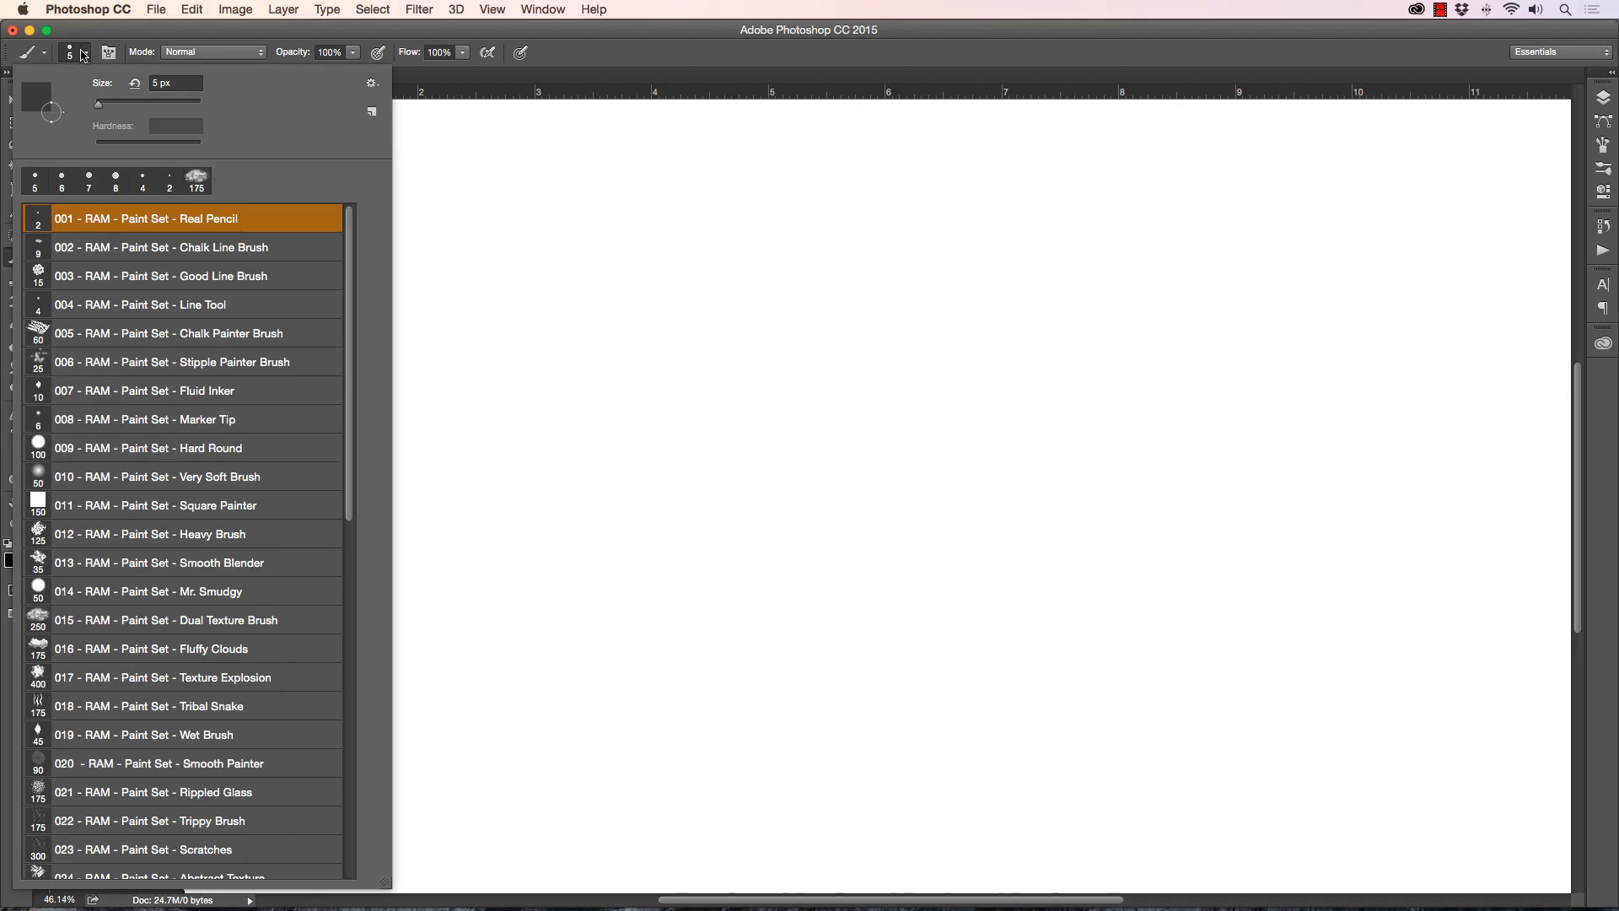
Step: Sketch a band of parallel diagonal strokes on the blank canvas with the 001 Real Pencil brush at 5 px
mouse_move(346, 250)
mouse_down()
mouse_move(332, 603)
mouse_move(340, 196)
mouse_up()
click(590, 61)
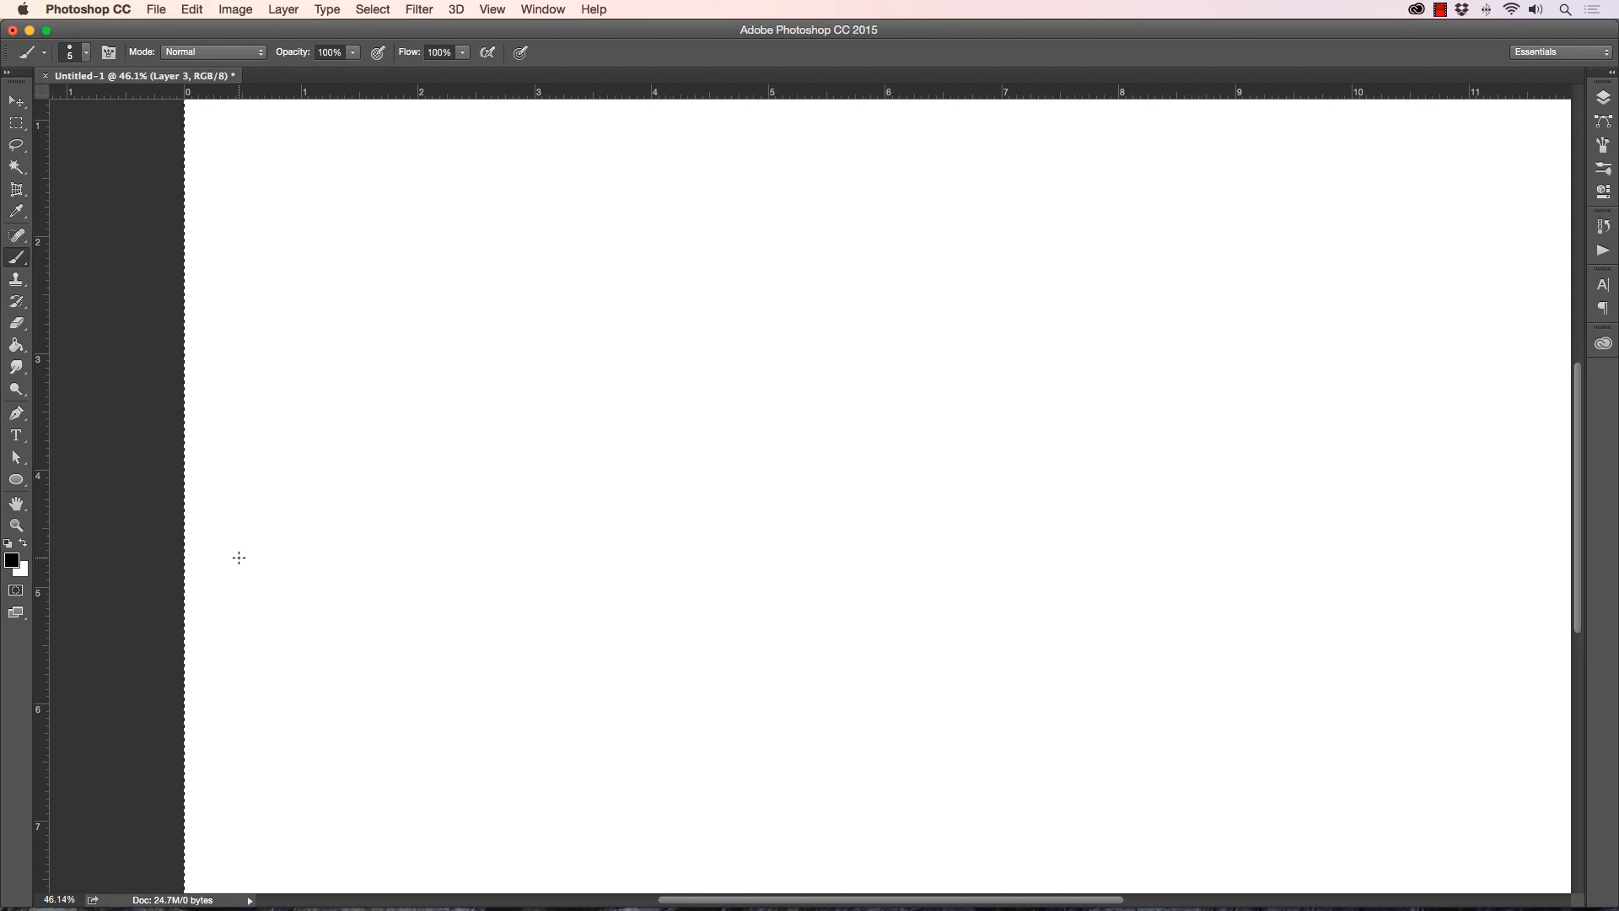
mouse_move(461, 473)
mouse_down()
mouse_move(584, 582)
mouse_move(472, 497)
mouse_move(590, 605)
mouse_up()
mouse_move(458, 502)
mouse_down()
mouse_move(587, 622)
mouse_move(580, 638)
mouse_up()
drag(488, 561, 575, 652)
drag(469, 553, 565, 654)
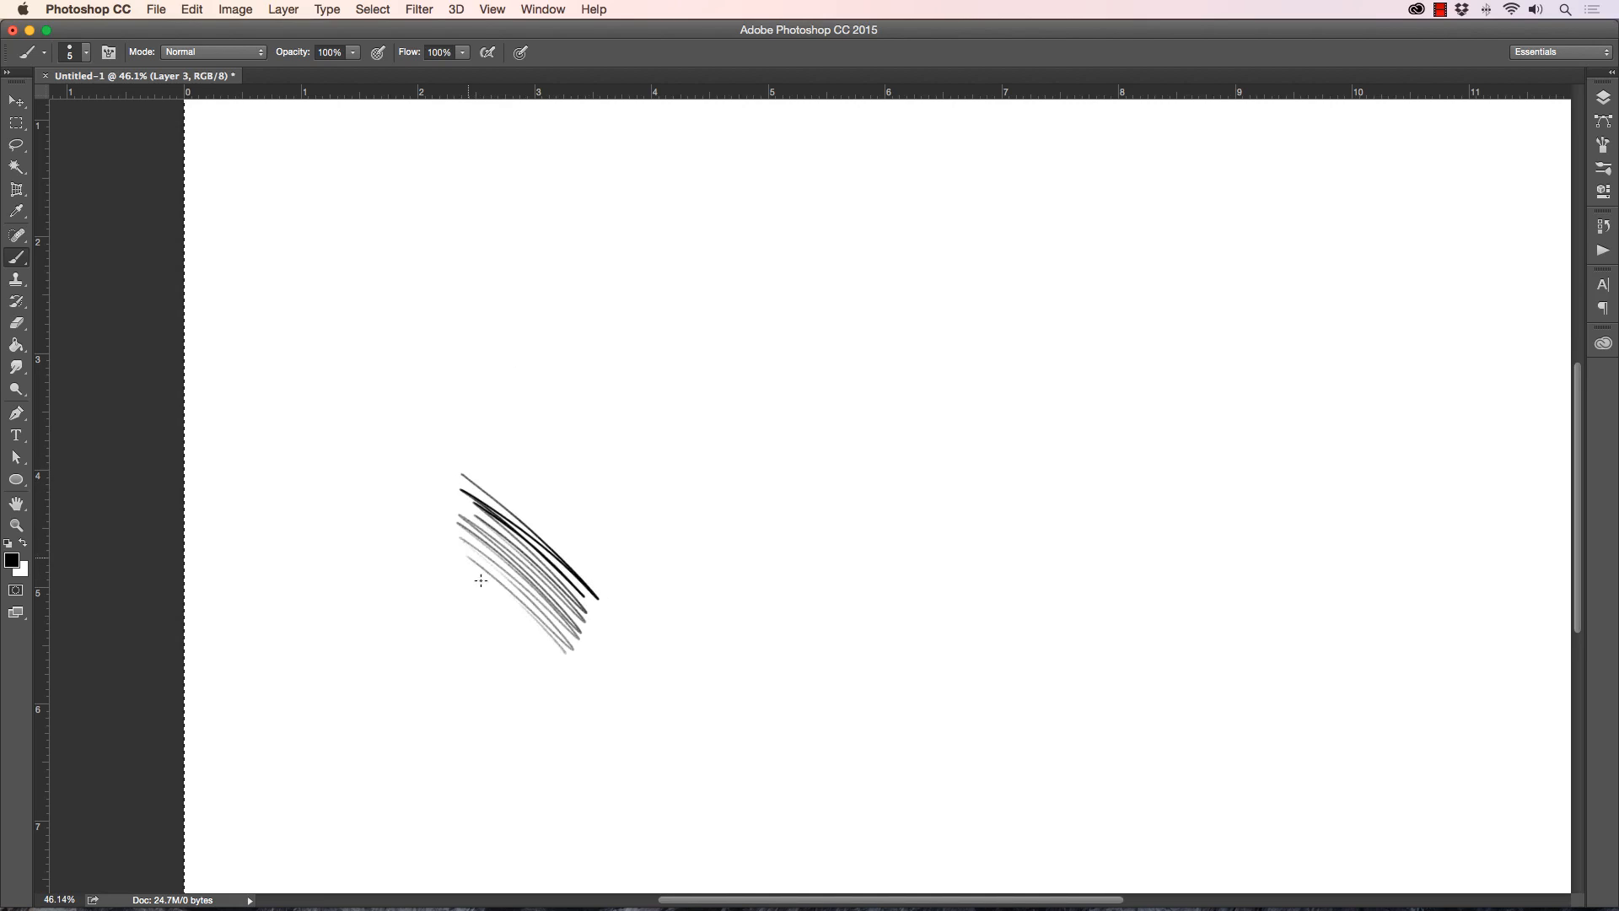
drag(474, 580, 569, 666)
Step: Crosshatch the pencil band with steeper strokes running across the existing diagonal lines
drag(553, 540, 578, 641)
drag(548, 535, 570, 646)
drag(522, 509, 565, 654)
mouse_move(509, 497)
mouse_down()
mouse_move(553, 646)
mouse_move(540, 637)
mouse_up()
drag(484, 487, 529, 621)
drag(481, 525, 519, 606)
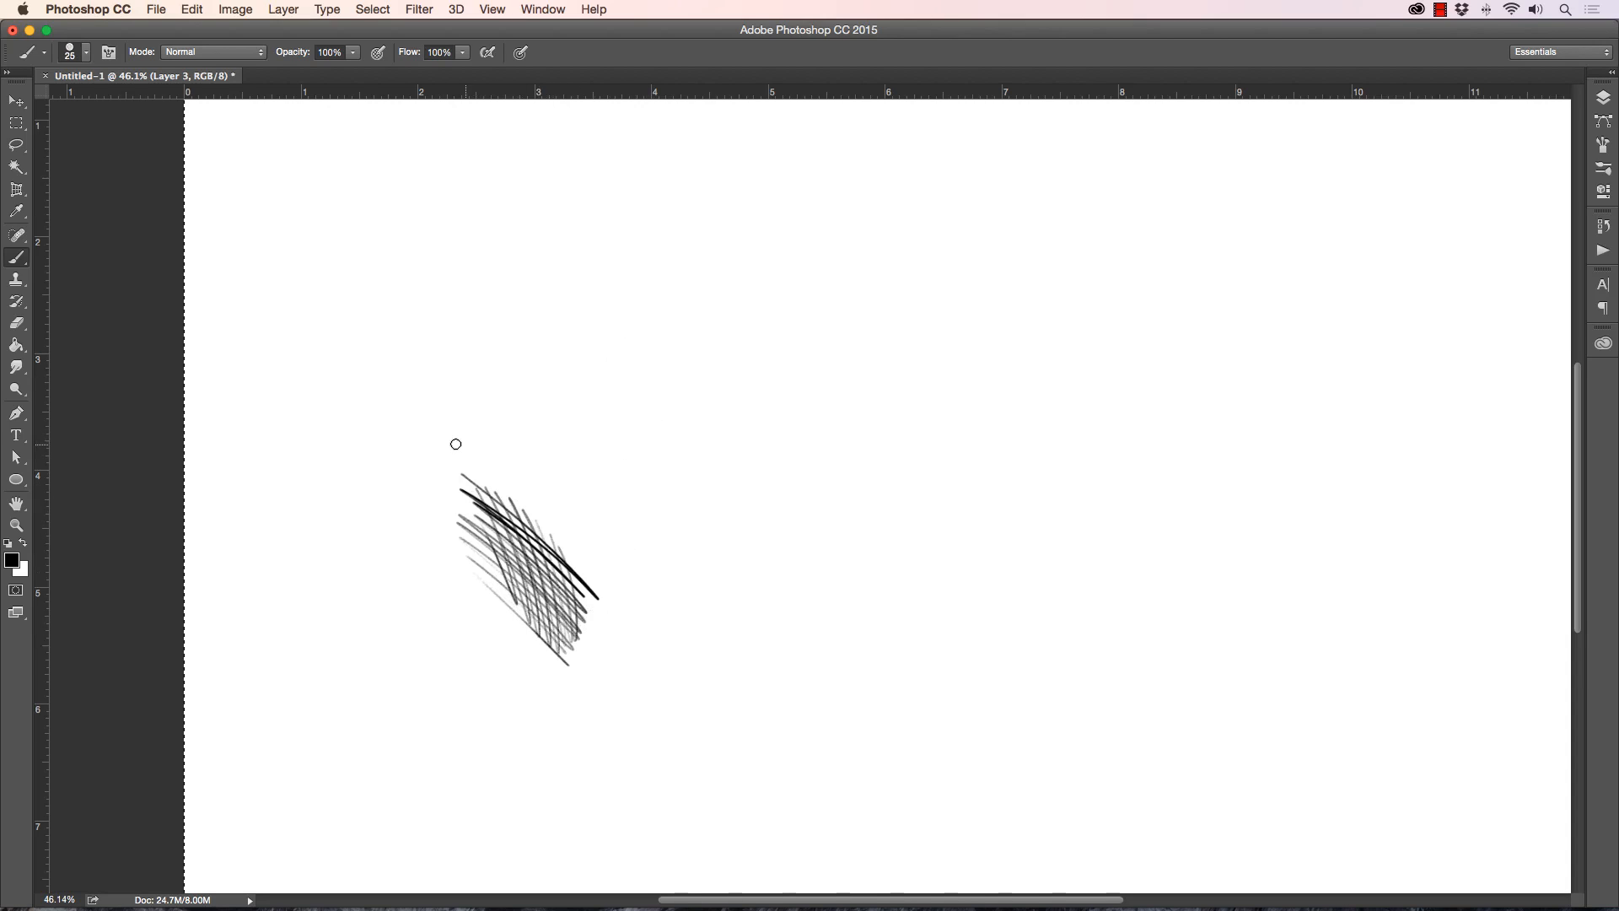
Step: Draw broad soft pencil arcs above the hatched patch with an enlarged brush, finishing with an arc at a reduced size
key(bracketright)
drag(456, 444, 600, 574)
drag(469, 431, 660, 604)
key(bracketleft)
key(bracketleft)
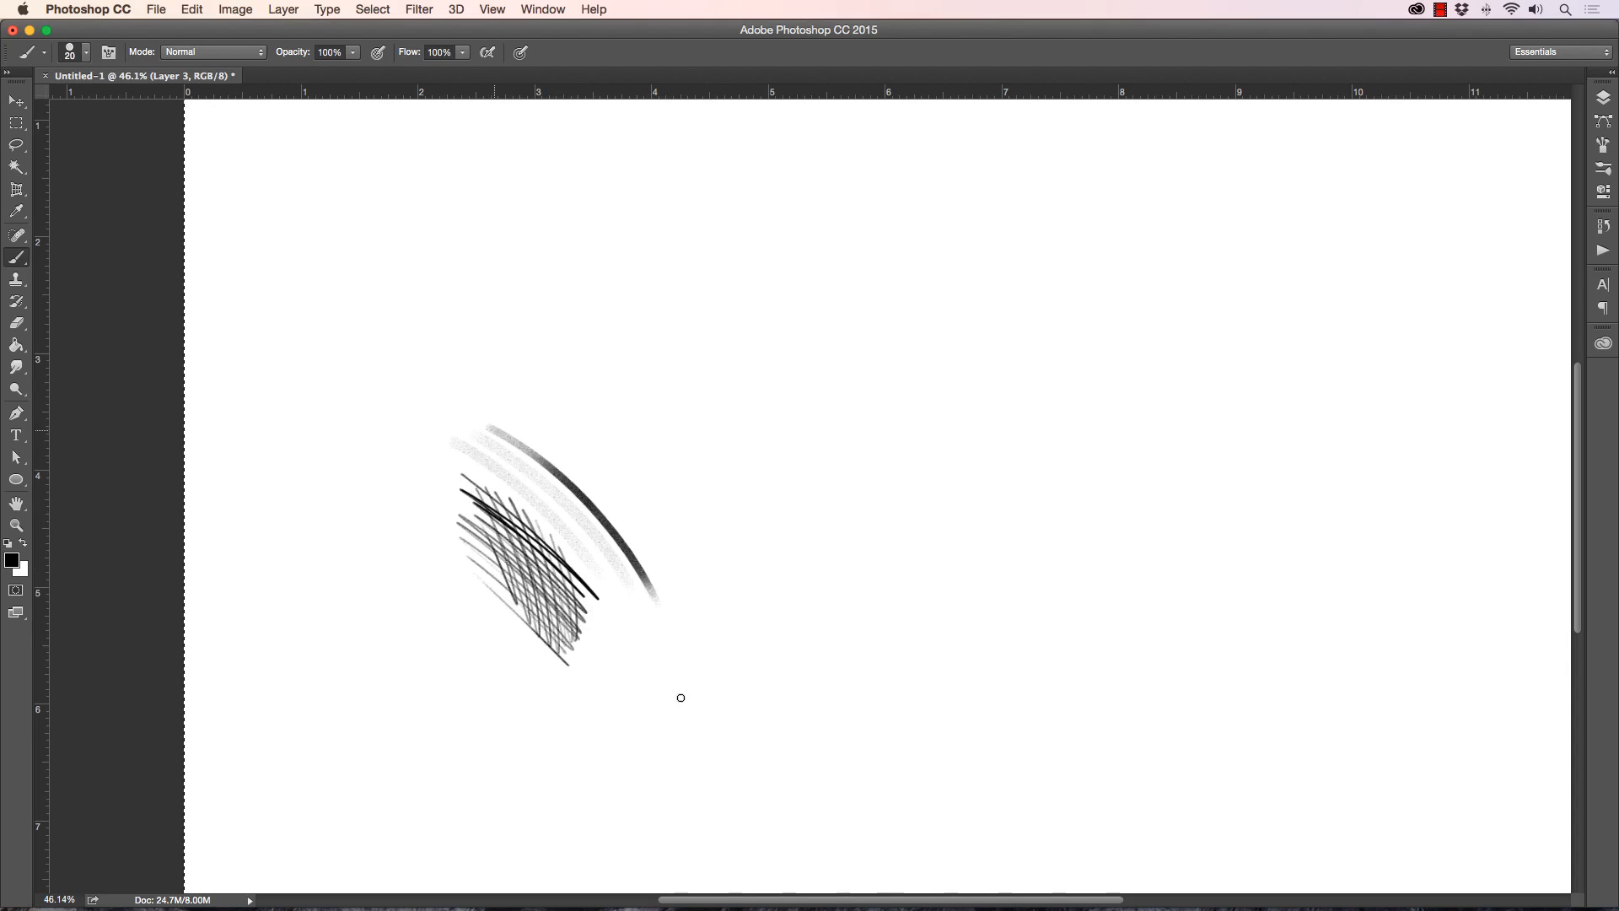
mouse_move(478, 439)
mouse_down()
mouse_move(633, 595)
mouse_move(637, 620)
mouse_up()
Step: Reduce the pencil to 8 px and hatch steep strokes across the broad arcs
key(bracketleft)
key(bracketleft)
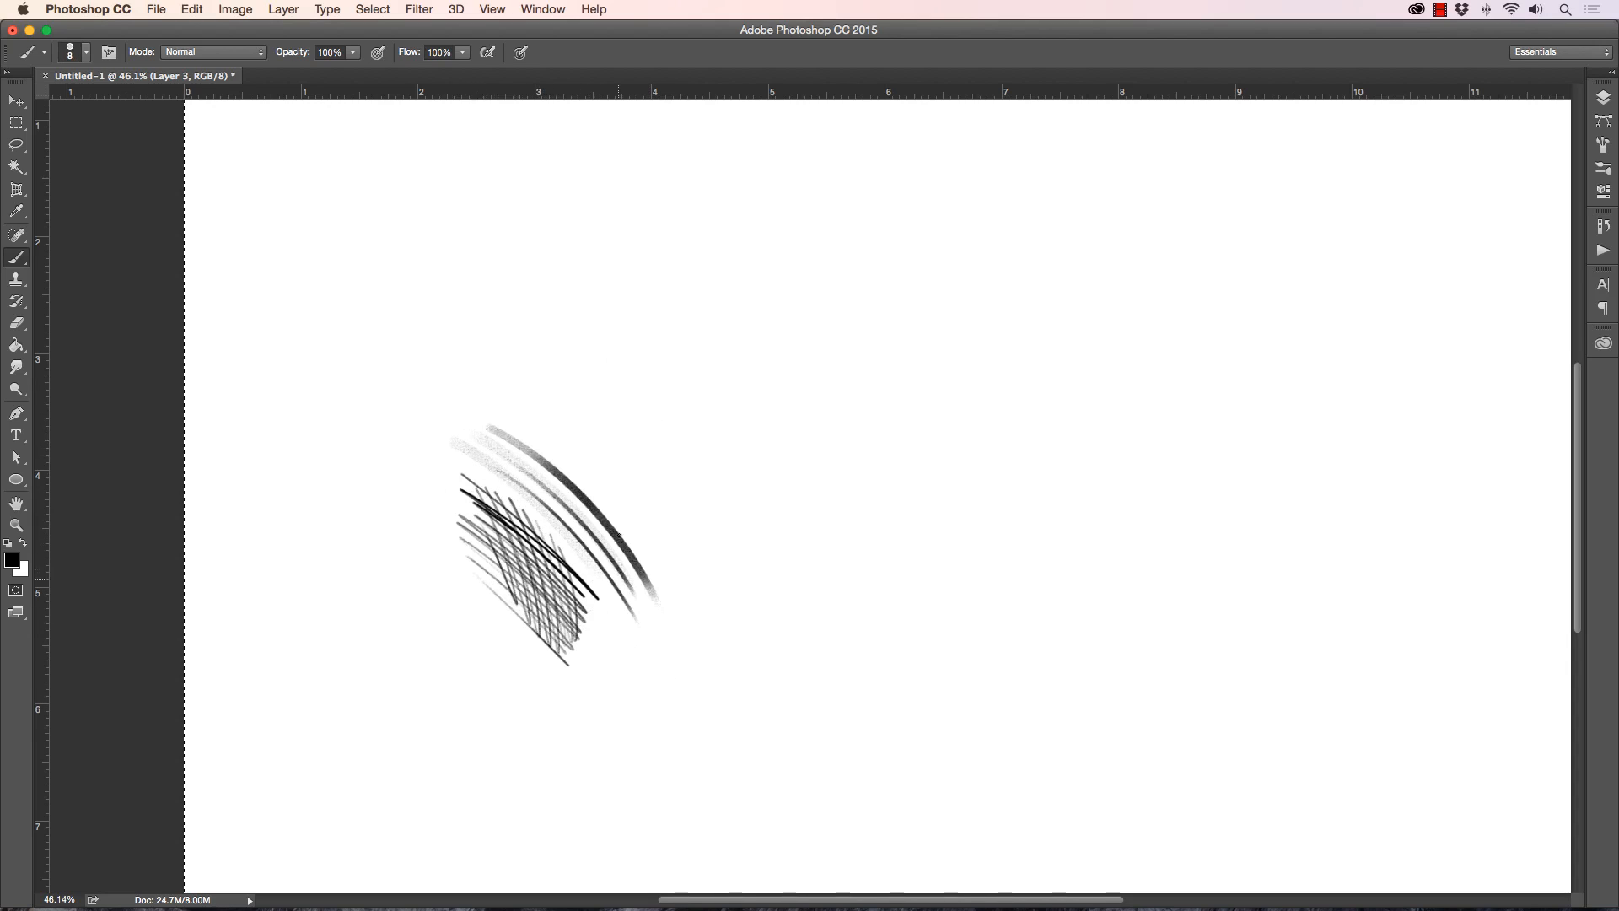
drag(610, 512, 623, 614)
drag(587, 486, 602, 591)
mouse_move(549, 458)
mouse_down()
mouse_move(578, 543)
mouse_move(553, 538)
mouse_up()
Step: Draw a row of tapered strokes below the pencil hatching and a crosshatched patch beside it with the 002 Chalk Line Brush at 15 px
click(86, 52)
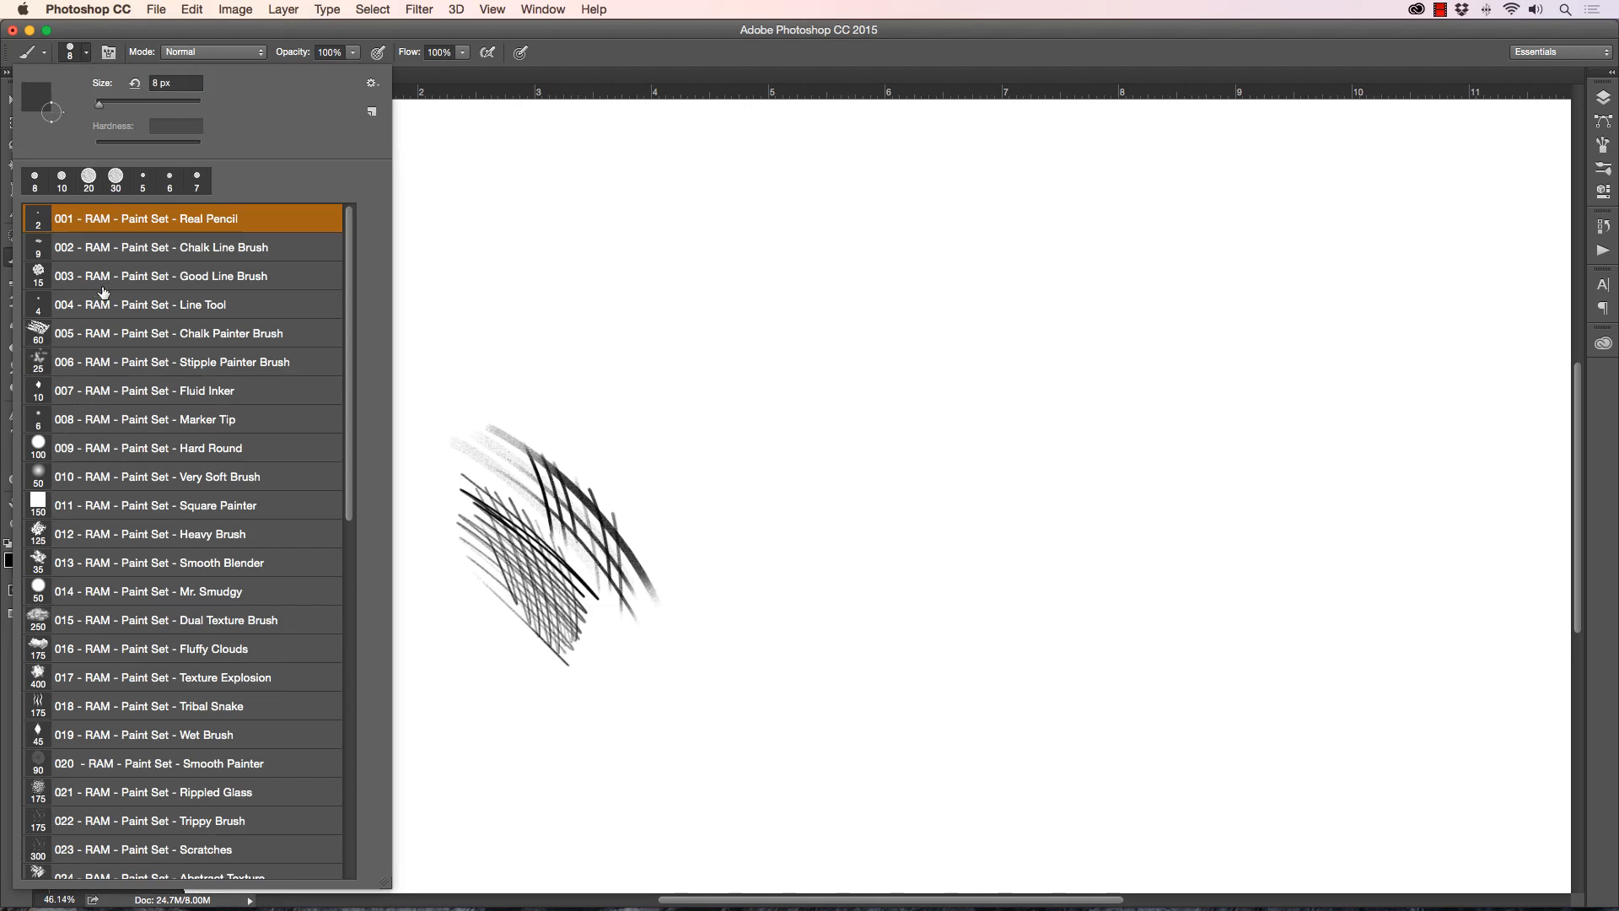
click(97, 249)
click(577, 55)
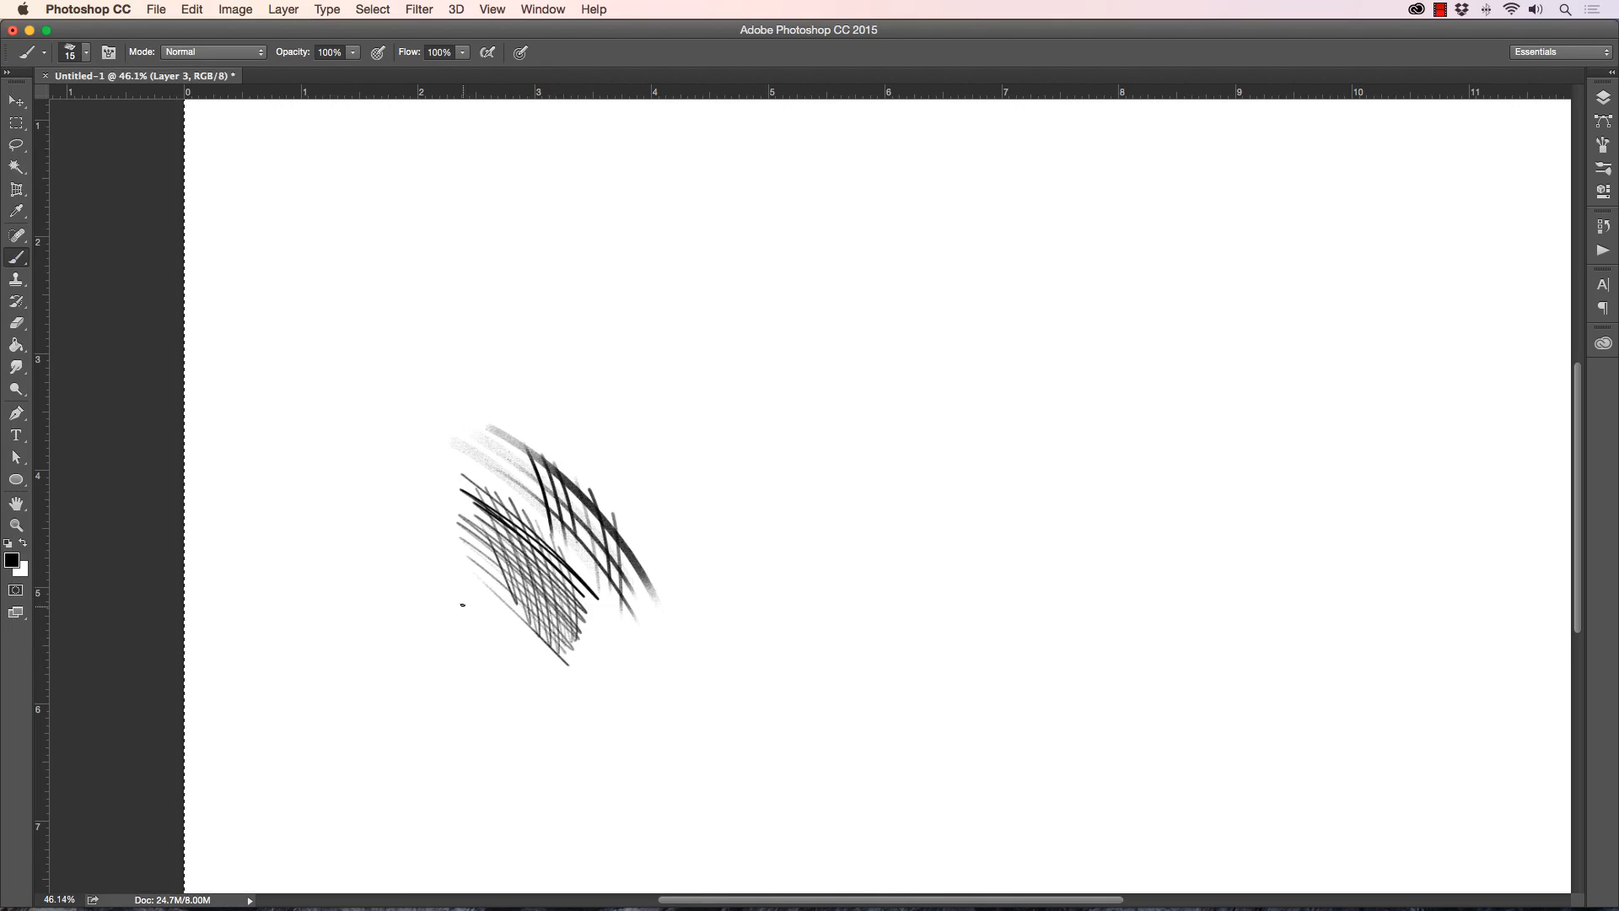
mouse_move(462, 605)
mouse_down()
mouse_move(544, 693)
mouse_move(506, 651)
mouse_up()
mouse_move(449, 606)
mouse_down()
mouse_move(525, 683)
mouse_move(527, 702)
mouse_move(514, 696)
mouse_up()
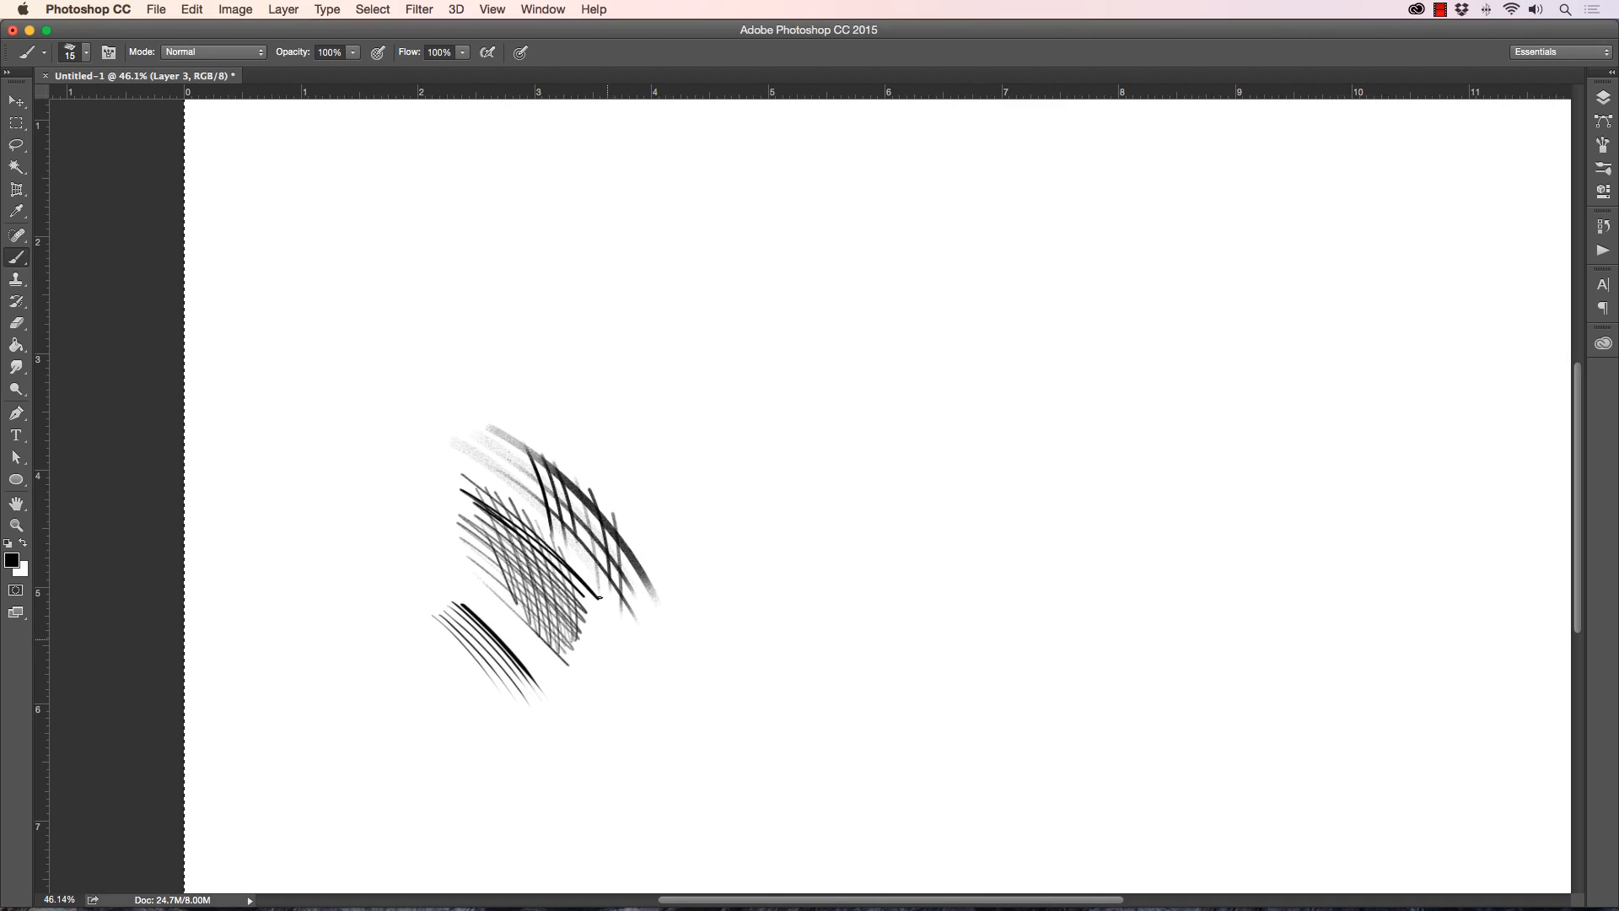
mouse_move(663, 501)
mouse_down()
mouse_move(677, 624)
mouse_move(665, 595)
mouse_up()
mouse_move(623, 478)
mouse_down()
mouse_move(670, 528)
mouse_move(627, 492)
mouse_move(697, 584)
mouse_move(610, 484)
mouse_move(690, 569)
mouse_up()
drag(608, 484, 697, 612)
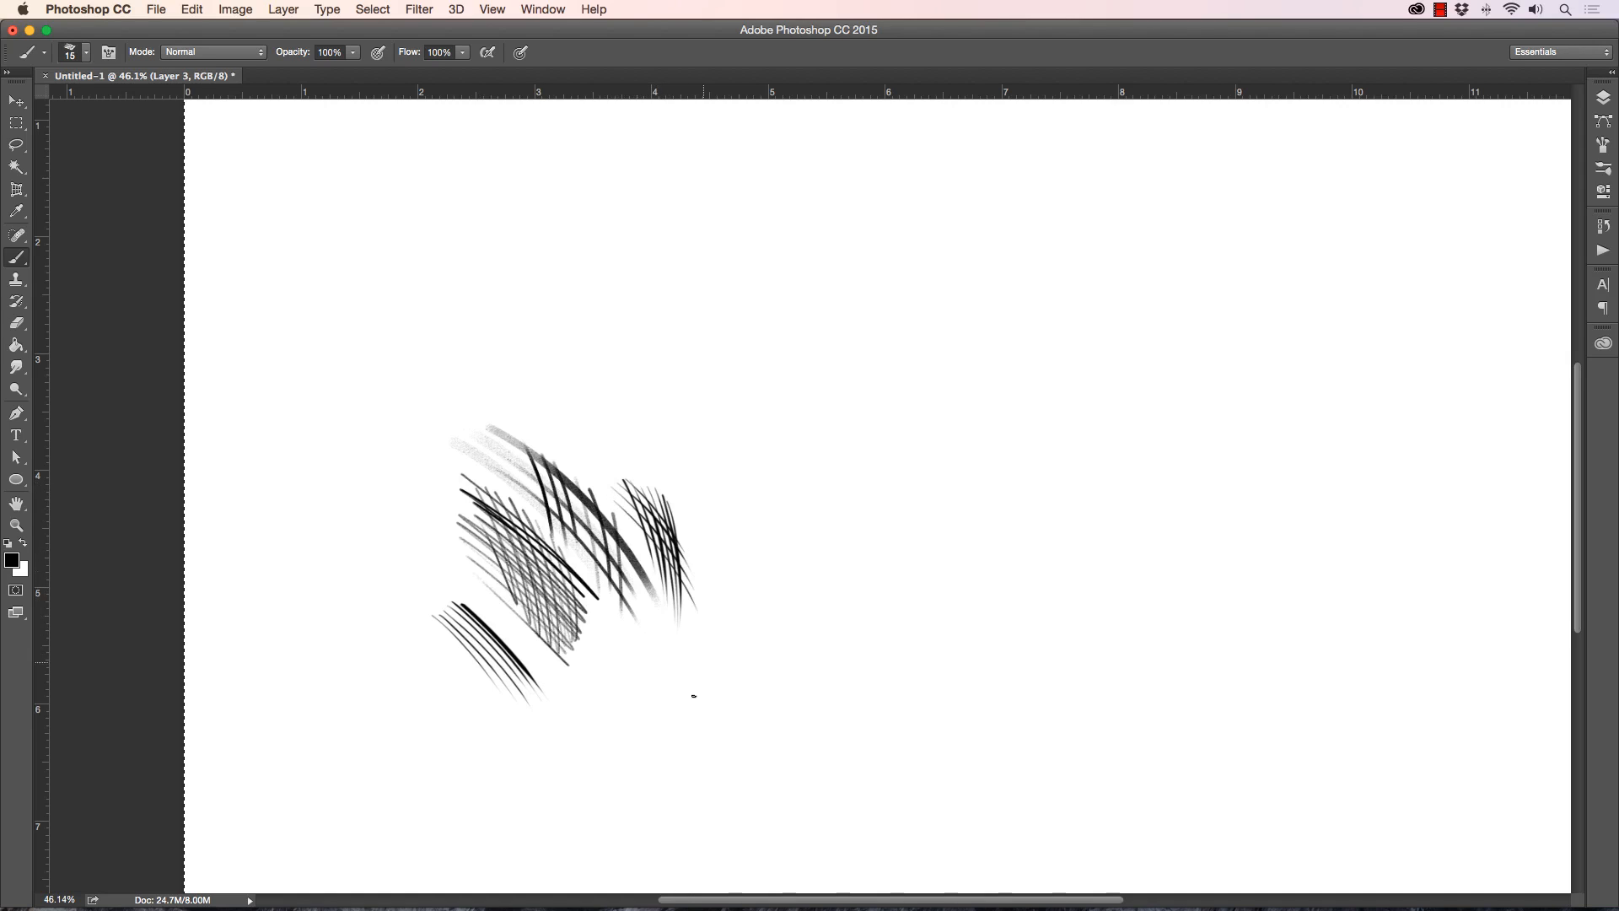
Step: Draw a small patch of crossing tapered strokes below the chalk line crosshatching with the 003 Good Line Brush at 15 px
click(87, 53)
click(145, 278)
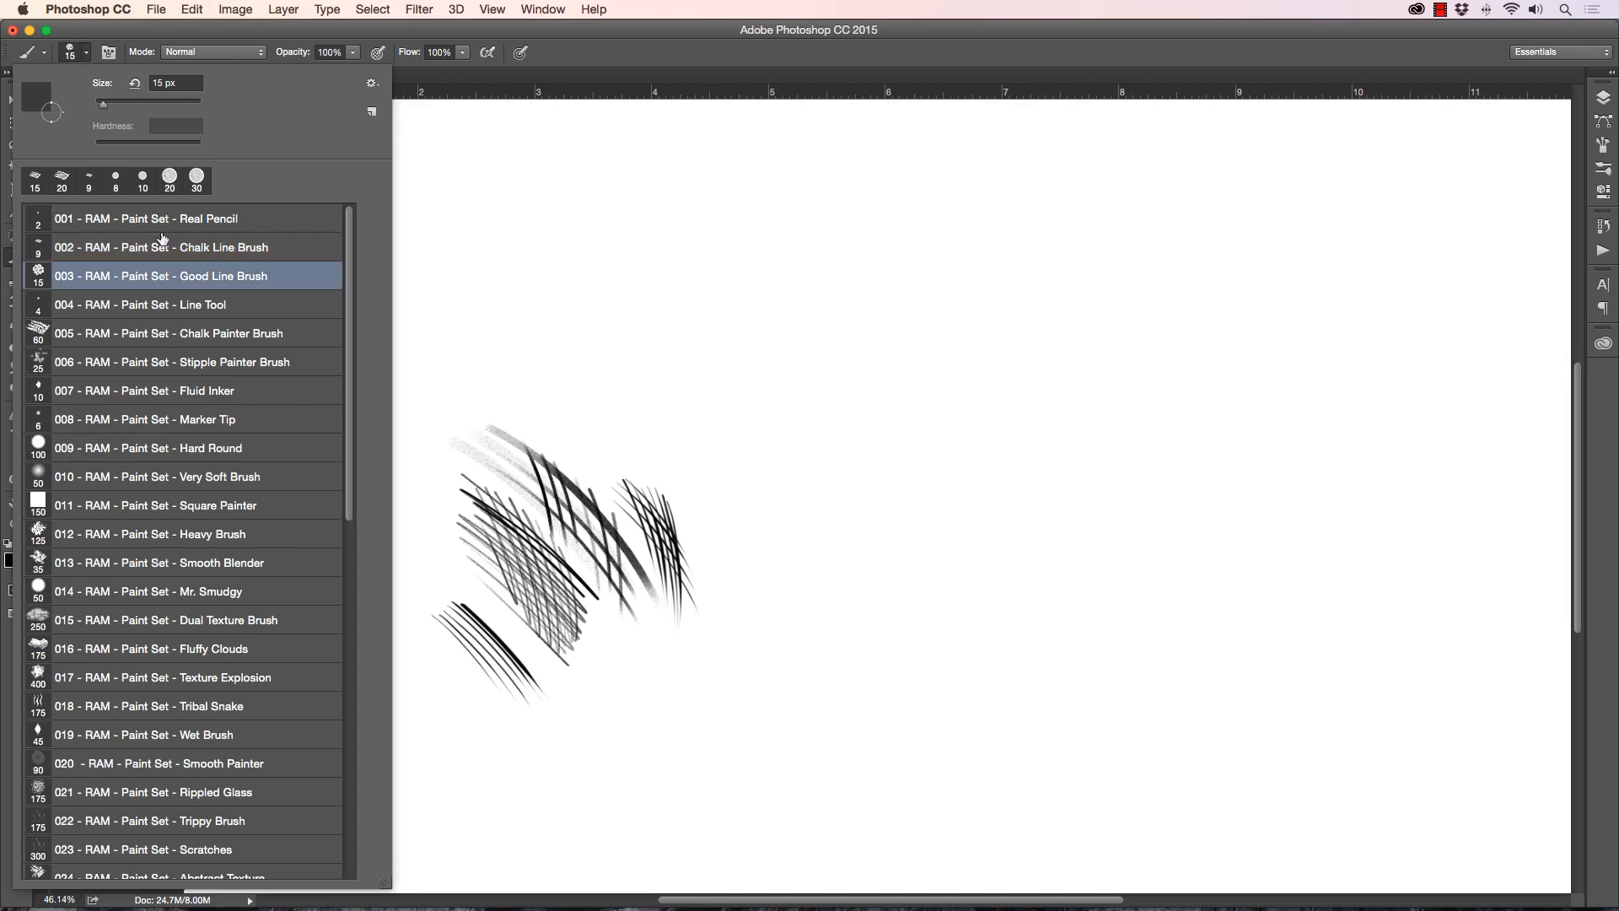
click(580, 55)
mouse_move(615, 635)
mouse_down()
mouse_move(670, 730)
mouse_move(608, 640)
mouse_move(643, 718)
mouse_up()
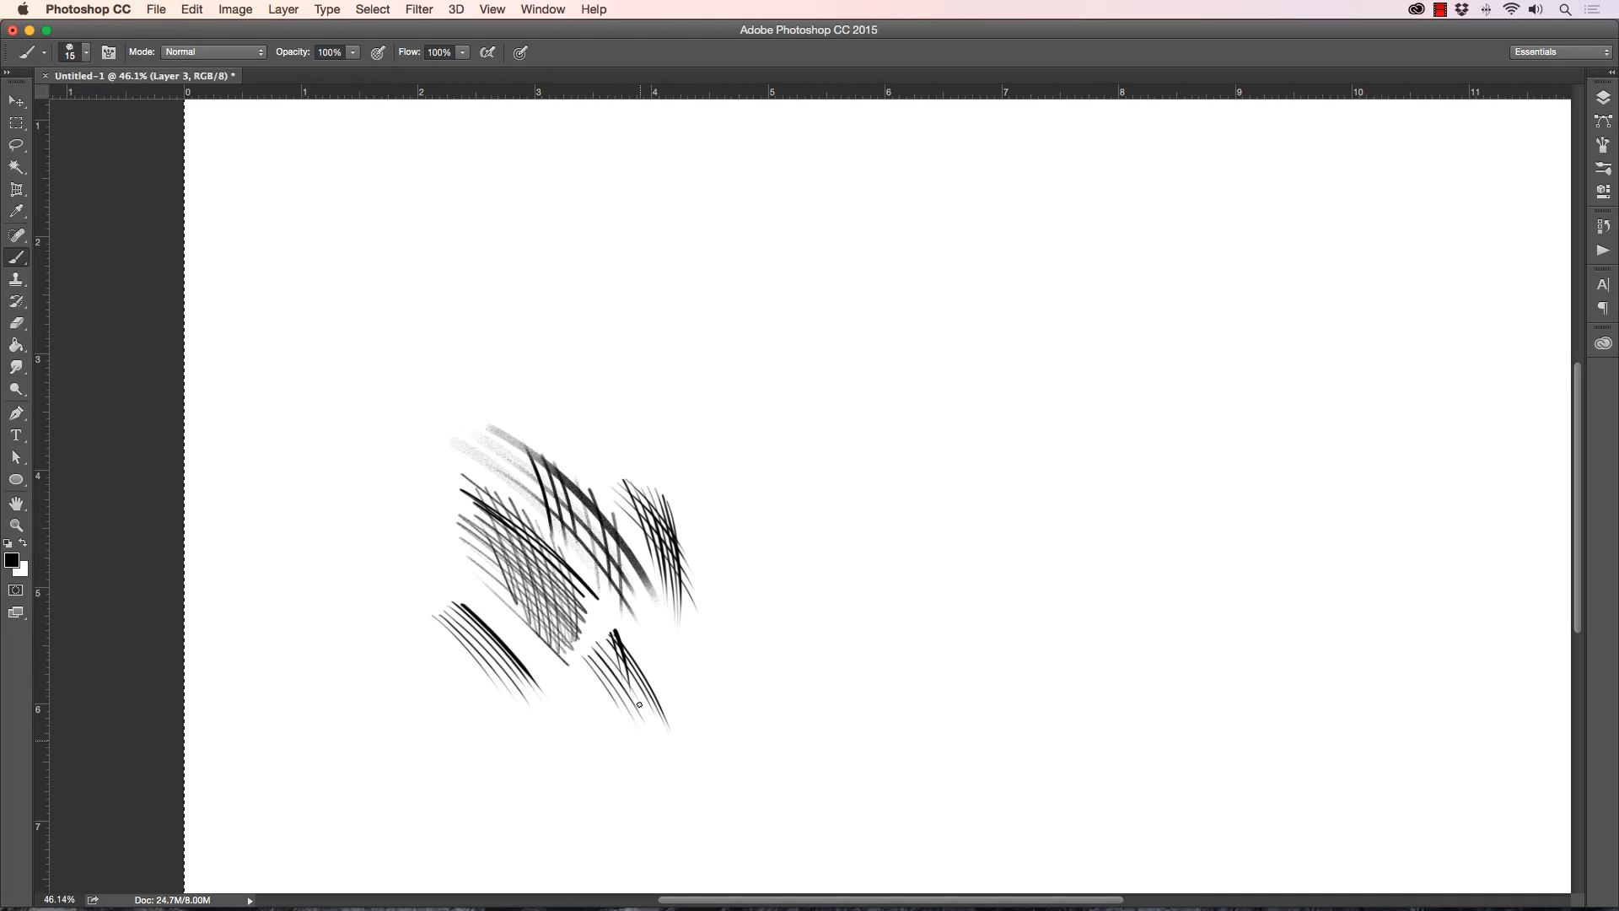
drag(625, 632, 650, 711)
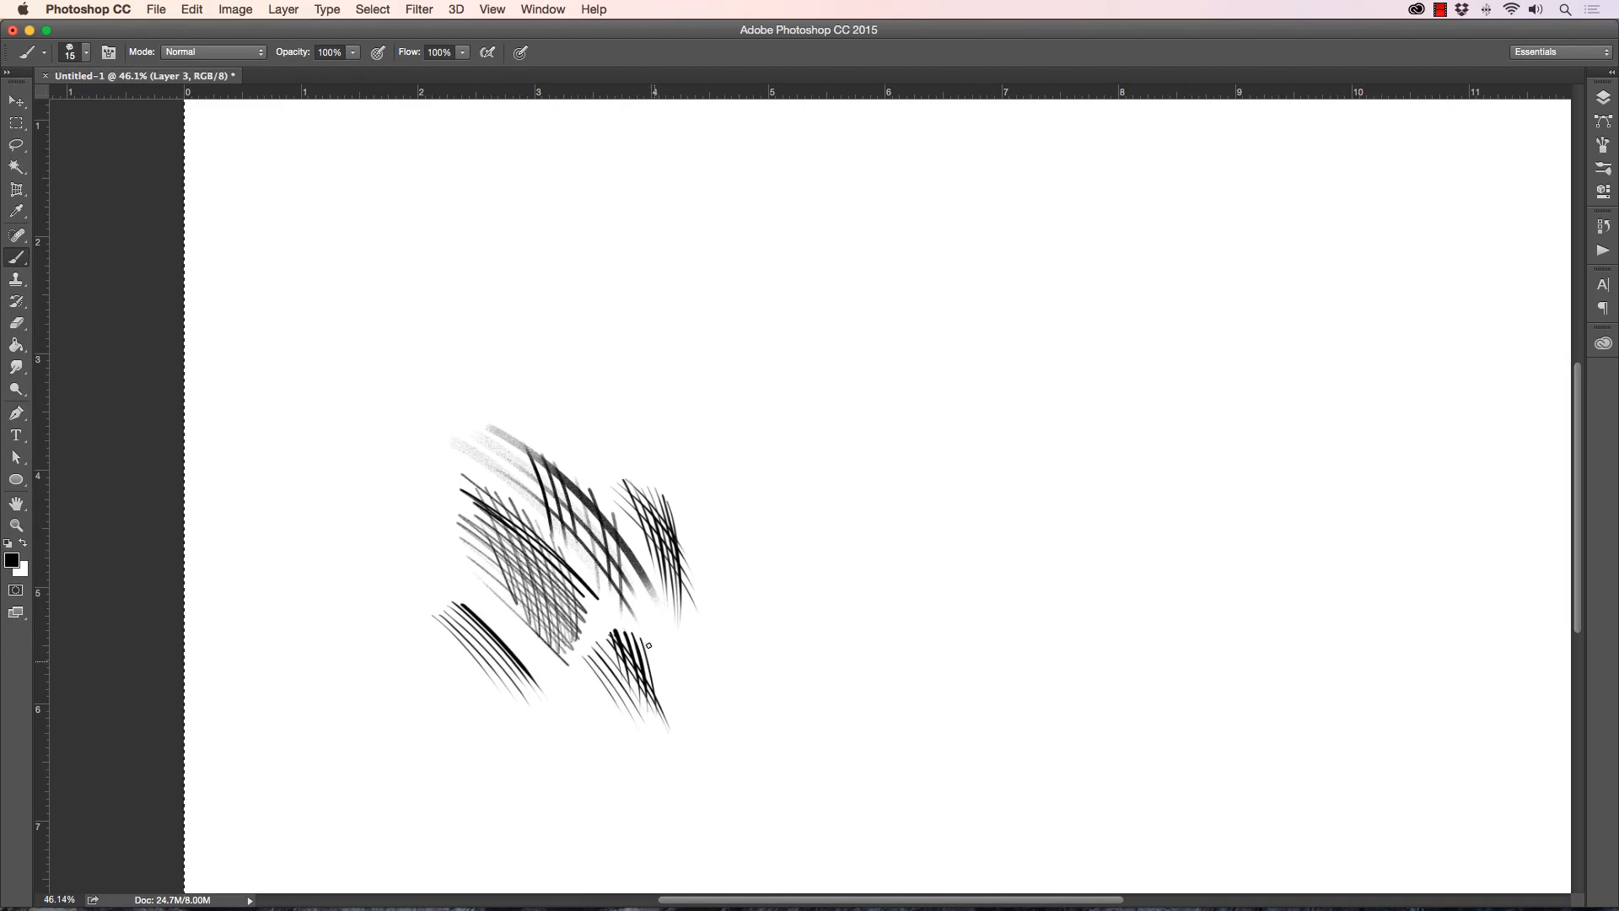
drag(648, 645, 674, 738)
Step: Draw a connected zigzag of straight segments beside the hatching with the 004 Line Tool brush at 4 px
click(87, 52)
click(118, 308)
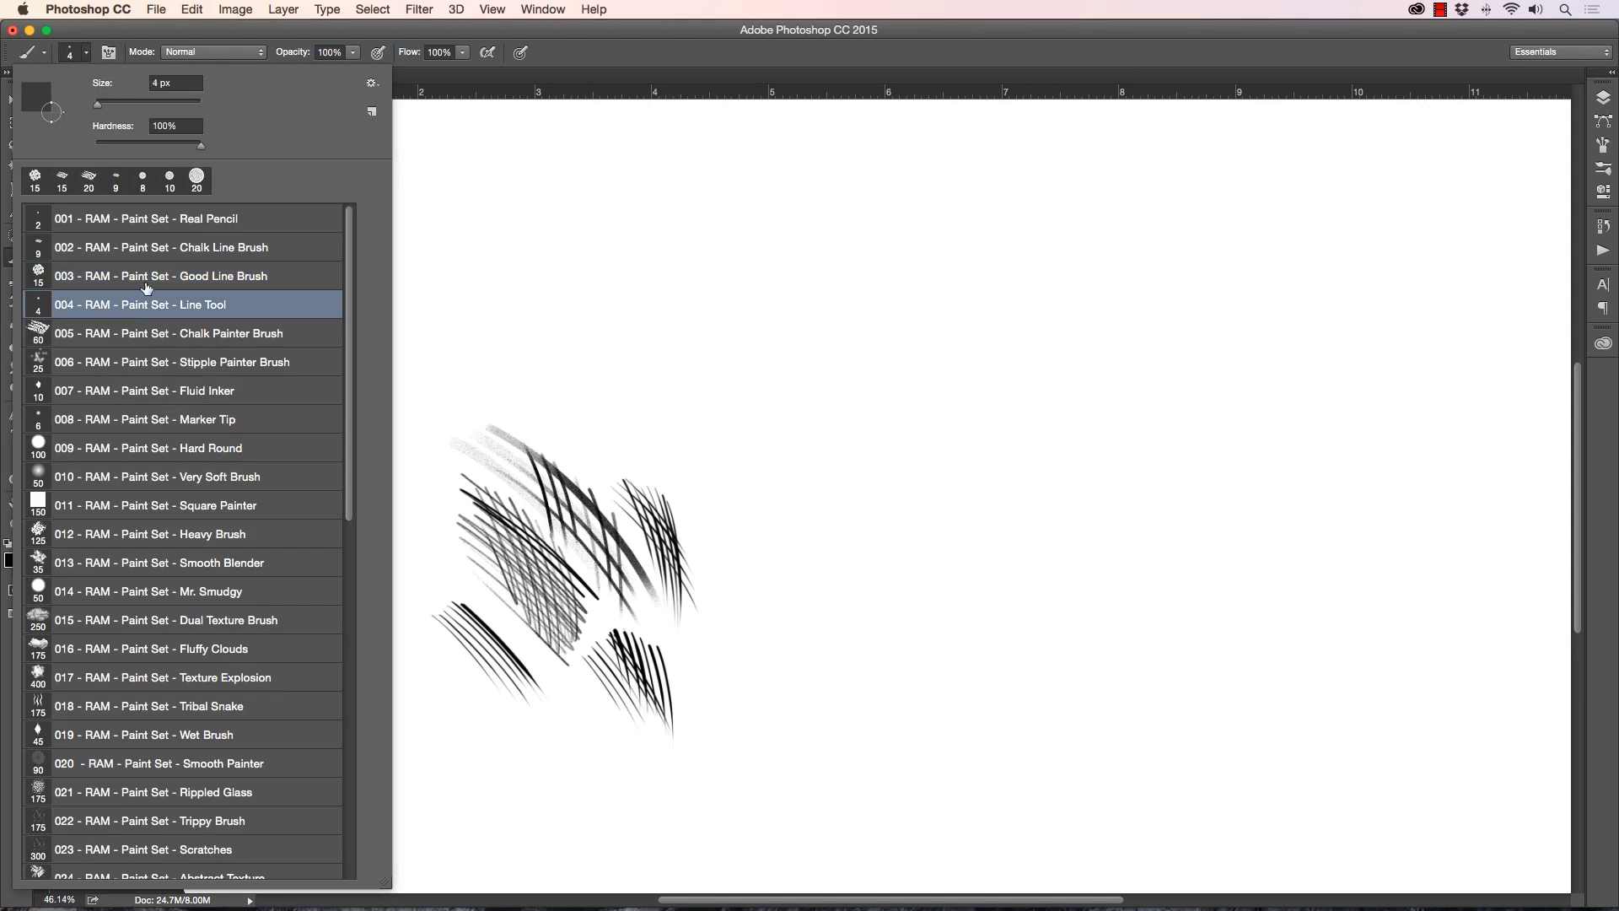
click(518, 142)
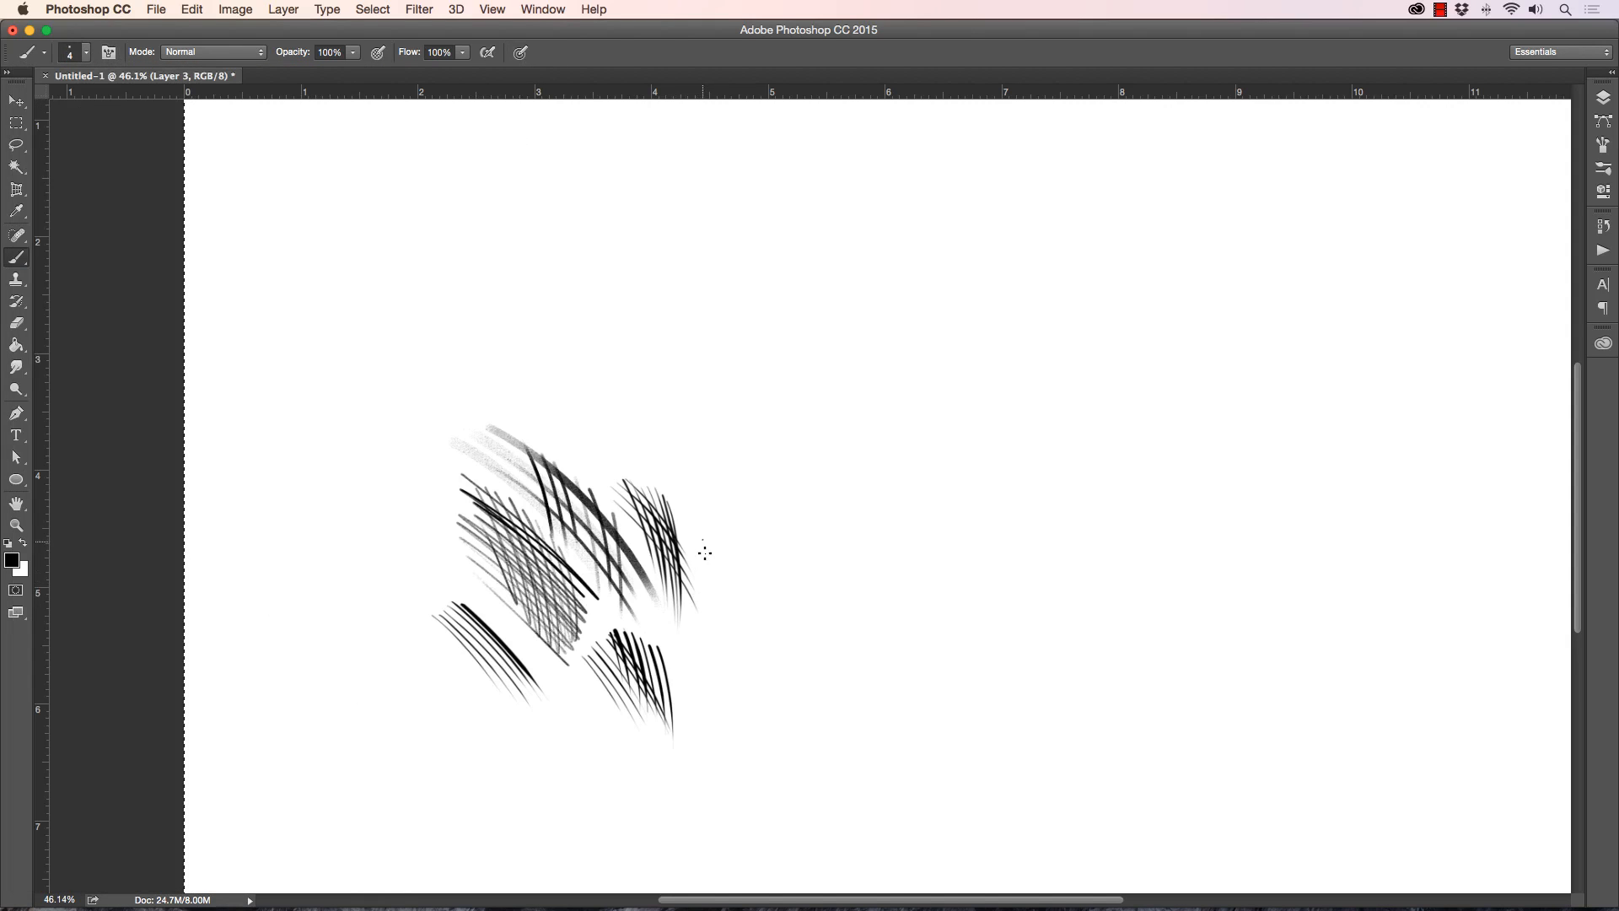
drag(703, 539, 696, 722)
shift+click(731, 544)
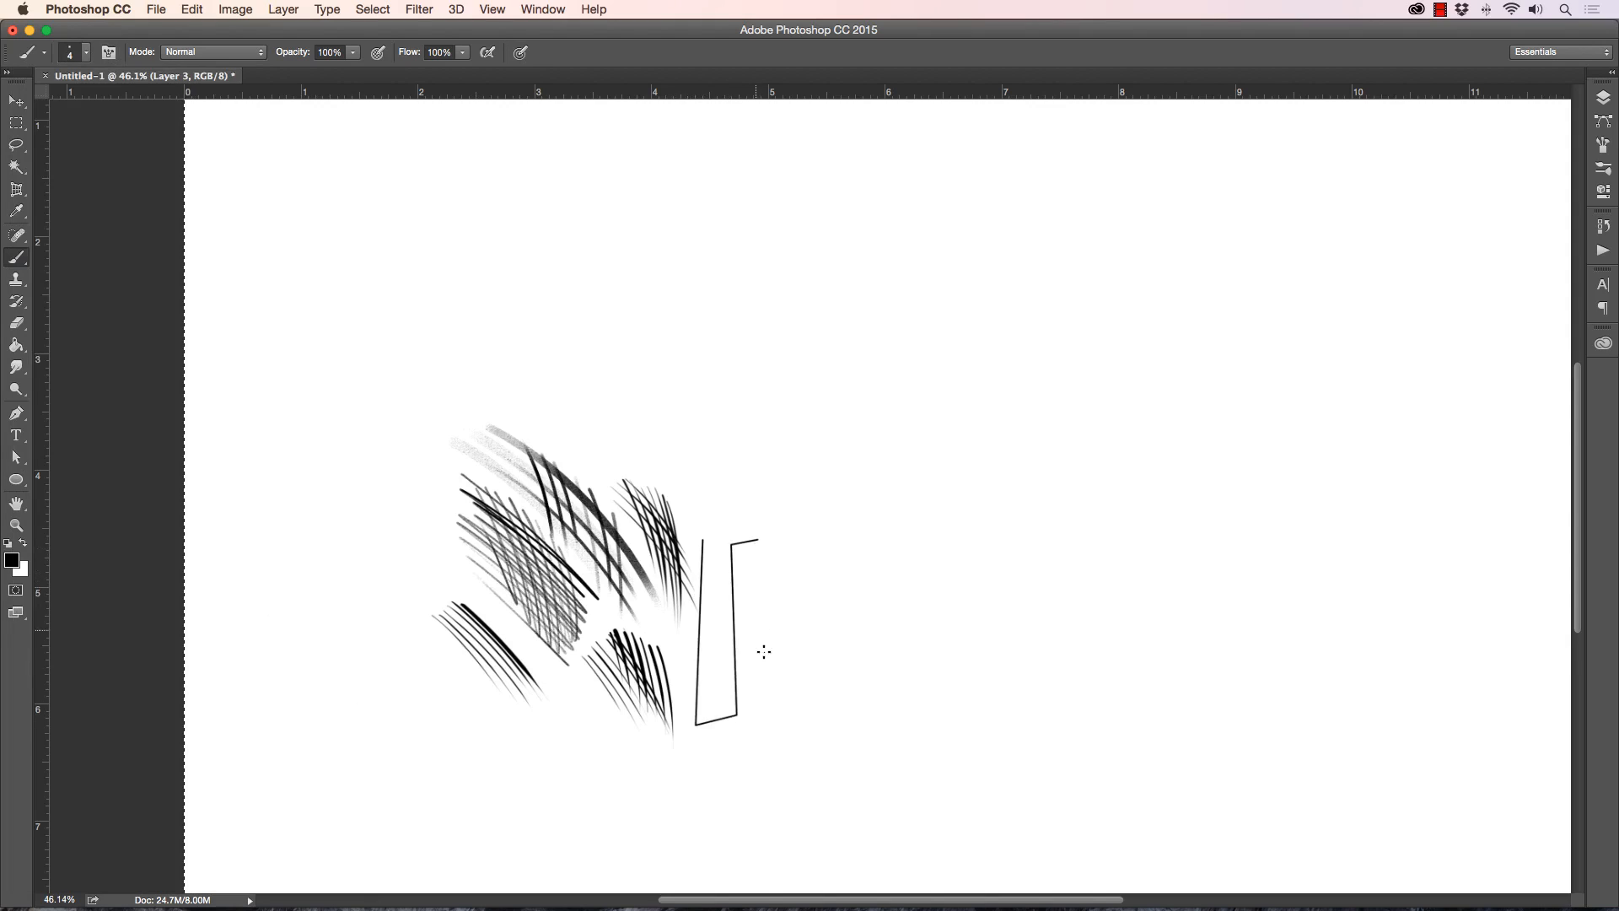
shift+click(766, 714)
shift+click(792, 535)
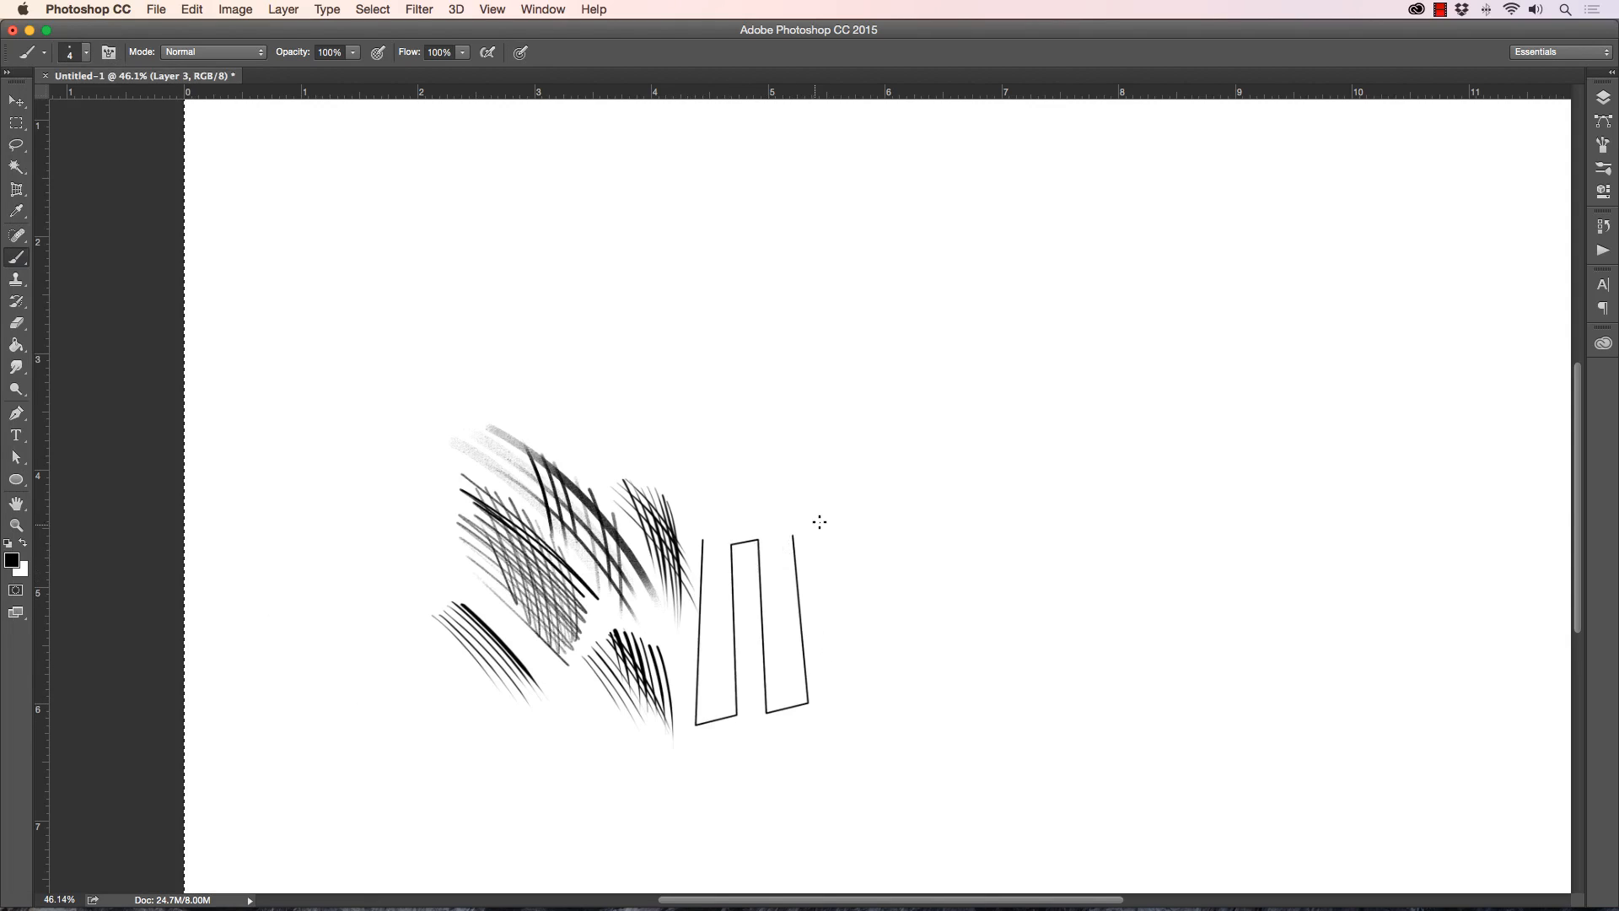
shift+click(836, 695)
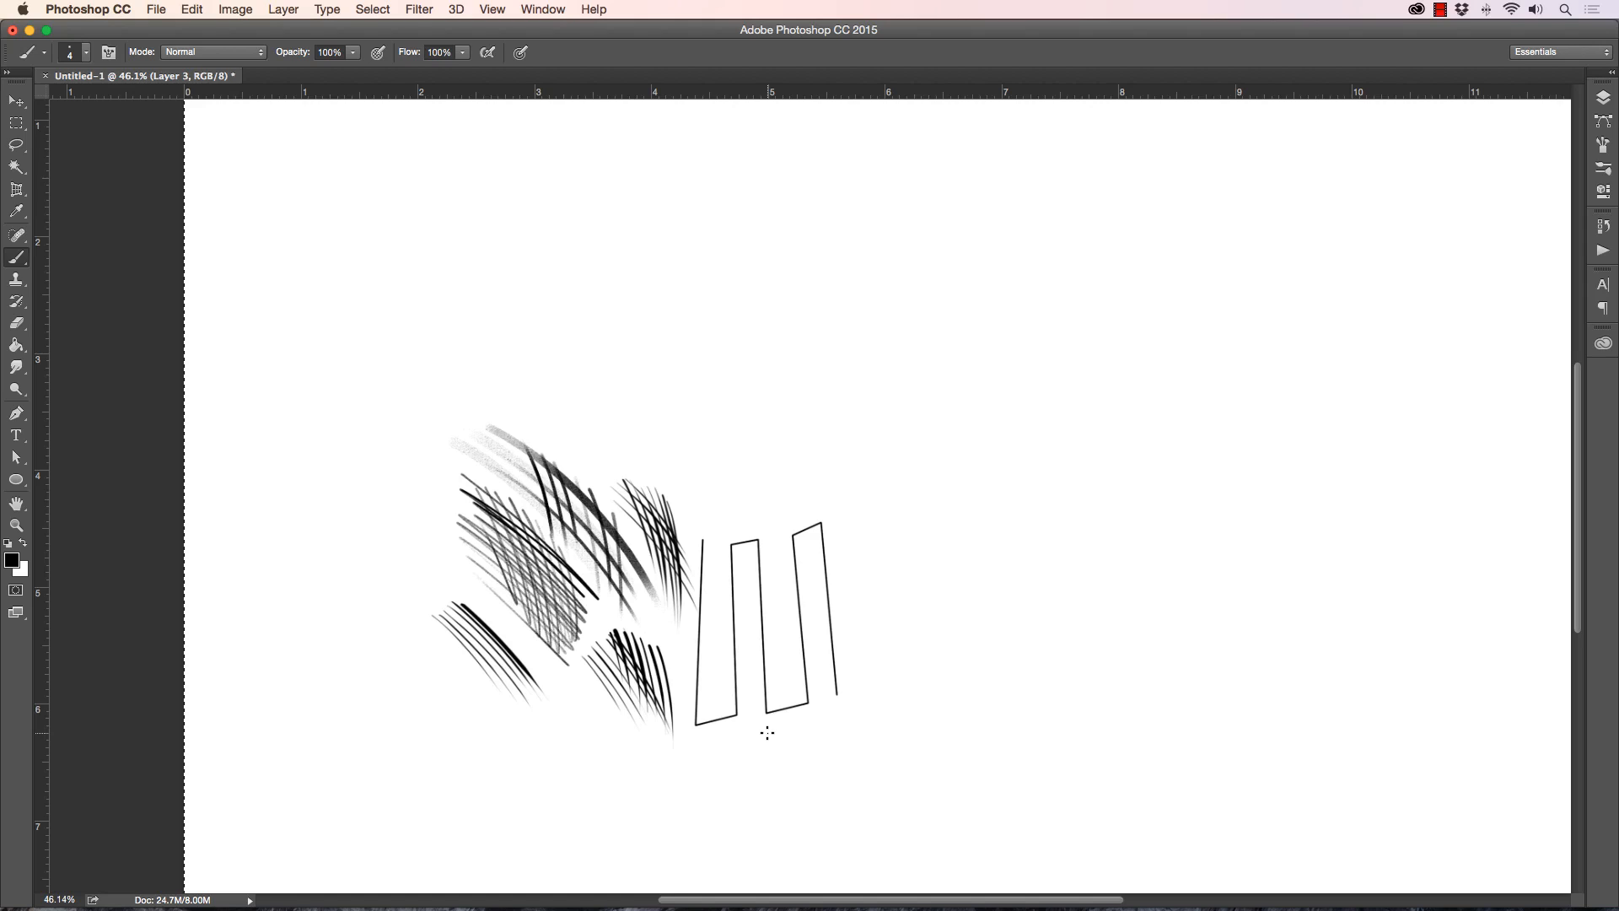
Step: Paint overlapping light and dark tone columns beside the pencil hatching with the 005 Chalk Painter Brush, enlarging it from 60 to 90 px for a pale top stroke
click(87, 54)
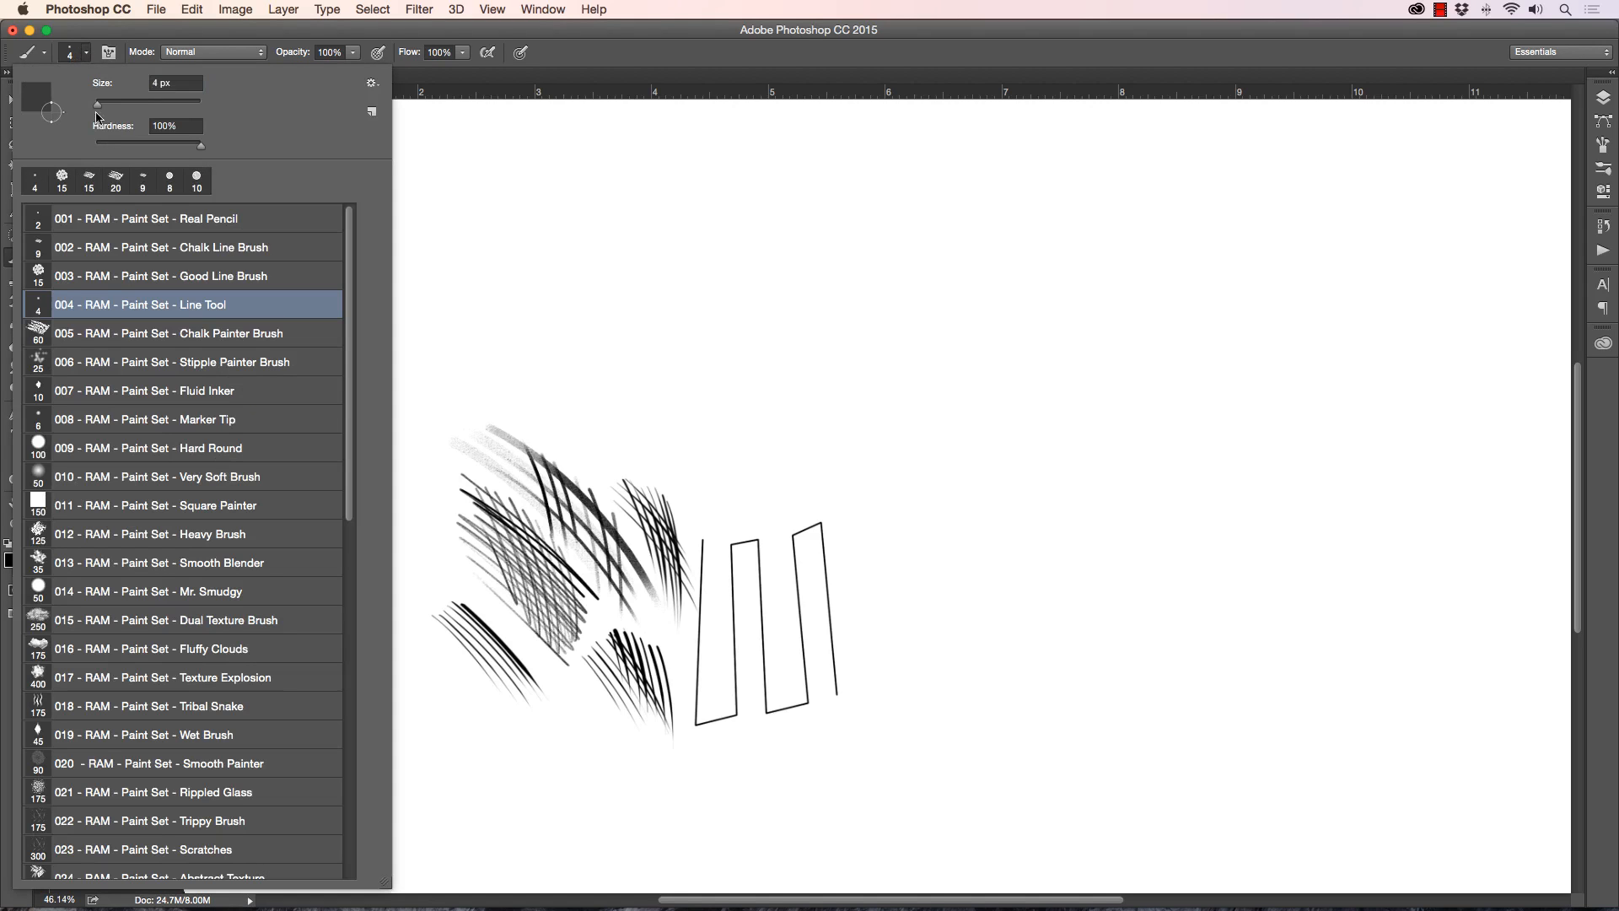
click(116, 336)
click(570, 68)
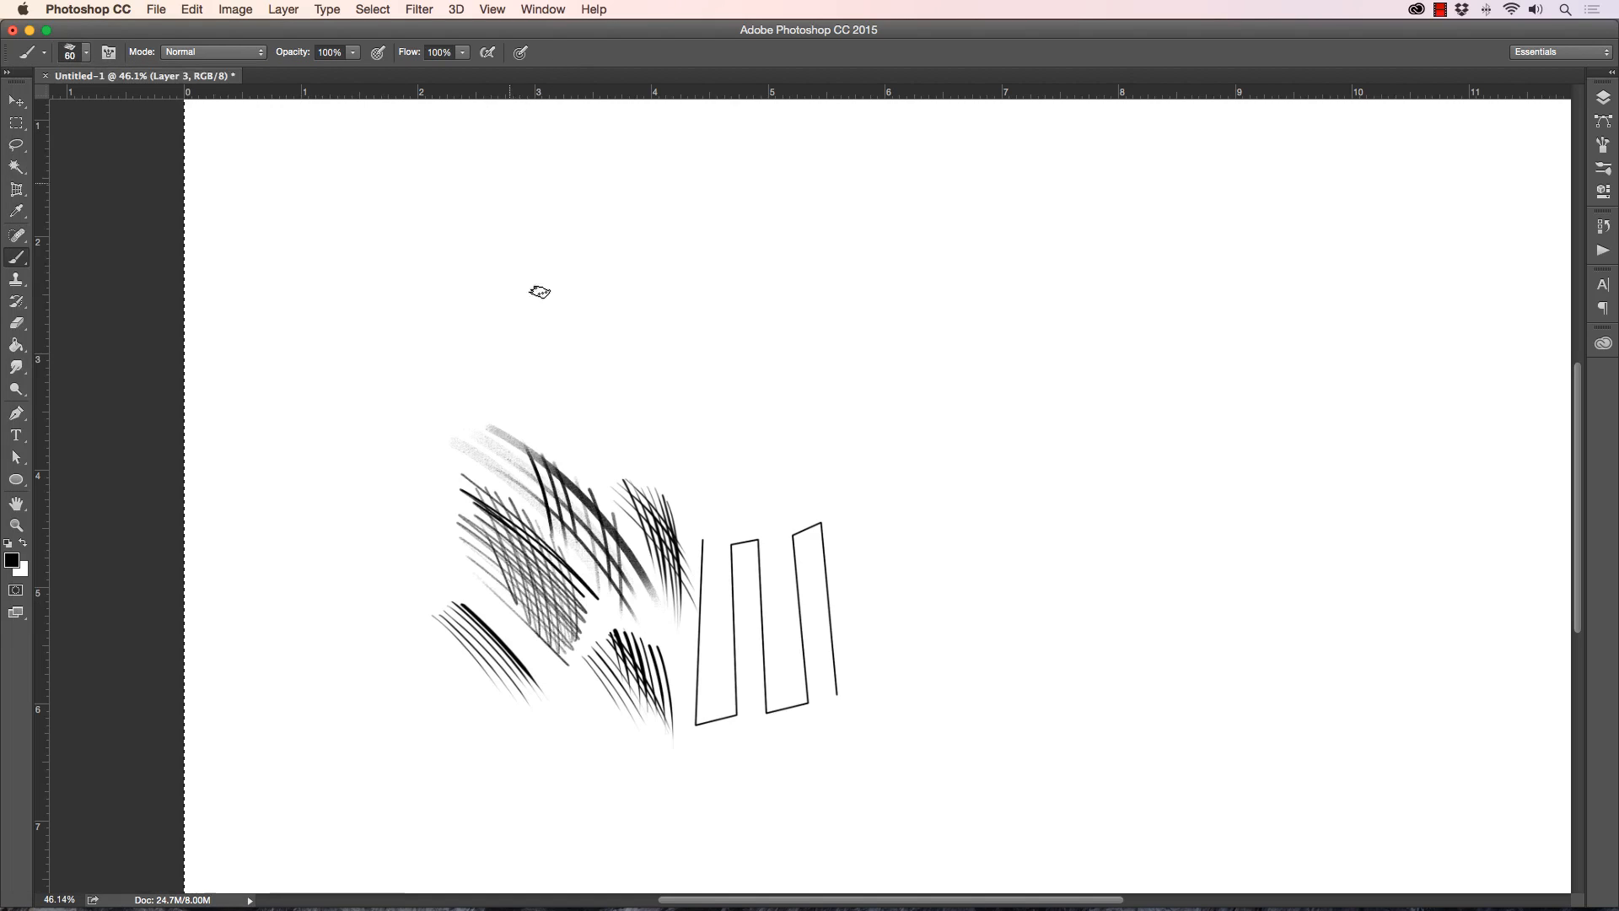
mouse_move(414, 641)
mouse_down()
mouse_move(337, 548)
mouse_move(363, 489)
mouse_move(354, 409)
mouse_move(304, 413)
mouse_move(337, 435)
mouse_move(330, 599)
mouse_move(417, 602)
mouse_move(398, 450)
mouse_up()
key(bracketright)
key(bracketright)
key(bracketright)
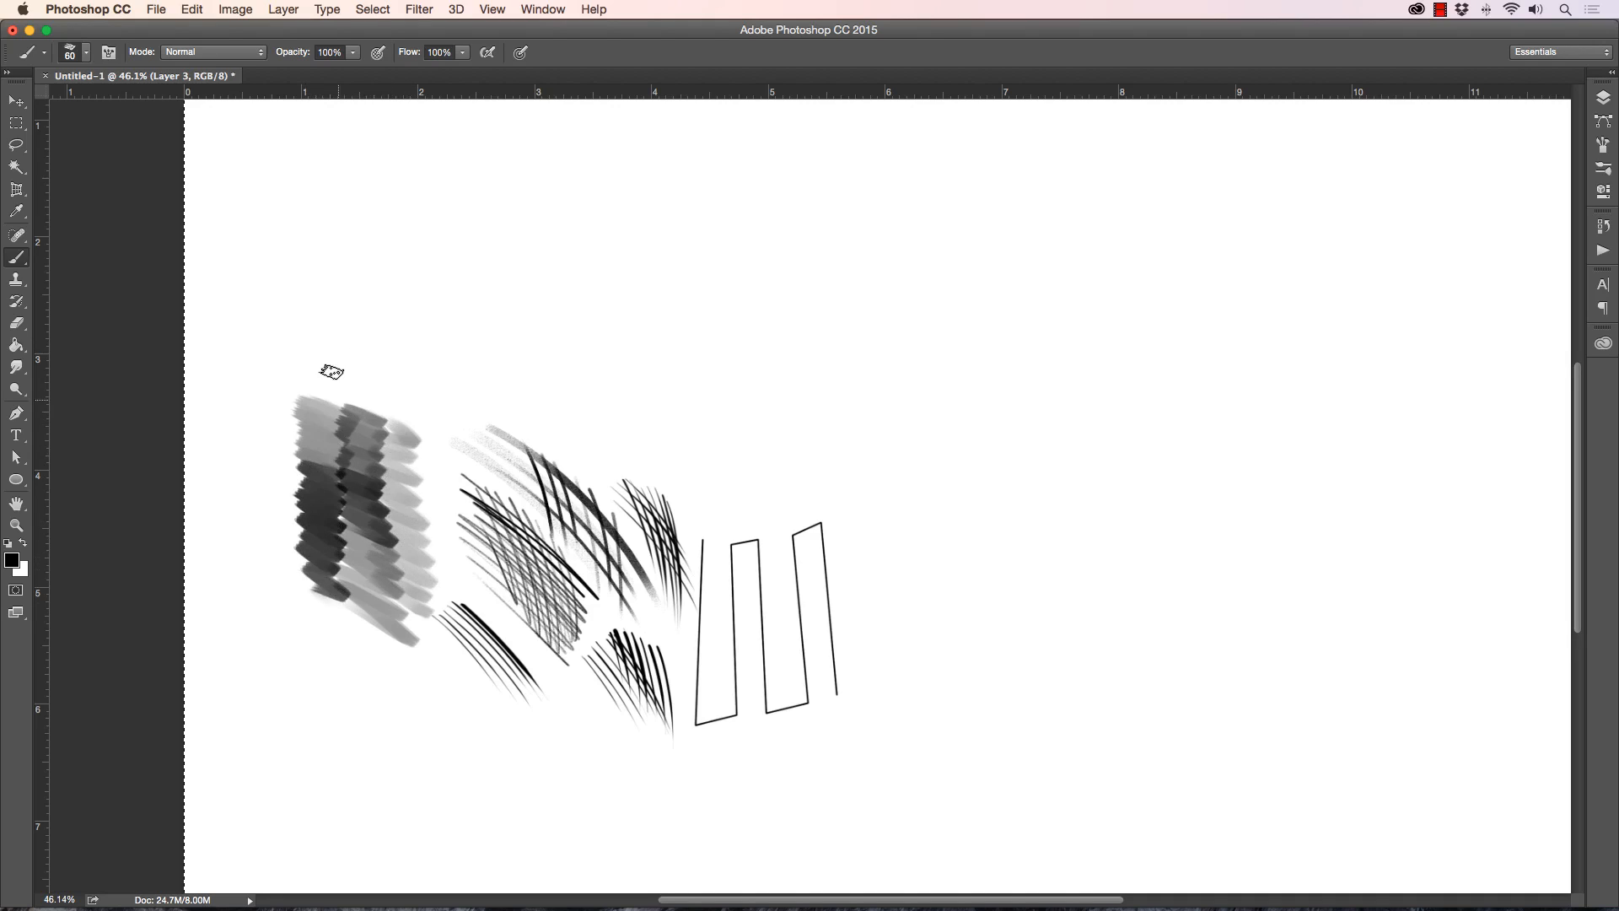
mouse_move(329, 387)
mouse_down()
mouse_move(396, 409)
mouse_move(354, 376)
mouse_move(401, 411)
mouse_up()
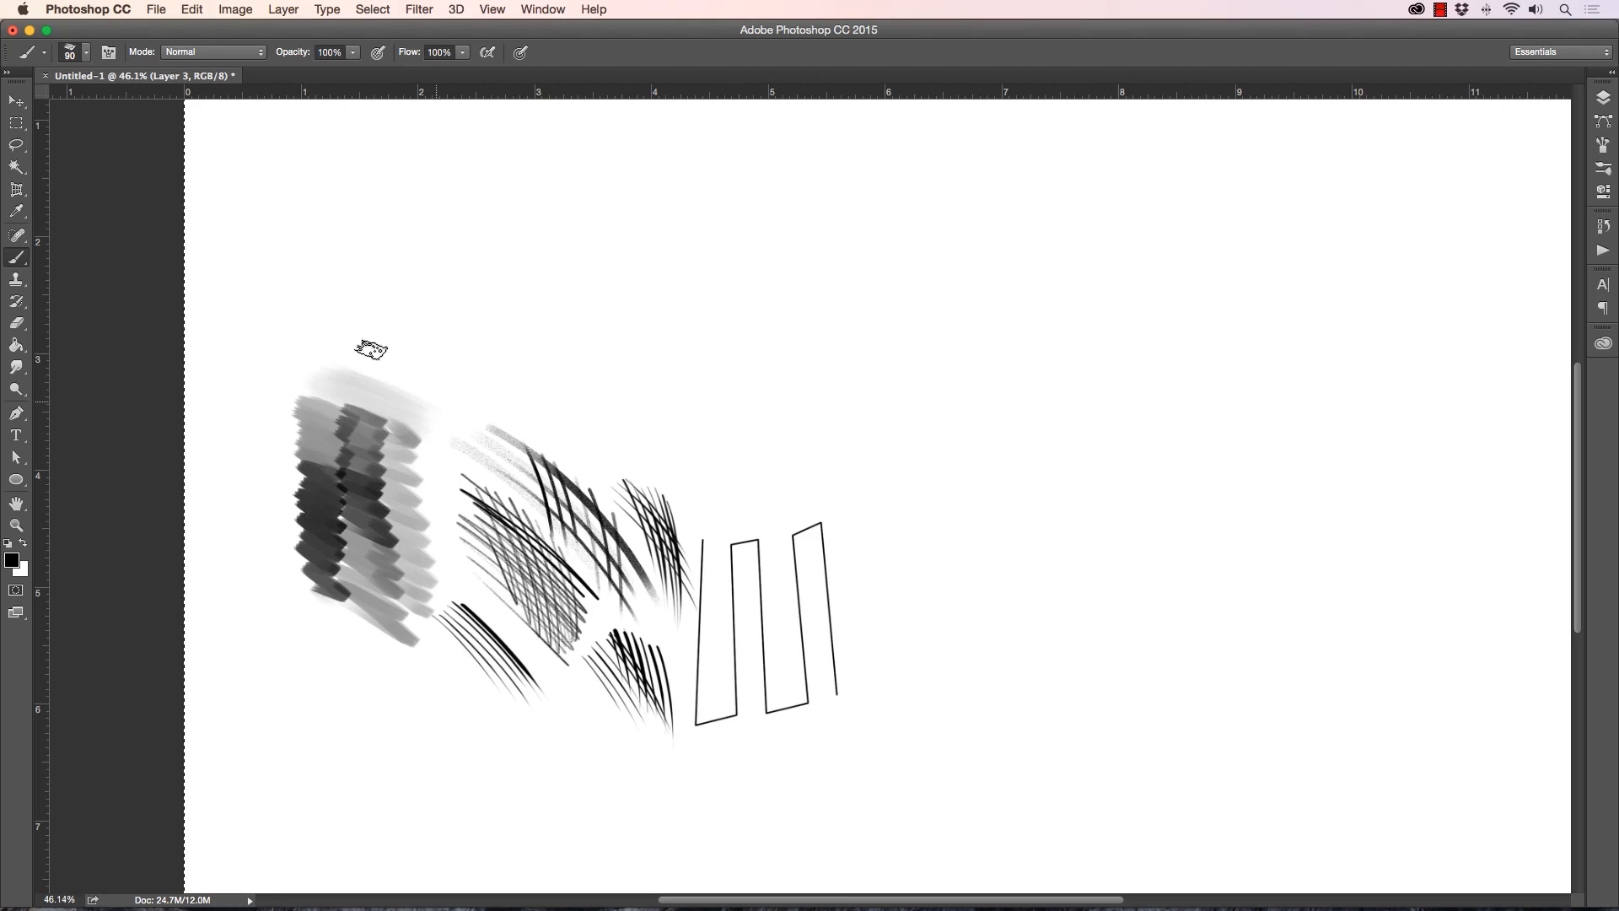
Step: Paint soft streaked vertical strokes beside the zigzag with the 006 Stipple Painter Brush, progressively enlarging the brush
click(73, 51)
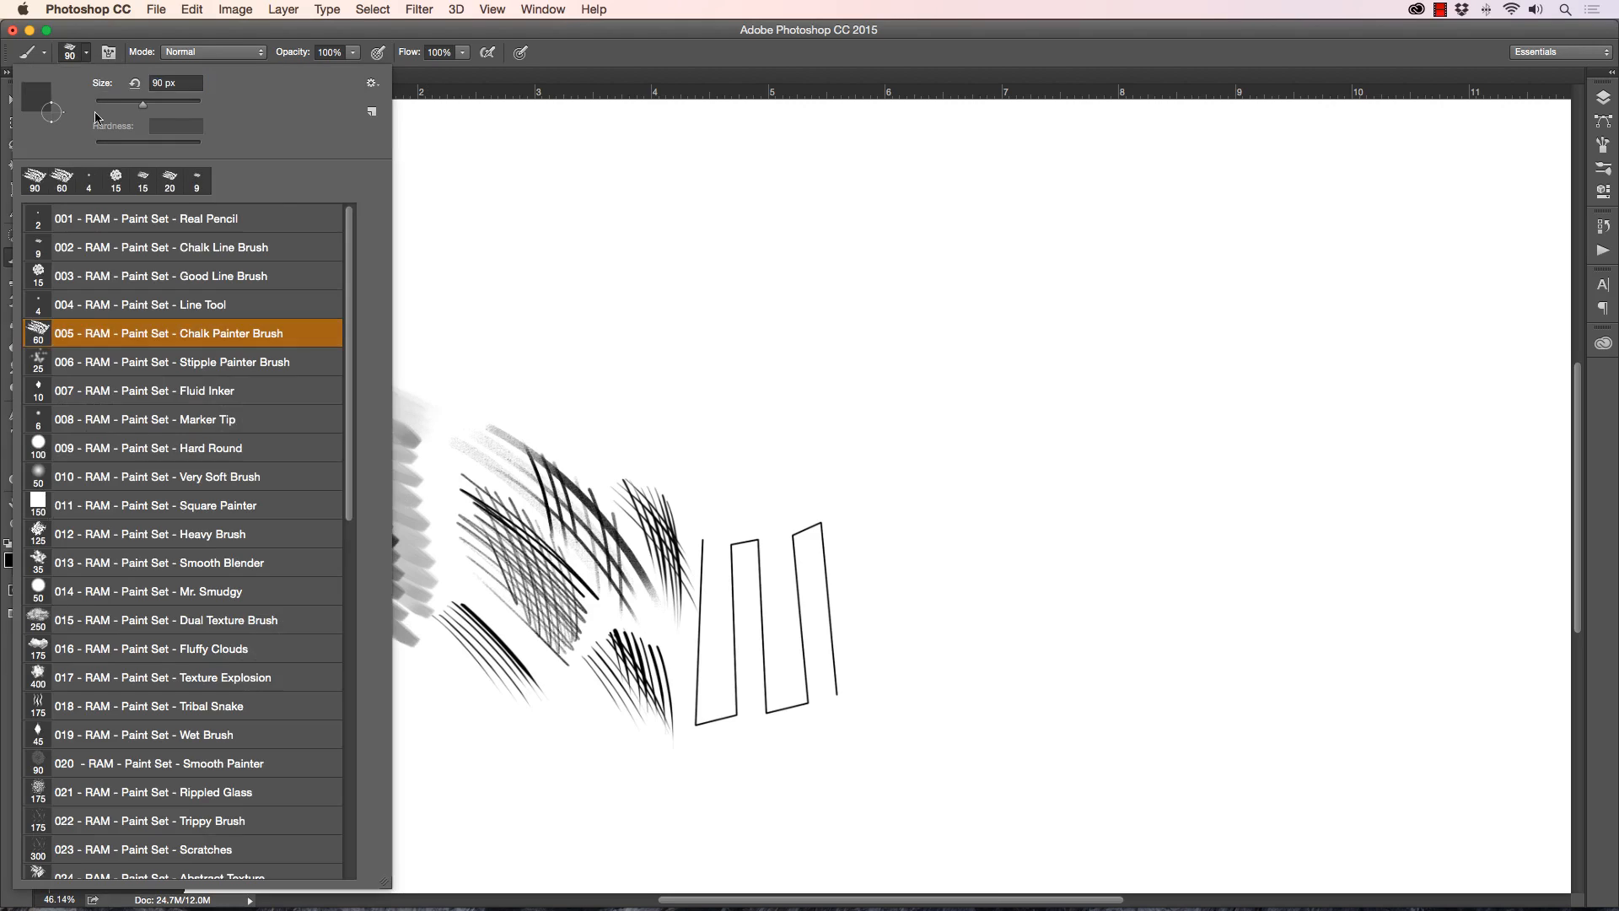
click(135, 361)
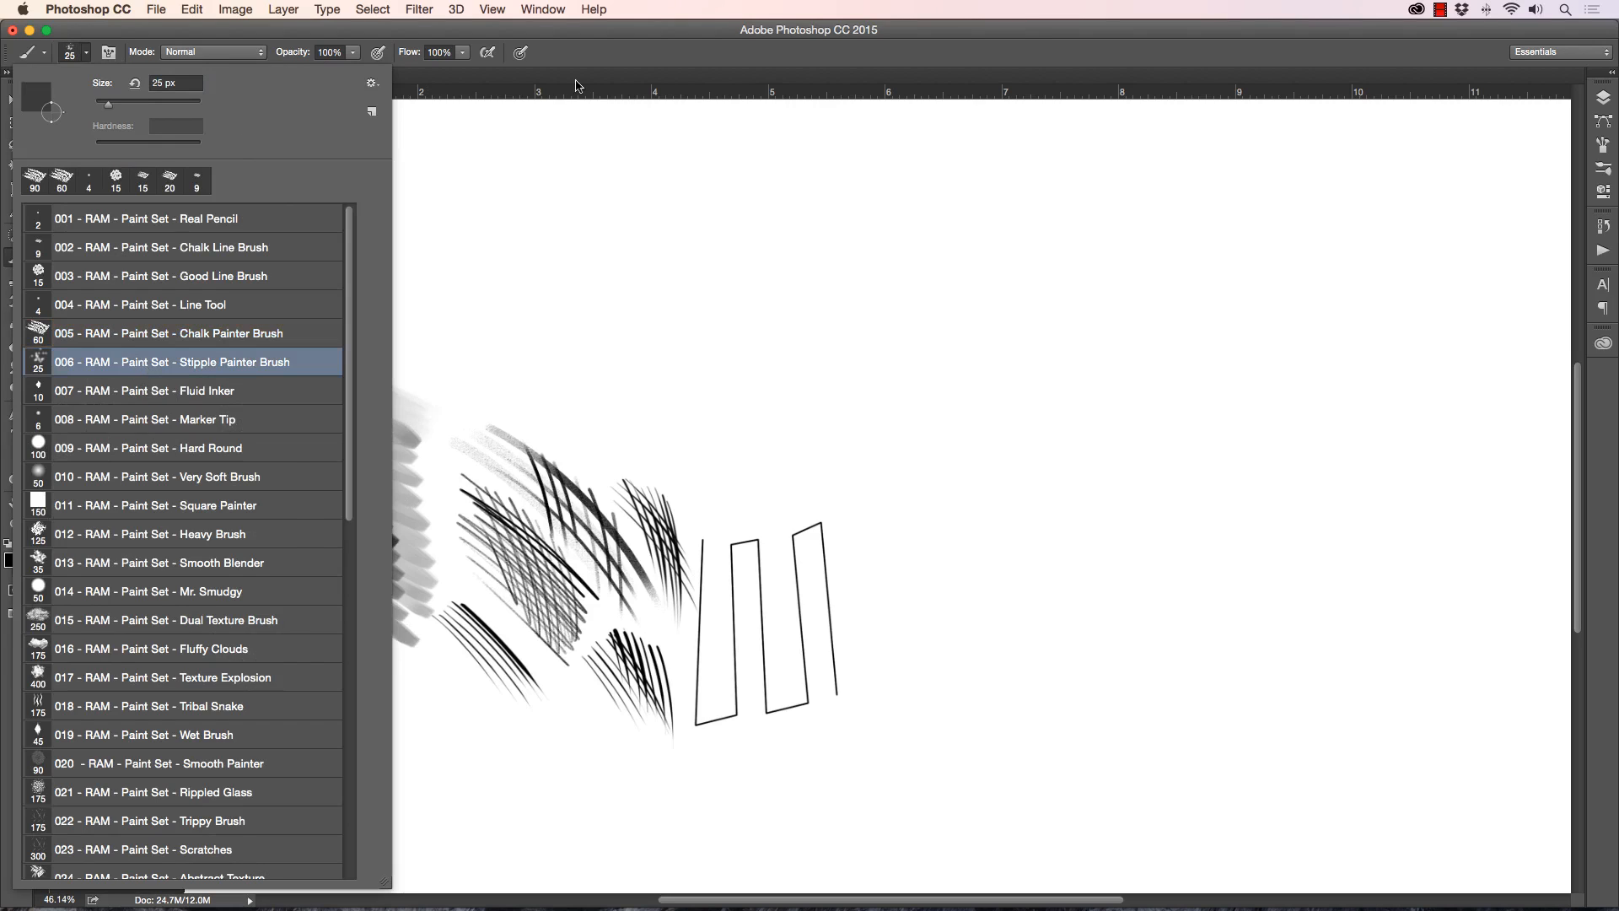
click(598, 102)
key(bracketright)
key(bracketright)
mouse_move(867, 690)
mouse_down()
mouse_move(835, 497)
mouse_move(882, 689)
mouse_move(865, 523)
mouse_move(897, 702)
mouse_move(866, 483)
mouse_move(909, 700)
mouse_move(849, 379)
mouse_up()
key(bracketright)
key(bracketright)
key(bracketright)
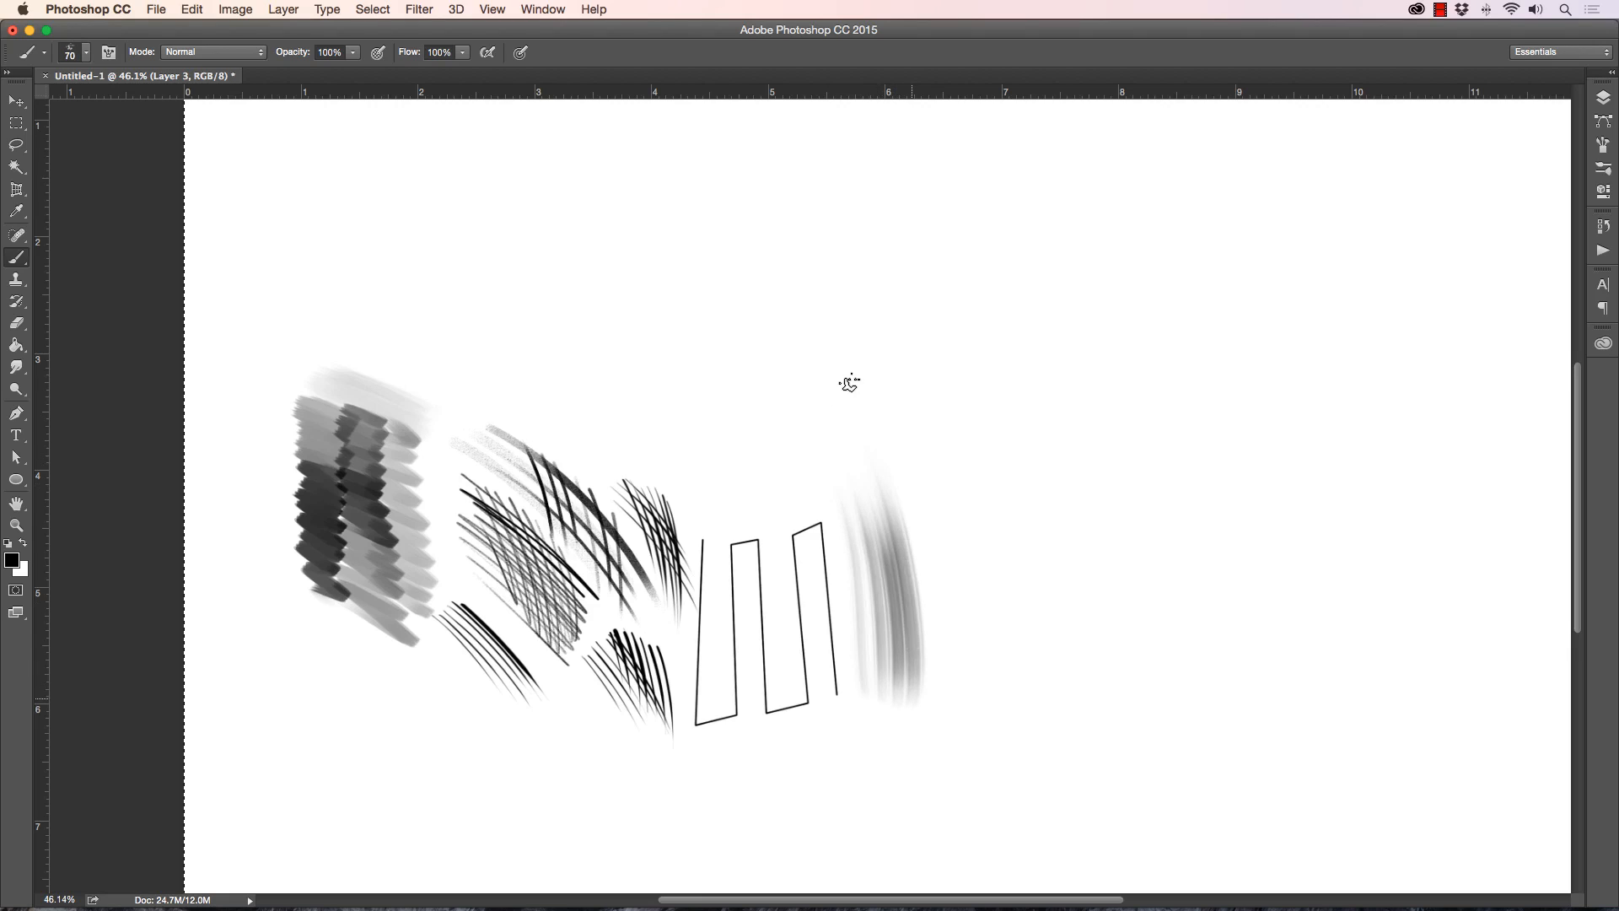
mouse_move(928, 669)
mouse_down()
mouse_move(852, 378)
mouse_move(932, 682)
mouse_move(934, 605)
mouse_move(896, 421)
mouse_up()
Step: Enlarge the stipple brush to 150 px and widen and darken the streaked patch with overlapping vertical strokes
key(bracketright)
key(bracketright)
key(bracketright)
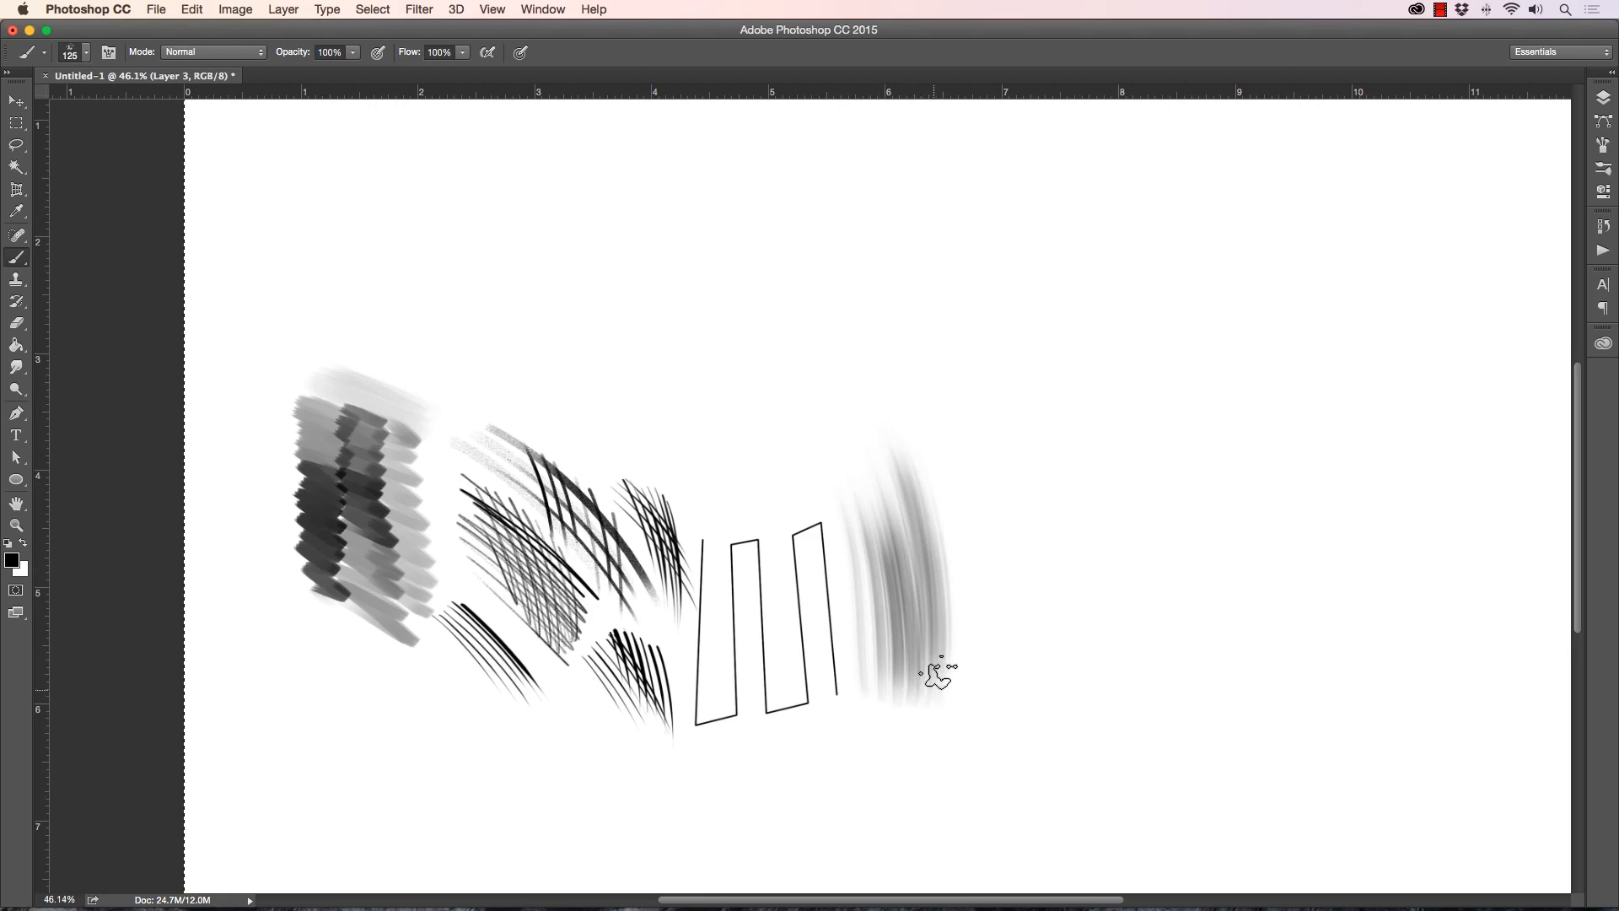
mouse_move(933, 672)
mouse_down()
mouse_move(897, 402)
mouse_move(943, 683)
mouse_move(946, 556)
mouse_move(921, 534)
mouse_up()
mouse_move(926, 706)
mouse_down()
mouse_move(864, 433)
mouse_move(906, 694)
mouse_move(834, 392)
mouse_up()
mouse_move(880, 683)
mouse_down()
mouse_move(813, 415)
mouse_move(892, 661)
mouse_move(878, 462)
mouse_move(906, 612)
mouse_move(903, 470)
mouse_up()
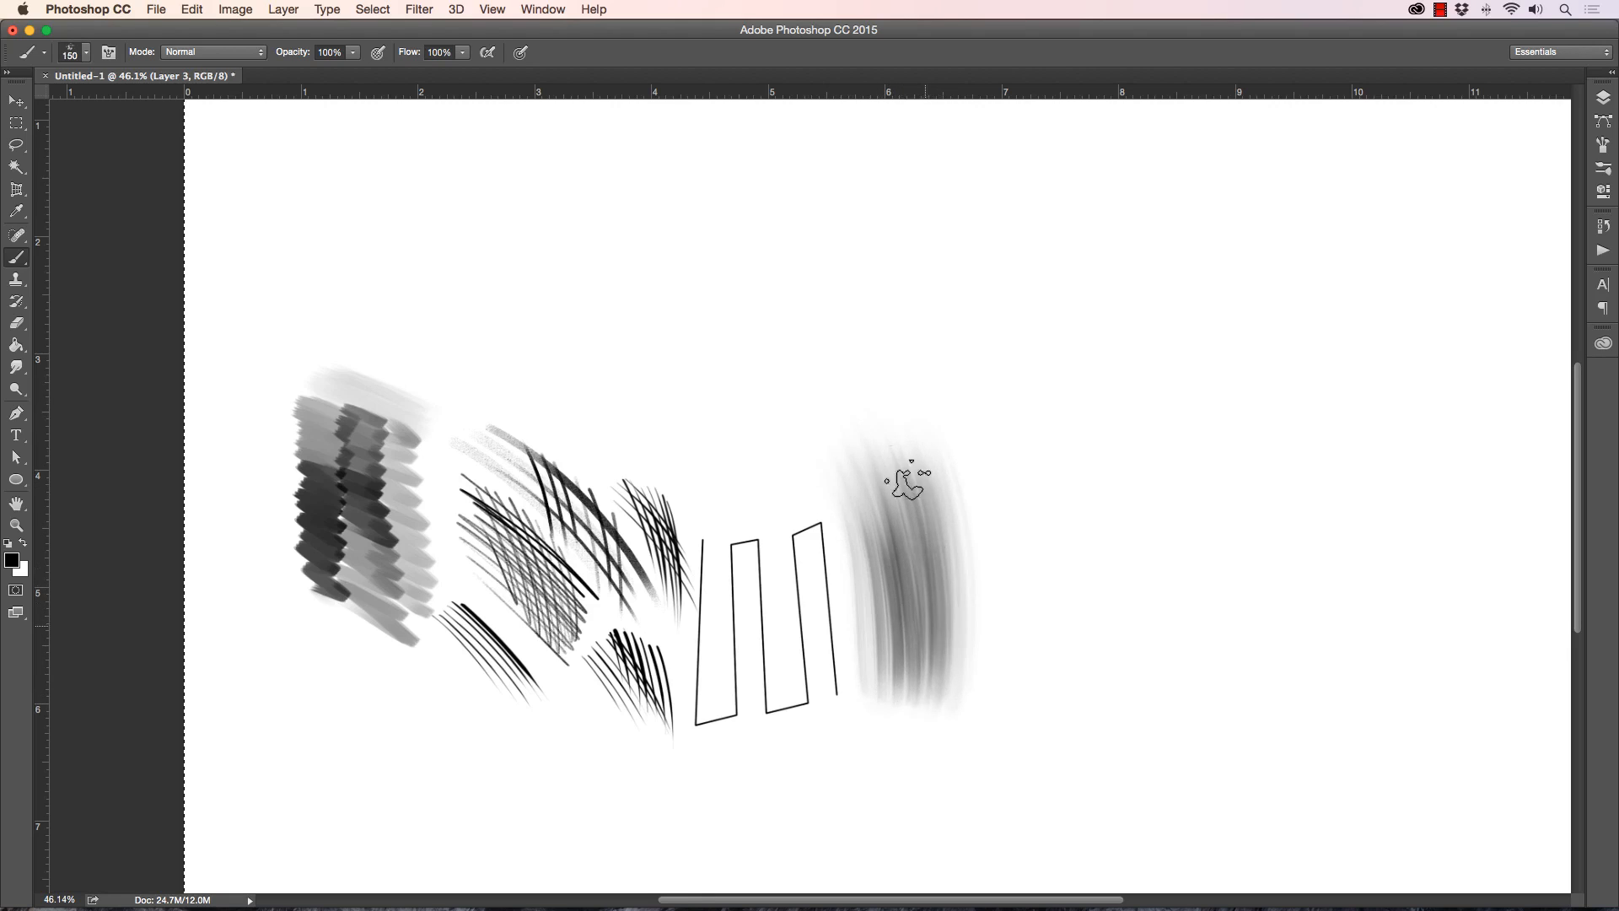
drag(919, 666, 894, 455)
drag(936, 607, 902, 455)
drag(962, 674, 936, 459)
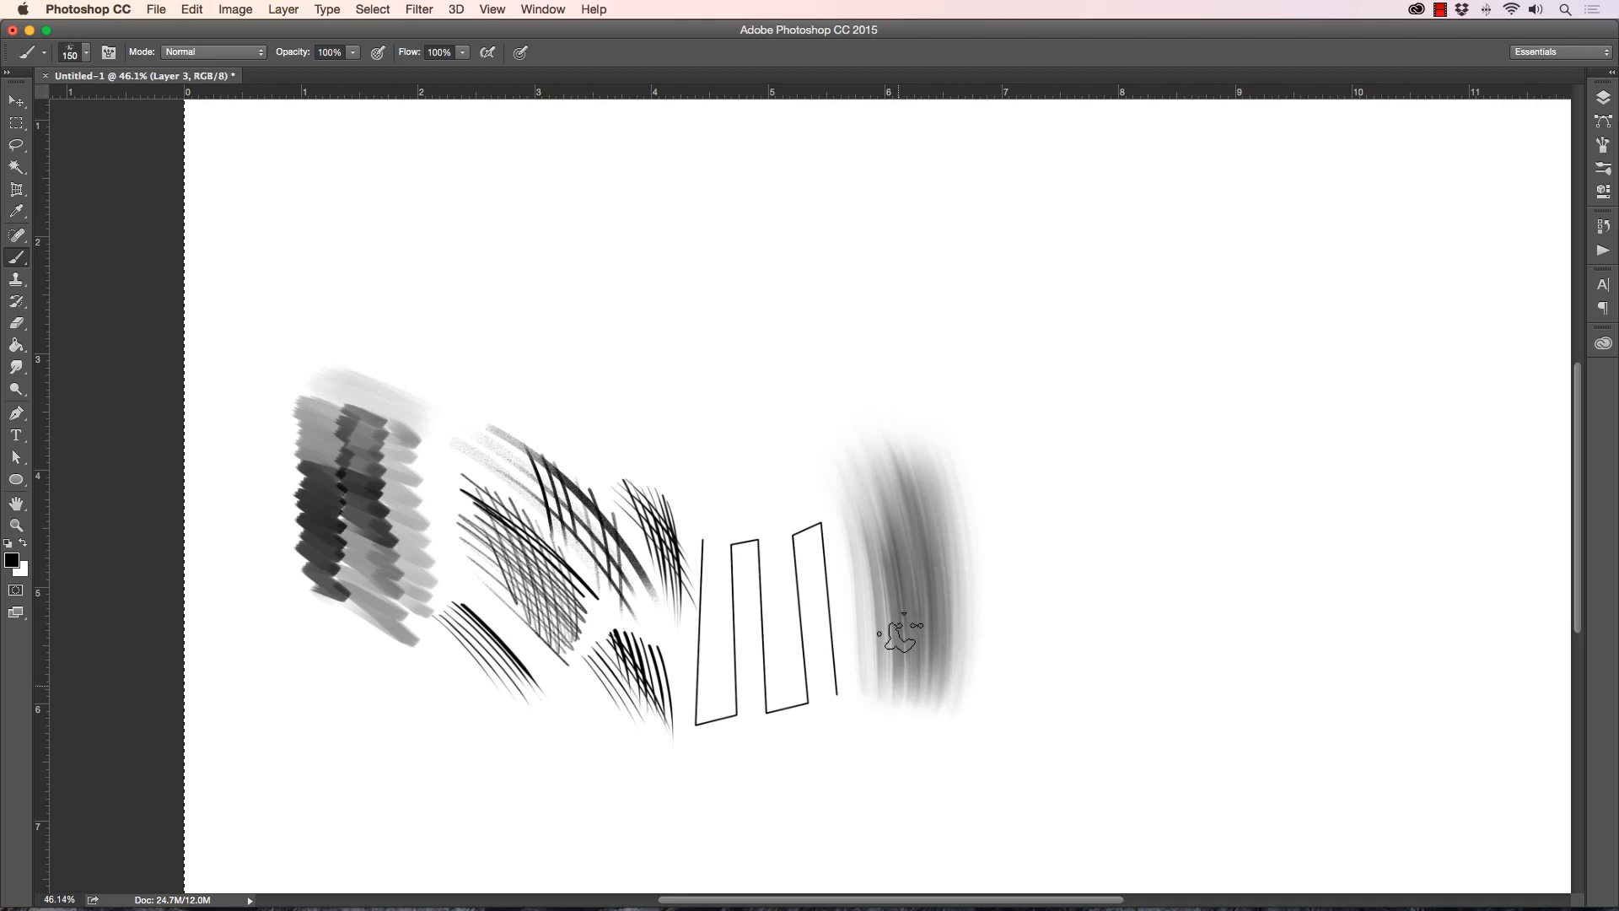
drag(878, 585, 868, 497)
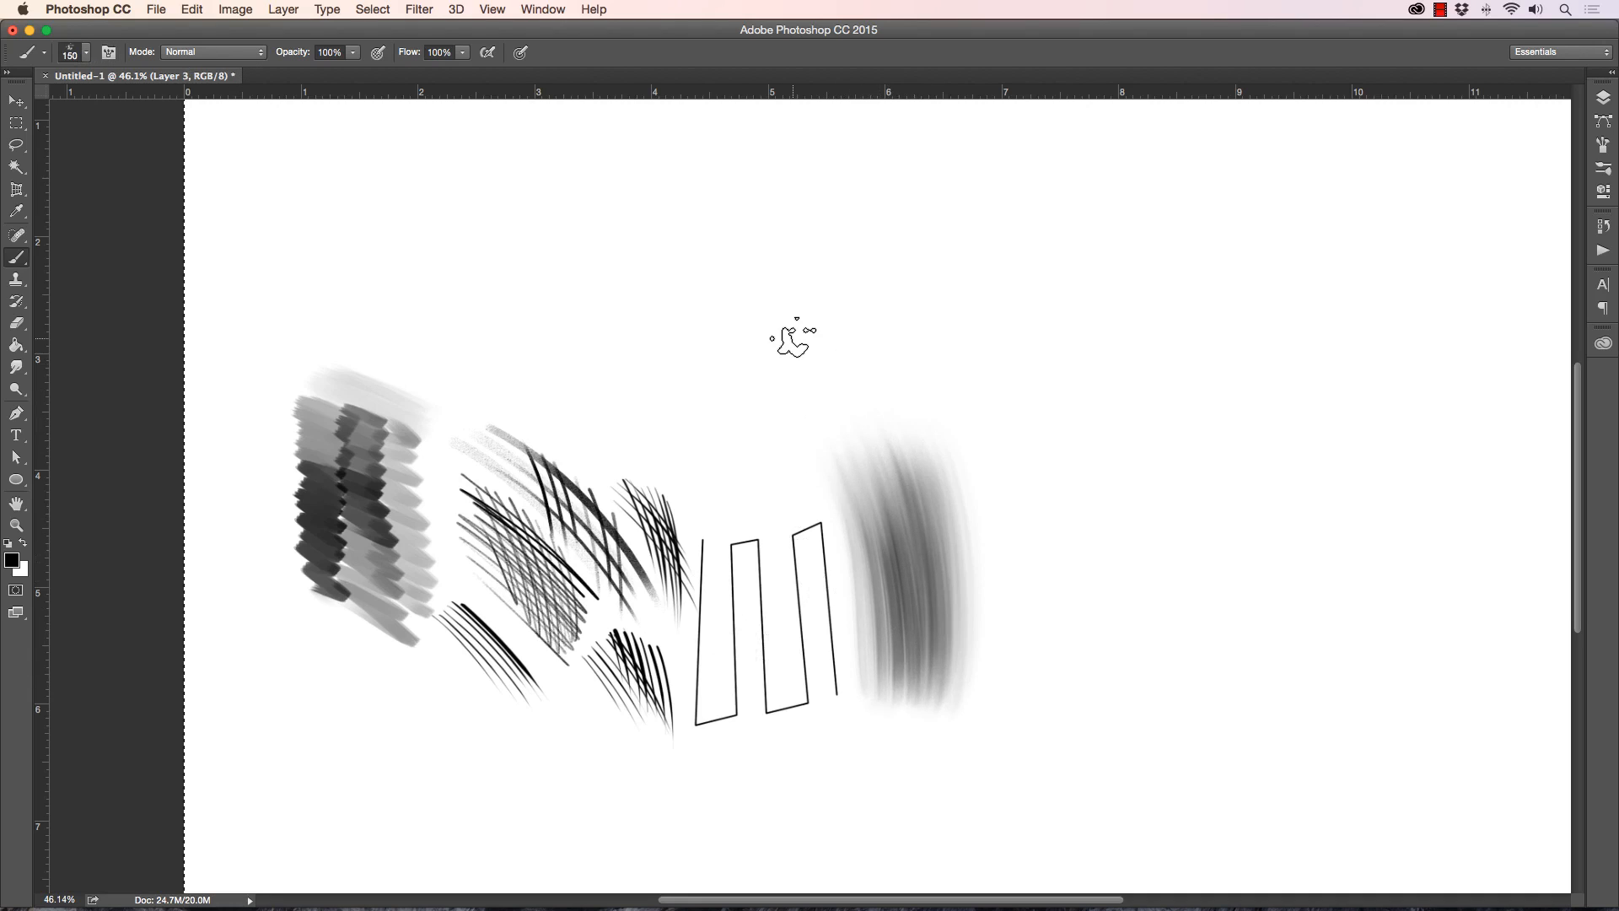
Step: Draw tapered vertical ink strokes beside the stippled patch with the 007 Fluid Inker brush at 10 px
click(85, 48)
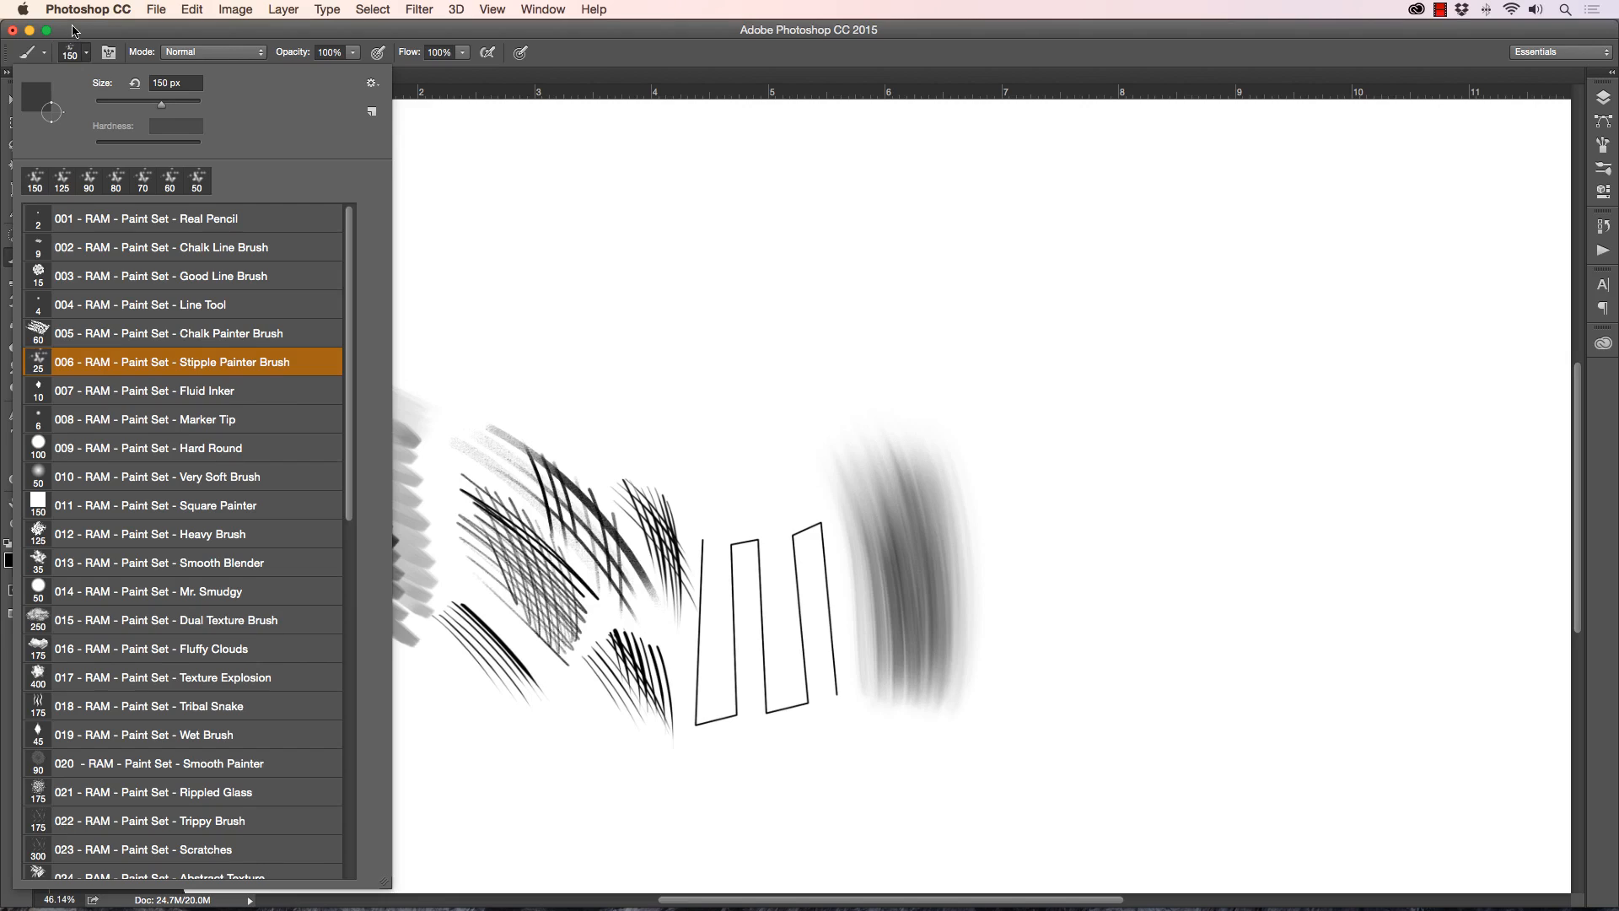
click(107, 398)
click(579, 56)
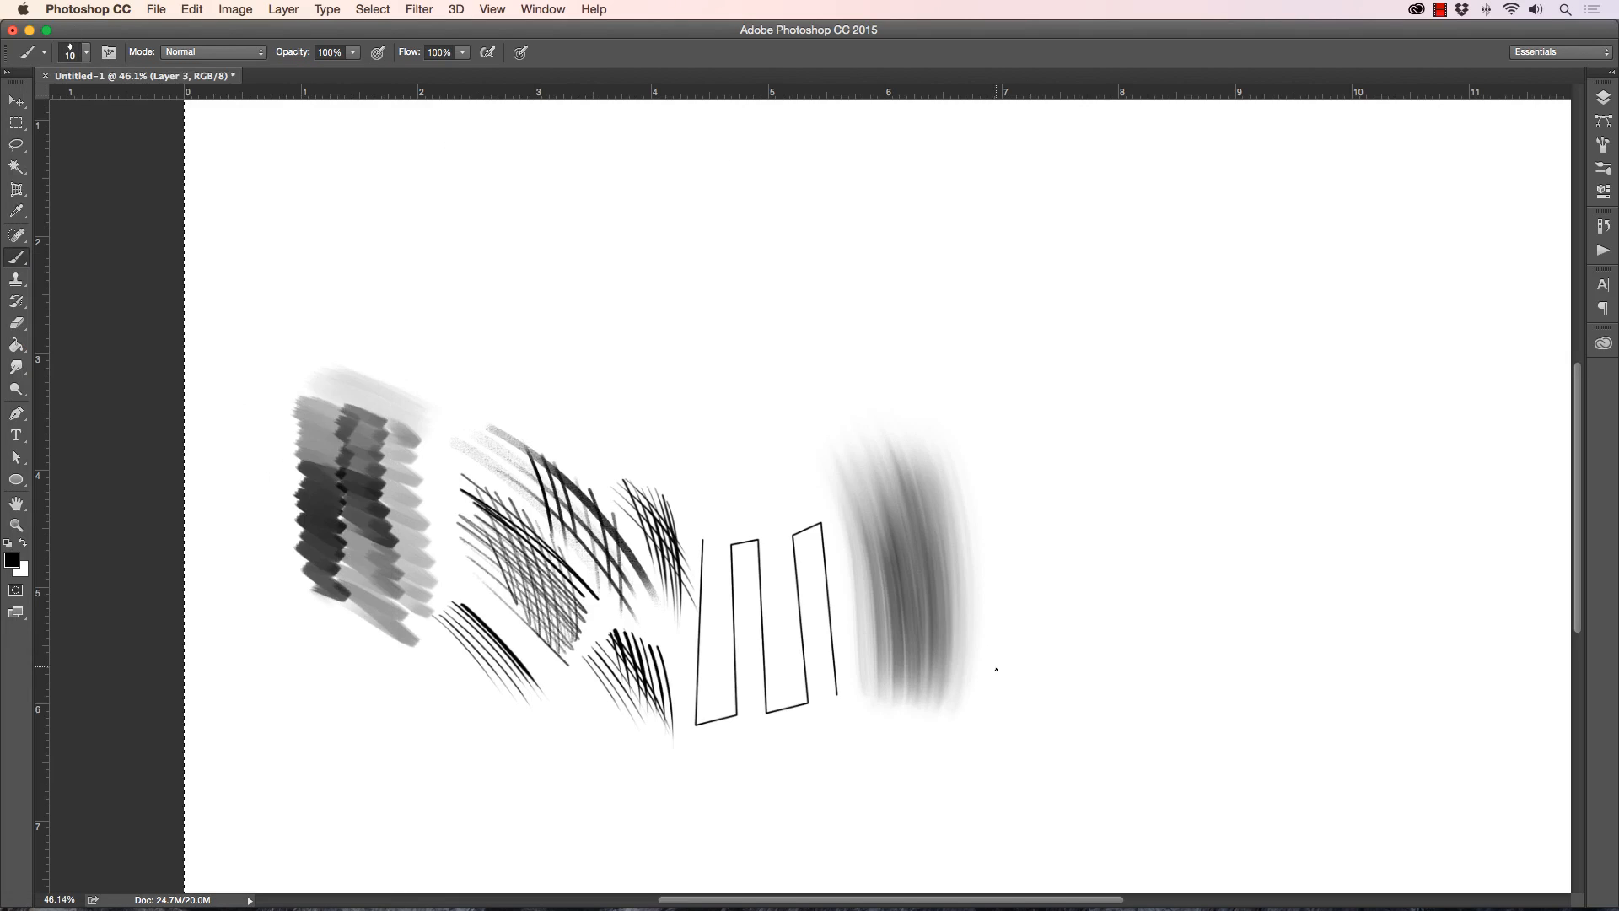
drag(996, 668, 976, 464)
drag(1007, 661, 1012, 516)
drag(1033, 658, 1022, 552)
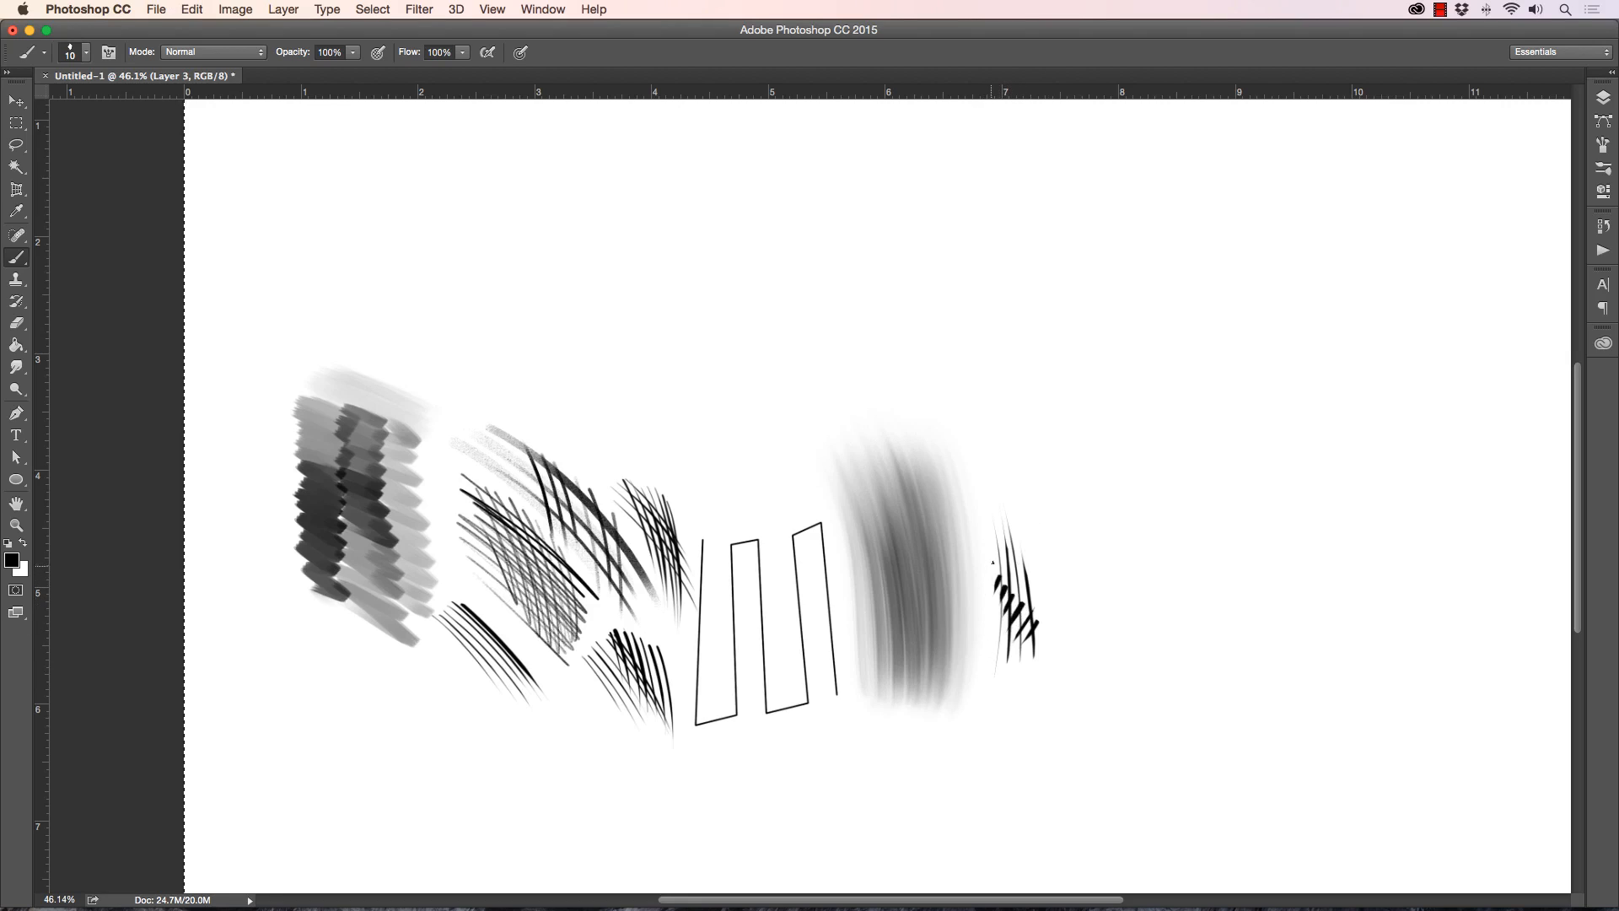
Step: Undo the thick cross strokes drawn over the Fluid Inker lines
key(super+z)
key(alt+super+z)
key(alt+super+z)
key(alt+super+z)
key(alt+super+z)
key(alt+super+z)
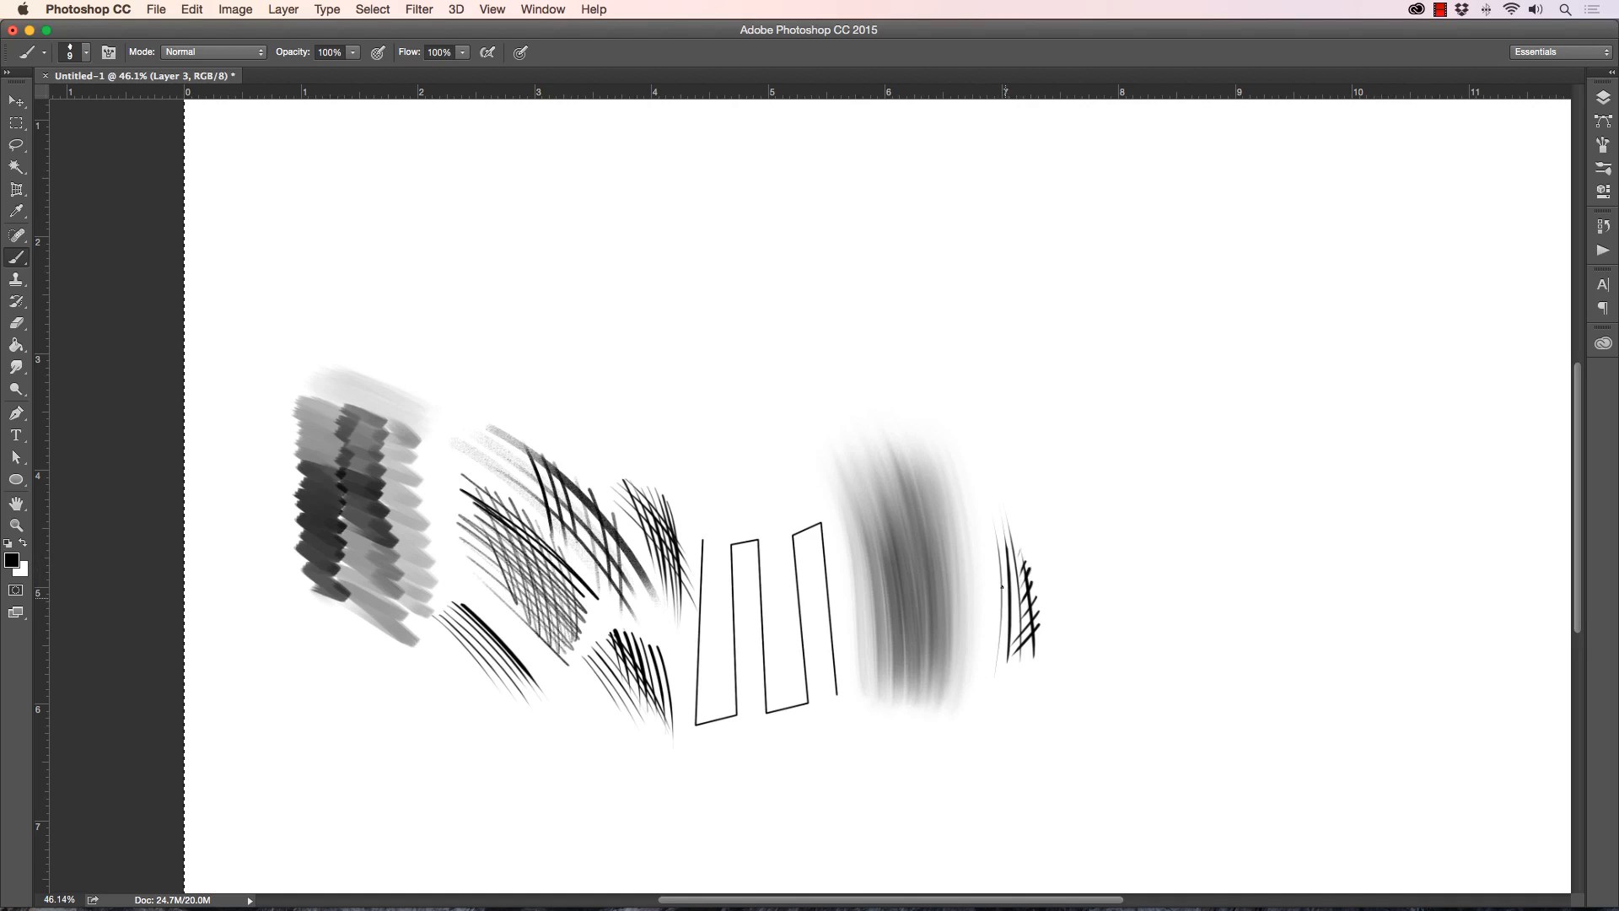
Step: Shade a dense block of diagonal strokes above the pencil arcs with the 008 Marker Tip brush
click(82, 43)
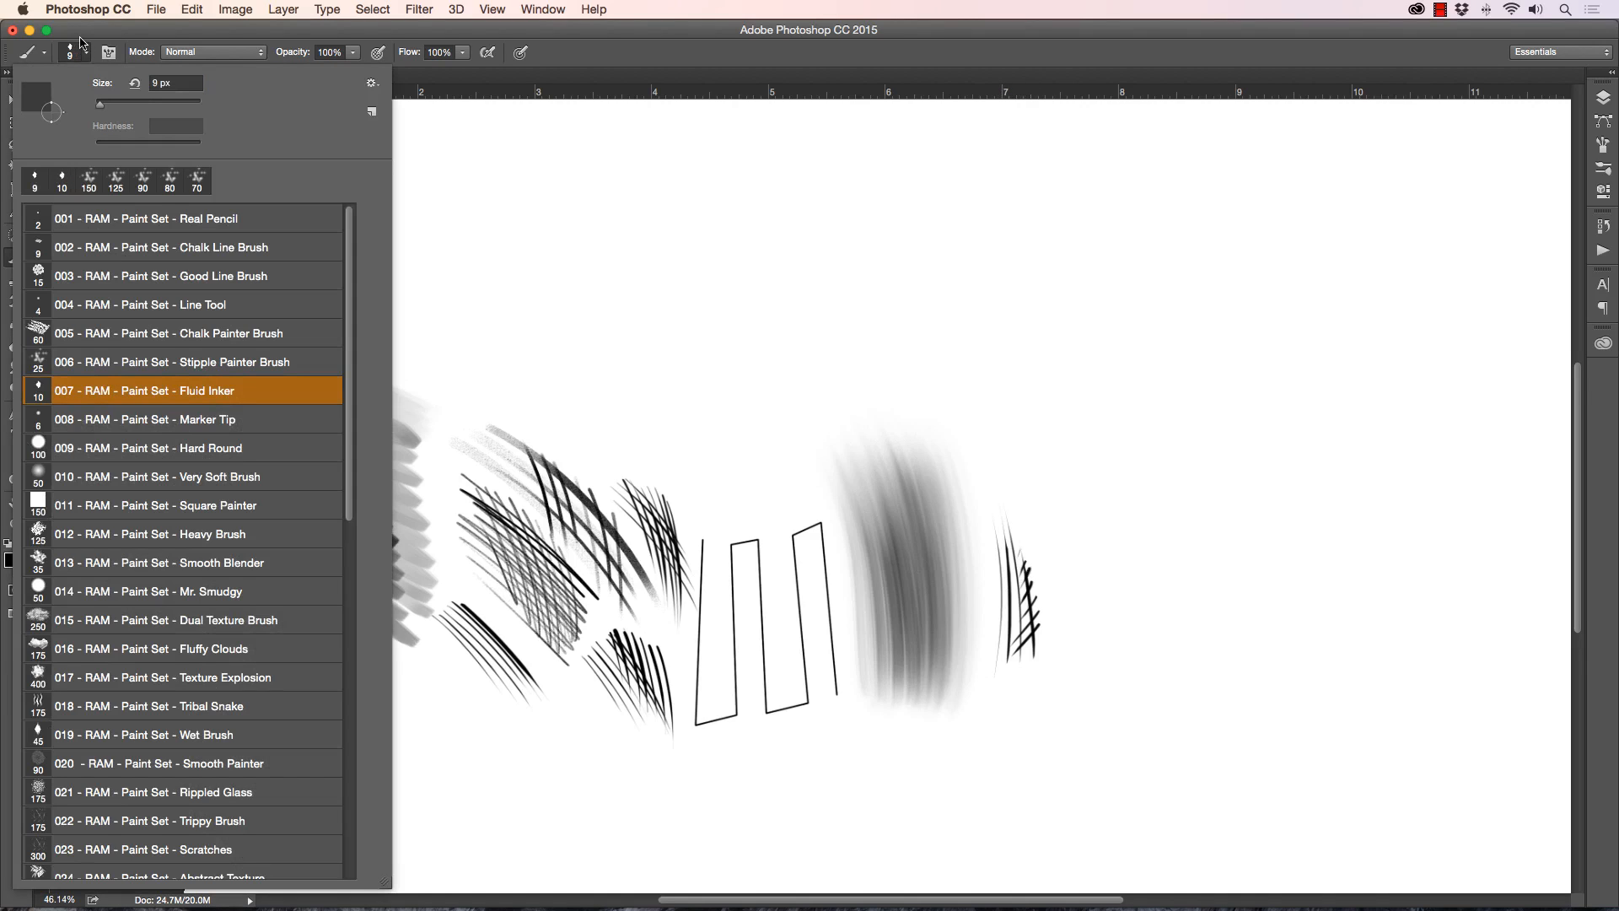
click(124, 426)
click(569, 57)
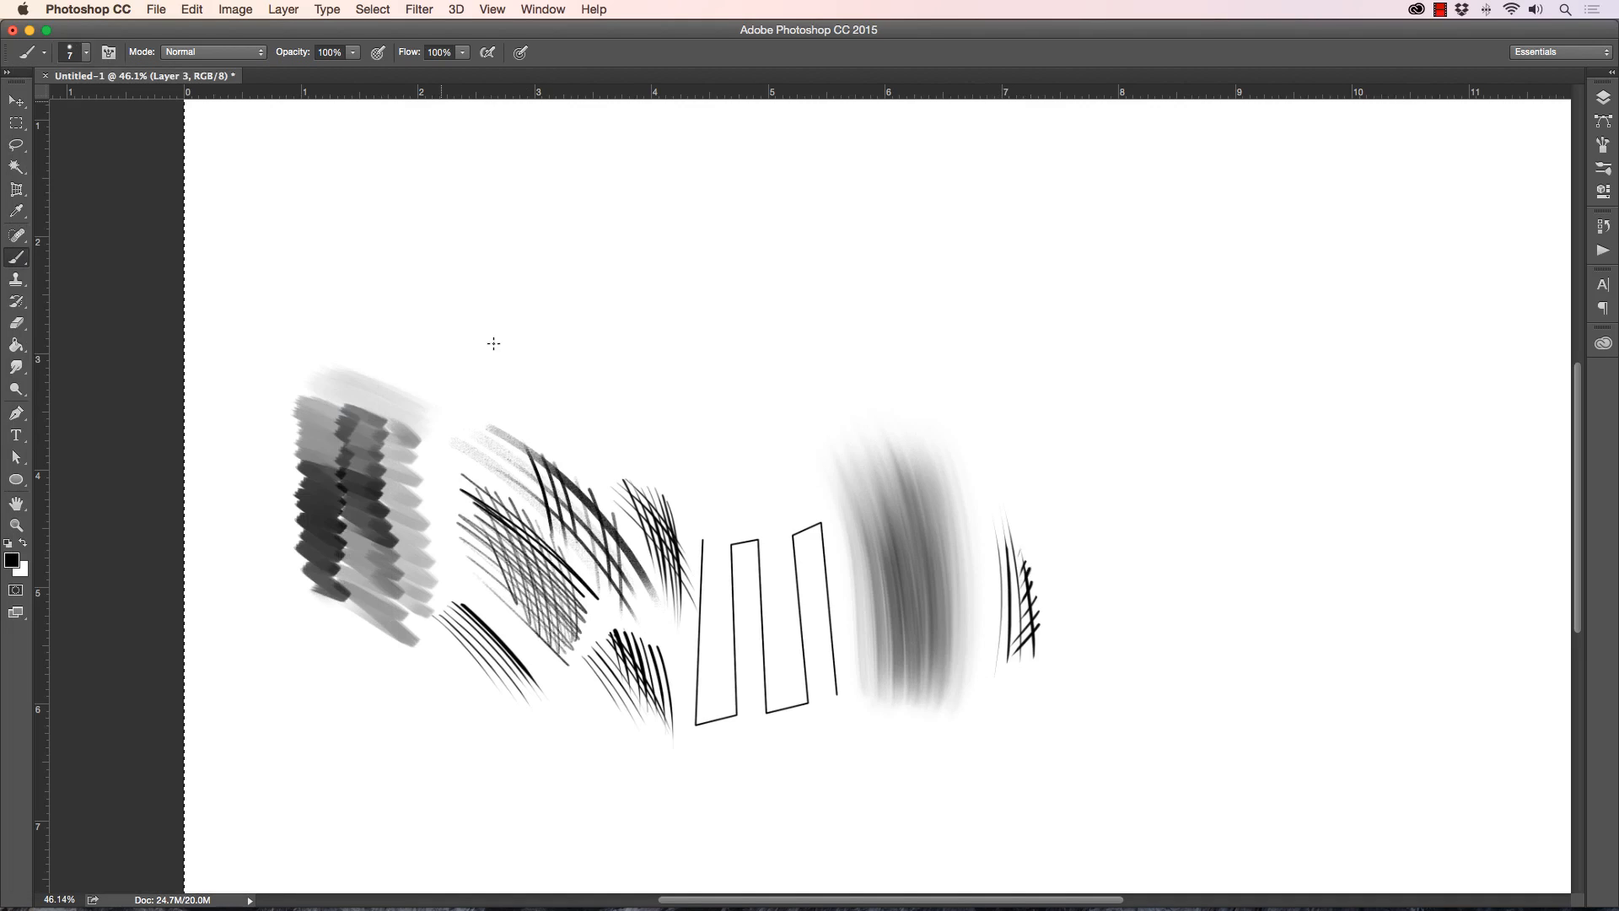
mouse_move(468, 395)
mouse_down()
mouse_move(397, 349)
mouse_move(489, 392)
mouse_move(409, 337)
mouse_move(493, 371)
mouse_move(439, 321)
mouse_move(468, 351)
mouse_move(422, 338)
mouse_move(485, 375)
mouse_move(413, 345)
mouse_move(468, 387)
mouse_move(409, 361)
mouse_move(481, 400)
mouse_move(413, 342)
mouse_move(464, 388)
mouse_move(398, 347)
mouse_move(405, 369)
mouse_move(388, 360)
mouse_up()
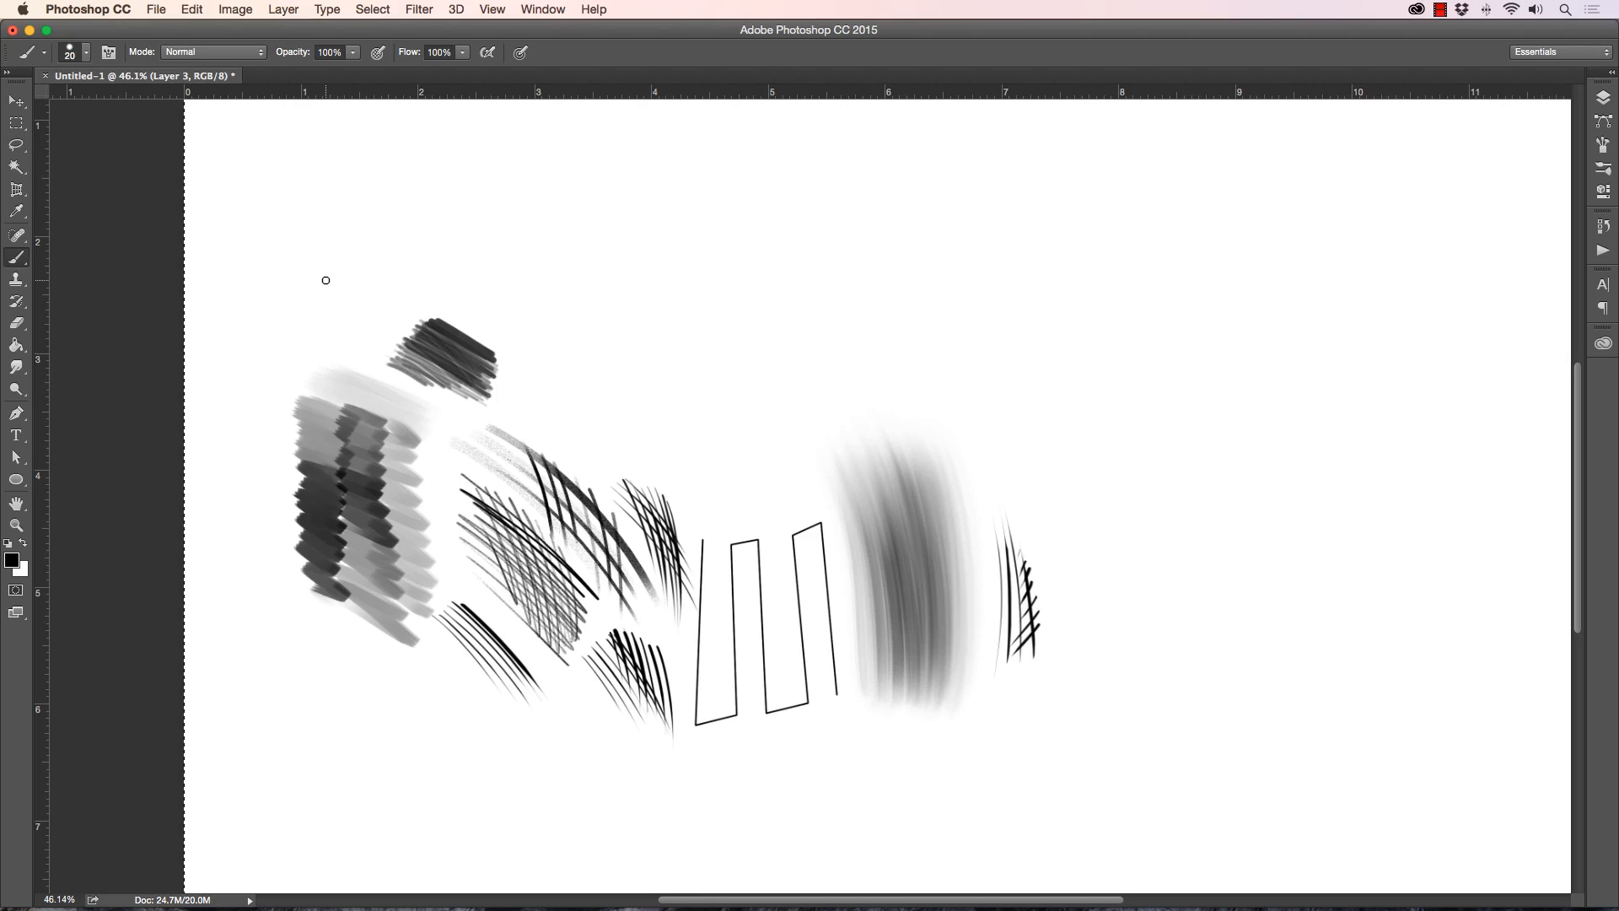
Step: Paint a grey patch right of the marker block with the 009 Hard Round brush at 90 px and darken its middle at smaller sizes
click(87, 53)
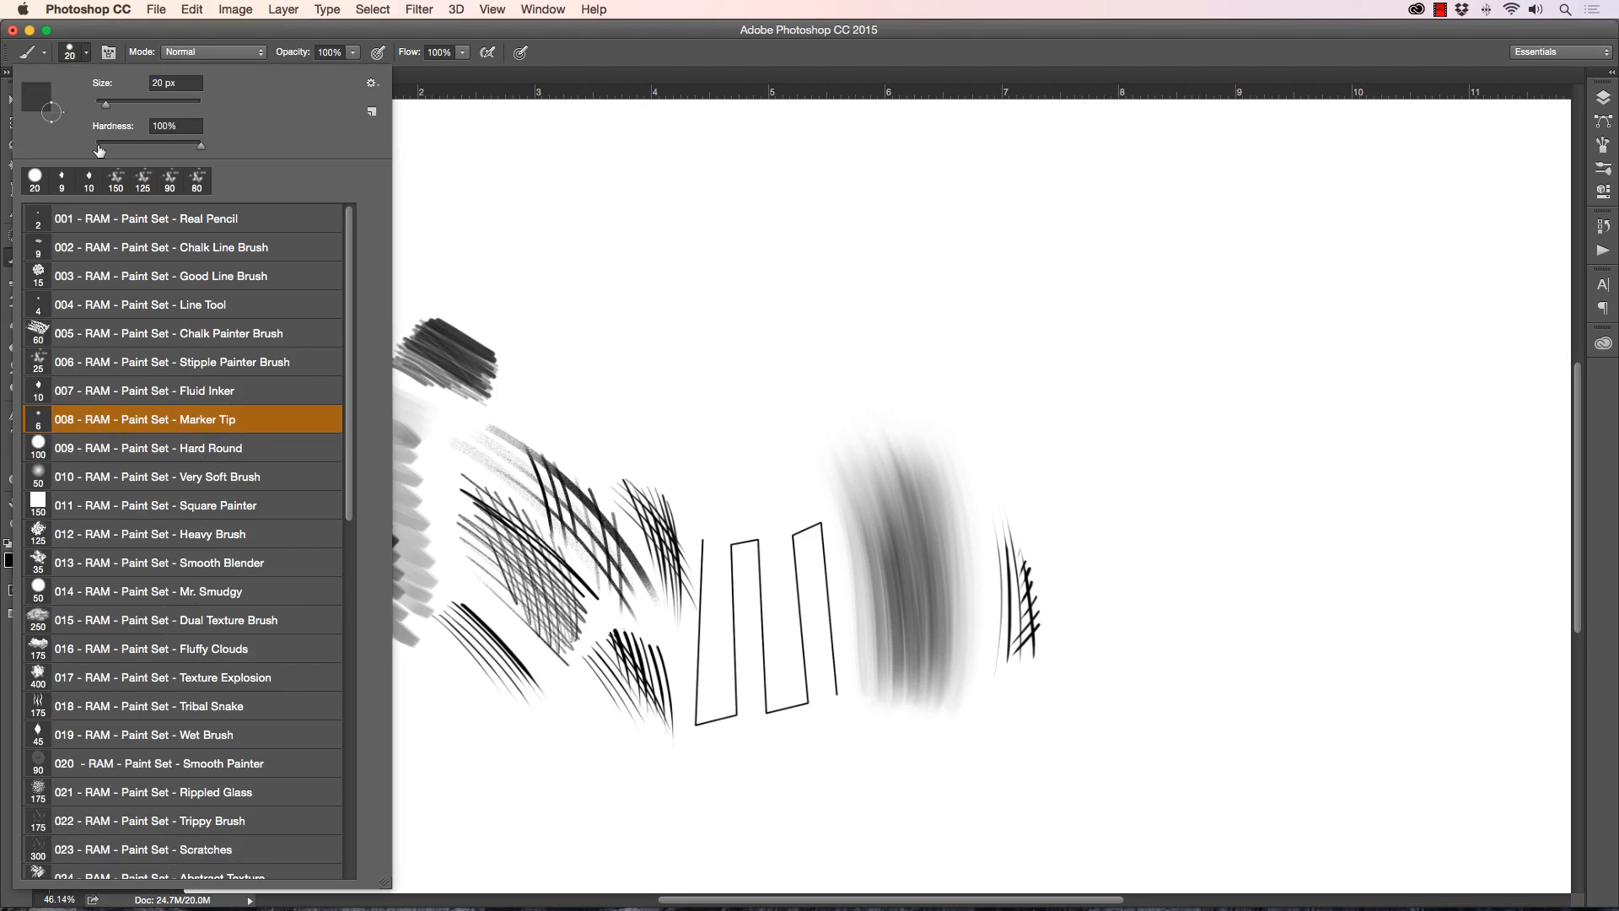
click(207, 447)
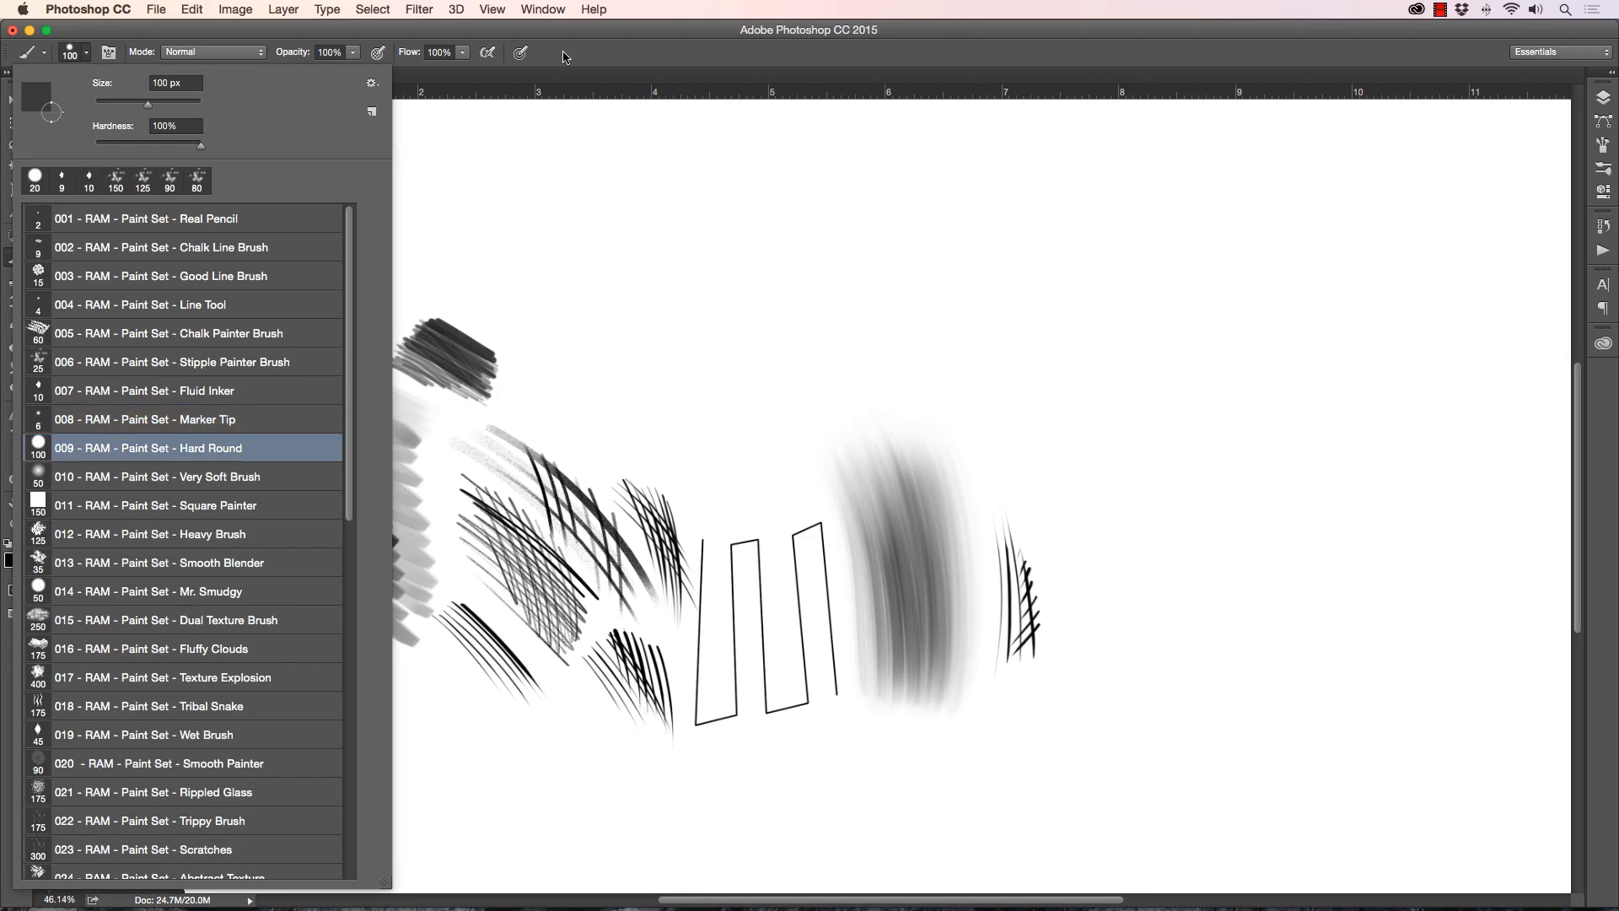
key(Return)
key(bracketleft)
mouse_move(556, 376)
mouse_down()
mouse_move(667, 456)
mouse_move(583, 357)
mouse_move(691, 389)
mouse_move(704, 412)
mouse_move(598, 356)
mouse_move(613, 393)
mouse_move(670, 417)
mouse_move(714, 390)
mouse_move(605, 387)
mouse_move(660, 449)
mouse_move(659, 398)
mouse_move(676, 398)
mouse_move(655, 359)
mouse_move(708, 363)
mouse_up()
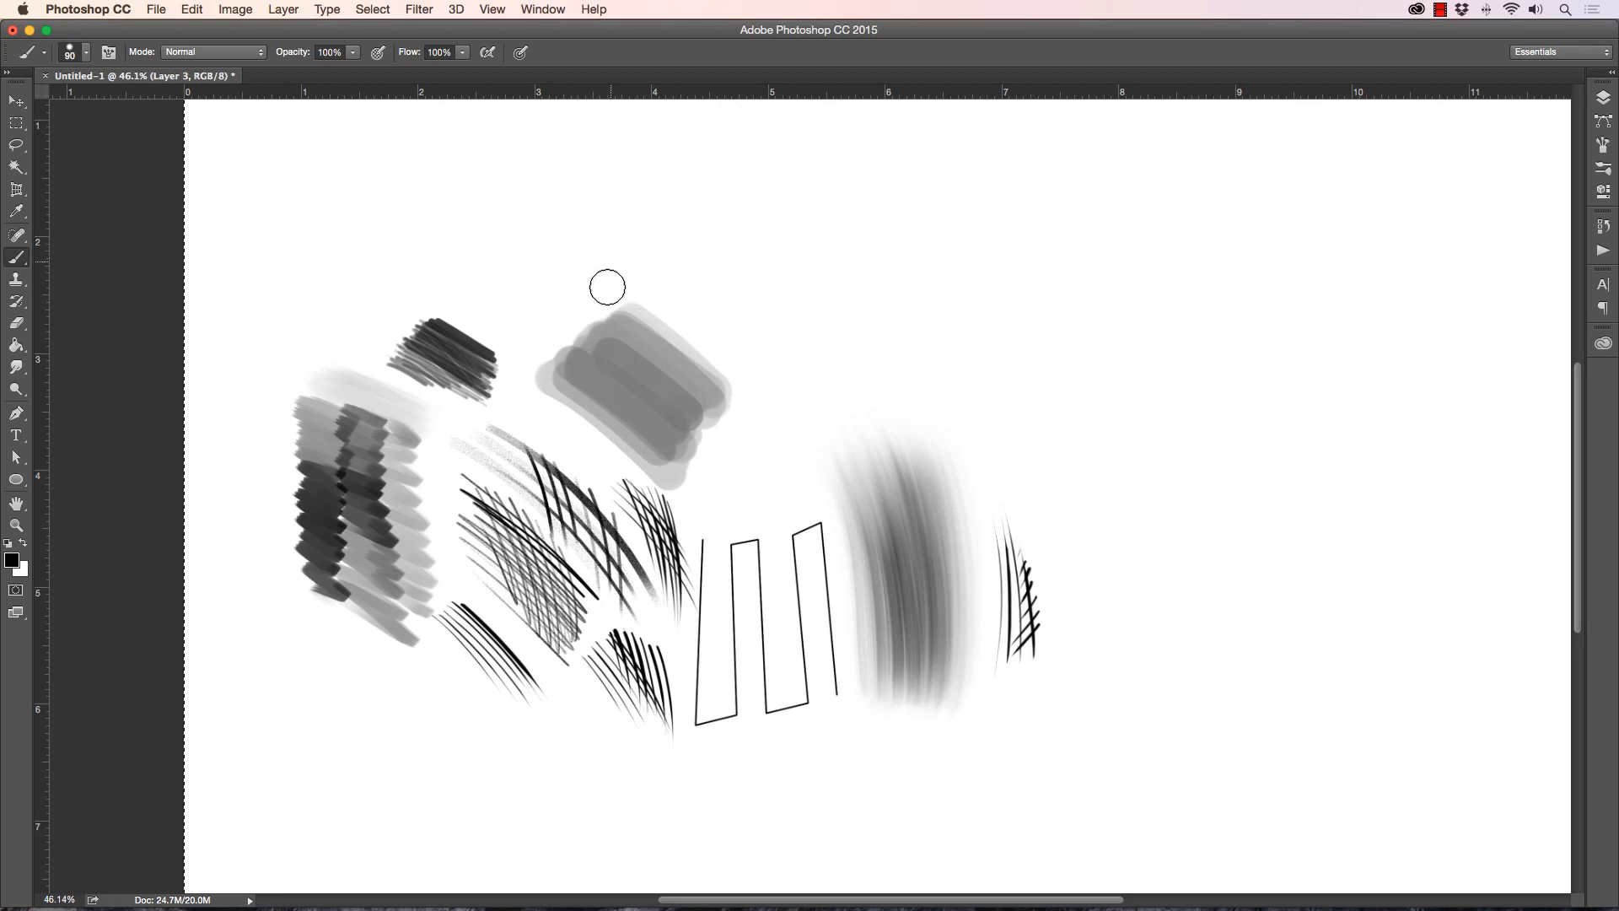
key(bracketleft)
mouse_move(581, 365)
mouse_down()
mouse_move(586, 384)
mouse_move(589, 354)
mouse_move(650, 354)
mouse_move(596, 354)
mouse_move(616, 384)
mouse_move(582, 379)
mouse_move(649, 430)
mouse_move(602, 369)
mouse_up()
key(bracketleft)
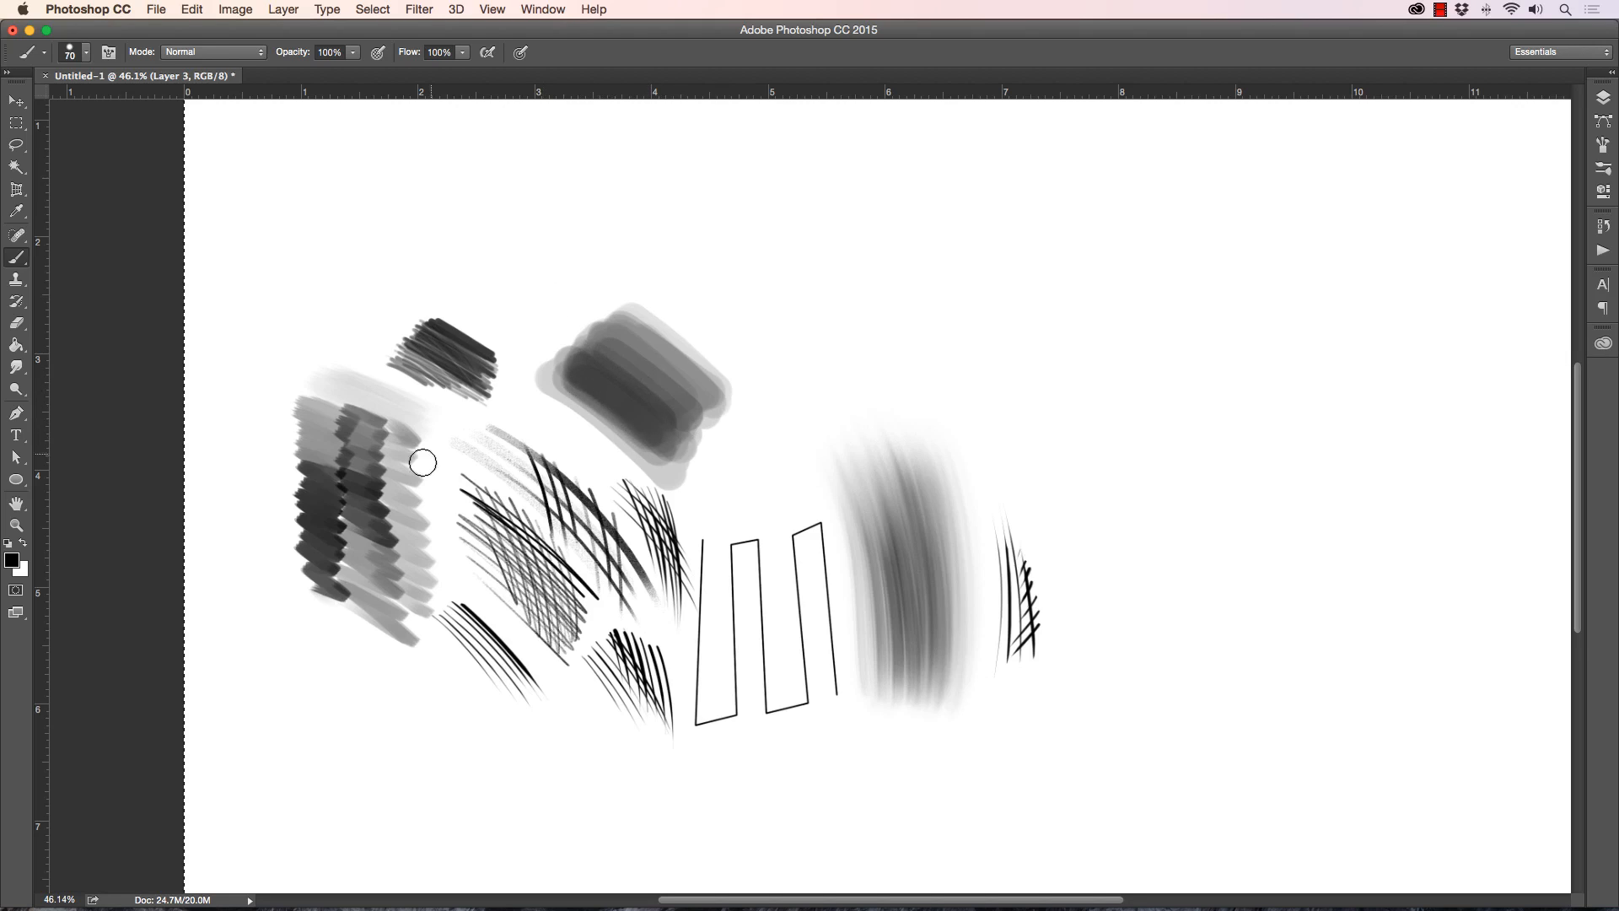
Step: Paint a soft grey patch below the column of zigzag strokes with the 010 Very Soft Brush
click(81, 56)
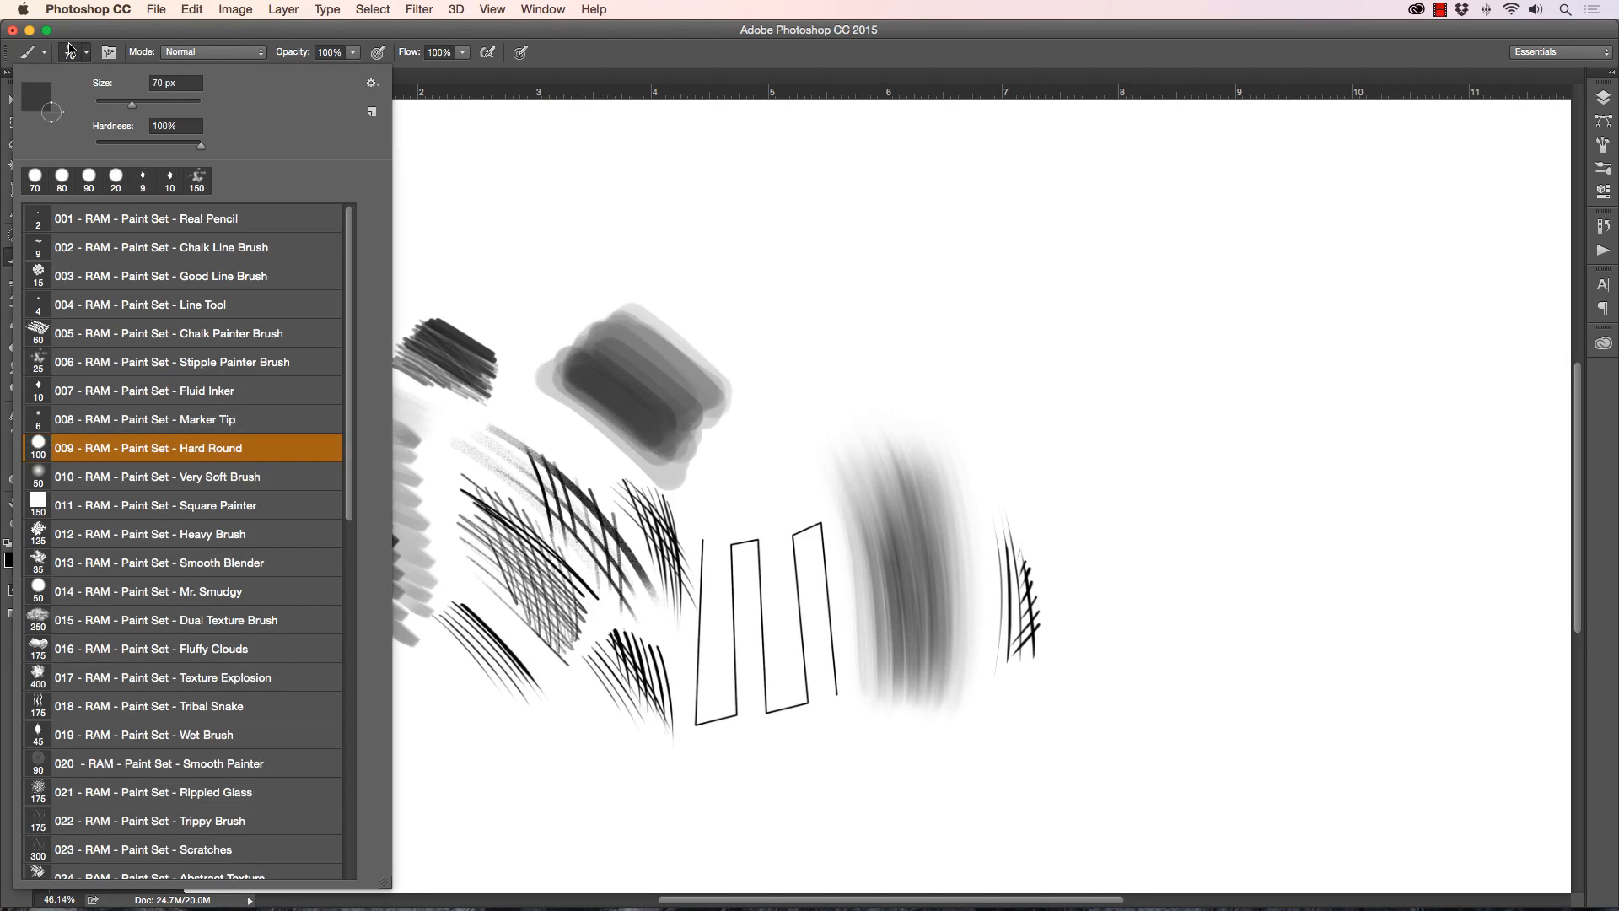
click(195, 481)
click(594, 59)
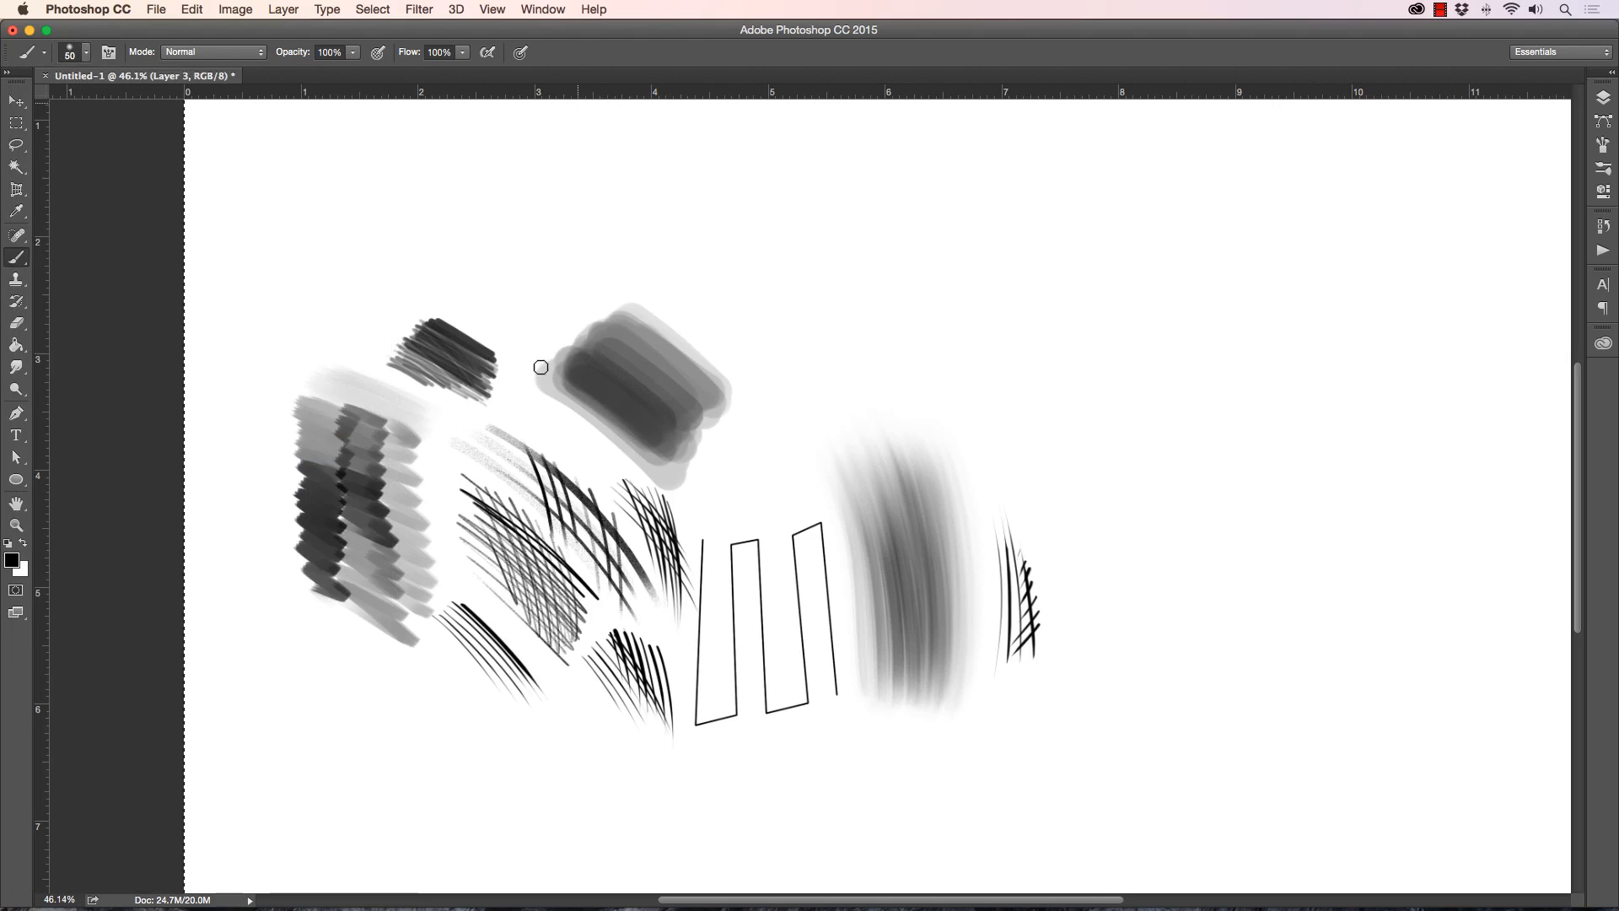
drag(311, 654, 417, 776)
Step: Enlarge the soft brush to 90 px and build up the soft patch with further overlapping strokes
key(bracketright)
key(bracketright)
key(bracketright)
key(bracketright)
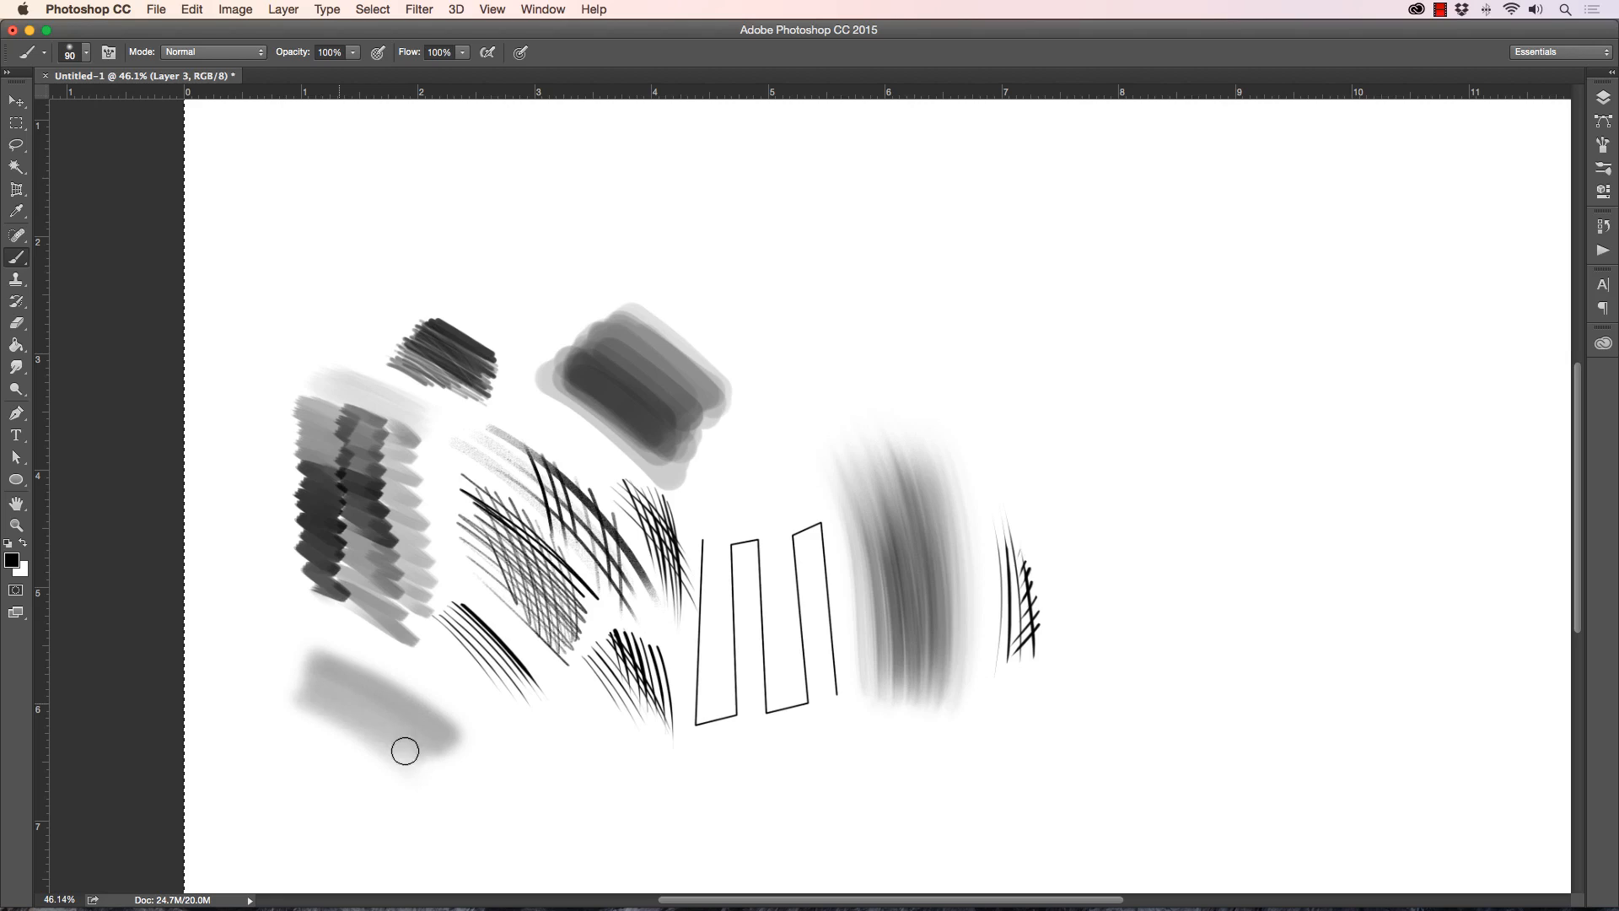
drag(405, 751, 382, 757)
mouse_move(385, 700)
mouse_down()
mouse_move(312, 682)
mouse_move(289, 740)
mouse_move(330, 689)
mouse_move(422, 740)
mouse_move(396, 777)
mouse_up()
Step: Darken the core of the soft patch with the Very Soft Brush at 175 to 200 px, undoing the stray stroke
key(bracketright)
key(bracketright)
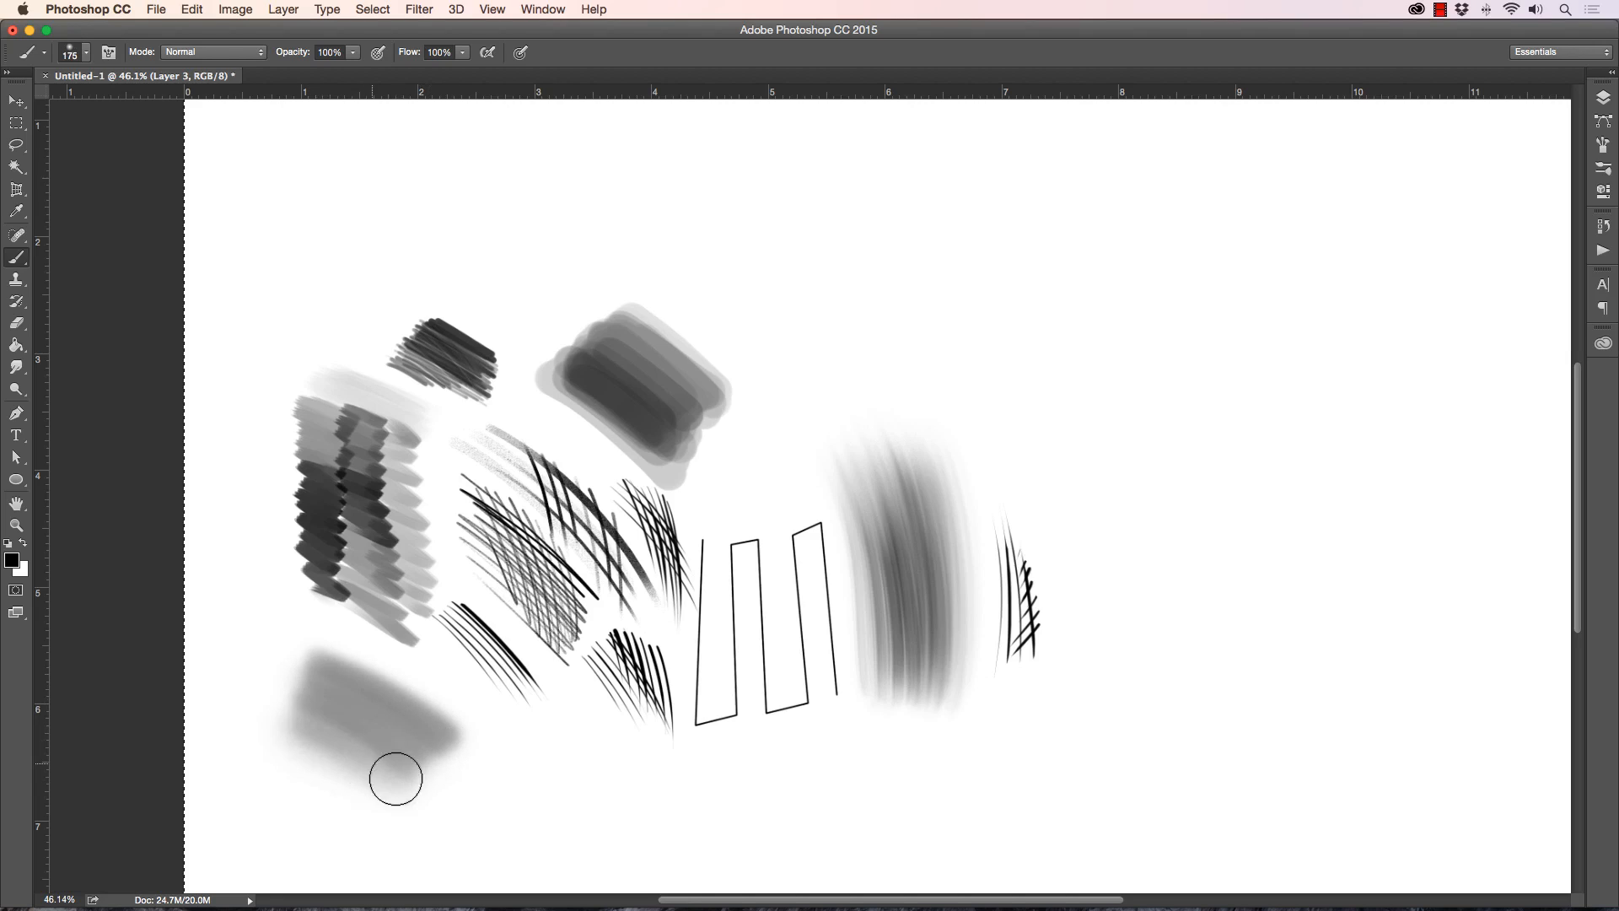
mouse_move(598, 778)
mouse_down()
mouse_move(893, 781)
mouse_move(849, 762)
mouse_move(506, 762)
mouse_move(300, 672)
mouse_move(447, 732)
mouse_up()
key(super+z)
key(bracketright)
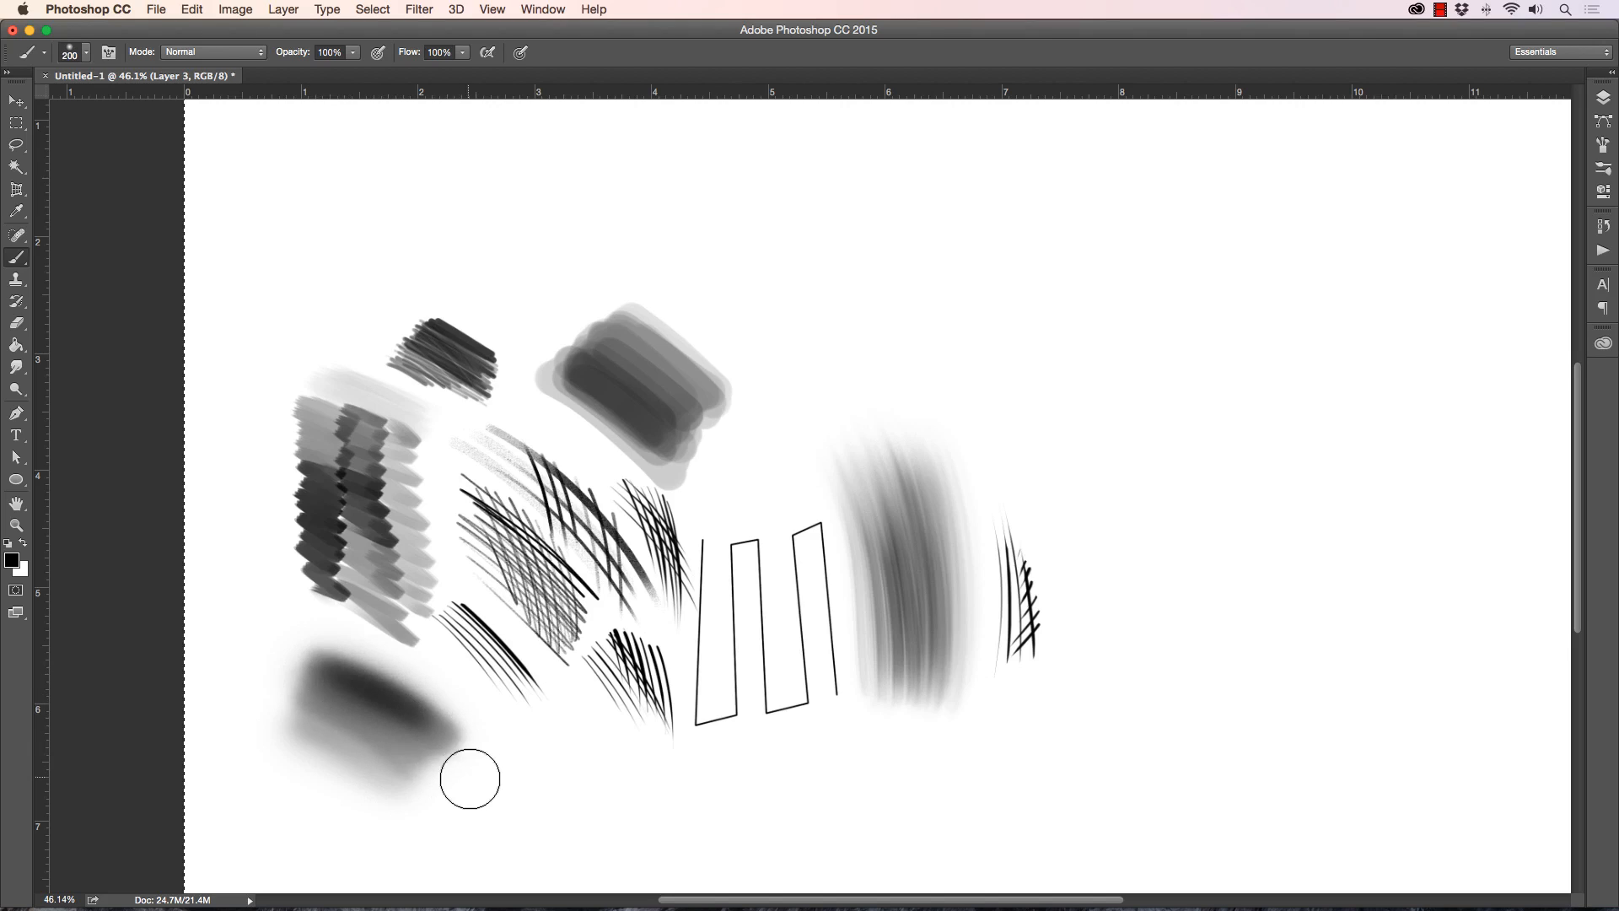
Step: Select the 011 Square Painter brush and test it with a wide ribbon stroke below the line drawing, undoing that stroke
click(86, 52)
click(99, 506)
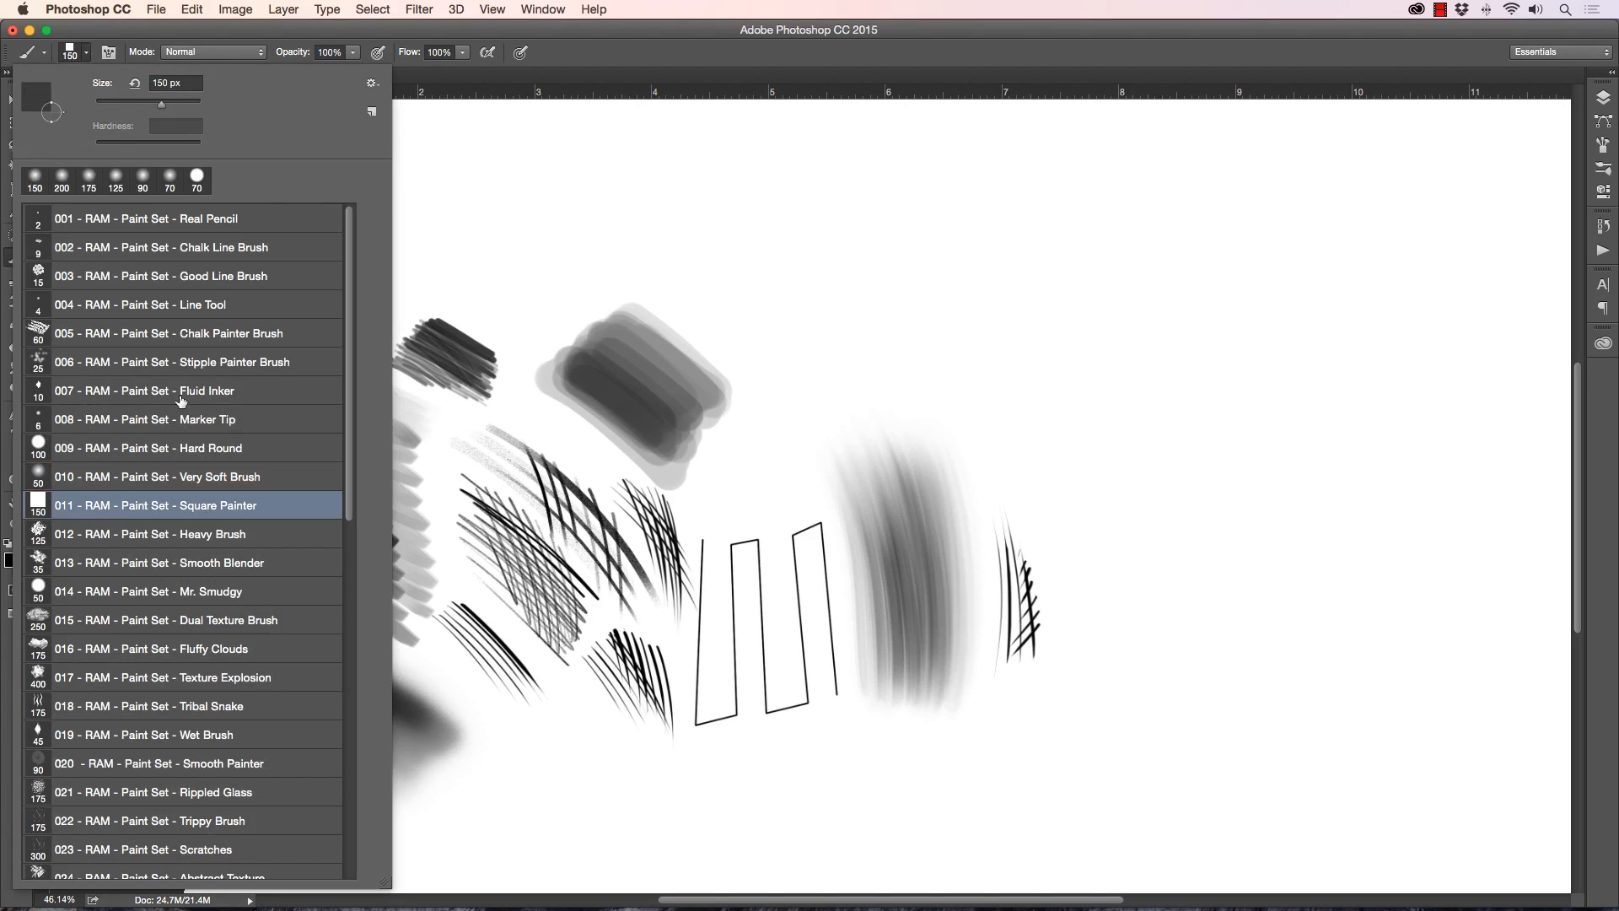
click(601, 44)
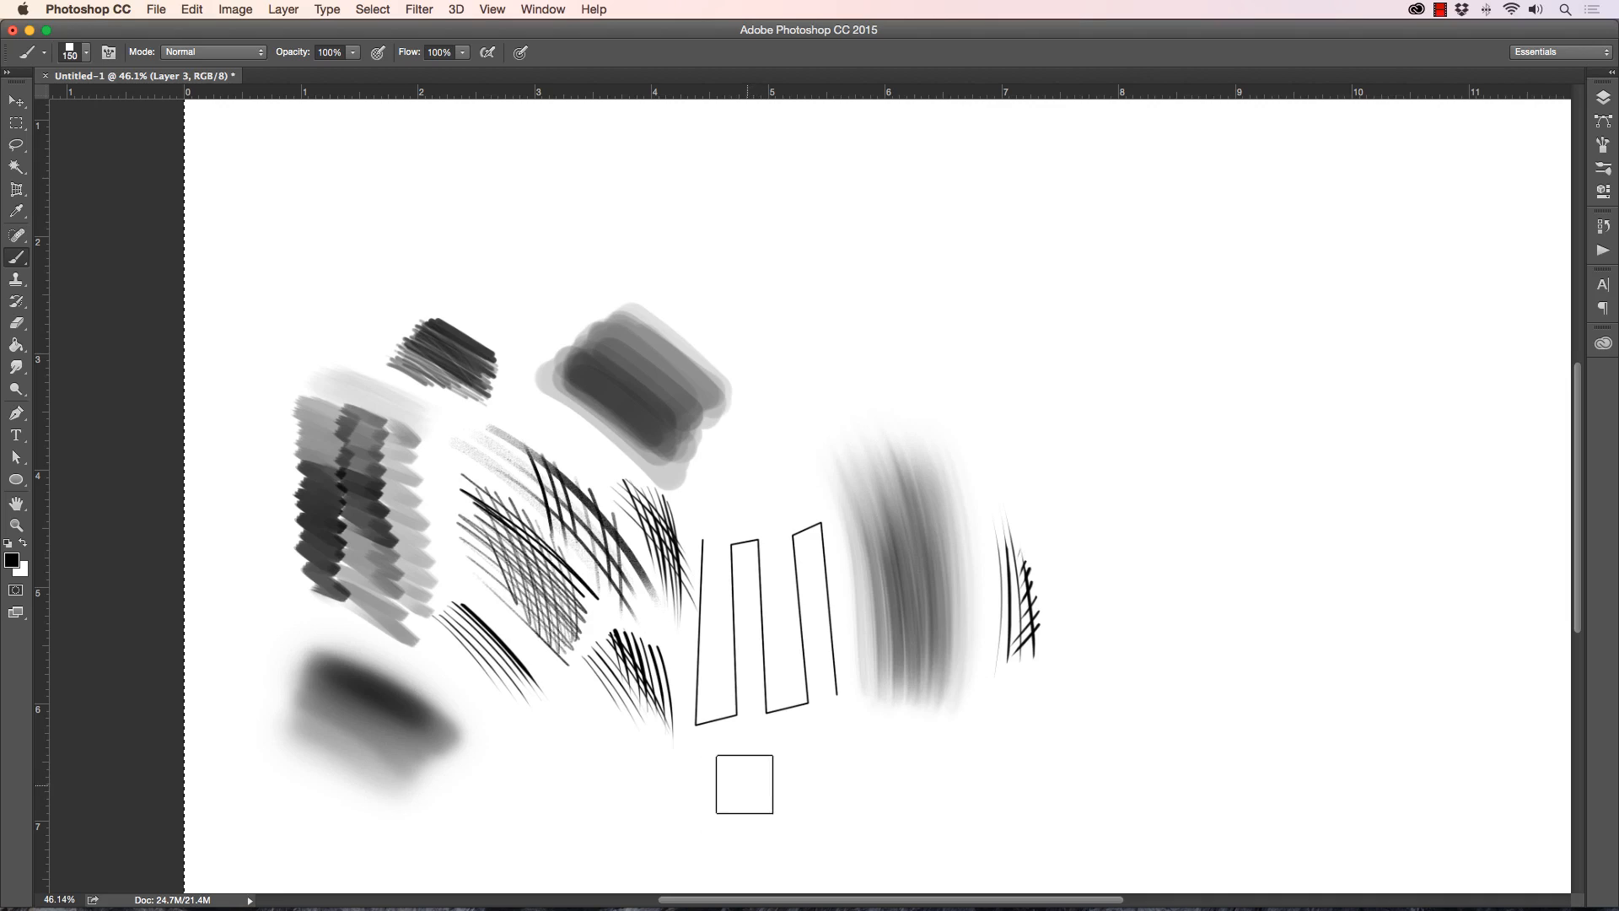
mouse_move(747, 792)
mouse_down()
mouse_move(879, 771)
mouse_move(996, 824)
mouse_move(1132, 799)
mouse_up()
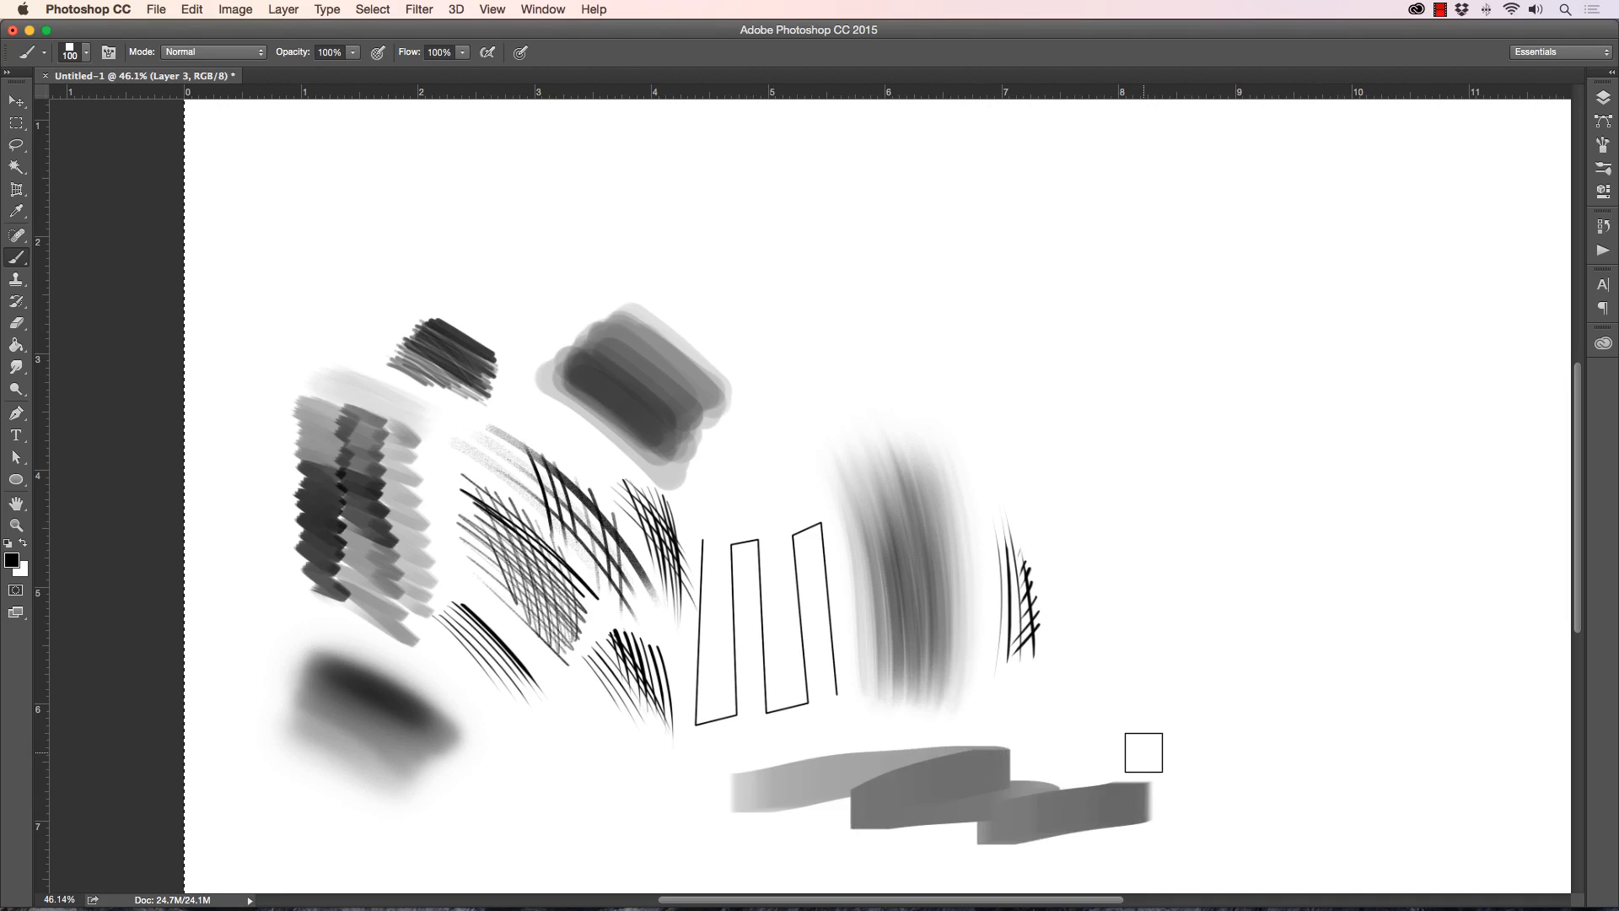
key(super+z)
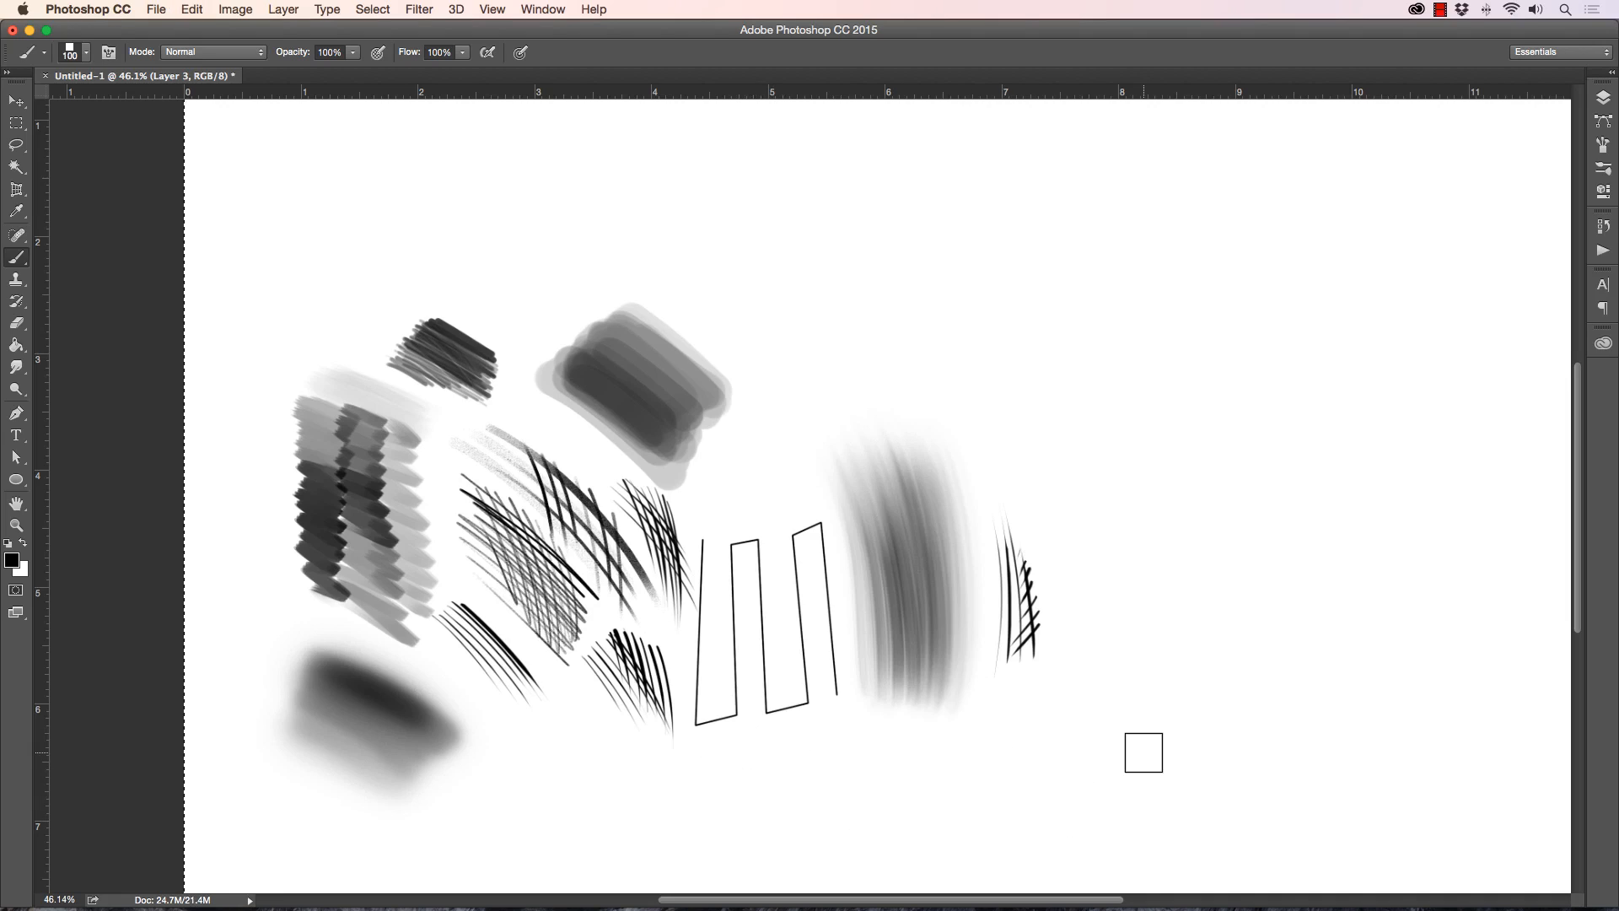
Step: Build up overlapping square-edged dark blocks above the streaked patch with the Square Painter brush, varying its size between 60 and 125 px
mouse_move(766, 259)
mouse_down()
mouse_move(775, 419)
mouse_move(778, 260)
mouse_move(792, 405)
mouse_move(788, 256)
mouse_move(799, 414)
mouse_move(780, 250)
mouse_move(797, 278)
mouse_move(828, 280)
mouse_move(833, 333)
mouse_move(883, 332)
mouse_move(885, 212)
mouse_move(902, 335)
mouse_move(903, 209)
mouse_move(914, 366)
mouse_move(916, 328)
mouse_move(937, 328)
mouse_move(930, 270)
mouse_move(946, 310)
mouse_move(910, 284)
mouse_move(763, 272)
mouse_move(754, 326)
mouse_move(735, 258)
mouse_move(764, 256)
mouse_move(739, 254)
mouse_move(738, 313)
mouse_move(747, 322)
mouse_move(758, 254)
mouse_move(779, 353)
mouse_move(889, 328)
mouse_move(925, 368)
mouse_move(927, 263)
mouse_move(932, 362)
mouse_move(963, 346)
mouse_move(965, 391)
mouse_move(901, 387)
mouse_move(800, 338)
mouse_move(753, 354)
mouse_move(739, 244)
mouse_move(771, 242)
mouse_move(781, 305)
mouse_move(779, 244)
mouse_move(787, 282)
mouse_move(819, 278)
mouse_move(812, 355)
mouse_move(788, 280)
mouse_move(753, 273)
mouse_move(750, 333)
mouse_up()
key(bracketright)
key(bracketright)
key(bracketright)
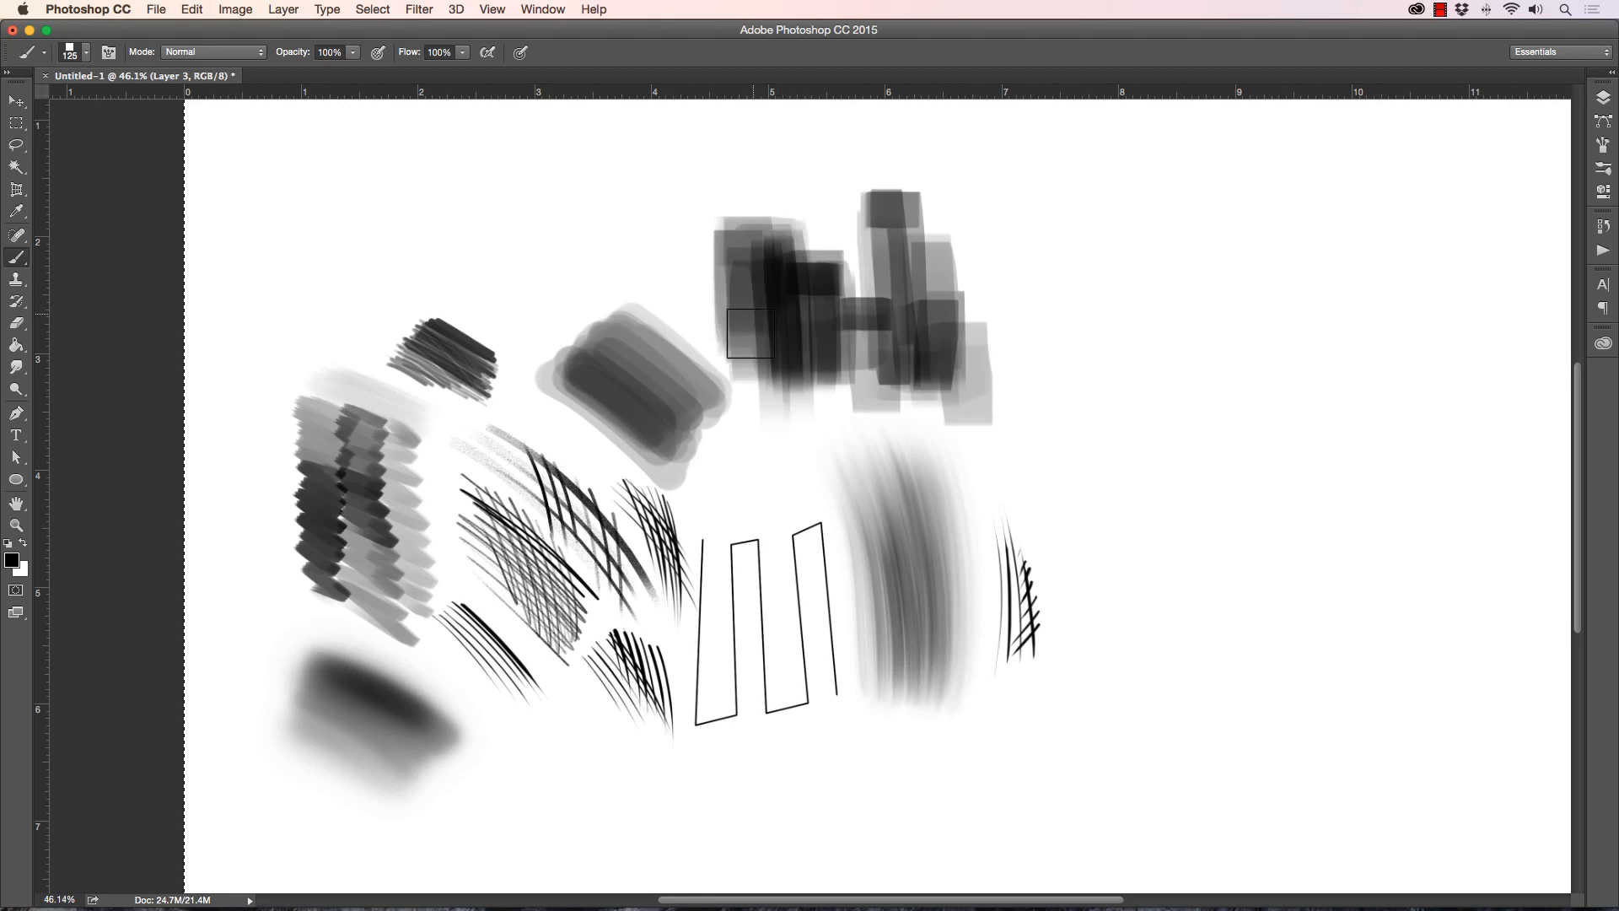
mouse_move(870, 323)
mouse_down()
mouse_move(876, 345)
mouse_move(889, 278)
mouse_move(904, 324)
mouse_move(941, 275)
mouse_move(941, 338)
mouse_move(943, 262)
mouse_up()
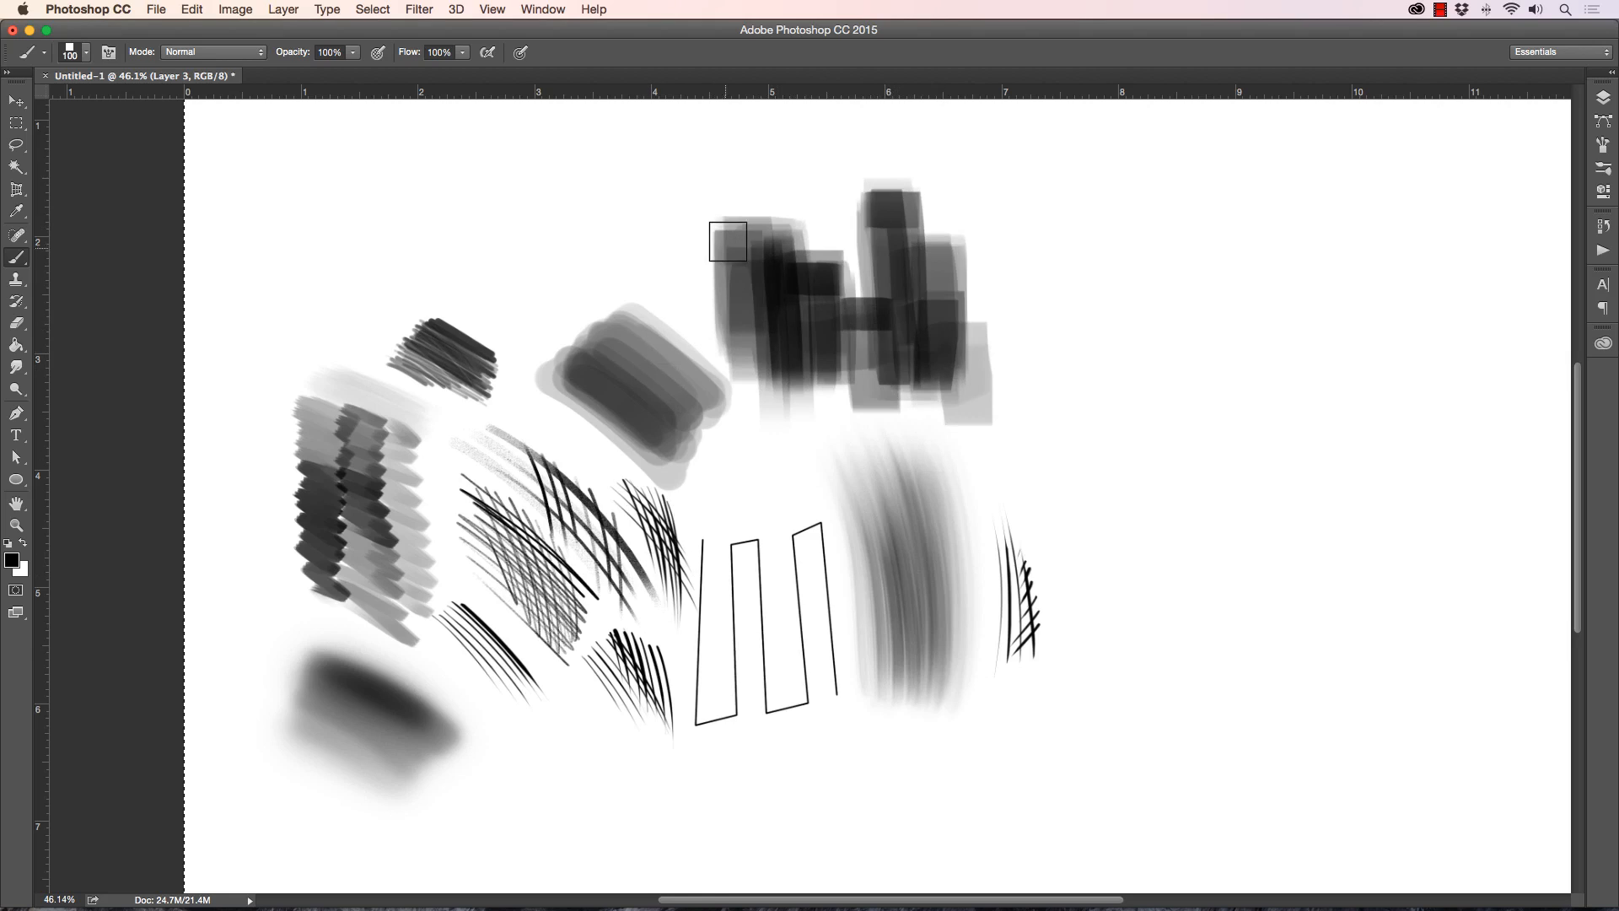
drag(727, 241, 703, 301)
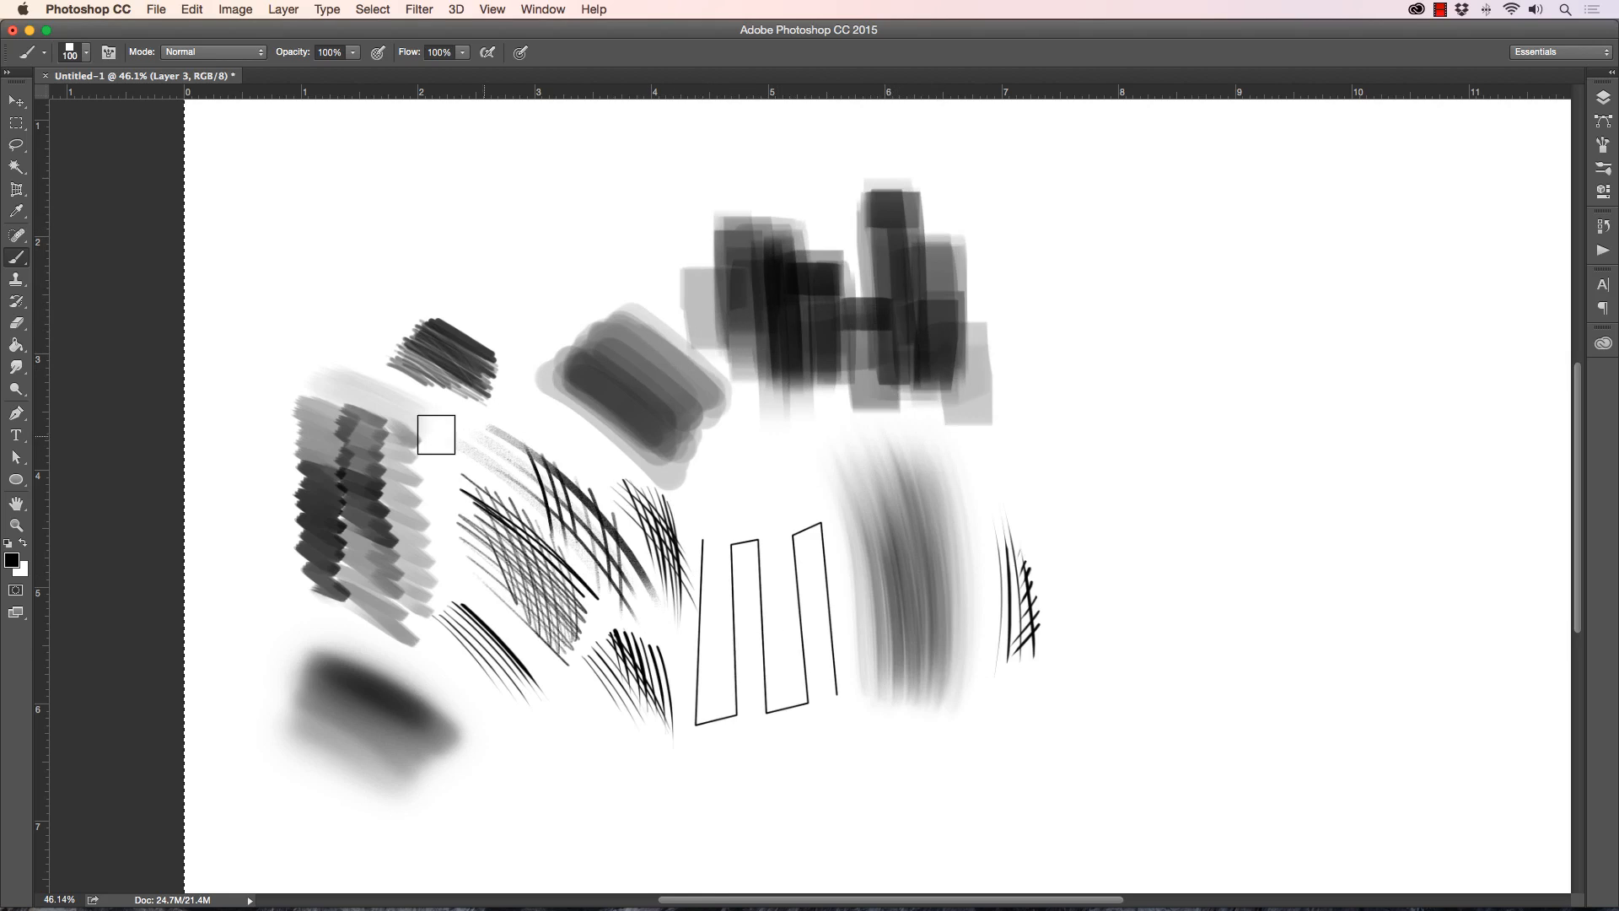
Step: Choose the 012 Heavy Brush and set the foreground colour to a dark red
click(86, 52)
click(95, 534)
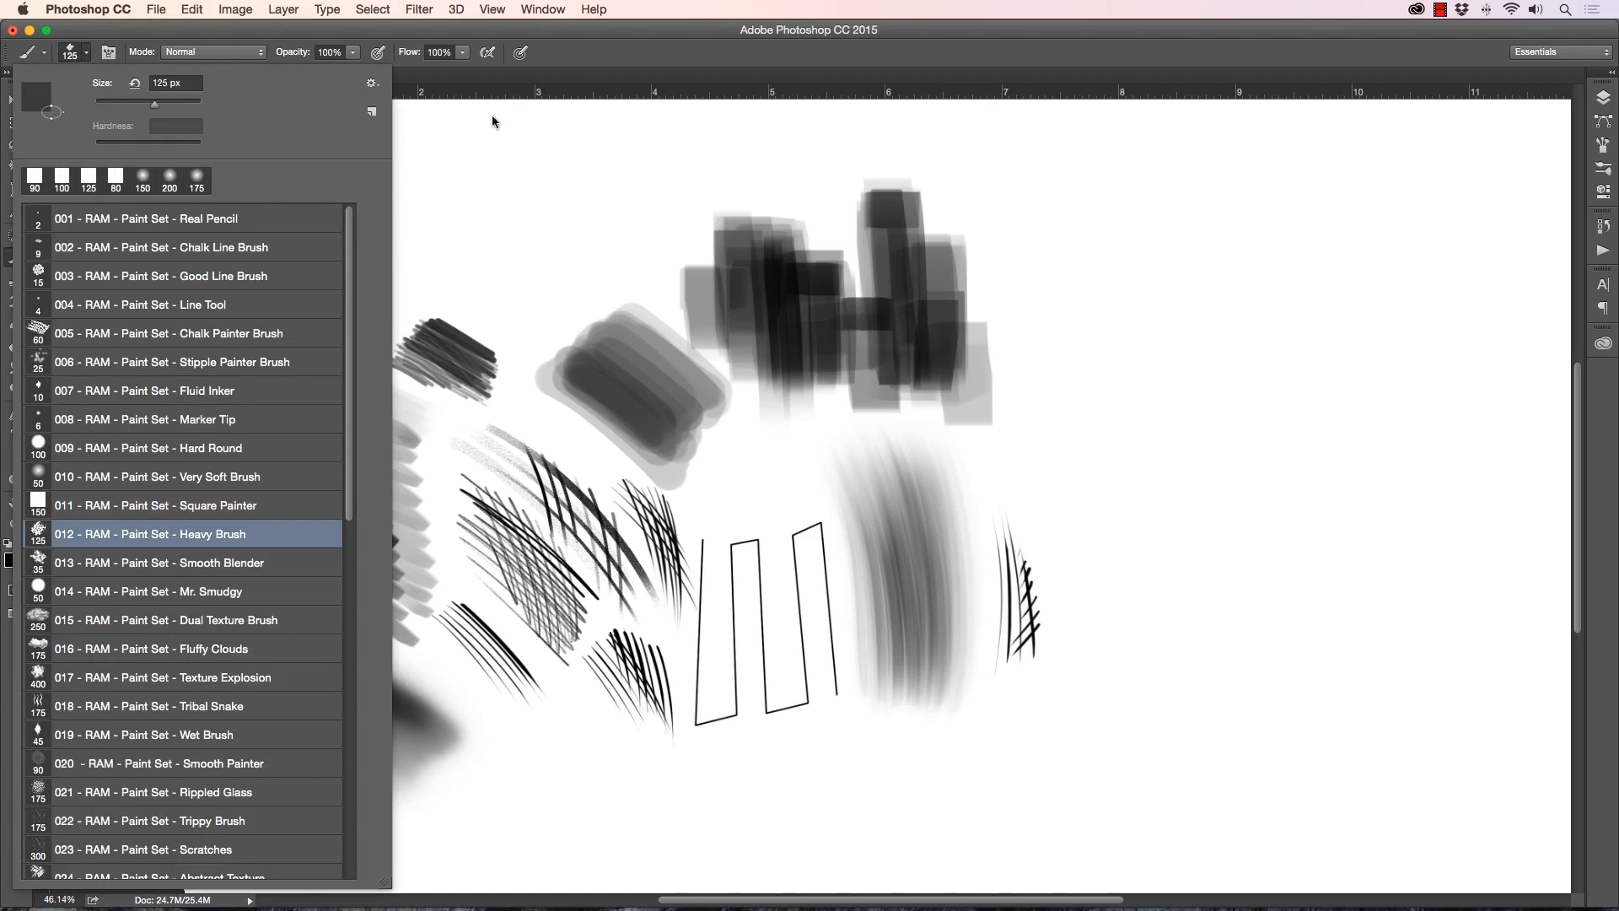
key(Return)
click(11, 559)
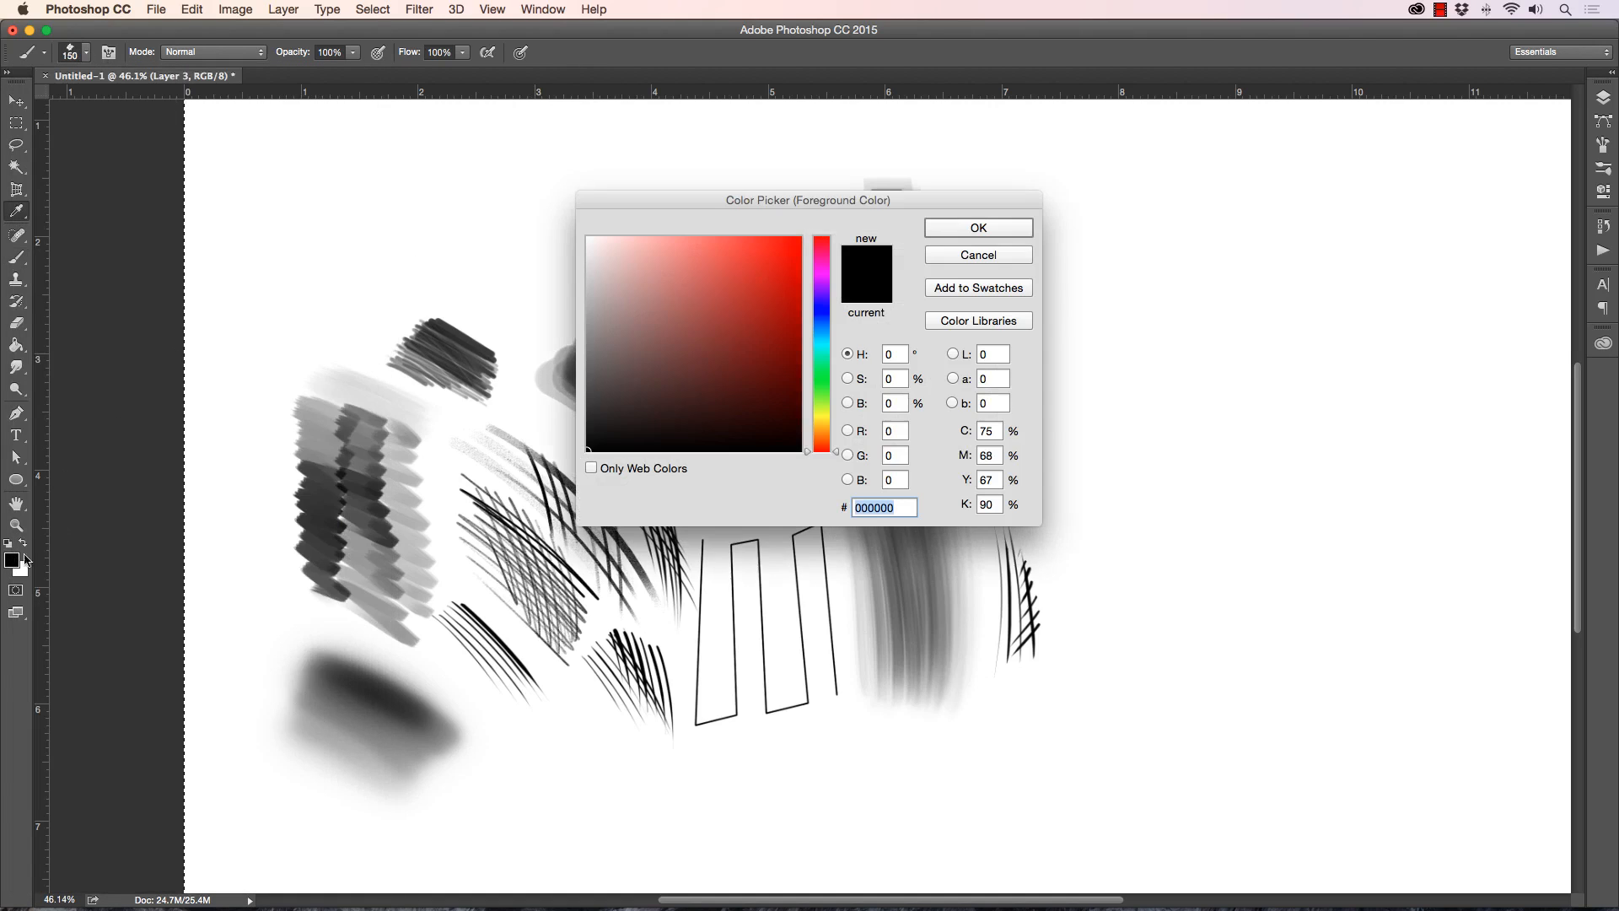
click(759, 359)
click(942, 231)
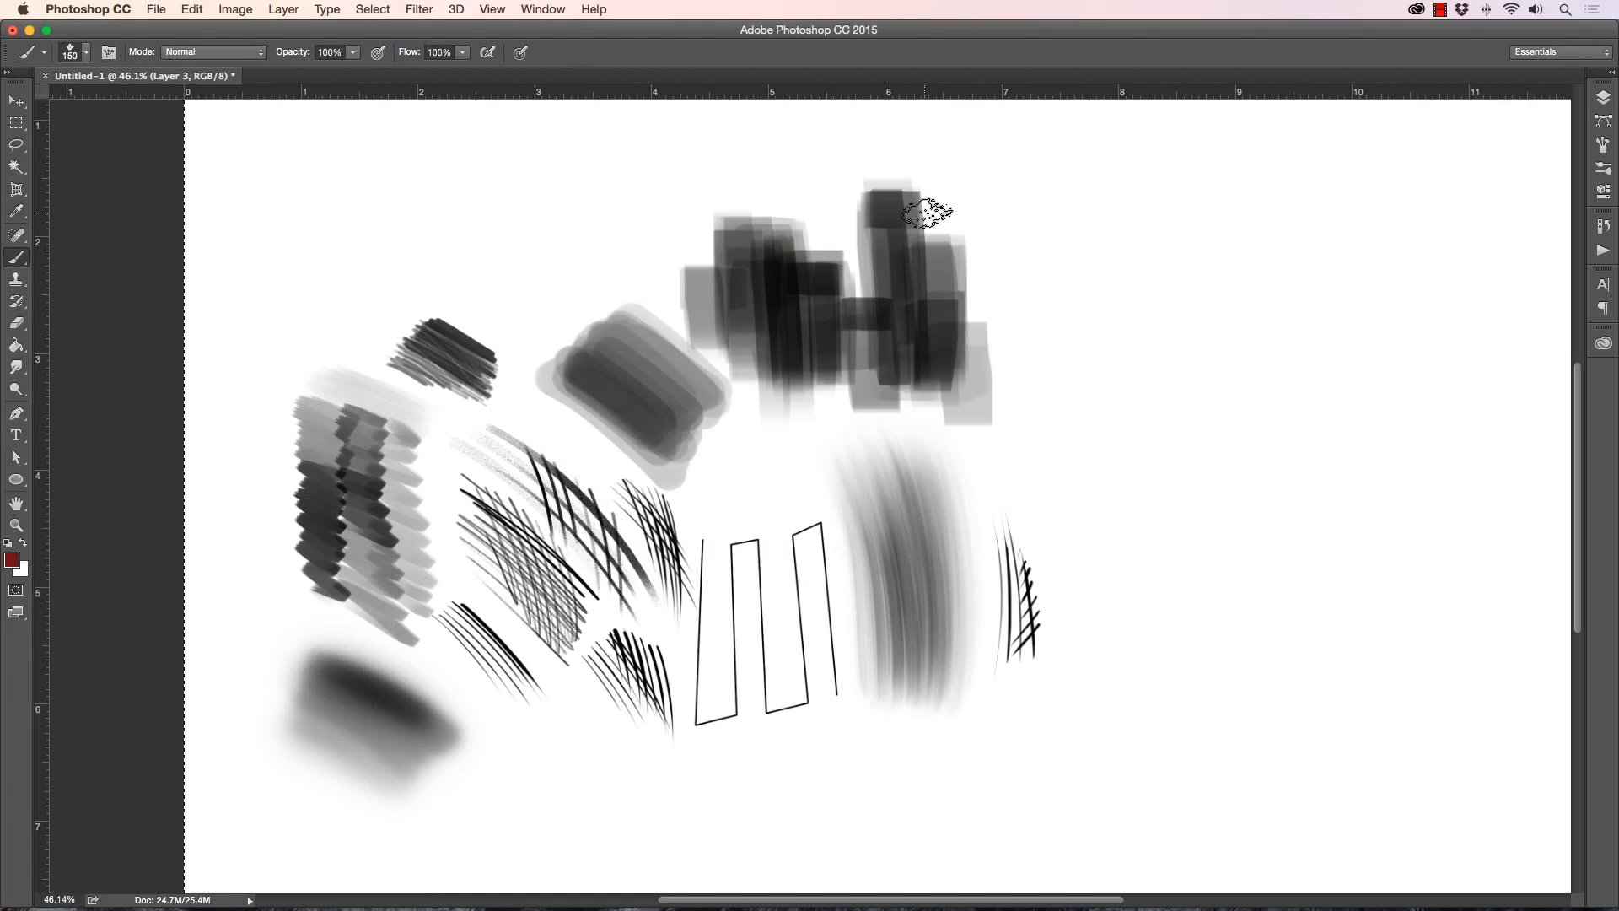
Step: Paint a layered red cloud above the marker block with the Heavy Brush, varying its size between 175 and 300 px
mouse_move(498, 260)
mouse_down()
mouse_move(480, 290)
mouse_move(521, 263)
mouse_move(472, 268)
mouse_move(524, 263)
mouse_move(468, 249)
mouse_move(528, 232)
mouse_move(435, 262)
mouse_move(410, 216)
mouse_move(371, 244)
mouse_move(426, 274)
mouse_move(471, 259)
mouse_move(430, 243)
mouse_move(373, 255)
mouse_move(441, 253)
mouse_move(389, 268)
mouse_move(348, 247)
mouse_move(397, 260)
mouse_move(349, 260)
mouse_move(337, 281)
mouse_move(417, 244)
mouse_move(404, 225)
mouse_move(324, 255)
mouse_up()
key(])
key([)
key([)
key(])
key(])
key(])
key([)
key([)
Step: Load the 013 Smooth Blender preset at 35 px into the Brush tool
key(z)
drag(594, 469, 628, 465)
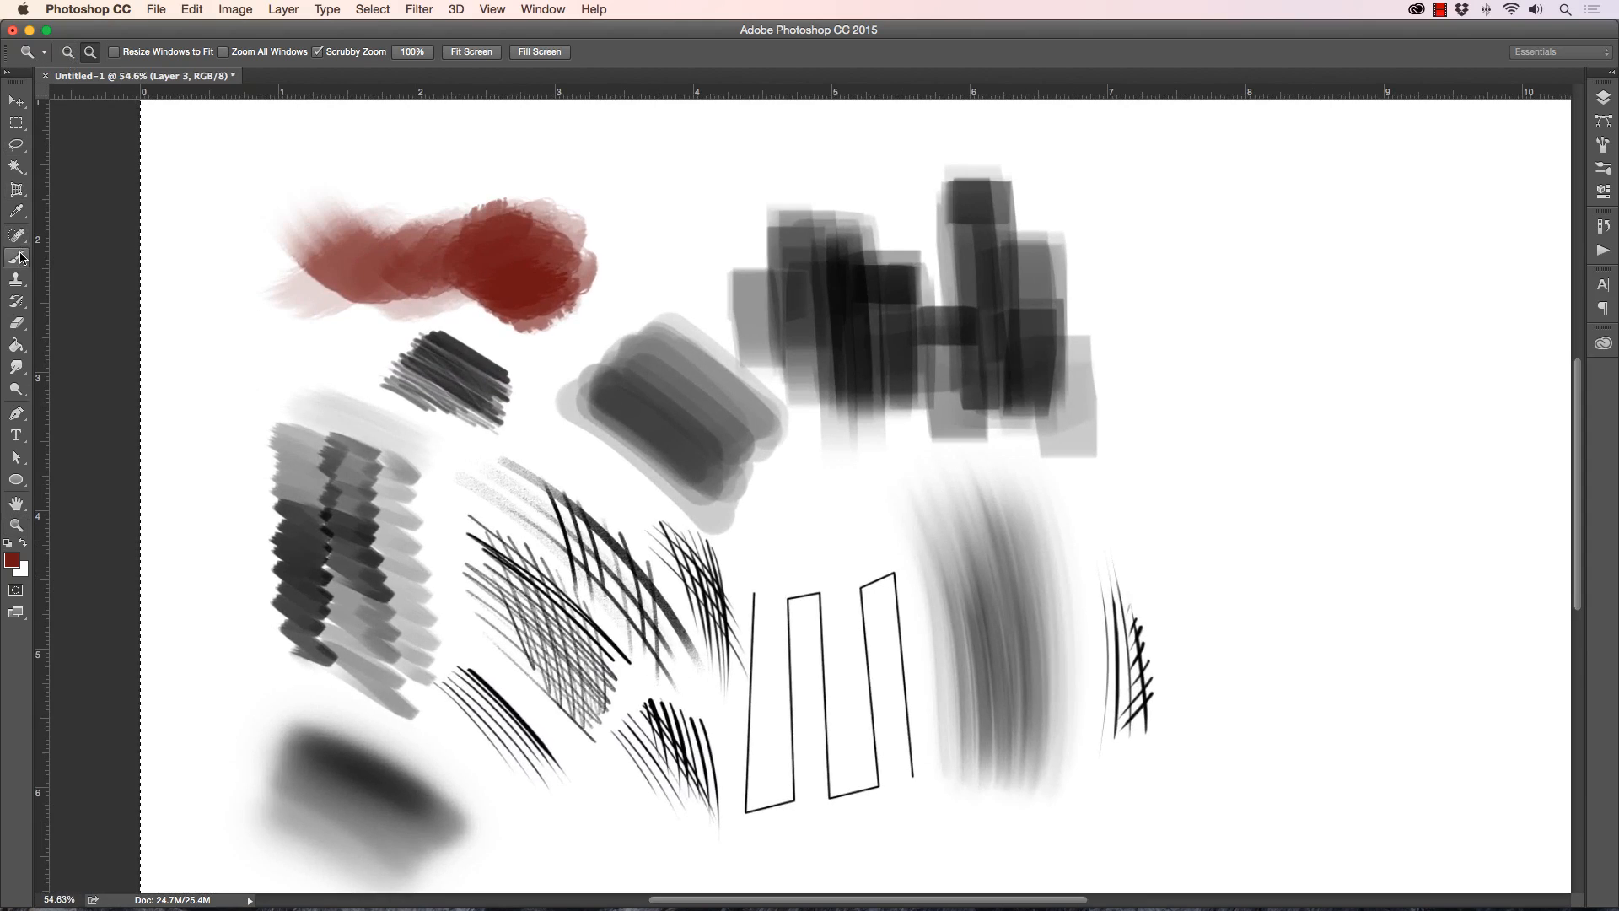
click(17, 257)
click(81, 59)
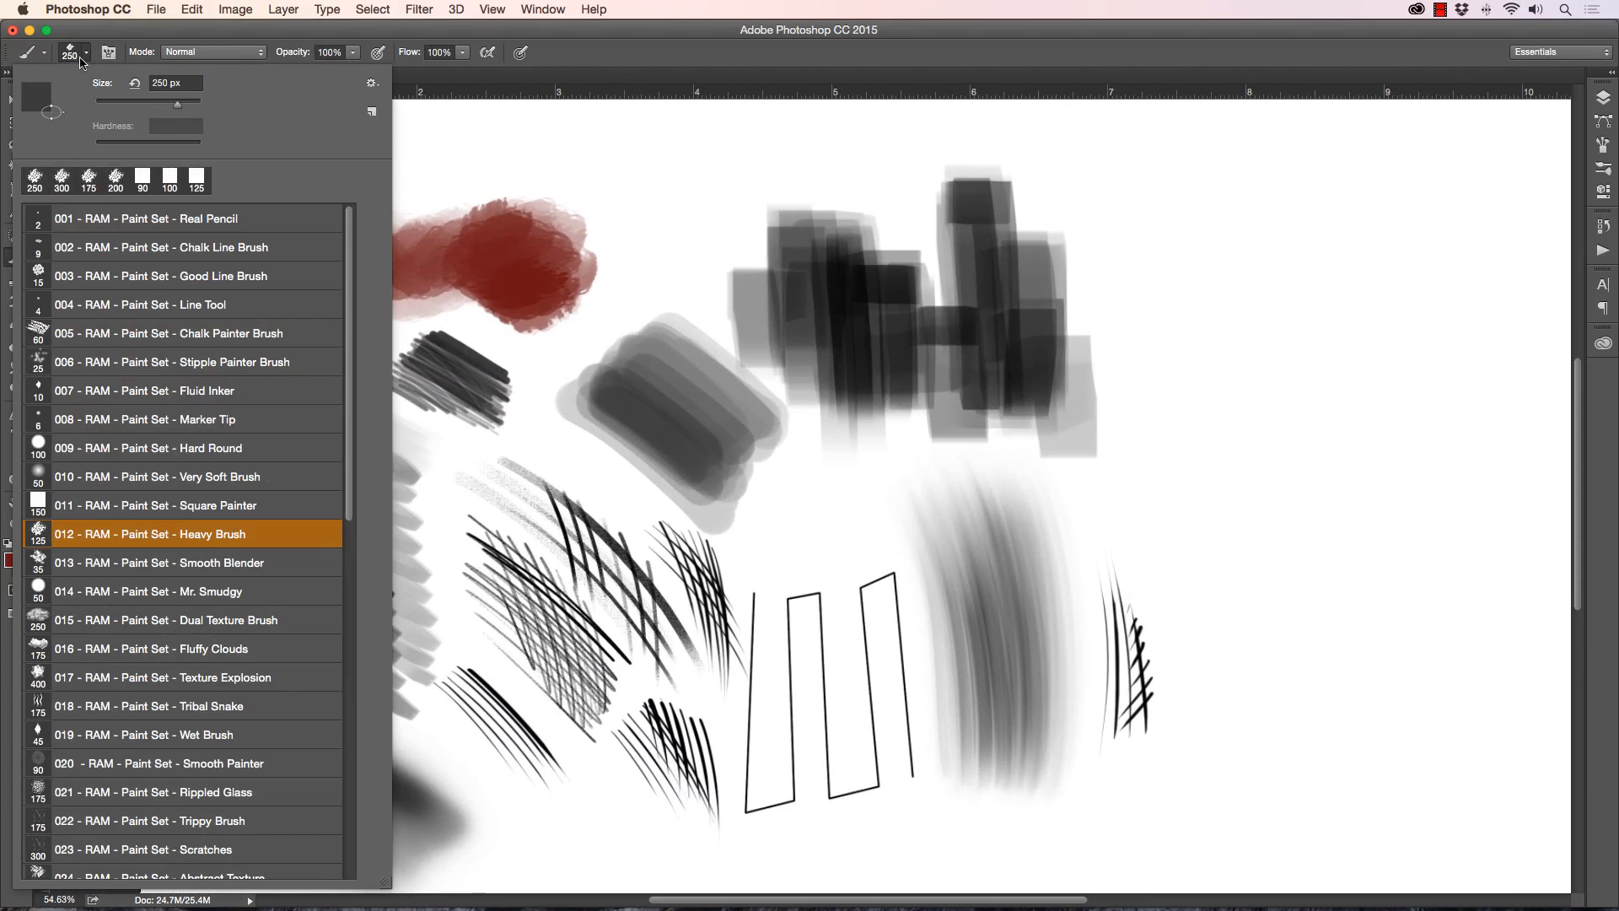
click(82, 564)
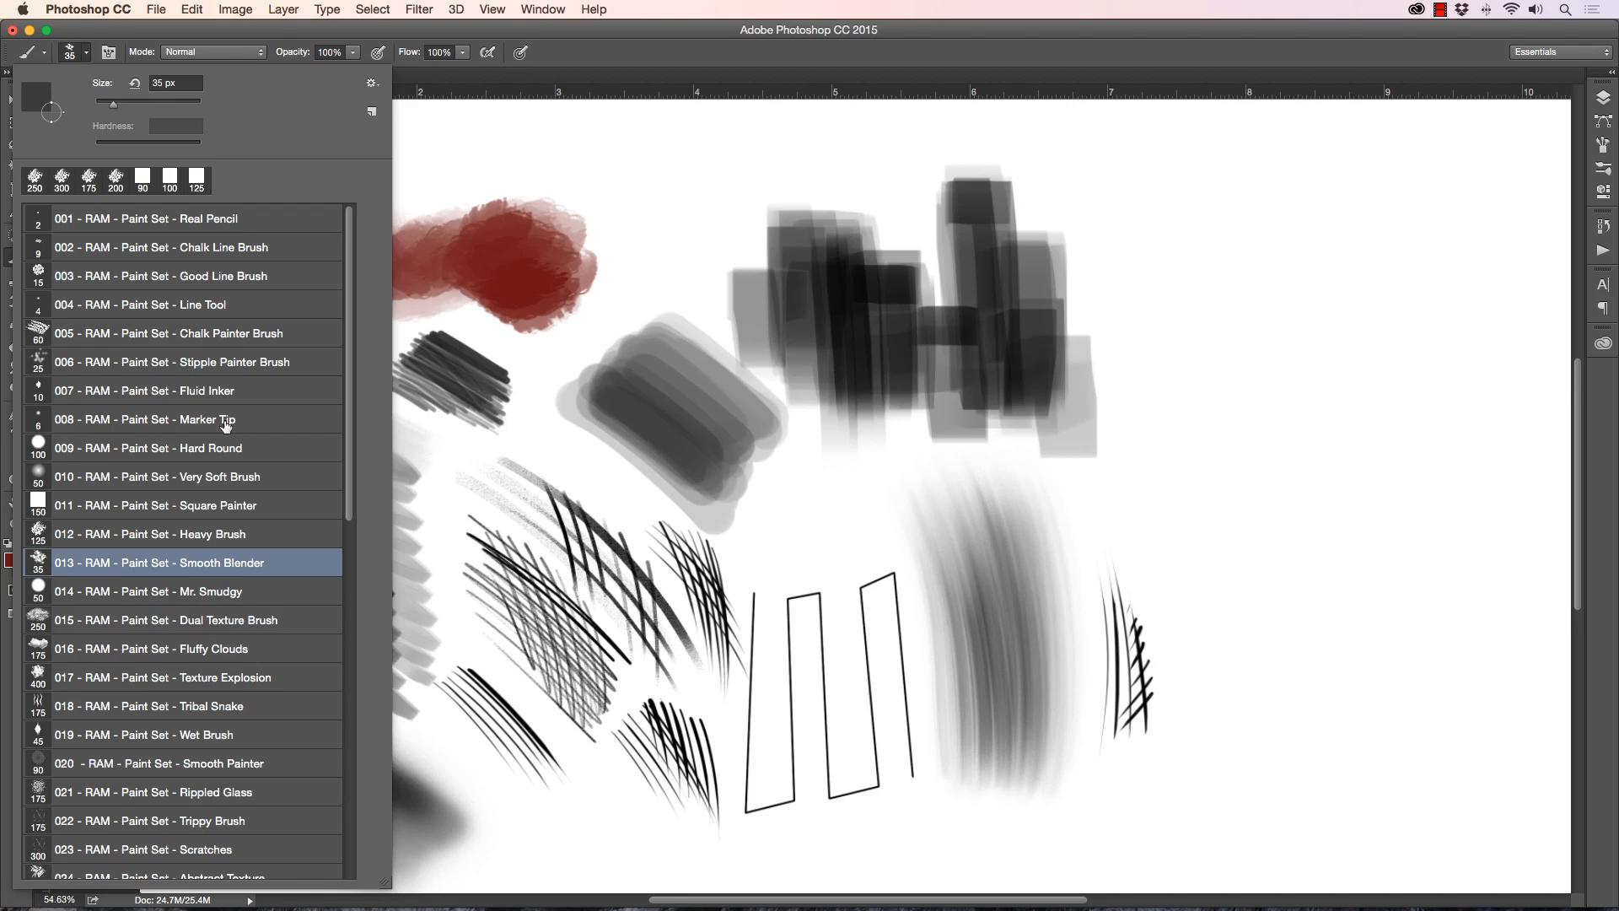
click(531, 56)
Step: Activate the Smudge tool and give it the 013 Smooth Blender preset at 35 px
click(16, 367)
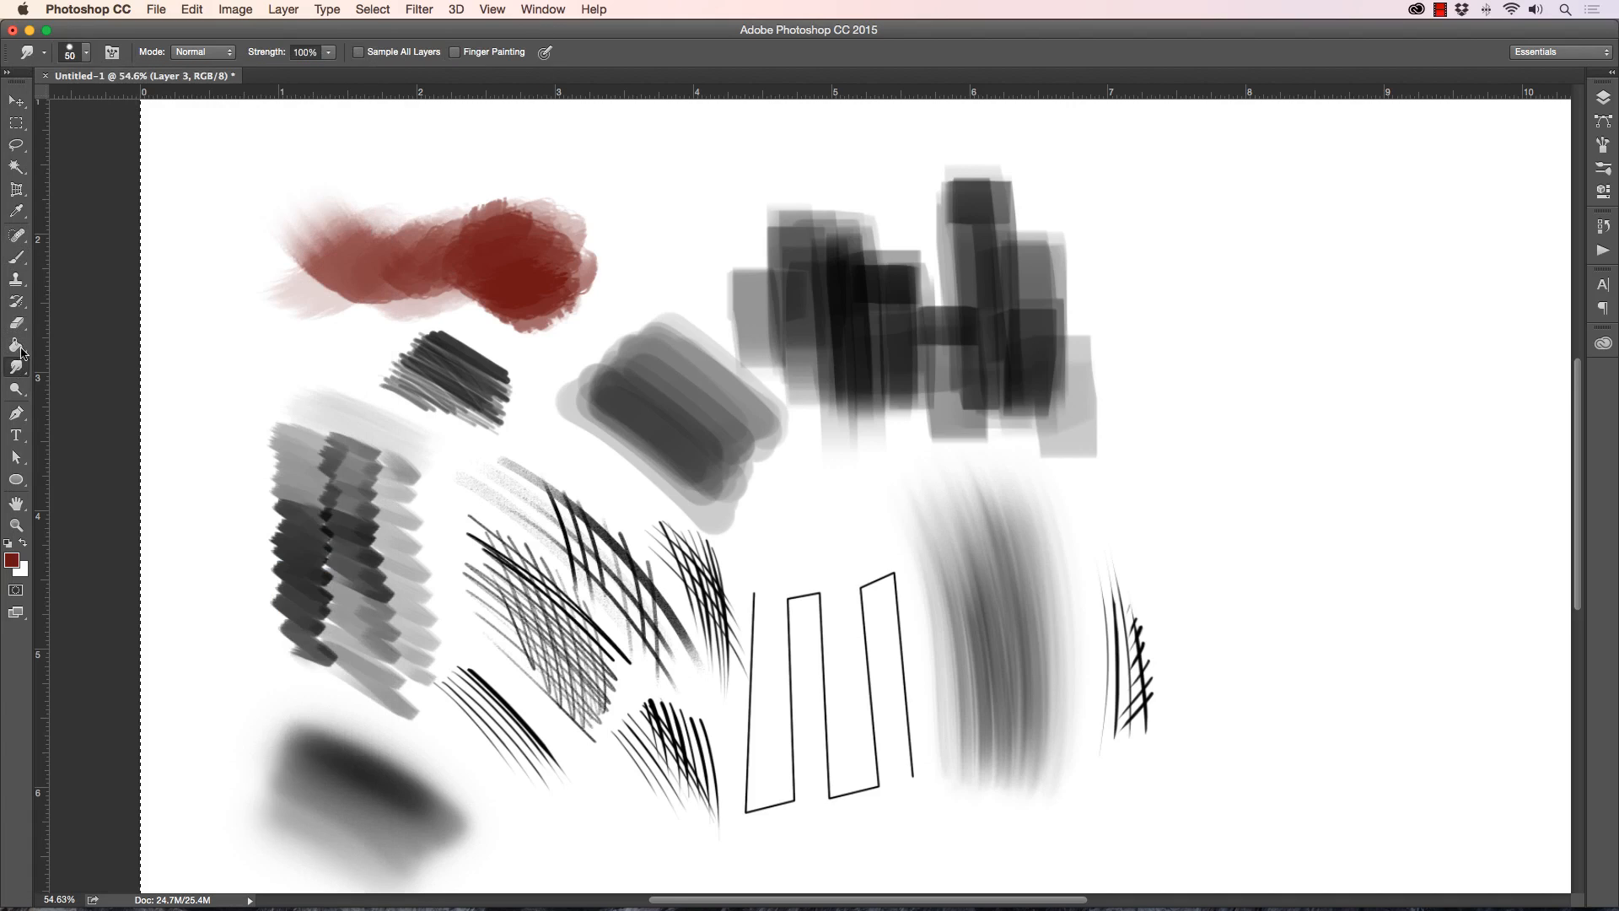
click(81, 59)
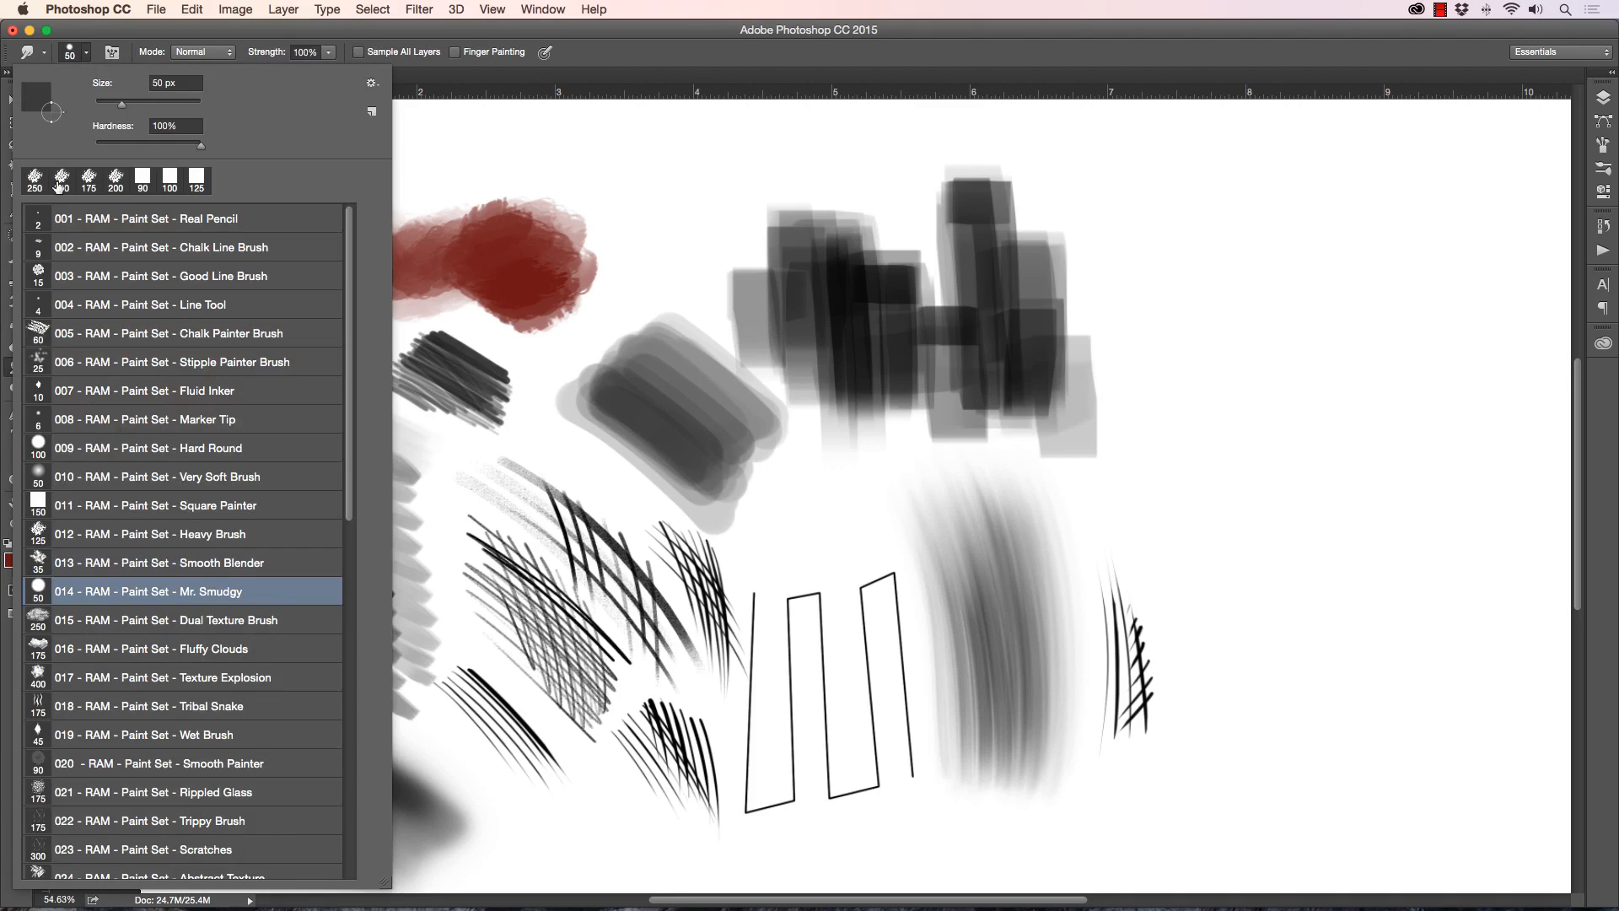
click(112, 564)
click(616, 59)
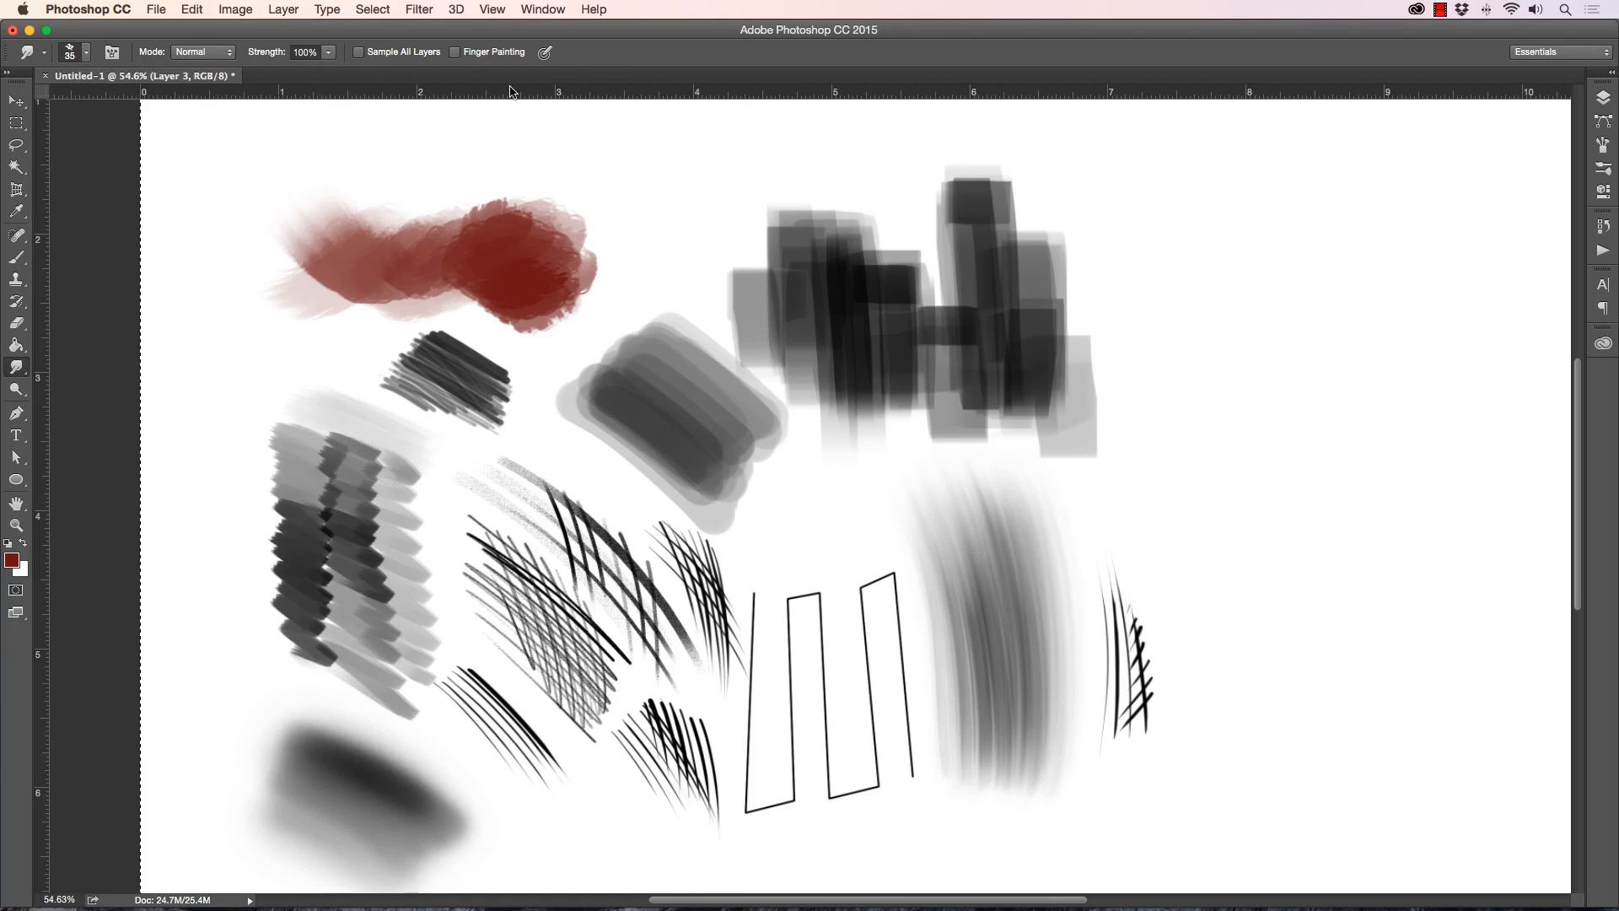
Step: Try to blend the overlapping red strokes with the Smooth Blender smudge at 60 px
click(16, 525)
drag(313, 174, 337, 144)
click(18, 366)
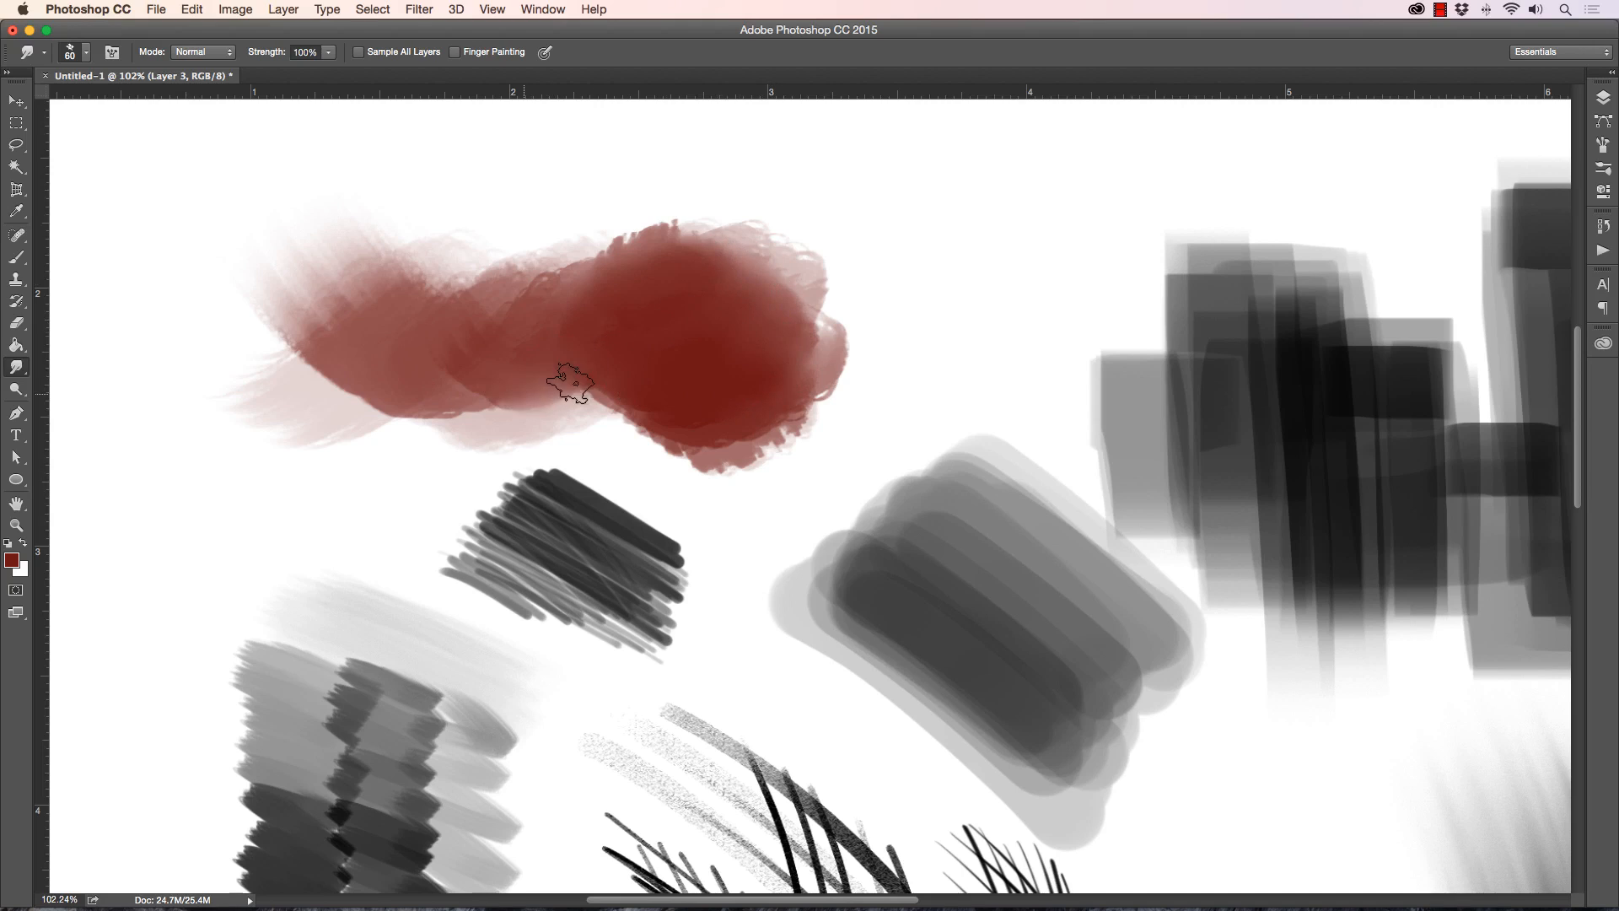
mouse_move(570, 383)
mouse_down()
mouse_move(534, 400)
mouse_move(460, 386)
mouse_up()
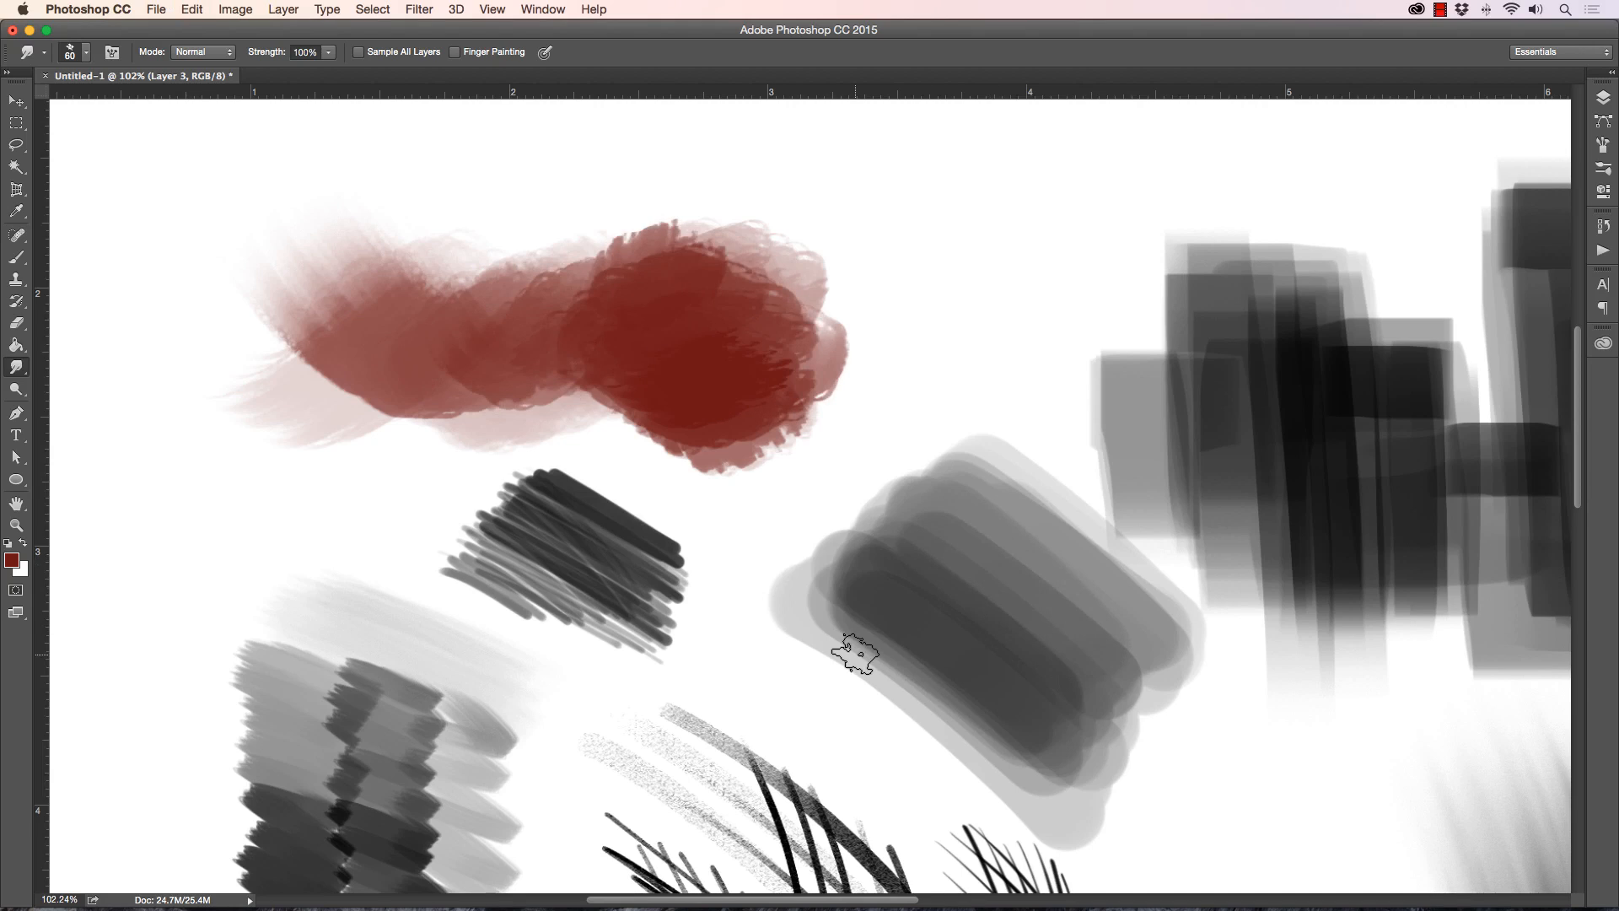
Step: Switch the Smudge tool to the 014 Mr. Smudgy preset at 50 px
click(17, 524)
drag(325, 553, 278, 544)
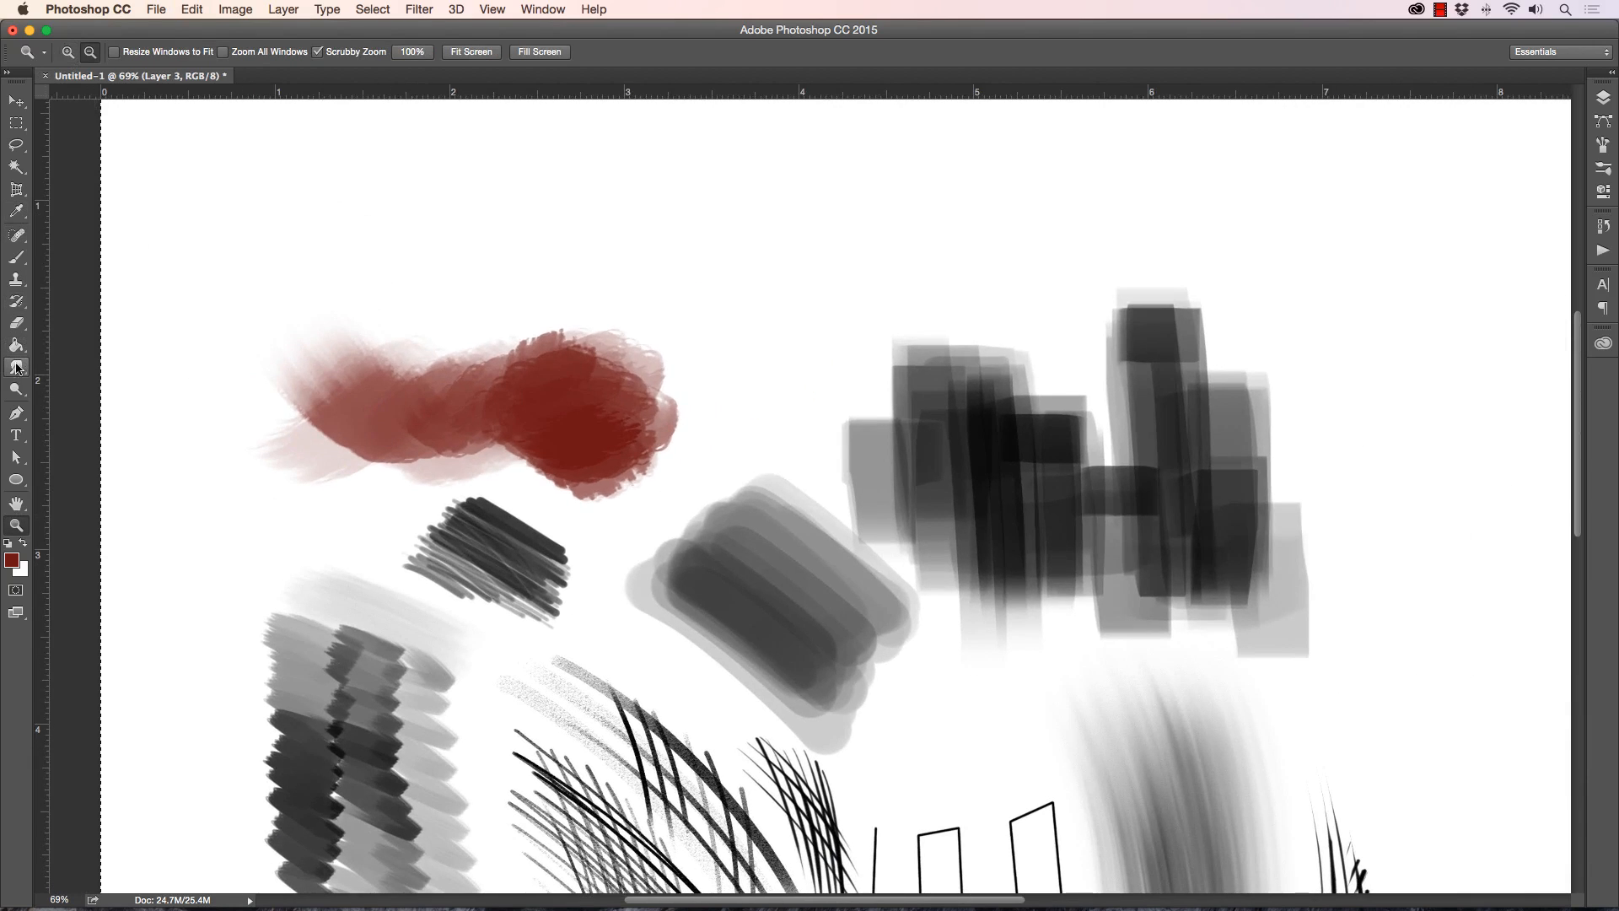
click(16, 367)
click(84, 59)
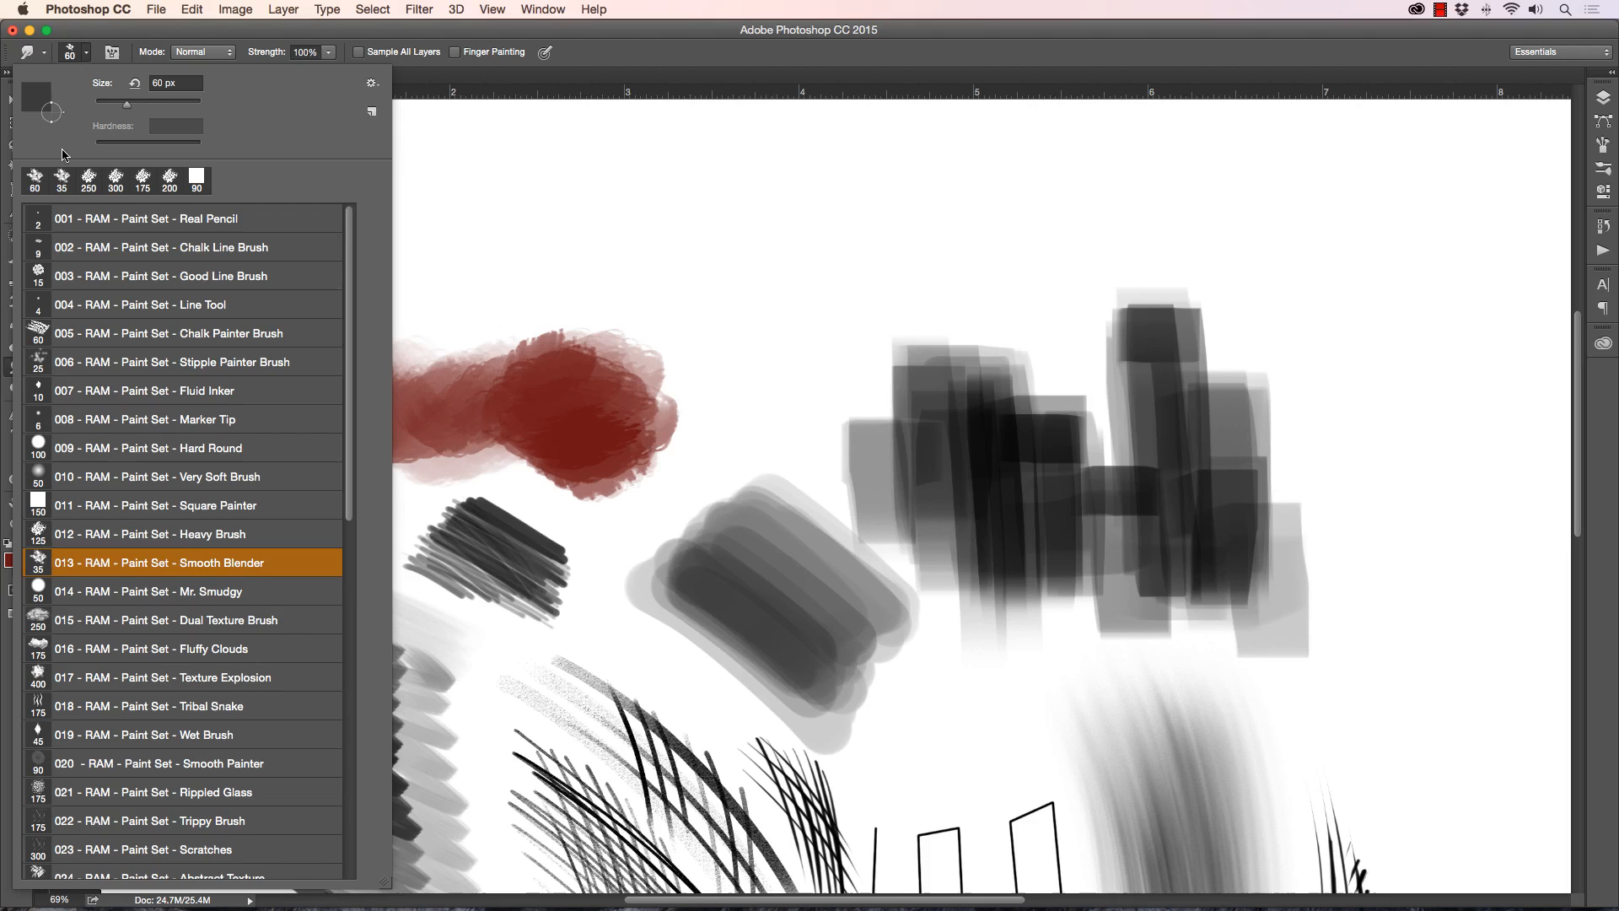
click(124, 593)
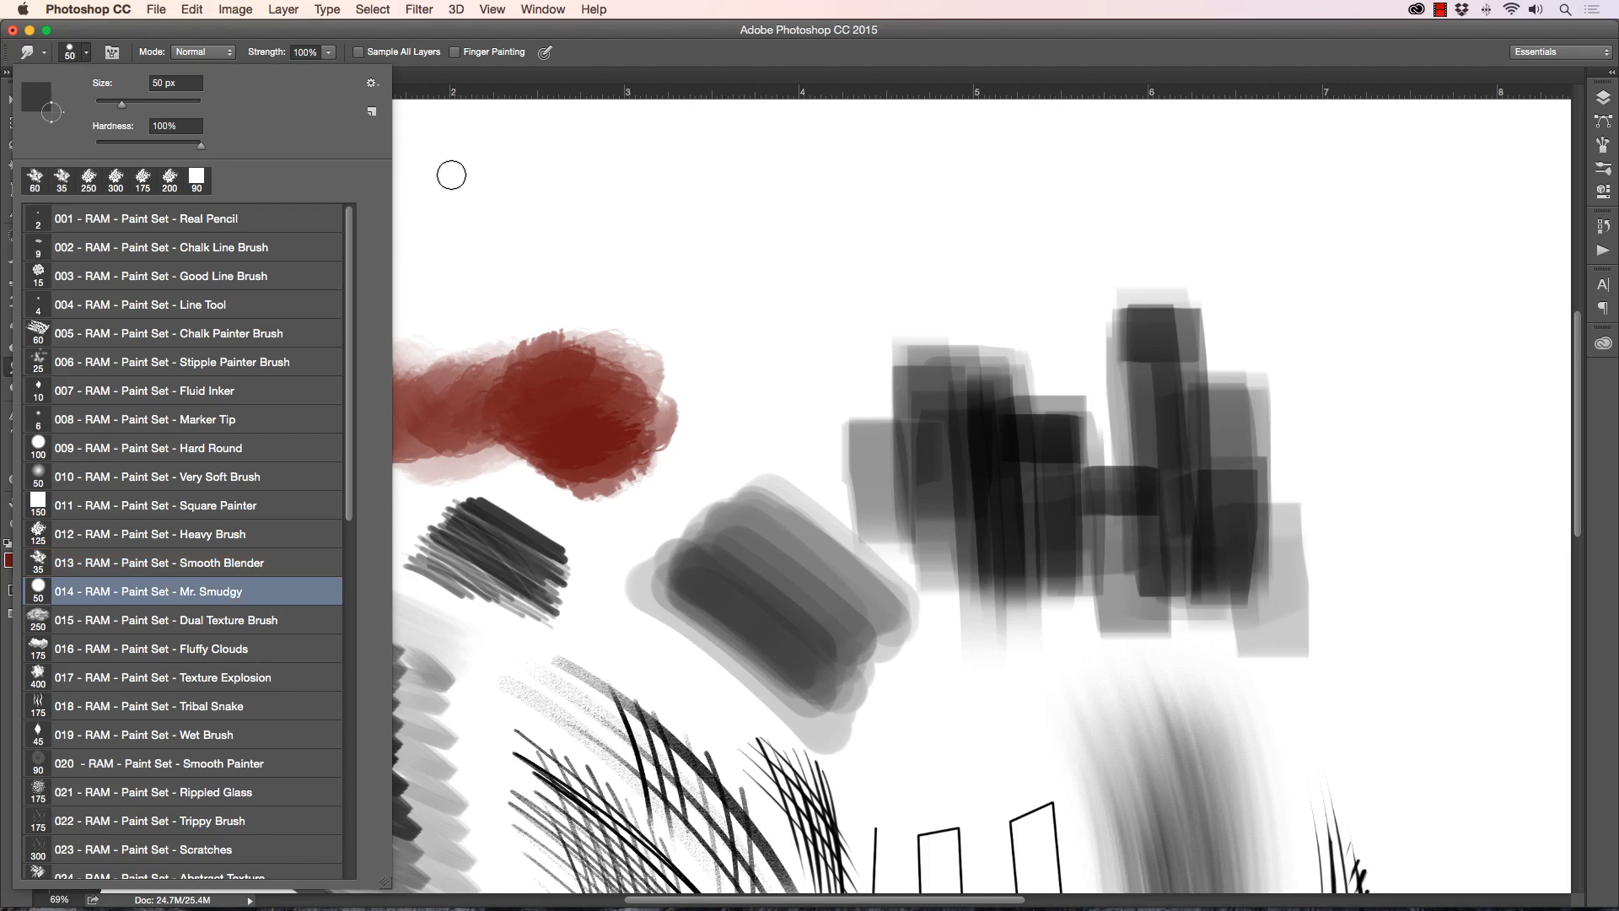
click(596, 60)
Step: Soften the middle of the red cloud with the Mr. Smudgy smudge and undo the long looping smear pulled out of it
key(z)
drag(278, 390, 396, 374)
click(17, 258)
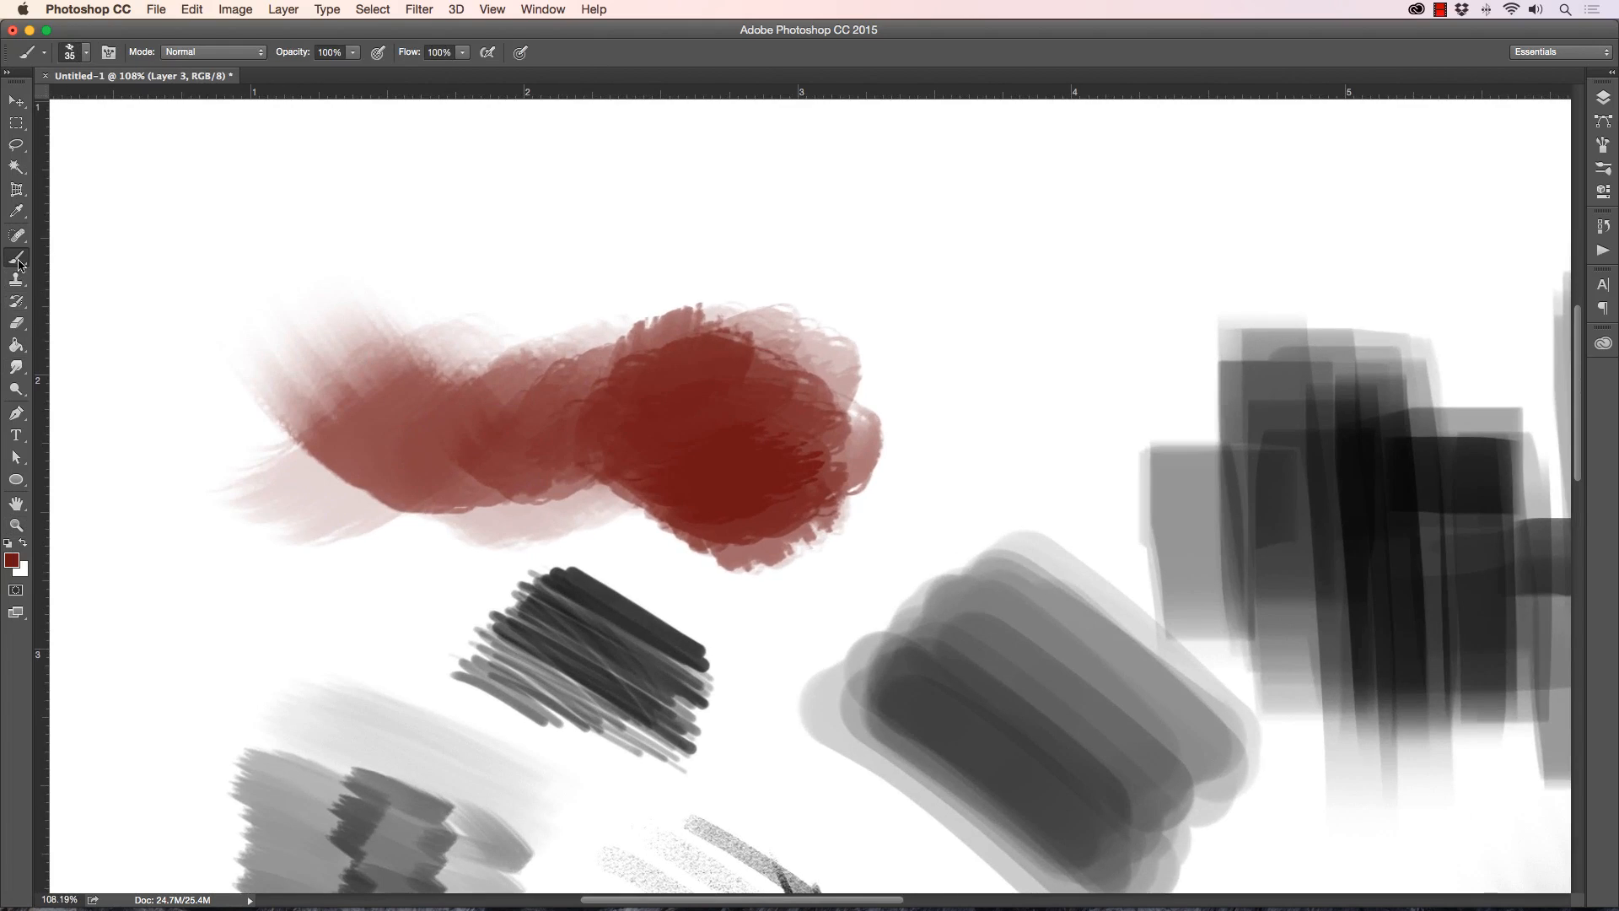
click(16, 366)
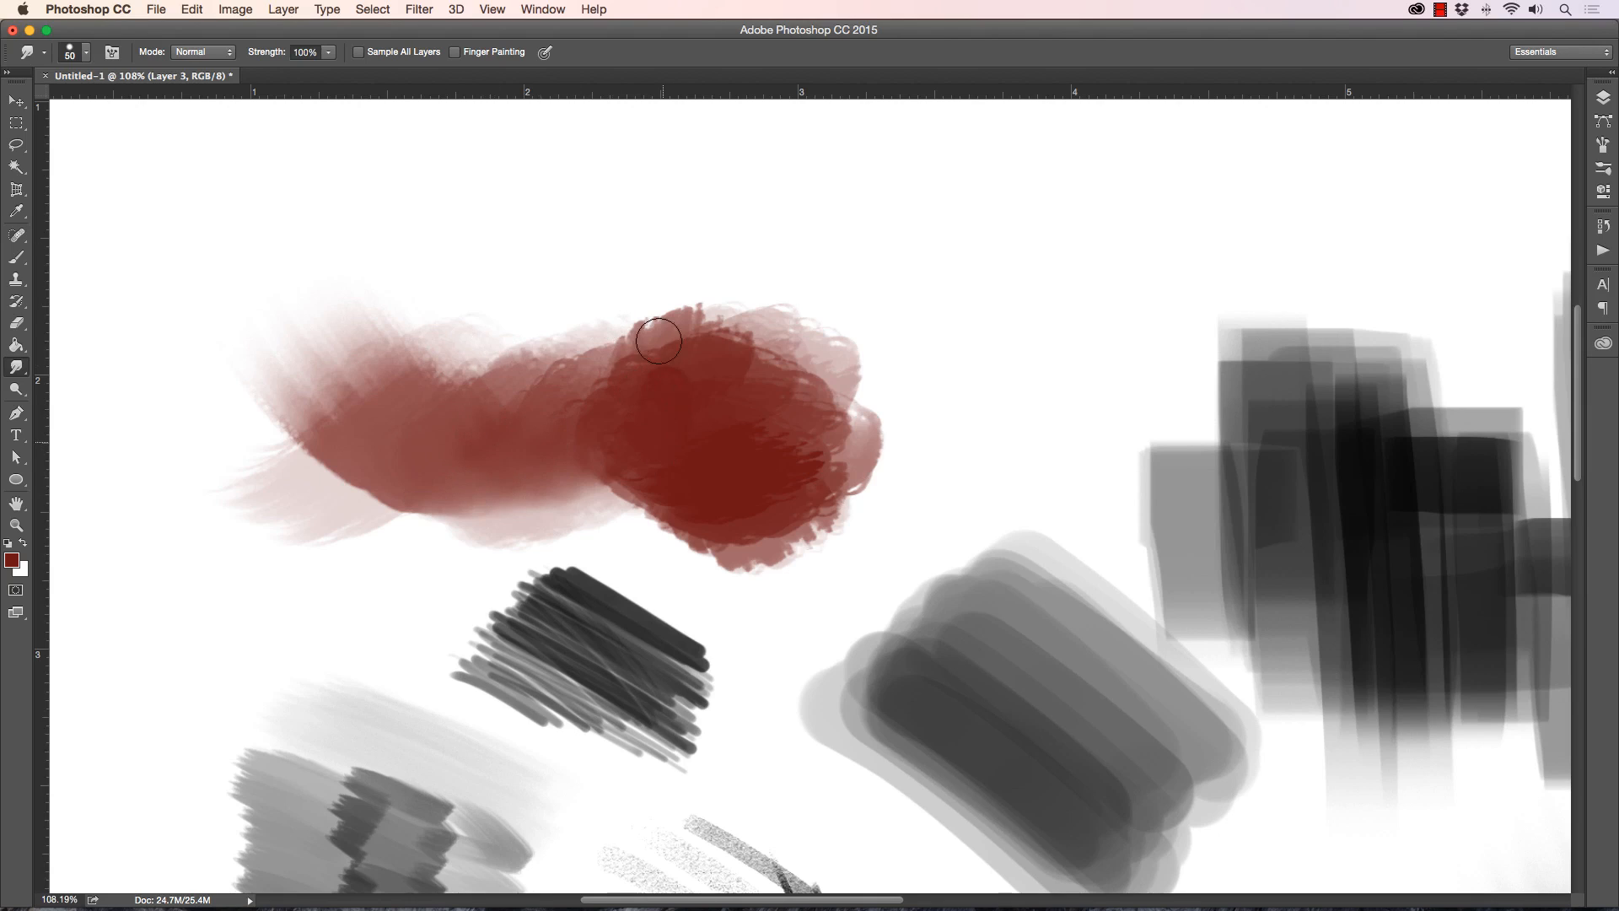
mouse_move(658, 341)
mouse_down()
mouse_move(354, 225)
mouse_move(169, 210)
mouse_move(620, 278)
mouse_move(951, 362)
mouse_up()
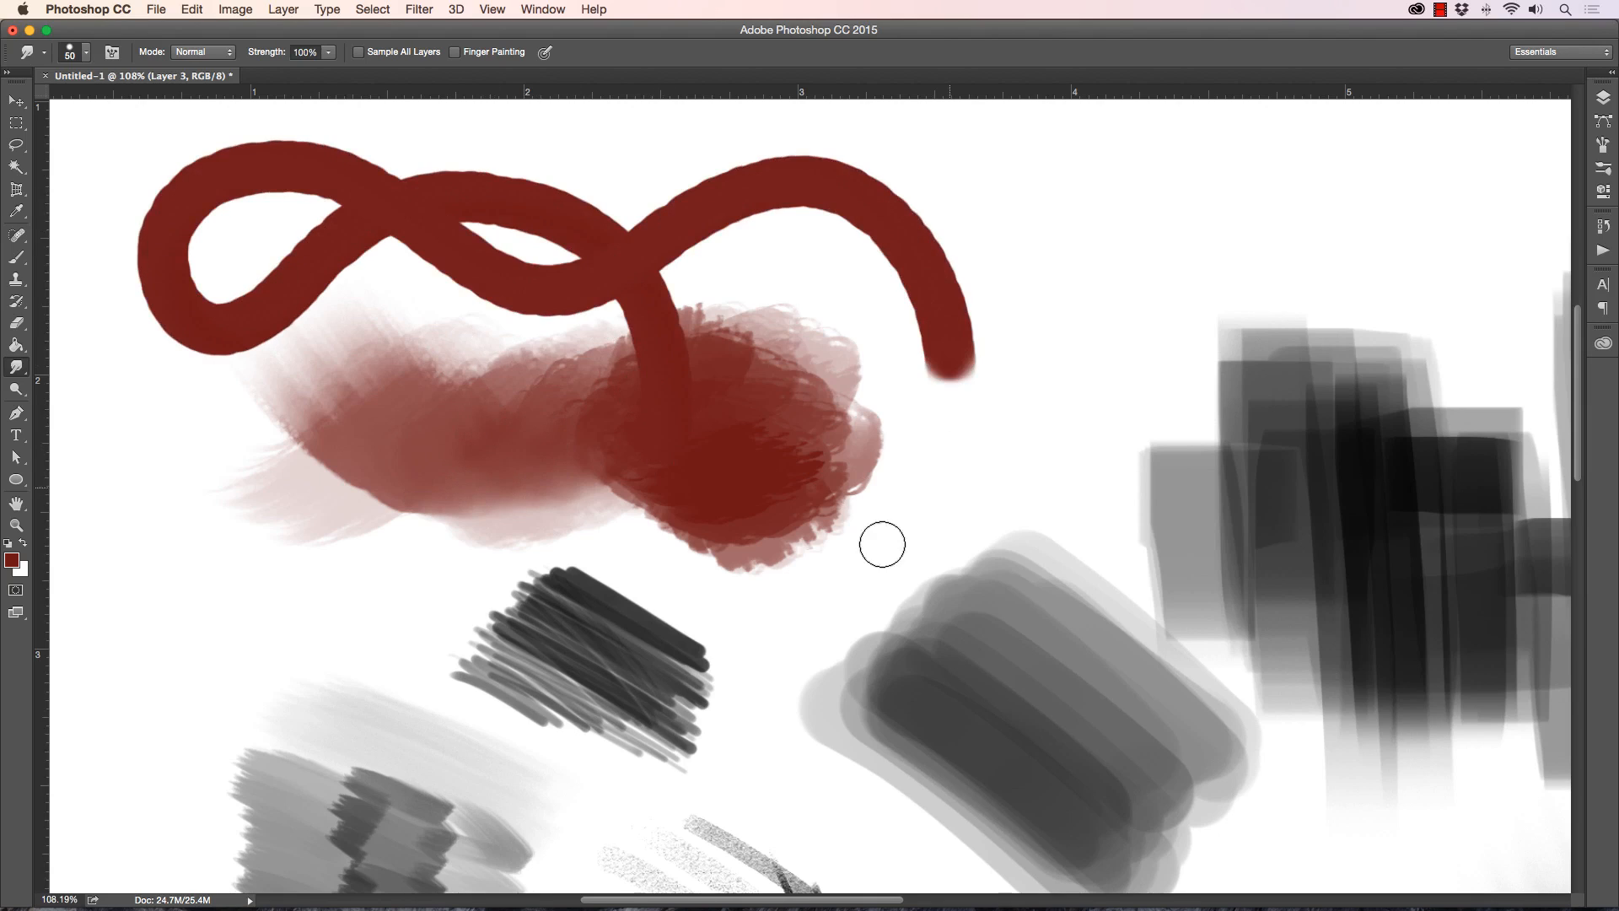
key(super+z)
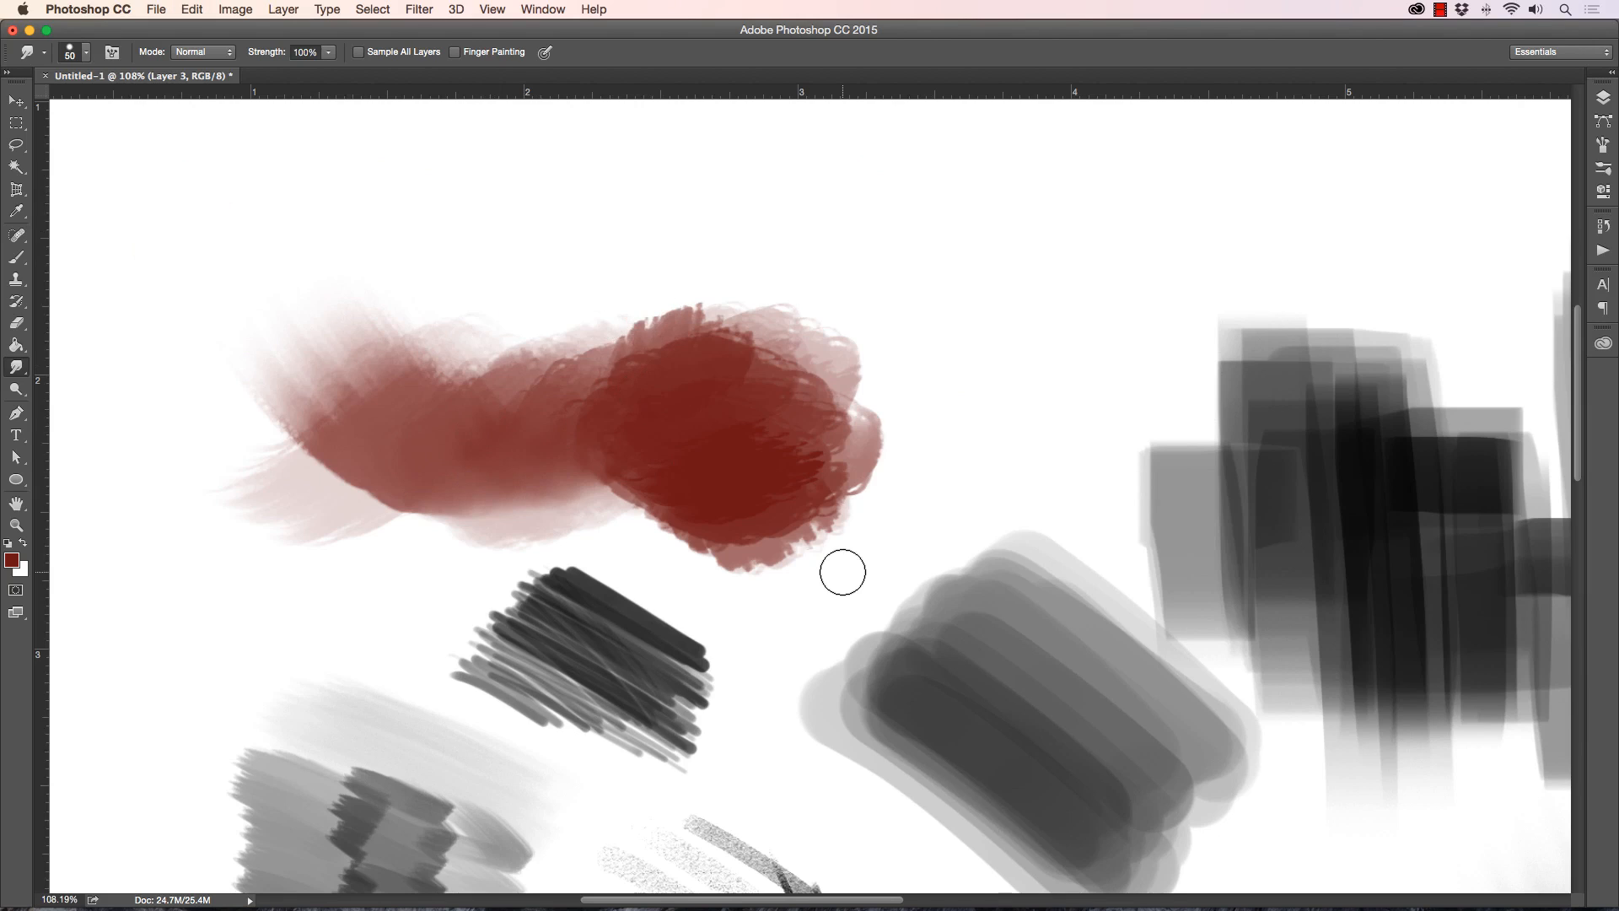
Step: Reduce the smudge brush to 40 px and pull a short red spike upward out of the cloud's upper edge
key([)
drag(696, 442, 640, 283)
mouse_move(670, 395)
mouse_down()
mouse_move(624, 270)
mouse_move(666, 278)
mouse_up()
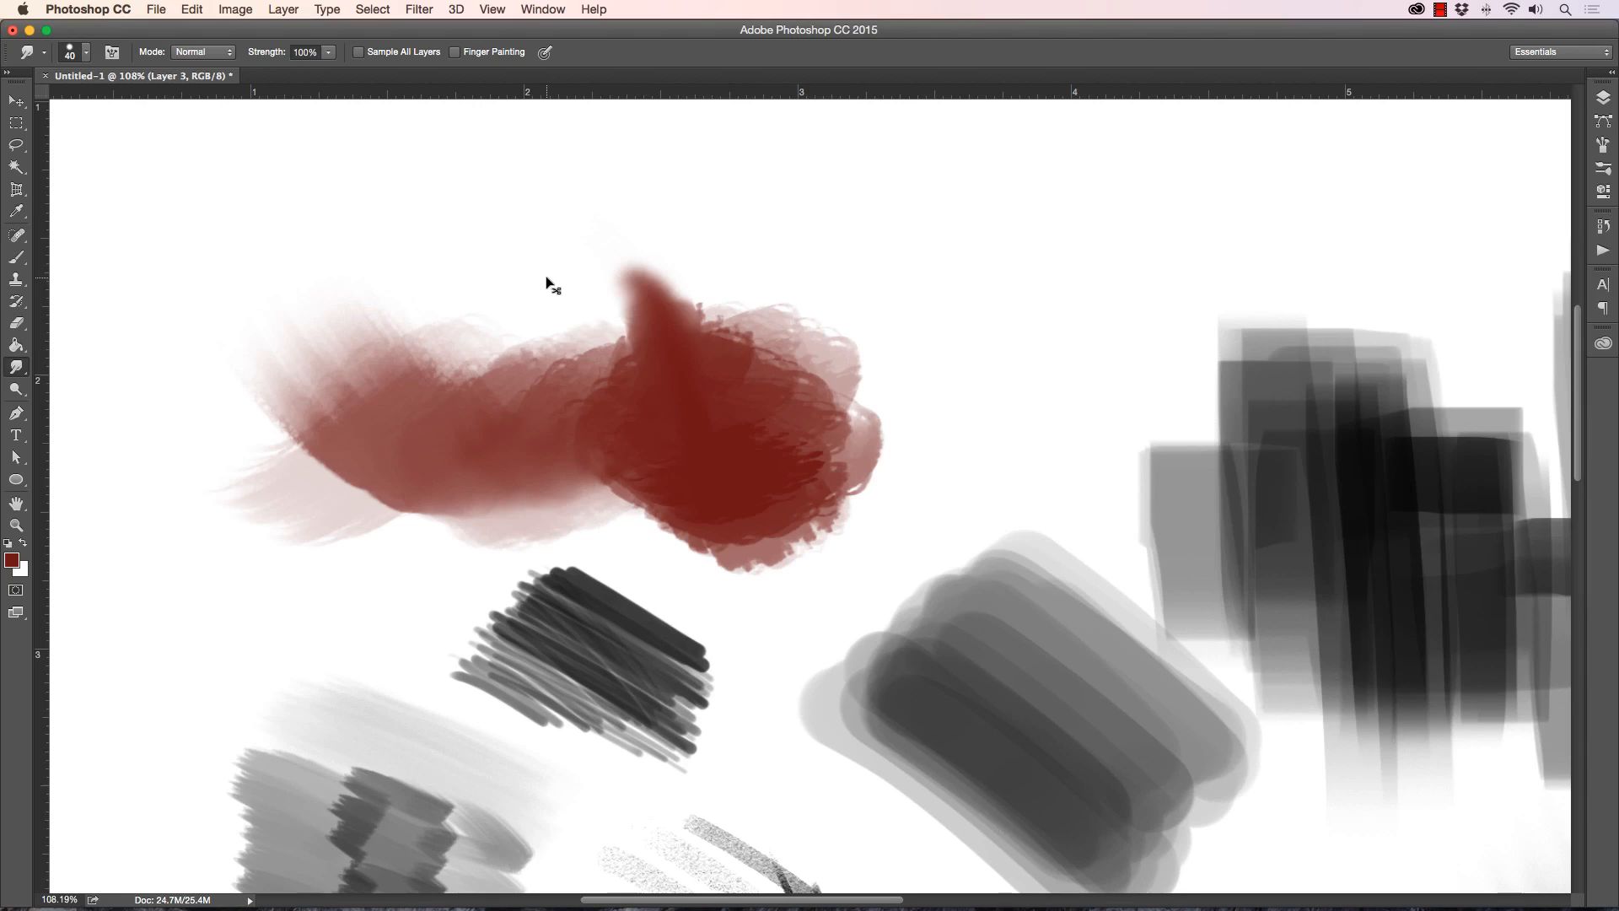
Step: Undo the upward spike and the softening smudges made on the red cloud
key(super+alt+z)
key(super+alt+z)
key(super+alt+z)
key(super+alt+z)
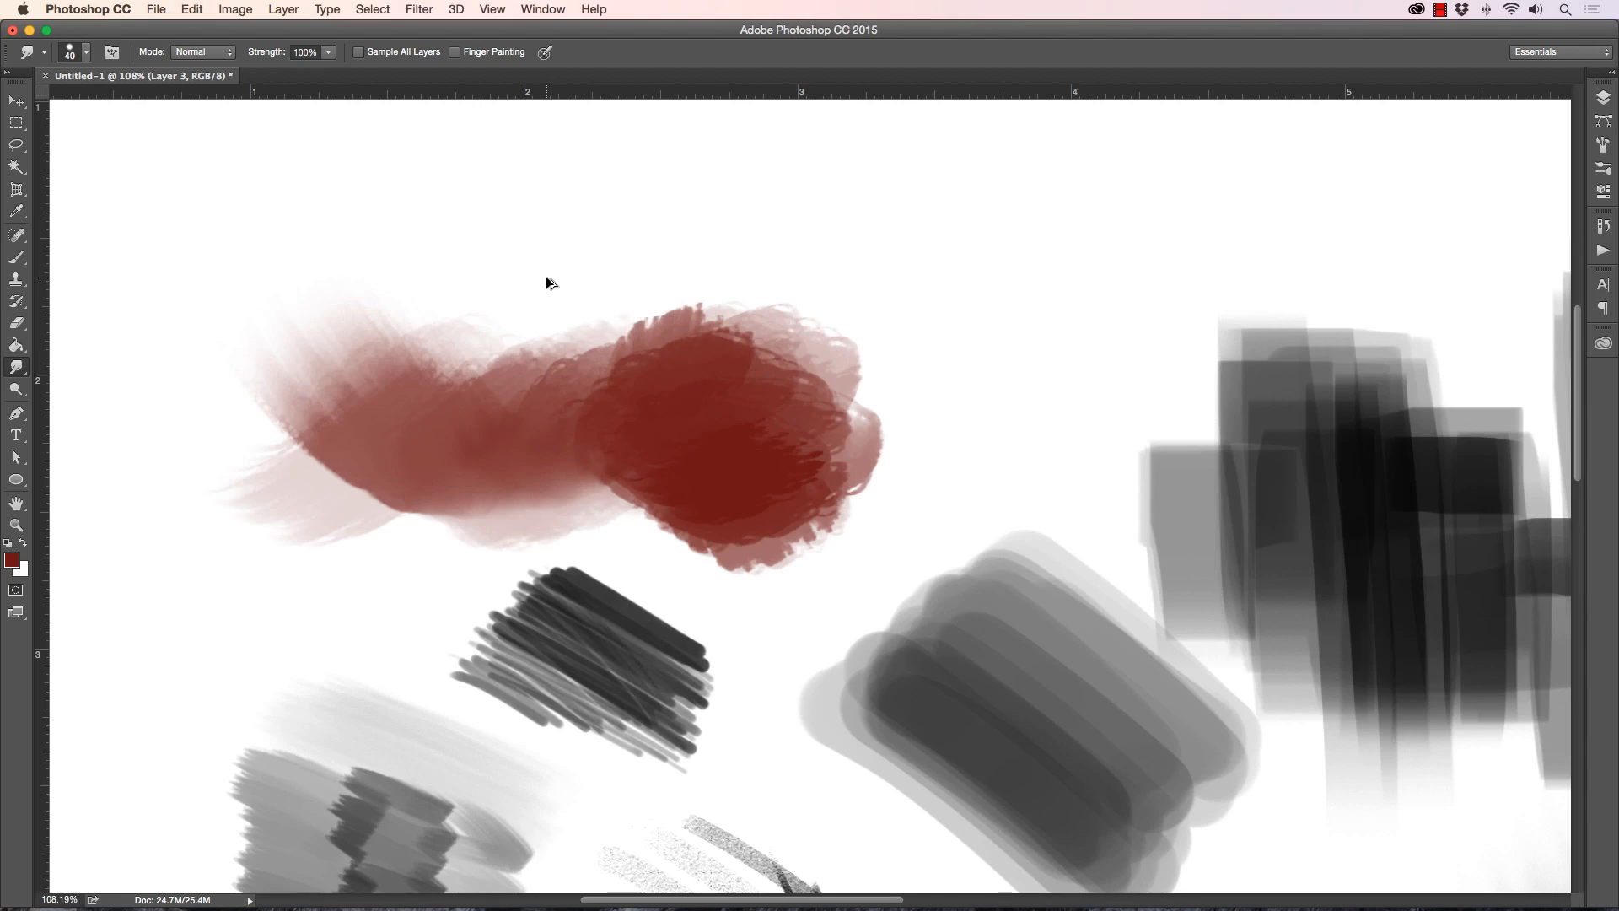
key(super+alt+z)
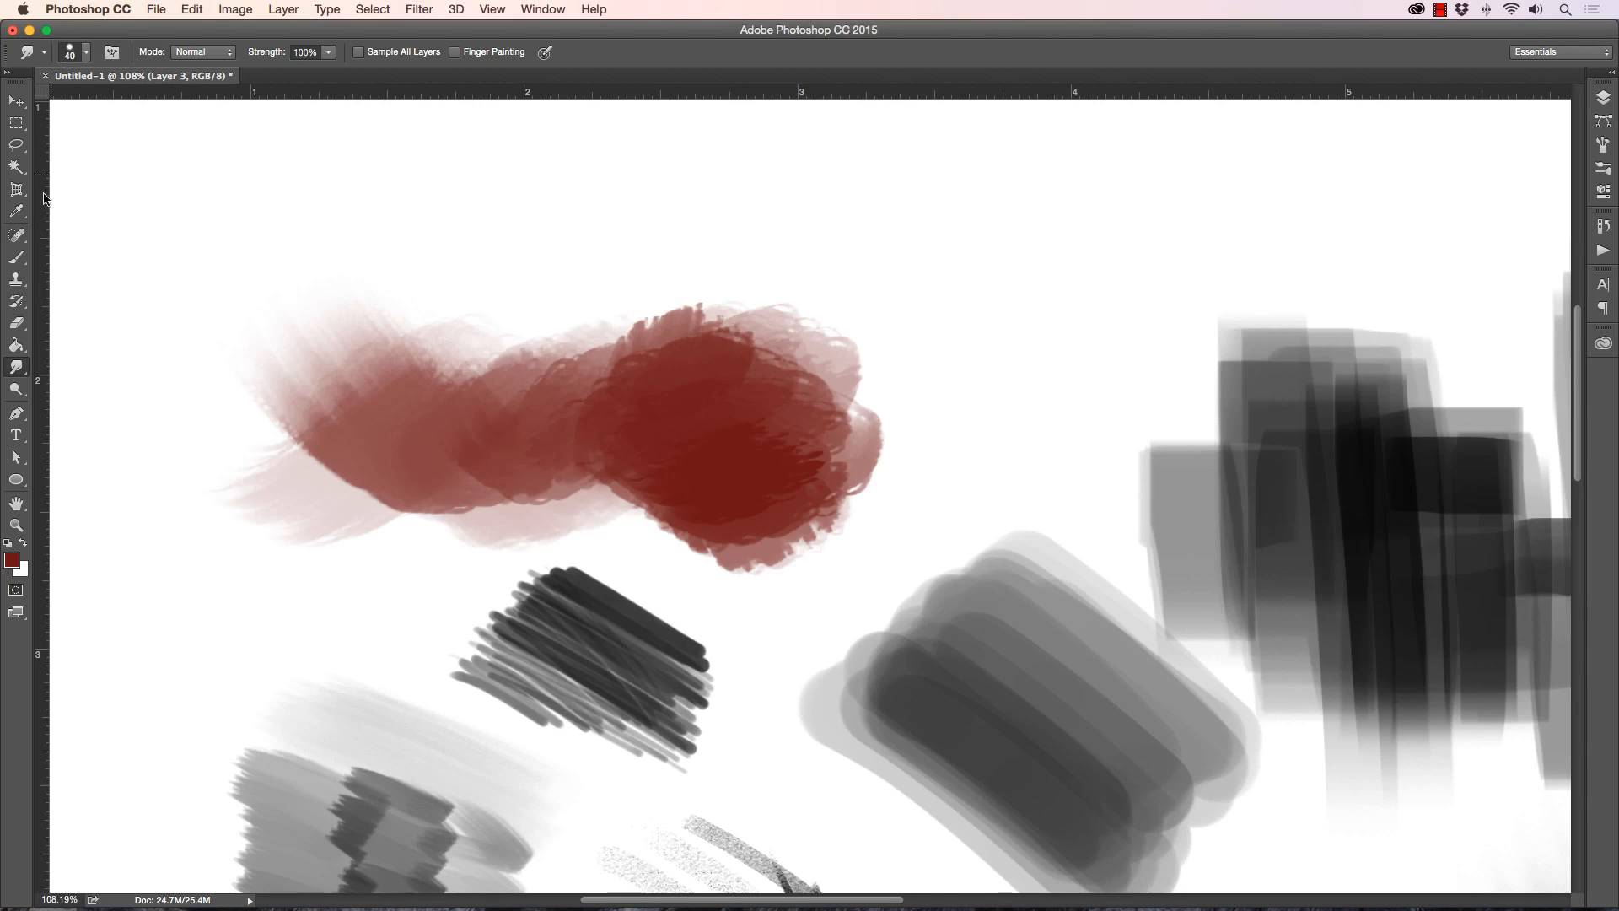
Step: Switch to the Brush tool with the 015 Dual Texture Brush preset
click(87, 54)
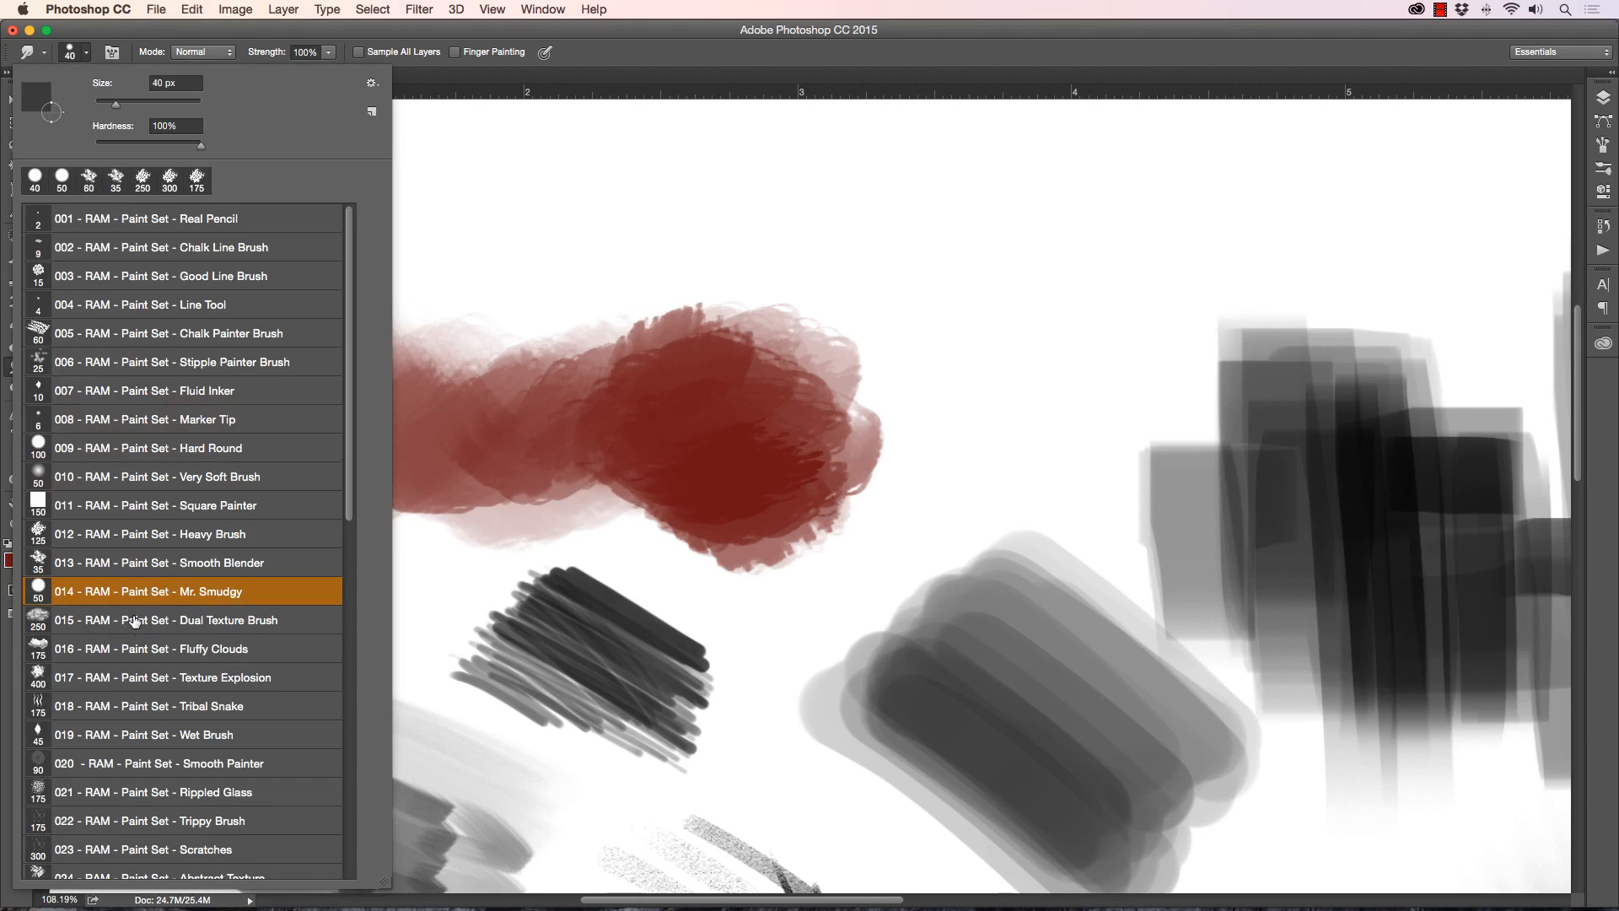
click(289, 143)
click(15, 260)
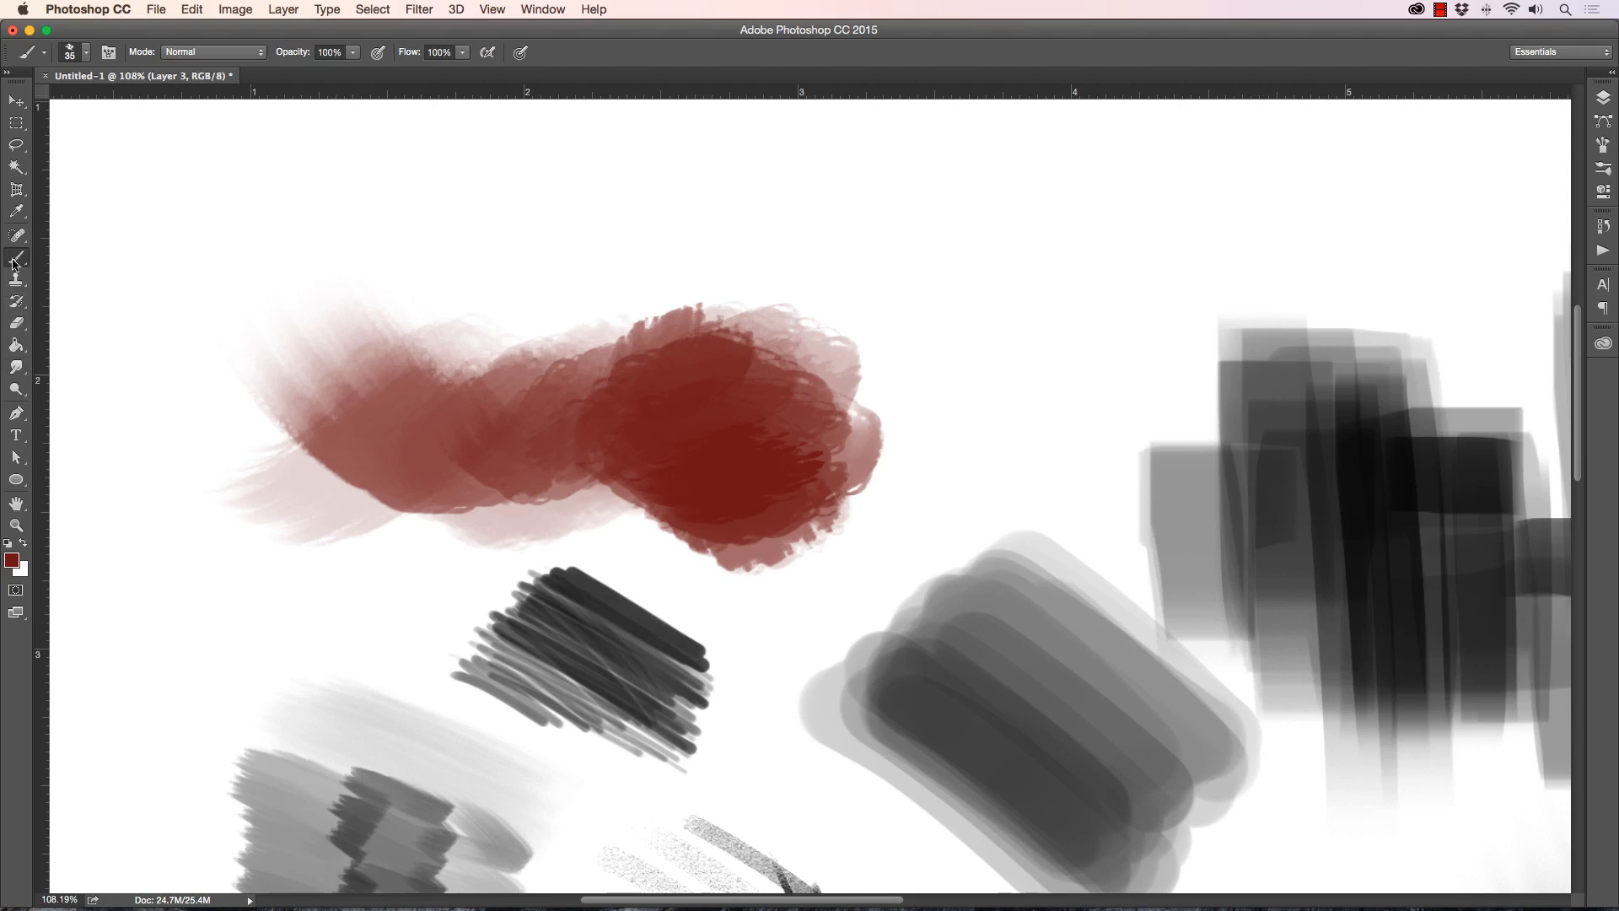
click(85, 51)
click(177, 621)
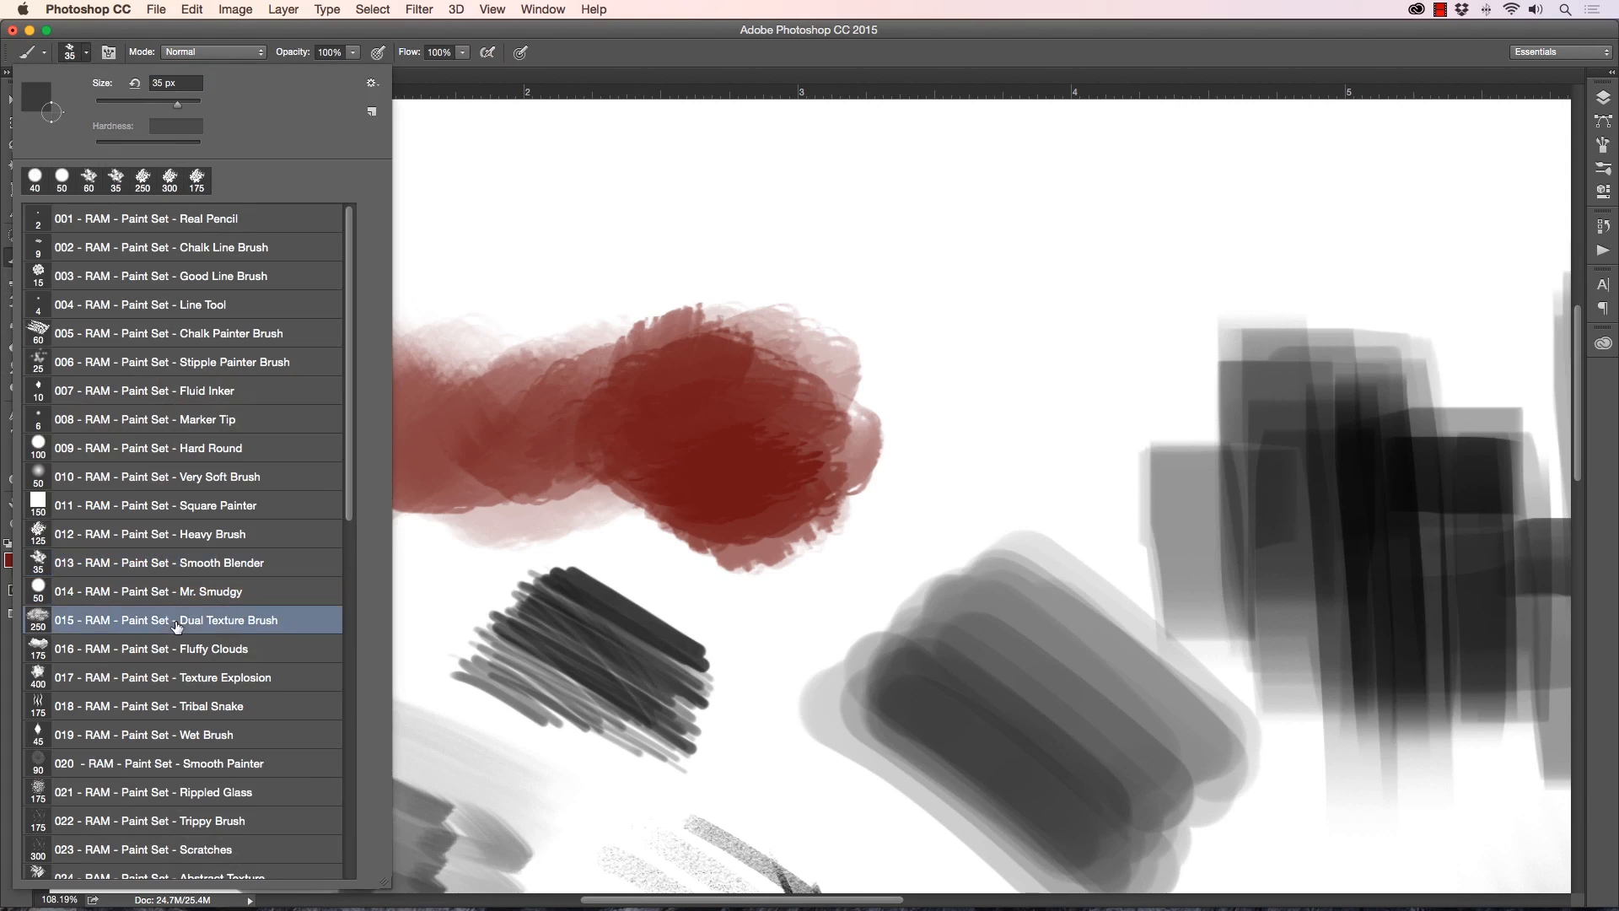
click(552, 152)
Step: Change the foreground color from red to a medium blue for the brush
click(17, 525)
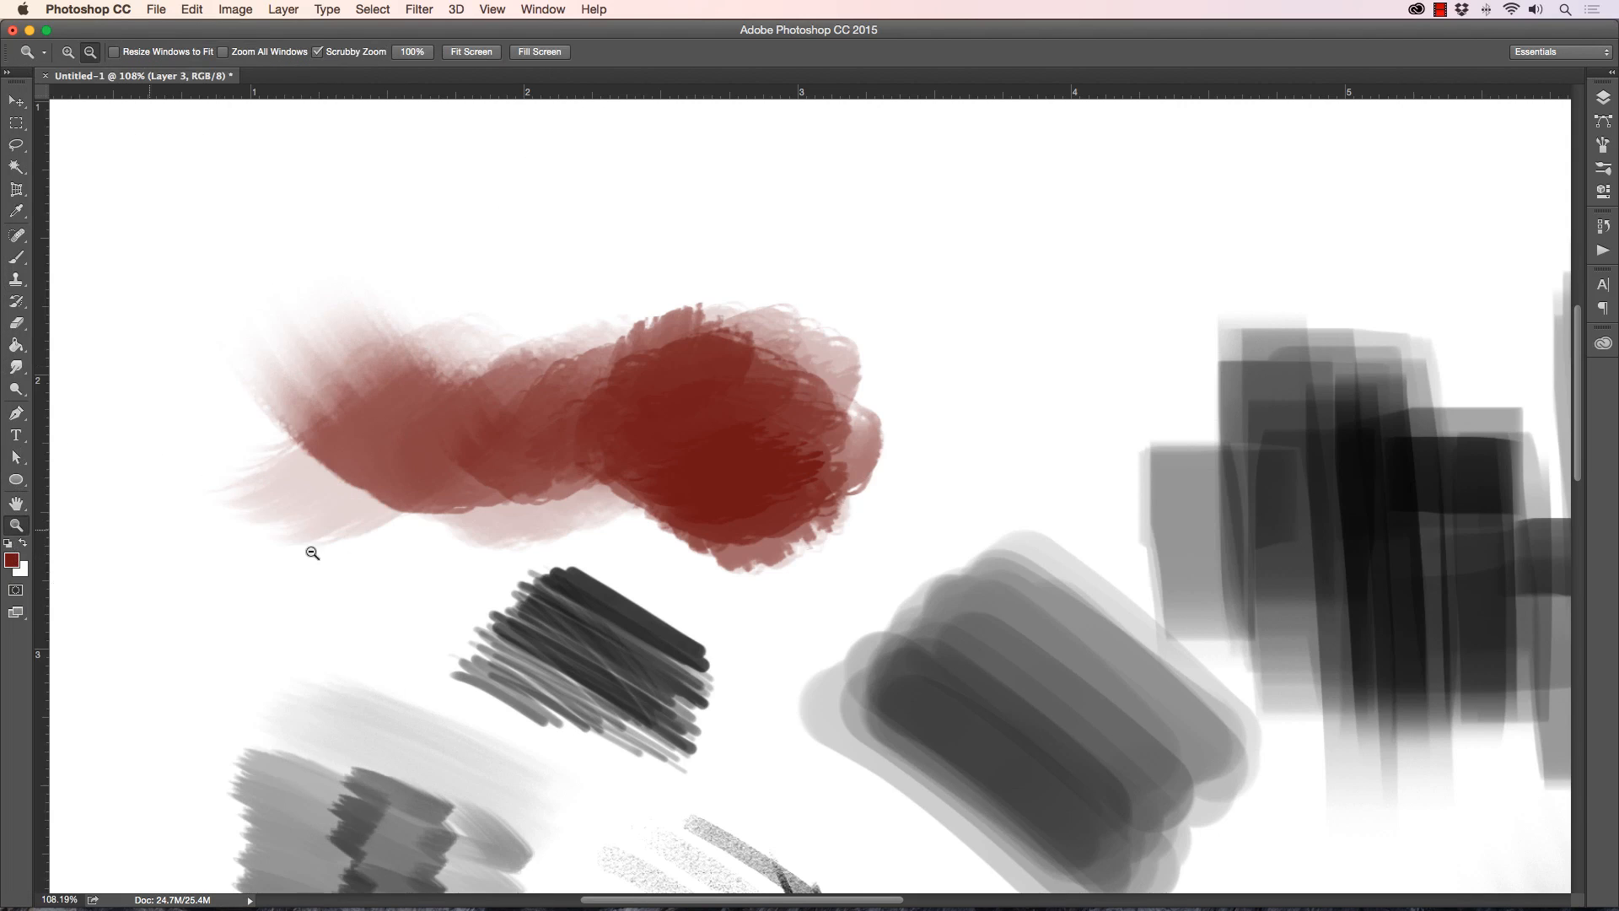
drag(307, 549, 257, 550)
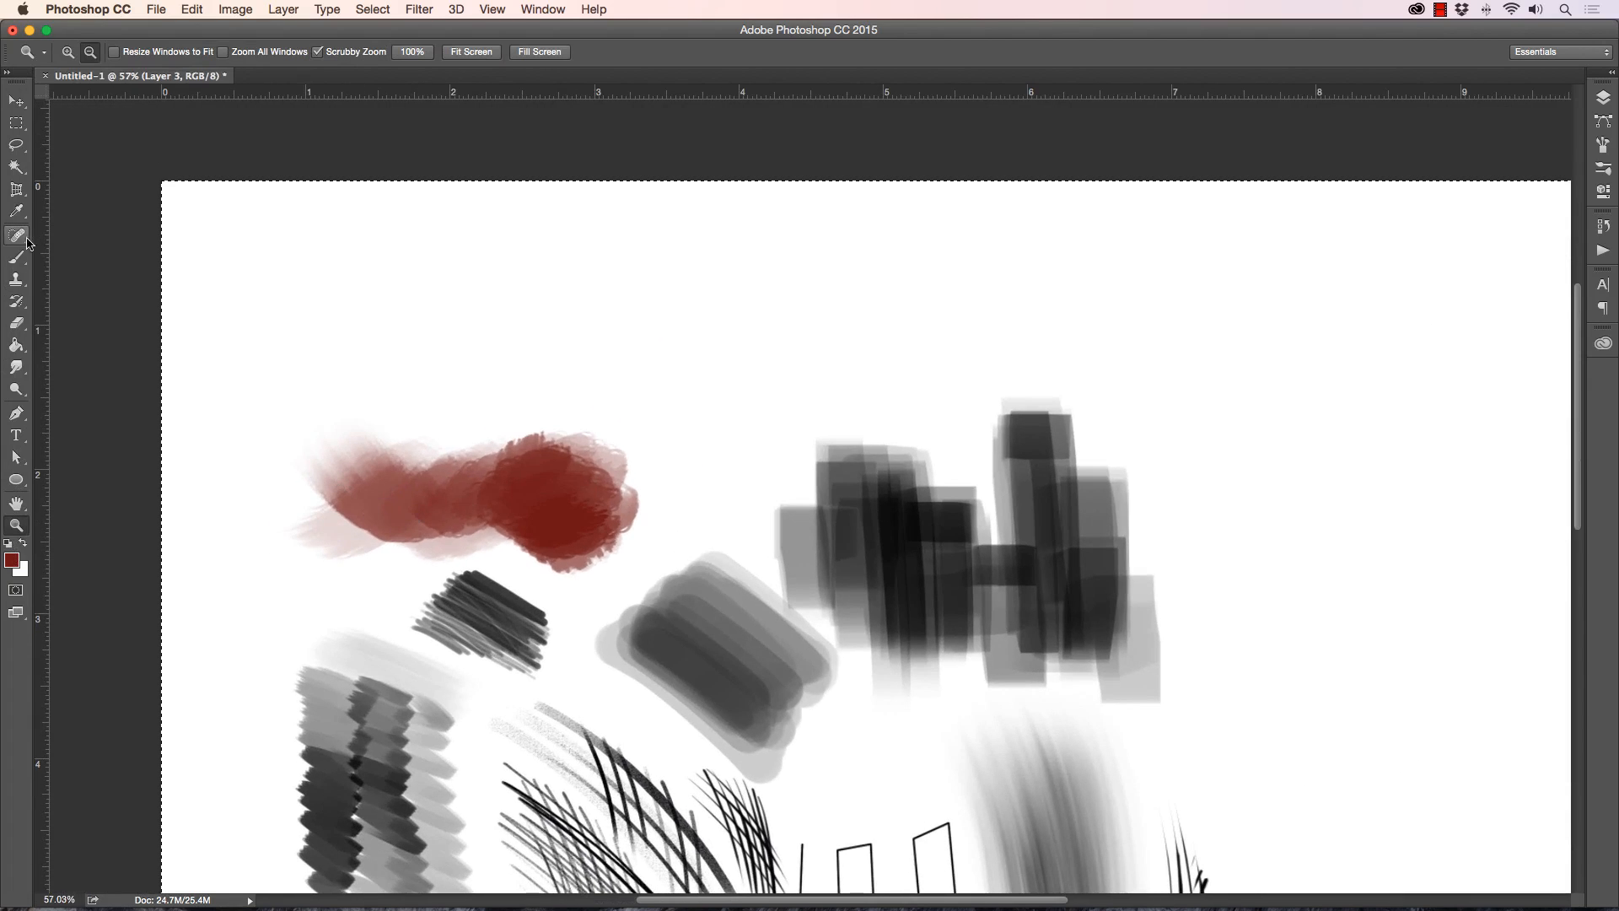
click(16, 211)
click(12, 559)
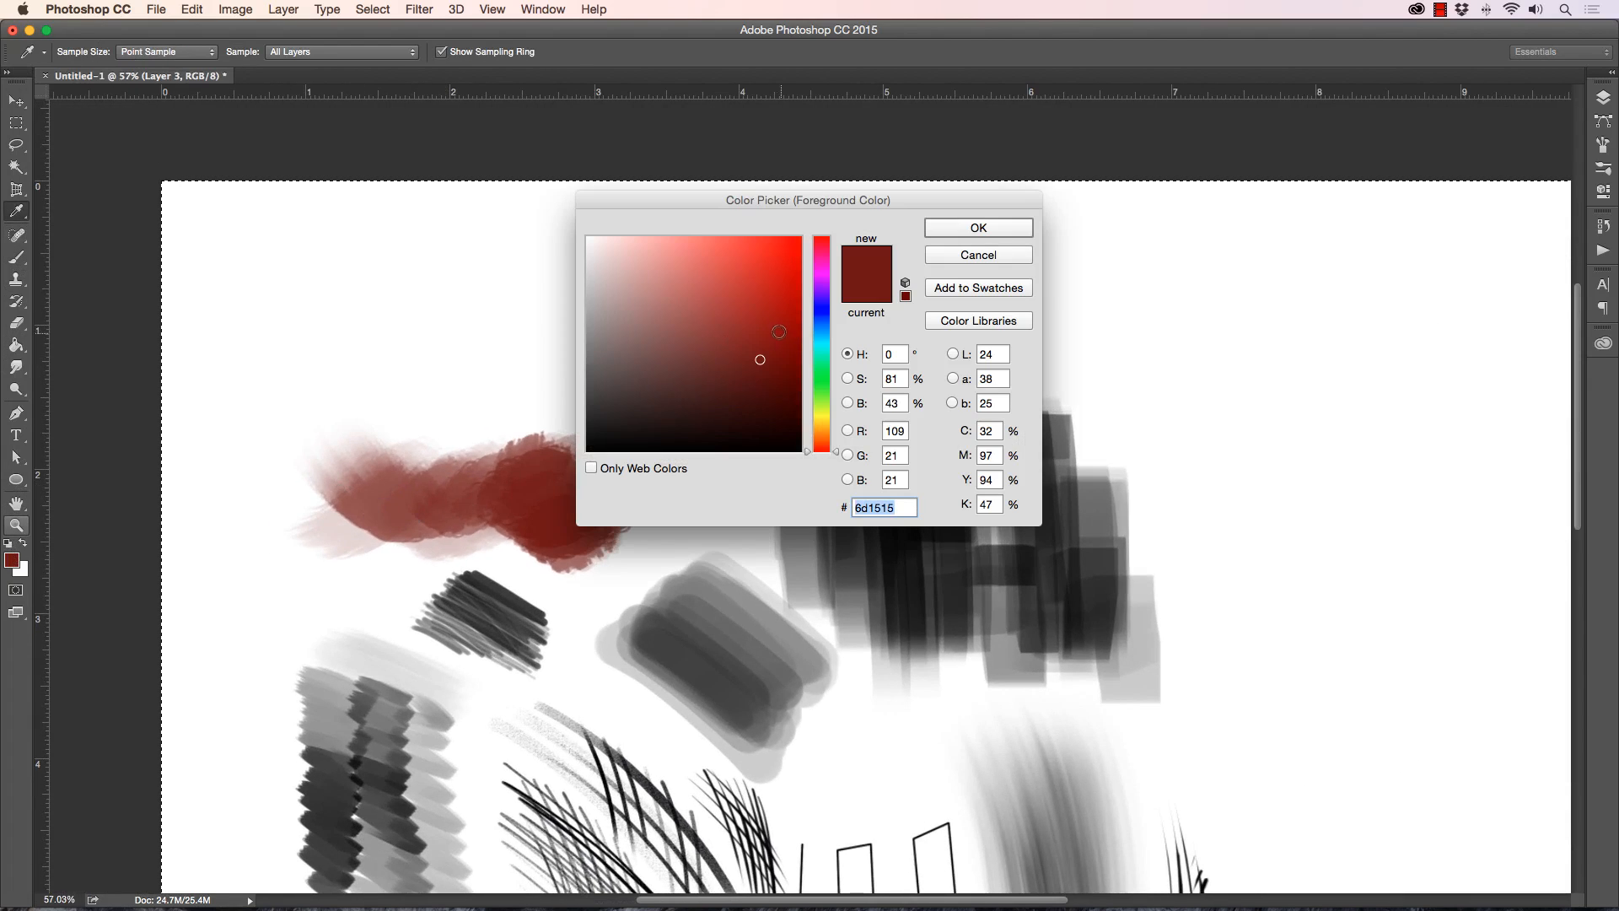
drag(819, 349, 818, 320)
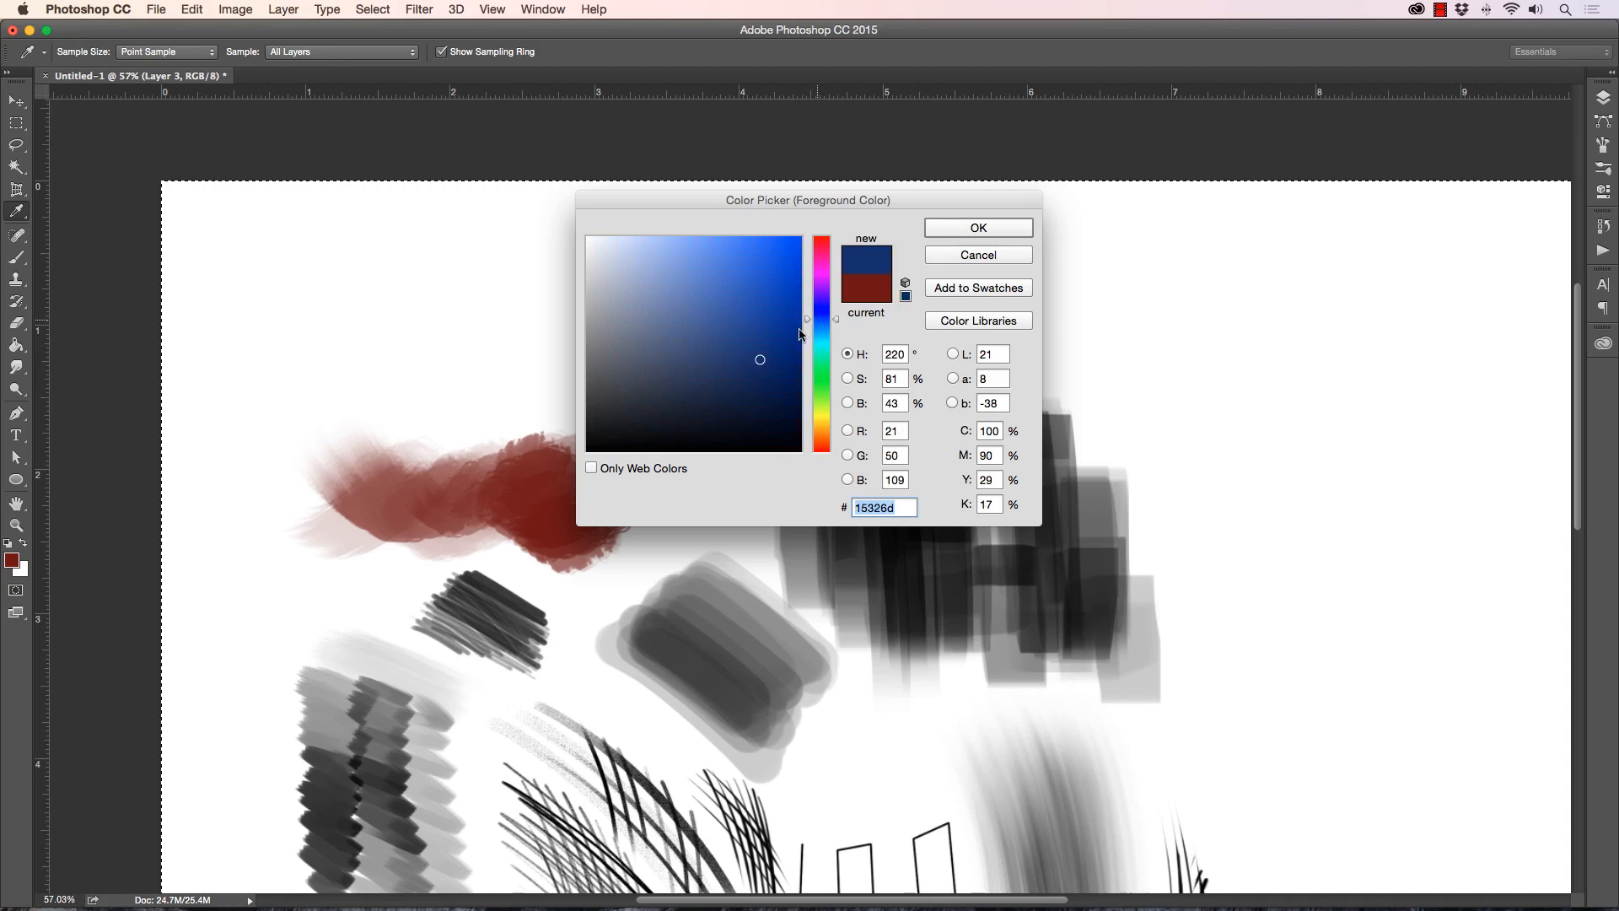
click(734, 318)
click(978, 228)
key(b)
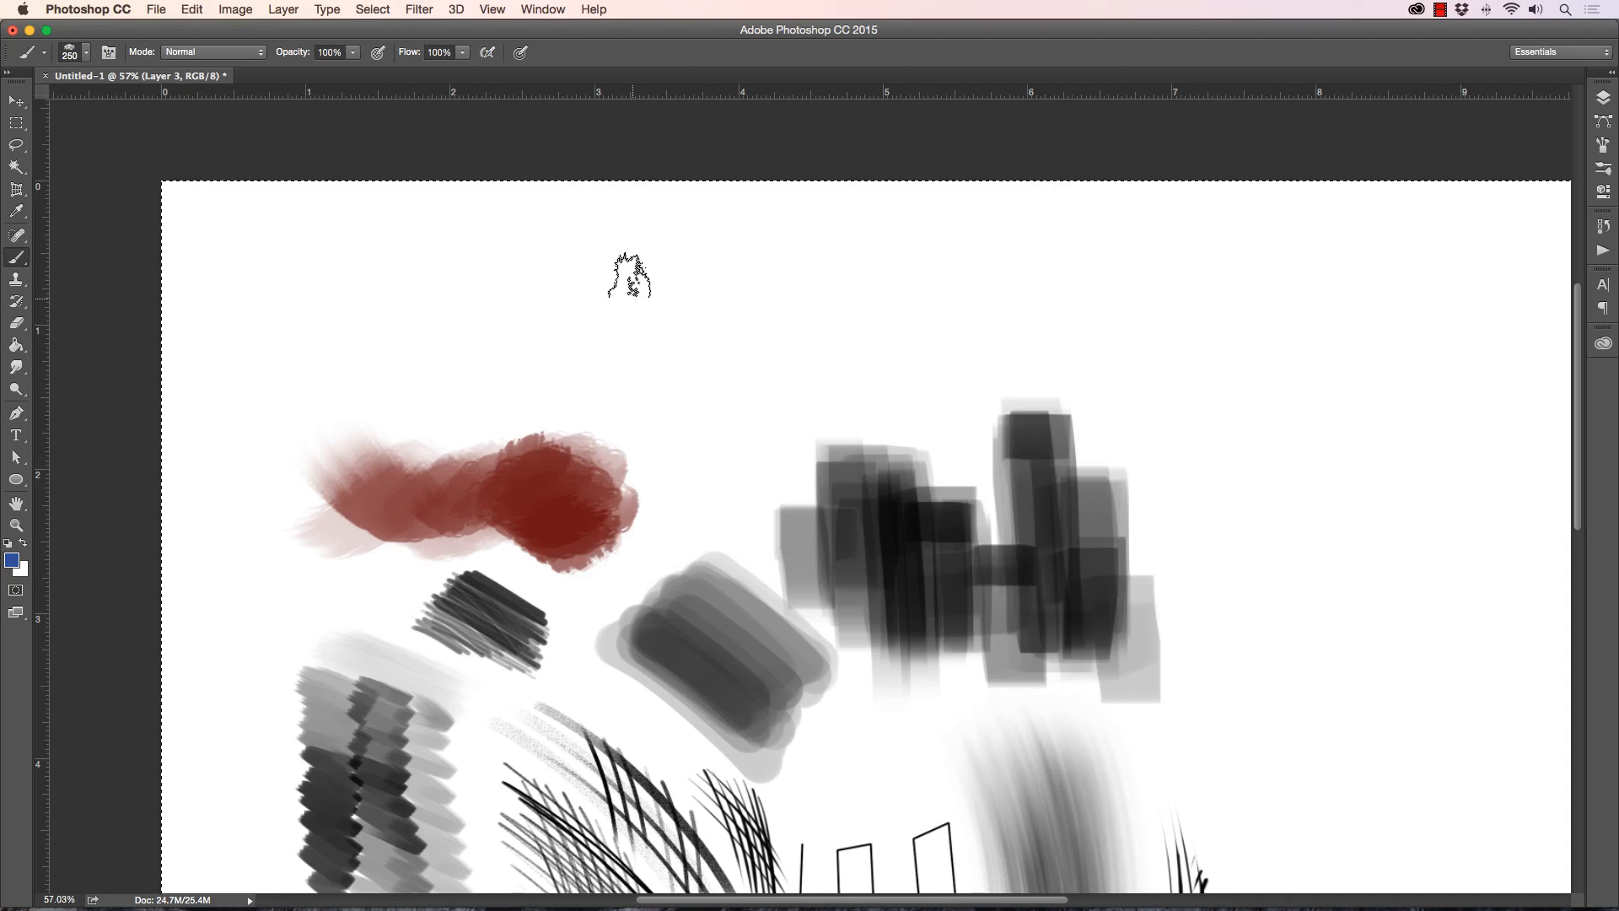
Step: Paint a blue rectangular patch above the red strokes at 250 px, layering more strokes around and over its edges
mouse_move(597, 260)
mouse_down()
mouse_move(586, 293)
mouse_move(503, 271)
mouse_move(576, 274)
mouse_move(564, 303)
mouse_move(497, 295)
mouse_move(593, 286)
mouse_move(567, 292)
mouse_move(527, 239)
mouse_move(595, 255)
mouse_move(593, 315)
mouse_move(424, 294)
mouse_move(559, 304)
mouse_move(446, 231)
mouse_move(523, 251)
mouse_move(579, 301)
mouse_move(445, 278)
mouse_move(535, 300)
mouse_move(570, 294)
mouse_move(513, 295)
mouse_move(592, 290)
mouse_move(550, 273)
mouse_up()
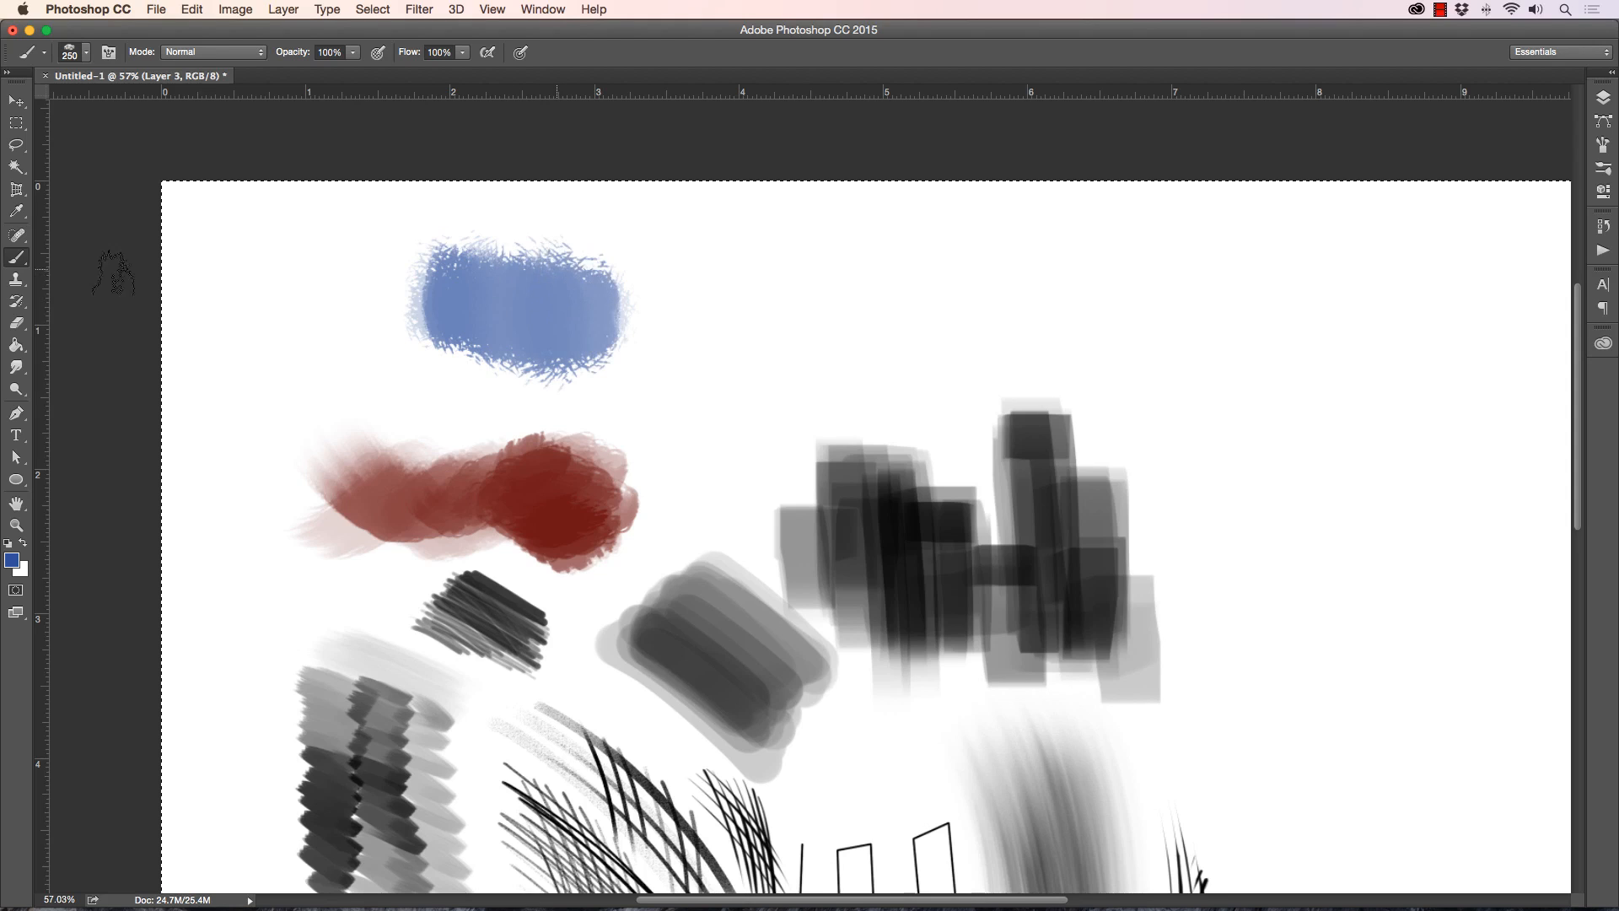
click(16, 524)
drag(456, 249, 523, 249)
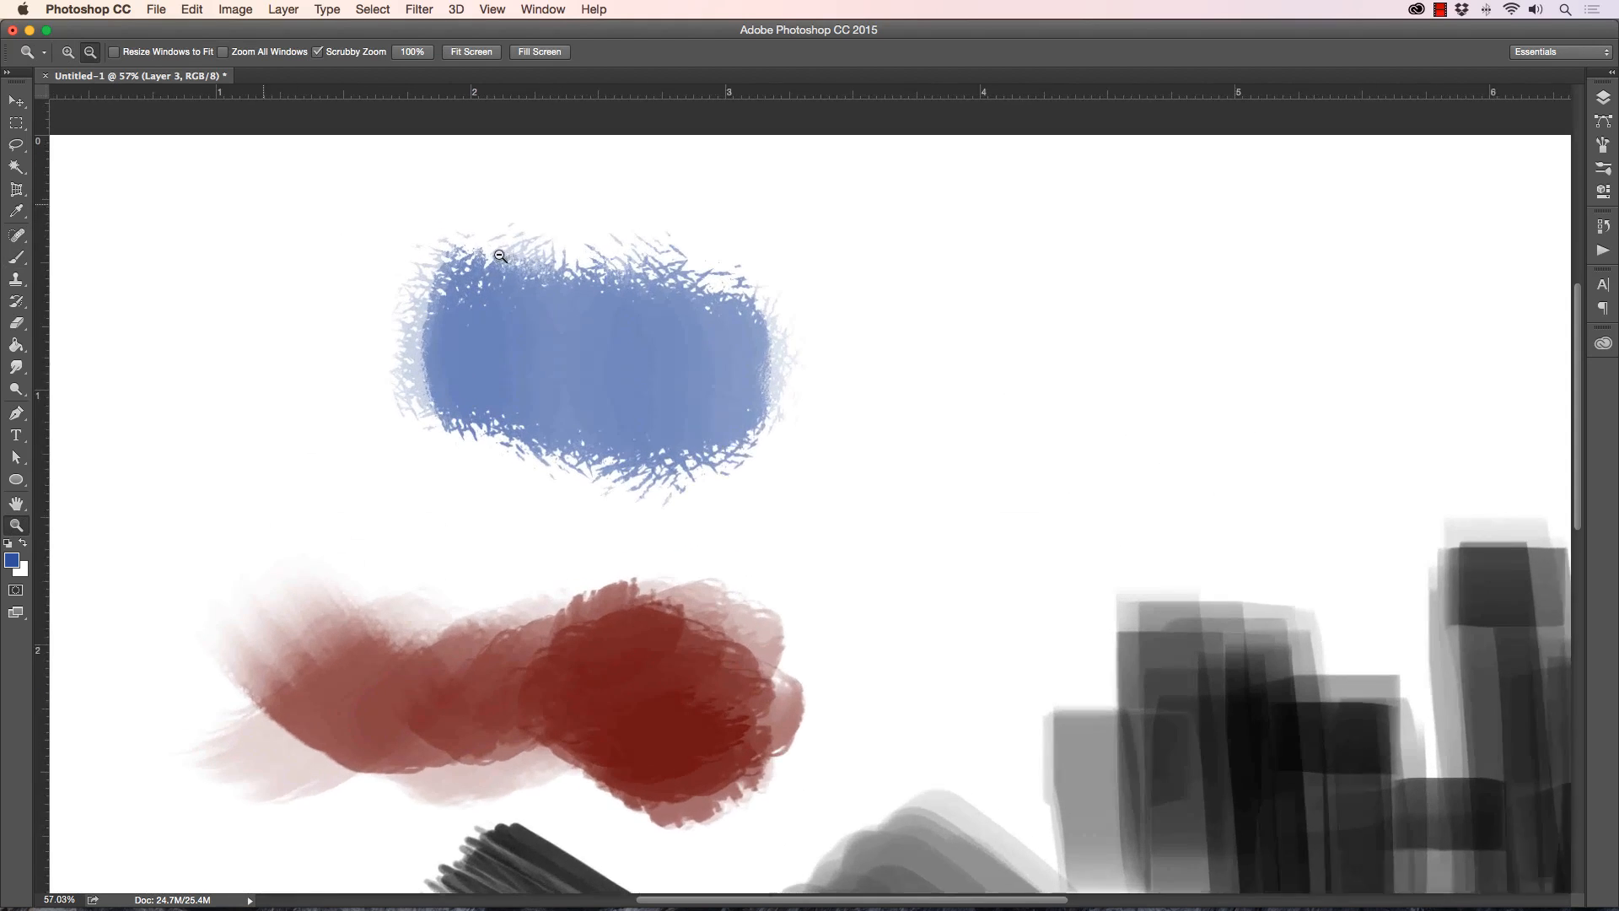
click(16, 257)
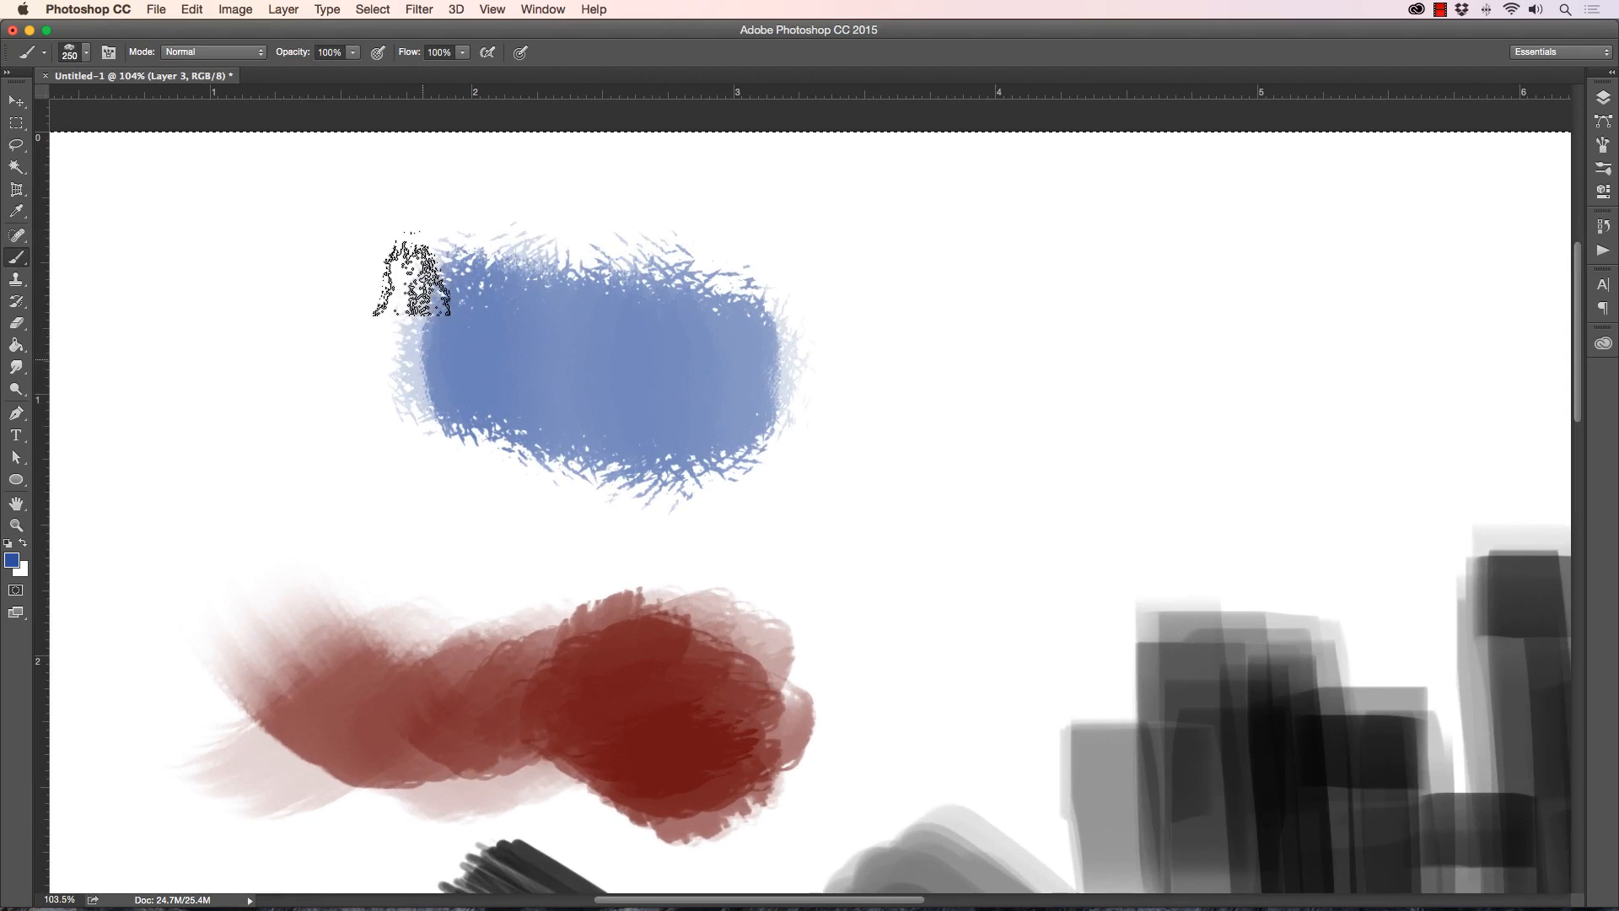
mouse_move(408, 271)
mouse_down()
mouse_move(430, 289)
mouse_move(441, 252)
mouse_move(436, 337)
mouse_move(548, 405)
mouse_move(564, 383)
mouse_move(748, 391)
mouse_move(712, 246)
mouse_move(553, 205)
mouse_move(666, 210)
mouse_move(459, 227)
mouse_move(723, 259)
mouse_move(622, 364)
mouse_move(495, 221)
mouse_move(493, 364)
mouse_move(430, 213)
mouse_move(506, 380)
mouse_move(766, 290)
mouse_move(741, 227)
mouse_move(741, 408)
mouse_move(771, 379)
mouse_move(470, 394)
mouse_move(416, 216)
mouse_move(523, 173)
mouse_move(770, 263)
mouse_move(741, 362)
mouse_move(506, 362)
mouse_move(415, 318)
mouse_move(575, 202)
mouse_up()
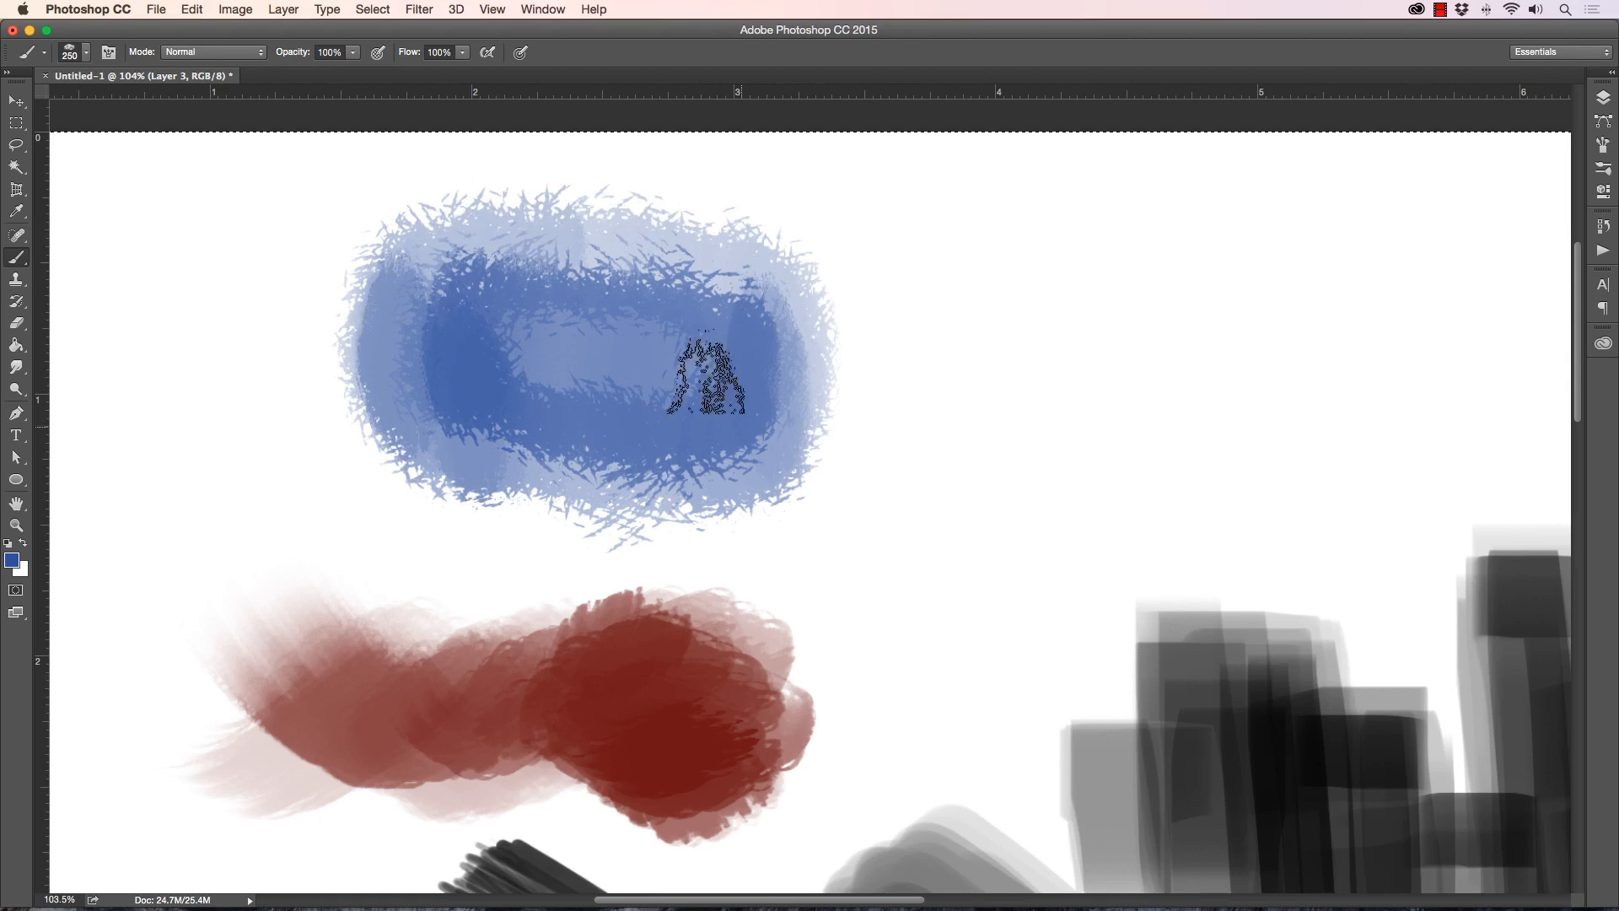
Step: Choose the 016 Fluffy Clouds brush preset
click(87, 56)
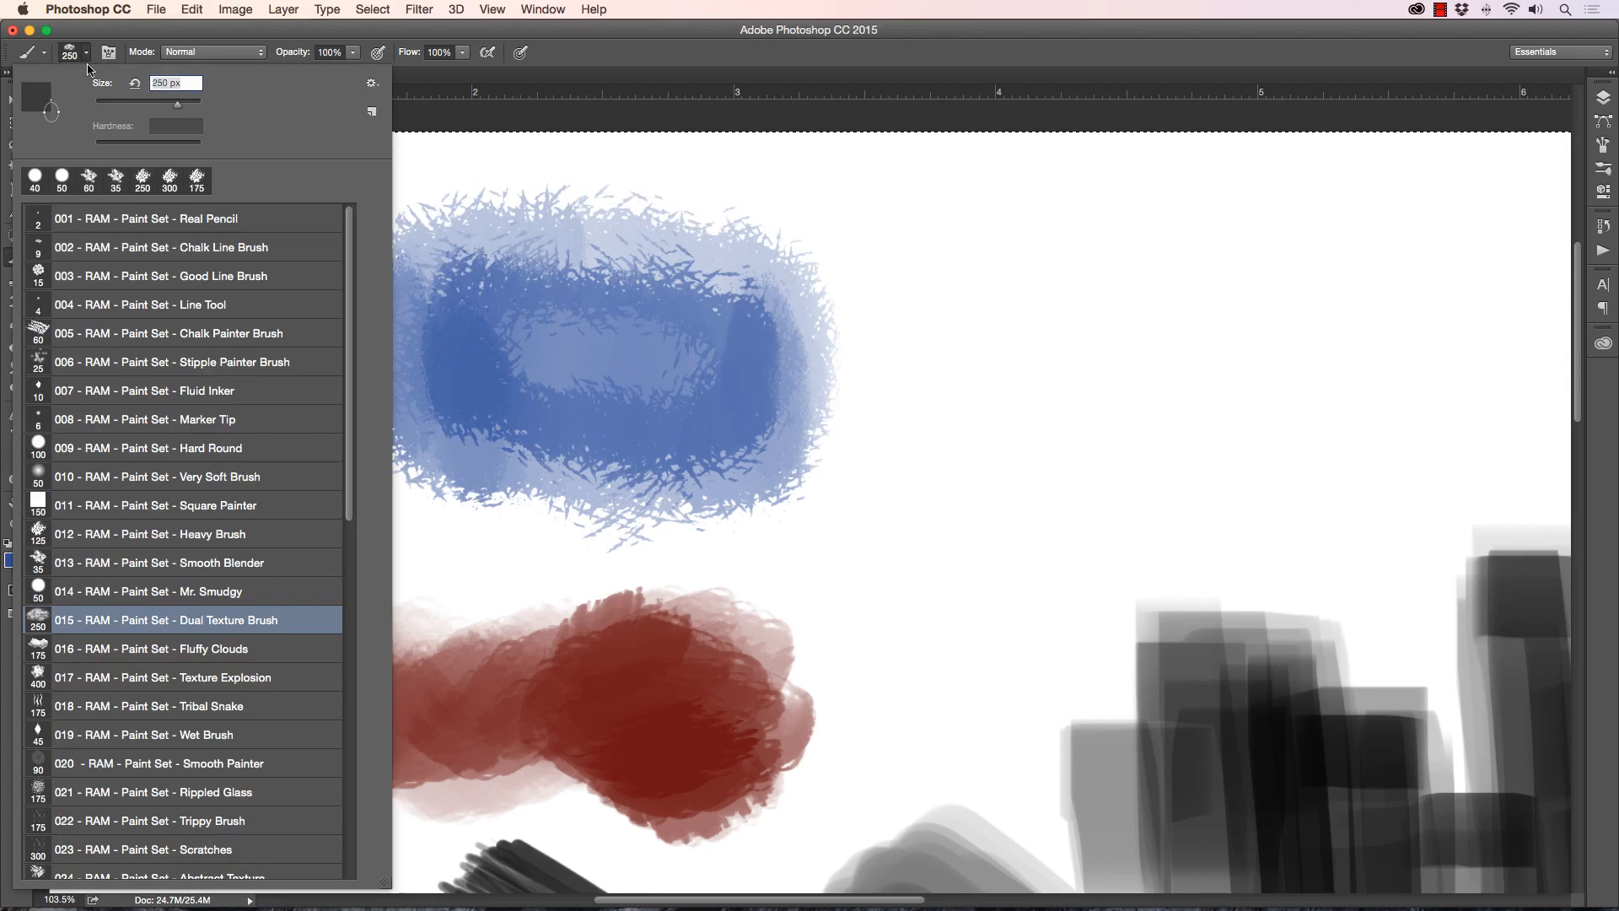
click(89, 658)
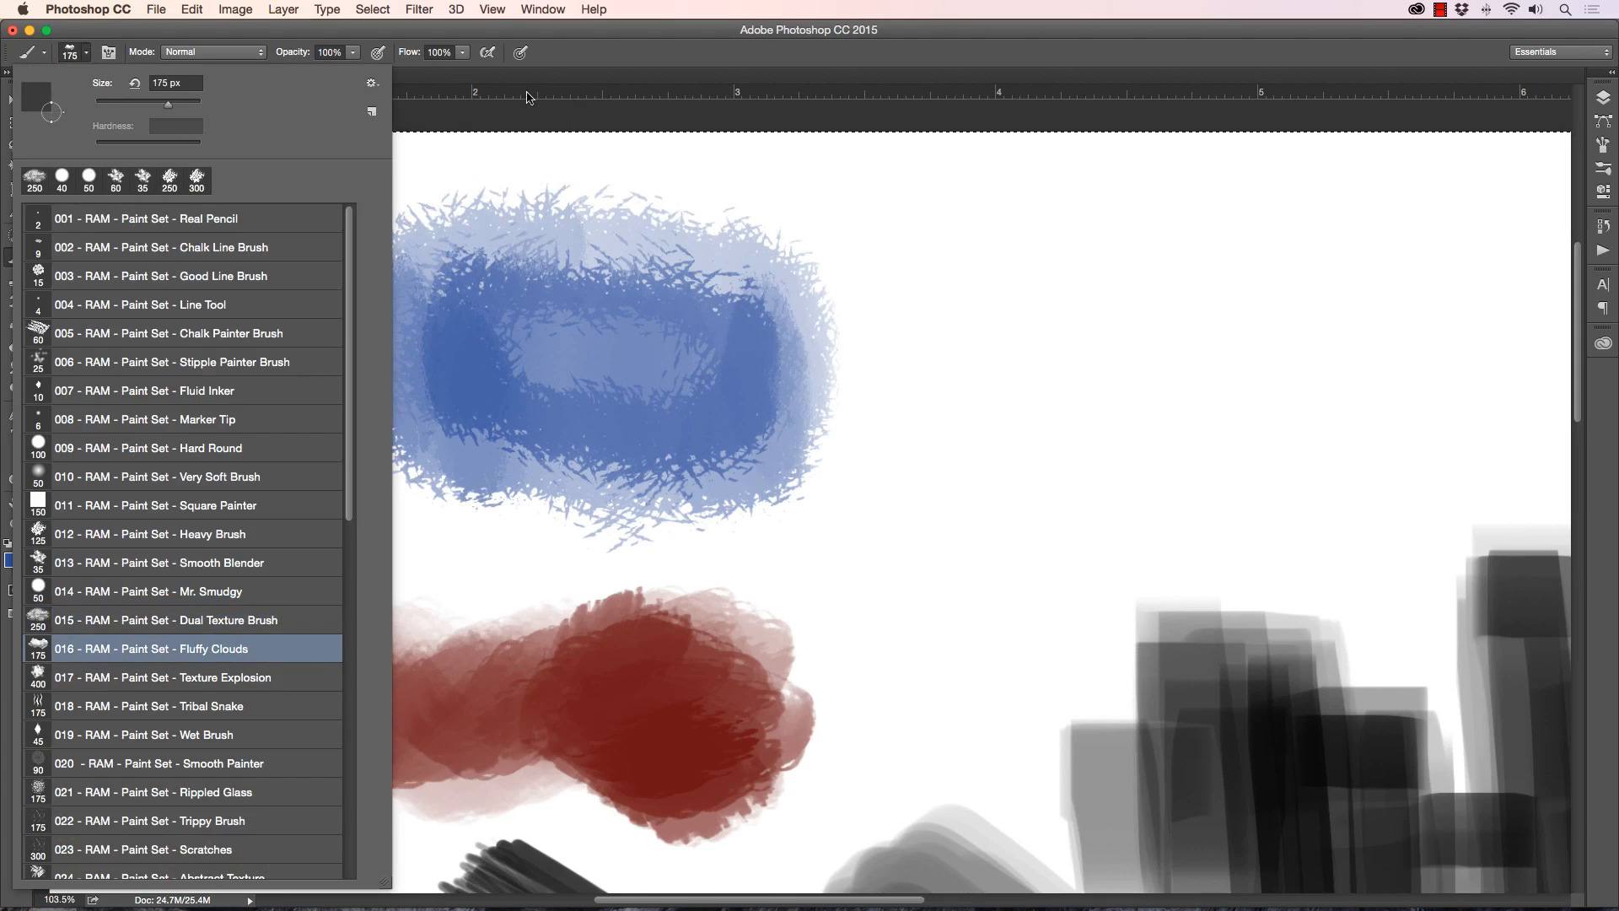
click(582, 371)
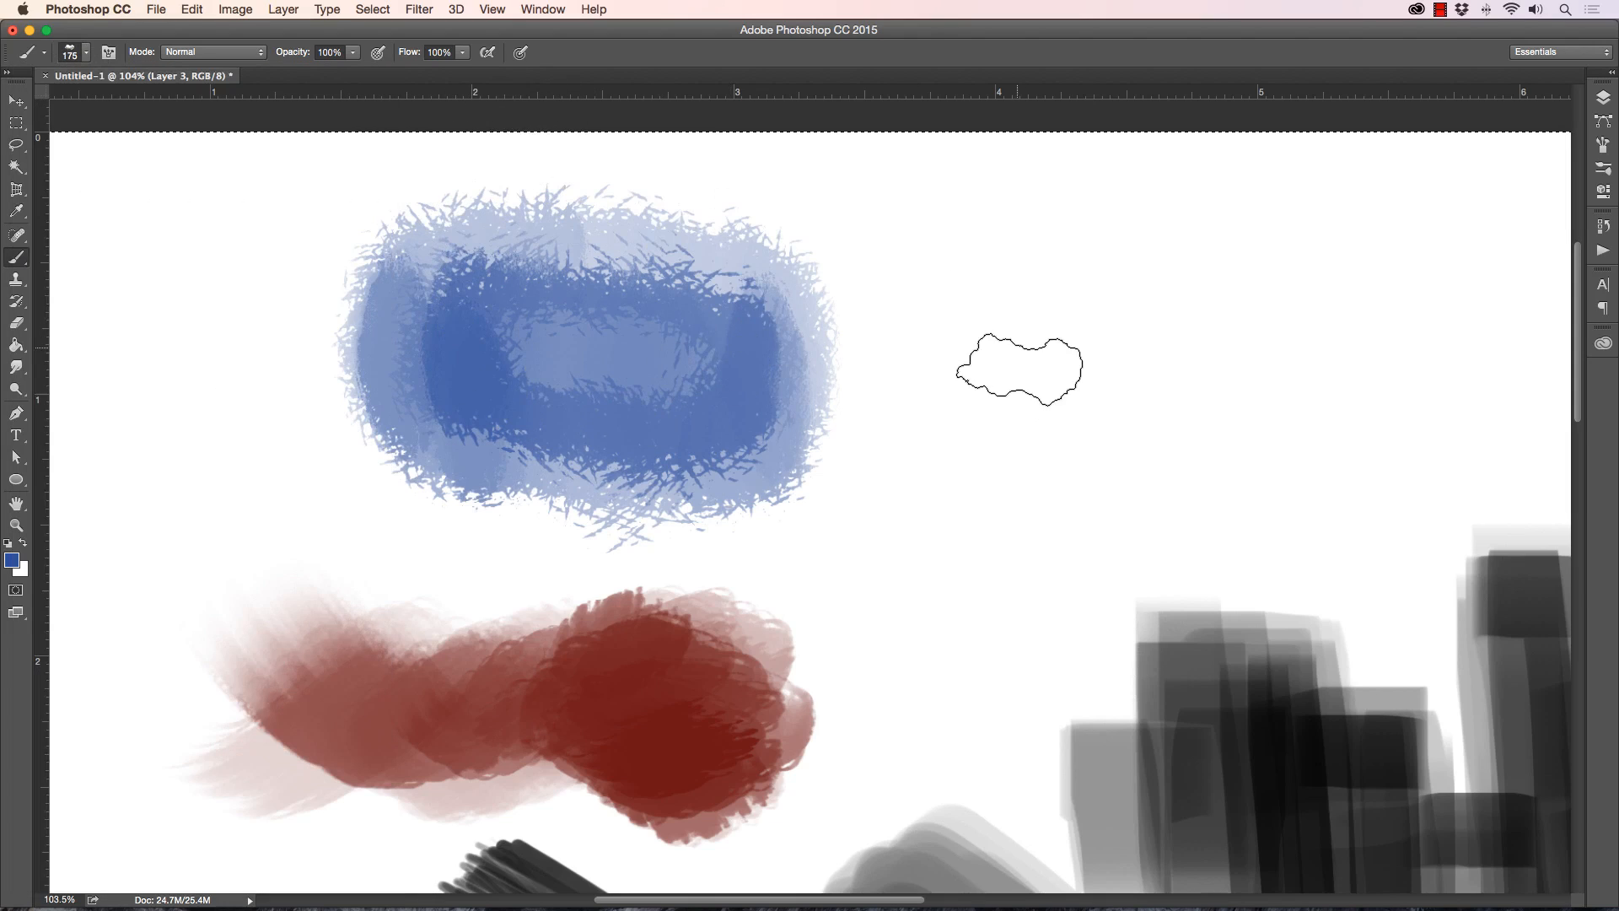
Step: Build up a blue cloud beside the textured patch with overlapping strokes, and add white highlights at 300 px
mouse_move(1023, 365)
mouse_down()
mouse_move(1049, 387)
mouse_move(1072, 360)
mouse_up()
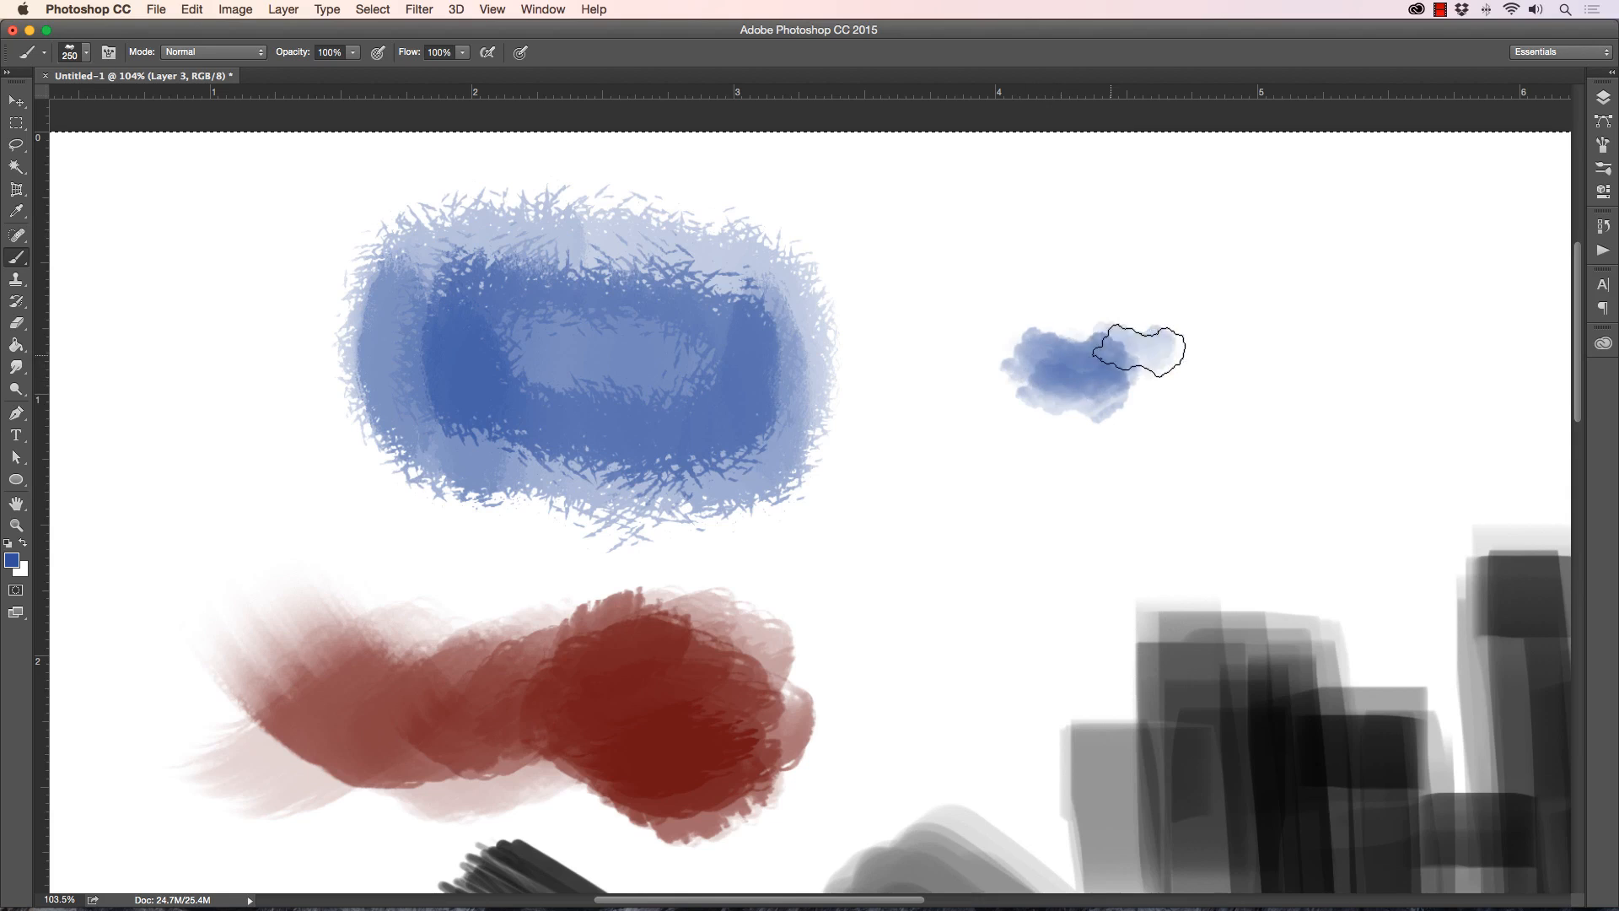
mouse_move(1113, 336)
mouse_down()
mouse_move(1146, 346)
mouse_move(1130, 321)
mouse_move(1088, 312)
mouse_up()
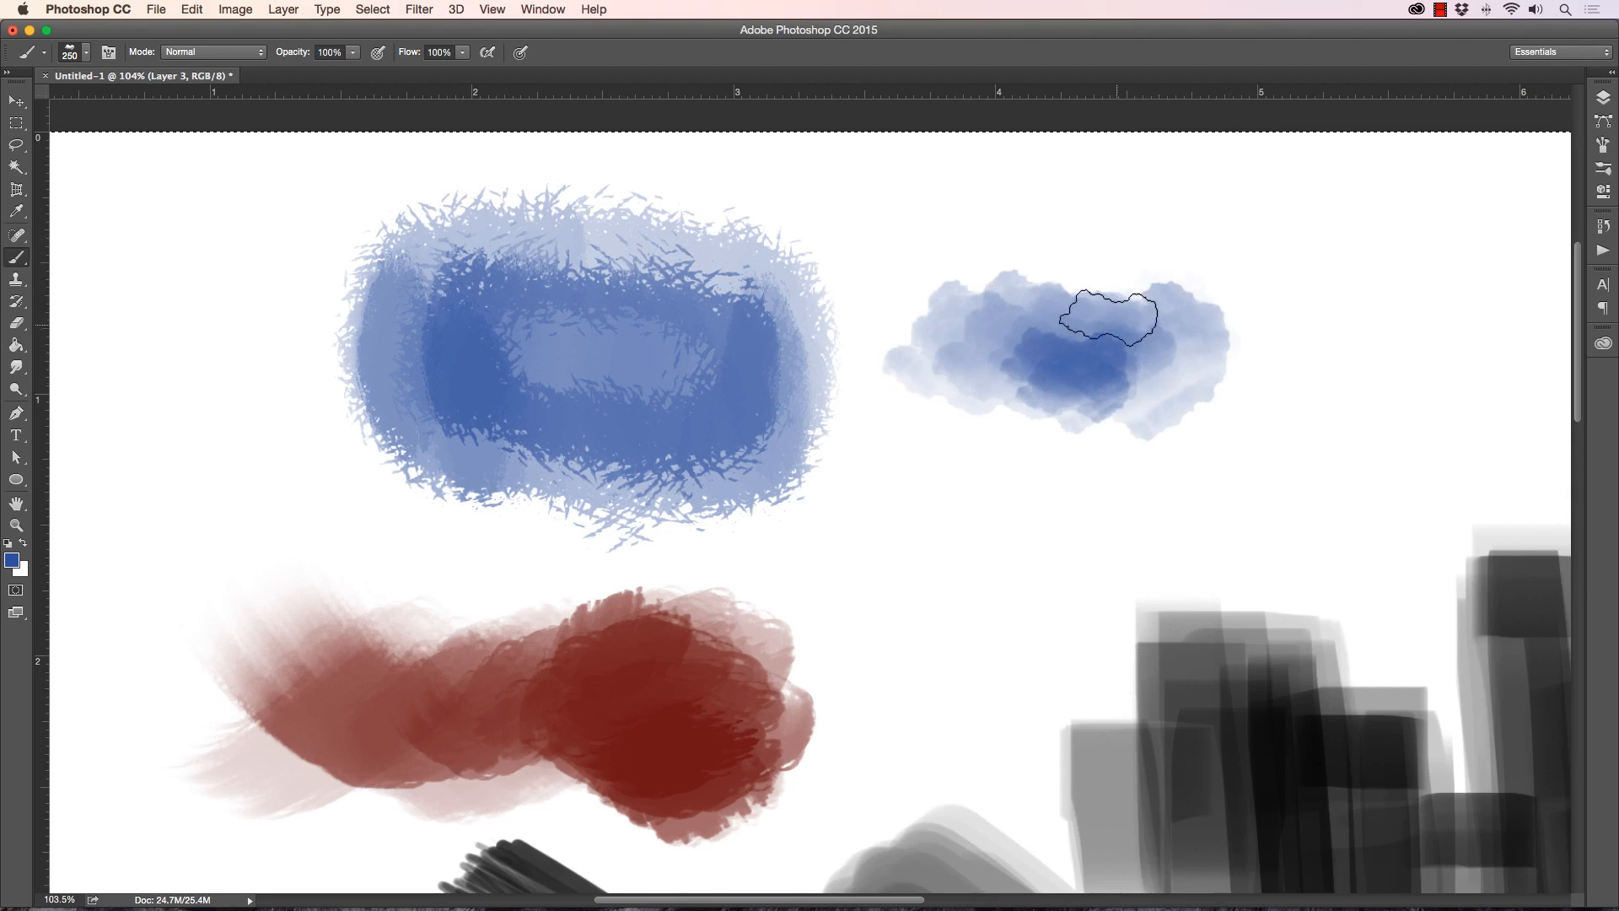
drag(1174, 296, 1264, 330)
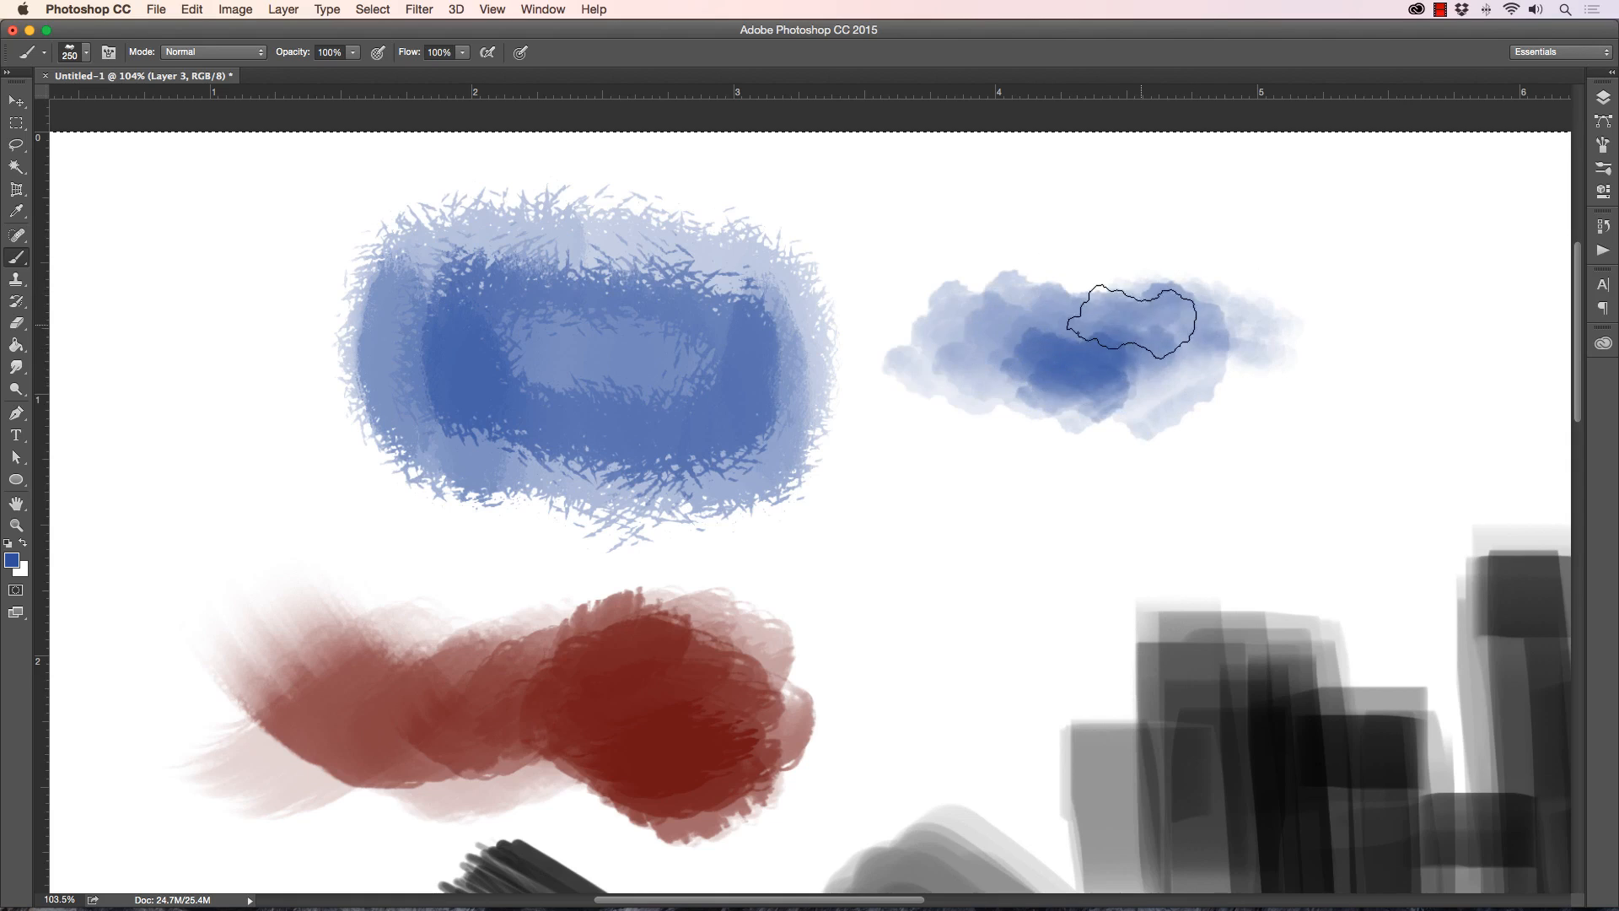
drag(1186, 384, 1179, 375)
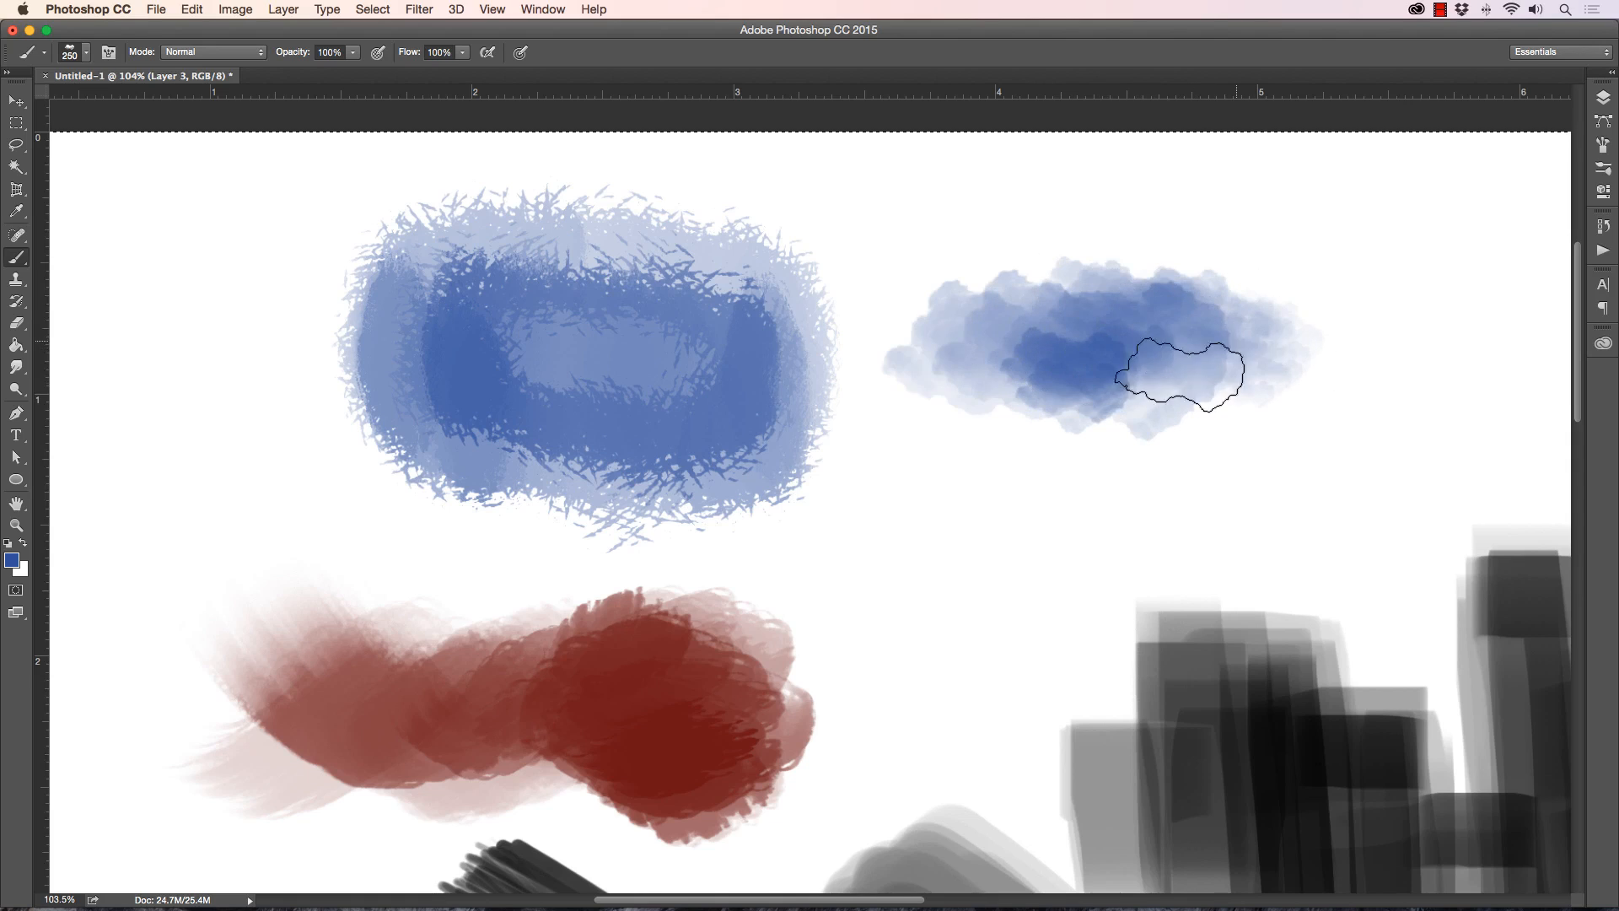
drag(1159, 295, 1193, 301)
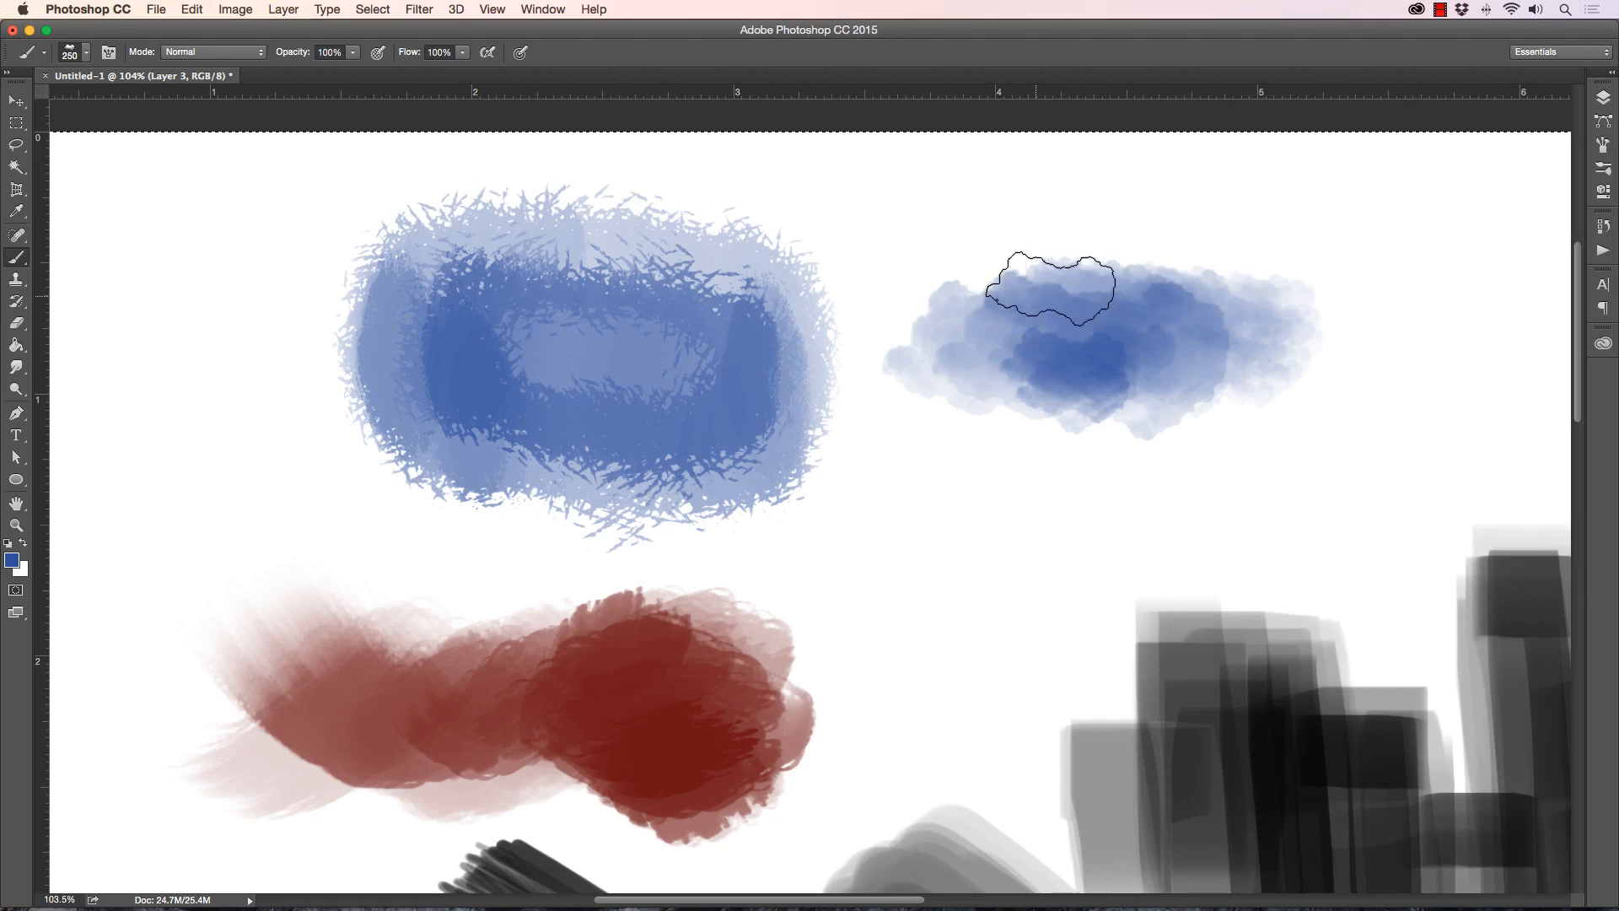
click(23, 542)
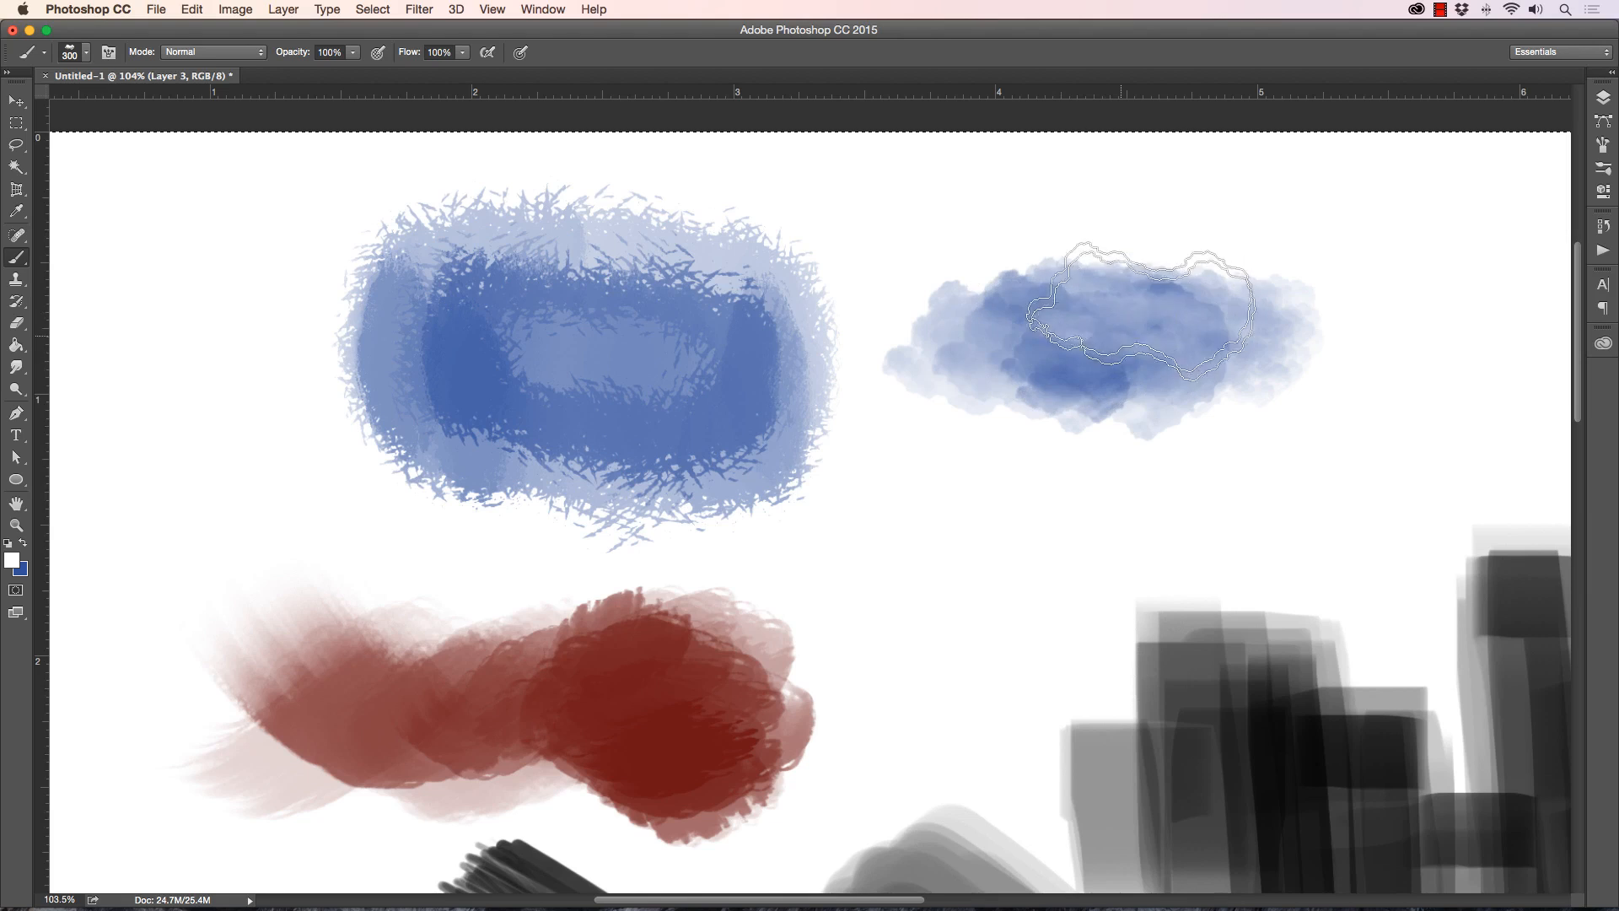
Step: Set the foreground to dark blue #223869 and shade the cloud's lower and middle areas with the brush at 200 px
key(x)
click(11, 559)
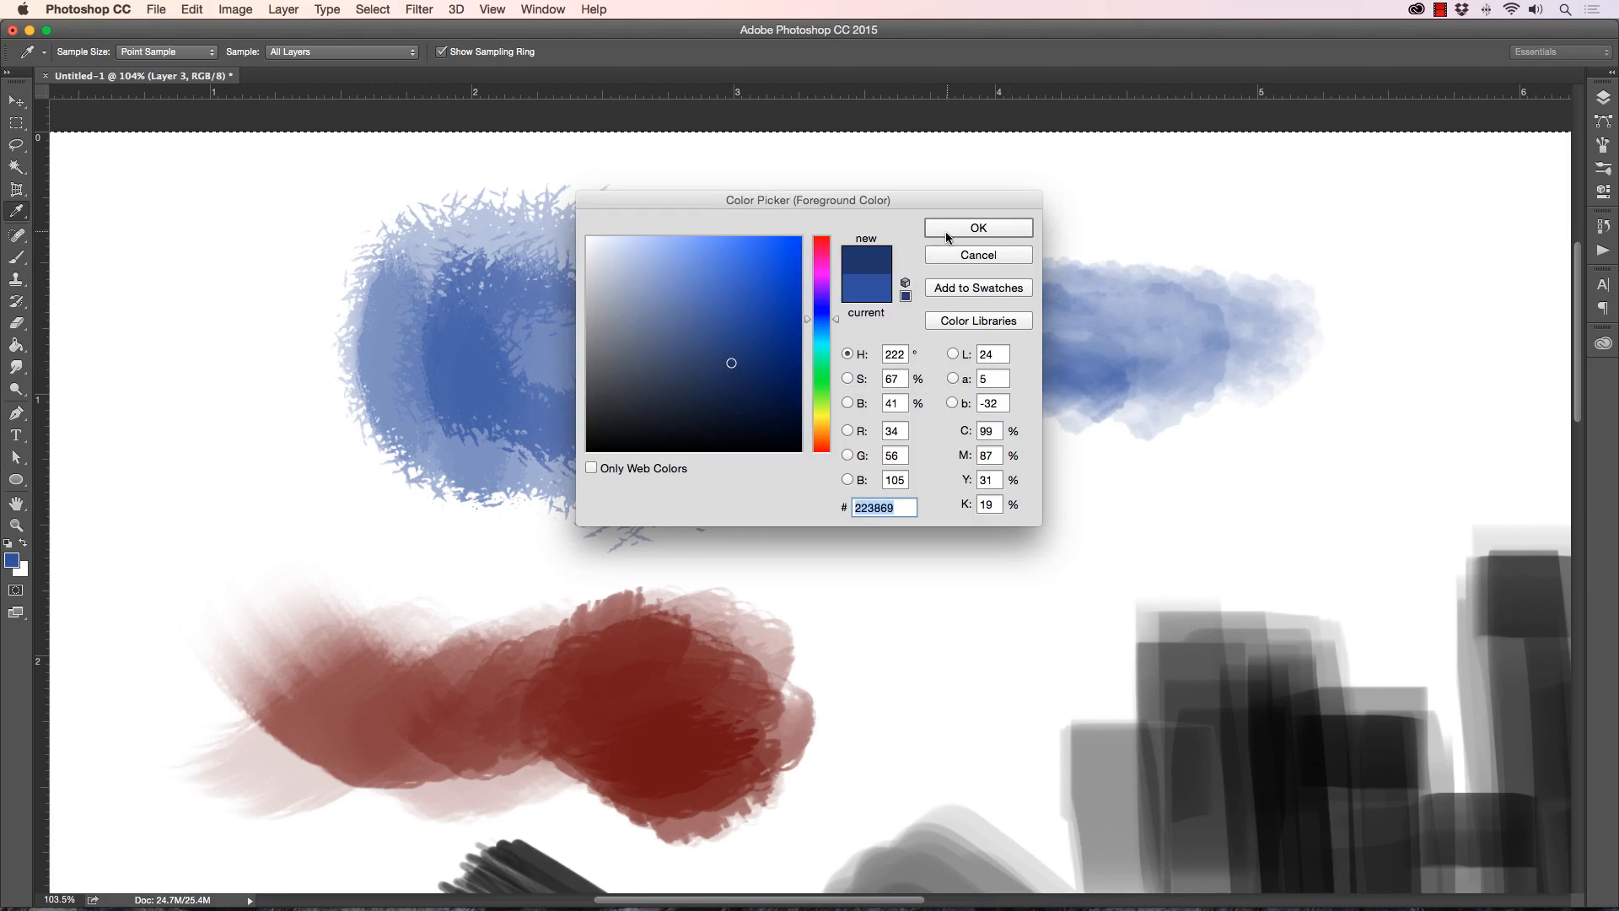
click(946, 233)
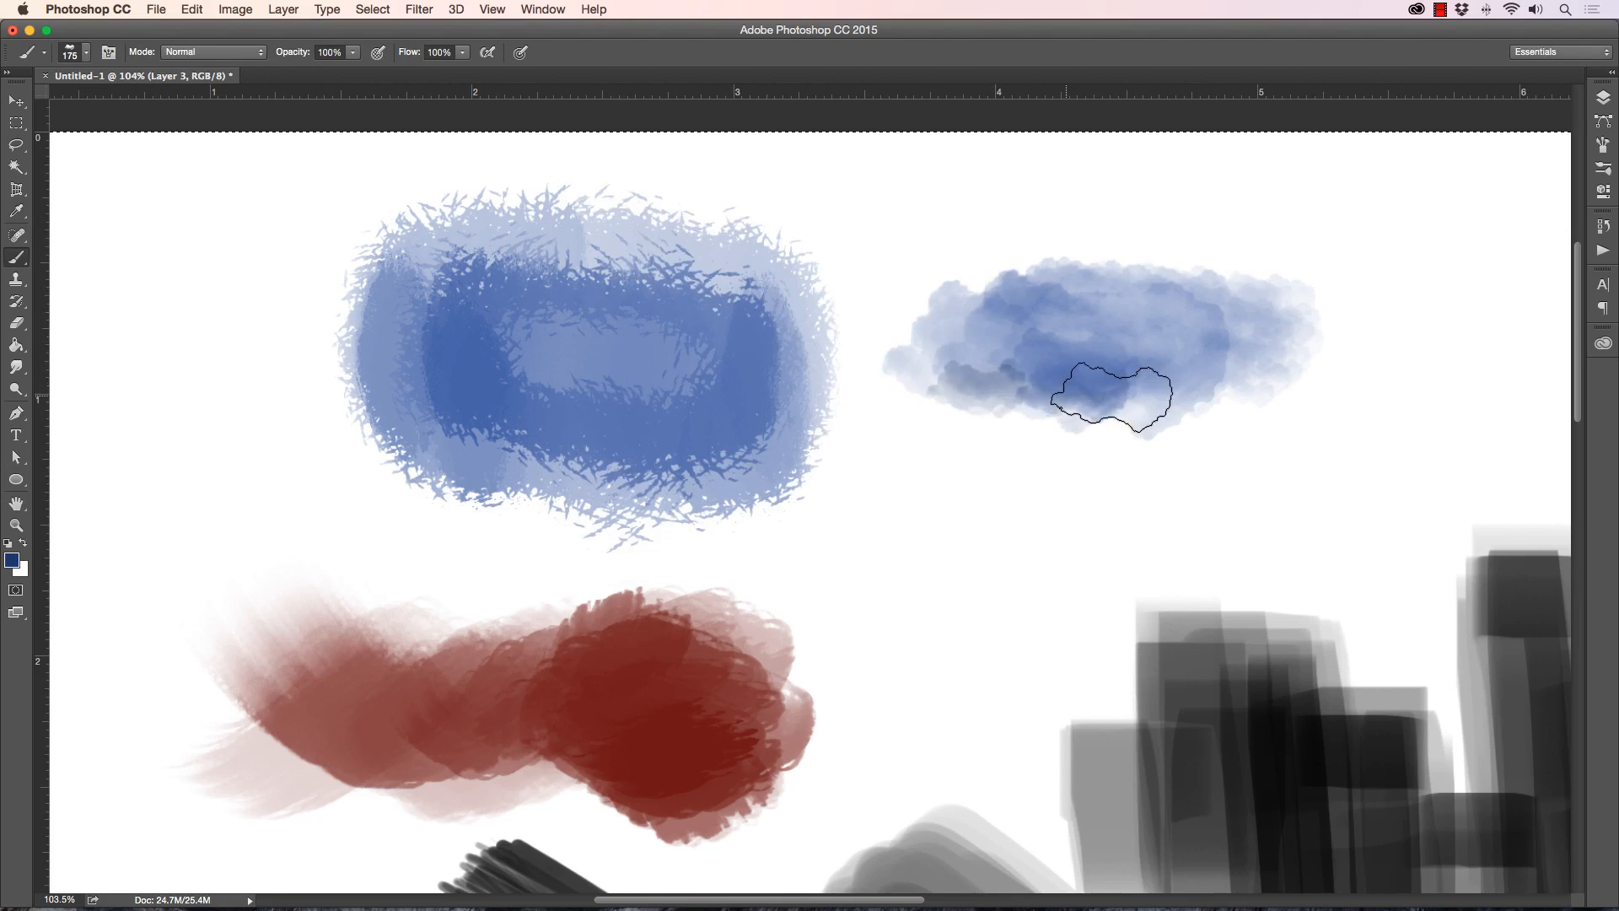
key(bracketright)
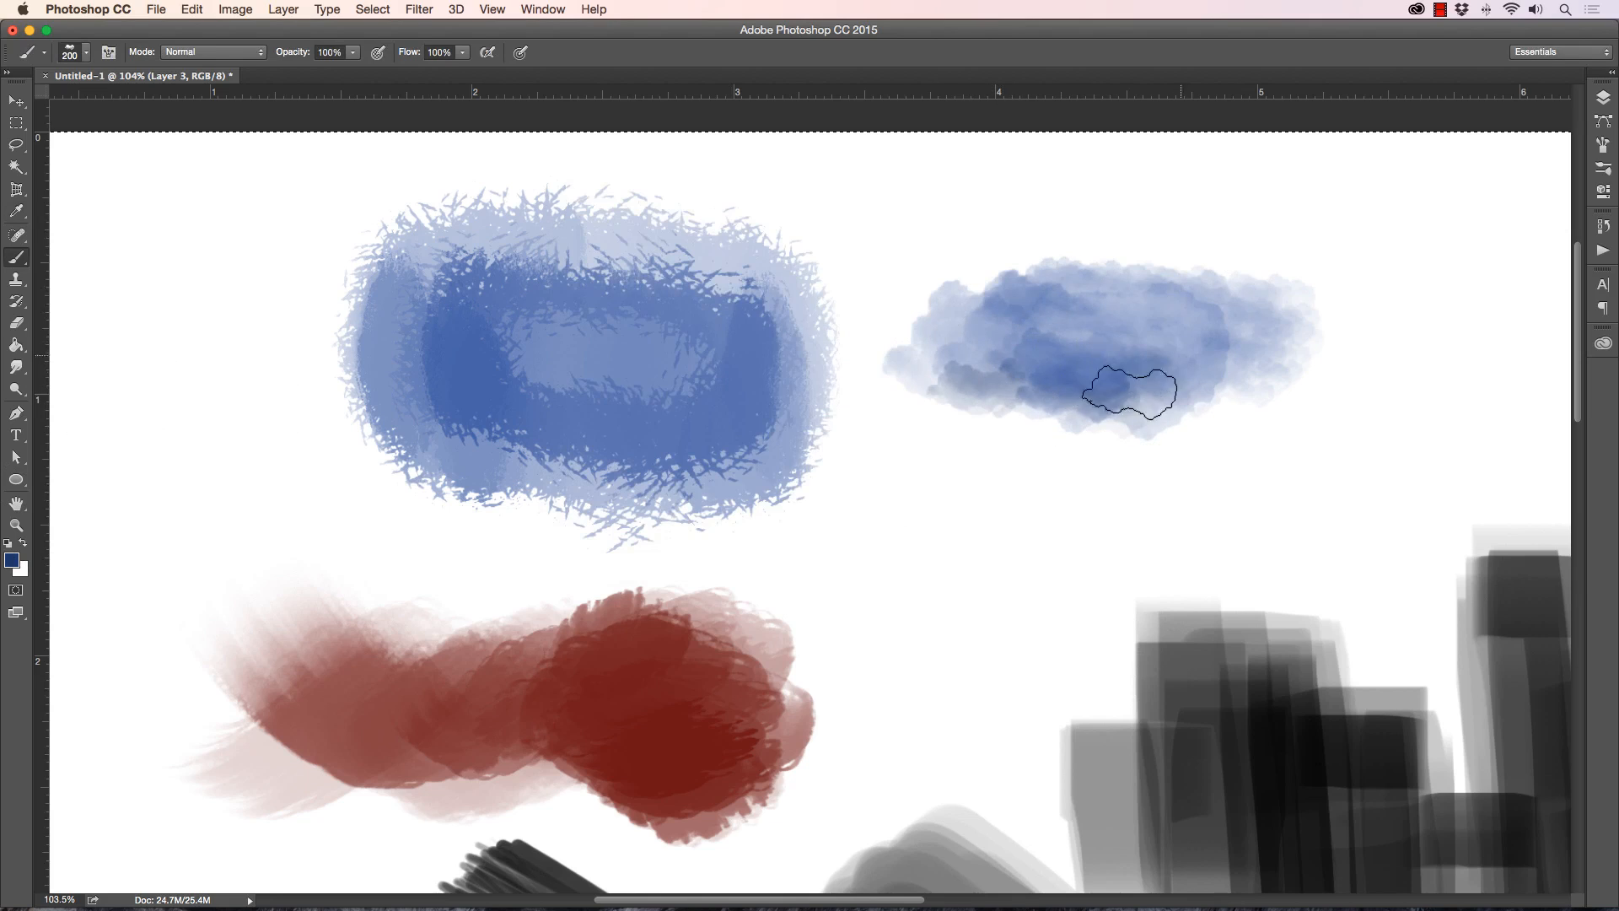
drag(1155, 371, 1084, 376)
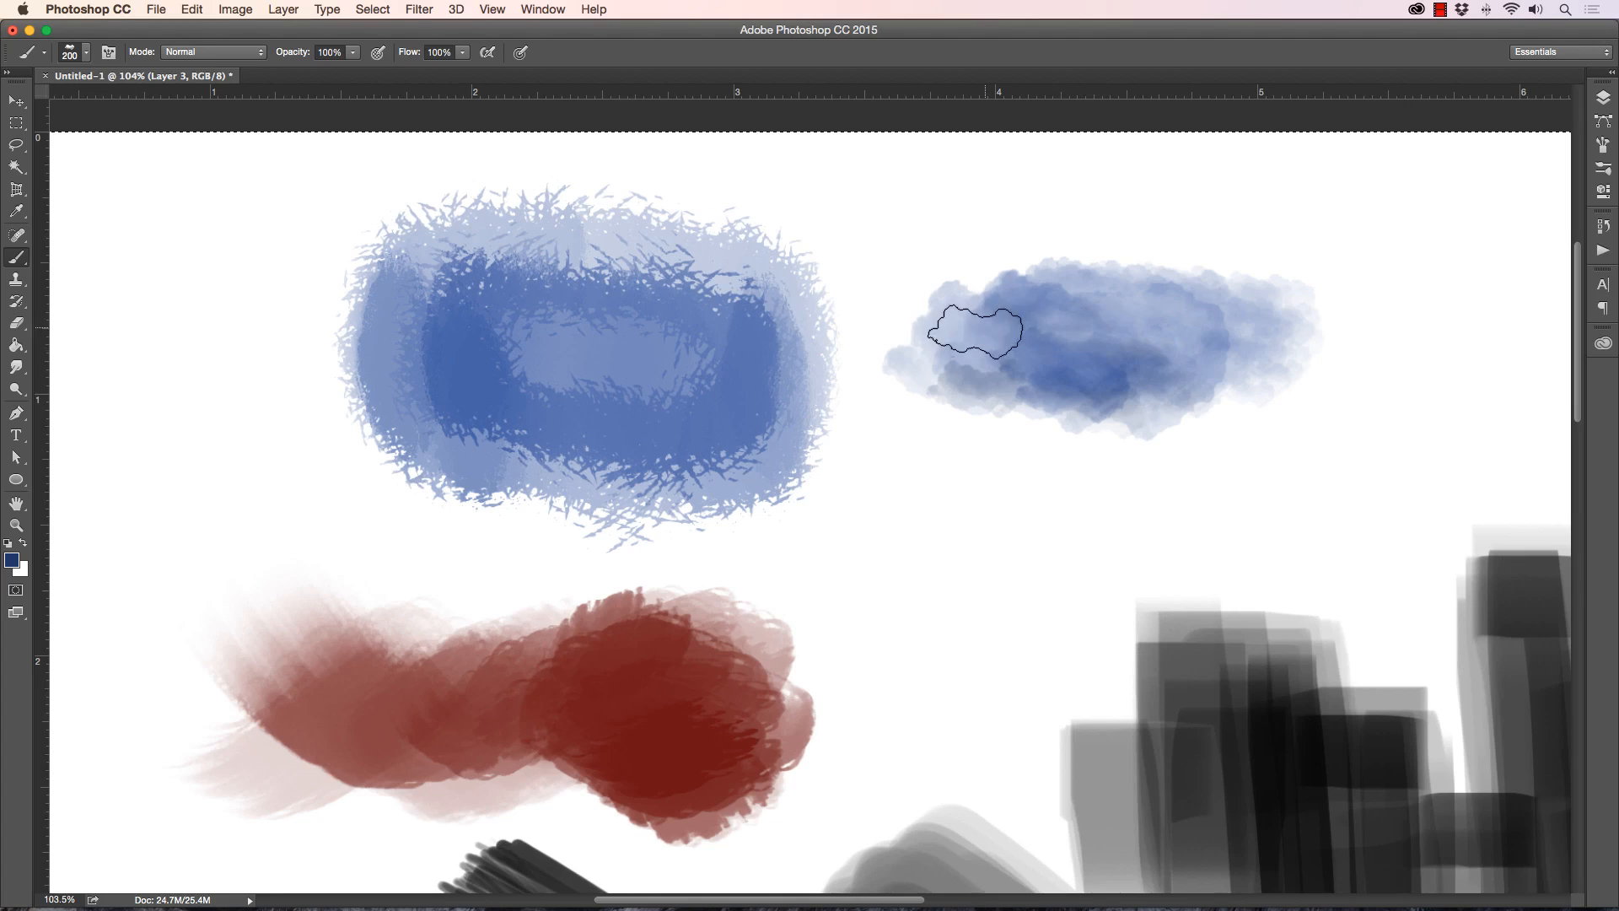
mouse_move(975, 332)
mouse_down()
mouse_move(1048, 328)
mouse_move(1138, 380)
mouse_move(1211, 380)
mouse_move(1118, 349)
mouse_move(1048, 282)
mouse_move(1085, 278)
mouse_move(994, 311)
mouse_move(1044, 271)
mouse_up()
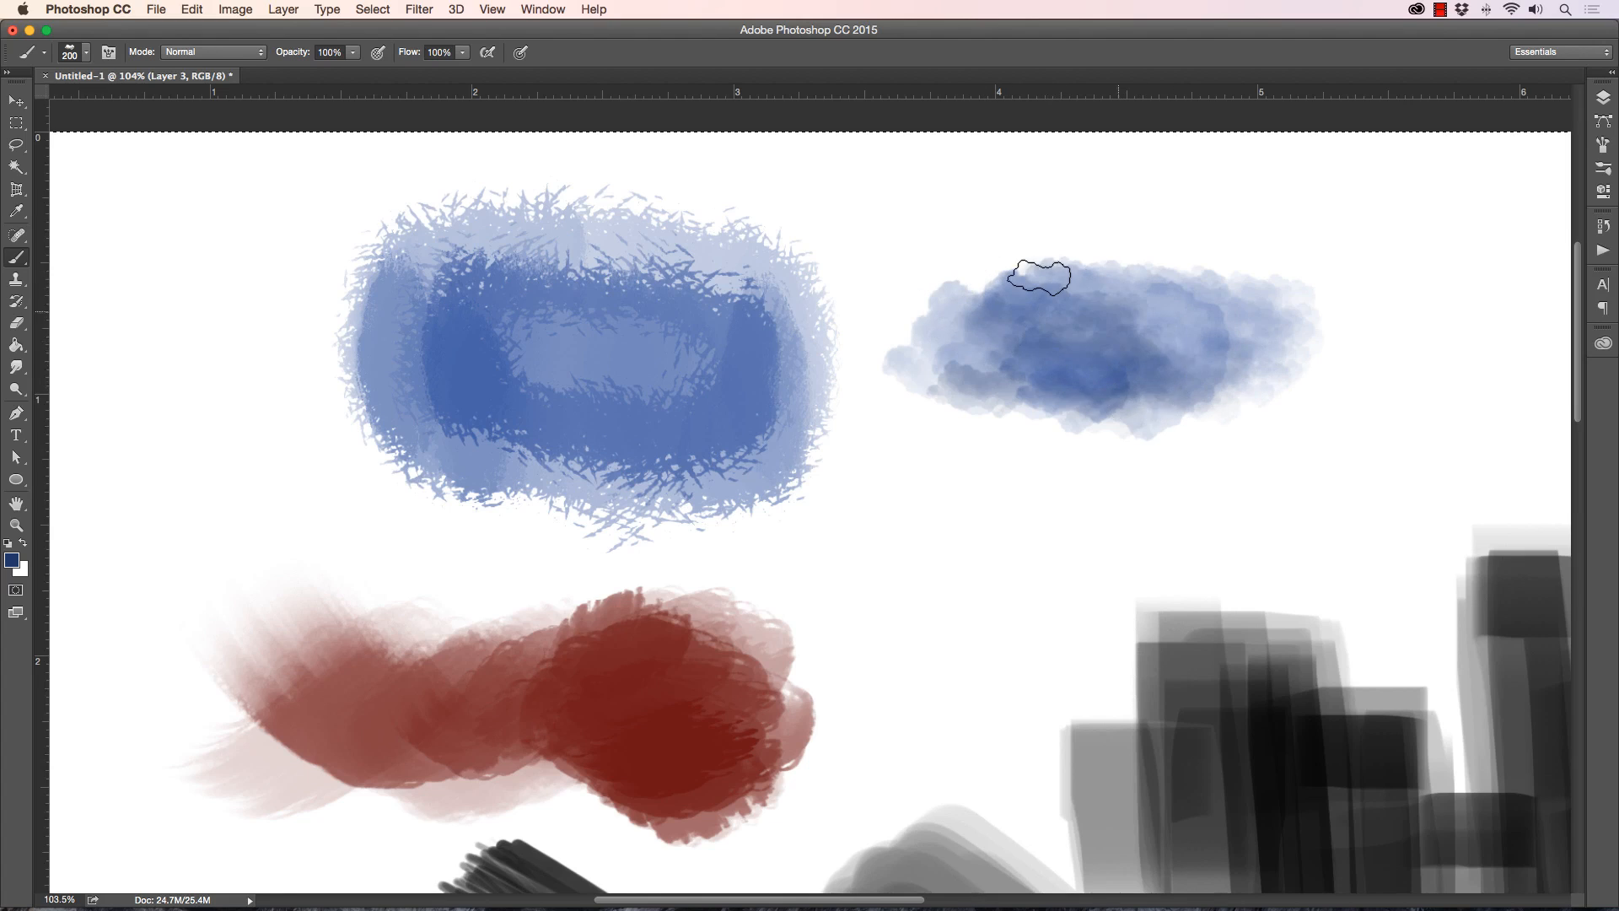
Step: Choose the 017 Texture Explosion brush preset, with the empty area beside the blue cloud in view
click(16, 524)
drag(404, 509, 346, 520)
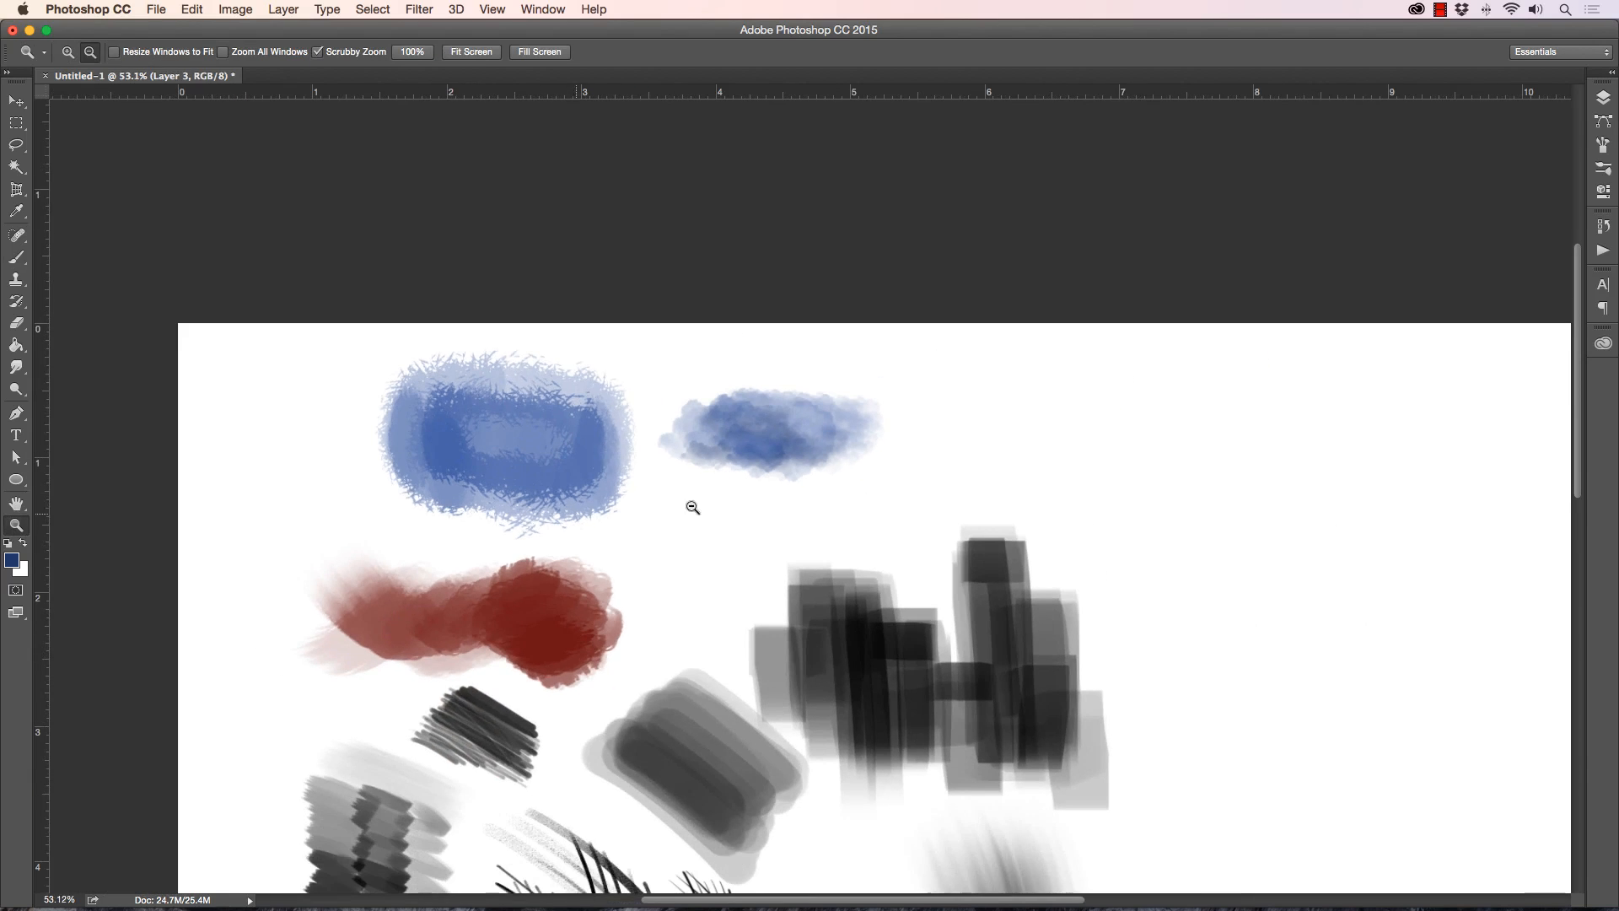
drag(1042, 500, 1024, 459)
click(19, 262)
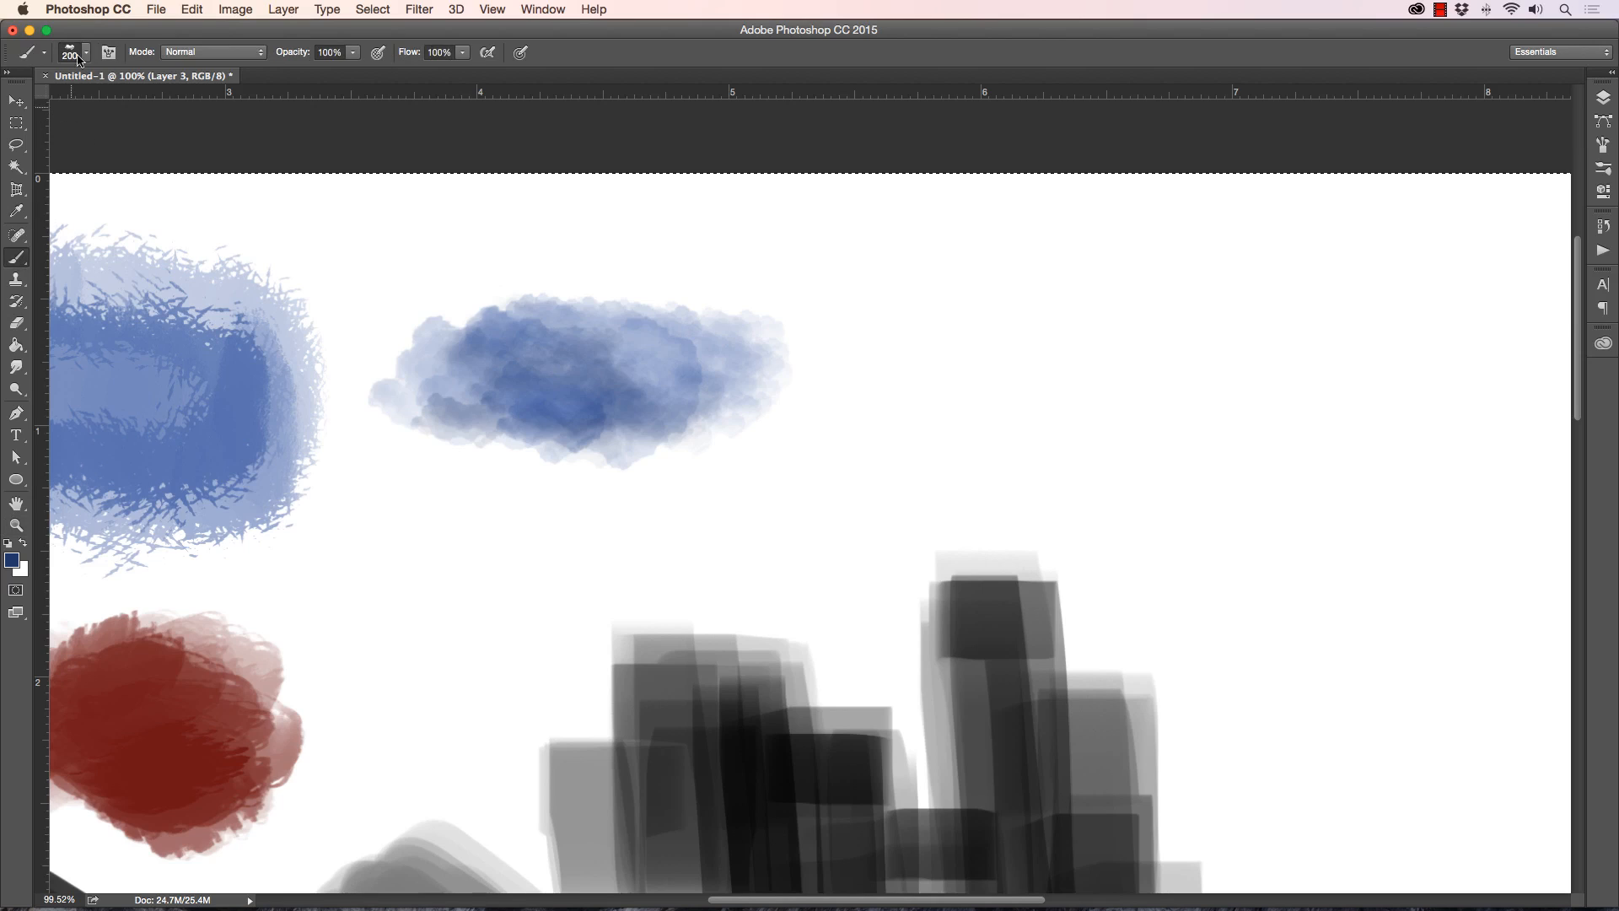
click(77, 53)
click(107, 677)
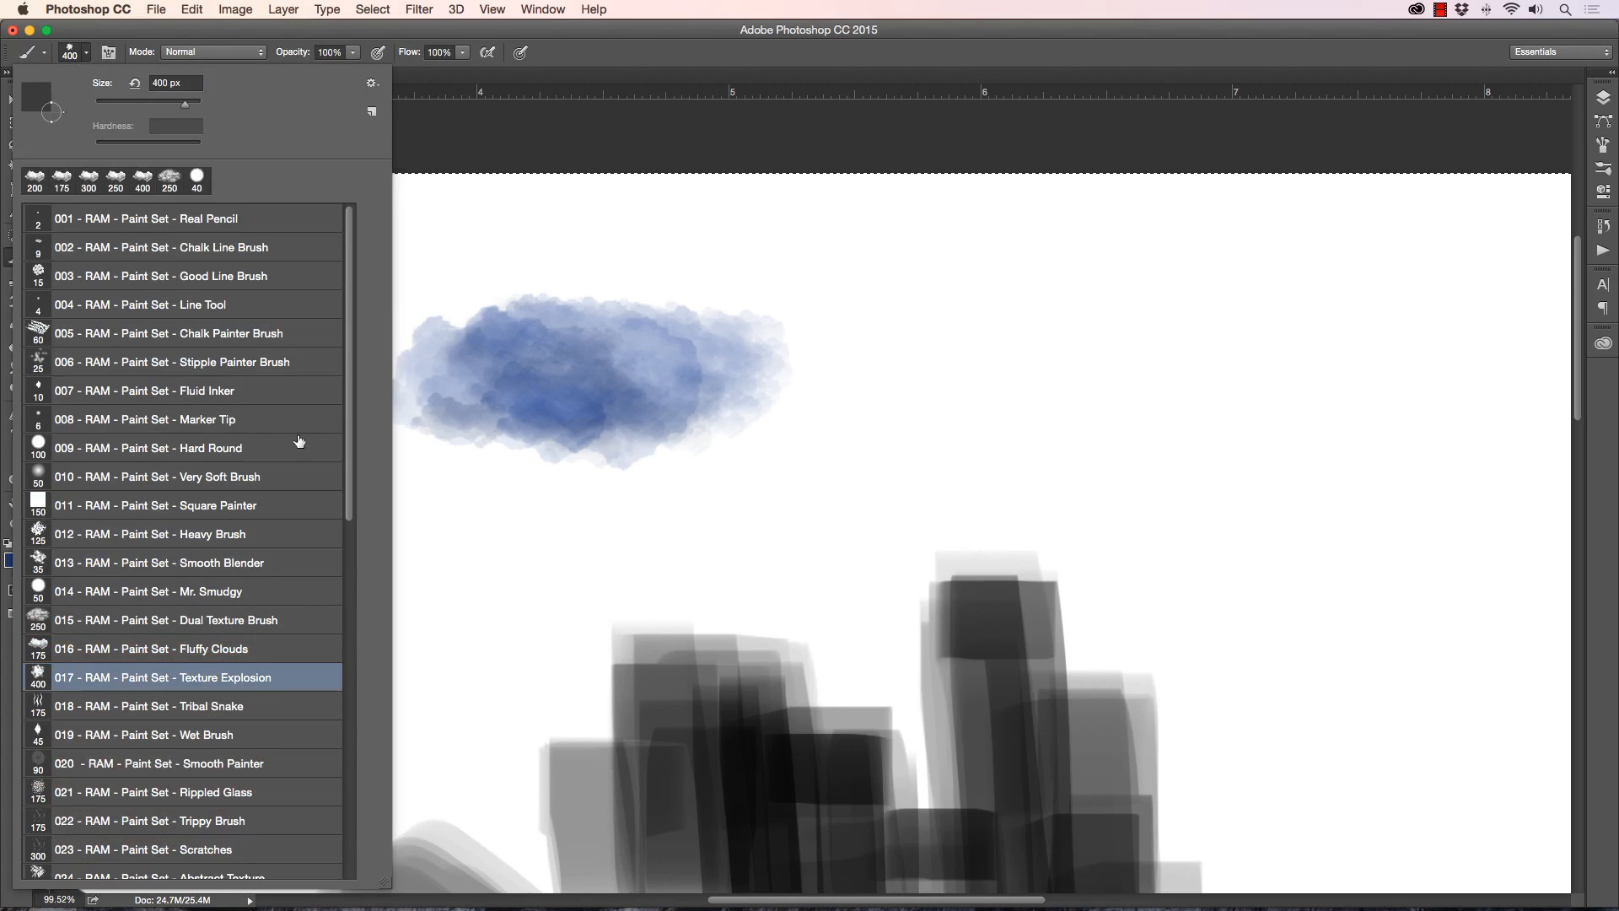
click(523, 128)
Step: Set the foreground to dark green #1e5040 and paint a textured green patch to the right of the blue cloud
click(14, 560)
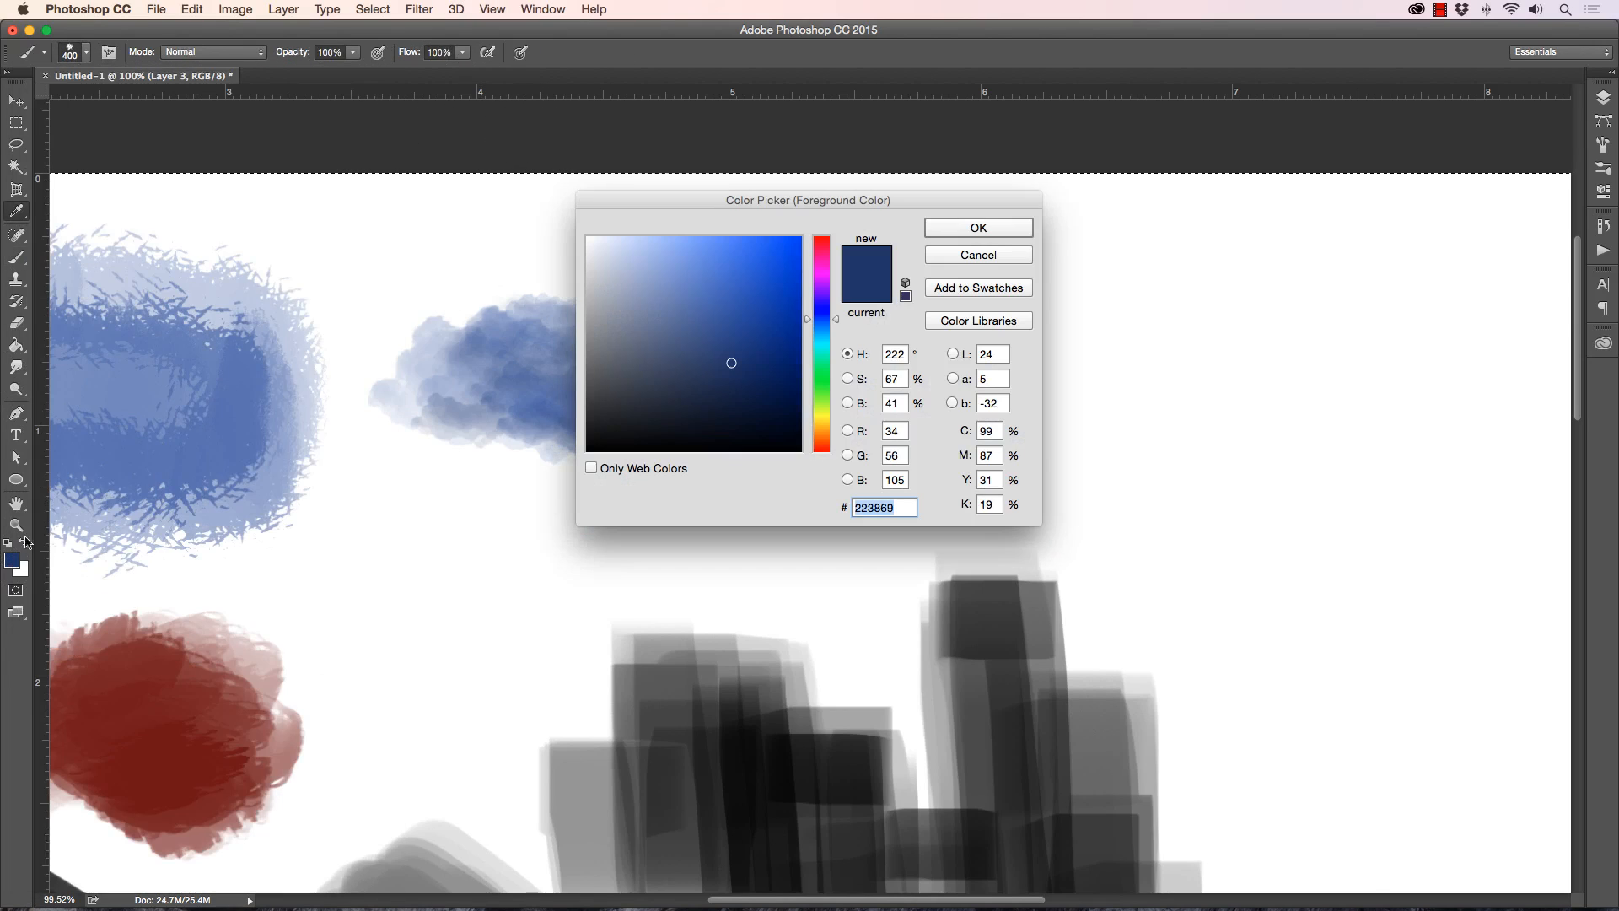
click(751, 389)
click(817, 354)
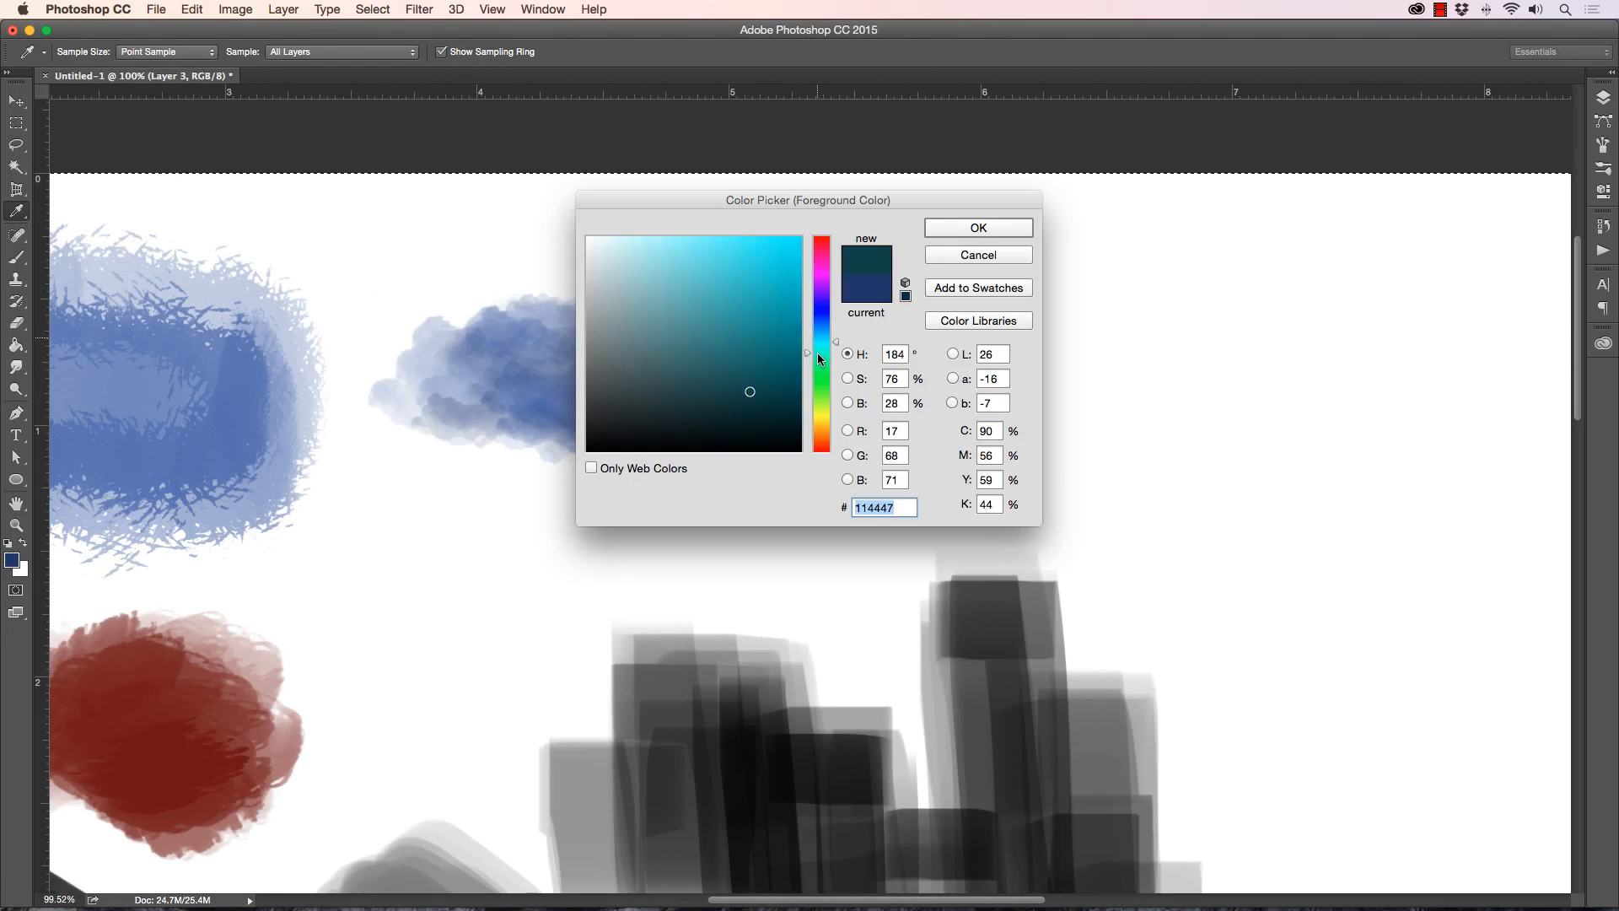
click(721, 365)
click(720, 383)
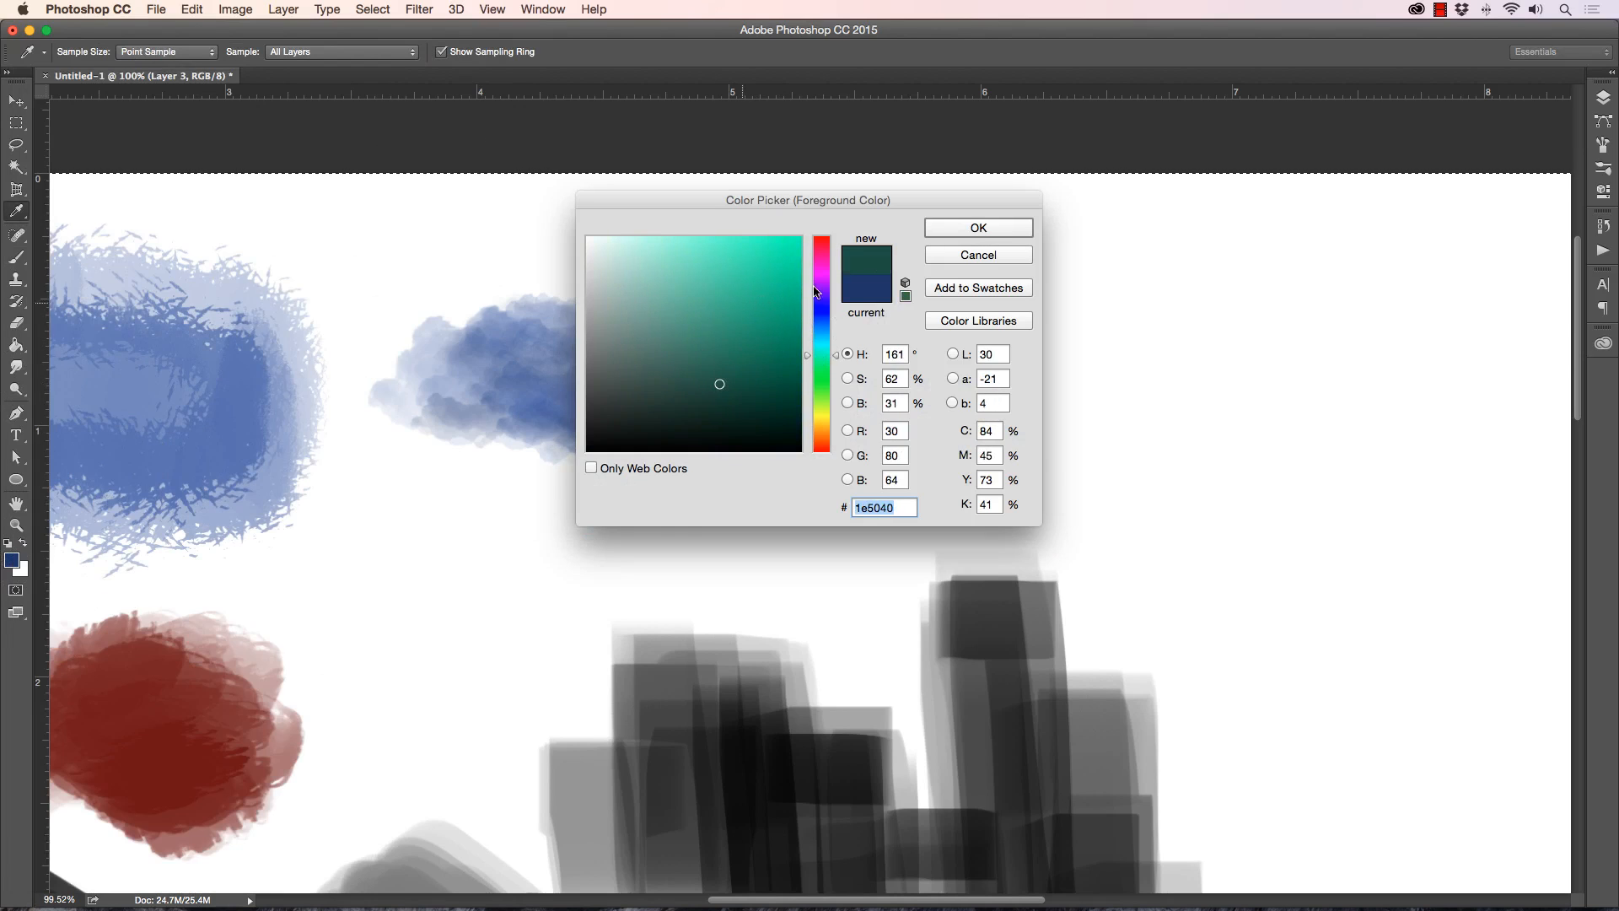
key(Return)
key(b)
mouse_move(1008, 322)
mouse_down()
mouse_move(969, 330)
mouse_move(940, 310)
mouse_move(1016, 376)
mouse_move(916, 361)
mouse_move(986, 359)
mouse_move(1026, 391)
mouse_move(995, 344)
mouse_move(1084, 316)
mouse_move(1073, 353)
mouse_move(1020, 339)
mouse_move(1067, 333)
mouse_move(1050, 303)
mouse_move(1086, 370)
mouse_move(1035, 295)
mouse_move(991, 369)
mouse_move(913, 324)
mouse_move(877, 327)
mouse_move(999, 432)
mouse_move(948, 439)
mouse_move(990, 464)
mouse_move(1102, 454)
mouse_move(1116, 420)
mouse_move(1067, 450)
mouse_move(1073, 399)
mouse_move(1126, 364)
mouse_move(1116, 316)
mouse_move(1036, 304)
mouse_move(1097, 297)
mouse_move(894, 219)
mouse_up()
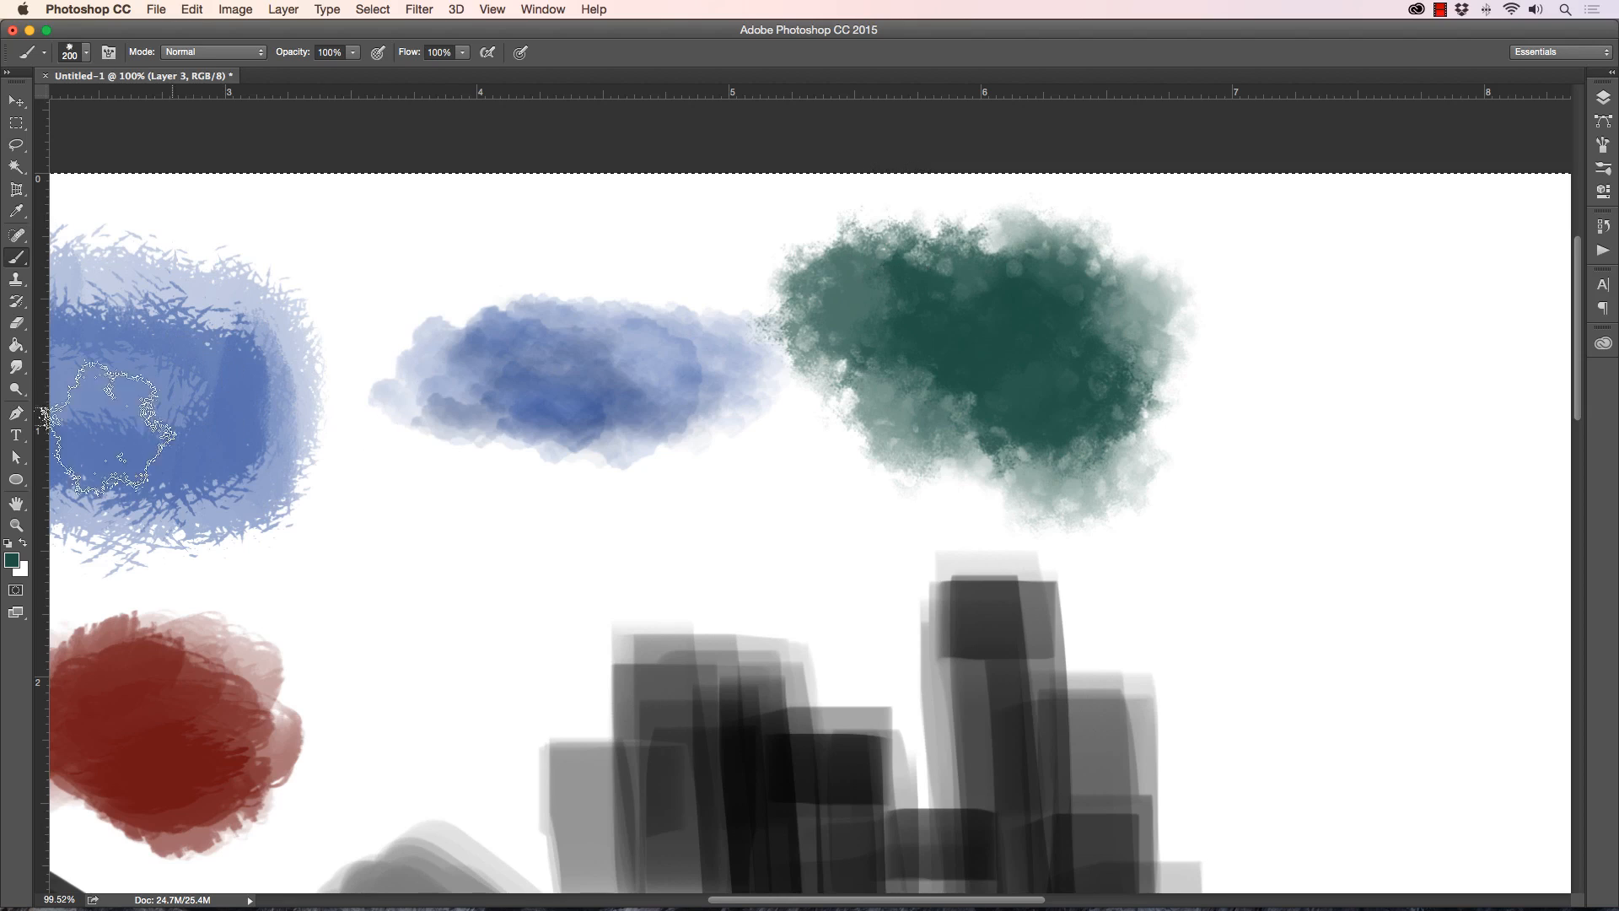
Step: Set the foreground to very dark green #0f2c23 and shade the green patch's center and lower edge, reducing the brush to 175 px
click(12, 560)
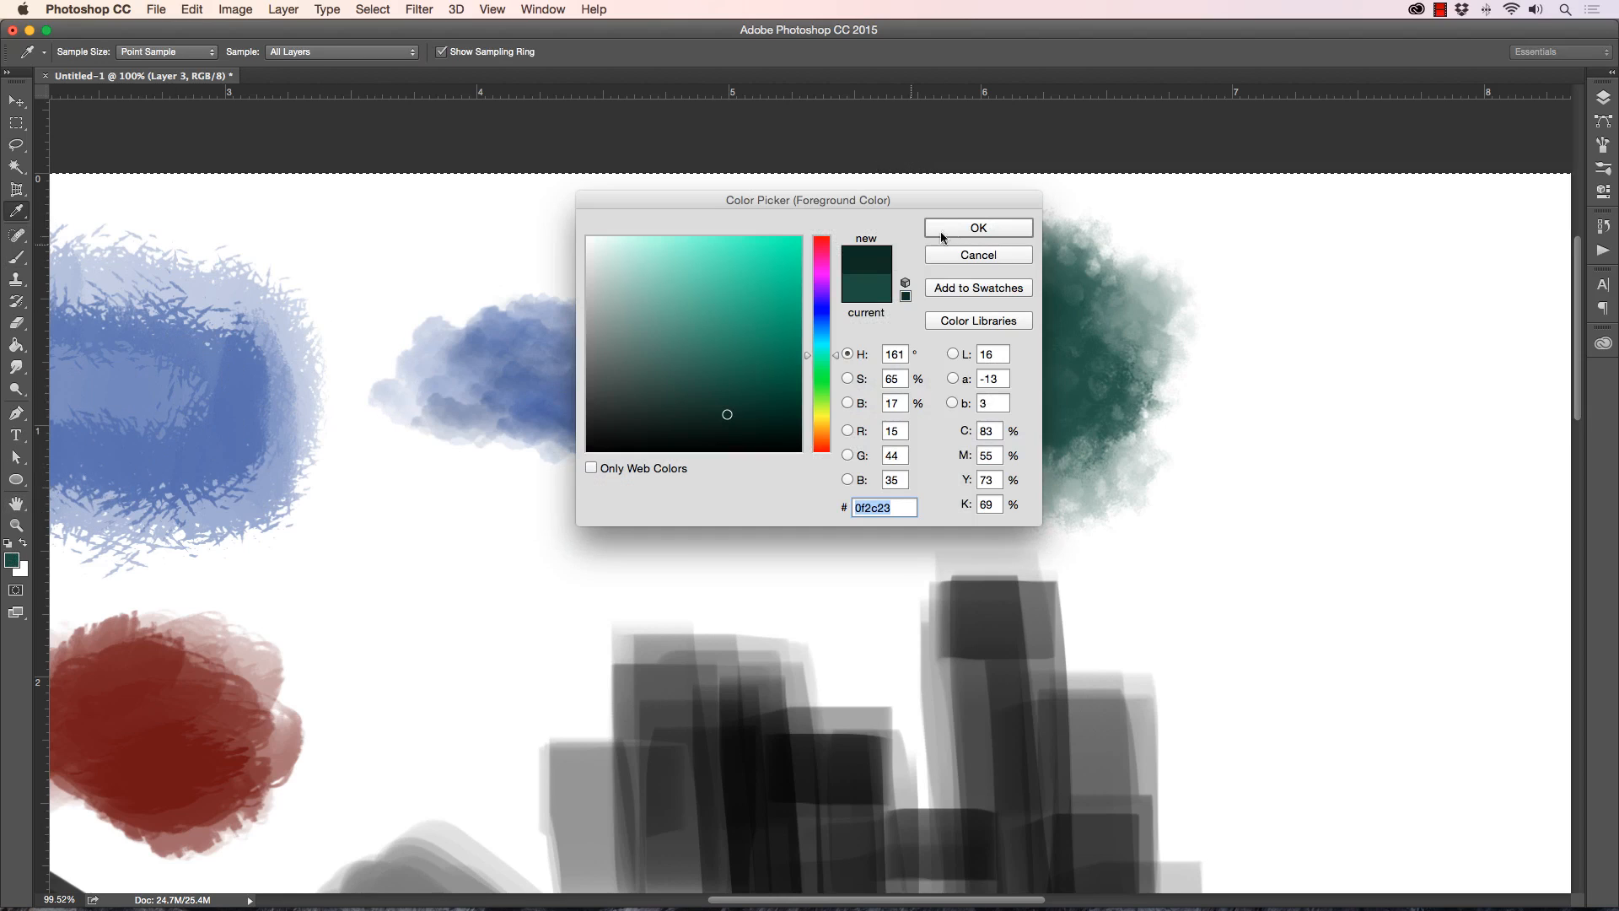
click(939, 231)
drag(947, 329, 968, 369)
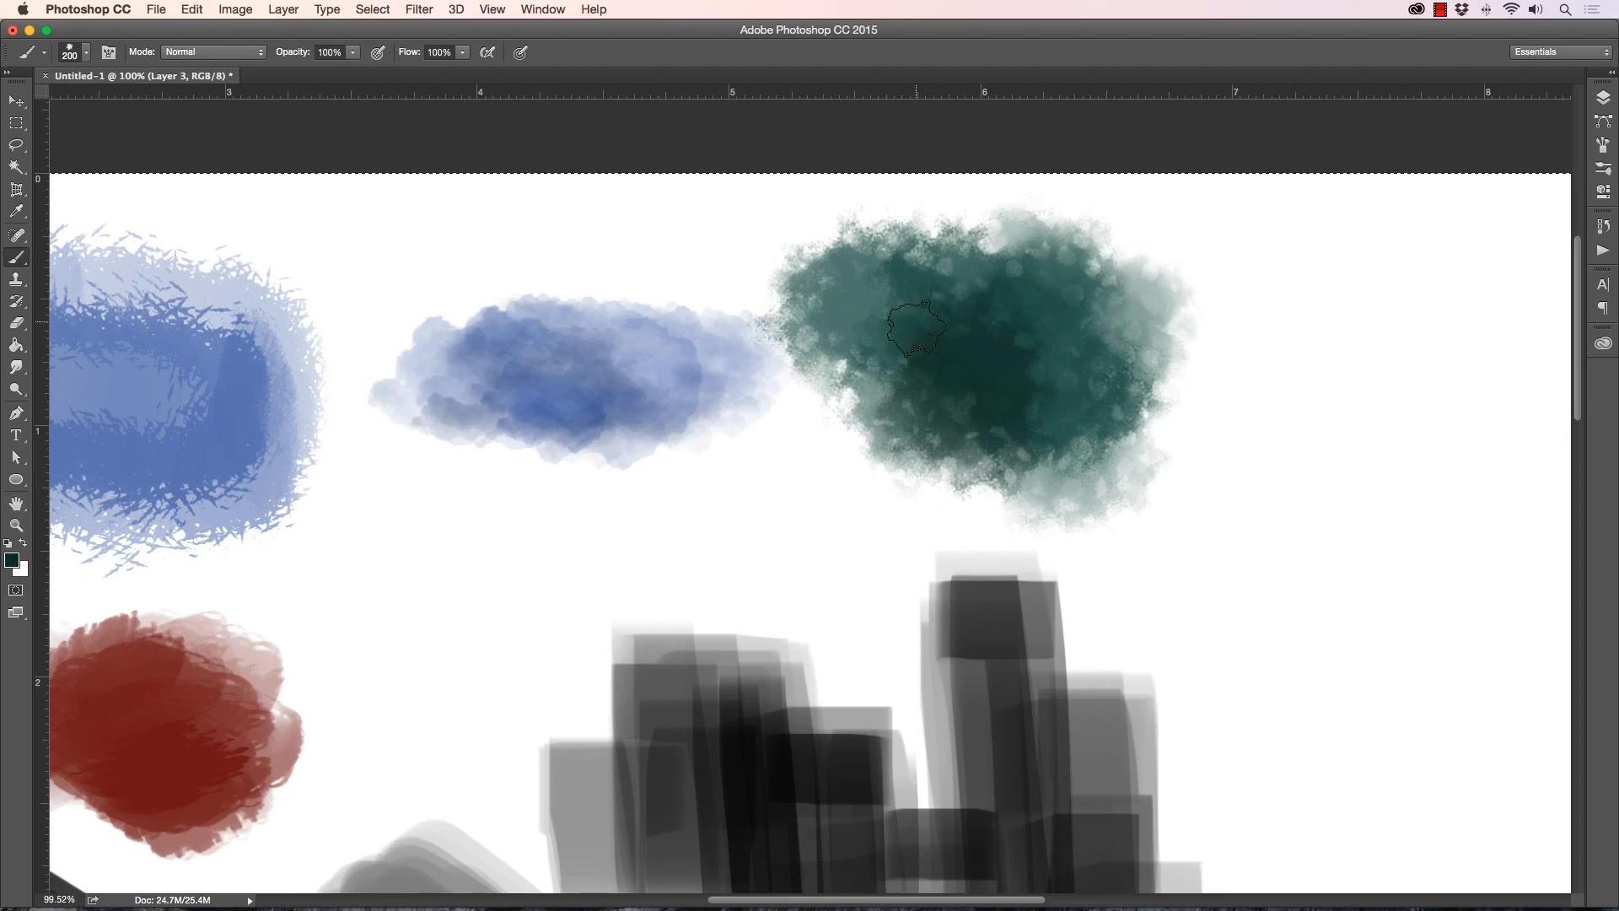
key(bracketleft)
mouse_move(1023, 421)
mouse_down()
mouse_move(1094, 434)
mouse_move(1053, 428)
mouse_move(1080, 345)
mouse_move(1125, 327)
mouse_move(1052, 435)
mouse_move(1080, 458)
mouse_move(1005, 454)
mouse_up()
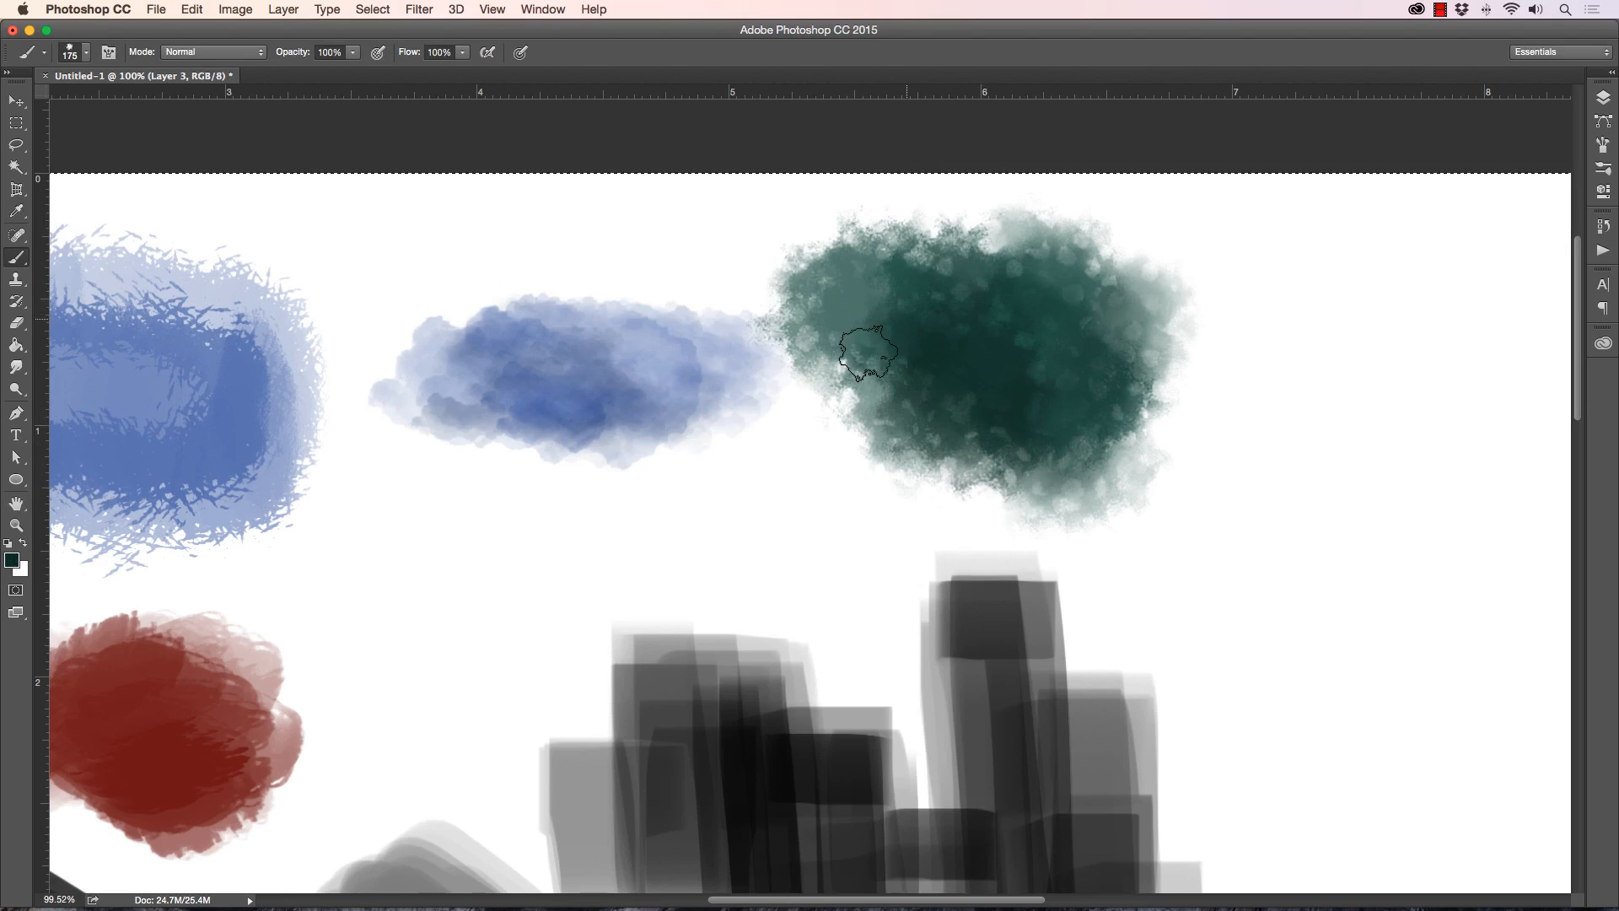
mouse_move(869, 352)
mouse_down()
mouse_move(904, 342)
mouse_move(874, 296)
mouse_move(892, 426)
mouse_move(913, 385)
mouse_move(896, 381)
mouse_move(933, 416)
mouse_up()
mouse_move(852, 291)
mouse_down()
mouse_move(928, 430)
mouse_move(873, 443)
mouse_move(801, 371)
mouse_up()
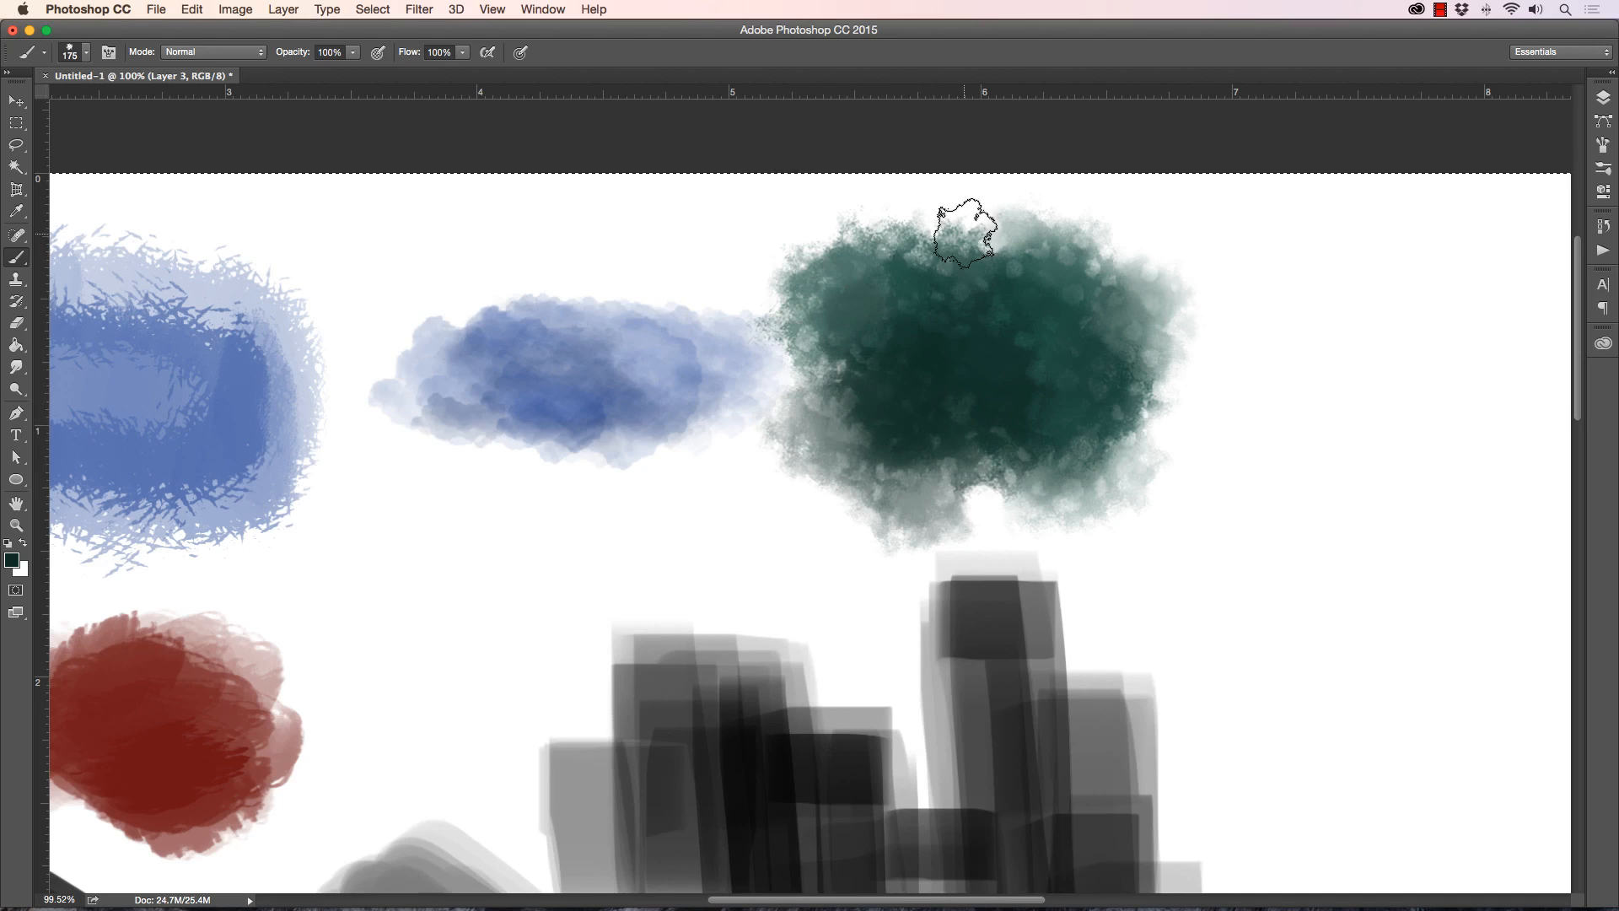
Step: Choose the 018 Tribal Snake brush preset and paint an S-shaped stroke beside the green patch, retracing it at 150 px
click(85, 52)
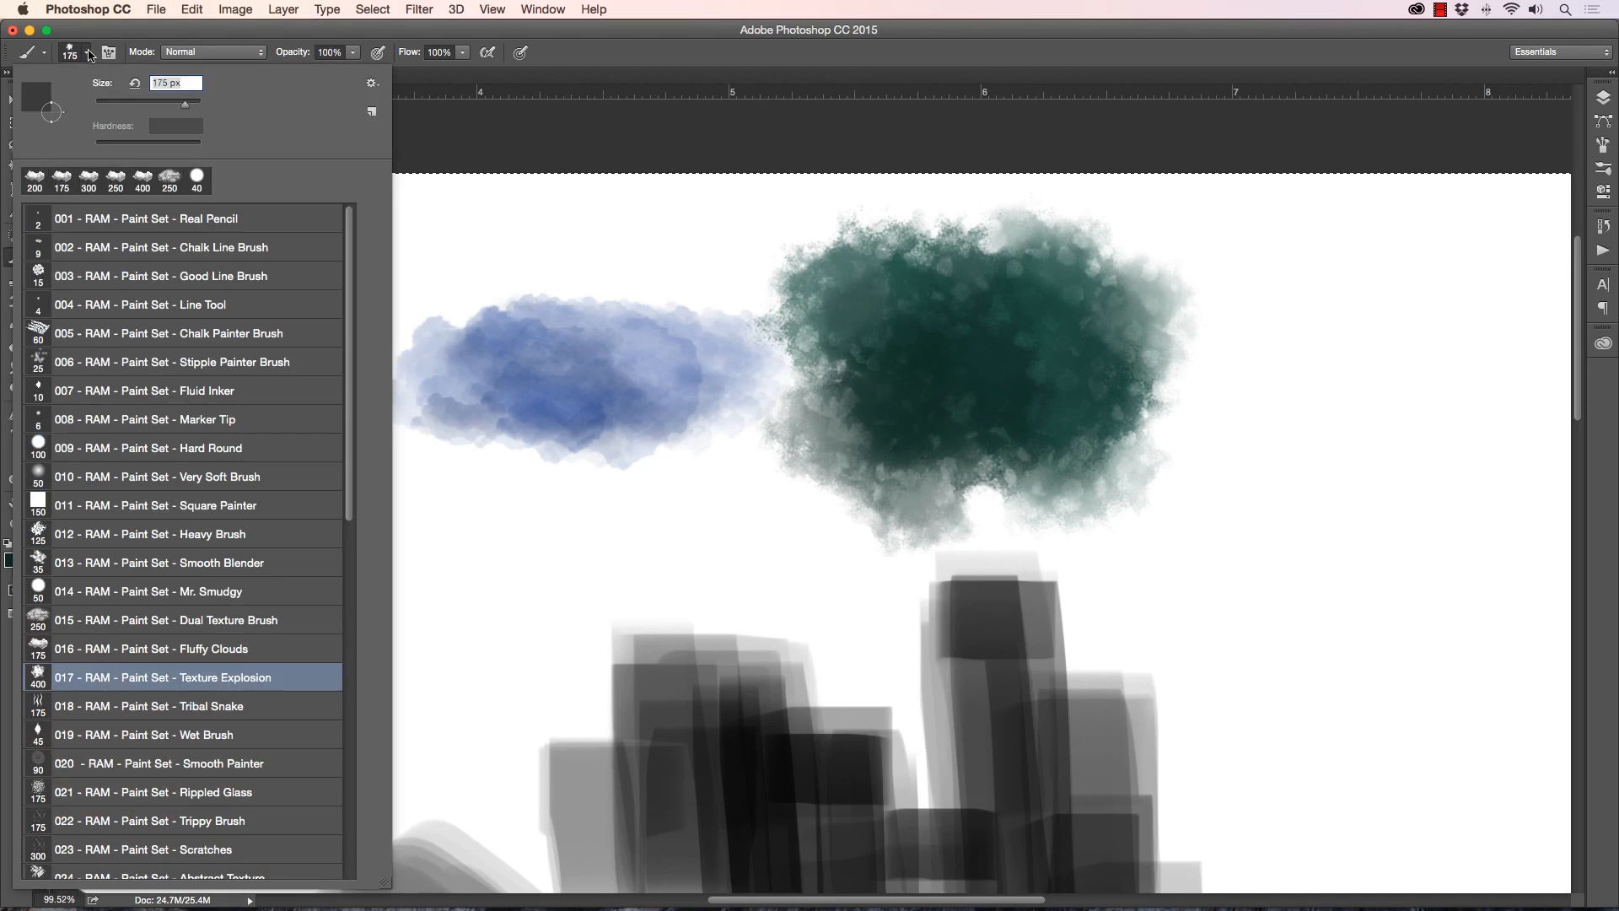
click(91, 715)
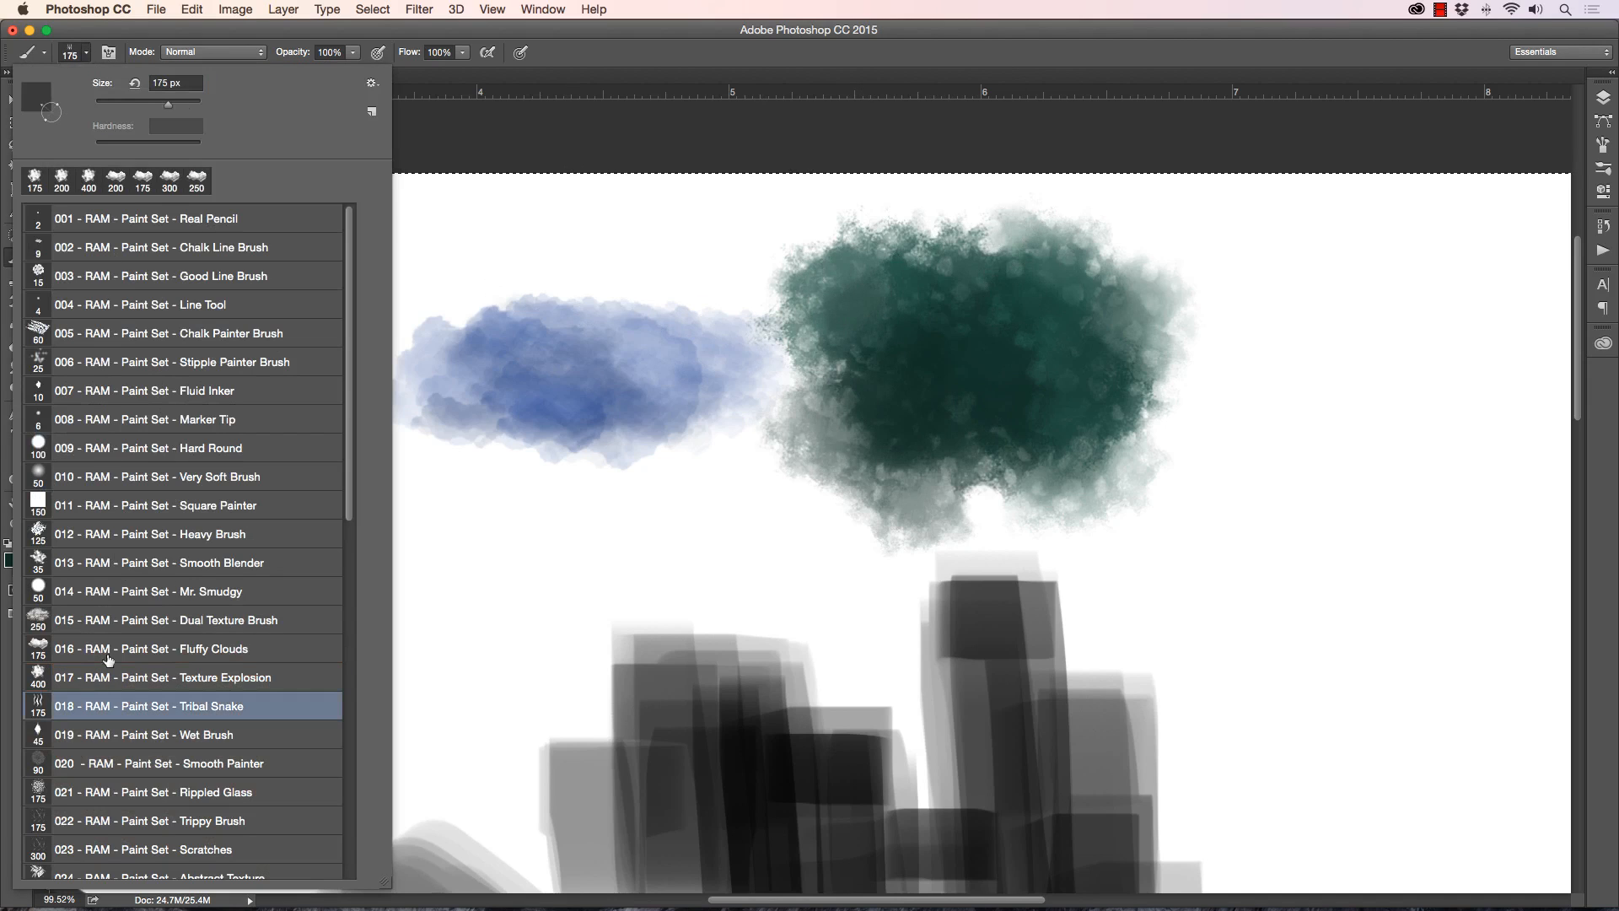
click(472, 126)
mouse_move(1324, 236)
mouse_down()
mouse_move(1248, 531)
mouse_move(1438, 552)
mouse_move(1474, 506)
mouse_up()
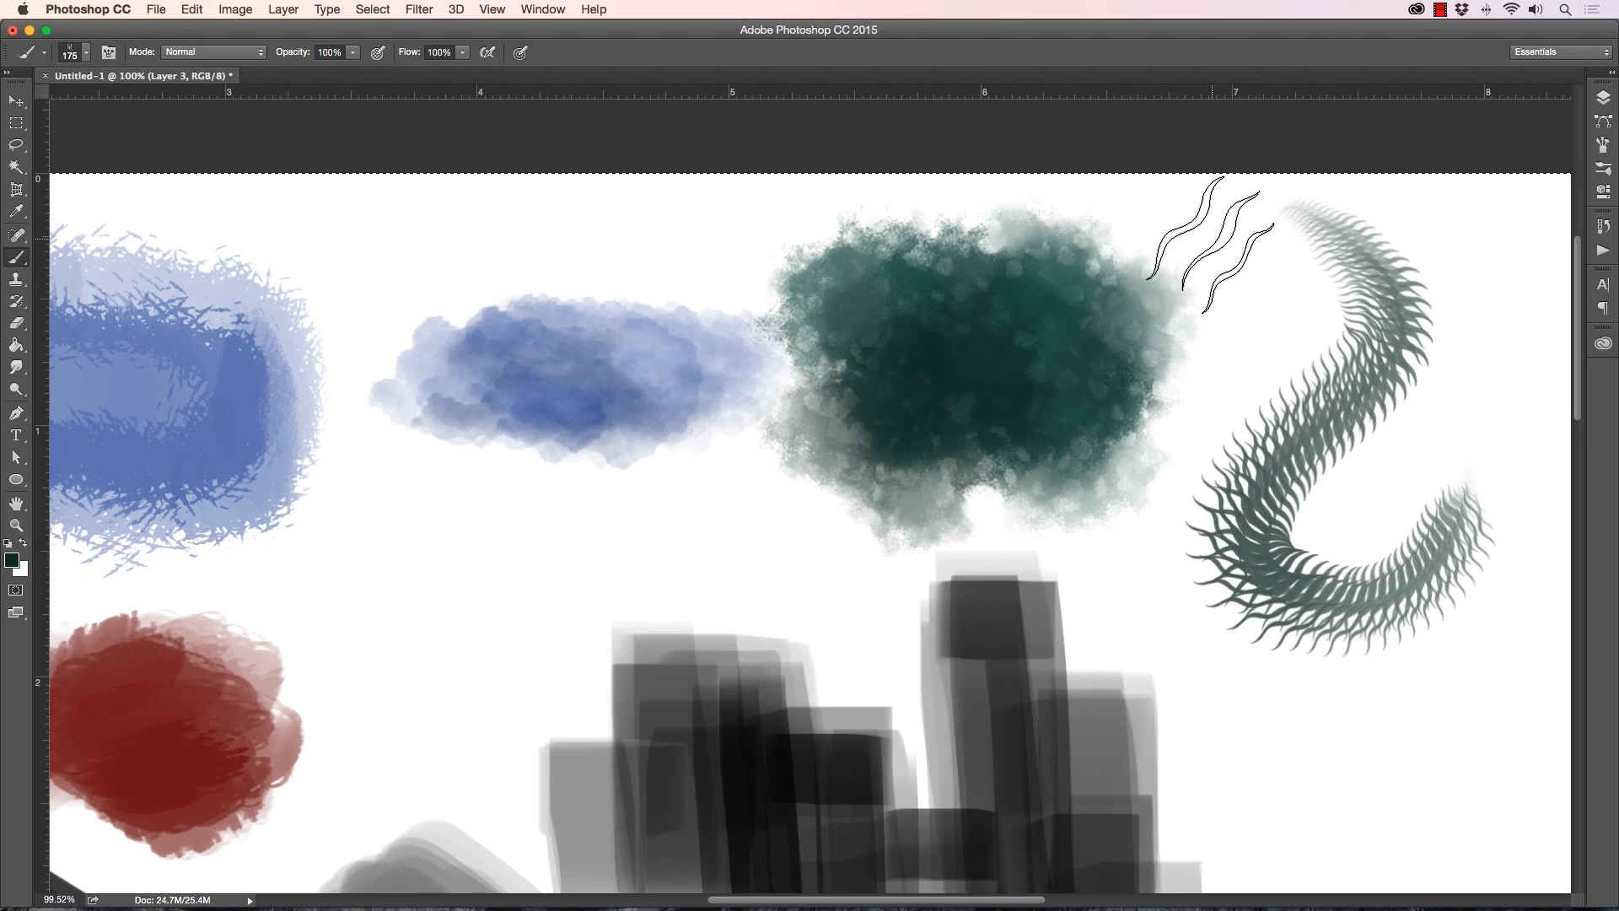
key(bracketleft)
mouse_move(1294, 217)
mouse_down()
mouse_move(1375, 264)
mouse_move(1358, 418)
mouse_move(1261, 506)
mouse_move(1295, 611)
mouse_up()
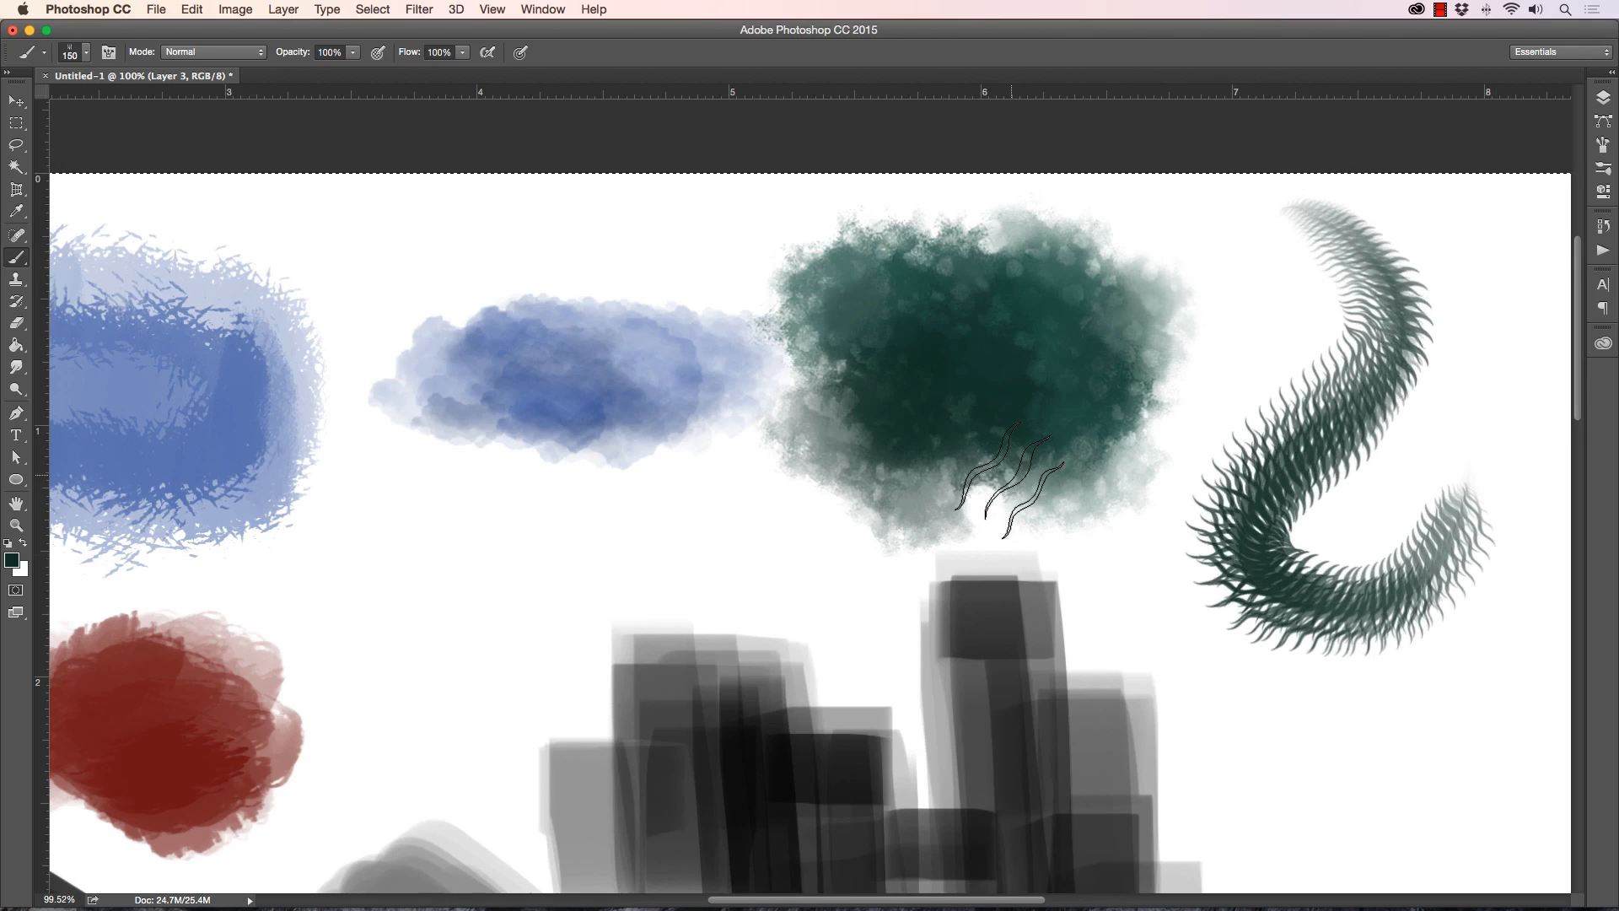
Step: Choose the 019 Wet Brush preset, with the empty canvas beyond the snake stroke in view
key(z)
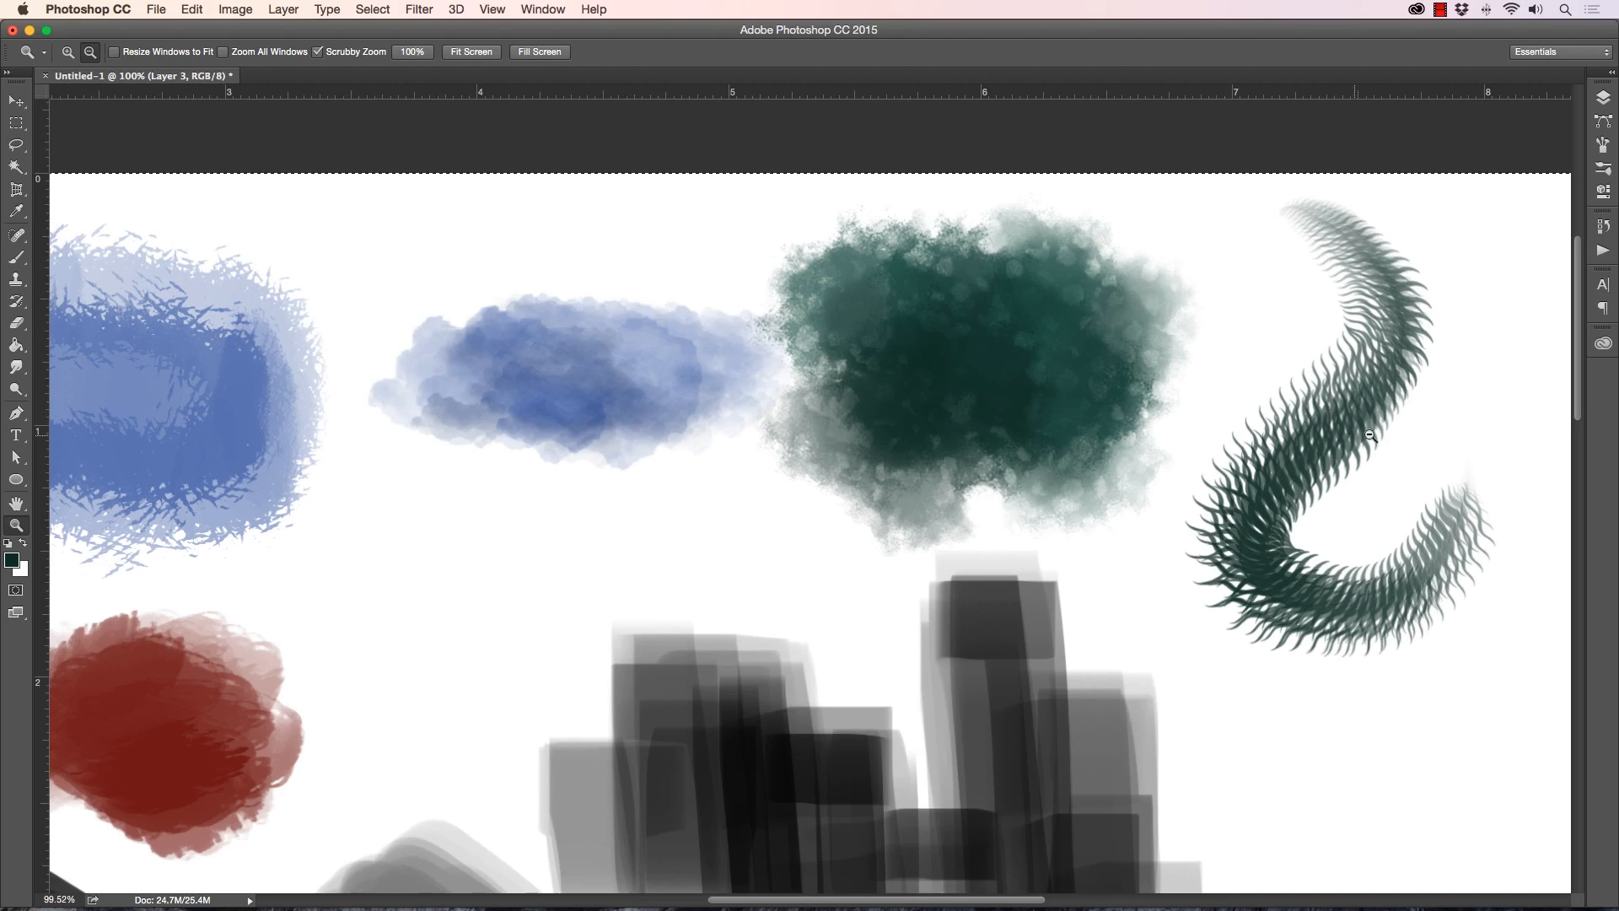
drag(1370, 435, 1272, 344)
drag(1166, 499, 1121, 481)
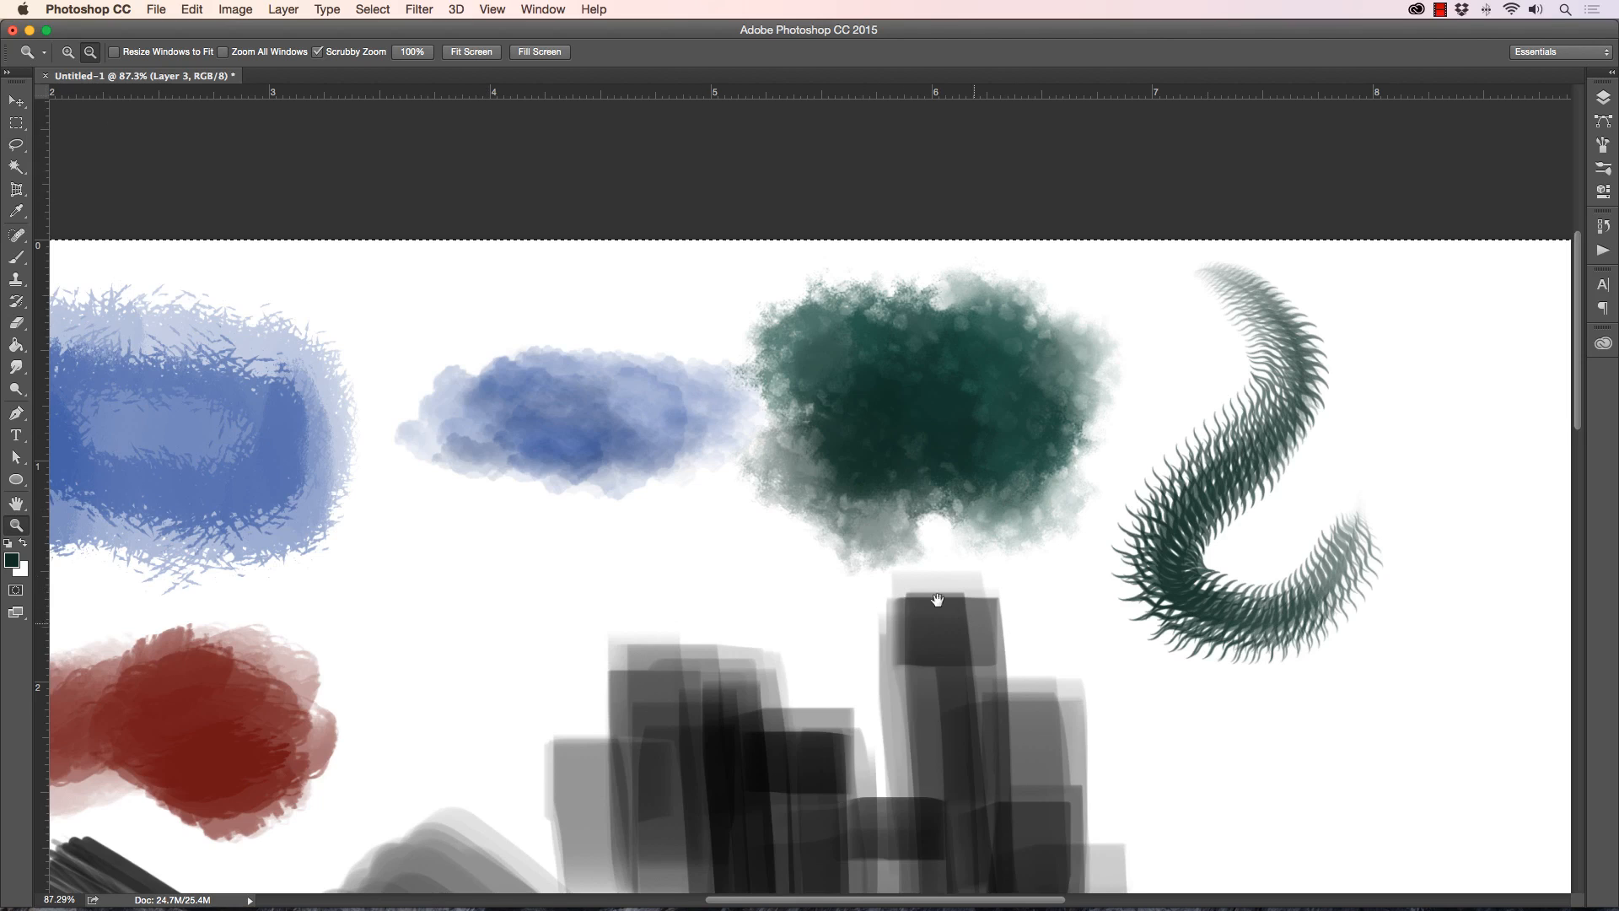
drag(938, 599, 422, 462)
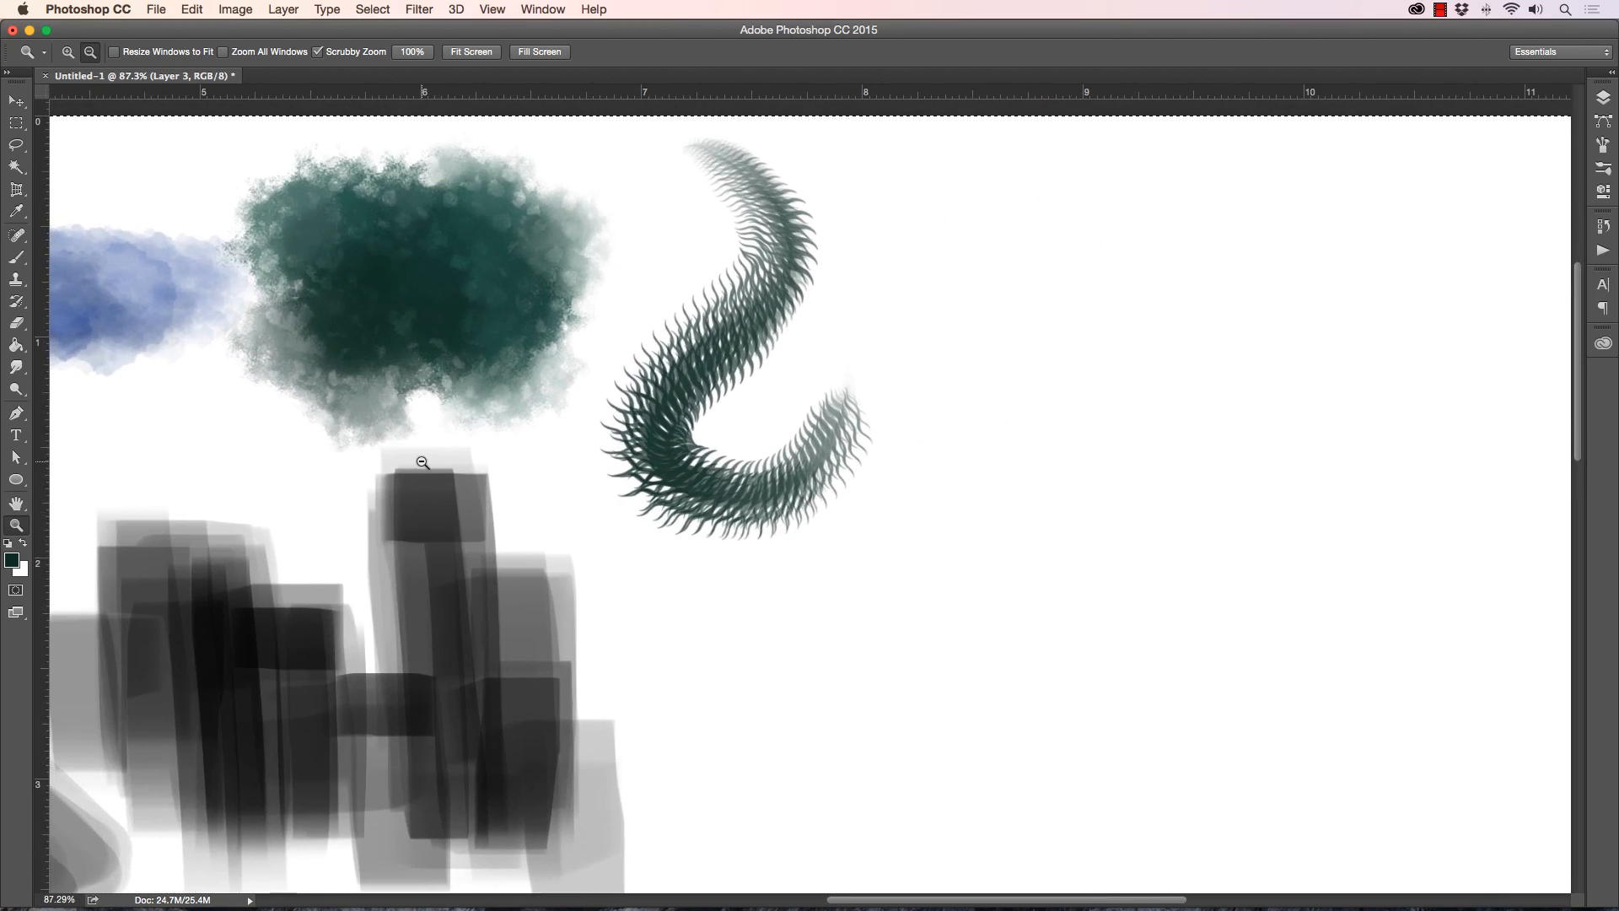
key(b)
click(84, 52)
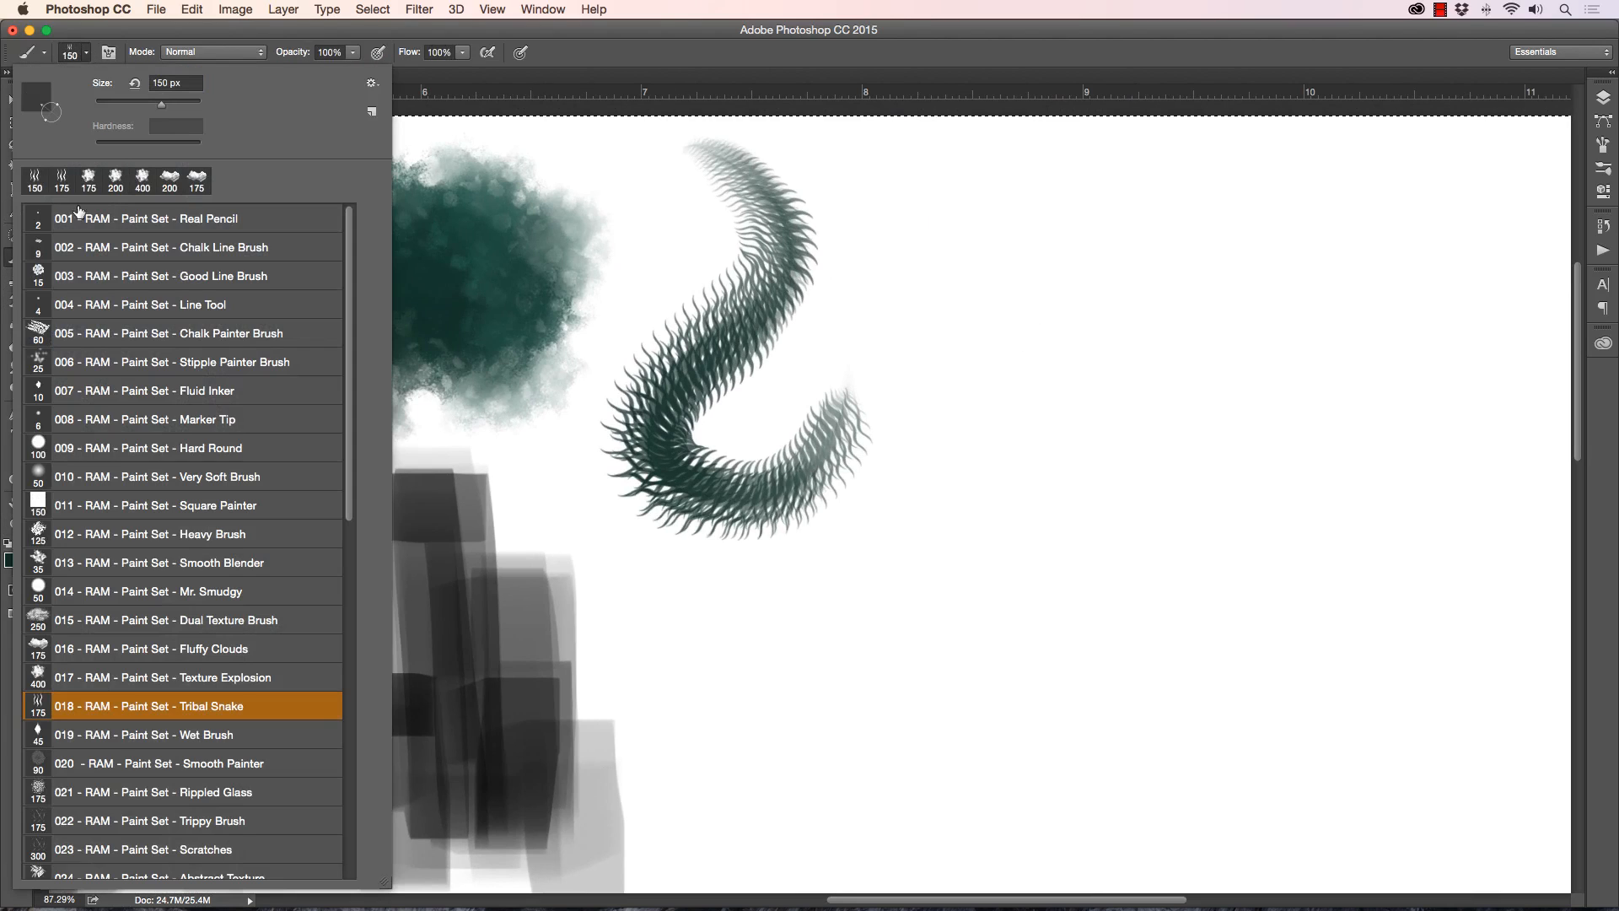
click(80, 734)
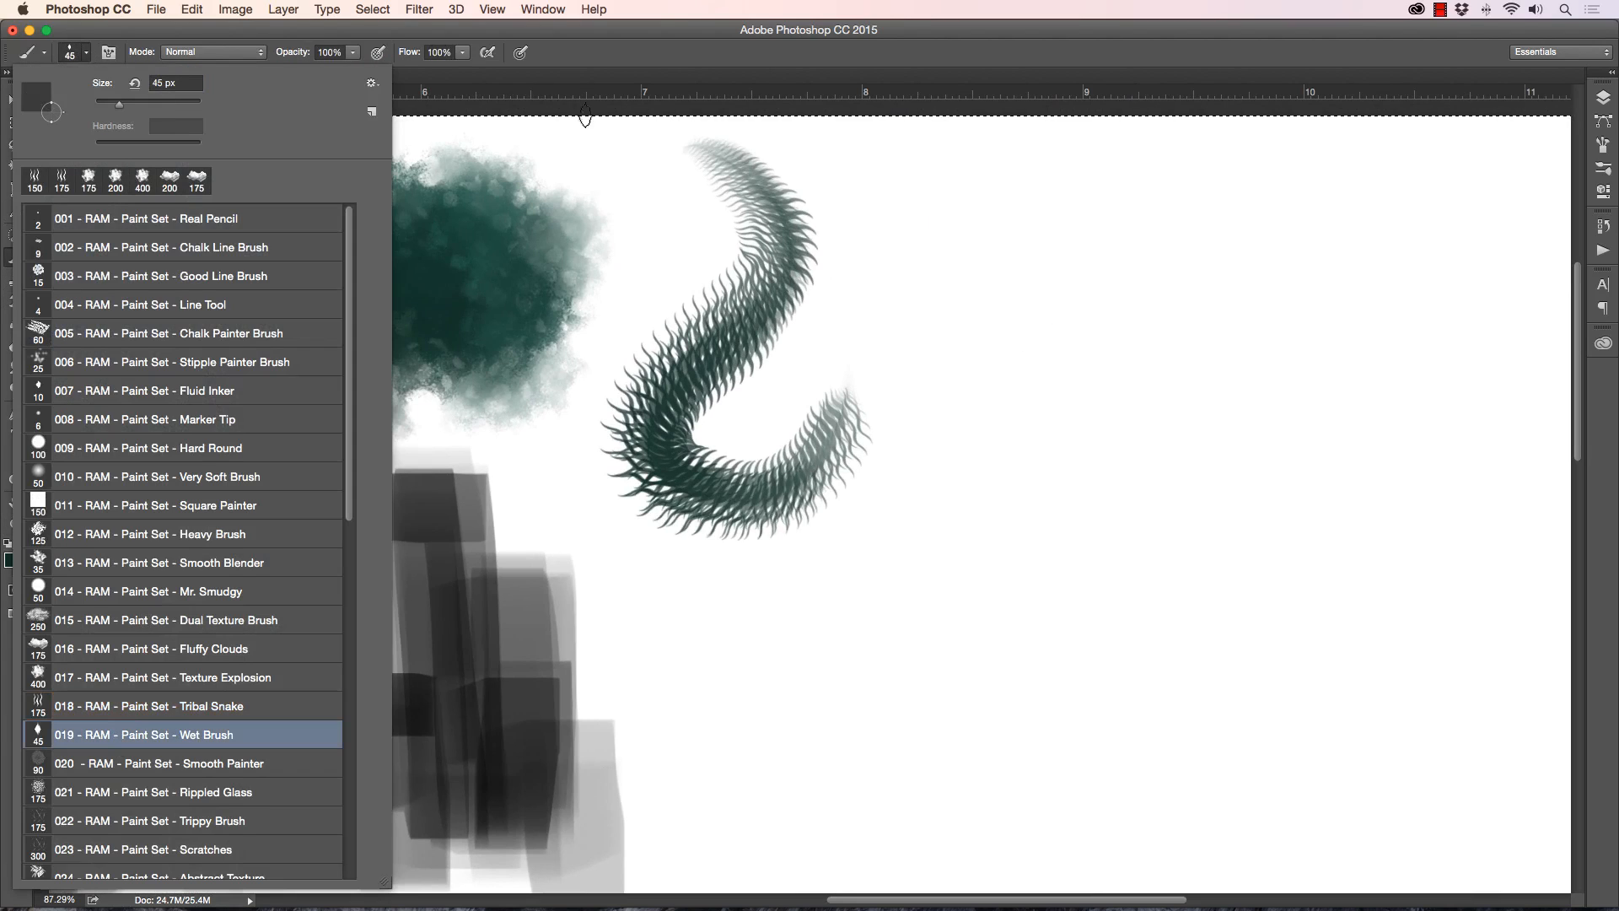
Step: Set the foreground color to rust brown #7f3116
key(i)
click(11, 559)
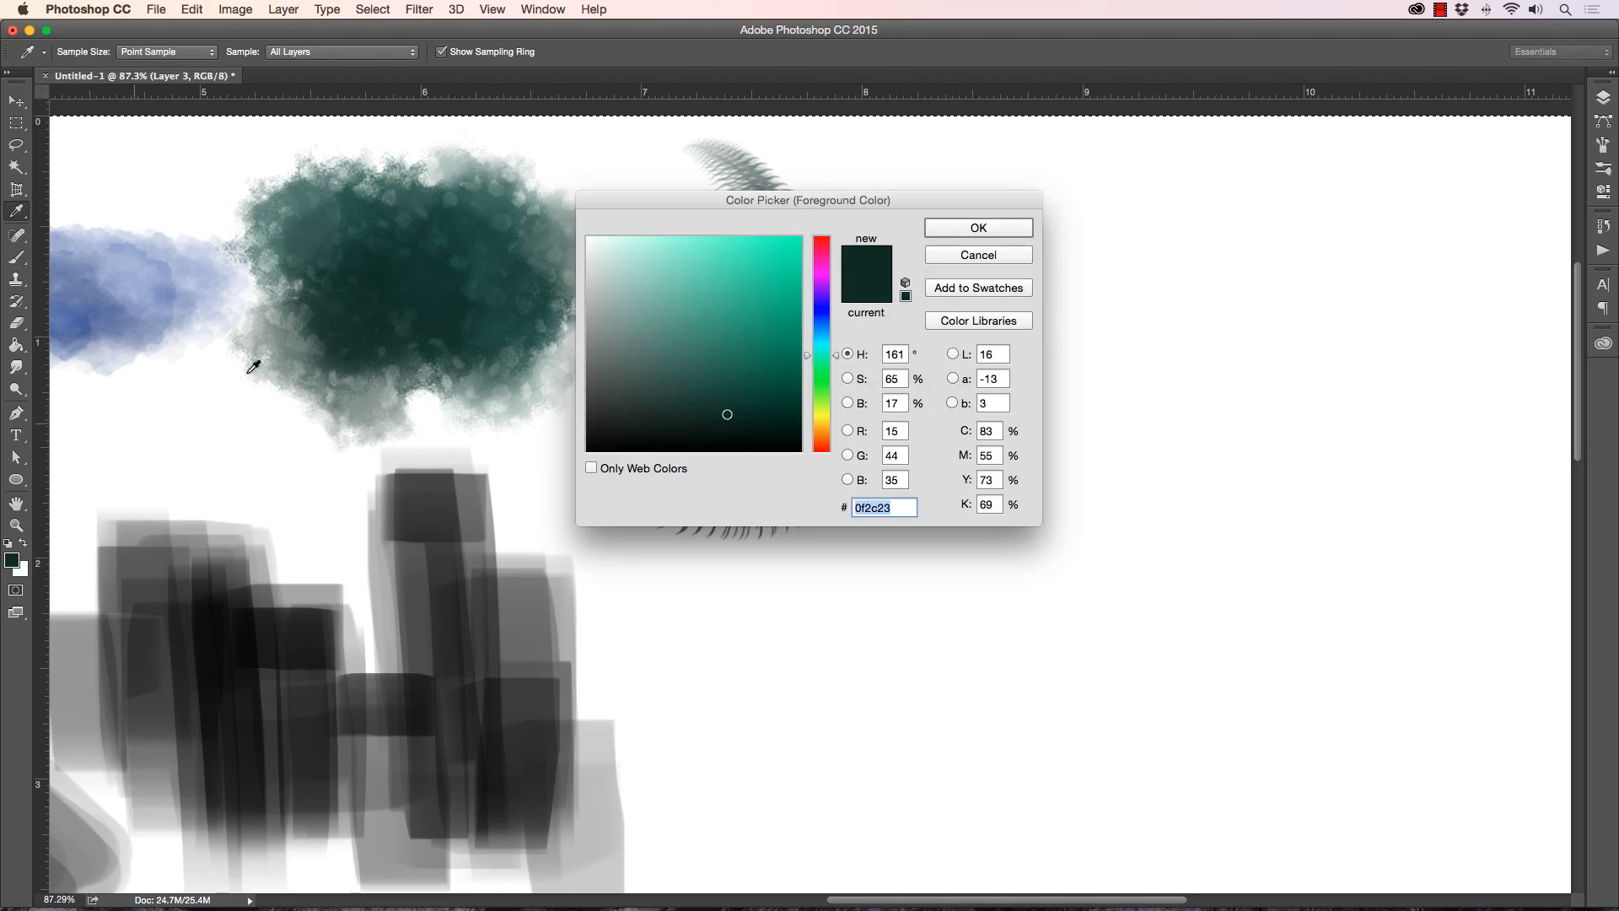
click(821, 441)
click(730, 338)
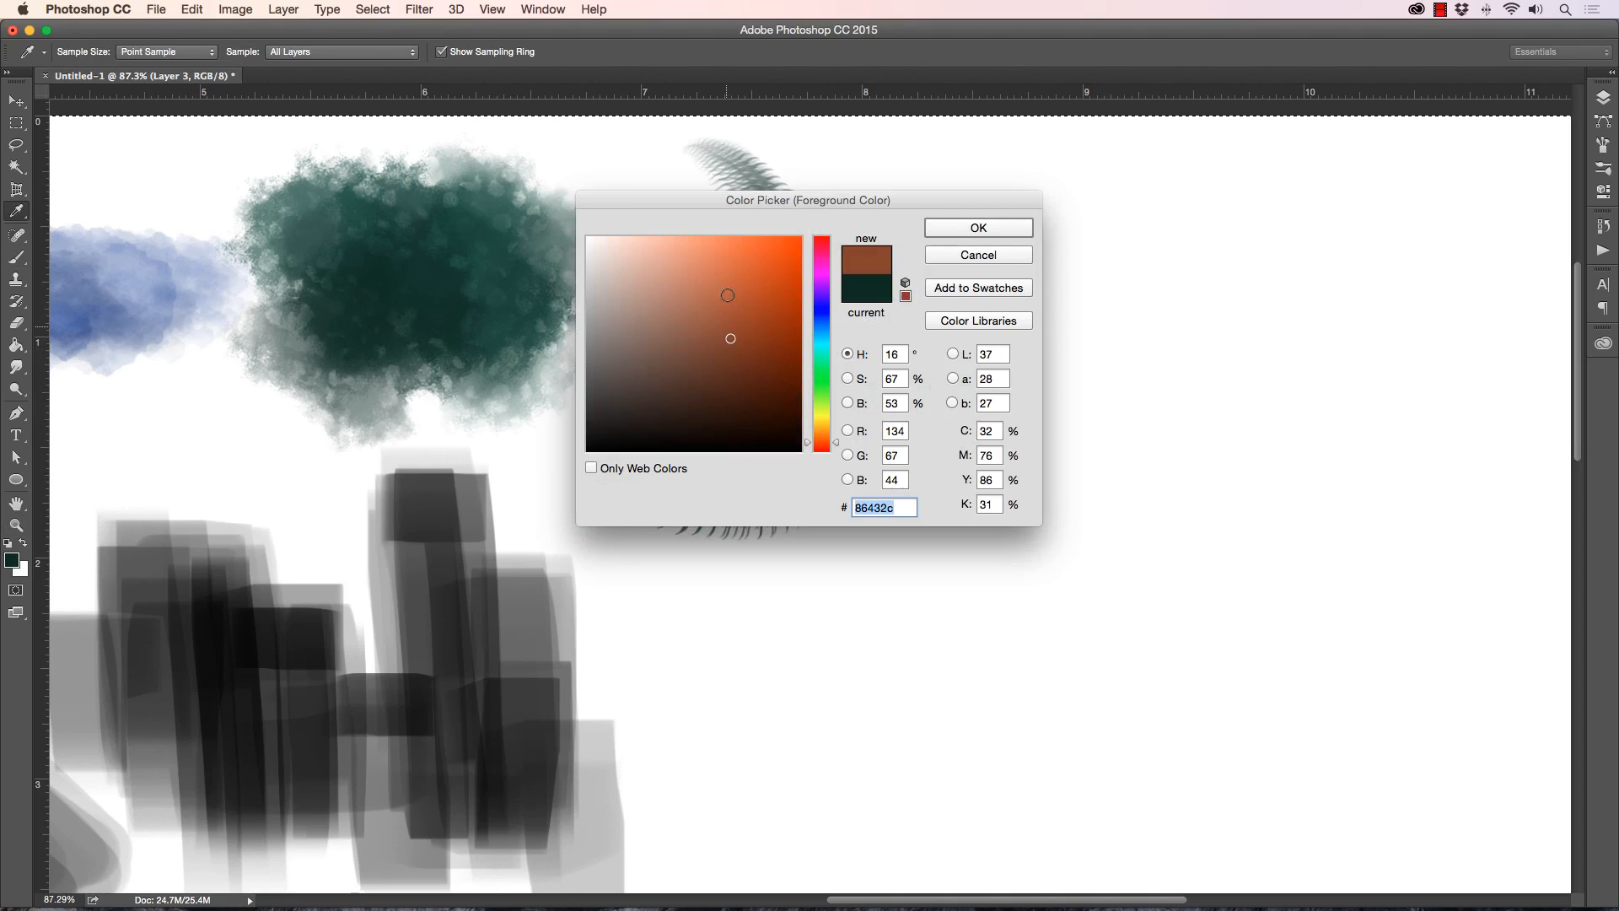
click(725, 313)
click(764, 344)
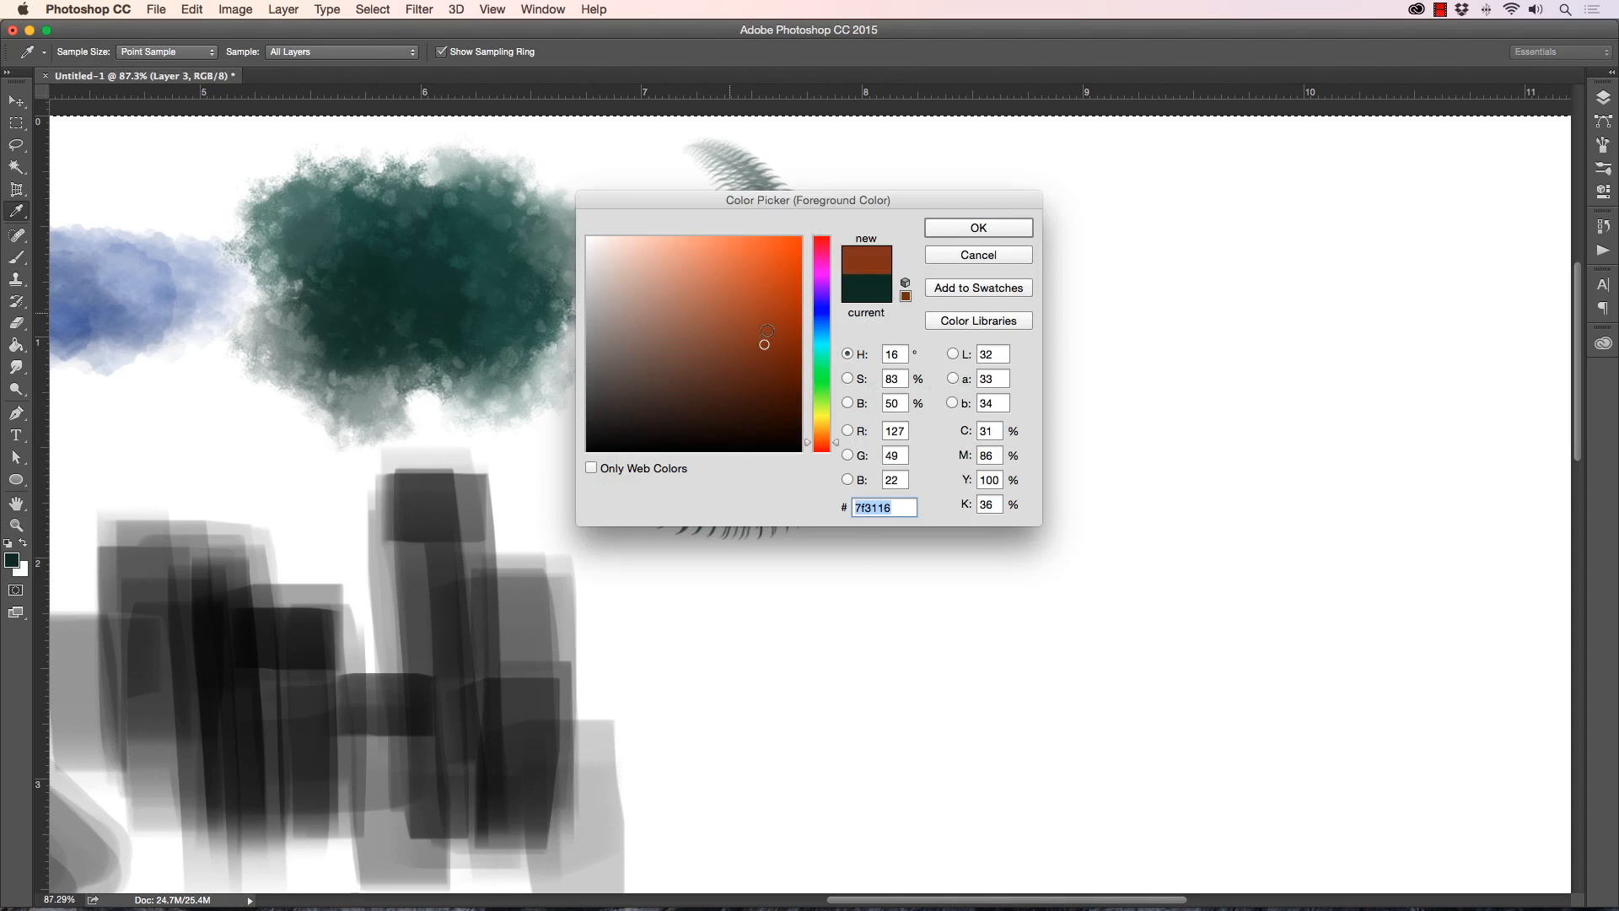
click(951, 228)
Step: Paint a curved rust-brown patch beside the snake stroke with overlapping vertical strokes, enlarging the brush from 60 to 80 px
key(bracketright)
drag(967, 204, 998, 397)
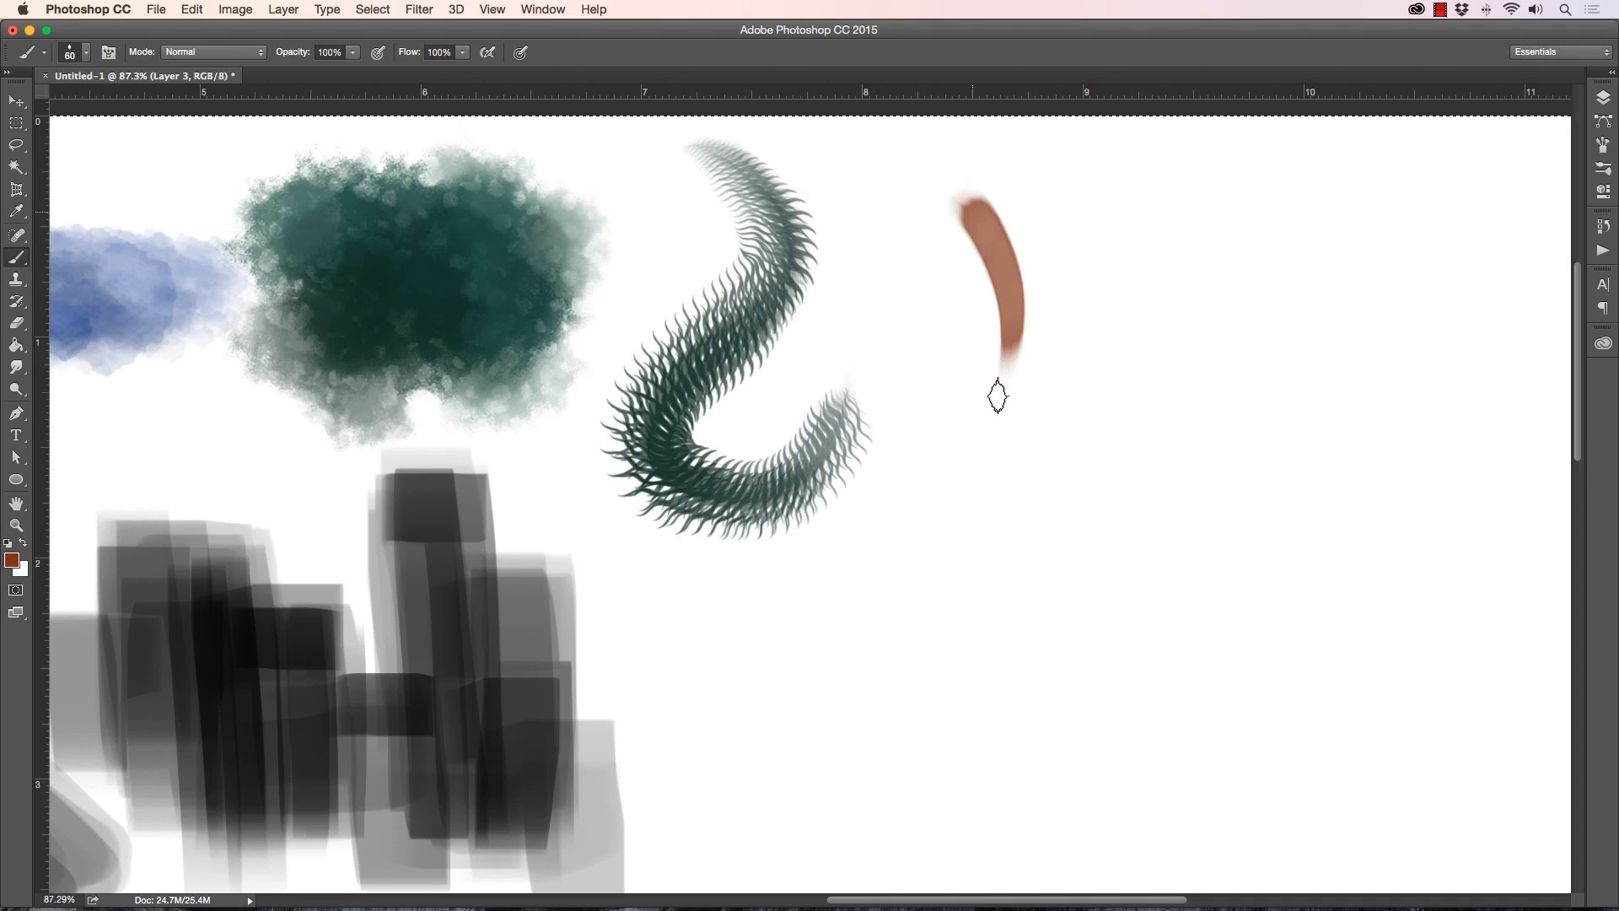
drag(993, 239, 1003, 422)
mouse_move(976, 208)
mouse_down()
mouse_move(1019, 301)
mouse_move(1001, 362)
mouse_up()
drag(999, 233, 1004, 463)
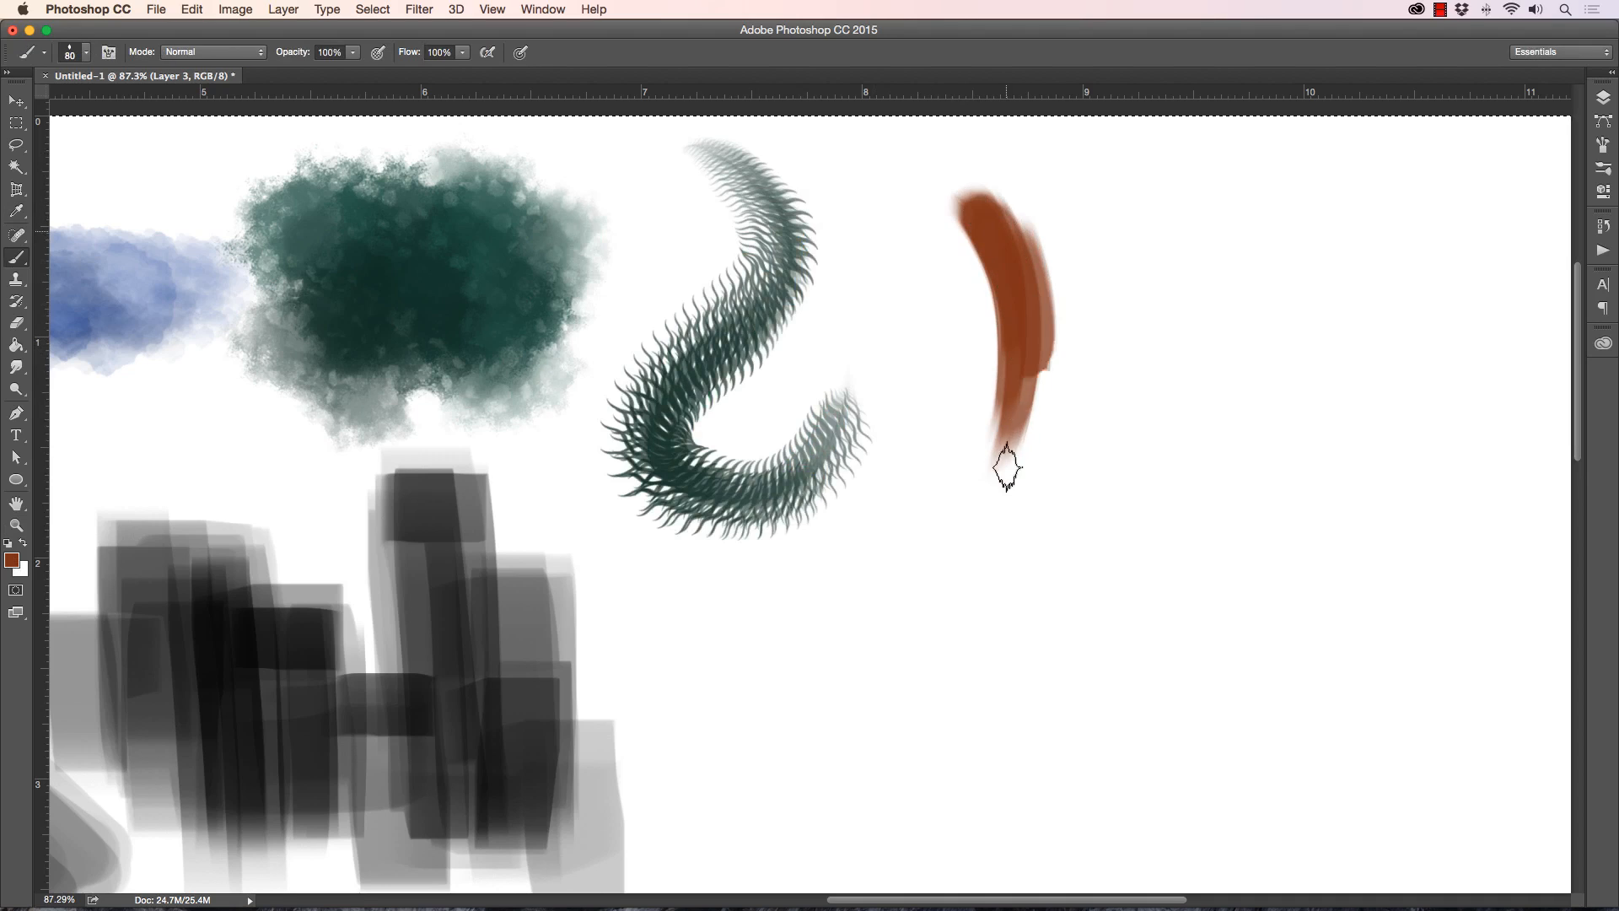
key(bracketright)
mouse_move(1012, 249)
mouse_down()
mouse_move(1012, 411)
mouse_move(1001, 203)
mouse_move(1025, 455)
mouse_up()
mouse_move(983, 210)
mouse_down()
mouse_move(1019, 465)
mouse_move(986, 233)
mouse_move(990, 361)
mouse_move(958, 213)
mouse_move(982, 452)
mouse_up()
drag(977, 260, 999, 481)
mouse_move(1016, 210)
mouse_down()
mouse_move(1050, 477)
mouse_move(1062, 455)
mouse_up()
drag(1030, 275, 1053, 467)
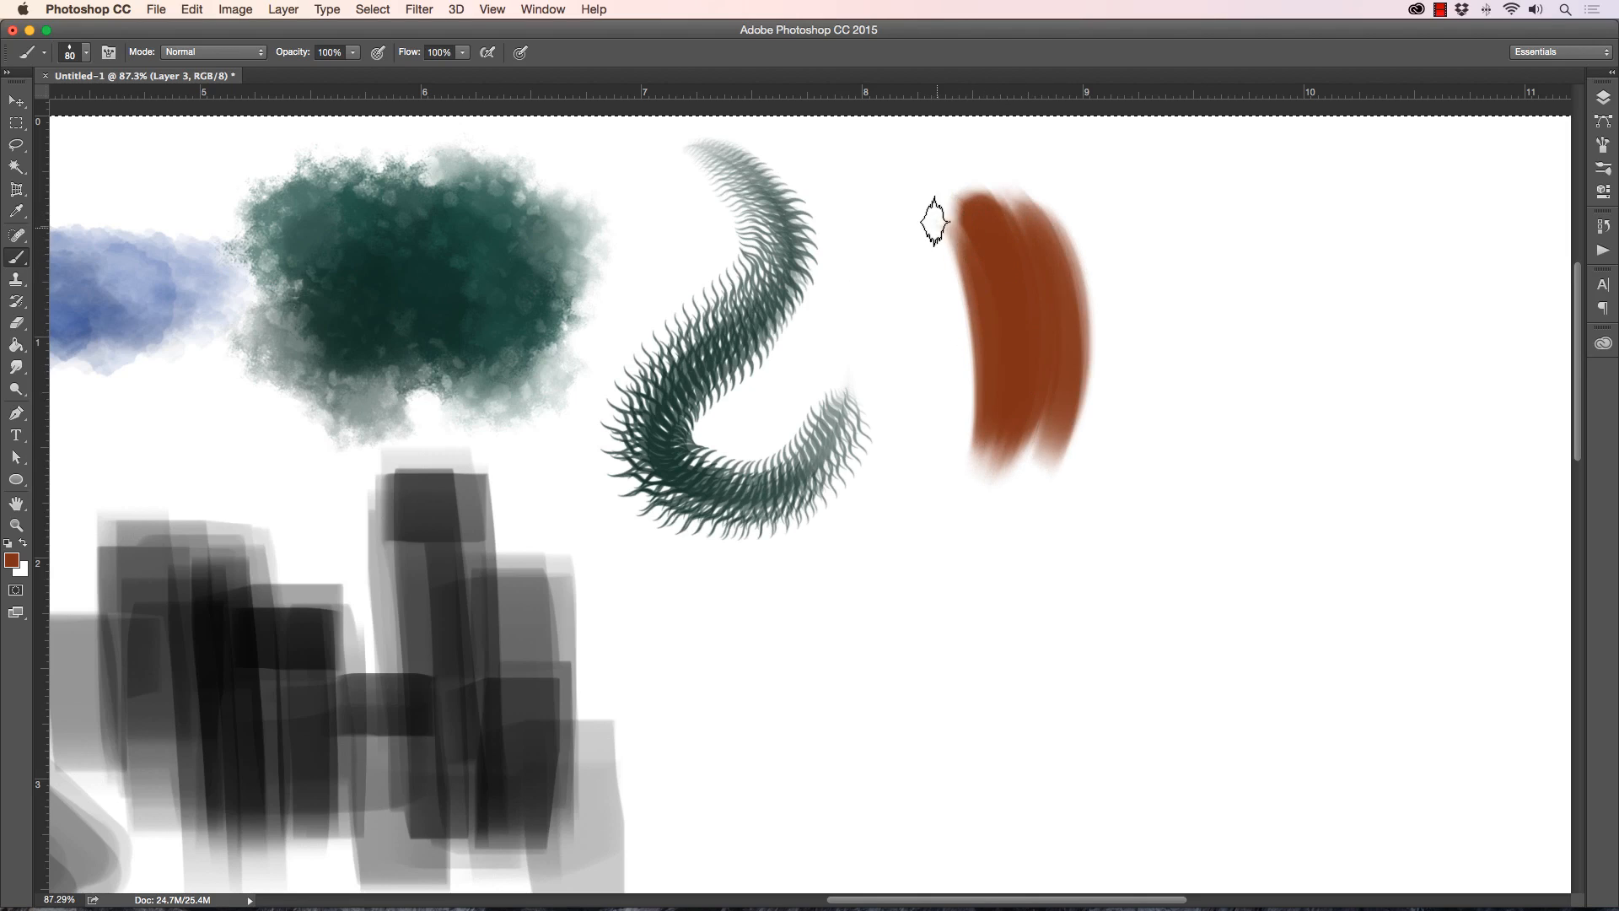
Step: Enlarge the brush to 90 px and widen the rust-brown patch on both sides with more curved vertical strokes
key(bracketright)
mouse_move(934, 222)
mouse_down()
mouse_move(983, 459)
mouse_move(961, 317)
mouse_move(978, 446)
mouse_up()
drag(986, 177, 1096, 422)
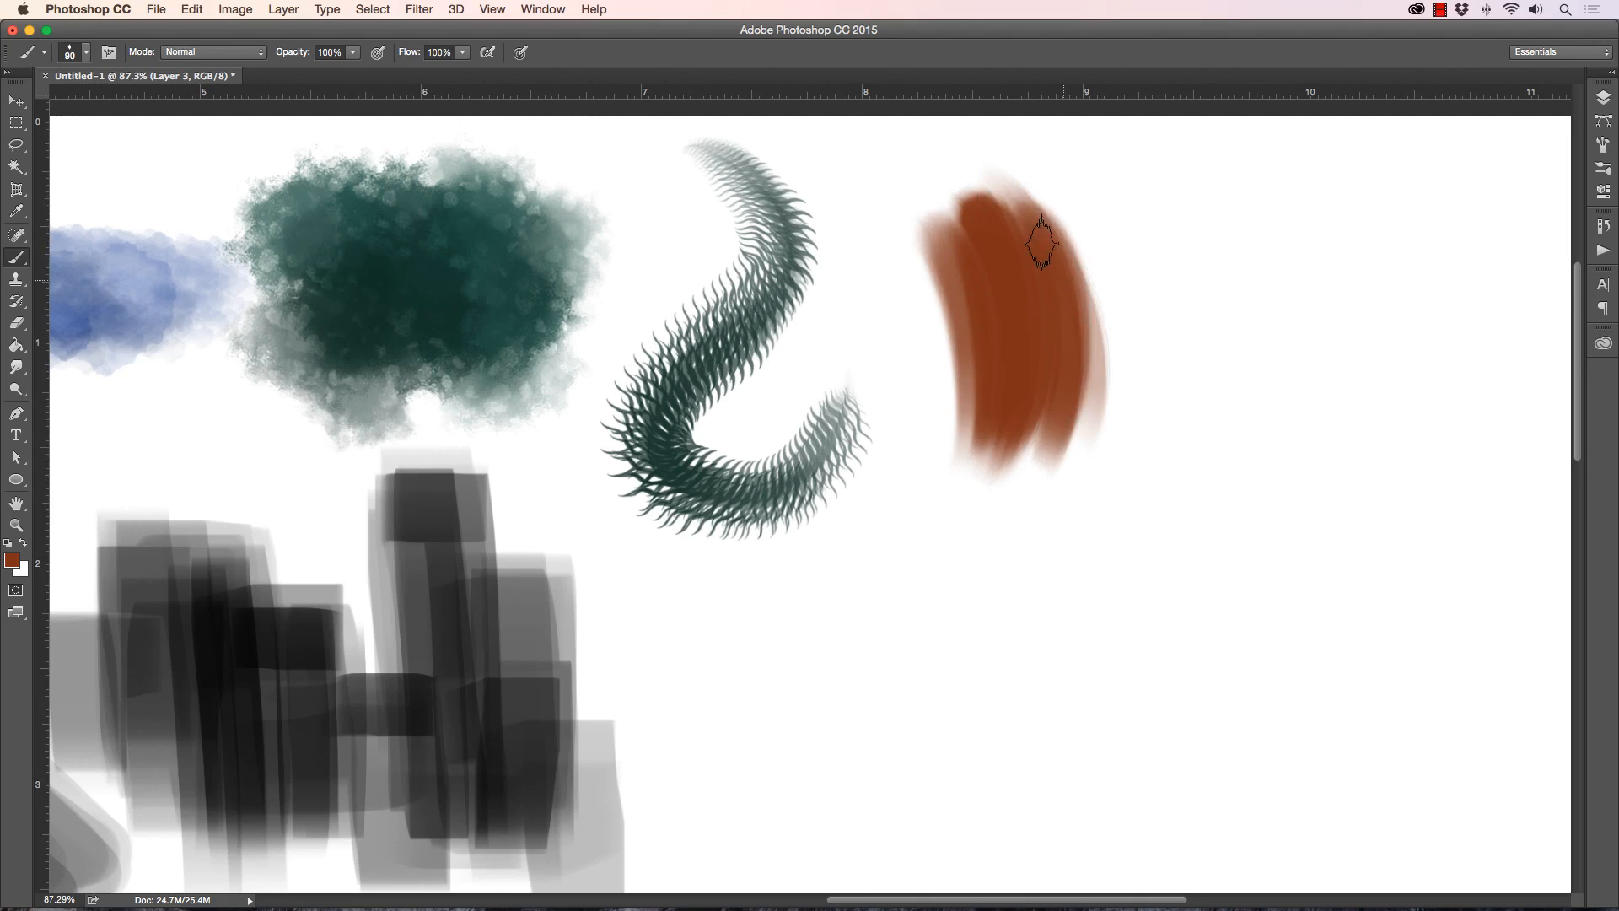
mouse_move(1087, 190)
mouse_down()
mouse_move(1096, 456)
mouse_move(1067, 455)
mouse_up()
drag(1096, 359, 1101, 456)
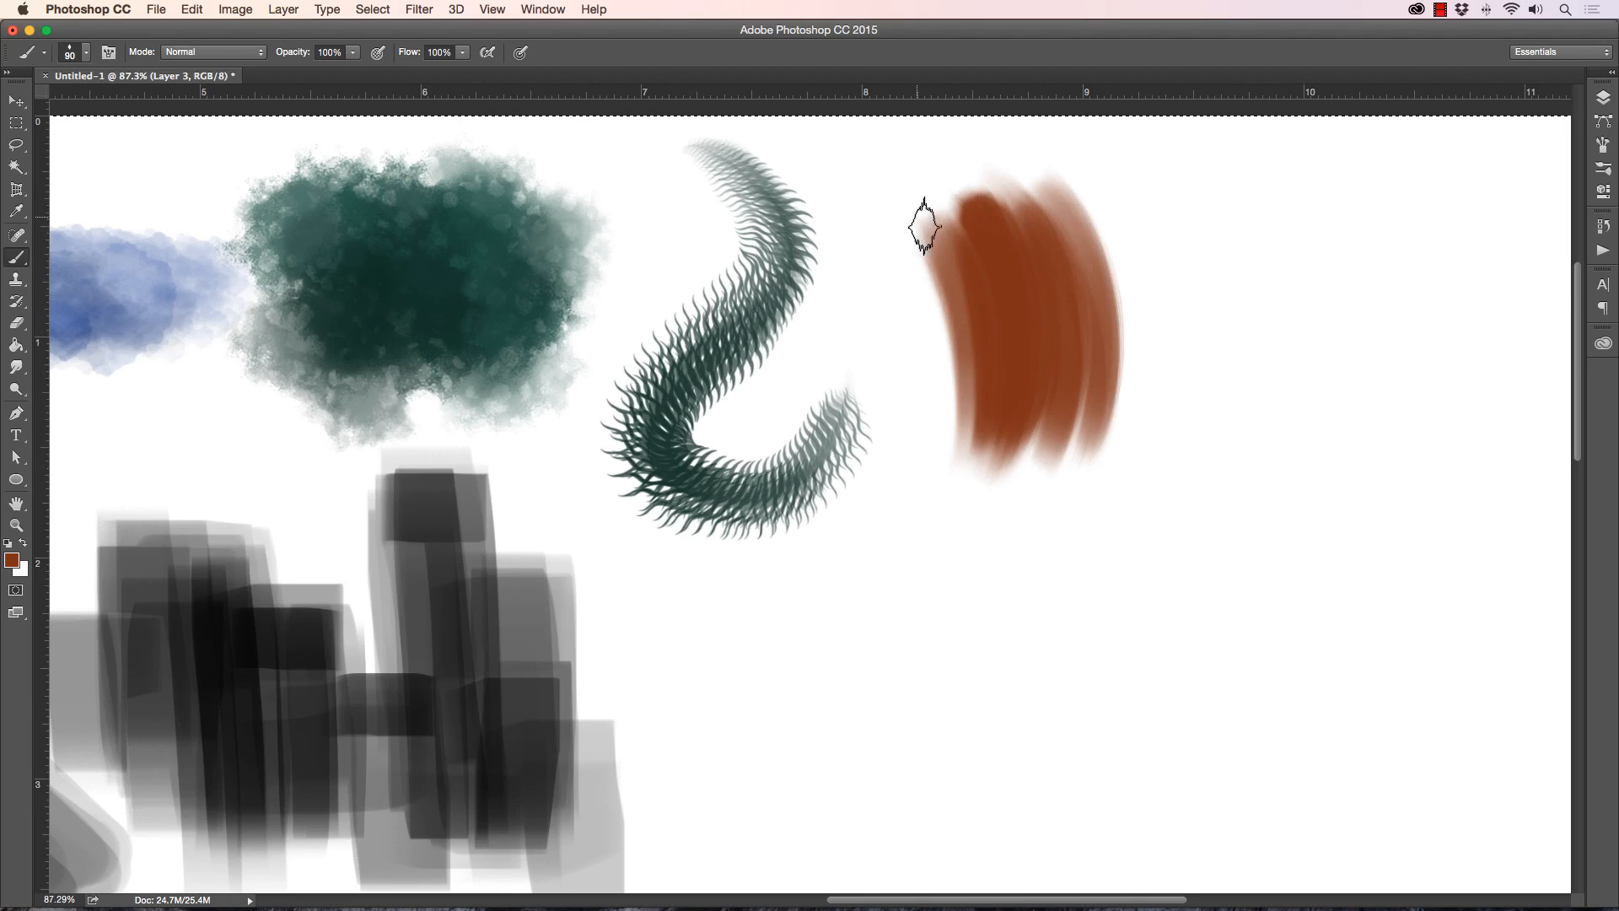
drag(921, 224, 970, 451)
mouse_move(944, 180)
mouse_down()
mouse_move(1039, 354)
mouse_move(978, 175)
mouse_move(1067, 333)
mouse_up()
drag(1029, 177, 1087, 337)
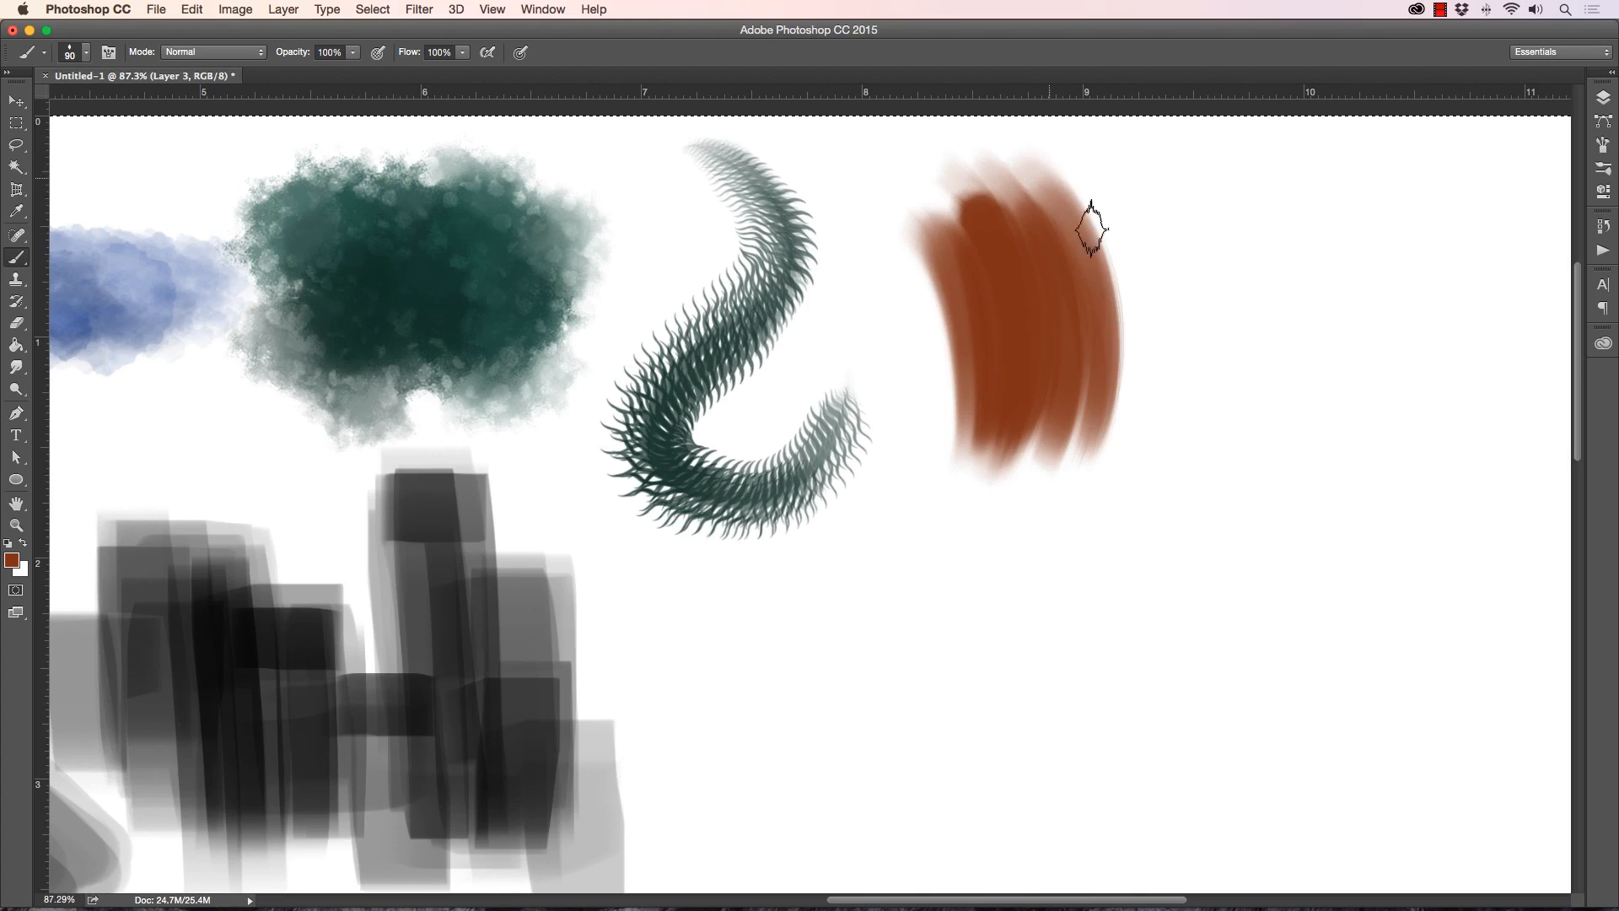
mouse_move(1084, 224)
mouse_down()
mouse_move(1113, 413)
mouse_move(1096, 430)
mouse_up()
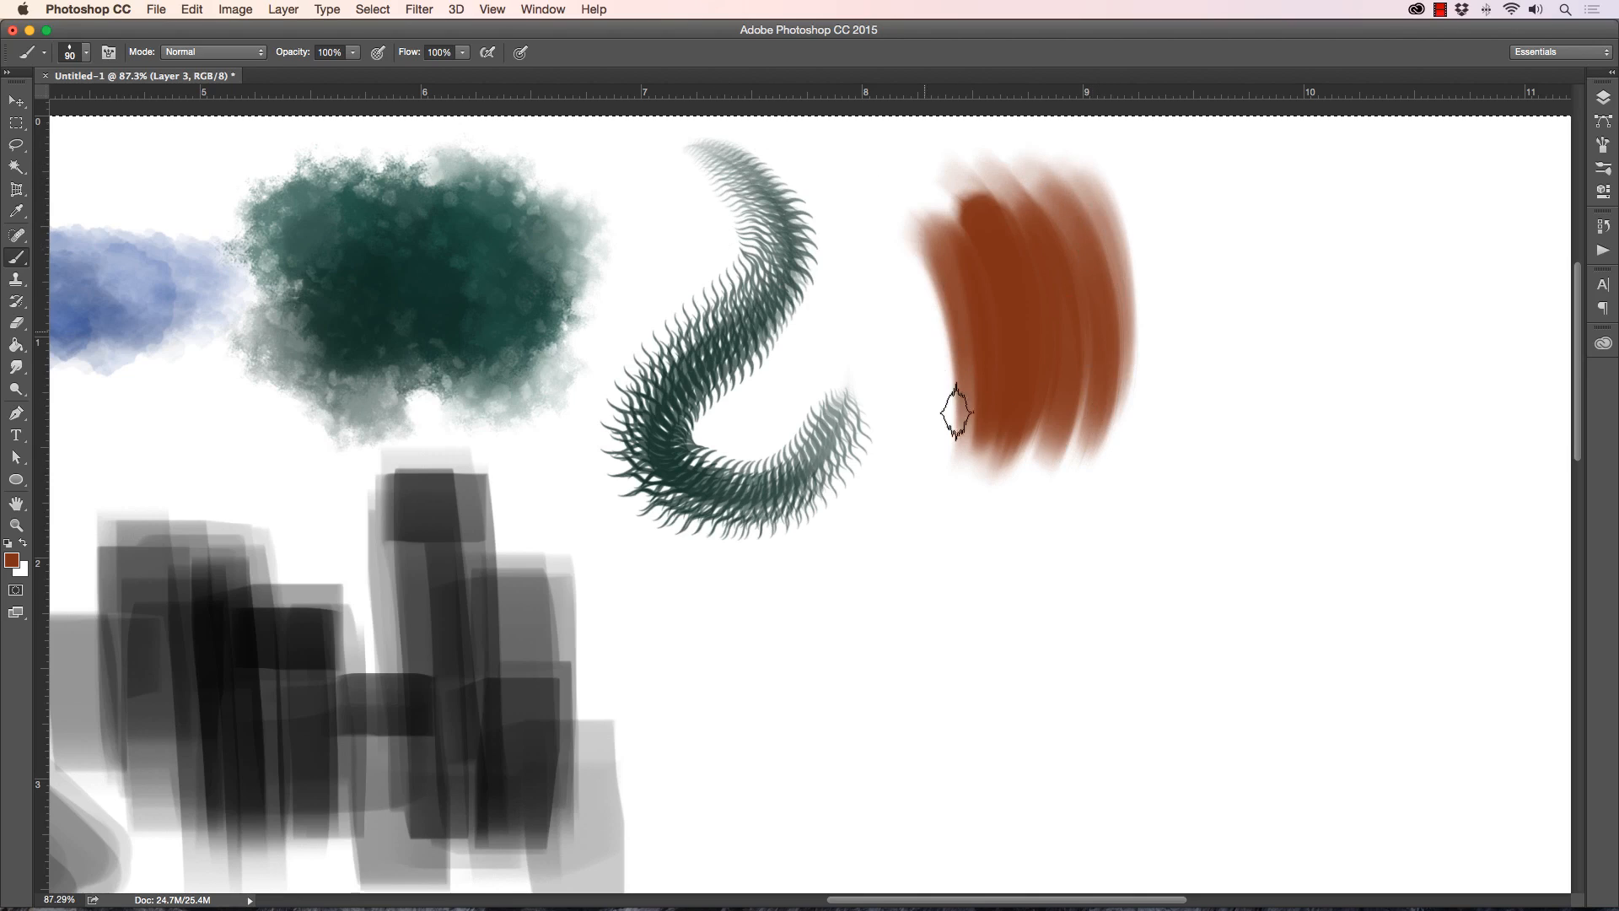
drag(919, 236, 952, 455)
drag(893, 194, 936, 439)
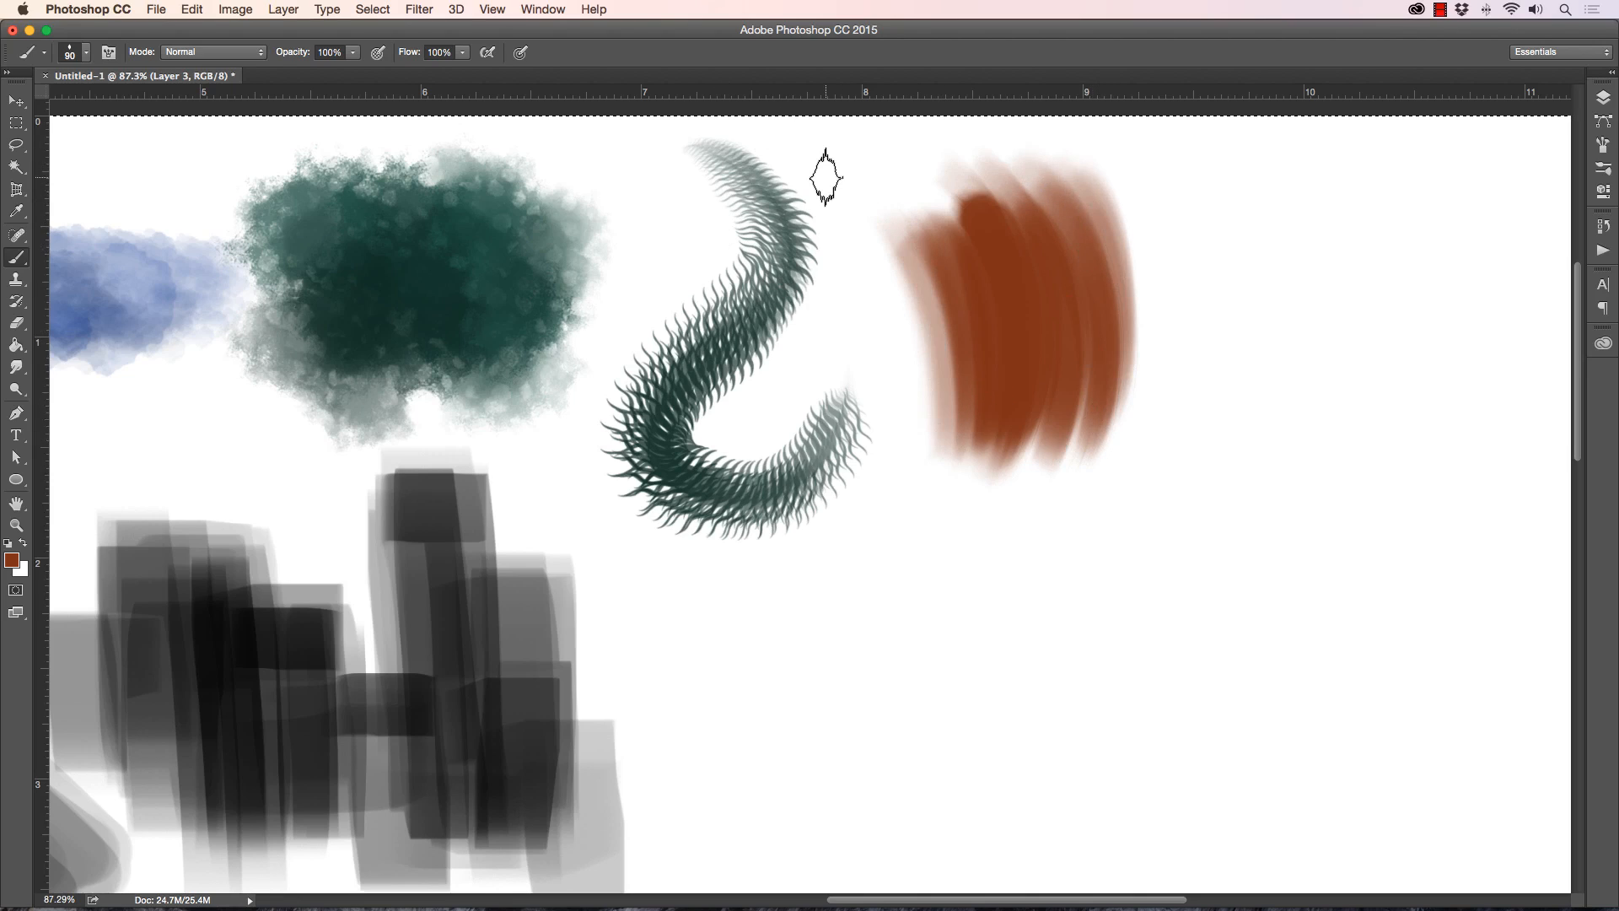
Step: Choose the 020 Smooth Painter brush preset and start a second rust-brown patch beside the first with curved strokes at 90 px
click(80, 52)
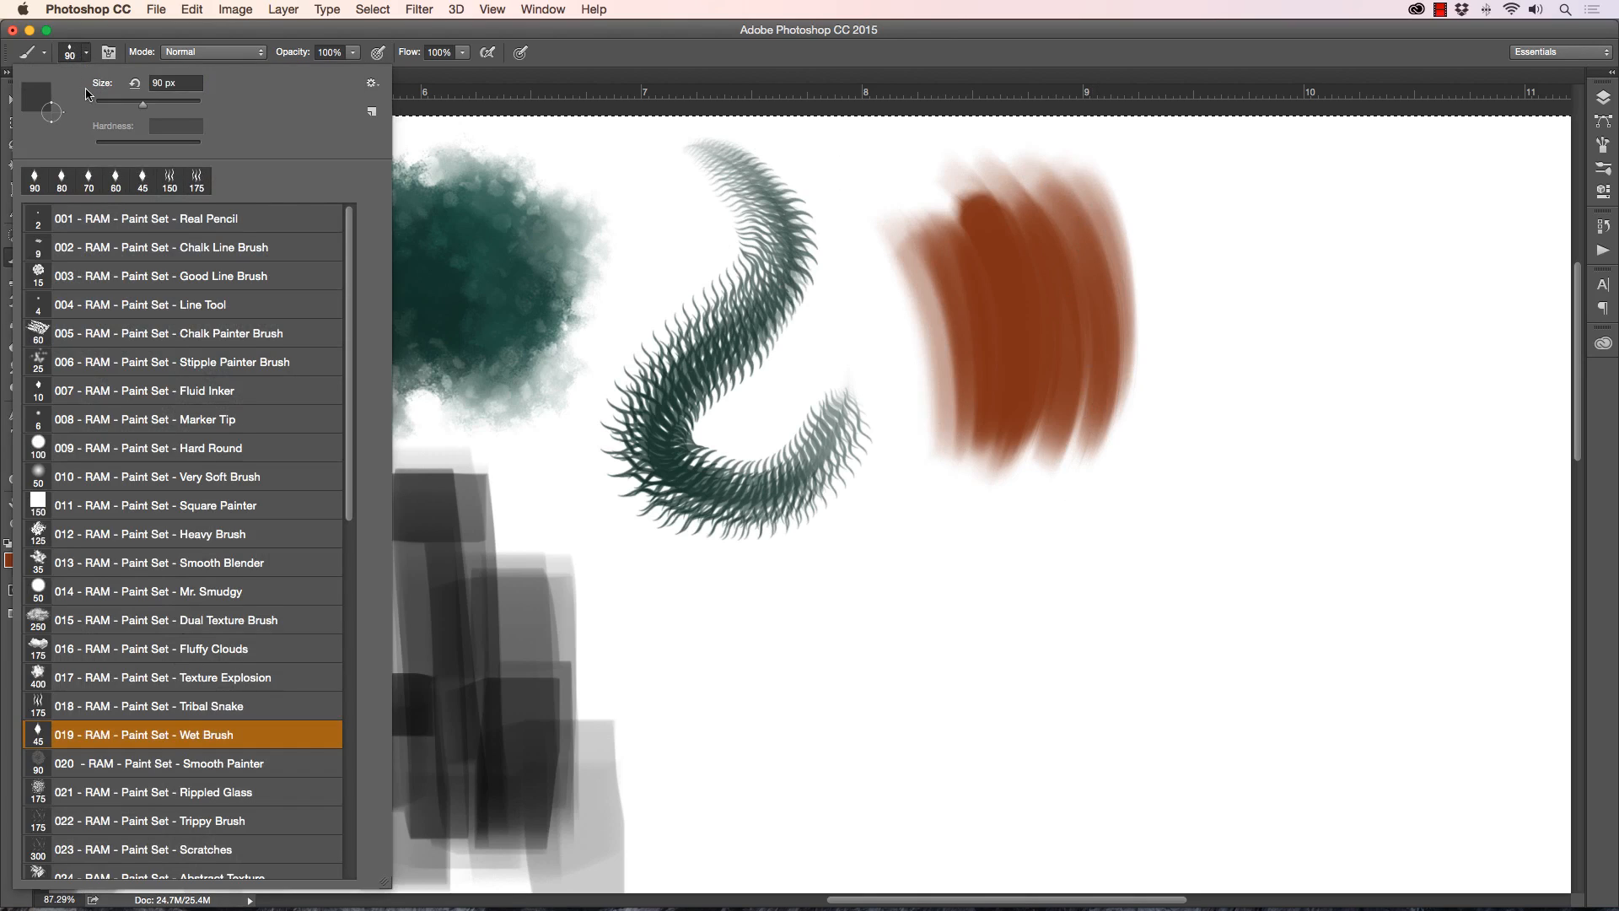
click(161, 759)
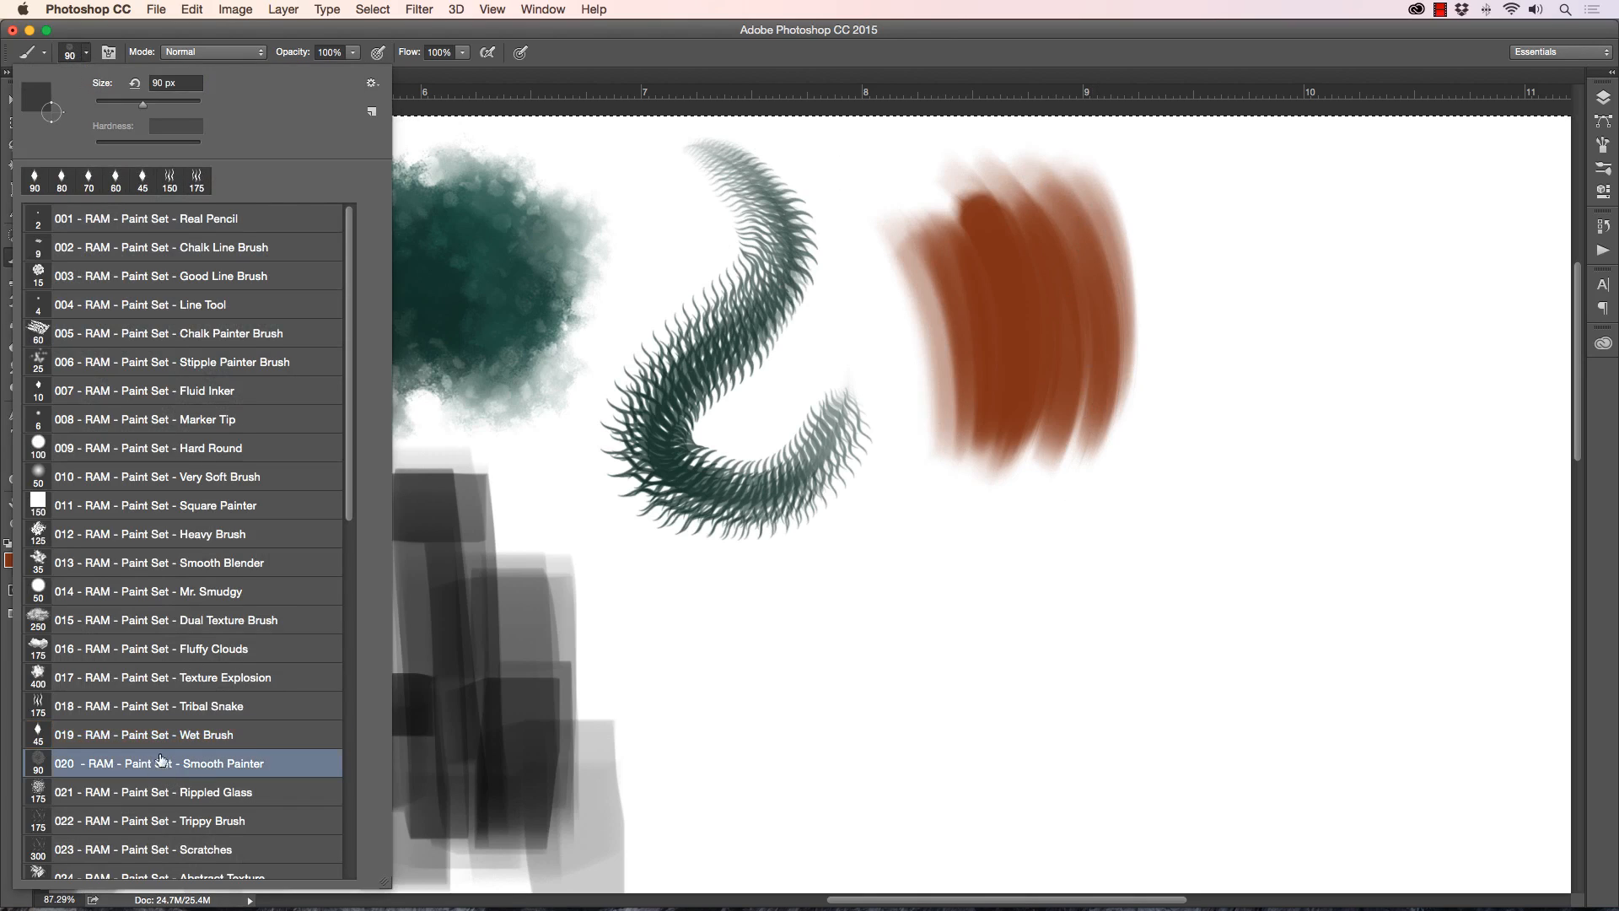
drag(1231, 223, 1261, 392)
drag(1240, 196, 1215, 462)
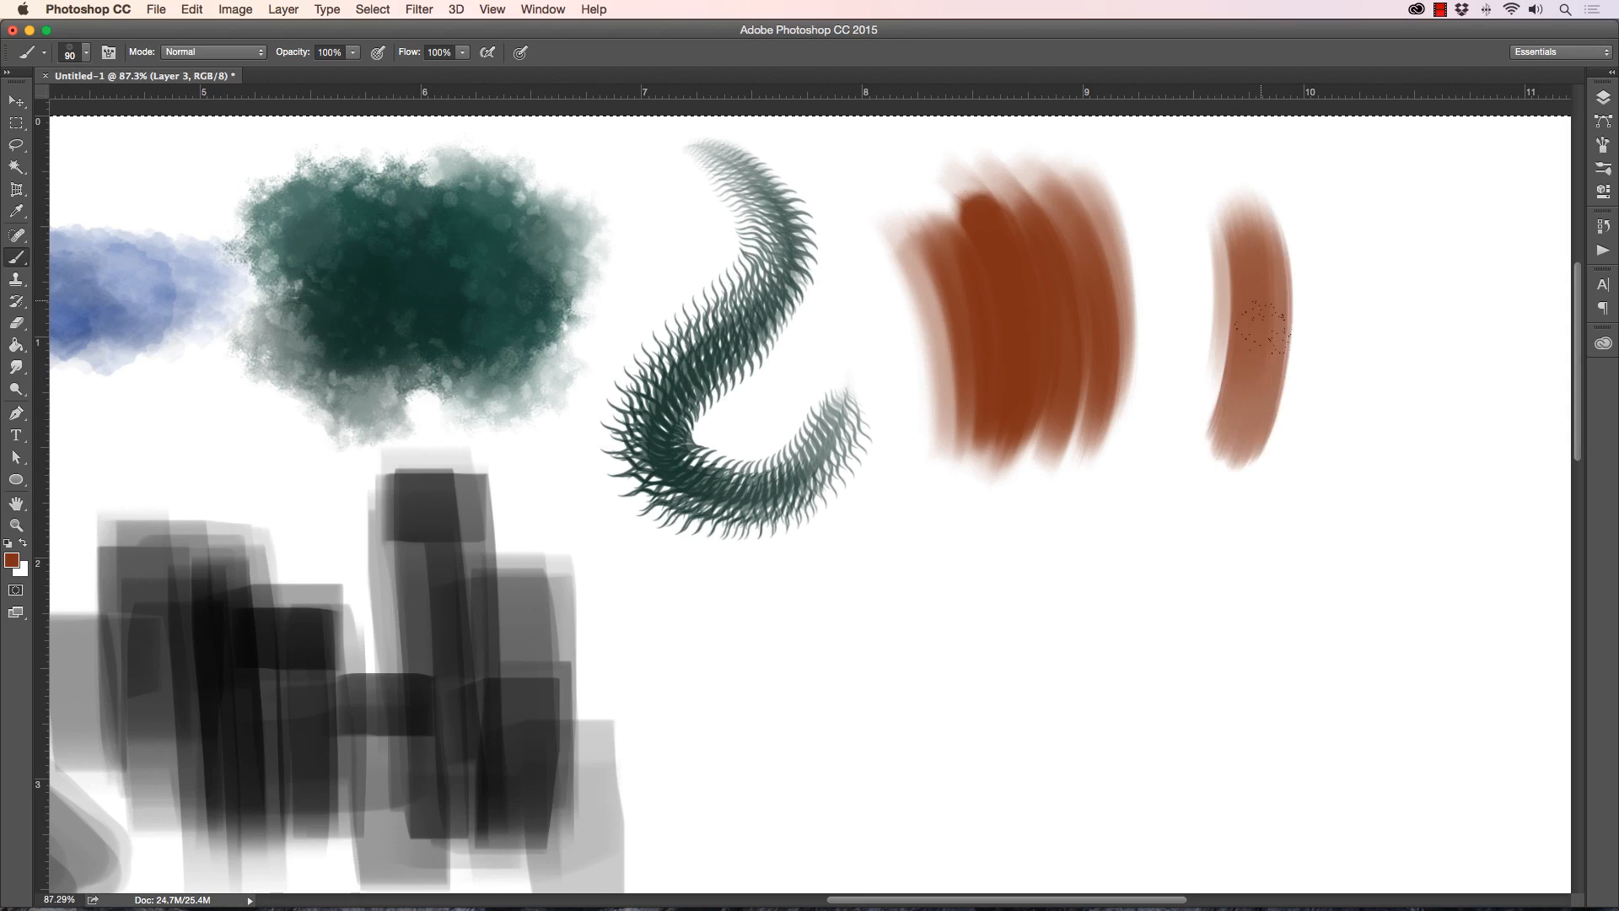
drag(1248, 338, 1214, 472)
drag(1238, 199, 1250, 371)
drag(1276, 182, 1253, 476)
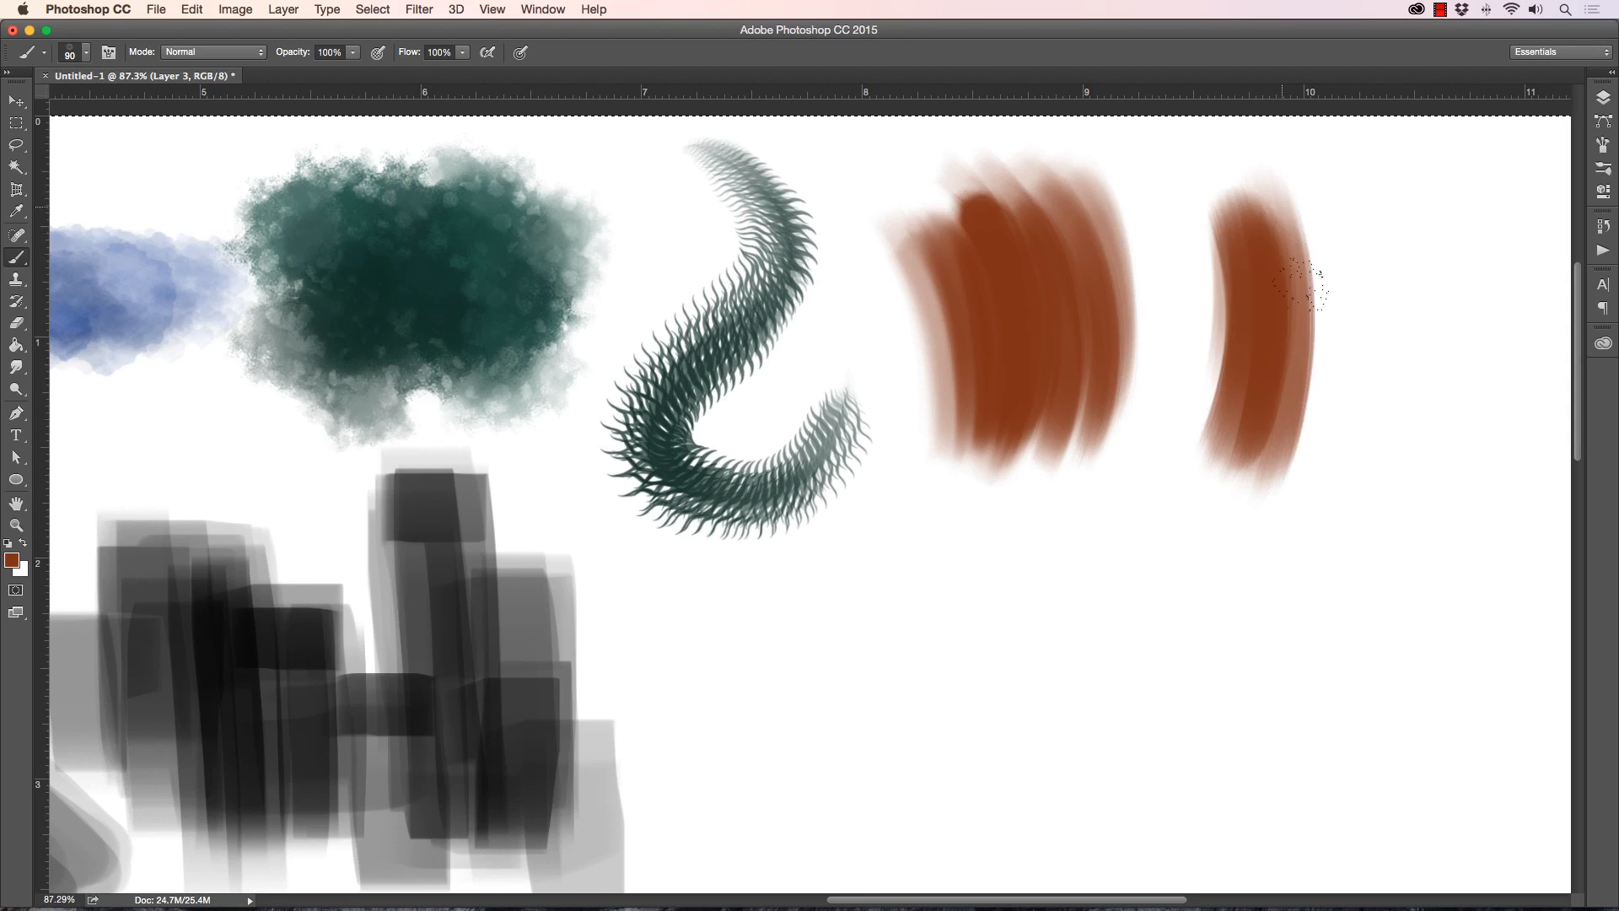
Step: Widen the second rust-brown patch on both sides with overlapping curved strokes and darken its inner edge
mouse_move(1299, 181)
mouse_down()
mouse_move(1294, 470)
mouse_move(1315, 485)
mouse_move(1302, 477)
mouse_up()
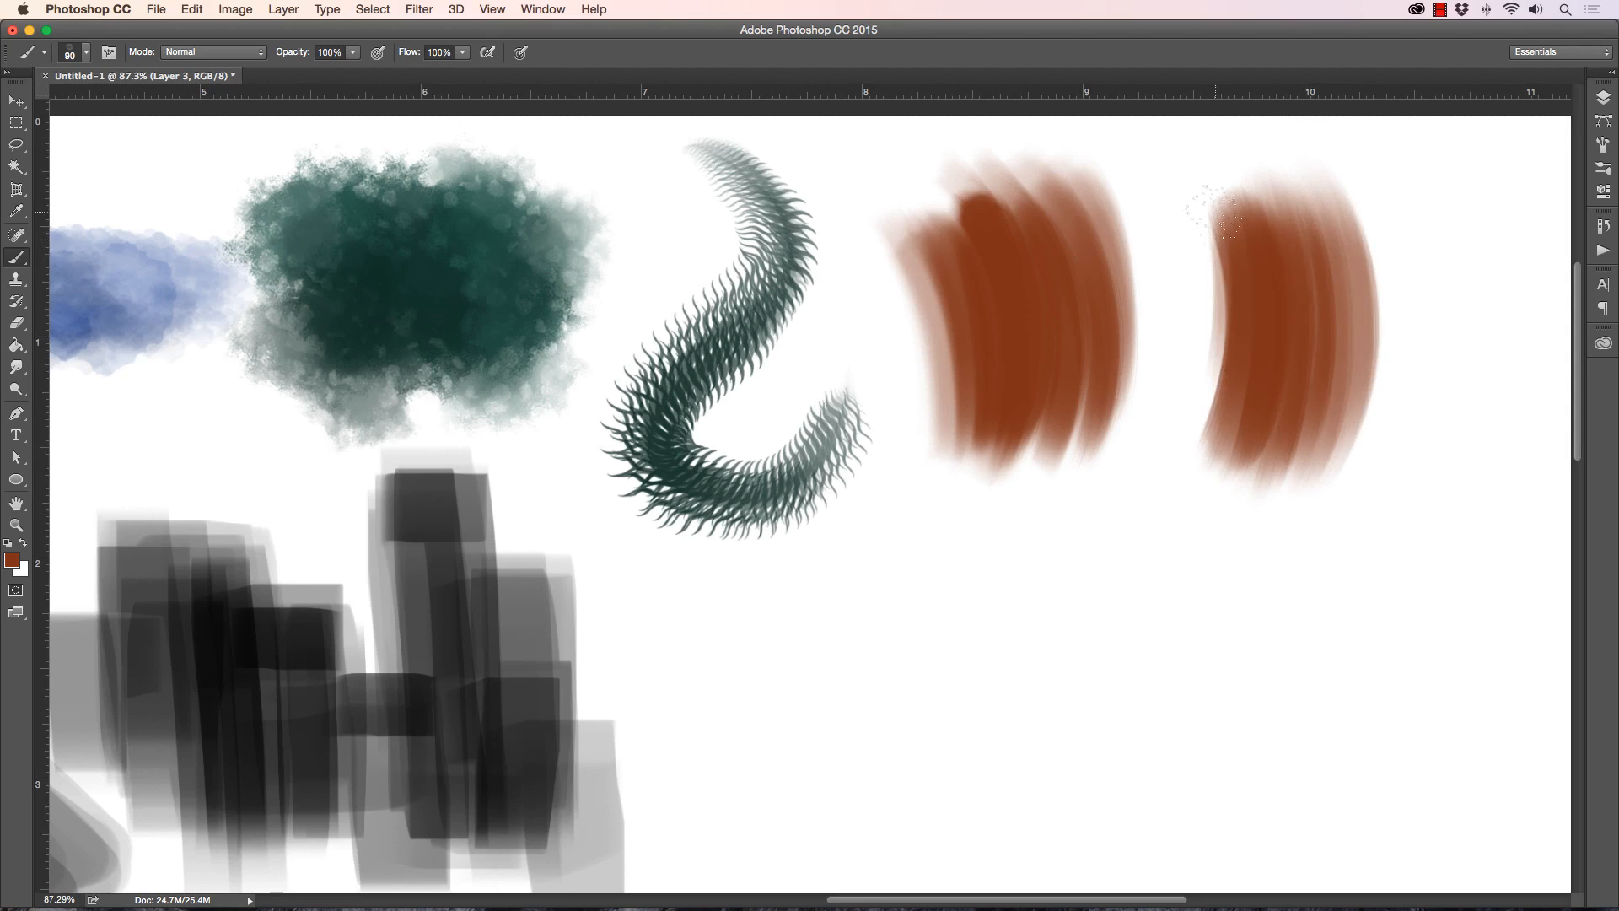
mouse_move(1215, 211)
mouse_down()
mouse_move(1210, 449)
mouse_move(1221, 297)
mouse_move(1215, 238)
mouse_move(1194, 475)
mouse_up()
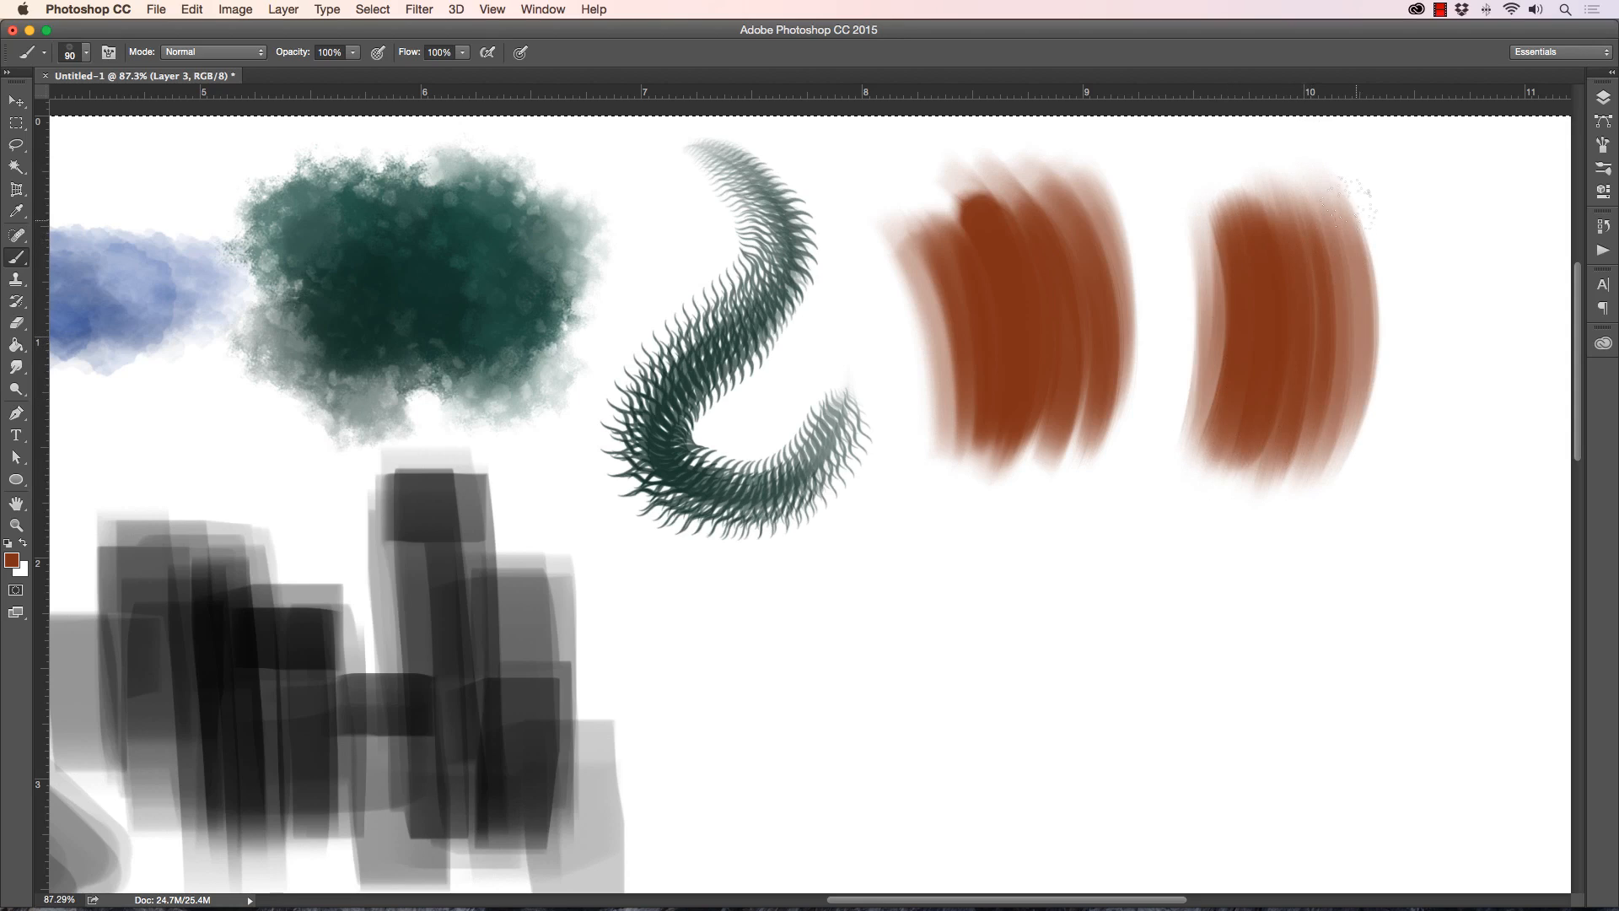
drag(1349, 200, 1345, 477)
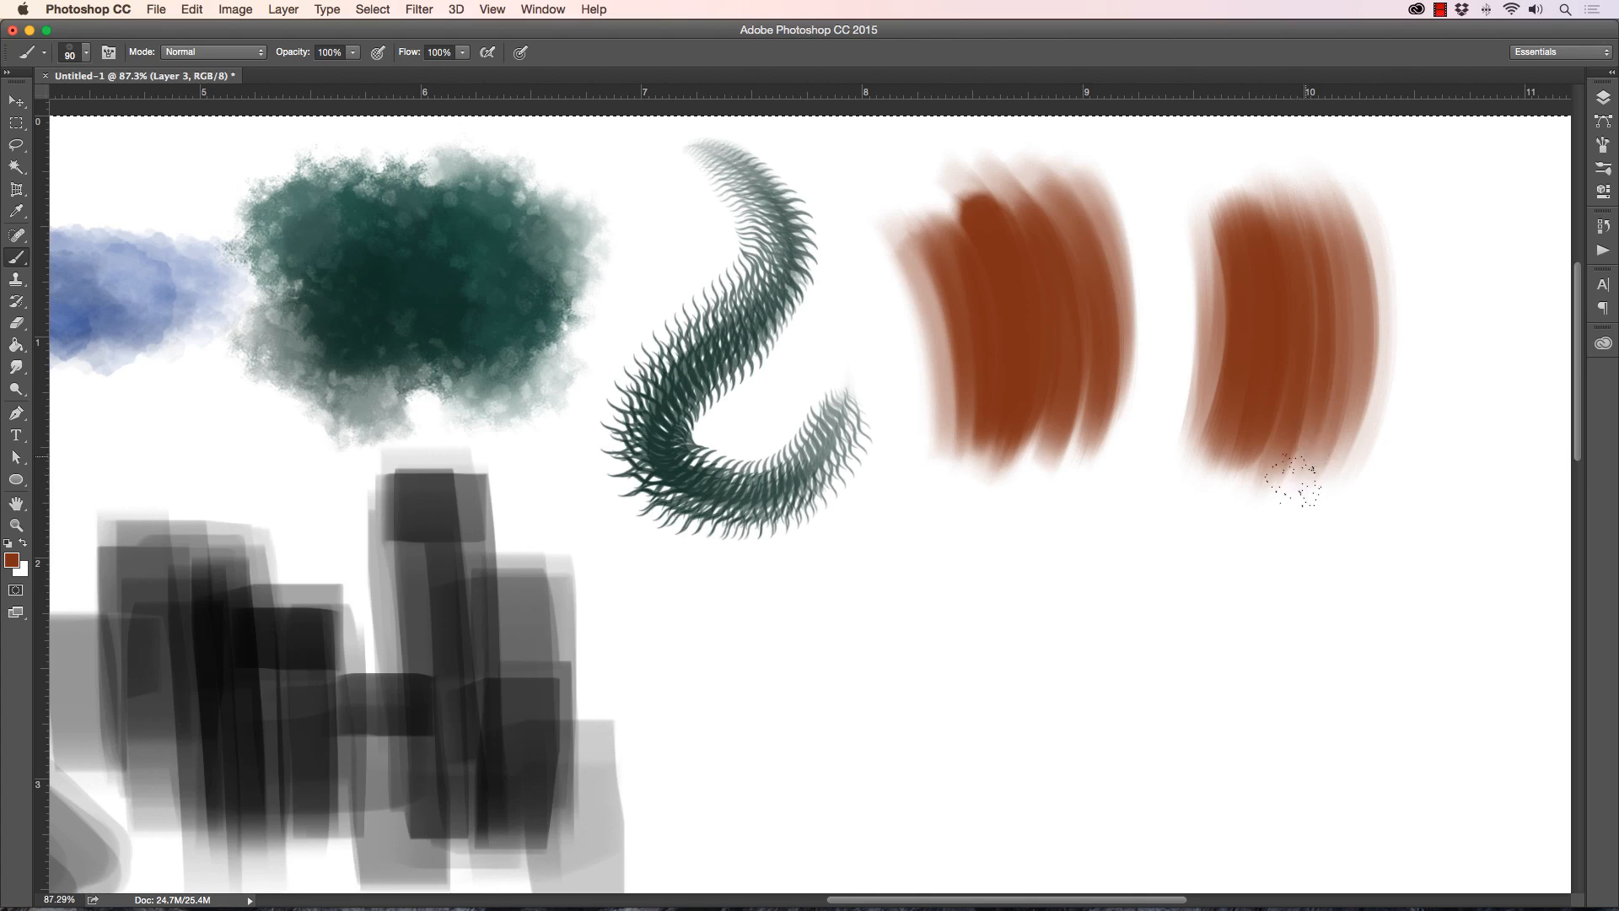
drag(1370, 203, 1354, 473)
drag(1375, 257, 1324, 476)
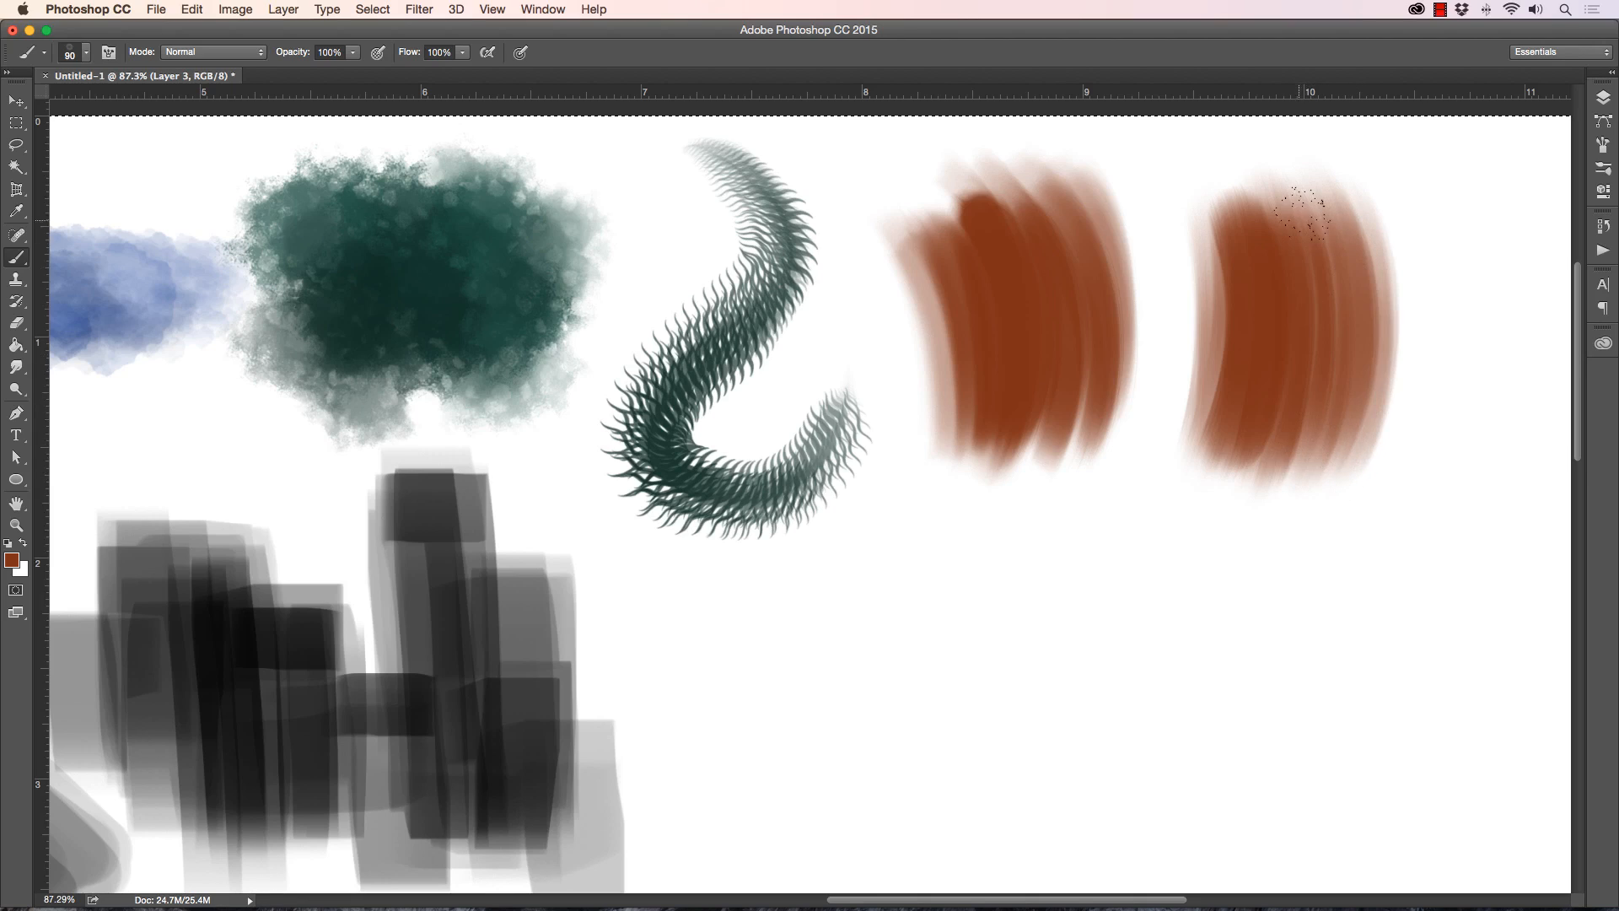
mouse_move(1229, 218)
mouse_down()
mouse_move(1214, 405)
mouse_move(1201, 379)
mouse_up()
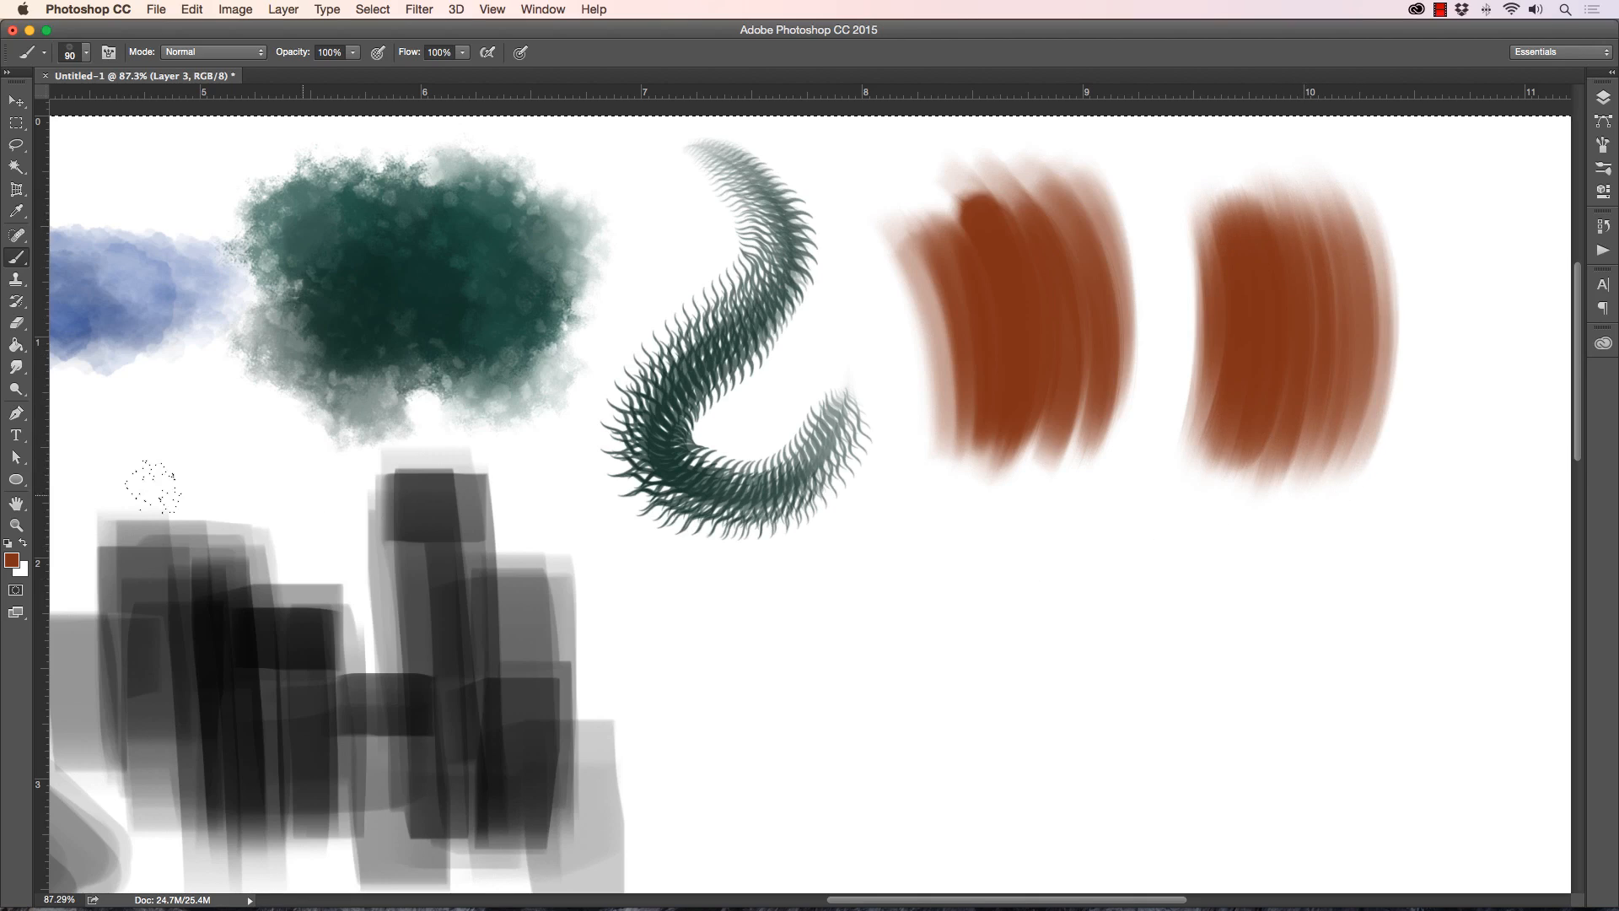
Step: Set the foreground to dark brown #461c0d and shade the middle of the second rust-brown patch with the brush at 80 px
click(12, 560)
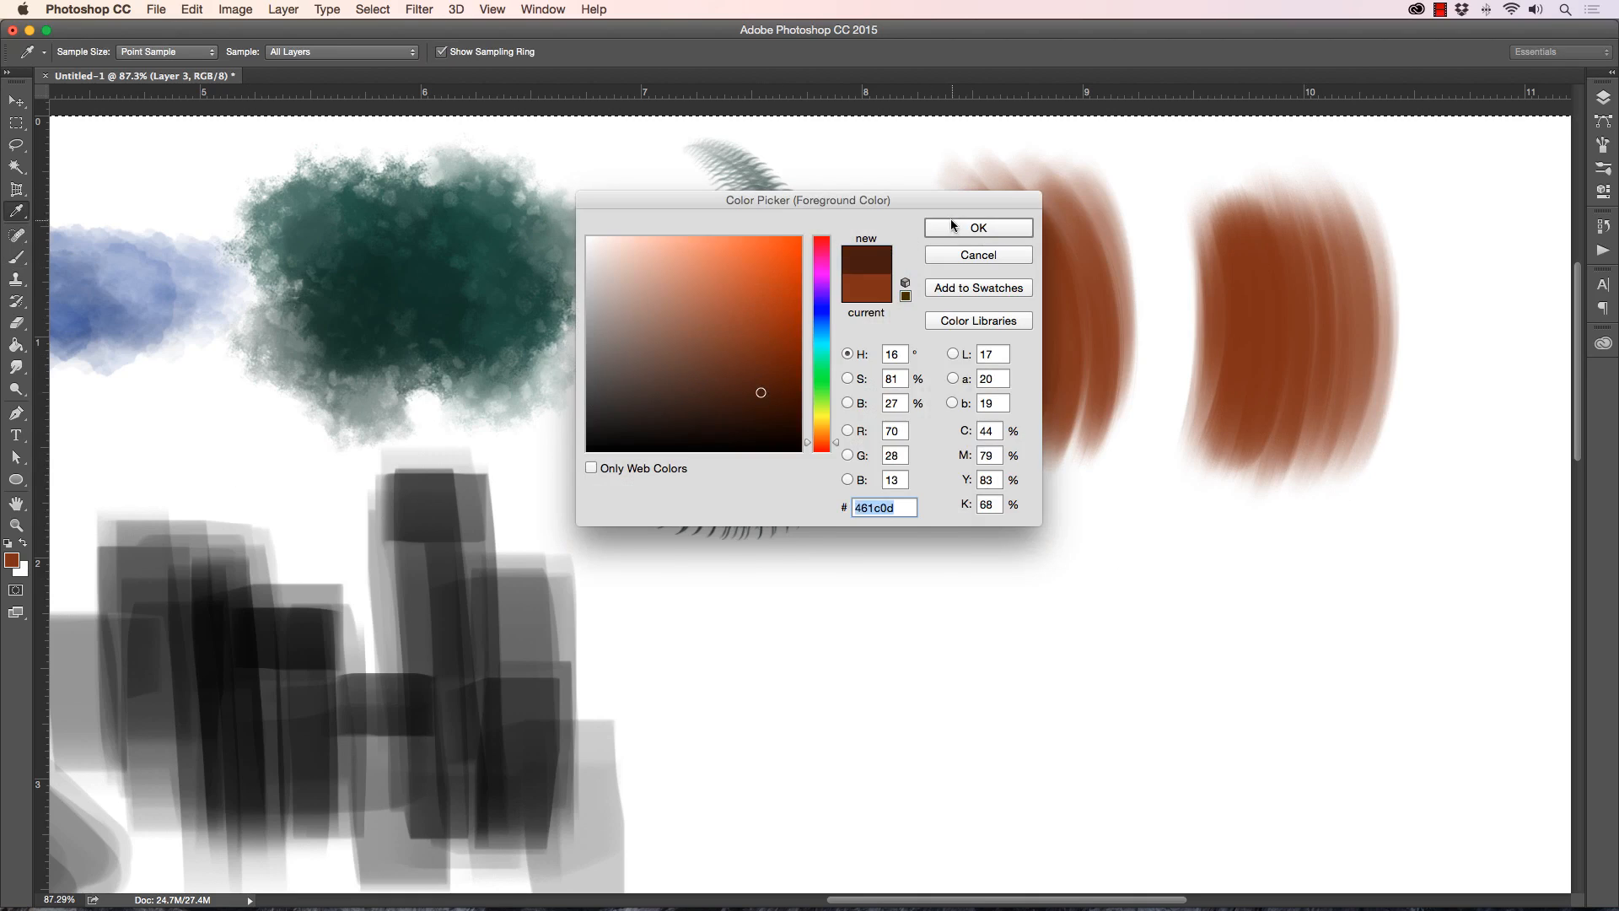
click(953, 225)
key(bracketleft)
key(bracketleft)
drag(1267, 460, 1290, 202)
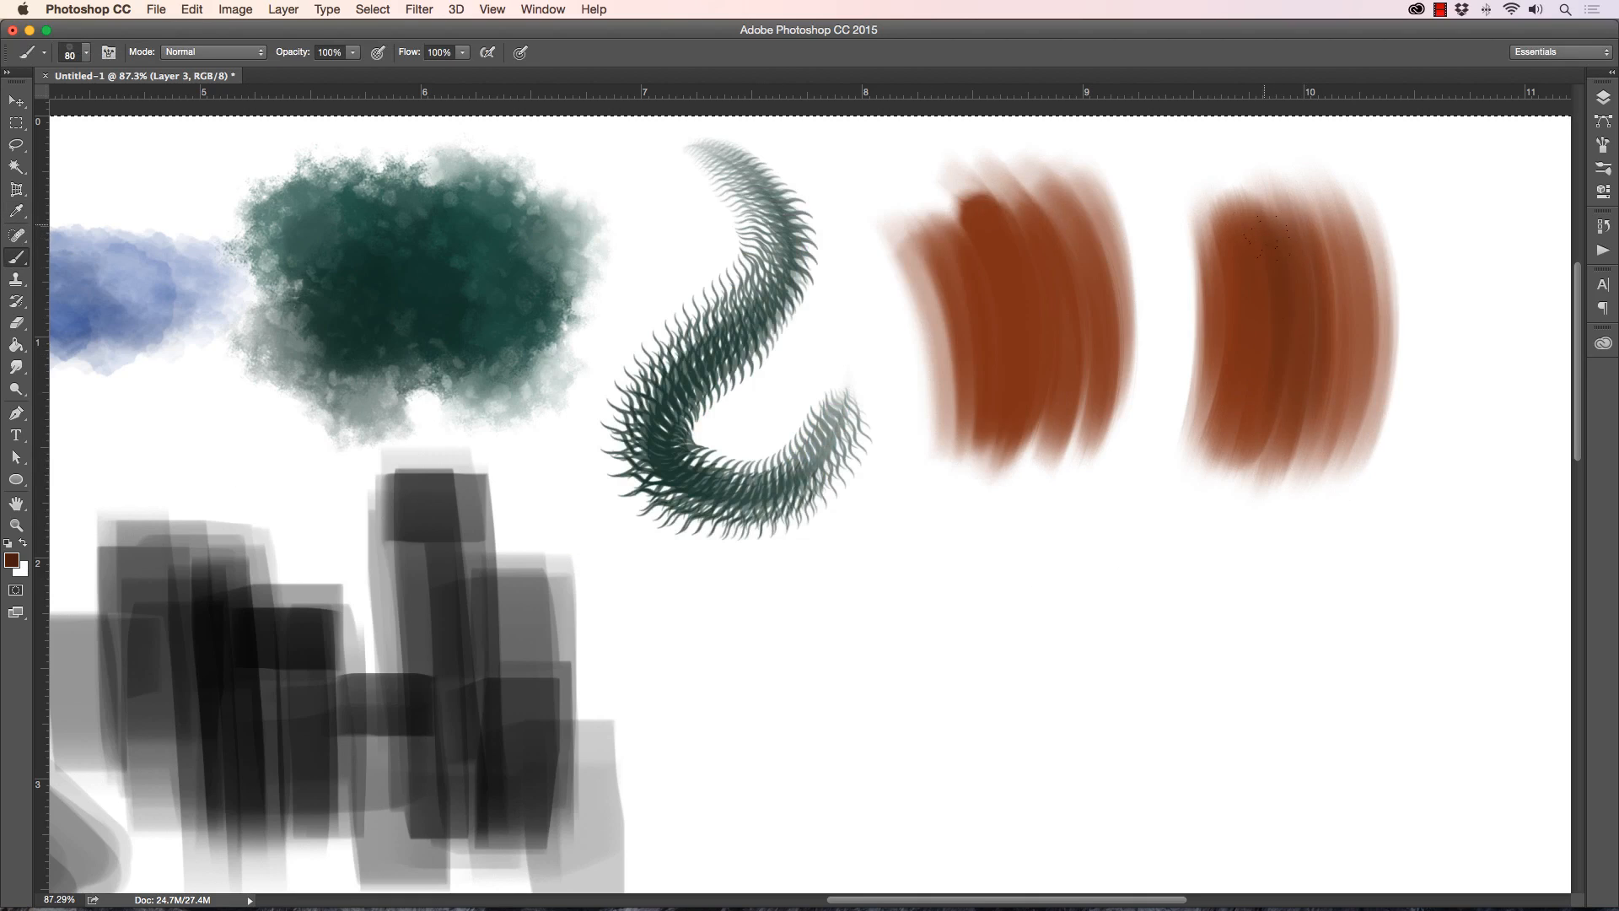
Step: Darken the middle and outer side of the second rust-brown patch with more dark brown vertical strokes at 60 px
drag(1264, 354, 1262, 221)
drag(1330, 438, 1332, 240)
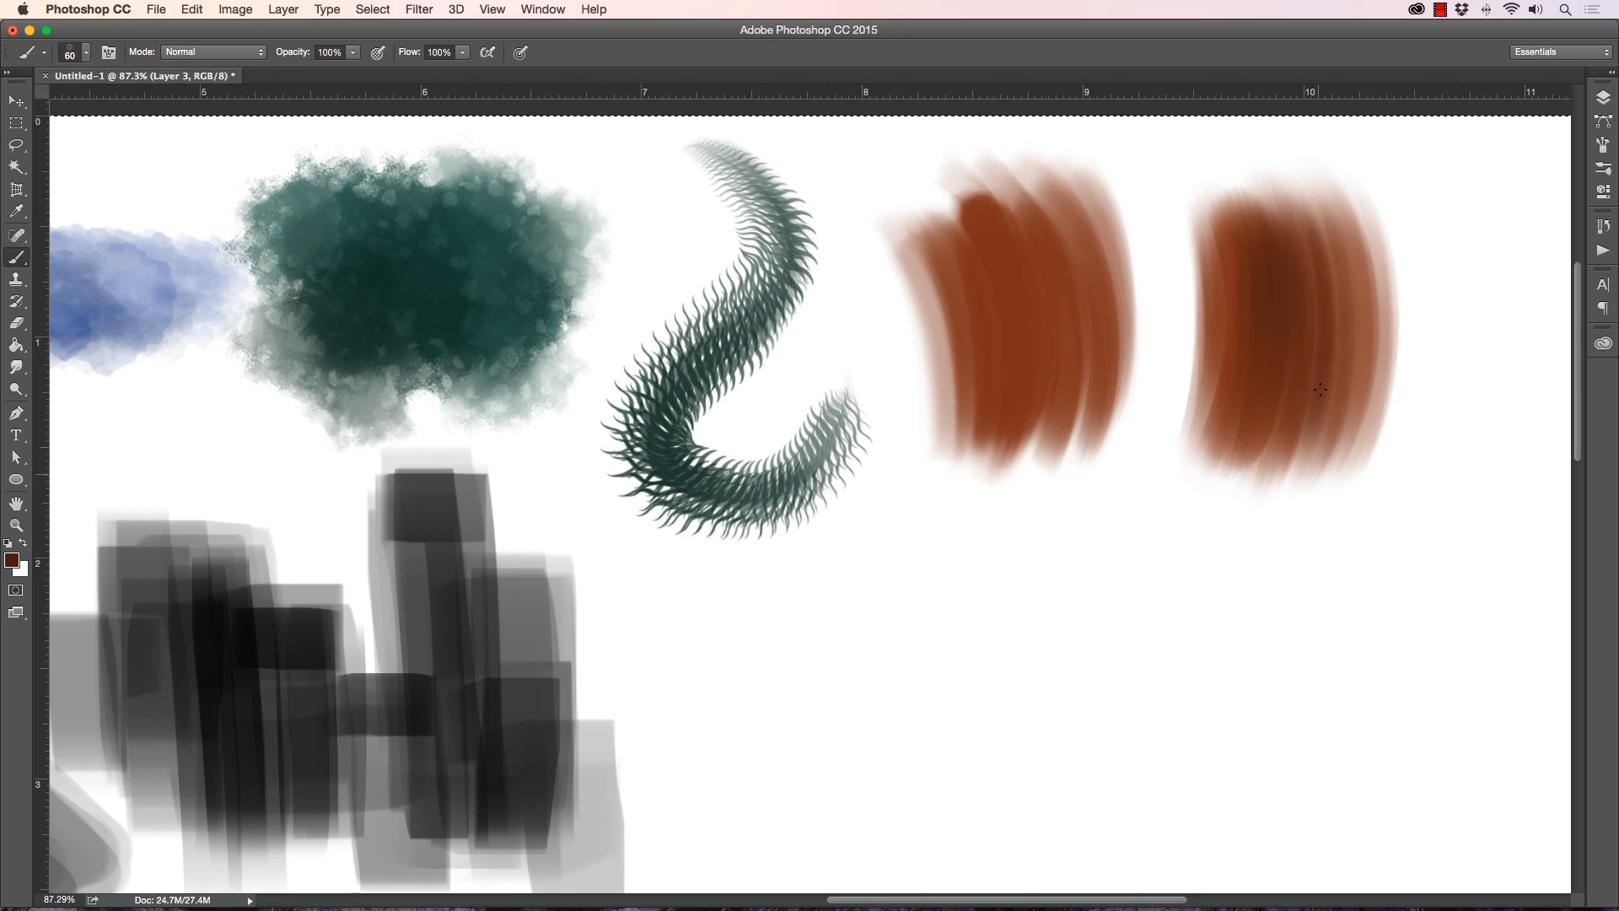
drag(1327, 430, 1326, 216)
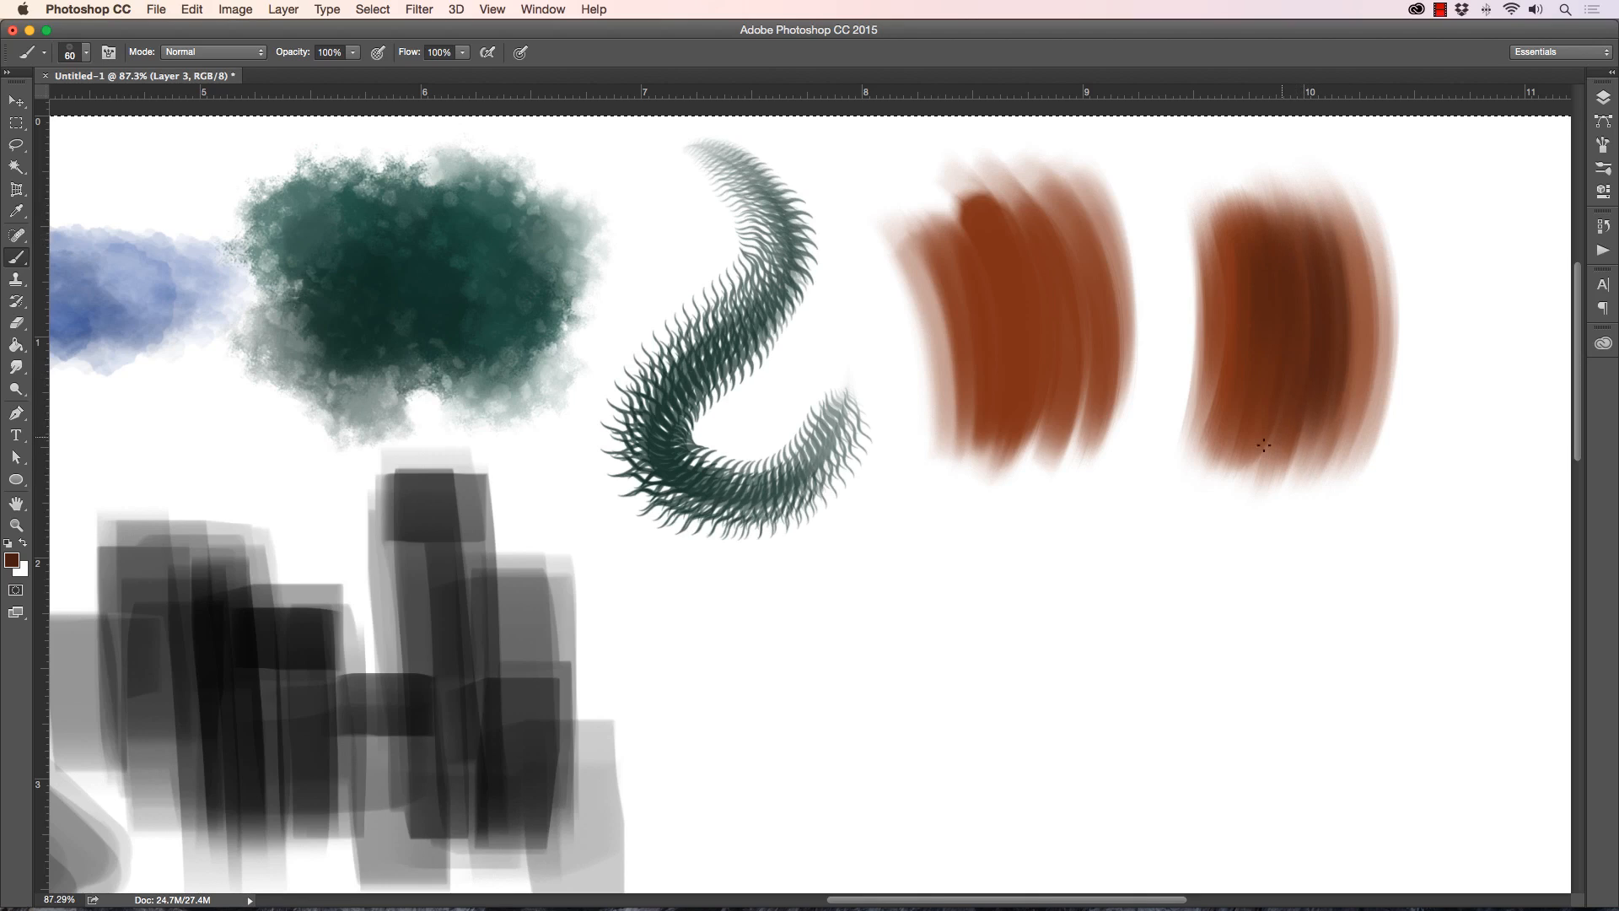
drag(1323, 429, 1324, 215)
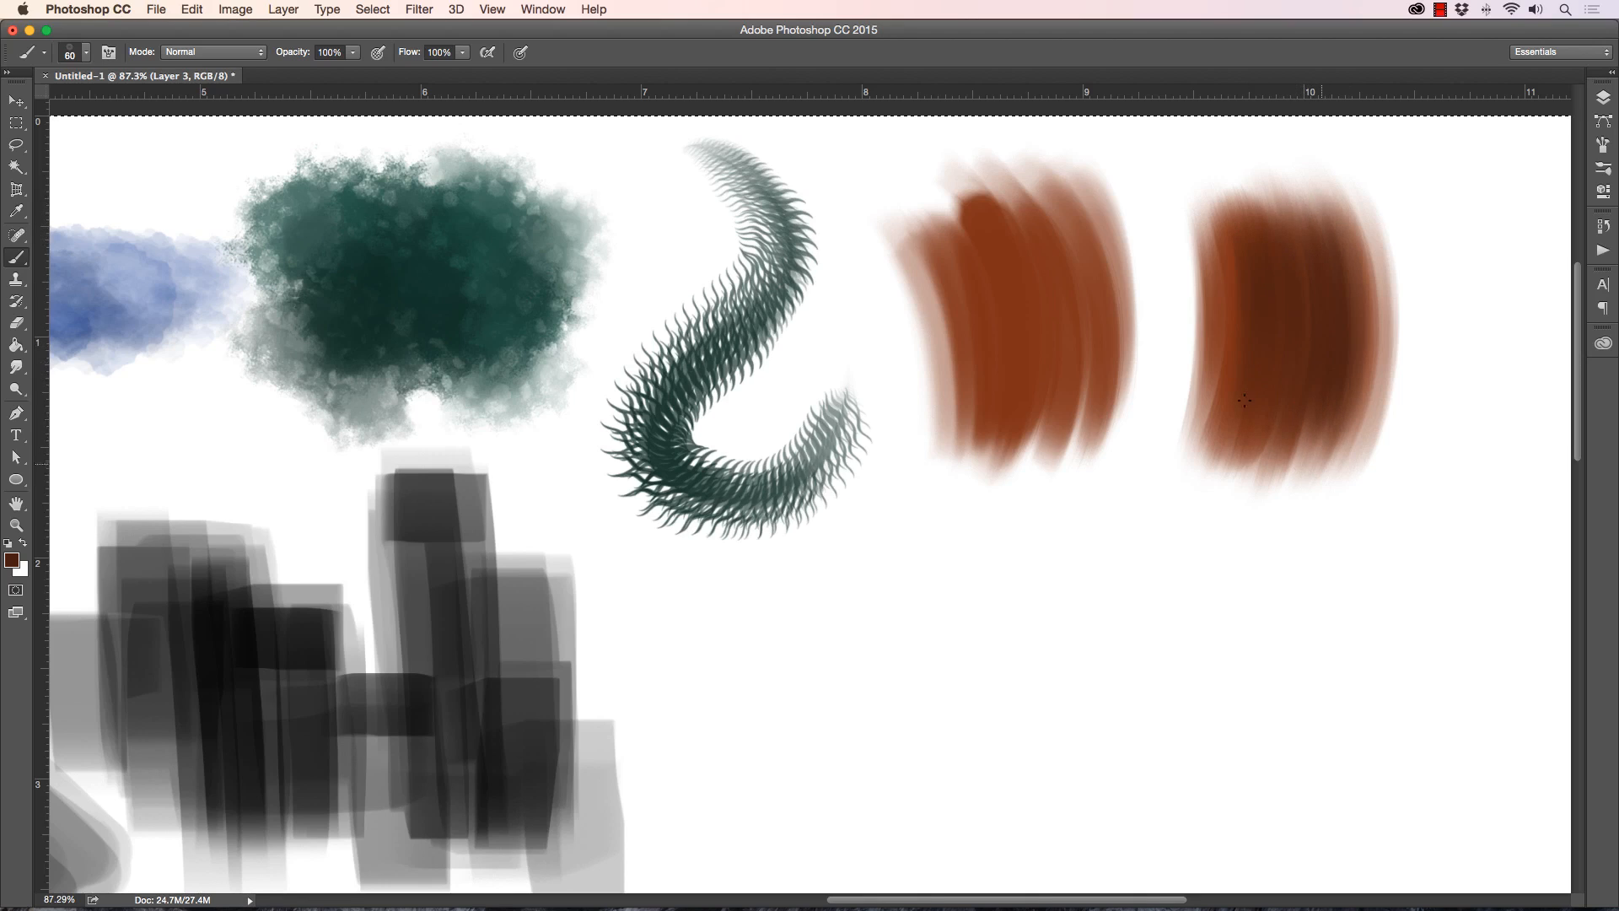
Step: Set the foreground to light orange #f7ba6c and paint a highlight down the middle of the second brown patch at 70 px
click(12, 562)
mouse_move(689, 272)
mouse_down()
mouse_move(679, 253)
mouse_move(708, 243)
mouse_up()
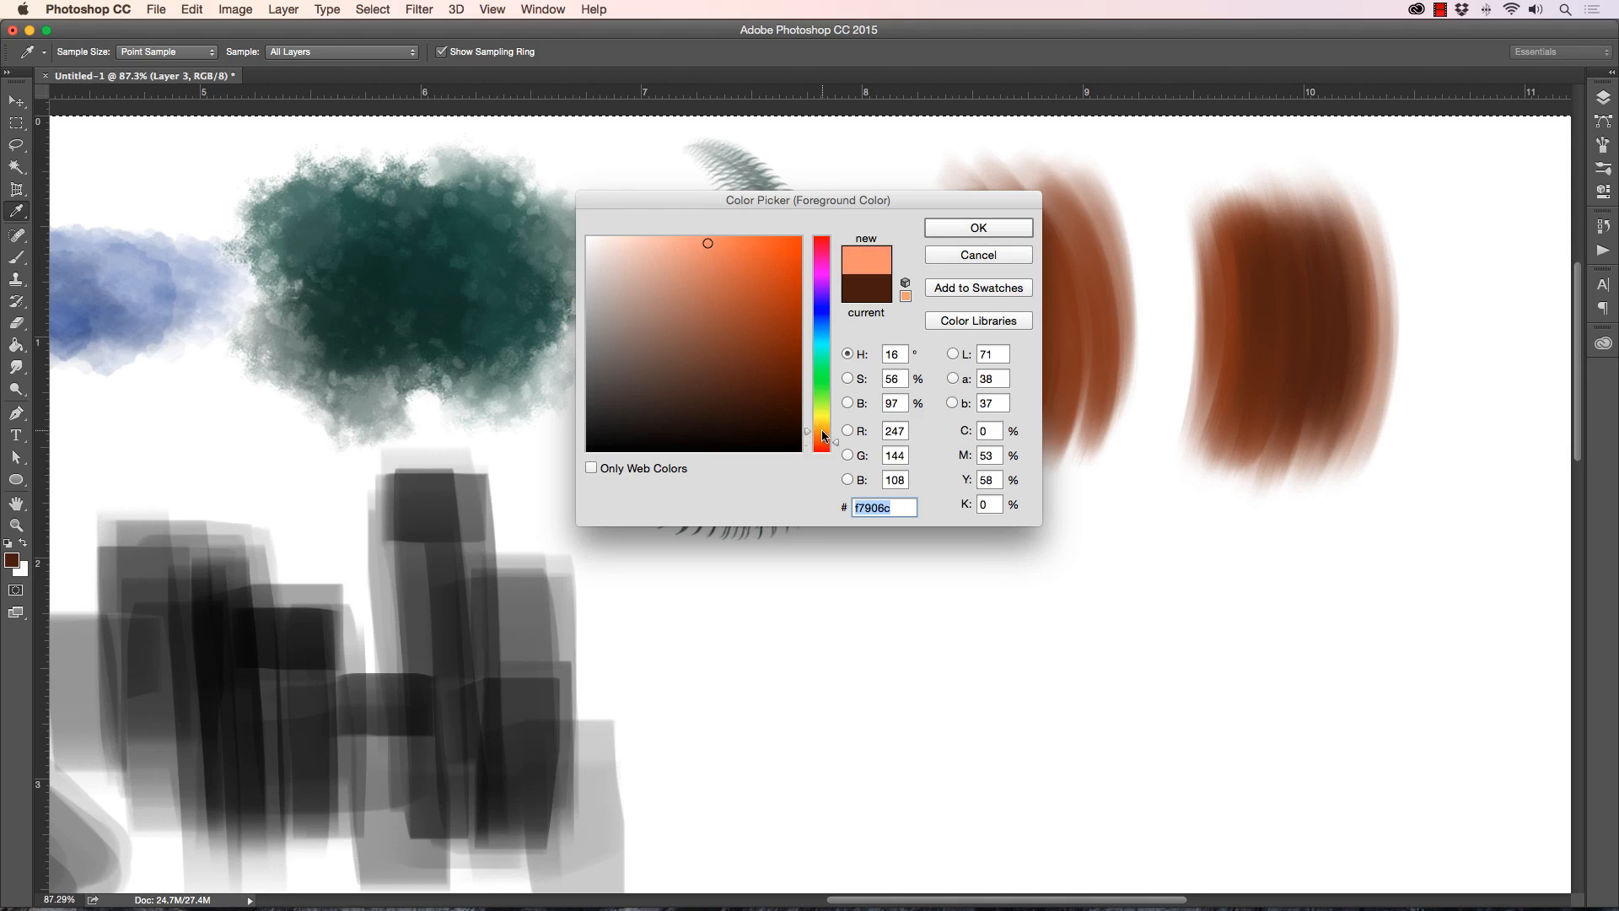
click(823, 432)
click(938, 232)
key(b)
key(bracketright)
mouse_move(1296, 247)
mouse_down()
mouse_move(1299, 417)
mouse_move(1281, 252)
mouse_move(1306, 342)
mouse_move(1341, 236)
mouse_move(1269, 396)
mouse_move(1252, 253)
mouse_move(1311, 376)
mouse_up()
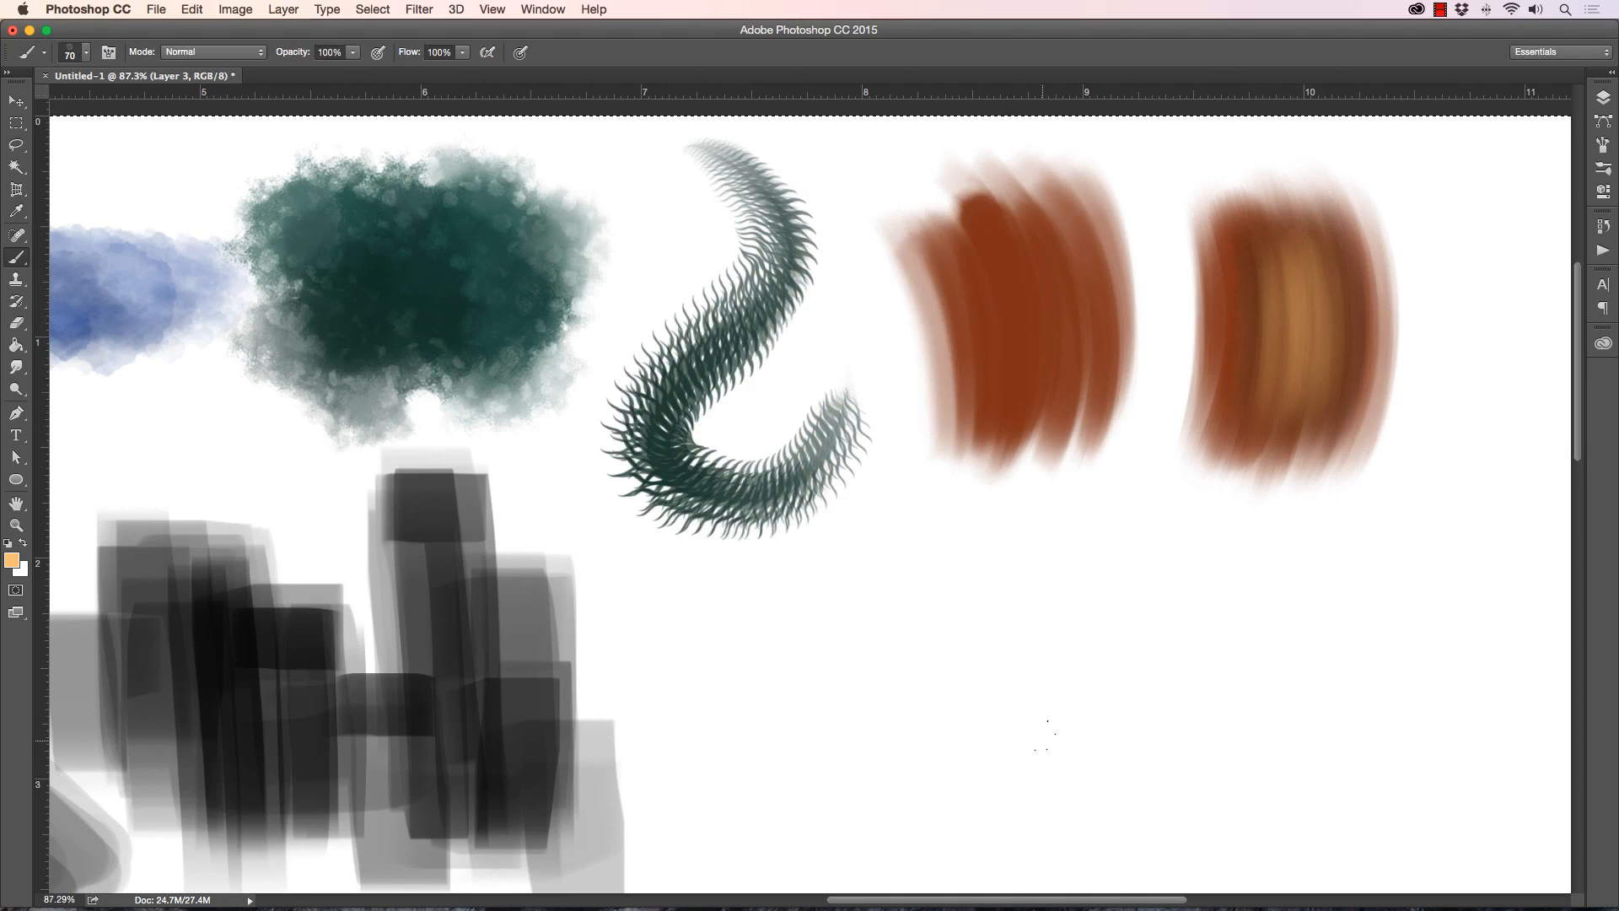
Step: Choose the 021 Rippled Glass brush preset at 175 px
click(88, 53)
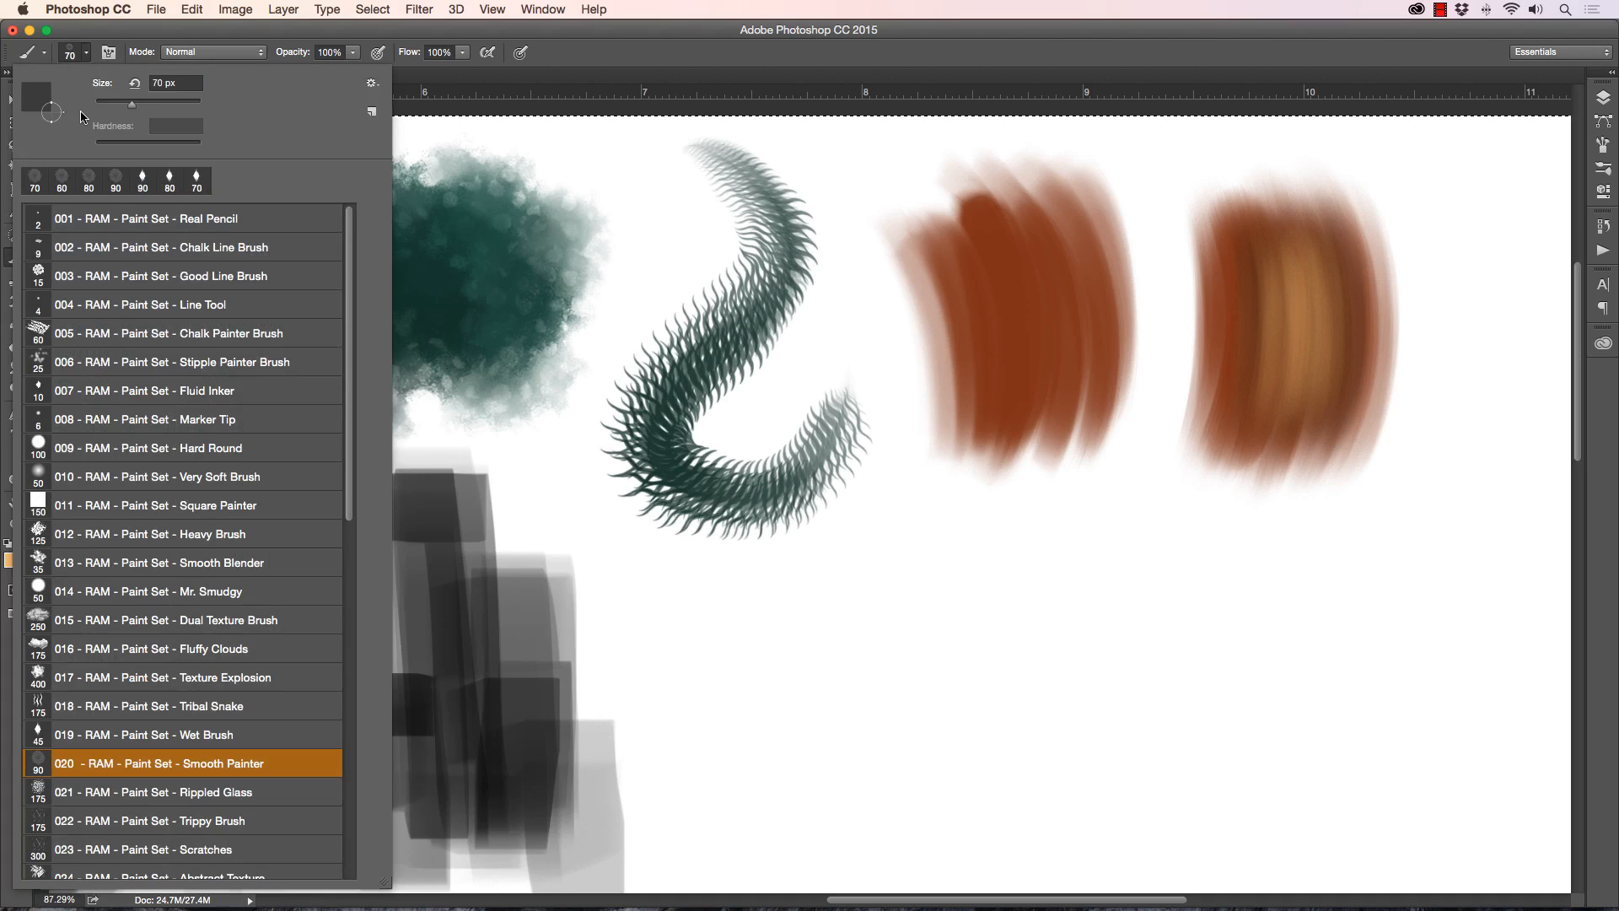
click(95, 796)
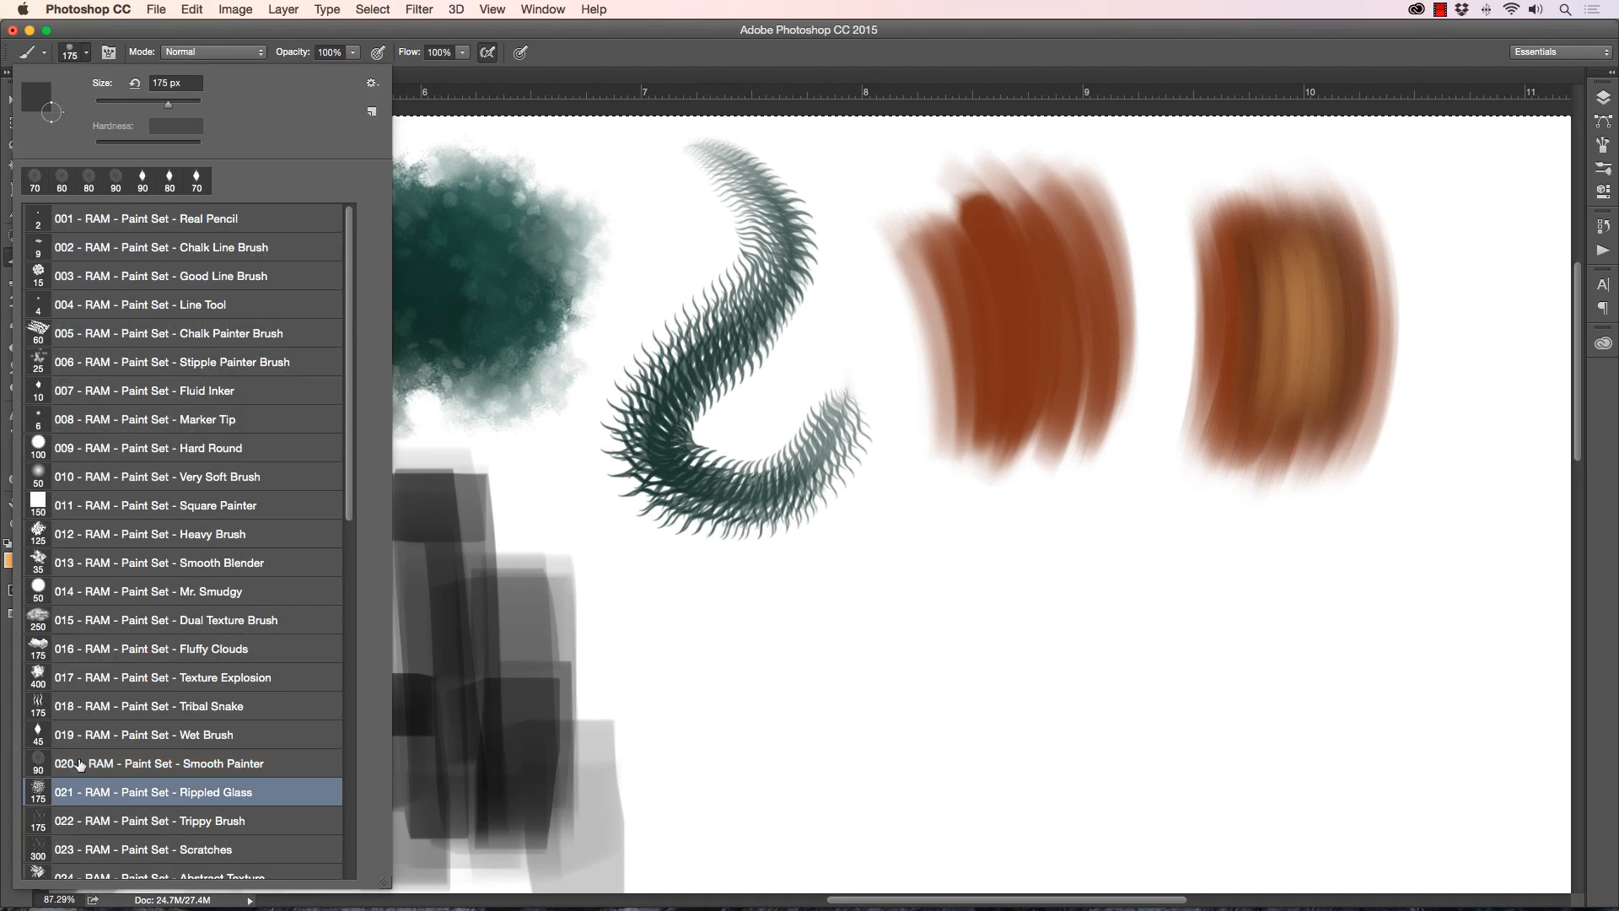
key(Return)
Step: Set the foreground to blue-gray #596f7c and paint a large round textured patch below the green snake-like stroke
click(11, 562)
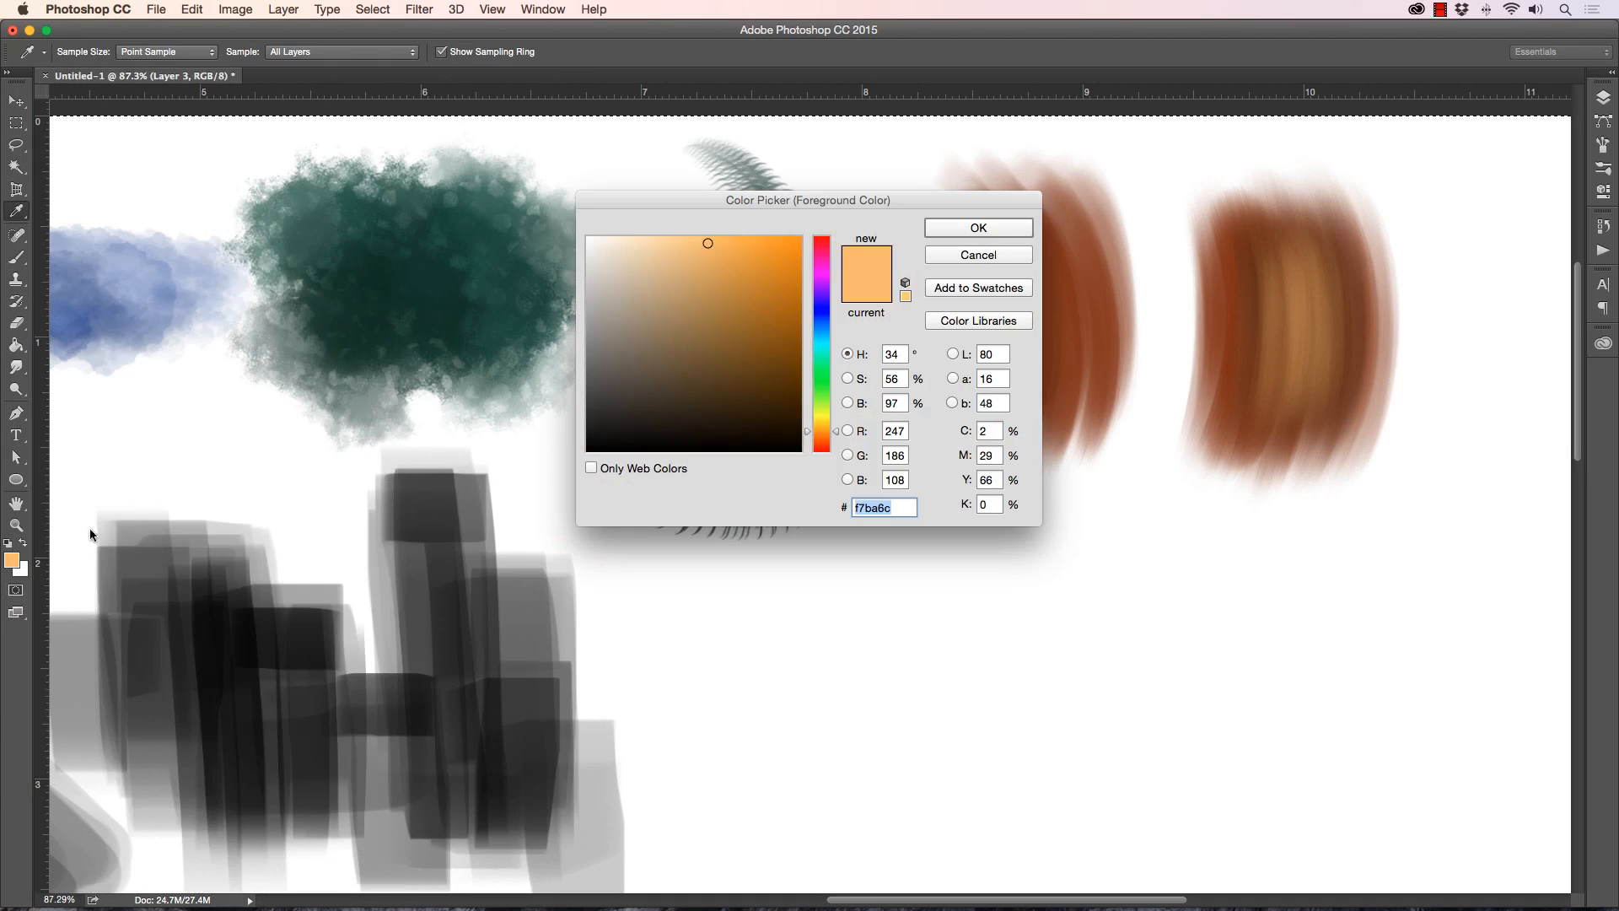
click(820, 300)
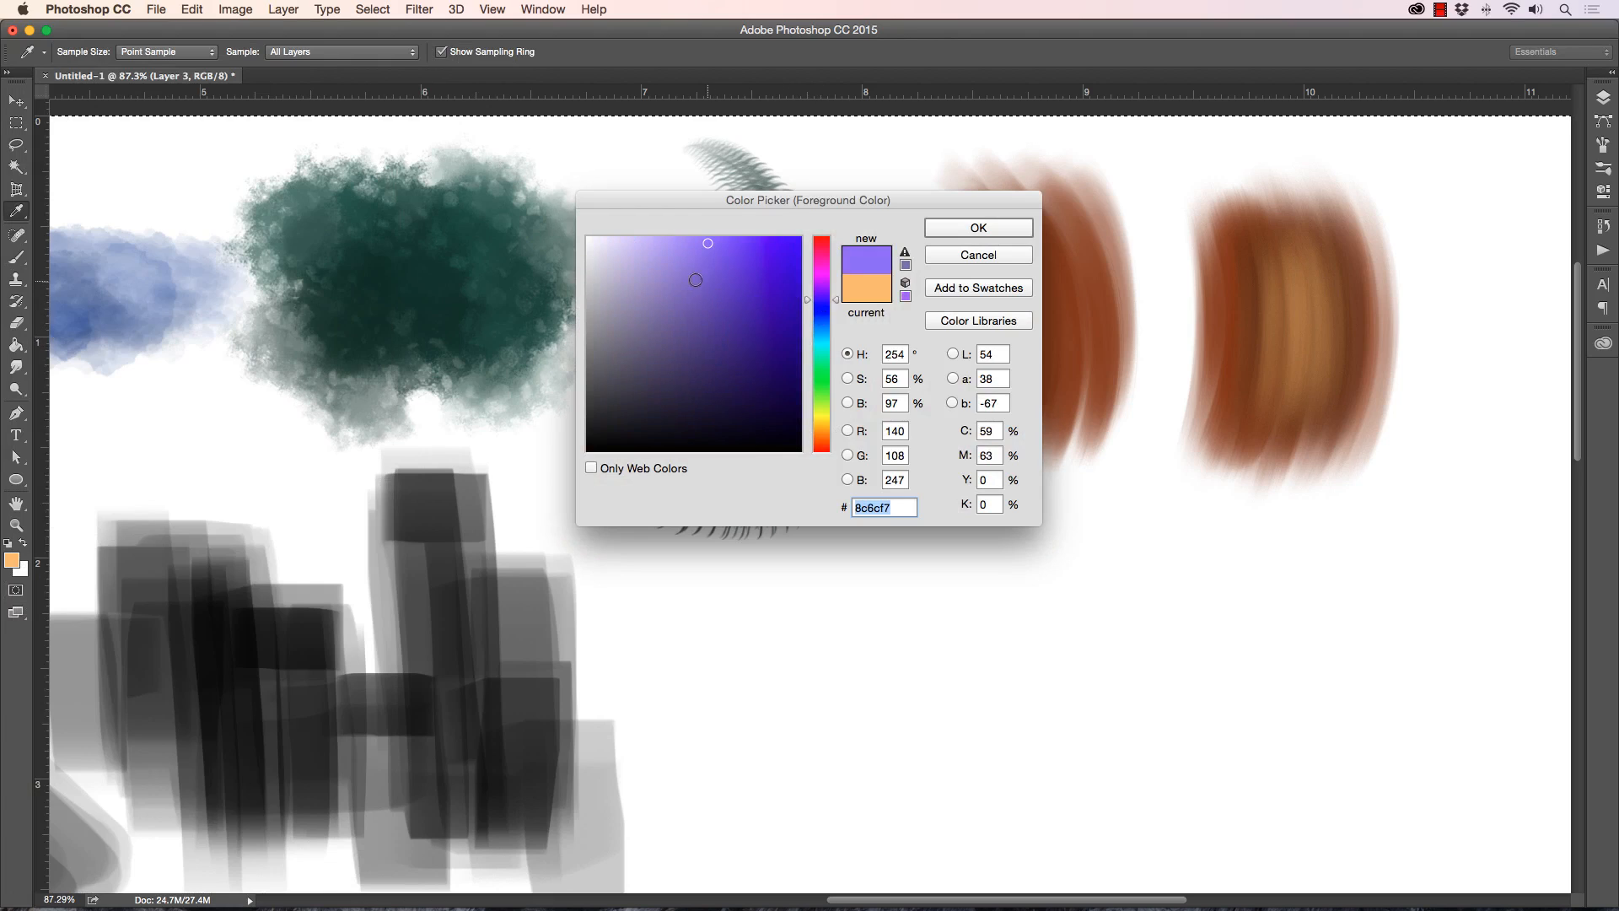
click(820, 330)
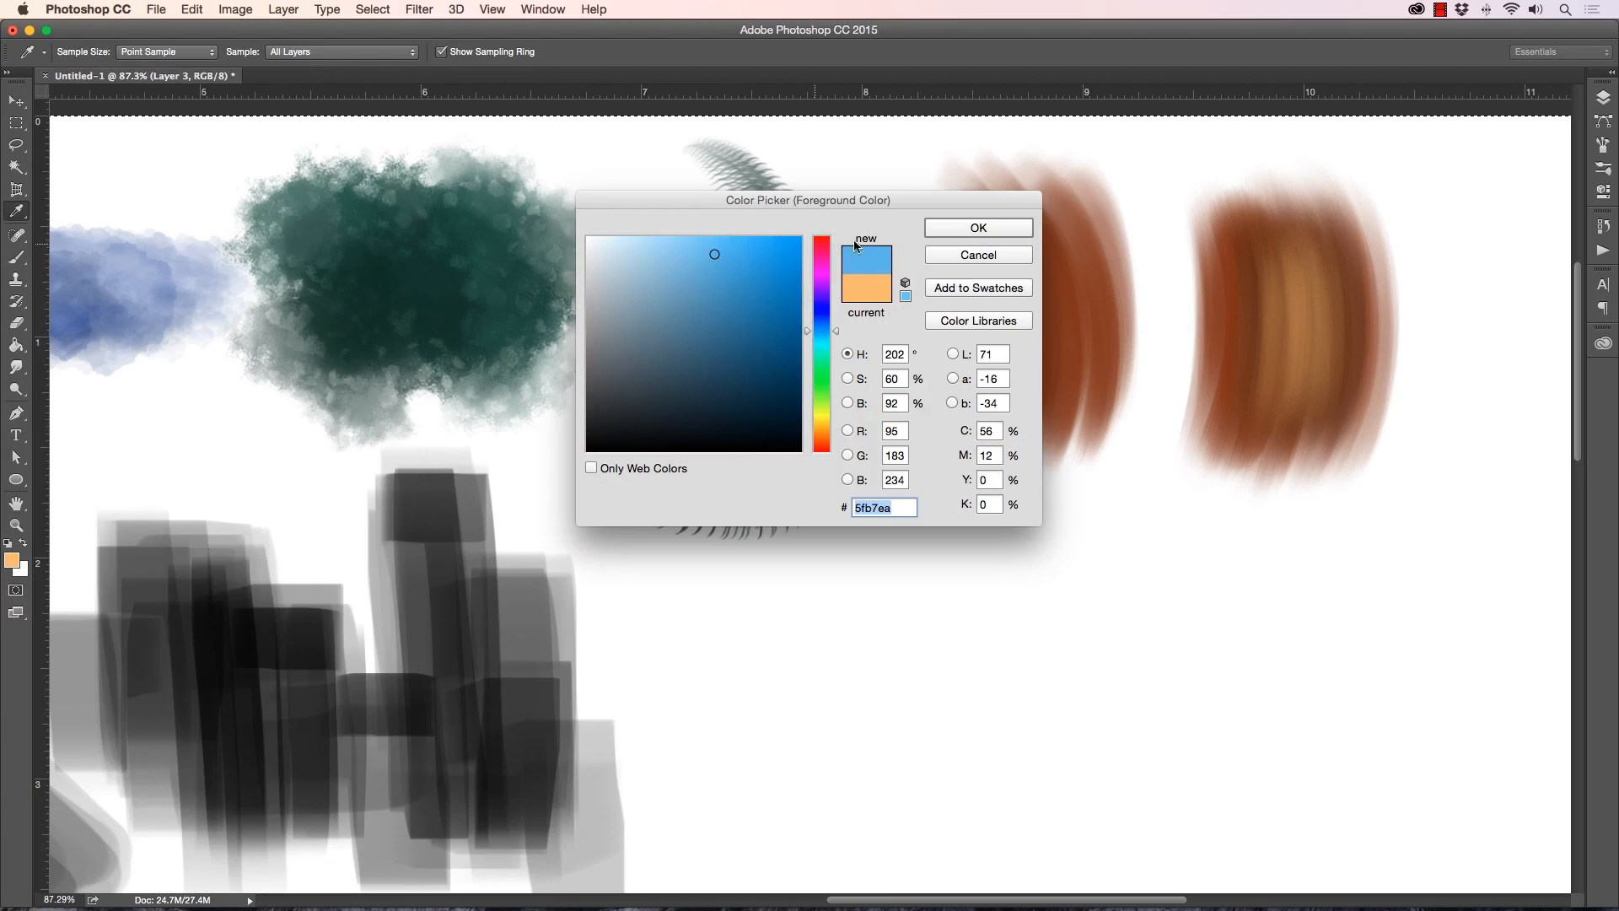
drag(686, 315, 686, 337)
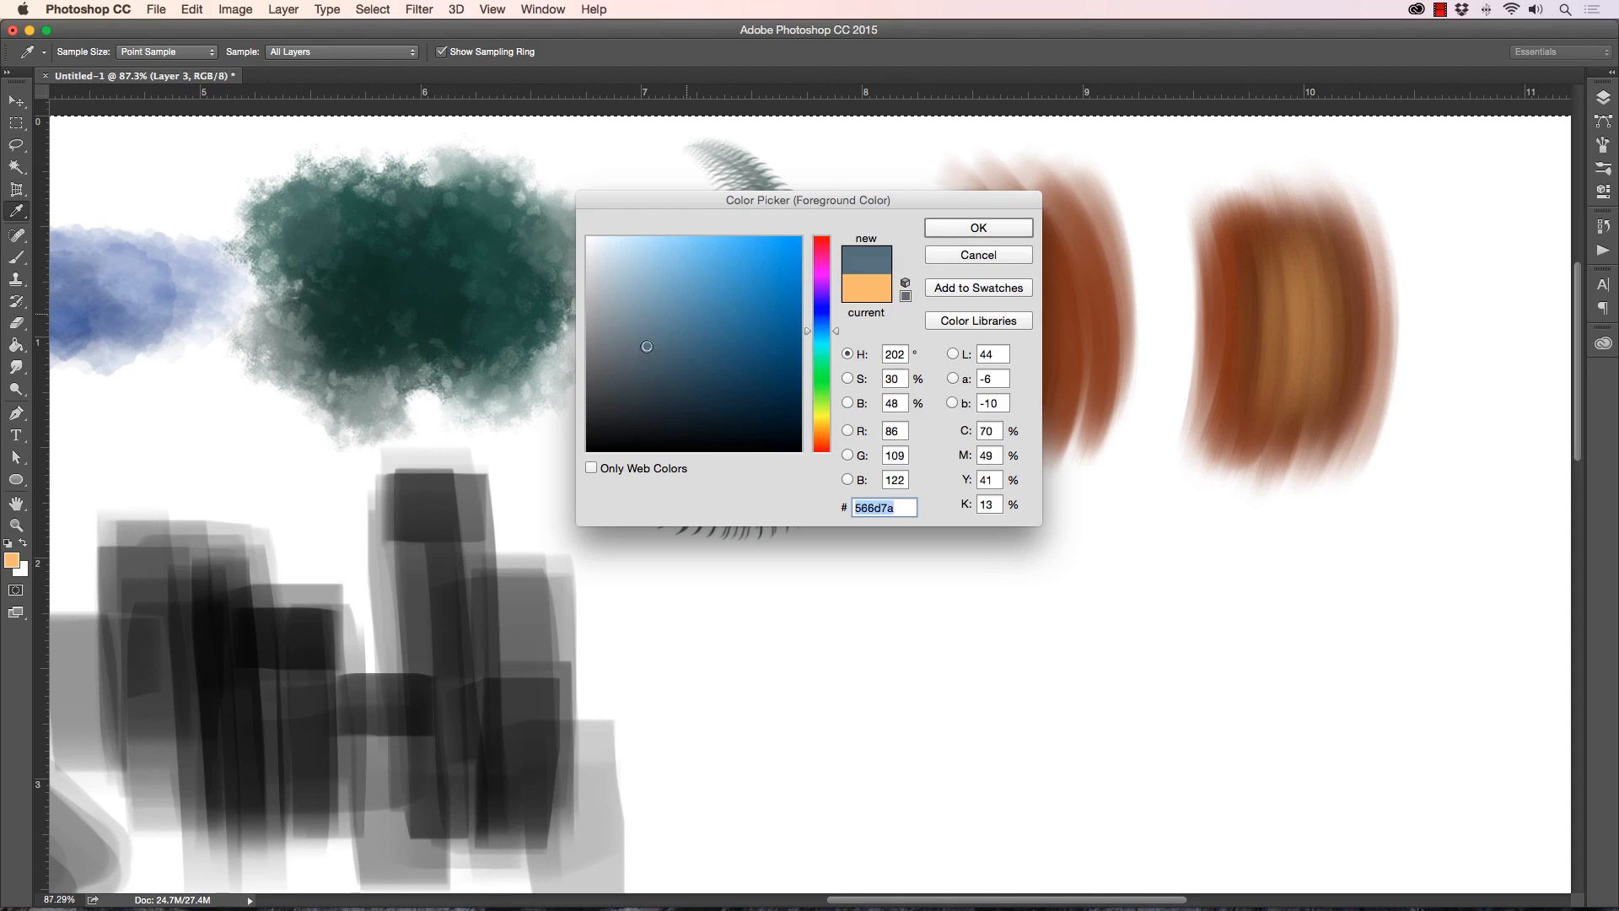
key(Return)
key(b)
mouse_move(823, 675)
mouse_down()
mouse_move(784, 670)
mouse_move(877, 666)
mouse_move(822, 733)
mouse_move(852, 628)
mouse_move(742, 763)
mouse_move(830, 666)
mouse_move(738, 628)
mouse_move(797, 831)
mouse_move(824, 607)
mouse_move(711, 748)
mouse_move(946, 767)
mouse_move(906, 620)
mouse_move(824, 769)
mouse_up()
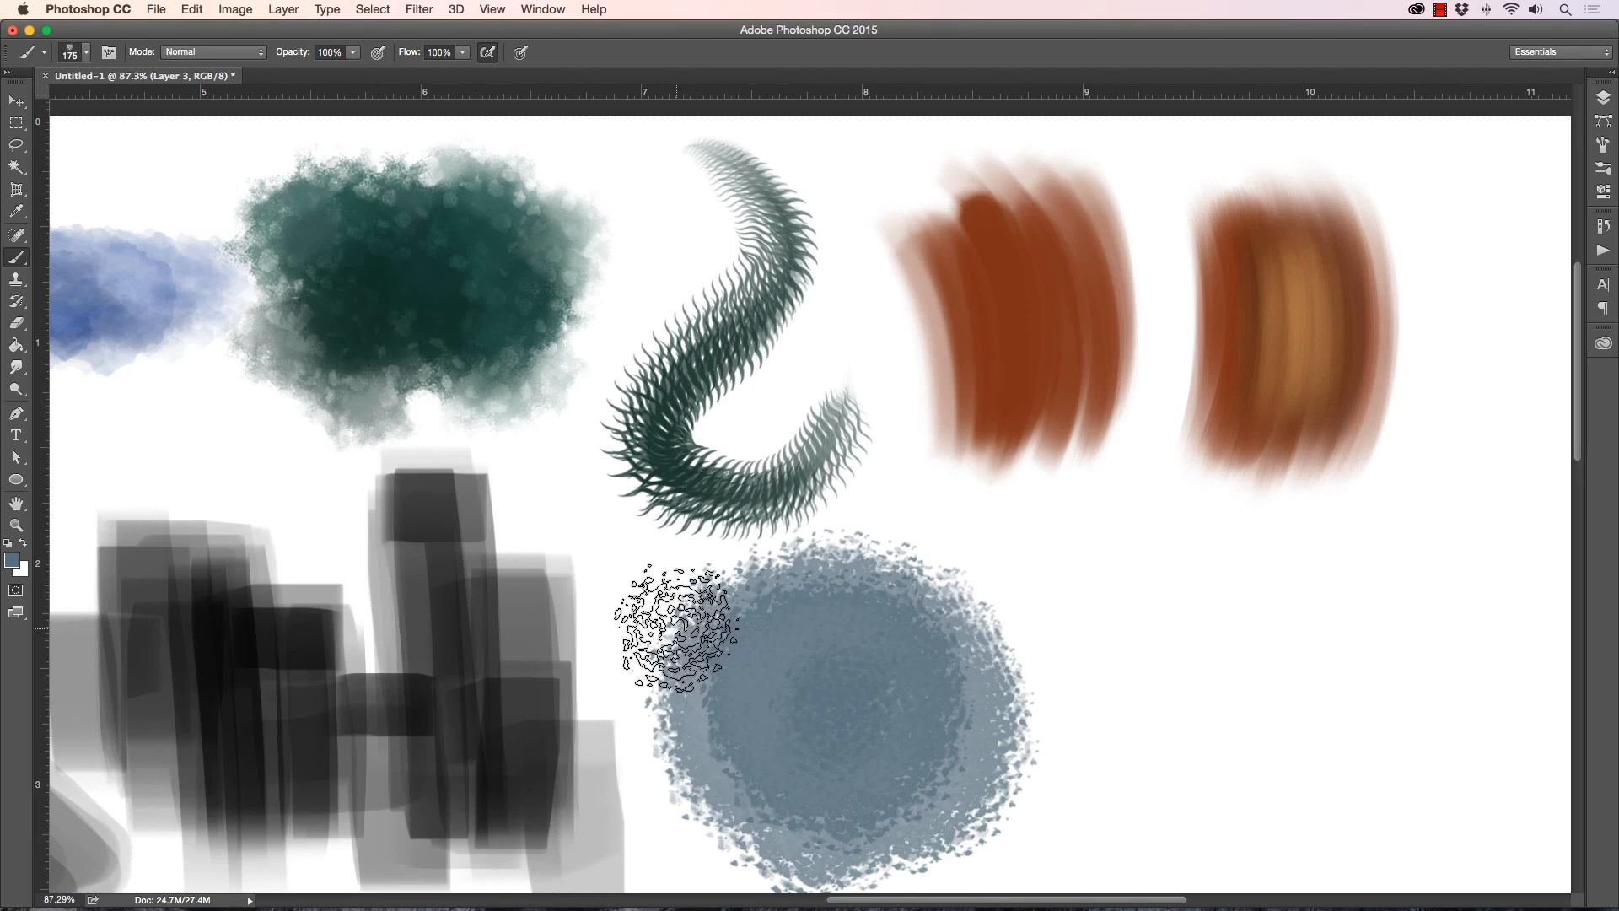
Step: Set the foreground to a pale grayish blue and lighten the center of the round textured patch
click(13, 558)
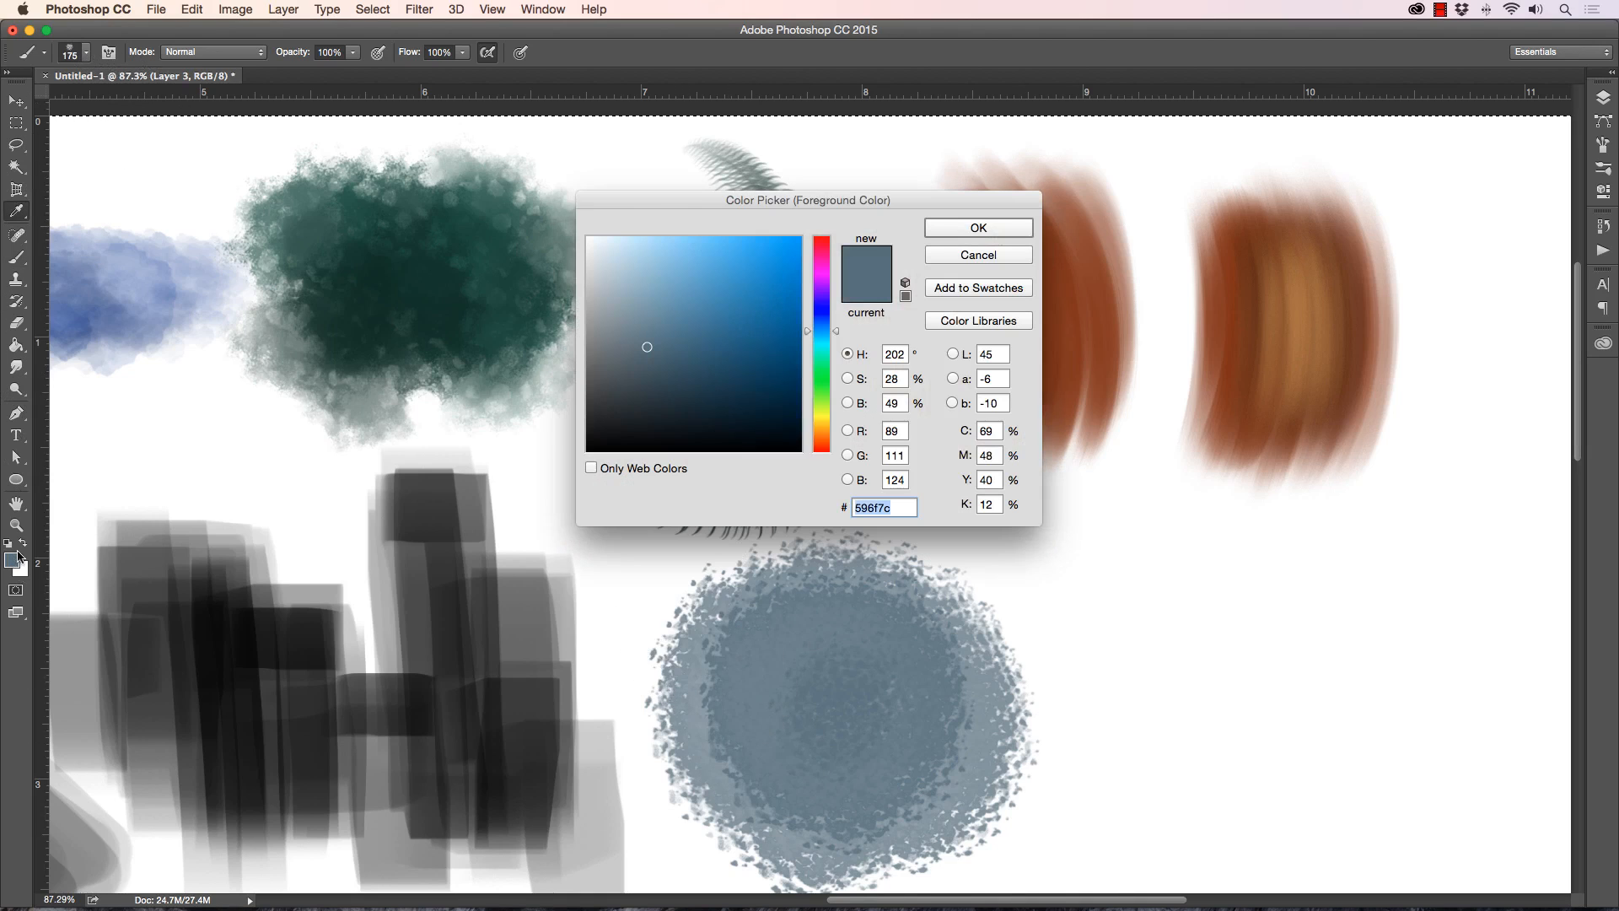
click(625, 285)
click(944, 226)
mouse_move(776, 686)
mouse_down()
mouse_move(840, 700)
mouse_move(855, 773)
mouse_move(773, 706)
mouse_move(901, 708)
mouse_move(907, 681)
mouse_move(840, 779)
mouse_move(889, 695)
mouse_move(796, 670)
mouse_move(813, 766)
mouse_move(891, 671)
mouse_move(939, 706)
mouse_move(797, 790)
mouse_move(820, 622)
mouse_move(716, 684)
mouse_move(887, 714)
mouse_move(809, 627)
mouse_up()
Step: Choose the 022 Trippy Brush preset
click(86, 53)
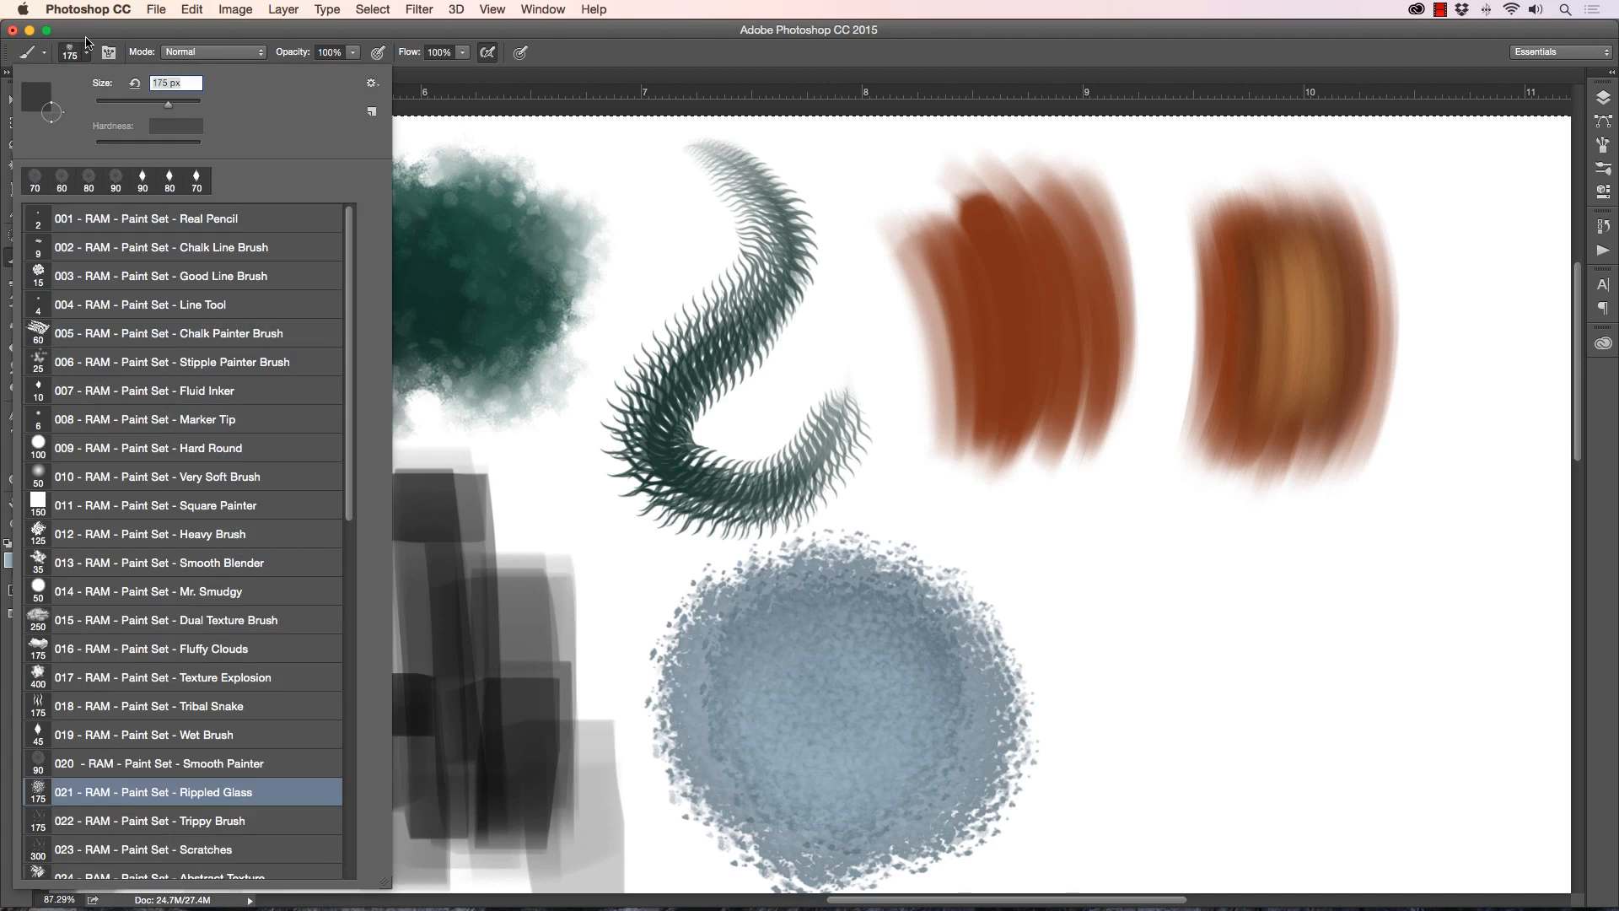
scroll(353, 478, down, 5)
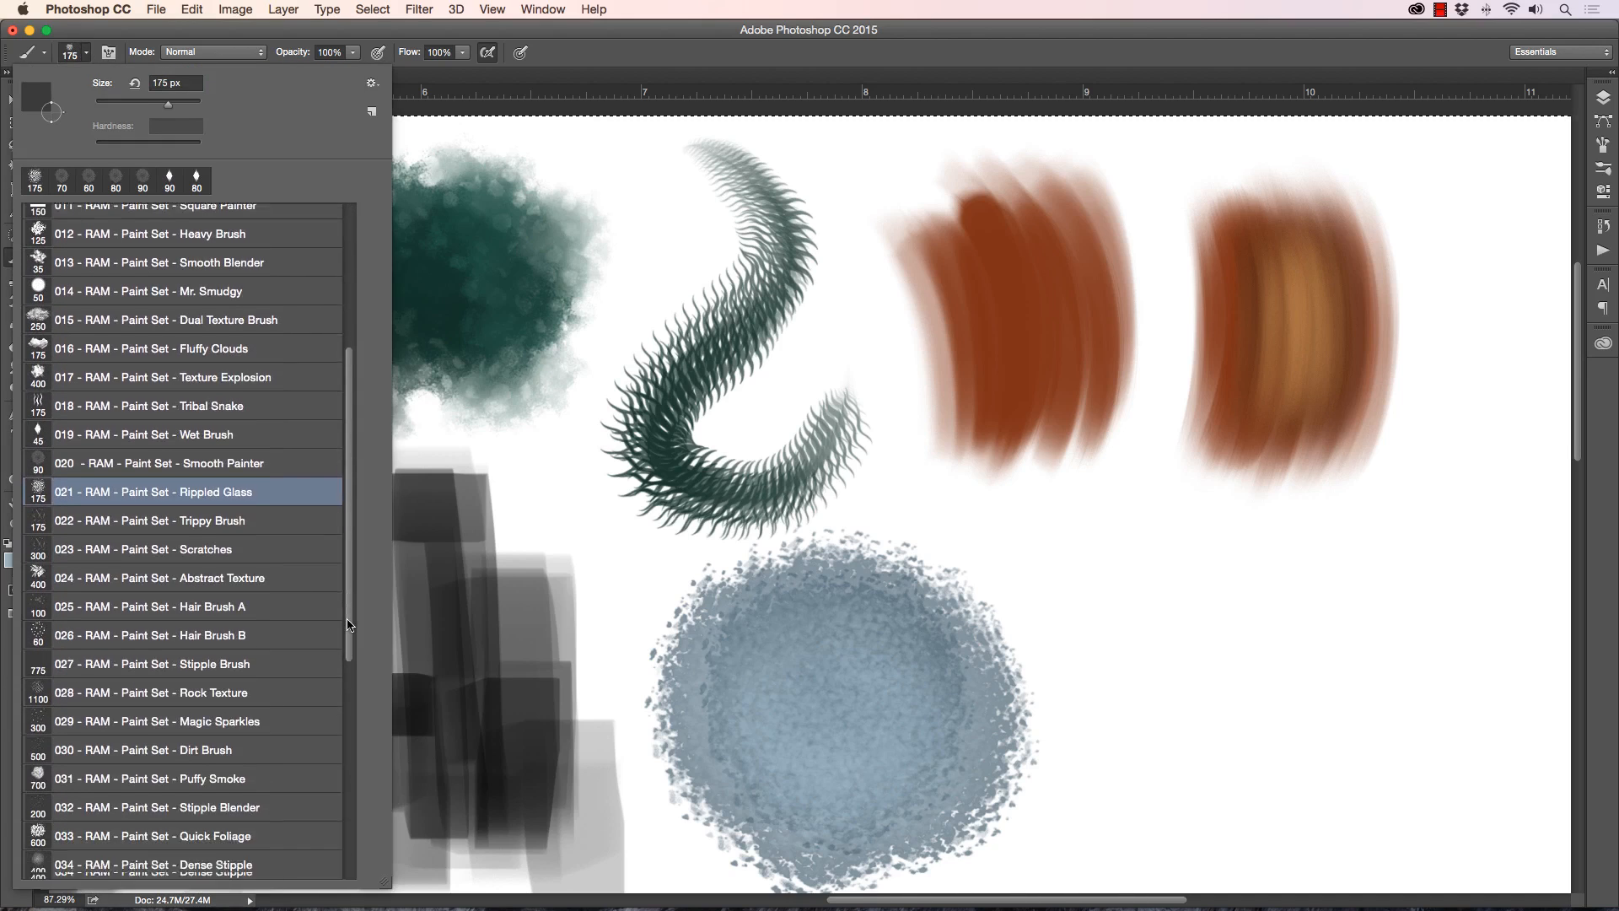
click(163, 437)
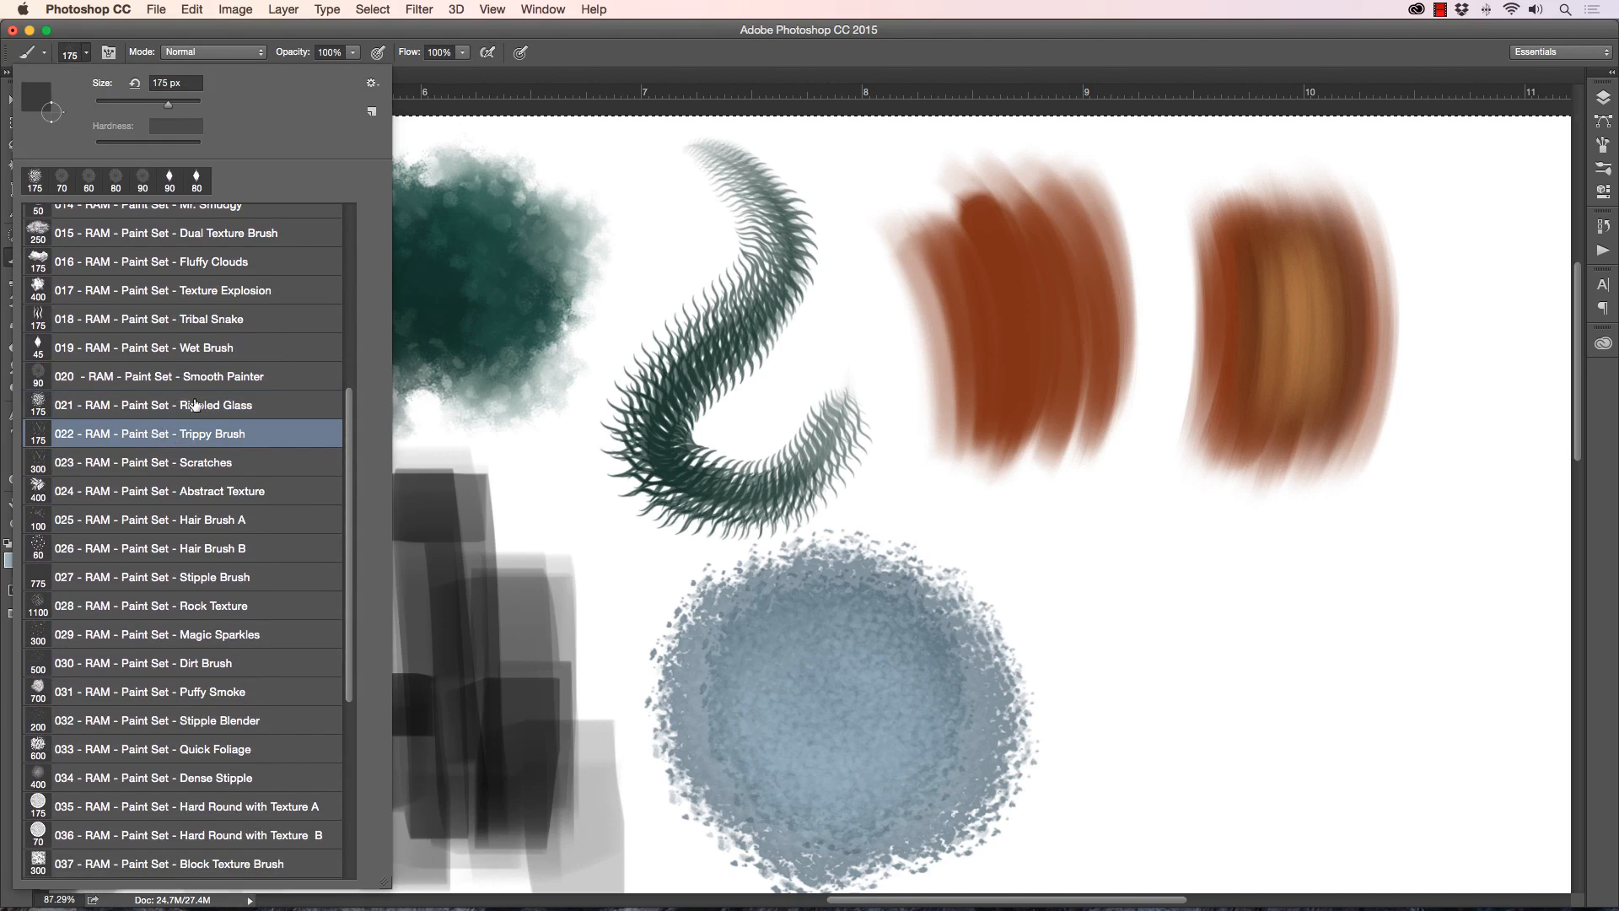
Step: Try a pale blue mesh of strokes at 175 px beside the round patch, and undo it
mouse_move(1163, 632)
mouse_down()
mouse_move(1247, 694)
mouse_move(1265, 733)
mouse_move(1096, 658)
mouse_up()
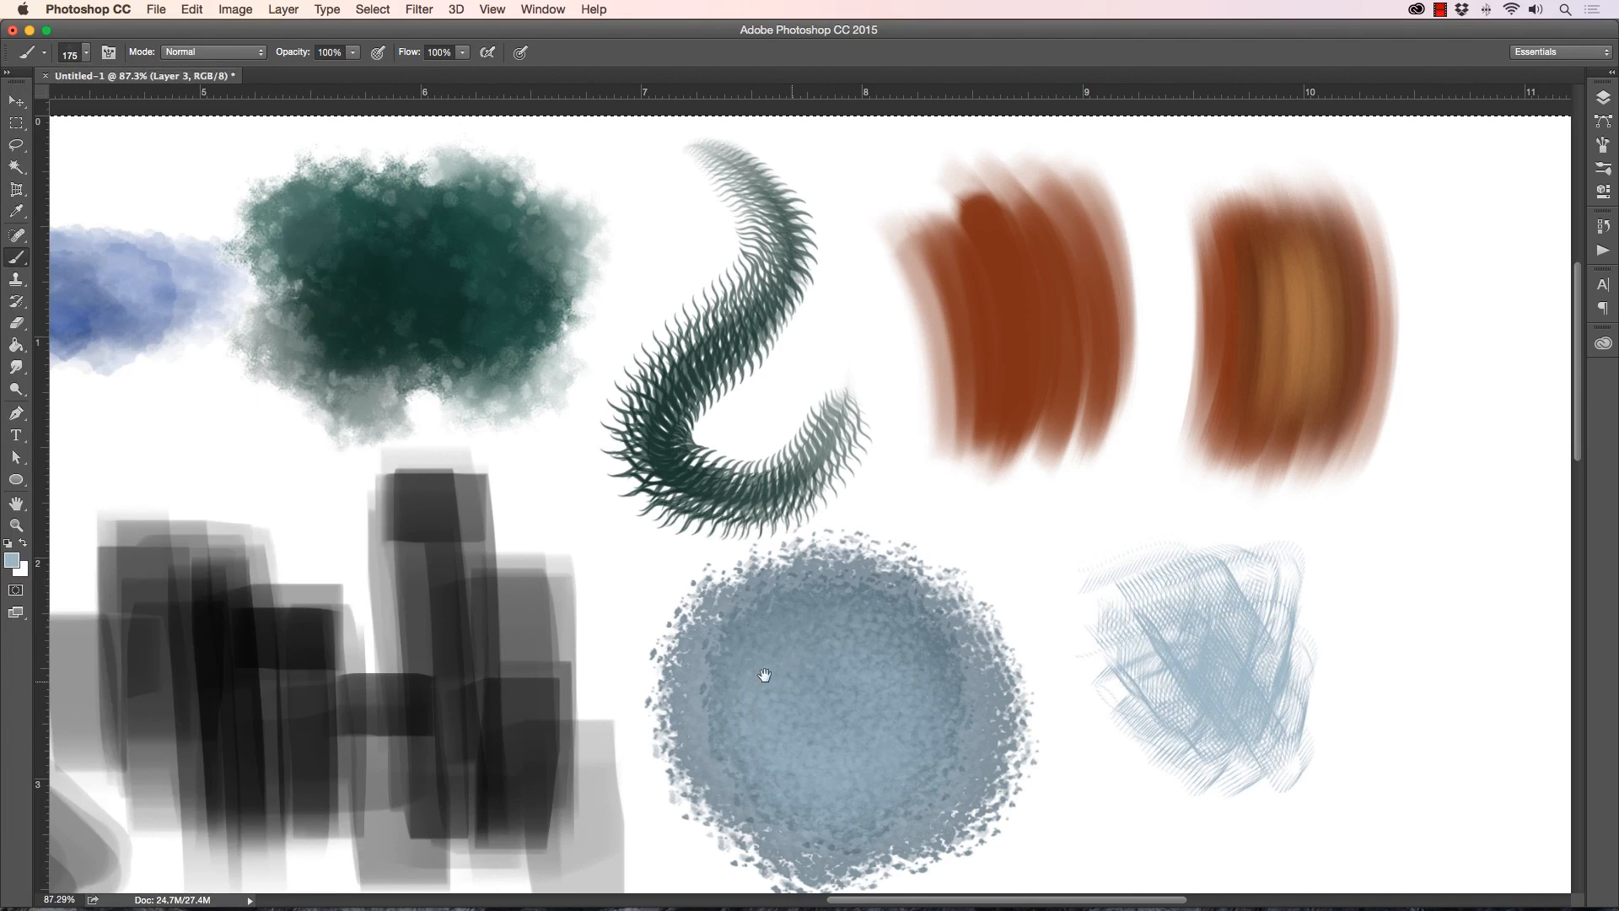
drag(766, 672, 540, 603)
key(super+z)
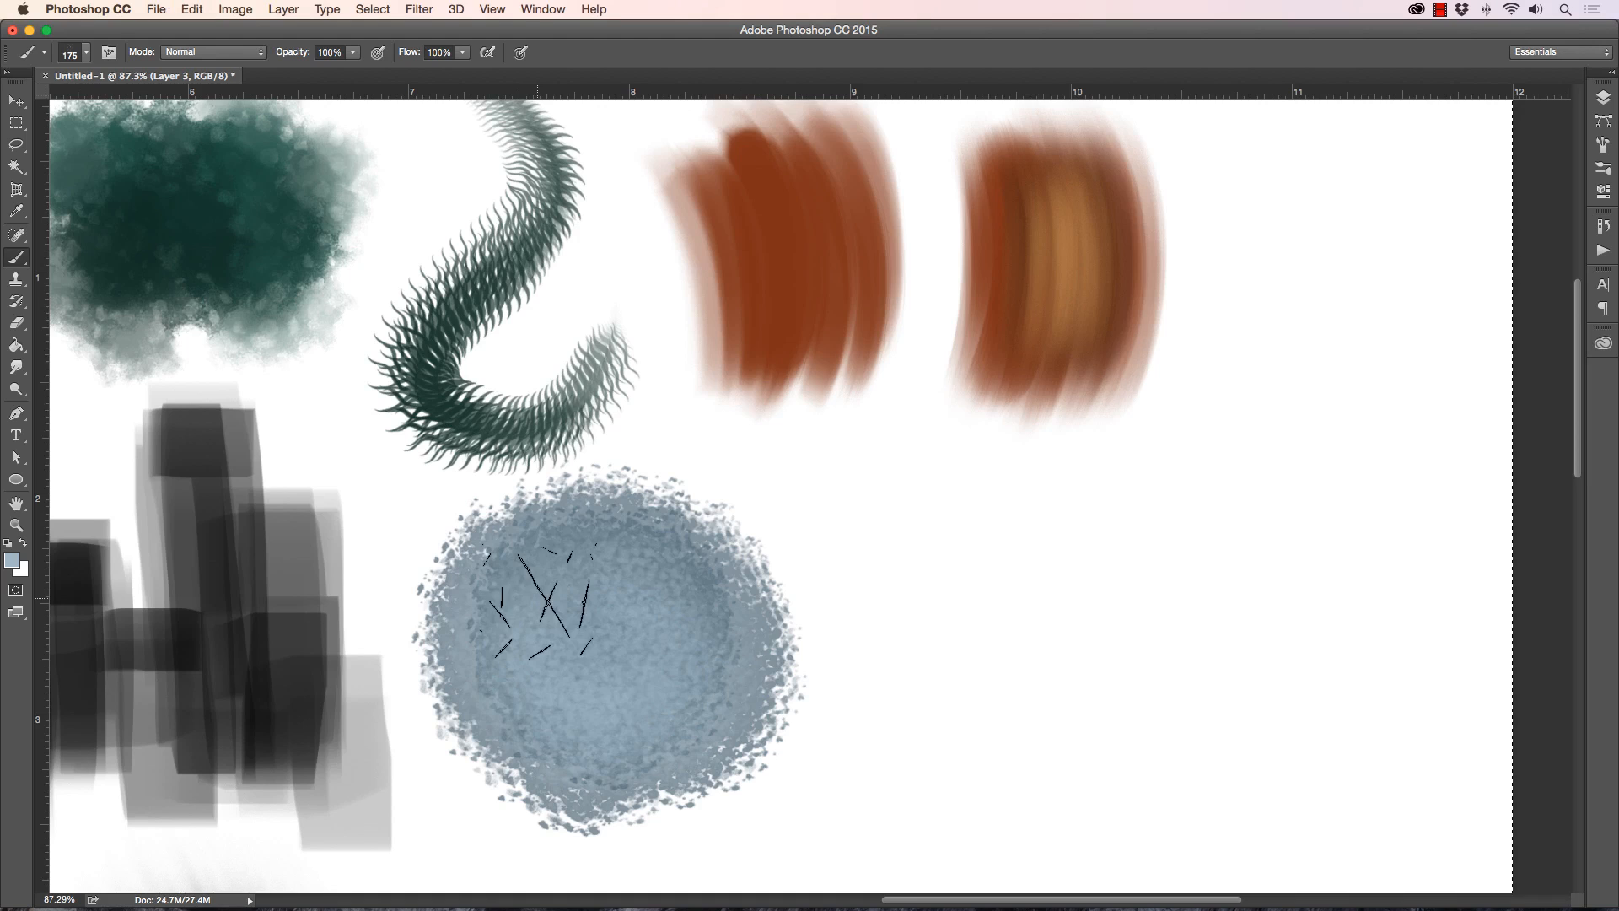
Step: Enlarge the brush to 250 px and paint a large pale blue mesh patch beside the round patch
key(bracketright)
key(bracketright)
mouse_move(936, 567)
mouse_down()
mouse_move(1013, 637)
mouse_move(975, 696)
mouse_move(1133, 640)
mouse_move(1042, 582)
mouse_move(912, 619)
mouse_move(989, 545)
mouse_move(1168, 598)
mouse_move(1080, 734)
mouse_move(1008, 678)
mouse_move(936, 590)
mouse_up()
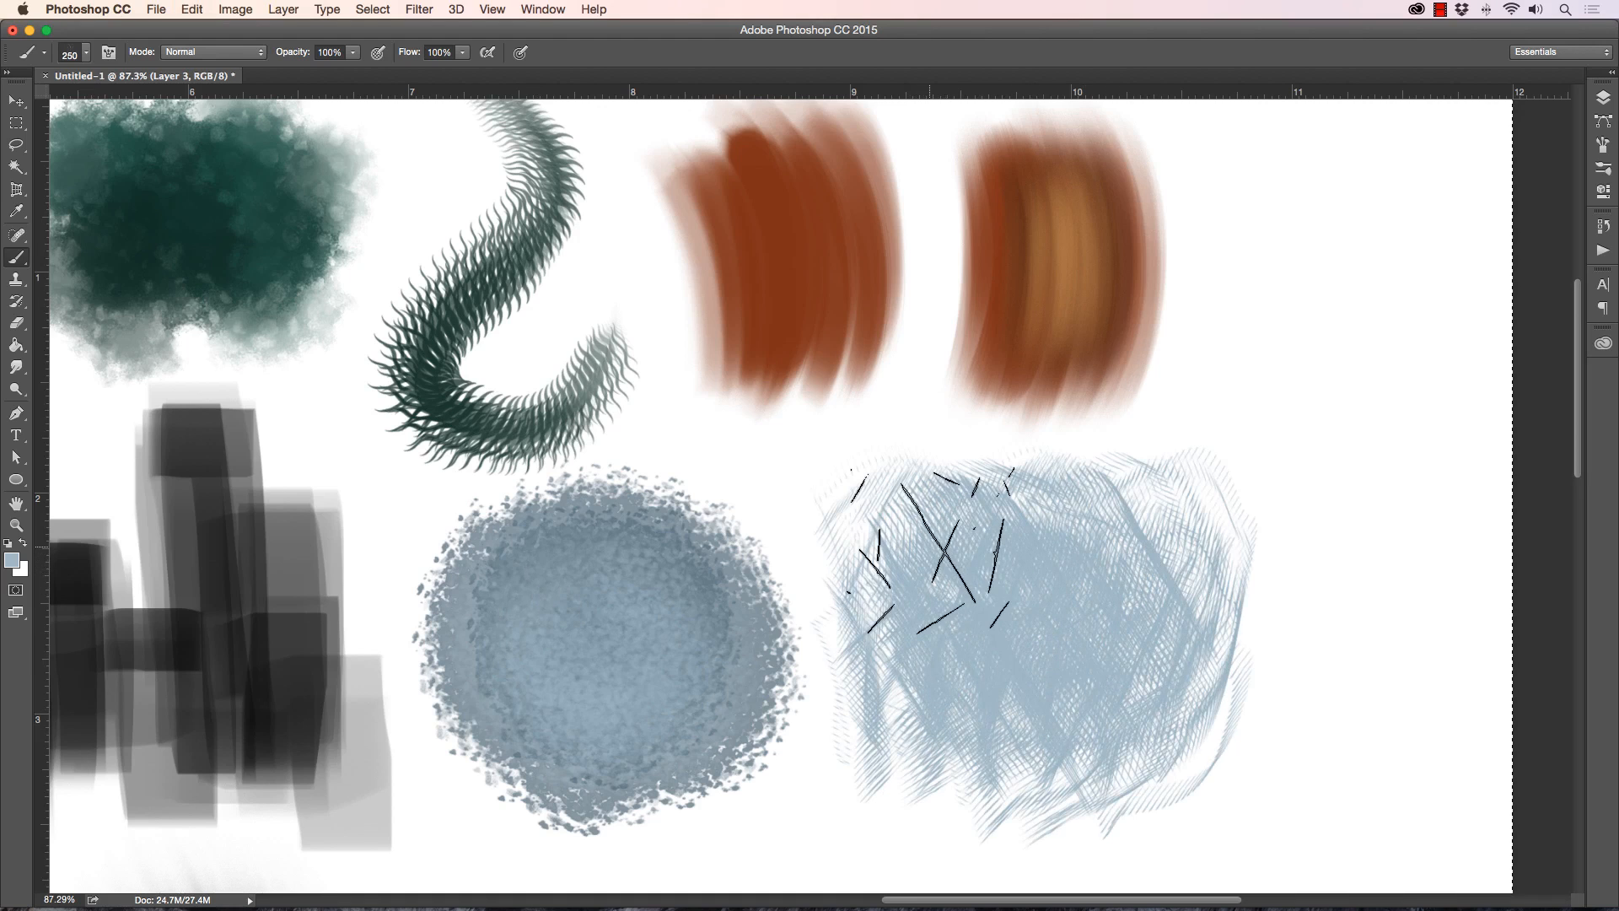
Step: Set the foreground to dark slate #3f525d and hatch over the mesh patch, reducing the brush to 200 px
click(13, 559)
click(654, 369)
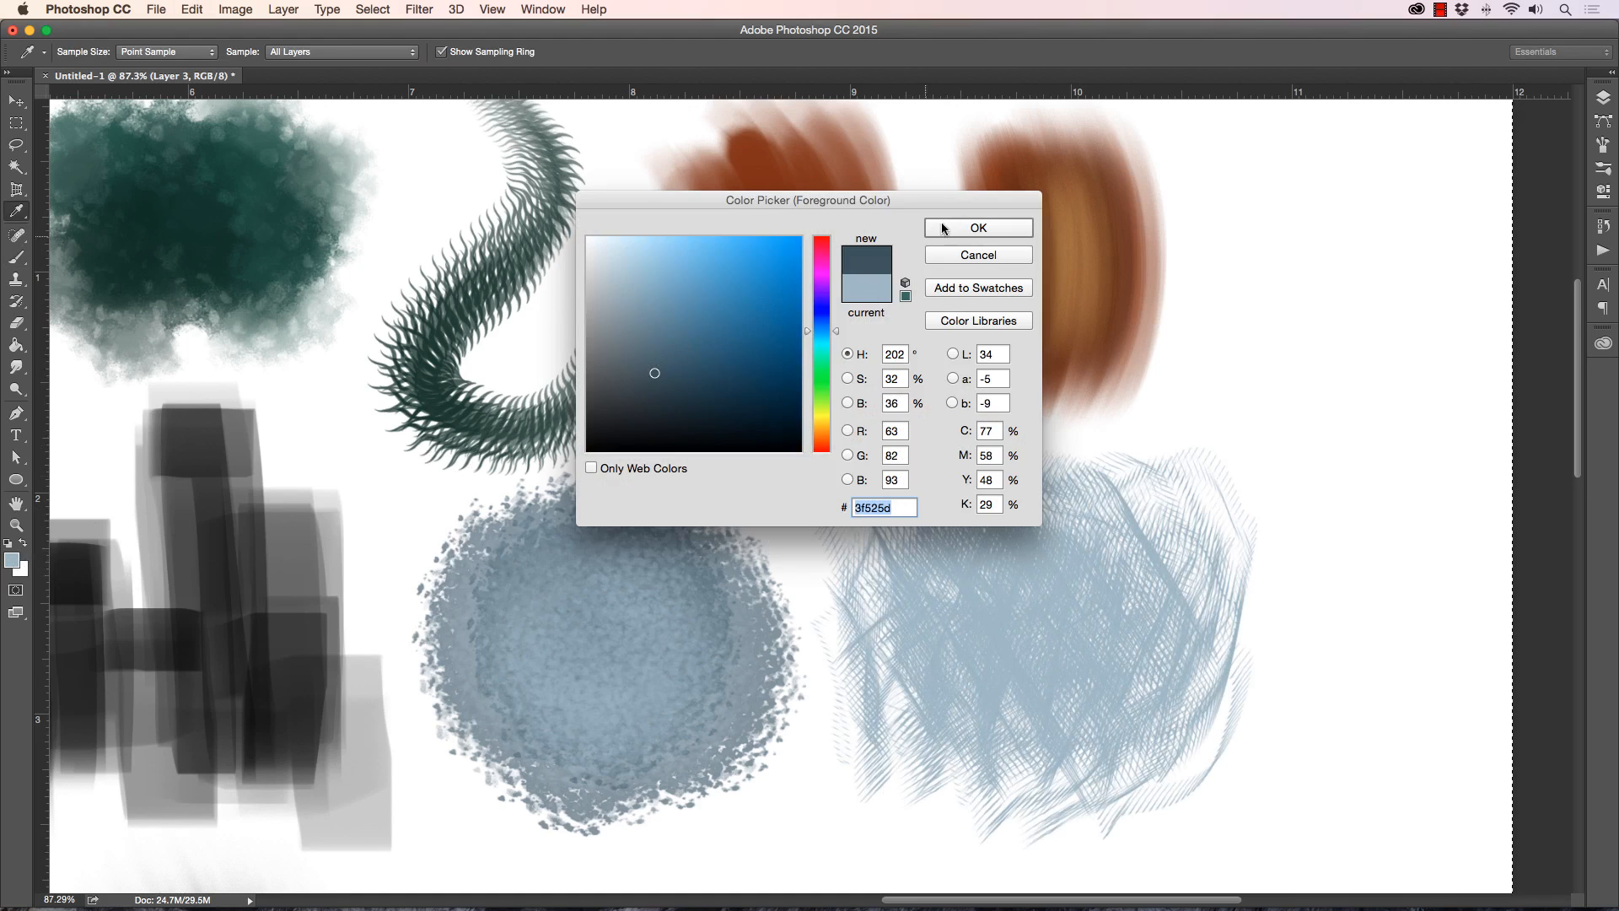
click(941, 224)
mouse_move(1079, 590)
mouse_down()
mouse_move(970, 747)
mouse_move(893, 497)
mouse_move(1205, 539)
mouse_move(919, 455)
mouse_up()
key(bracketleft)
mouse_move(949, 704)
mouse_down()
mouse_move(1223, 548)
mouse_move(1087, 417)
mouse_up()
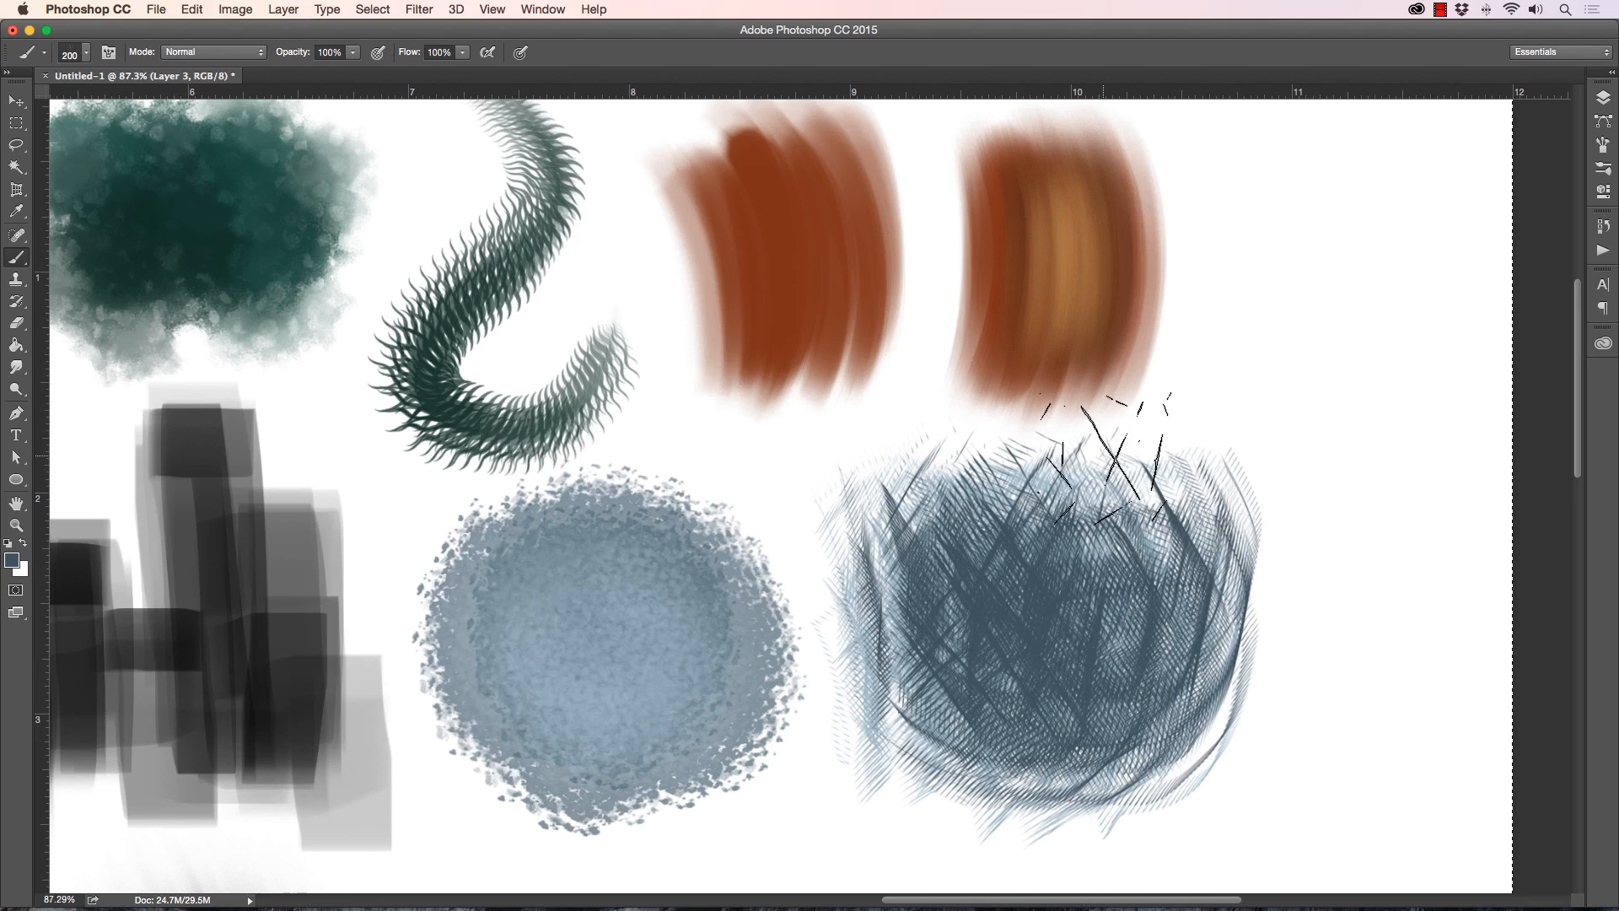
Step: Choose the 023 Scratches brush preset and reduce its size to 250 px
mouse_move(565, 576)
mouse_down()
mouse_move(604, 332)
mouse_move(579, 225)
mouse_move(544, 184)
mouse_up()
click(84, 55)
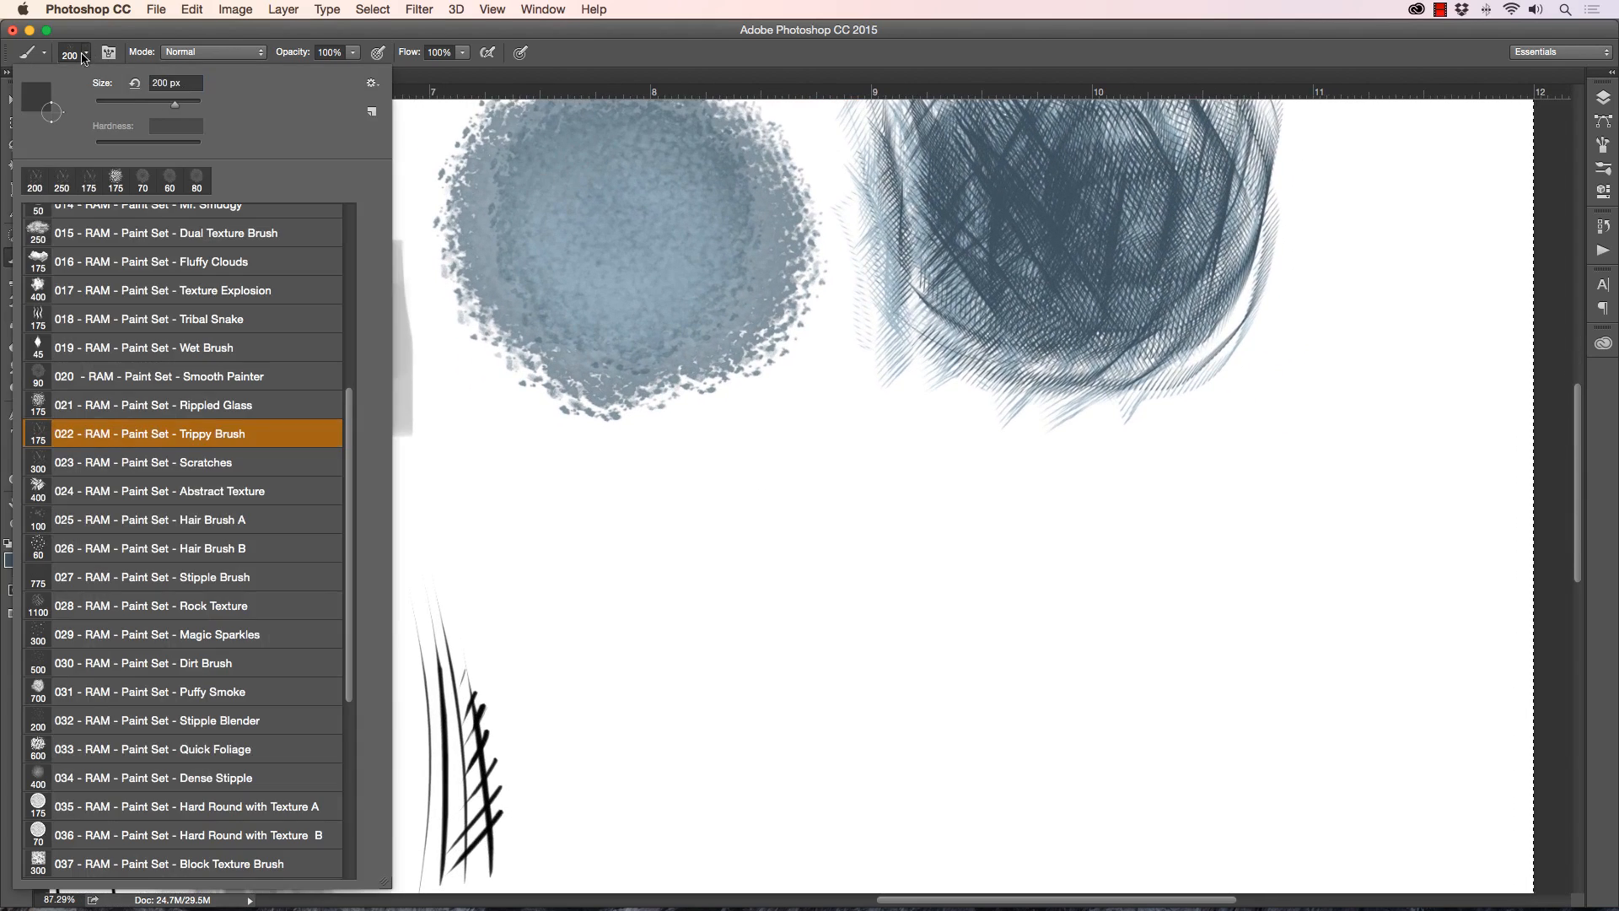
click(111, 468)
click(537, 82)
key(bracketleft)
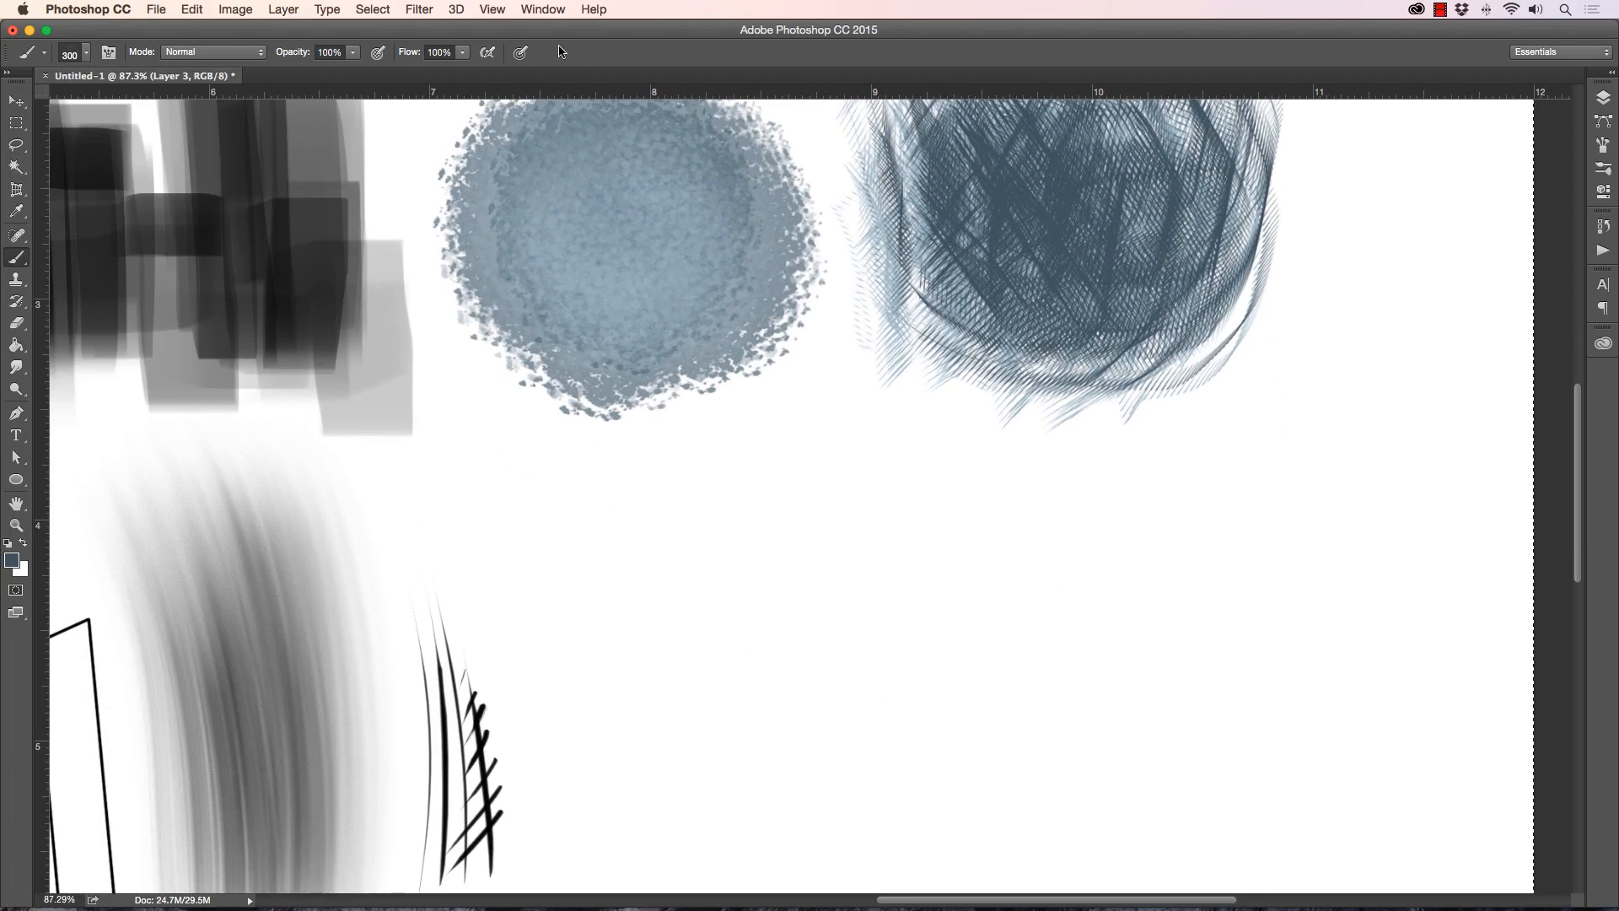
Step: Scatter dark slate scratch marks across the blank area below the round patch at 250 px and 200 px
mouse_move(742, 523)
mouse_down()
mouse_move(711, 575)
mouse_move(657, 572)
mouse_move(645, 597)
mouse_move(706, 666)
mouse_move(765, 691)
mouse_move(834, 503)
mouse_move(805, 493)
mouse_move(750, 707)
mouse_move(655, 704)
mouse_move(604, 619)
mouse_move(724, 623)
mouse_move(814, 595)
mouse_move(874, 713)
mouse_move(794, 523)
mouse_move(839, 524)
mouse_move(893, 623)
mouse_move(875, 711)
mouse_move(840, 489)
mouse_move(887, 649)
mouse_move(925, 640)
mouse_move(807, 750)
mouse_up()
key(bracketleft)
key(bracketright)
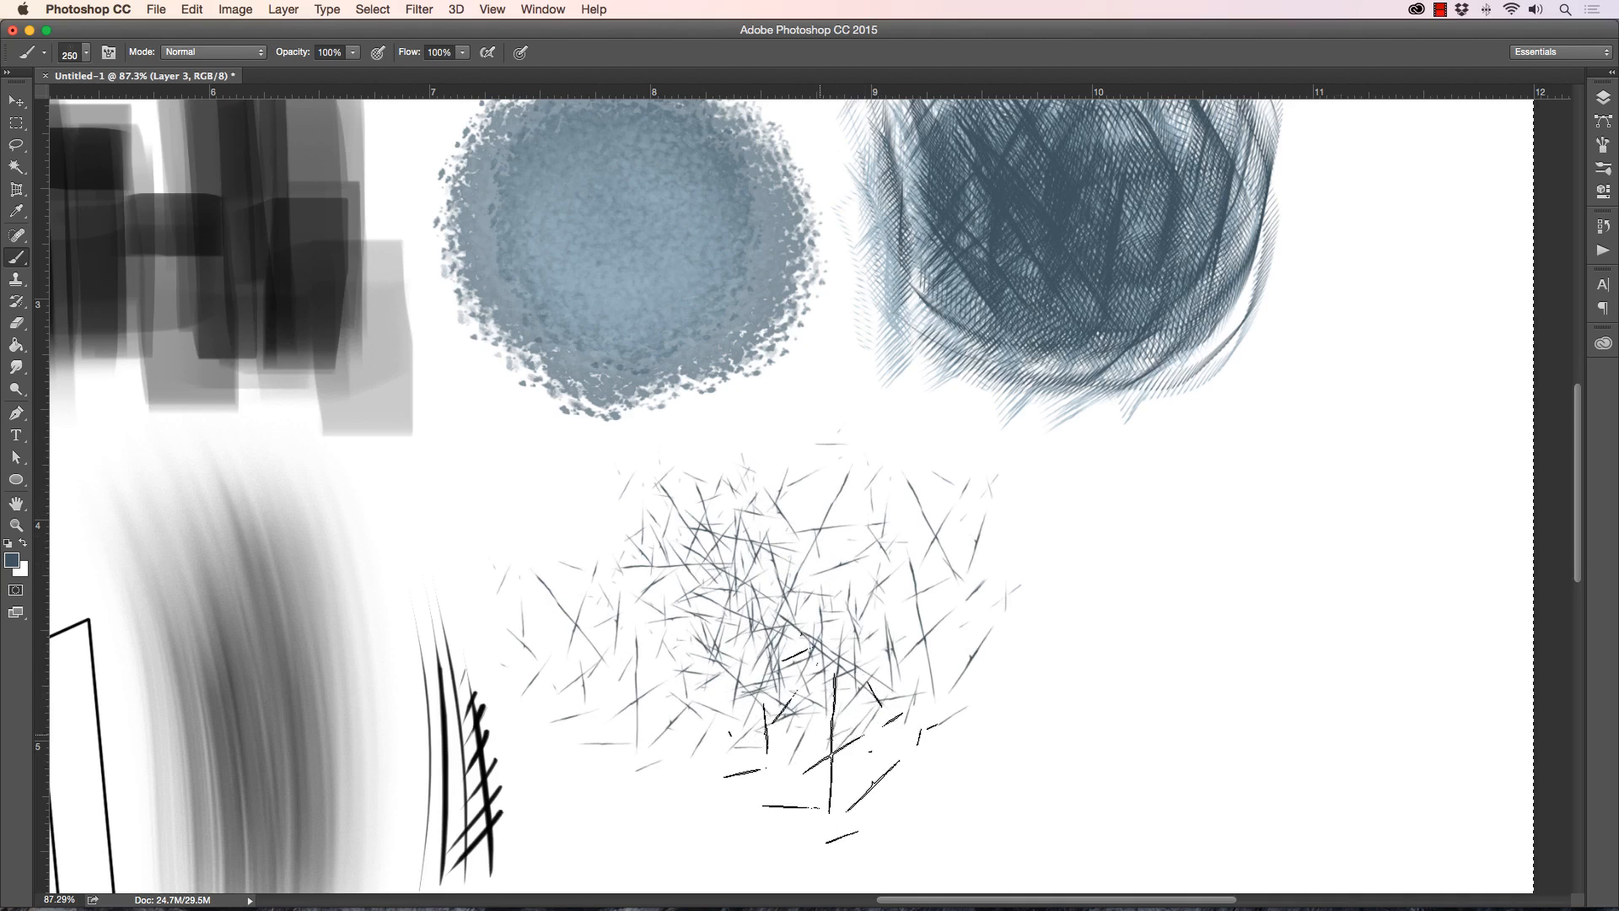
key(bracketleft)
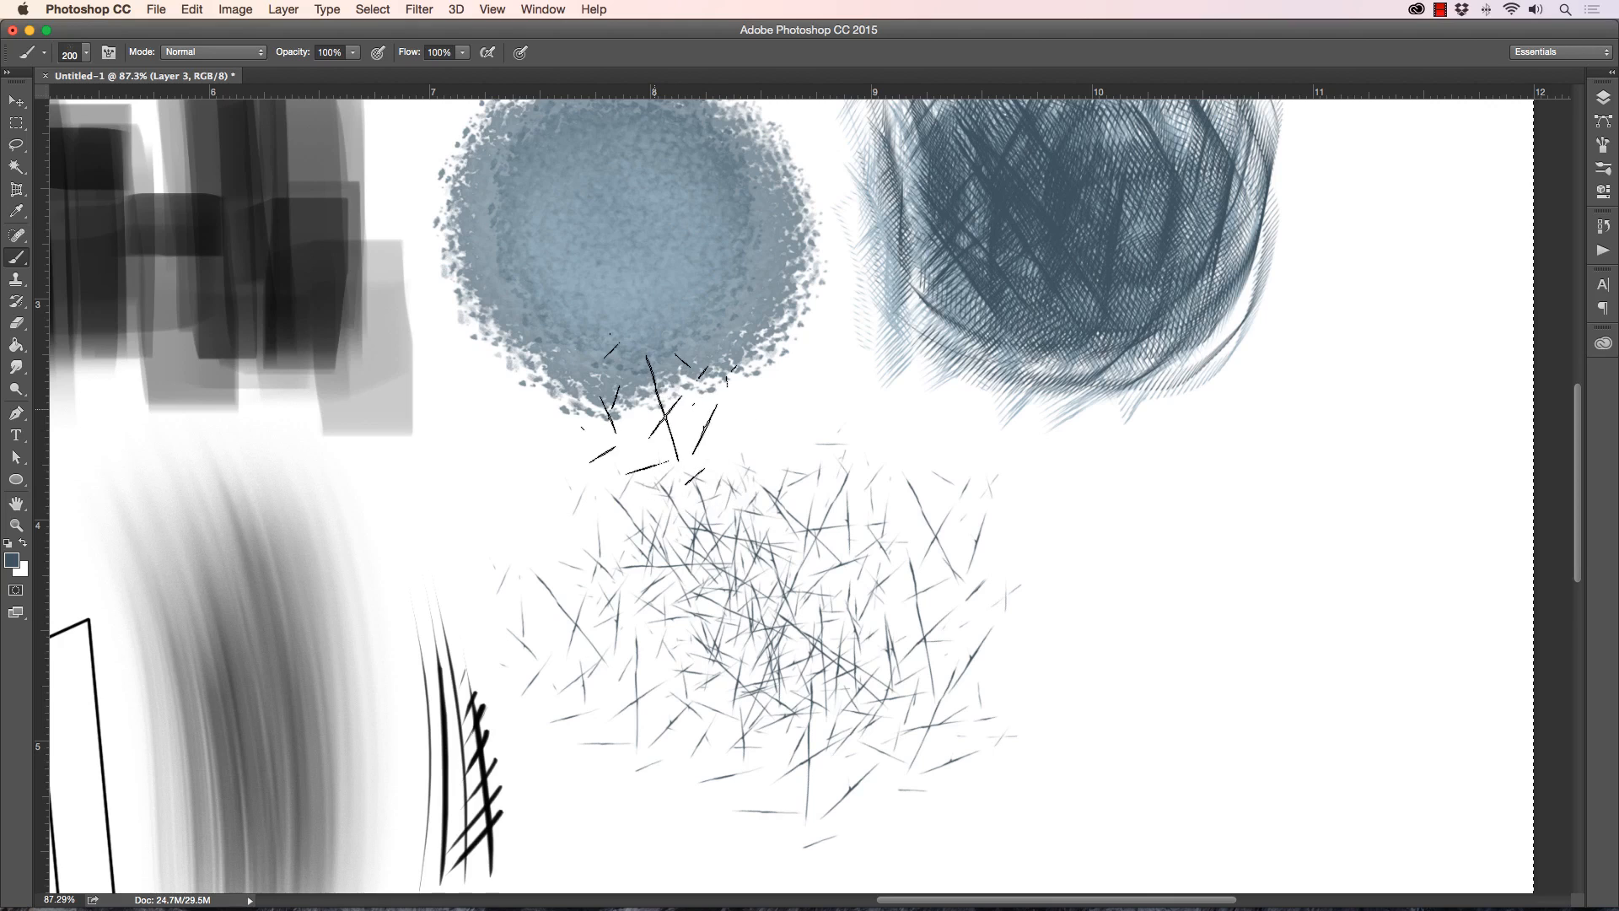
Step: Set the foreground to a near-black blue and add darker scratches in the middle of the scratch sample
click(13, 555)
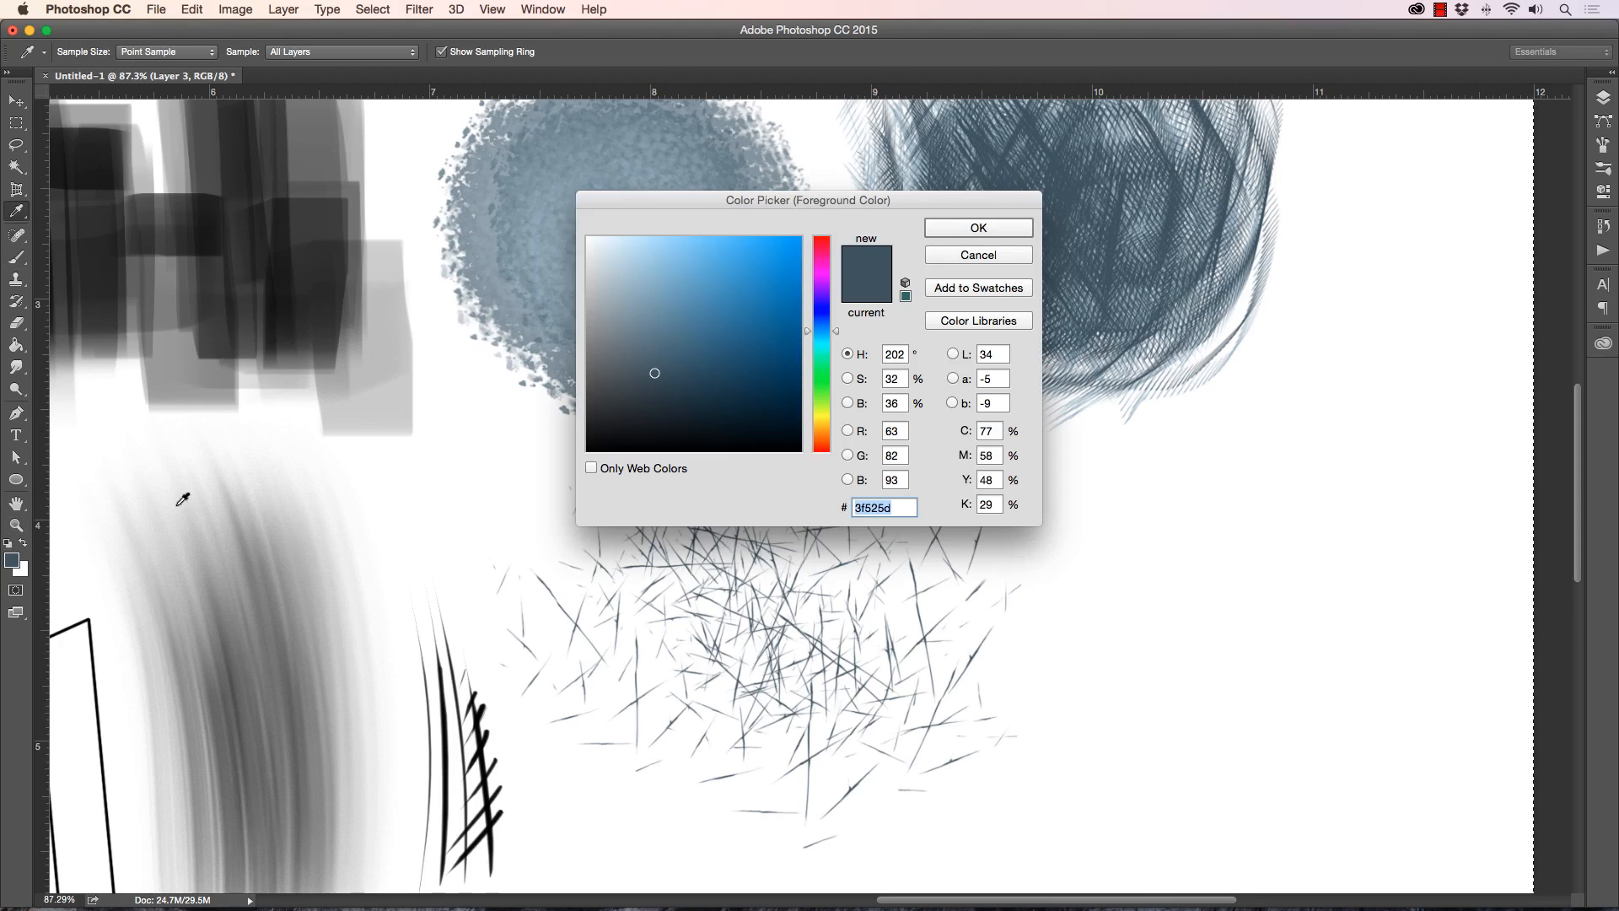
click(666, 414)
click(978, 228)
drag(690, 608, 683, 662)
drag(724, 586, 751, 691)
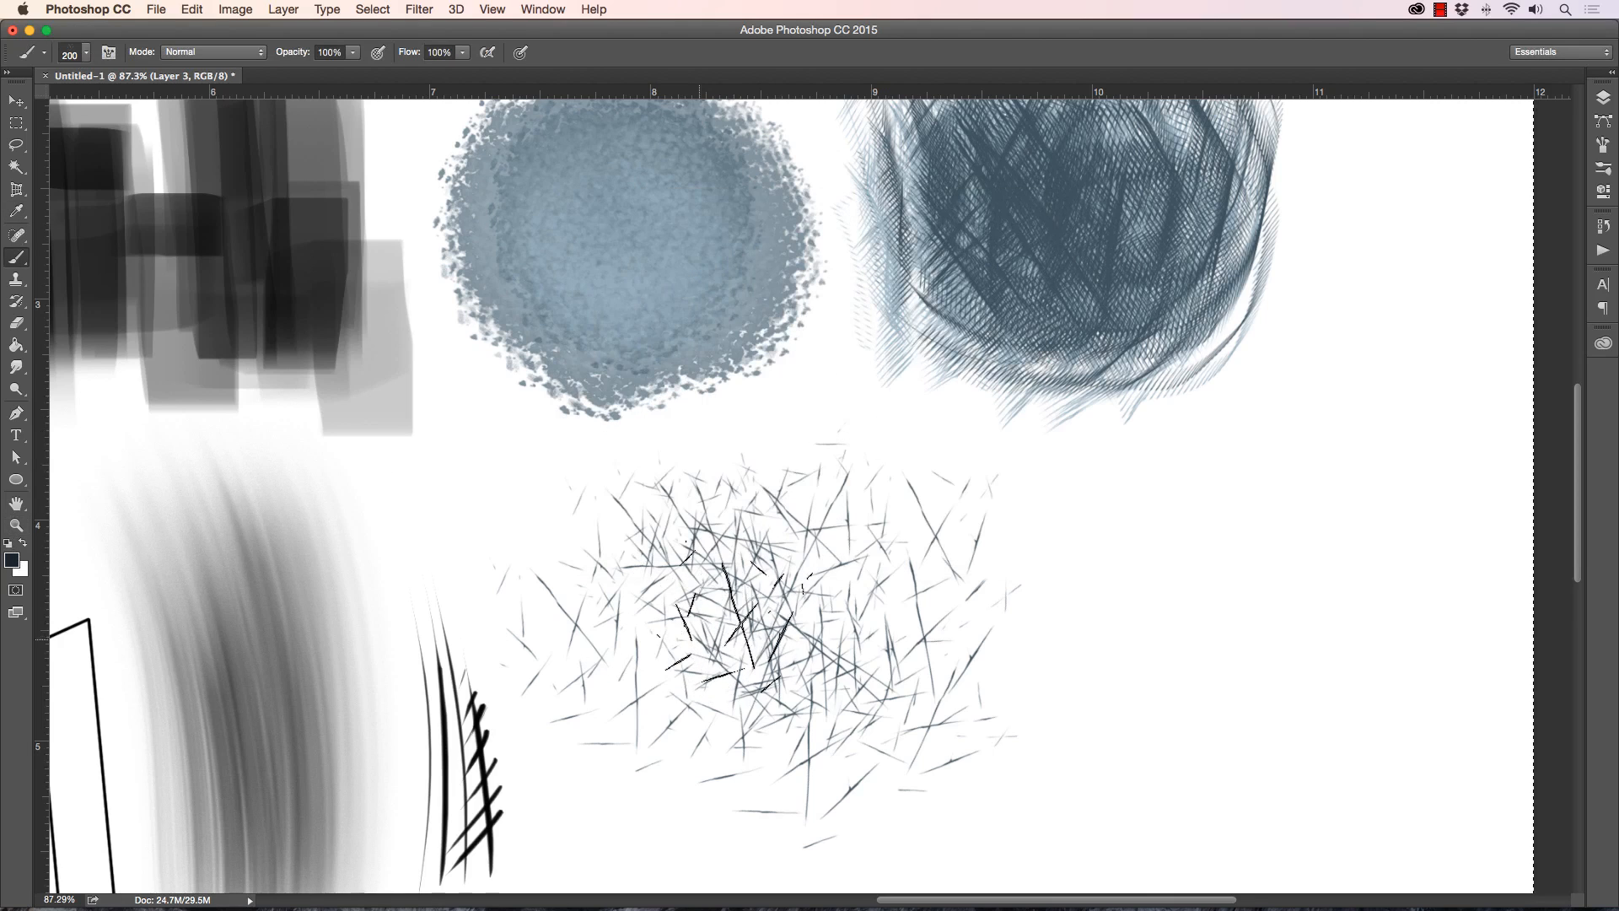
Step: Try more dark scratches in the lower middle of the scratch sample, and undo them
drag(793, 633, 771, 683)
drag(704, 699, 742, 687)
drag(763, 712, 780, 695)
key(ctrl+alt+z)
key(ctrl+alt+z)
key(ctrl+alt+z)
Step: Add near-black scratches across the upper part of the scratch sample at 200 px
drag(663, 480, 690, 539)
drag(703, 479, 768, 564)
drag(785, 458, 780, 556)
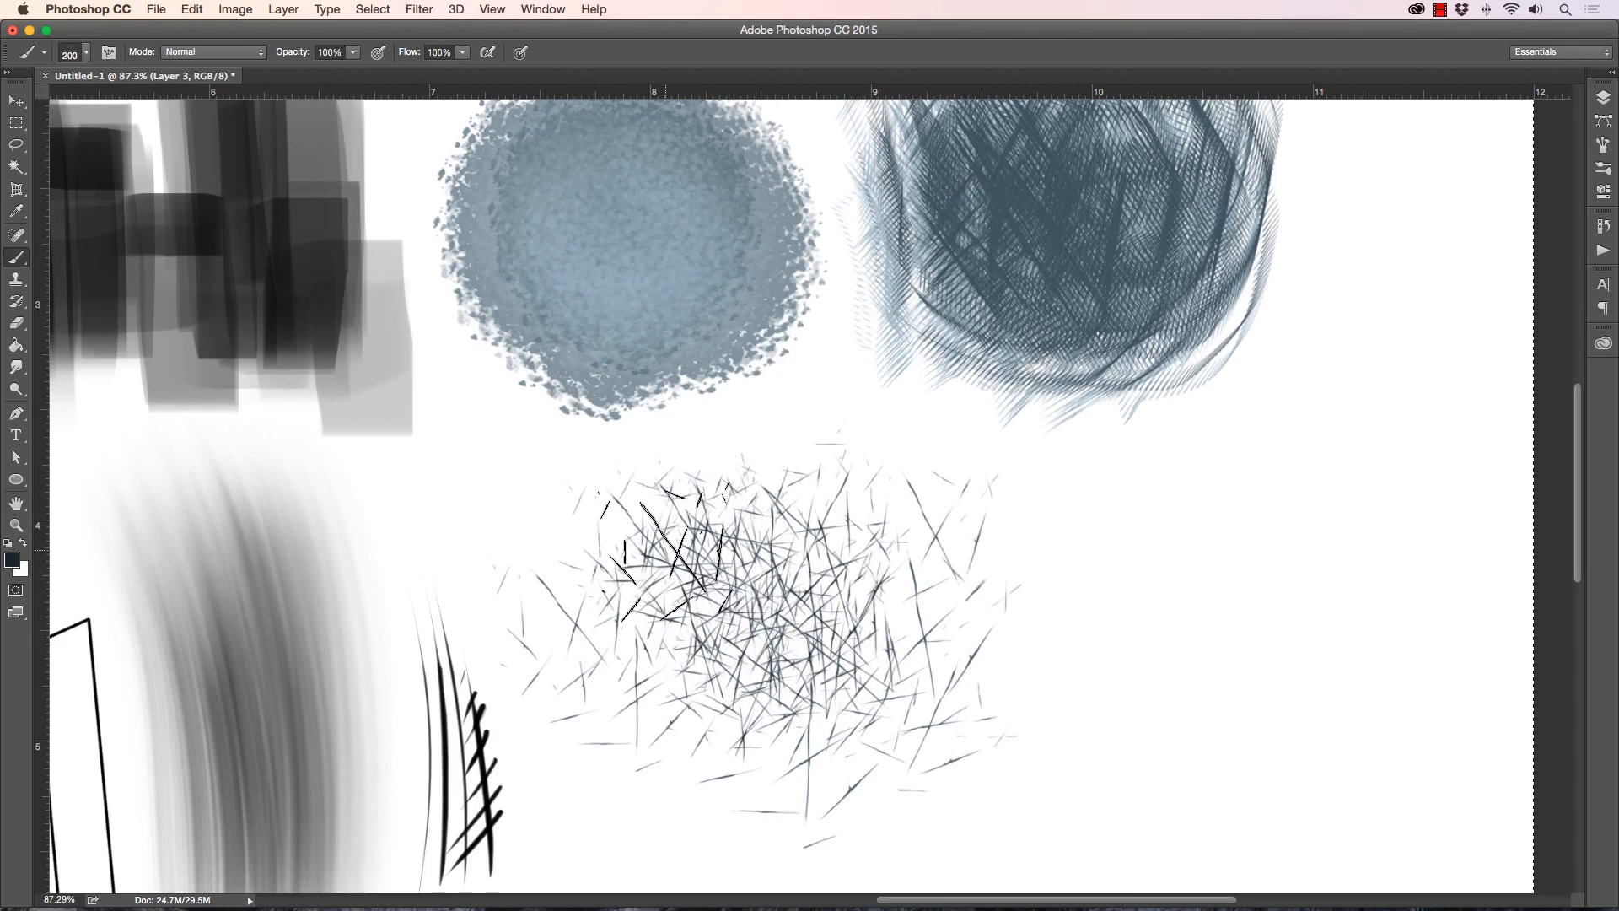
Step: Choose the 024 Abstract Texture brush preset for the blank area beside the scratch sample
scroll(687, 611, right, 6)
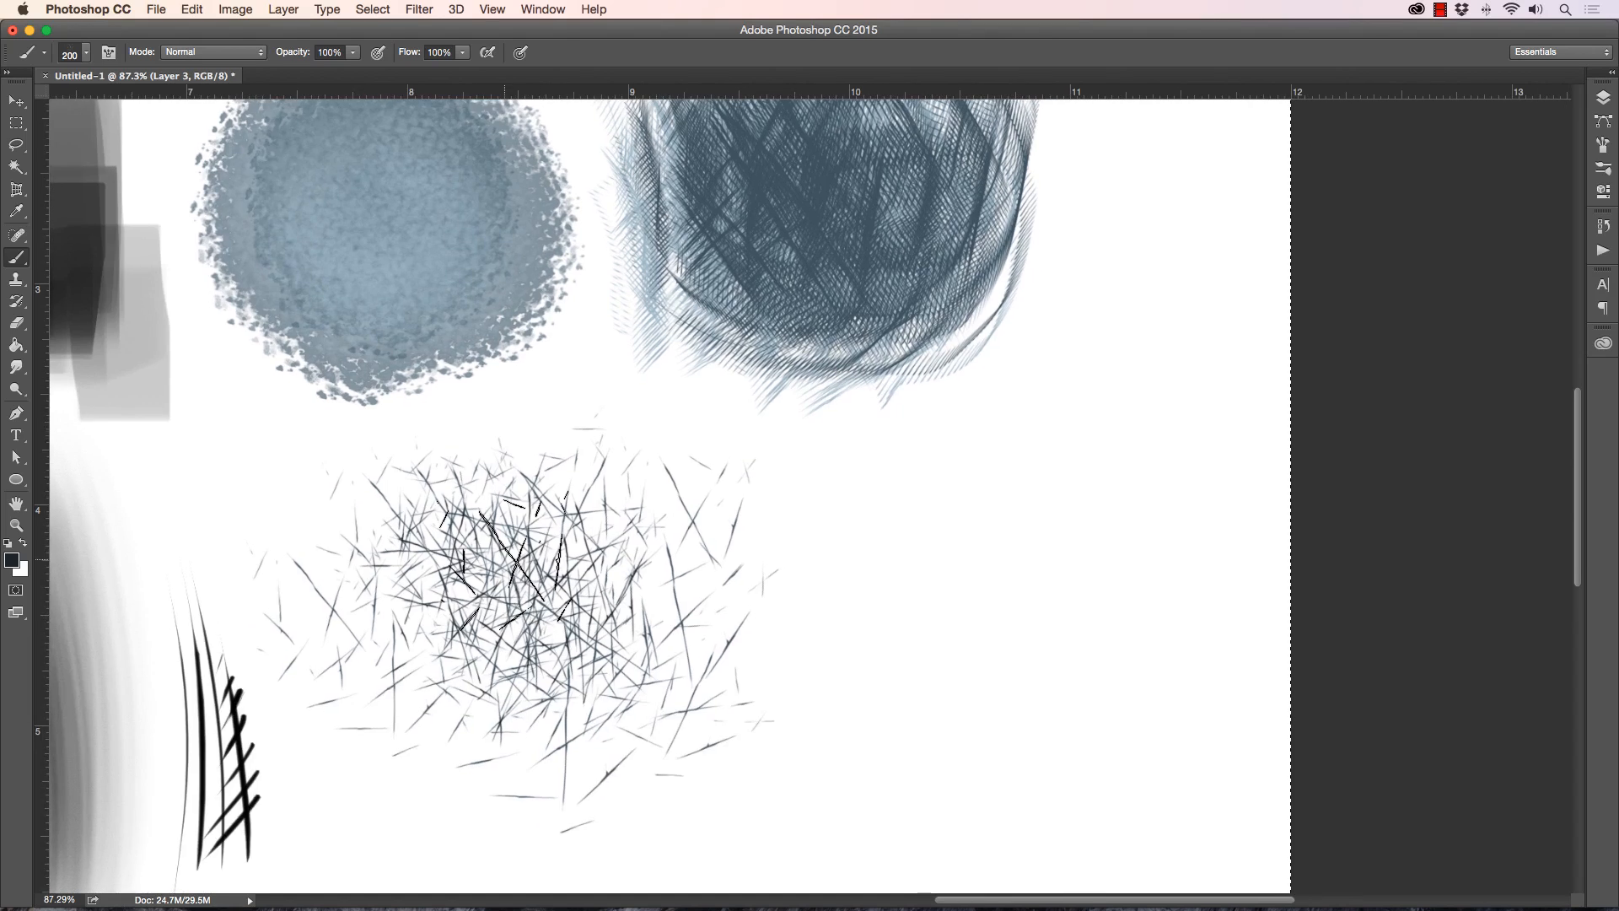
click(88, 54)
click(94, 493)
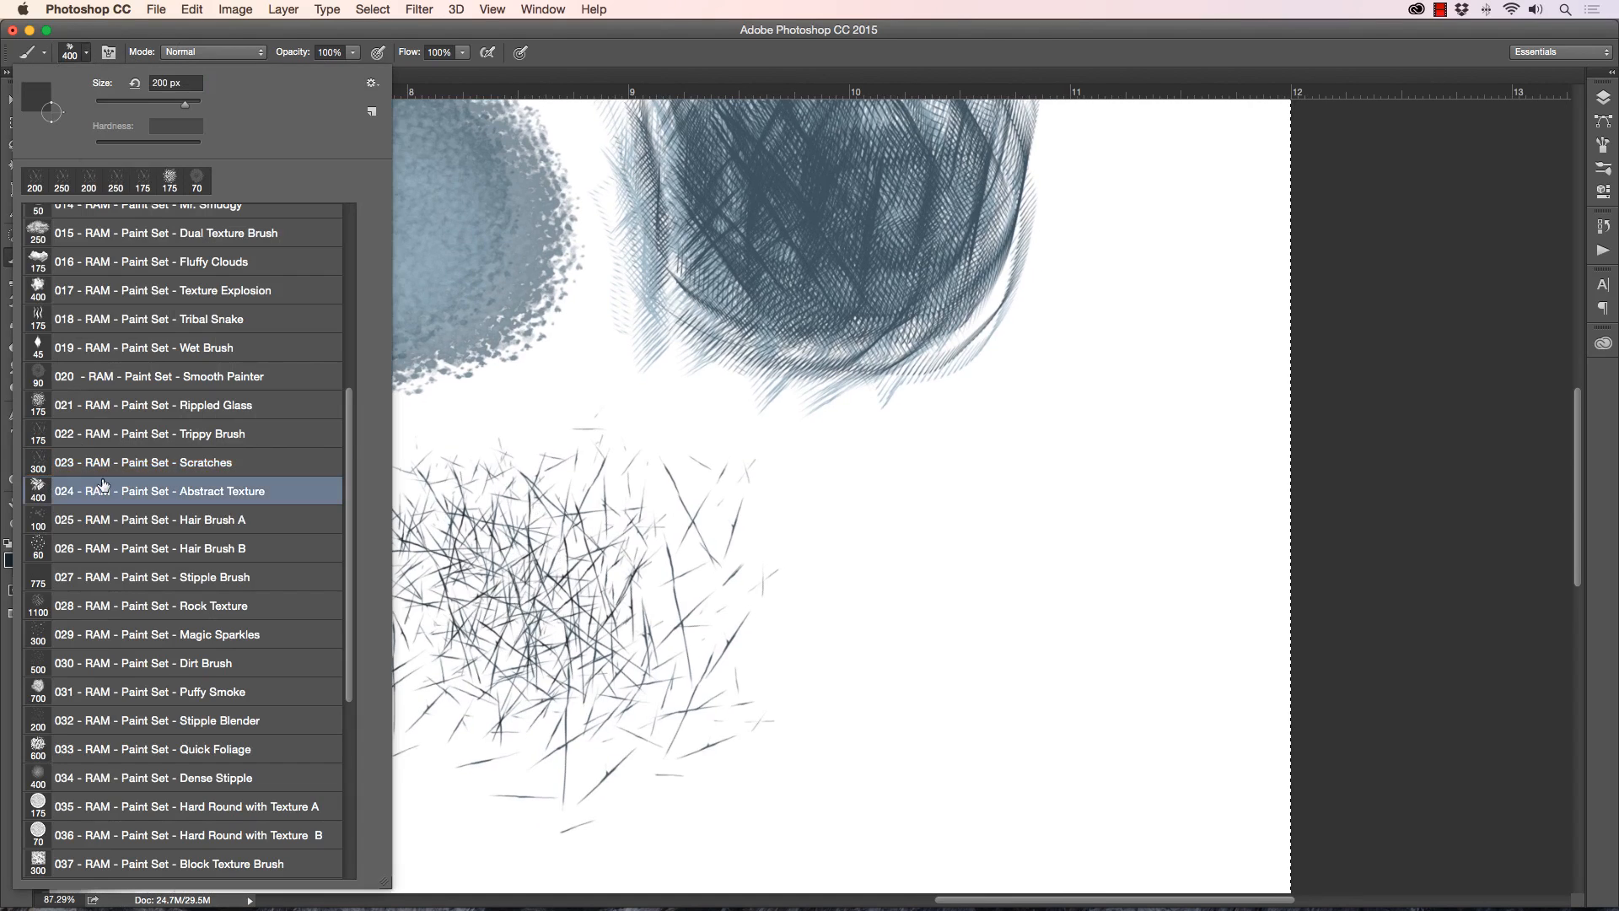
click(1269, 439)
Step: Try a large near-black textured patch at 400 px beside the scratch sample, and undo it
mouse_move(1012, 523)
mouse_down()
mouse_move(973, 563)
mouse_move(1027, 624)
mouse_move(982, 599)
mouse_move(975, 642)
mouse_move(1022, 587)
mouse_move(1124, 582)
mouse_move(1064, 700)
mouse_move(962, 632)
mouse_move(1010, 559)
mouse_move(937, 629)
mouse_move(1007, 658)
mouse_move(909, 600)
mouse_move(915, 570)
mouse_move(1069, 549)
mouse_move(1037, 714)
mouse_move(1033, 535)
mouse_up()
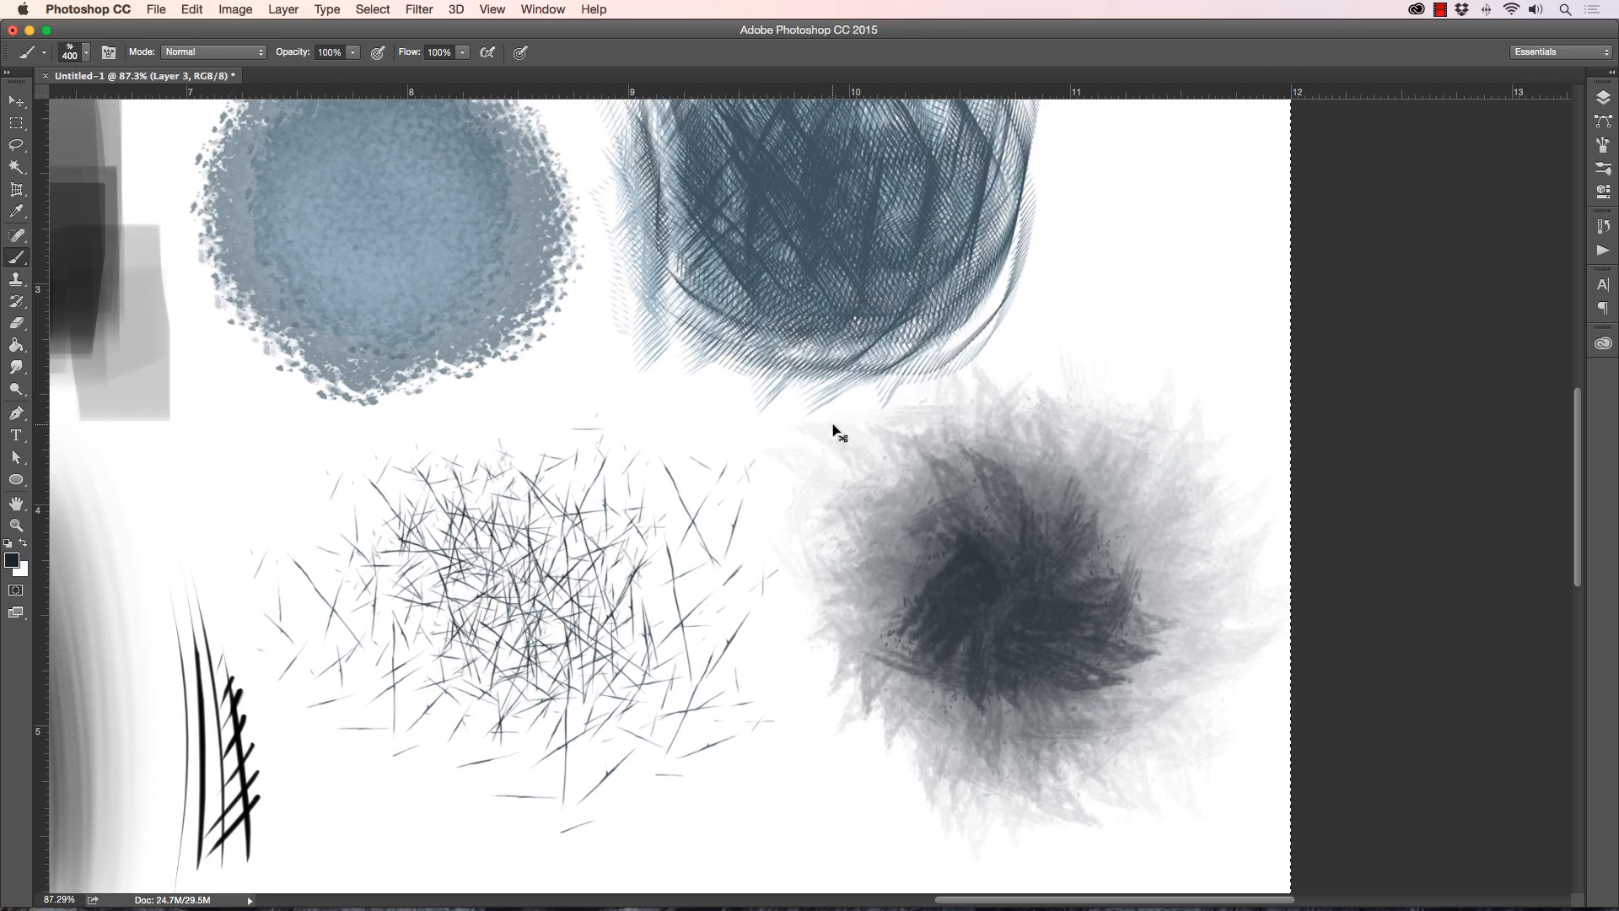
key(super+alt+z)
key(super+alt+z)
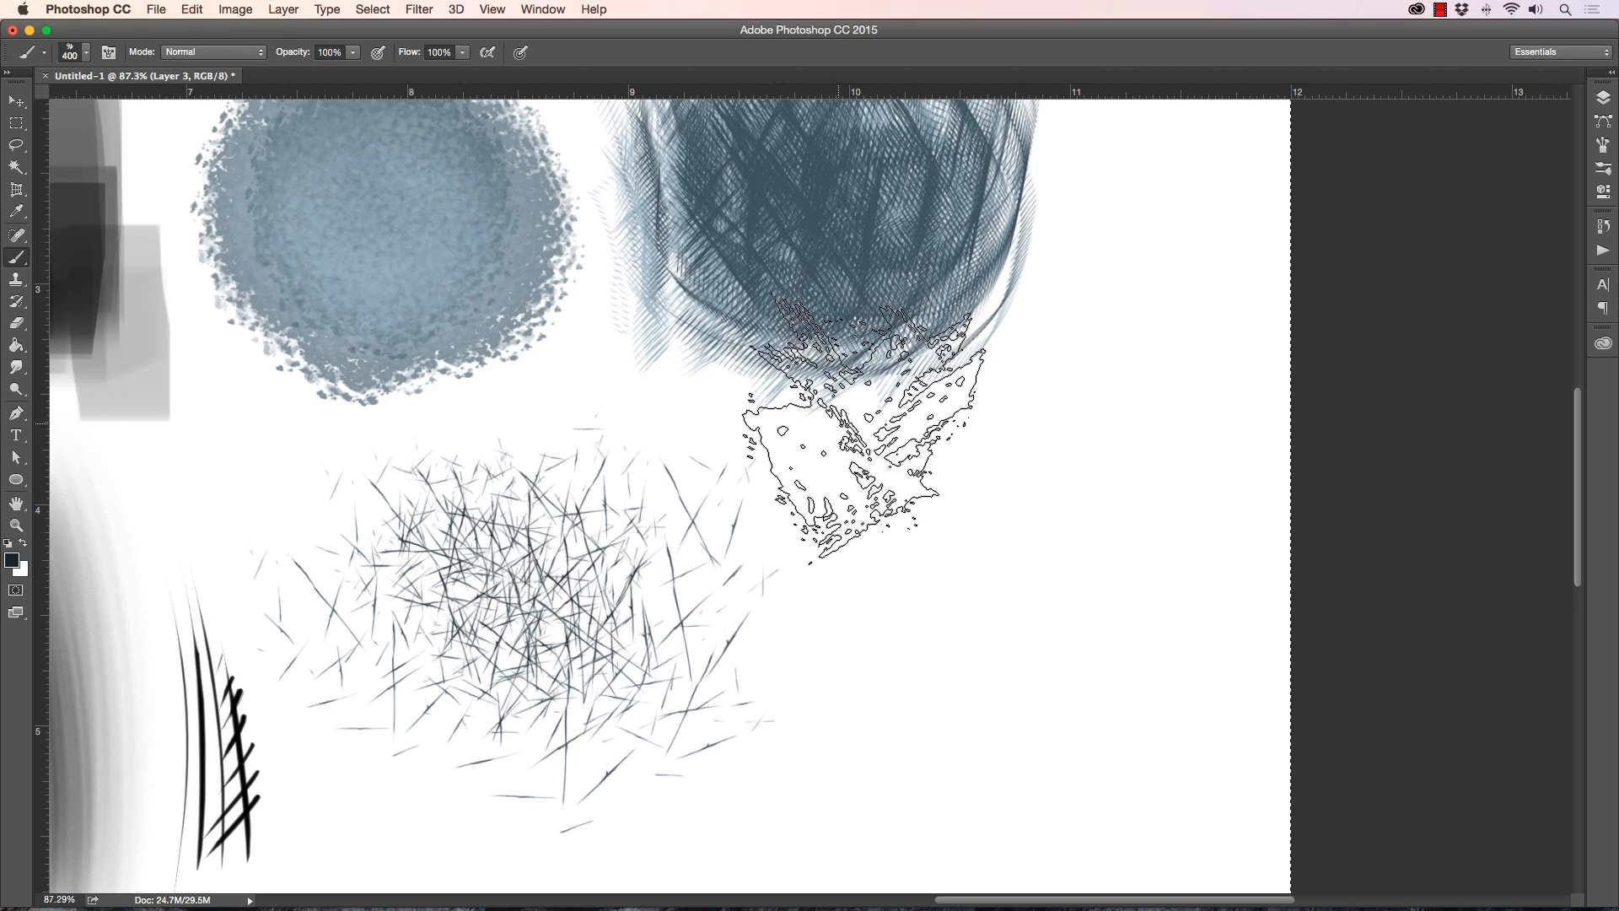
Step: Set the foreground to muted blue #40657a and paint a rounded textured patch beside the scratch sample at 200 px
click(12, 559)
click(689, 348)
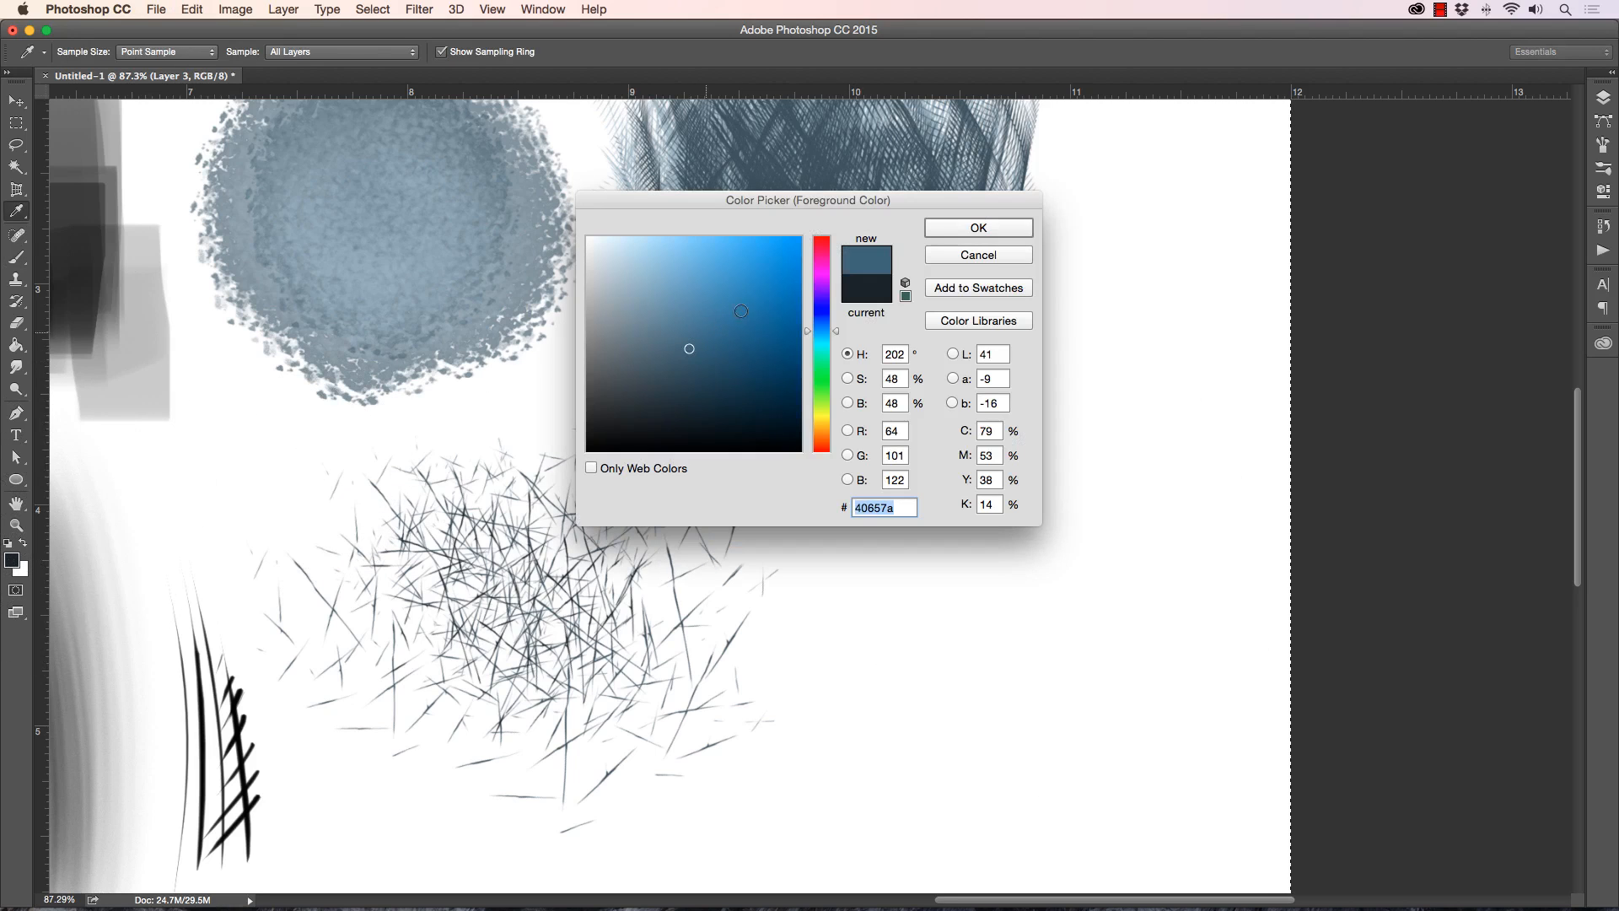
click(936, 229)
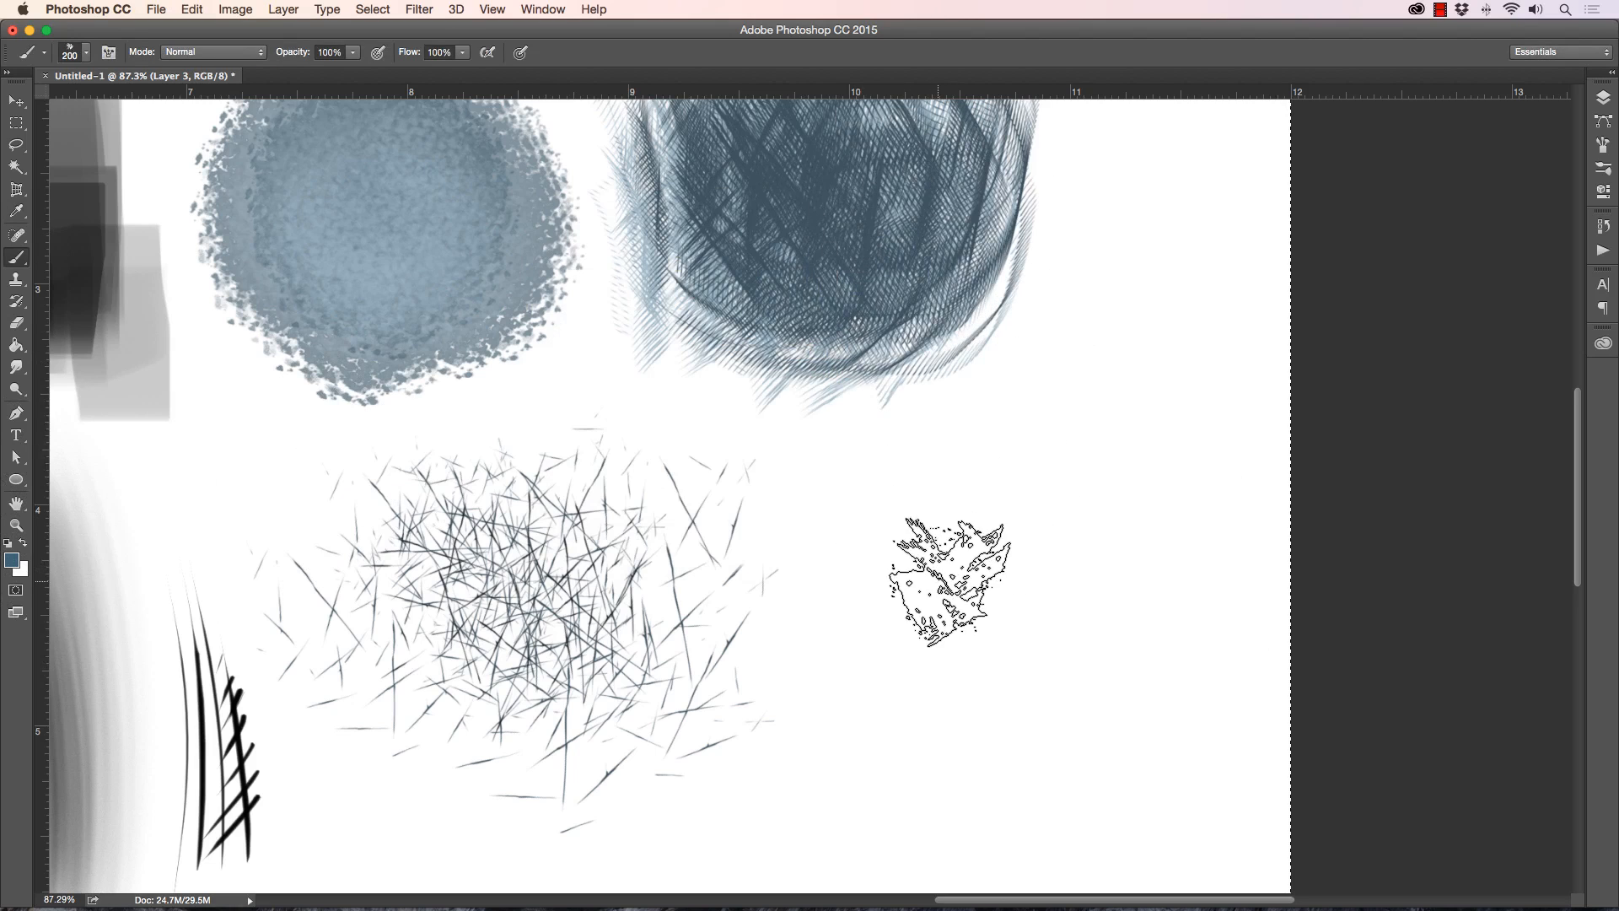
mouse_move(957, 653)
mouse_down()
mouse_move(988, 578)
mouse_move(907, 595)
mouse_move(933, 587)
mouse_move(978, 680)
mouse_move(868, 607)
mouse_move(995, 539)
mouse_move(982, 633)
mouse_move(941, 575)
mouse_move(969, 555)
mouse_move(1006, 638)
mouse_move(896, 536)
mouse_move(970, 614)
mouse_move(879, 573)
mouse_move(966, 509)
mouse_move(966, 642)
mouse_move(896, 610)
mouse_move(959, 586)
mouse_move(971, 618)
mouse_move(913, 565)
mouse_move(869, 621)
mouse_move(973, 607)
mouse_move(1005, 570)
mouse_move(905, 545)
mouse_move(941, 540)
mouse_move(1038, 597)
mouse_move(957, 635)
mouse_move(836, 510)
mouse_move(597, 447)
mouse_move(954, 591)
mouse_move(956, 540)
mouse_move(945, 620)
mouse_move(895, 517)
mouse_move(742, 531)
mouse_up()
Step: Set the foreground to a darker blue and deepen the middle of the textured patch beside the scratch sample at 175 px
click(12, 560)
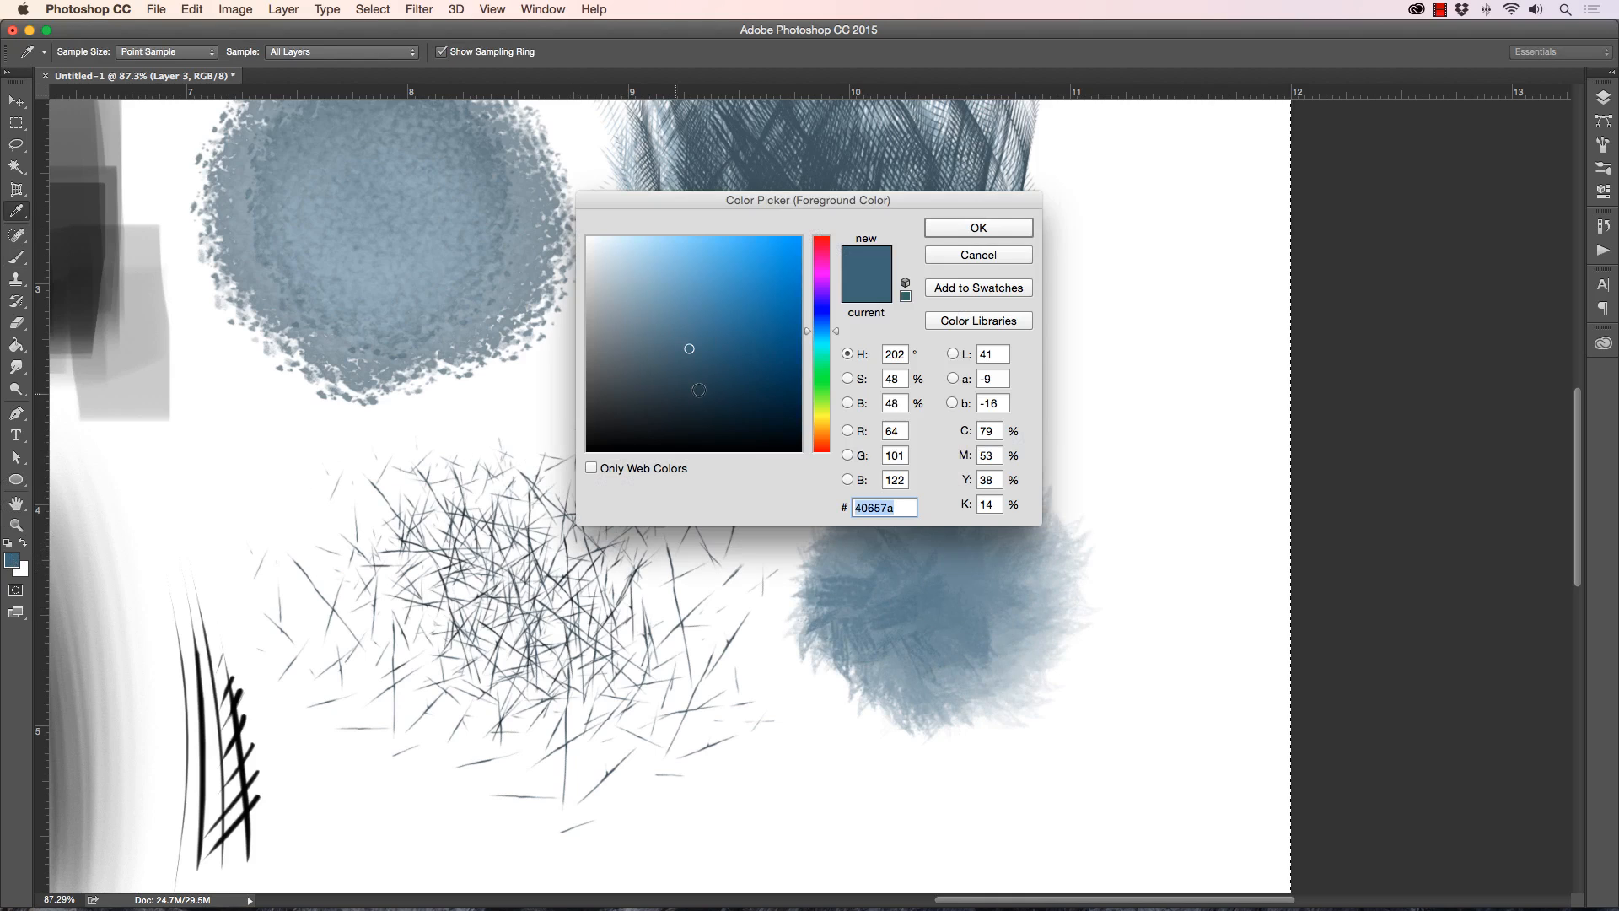
click(942, 233)
mouse_move(903, 452)
mouse_down()
mouse_move(890, 566)
mouse_move(934, 591)
mouse_move(904, 624)
mouse_move(972, 646)
mouse_move(1003, 570)
mouse_move(1001, 598)
mouse_move(963, 517)
mouse_move(960, 595)
mouse_move(863, 555)
mouse_move(918, 654)
mouse_move(988, 626)
mouse_move(957, 653)
mouse_up()
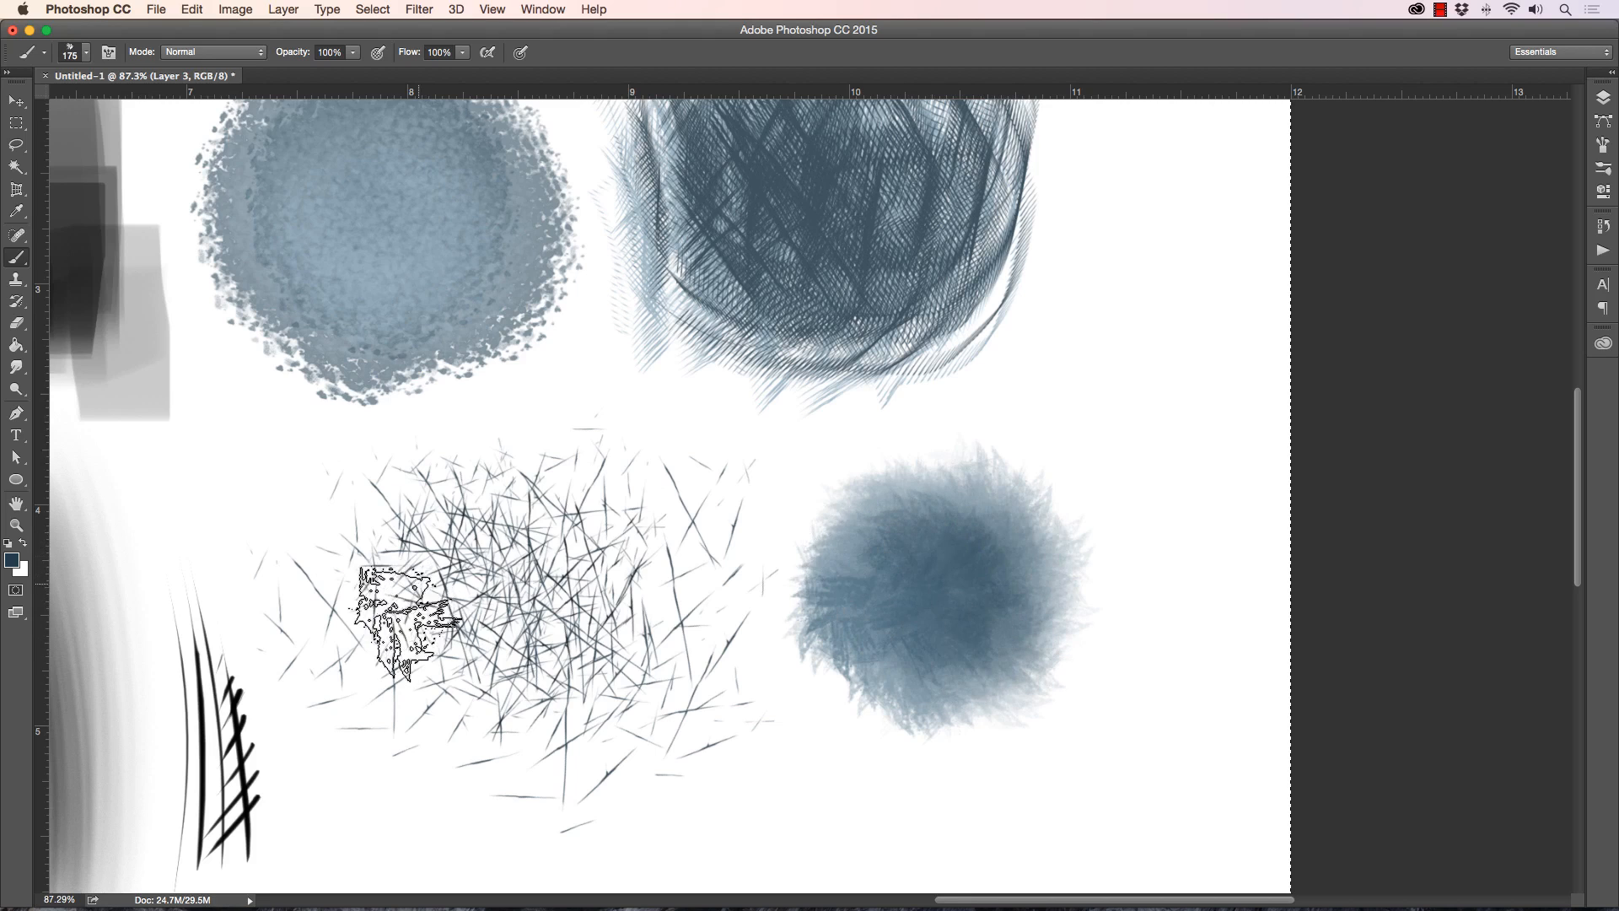
Step: Choose the 025 Hair Brush A brush preset
click(86, 52)
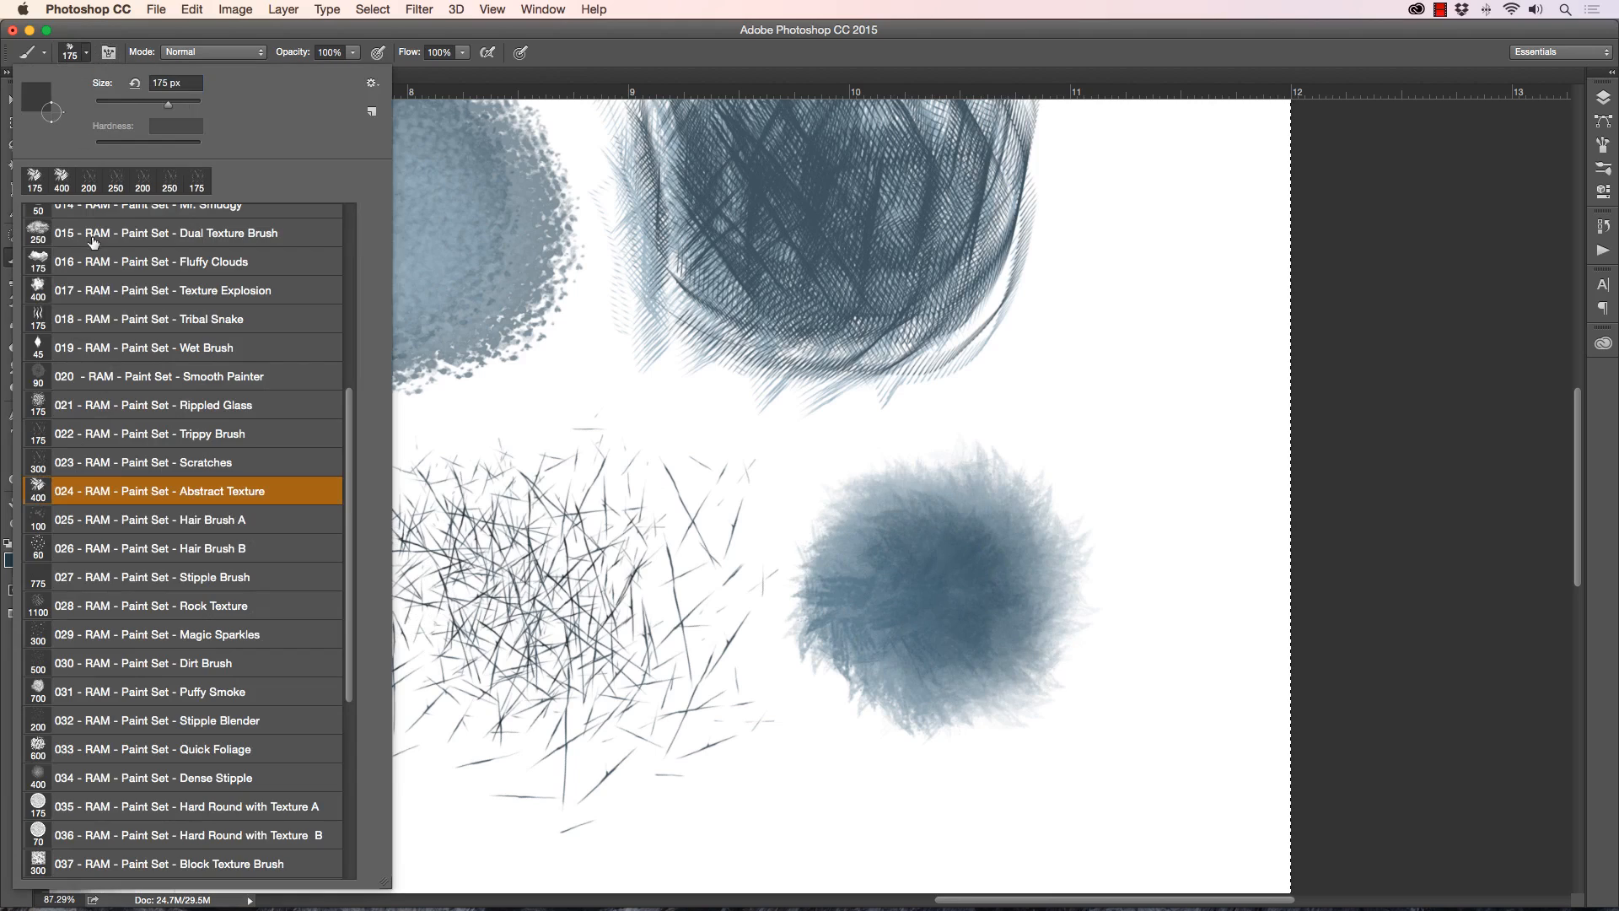
click(101, 525)
click(1275, 554)
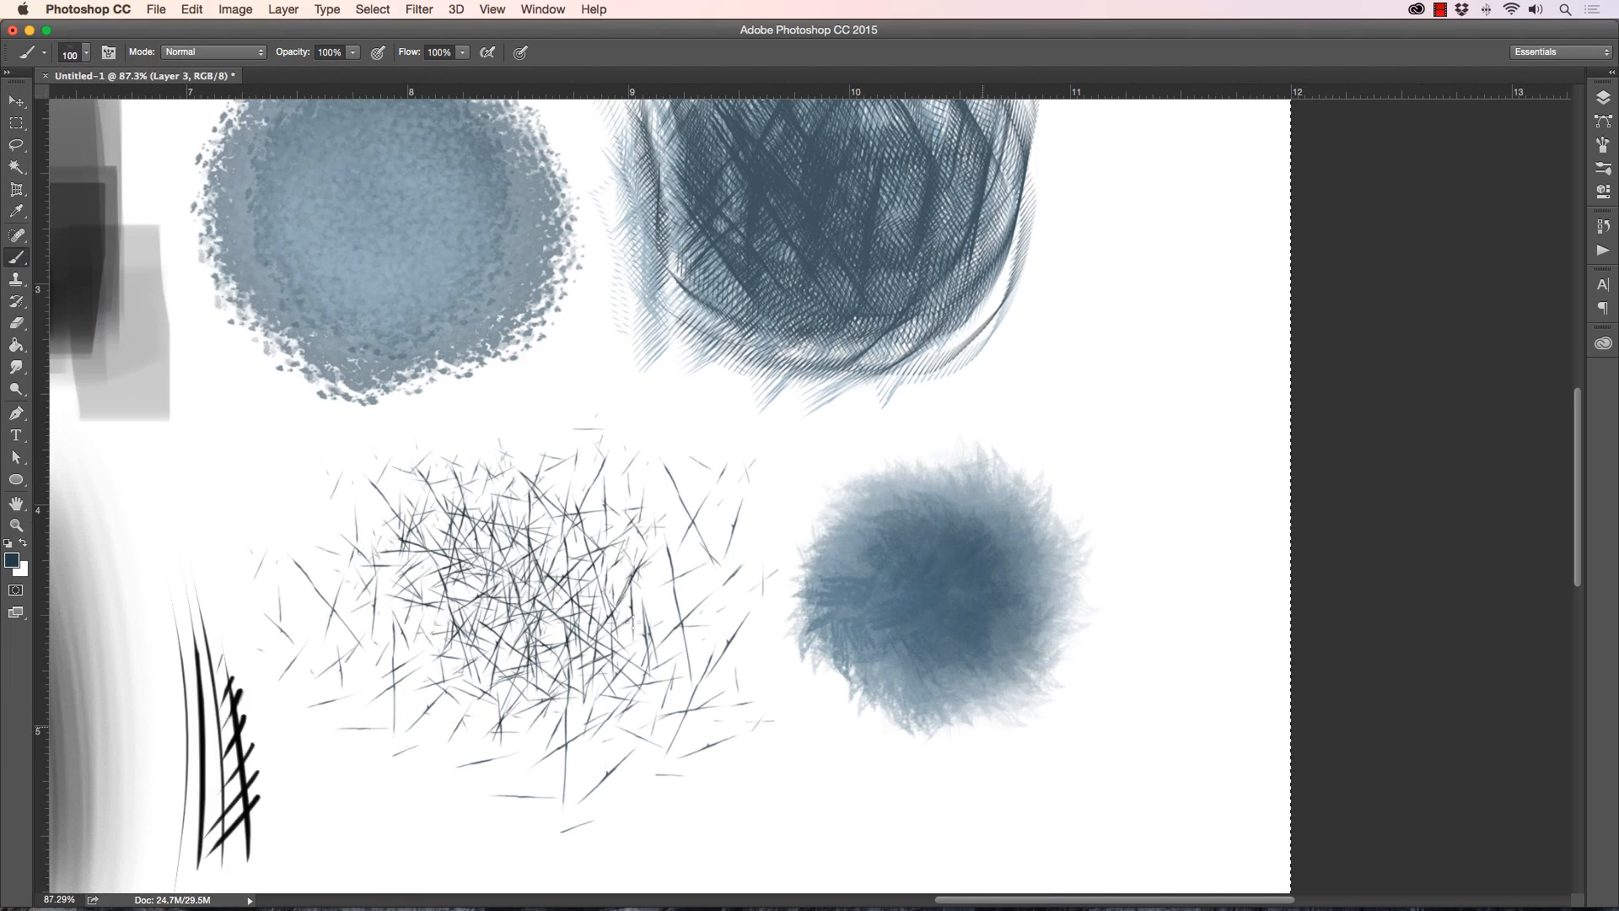
Step: Set the foreground color to dark brown #331f14
click(12, 559)
mouse_move(822, 431)
mouse_down()
mouse_move(815, 449)
mouse_move(822, 435)
mouse_up()
click(709, 327)
click(710, 365)
click(726, 354)
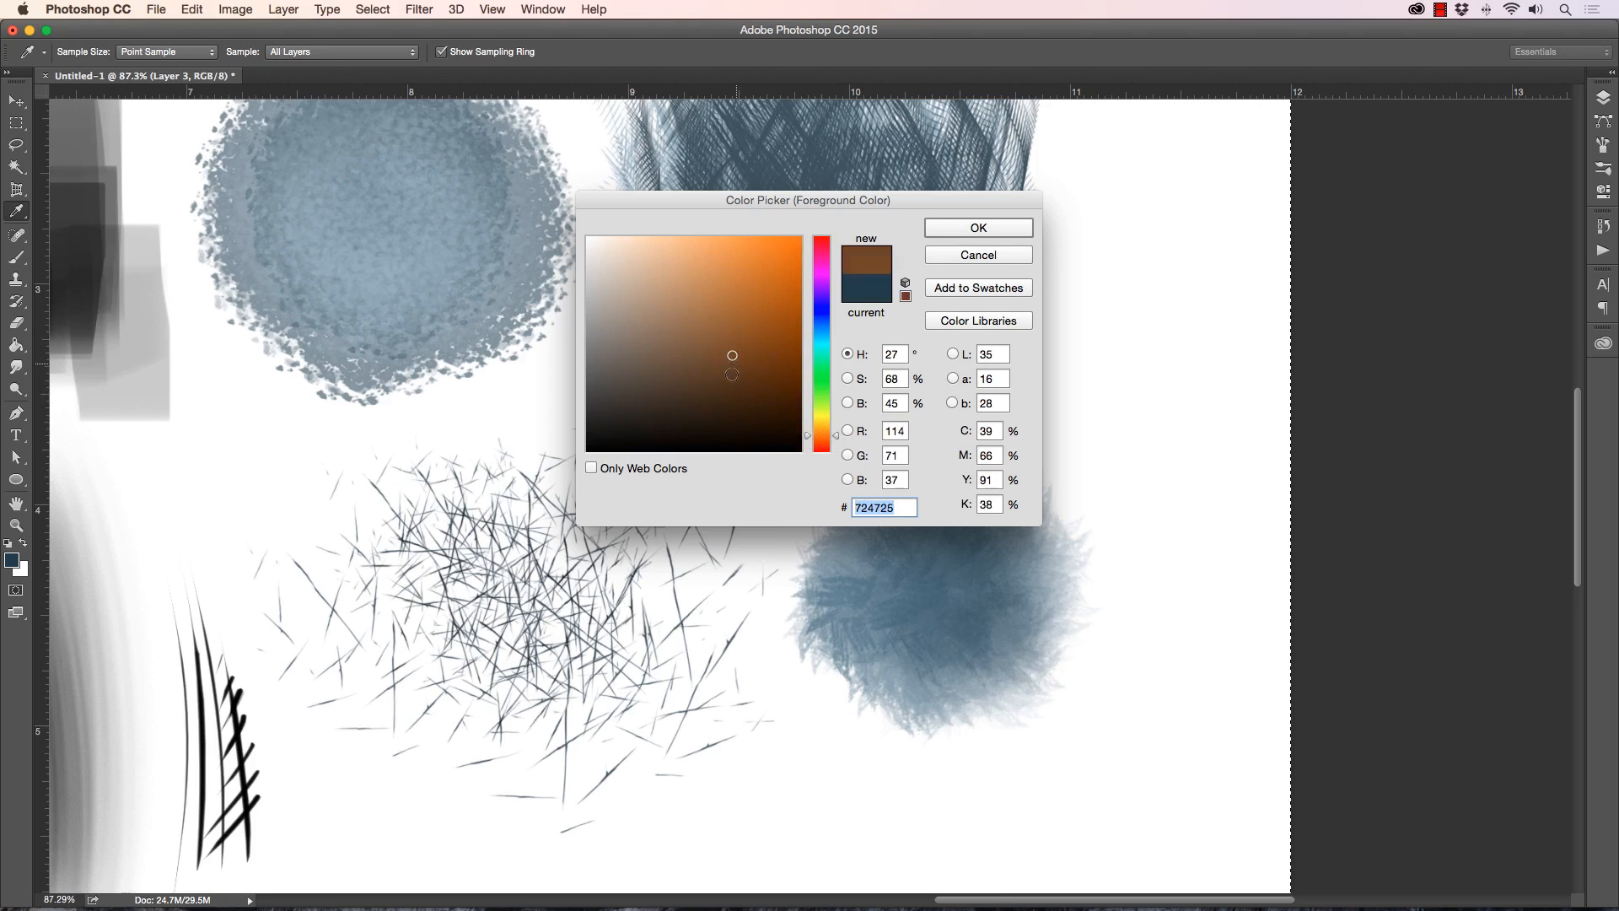
click(694, 369)
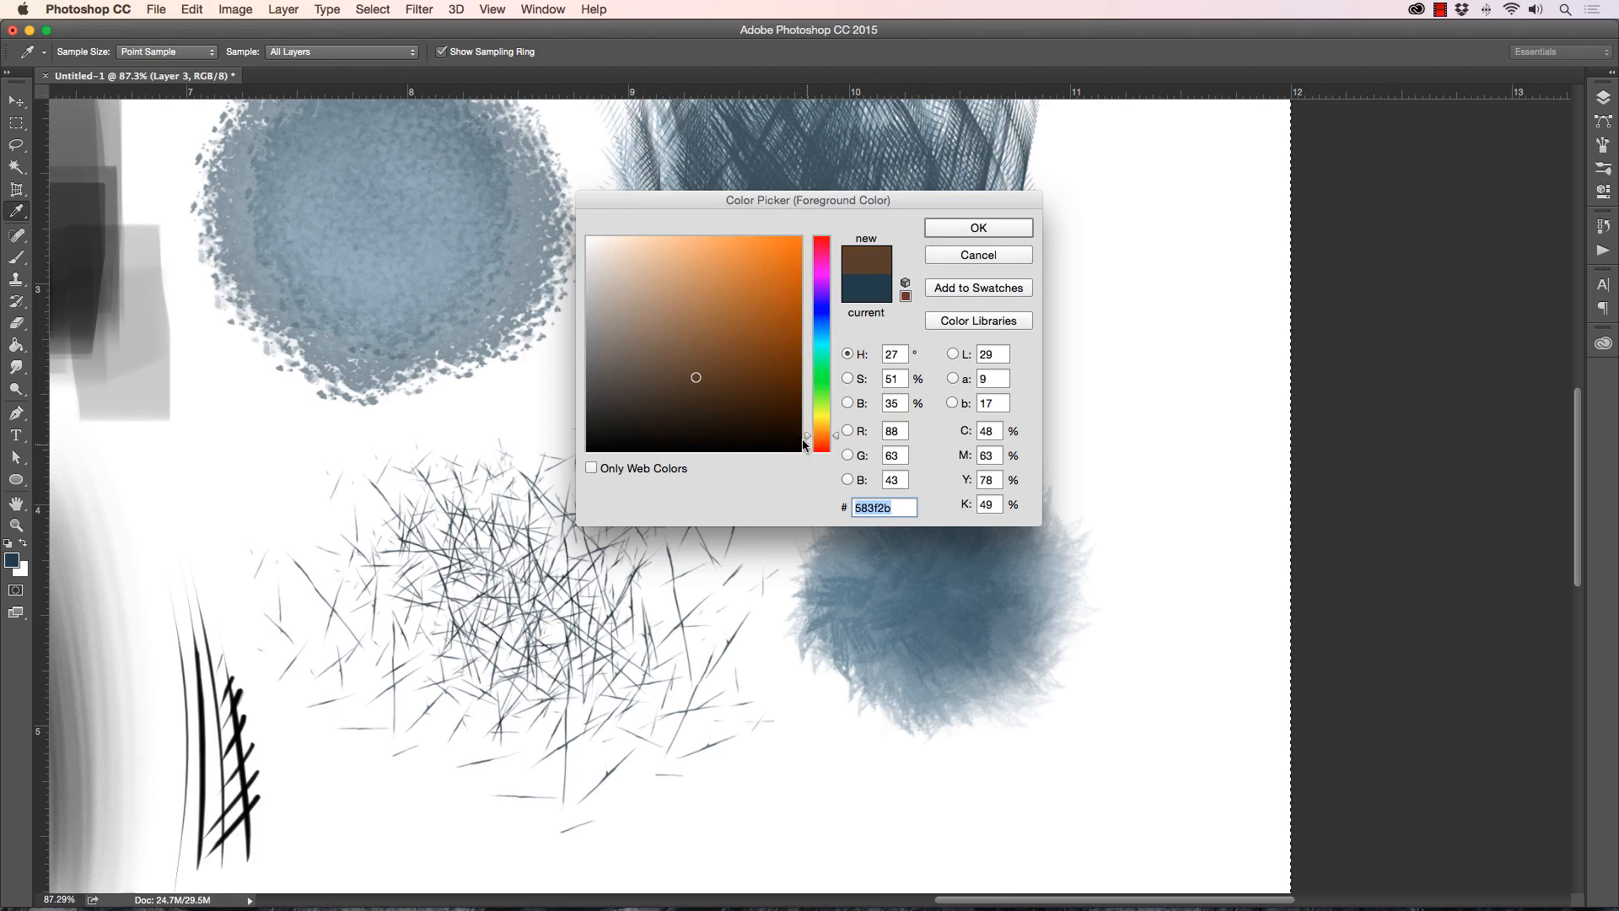
click(719, 408)
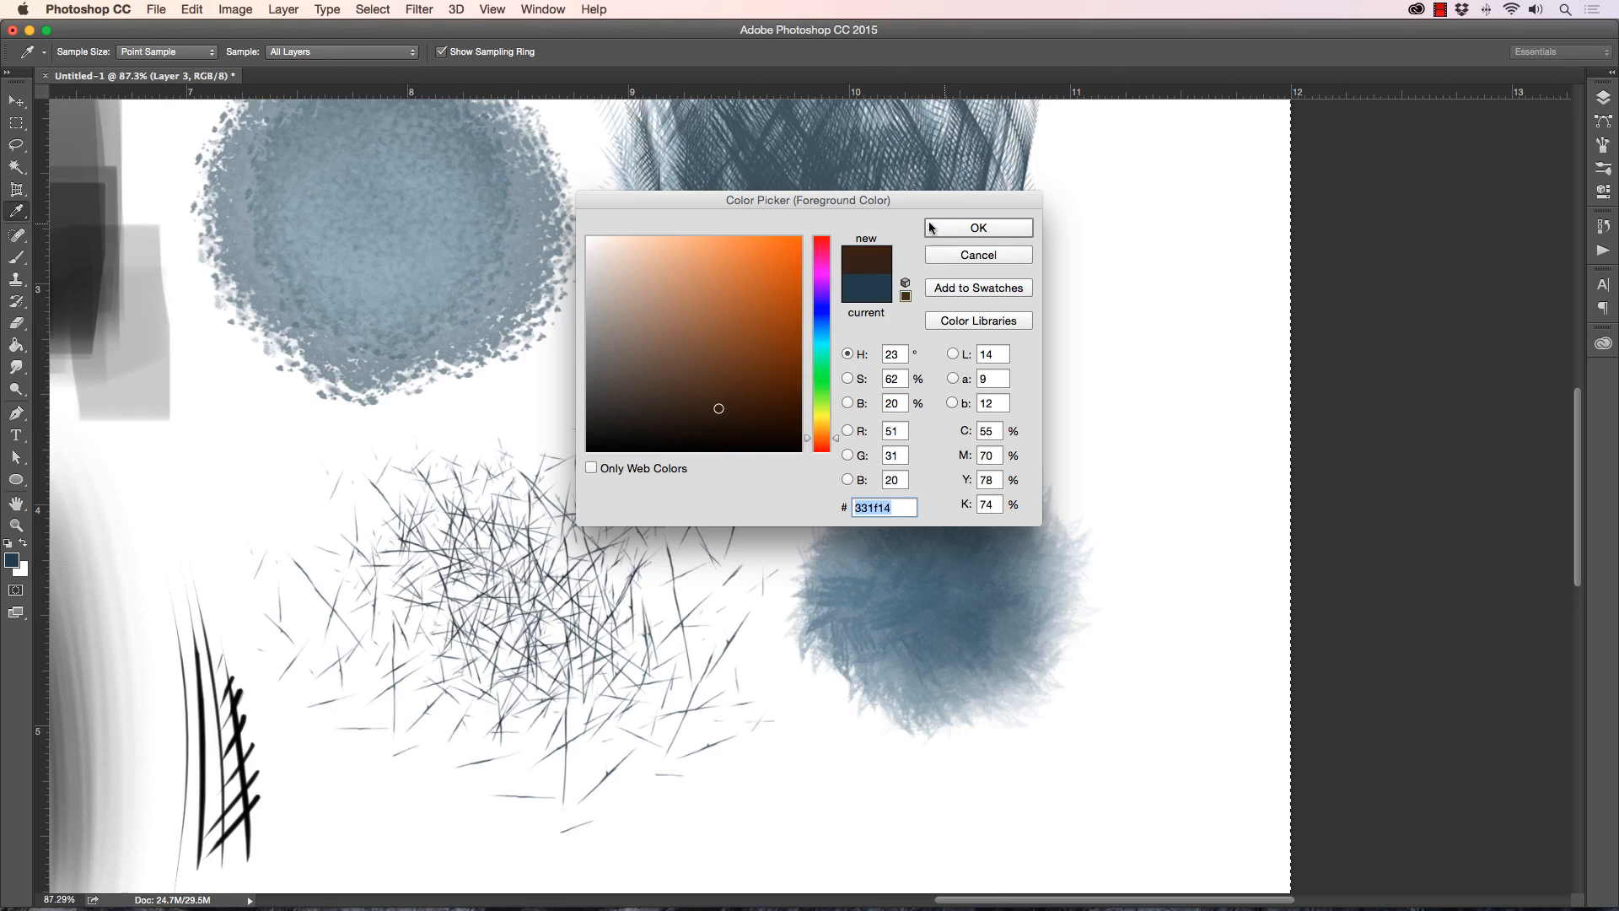
click(978, 228)
Step: Paint a few short, slightly curved dark brown hair strokes in the blank area below the scratch sample at 100 px
key(b)
scroll(561, 257, down, 8)
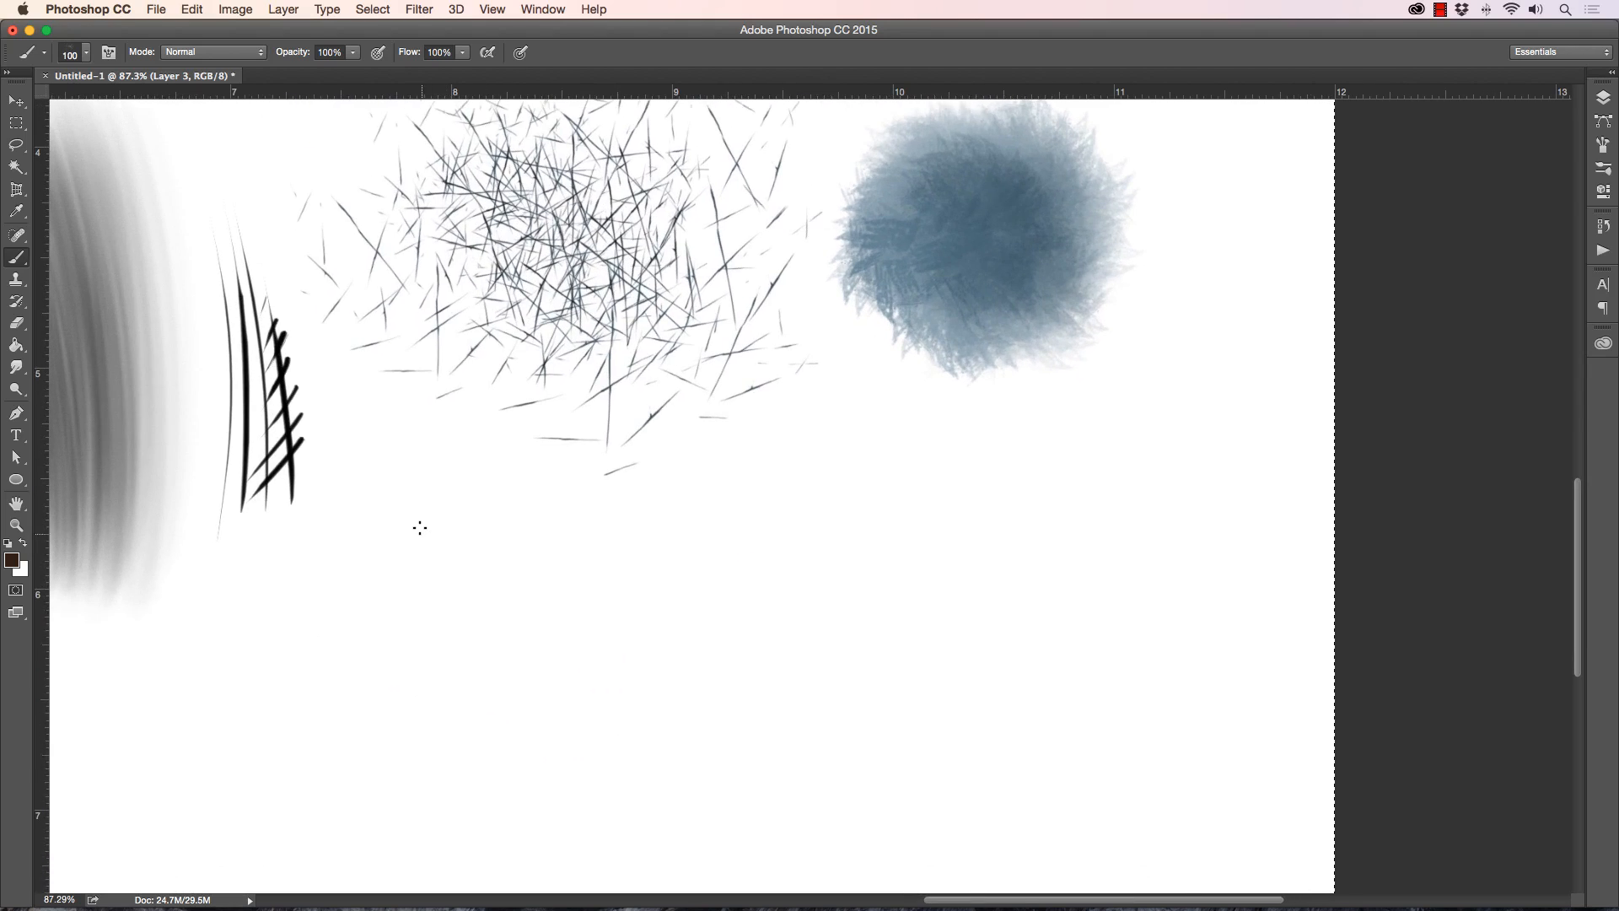
key(bracketright)
key(bracketright)
drag(411, 514, 454, 664)
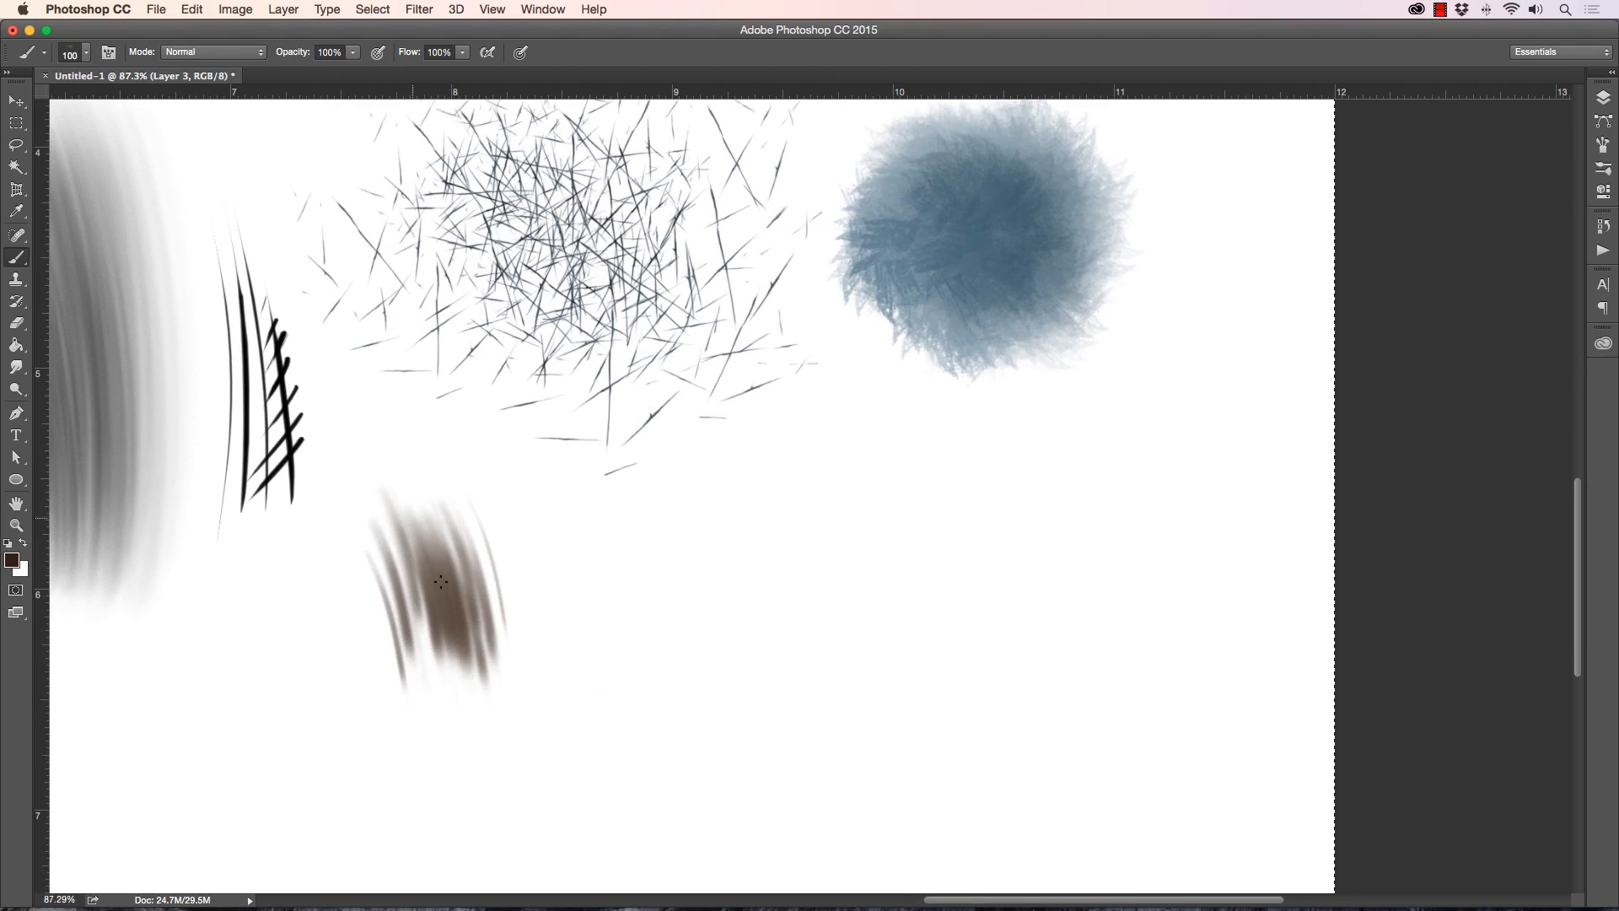
drag(440, 582, 472, 699)
Step: Lengthen and widen the dark brown hair sample into a broad curved lock with overlapping downward strokes at 80 px
key(bracketleft)
key(bracketleft)
mouse_move(439, 514)
mouse_down()
mouse_move(504, 765)
mouse_move(446, 506)
mouse_move(539, 771)
mouse_up()
mouse_move(408, 488)
mouse_down()
mouse_move(484, 788)
mouse_move(387, 484)
mouse_move(458, 787)
mouse_move(376, 505)
mouse_move(438, 746)
mouse_up()
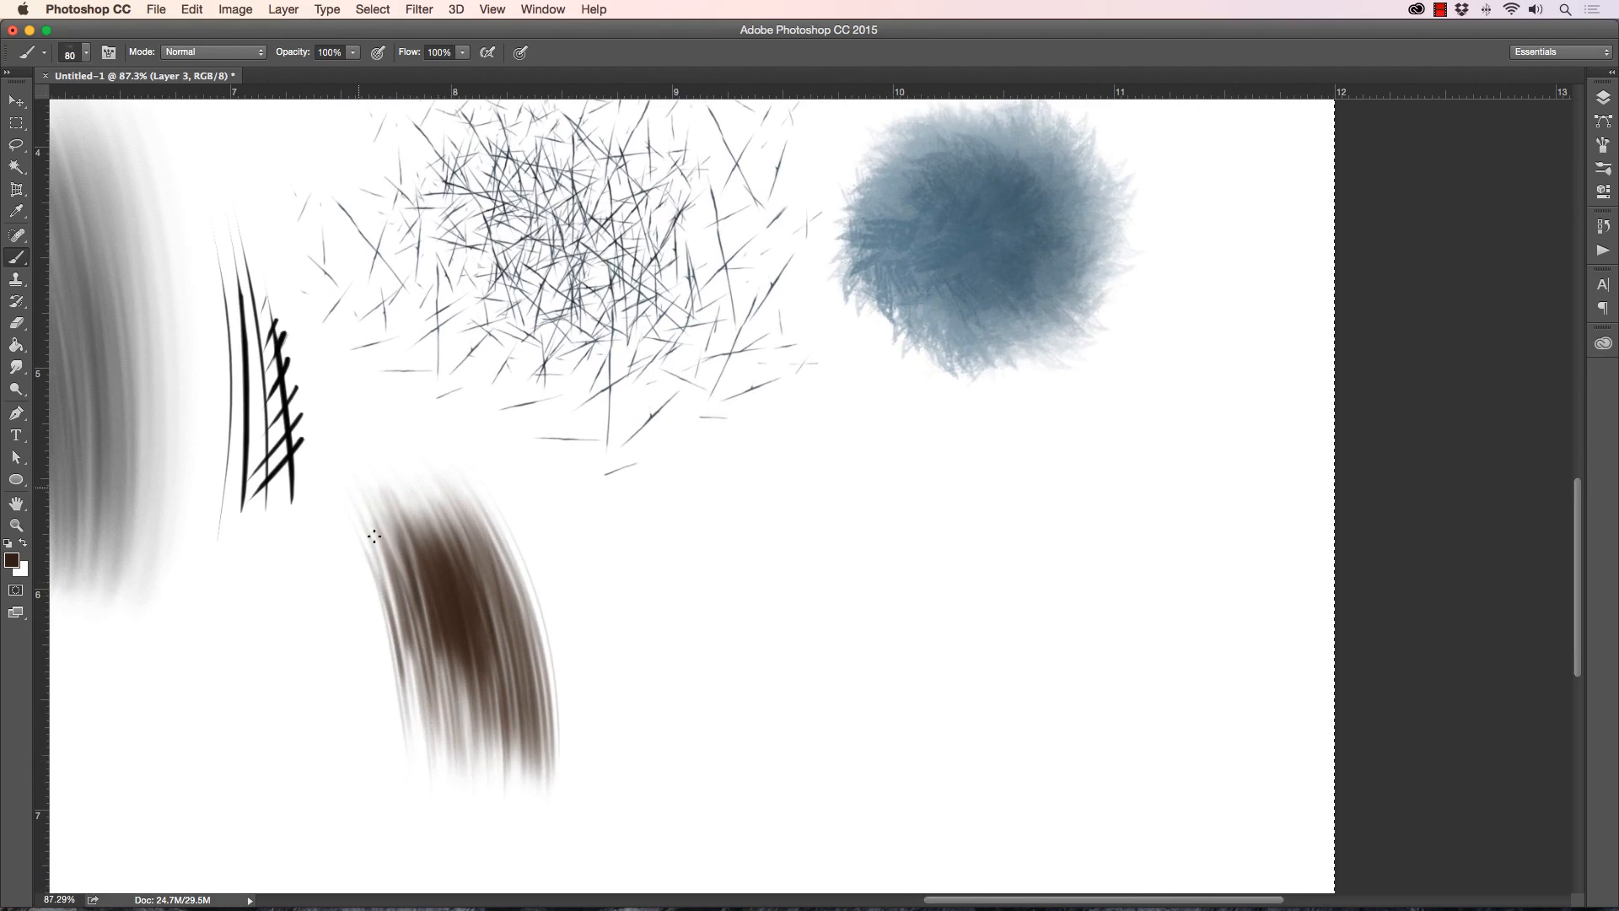
drag(374, 536, 422, 759)
drag(350, 501, 426, 763)
drag(405, 493, 498, 755)
mouse_move(452, 476)
mouse_down()
mouse_move(561, 768)
mouse_move(460, 465)
mouse_move(545, 697)
mouse_move(466, 527)
mouse_move(486, 649)
mouse_move(407, 487)
mouse_move(481, 763)
mouse_up()
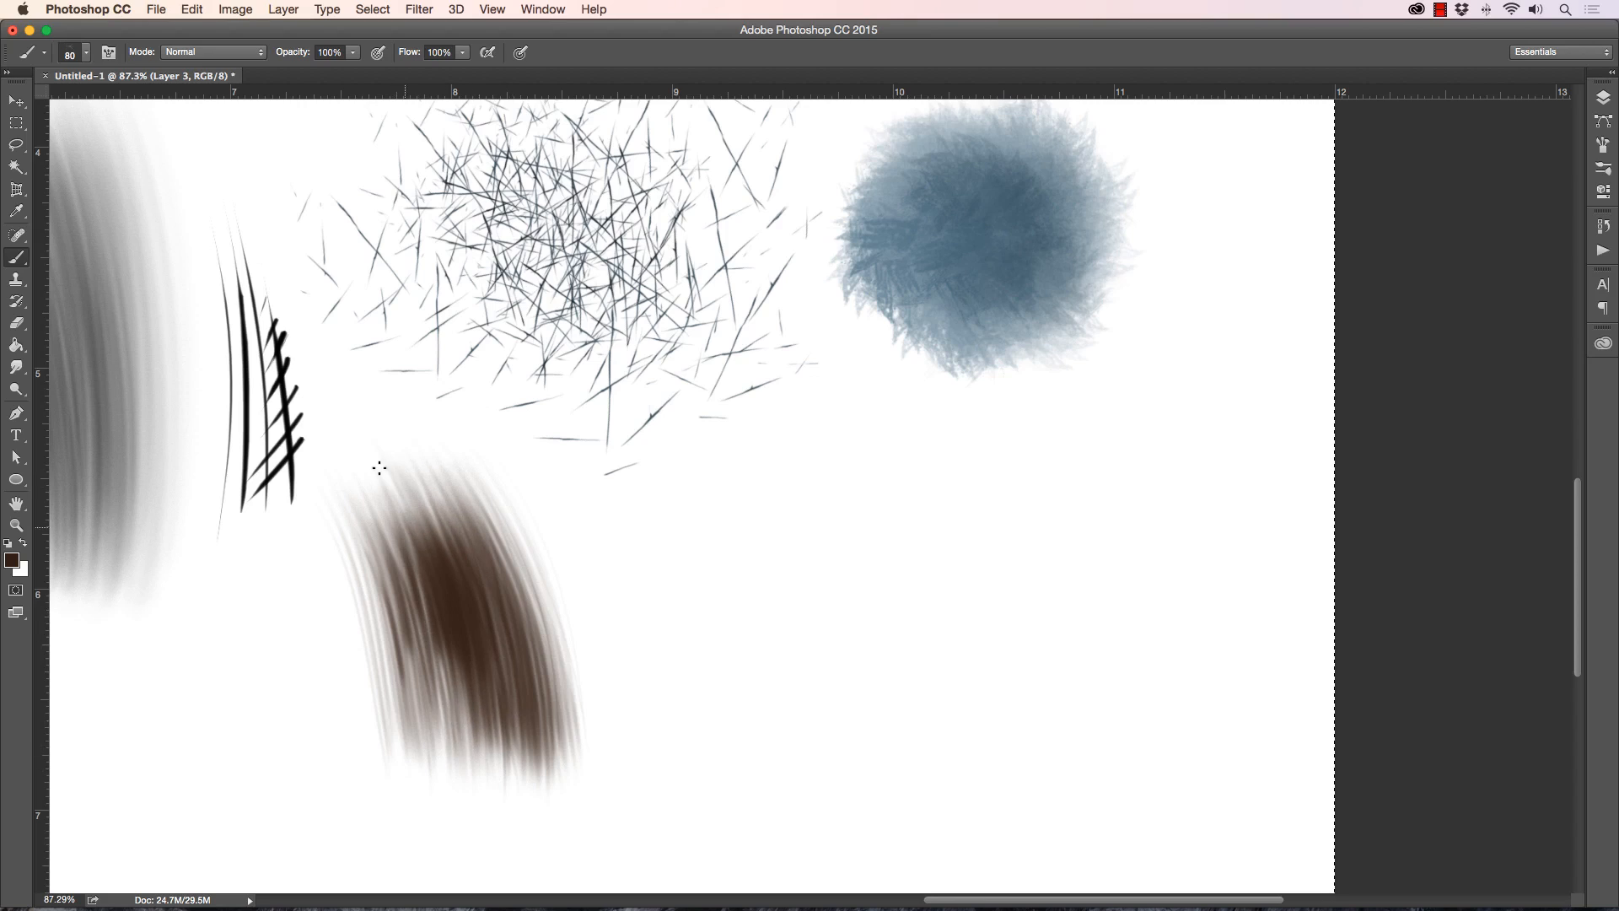
mouse_move(384, 489)
mouse_down()
mouse_move(451, 729)
mouse_move(439, 748)
mouse_up()
drag(364, 528, 405, 771)
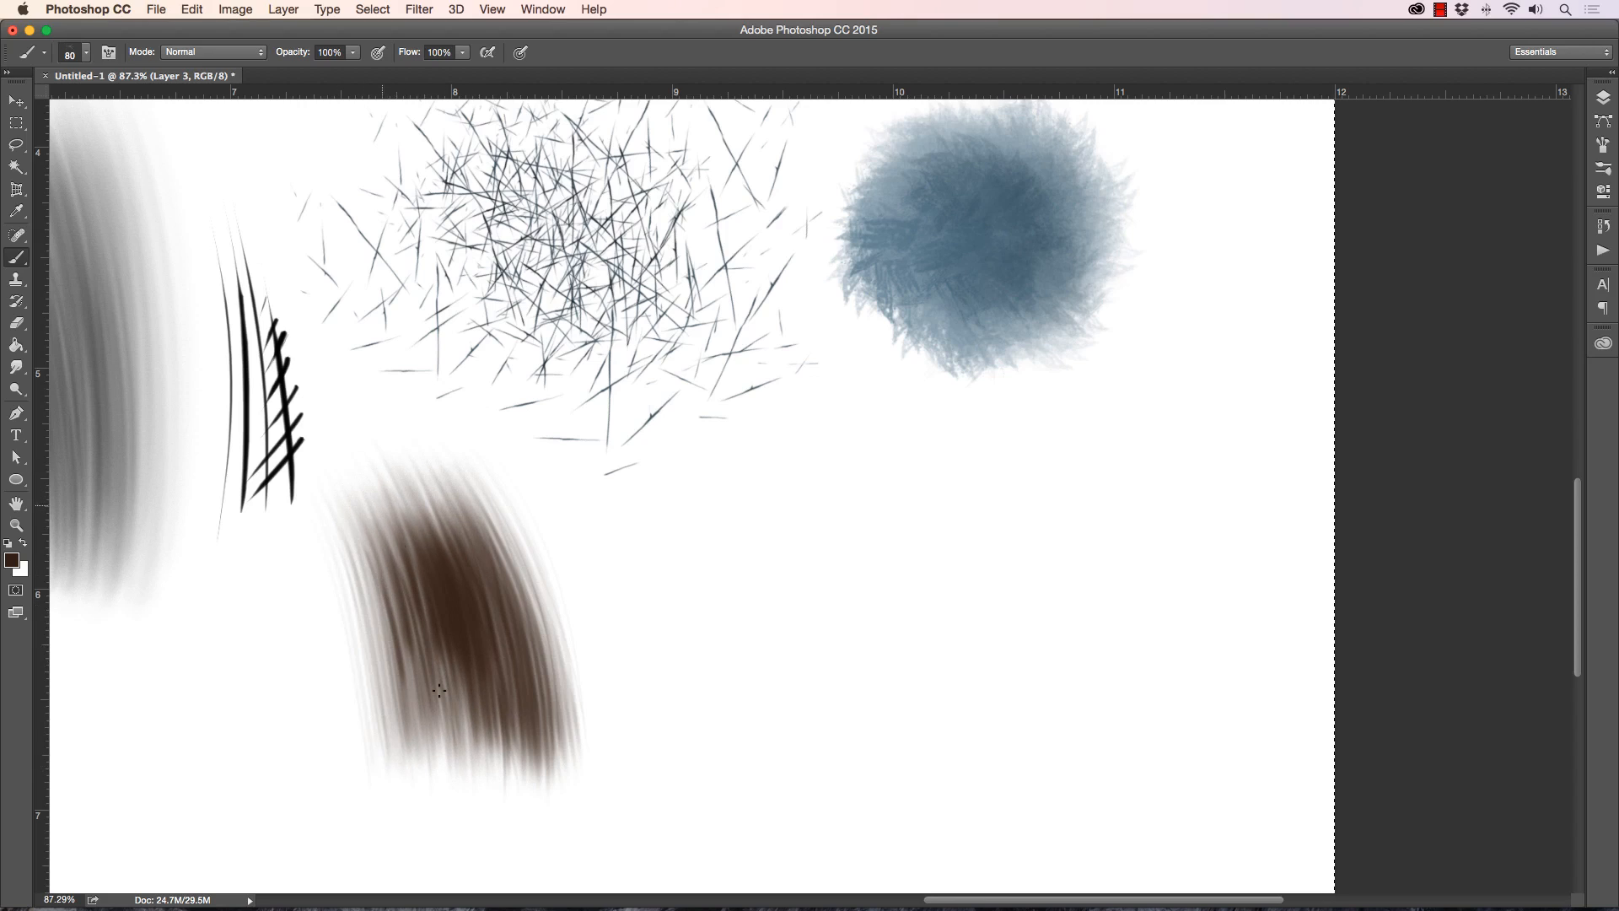
mouse_move(463, 468)
mouse_down()
mouse_move(575, 757)
mouse_move(487, 491)
mouse_move(553, 626)
mouse_move(540, 579)
mouse_move(490, 507)
mouse_move(580, 724)
mouse_move(463, 466)
mouse_move(576, 758)
mouse_move(458, 467)
mouse_move(565, 772)
mouse_up()
drag(578, 658, 607, 772)
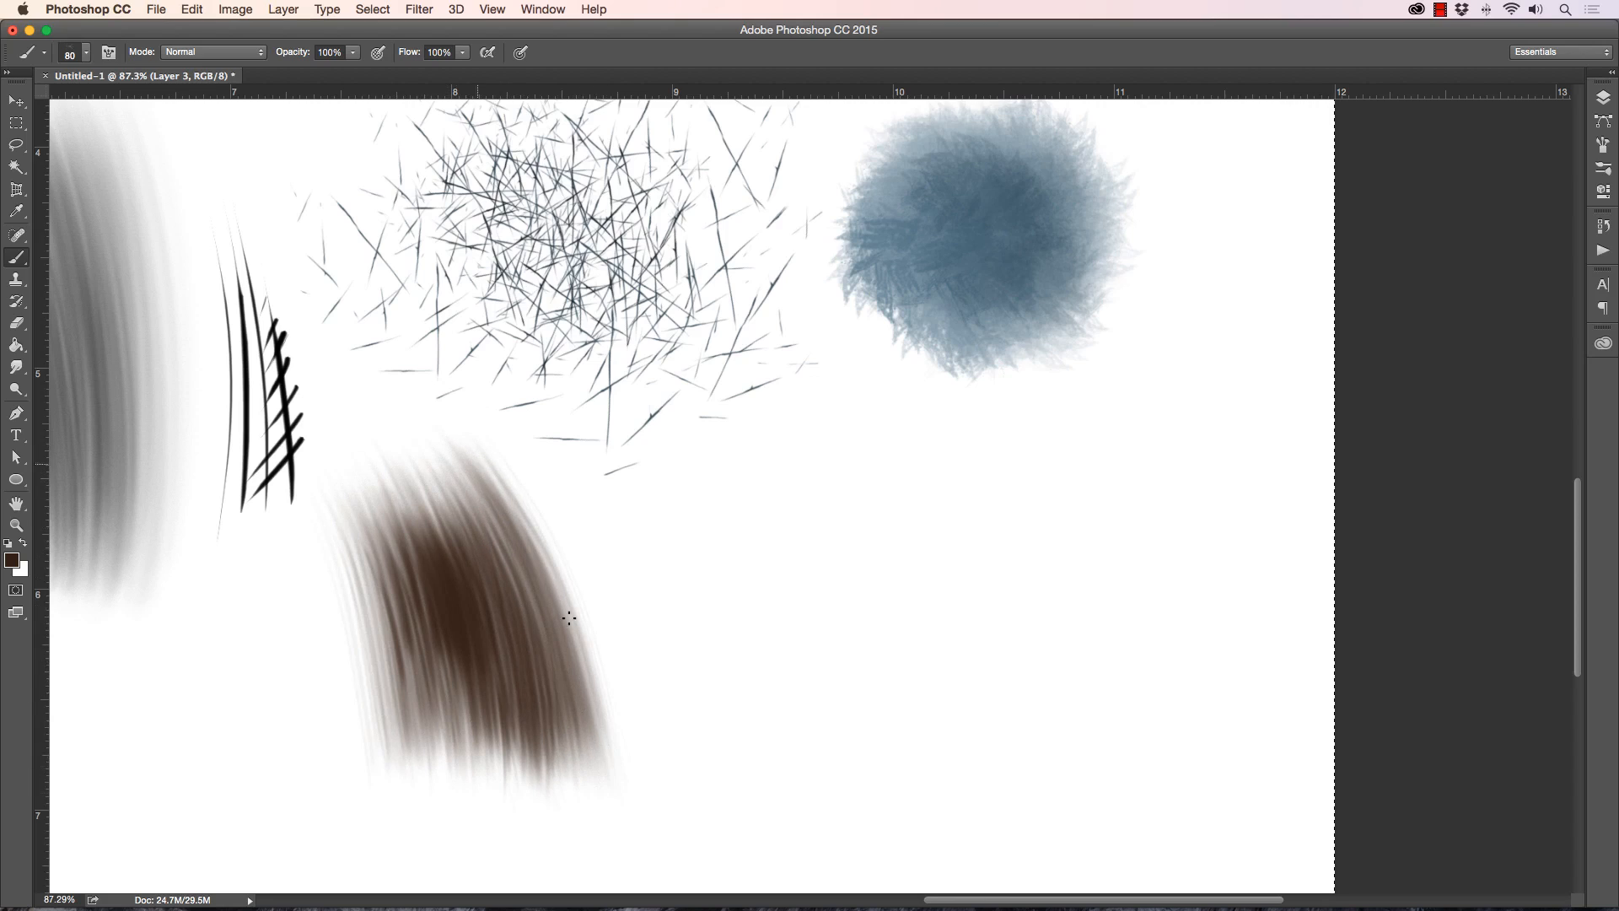
drag(498, 485, 518, 723)
drag(415, 582, 378, 746)
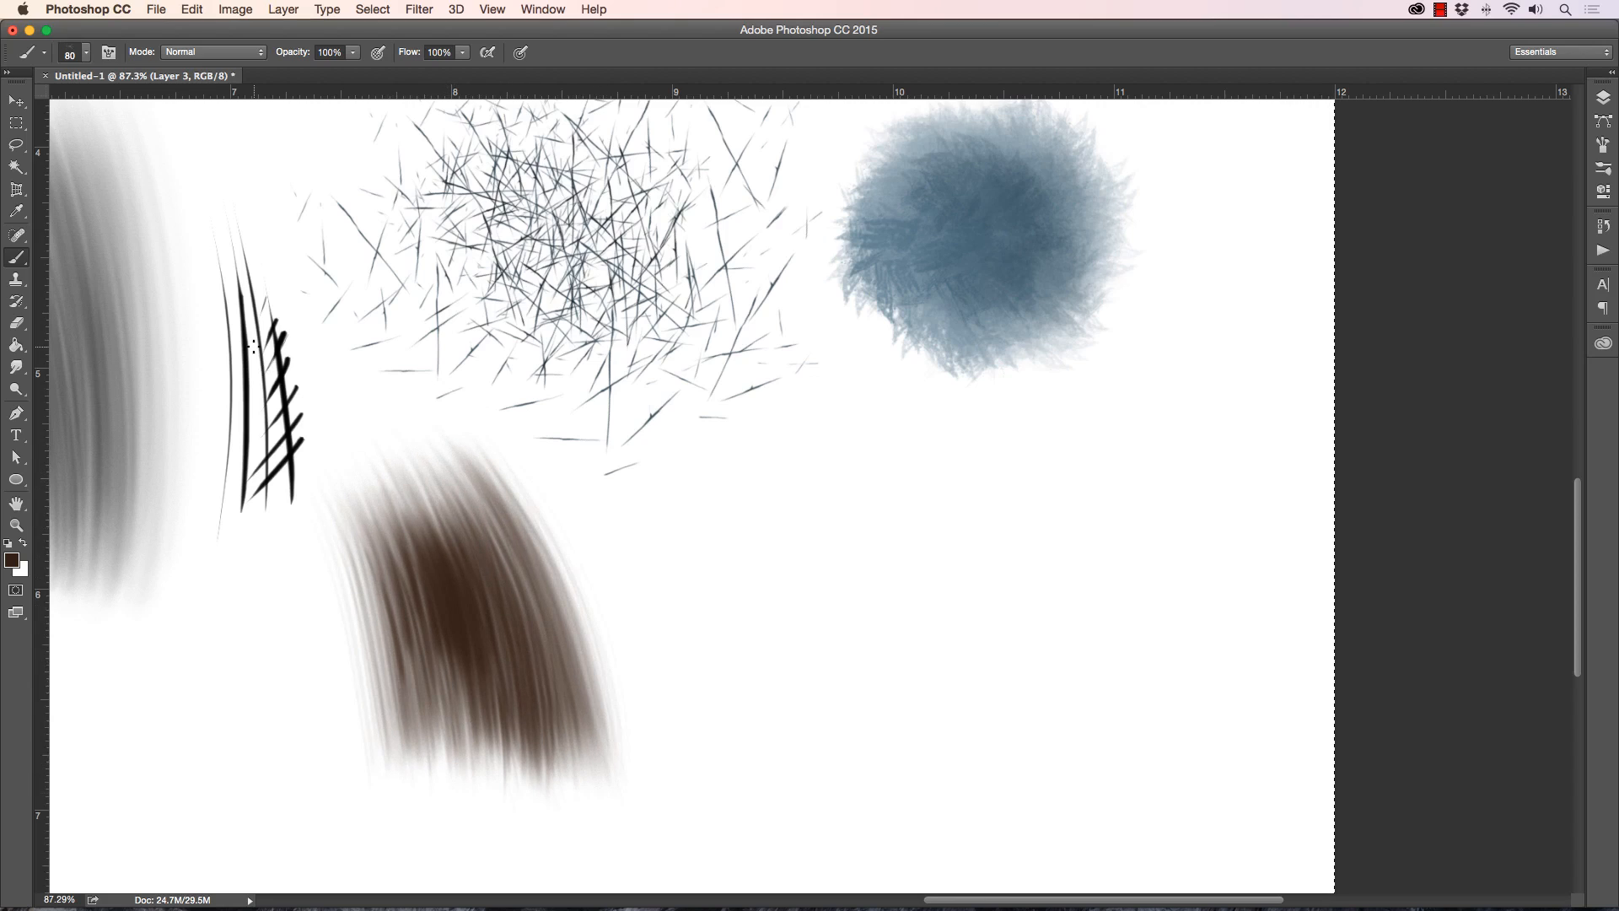
Step: Set the foreground to light brown #b1734e and paint highlight strands through the dark hair sample at 70 and 50 px
click(12, 558)
click(687, 282)
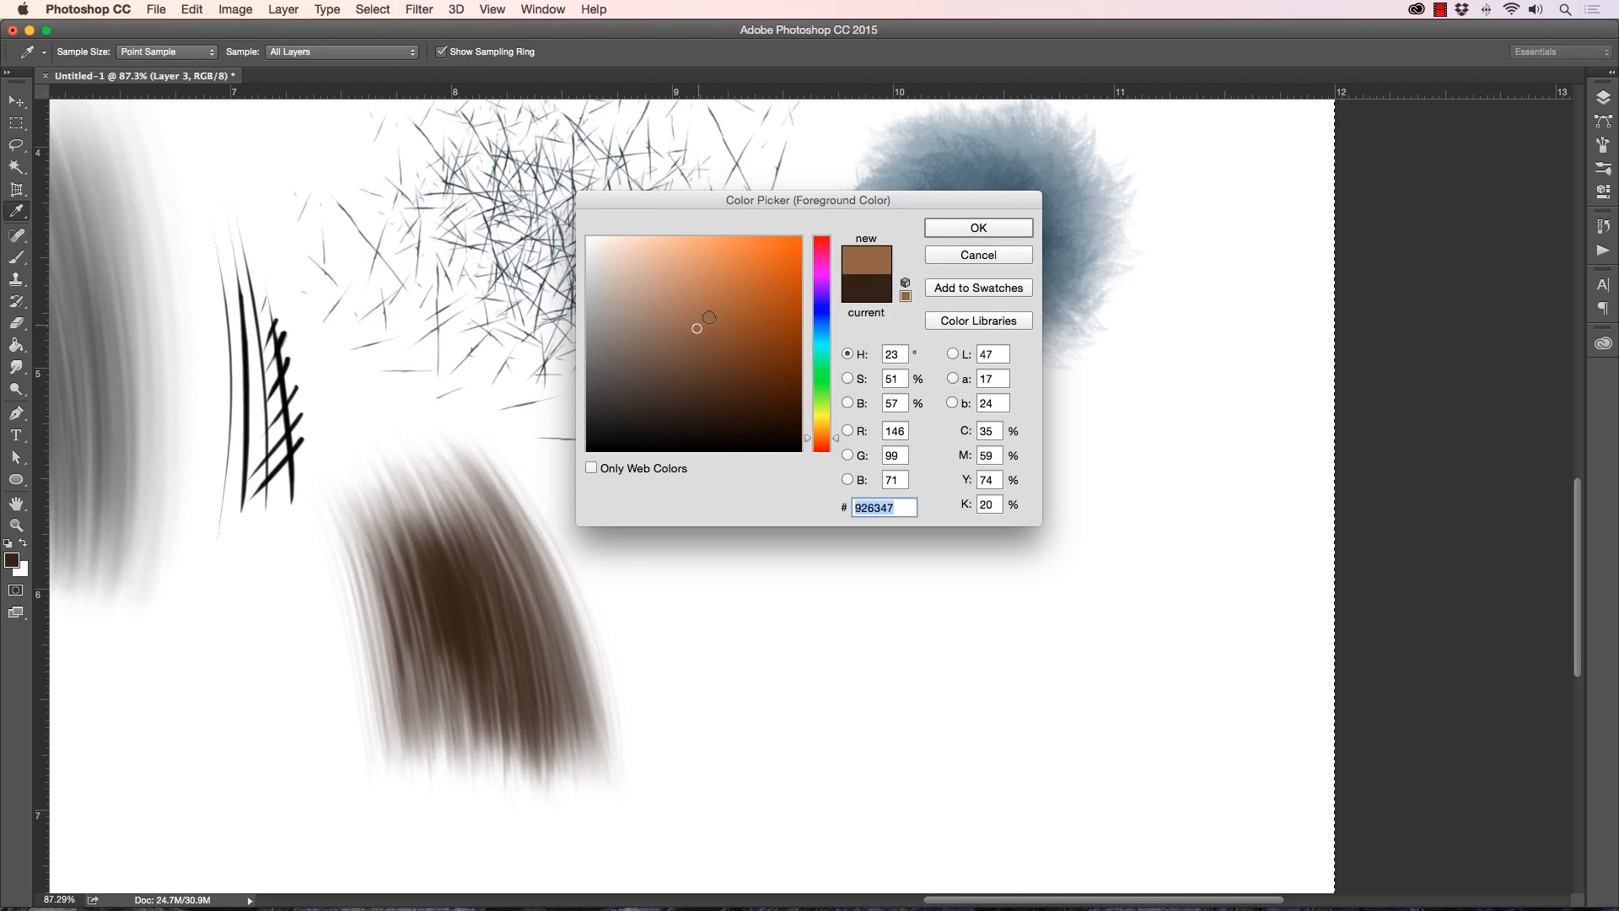
click(711, 310)
click(688, 271)
click(706, 301)
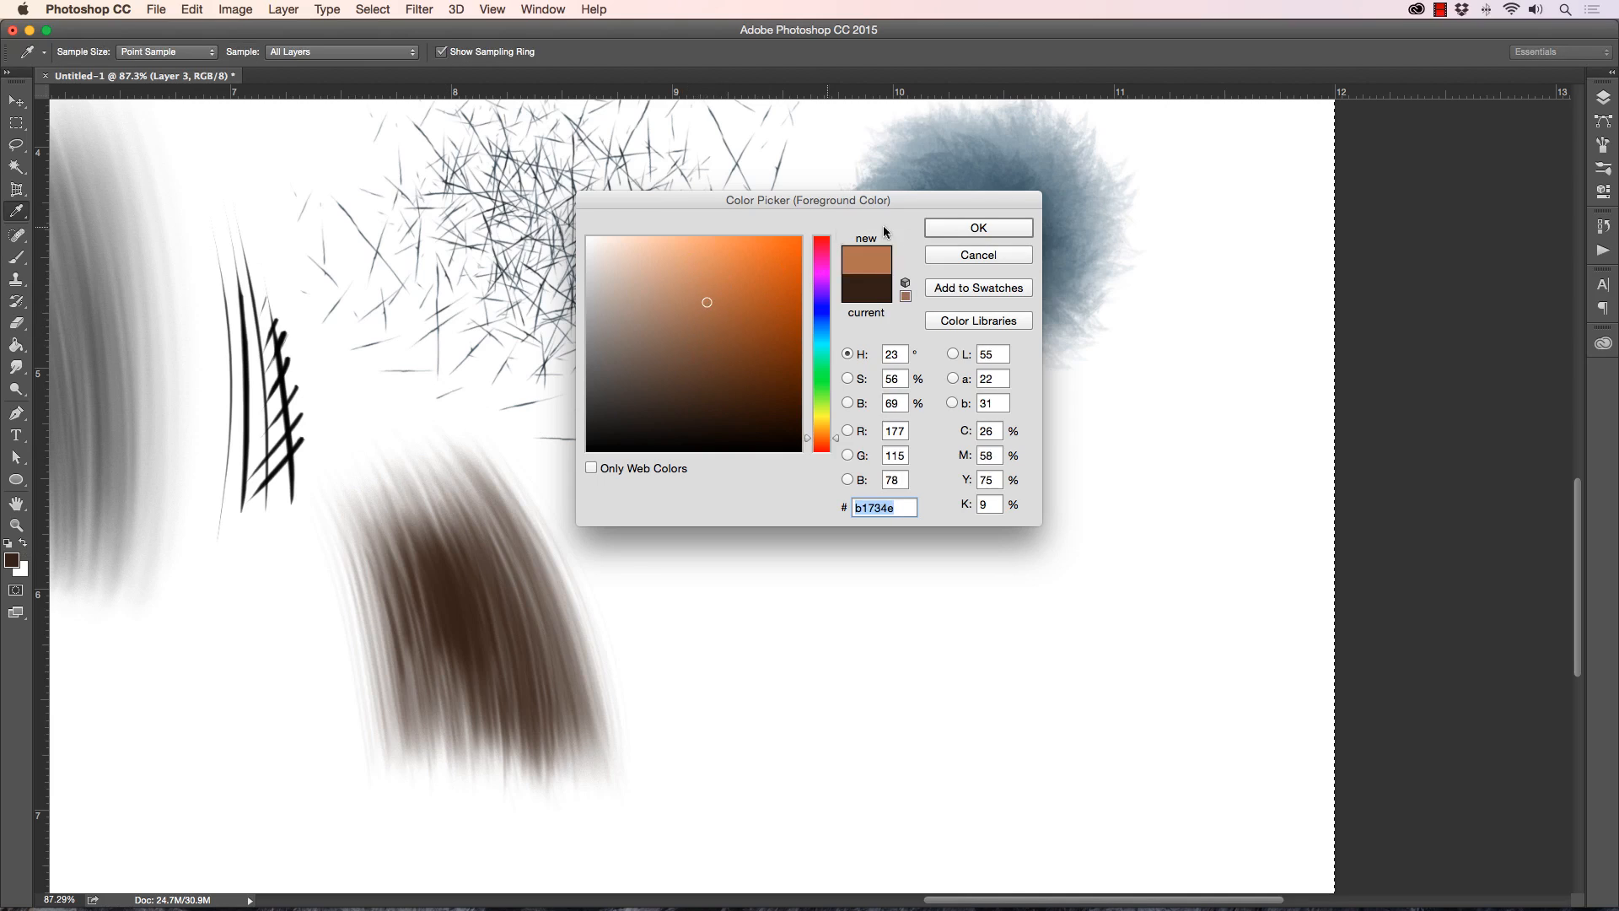
click(944, 229)
drag(472, 600, 465, 612)
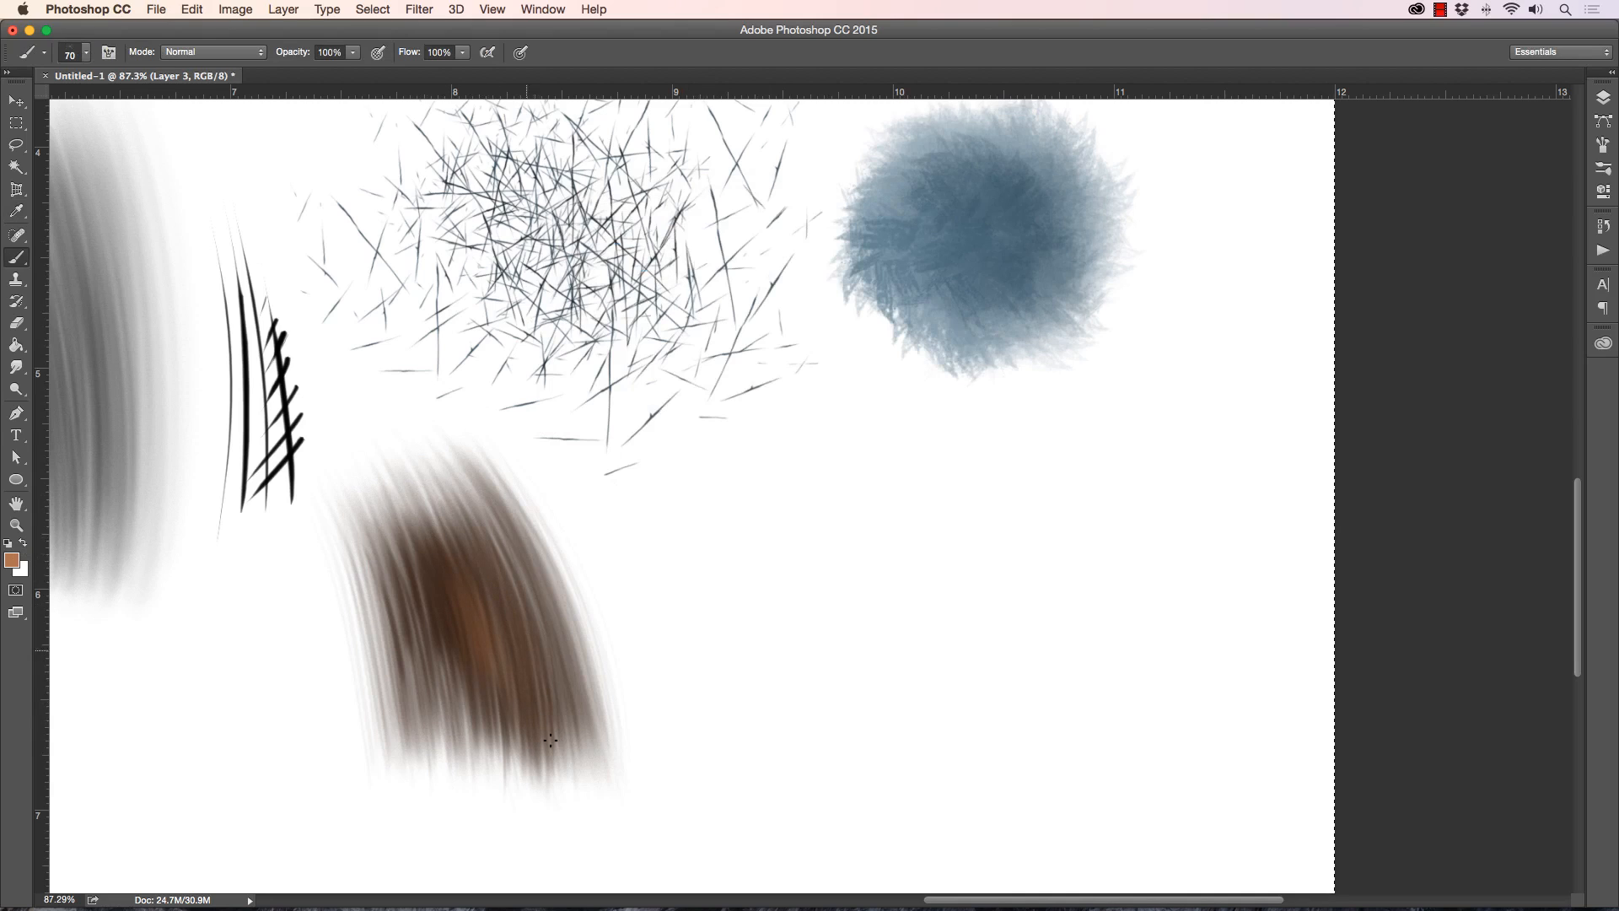
drag(442, 674, 422, 582)
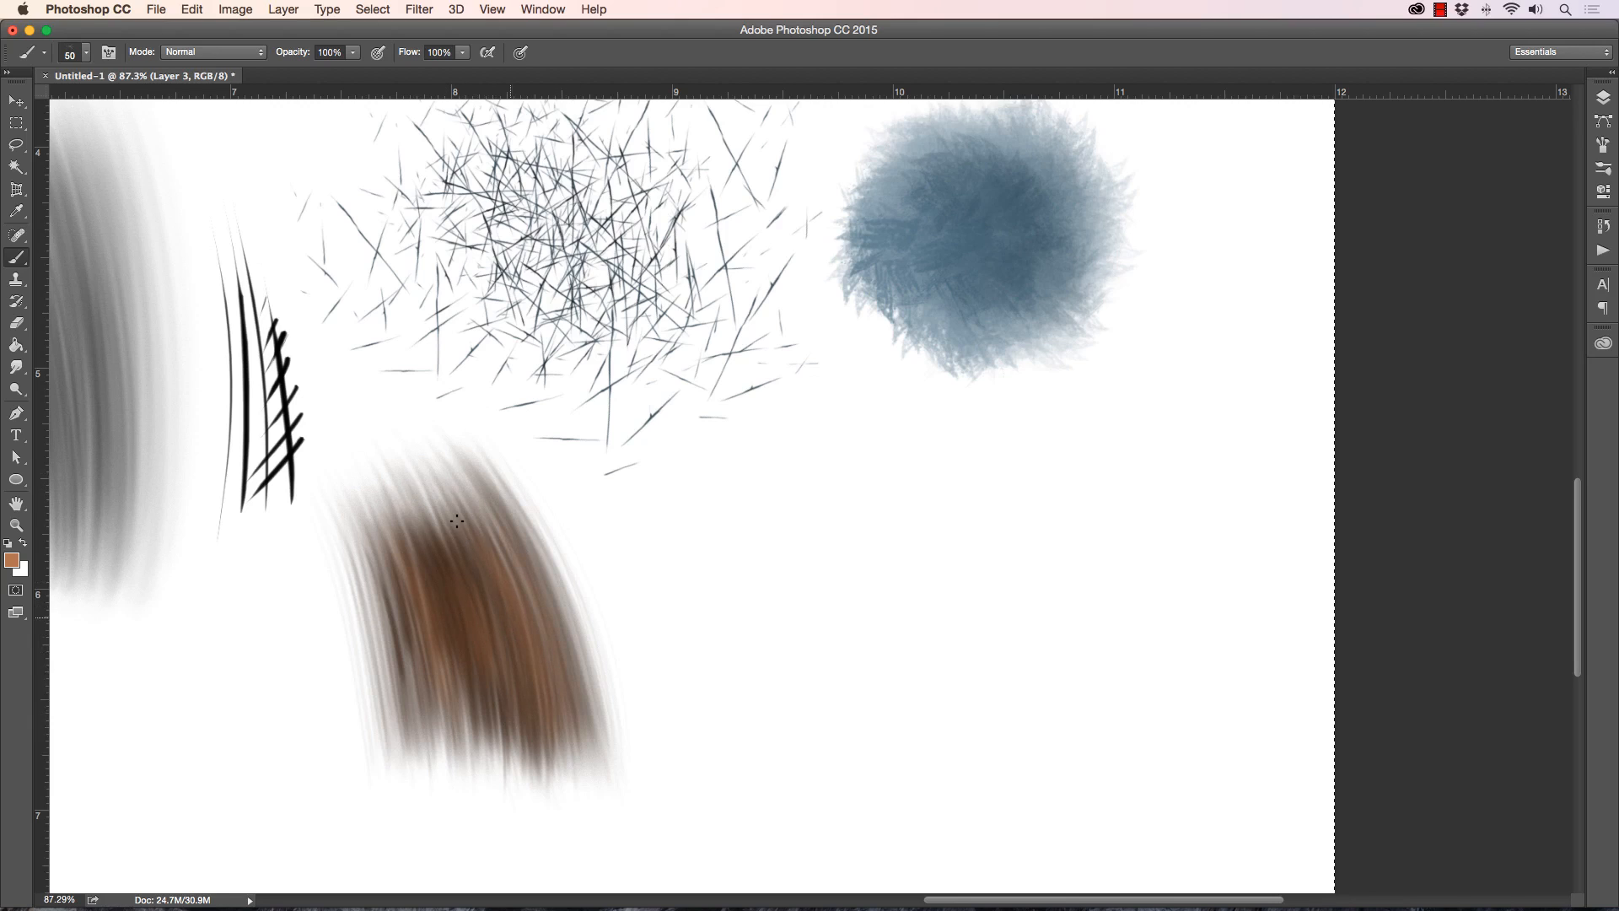
Step: Choose the 026 Hair Brush B brush preset
click(84, 54)
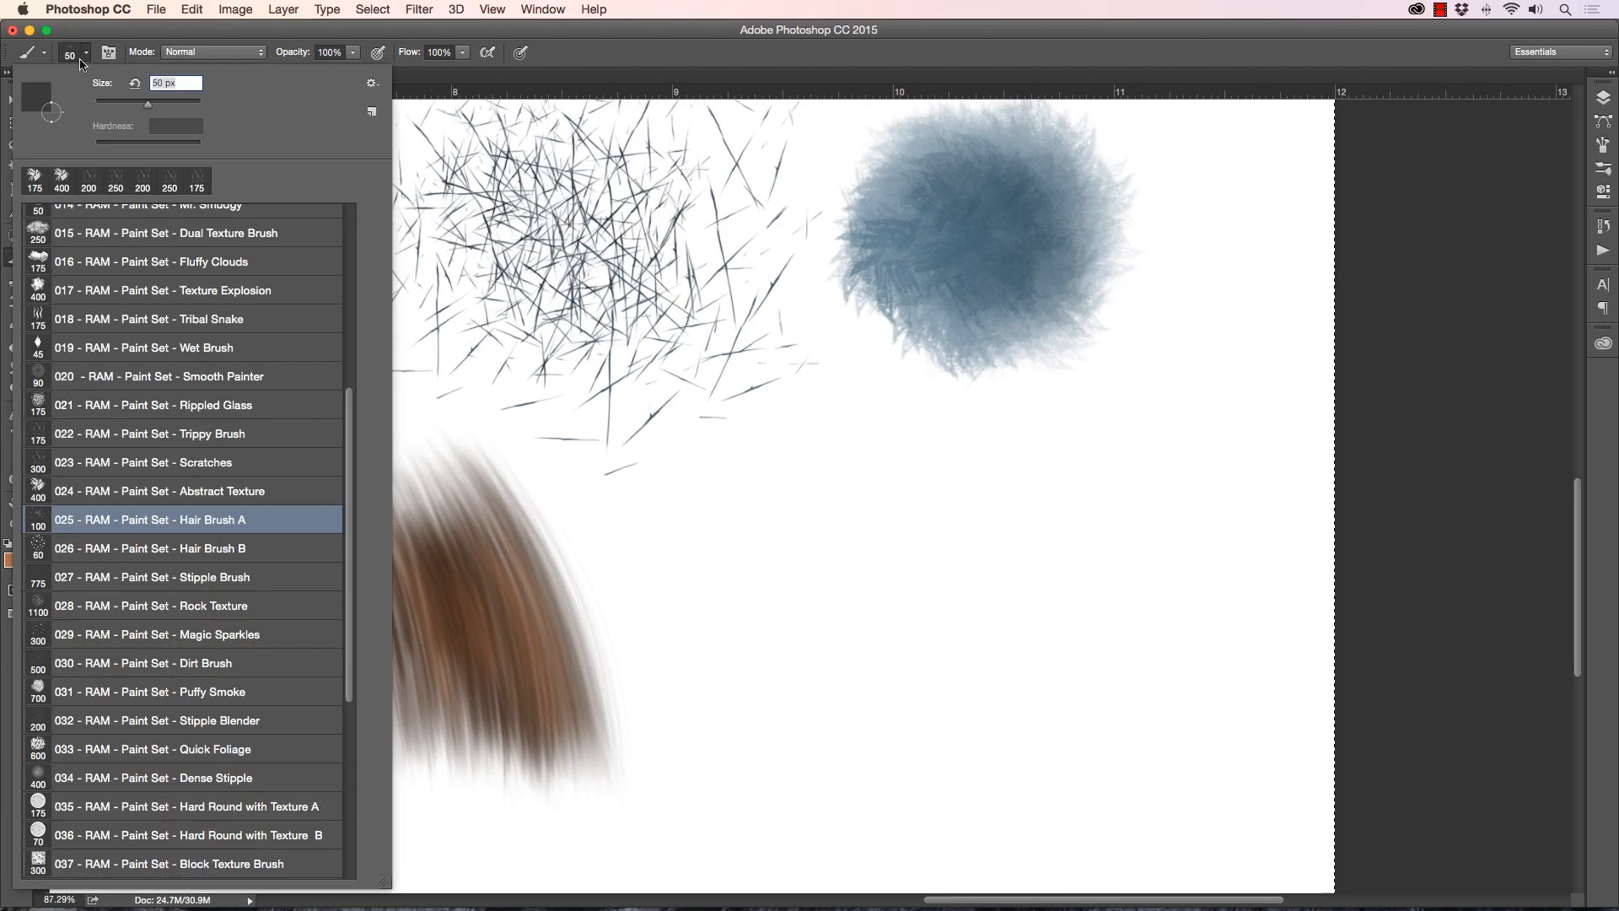
click(134, 549)
click(536, 145)
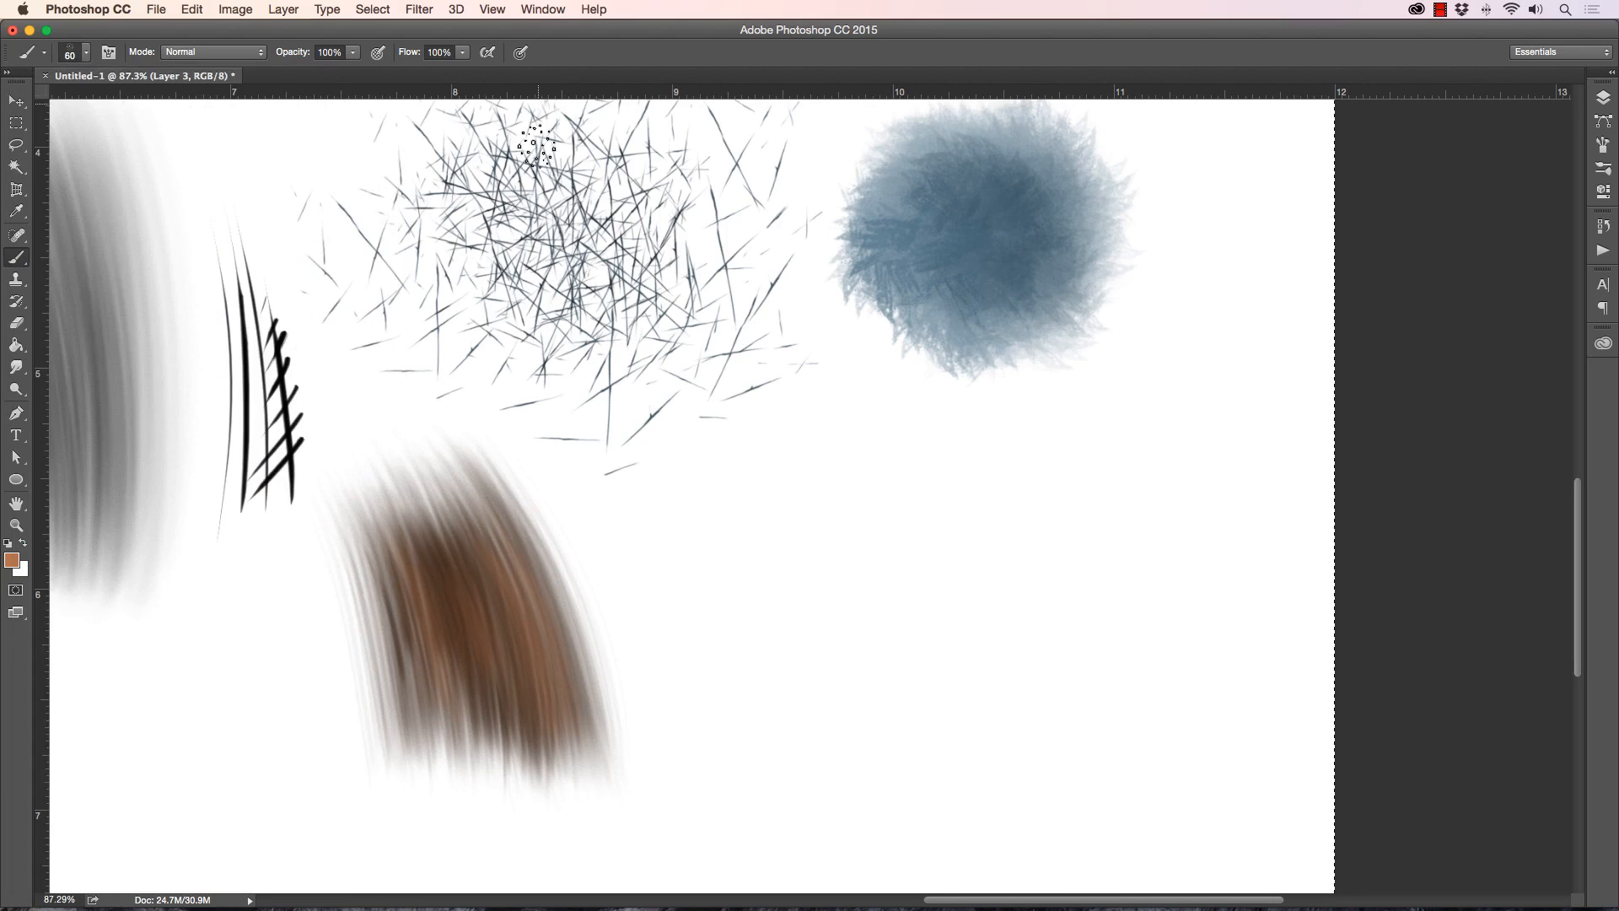
Step: Paint a curved lock of light brown strands beside the dark hair sample at 70 to 80 px, and add strands over the dark one
drag(715, 788, 621, 509)
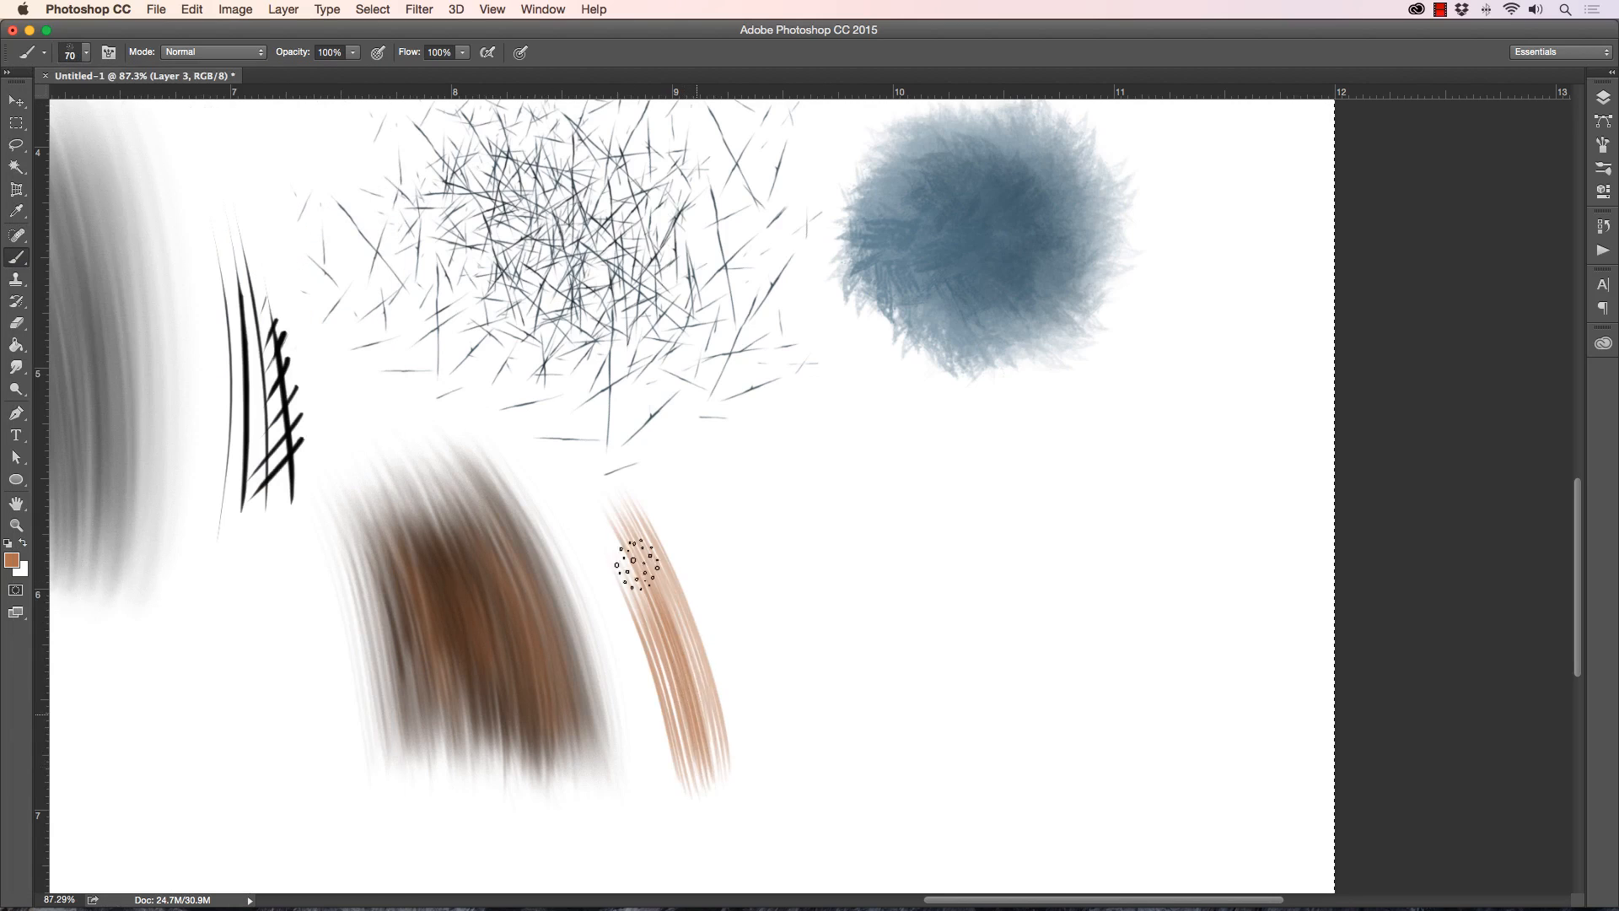
key(bracketright)
drag(637, 563, 717, 763)
drag(607, 531, 713, 775)
drag(574, 498, 732, 751)
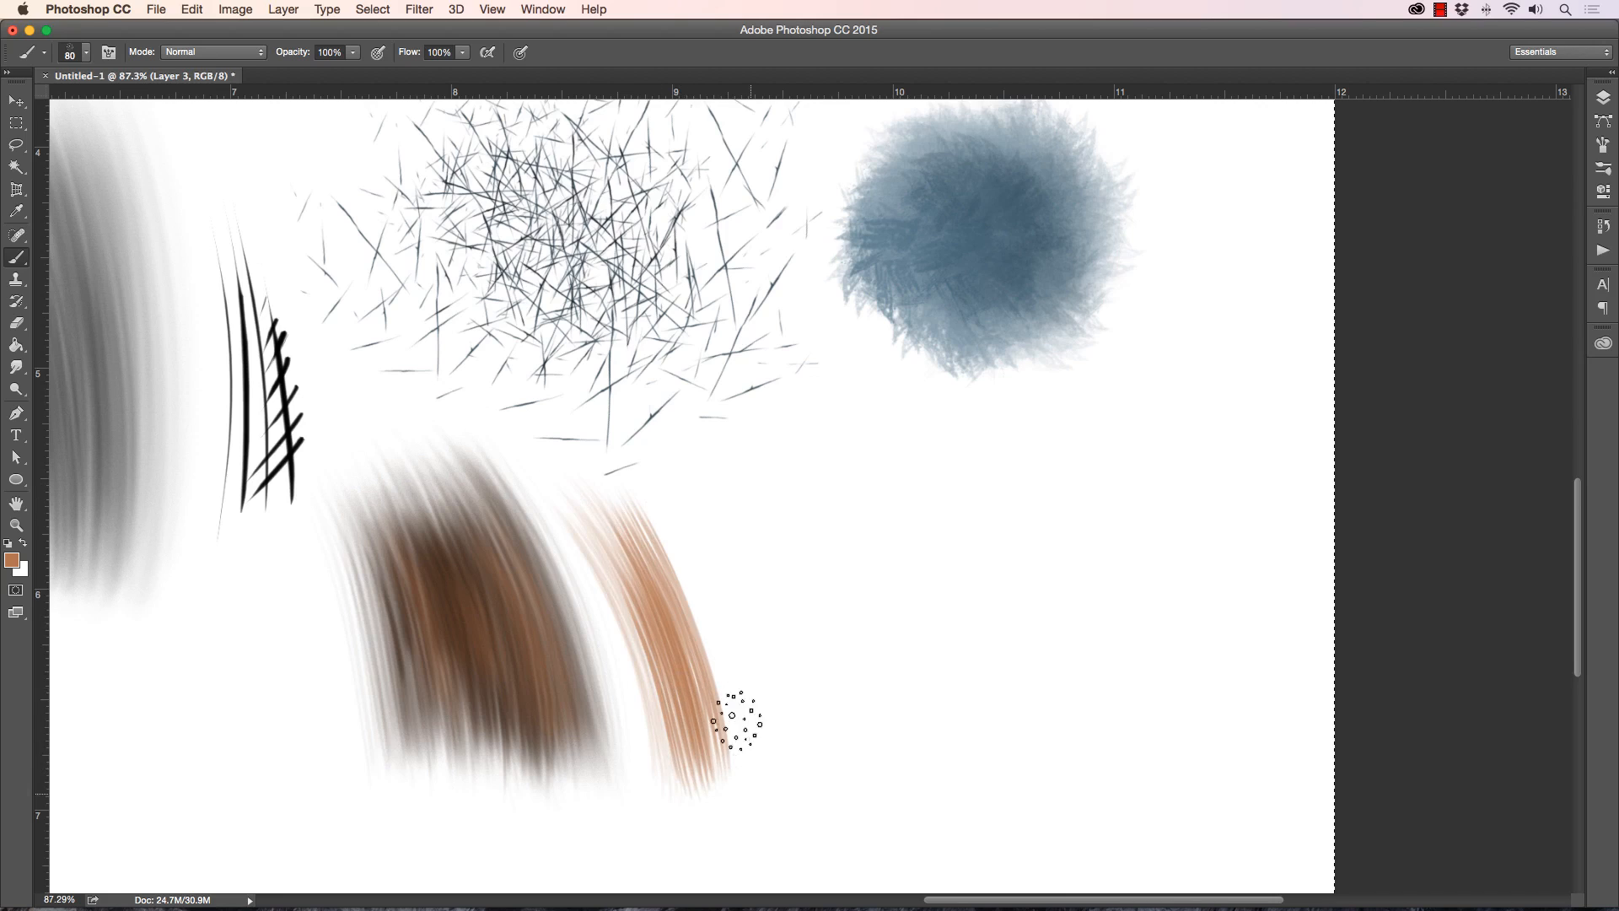
mouse_move(629, 506)
mouse_down()
mouse_move(767, 788)
mouse_move(780, 755)
mouse_up()
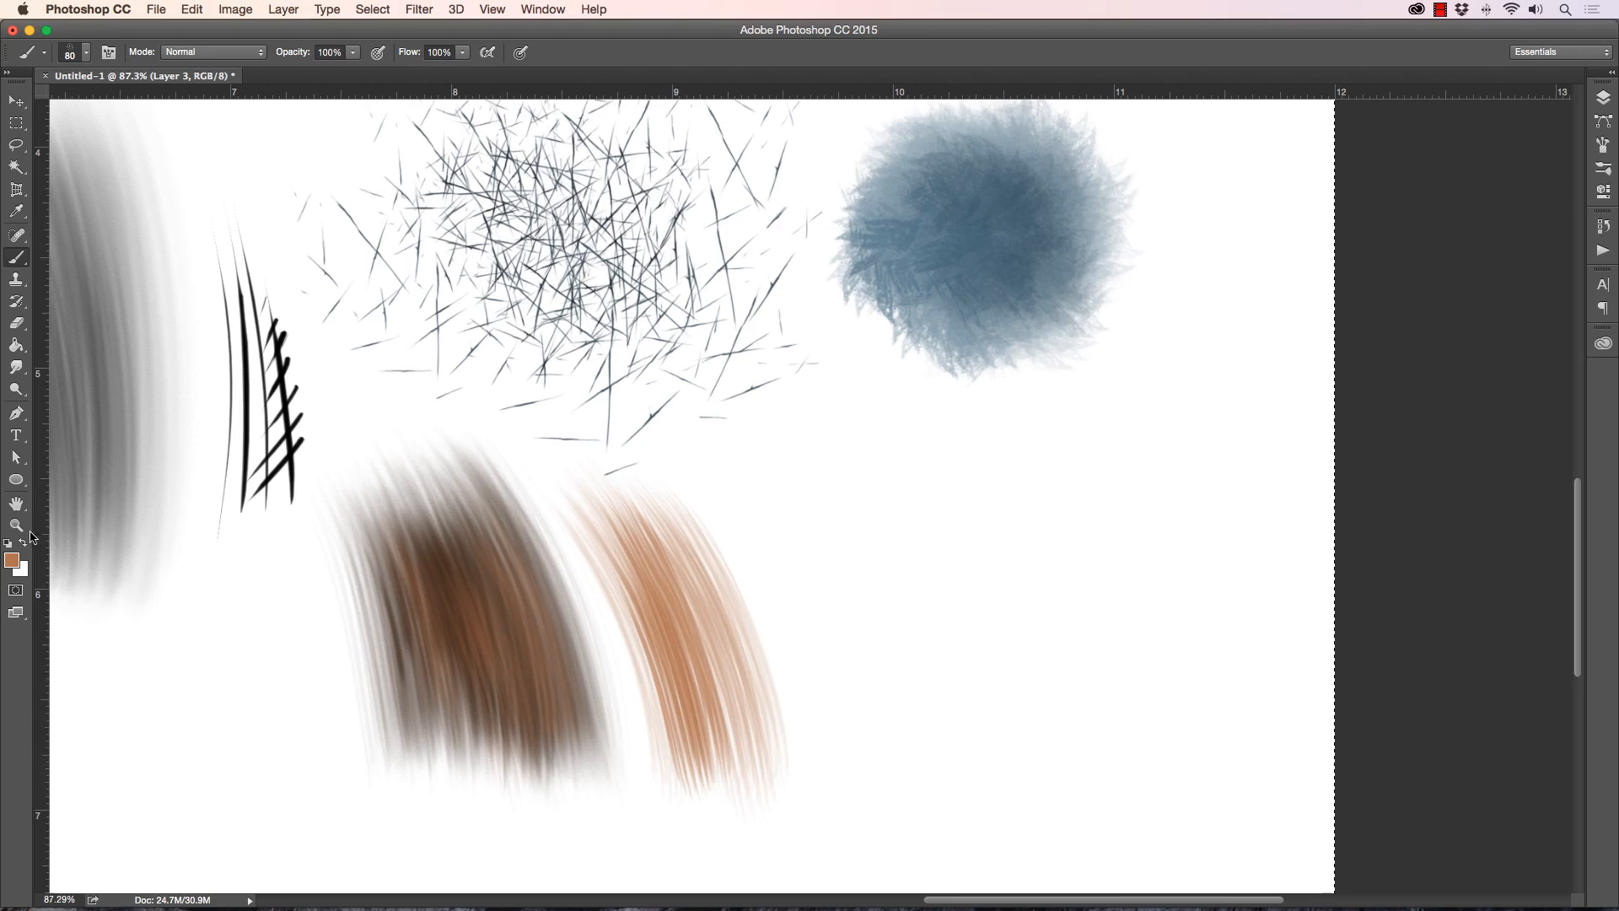
drag(437, 607, 456, 670)
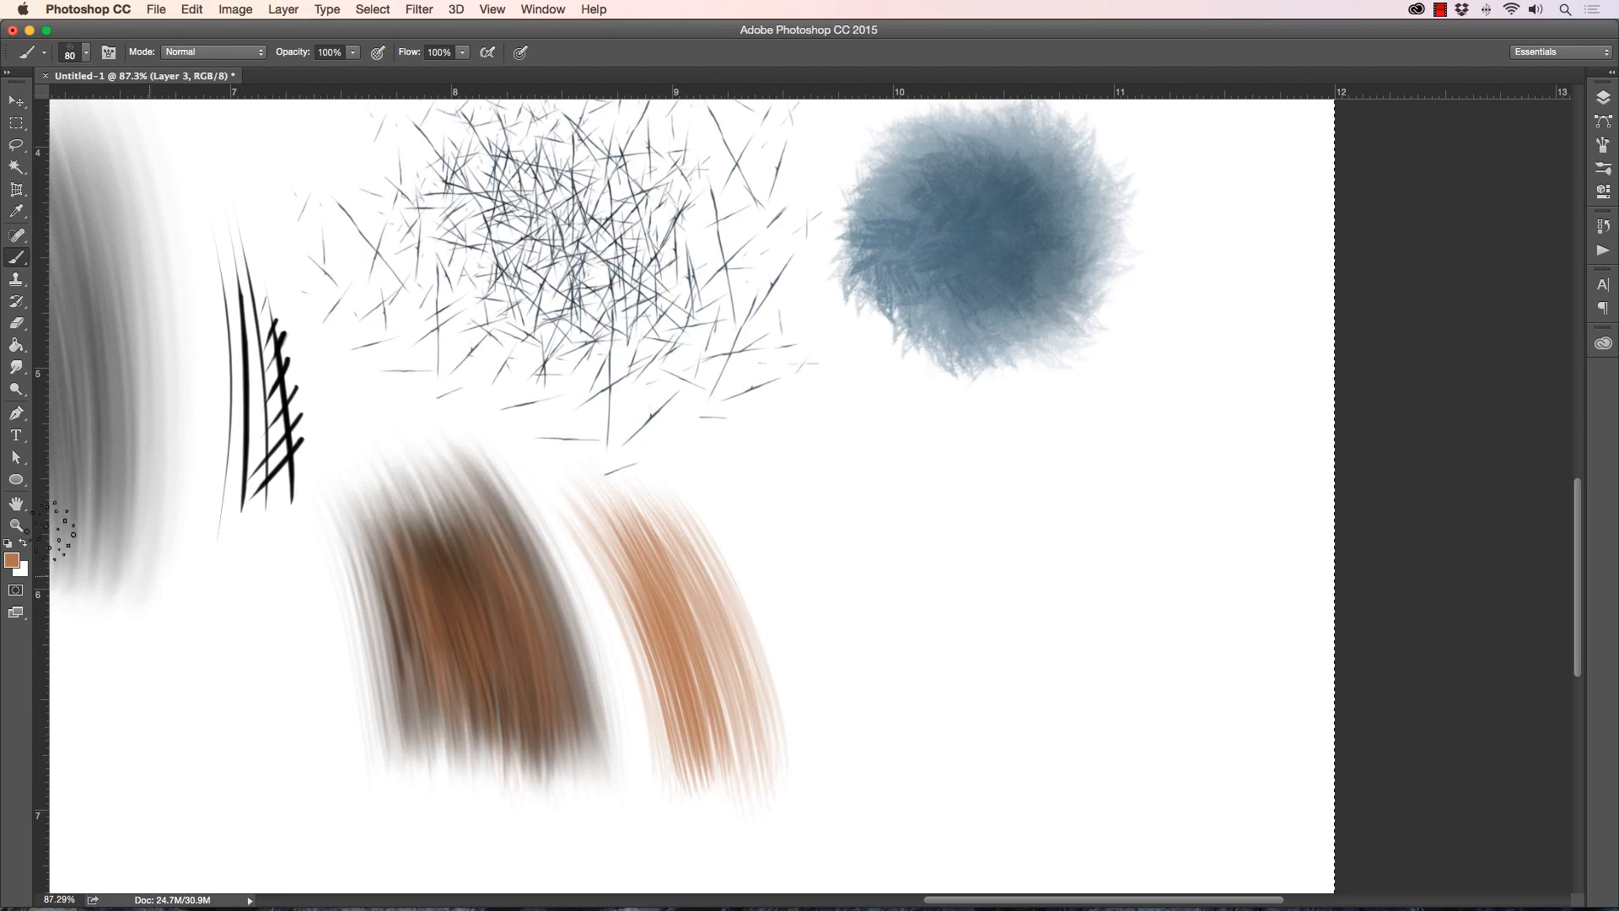
Step: Set the foreground to very dark brown #25170f and add shadow strands to both hair samples at 70 and 60 px
click(13, 559)
drag(713, 380, 717, 420)
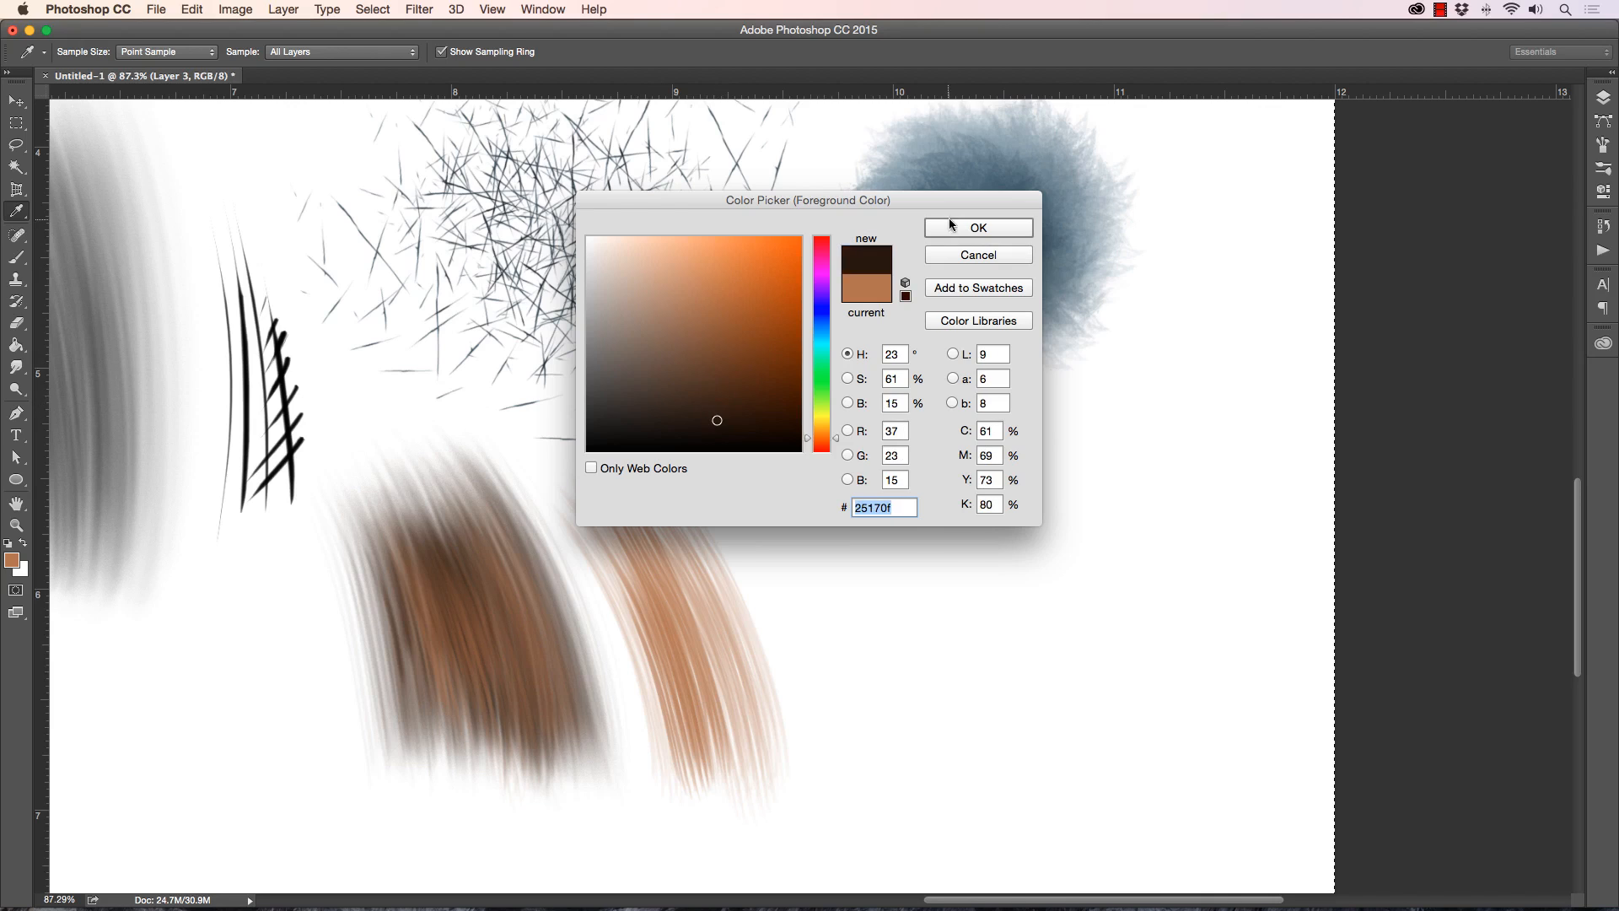
click(951, 225)
drag(506, 662, 472, 771)
drag(452, 653, 475, 707)
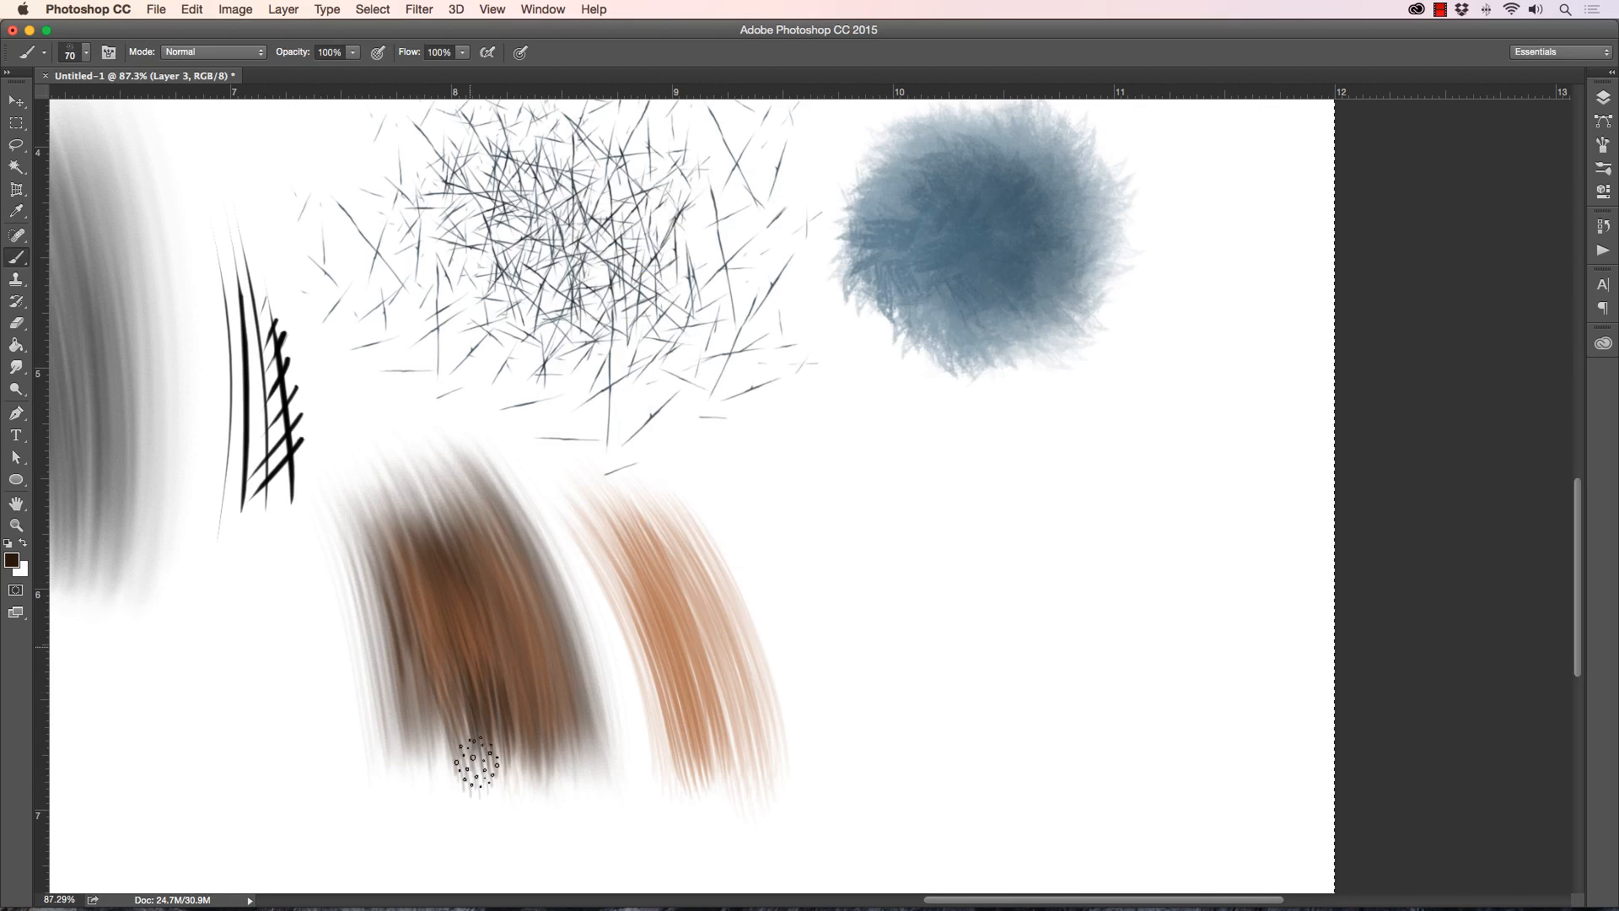
drag(472, 641, 421, 793)
drag(447, 607, 405, 784)
mouse_move(413, 553)
mouse_down()
mouse_move(362, 758)
mouse_move(371, 733)
mouse_up()
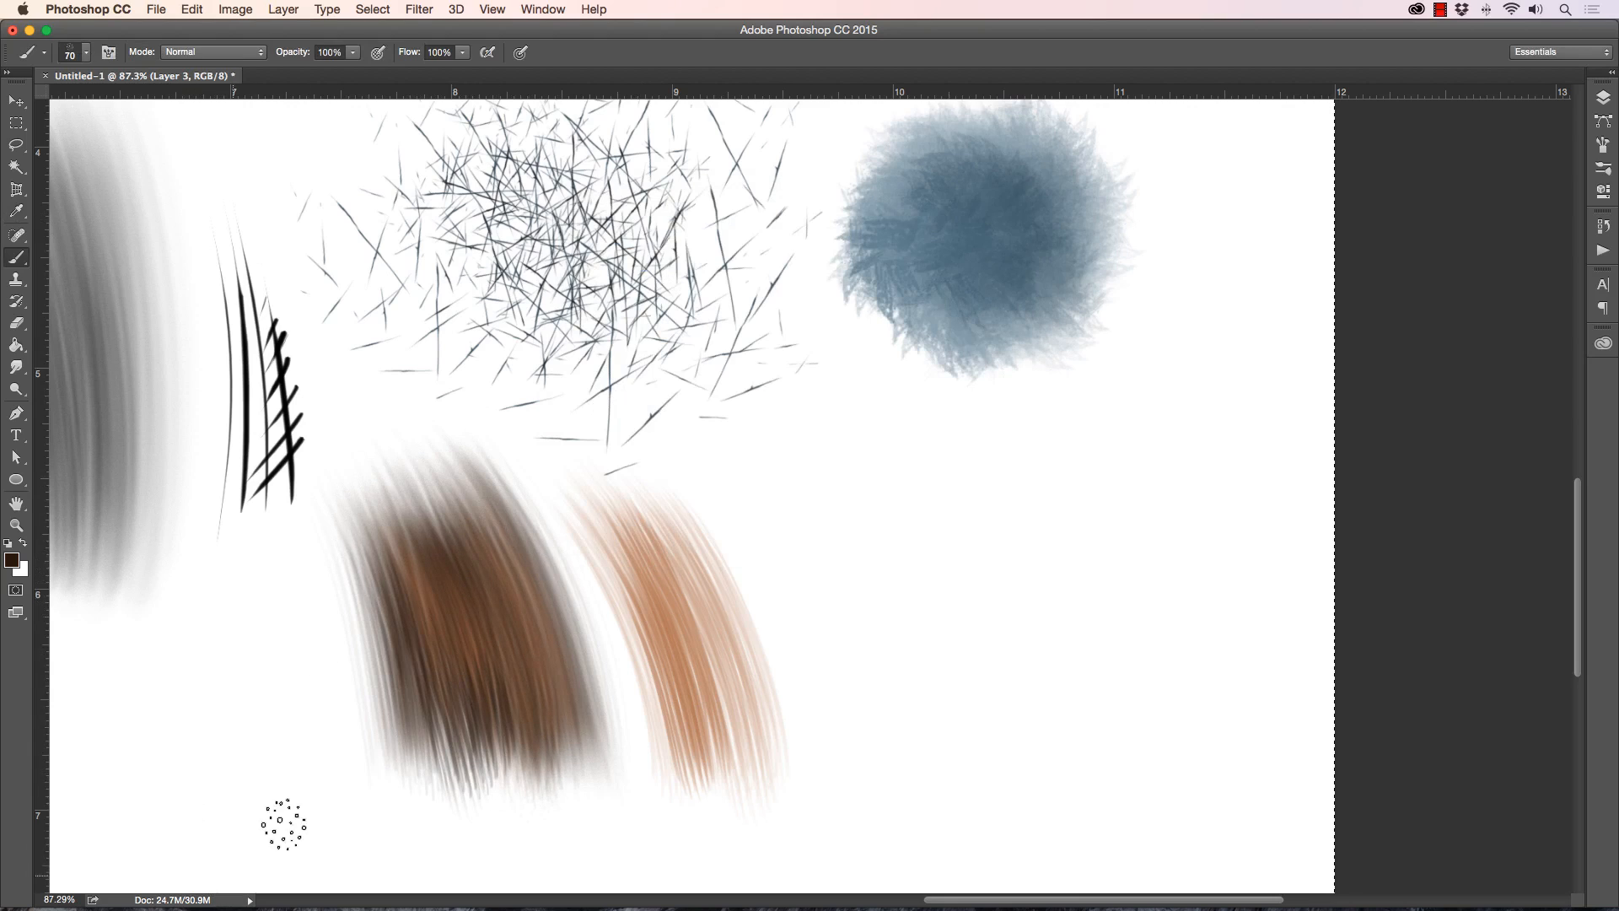
drag(678, 620, 693, 769)
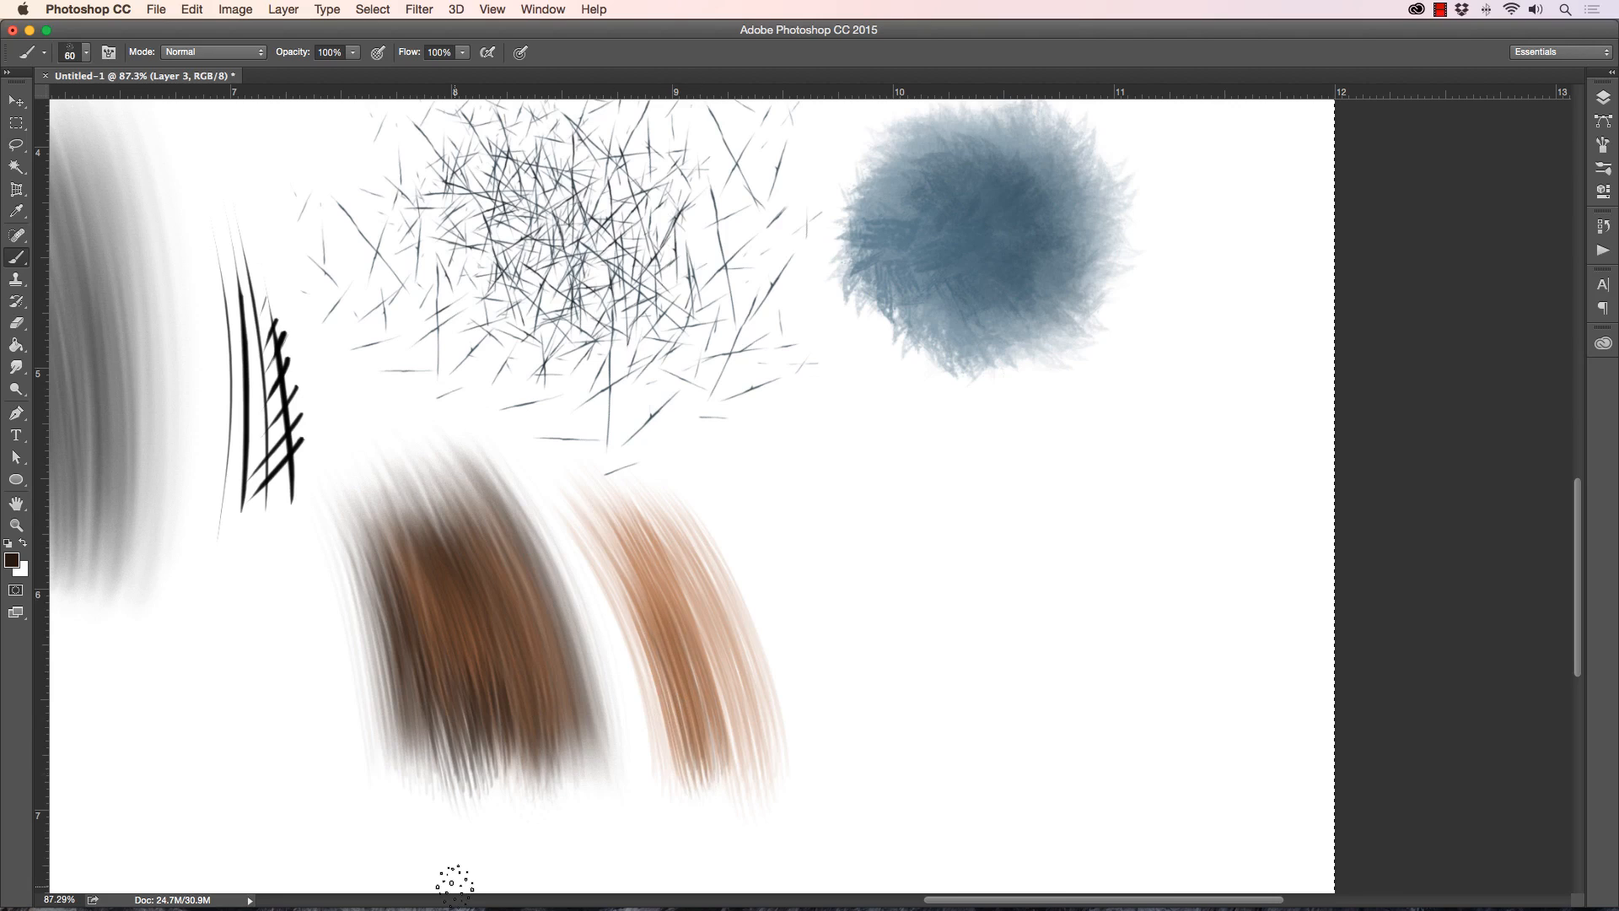
Step: Choose the 027 Stipple Brush preset, try a dark stippled patch at 200 px below the blue sample, and undo it
click(87, 52)
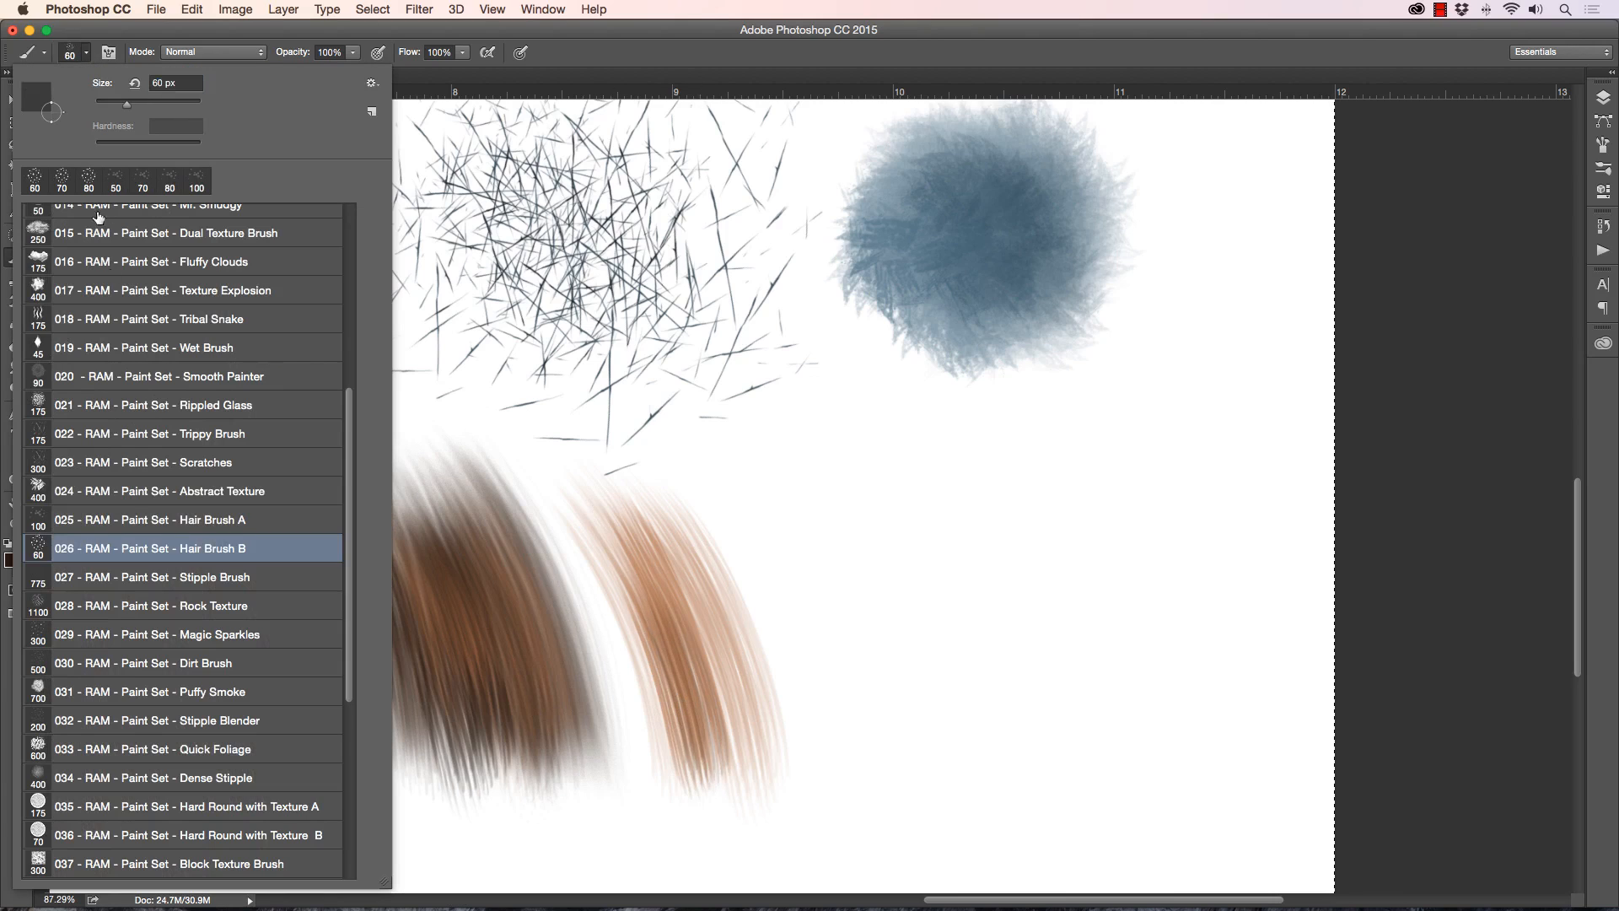
click(153, 581)
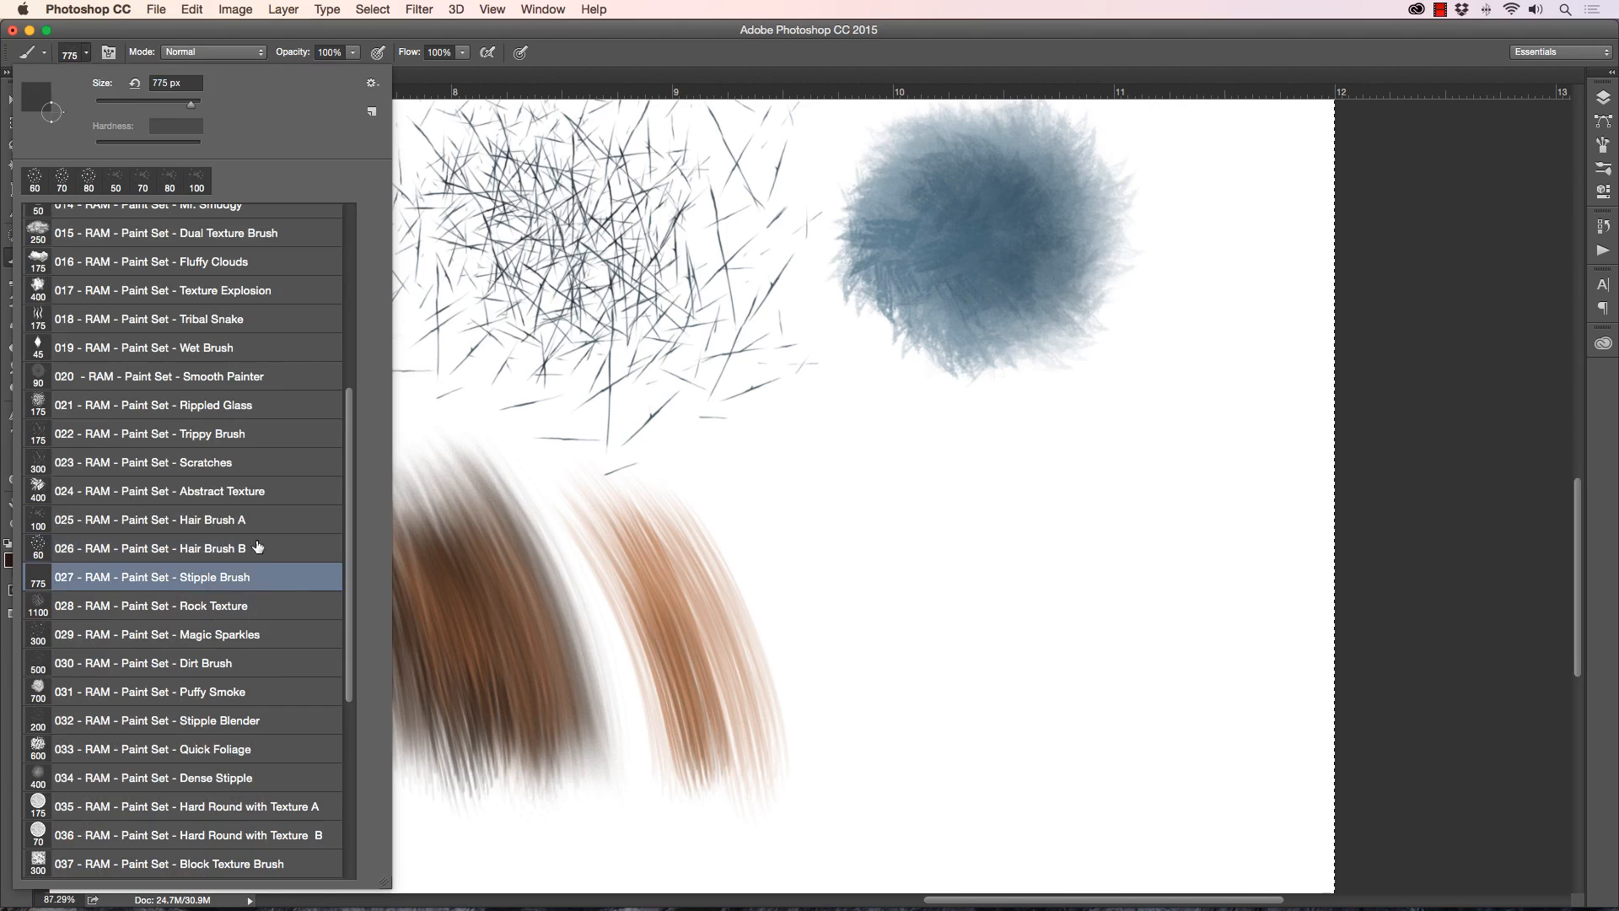
click(1337, 489)
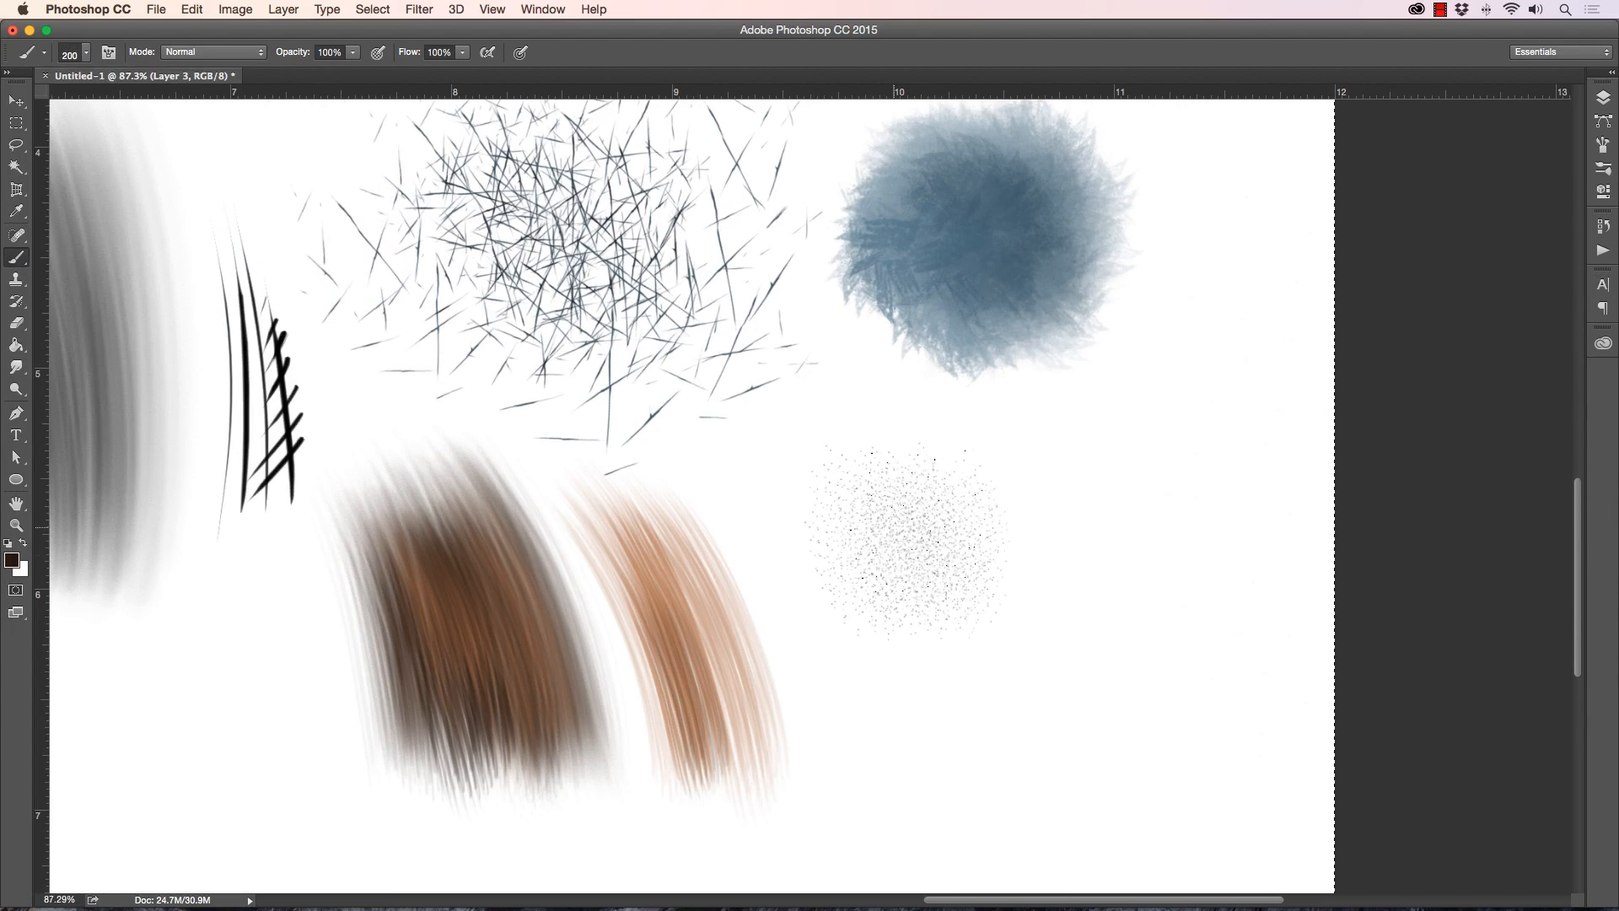
key(super+z)
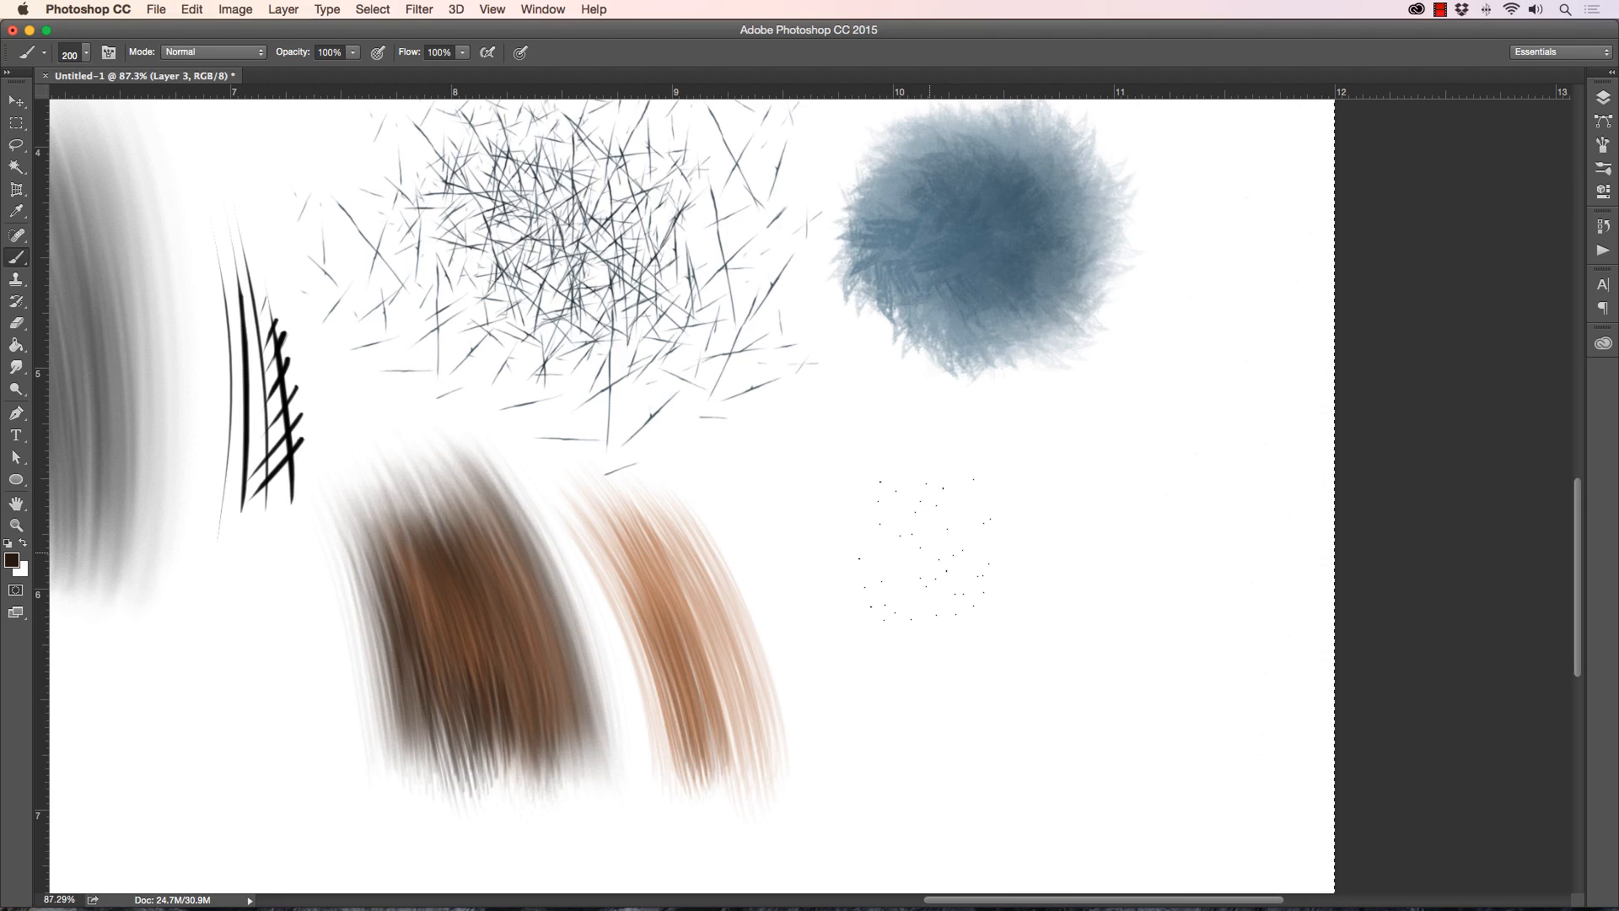
Step: Set the foreground to medium brown #8e5837 and paint a round stippled patch beside the light brown hair sample at 200 px
click(11, 560)
click(718, 331)
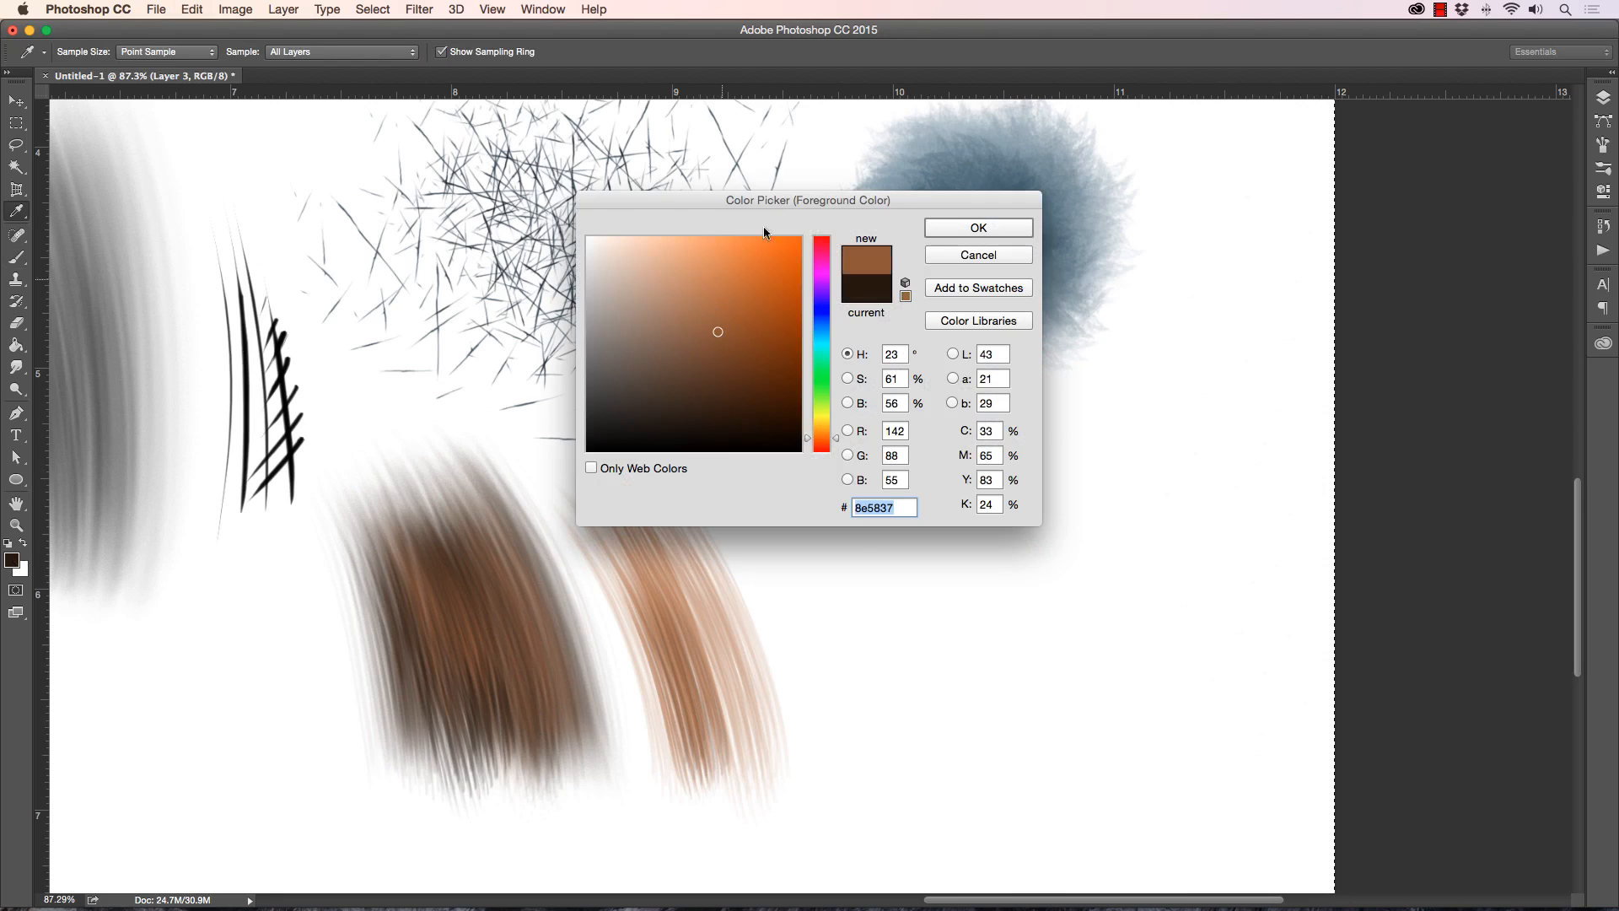
click(940, 224)
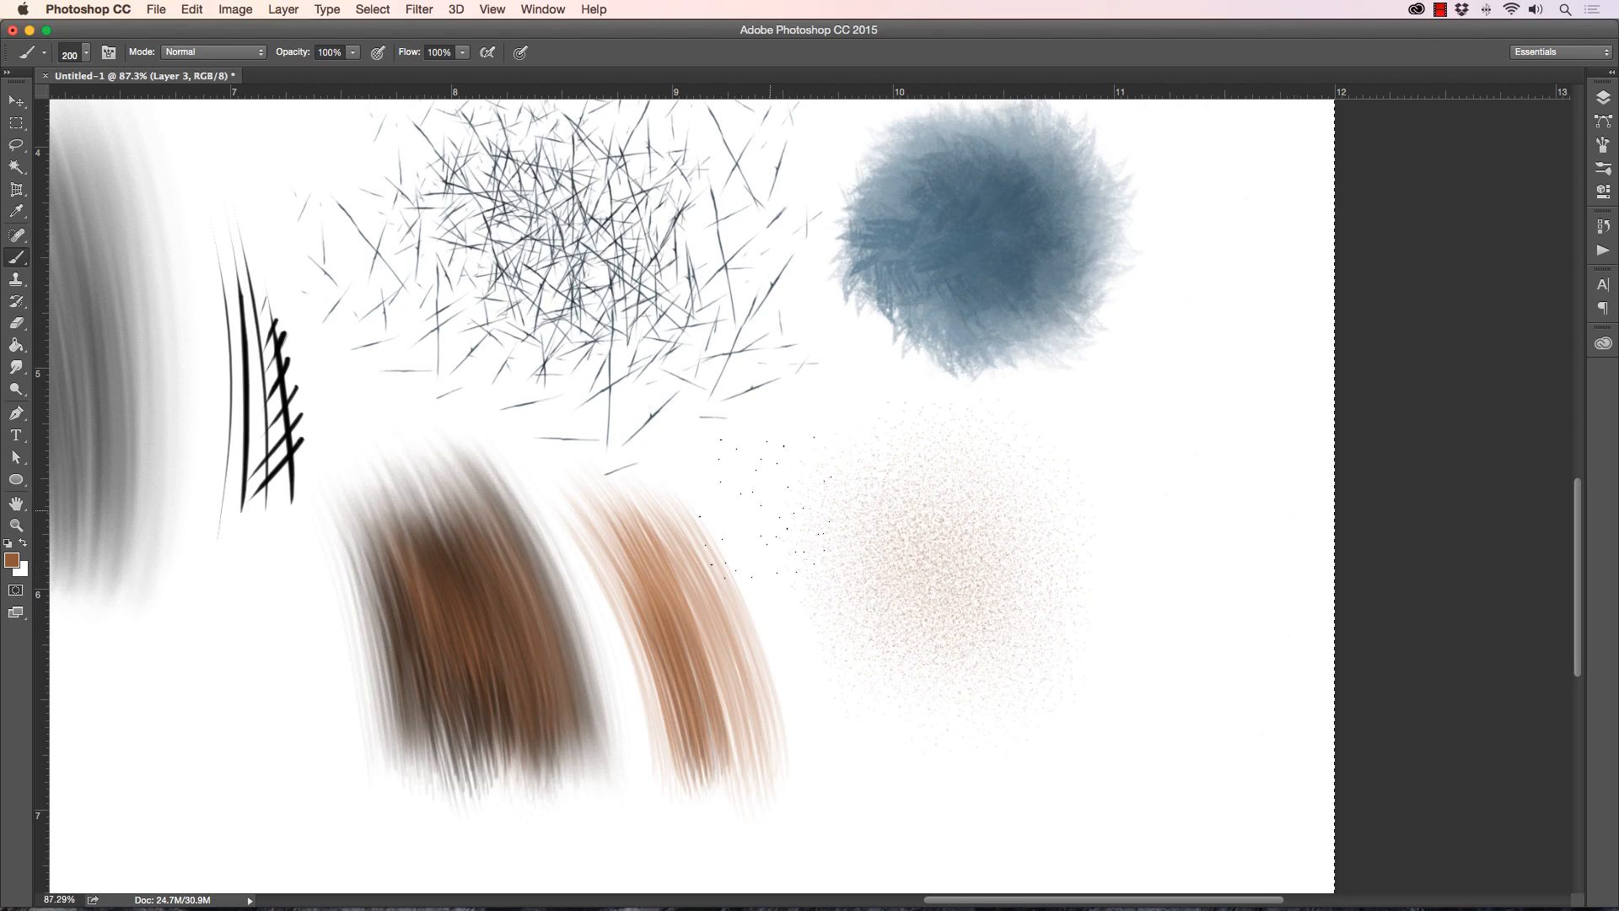
Step: Set the foreground to dark brown #503220 and add darker stippling over the round stippled patch at 200 px
click(12, 560)
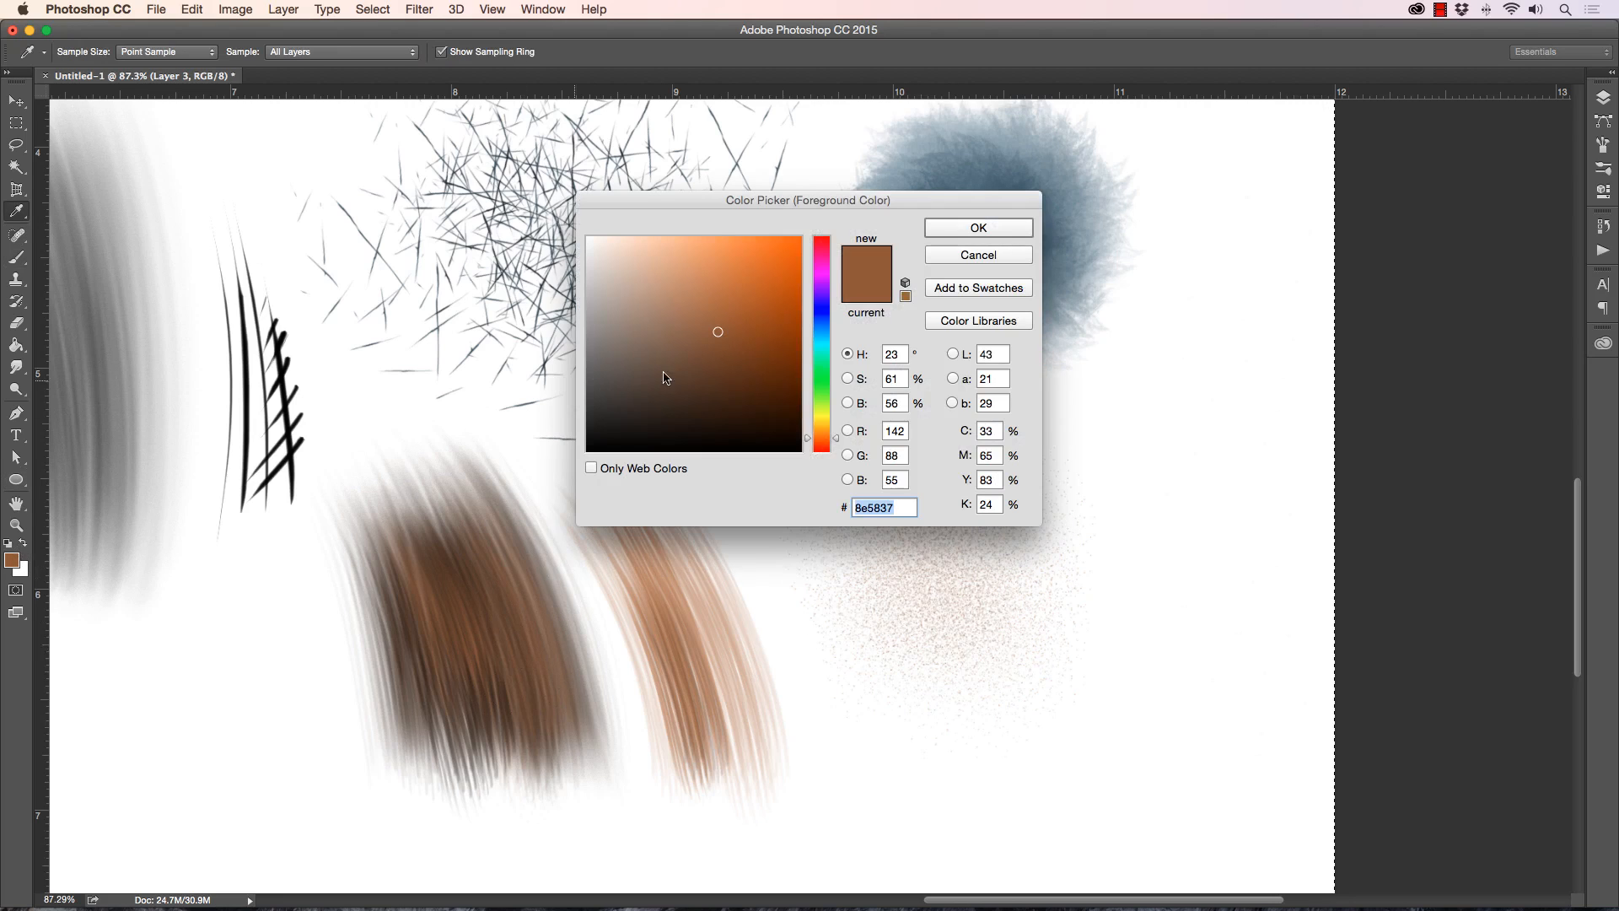
click(945, 226)
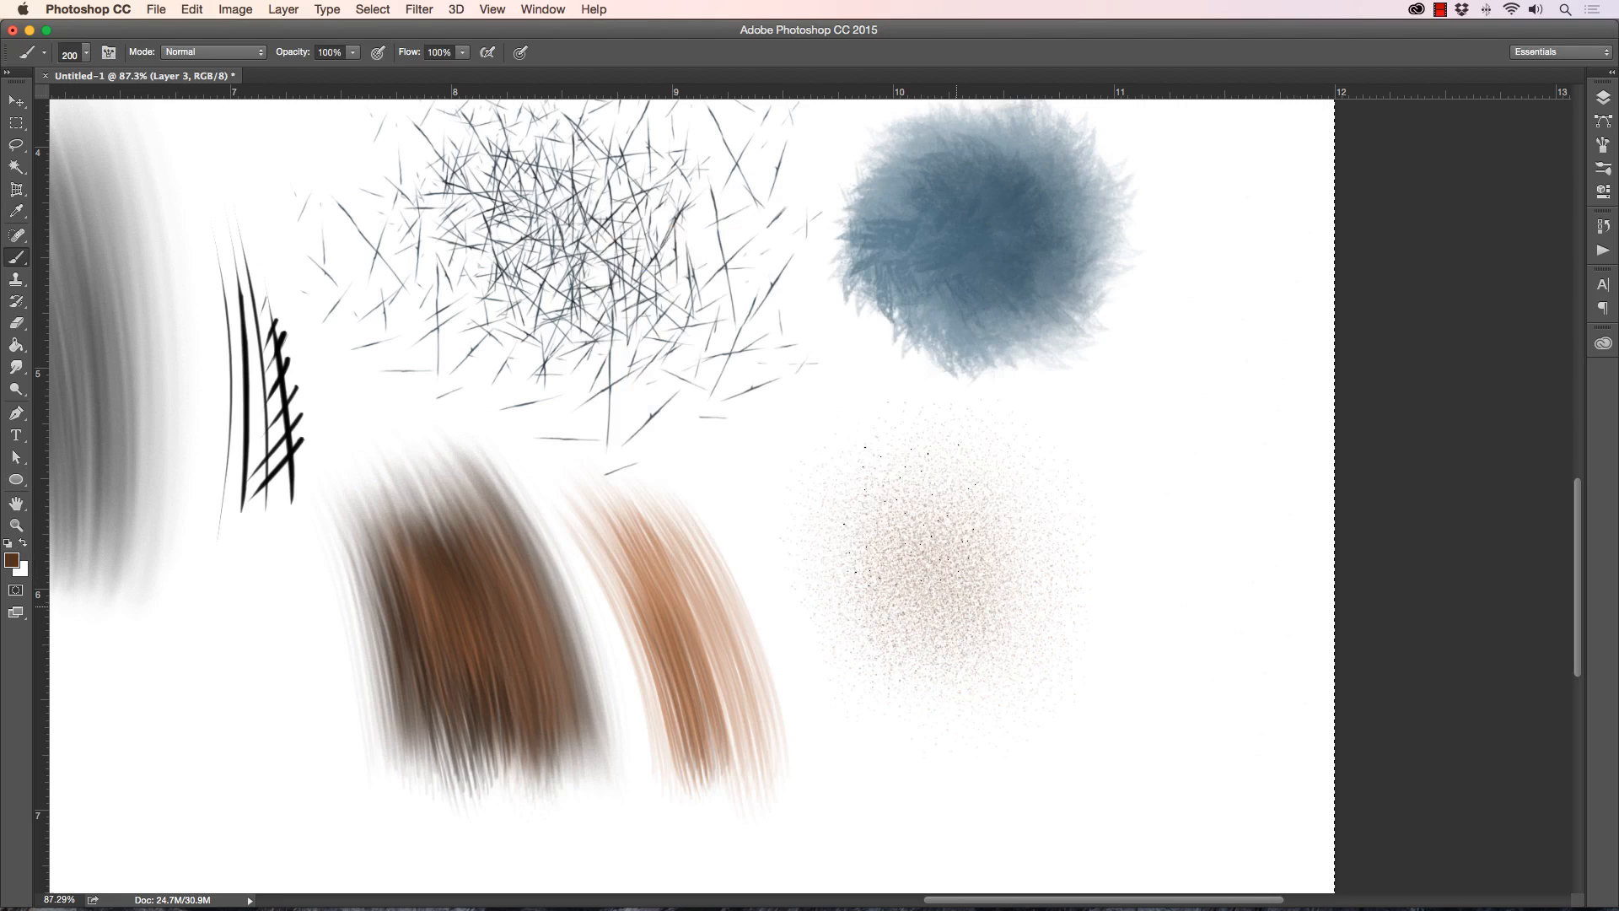
drag(493, 630, 531, 544)
Step: Deselect, then scale all the brush samples down to about 54% and place them in the canvas's lower-right corner
click(16, 524)
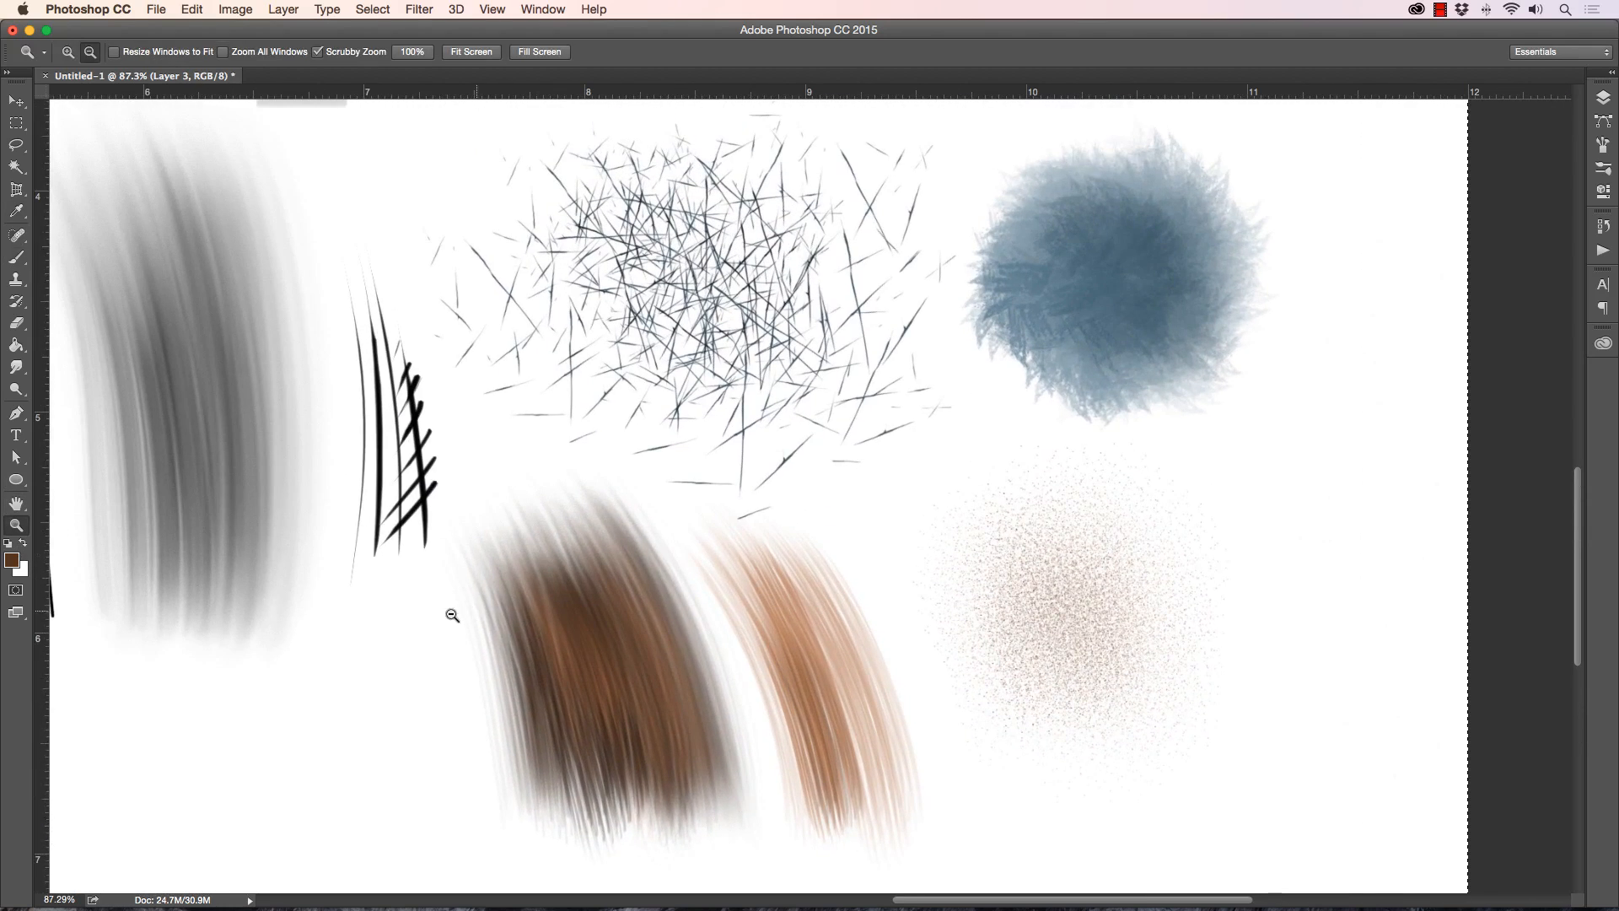
drag(452, 615, 361, 559)
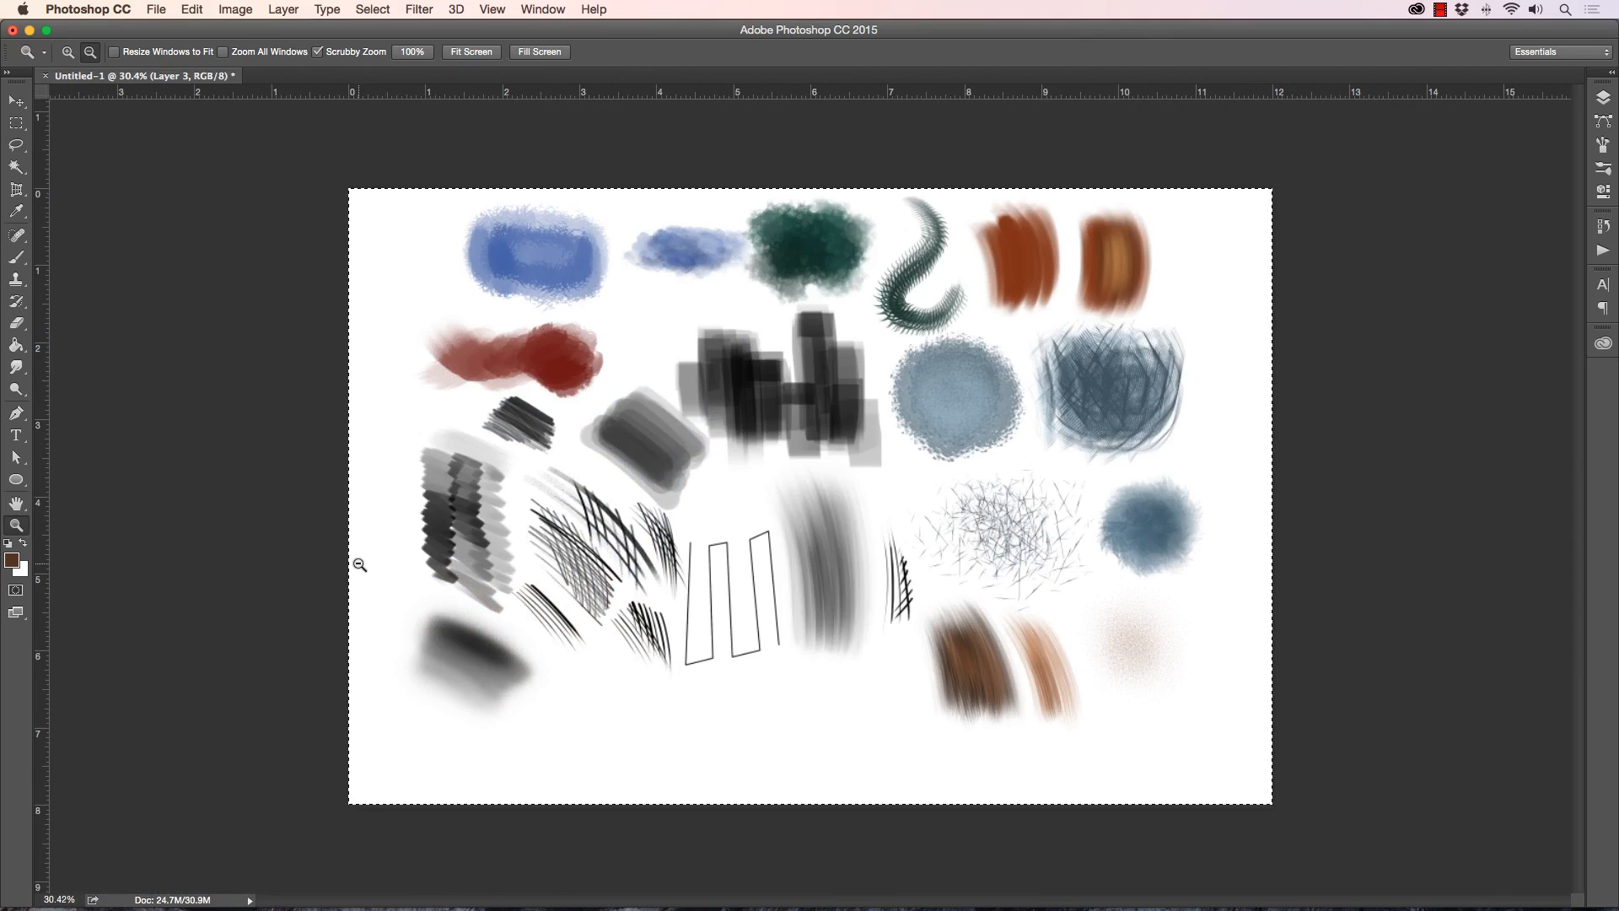
key(super+d)
key(super+t)
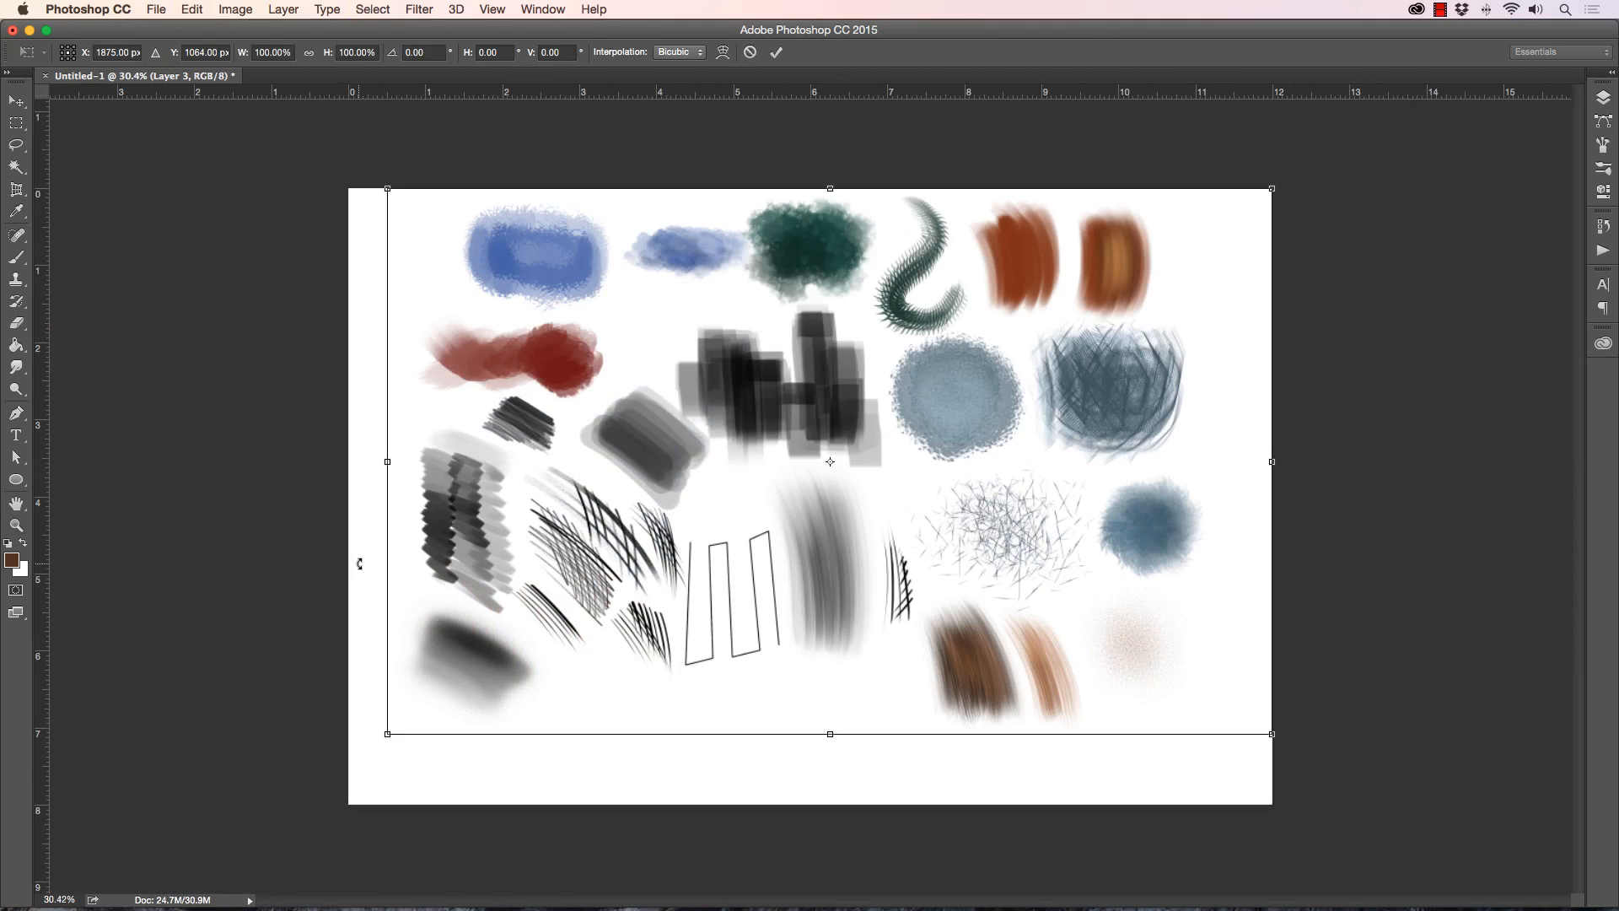
drag(387, 188, 774, 477)
drag(868, 568, 862, 627)
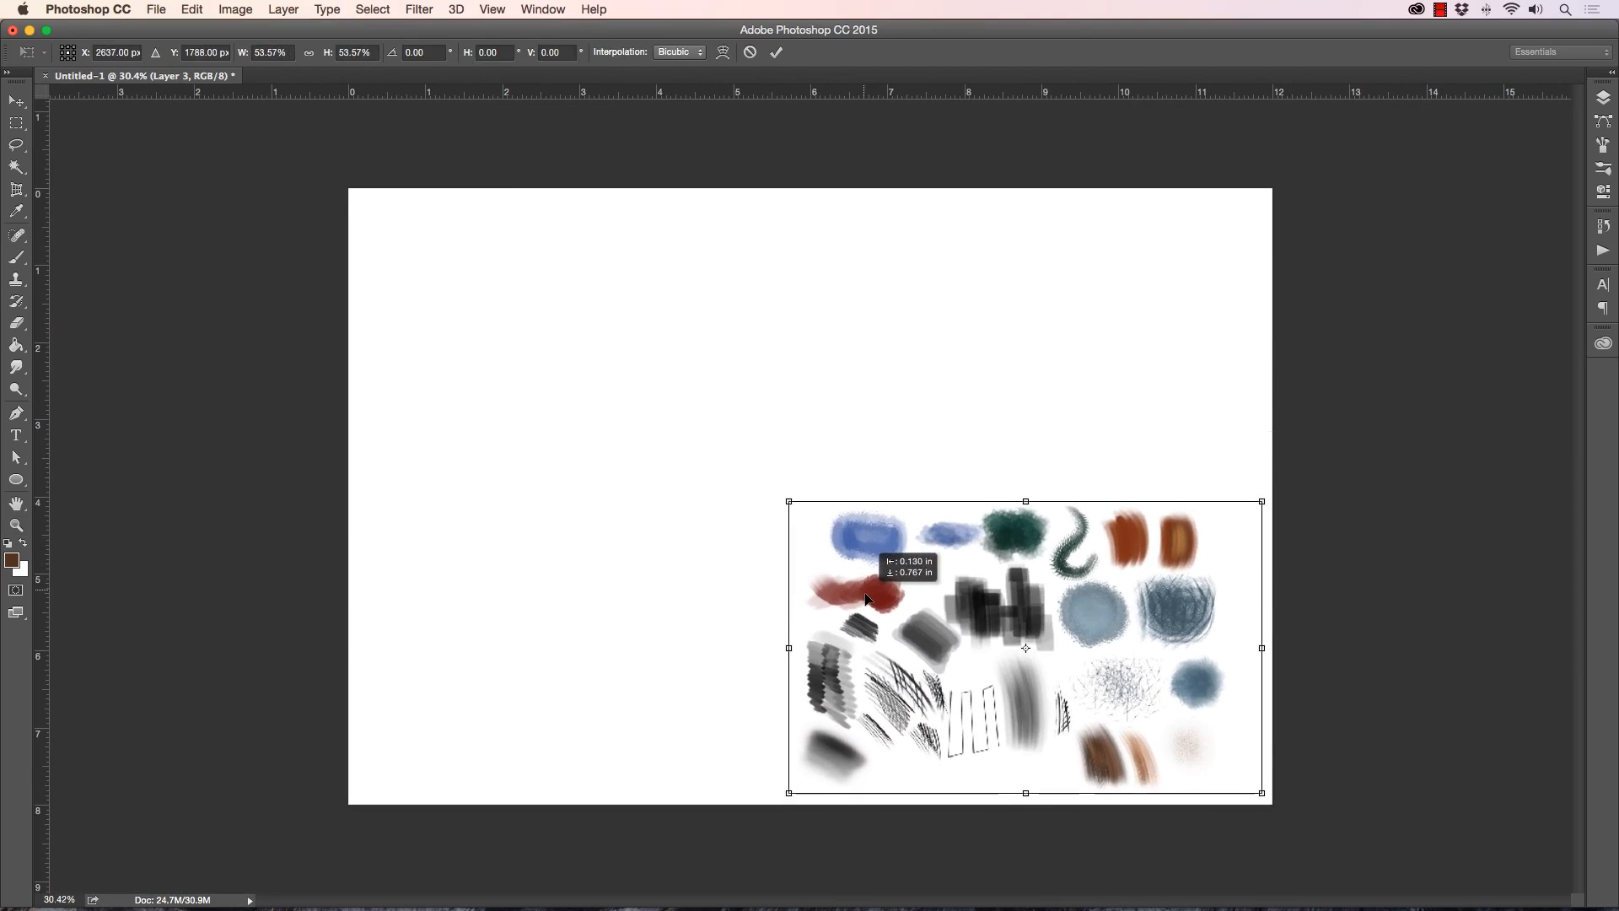
key(z)
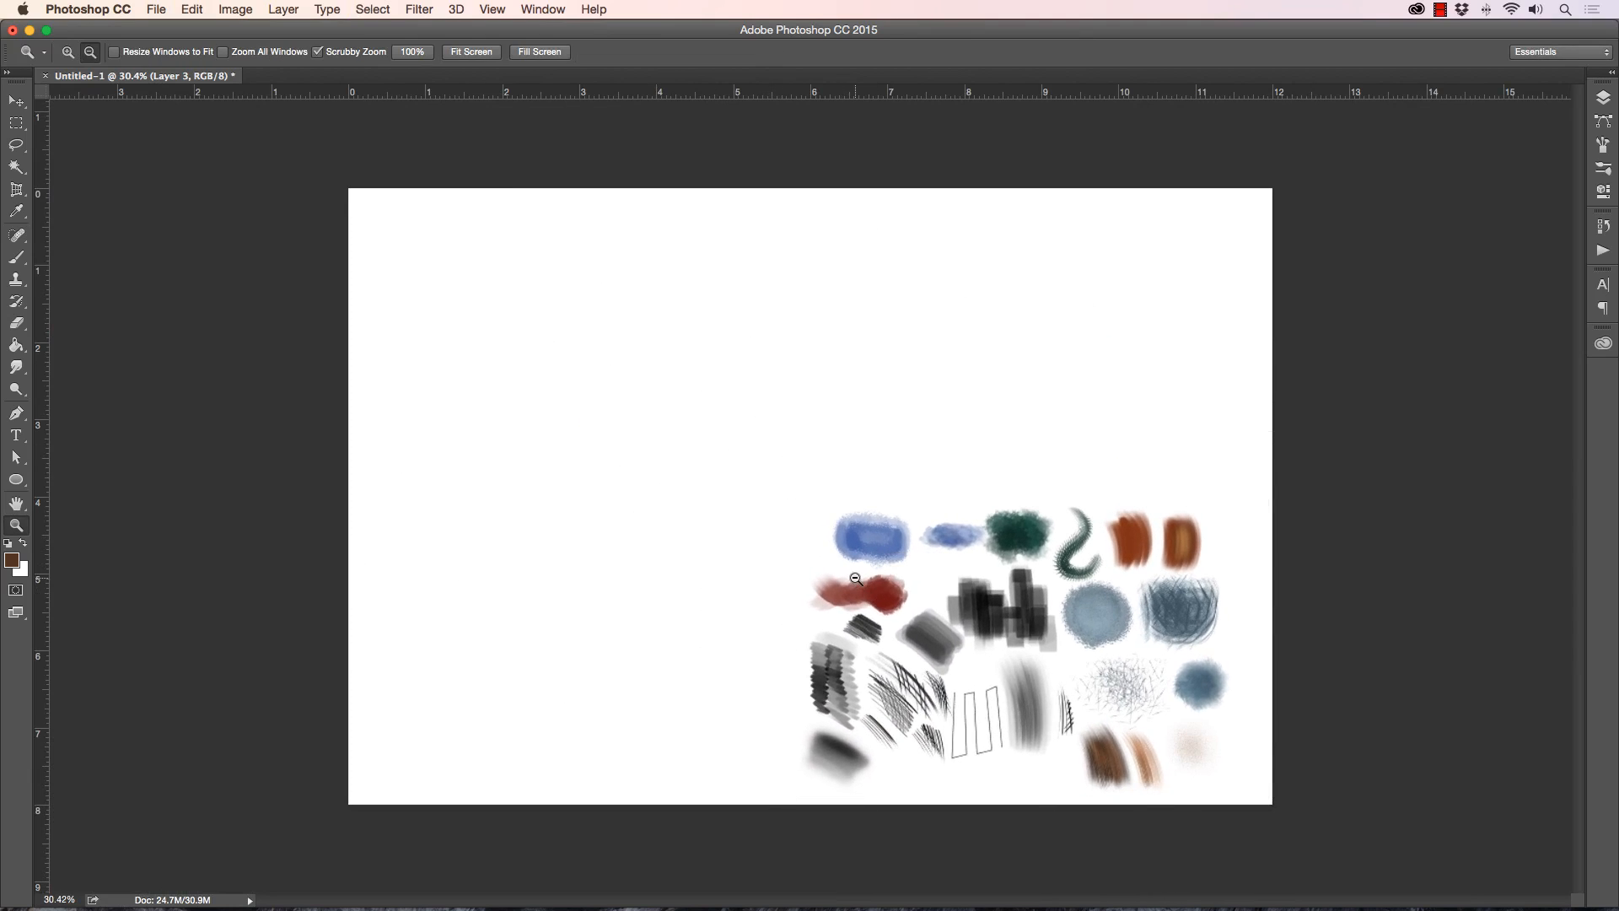
Step: Choose the 028 Rock Texture brush preset for the empty upper-left area of the canvas
click(20, 253)
click(86, 56)
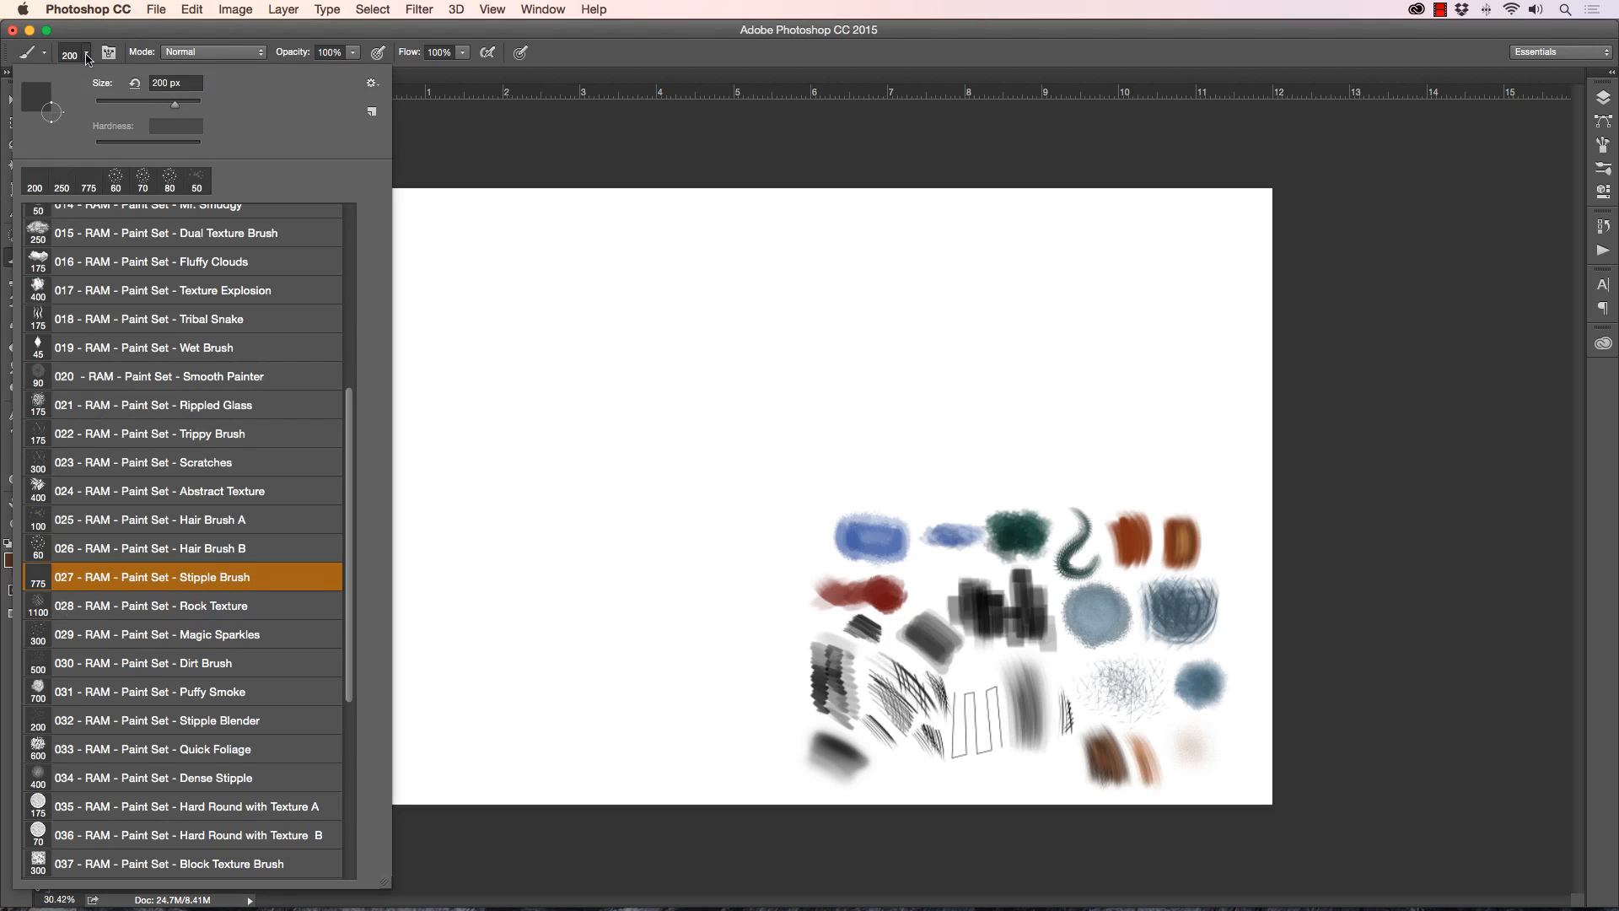
key(Return)
click(17, 526)
mouse_move(426, 240)
mouse_down()
mouse_move(467, 256)
mouse_move(438, 217)
mouse_up()
click(19, 257)
click(86, 54)
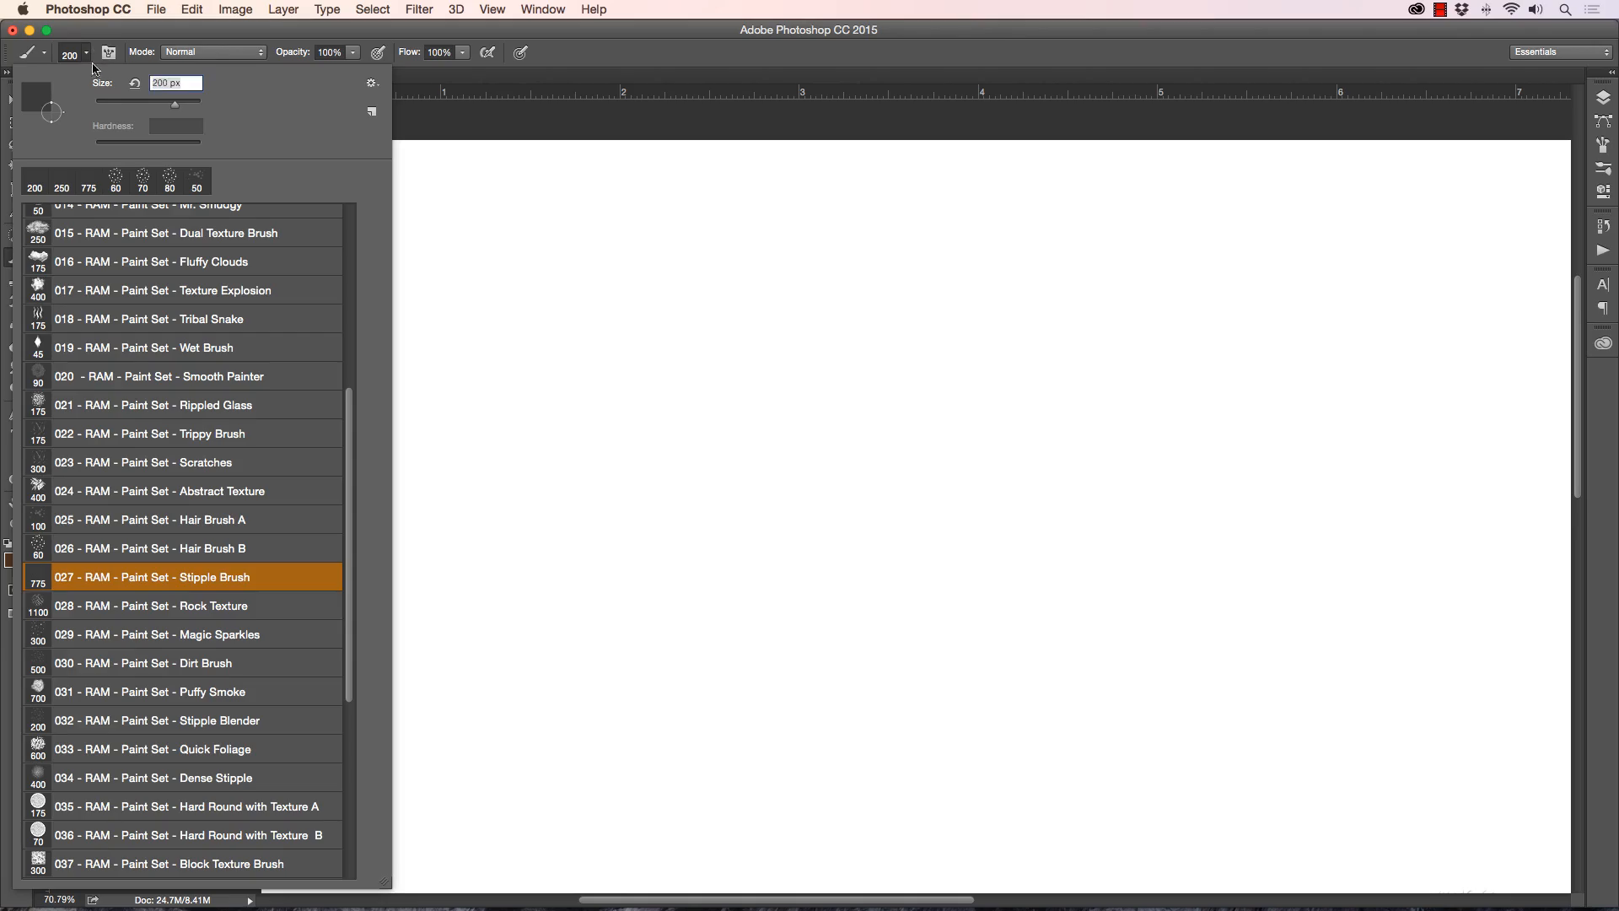
click(127, 611)
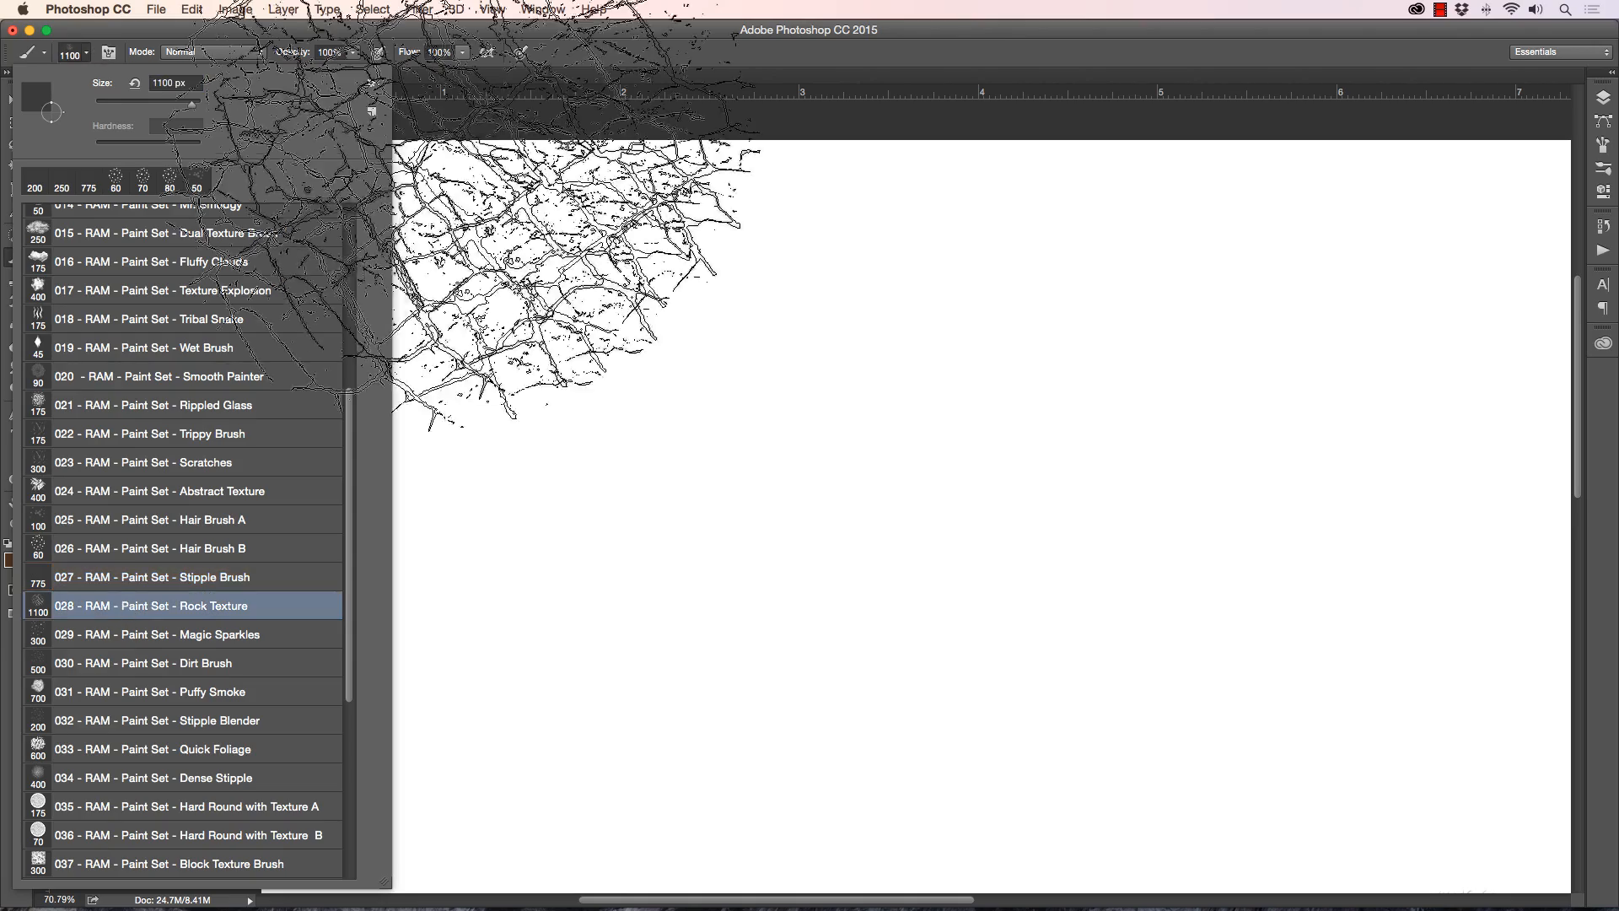
key(Return)
Step: Set the foreground to a very dark brown, try a cracked rock patch at 600 px, and undo it
click(12, 560)
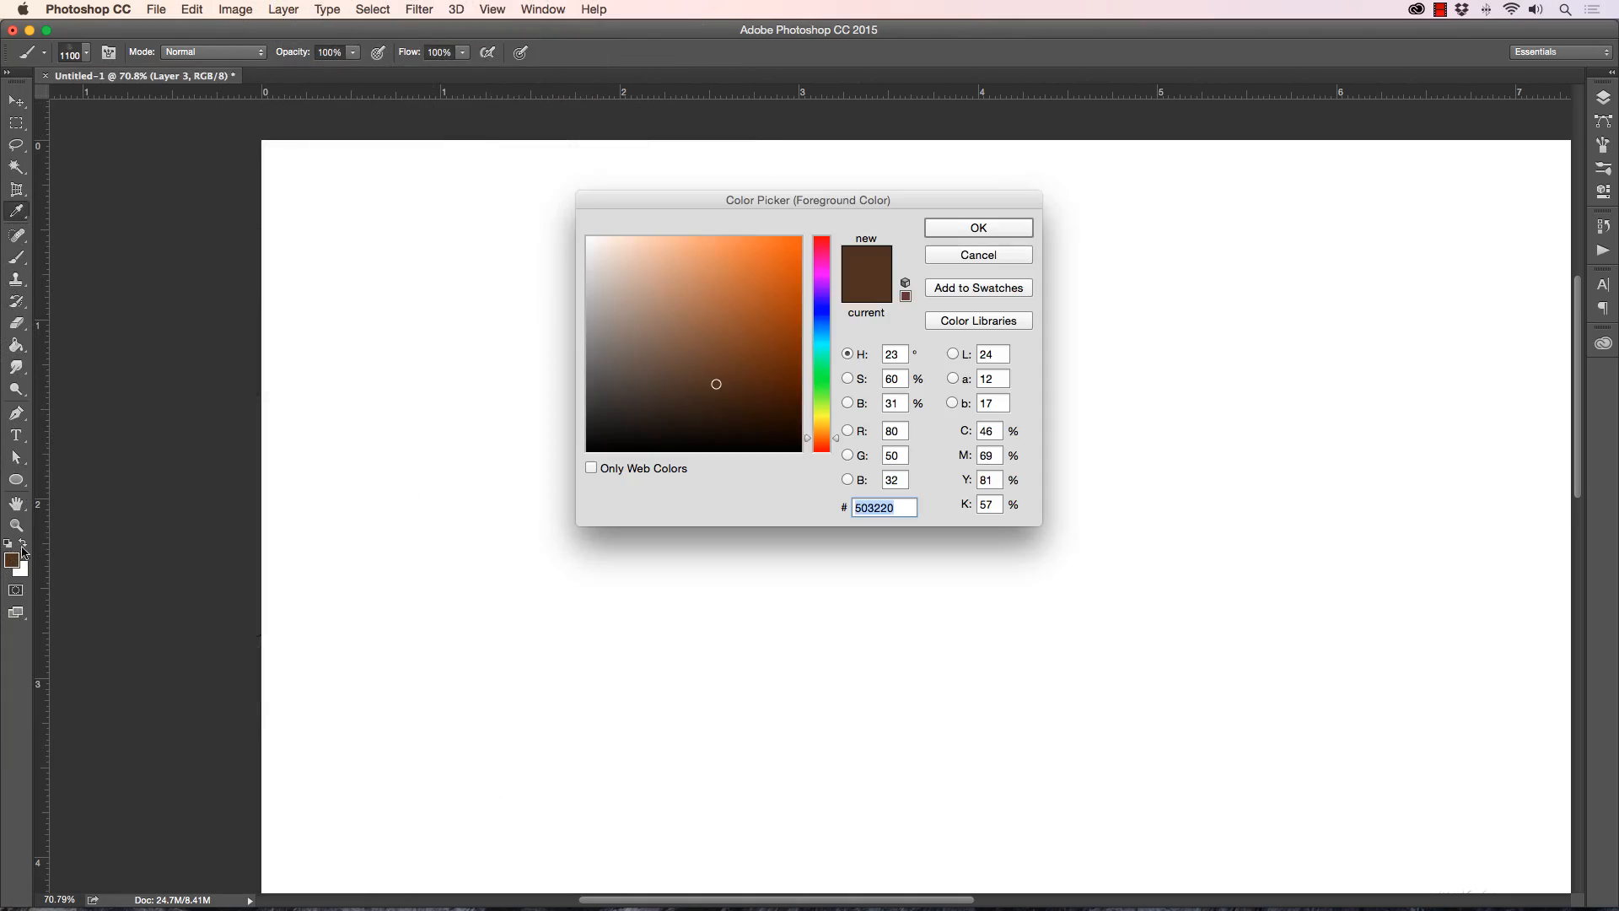
click(978, 228)
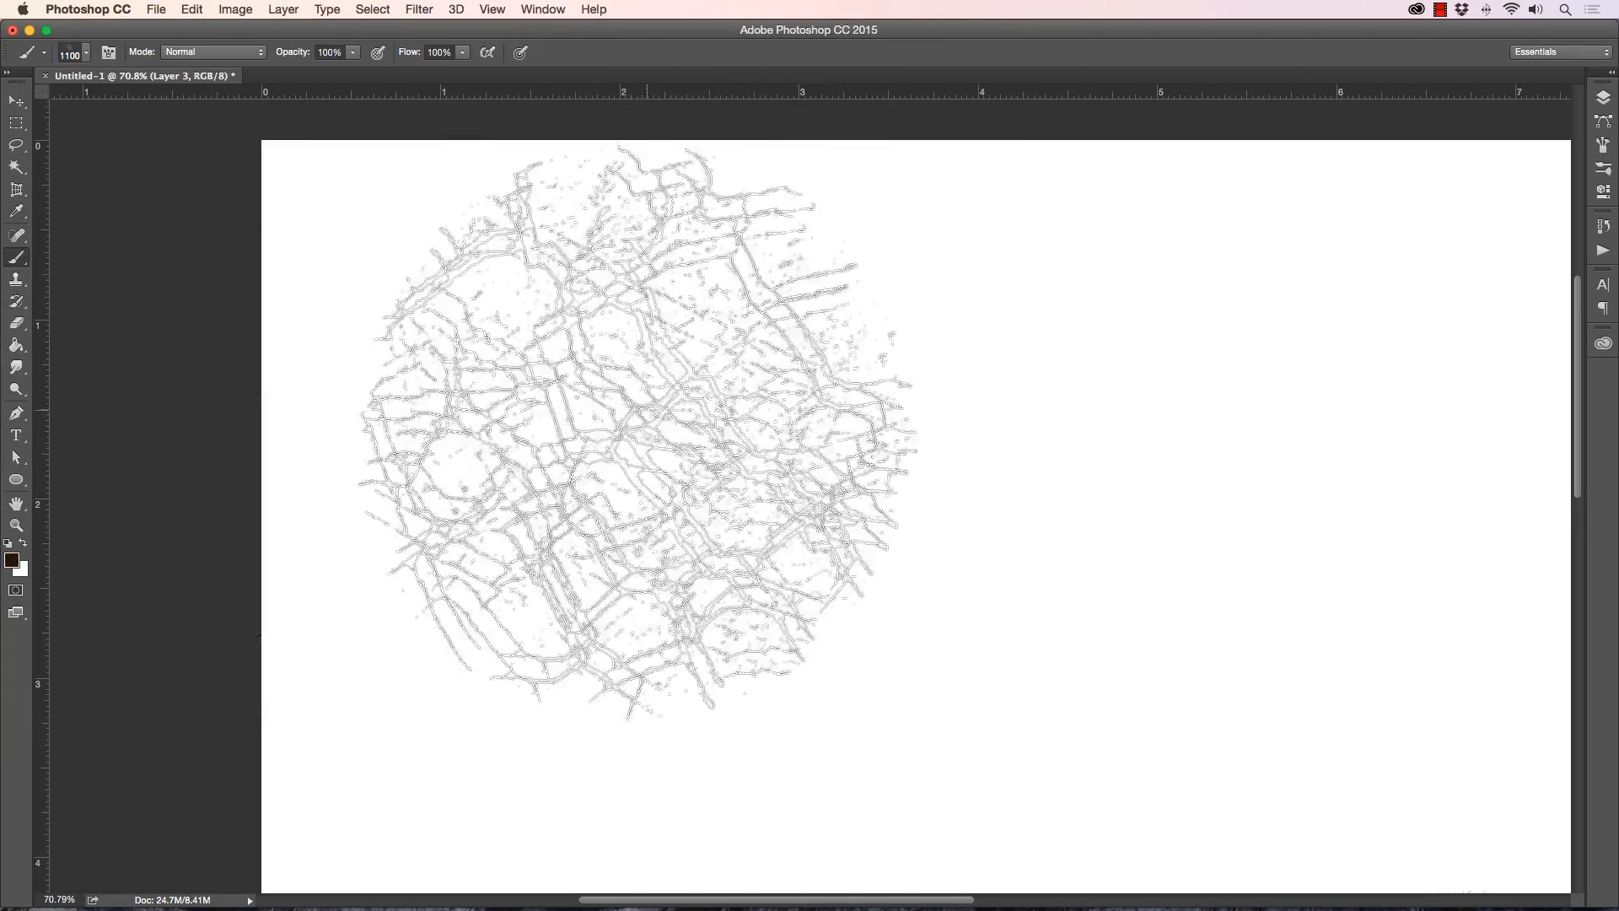
key(bracketleft)
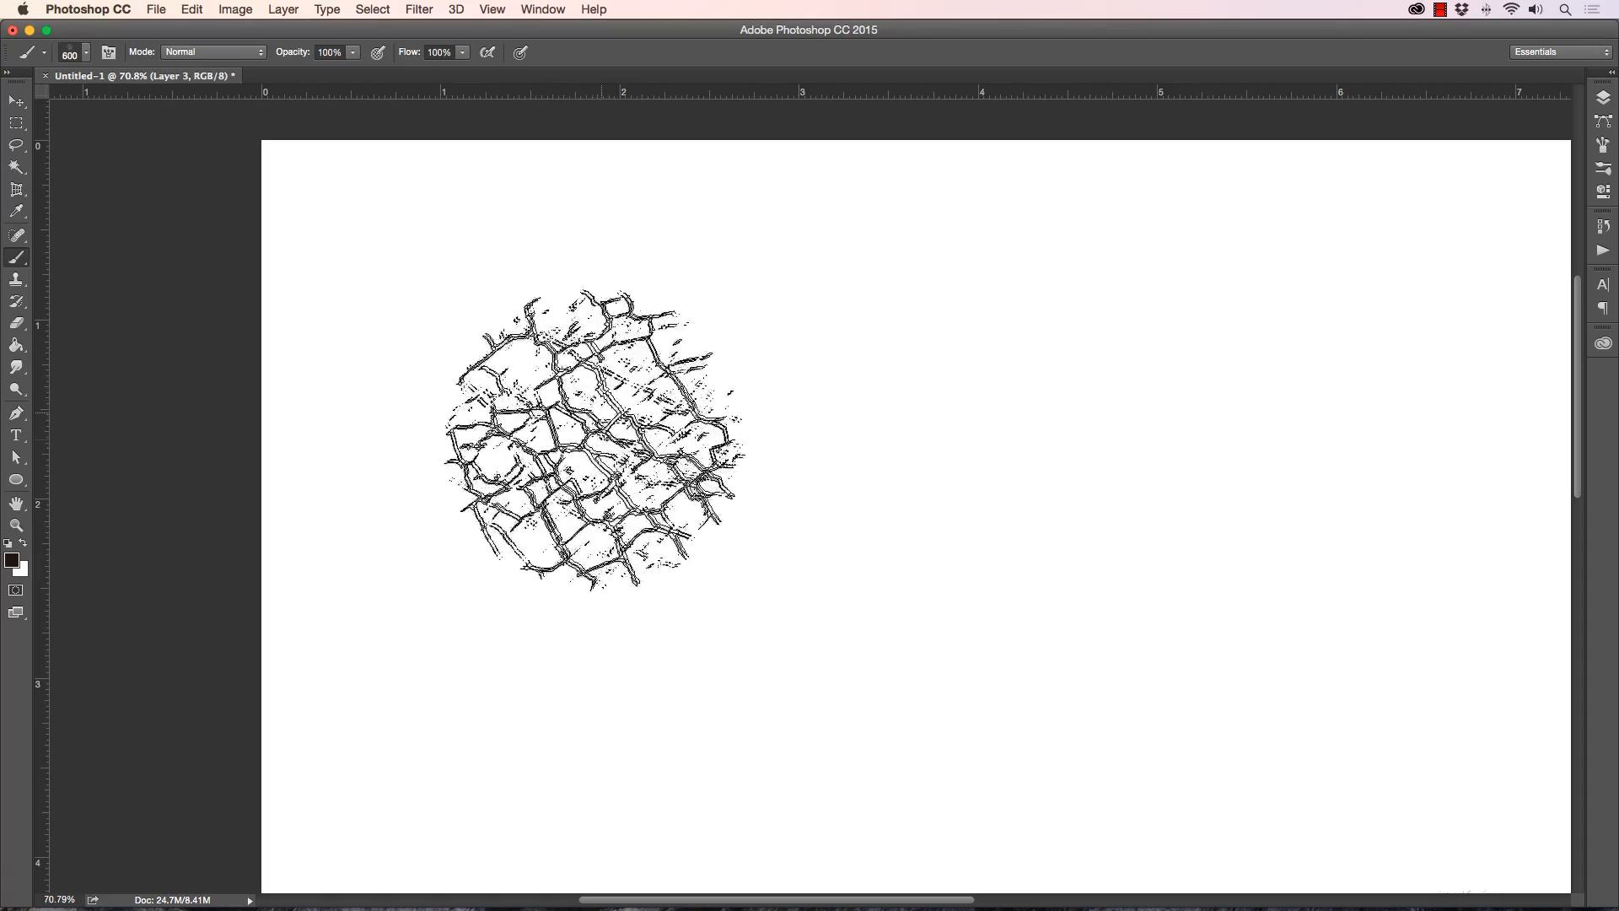
mouse_move(677, 411)
mouse_down()
mouse_move(631, 439)
mouse_move(590, 502)
mouse_up()
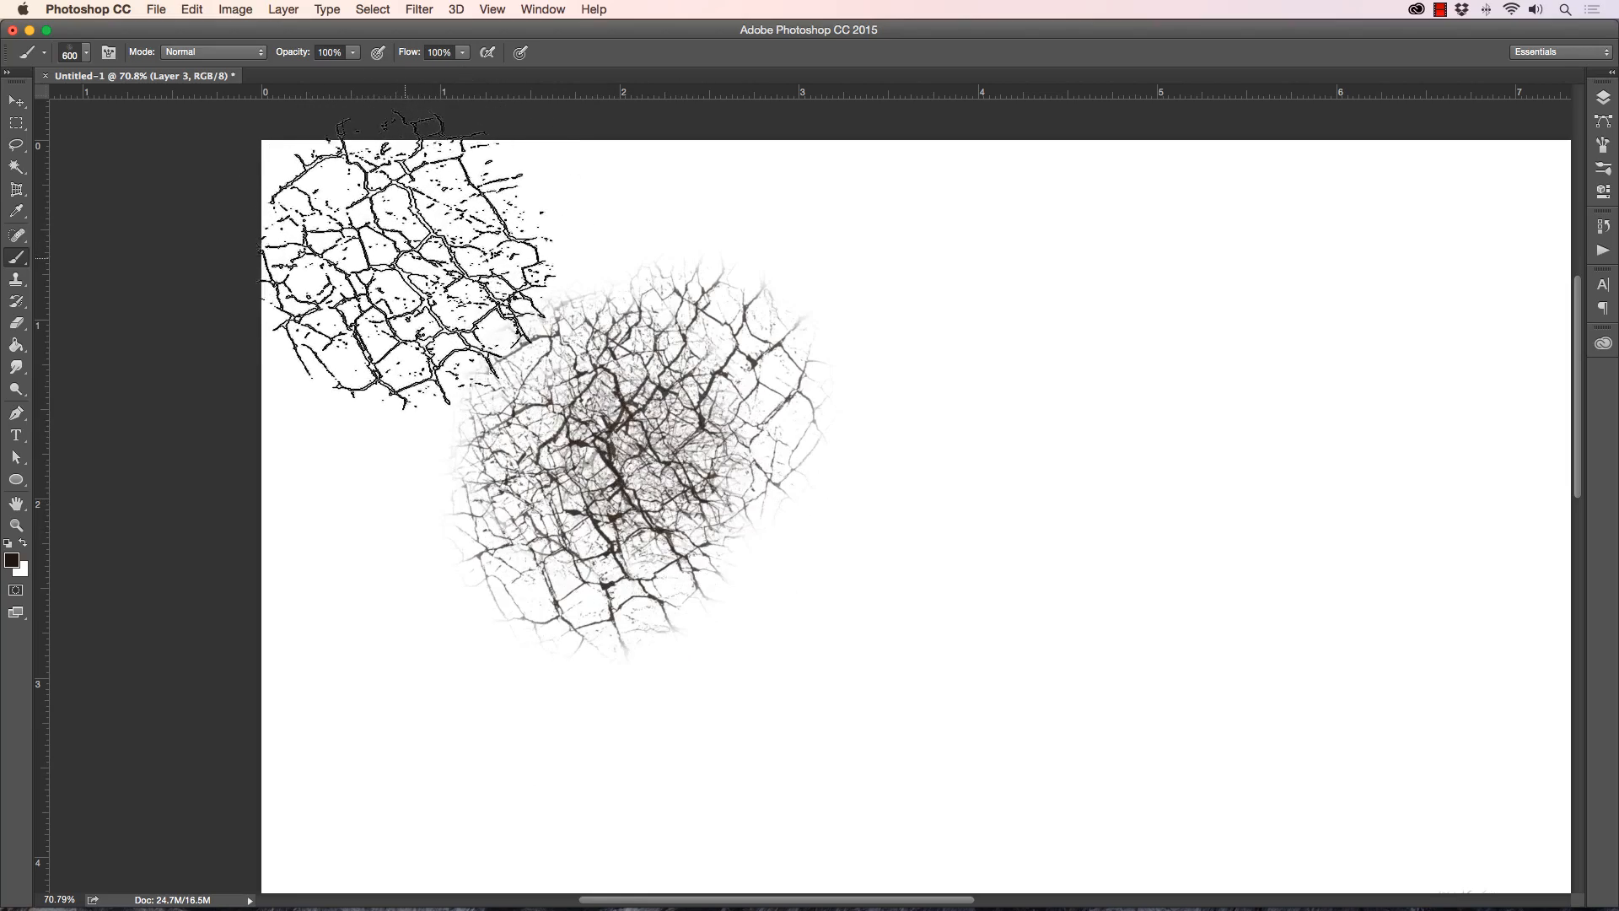
key(super+z)
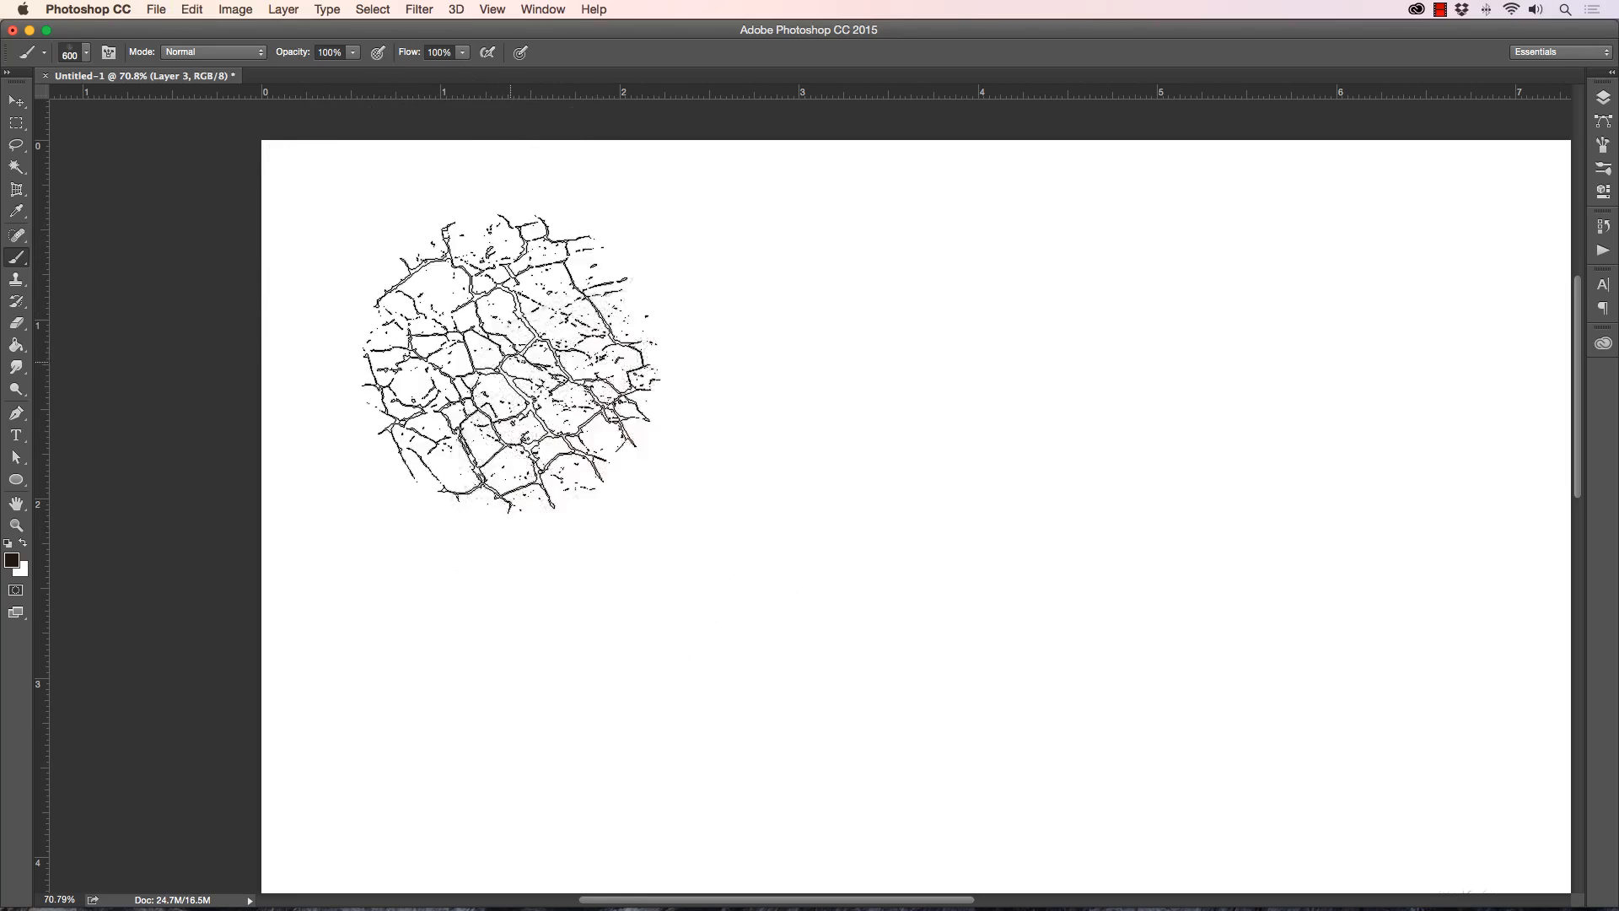
Step: Try a larger cracked rock patch at 800 px and undo it
key(bracketright)
key(bracketright)
mouse_move(668, 481)
mouse_down()
mouse_move(650, 459)
mouse_move(661, 469)
mouse_move(698, 415)
mouse_move(659, 468)
mouse_move(666, 455)
mouse_move(671, 489)
mouse_move(632, 434)
mouse_up()
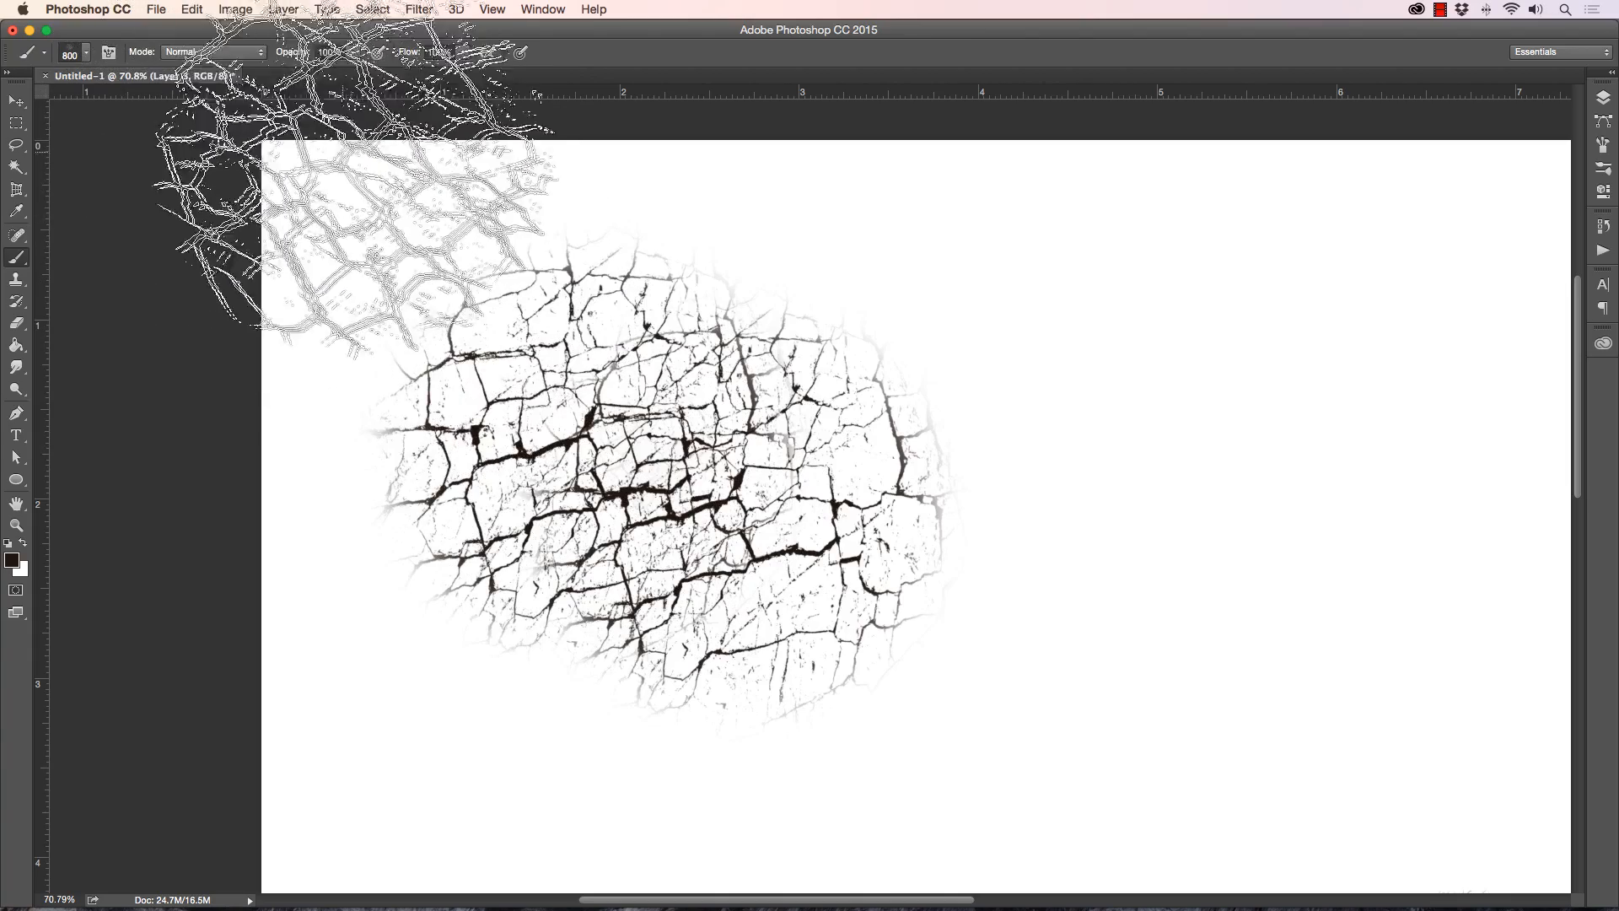
key(super+z)
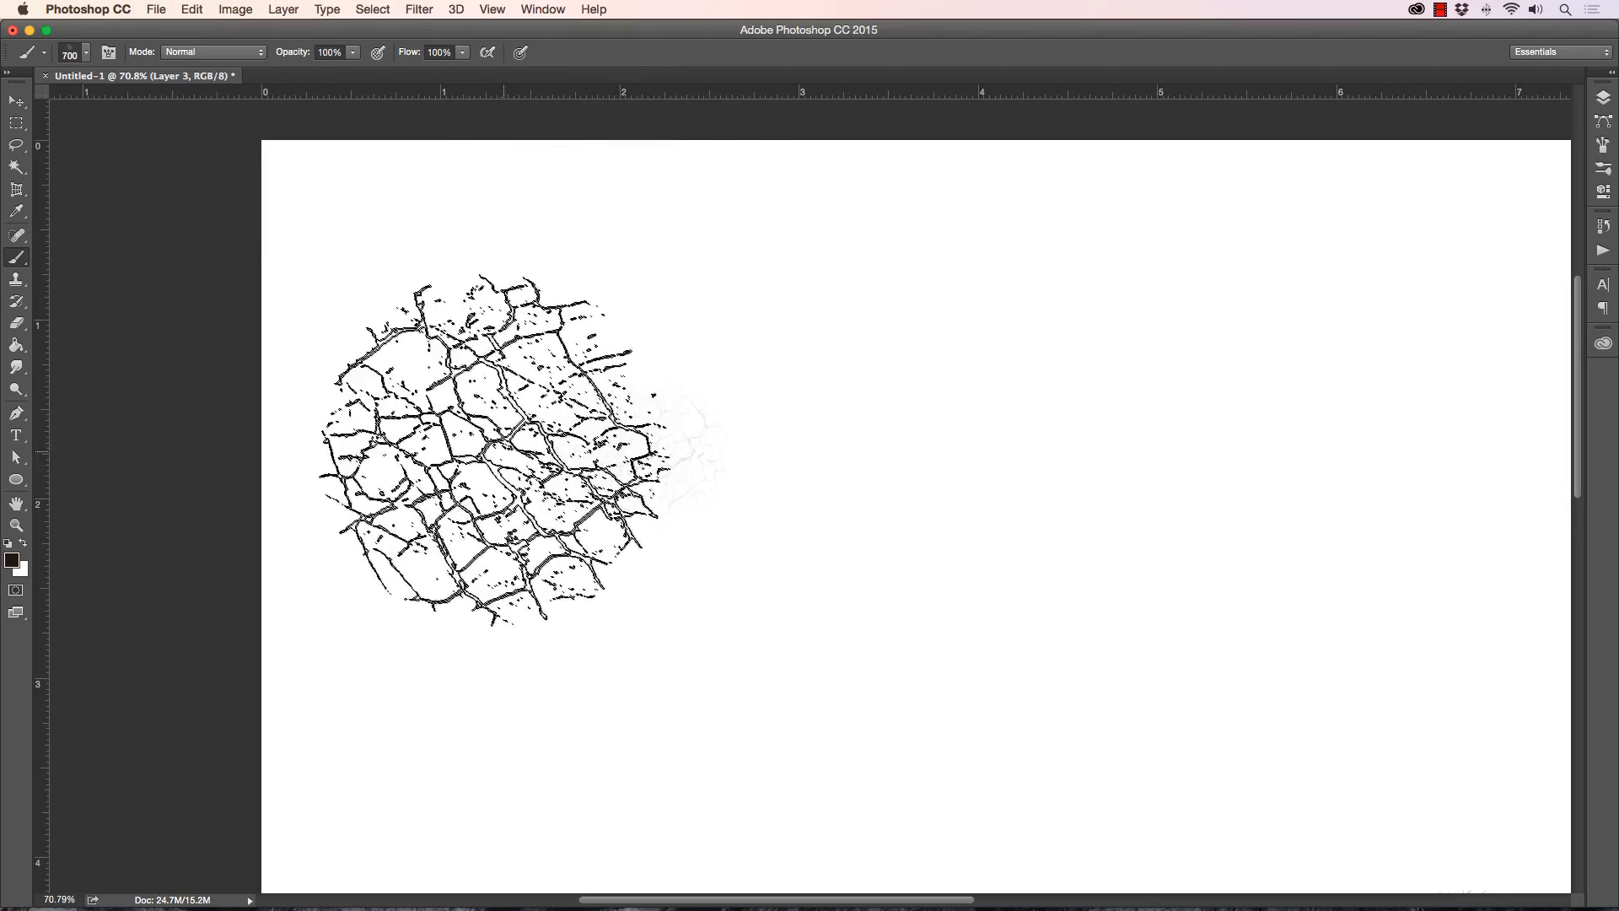
Step: Paint a broad, soft area of cracked rock texture at 600 px, undoing the strokes that come out too dark
key(bracketleft)
key(bracketleft)
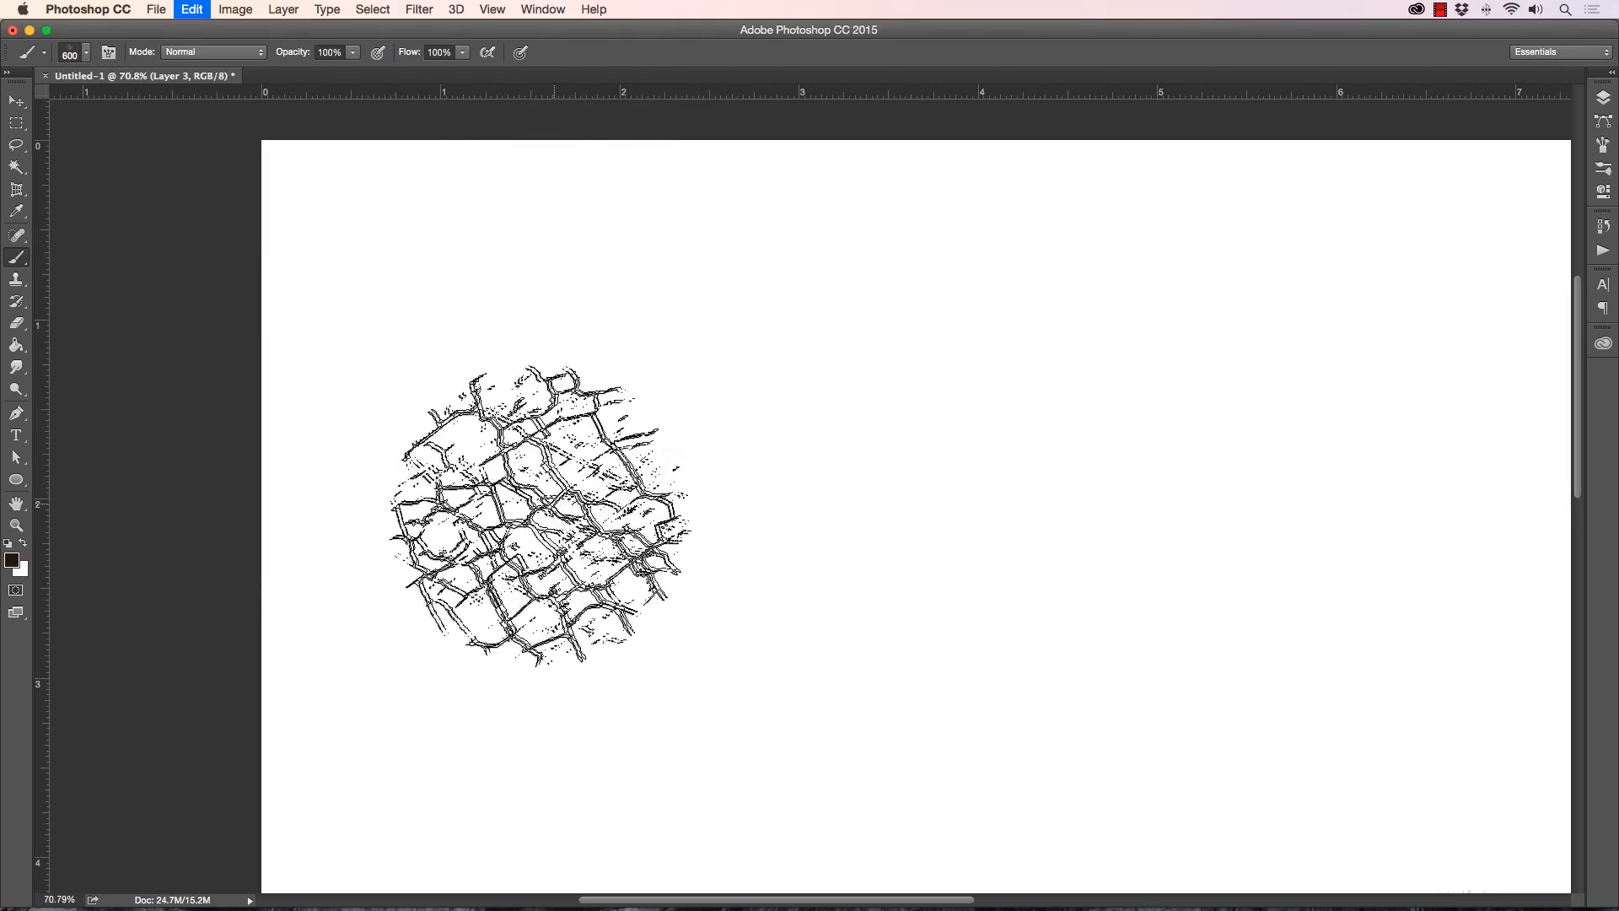
mouse_move(540, 506)
mouse_down()
mouse_move(610, 516)
mouse_move(729, 585)
mouse_move(668, 444)
mouse_move(753, 434)
mouse_move(913, 607)
mouse_move(716, 610)
mouse_move(535, 538)
mouse_move(591, 639)
mouse_move(781, 669)
mouse_move(986, 562)
mouse_move(855, 370)
mouse_move(787, 315)
mouse_move(977, 530)
mouse_move(834, 630)
mouse_move(579, 603)
mouse_move(623, 368)
mouse_move(507, 415)
mouse_move(720, 684)
mouse_move(960, 685)
mouse_move(1129, 510)
mouse_move(1014, 333)
mouse_move(941, 312)
mouse_move(1075, 607)
mouse_move(638, 646)
mouse_move(527, 421)
mouse_move(652, 342)
mouse_move(654, 541)
mouse_move(928, 499)
mouse_move(808, 347)
mouse_move(827, 377)
mouse_move(818, 618)
mouse_move(693, 630)
mouse_move(922, 587)
mouse_move(803, 368)
mouse_move(565, 408)
mouse_move(607, 624)
mouse_move(501, 479)
mouse_move(720, 354)
mouse_move(733, 602)
mouse_move(511, 599)
mouse_move(552, 590)
mouse_move(780, 659)
mouse_move(967, 579)
mouse_move(822, 374)
mouse_move(916, 441)
mouse_move(822, 658)
mouse_move(607, 599)
mouse_move(393, 375)
mouse_move(885, 577)
mouse_up()
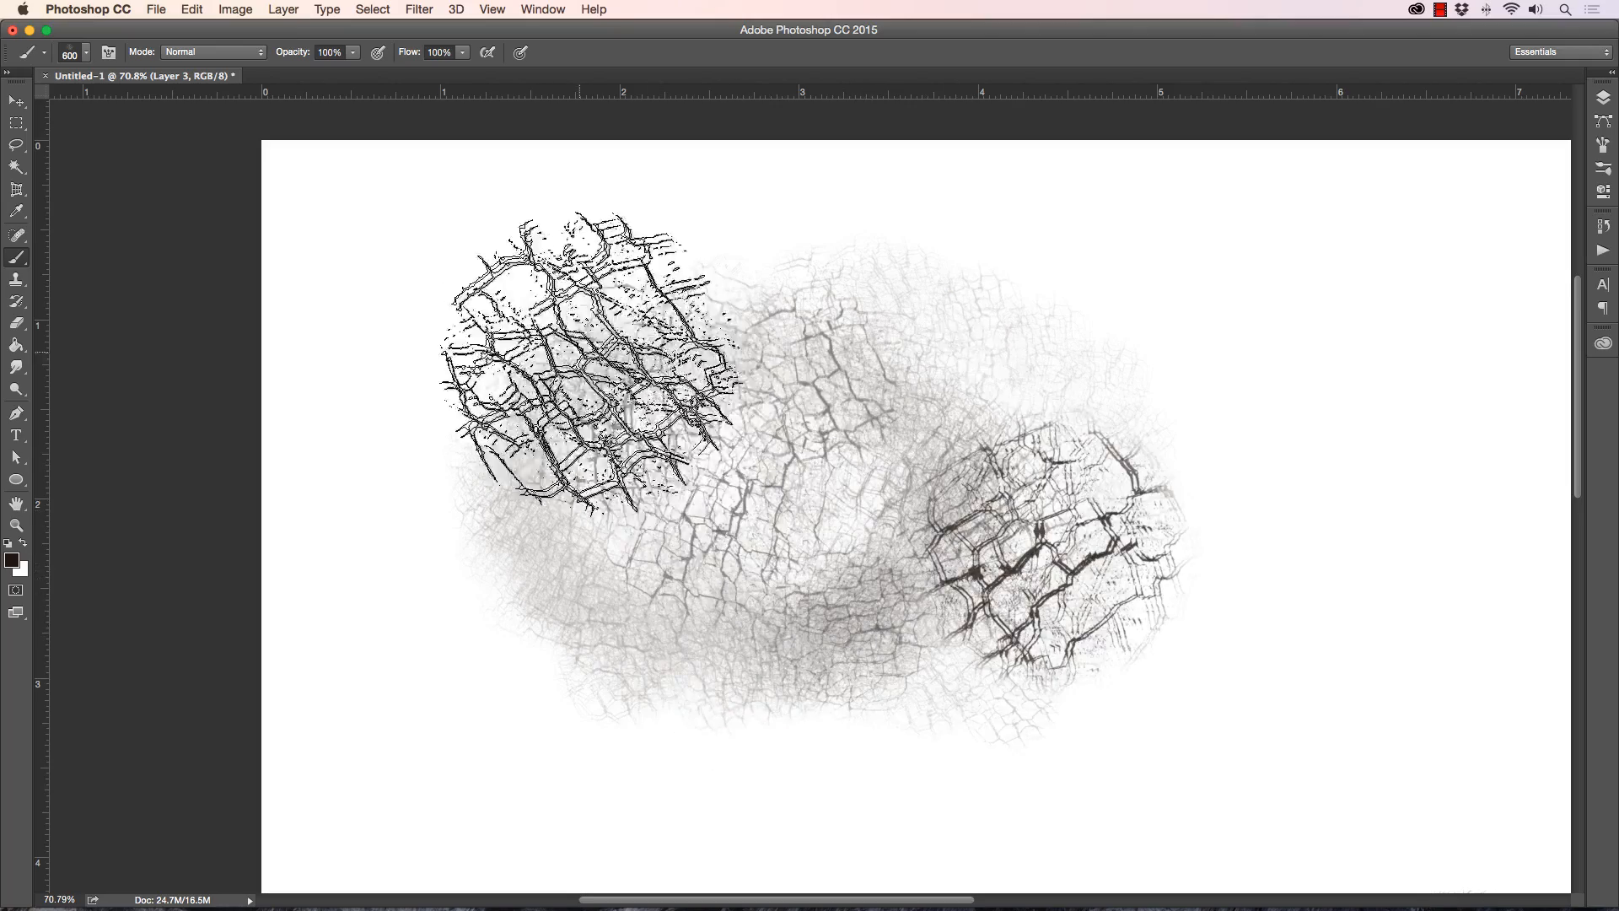
key(super+z)
mouse_move(532, 552)
mouse_down()
mouse_move(425, 522)
mouse_move(571, 609)
mouse_move(775, 657)
mouse_move(902, 597)
mouse_move(978, 523)
mouse_up()
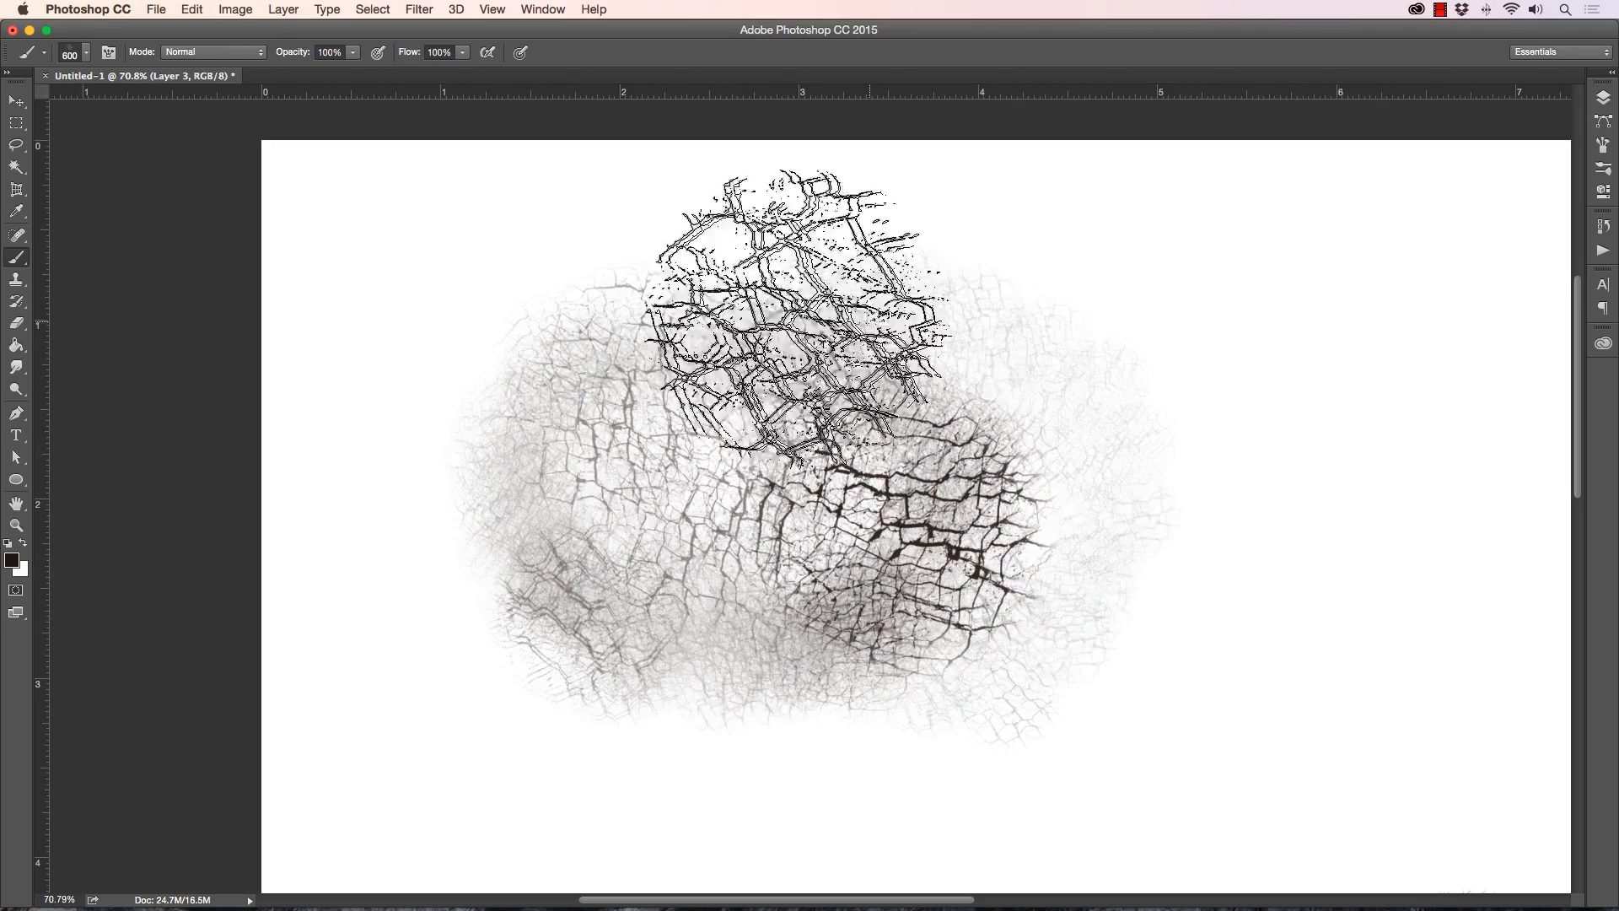
key(super+z)
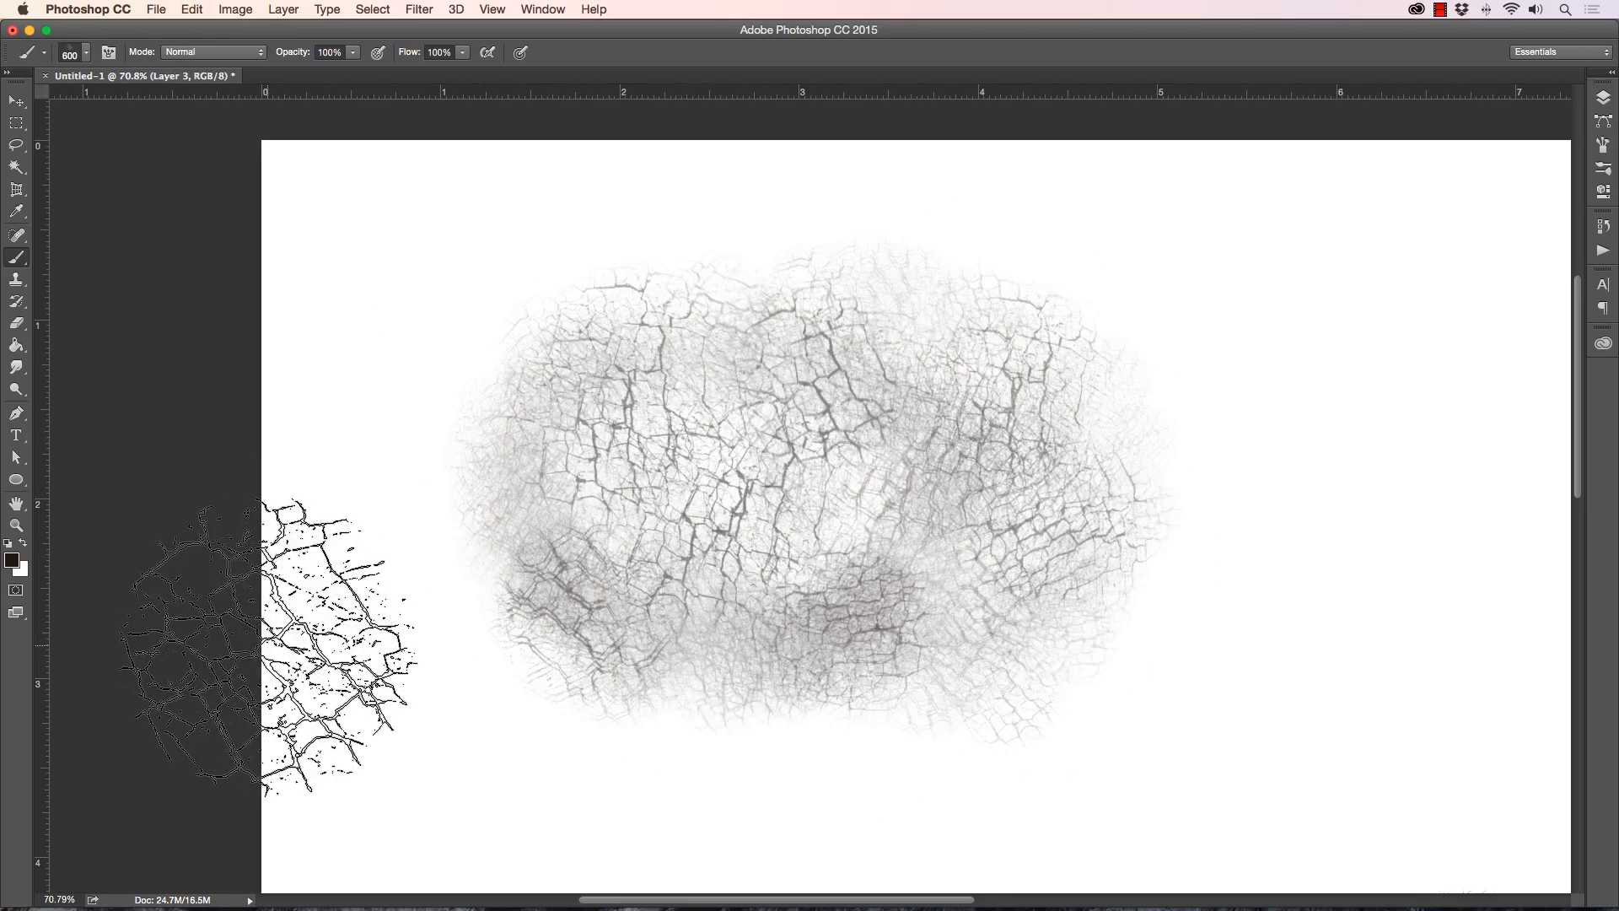
Step: Select the rock texture sample with a rectangular marquee, scale it to about 59%, and move it to the canvas's upper-left corner
click(17, 124)
drag(533, 350, 1223, 776)
key(super+t)
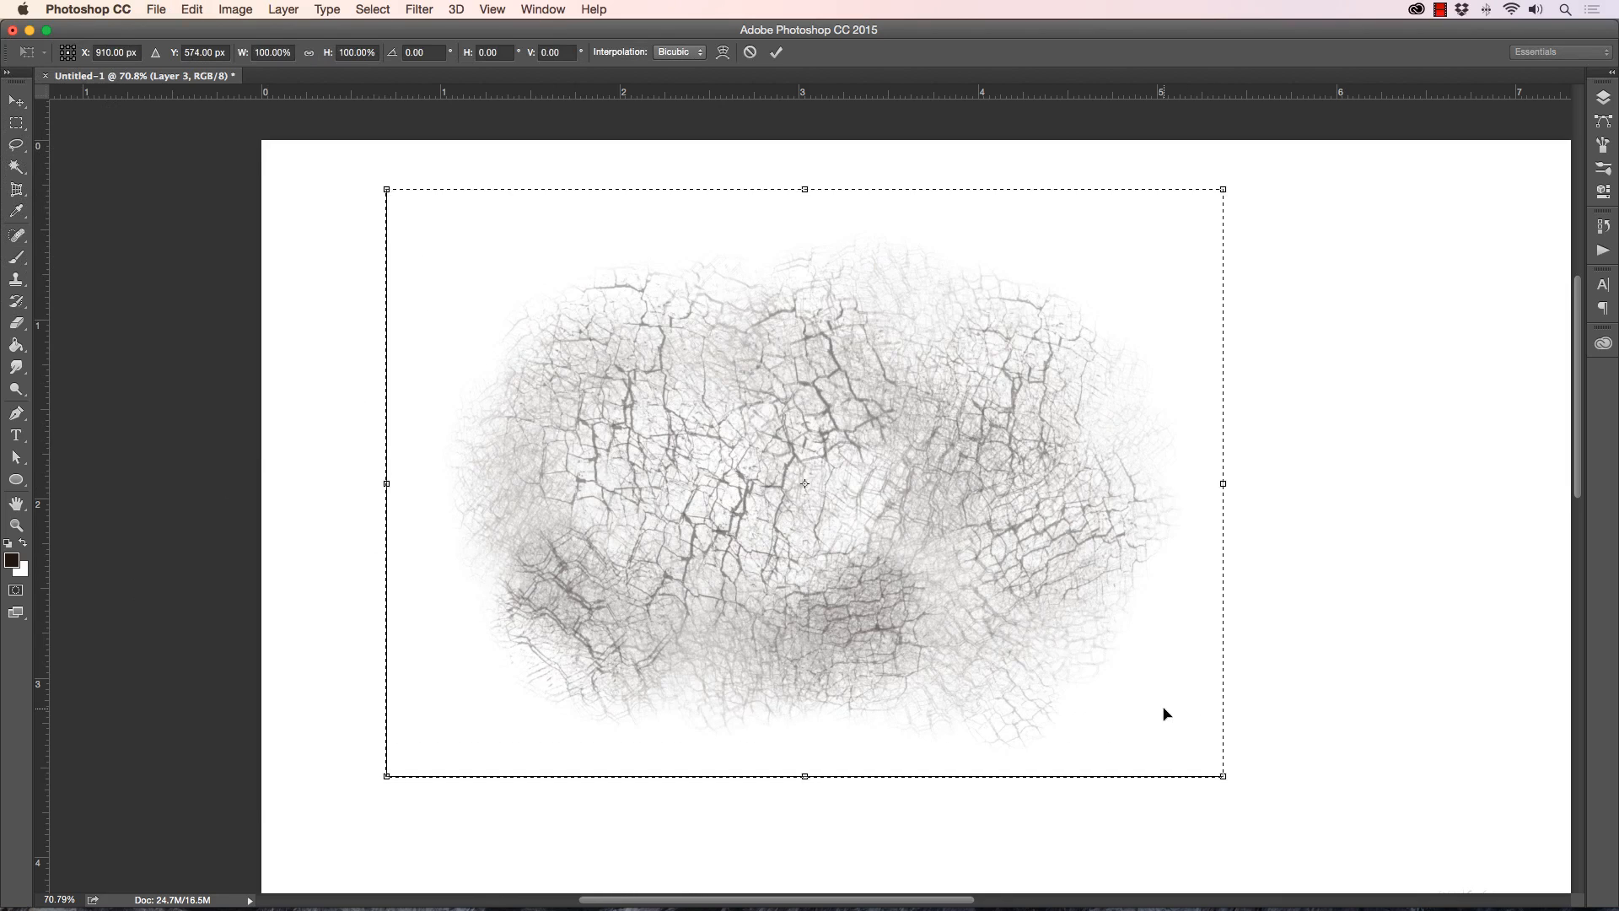
drag(388, 193, 732, 433)
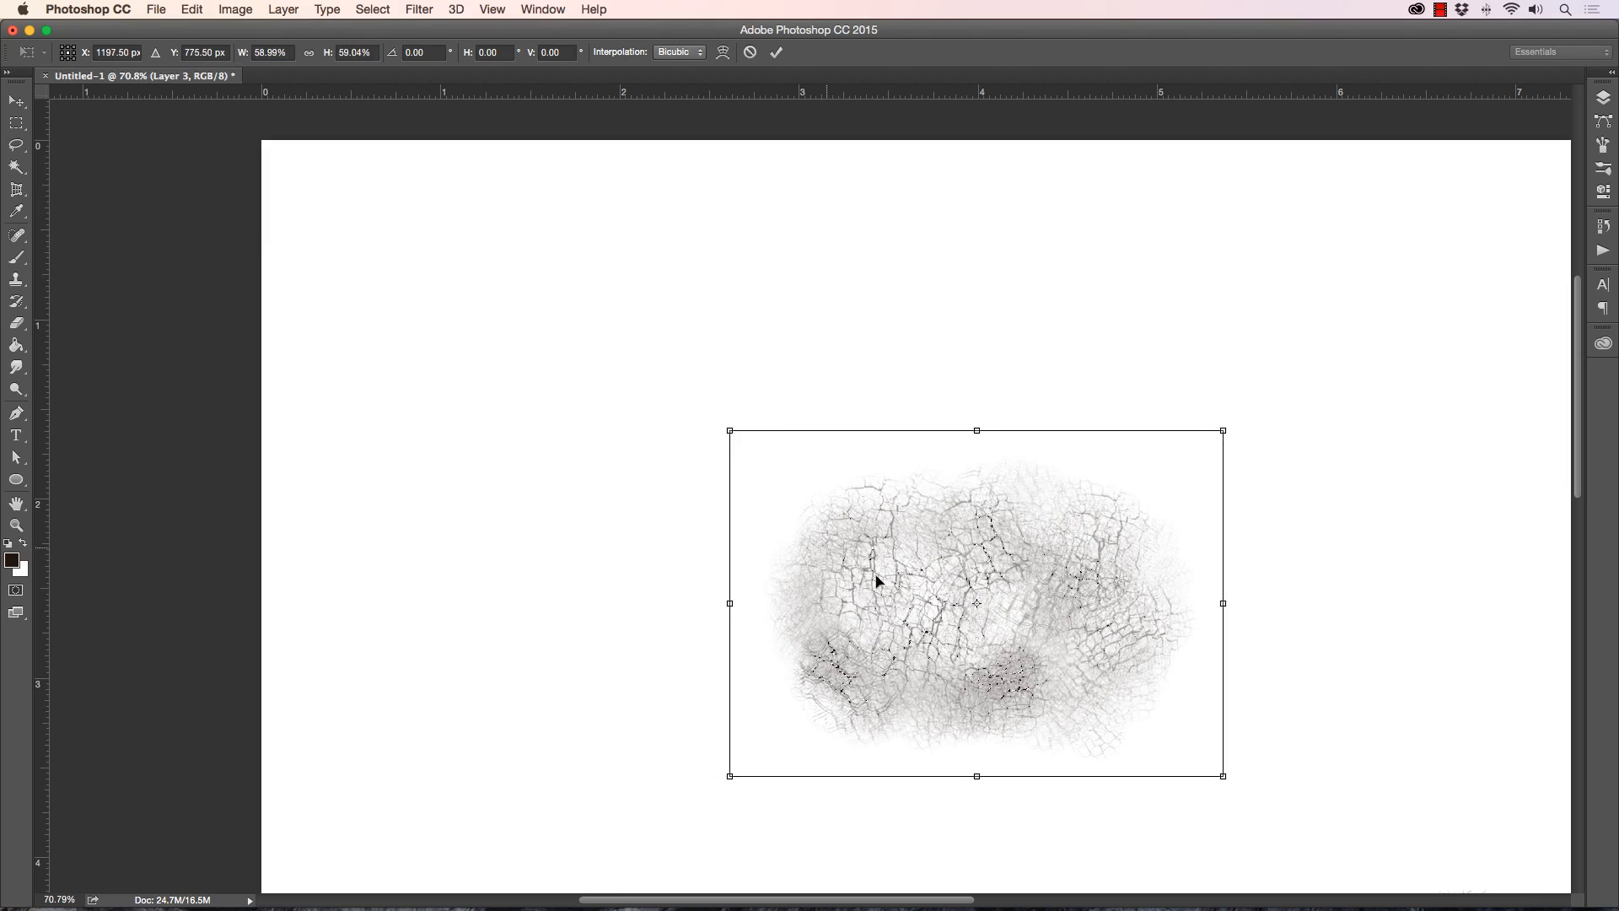
drag(875, 571, 400, 309)
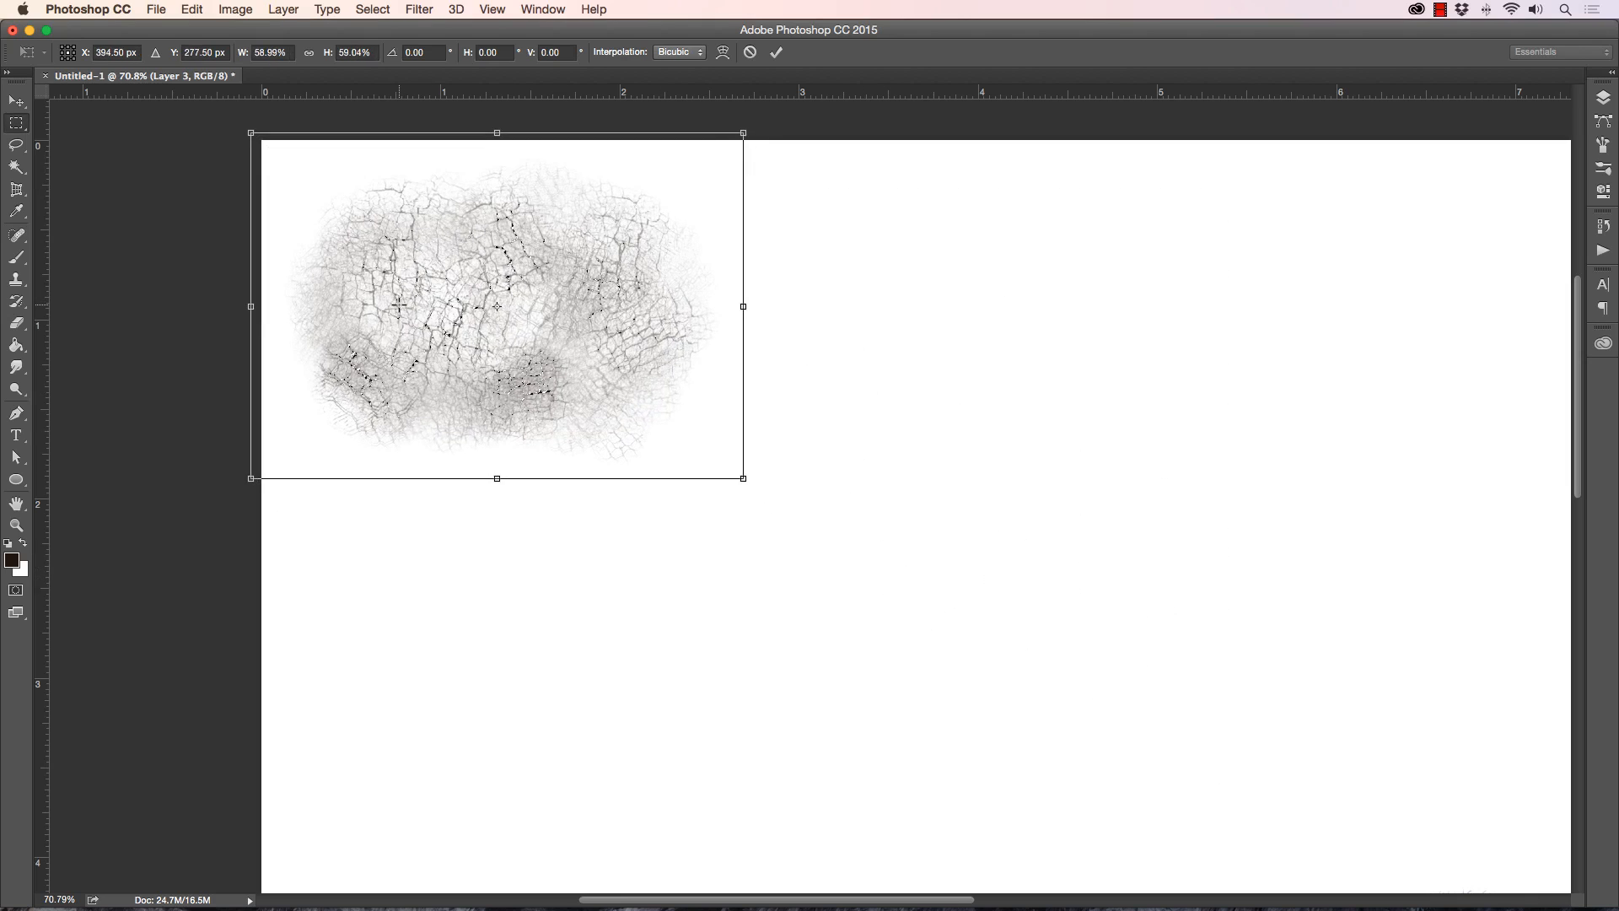
key(Return)
Step: Choose the 029 Magic Sparkles brush preset at 300 px
click(17, 257)
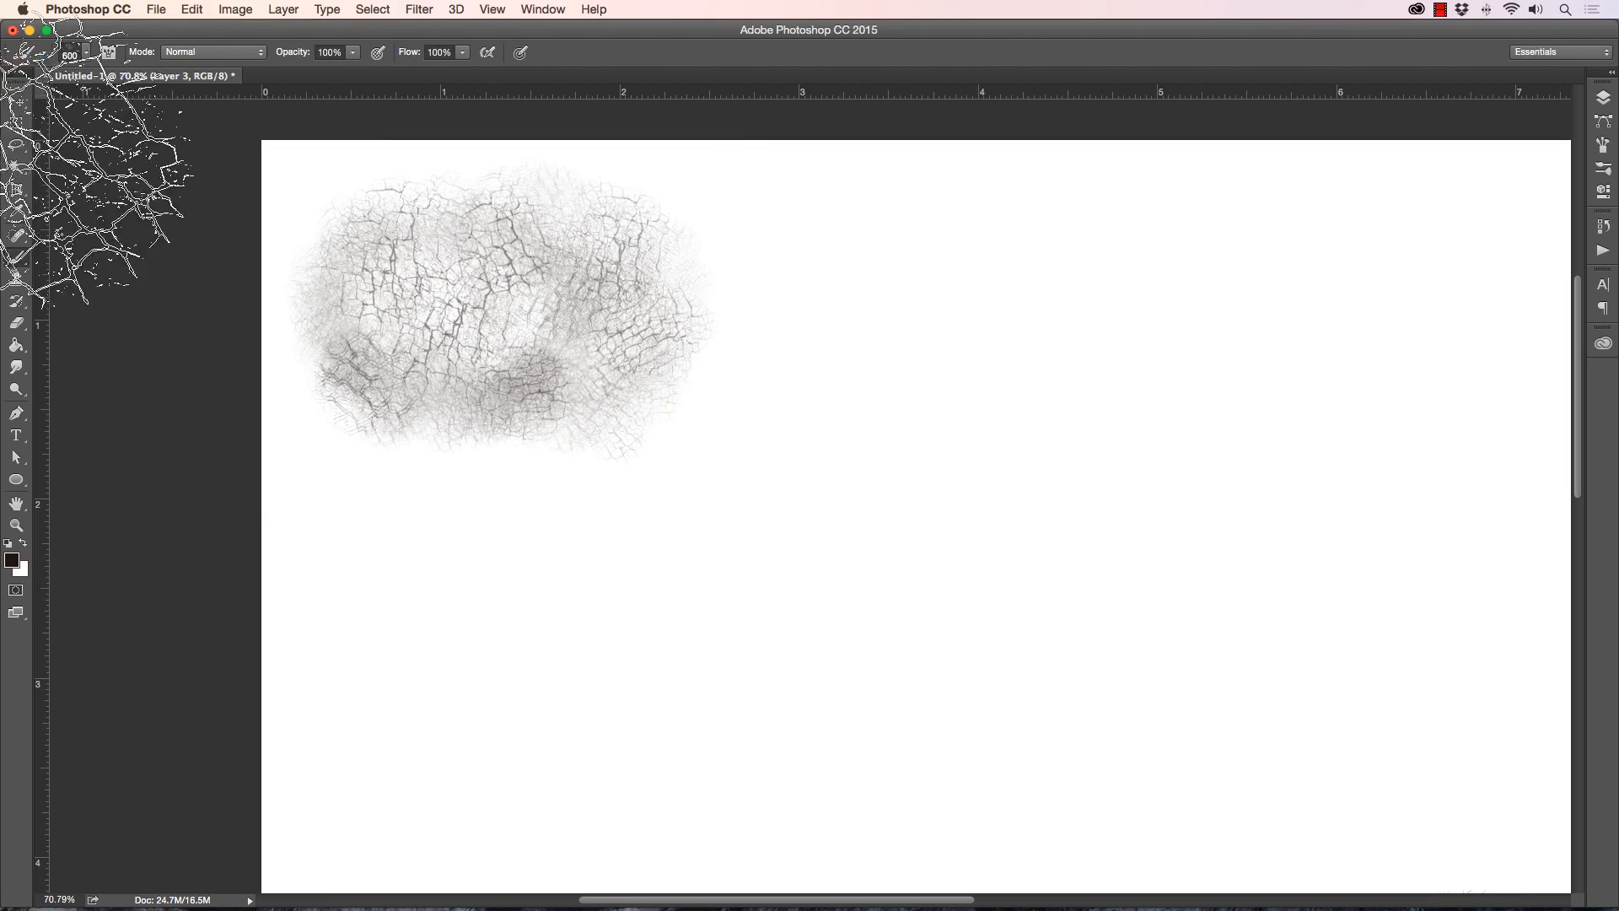
right_click(91, 271)
click(99, 607)
click(116, 635)
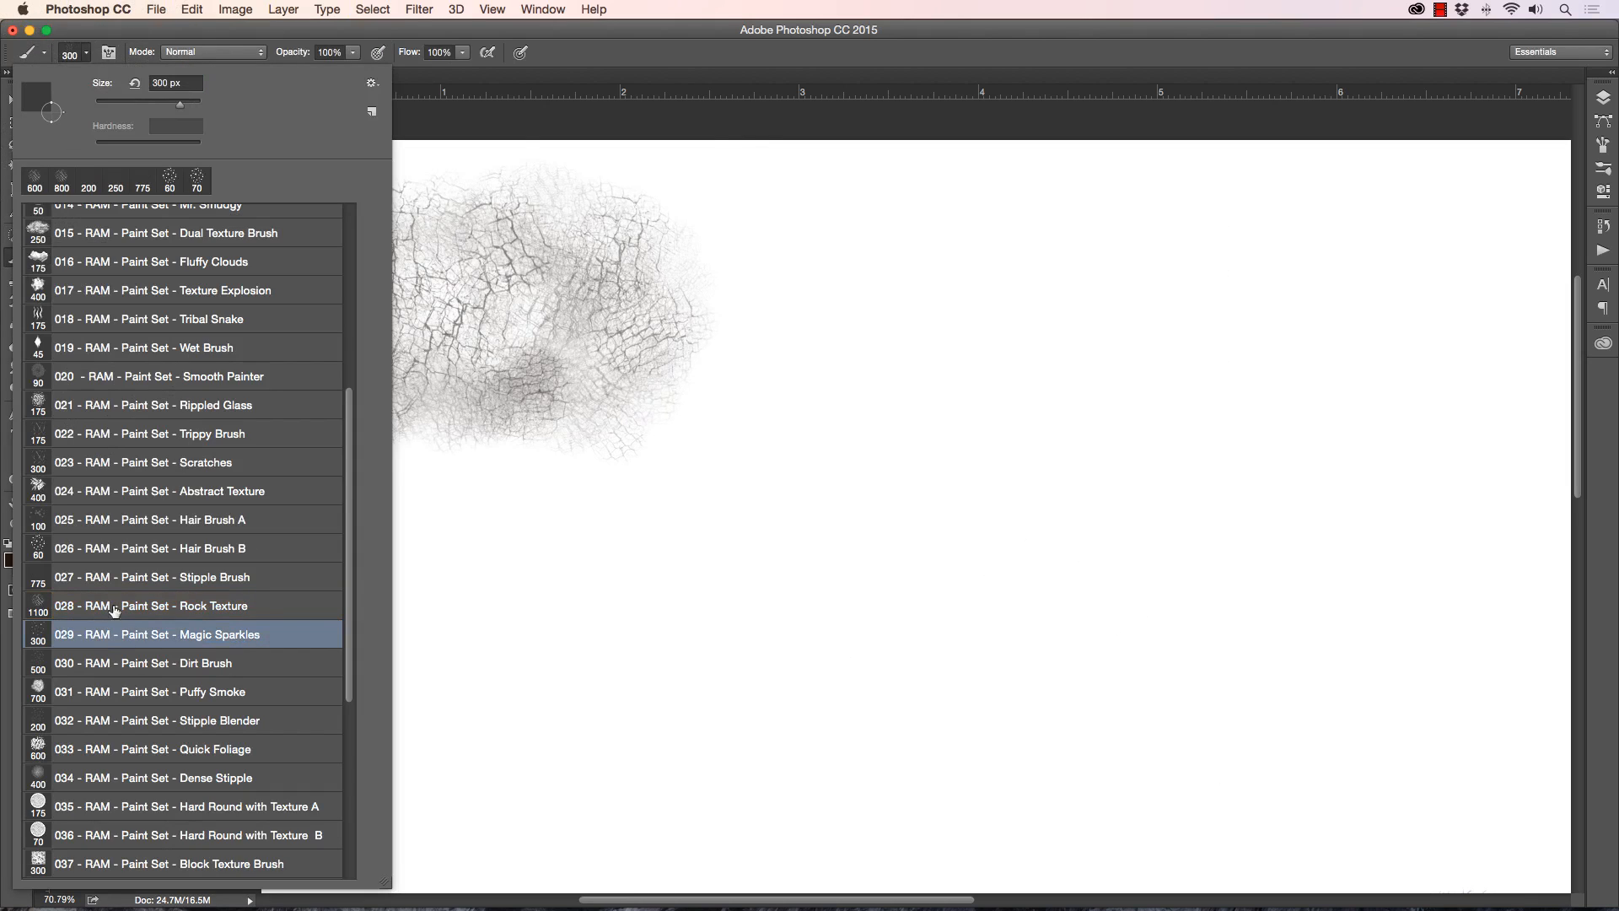
click(717, 117)
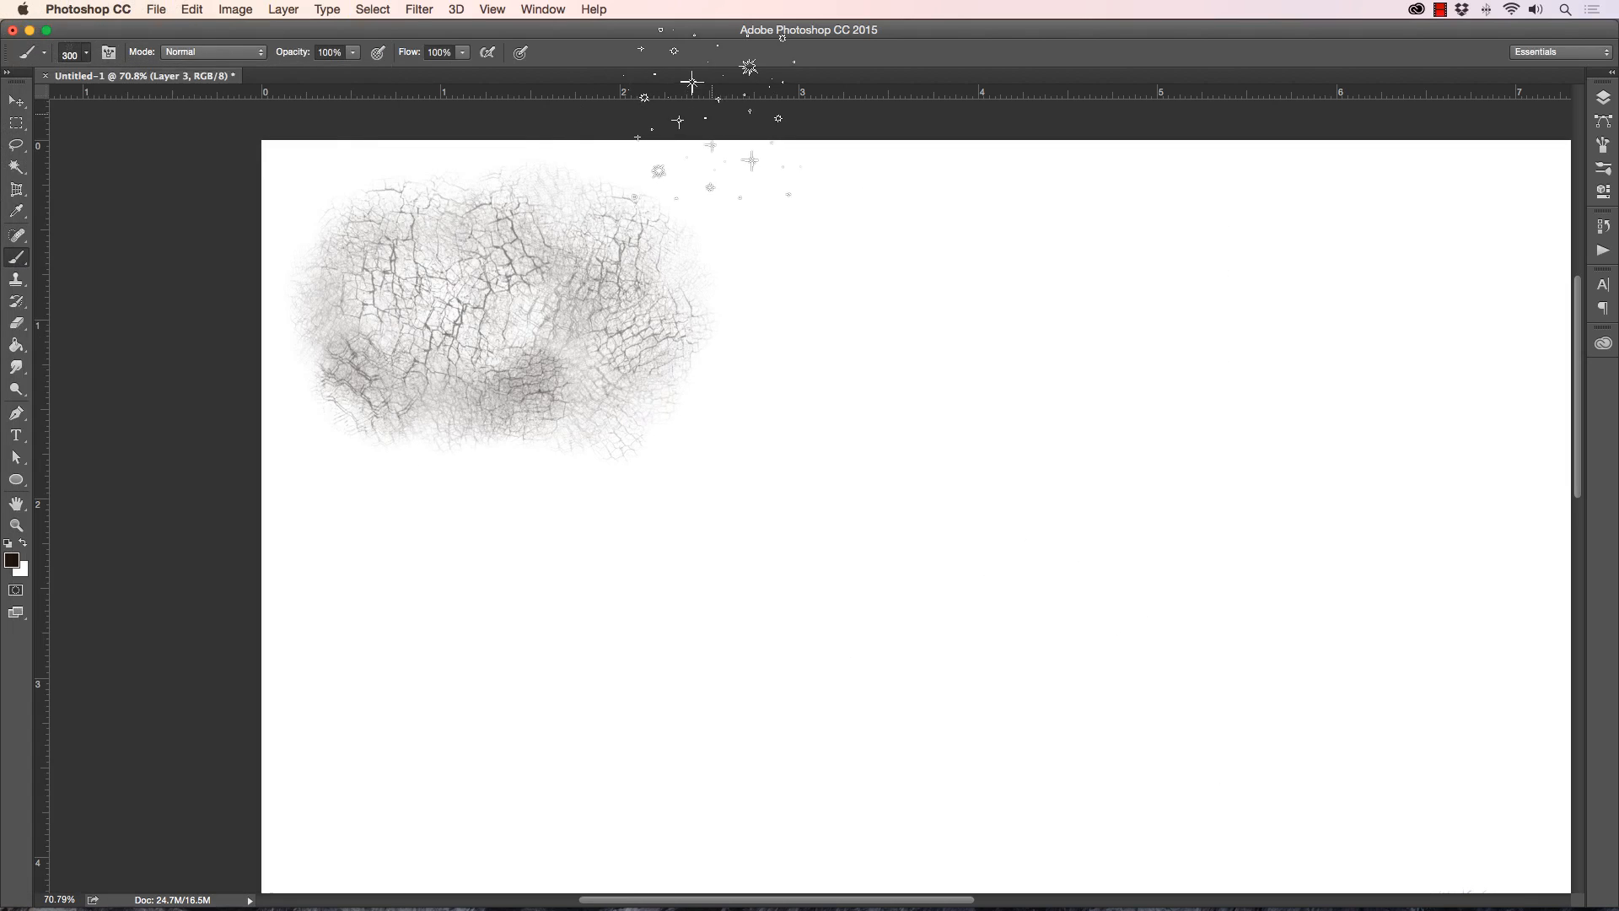
Step: Show the black Layer 2 and create a new layer directly above it
click(1602, 100)
click(1283, 202)
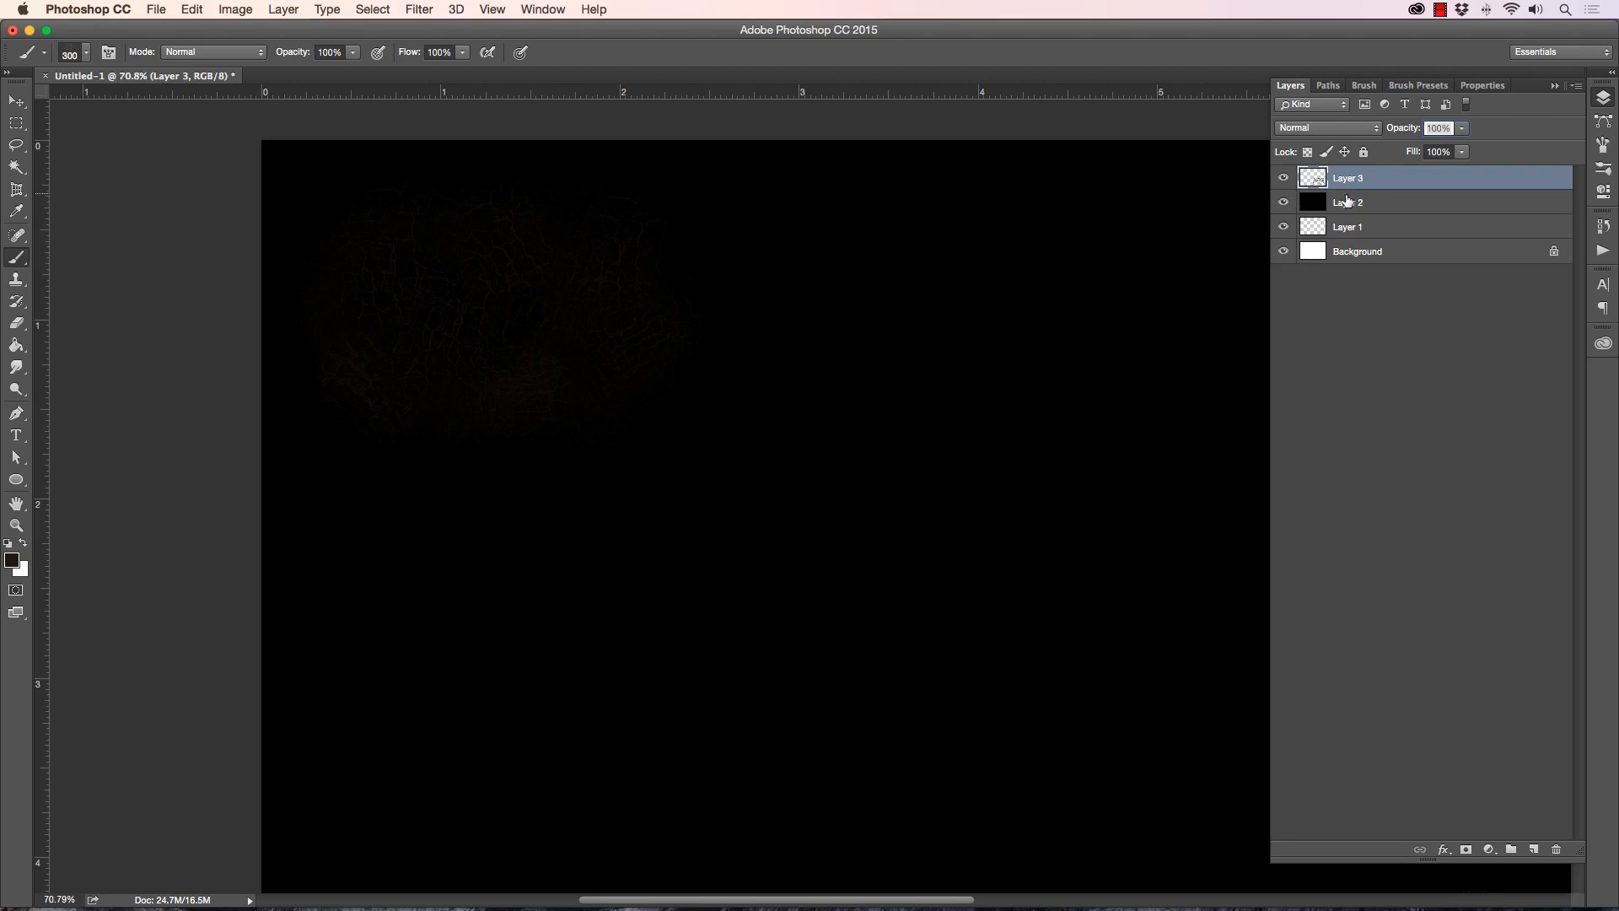
click(1374, 200)
click(1533, 849)
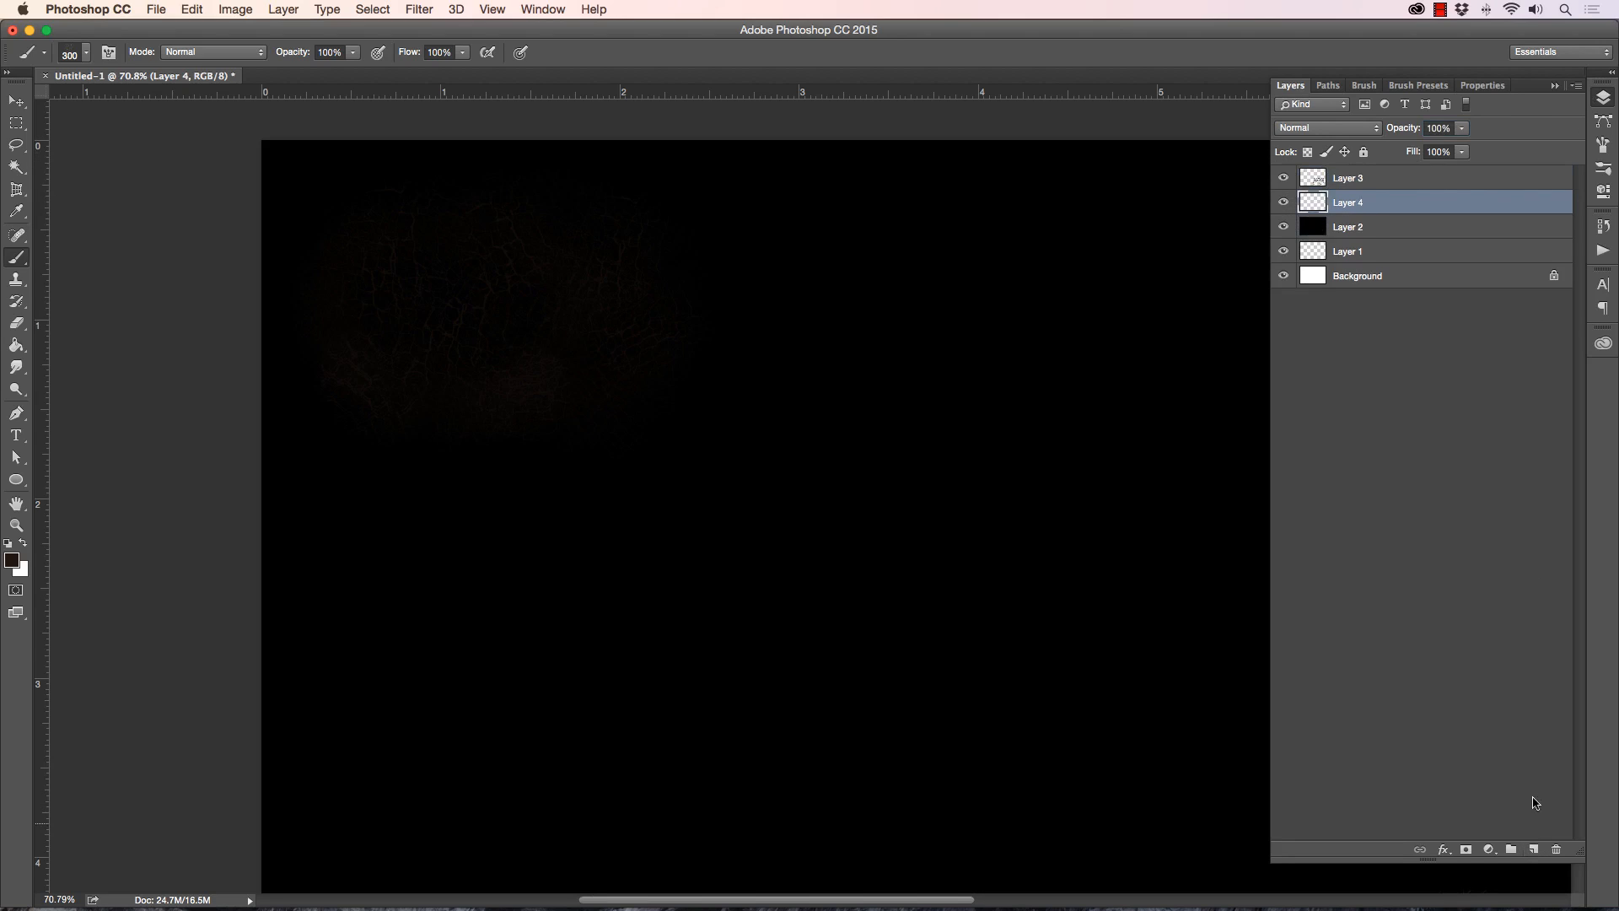
click(1602, 100)
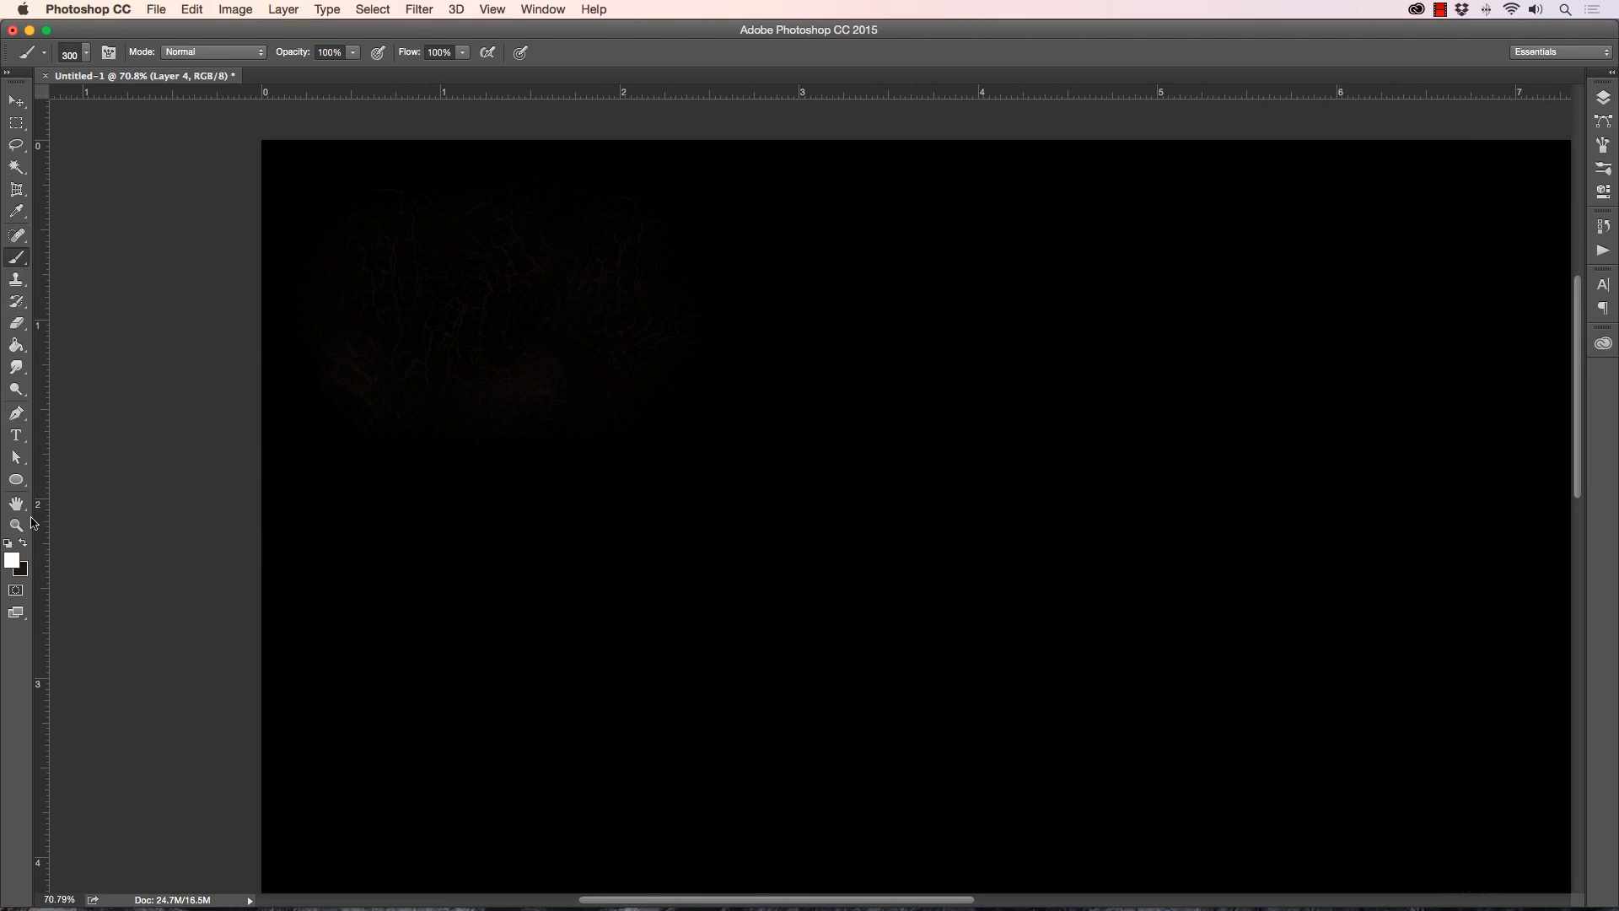
Step: Set the foreground to yellow #e9d551, try a winding trail of sparkles at 300 px, and undo it
click(31, 551)
drag(820, 419, 816, 419)
click(728, 251)
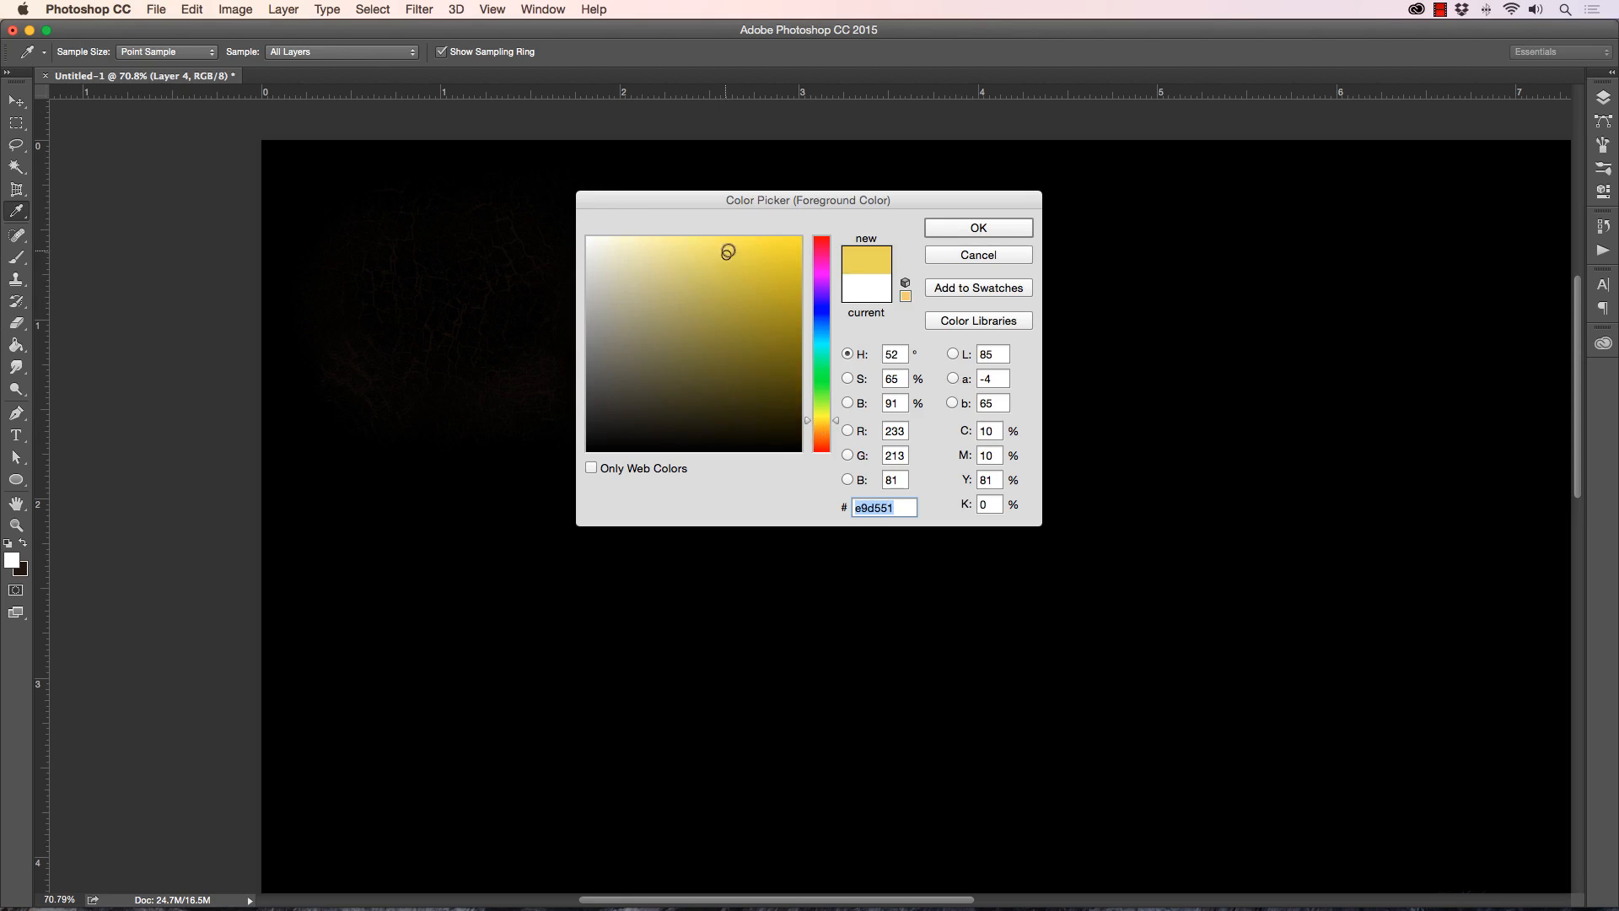
click(950, 229)
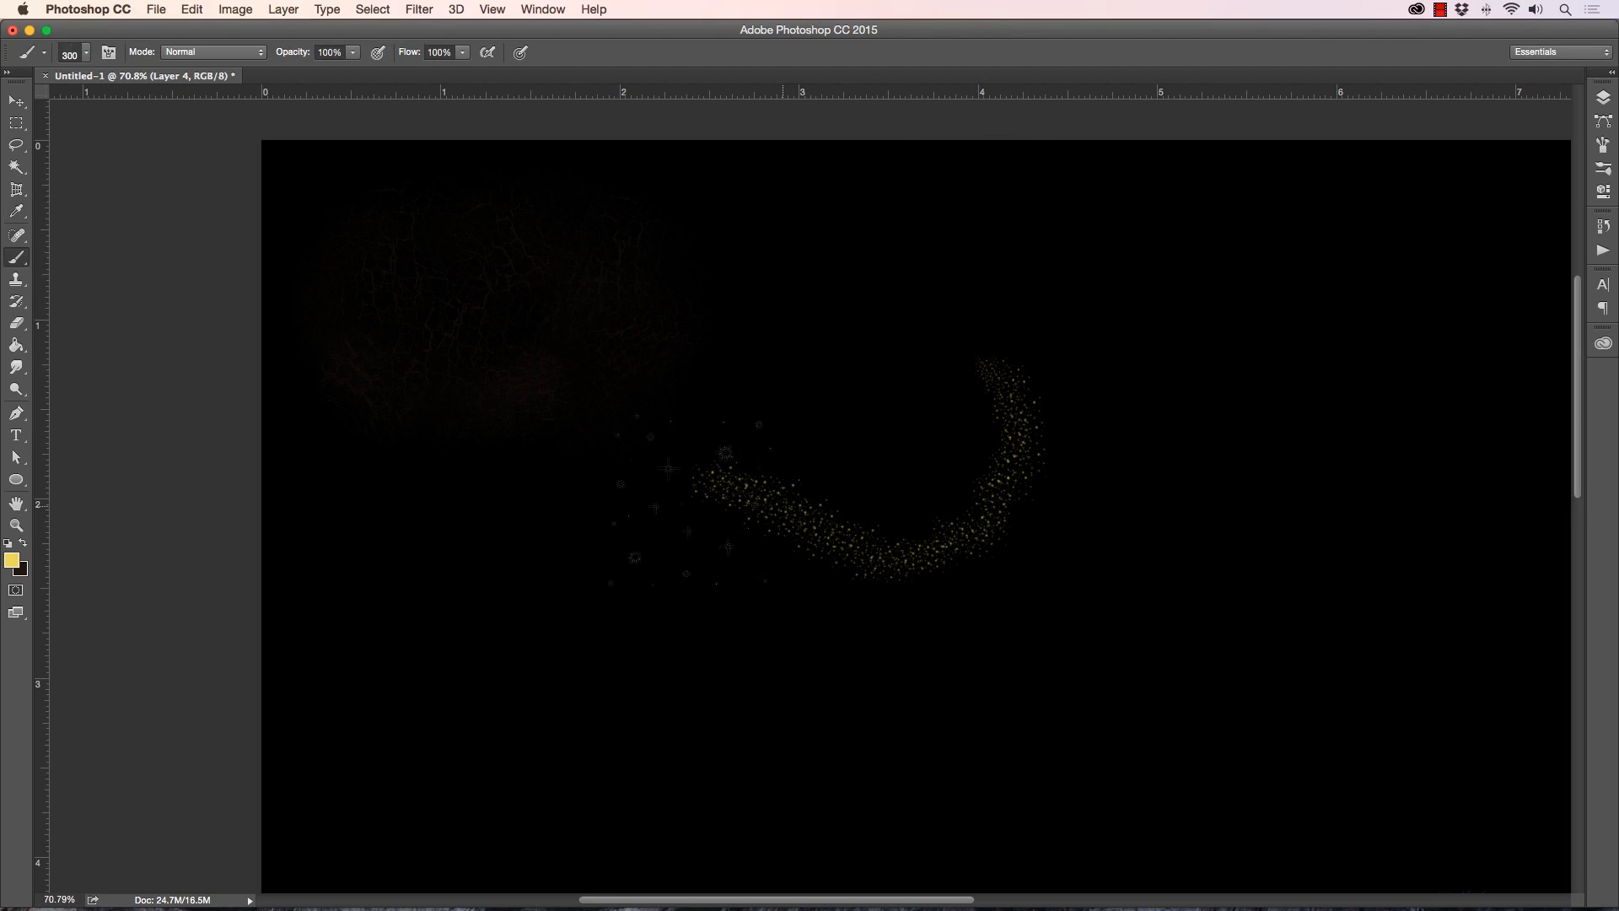
mouse_move(687, 506)
mouse_down()
mouse_move(863, 705)
mouse_move(1066, 694)
mouse_move(1219, 560)
mouse_move(1201, 416)
mouse_move(1027, 270)
mouse_move(633, 338)
mouse_up()
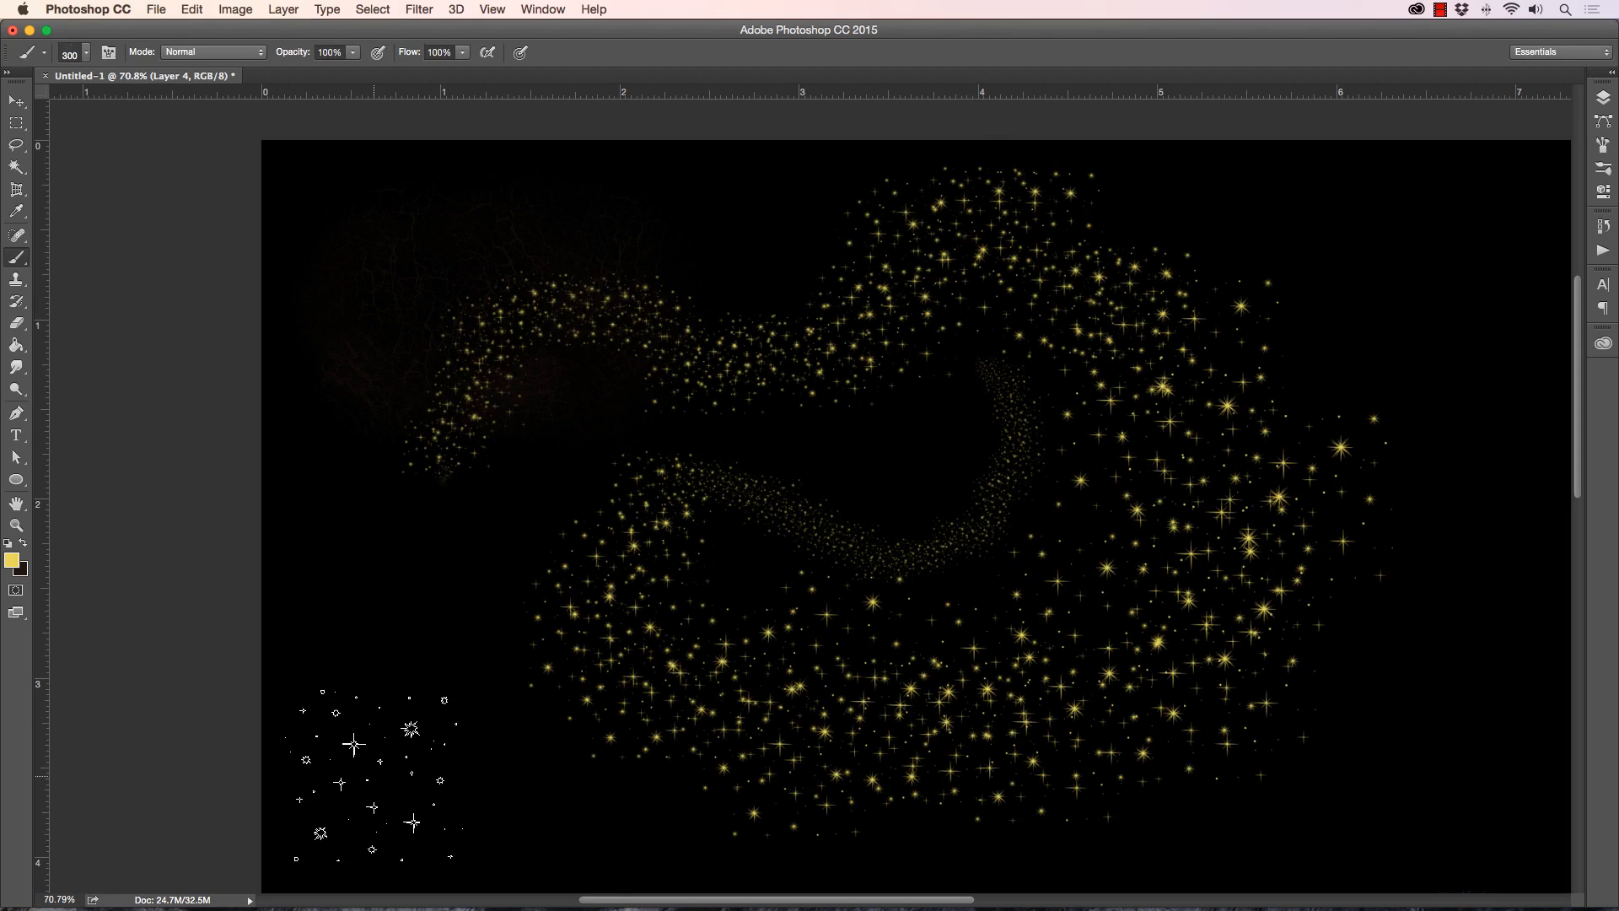
key(super+z)
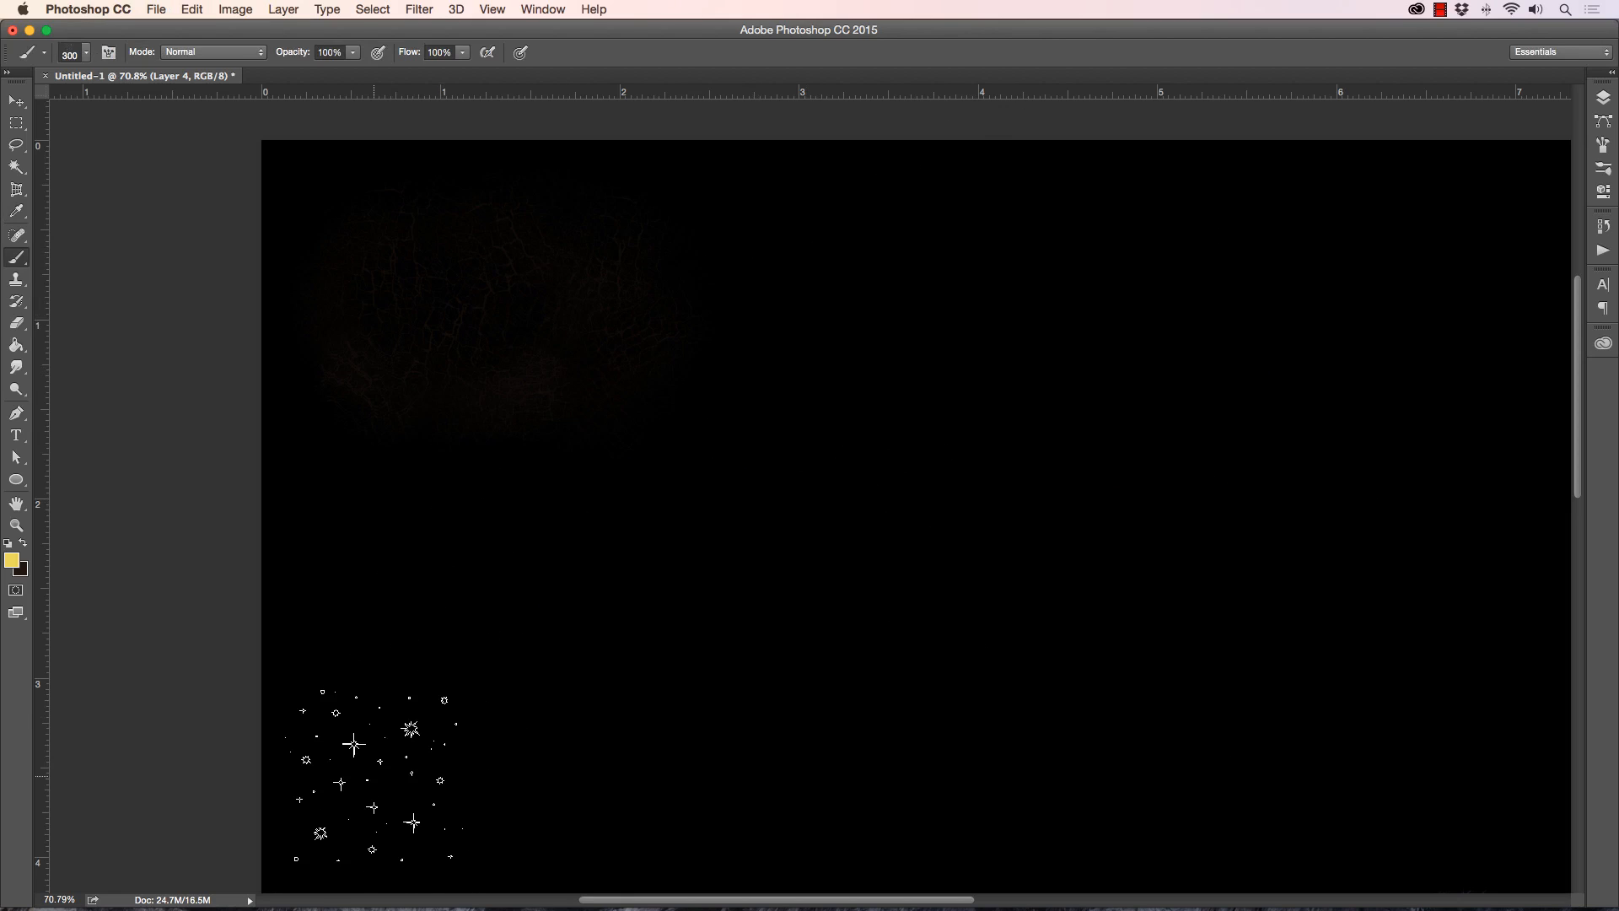
Step: Paint a winding trail of larger yellow sparkles across the black canvas at 500 px
key(bracketright)
key(bracketright)
mouse_move(1152, 307)
mouse_down()
mouse_move(1124, 554)
mouse_move(993, 565)
mouse_move(771, 345)
mouse_move(617, 373)
mouse_move(553, 528)
mouse_move(425, 570)
mouse_move(371, 548)
mouse_up()
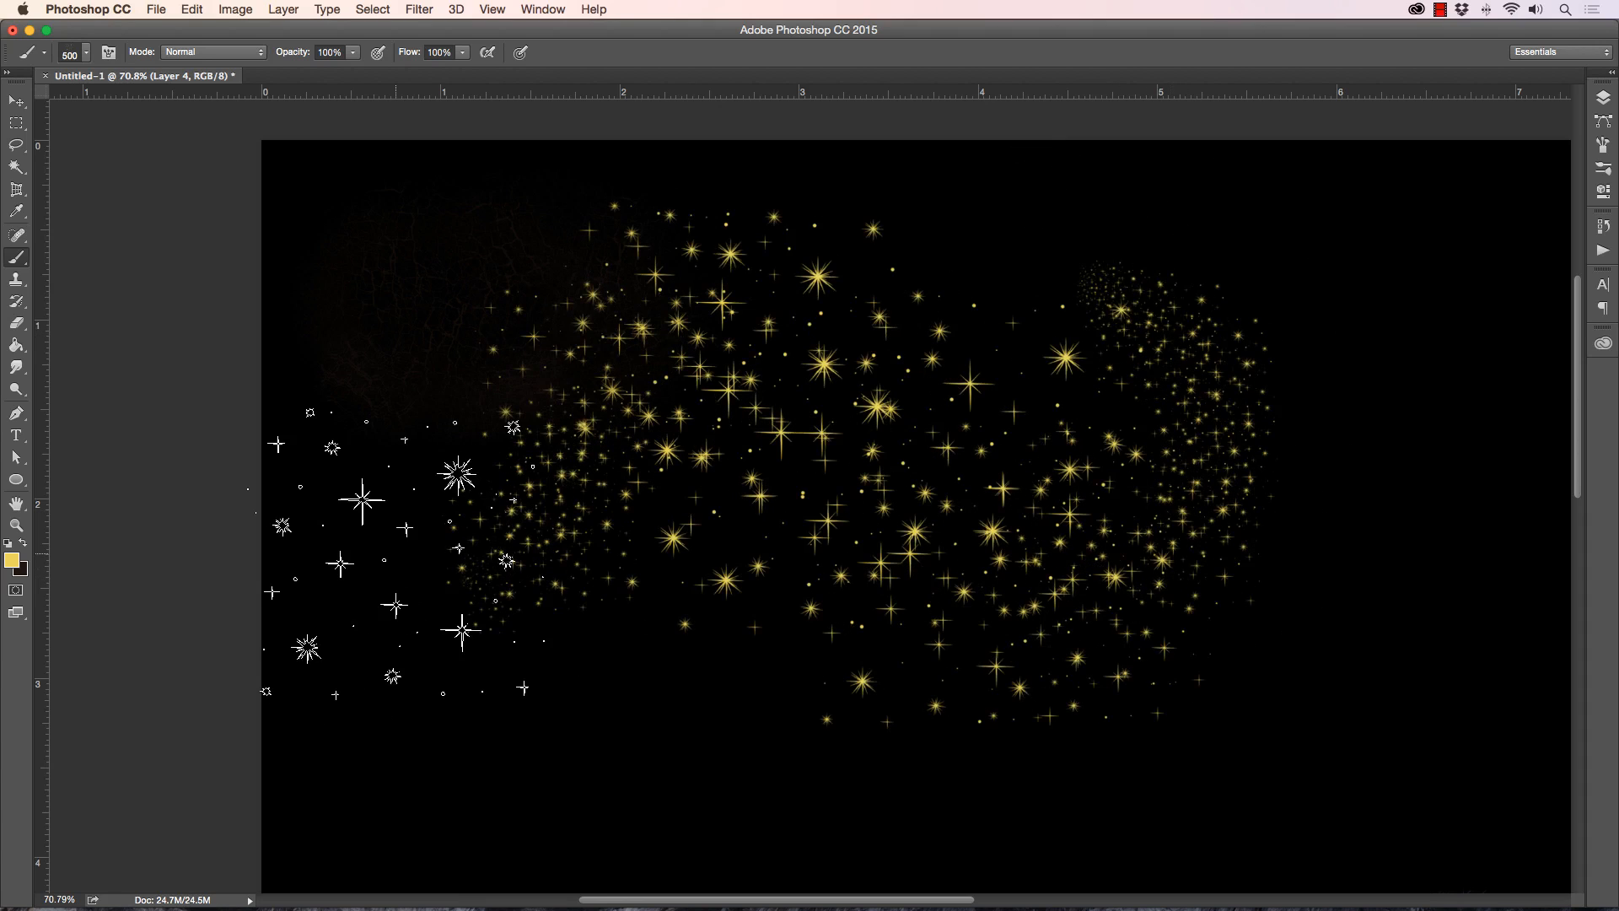
Step: Undo the yellow sparkle trail, try another winding trail at 500 px across the black canvas, and undo that too
key(super+z)
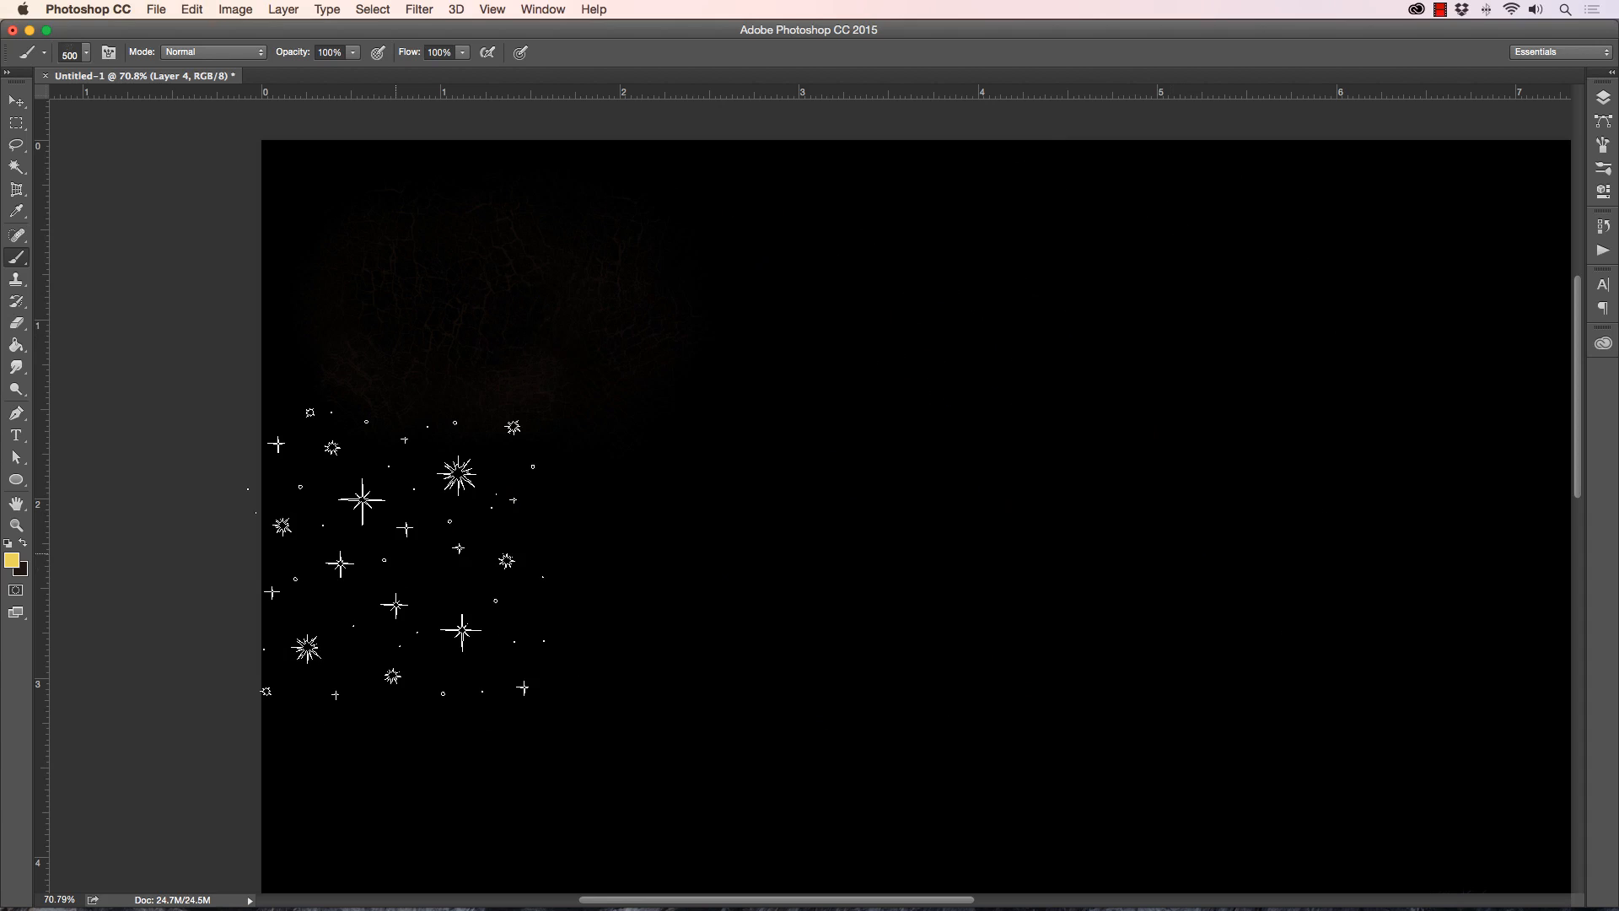
mouse_move(1030, 302)
mouse_down()
mouse_move(1028, 527)
mouse_move(877, 506)
mouse_move(640, 422)
mouse_move(691, 616)
mouse_move(1298, 624)
mouse_move(1257, 278)
mouse_up()
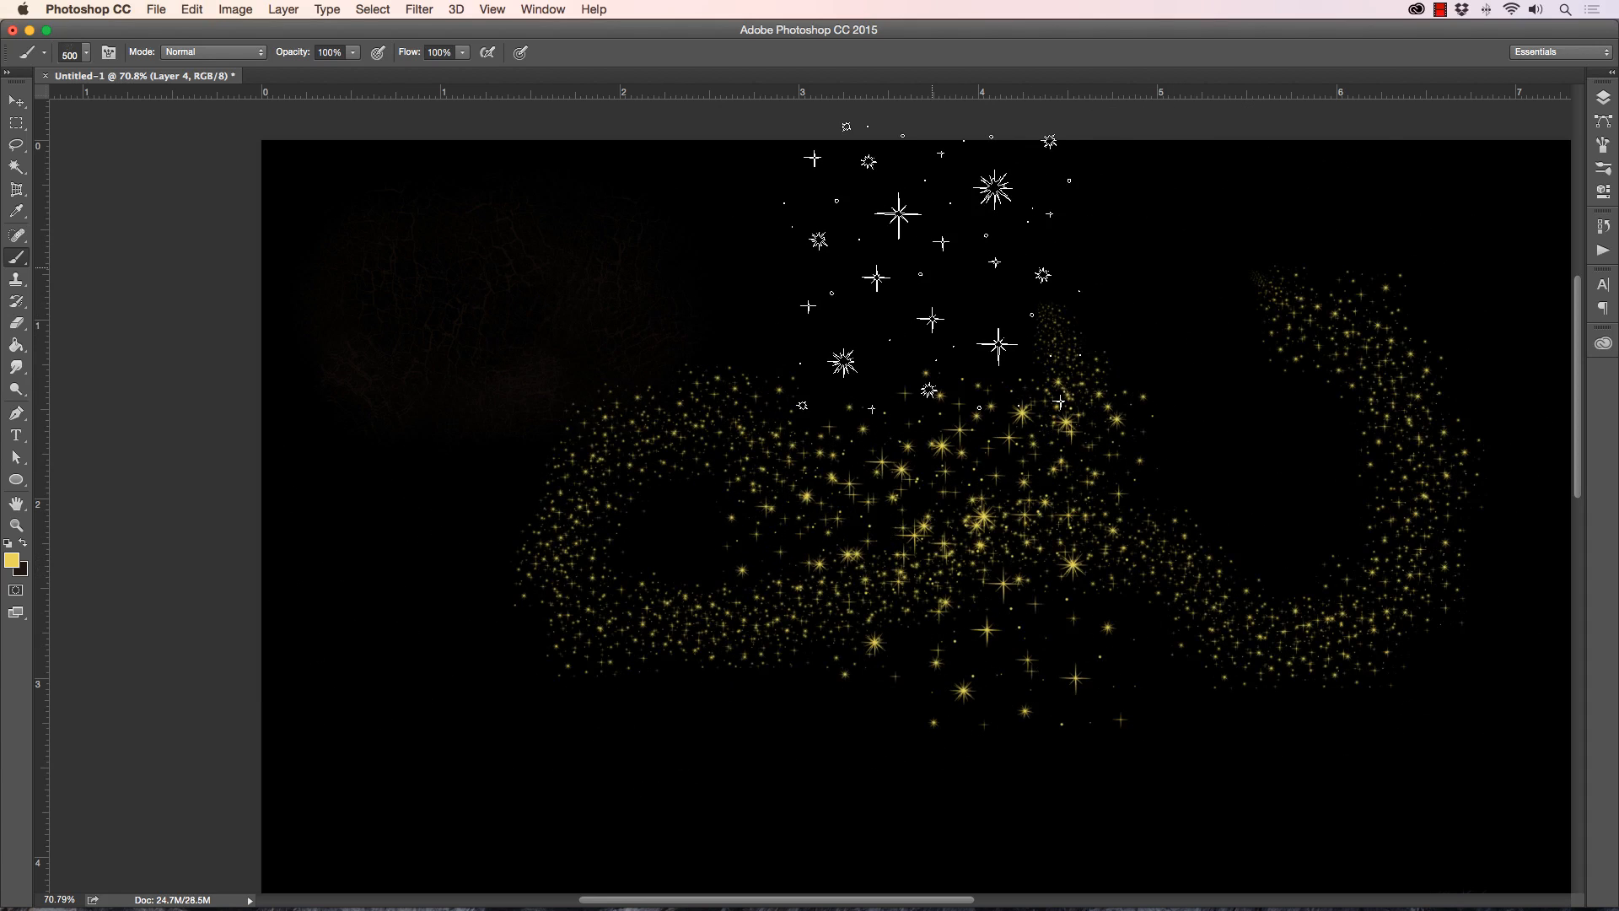
key(super+z)
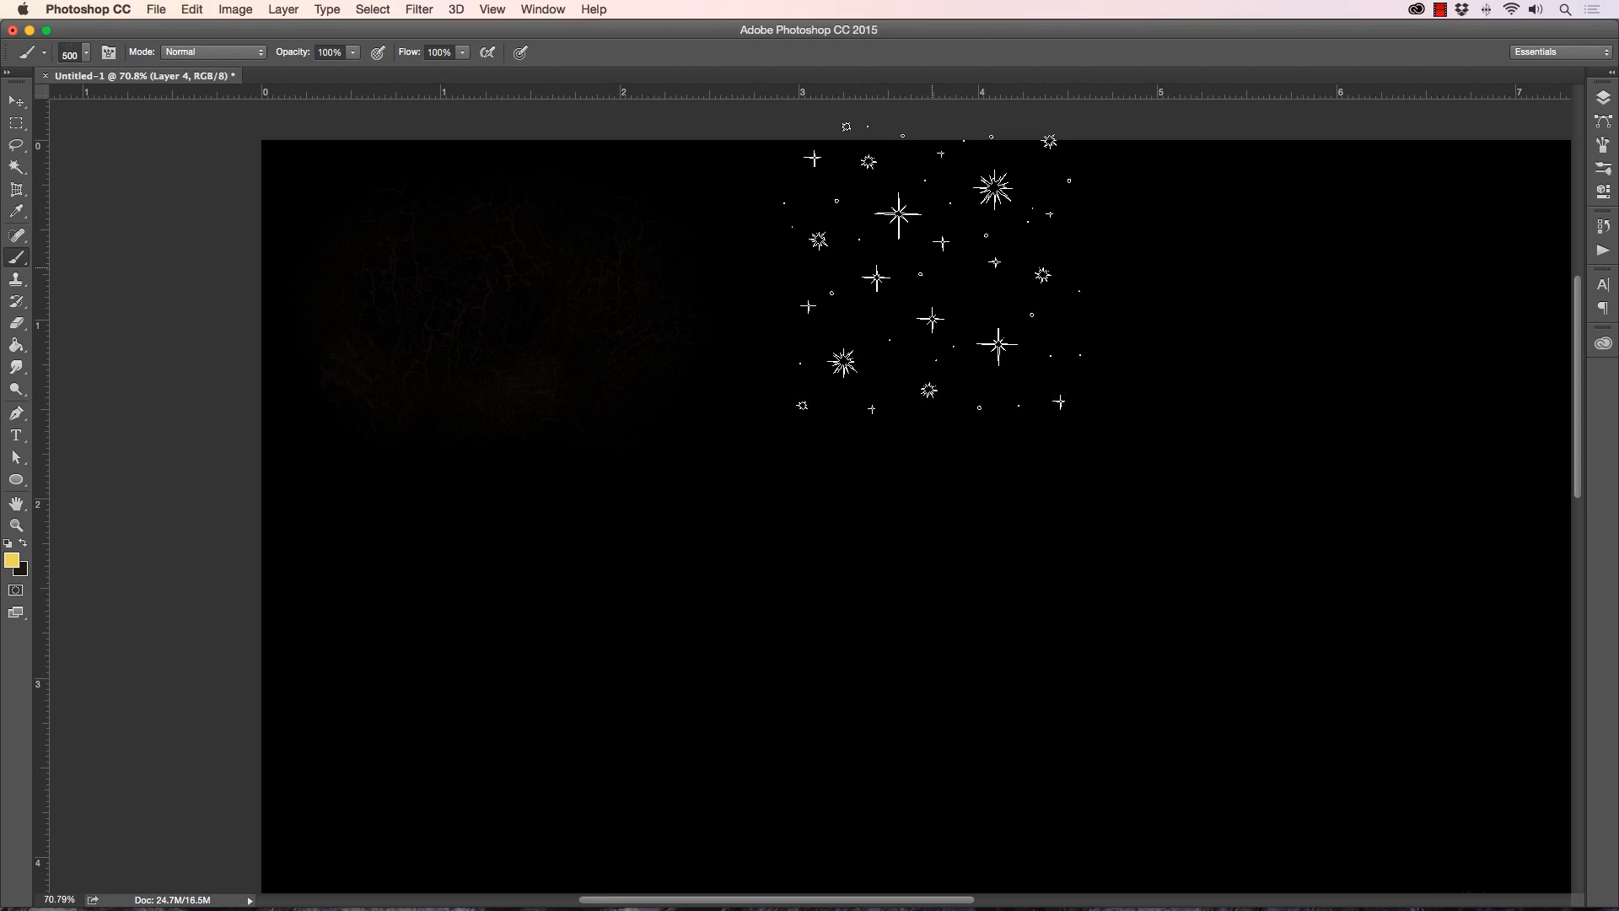
Step: Hide Layer 4 and the black Layer 2, and make Layer 3 the active layer
click(1601, 98)
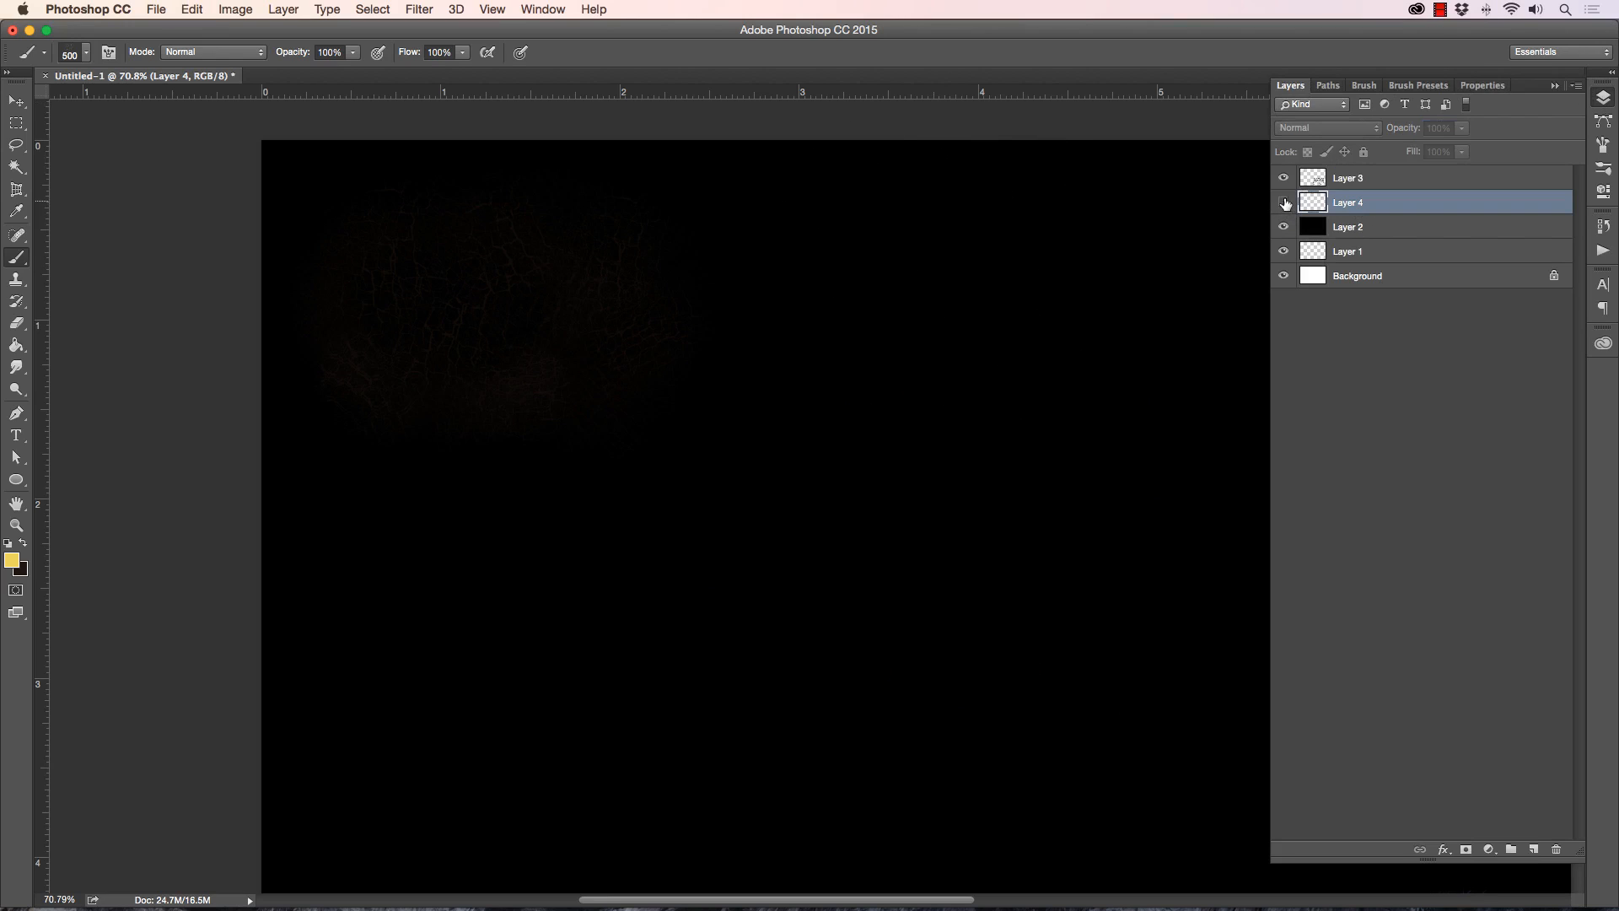
click(1283, 225)
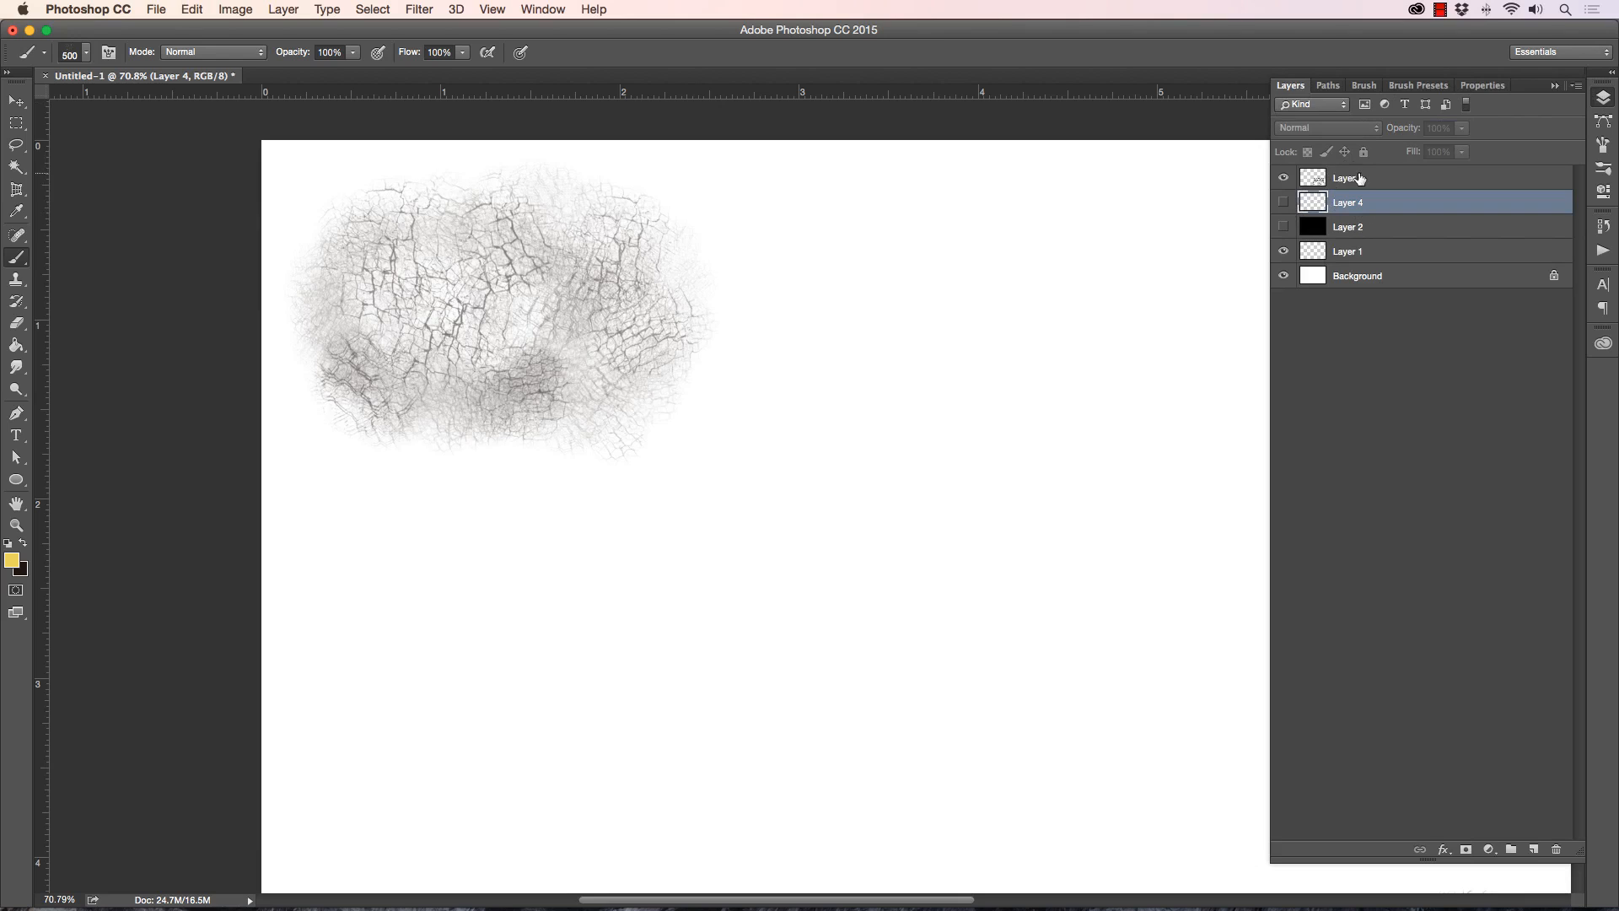
click(1360, 178)
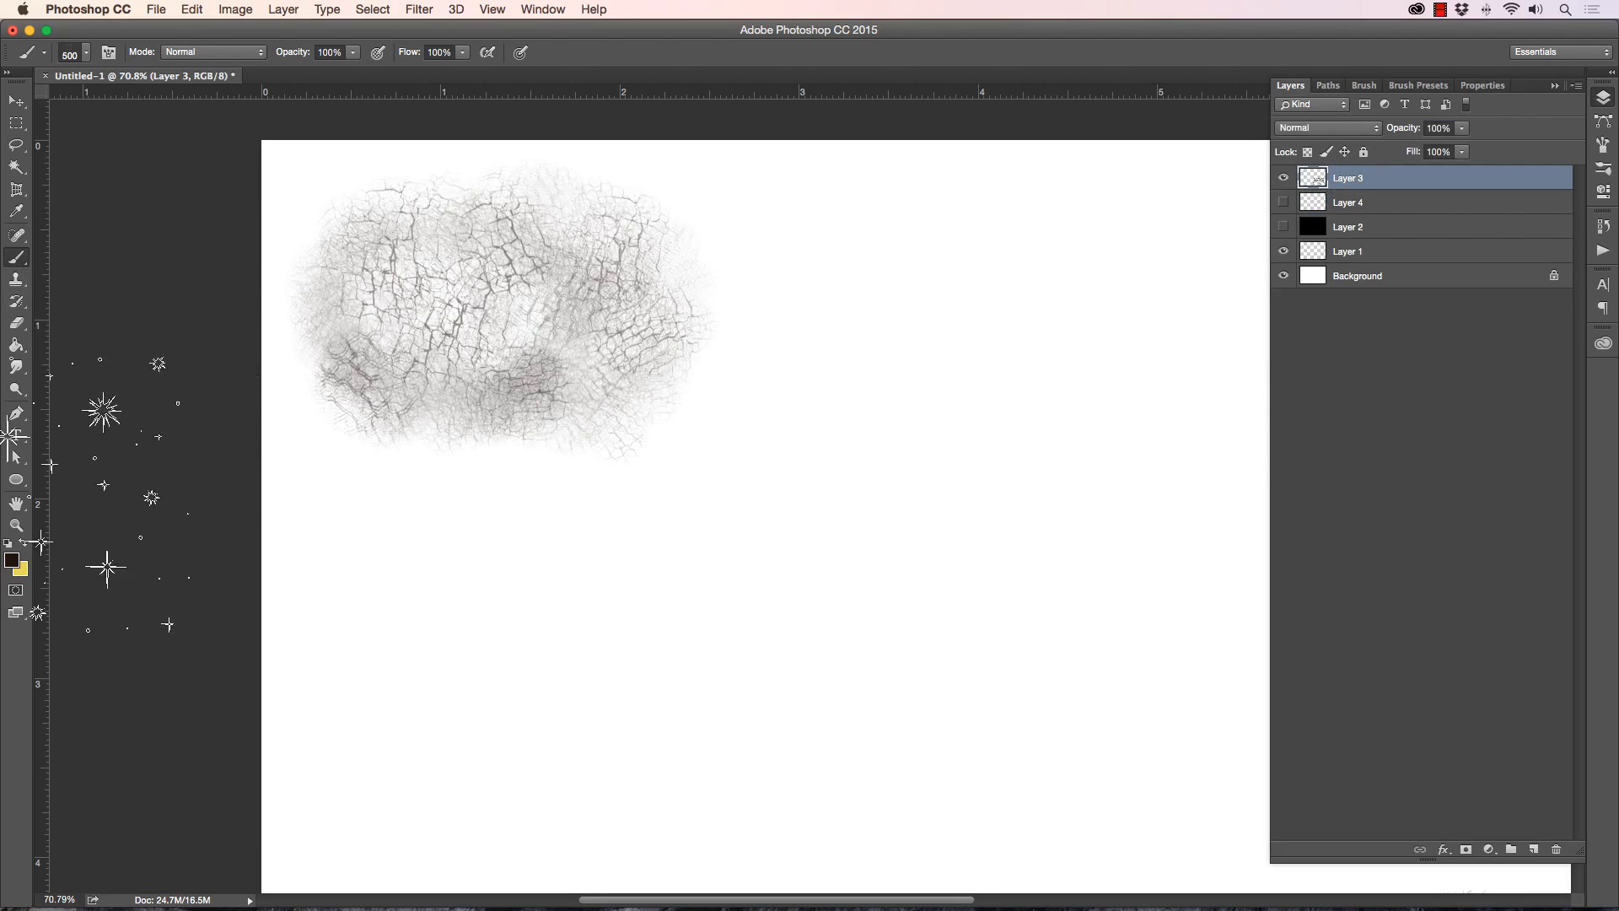
Step: Swap the foreground to the dark color and paint a 250 px sparkle sample beside the cracked-texture sample on Layer 3
key(bracketleft)
key(bracketleft)
key(bracketleft)
click(919, 268)
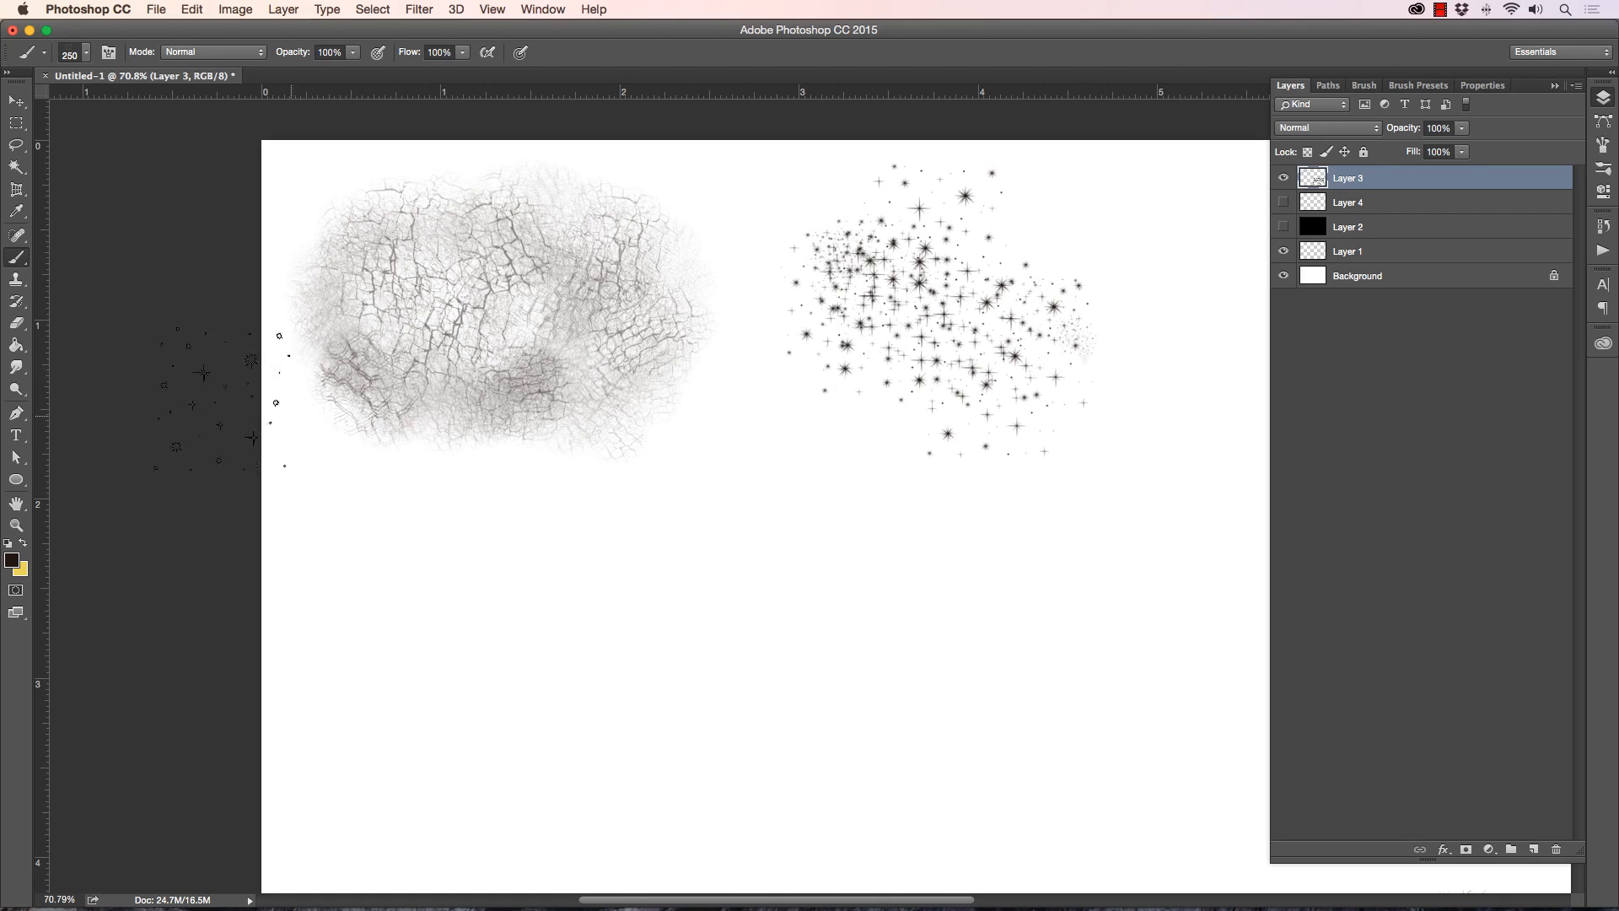
Step: Set the foreground colour to blue #7393c8 and paint blue sparkles over the black star cluster
click(24, 543)
click(11, 559)
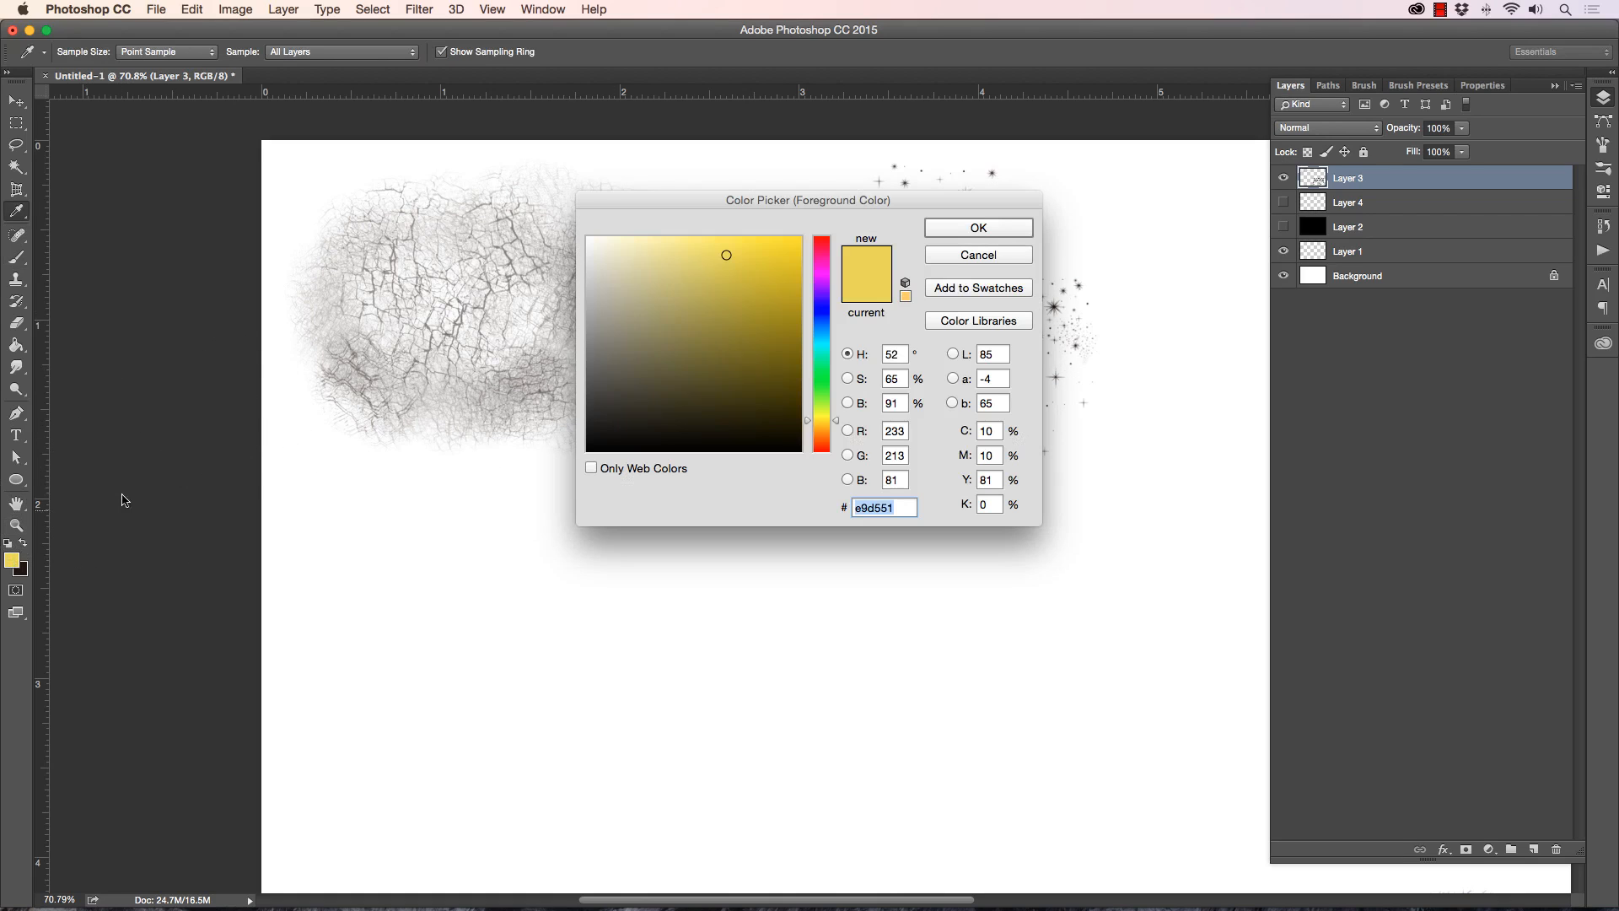
click(822, 323)
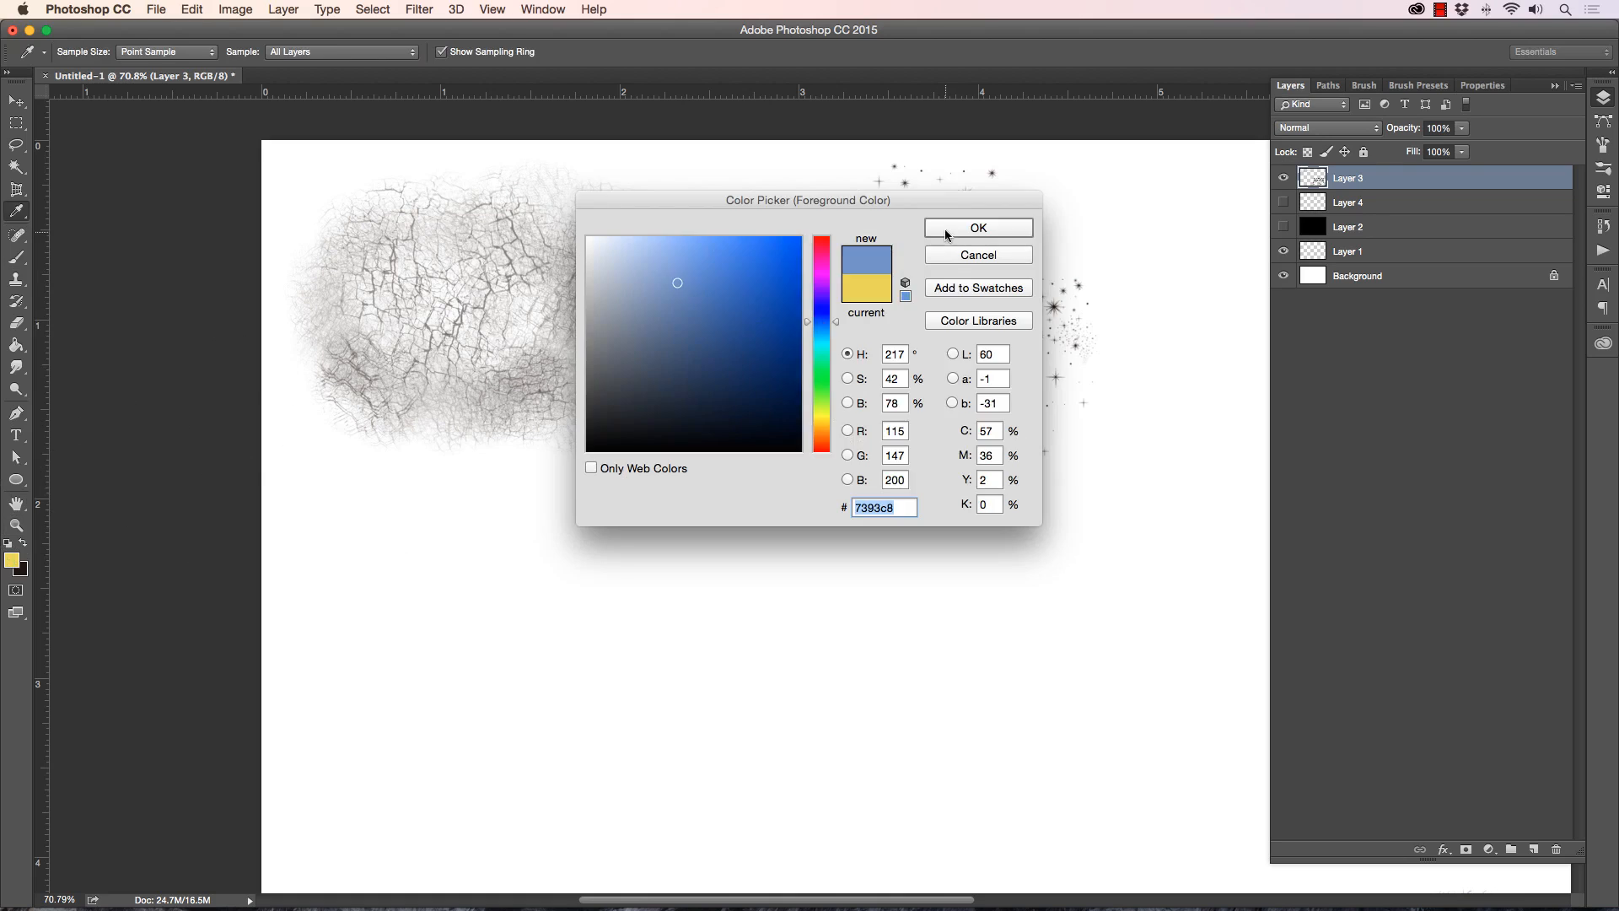
click(945, 229)
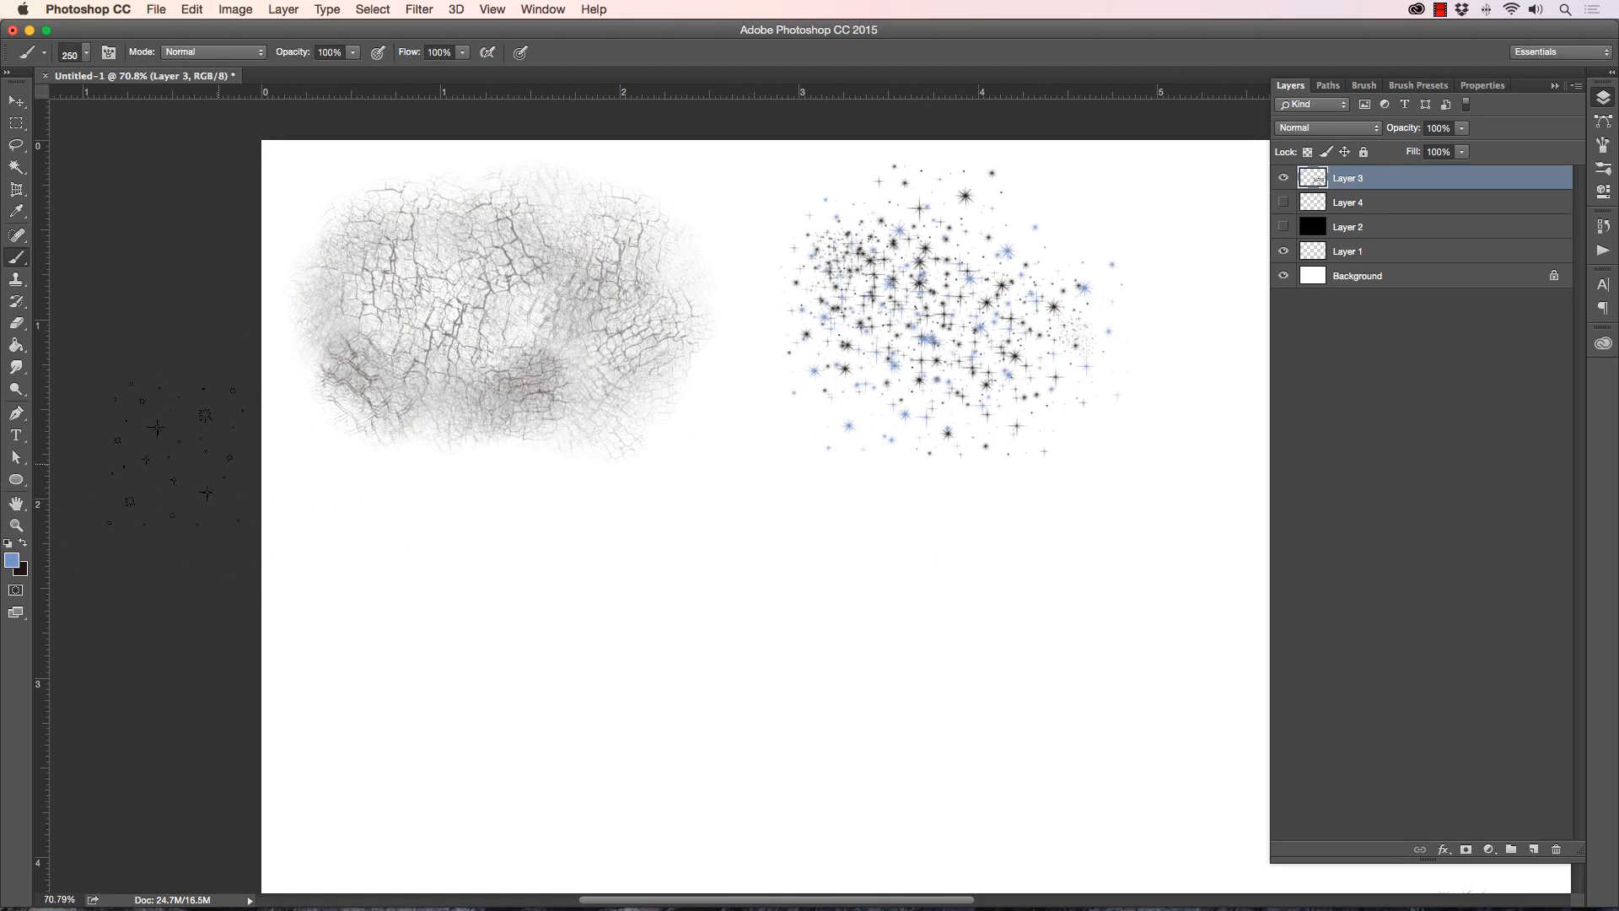
Step: Paint a patch of black specks below the cracked texture using the 030 Dirt Brush at 400 px
click(86, 53)
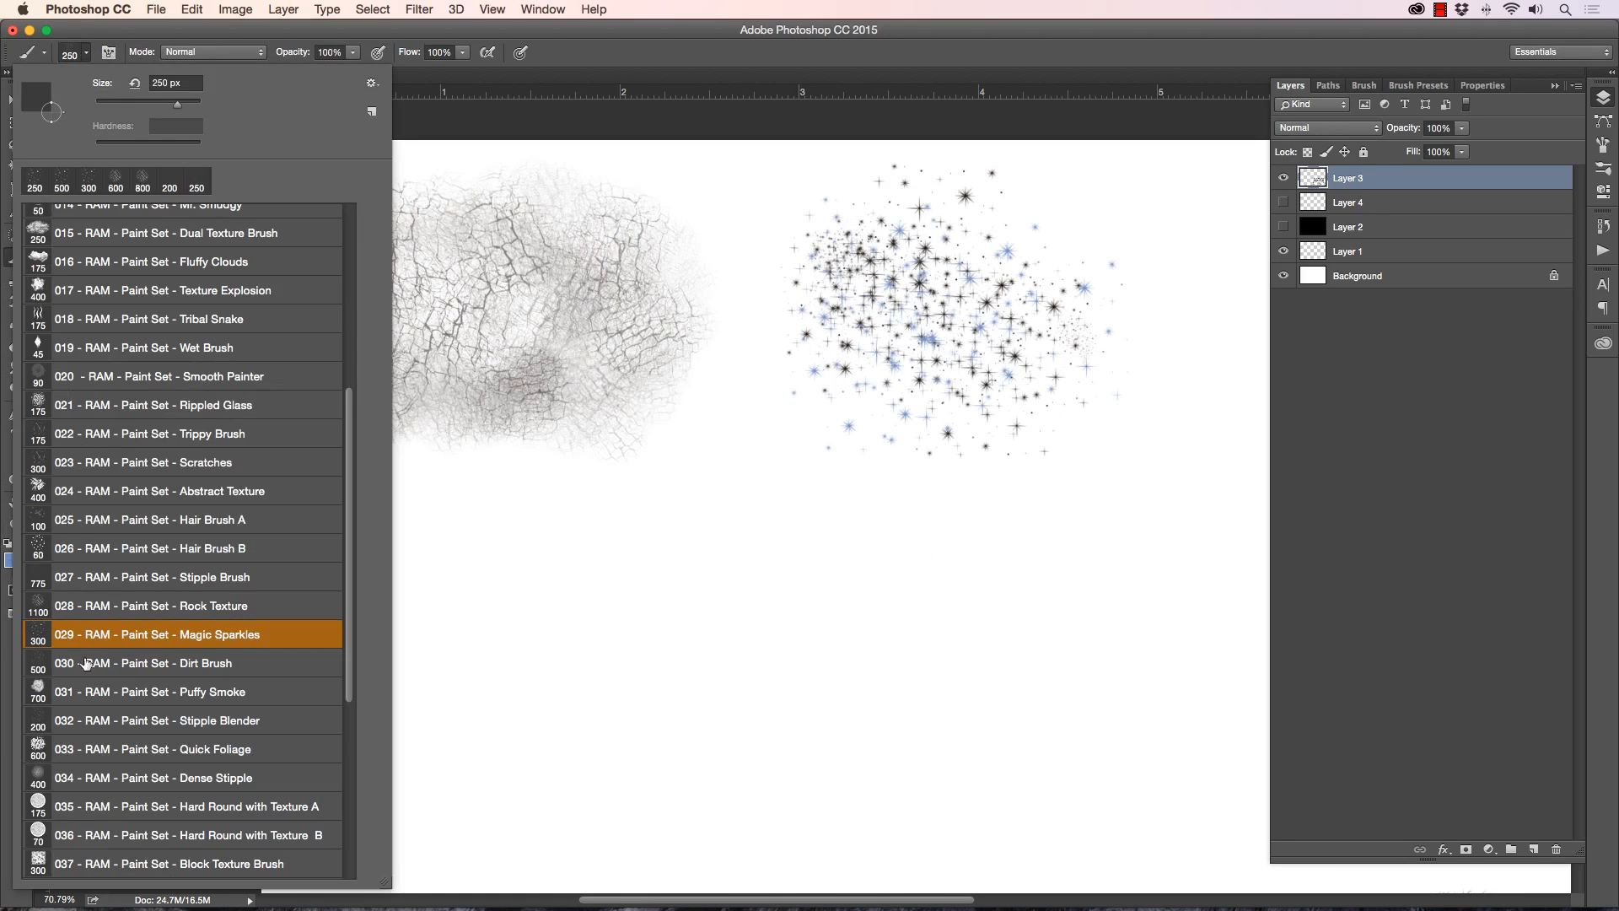
click(97, 666)
drag(506, 203, 430, 295)
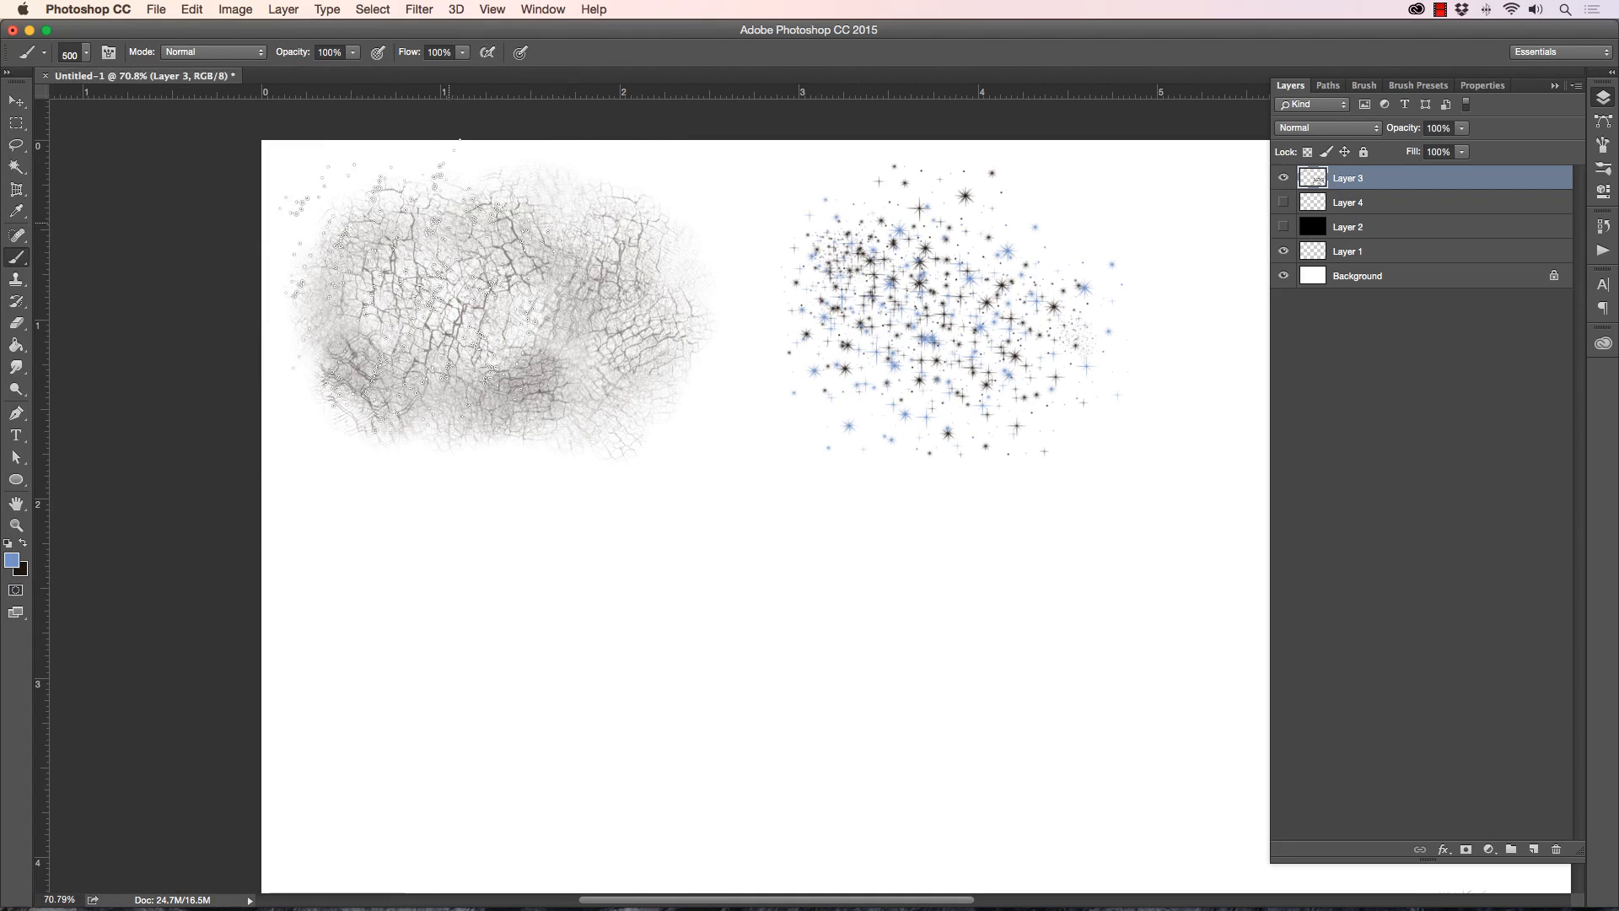
click(25, 545)
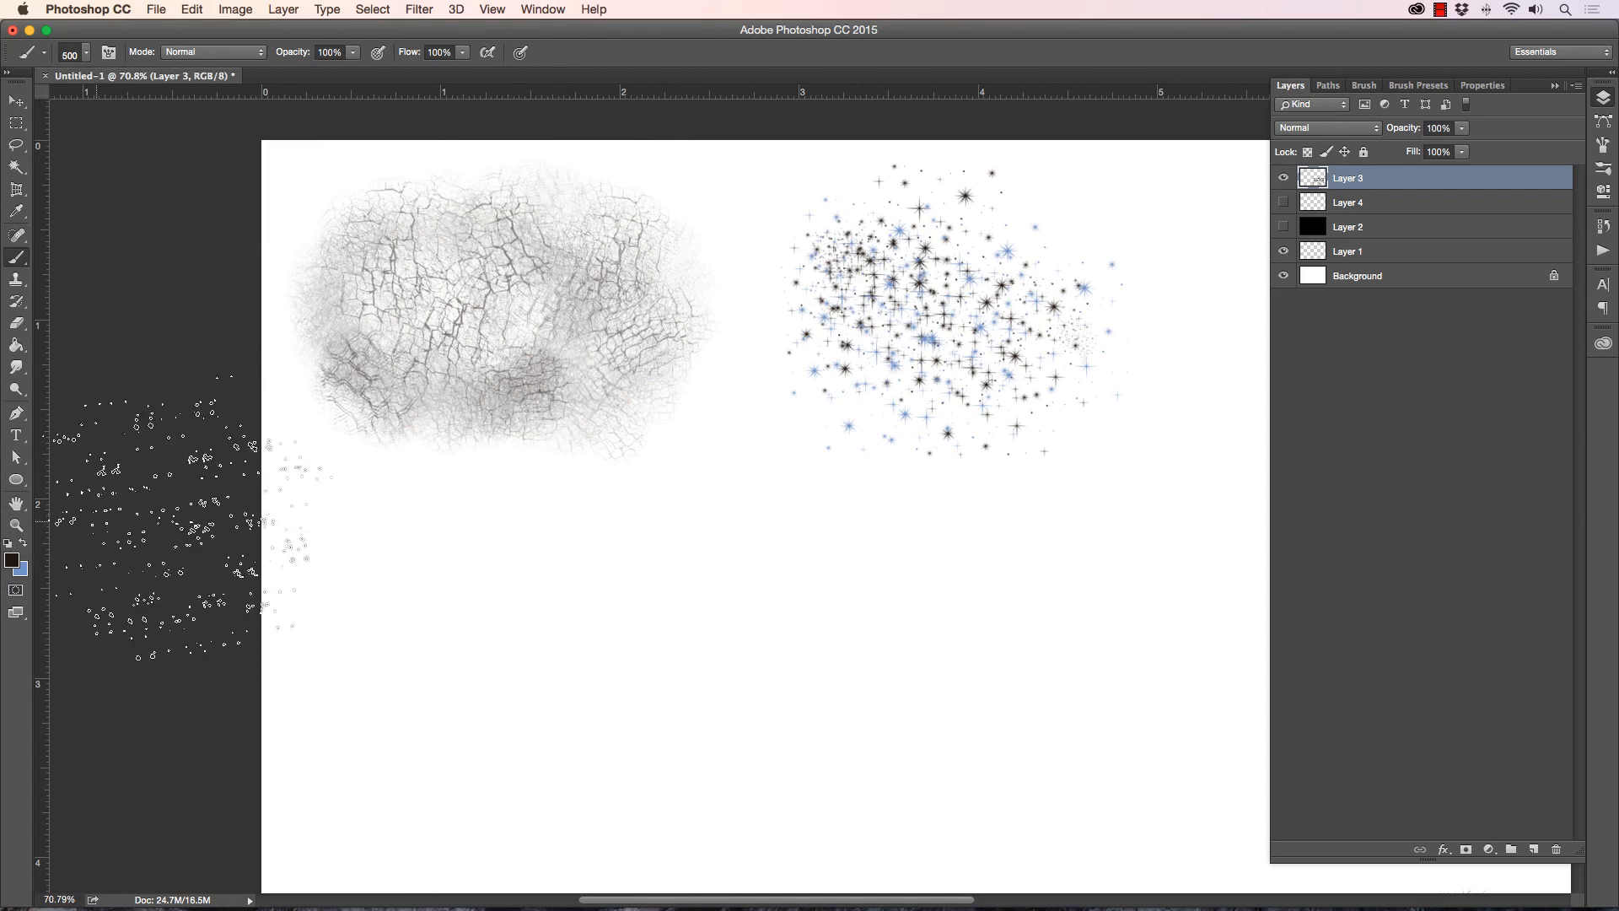
key(bracketleft)
drag(521, 614, 484, 643)
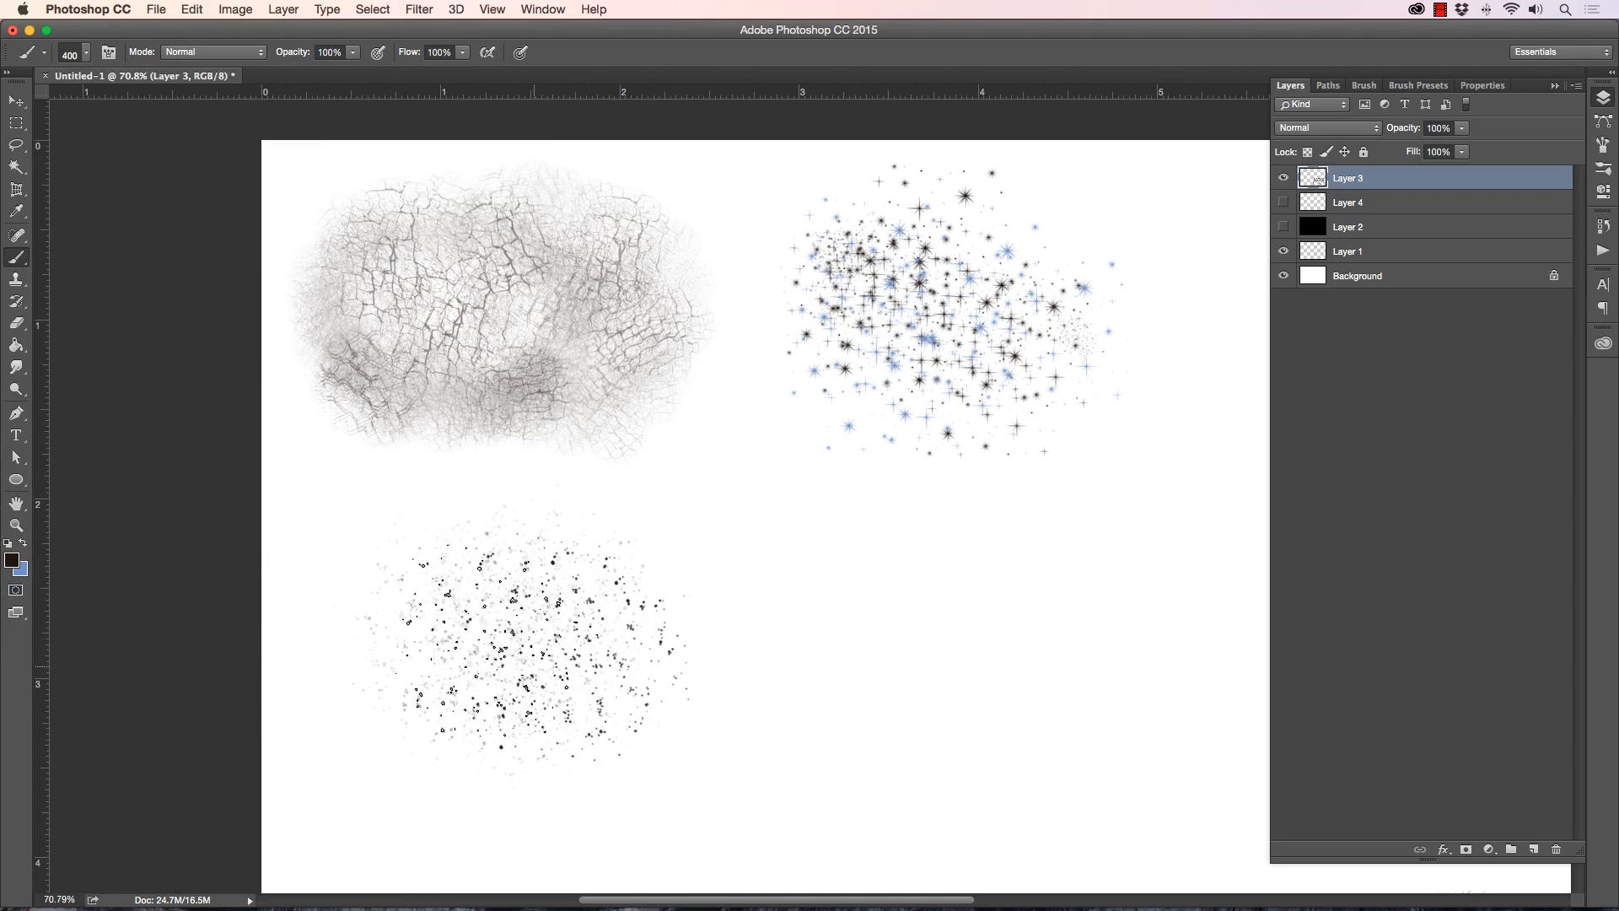
Step: Try brushing dirt specks over the cracked texture, and undo the stroke
mouse_move(403, 325)
mouse_down()
mouse_move(480, 354)
mouse_move(523, 515)
mouse_up()
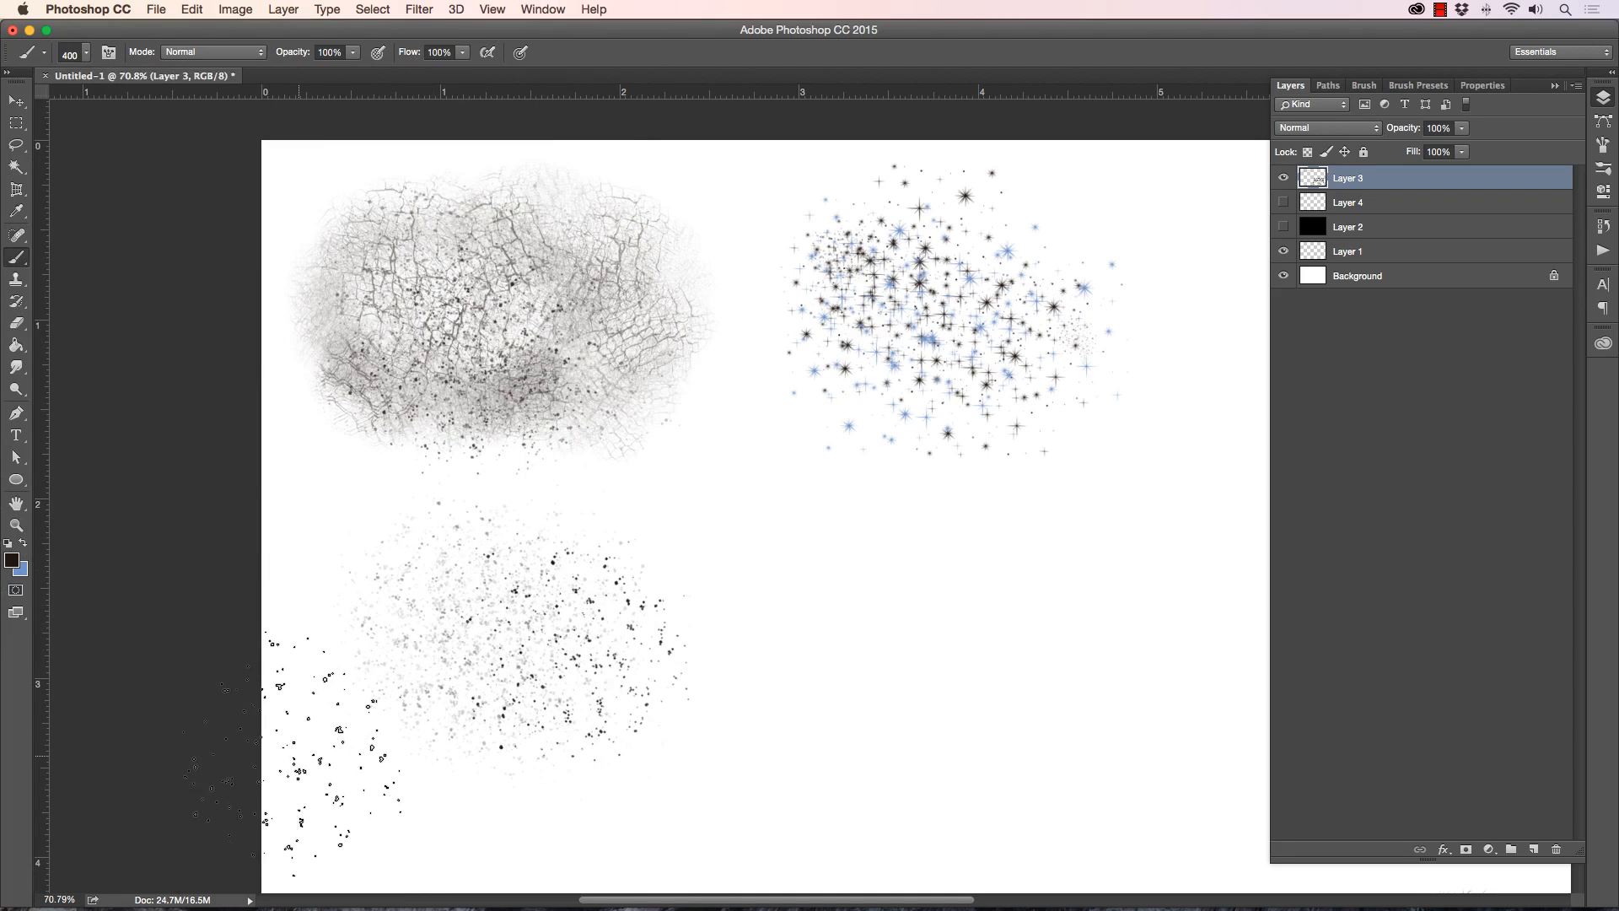
key(super+z)
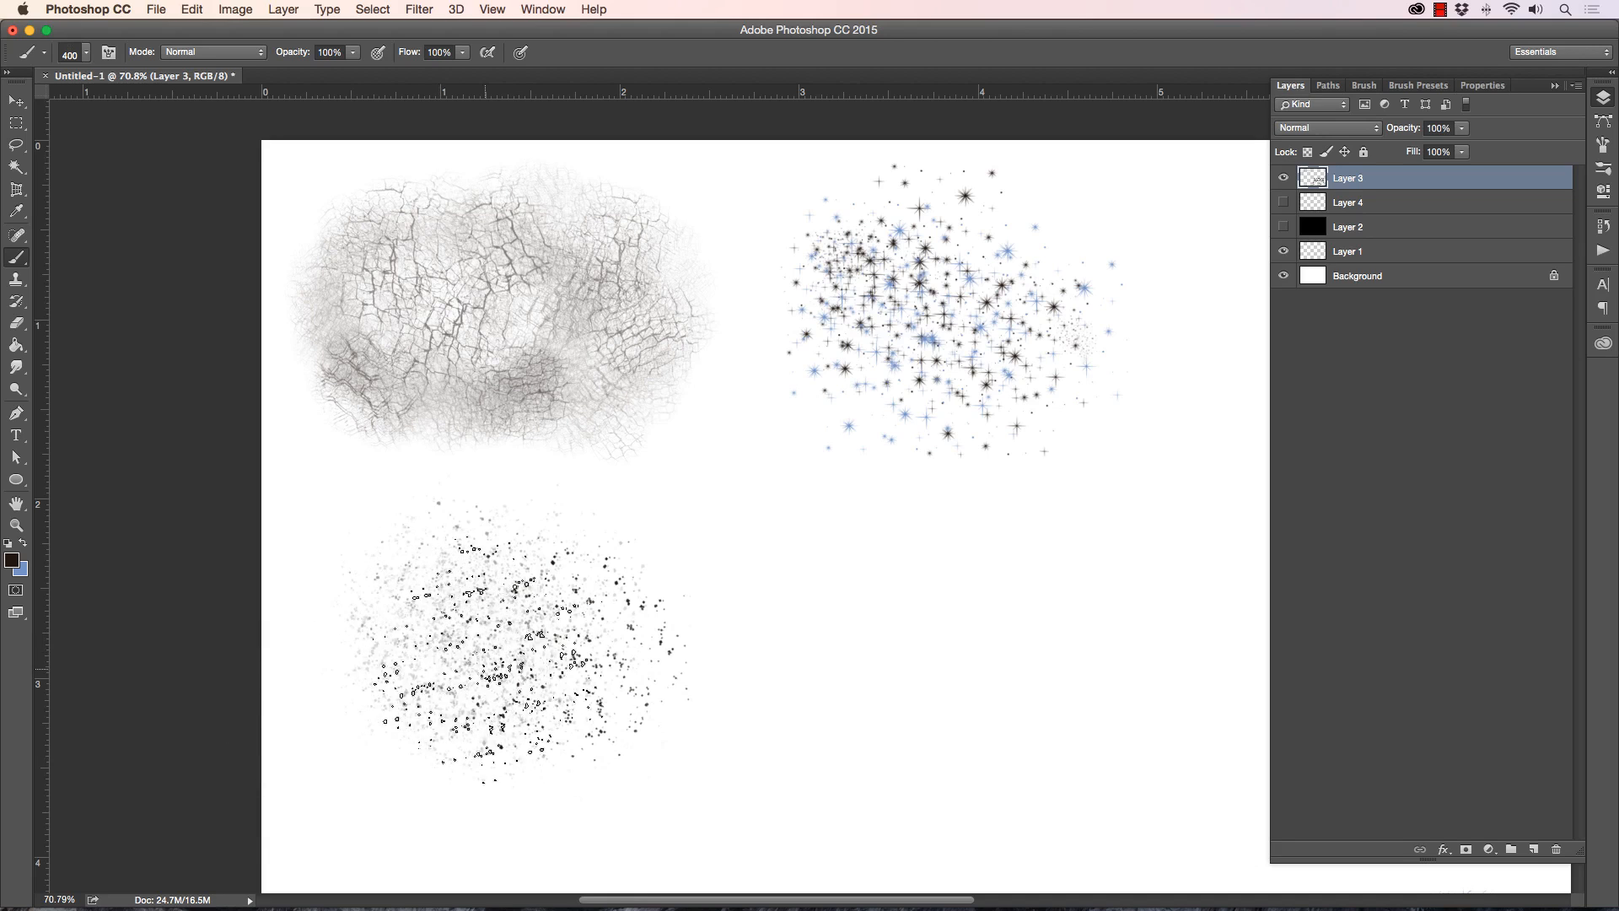
Step: Choose the 031 Puffy Smoke brush, try a smoke cloud at 700 px beside the dirt specks, and undo it
click(86, 54)
click(127, 687)
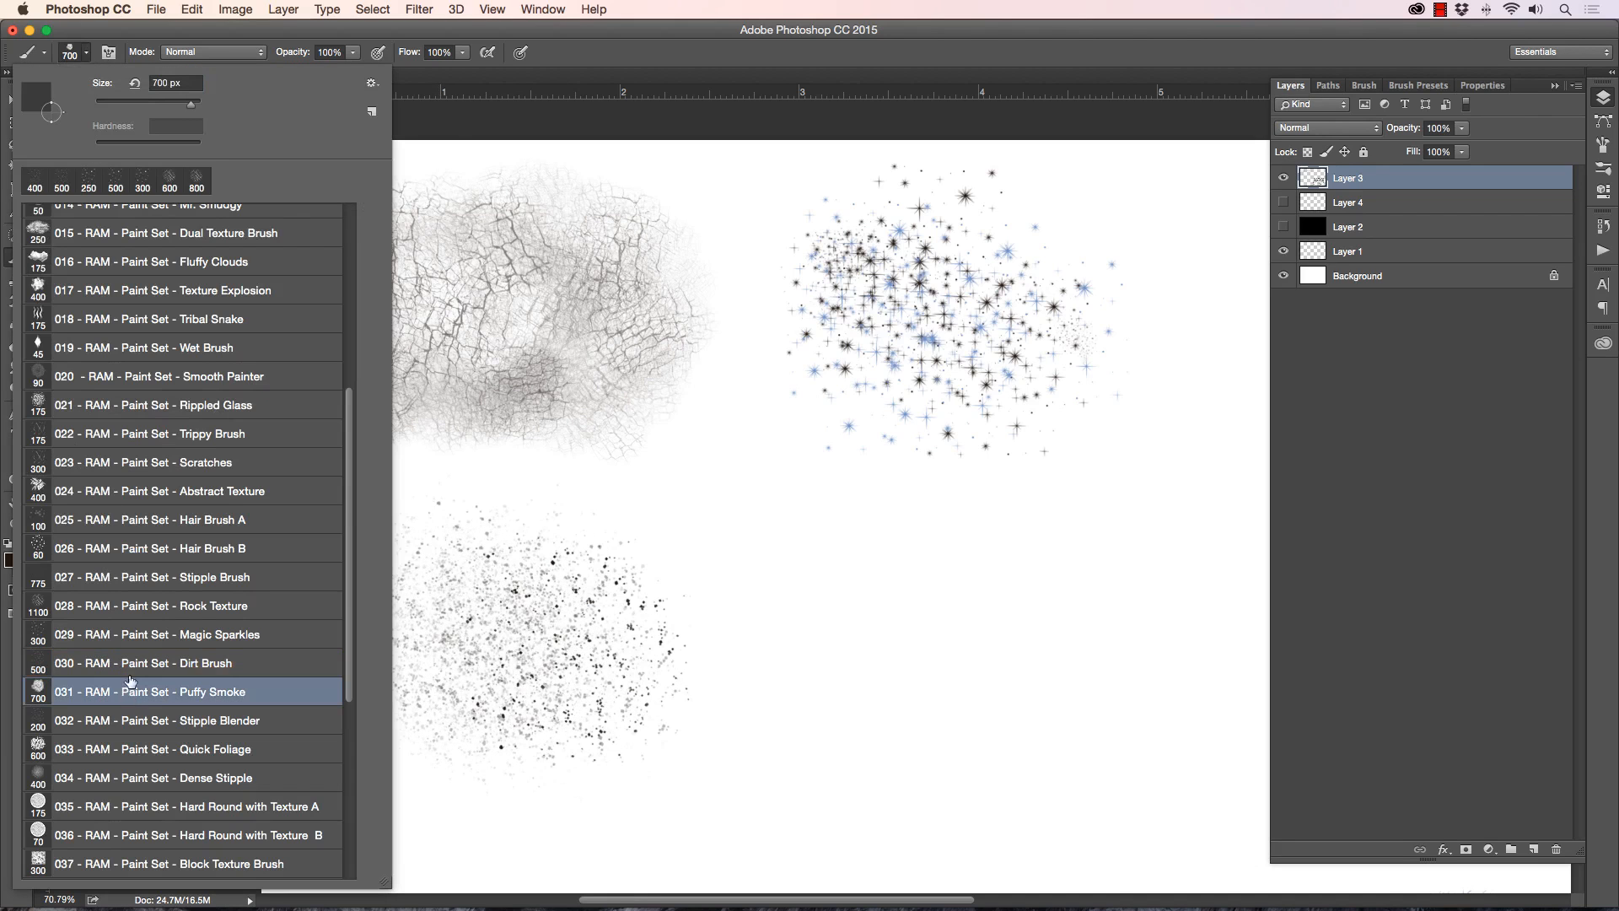
click(565, 97)
mouse_move(846, 607)
mouse_down()
mouse_move(924, 677)
mouse_move(1001, 693)
mouse_up()
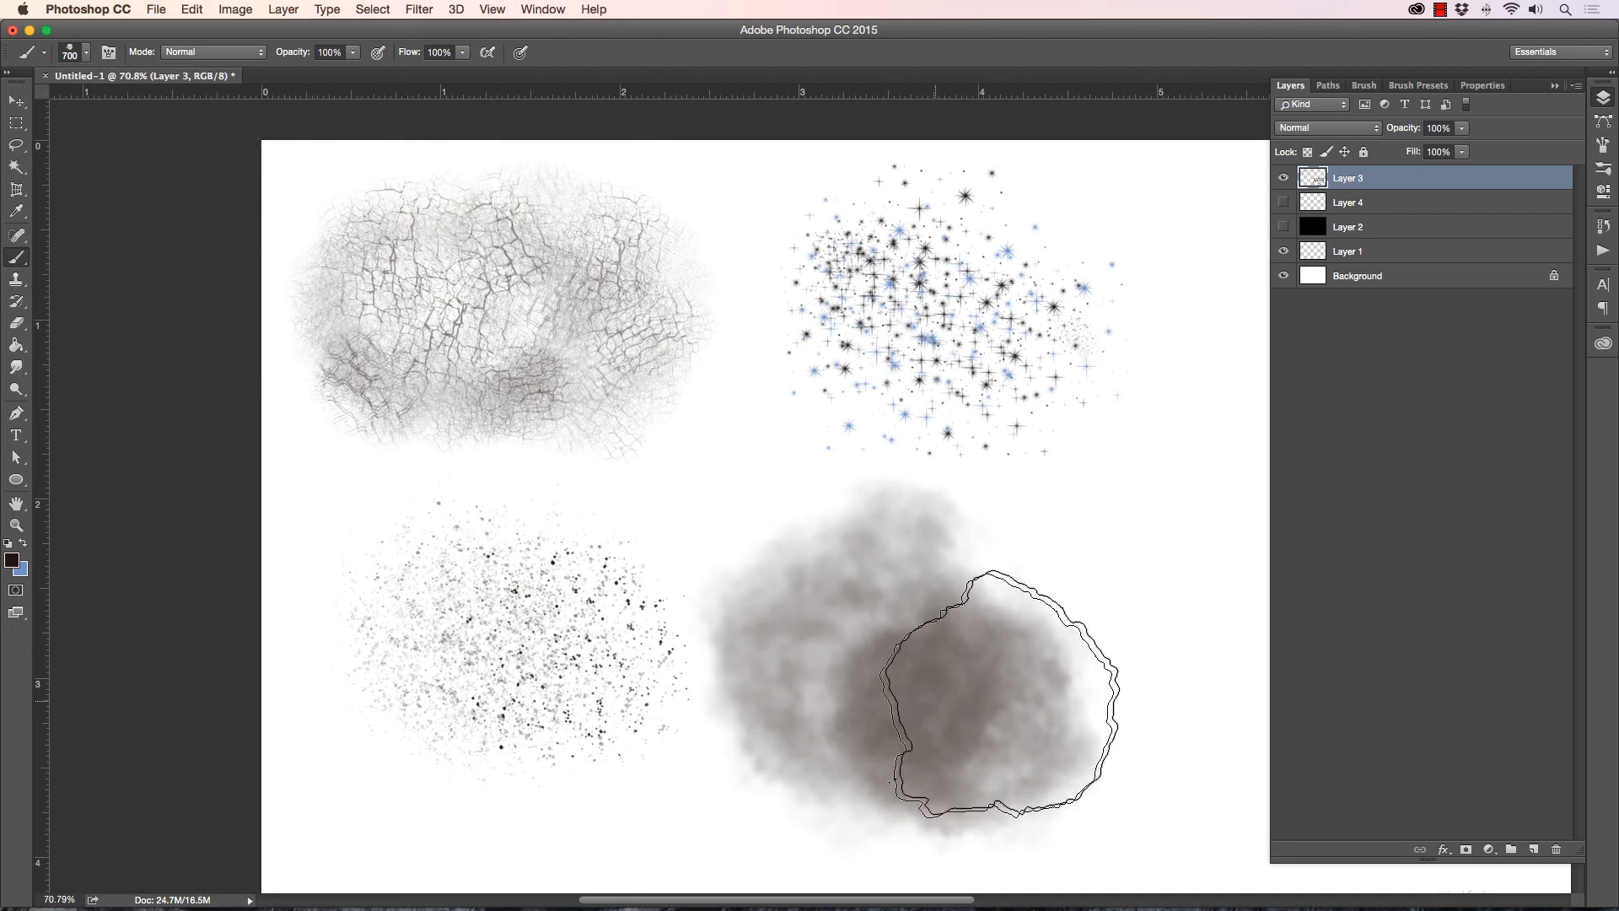
drag(509, 619, 234, 565)
key(super+z)
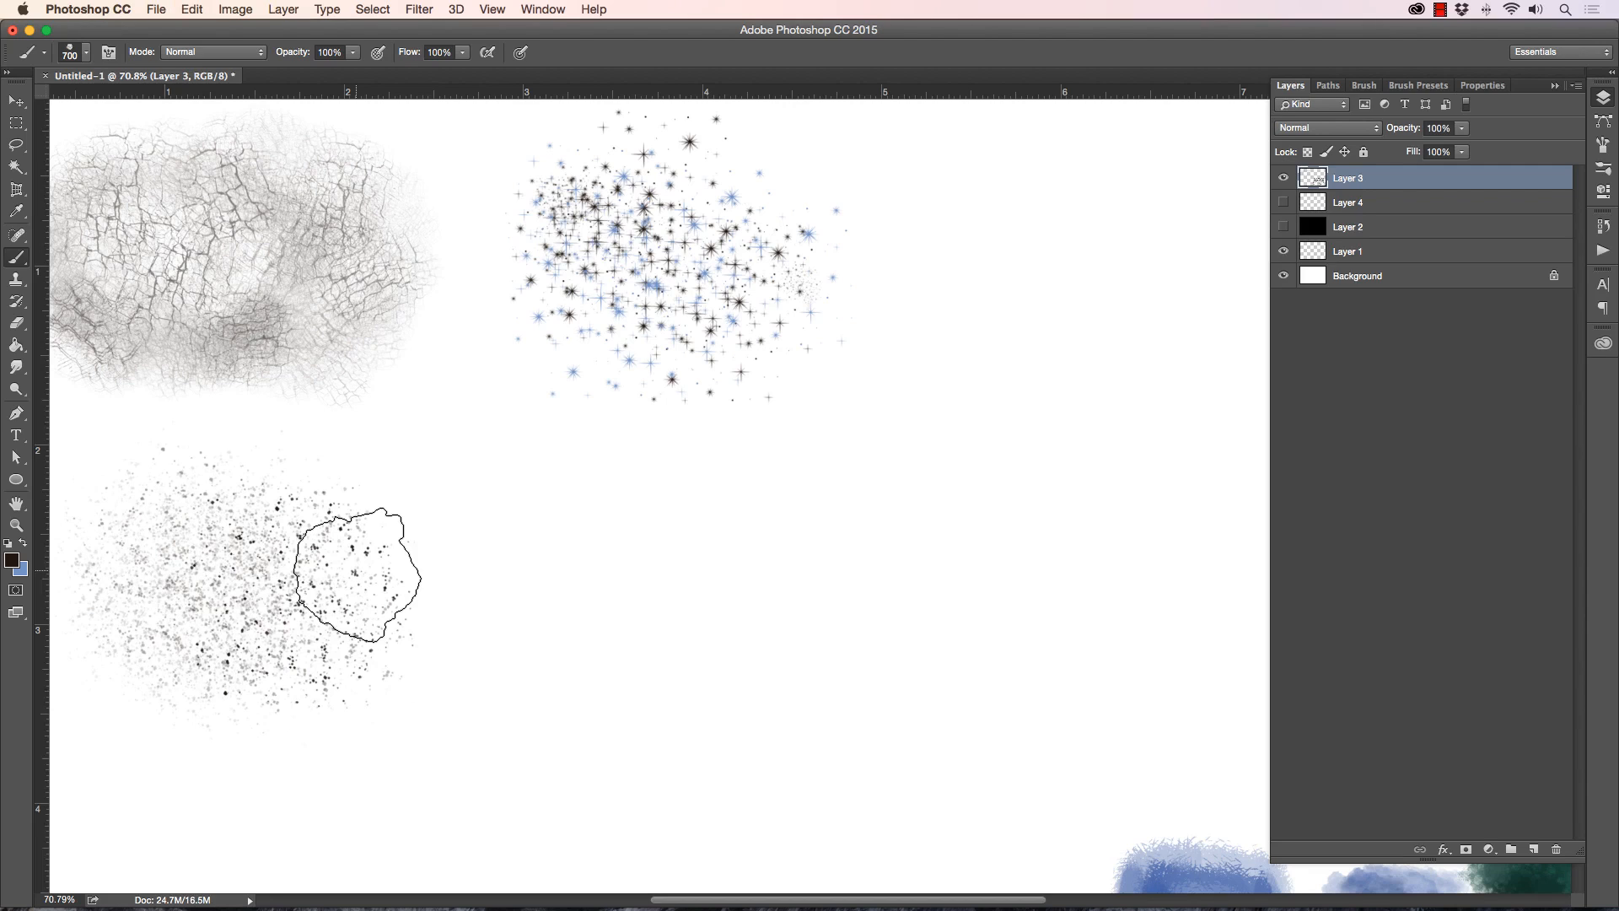
Step: Paint a dark, dense smoke cloud below the star cluster, varying the Puffy Smoke brush between 700 and 500 px
mouse_move(559, 653)
mouse_down()
mouse_move(630, 667)
mouse_move(675, 647)
mouse_move(728, 683)
mouse_move(767, 672)
mouse_move(658, 620)
mouse_move(589, 614)
mouse_move(756, 632)
mouse_move(718, 651)
mouse_move(701, 589)
mouse_move(731, 605)
mouse_move(680, 604)
mouse_move(691, 610)
mouse_move(613, 636)
mouse_move(639, 570)
mouse_move(578, 591)
mouse_move(600, 620)
mouse_move(555, 593)
mouse_move(548, 639)
mouse_move(608, 654)
mouse_move(708, 624)
mouse_up()
key(bracketleft)
key(bracketleft)
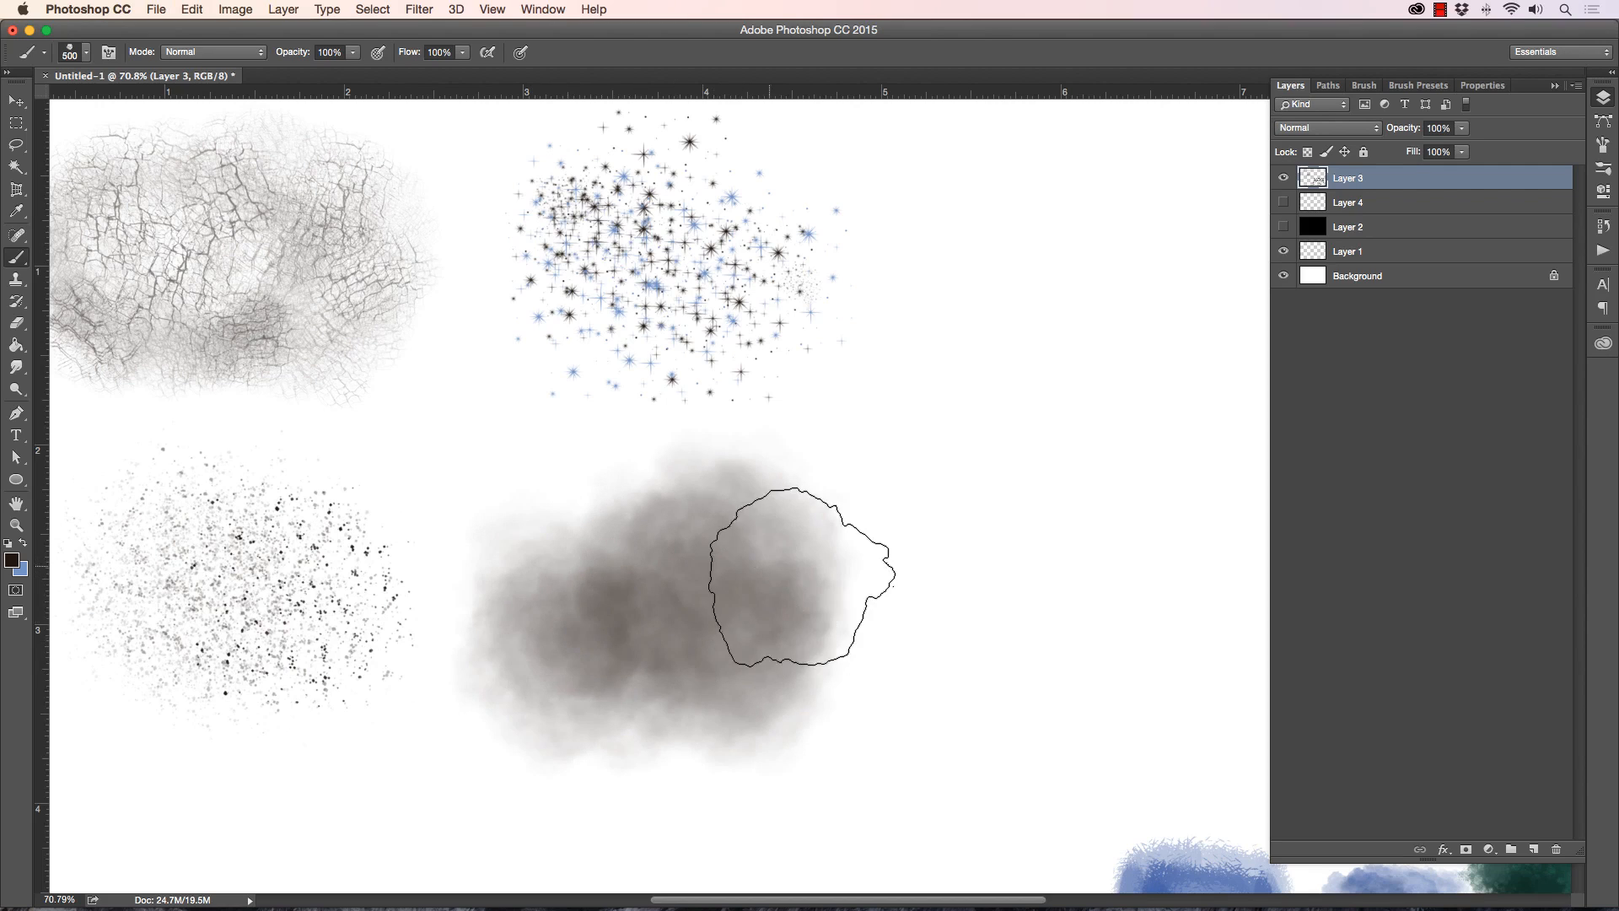
mouse_move(801, 577)
mouse_down()
mouse_move(861, 647)
mouse_move(836, 657)
mouse_move(776, 636)
mouse_up()
key(bracketright)
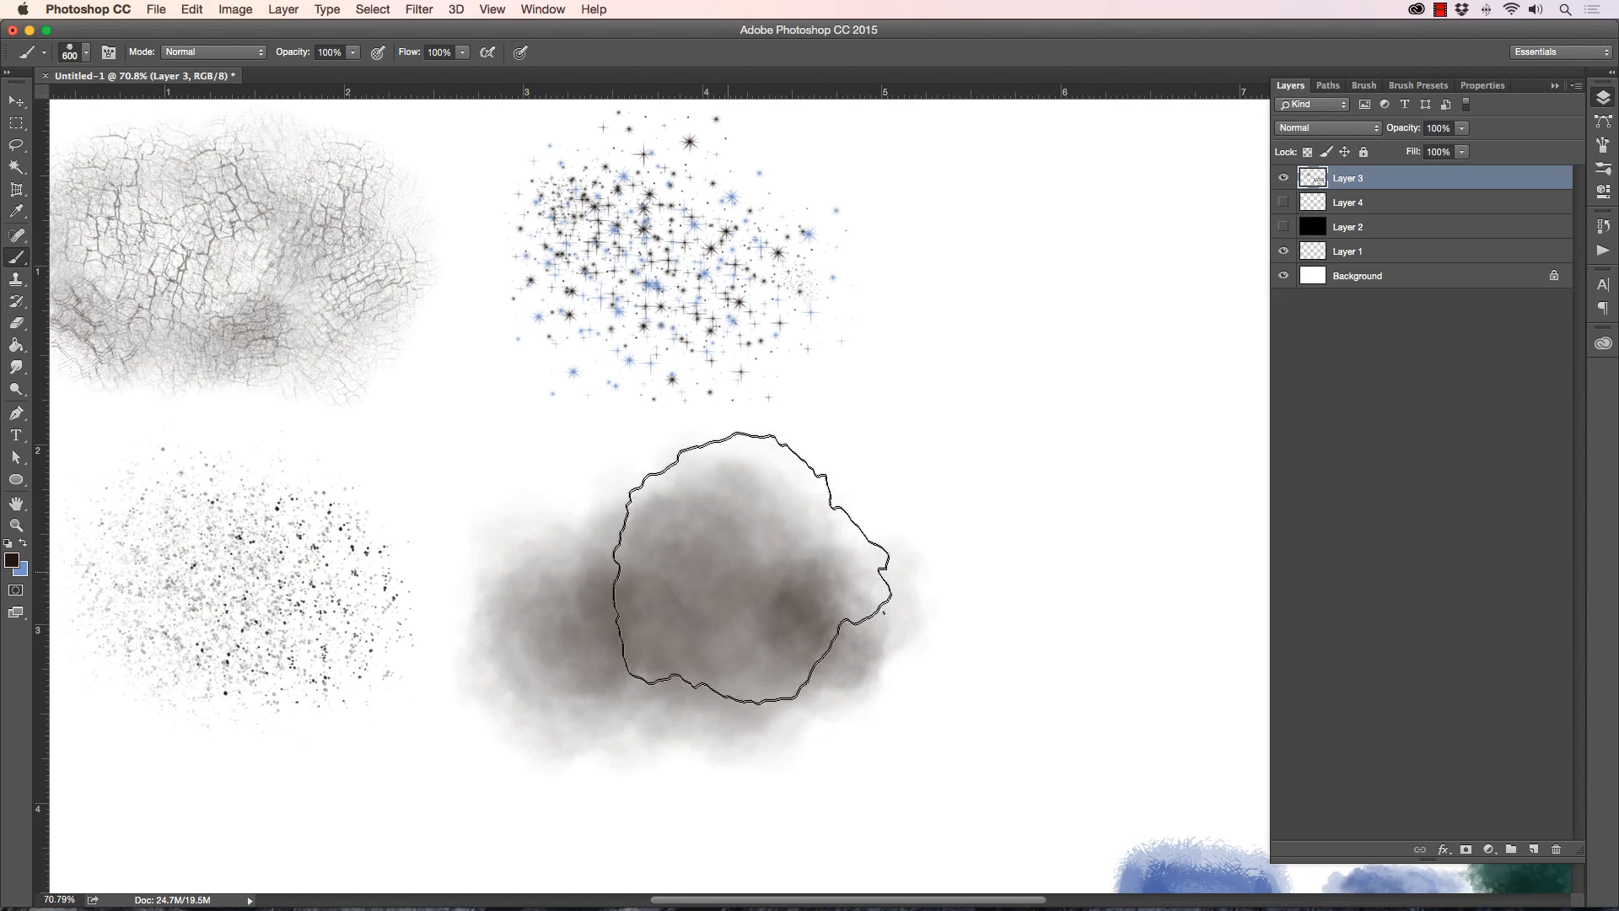
key(bracketleft)
mouse_move(752, 568)
mouse_down()
mouse_move(643, 609)
mouse_move(638, 584)
mouse_move(682, 604)
mouse_up()
mouse_move(533, 647)
mouse_down()
mouse_move(562, 628)
mouse_move(590, 552)
mouse_move(634, 561)
mouse_move(533, 656)
mouse_move(633, 643)
mouse_move(750, 667)
mouse_move(803, 618)
mouse_move(761, 578)
mouse_up()
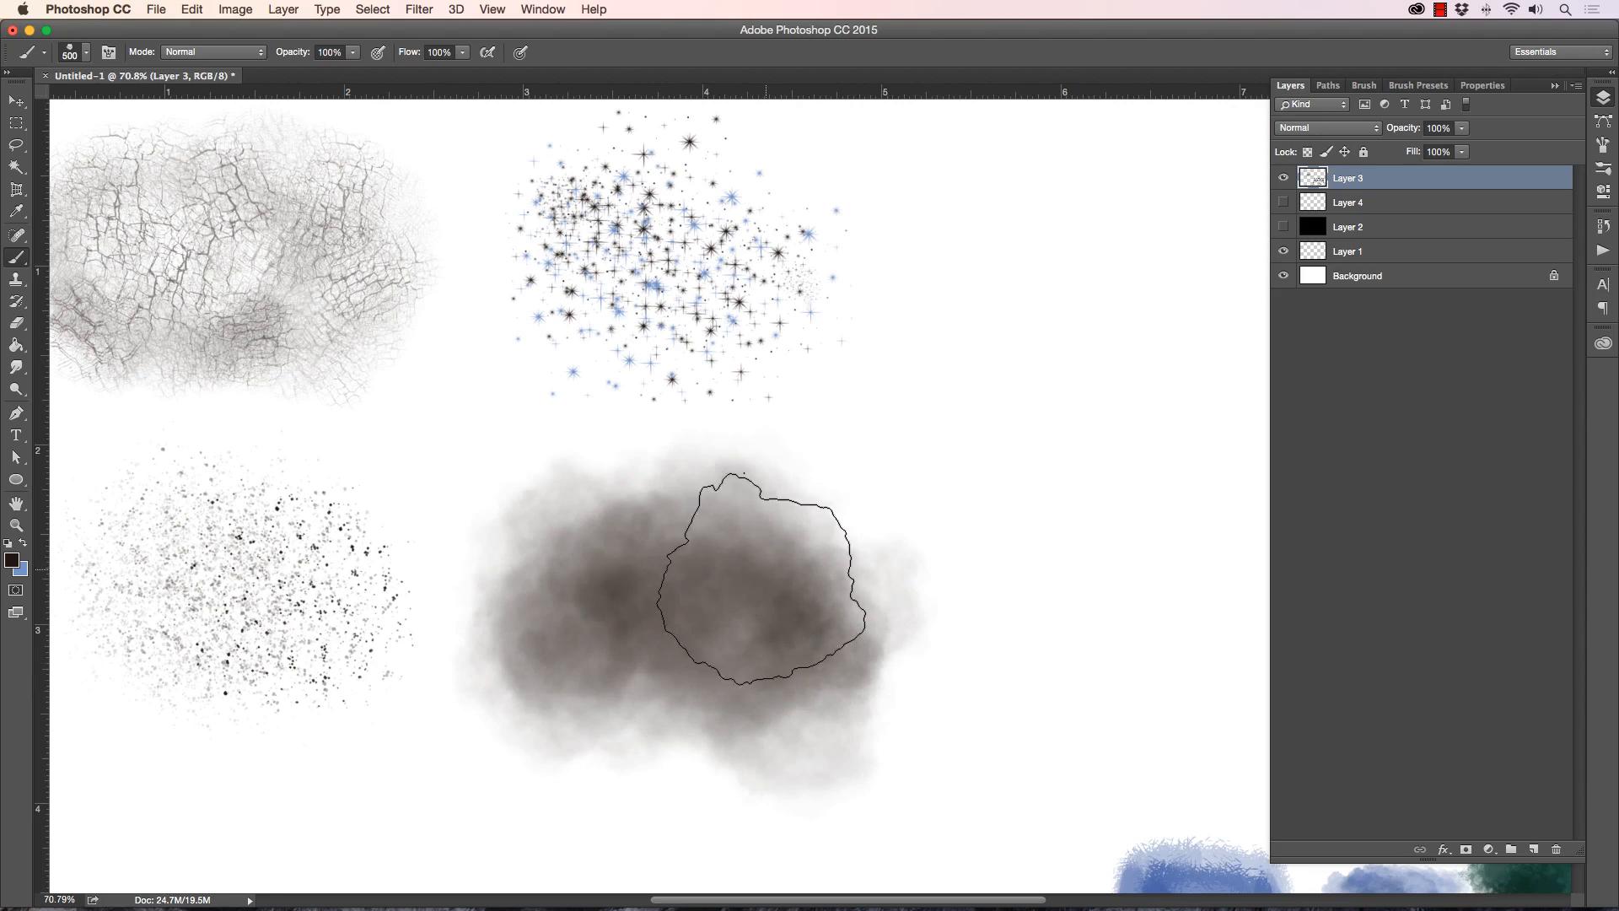
mouse_move(644, 691)
mouse_down()
mouse_move(517, 705)
mouse_move(549, 658)
mouse_move(661, 680)
mouse_move(504, 729)
mouse_up()
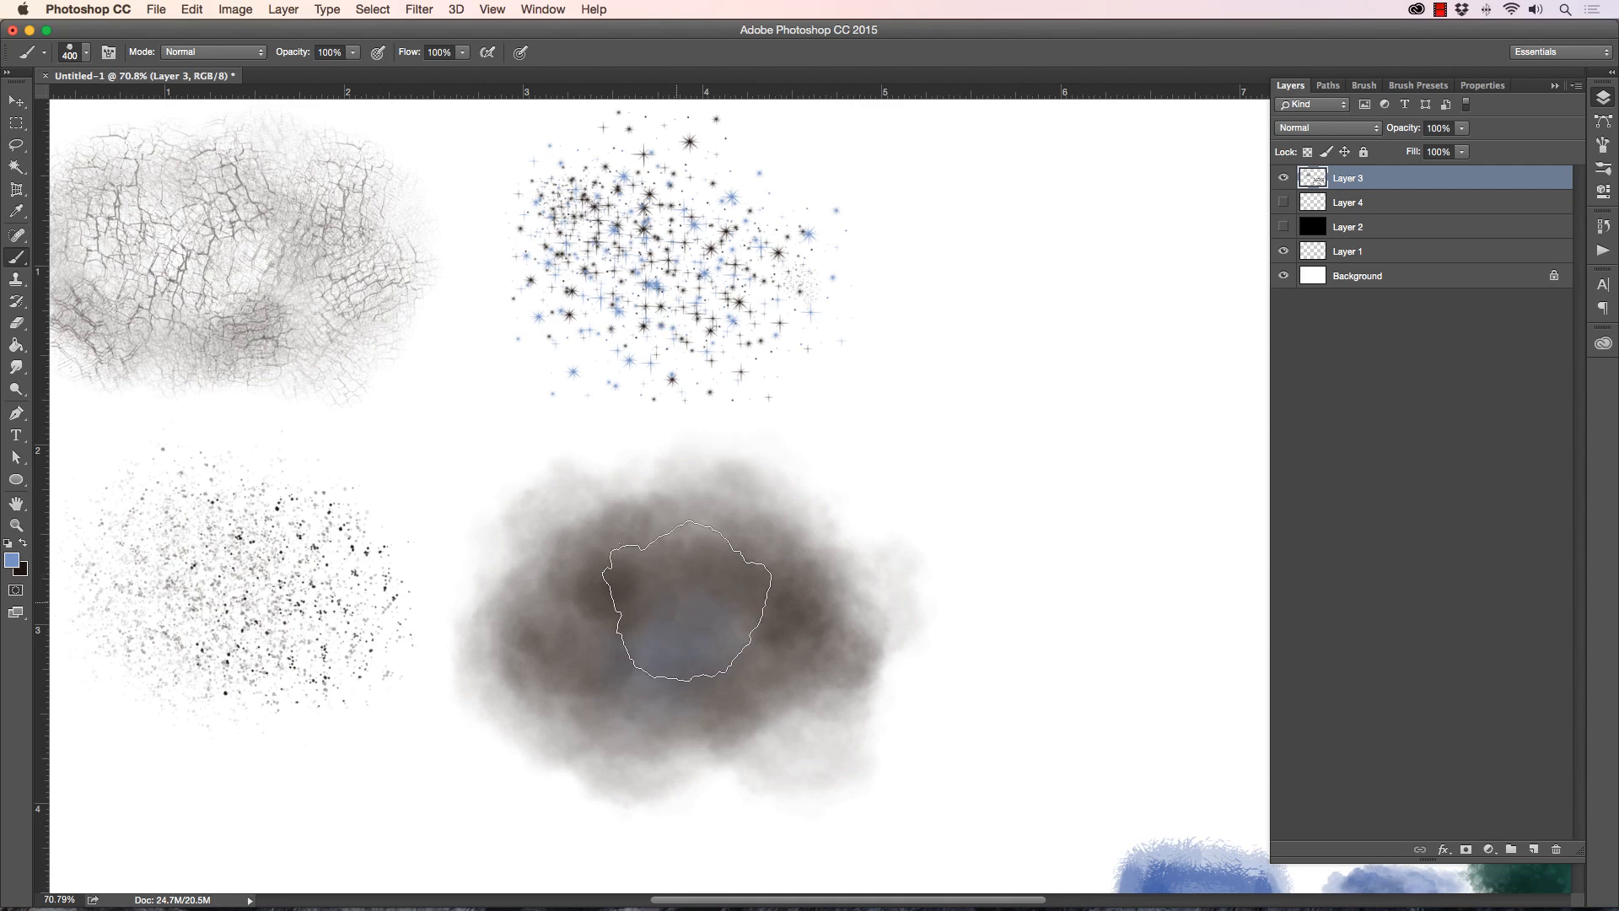
Step: Brush blue smoke over the middle of the dark cloud with the brush at 400 px
drag(686, 600, 767, 661)
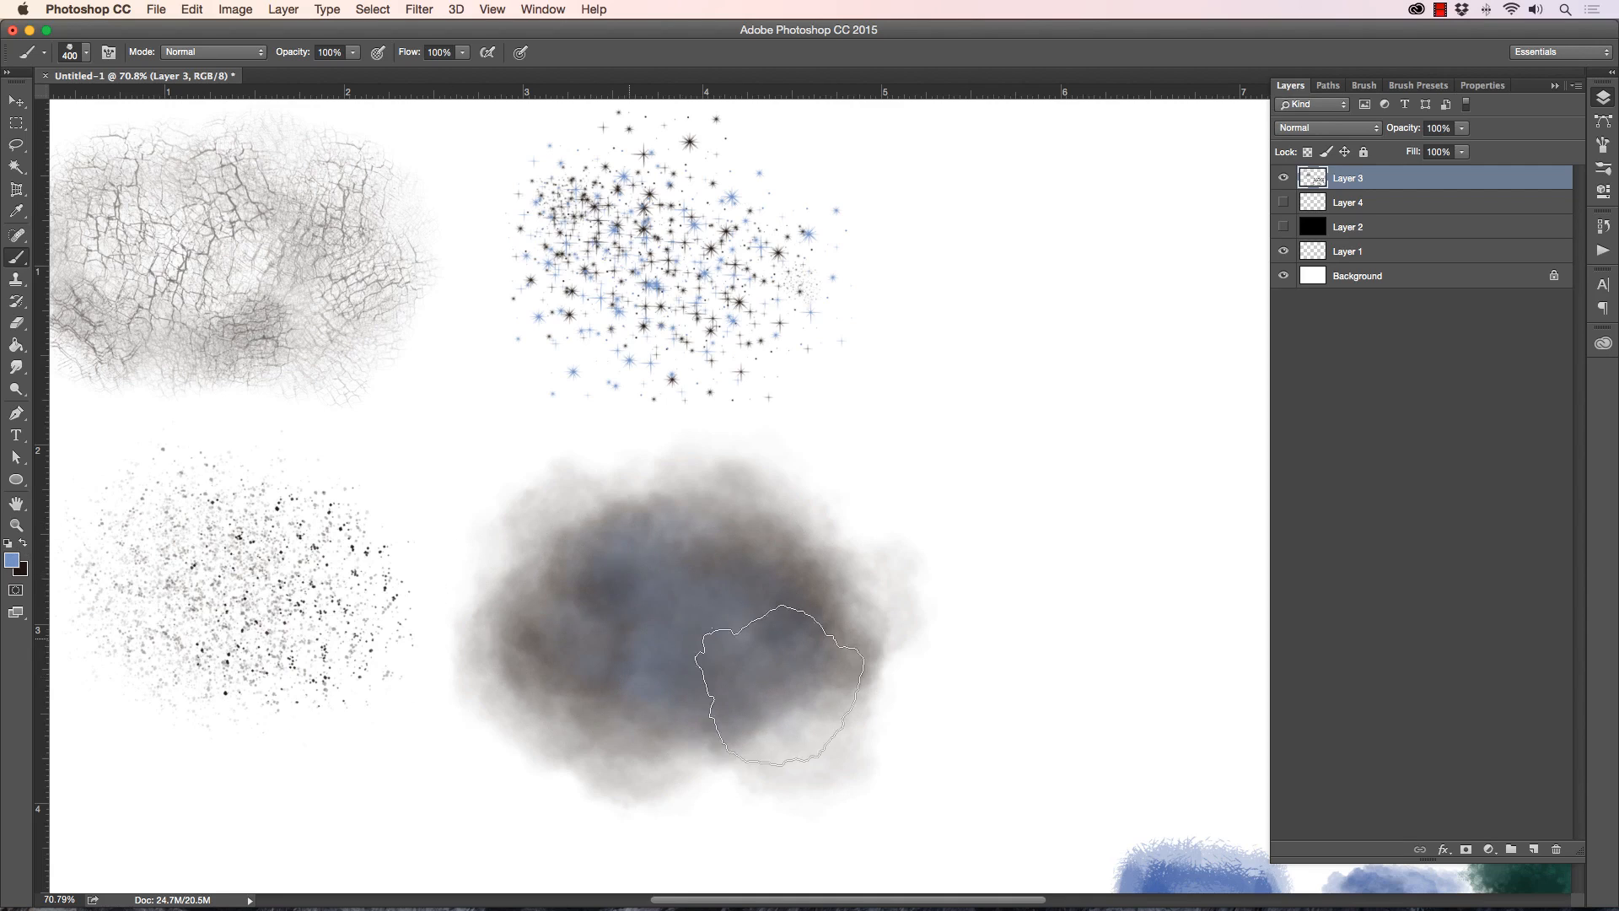
mouse_move(594, 613)
mouse_down()
mouse_move(736, 698)
mouse_move(789, 639)
mouse_move(718, 577)
mouse_move(753, 637)
mouse_up()
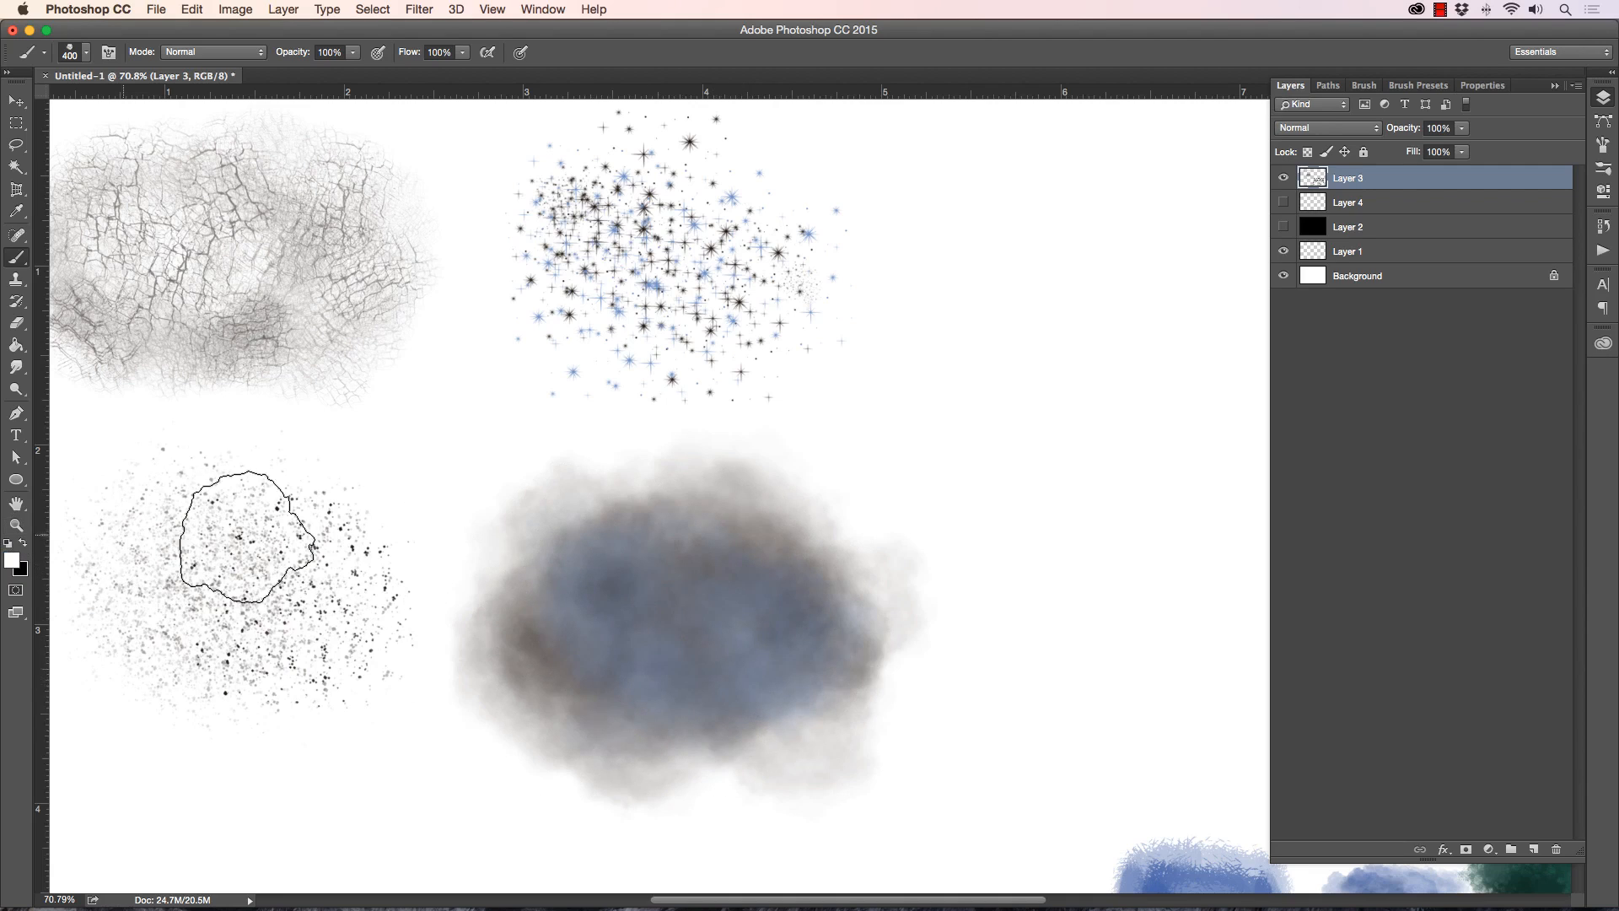
Step: Dab soft white highlights into the blue smoke with smaller brush sizes, including 200 and 250 px
key(bracketleft)
click(619, 594)
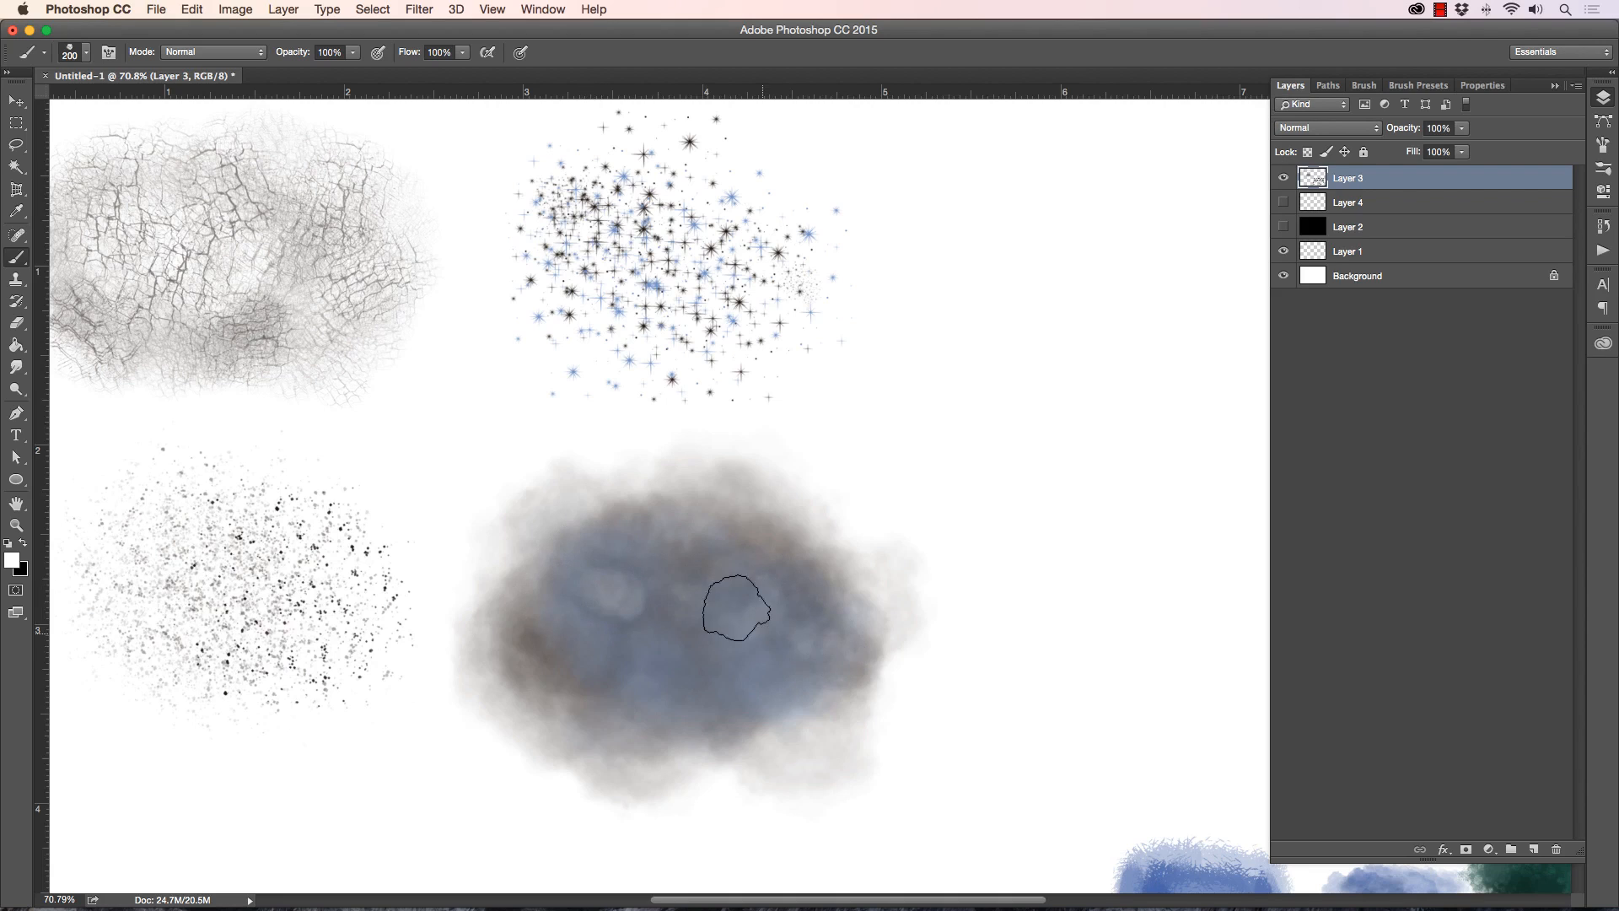
drag(736, 607, 793, 643)
key(bracketright)
key(bracketright)
mouse_move(587, 682)
mouse_down()
mouse_move(681, 698)
mouse_move(643, 709)
mouse_up()
key(bracketleft)
key(bracketleft)
key(bracketleft)
key(bracketleft)
key(bracketleft)
key(bracketleft)
mouse_move(579, 612)
mouse_down()
mouse_move(645, 581)
mouse_move(711, 580)
mouse_up()
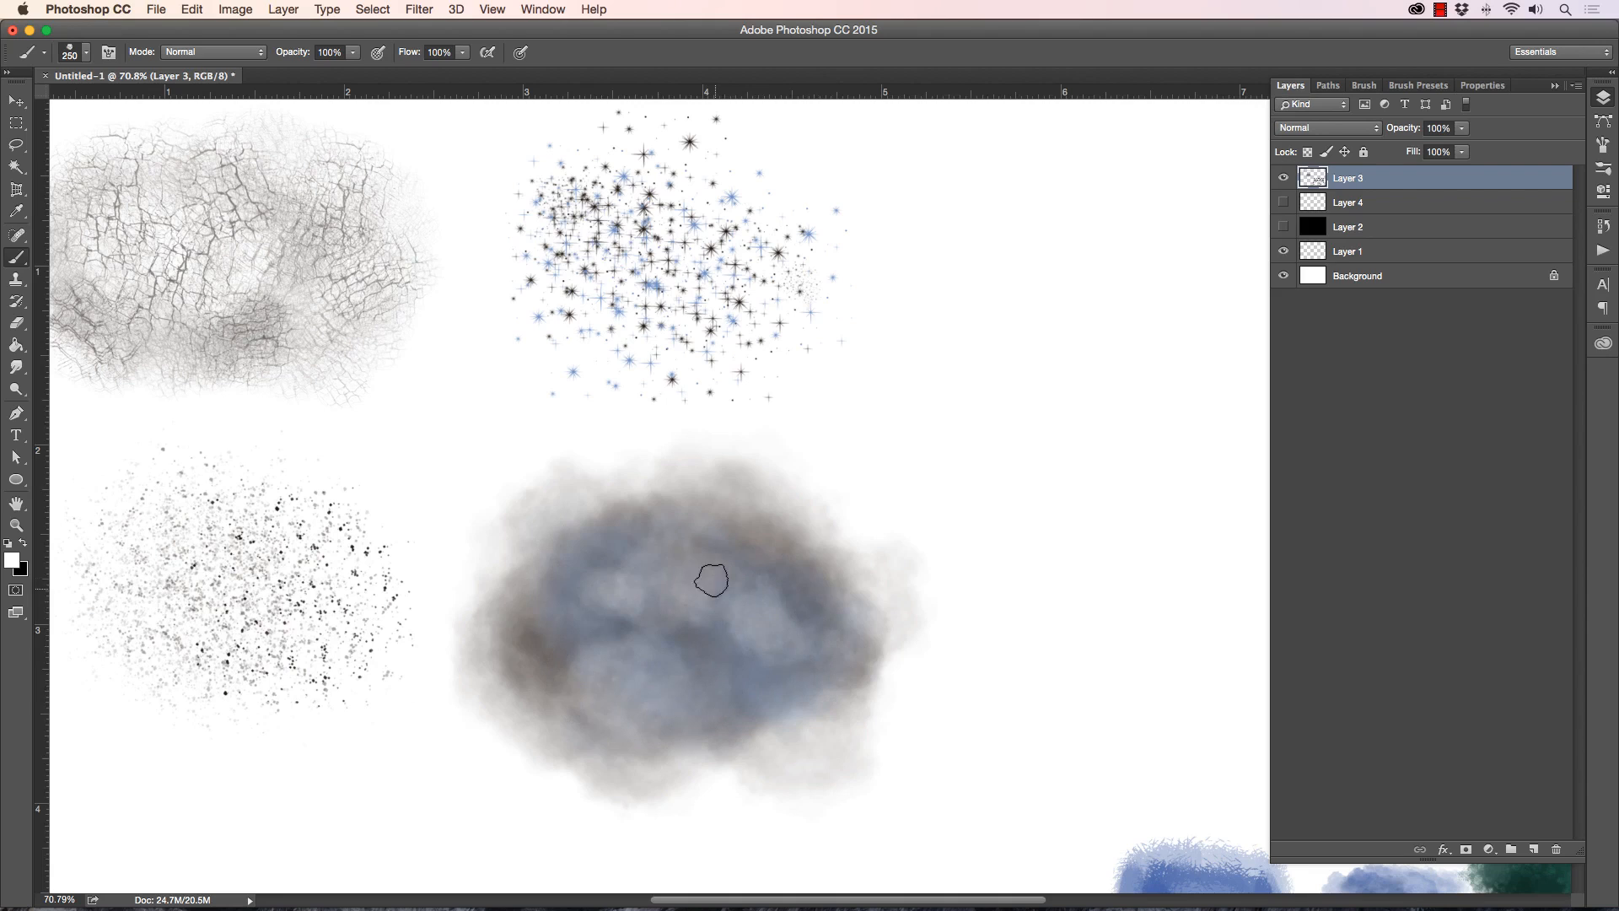
Step: Choose the 032 Stipple Blender preset at 200 px for the Brush tool
mouse_move(590, 650)
mouse_down()
mouse_move(355, 658)
mouse_move(224, 606)
mouse_move(189, 612)
mouse_up()
click(88, 53)
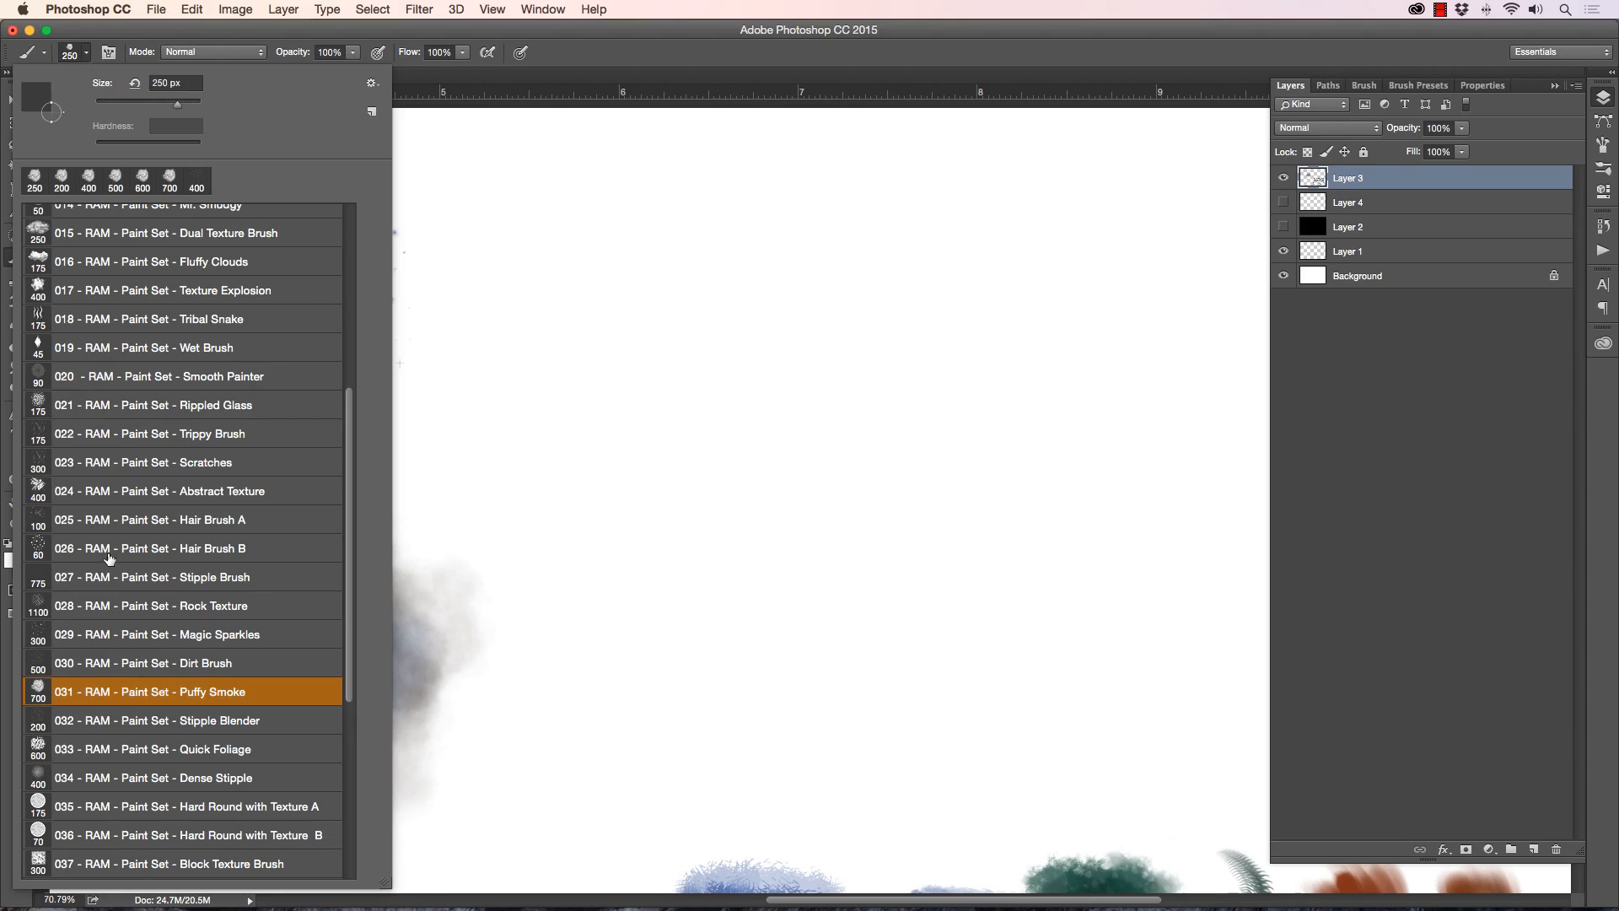
click(129, 727)
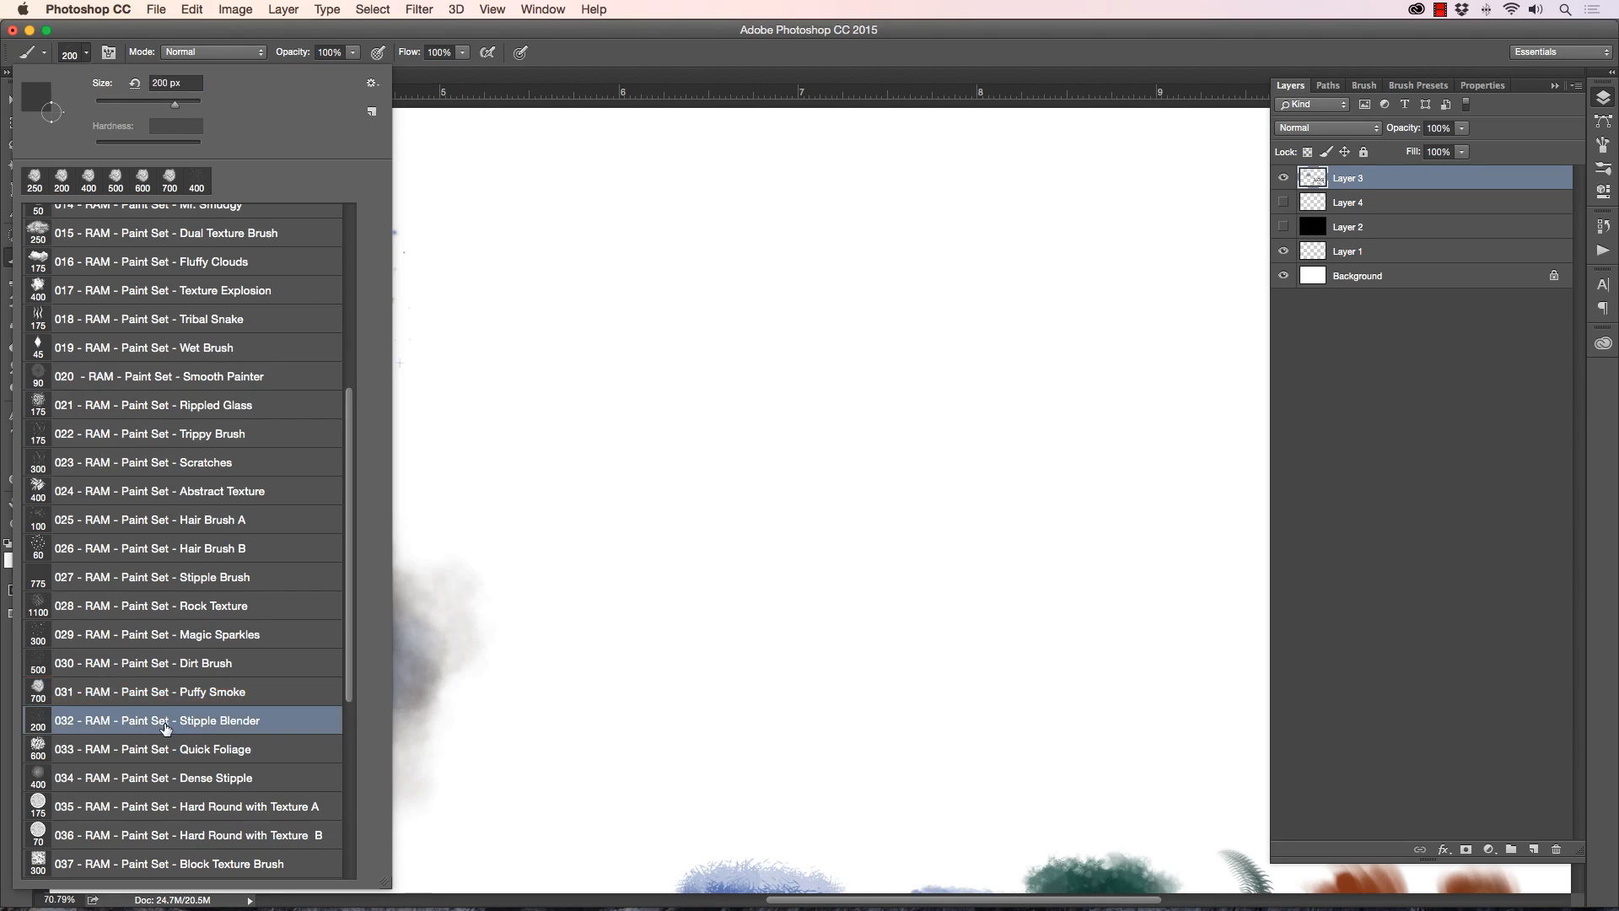
click(553, 64)
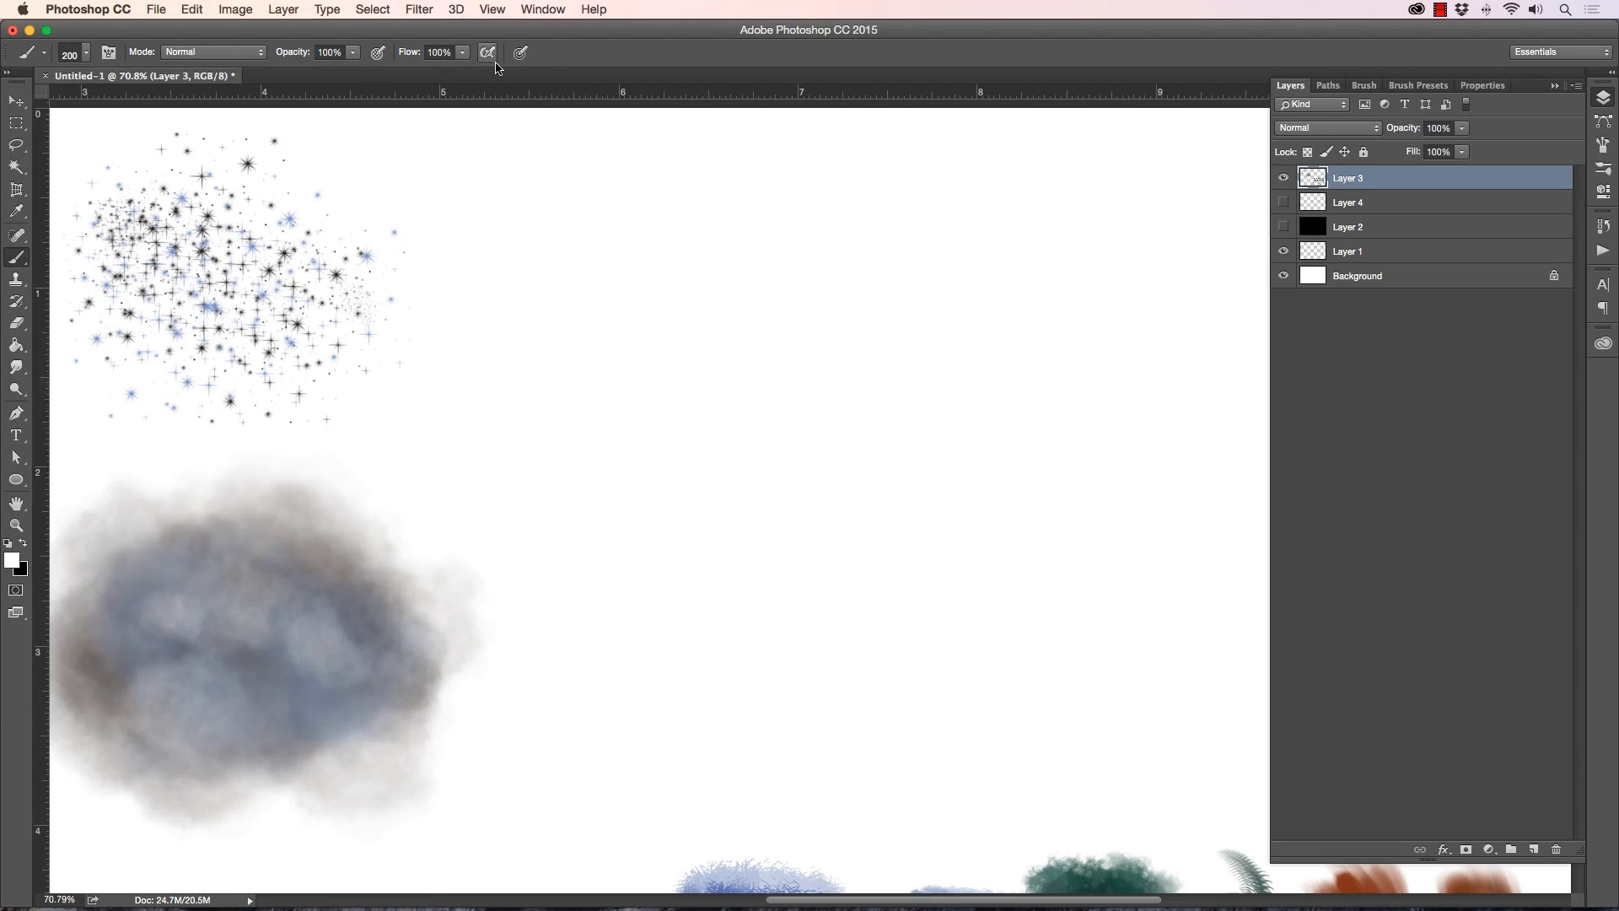
Step: Switch to the Smudge tool and give it the 032 Stipple Blender preset
click(21, 362)
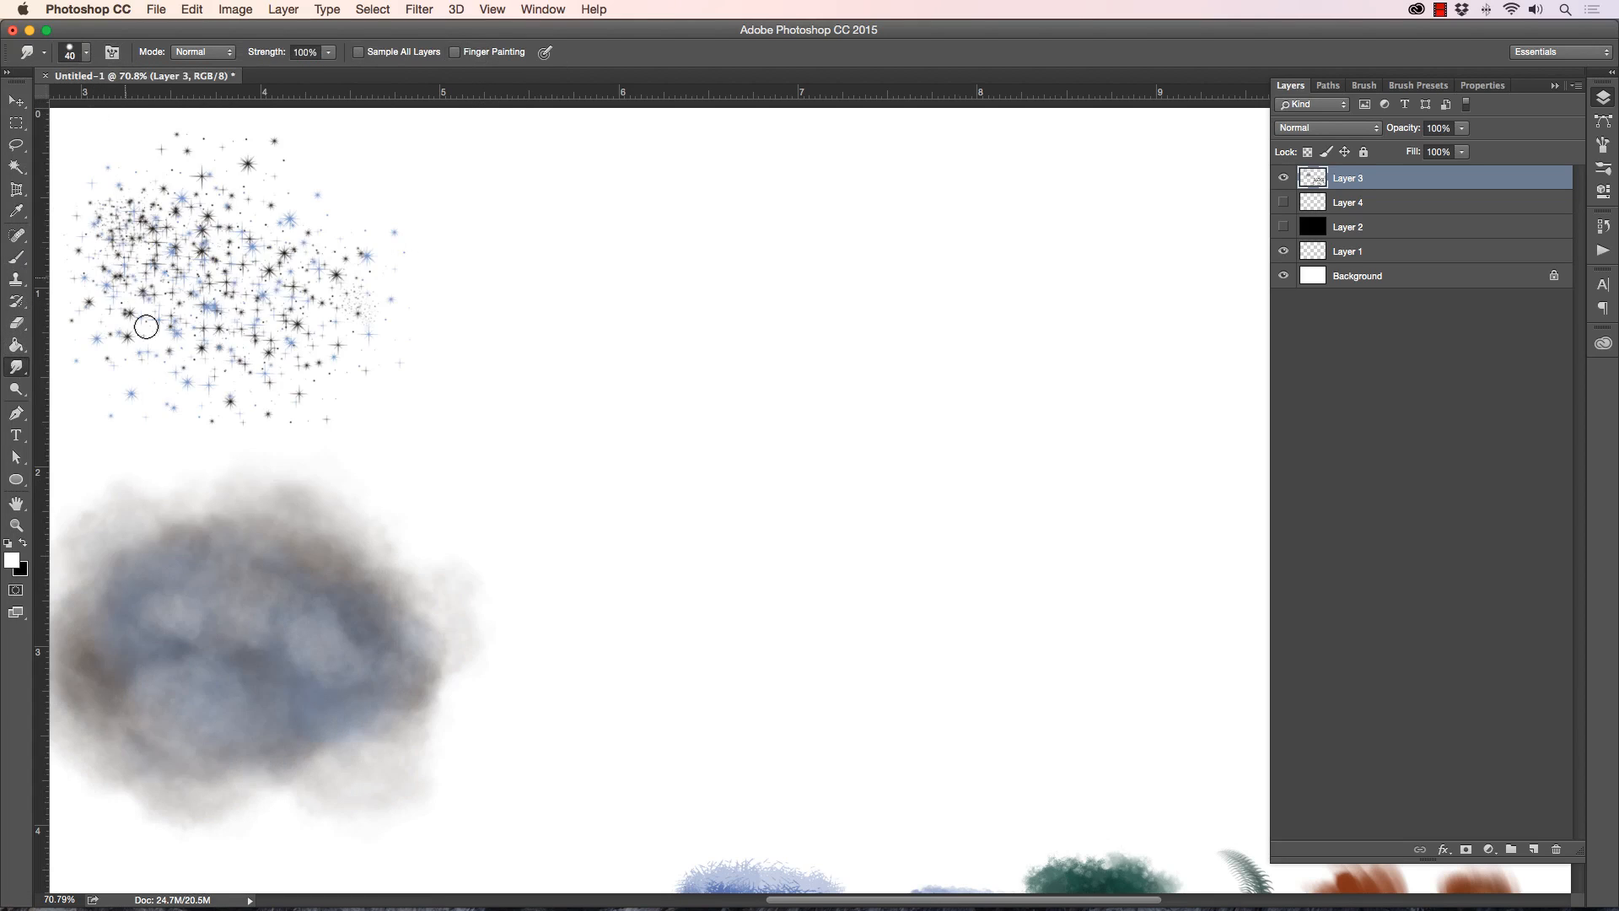
click(82, 55)
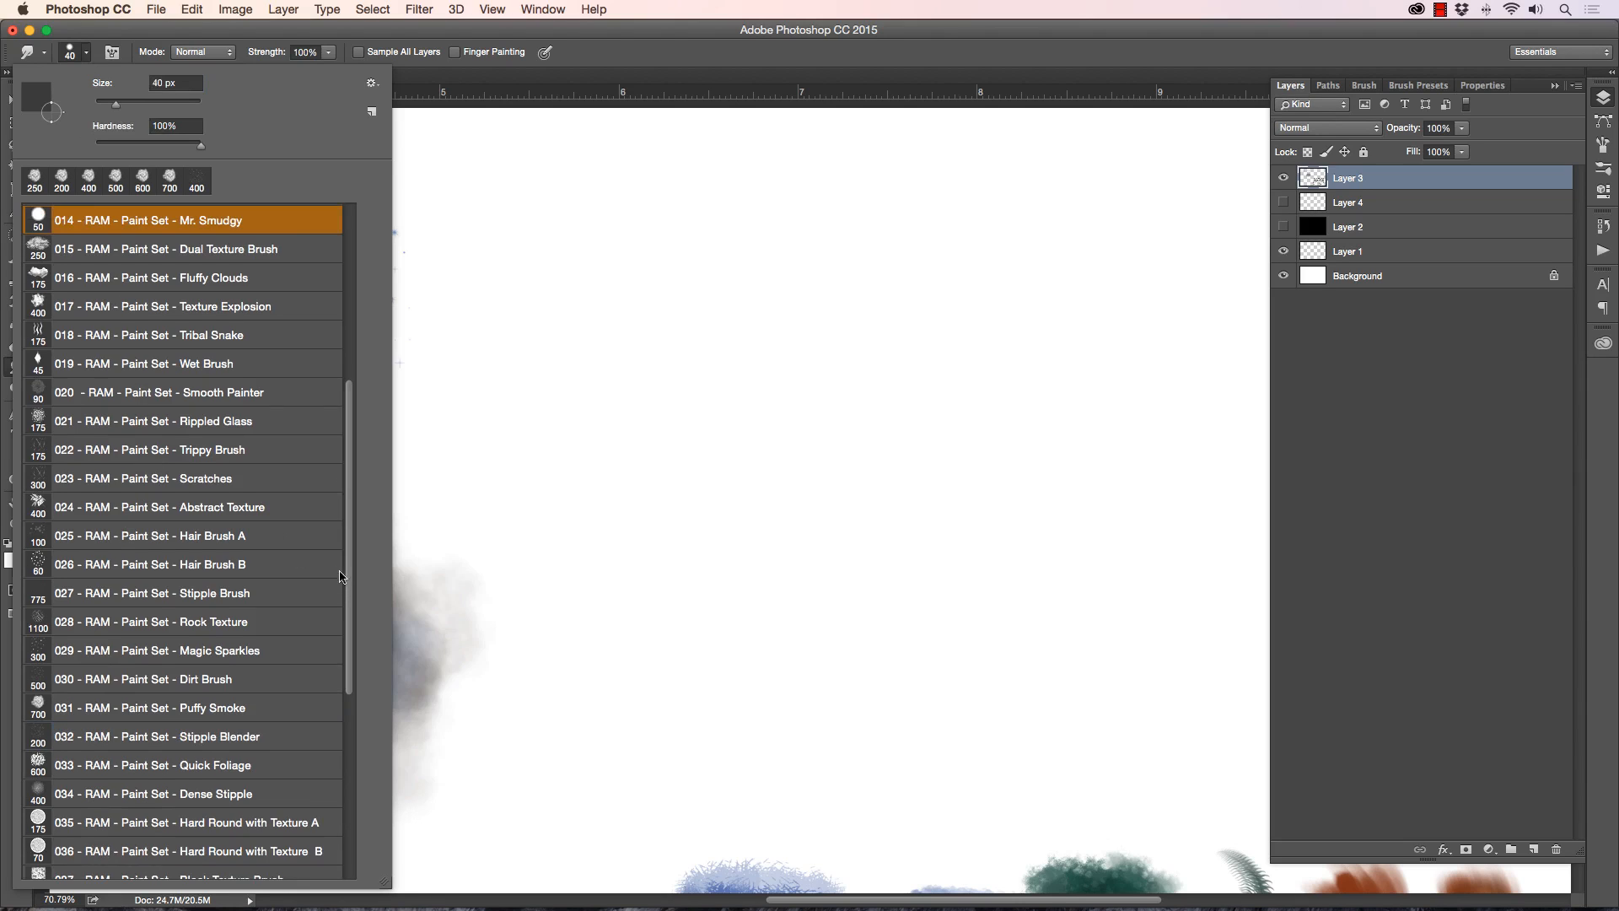
scroll(139, 603, down, 5)
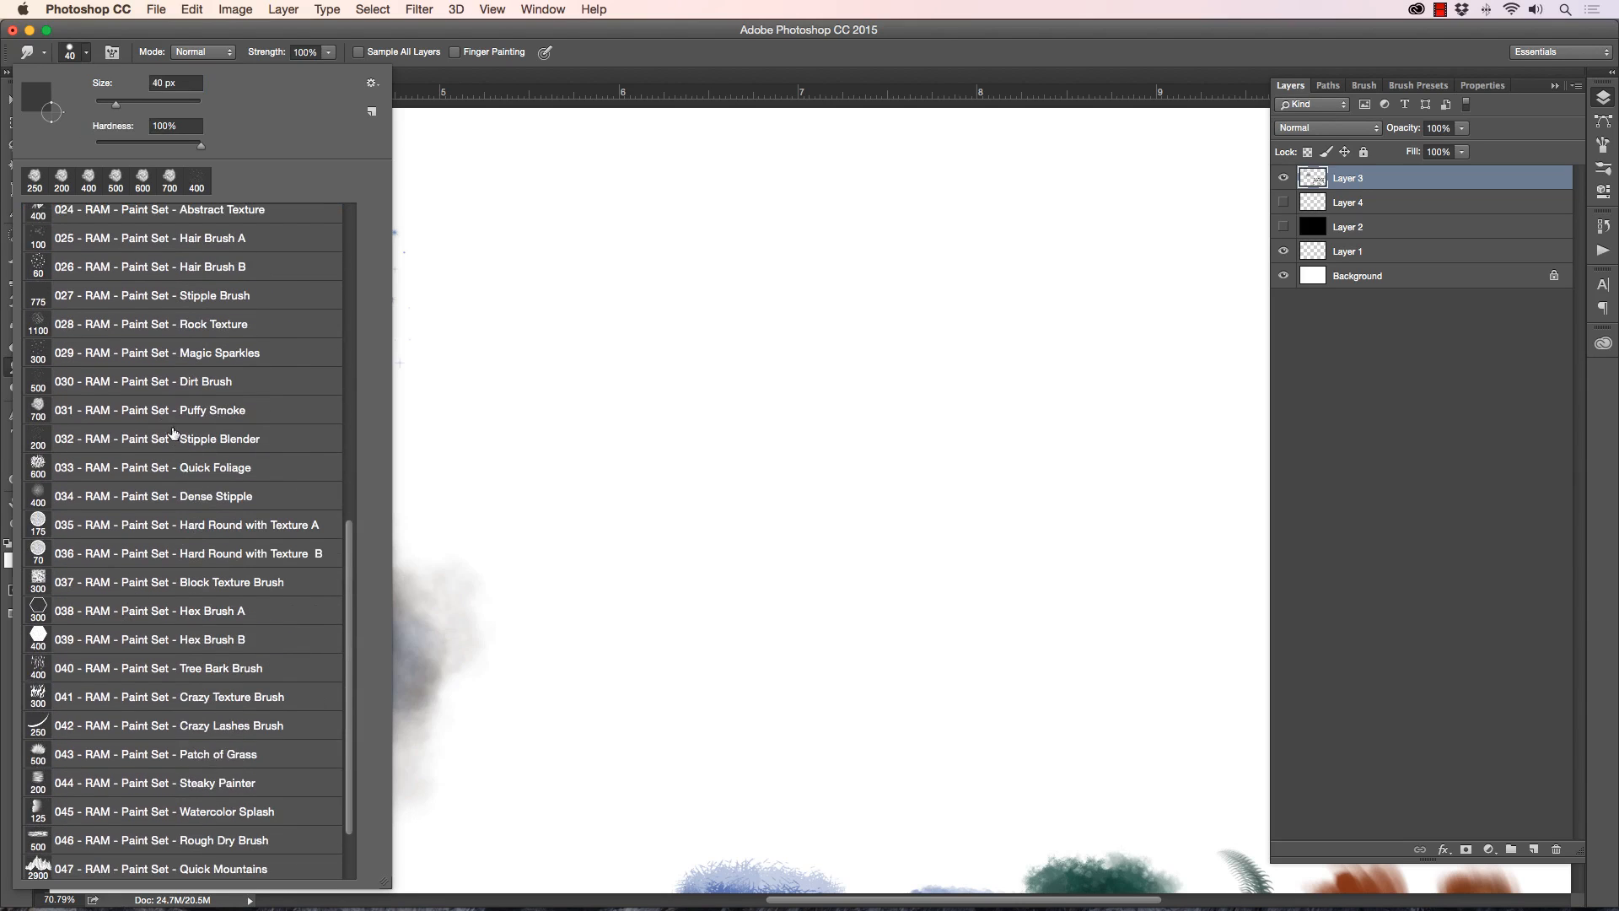
click(173, 435)
click(656, 58)
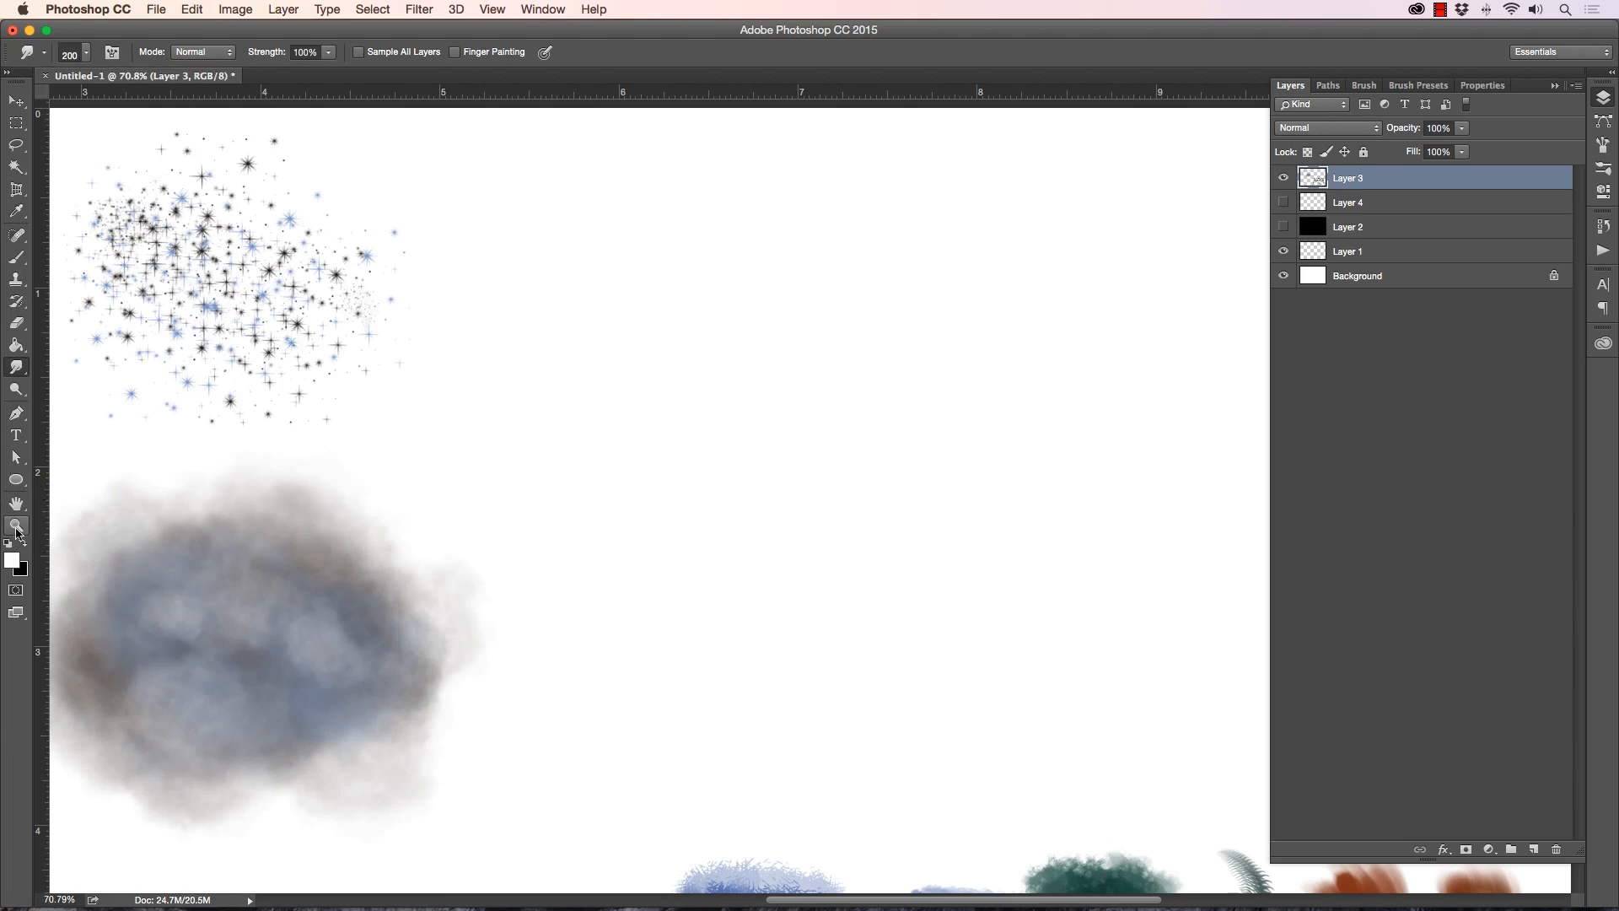
Step: Smudge the lower part of the blue bristly swatch with the Stipple Blender, using sizes of 175 and 90 px
click(17, 525)
scroll(416, 622, down, 5)
scroll(445, 419, right, 2)
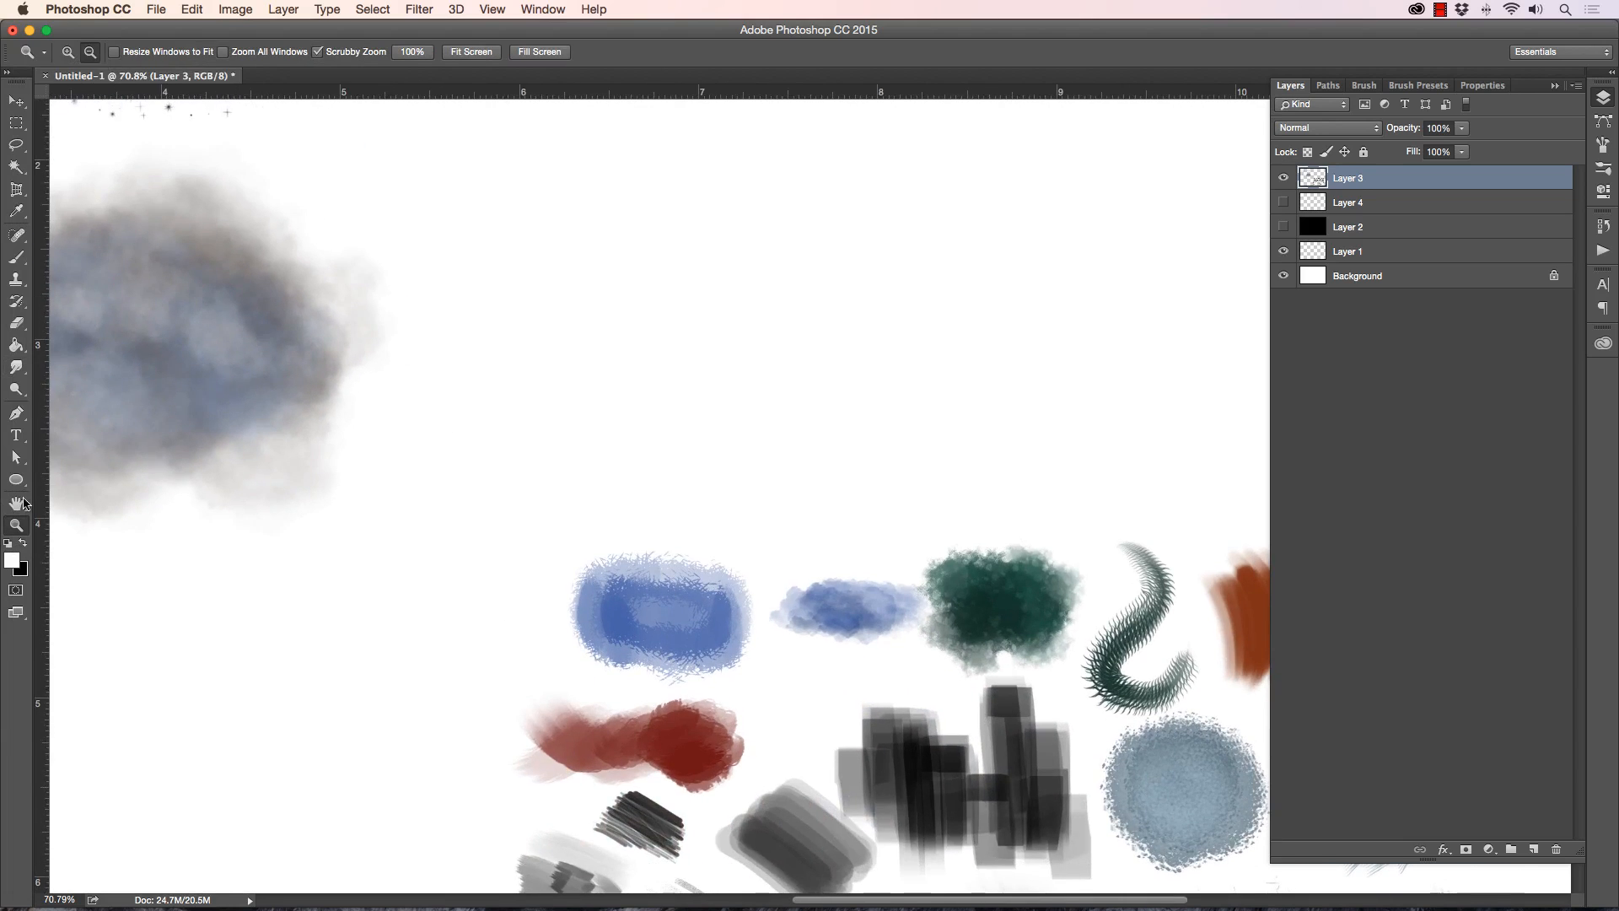
click(595, 628)
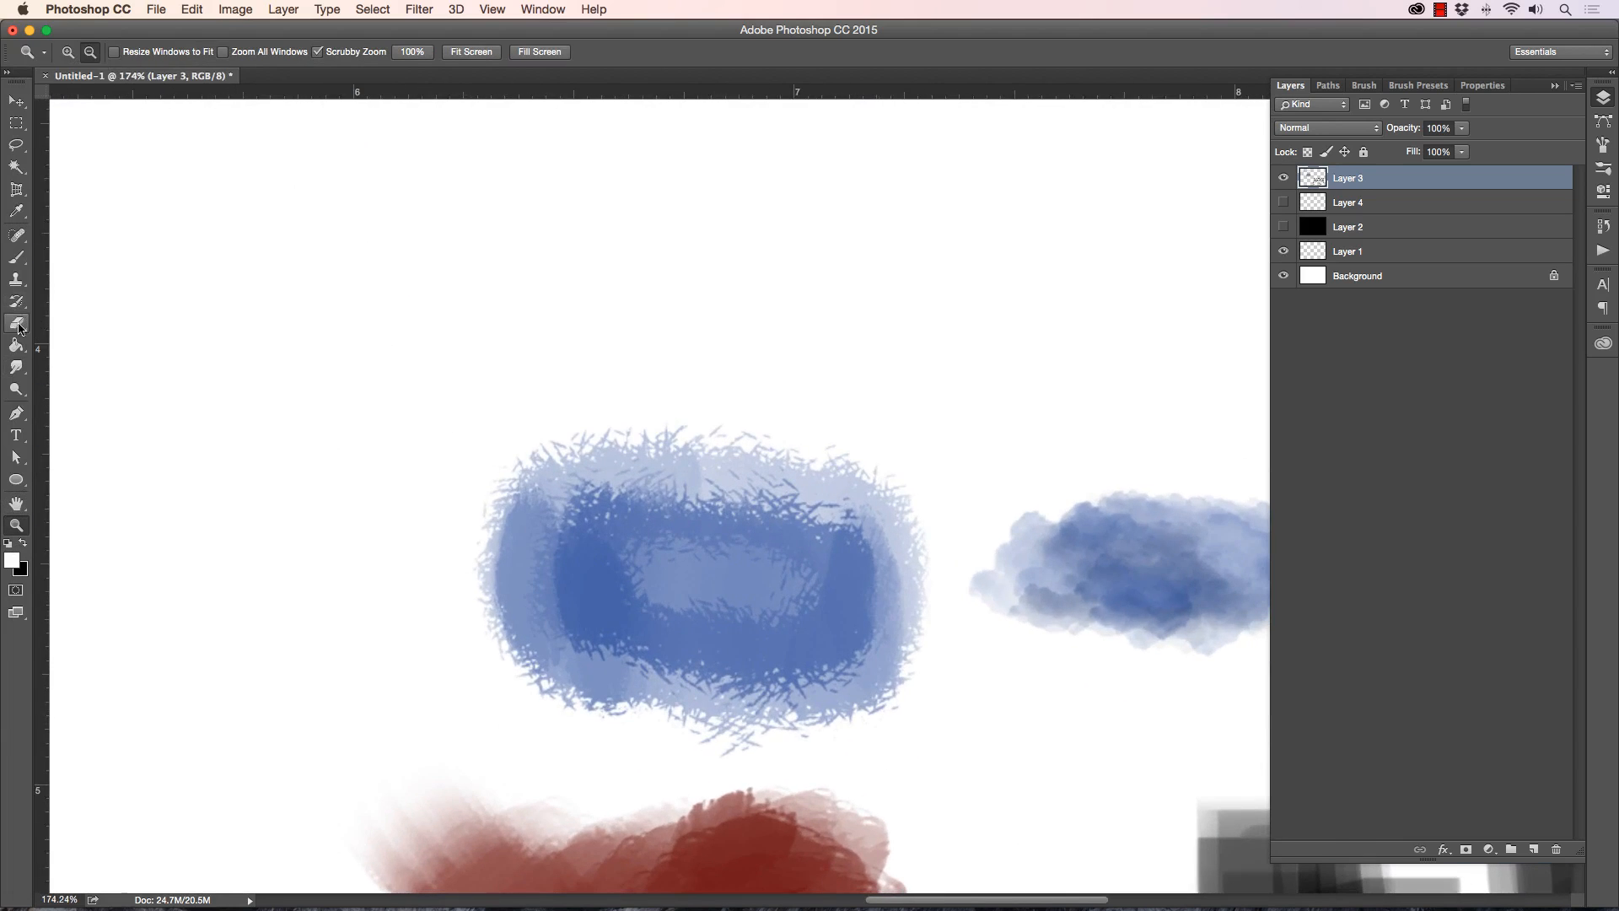
click(16, 365)
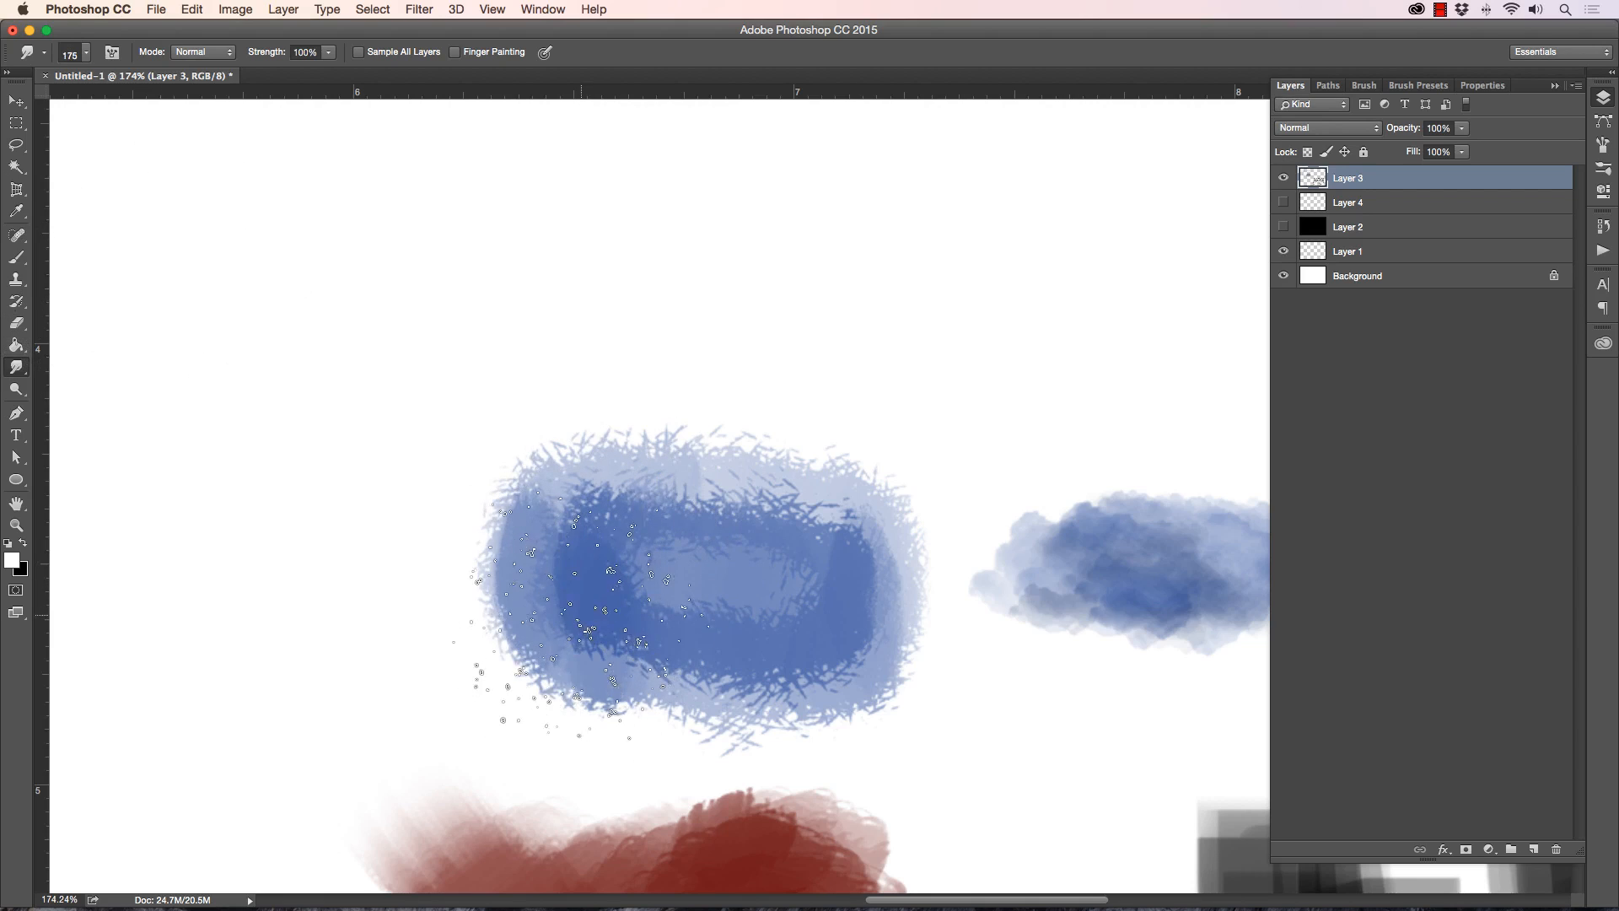
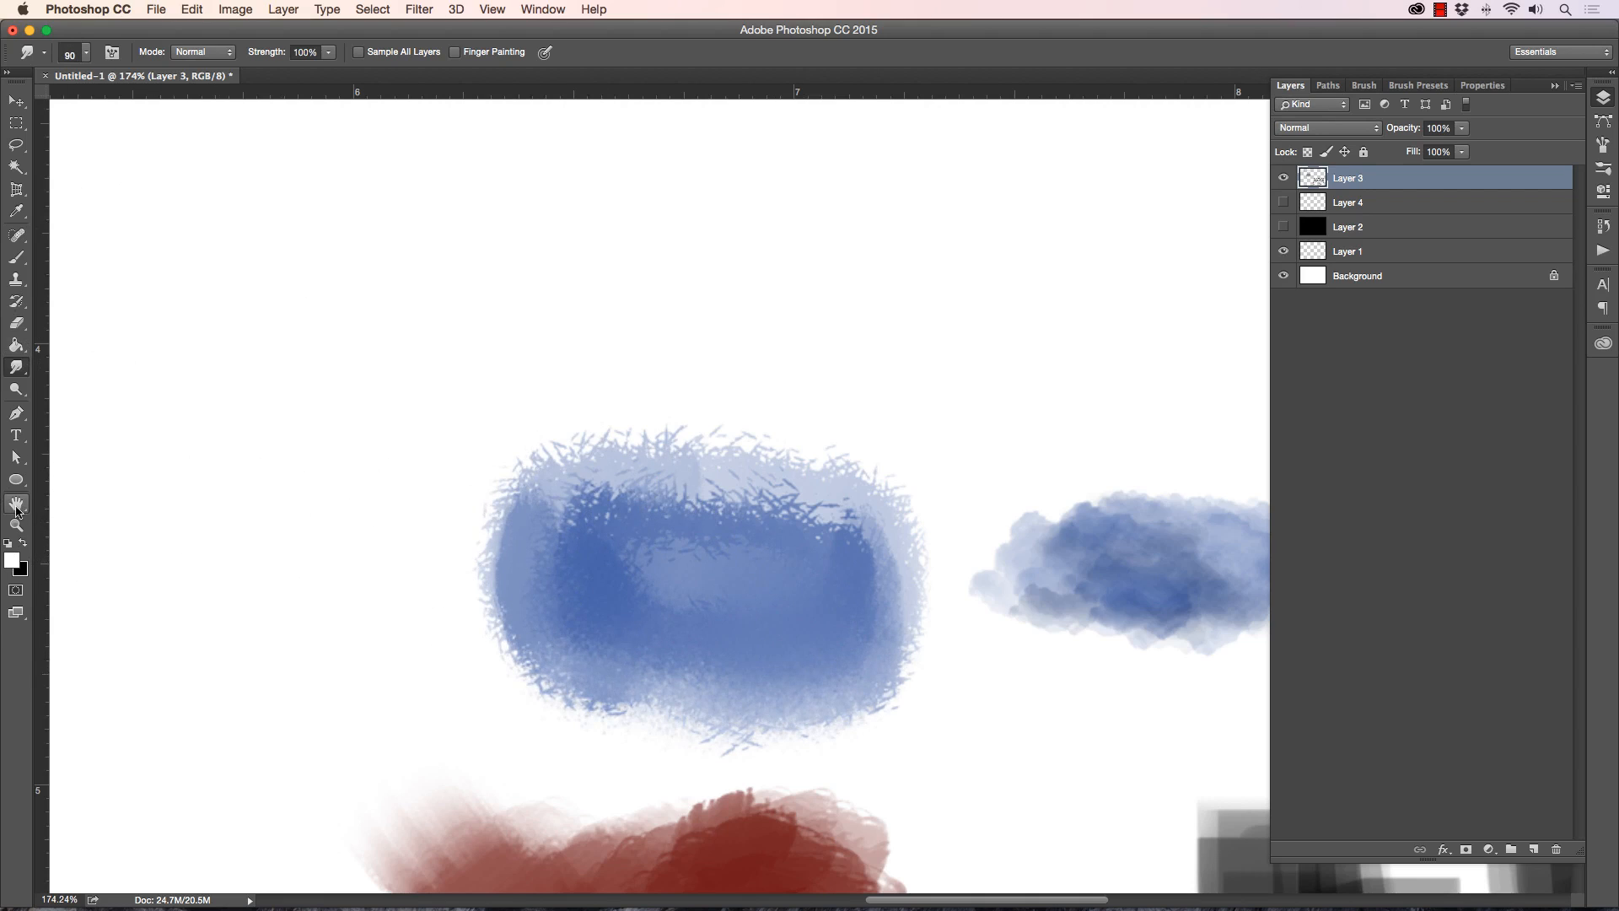
Step: Inspect the smudged blue bristly swatch, then select the 033 Quick Foliage preset at 600 px for the Brush tool over an empty canvas area
click(16, 523)
drag(762, 711, 800, 709)
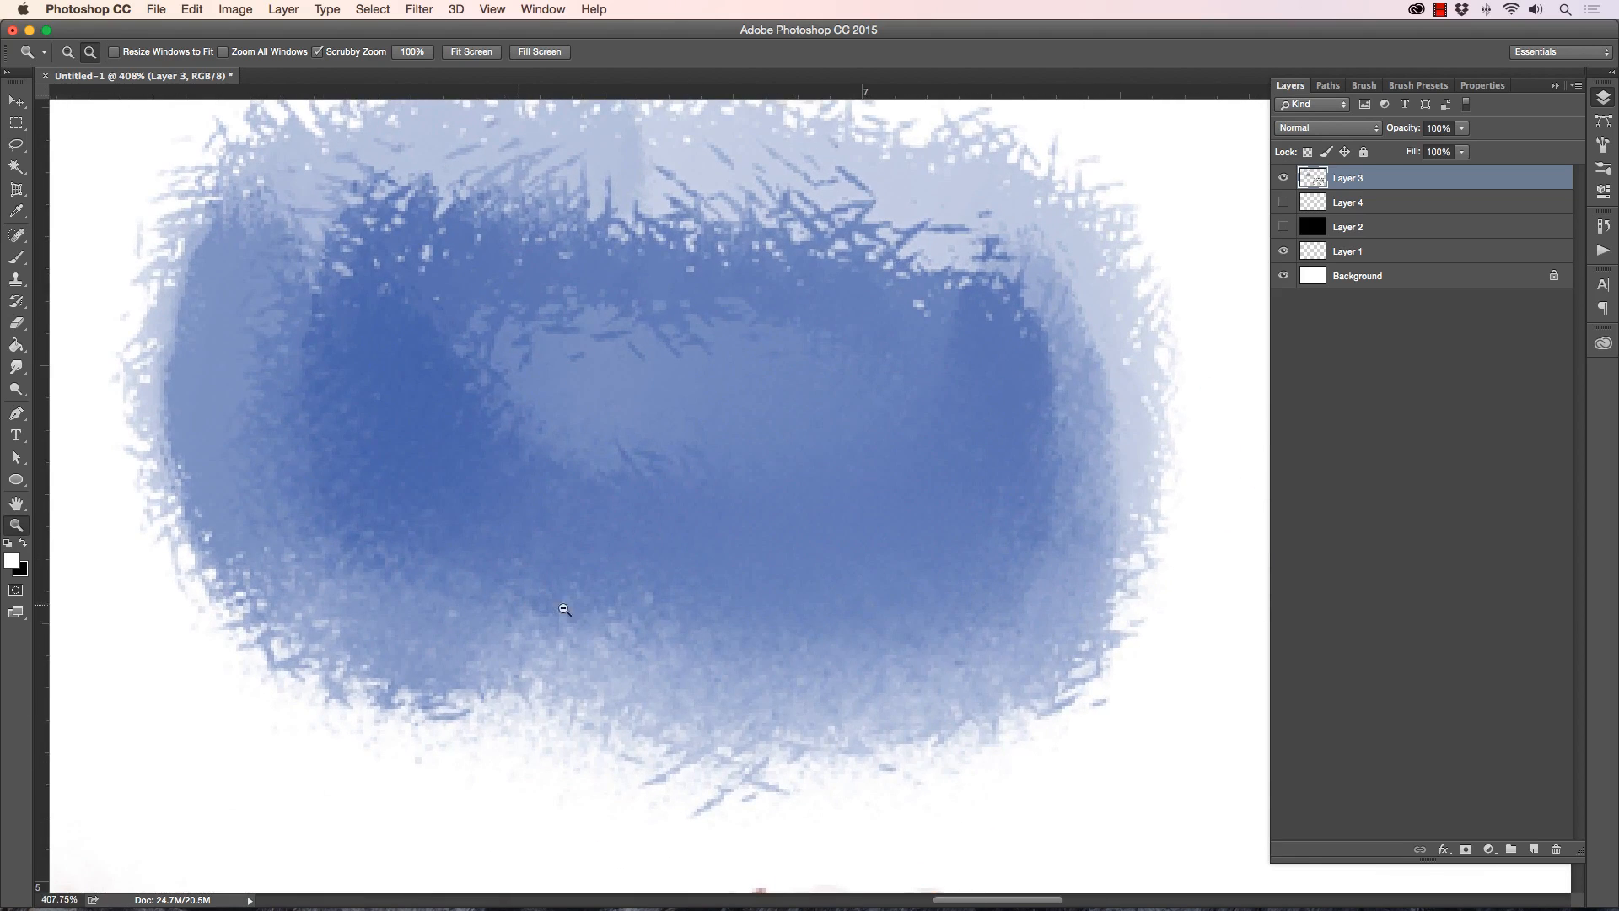
mouse_move(626, 627)
mouse_down()
mouse_move(676, 629)
mouse_move(470, 568)
mouse_up()
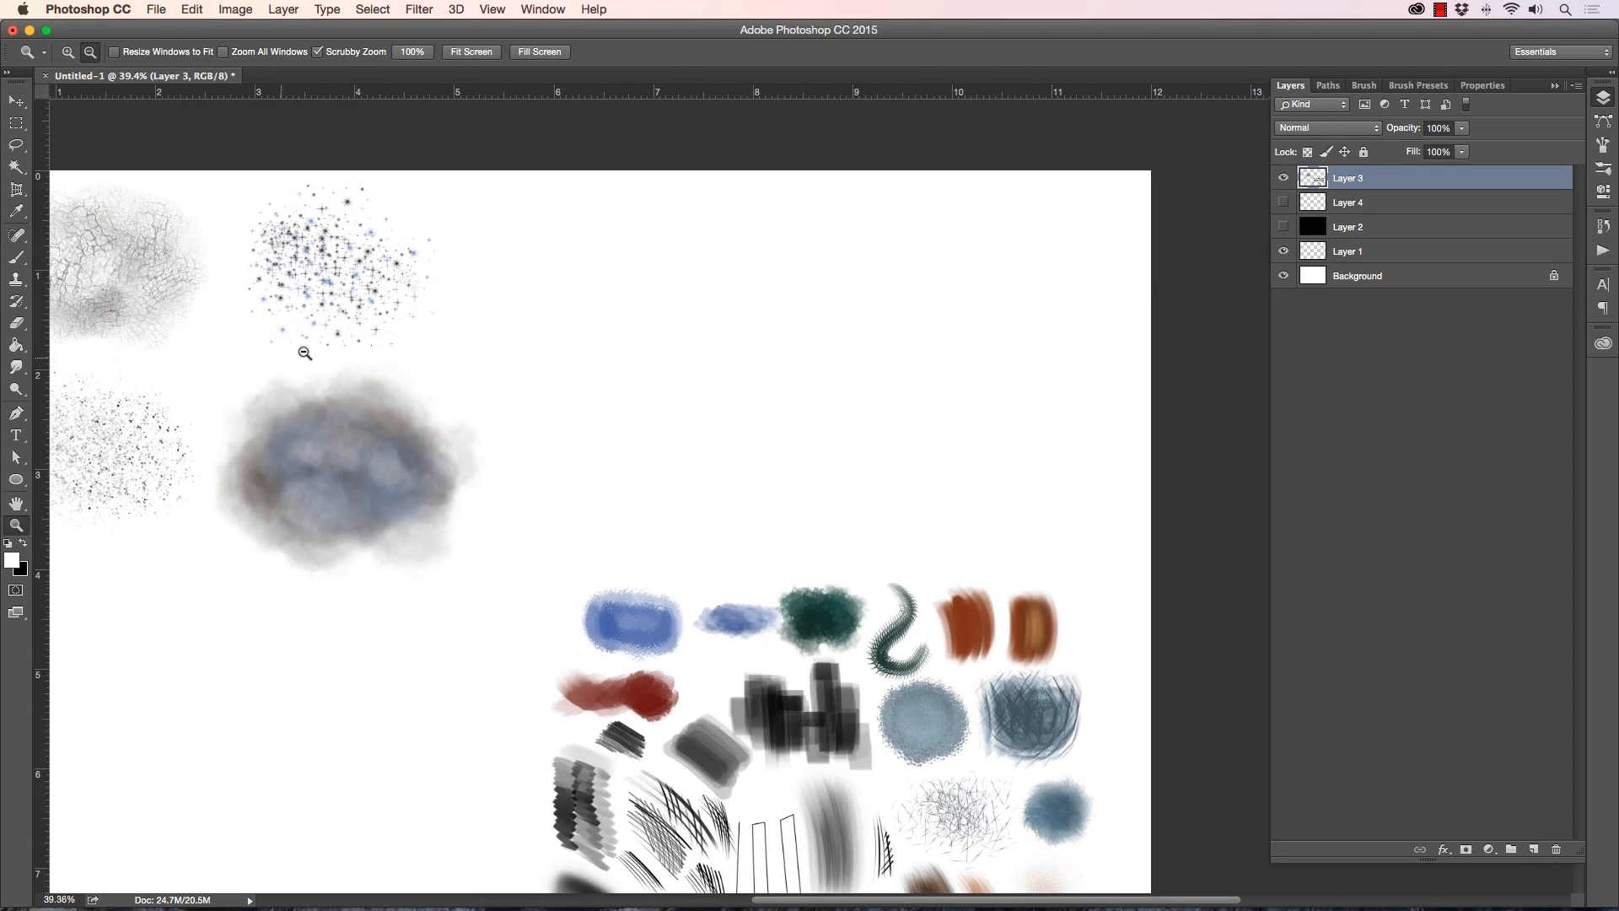
drag(563, 235, 600, 221)
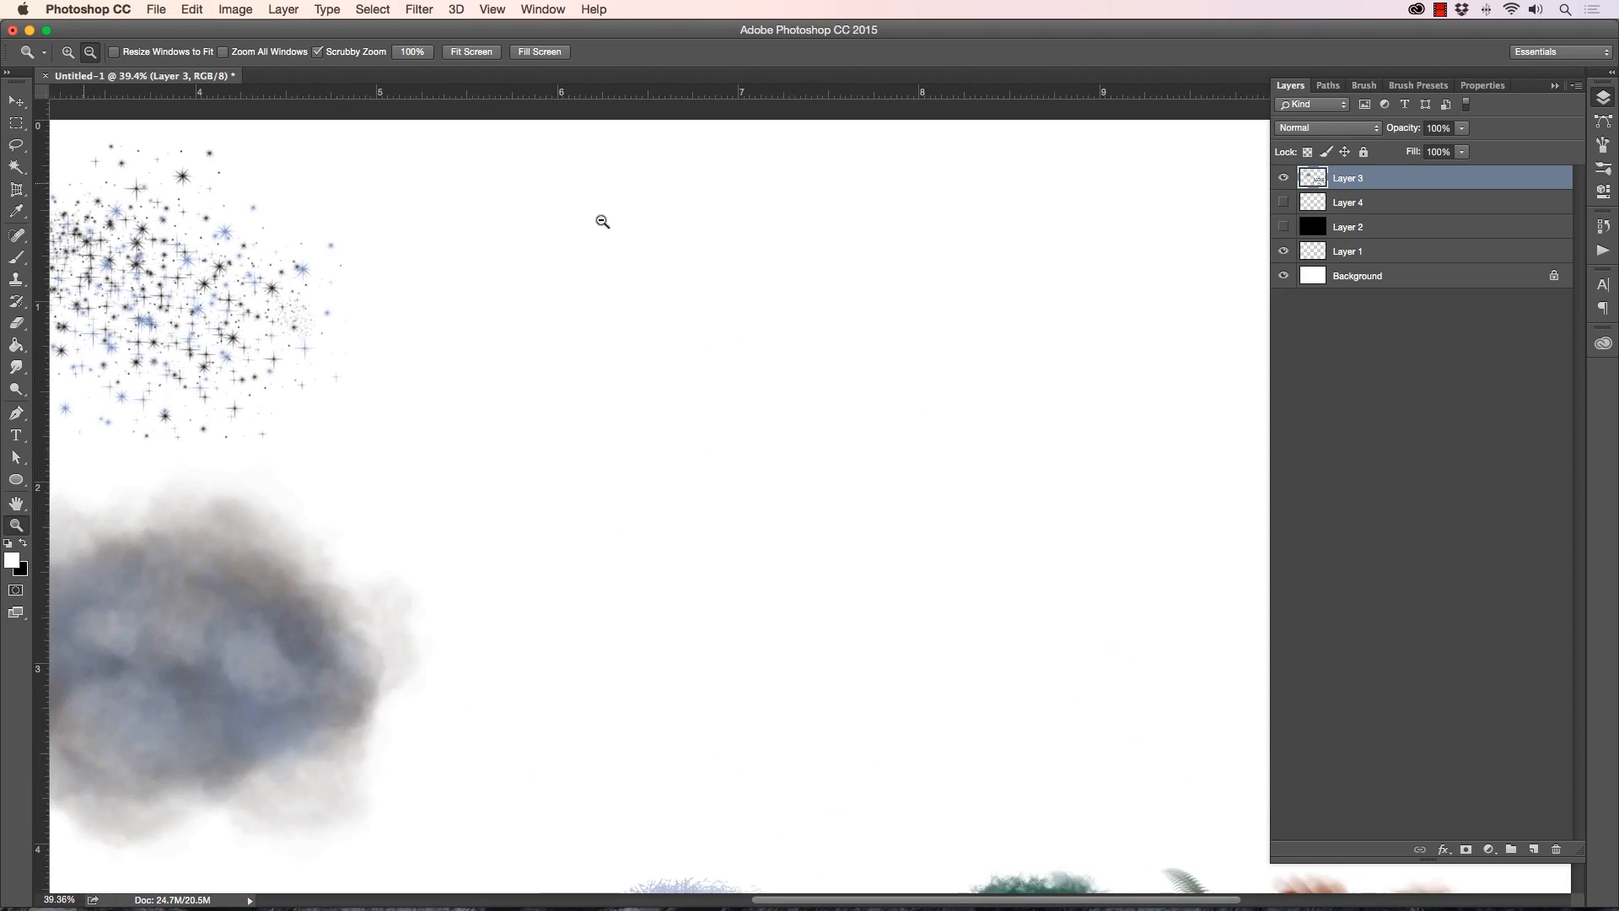
click(16, 259)
click(73, 61)
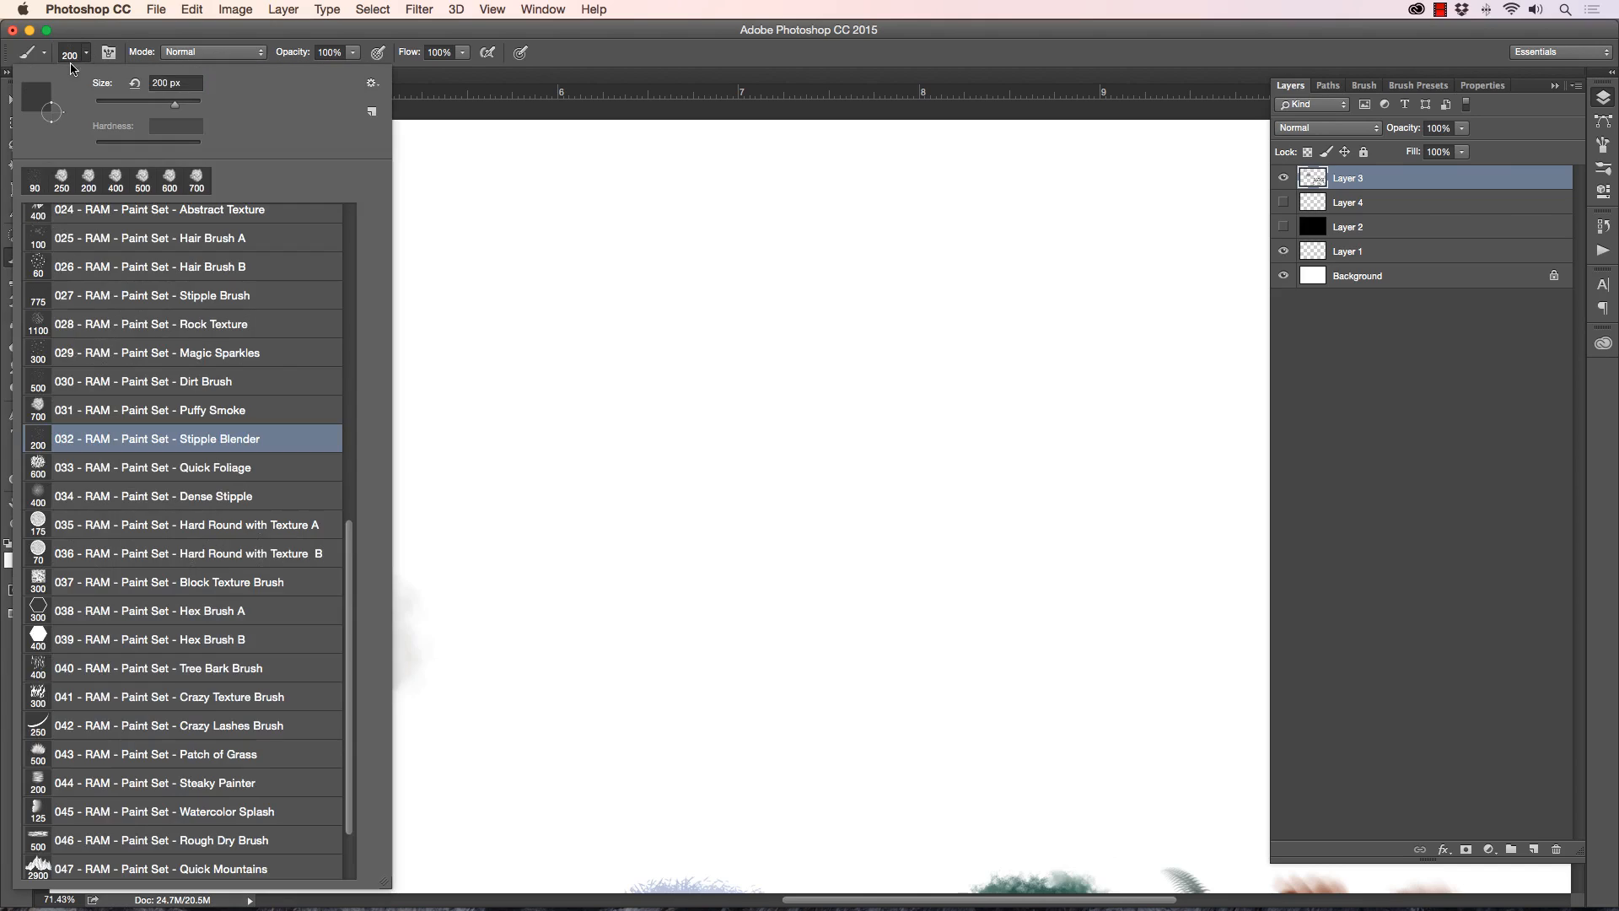
click(139, 469)
key(Return)
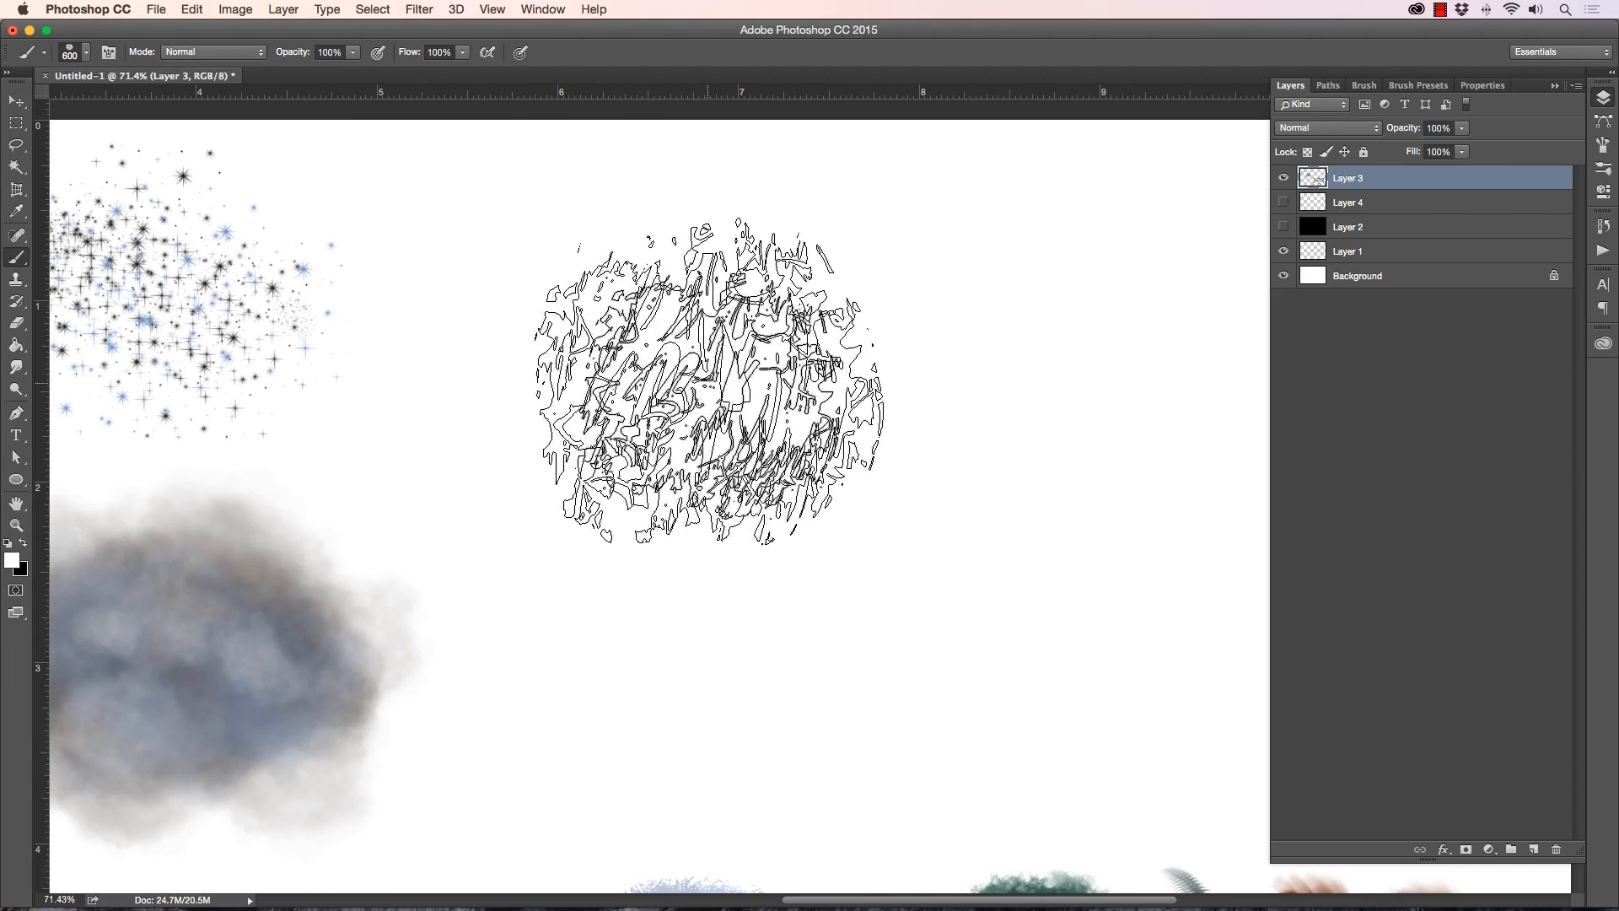
Step: Undo the white test dab of foliage and set the foreground color to a medium green
click(709, 383)
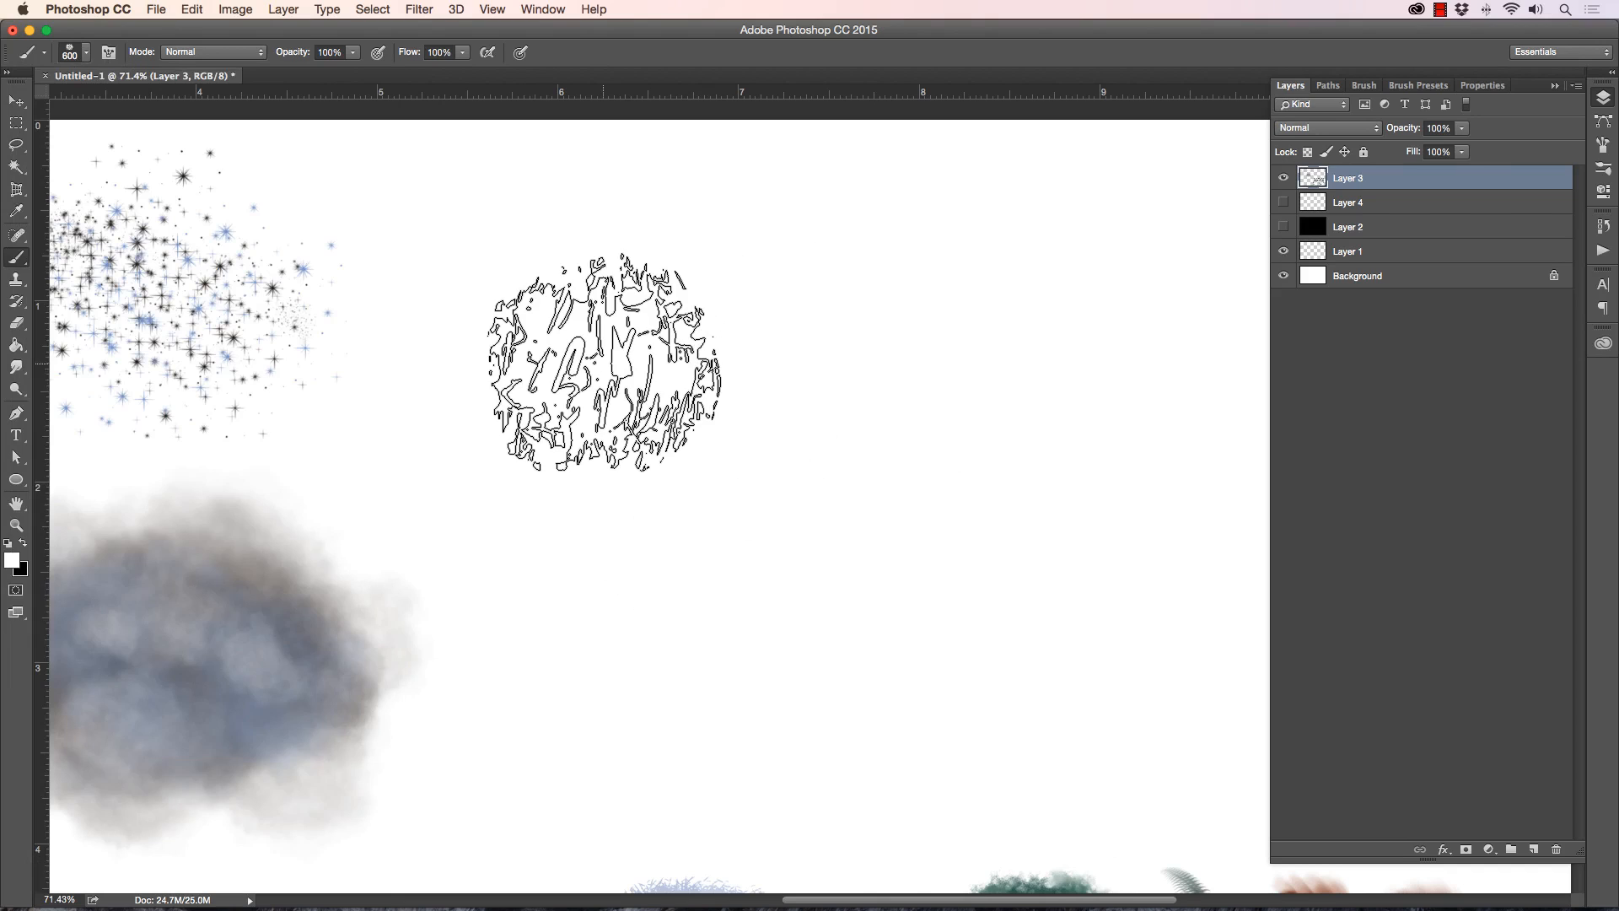
key(super+z)
click(12, 560)
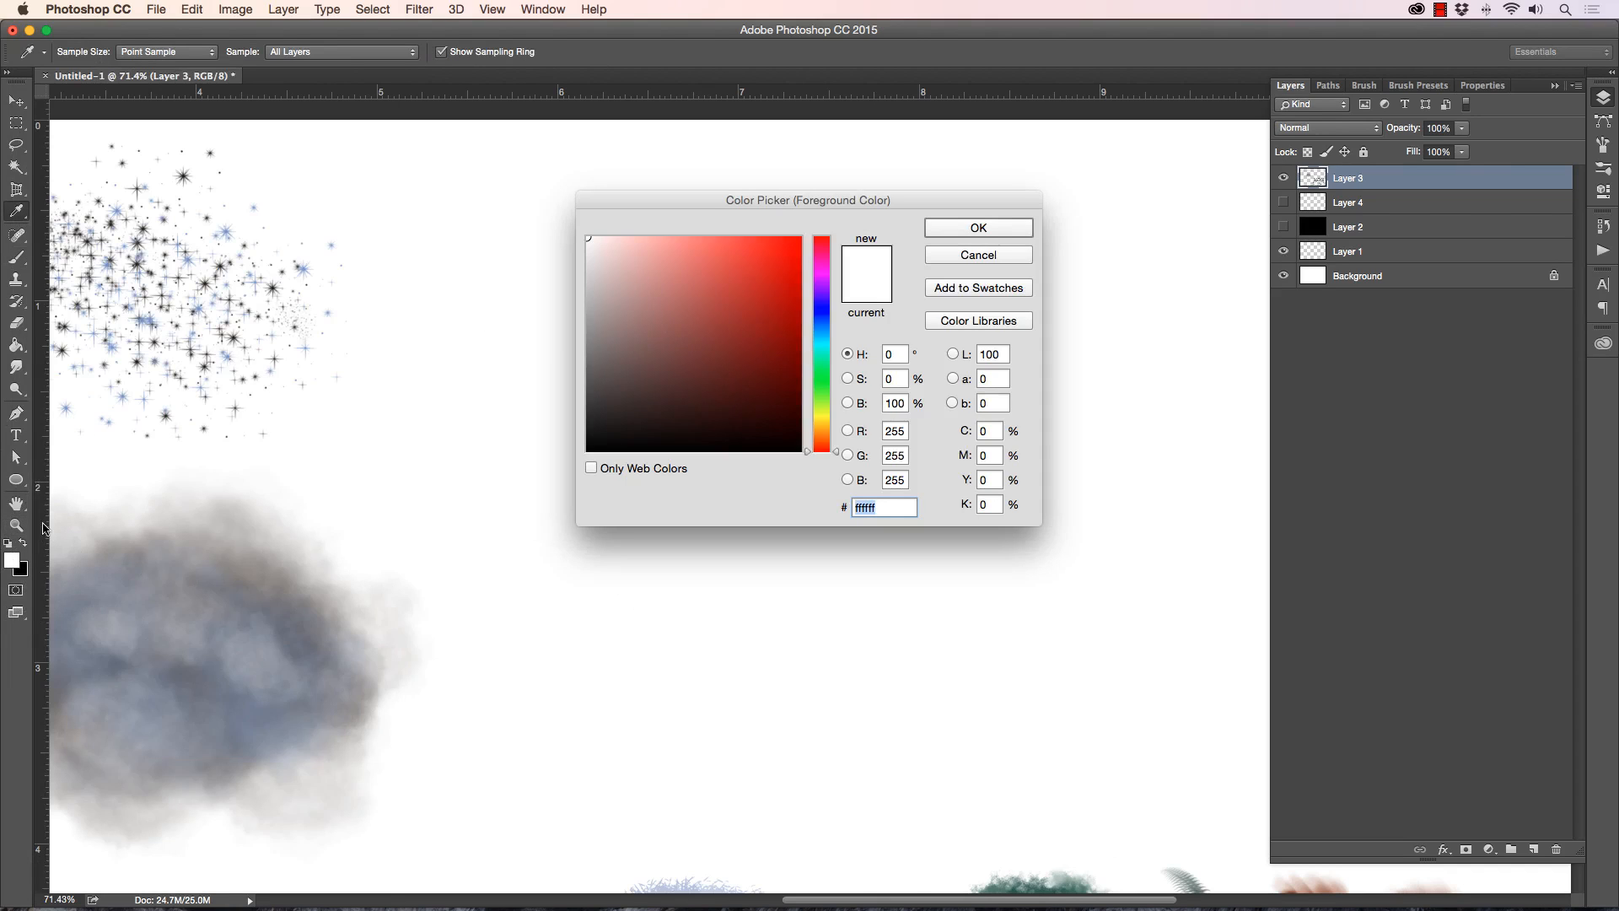
click(823, 380)
click(735, 312)
click(953, 227)
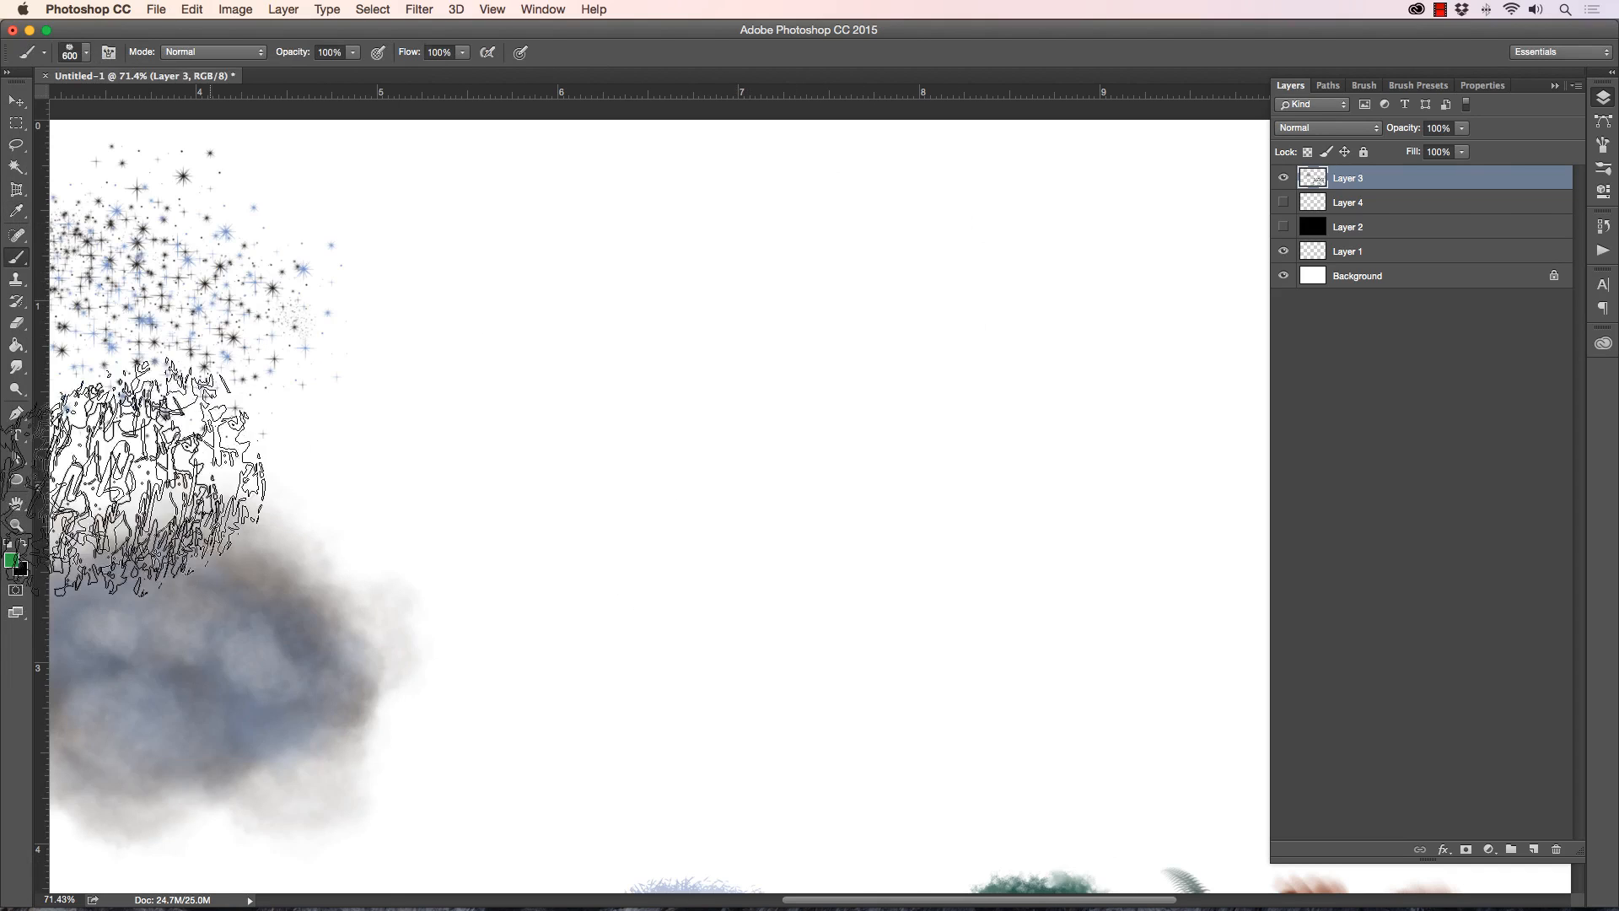
Step: Swap the foreground and background colors, and set the new foreground color to dark green #133110
click(23, 542)
click(12, 559)
click(821, 382)
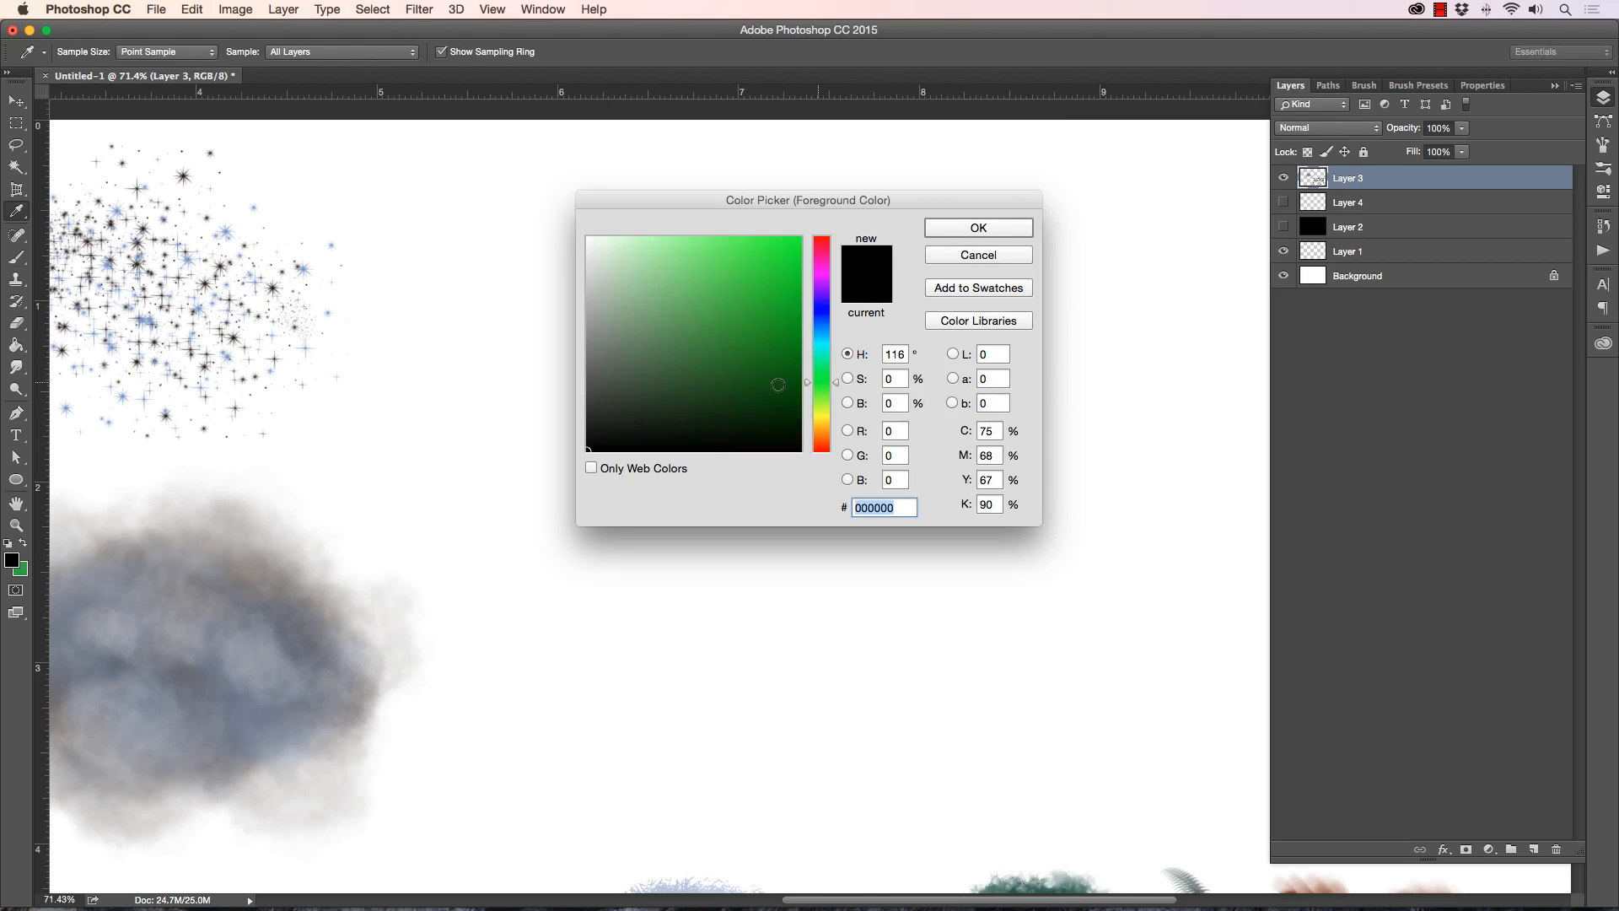
click(729, 410)
click(947, 226)
key(b)
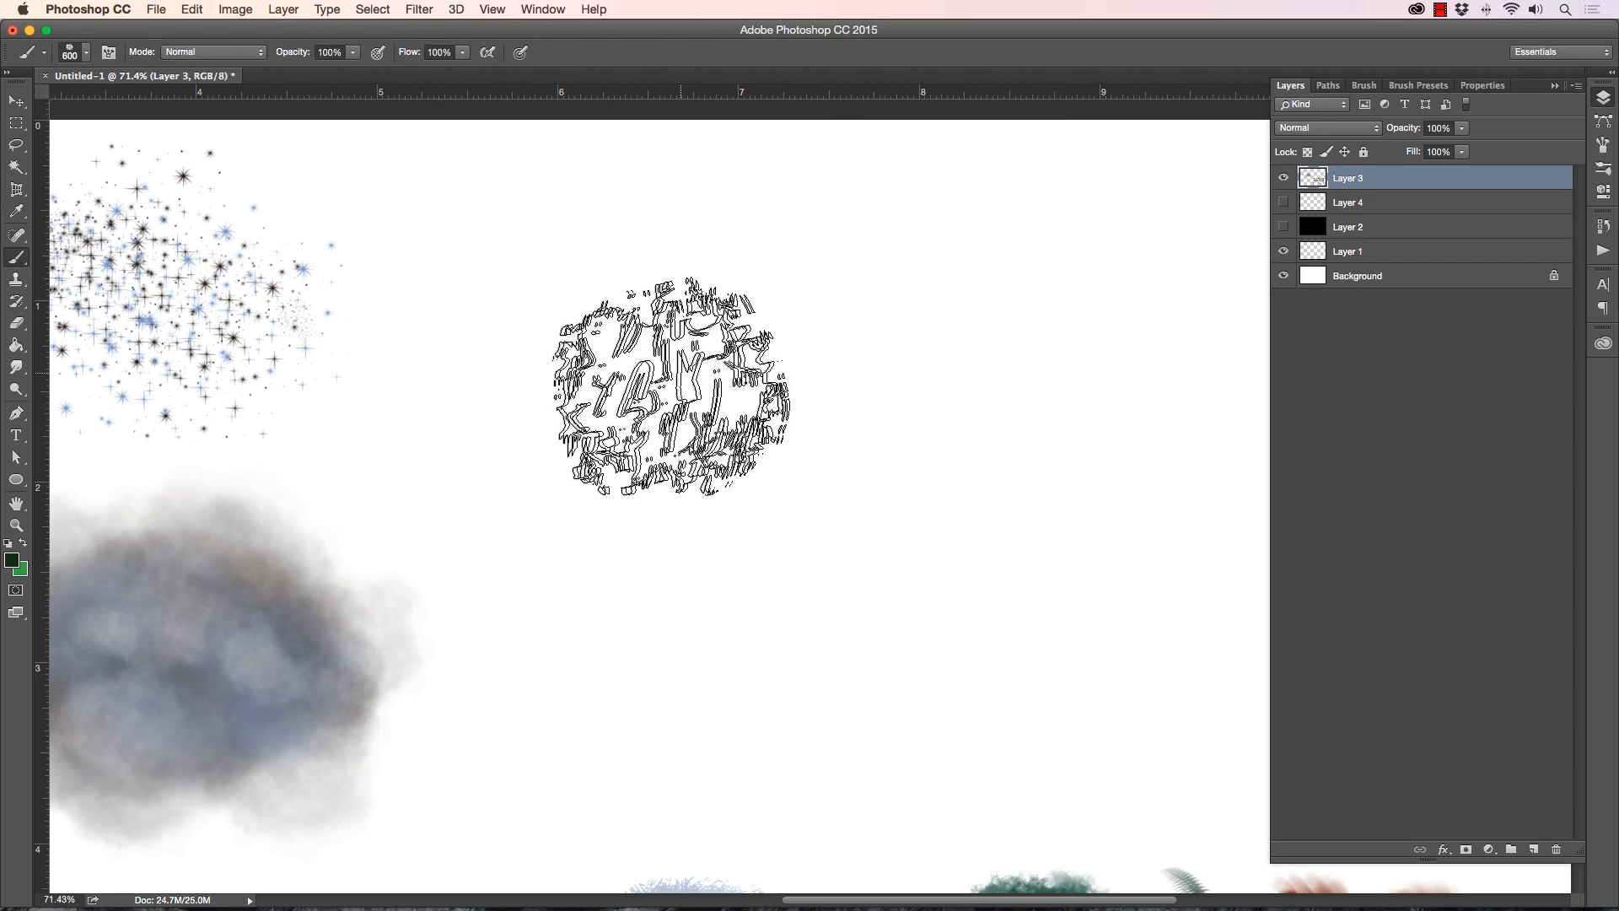
Step: Paint a round foliage clump and a second one below and to its right with Quick Foliage at 300 px
click(580, 331)
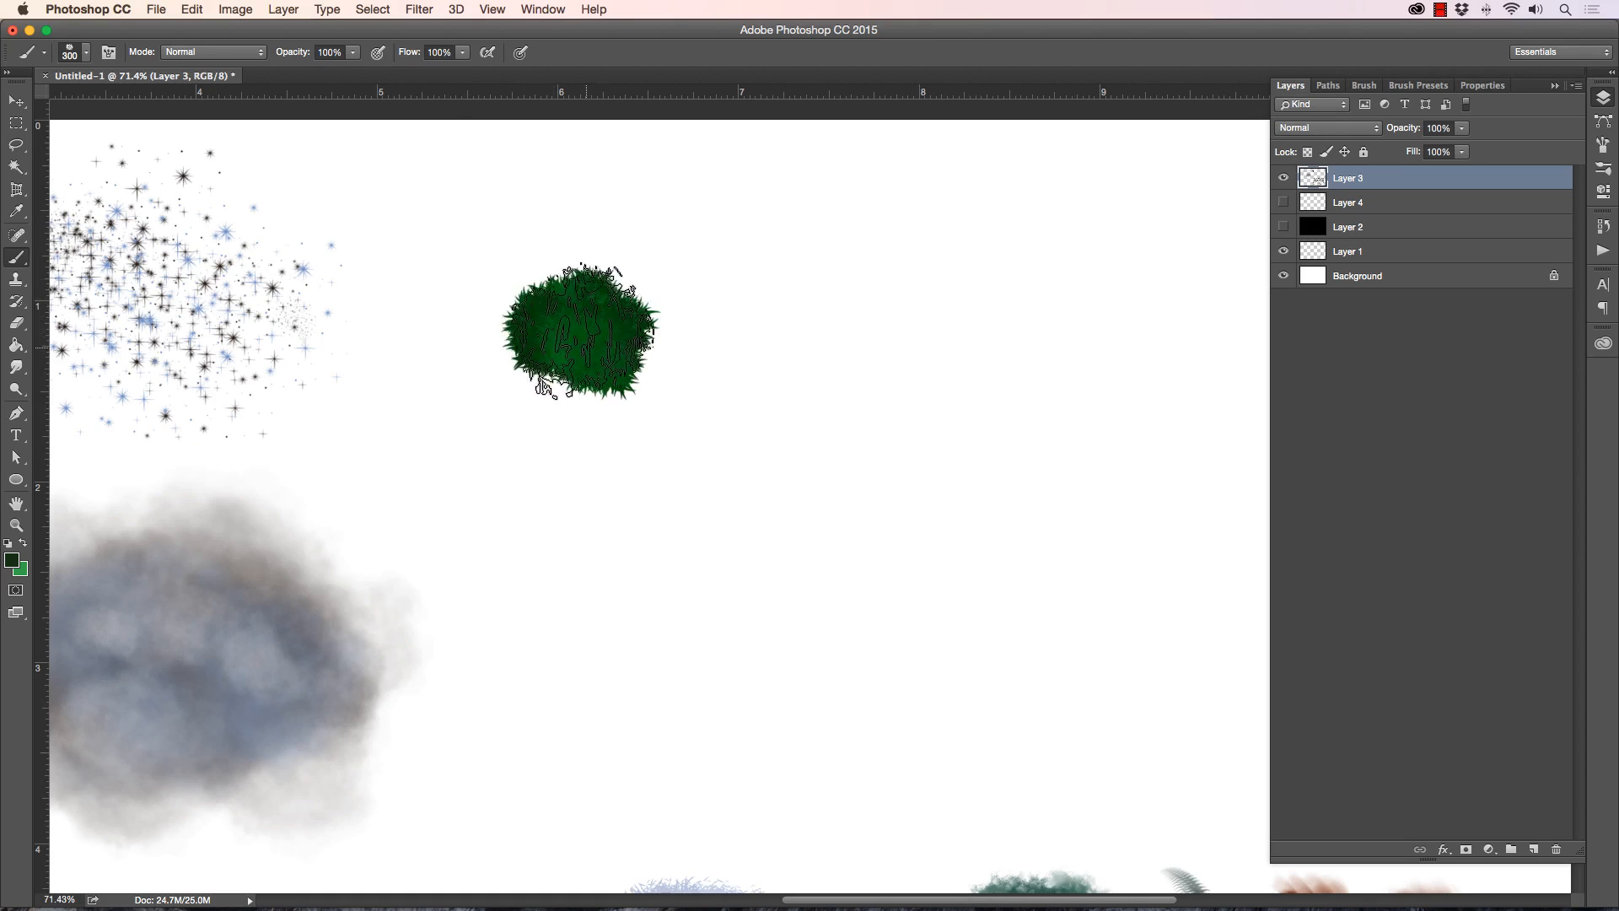
click(677, 398)
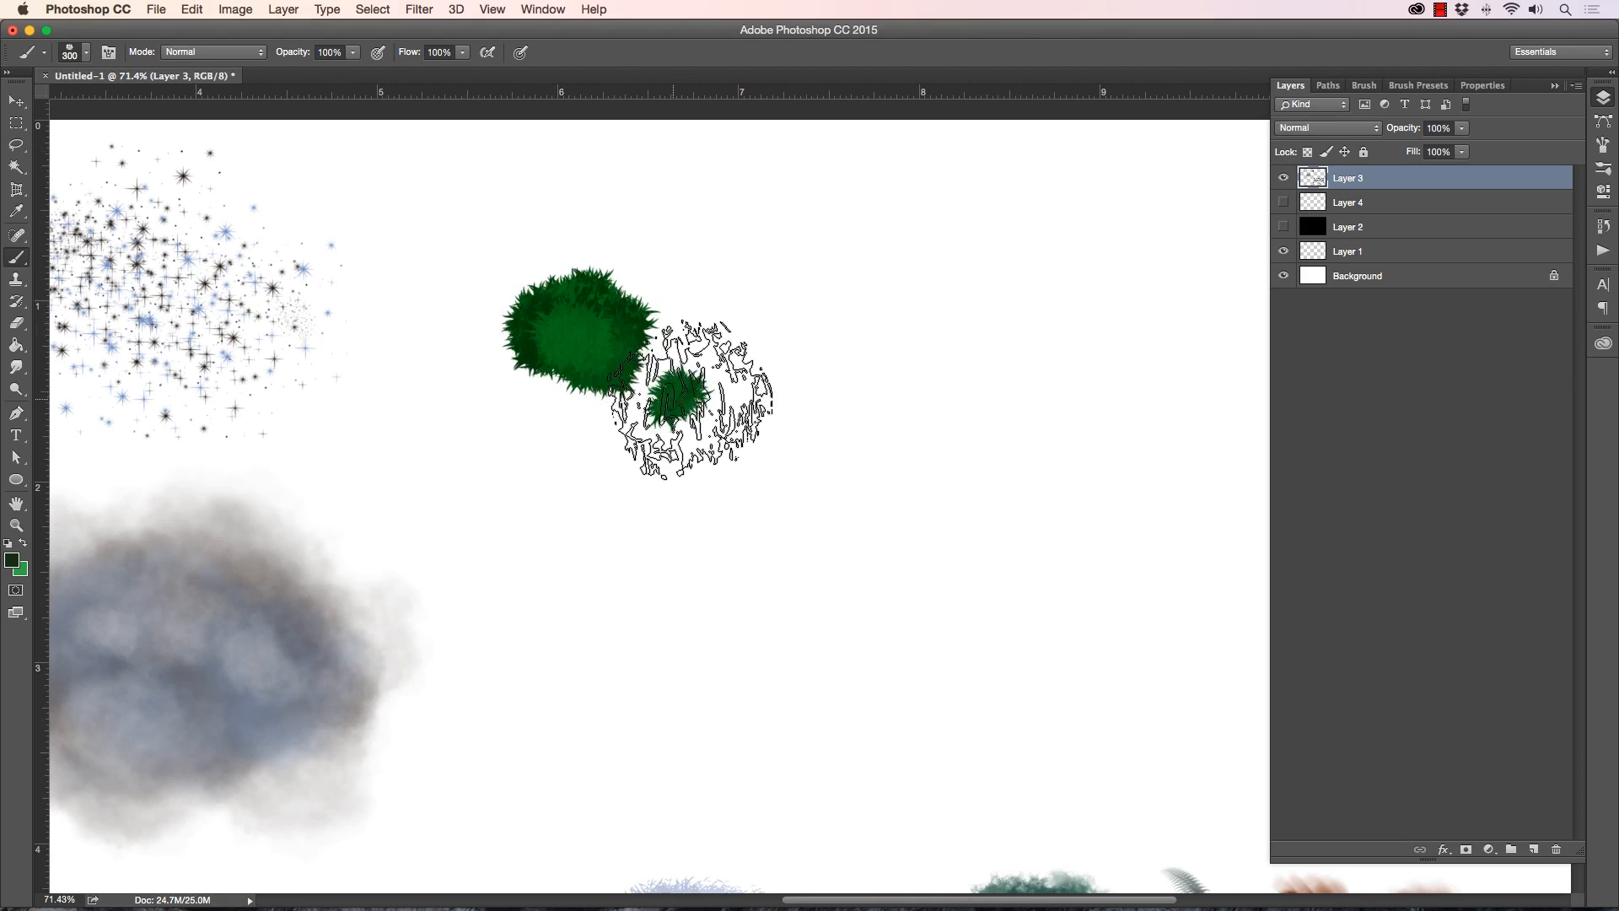
click(685, 408)
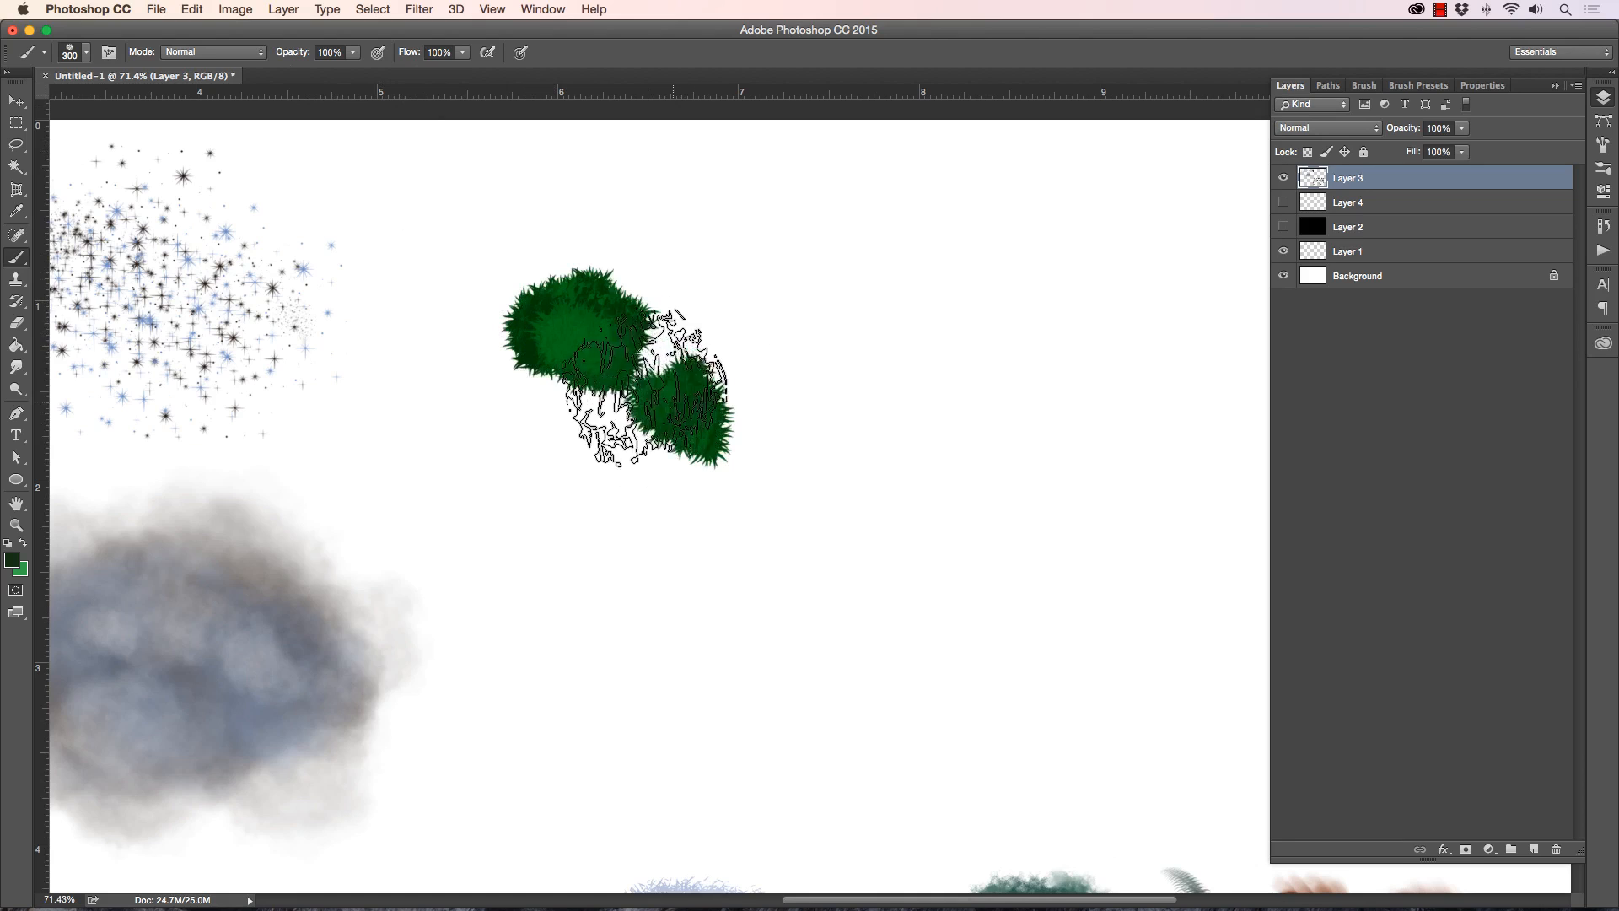
click(699, 417)
Step: Add a lighter green foliage clump to the lower left of the first one, reducing the brush to 175 px
click(487, 393)
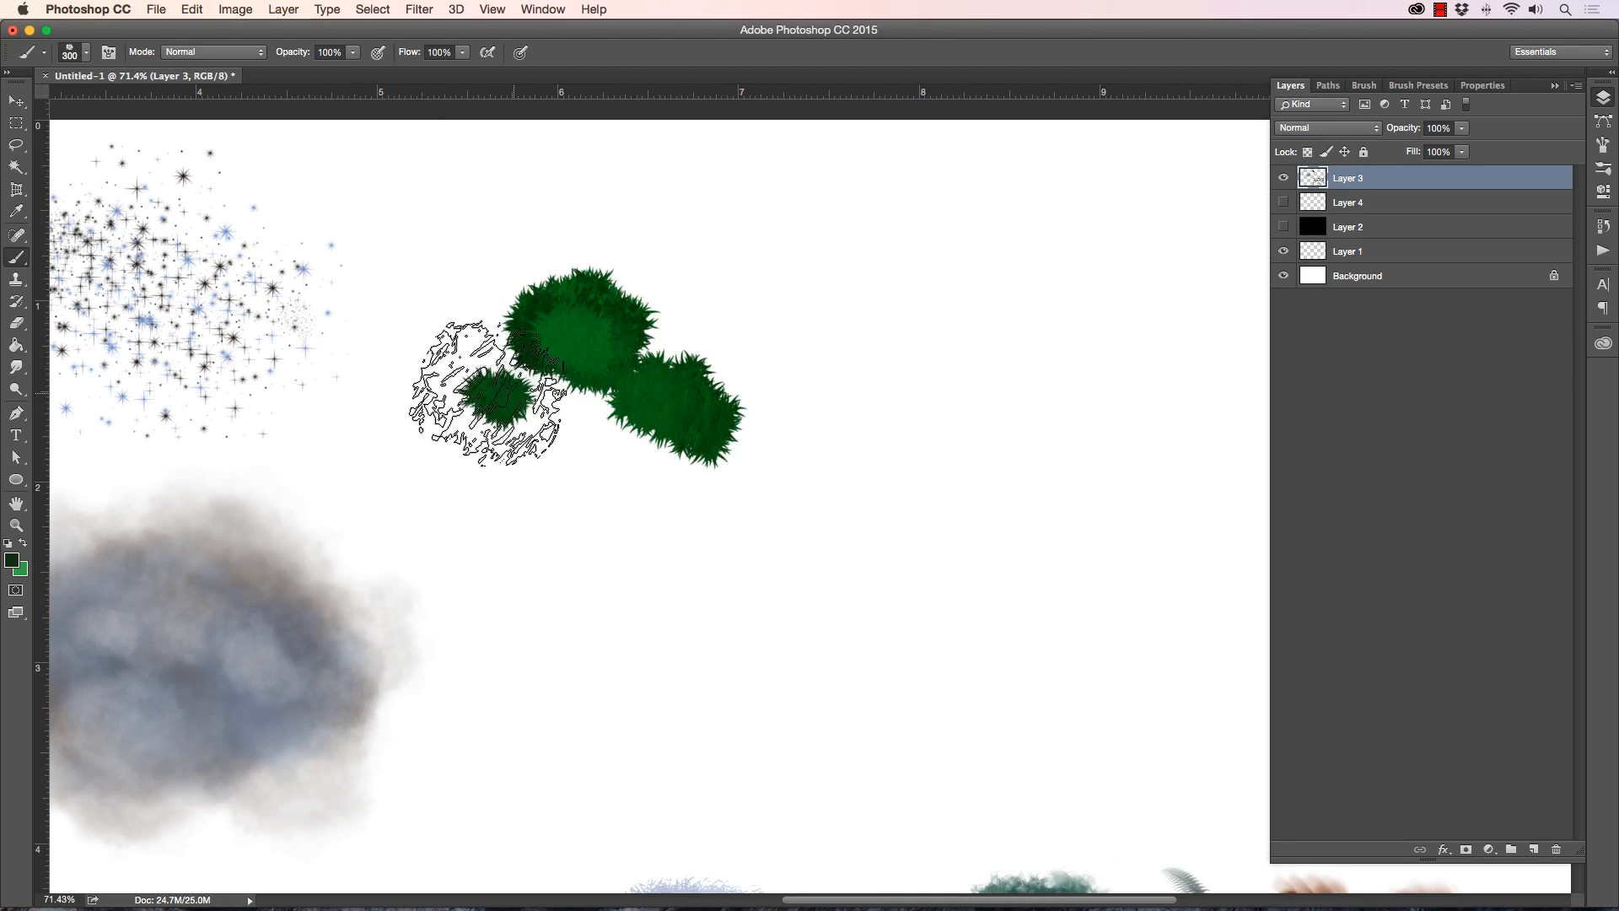
mouse_move(486, 393)
mouse_down()
mouse_move(515, 418)
mouse_move(525, 392)
mouse_move(535, 401)
mouse_move(515, 400)
mouse_move(497, 356)
mouse_move(478, 373)
mouse_move(502, 385)
mouse_move(480, 376)
mouse_move(499, 381)
mouse_move(492, 398)
mouse_move(493, 370)
mouse_move(517, 376)
mouse_move(498, 298)
mouse_move(559, 364)
mouse_move(476, 373)
mouse_move(467, 389)
mouse_move(448, 337)
mouse_move(578, 372)
mouse_move(561, 341)
mouse_up()
key(bracketleft)
key(bracketleft)
key(bracketleft)
click(16, 526)
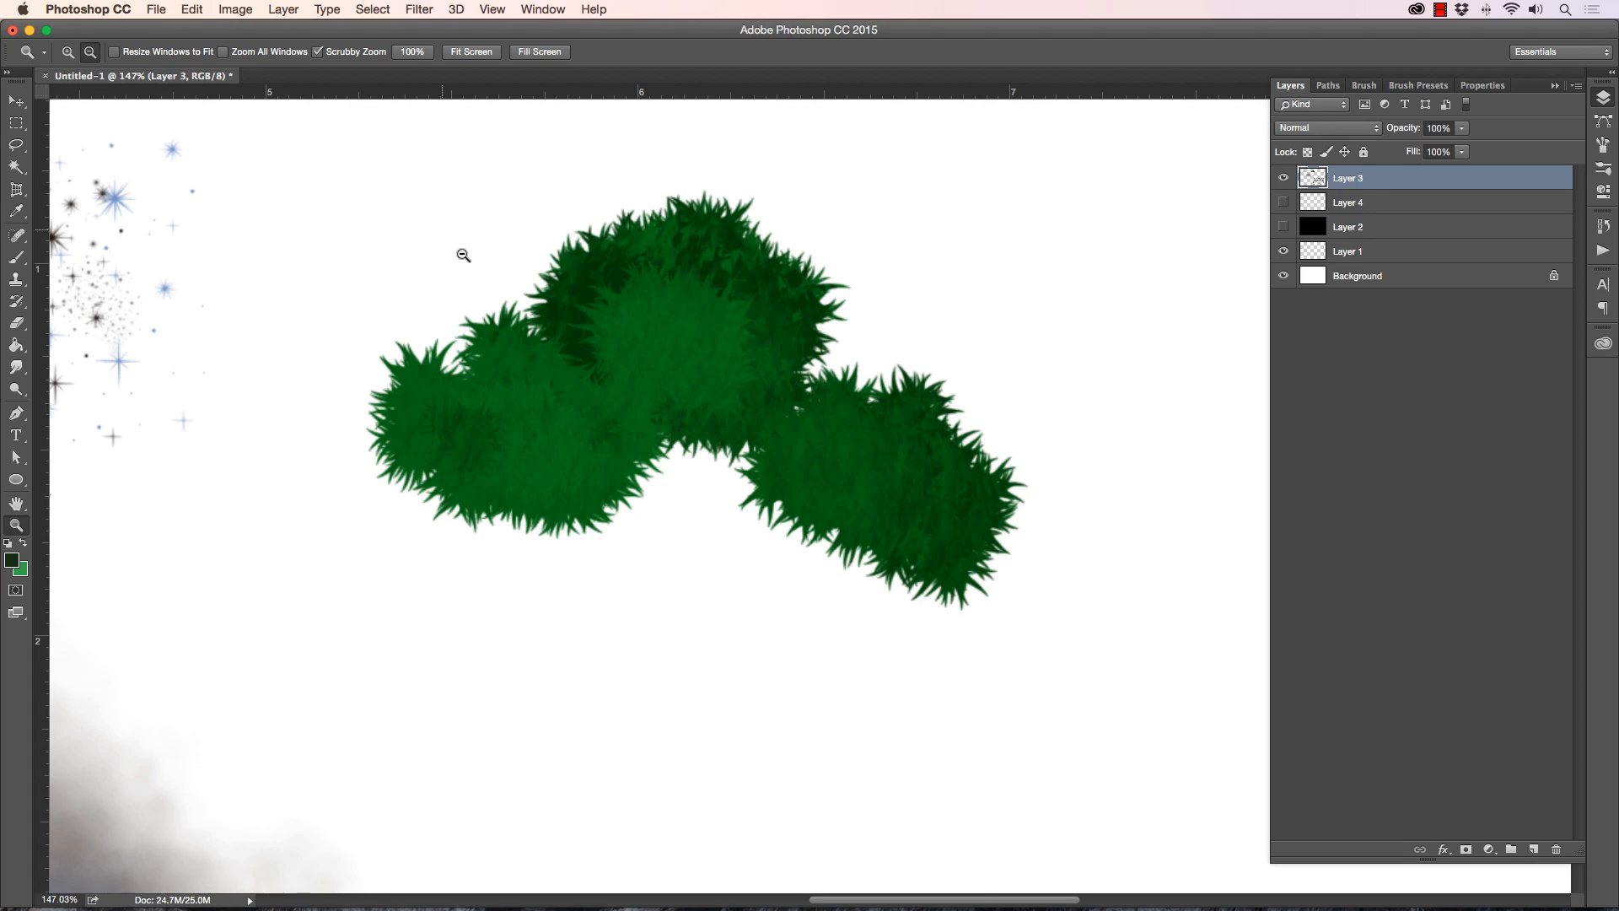
mouse_move(463, 254)
mouse_down()
mouse_move(376, 246)
mouse_move(434, 259)
mouse_move(439, 221)
mouse_up()
Step: Choose the 034 Dense Stipple preset for the Brush tool and set its size to 300 px
click(17, 257)
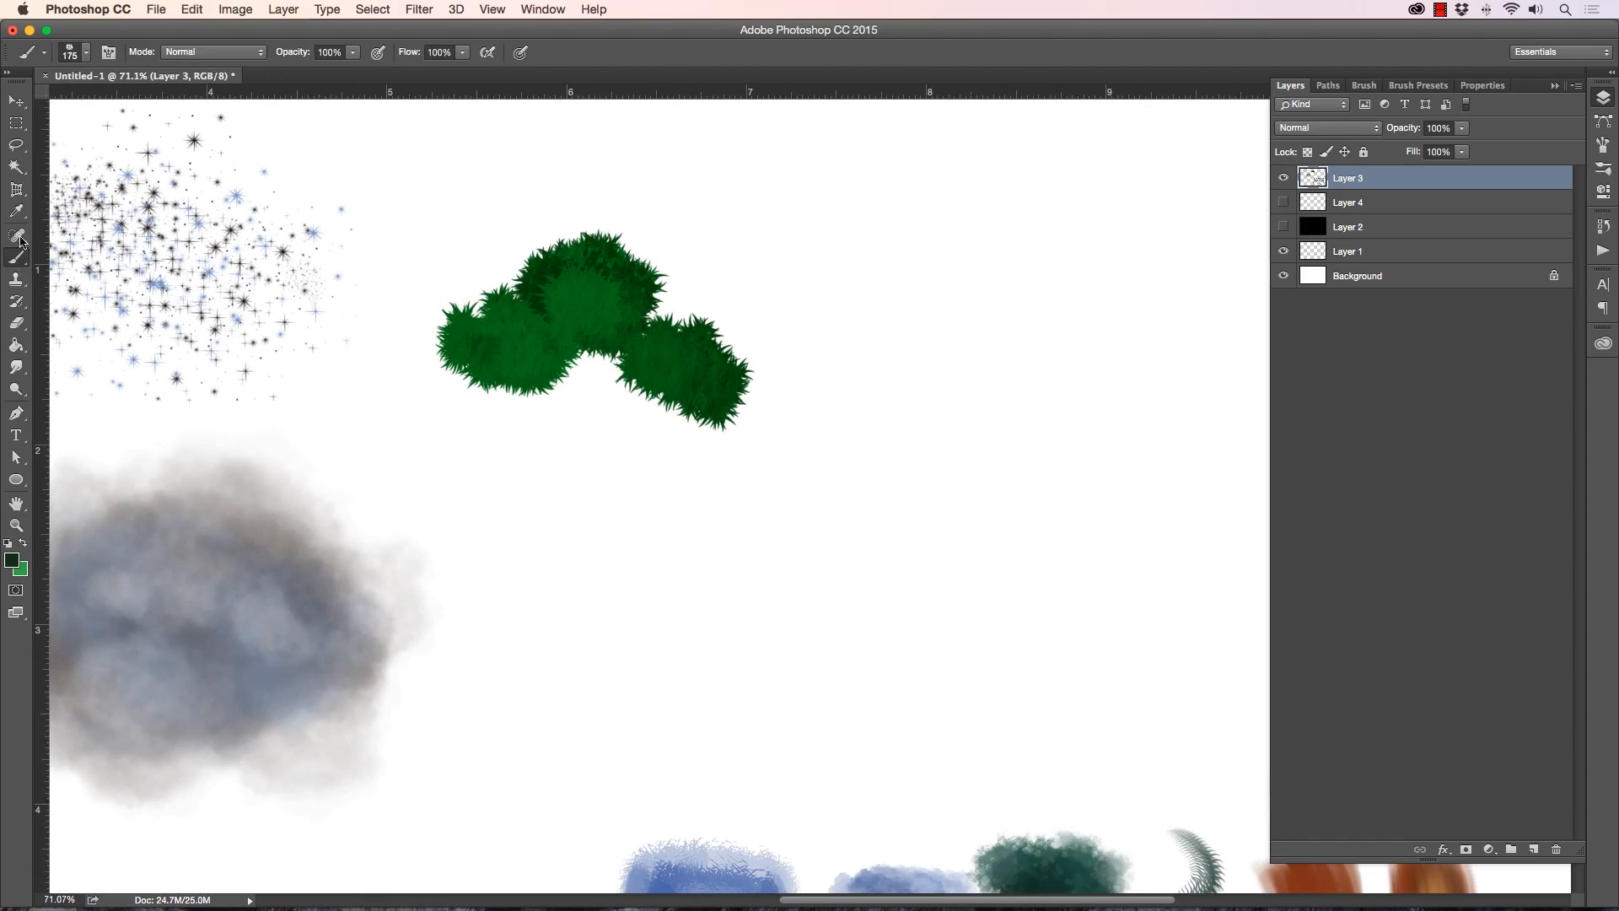
click(84, 56)
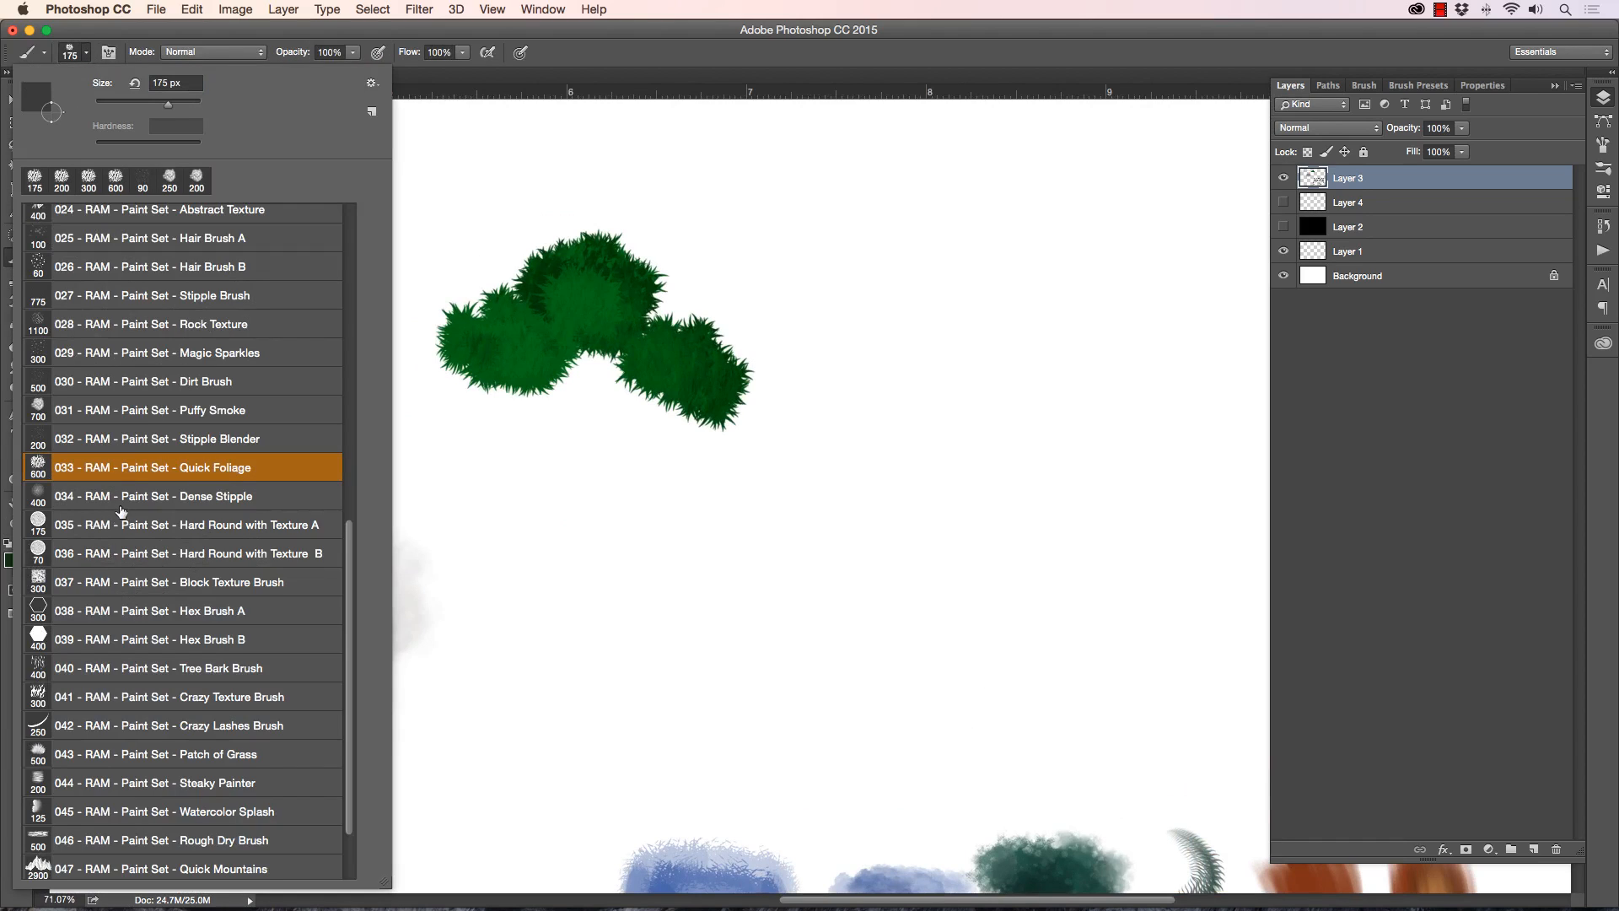
click(167, 496)
key(Return)
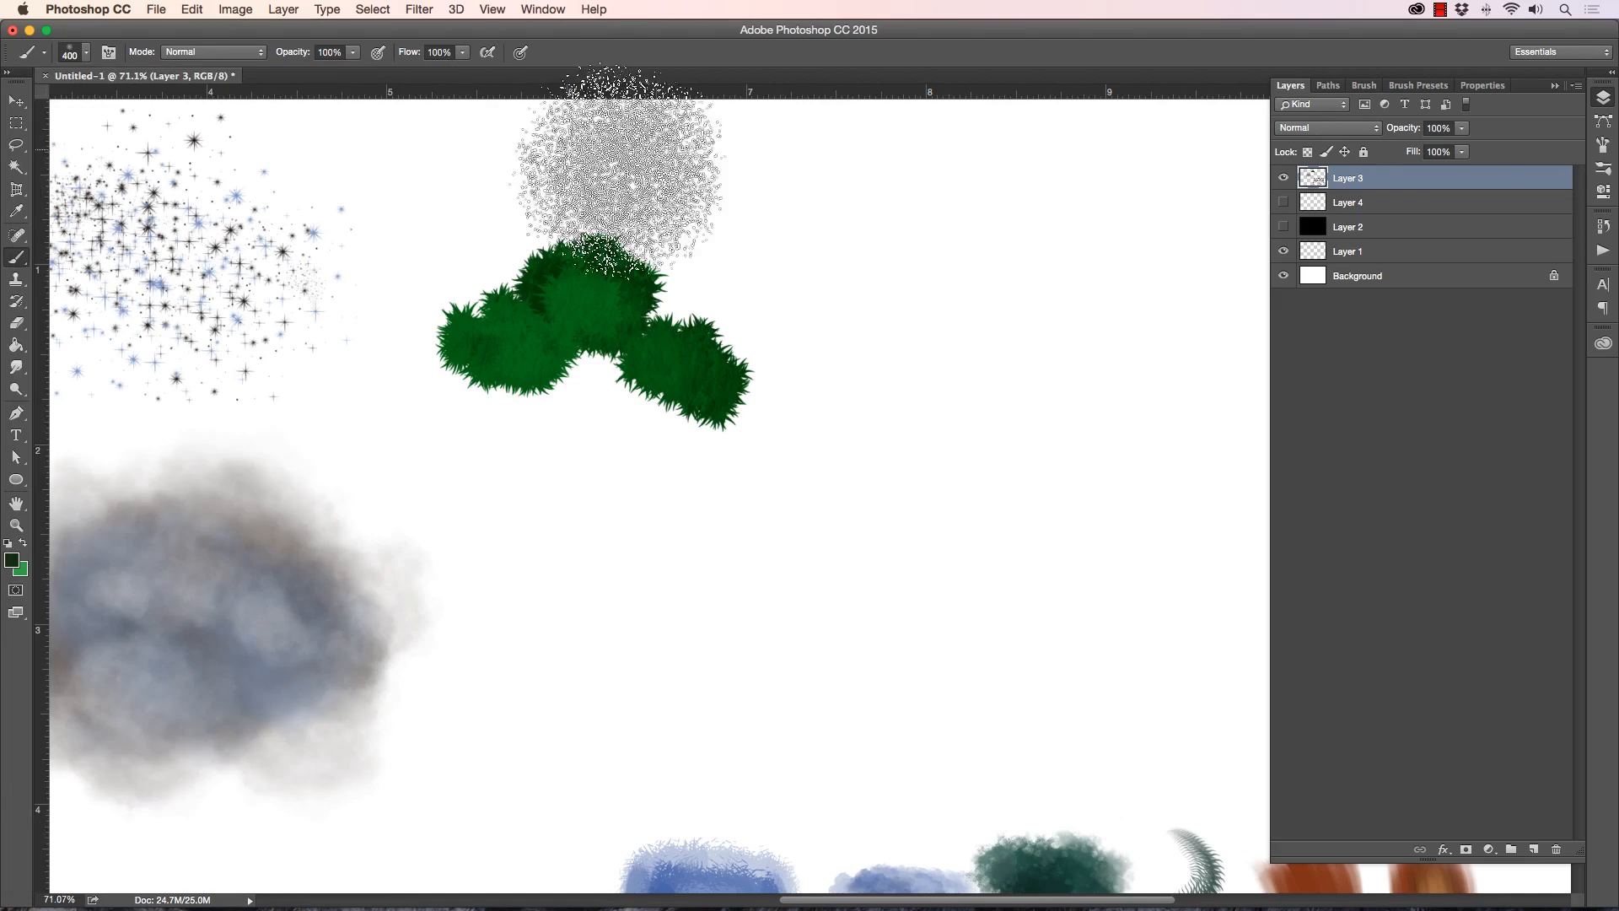
key(bracketright)
key(bracketleft)
key(bracketleft)
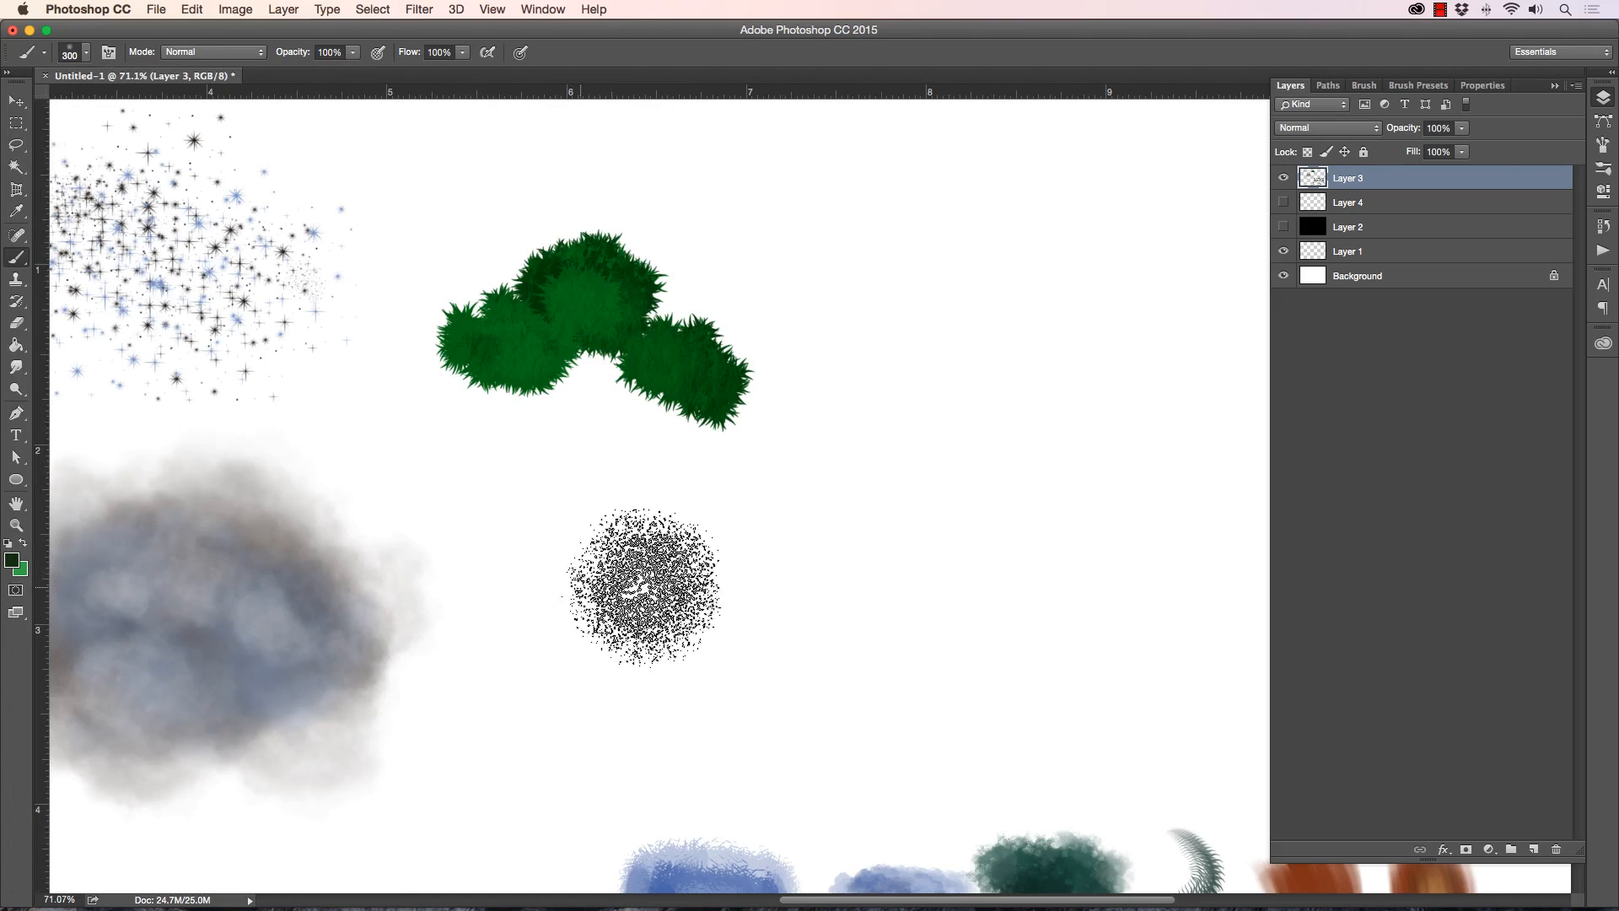
Step: Set the foreground to blue #4d62a3 and paint a round Dense Stipple swatch below the foliage, undoing the faint strokes beside it
click(12, 560)
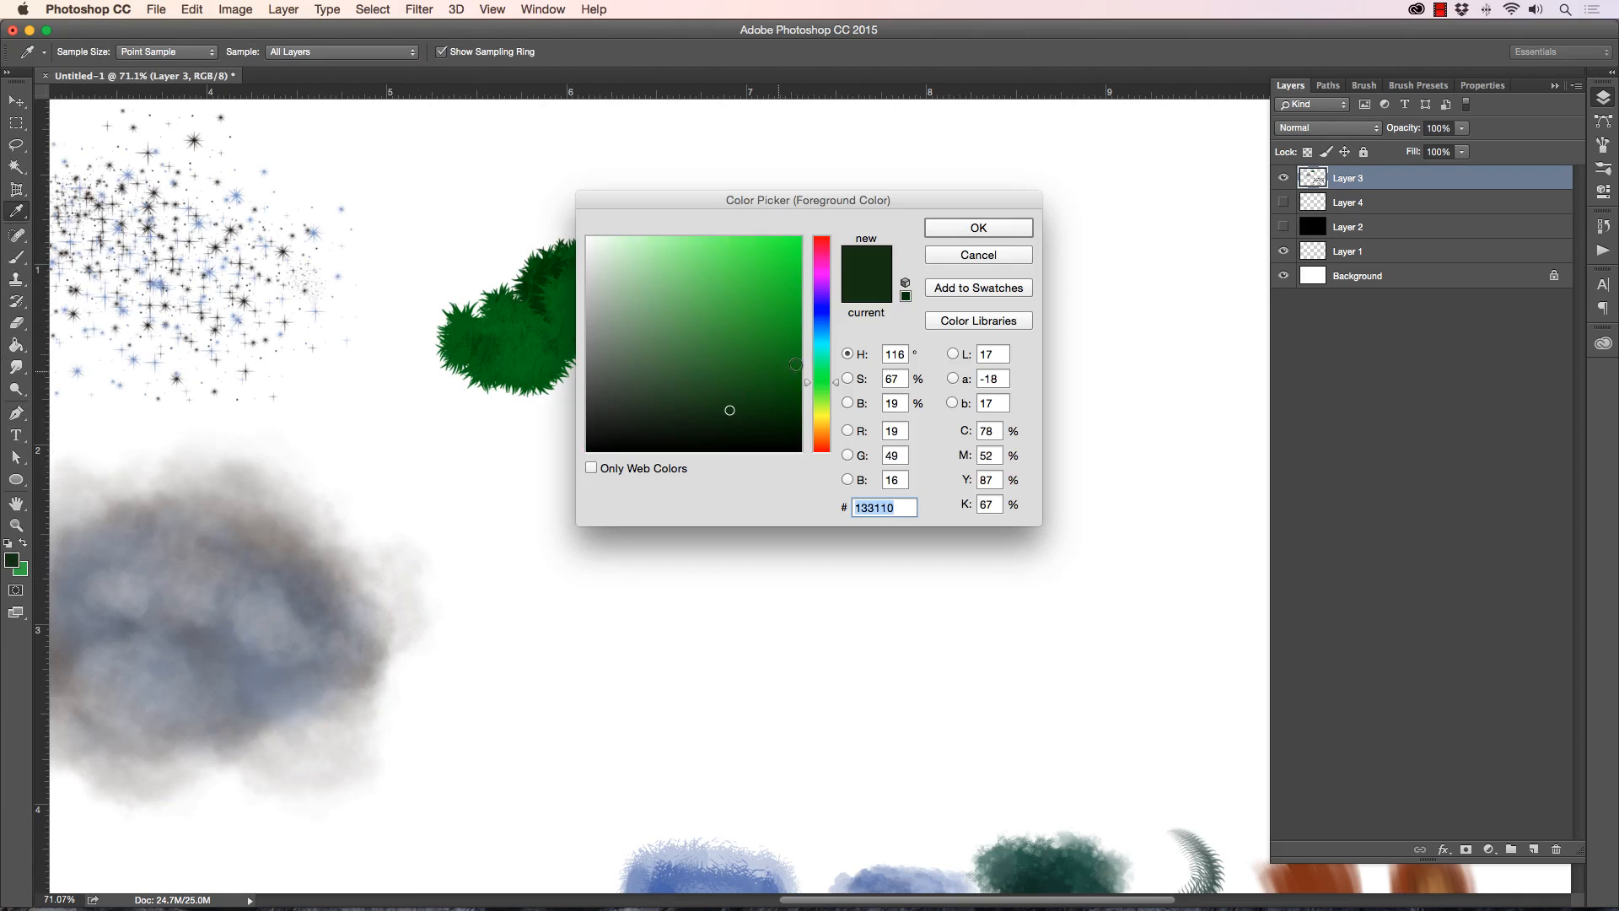
drag(815, 333, 815, 317)
drag(718, 354, 705, 315)
click(940, 230)
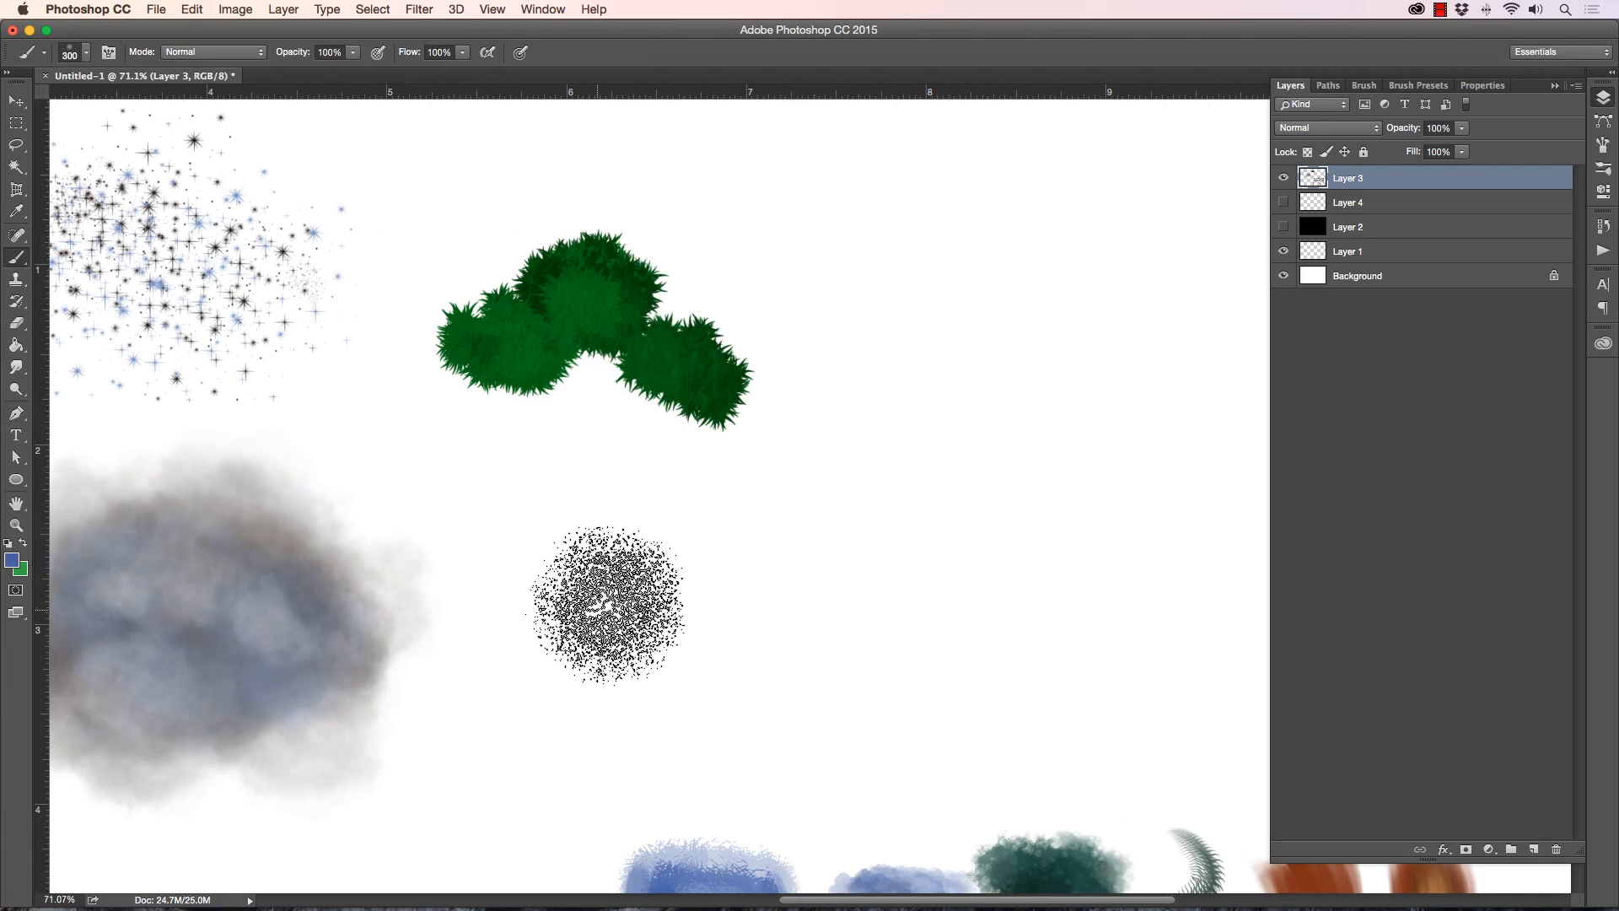
mouse_move(607, 597)
mouse_down()
mouse_move(550, 608)
mouse_move(604, 604)
mouse_move(612, 640)
mouse_move(545, 581)
mouse_move(579, 591)
mouse_move(627, 667)
mouse_move(681, 606)
mouse_move(635, 536)
mouse_move(606, 646)
mouse_move(689, 608)
mouse_move(568, 559)
mouse_move(658, 656)
mouse_move(640, 562)
mouse_move(507, 604)
mouse_move(516, 650)
mouse_move(597, 650)
mouse_move(495, 576)
mouse_move(569, 608)
mouse_move(658, 612)
mouse_move(561, 566)
mouse_move(659, 593)
mouse_move(652, 670)
mouse_move(571, 622)
mouse_up()
mouse_move(812, 546)
mouse_down()
mouse_move(838, 677)
mouse_move(773, 601)
mouse_move(795, 619)
mouse_move(800, 543)
mouse_move(864, 663)
mouse_move(828, 476)
mouse_move(917, 681)
mouse_move(769, 531)
mouse_move(778, 607)
mouse_move(889, 645)
mouse_move(846, 434)
mouse_move(944, 503)
mouse_move(941, 547)
mouse_move(780, 485)
mouse_move(784, 636)
mouse_move(837, 637)
mouse_move(859, 452)
mouse_move(980, 443)
mouse_move(1061, 510)
mouse_move(965, 267)
mouse_move(1025, 562)
mouse_move(770, 650)
mouse_up()
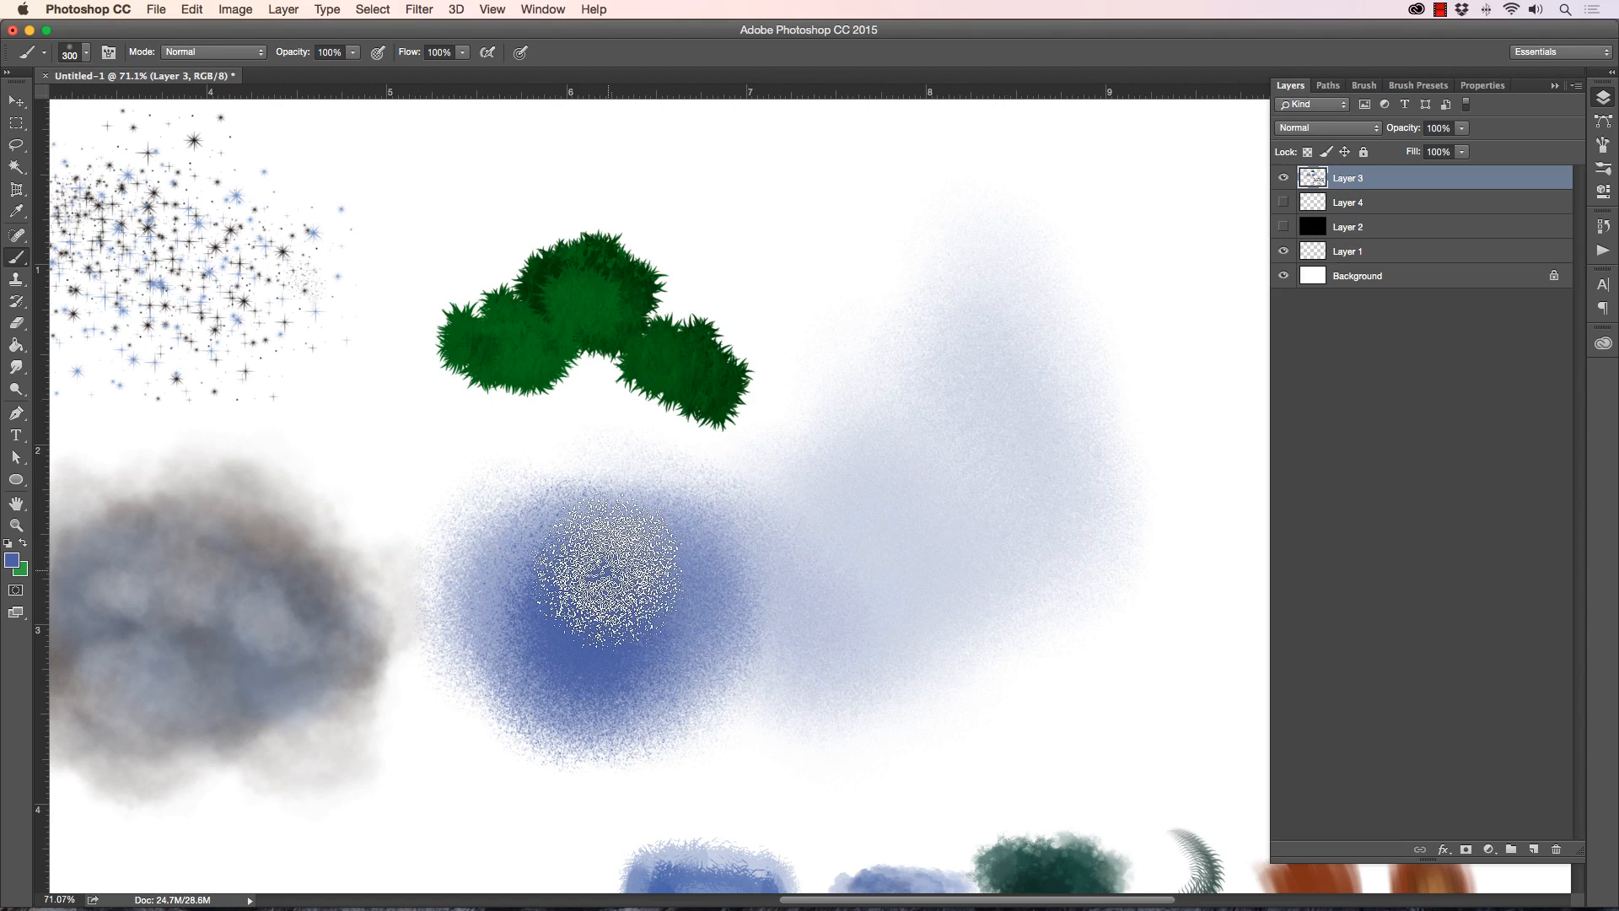
key(super+z)
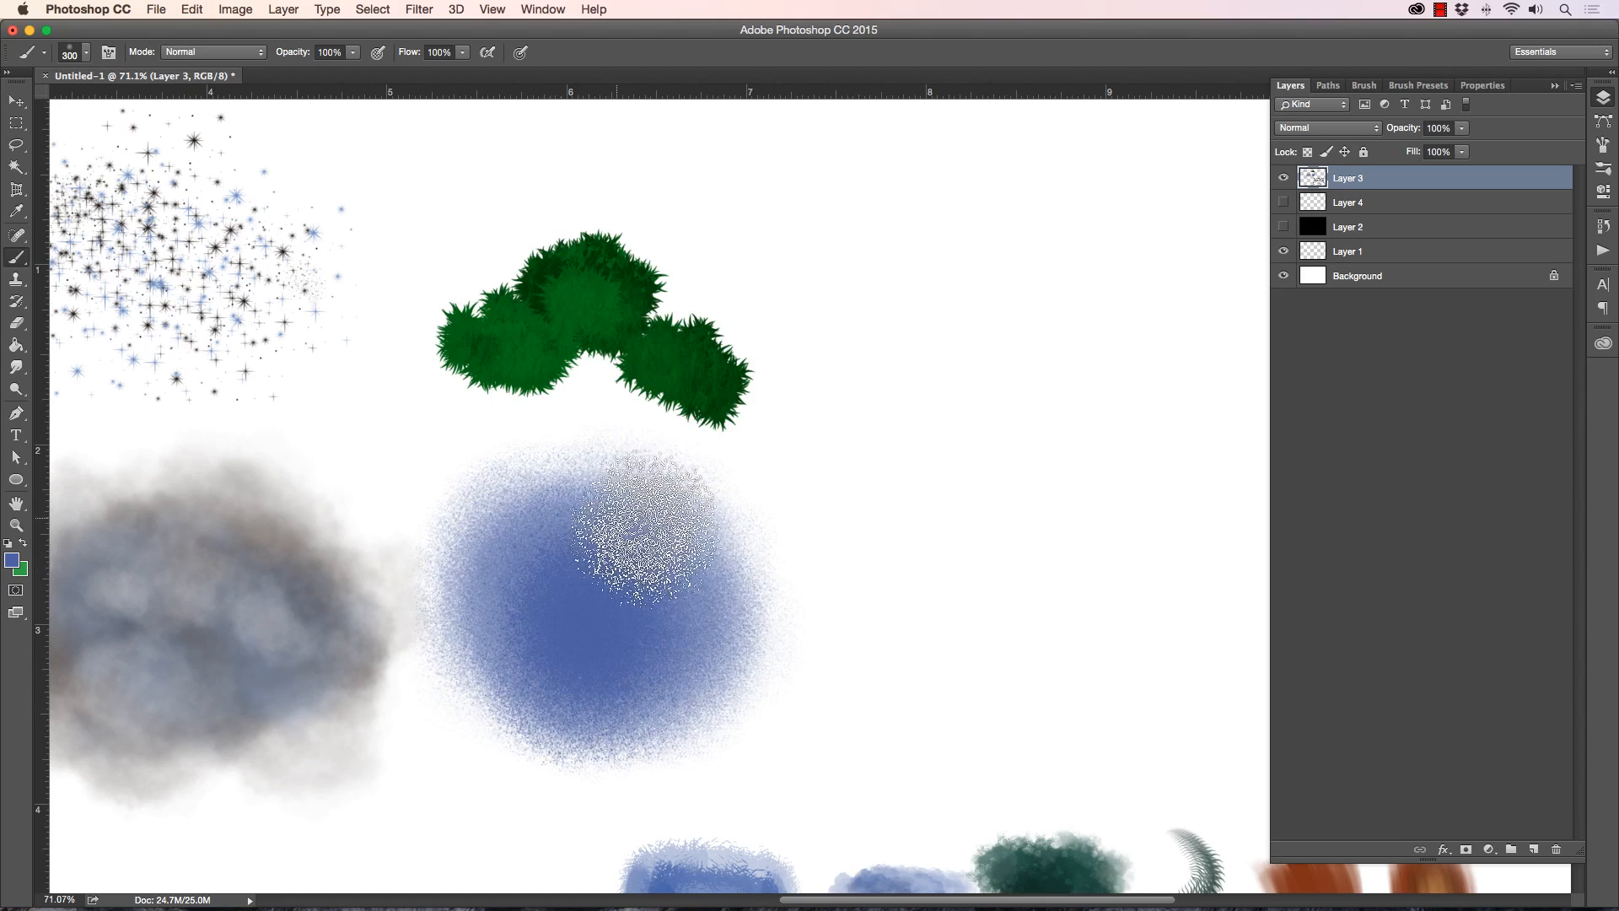
Step: Set the foreground to a darker navy blue and shade the middle of the round stipple swatch
click(11, 560)
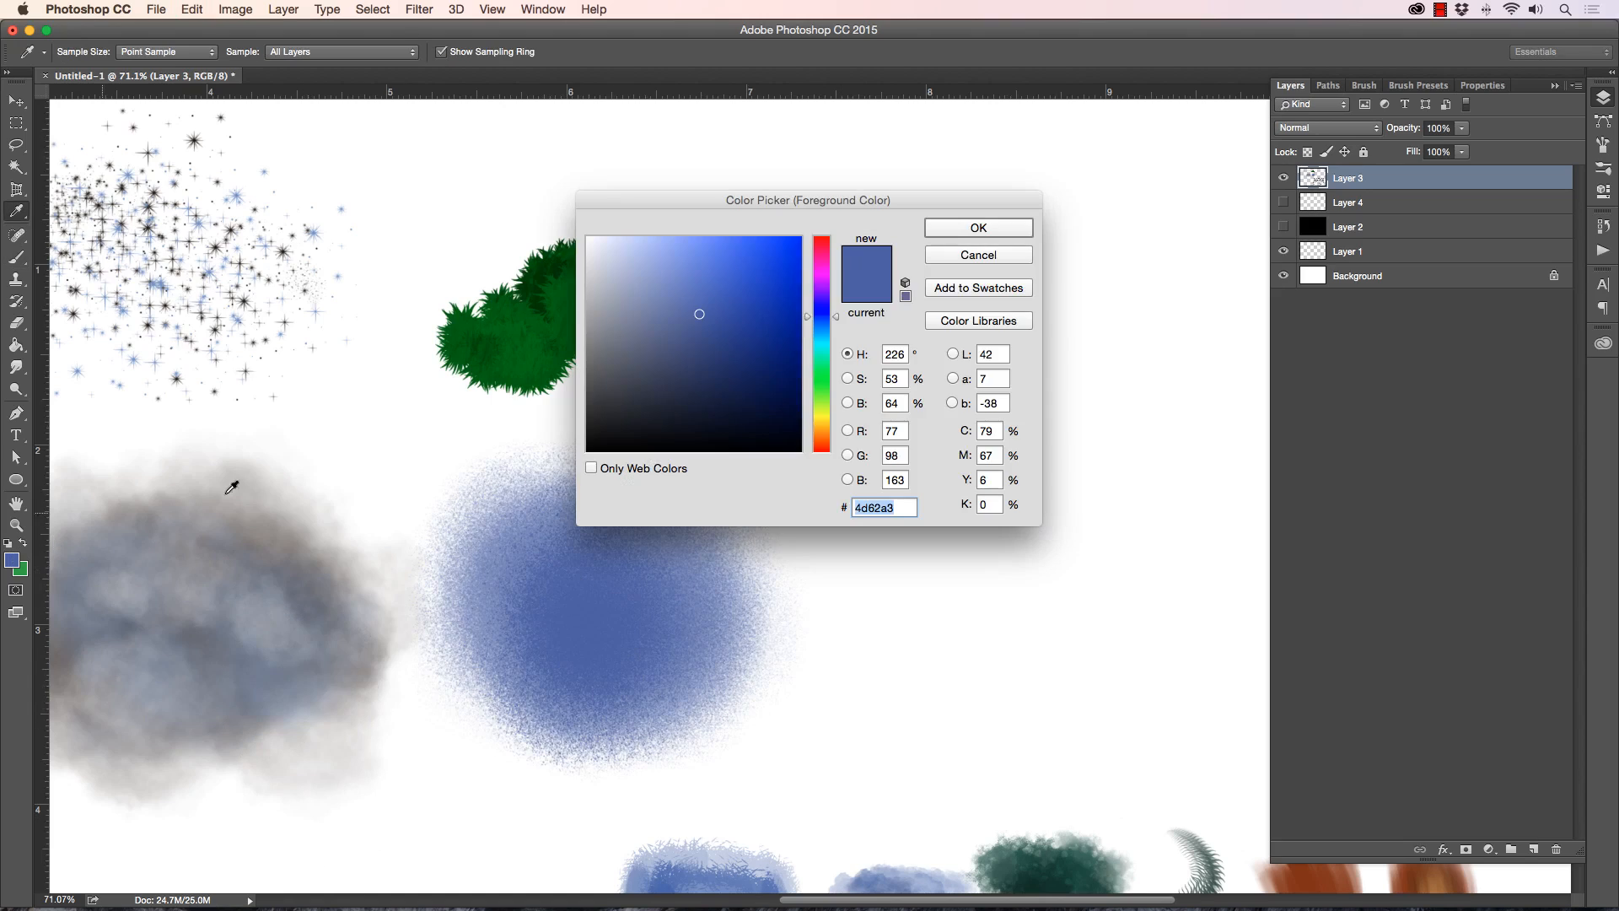
click(715, 376)
click(946, 224)
mouse_move(657, 531)
mouse_down()
mouse_move(582, 607)
mouse_move(551, 594)
mouse_move(641, 637)
mouse_up()
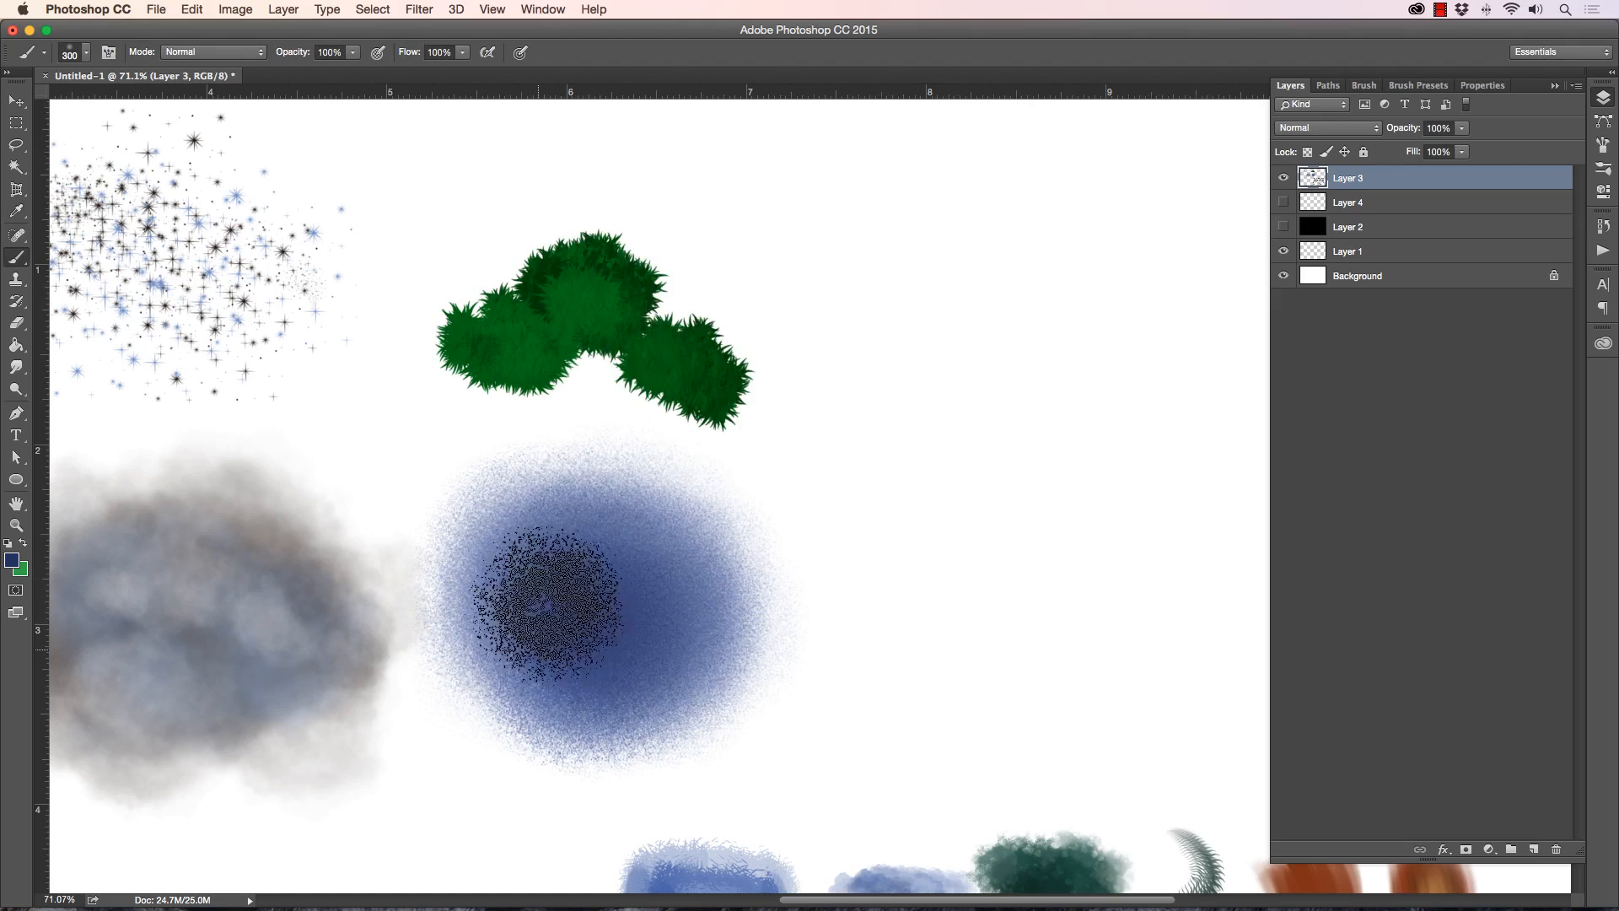
mouse_move(614, 659)
mouse_down()
mouse_move(399, 666)
mouse_move(360, 610)
mouse_up()
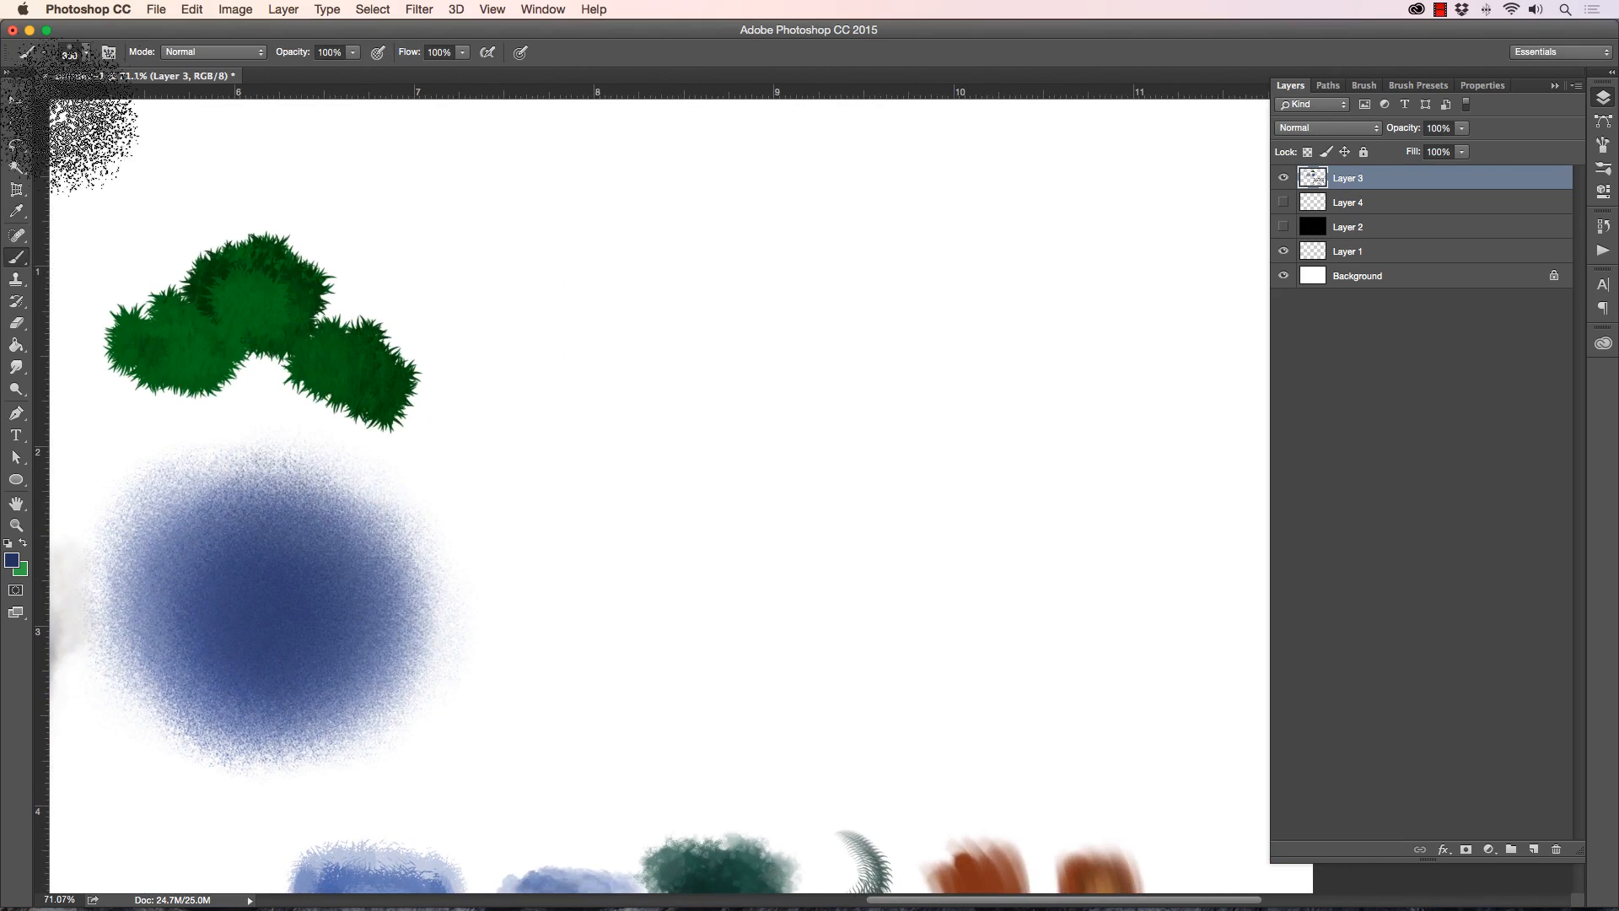
Step: Paint a curved navy stroke beside the foliage with the 035 Hard Round with Texture A preset at 150 px
click(85, 52)
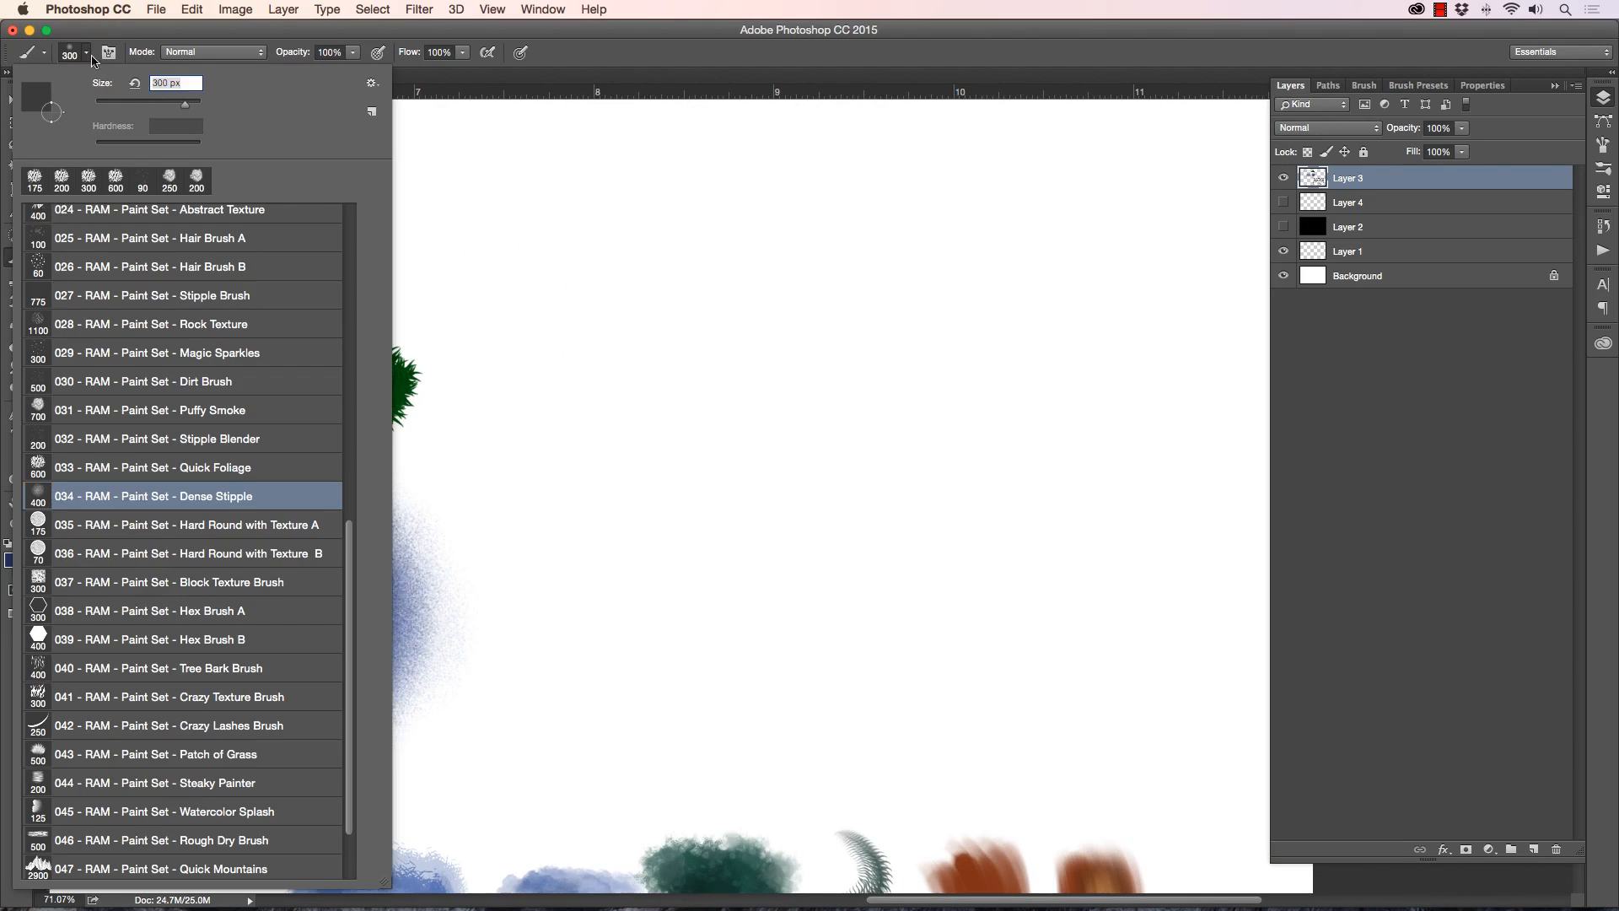
click(124, 528)
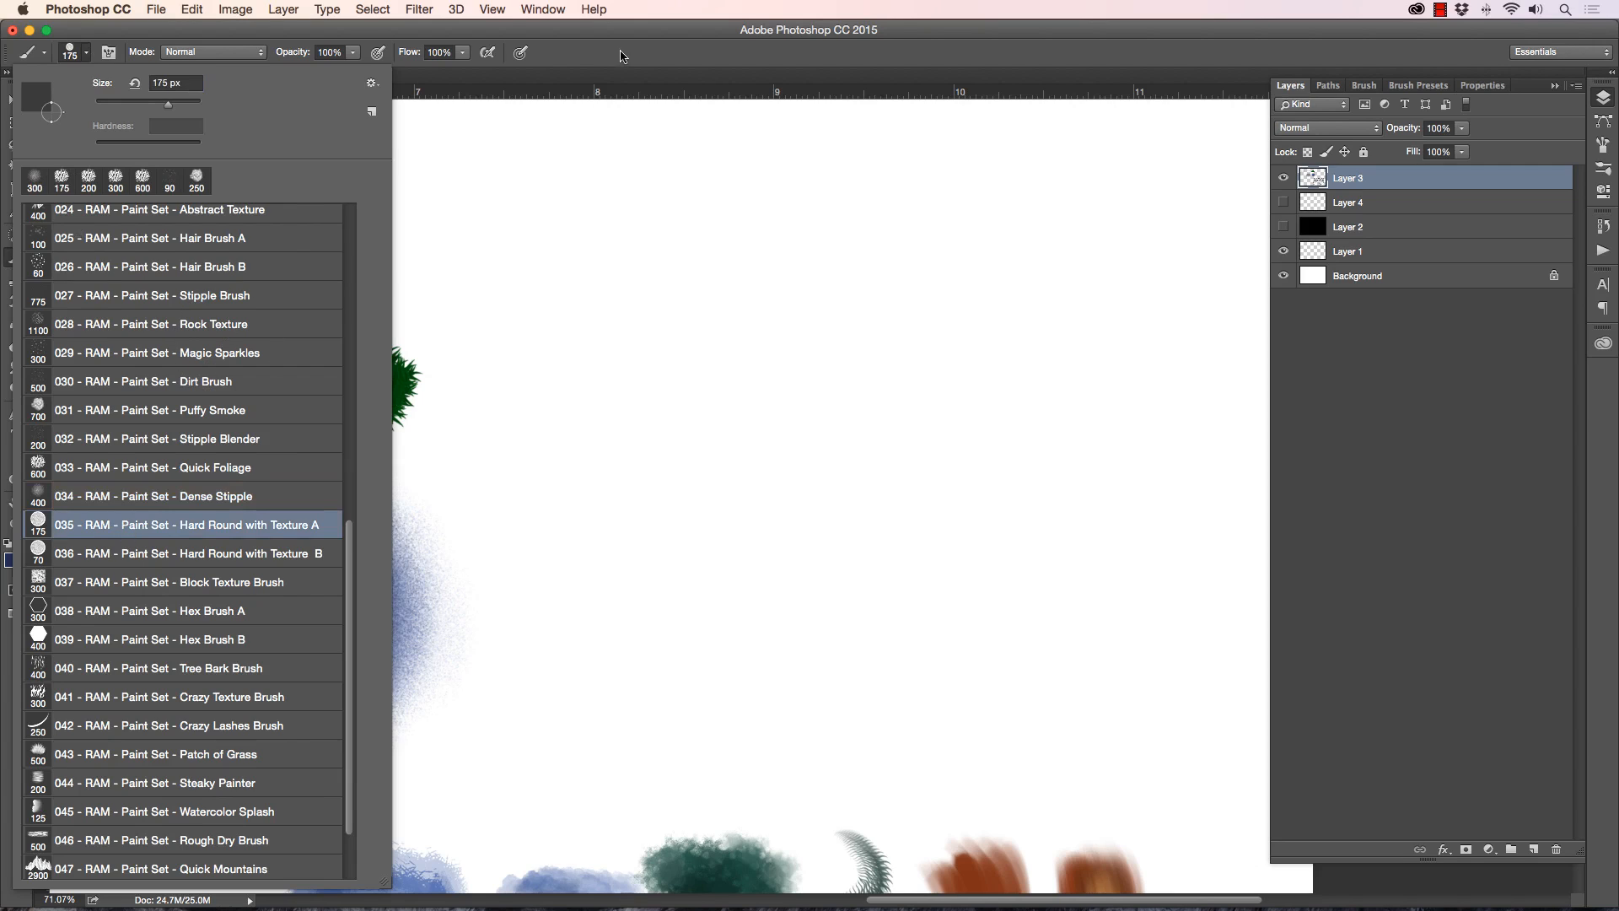
click(621, 55)
key([)
mouse_move(506, 249)
mouse_down()
mouse_move(591, 473)
mouse_move(487, 228)
mouse_move(608, 477)
mouse_move(517, 269)
mouse_move(626, 581)
mouse_move(452, 222)
mouse_move(578, 494)
mouse_move(485, 221)
mouse_move(629, 517)
mouse_move(465, 195)
mouse_move(646, 561)
mouse_move(509, 267)
mouse_move(596, 336)
mouse_move(609, 447)
mouse_move(470, 206)
mouse_move(646, 563)
mouse_move(436, 216)
mouse_move(584, 500)
mouse_move(458, 273)
mouse_move(541, 353)
mouse_move(474, 204)
mouse_move(649, 472)
mouse_move(475, 174)
mouse_move(672, 545)
mouse_up()
Step: Paint a textured navy swatch beside the curved stroke with the 036 Hard Round with Texture B preset, using 70 and 100 px sizes
right_click(92, 103)
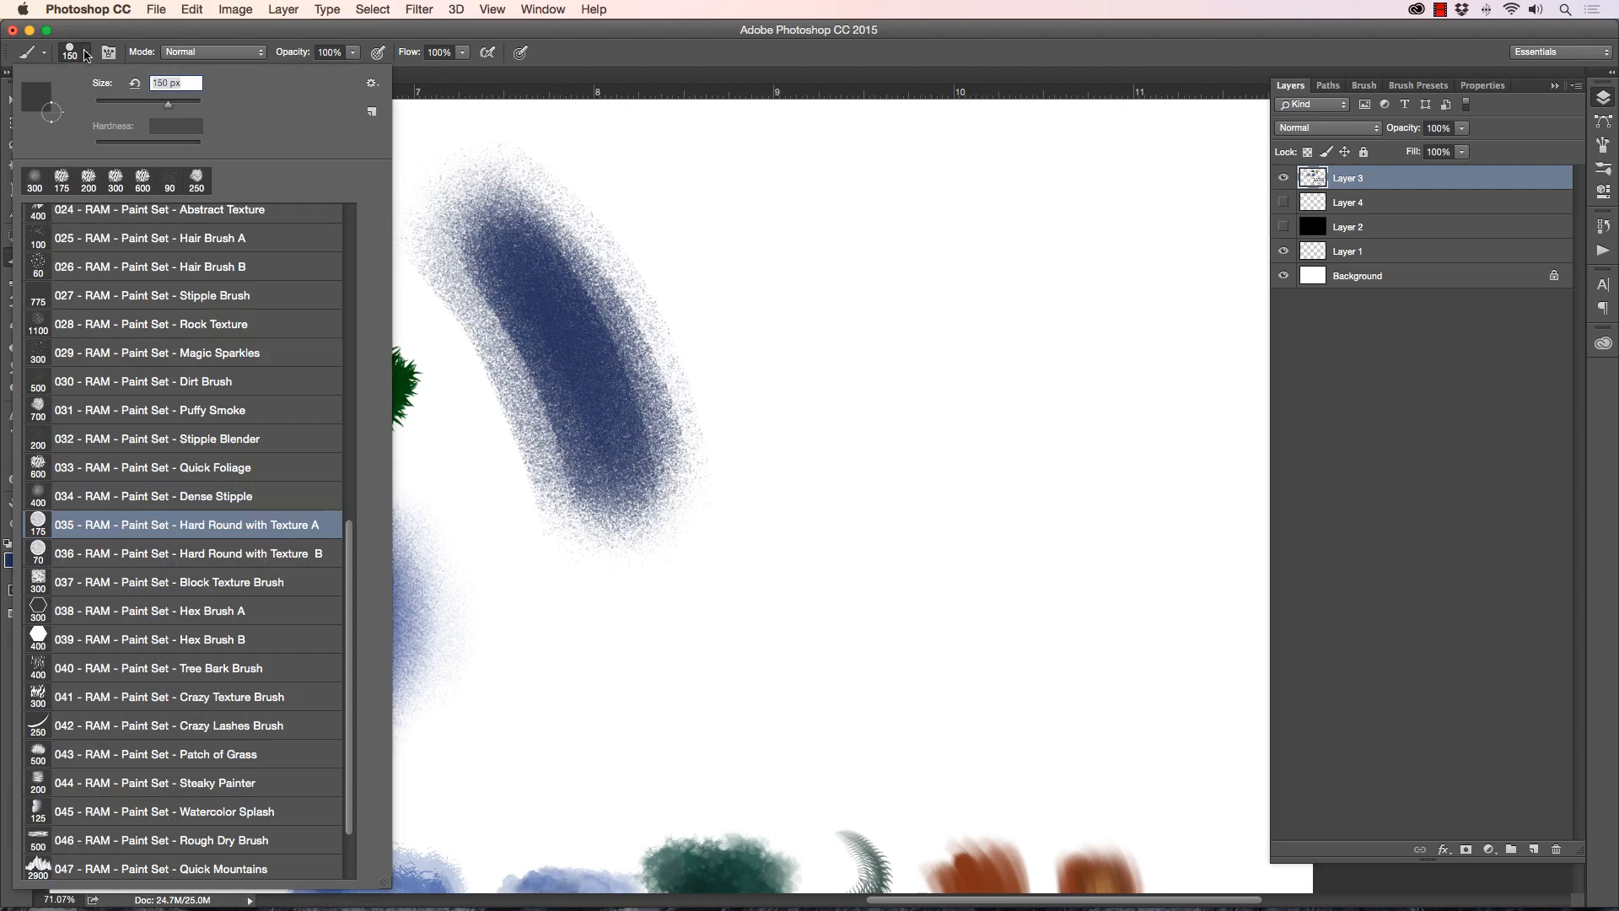
click(210, 554)
key(Return)
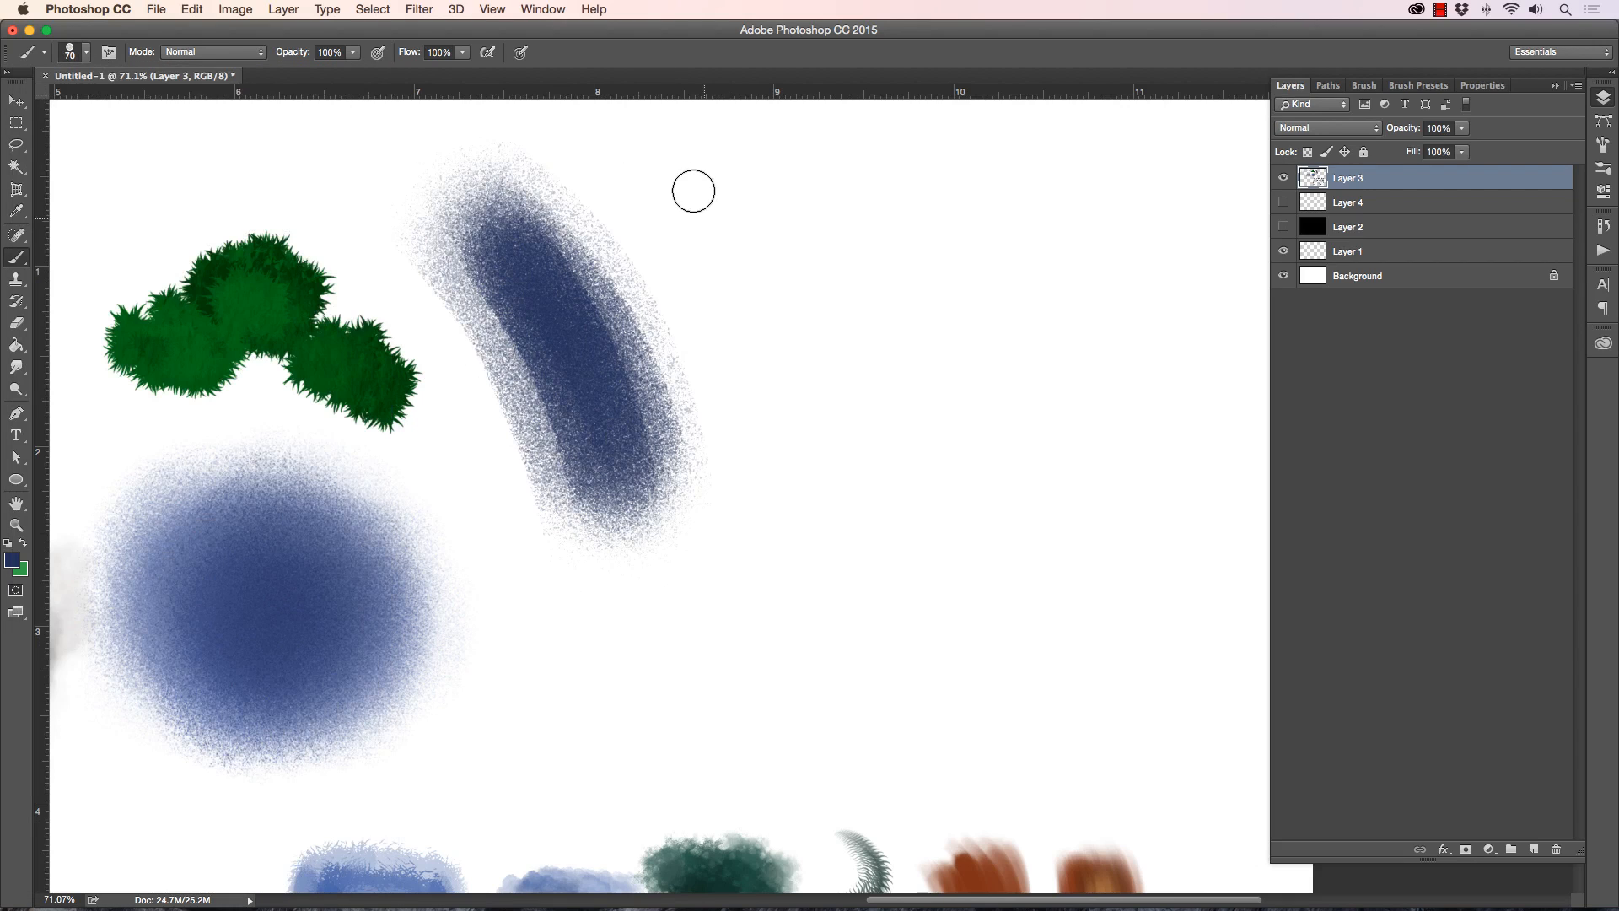
mouse_move(693, 191)
mouse_down()
mouse_move(783, 386)
mouse_move(728, 218)
mouse_move(802, 381)
mouse_move(680, 183)
mouse_move(796, 437)
mouse_up()
key(bracketright)
key(bracketright)
key(bracketright)
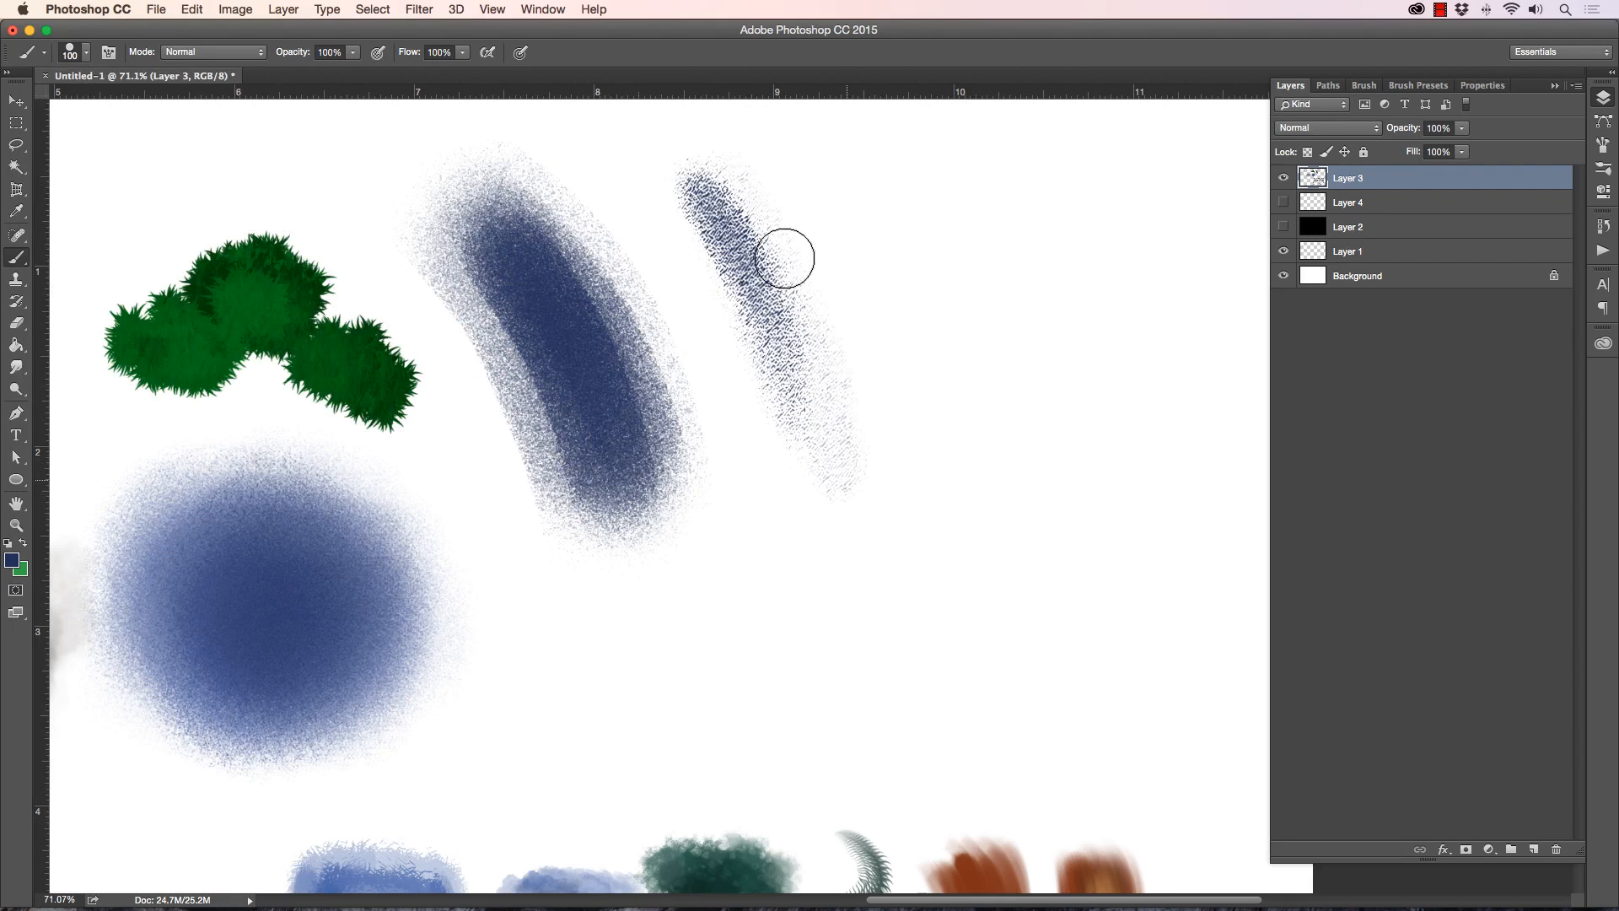
mouse_move(660, 172)
mouse_down()
mouse_move(816, 469)
mouse_move(669, 207)
mouse_move(803, 408)
mouse_move(703, 175)
mouse_up()
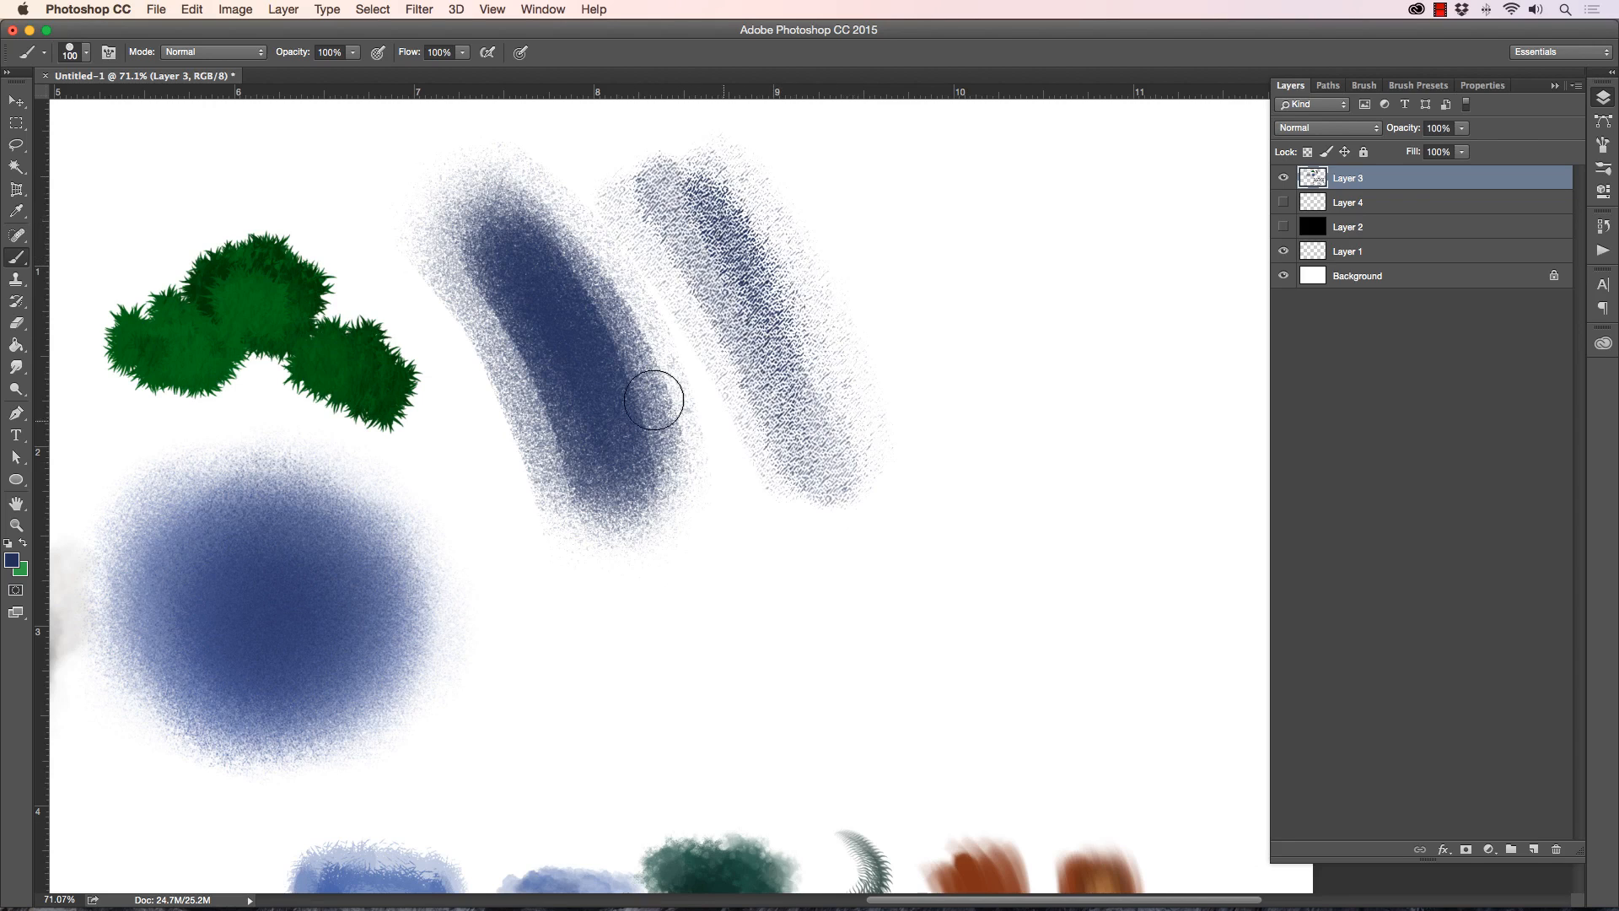
Step: Paint a short diagonal navy stroke beside the textured swatch with the 037 Block Texture Brush preset at 250 px
click(76, 56)
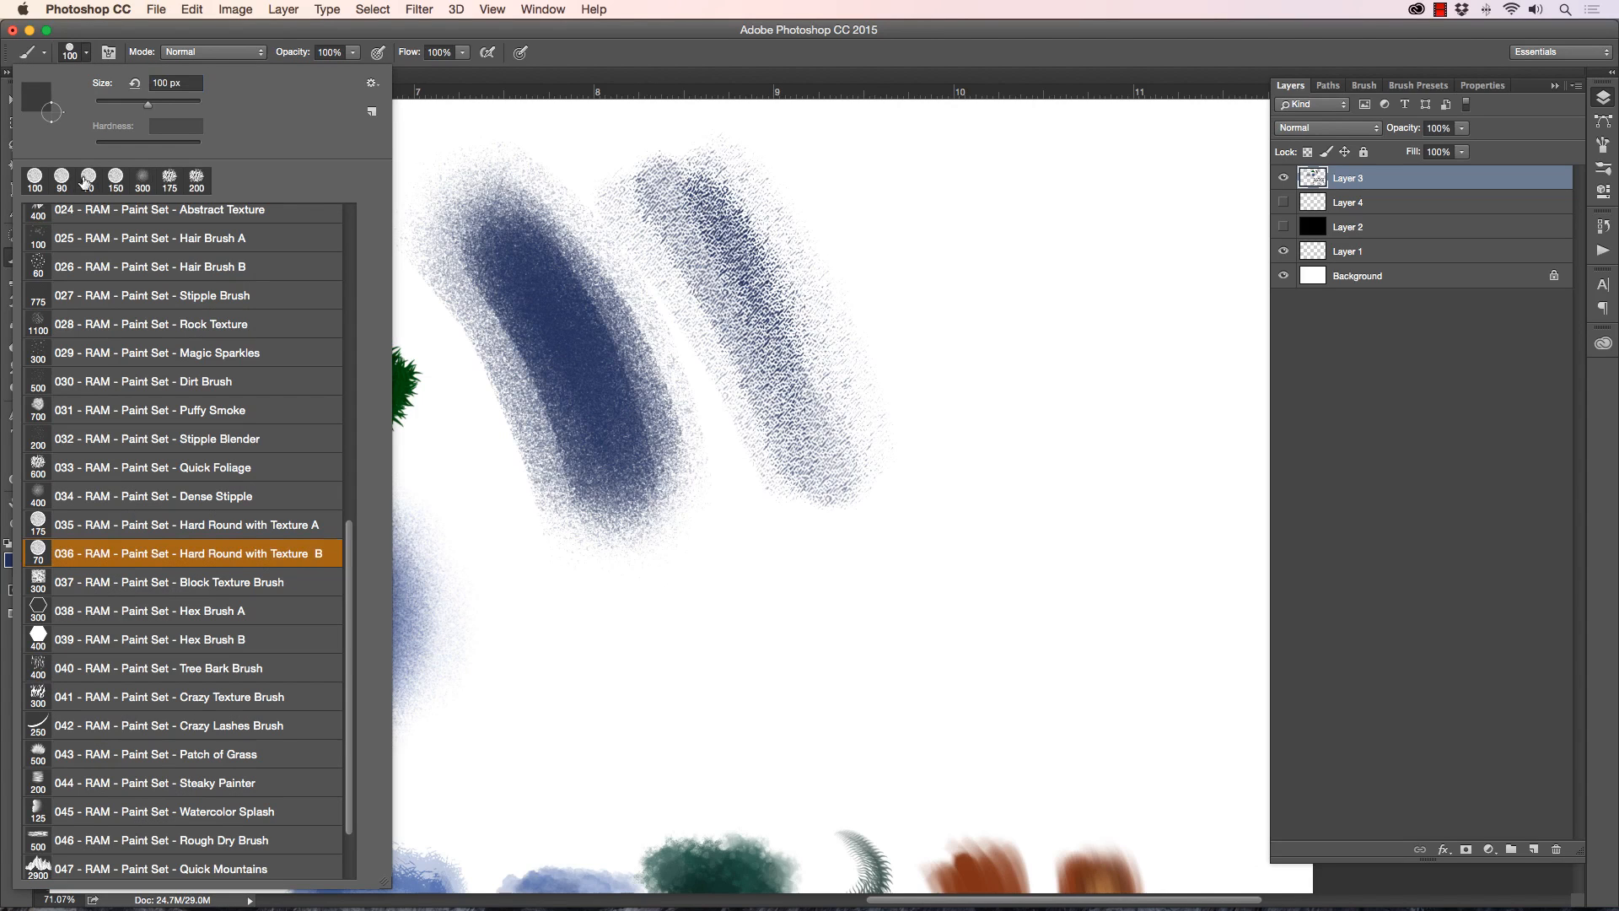
click(125, 586)
click(723, 61)
key(bracketleft)
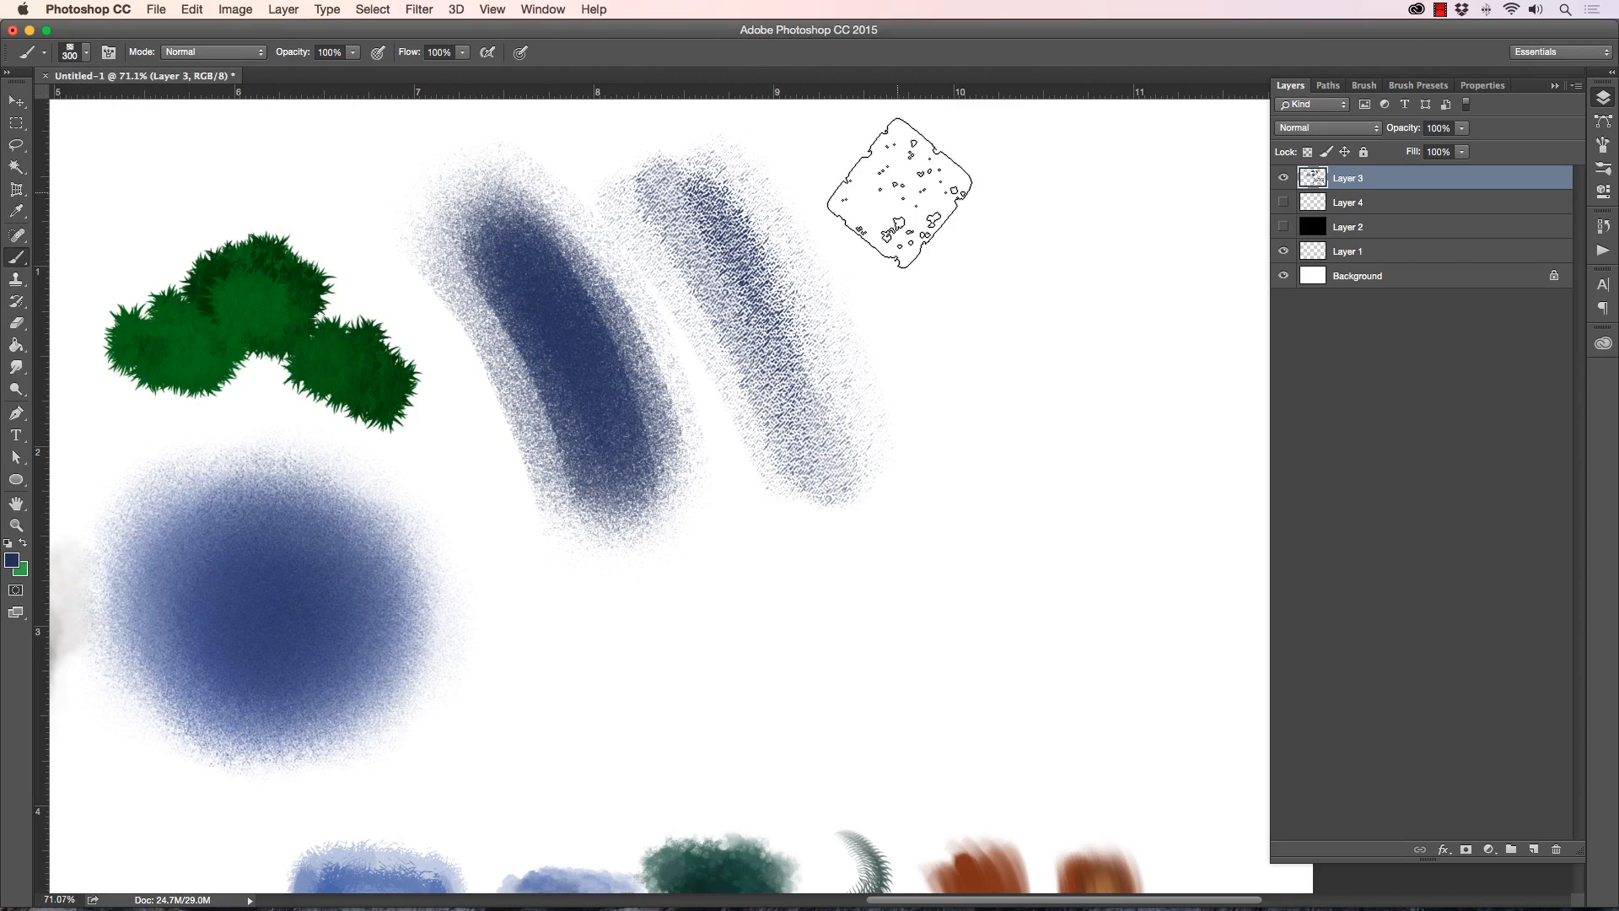
drag(895, 180, 958, 397)
key(bracketright)
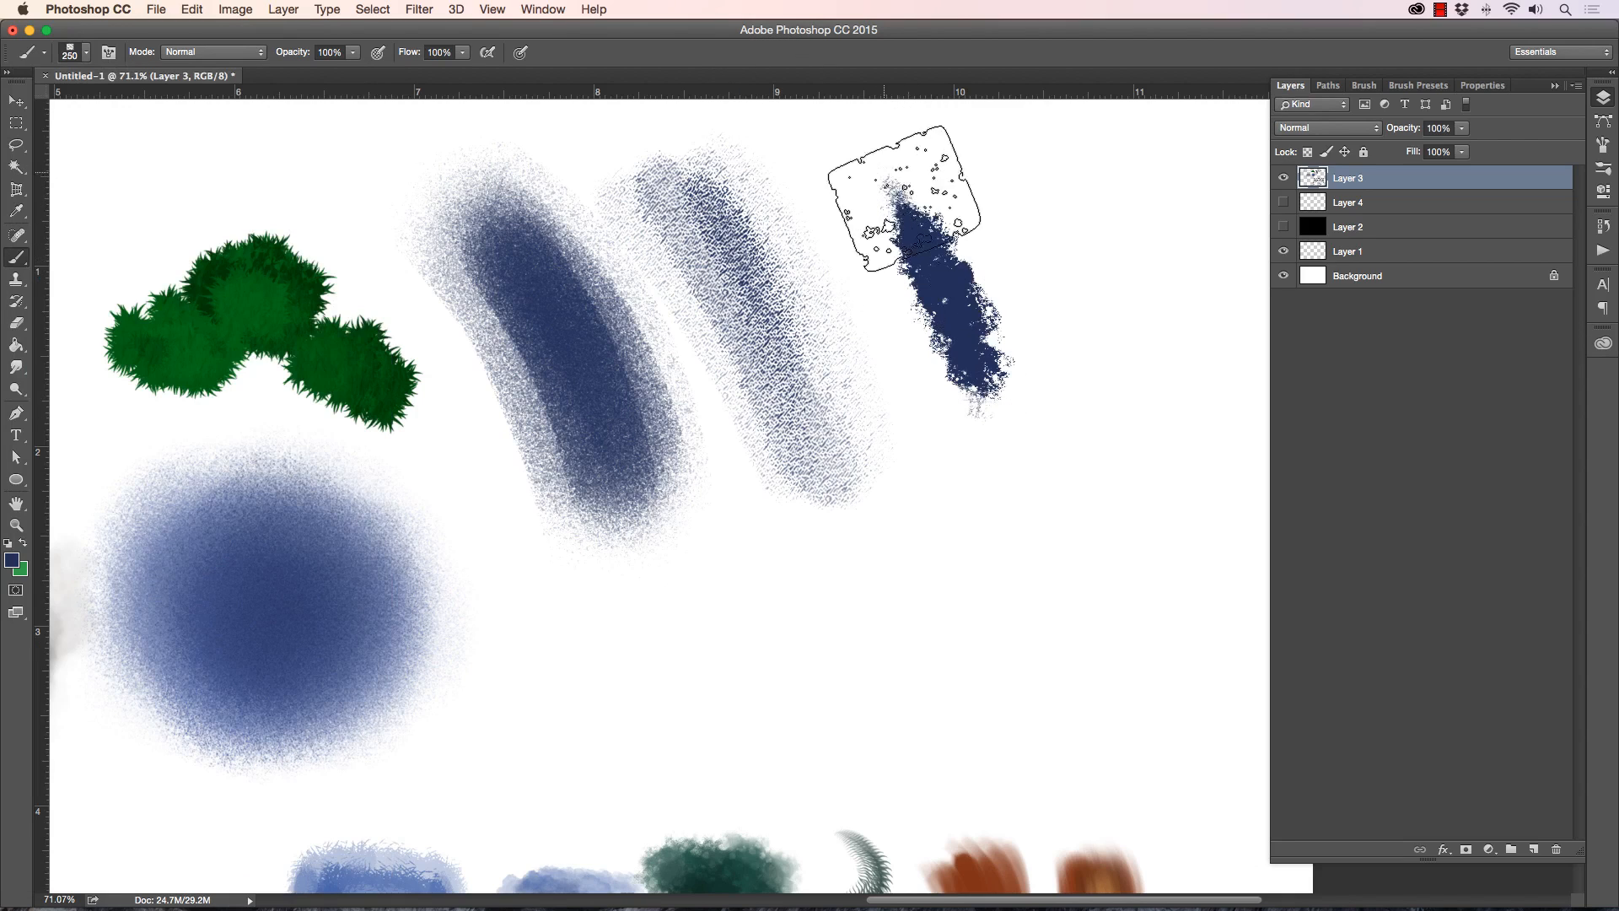
Step: Widen the diagonal navy block-texture stroke into a broad swatch and paint a thin stroke beside it at 100 px
mouse_move(897, 199)
mouse_down()
mouse_move(990, 410)
mouse_move(964, 262)
mouse_move(1011, 373)
mouse_move(911, 228)
mouse_move(988, 430)
mouse_move(869, 183)
mouse_move(982, 455)
mouse_move(846, 165)
mouse_move(979, 367)
mouse_move(944, 242)
mouse_move(1029, 353)
mouse_move(958, 186)
mouse_move(1058, 469)
mouse_move(832, 173)
mouse_move(968, 445)
mouse_move(831, 185)
mouse_move(962, 422)
mouse_move(885, 270)
mouse_move(999, 451)
mouse_move(930, 213)
mouse_move(1060, 463)
mouse_move(951, 176)
mouse_move(1046, 329)
mouse_move(1049, 343)
mouse_move(923, 168)
mouse_move(1023, 446)
mouse_move(867, 147)
mouse_move(880, 182)
mouse_move(856, 207)
mouse_move(954, 360)
mouse_move(844, 185)
mouse_move(949, 313)
mouse_move(887, 188)
mouse_move(997, 327)
mouse_move(998, 304)
mouse_move(918, 196)
mouse_move(1018, 379)
mouse_move(877, 185)
mouse_move(938, 360)
mouse_move(816, 184)
mouse_move(950, 424)
mouse_move(838, 227)
mouse_move(927, 370)
mouse_move(895, 240)
mouse_move(1003, 380)
mouse_up()
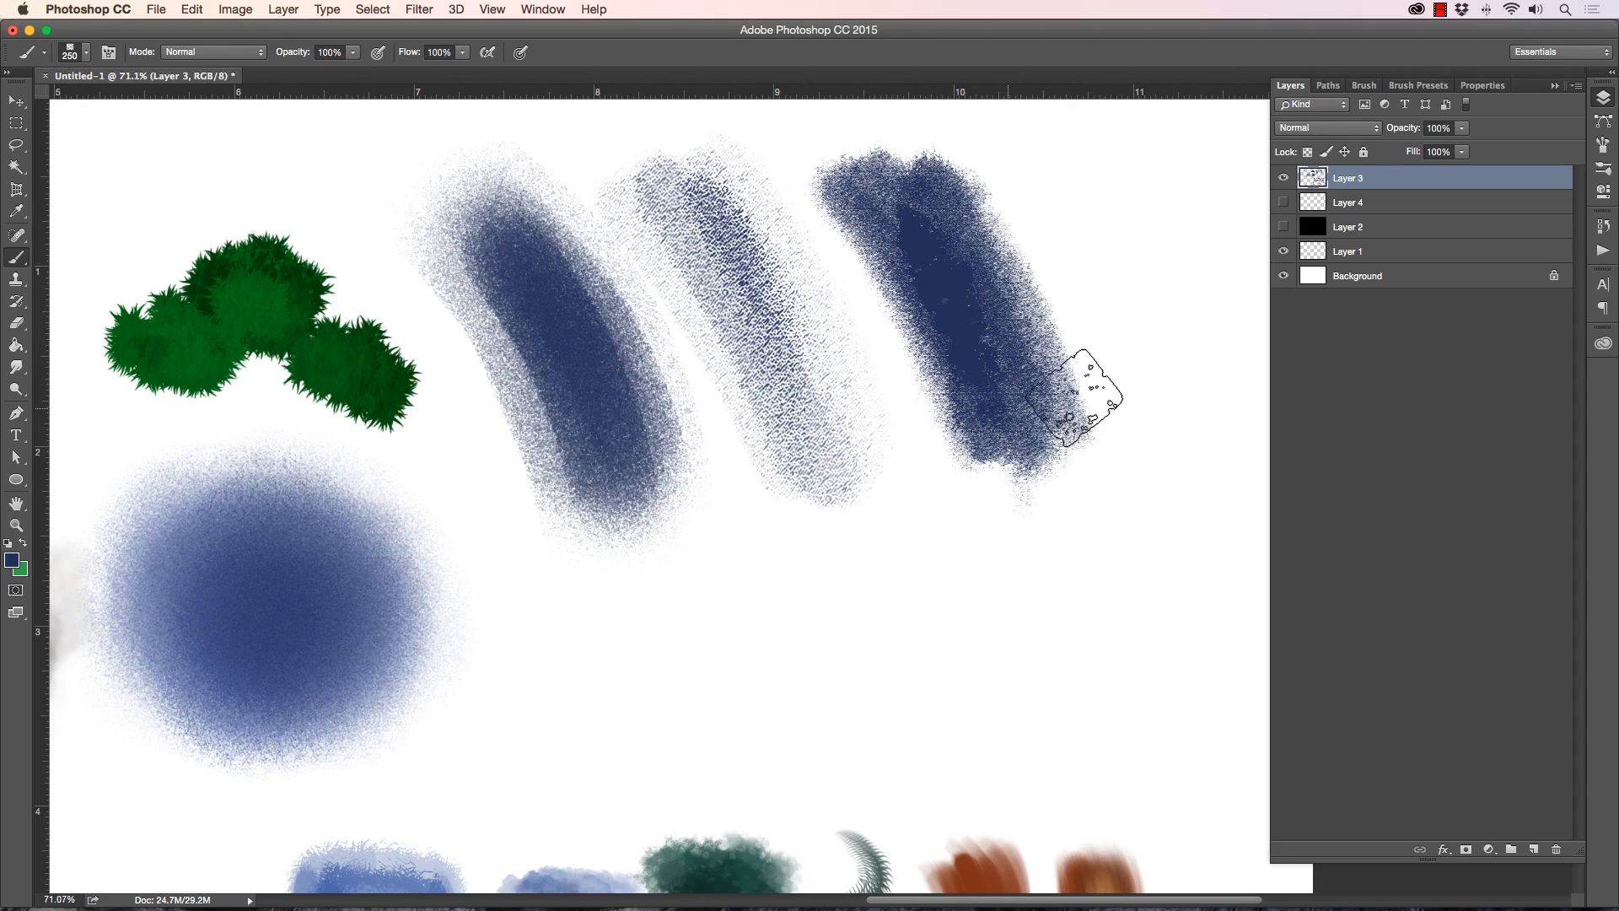
key(bracketleft)
key(bracketleft)
key(bracketleft)
key(bracketleft)
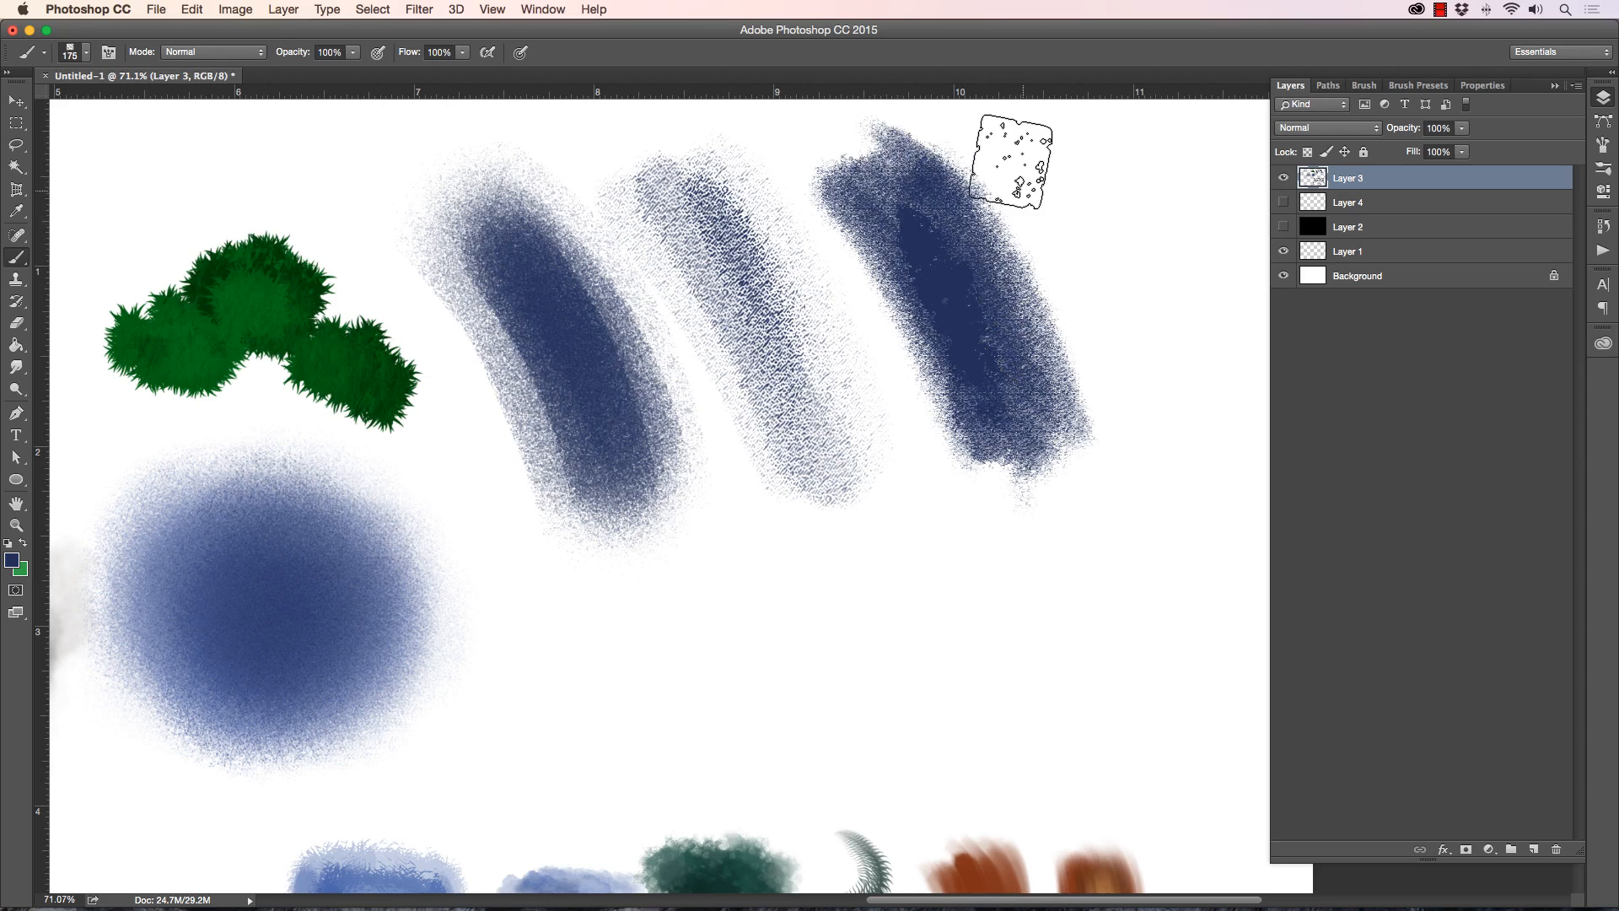
drag(1008, 143, 1098, 351)
drag(1000, 147, 1142, 408)
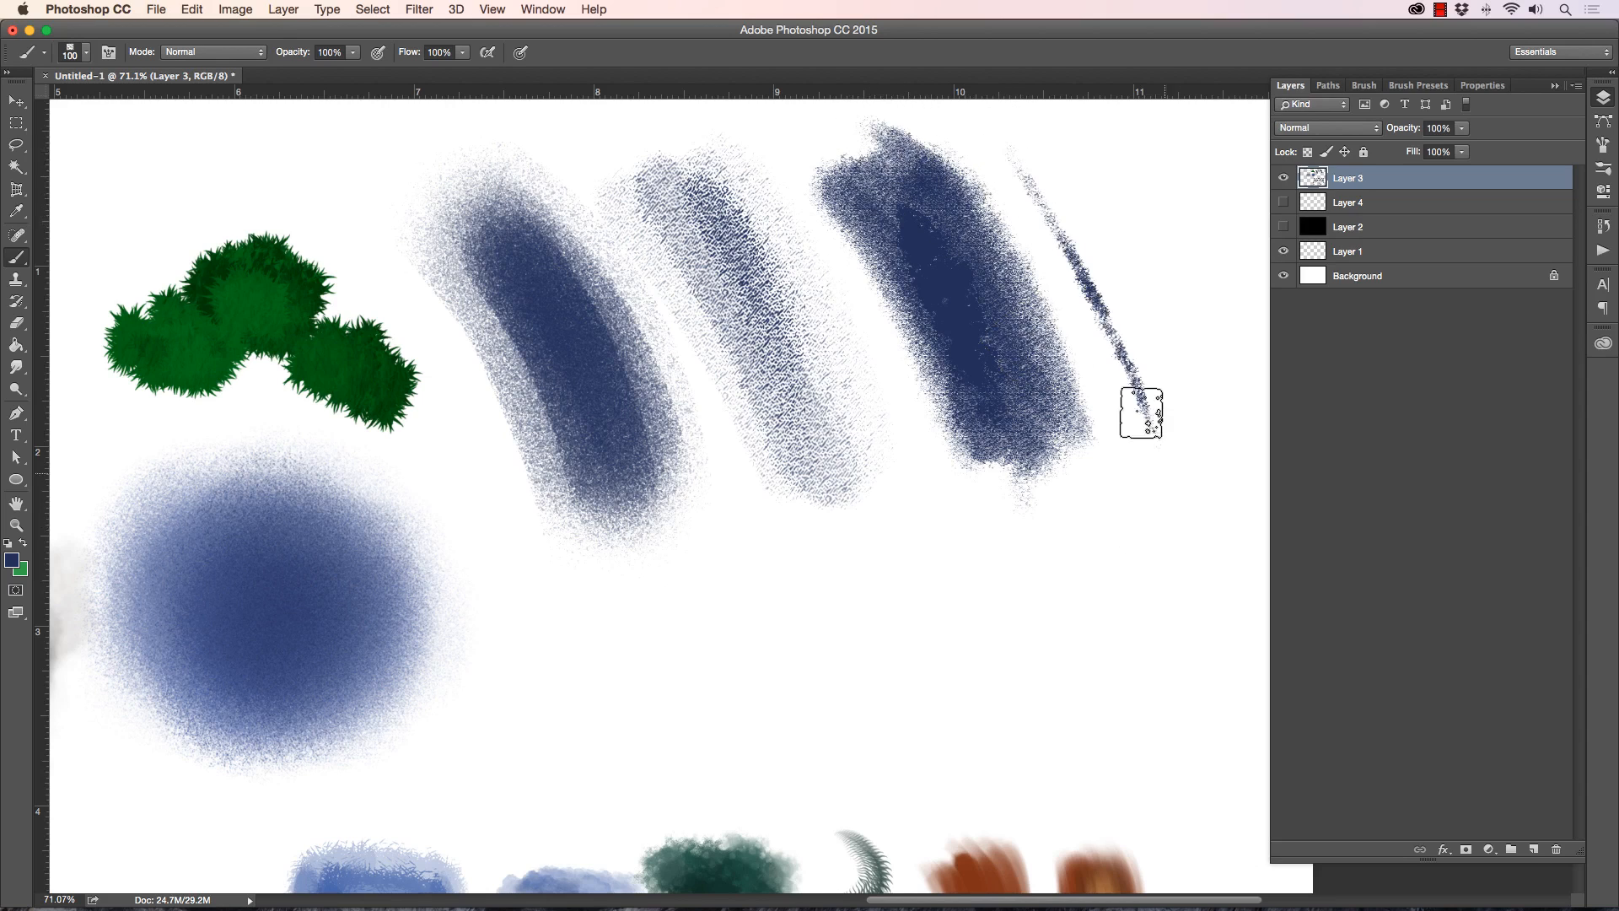
drag(1023, 163, 1159, 438)
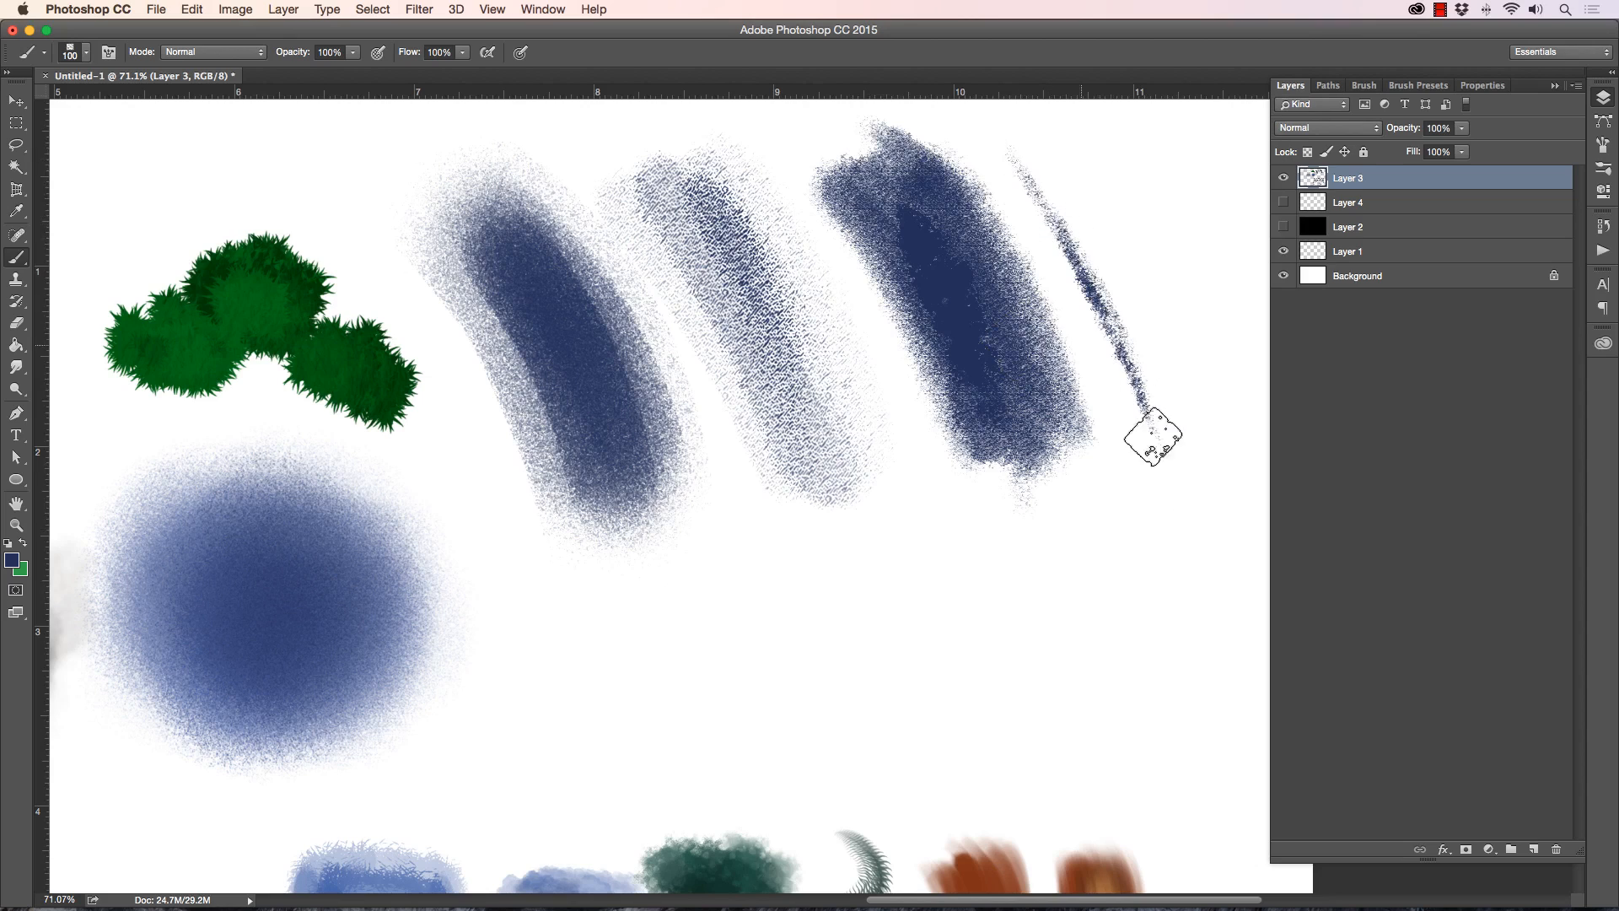
drag(1000, 135, 1087, 263)
drag(1048, 139, 1236, 455)
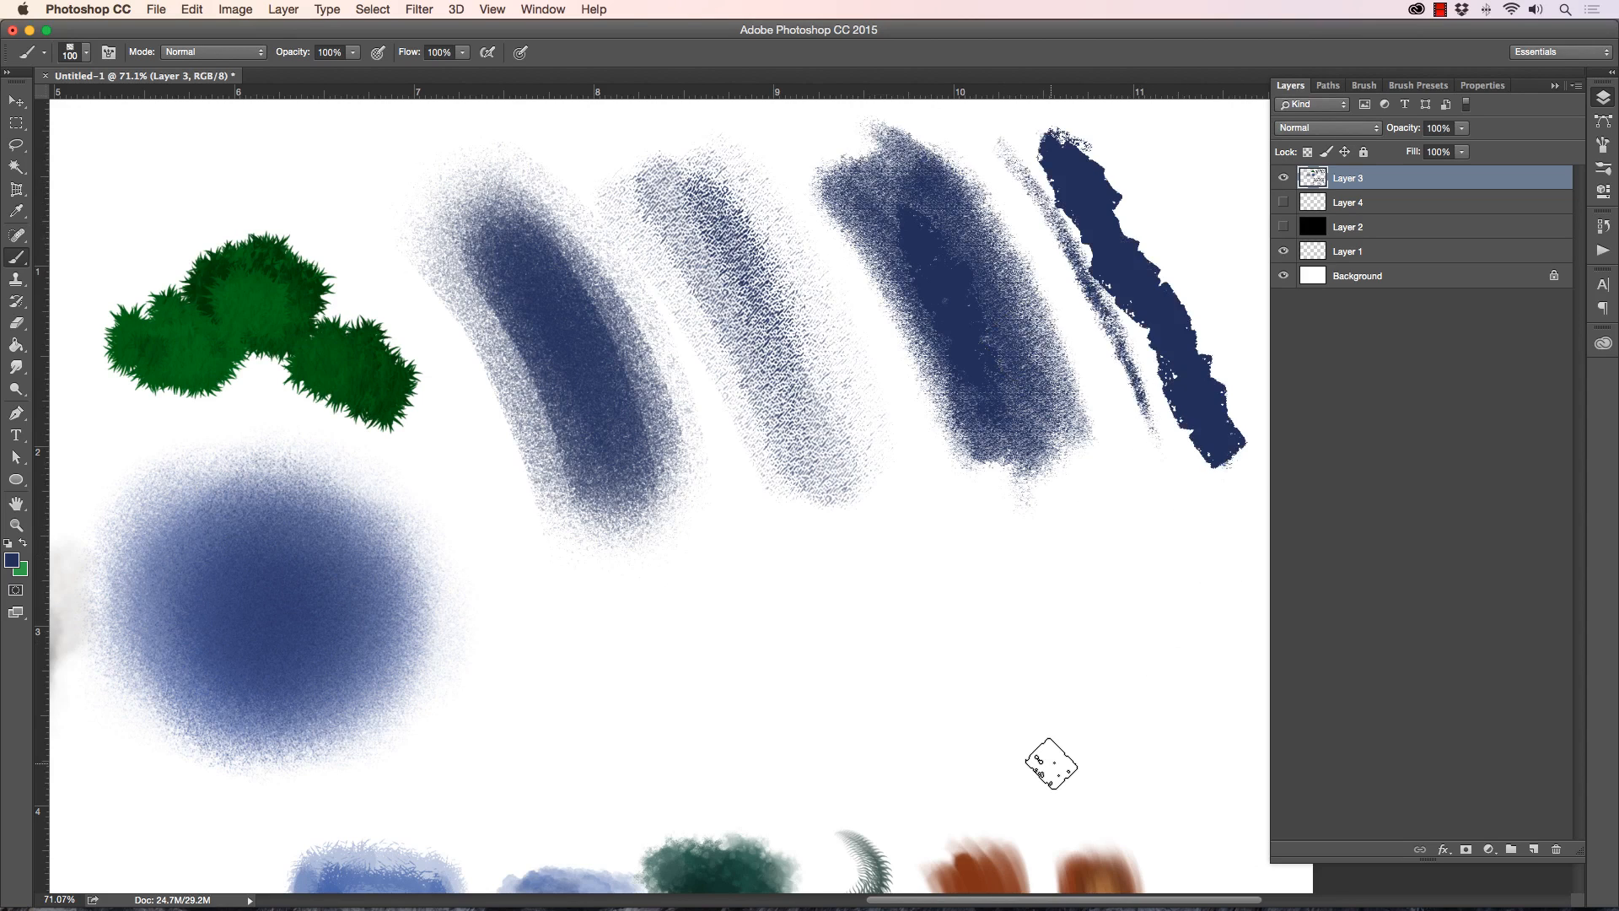
key(super+z)
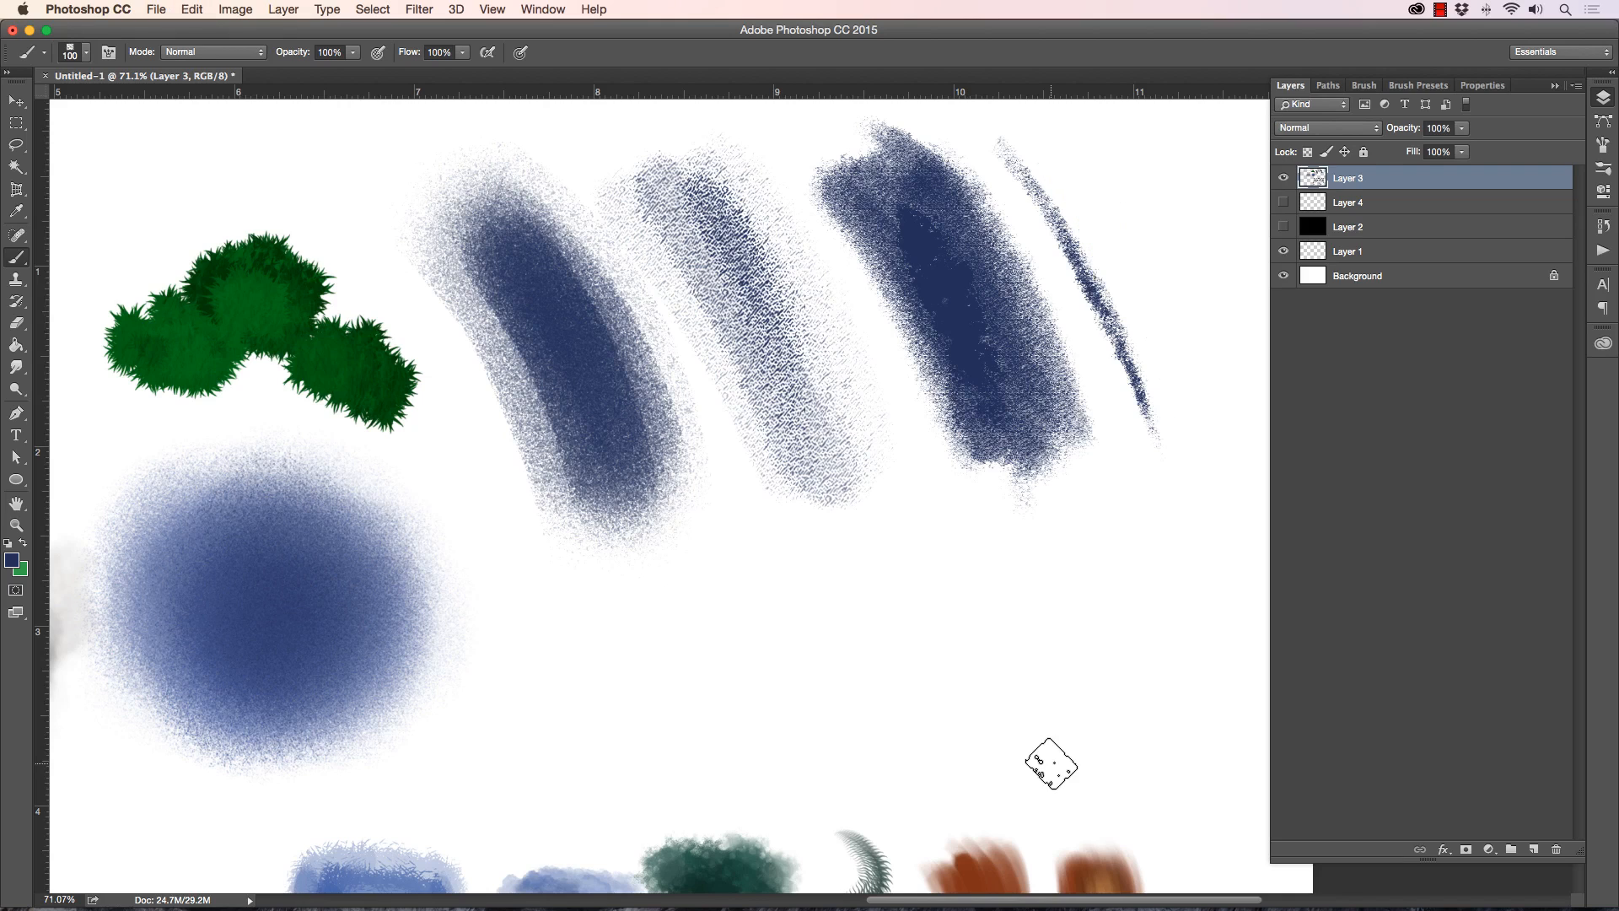
Step: Try lighter blue (6d7cad) block-texture strokes at 100 px over the broad navy swatch
click(12, 560)
click(665, 306)
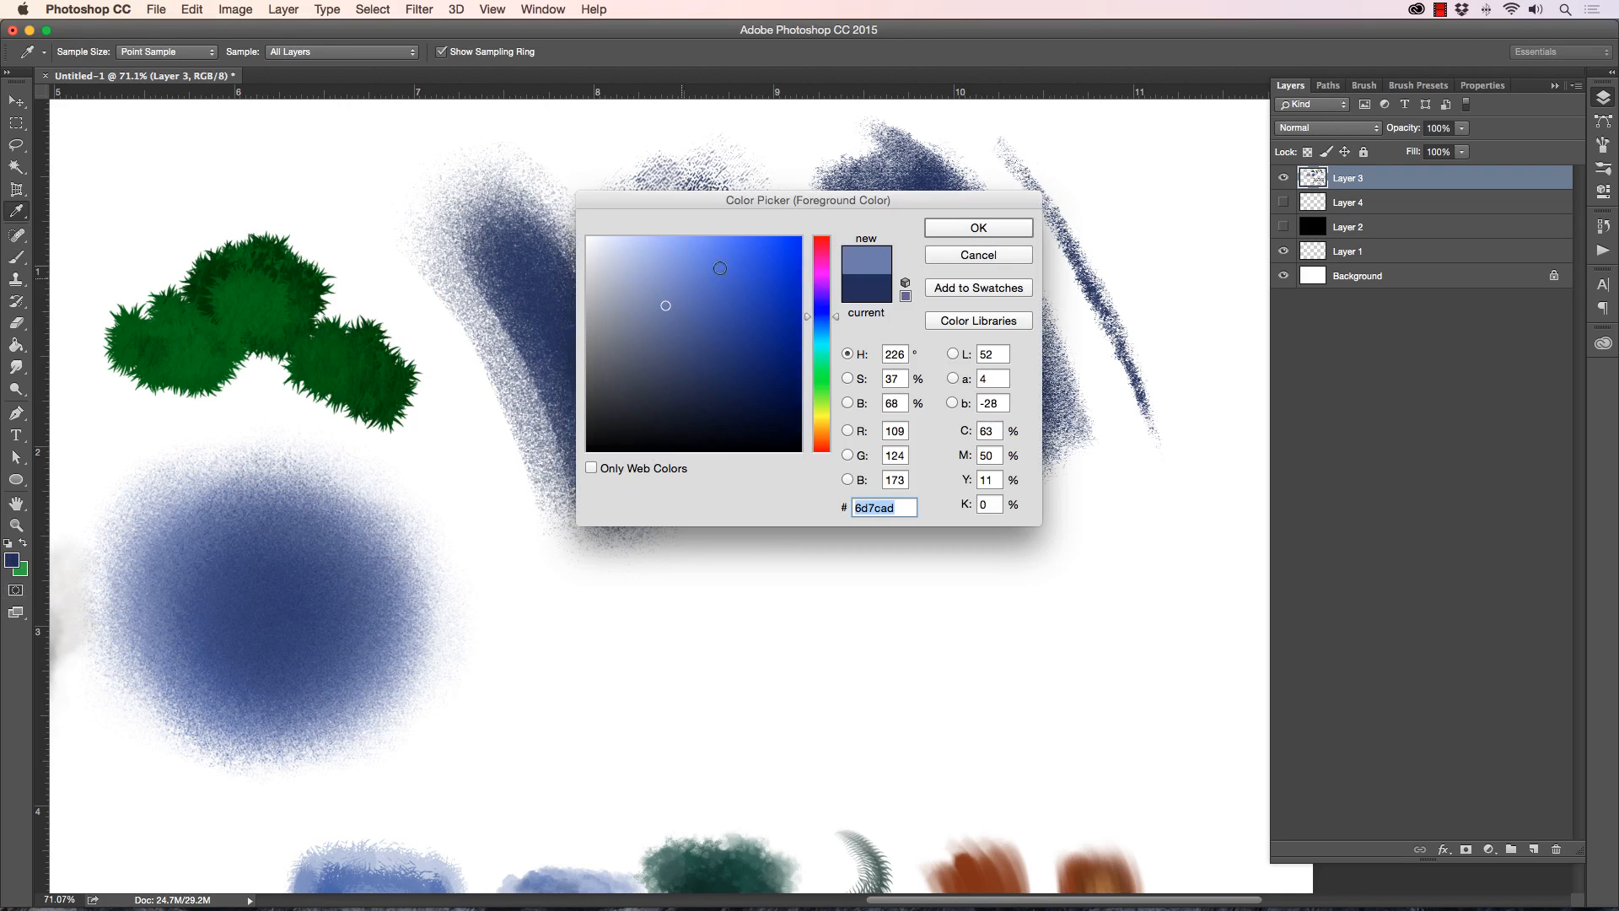
click(942, 226)
mouse_move(895, 178)
mouse_down()
mouse_move(1006, 392)
mouse_move(984, 319)
mouse_move(903, 208)
mouse_move(992, 390)
mouse_up()
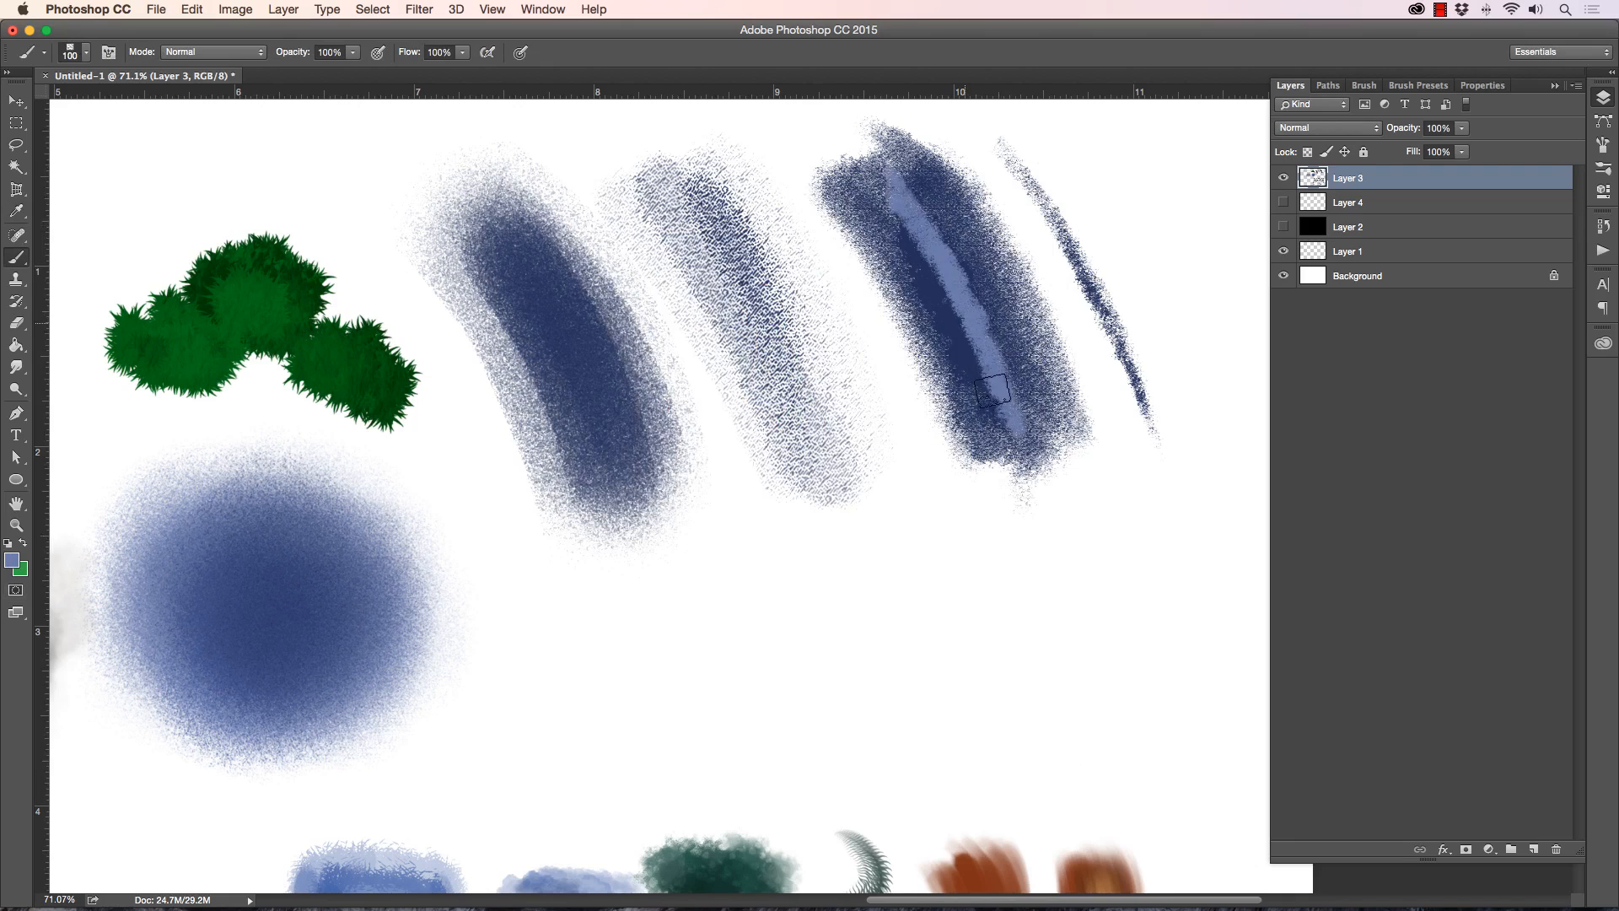
mouse_move(909, 188)
mouse_down()
mouse_move(1040, 419)
mouse_move(969, 258)
mouse_move(923, 220)
mouse_move(994, 419)
mouse_move(936, 279)
mouse_move(867, 187)
mouse_move(993, 411)
mouse_move(842, 204)
mouse_move(934, 309)
mouse_move(877, 254)
mouse_up()
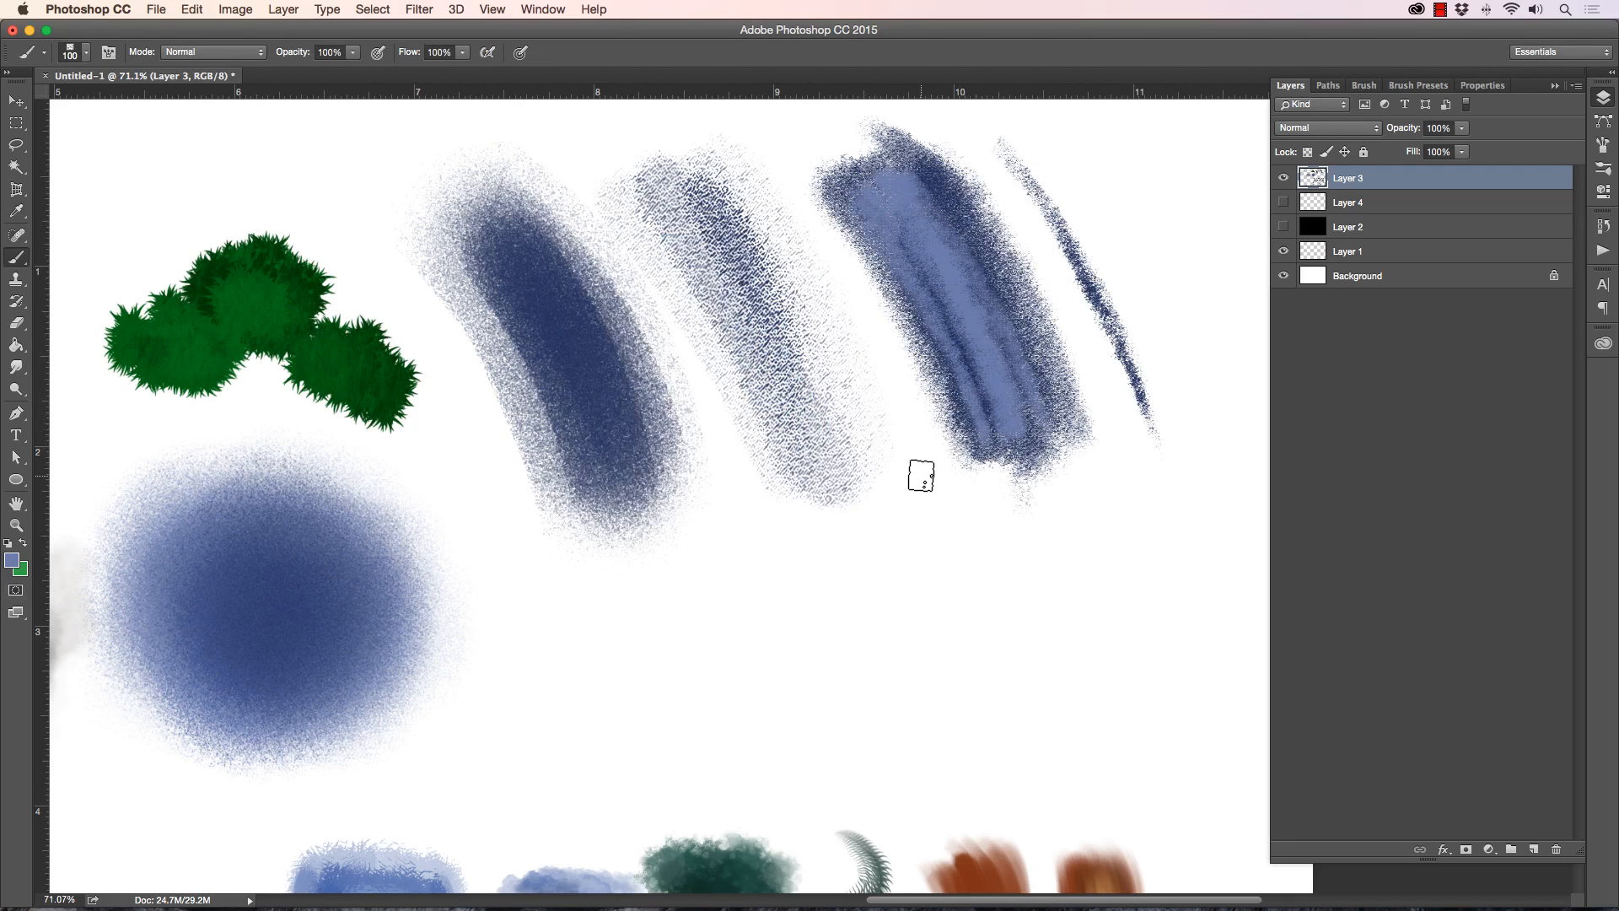
key(super+z)
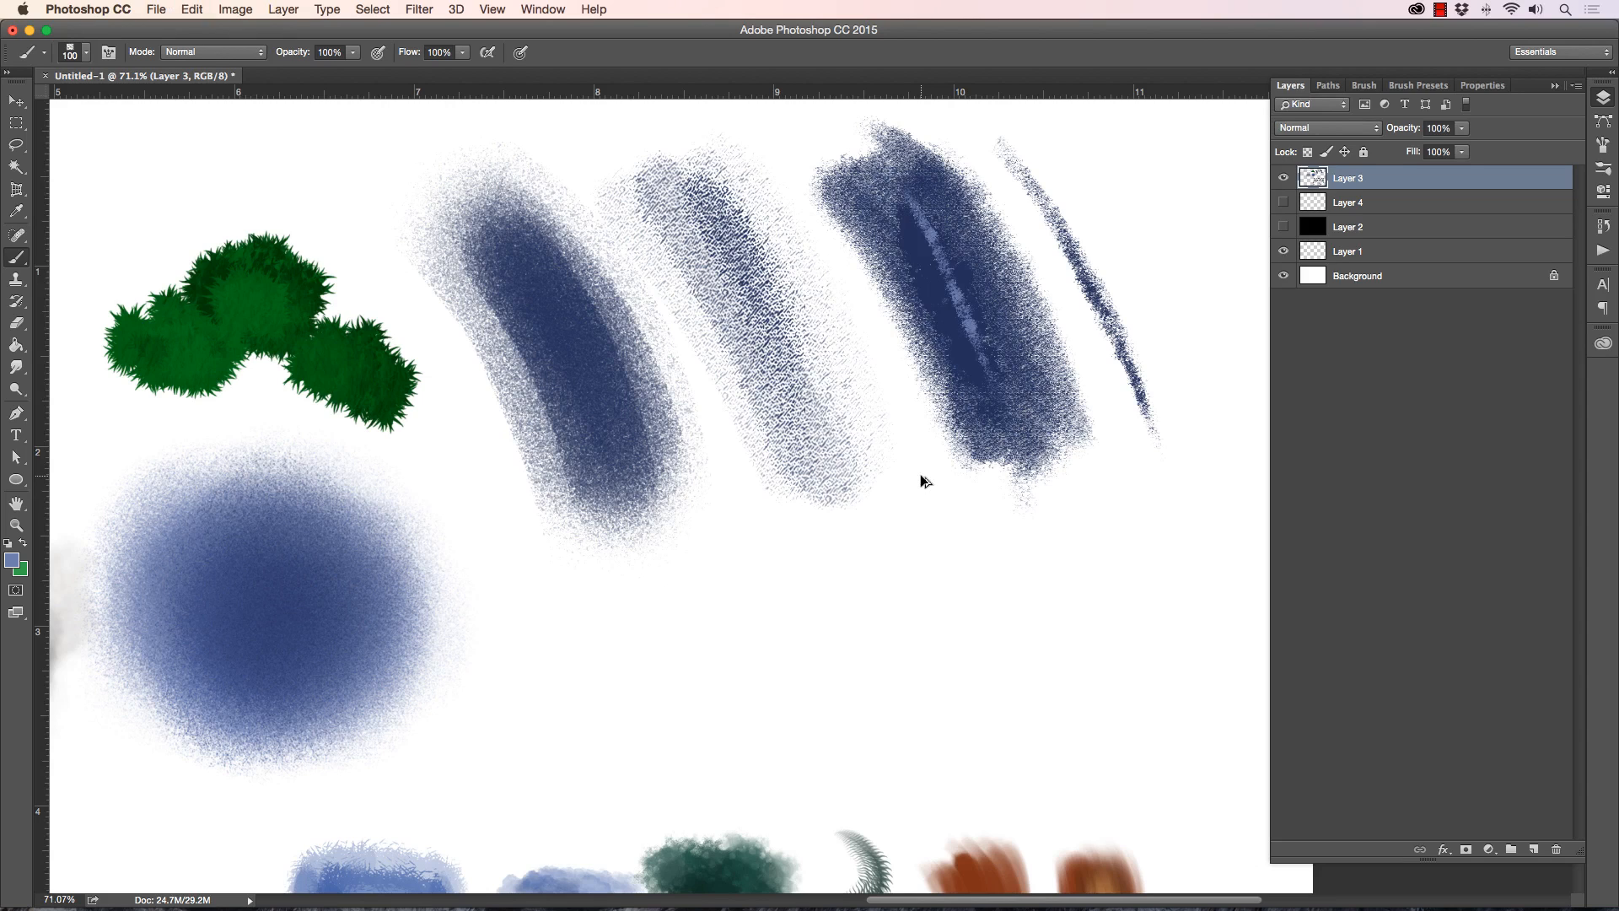
key(alt+super+z)
Step: Load the 038 Hex Brush A preset at 200 px and set the foreground to black
click(81, 48)
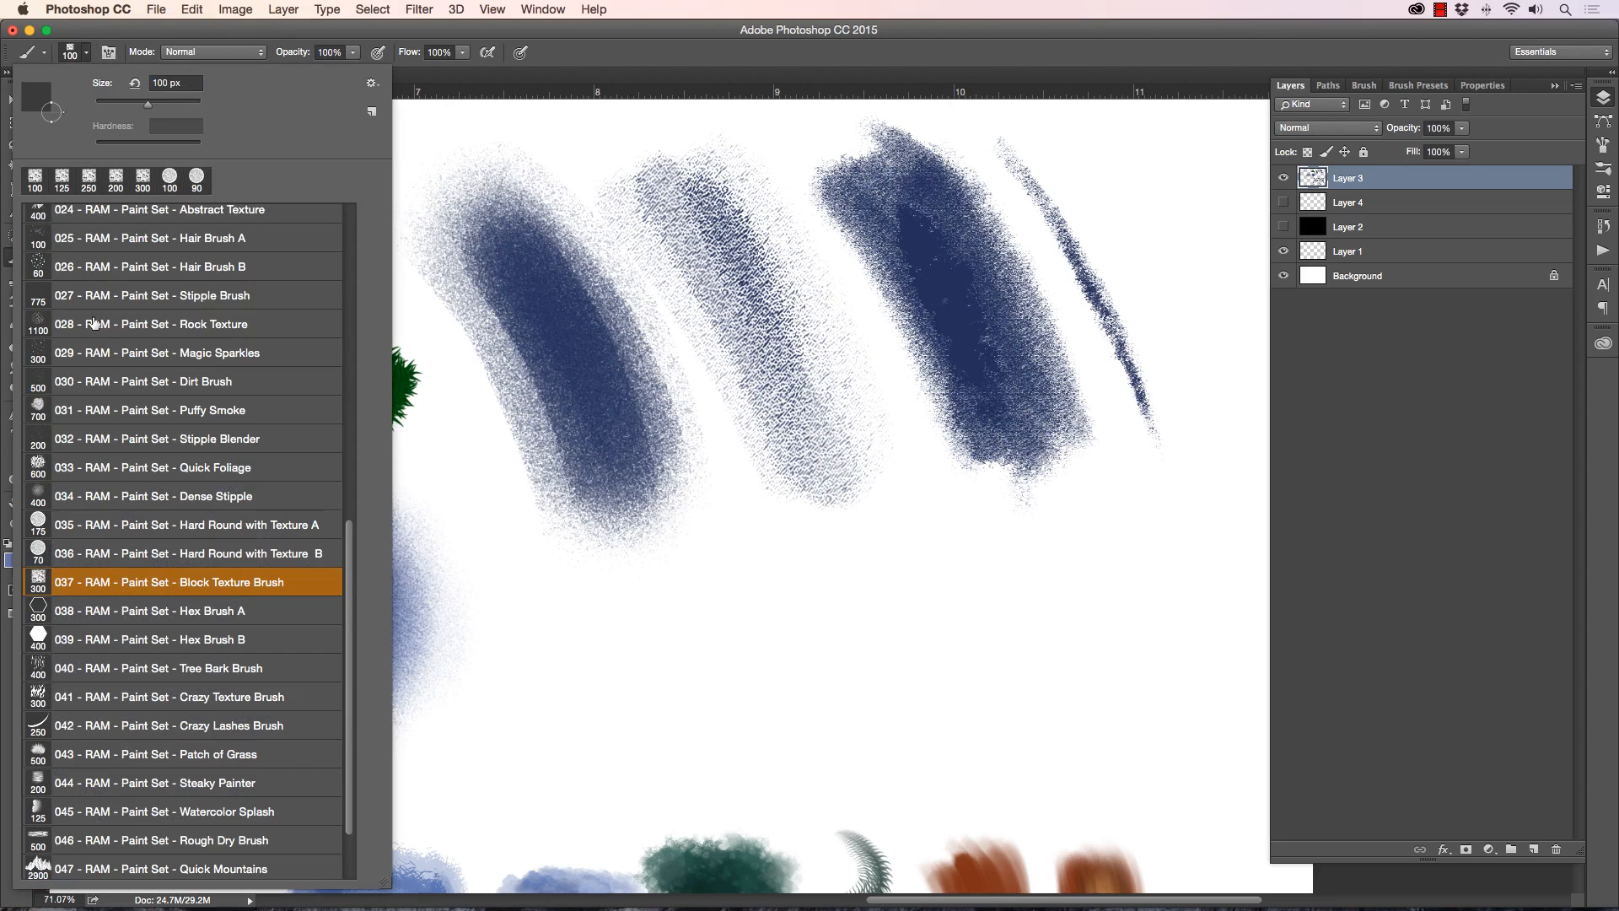
click(111, 610)
click(620, 80)
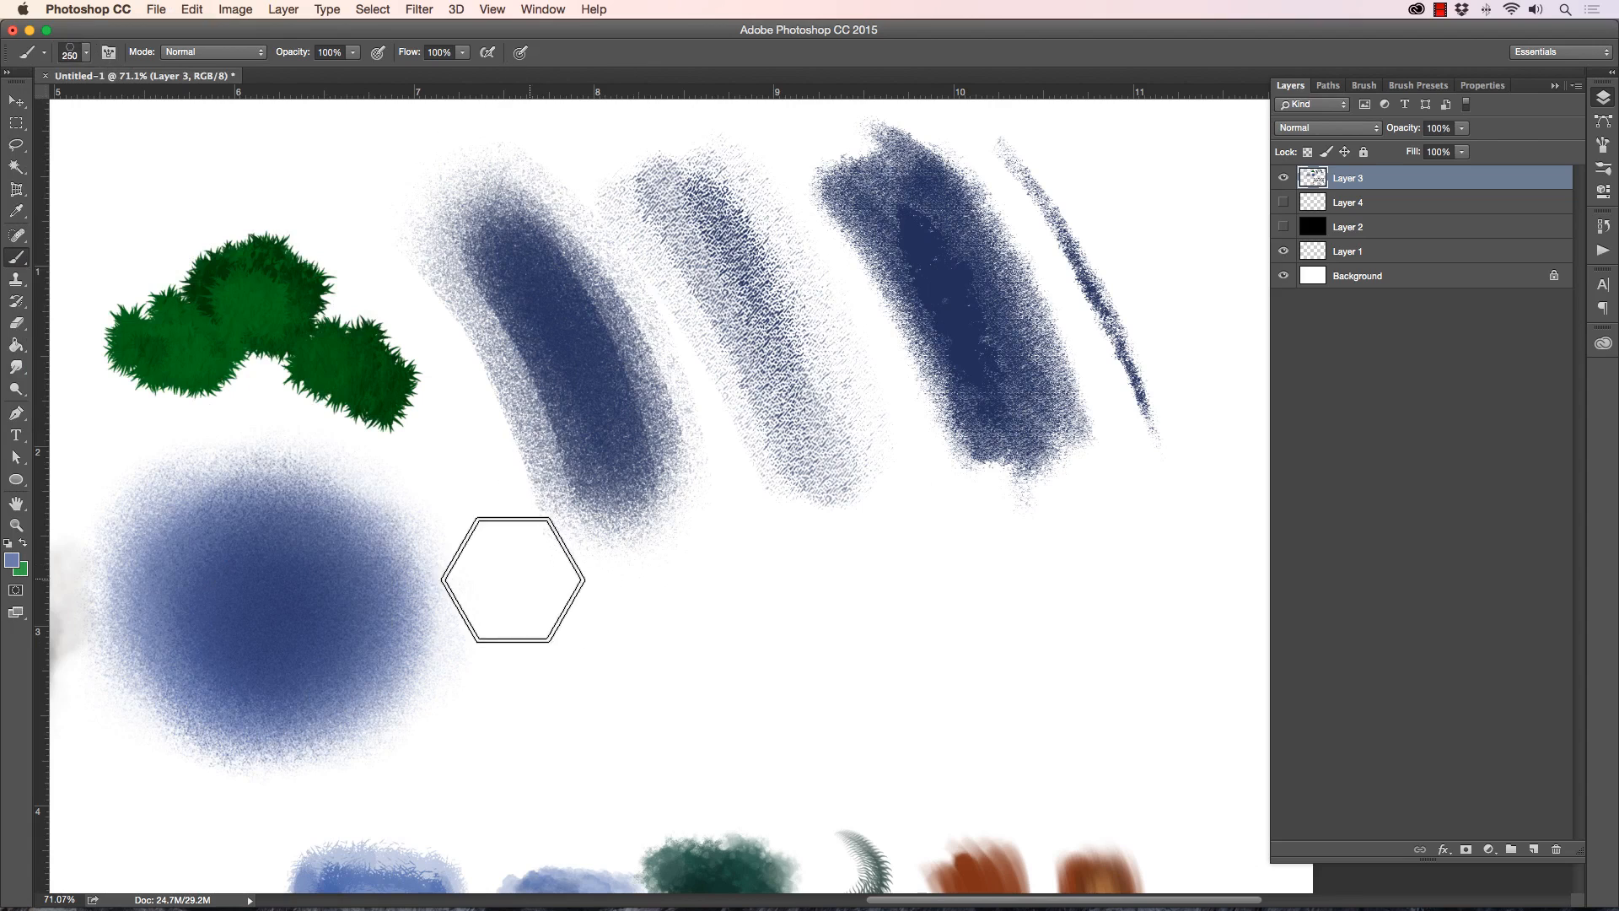
key(bracketleft)
key(bracketleft)
key(bracketleft)
click(15, 558)
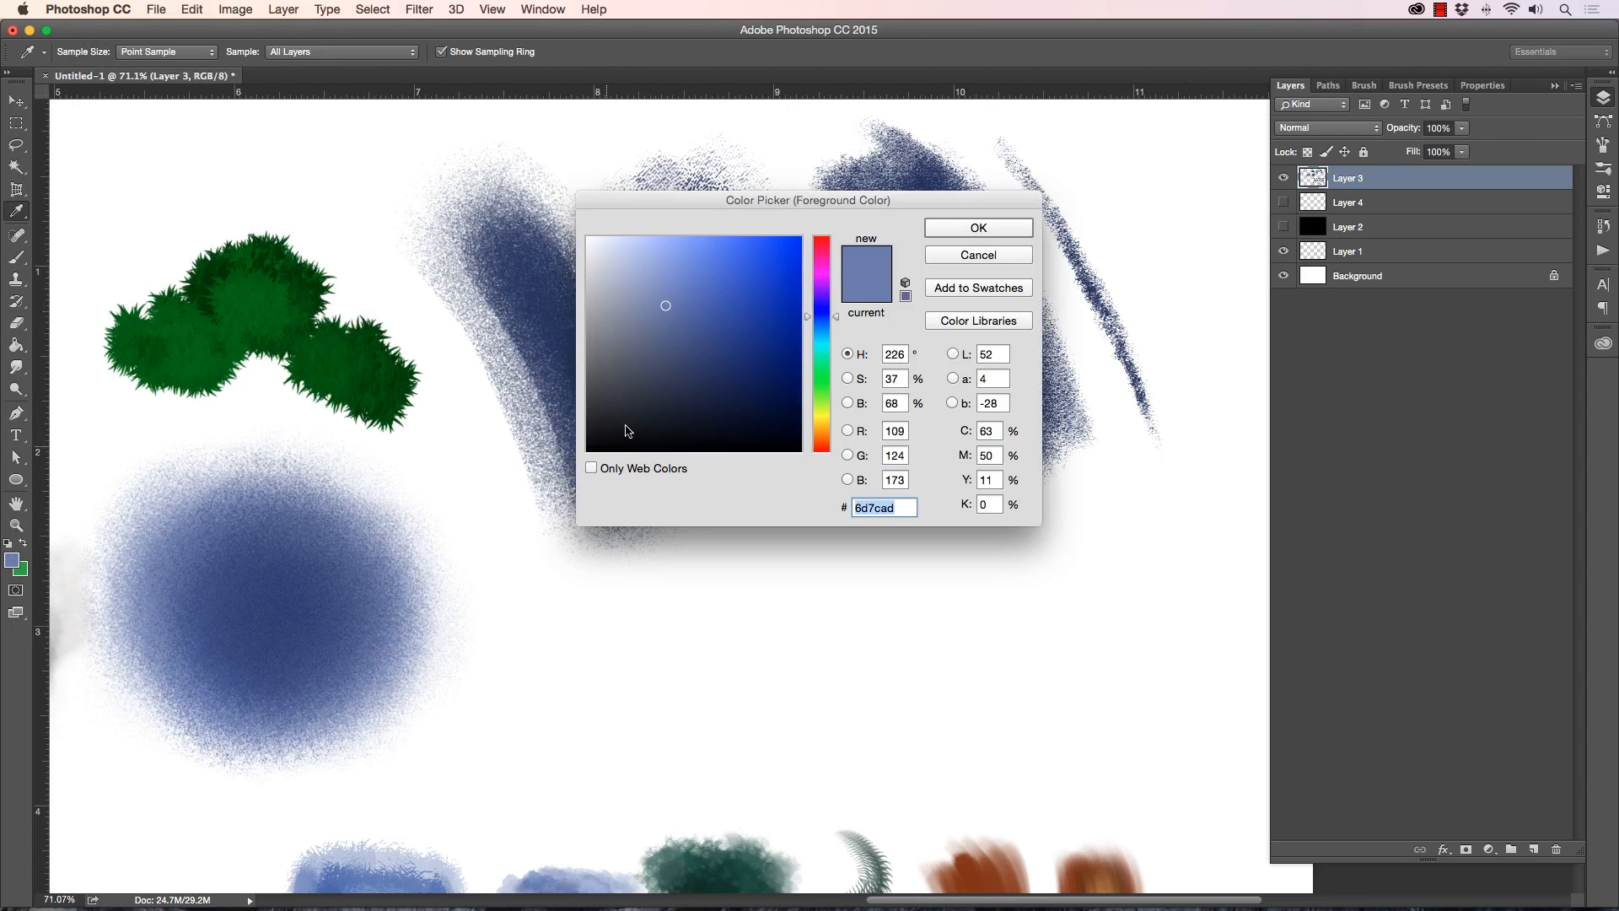
click(603, 451)
click(930, 236)
Step: Stamp six black hexagon outlines below the navy swatches and scatter small, faint hexagons around them
click(631, 656)
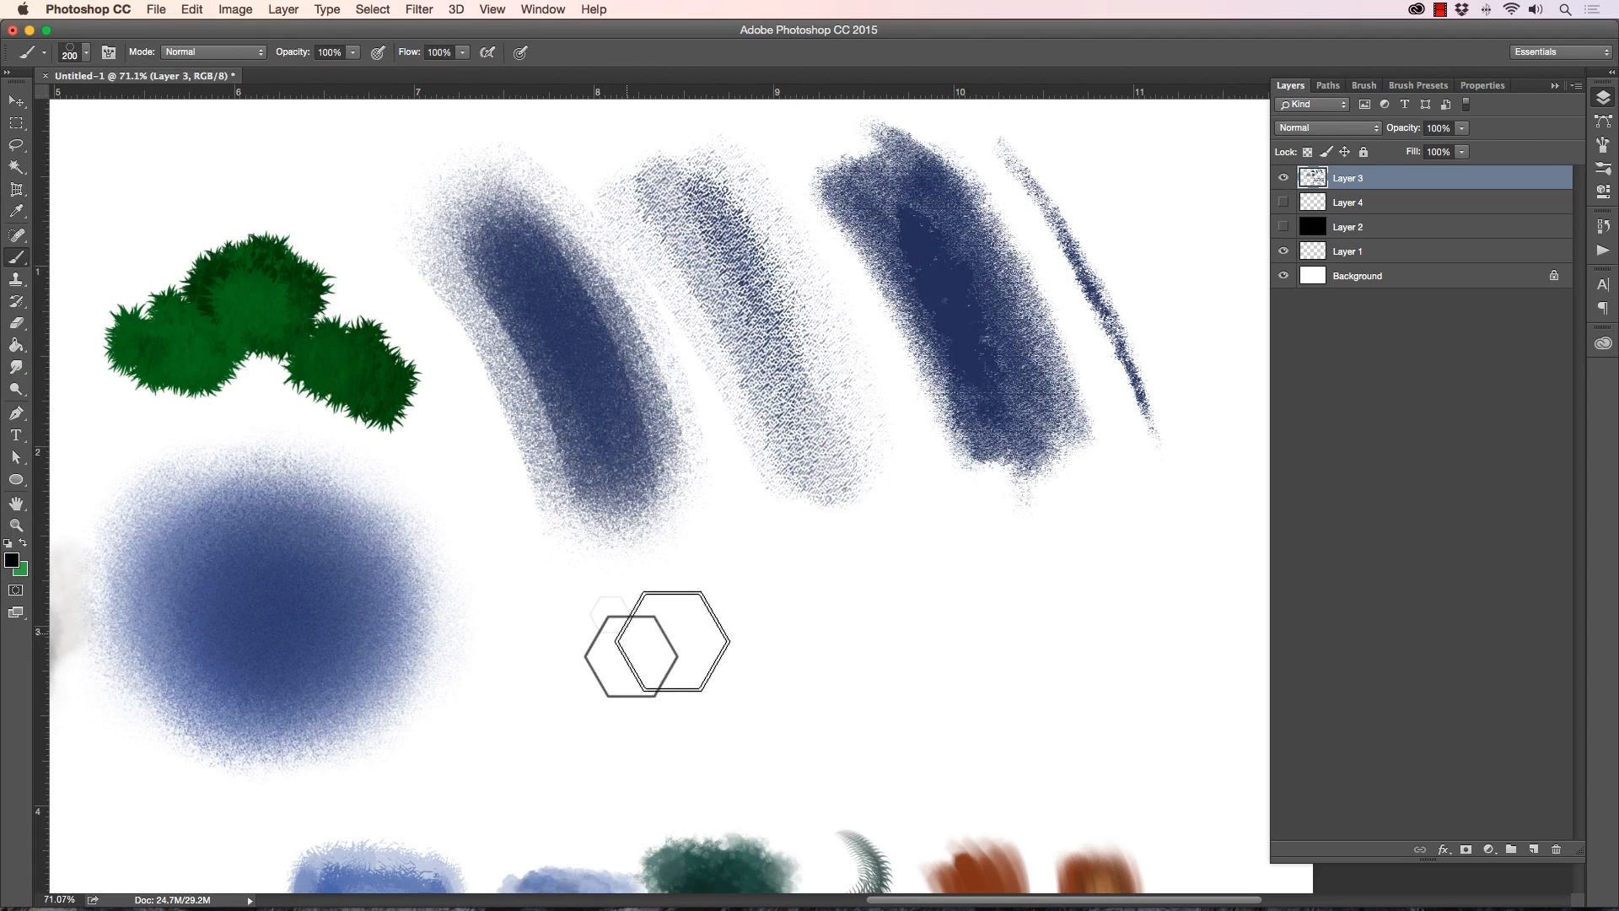
click(745, 691)
click(781, 747)
click(915, 630)
click(1063, 607)
click(1118, 692)
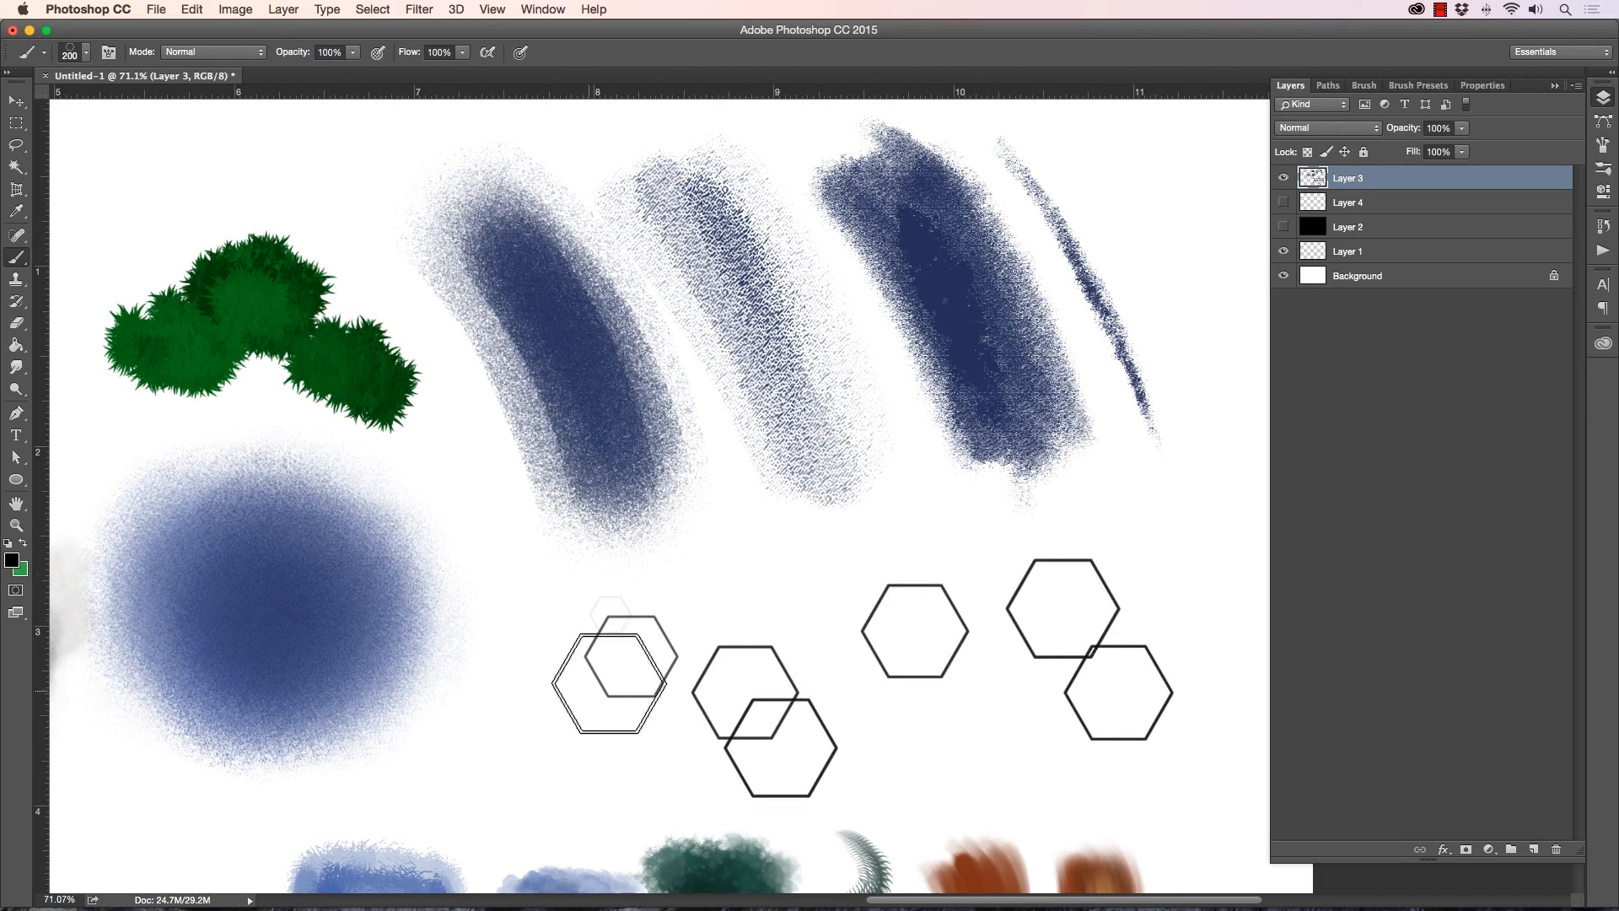
mouse_move(875, 558)
mouse_down()
mouse_move(573, 574)
mouse_move(821, 592)
mouse_move(1075, 513)
mouse_move(1190, 631)
mouse_move(1148, 709)
mouse_move(859, 566)
mouse_move(716, 586)
mouse_move(604, 578)
mouse_move(499, 671)
mouse_move(537, 734)
mouse_move(639, 709)
mouse_move(739, 619)
mouse_move(1010, 760)
mouse_up()
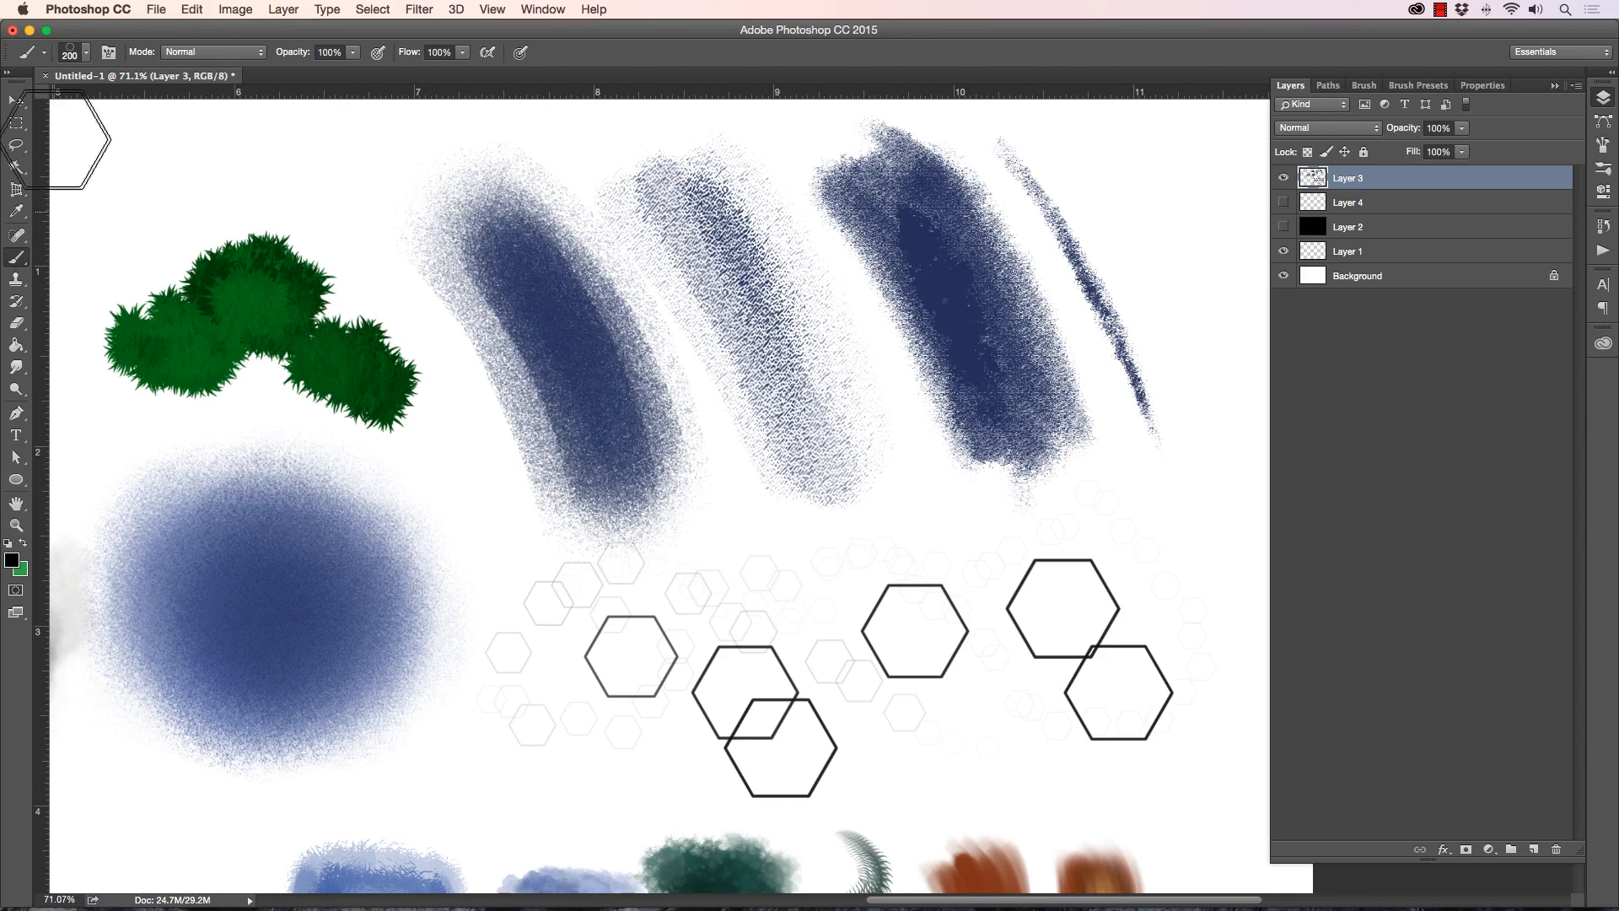
Step: Paint filled black and pale grey hexagons among the outlines with the 039 Hex Brush B preset at 250 px
click(87, 54)
click(115, 639)
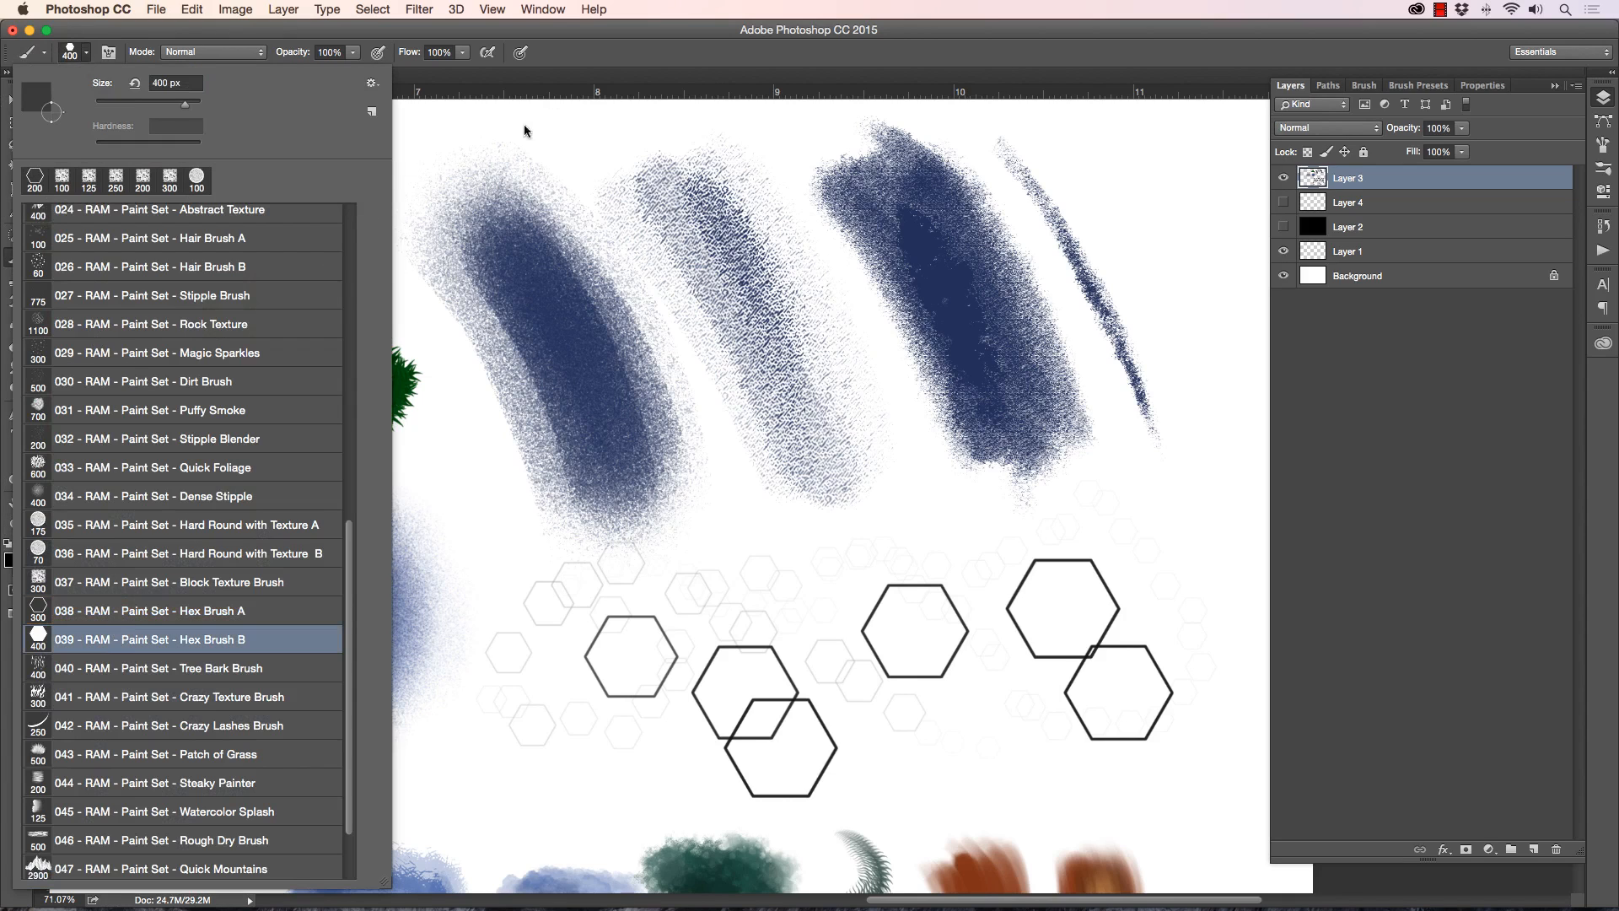
key(Return)
mouse_move(621, 580)
mouse_down()
mouse_move(724, 540)
mouse_move(921, 711)
mouse_move(1046, 679)
mouse_up()
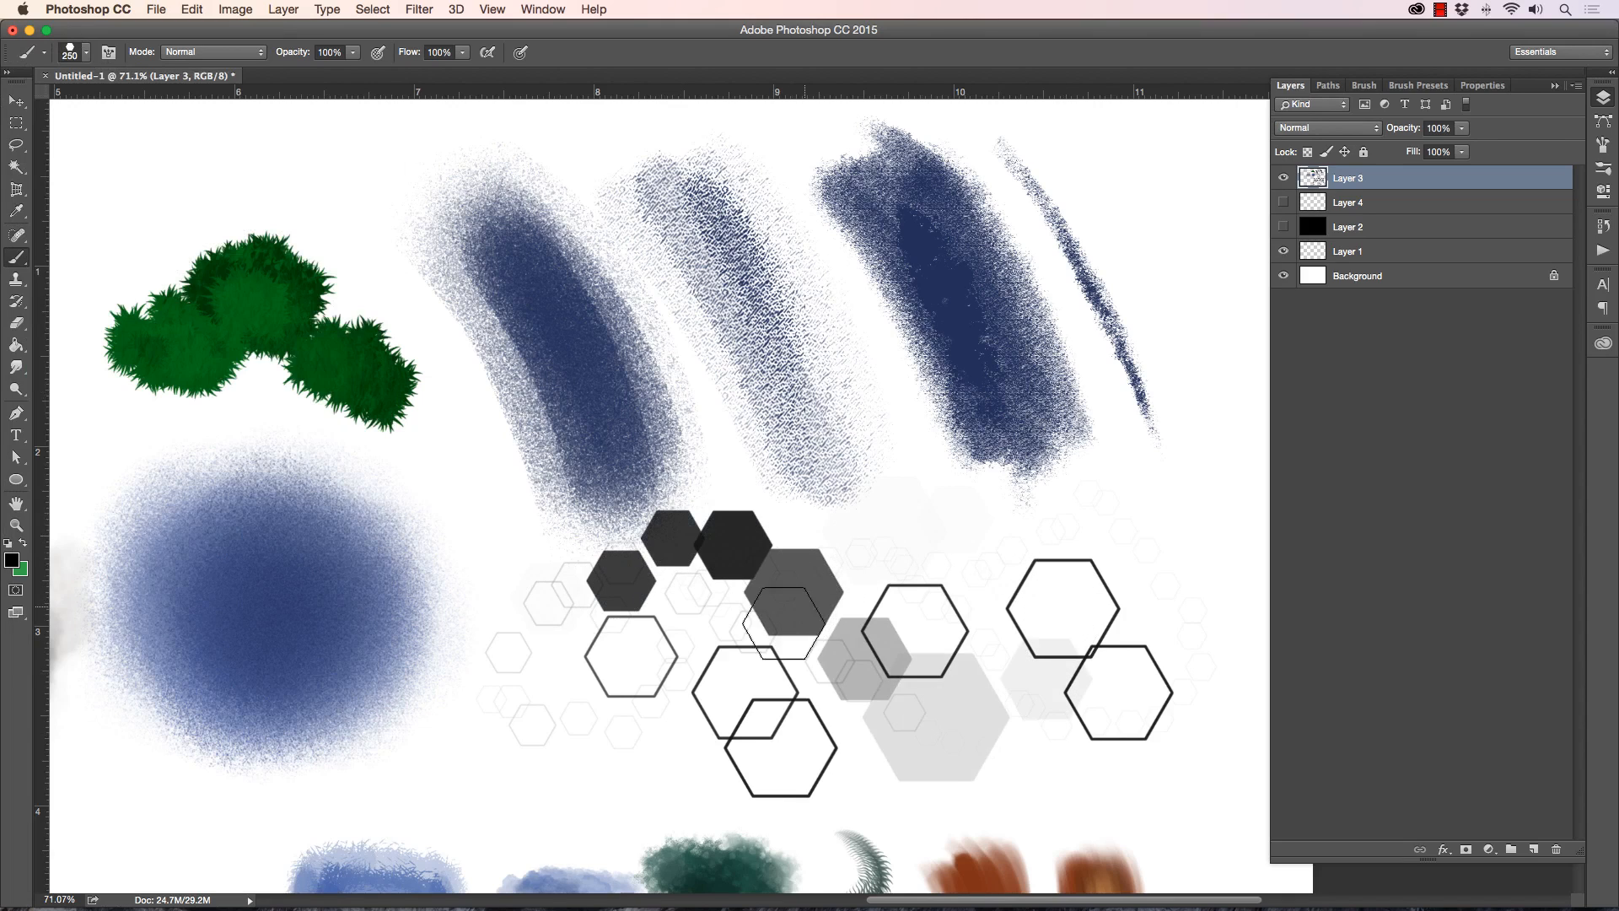
mouse_move(784, 624)
mouse_down()
mouse_move(582, 731)
mouse_move(501, 592)
mouse_move(683, 746)
mouse_move(1011, 522)
mouse_up()
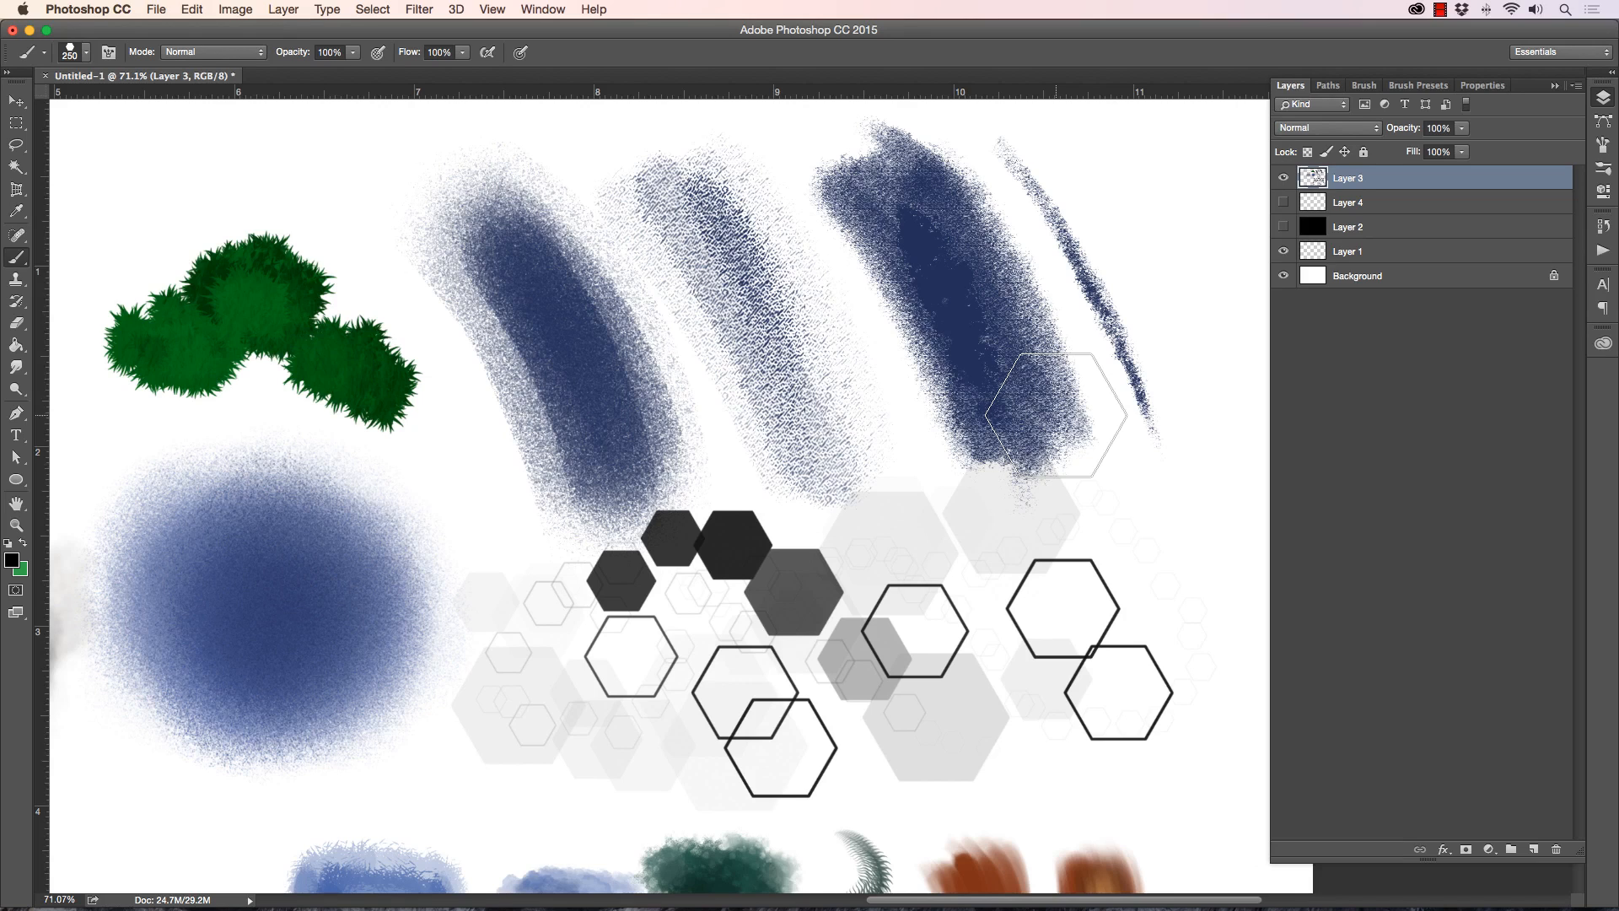
Step: Load the 040 Tree Bark Brush preset for the empty lower-left canvas area and set the foreground to dark brown (502b22)
click(84, 52)
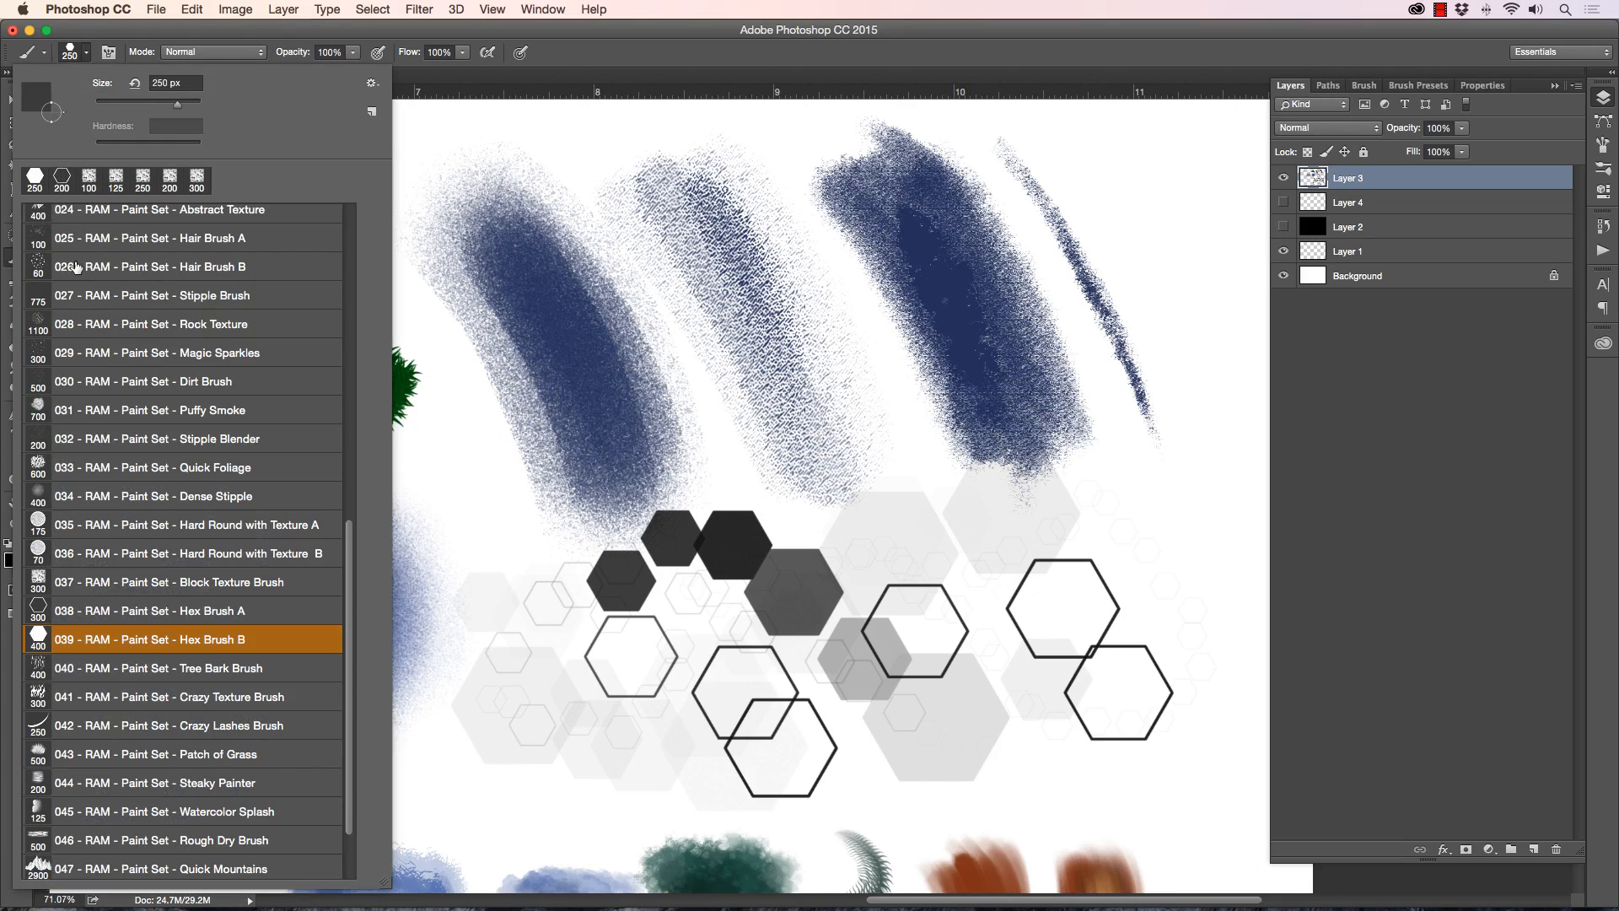
click(113, 671)
click(644, 52)
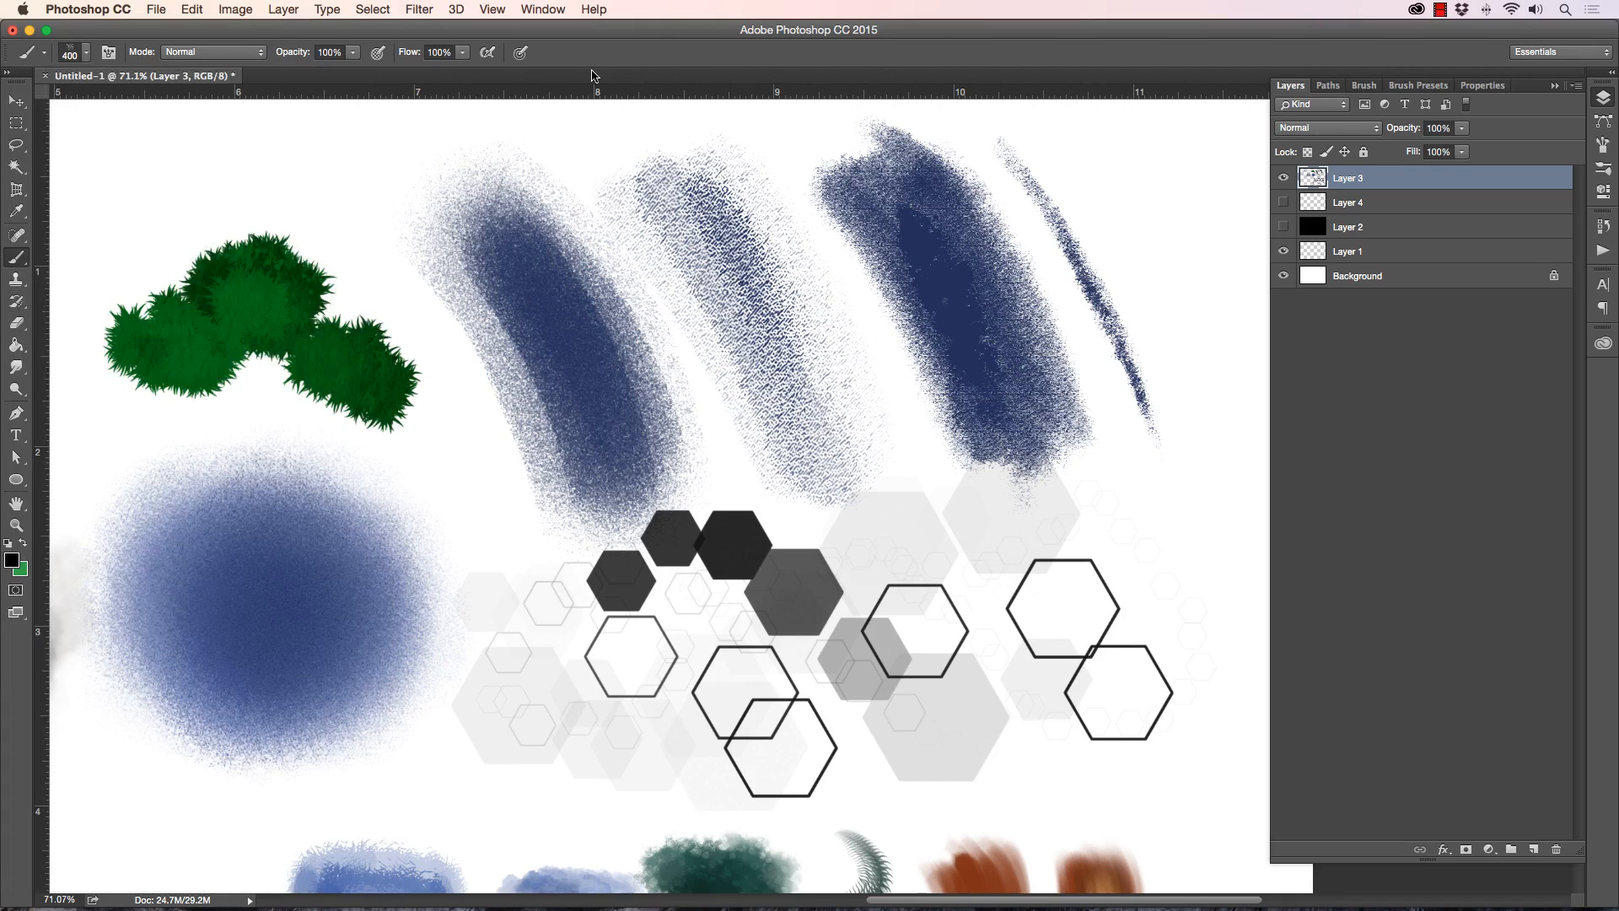
click(17, 525)
drag(379, 578, 233, 545)
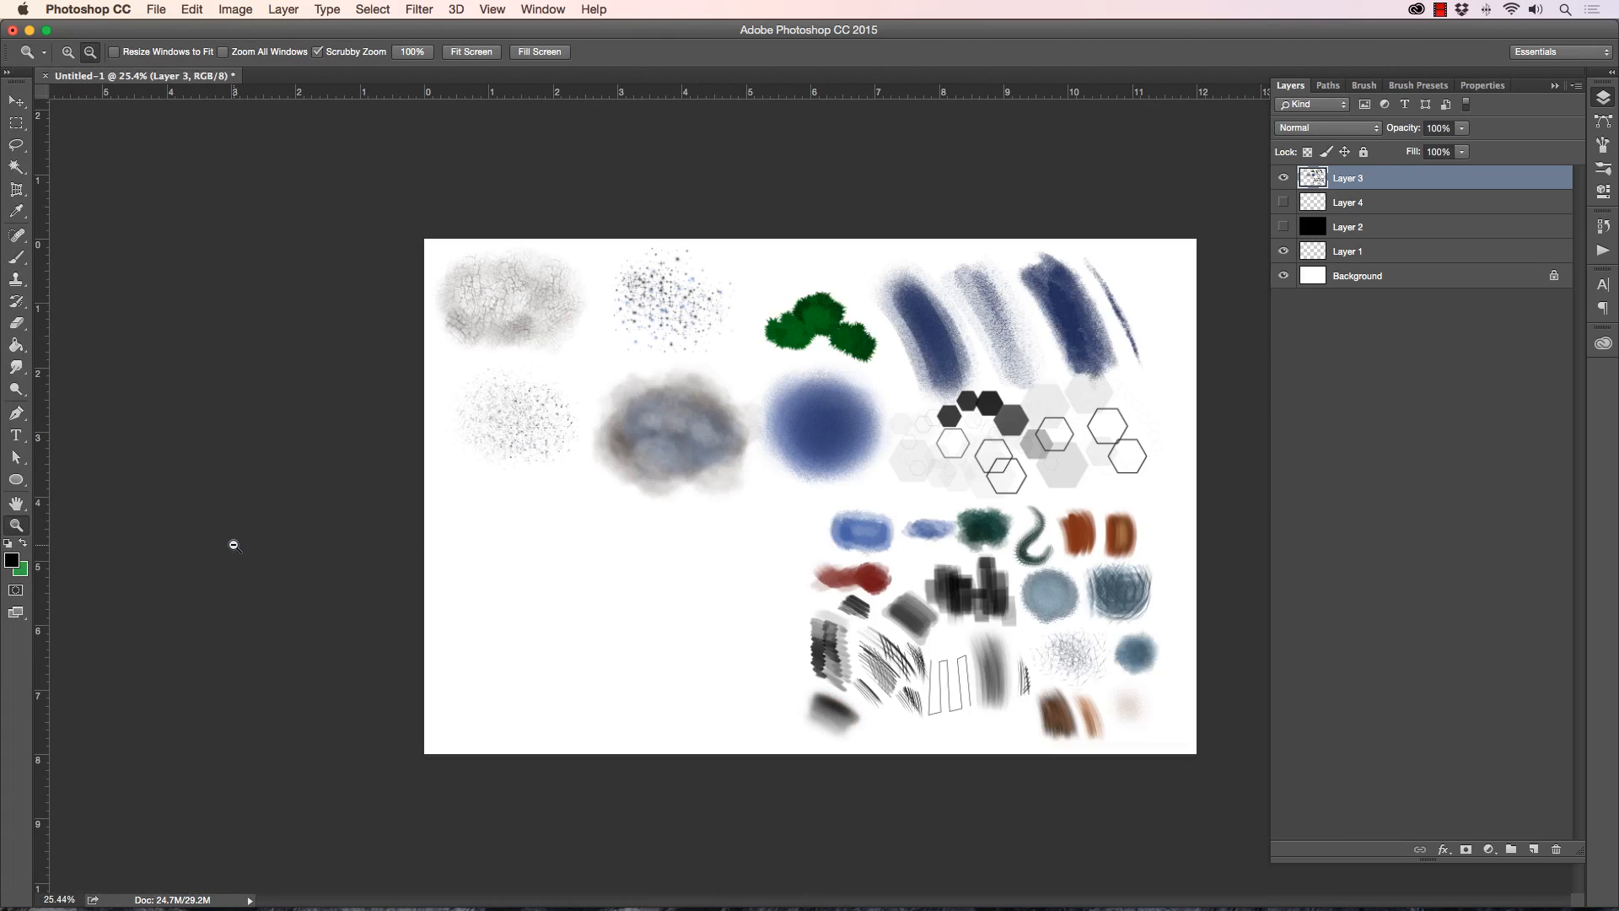
drag(460, 687, 425, 579)
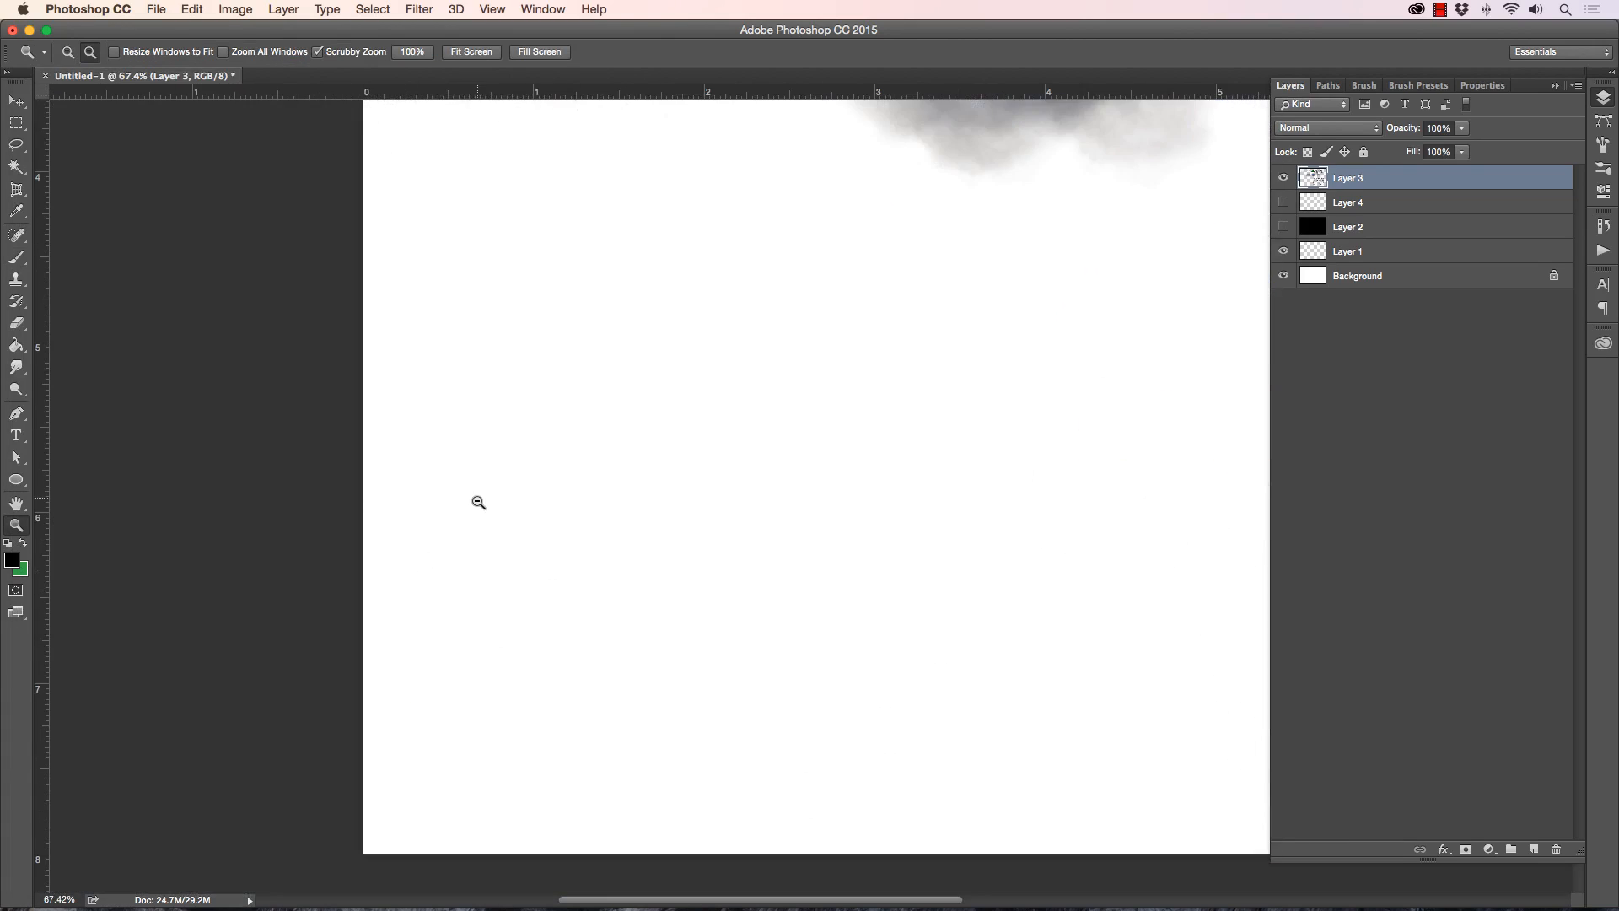
drag(478, 503, 264, 358)
click(17, 257)
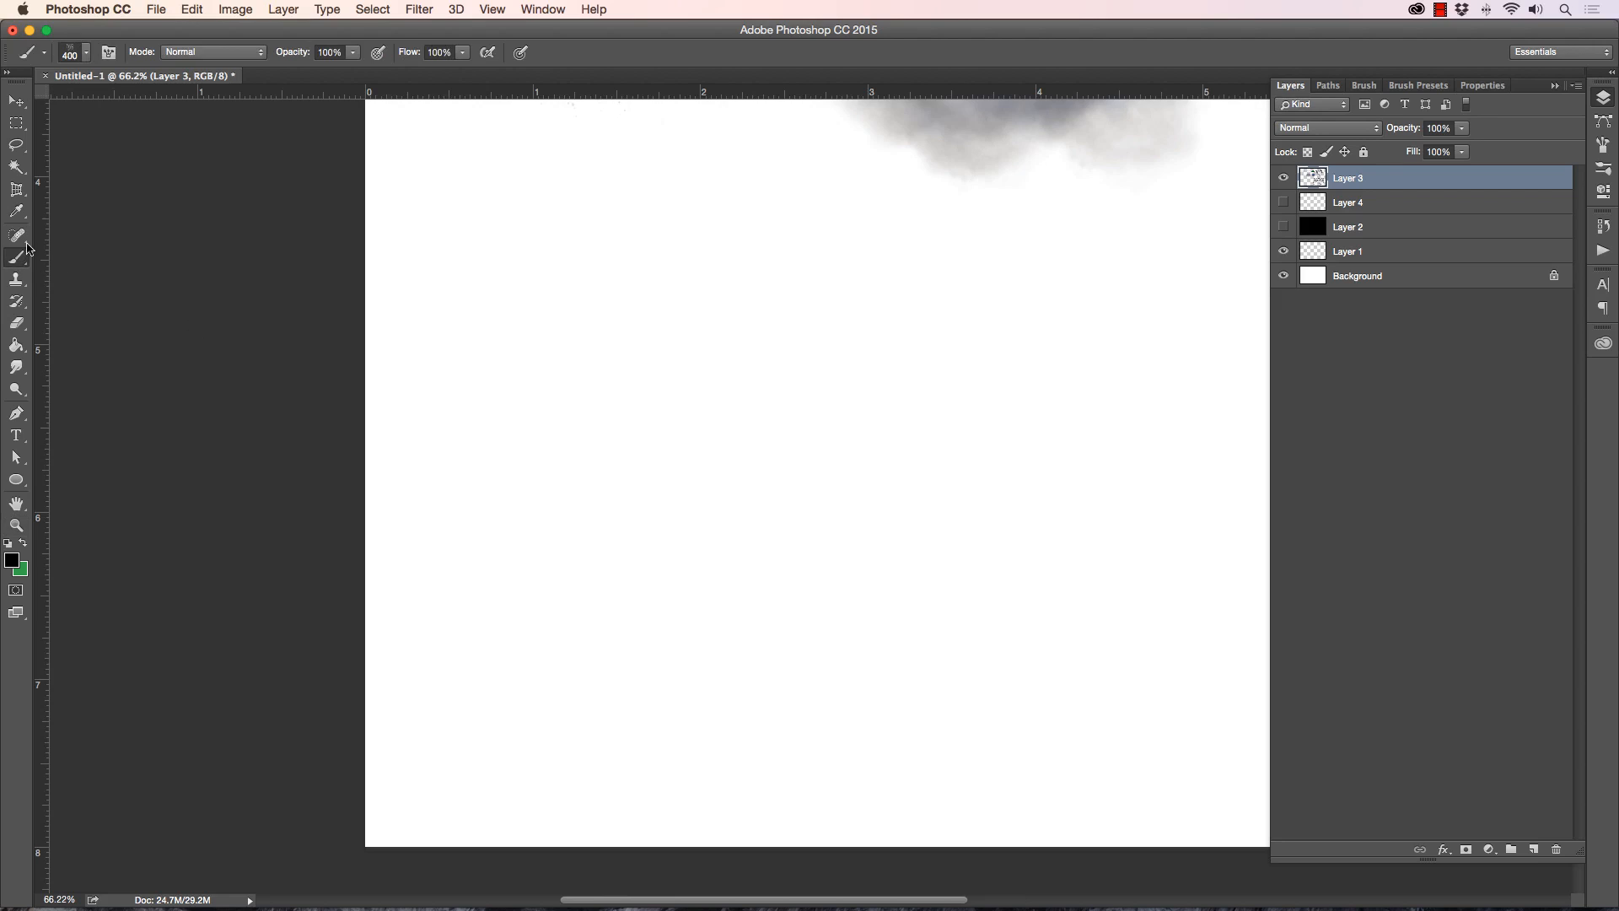
click(13, 556)
mouse_move(736, 368)
mouse_down()
mouse_move(735, 390)
mouse_move(820, 422)
mouse_move(824, 443)
mouse_up()
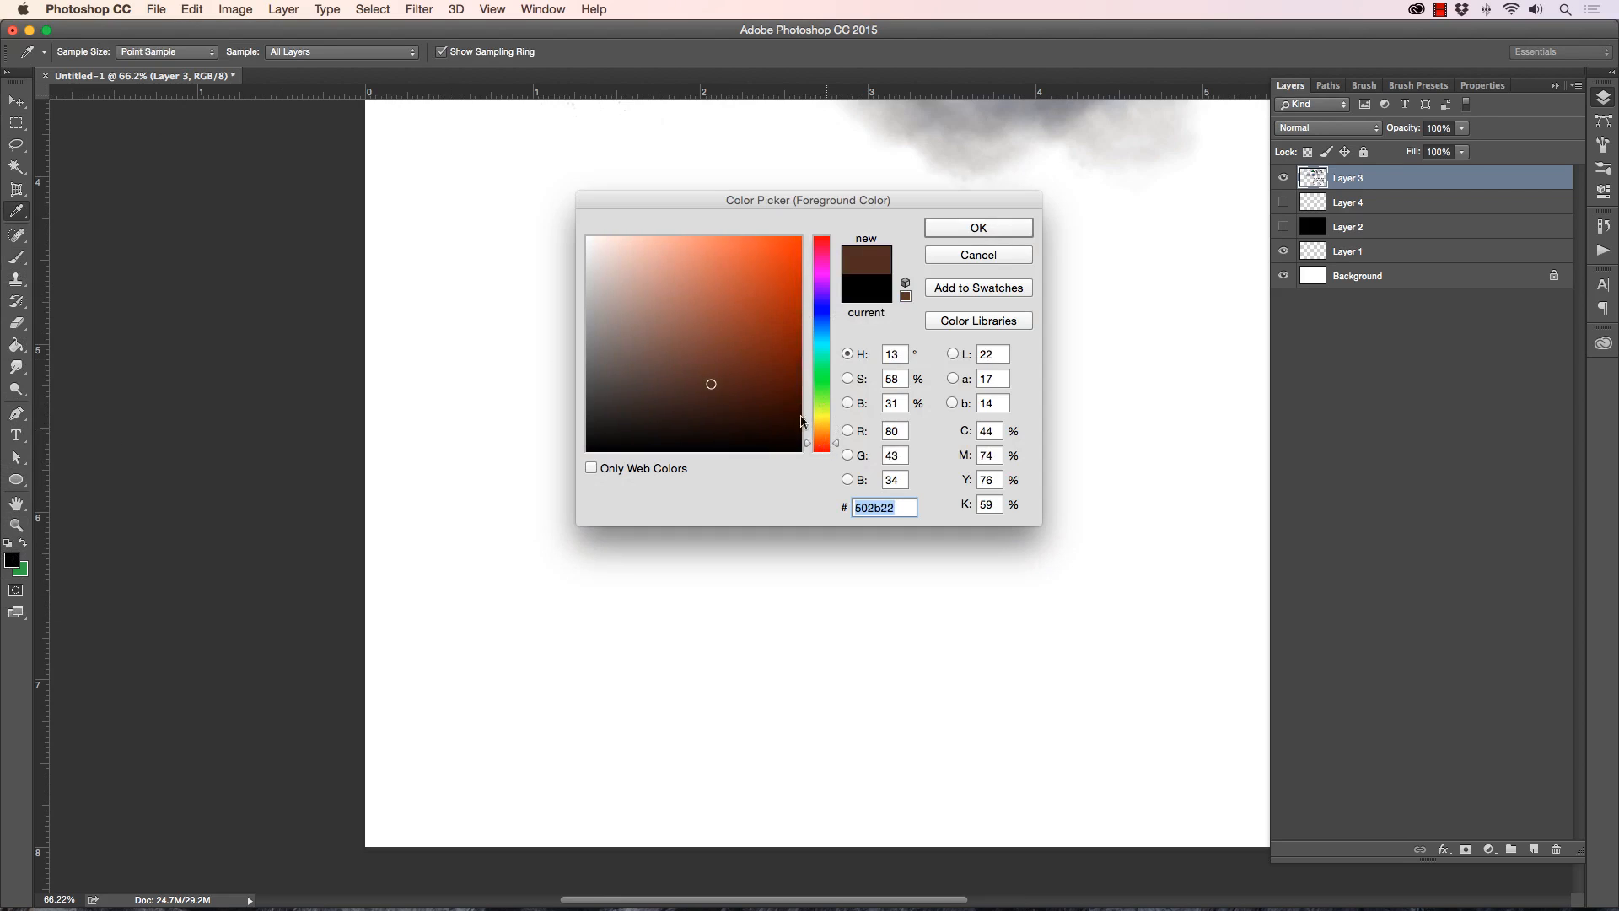
click(936, 229)
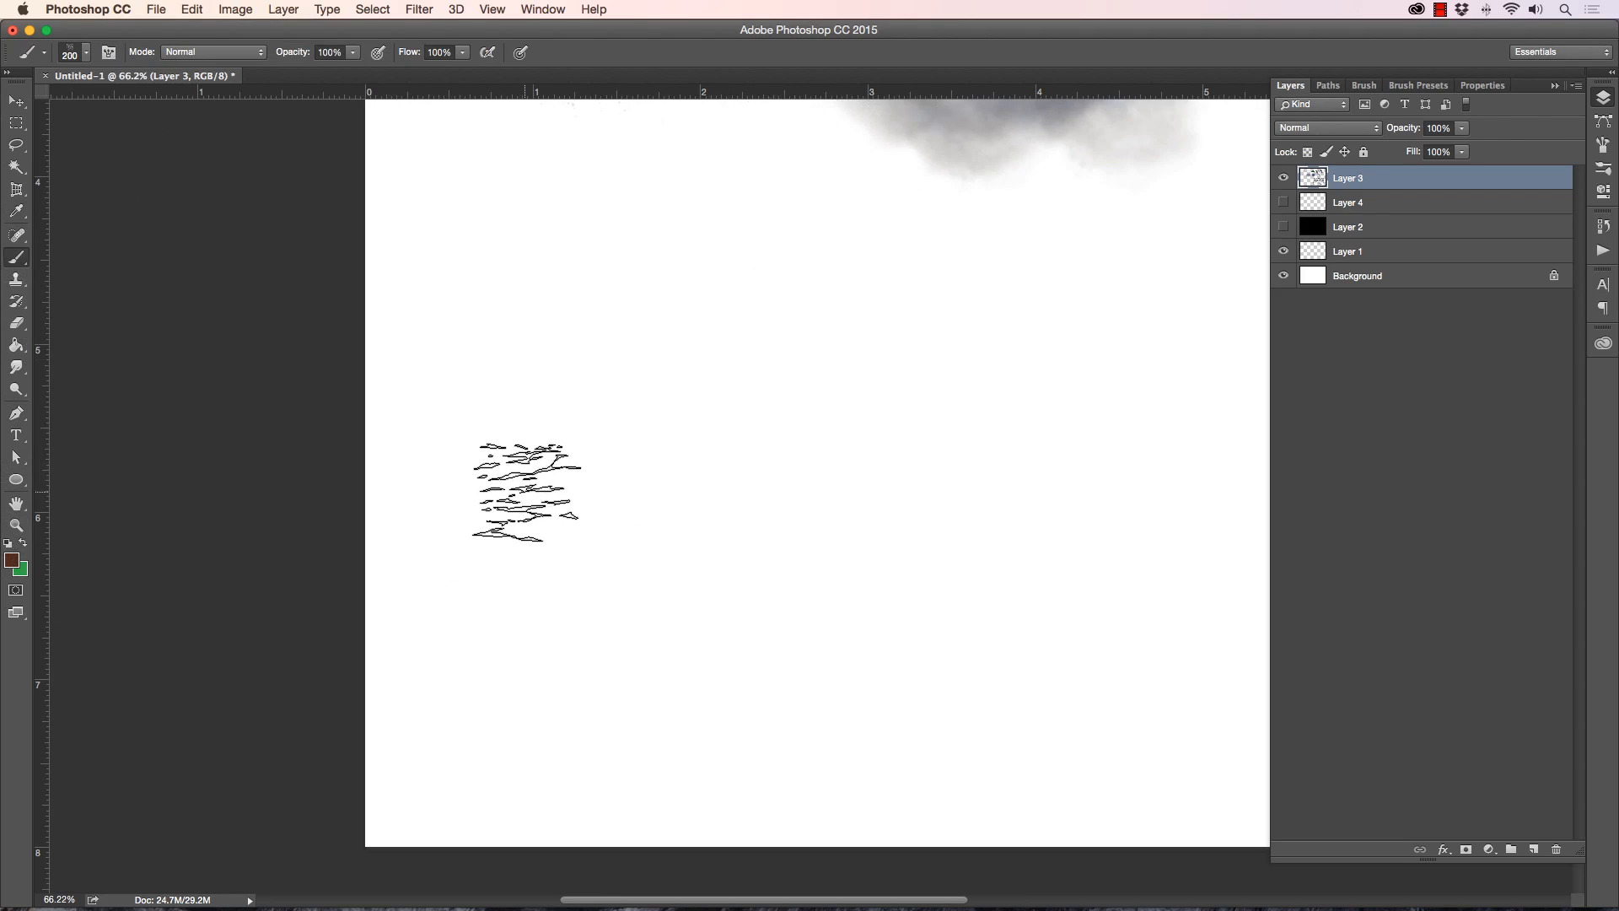
Step: Try vertical brown bark strokes at 200 px on the blank lower-left part of the canvas
mouse_move(532, 419)
mouse_down()
mouse_move(525, 256)
mouse_move(542, 552)
mouse_move(527, 595)
mouse_move(533, 254)
mouse_move(549, 234)
mouse_move(579, 624)
mouse_move(576, 194)
mouse_move(584, 278)
mouse_move(492, 256)
mouse_move(519, 561)
mouse_move(553, 546)
mouse_move(557, 363)
mouse_move(506, 163)
mouse_up()
key(bracketright)
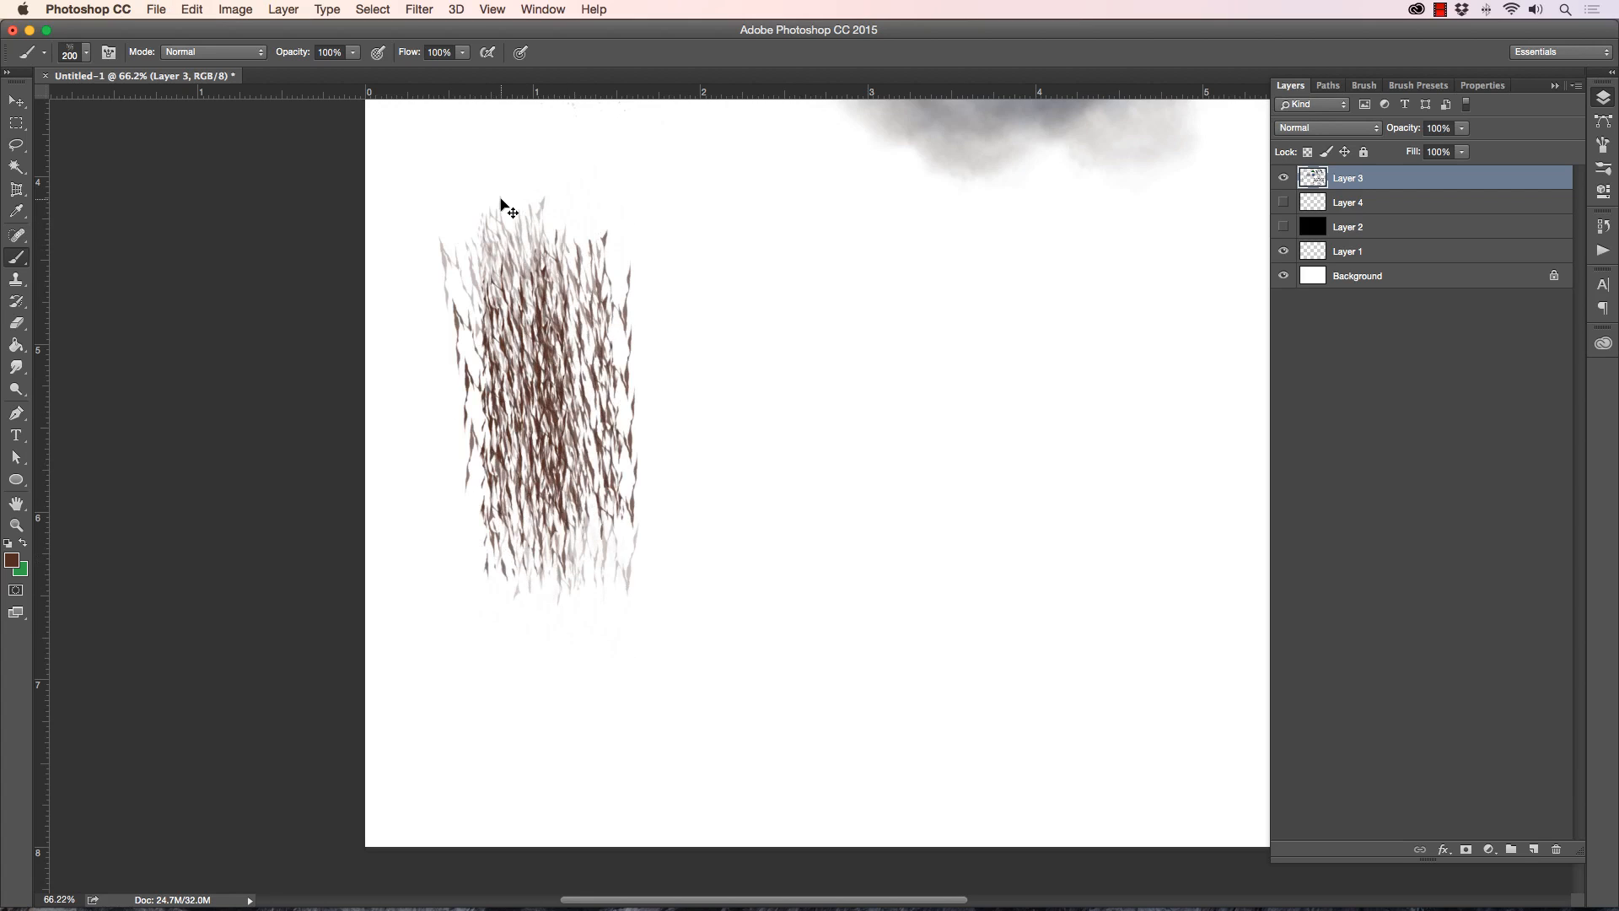
key(super+alt+z)
key(super+alt+z)
key(super+alt+z)
key(super+alt+z)
key(super+alt+z)
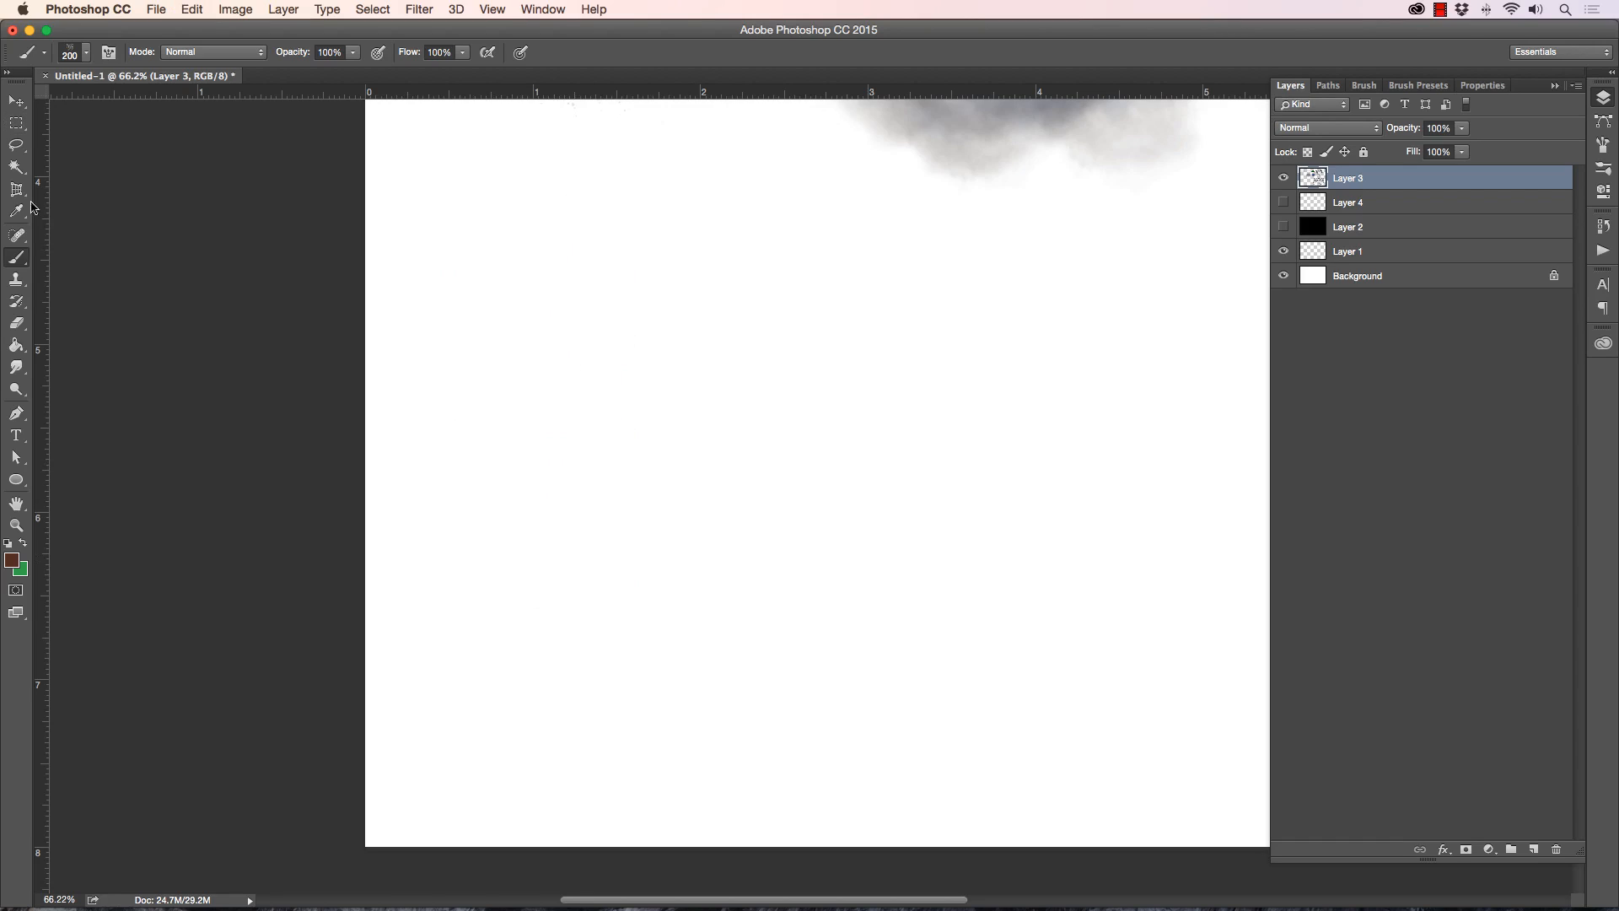
Step: Paint a solid trunk shape in a darker brown on the blank lower-left canvas with the 011 Square Painter preset at 90 px
click(76, 55)
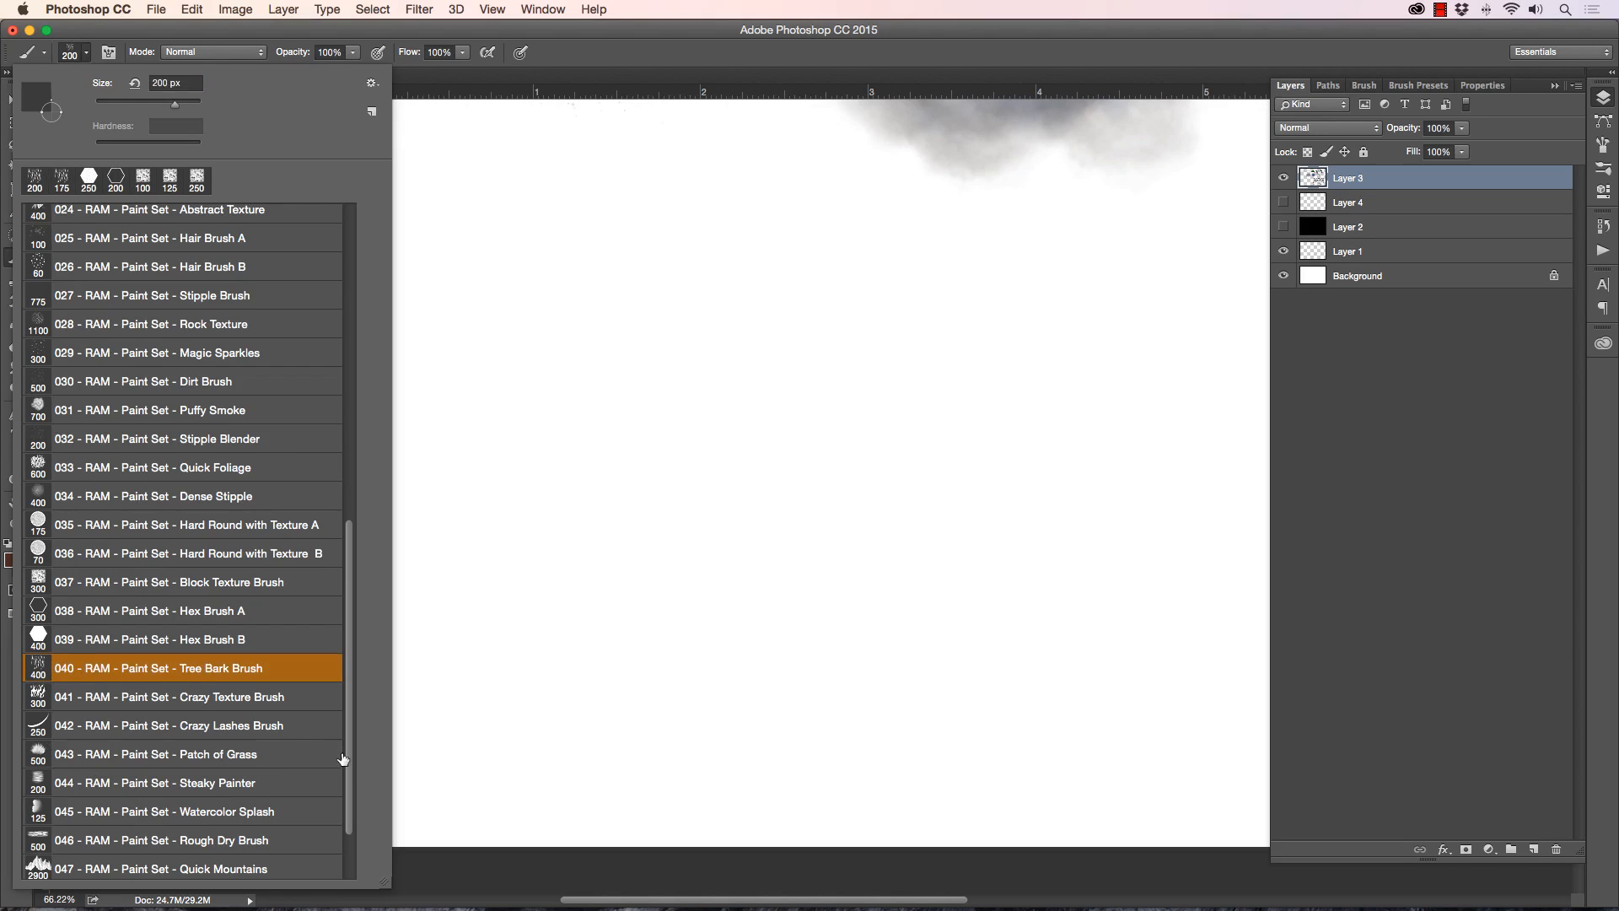
drag(343, 759, 266, 188)
click(109, 507)
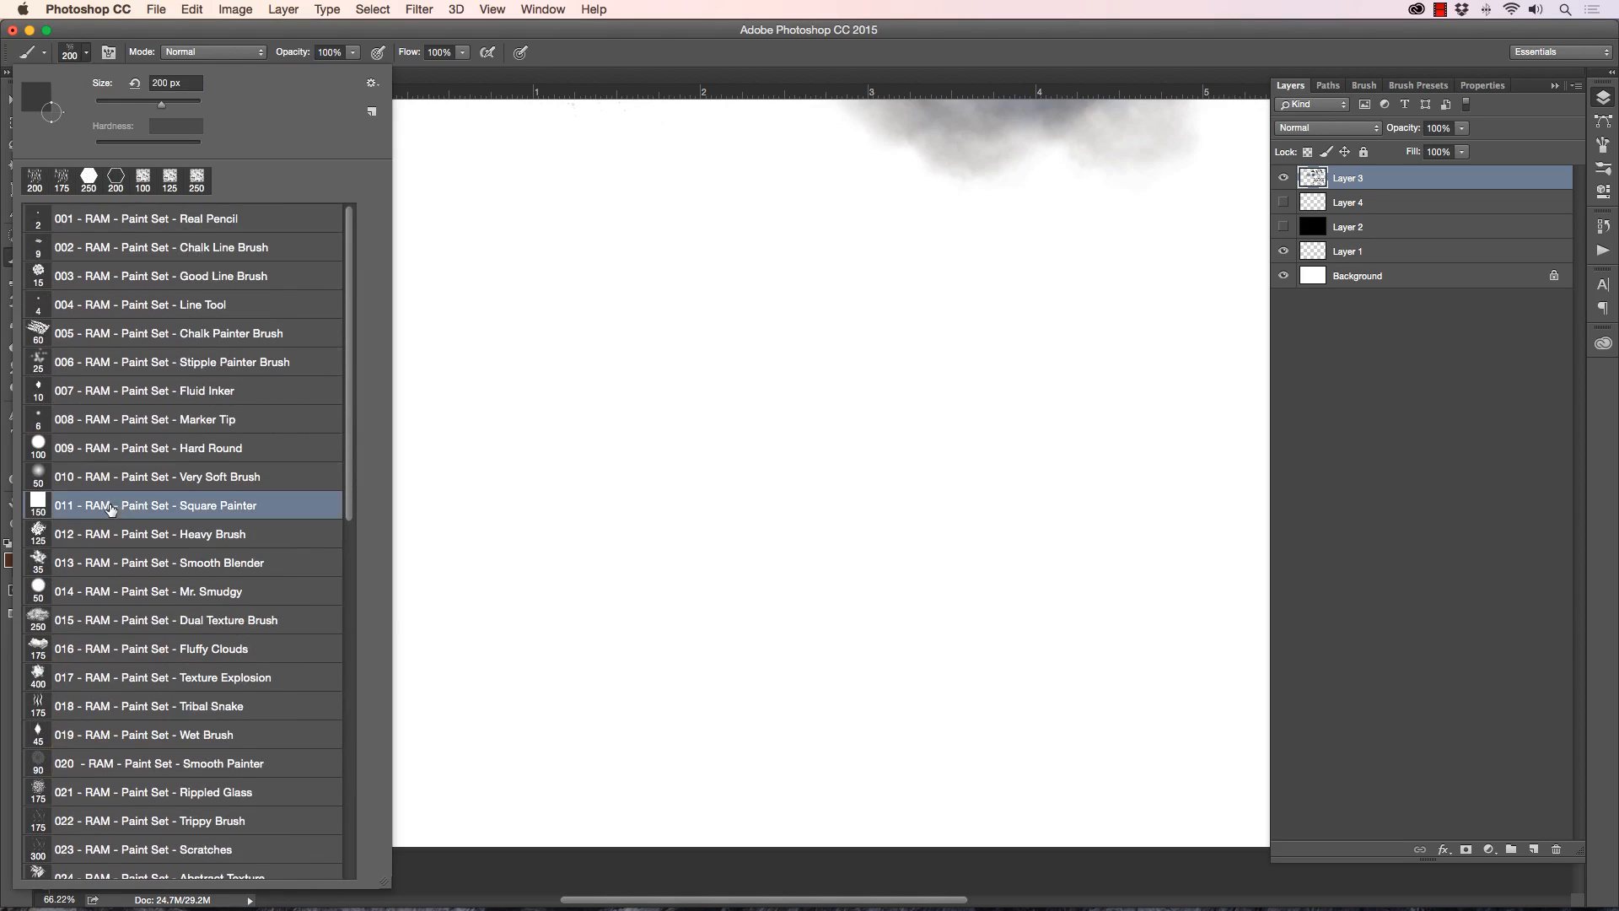
click(492, 823)
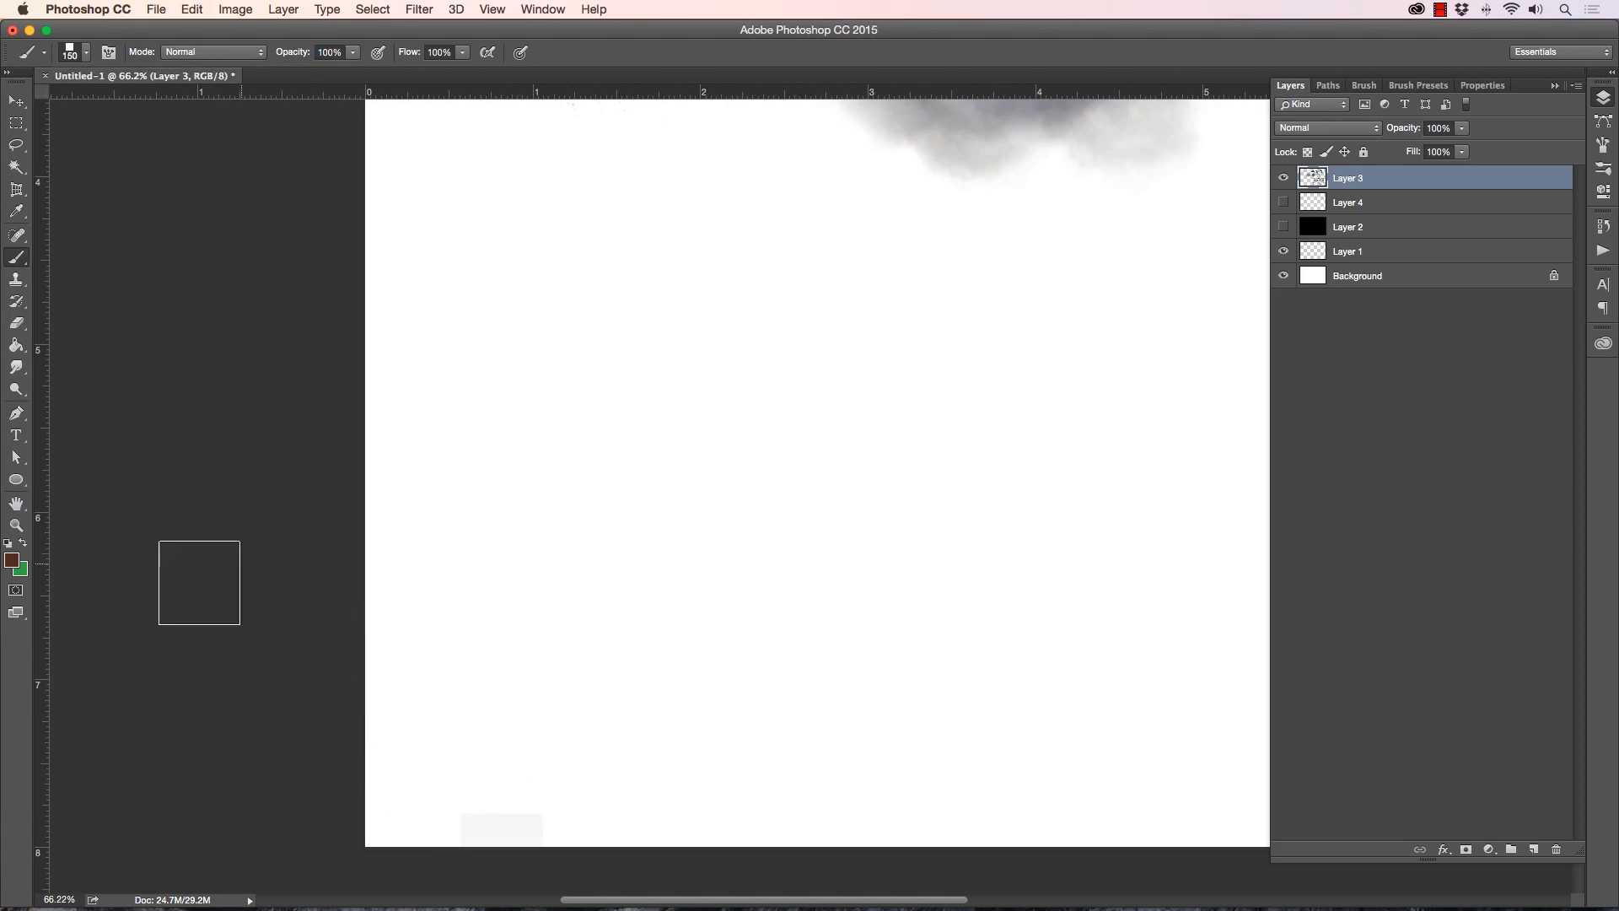
key(super+z)
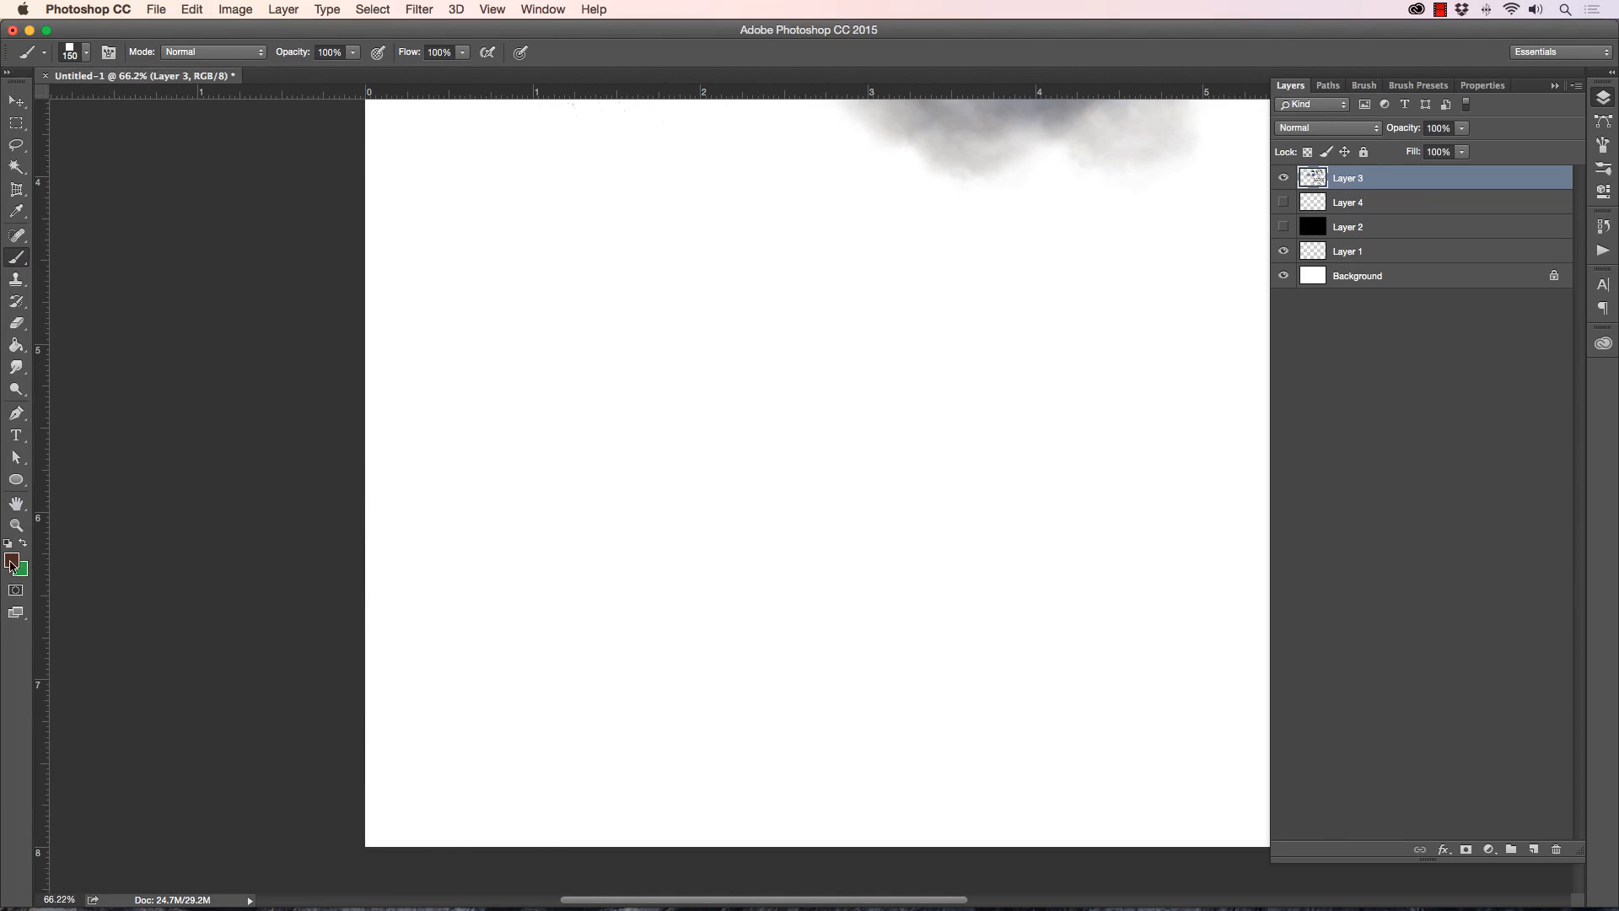
click(12, 561)
click(720, 412)
click(937, 229)
mouse_move(551, 388)
mouse_down()
mouse_move(565, 603)
mouse_move(566, 384)
mouse_move(571, 555)
mouse_up()
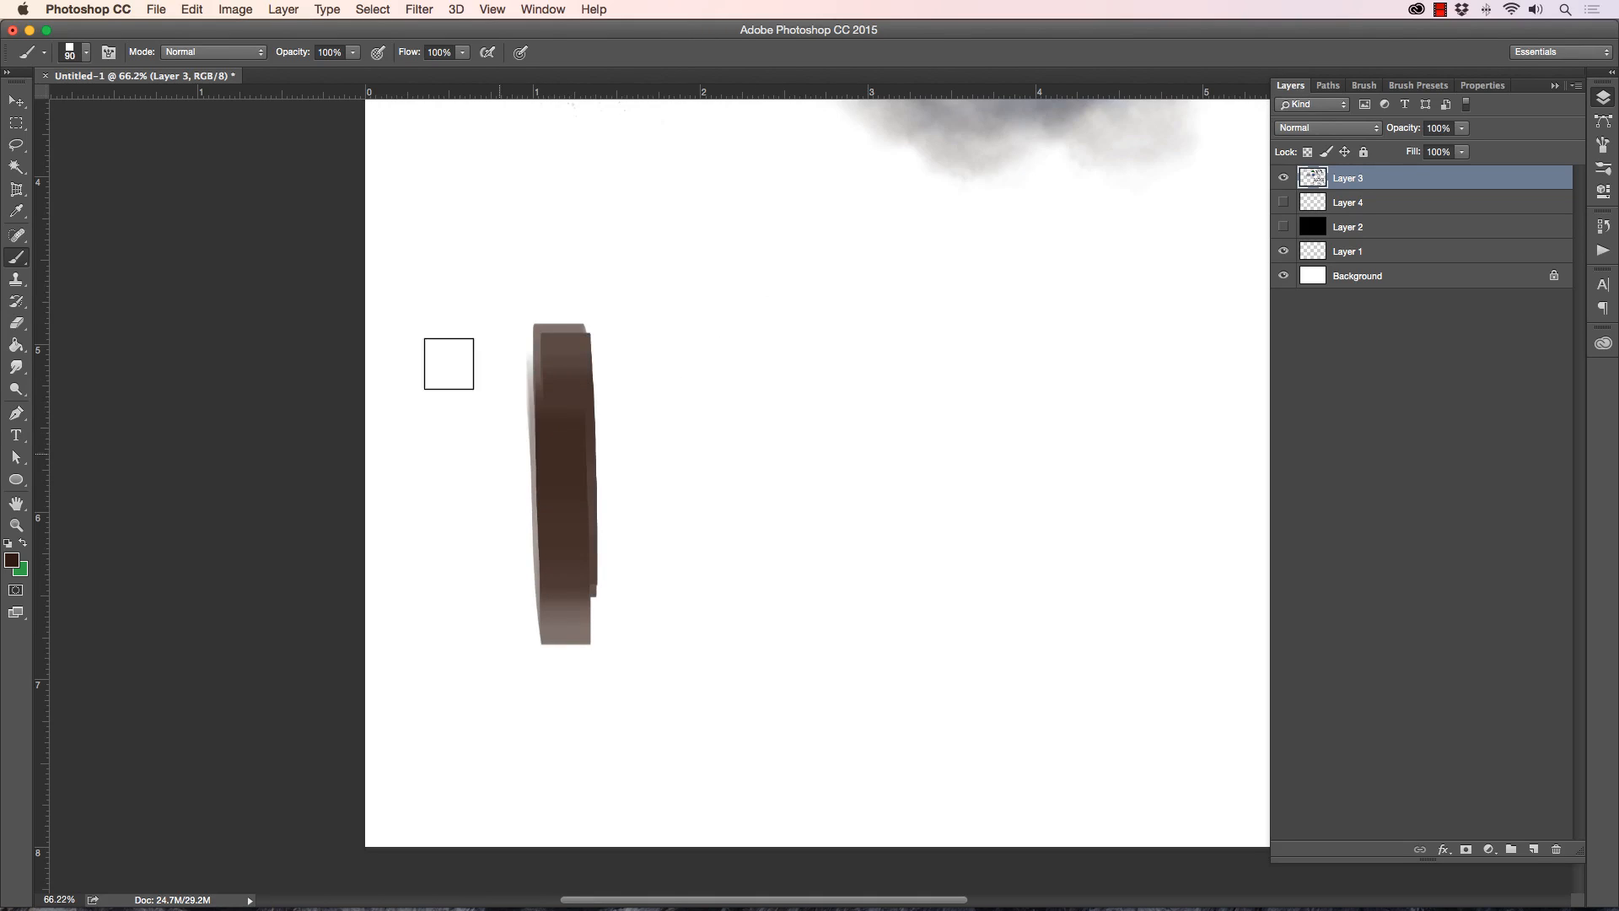
mouse_move(539, 323)
mouse_down()
mouse_move(545, 618)
mouse_move(532, 384)
mouse_move(521, 530)
mouse_move(528, 564)
mouse_move(557, 376)
mouse_move(602, 569)
mouse_move(589, 307)
mouse_move(620, 547)
mouse_move(566, 365)
mouse_move(546, 411)
mouse_move(530, 377)
mouse_move(508, 398)
mouse_move(491, 631)
mouse_move(517, 468)
mouse_move(561, 522)
mouse_move(592, 521)
mouse_move(629, 606)
mouse_up()
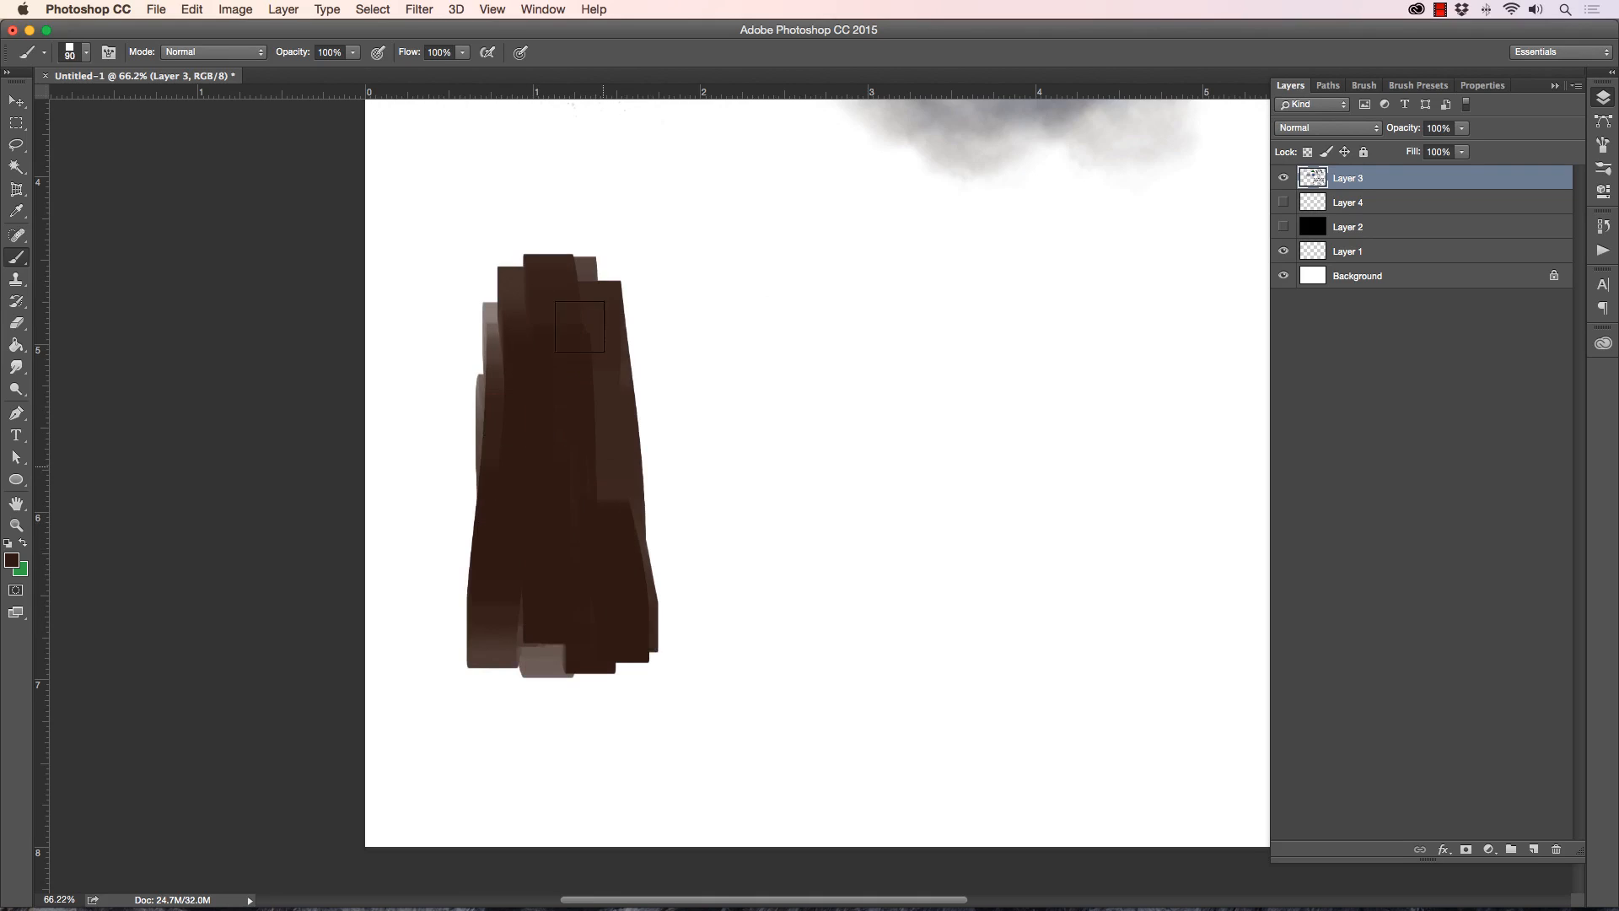
drag(517, 464, 490, 281)
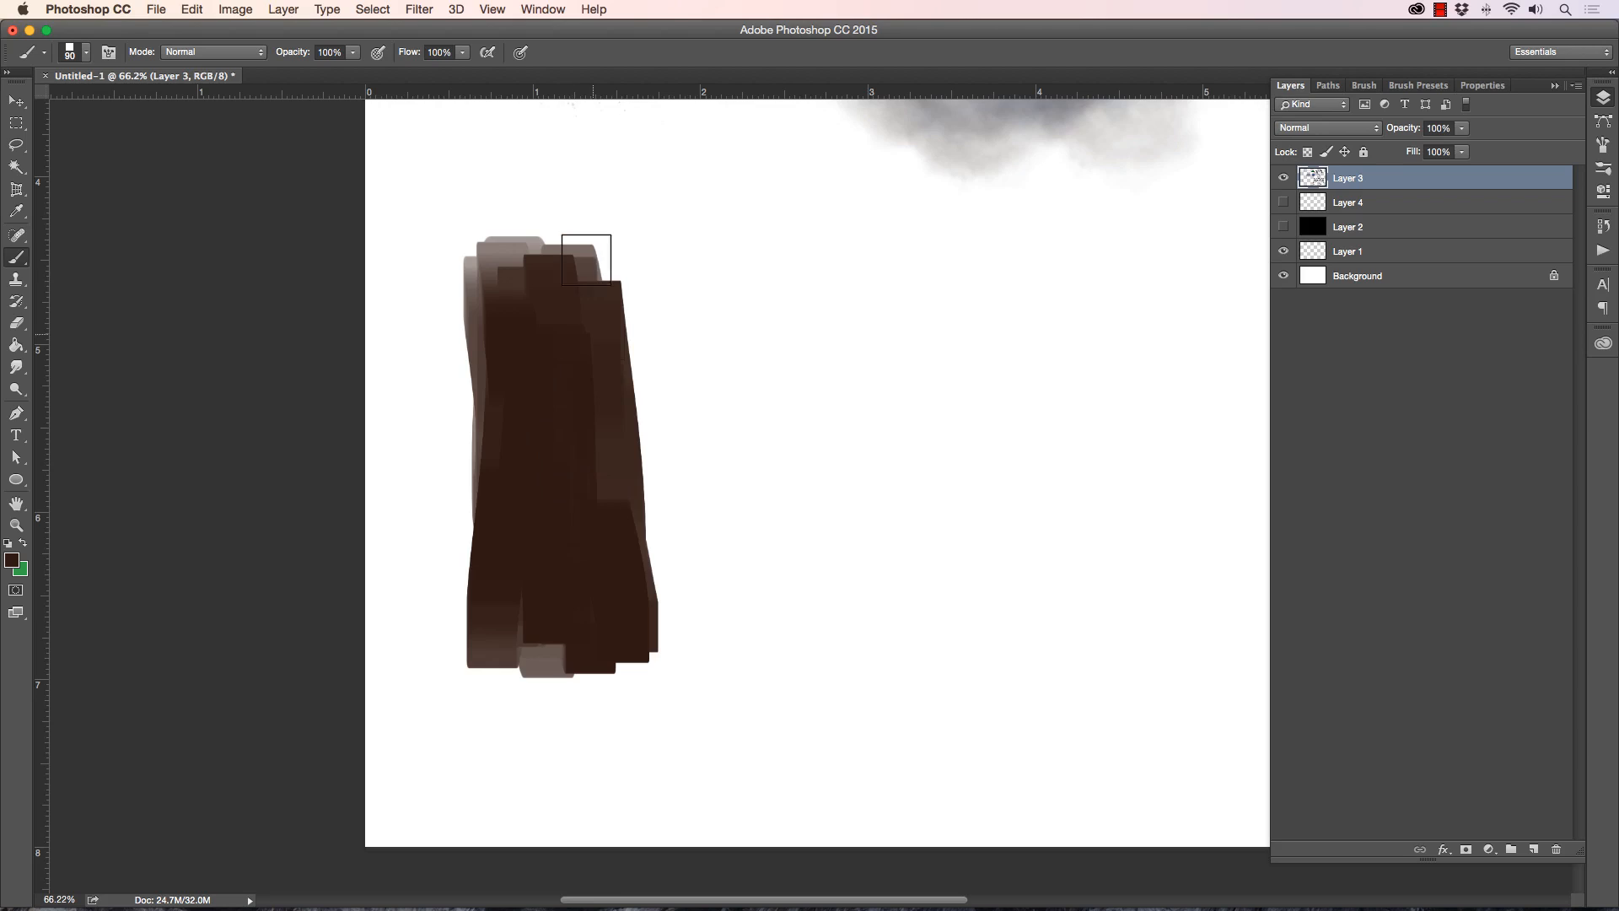
Step: Fill out the brown trunk's edges with the Square Painter brush at 90 px and lock Layer 3's transparent pixels
drag(586, 260, 627, 610)
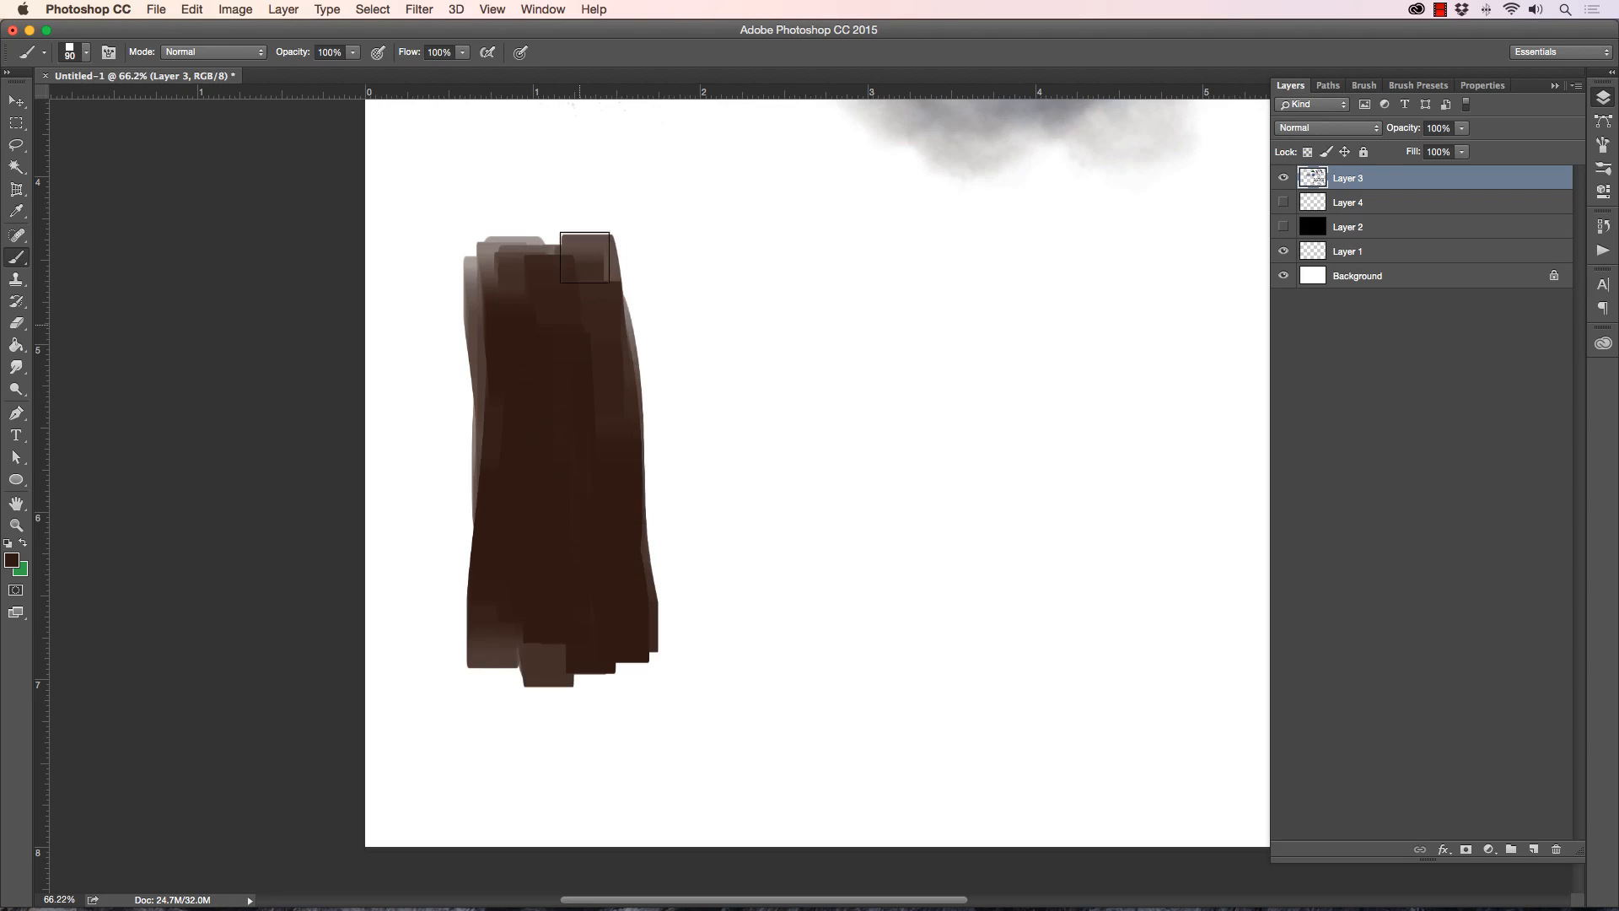
drag(487, 287, 506, 428)
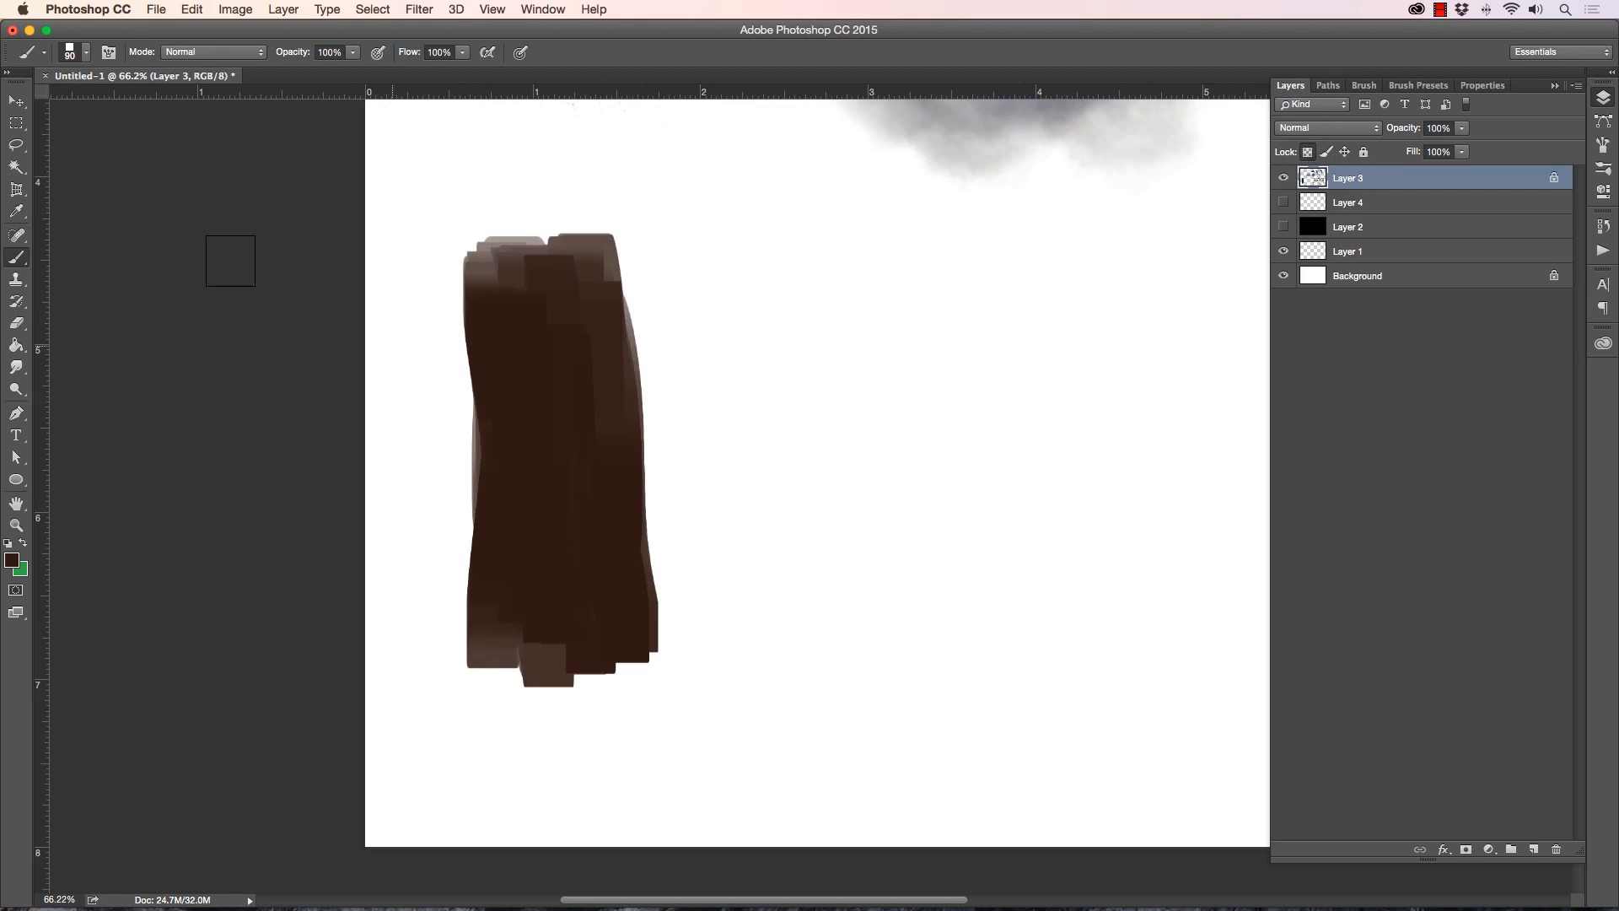
Step: Load the 040 Tree Bark Brush preset and reduce its size to 200 px
click(77, 52)
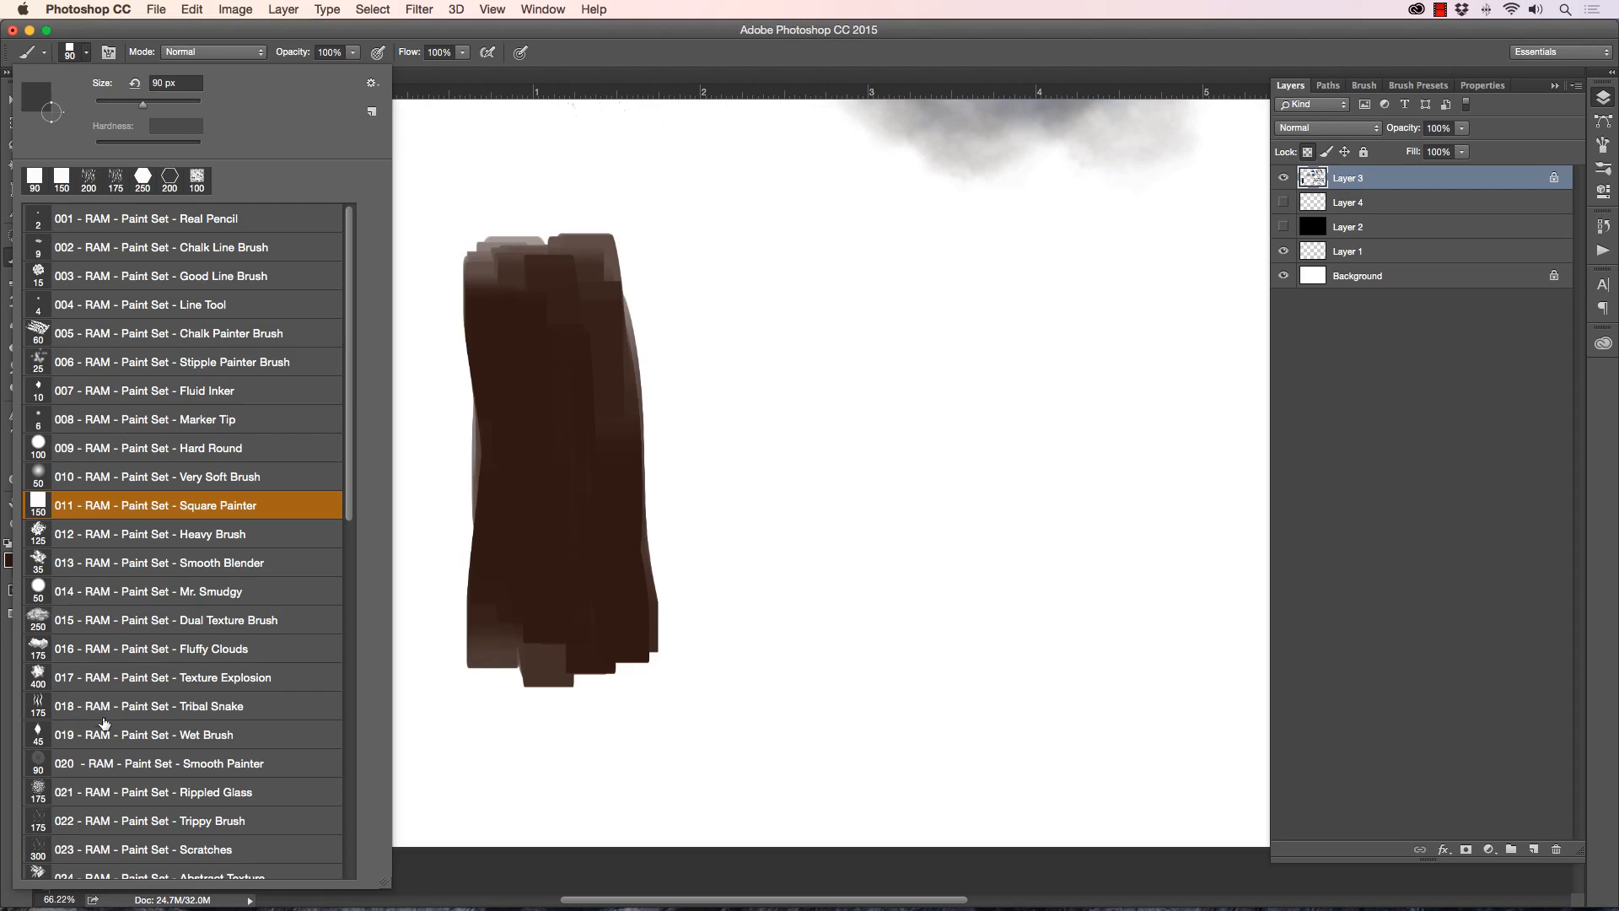
scroll(179, 553, down, 8)
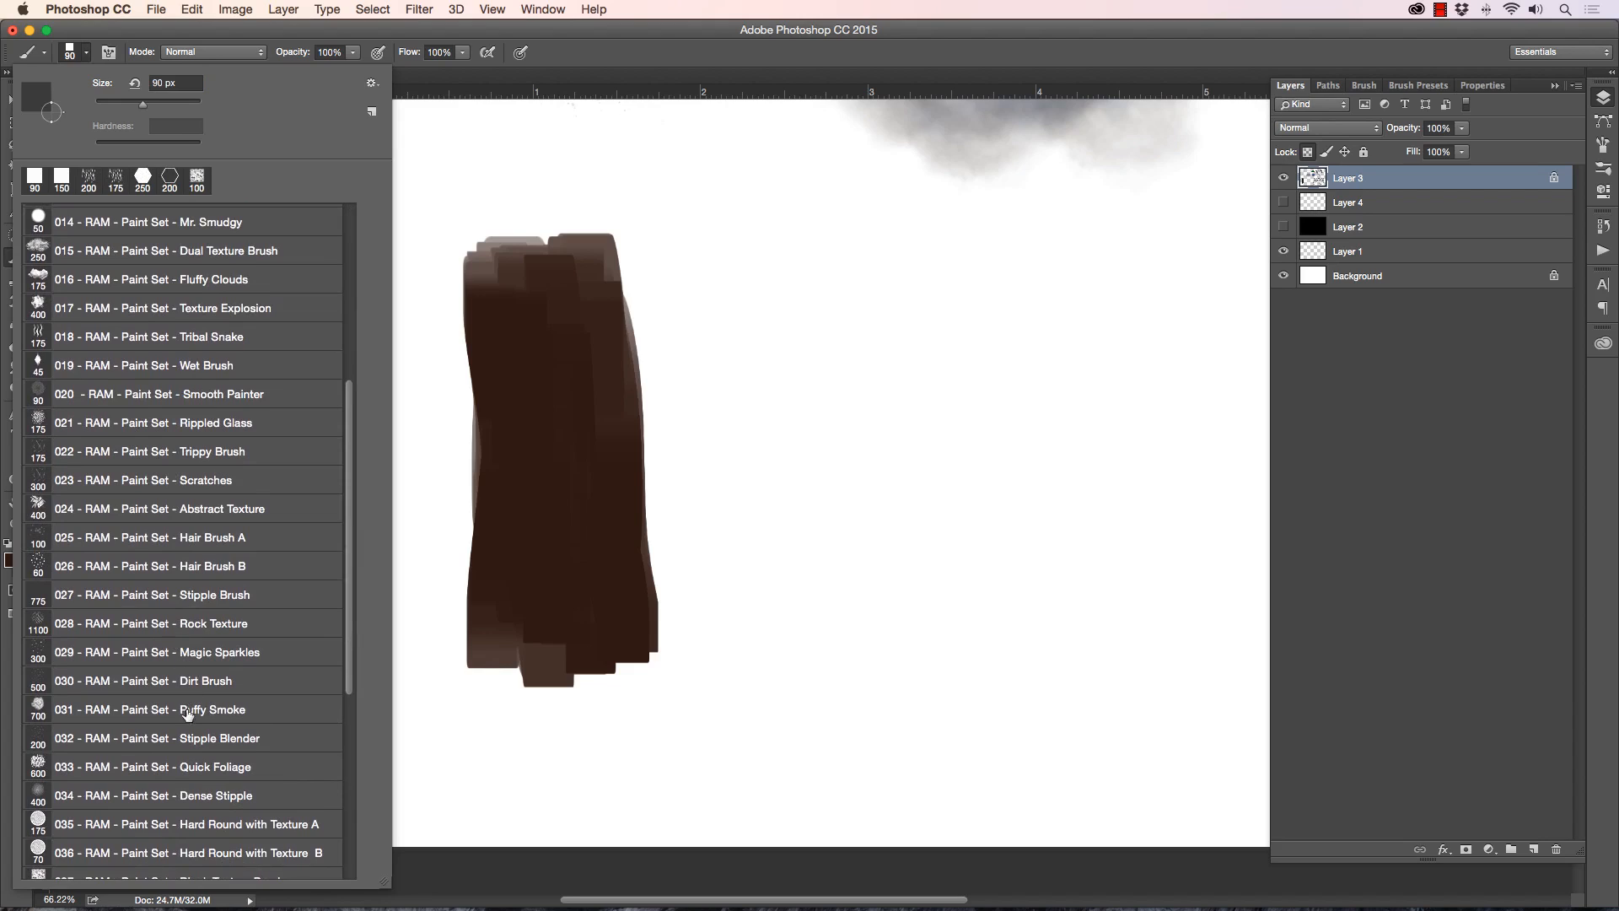
drag(348, 647, 341, 730)
click(286, 780)
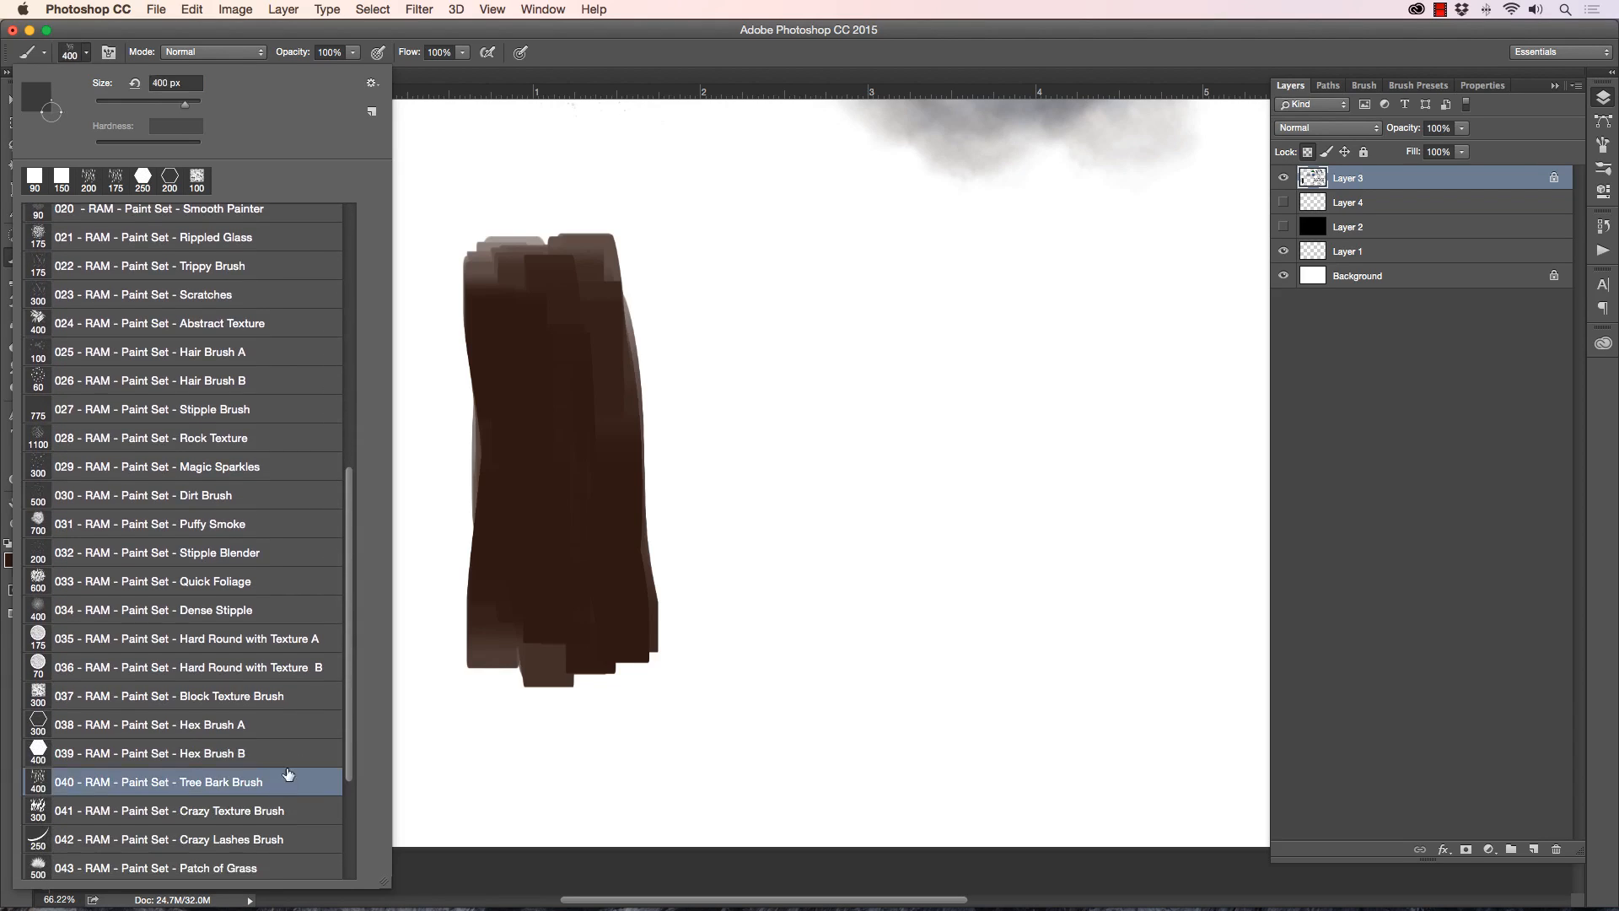
click(506, 801)
key(bracketleft)
key(bracketleft)
key(bracketleft)
key(bracketleft)
key(bracketleft)
key(bracketleft)
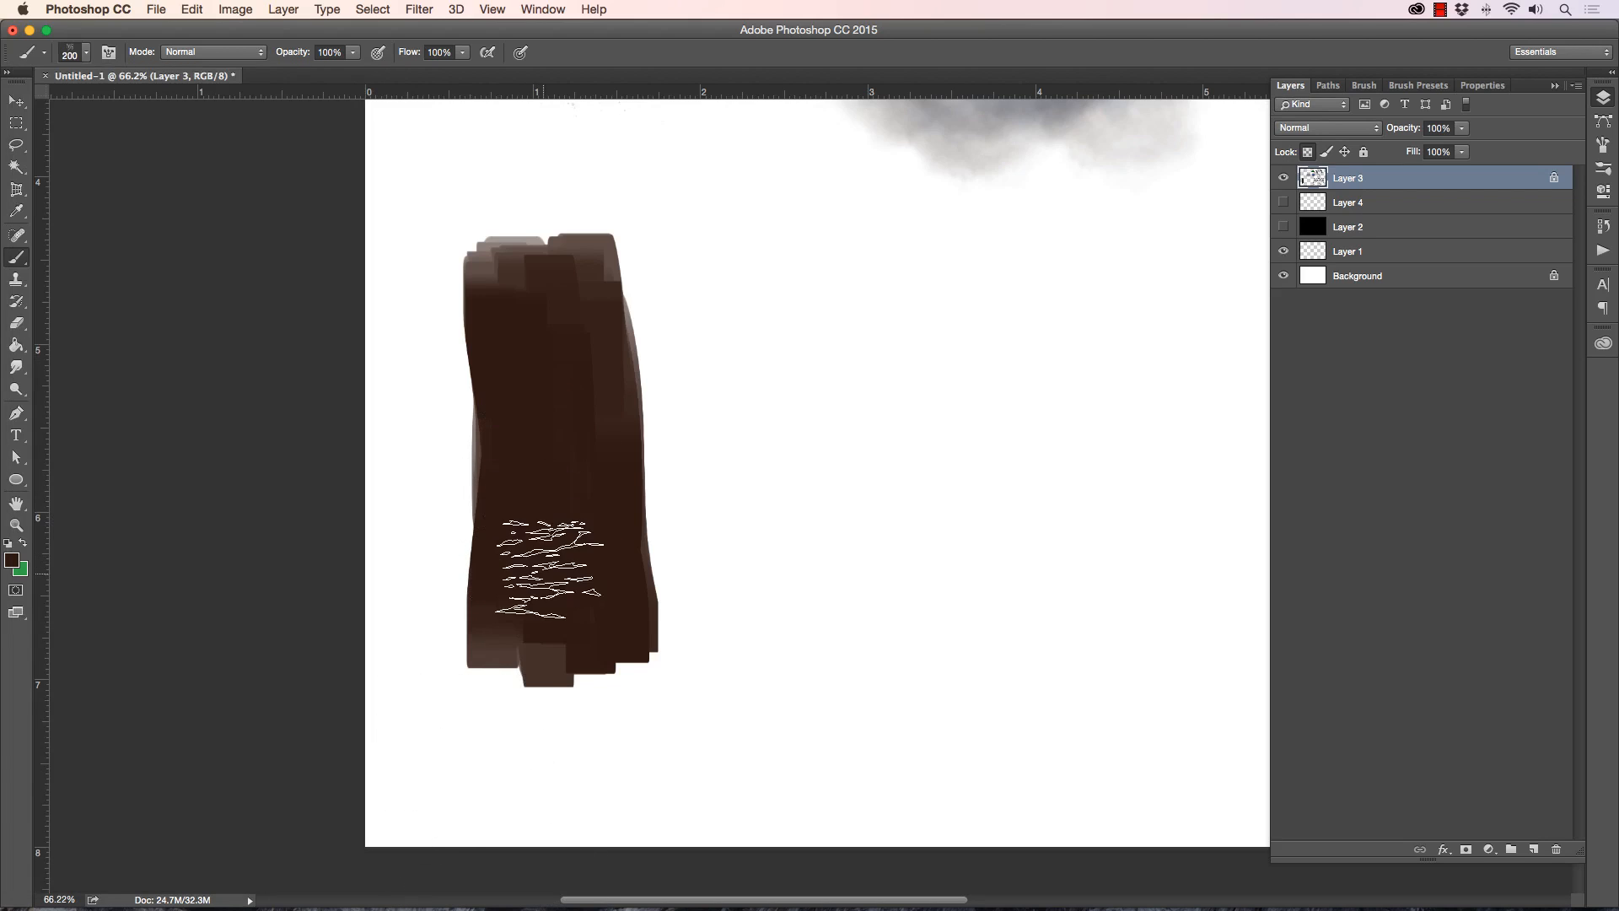
Step: Set the foreground to a lighter reddish brown (6e3f31) and paint bark texture over the trunk at 175 px
click(11, 561)
click(705, 359)
click(931, 227)
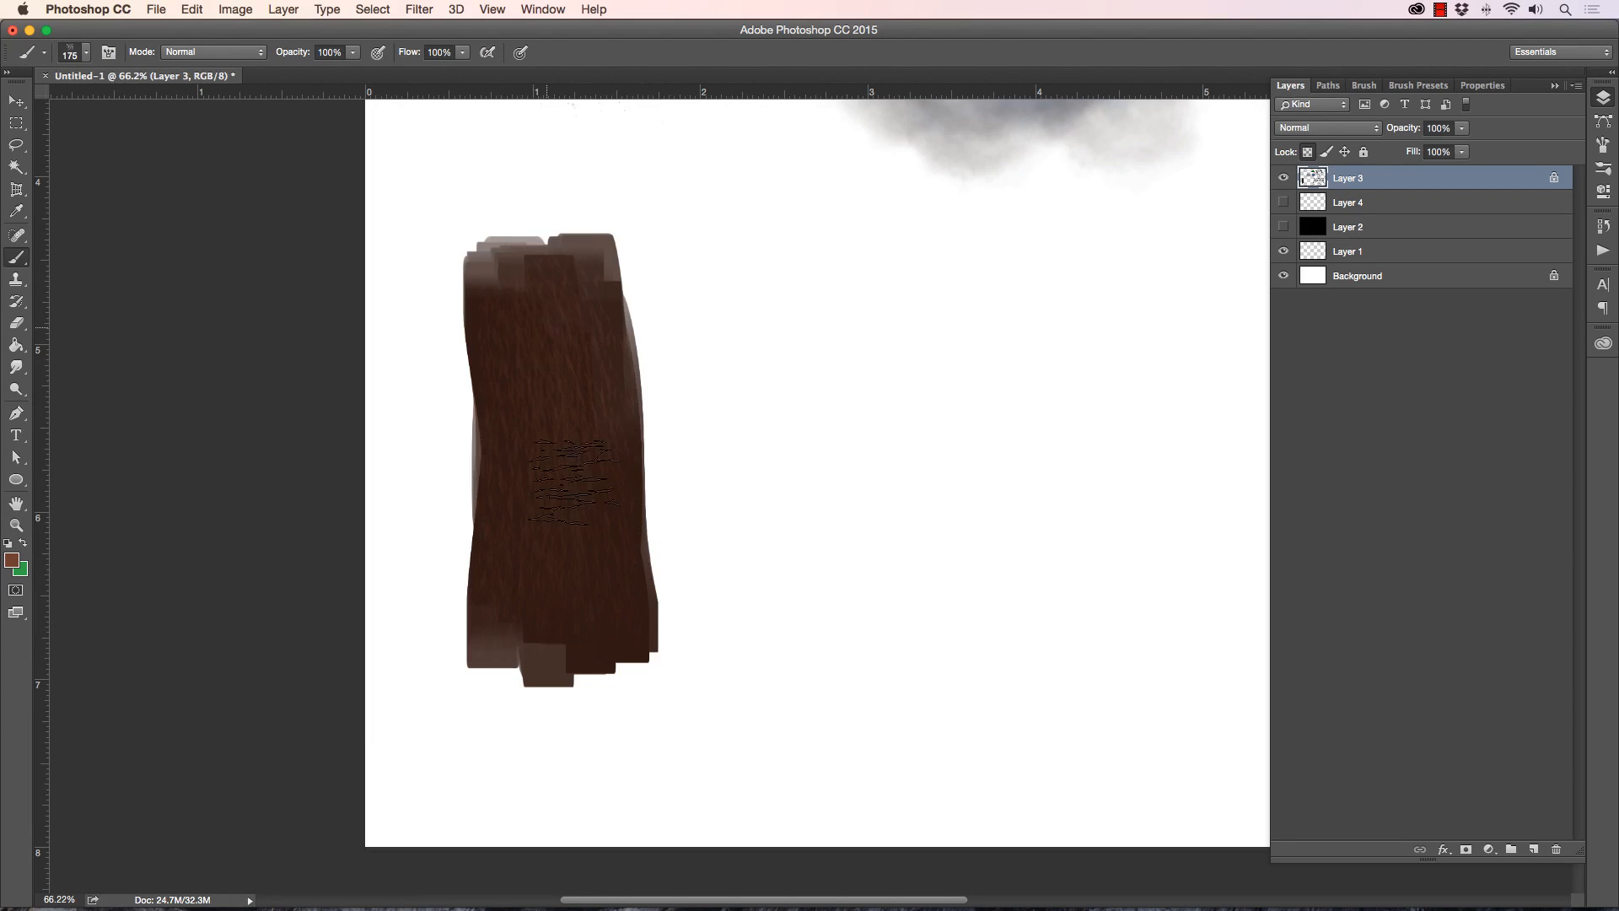
Step: Set the foreground to near-black brown (180d0a) and paint dark bark grooves over the trunk at 175 px
click(16, 528)
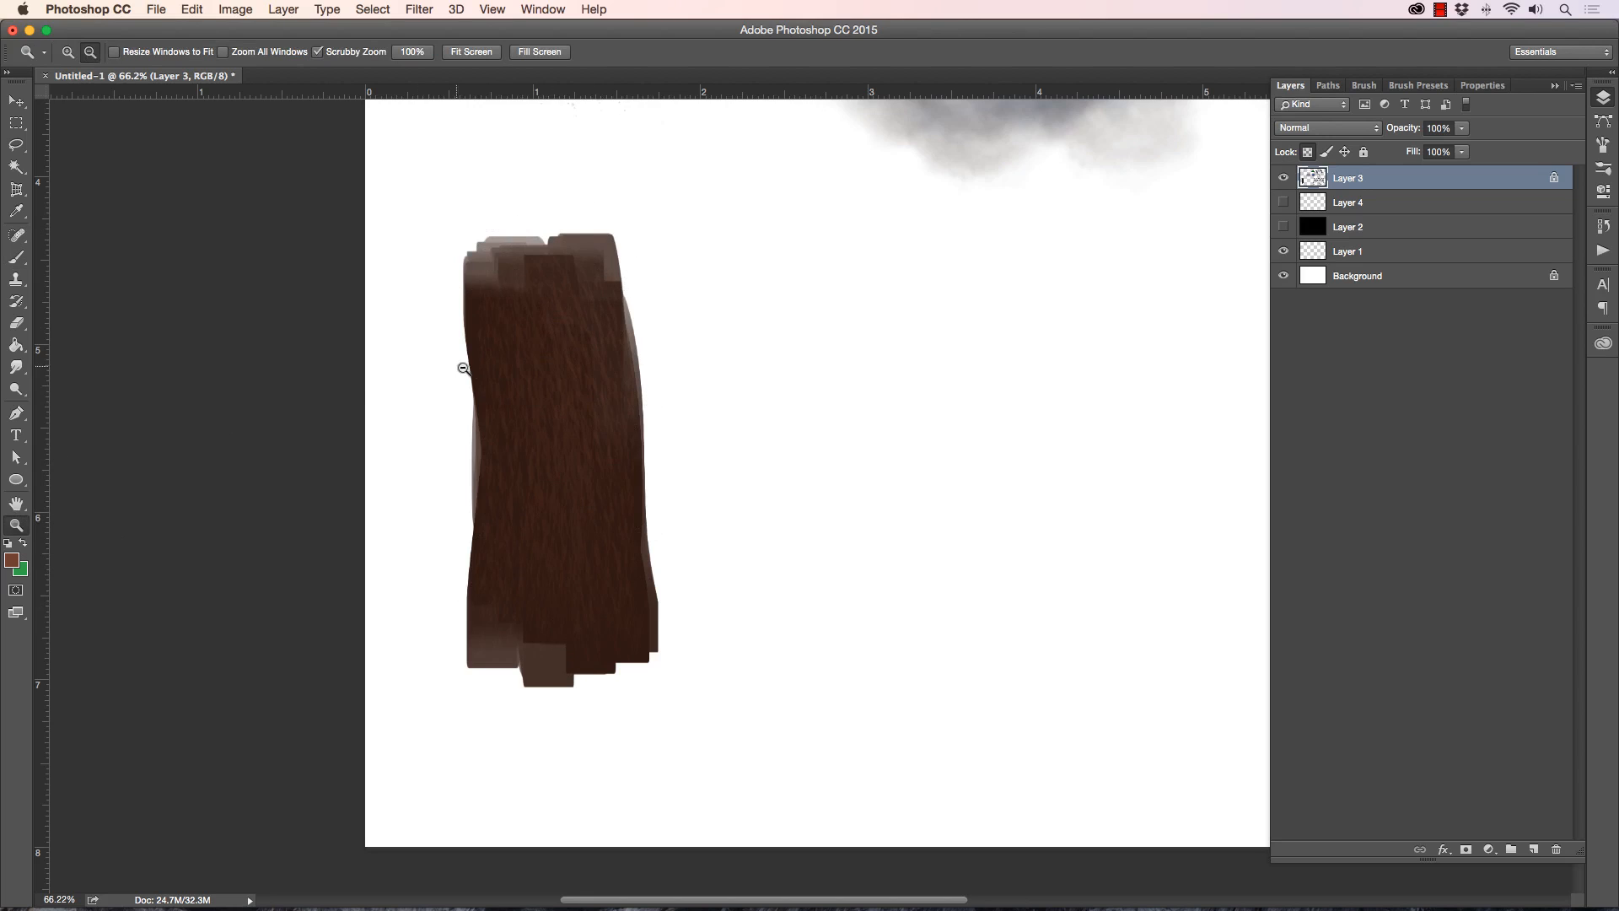
drag(463, 362, 490, 360)
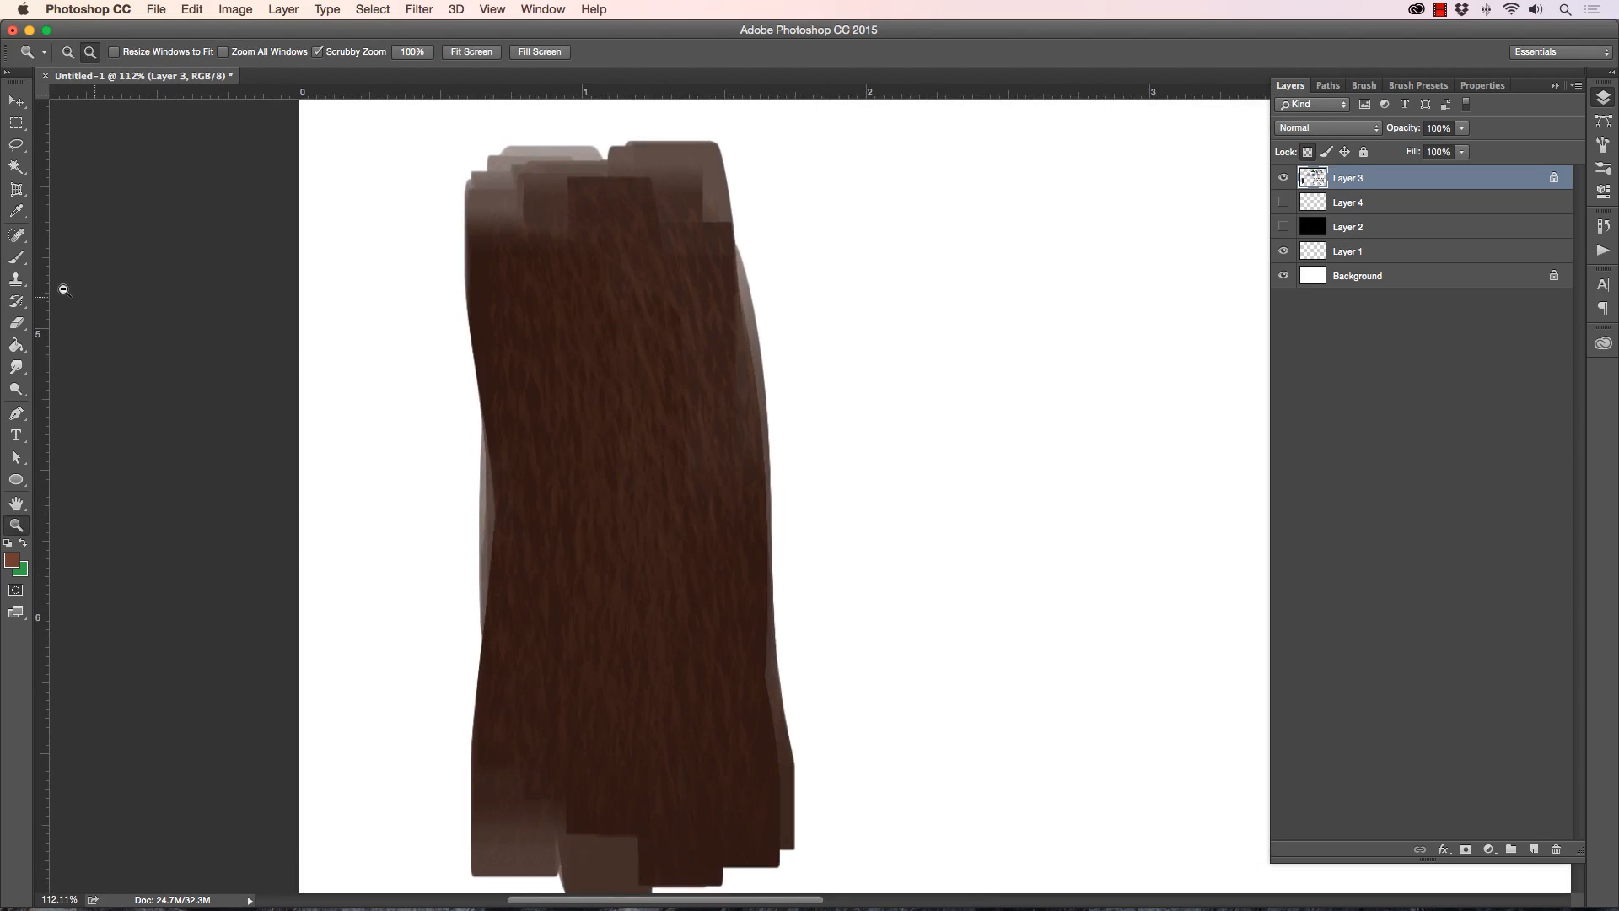
key(b)
click(13, 560)
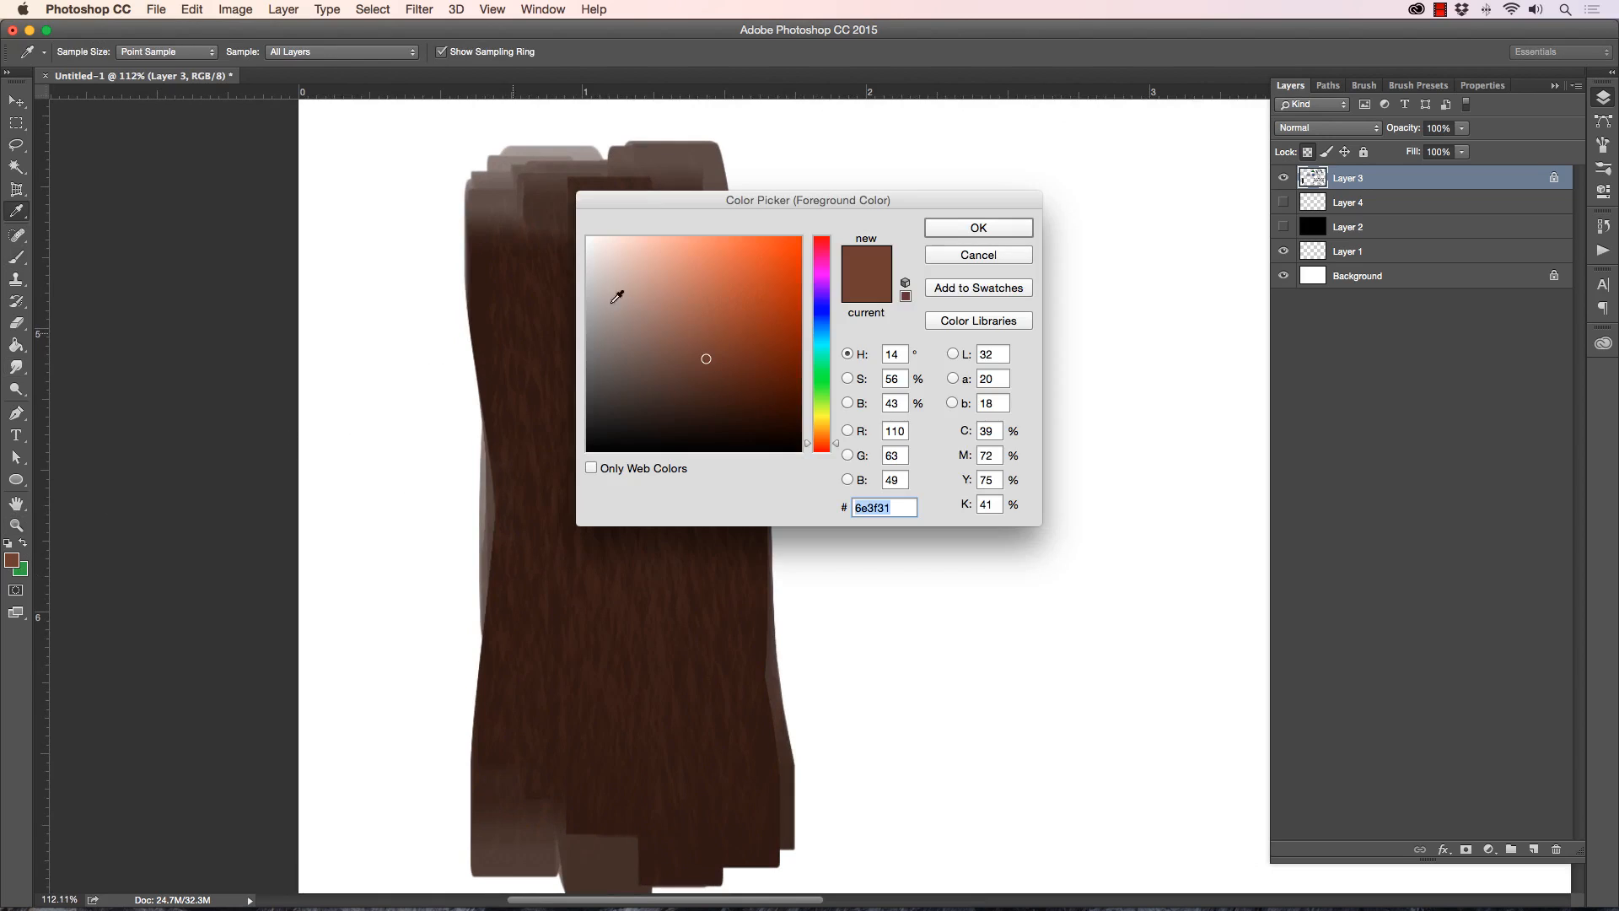
drag(659, 204, 859, 212)
click(912, 439)
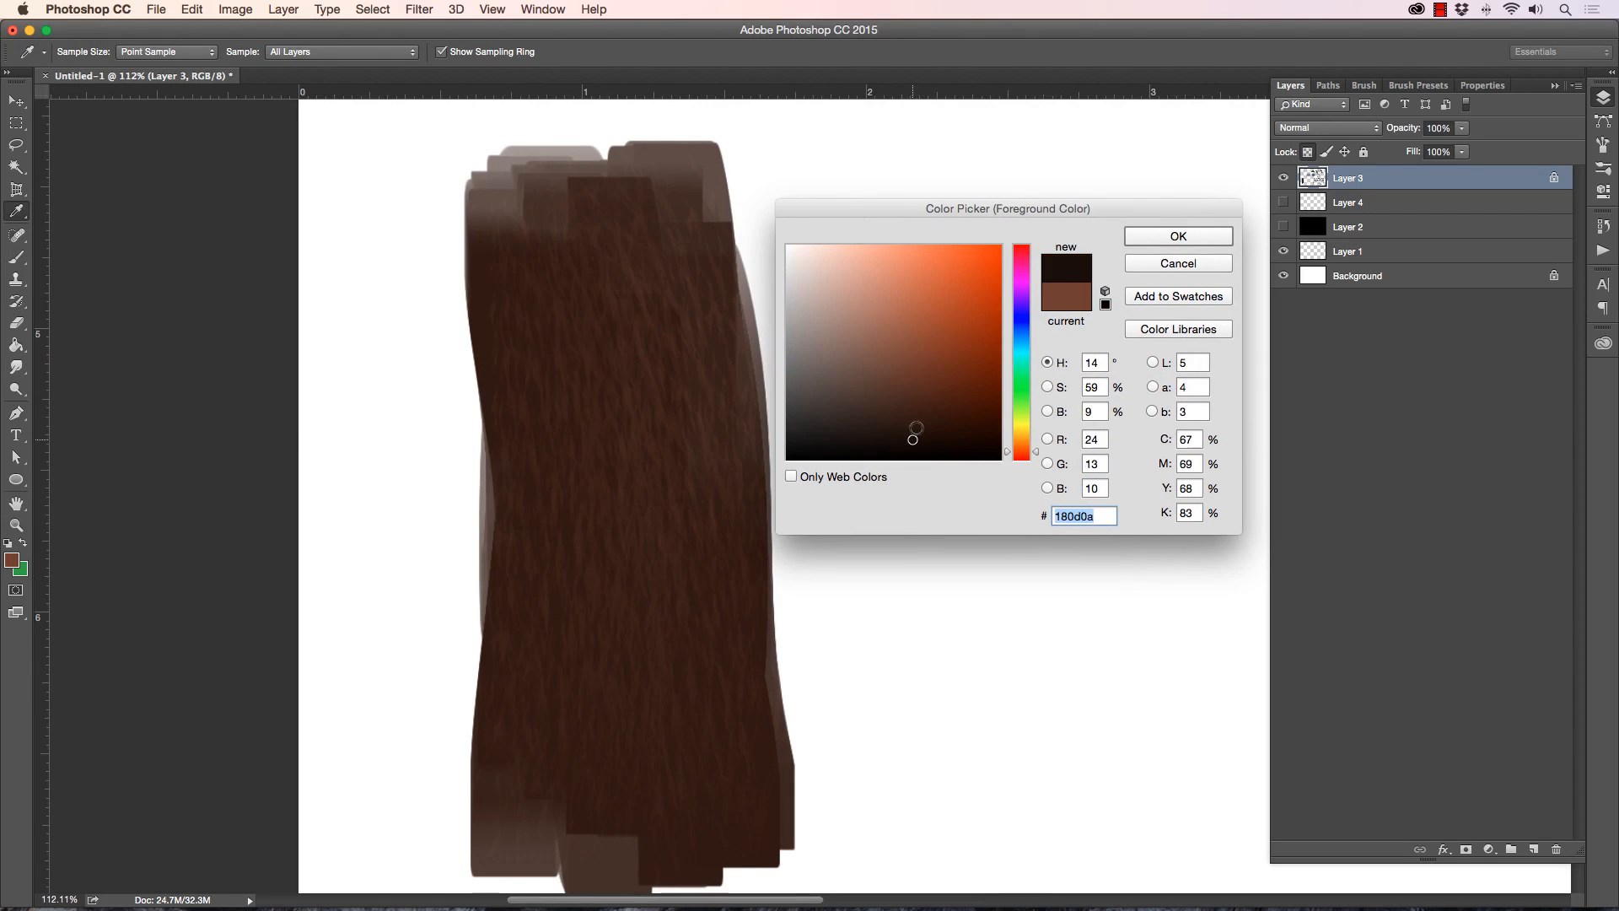
click(1134, 240)
click(569, 459)
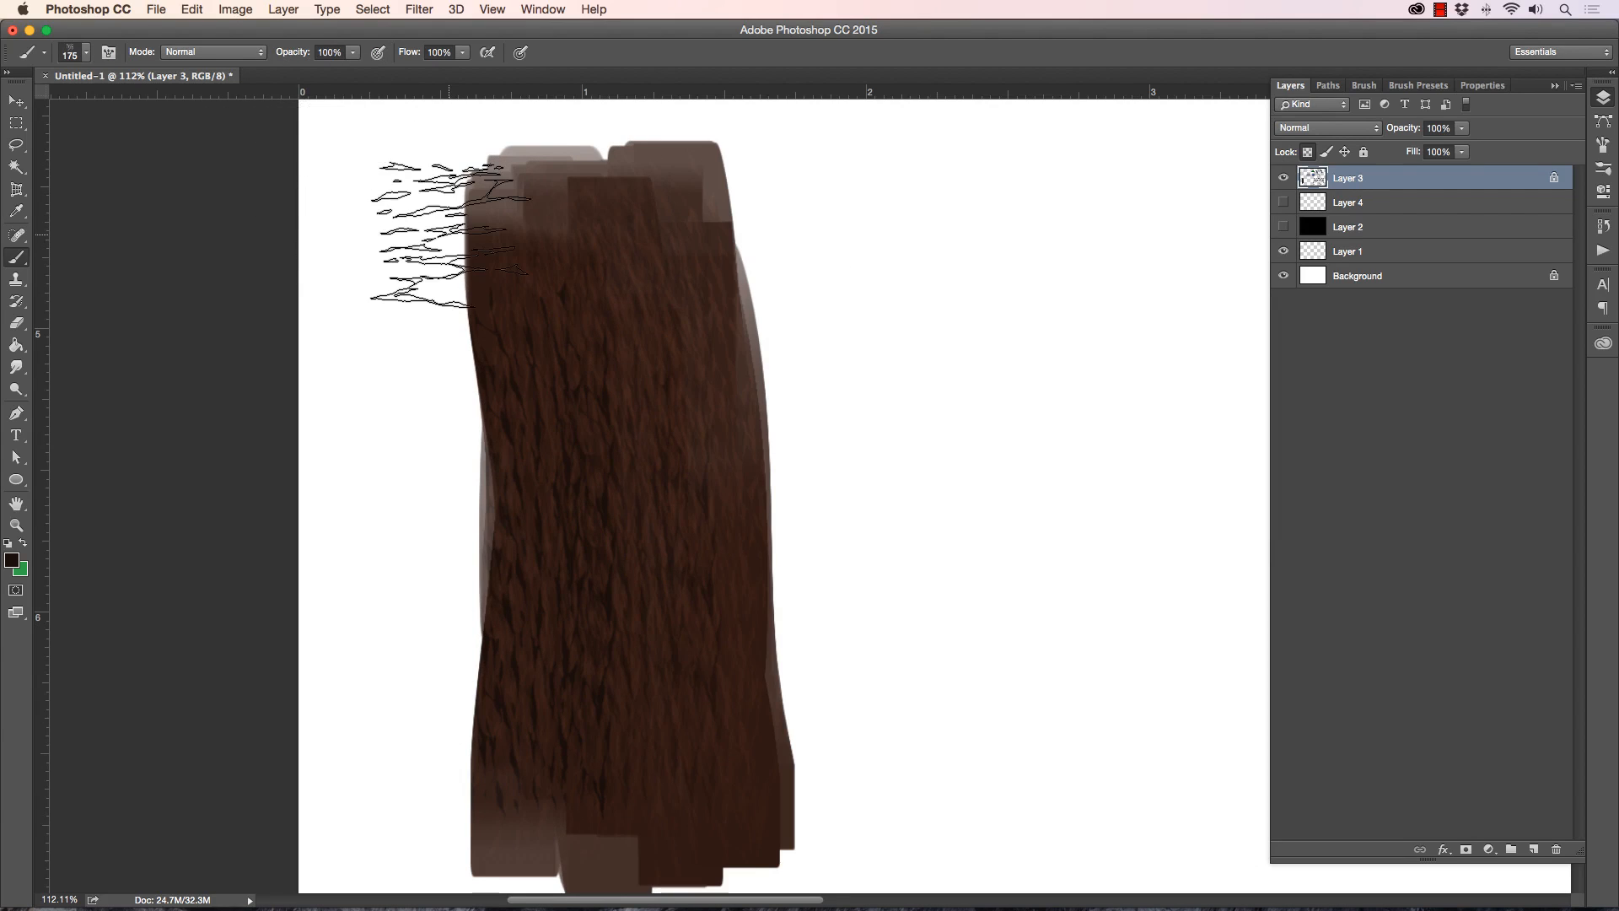
Step: Load the 041 Crazy Texture Brush preset for the blank canvas area beside the trunk
click(16, 524)
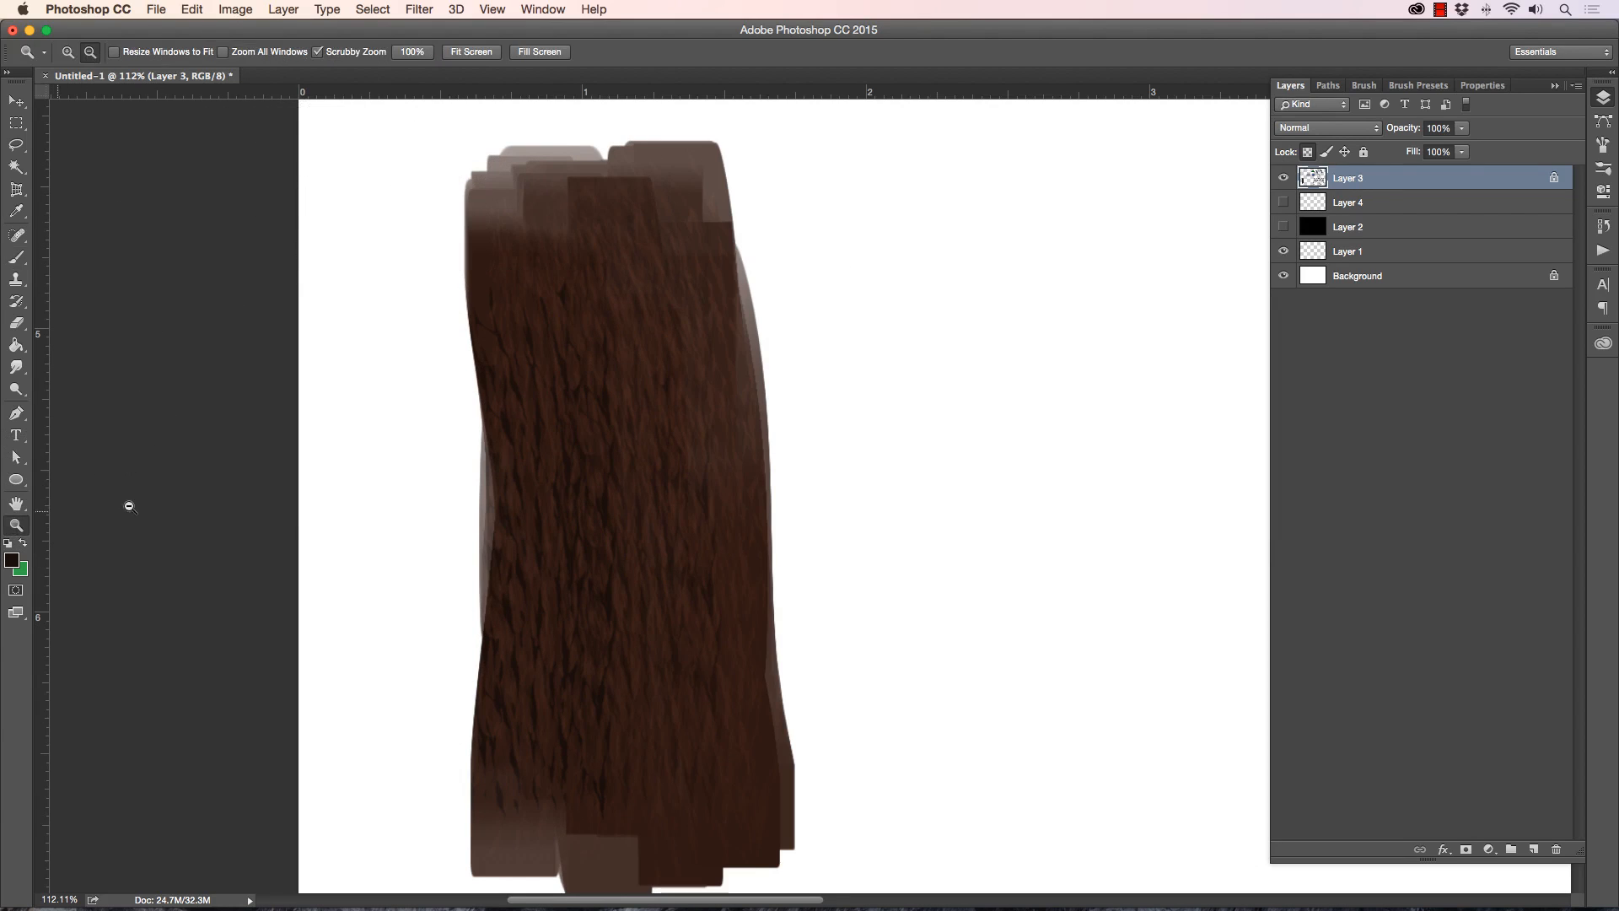
drag(422, 566, 362, 553)
drag(506, 517, 455, 506)
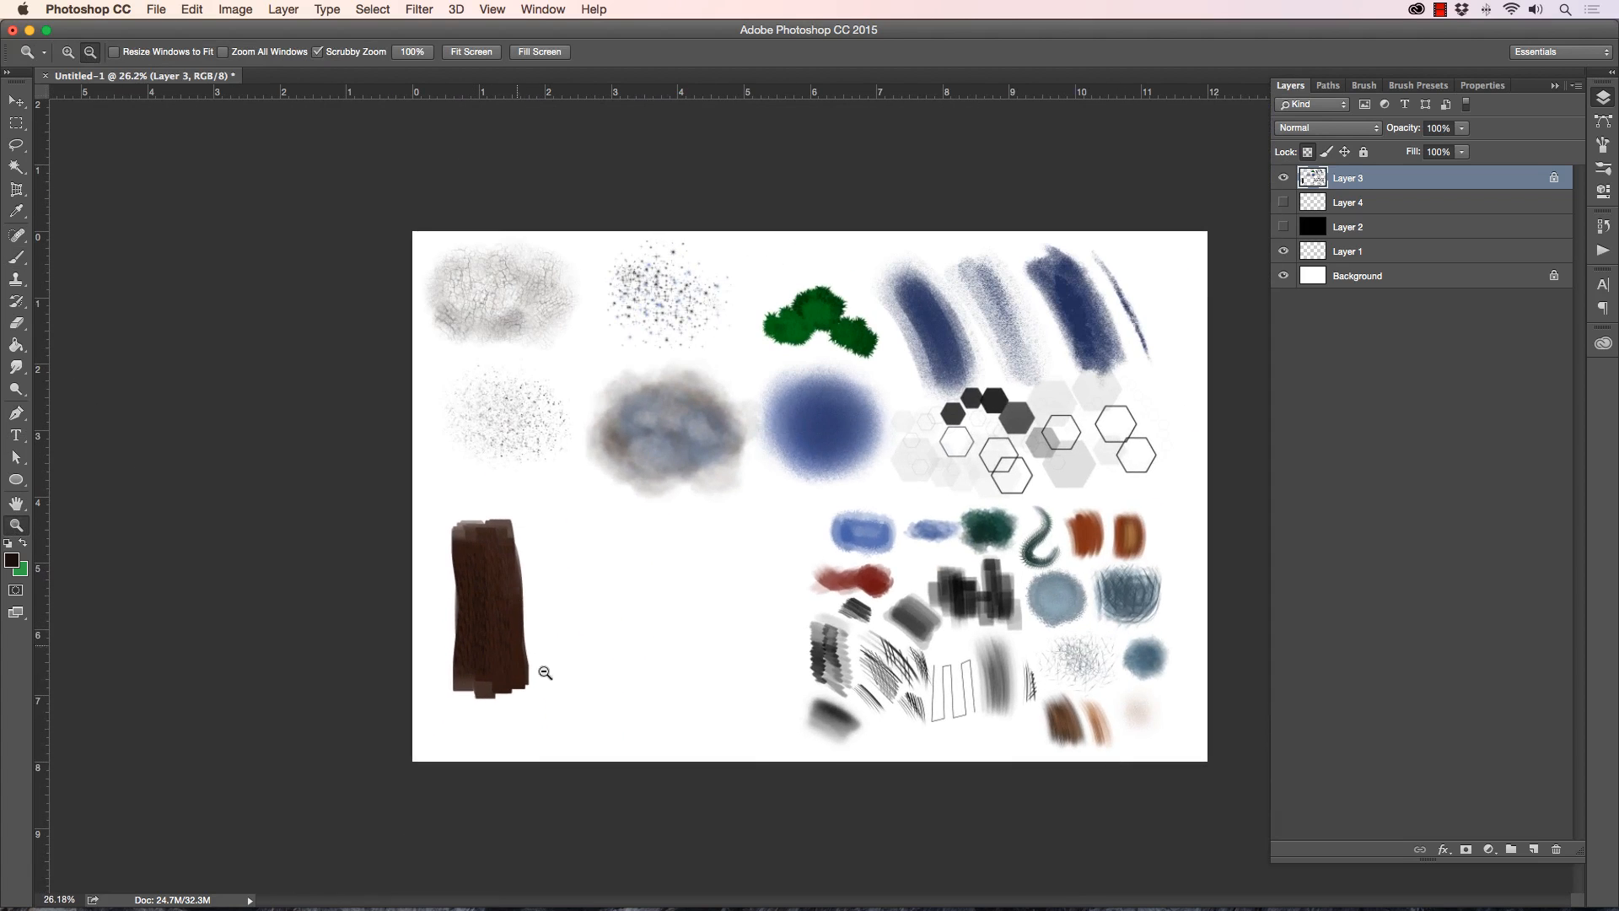
drag(545, 672, 385, 598)
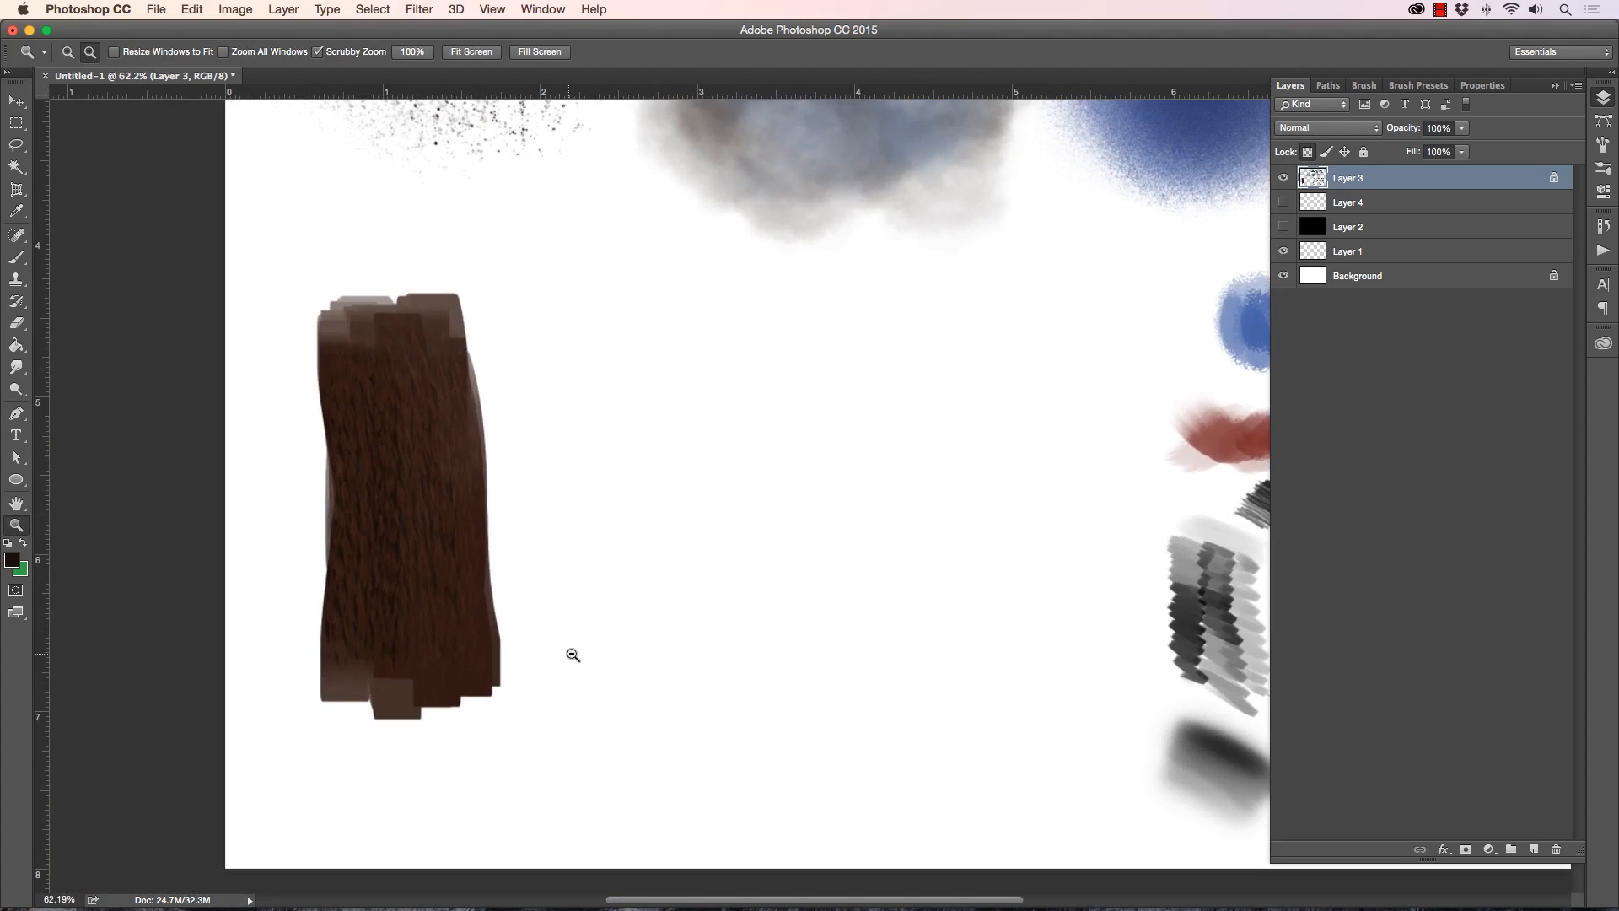
mouse_move(572, 655)
mouse_down()
mouse_move(549, 654)
mouse_move(522, 591)
mouse_up()
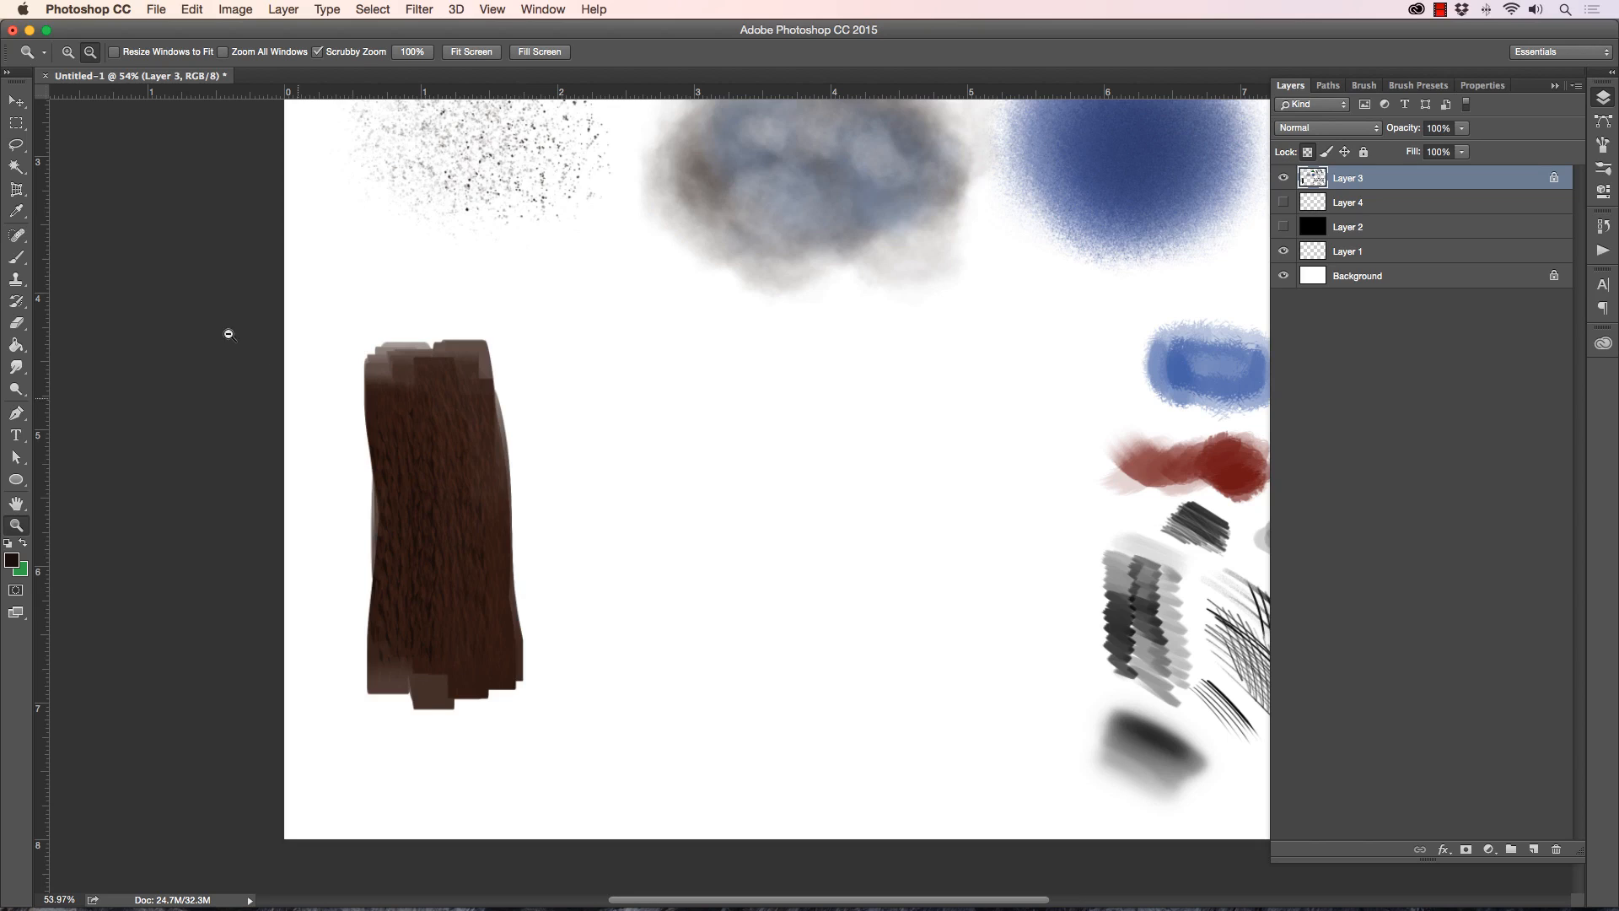
click(23, 261)
click(85, 53)
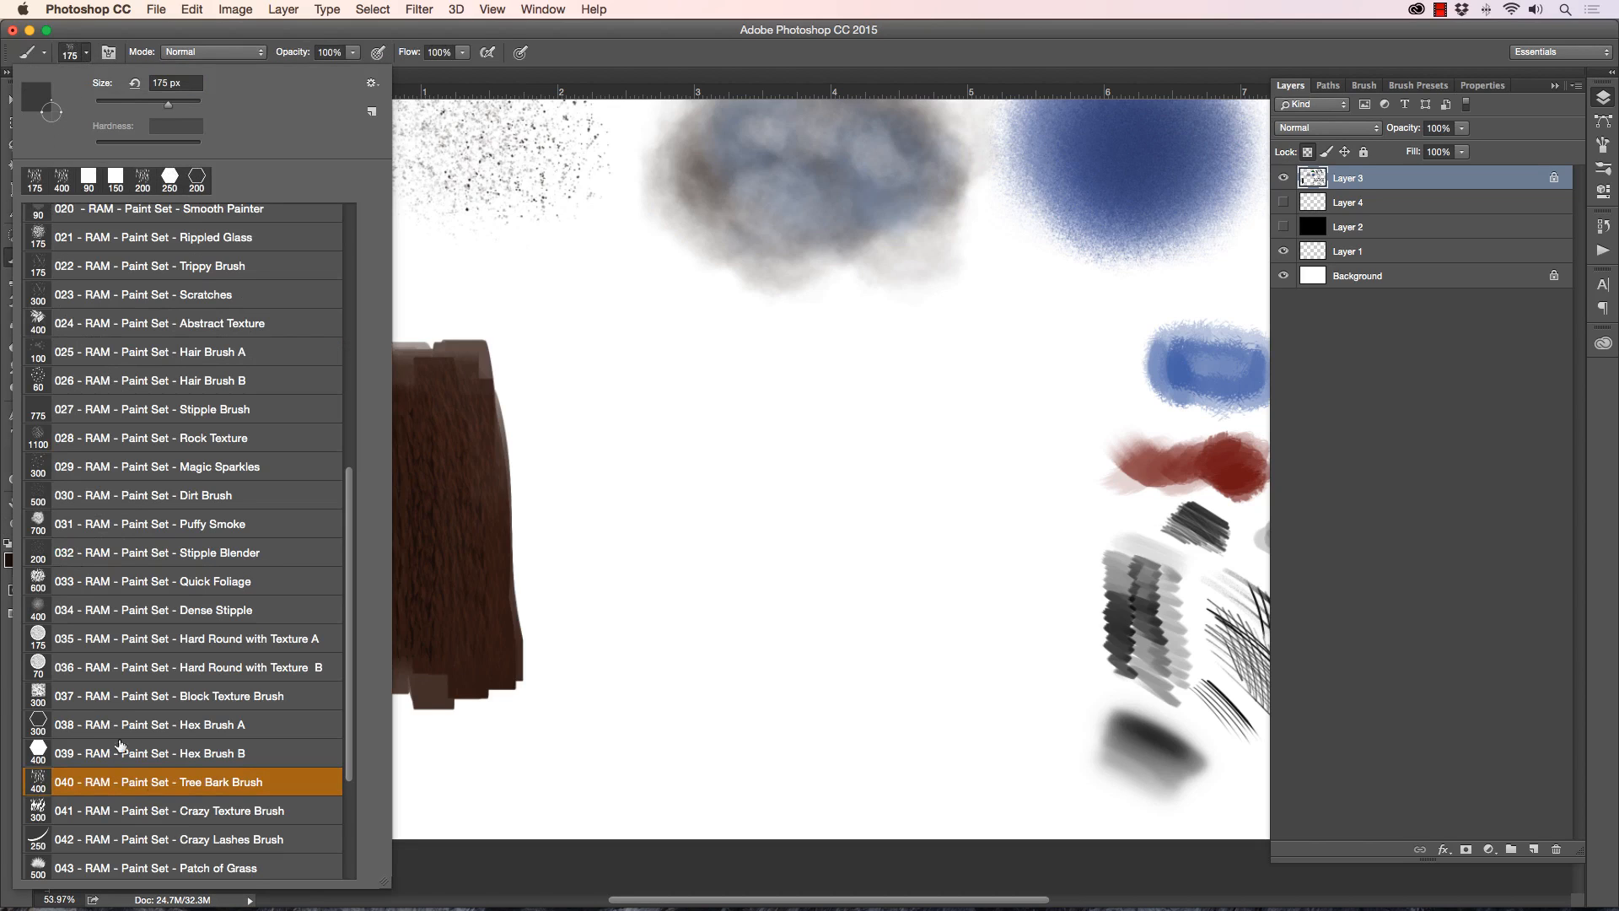
click(168, 811)
key(Return)
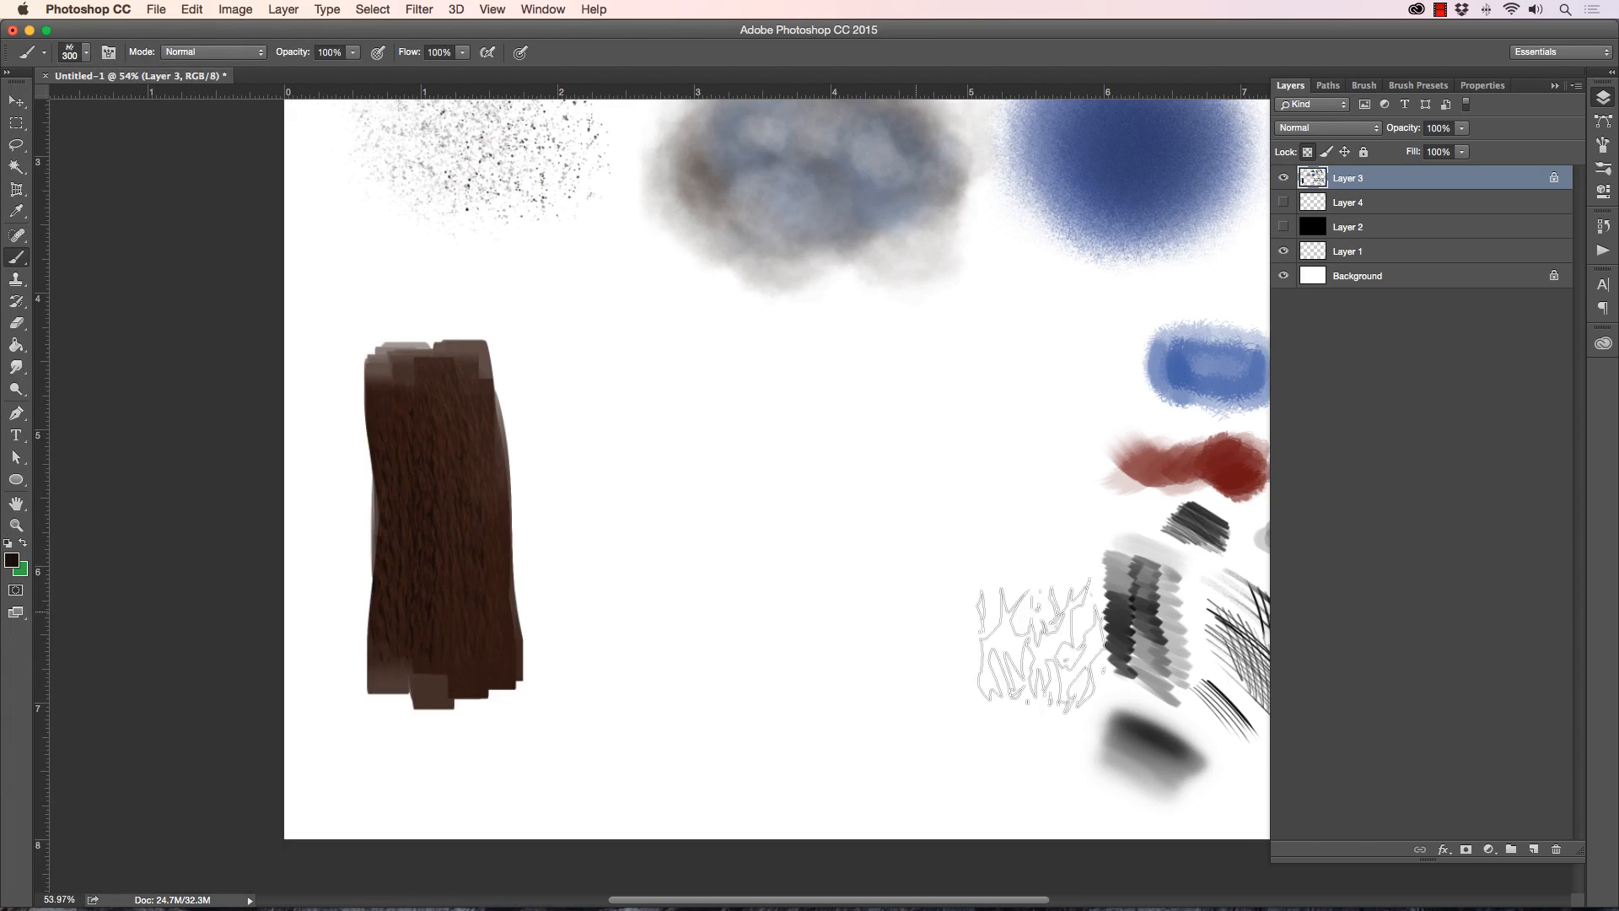
Step: Add a new layer above Layer 3 and make Layer 3 active again with its transparent pixels unlocked
click(1533, 849)
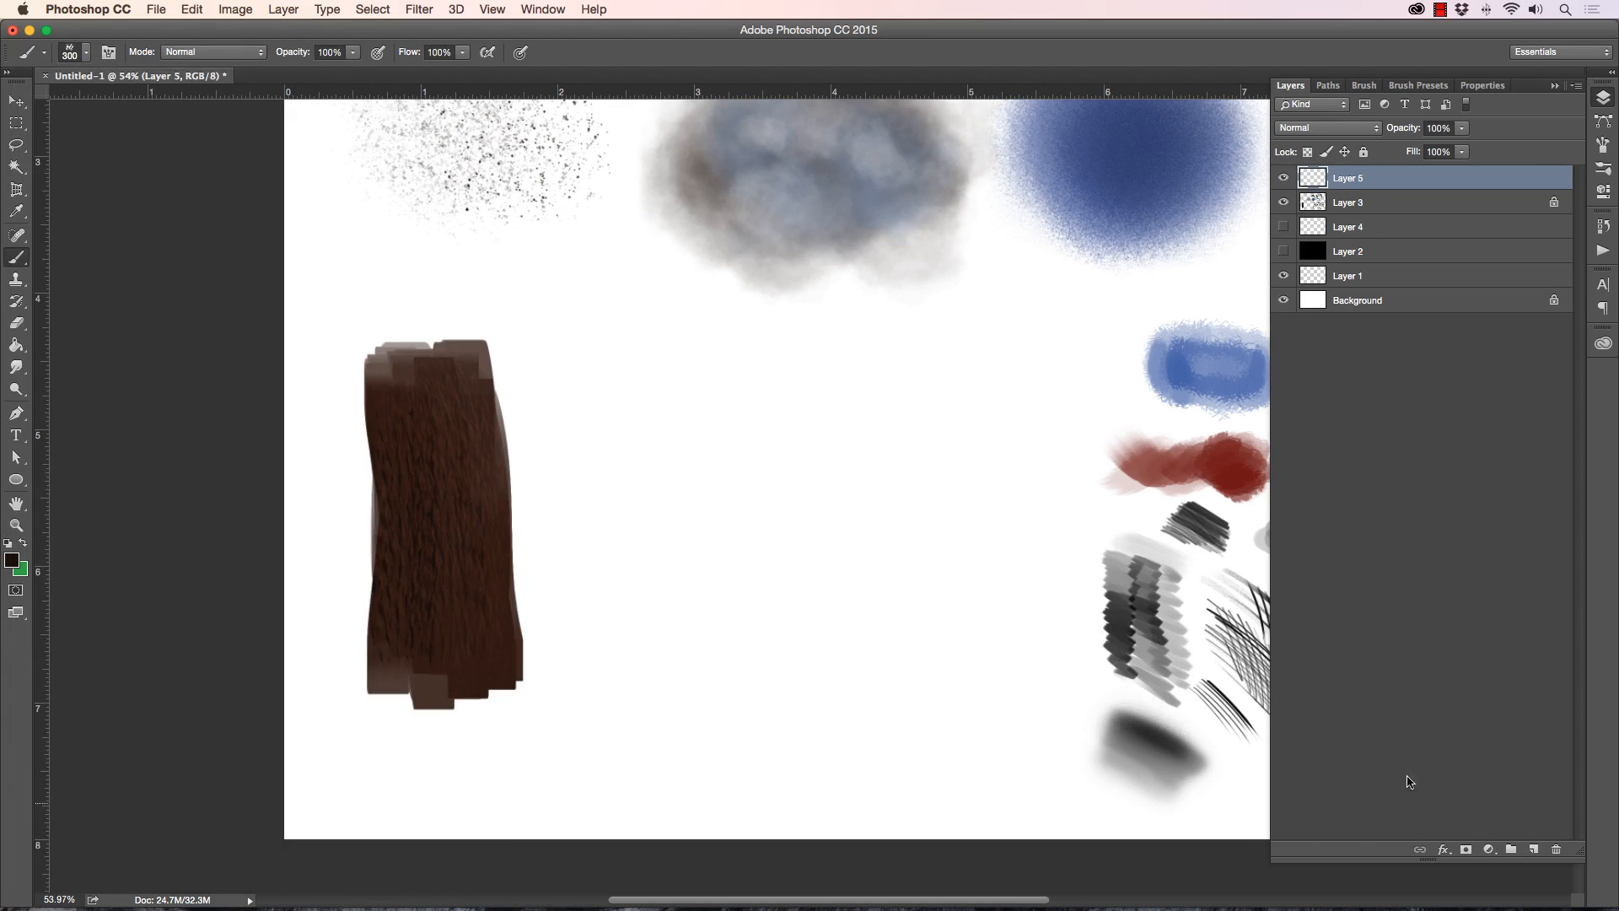
click(1349, 200)
Step: Try dark brown Crazy Texture strokes at 300 px on the blank canvas beside the trunk, and undo them
mouse_move(674, 481)
mouse_down()
mouse_move(717, 624)
mouse_move(893, 620)
mouse_move(878, 741)
mouse_move(820, 434)
mouse_move(603, 433)
mouse_move(843, 430)
mouse_move(927, 506)
mouse_move(691, 338)
mouse_up()
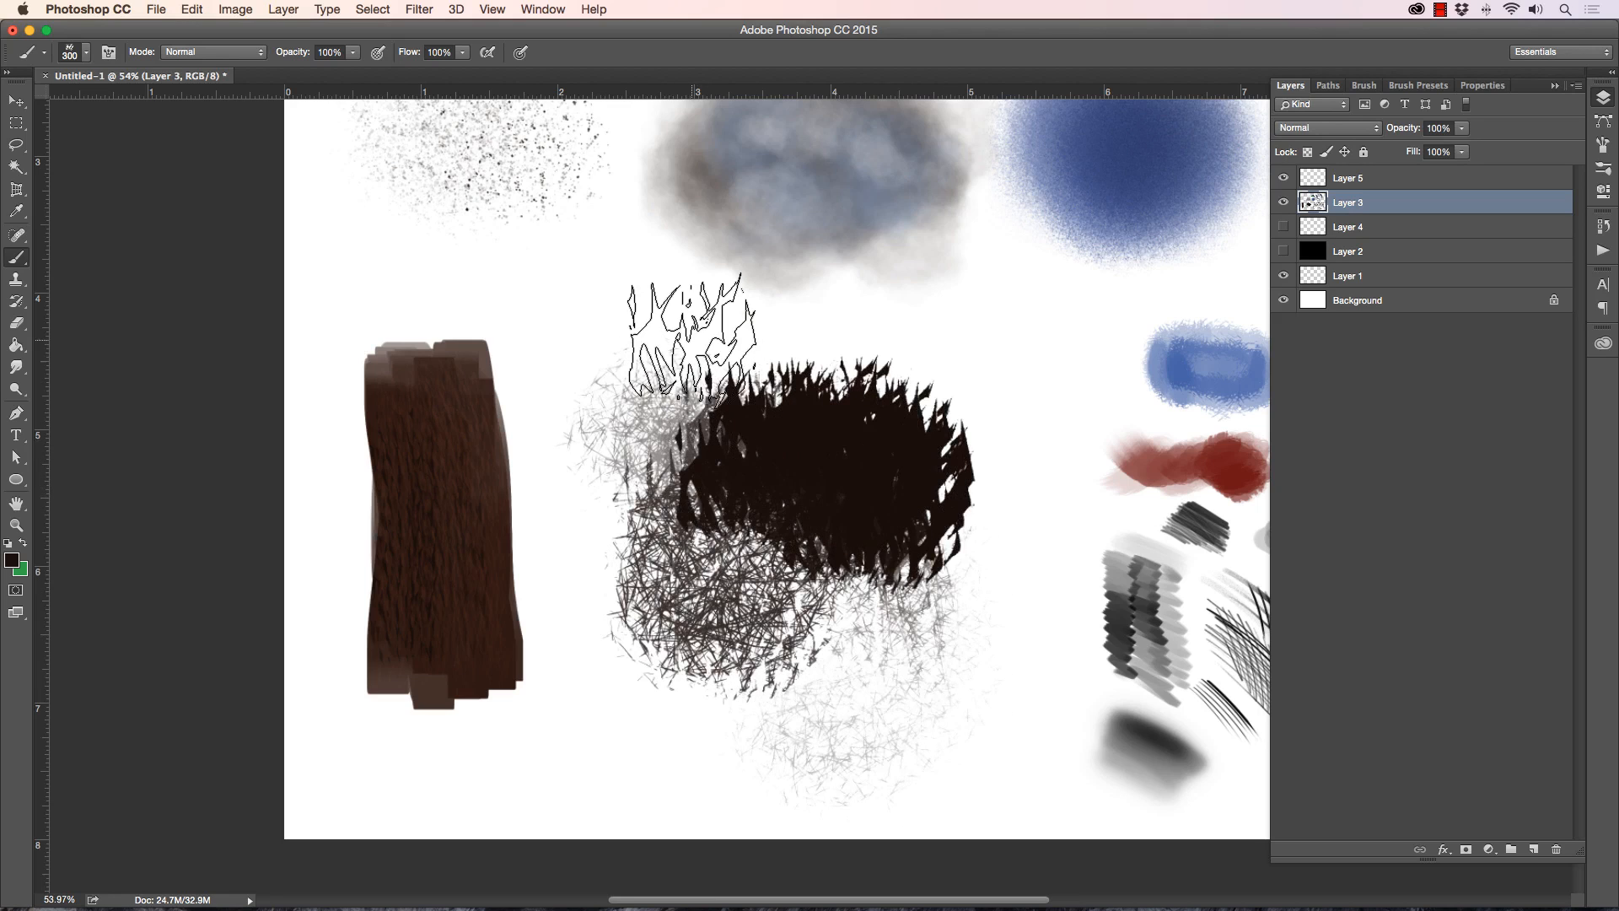
key(super+z)
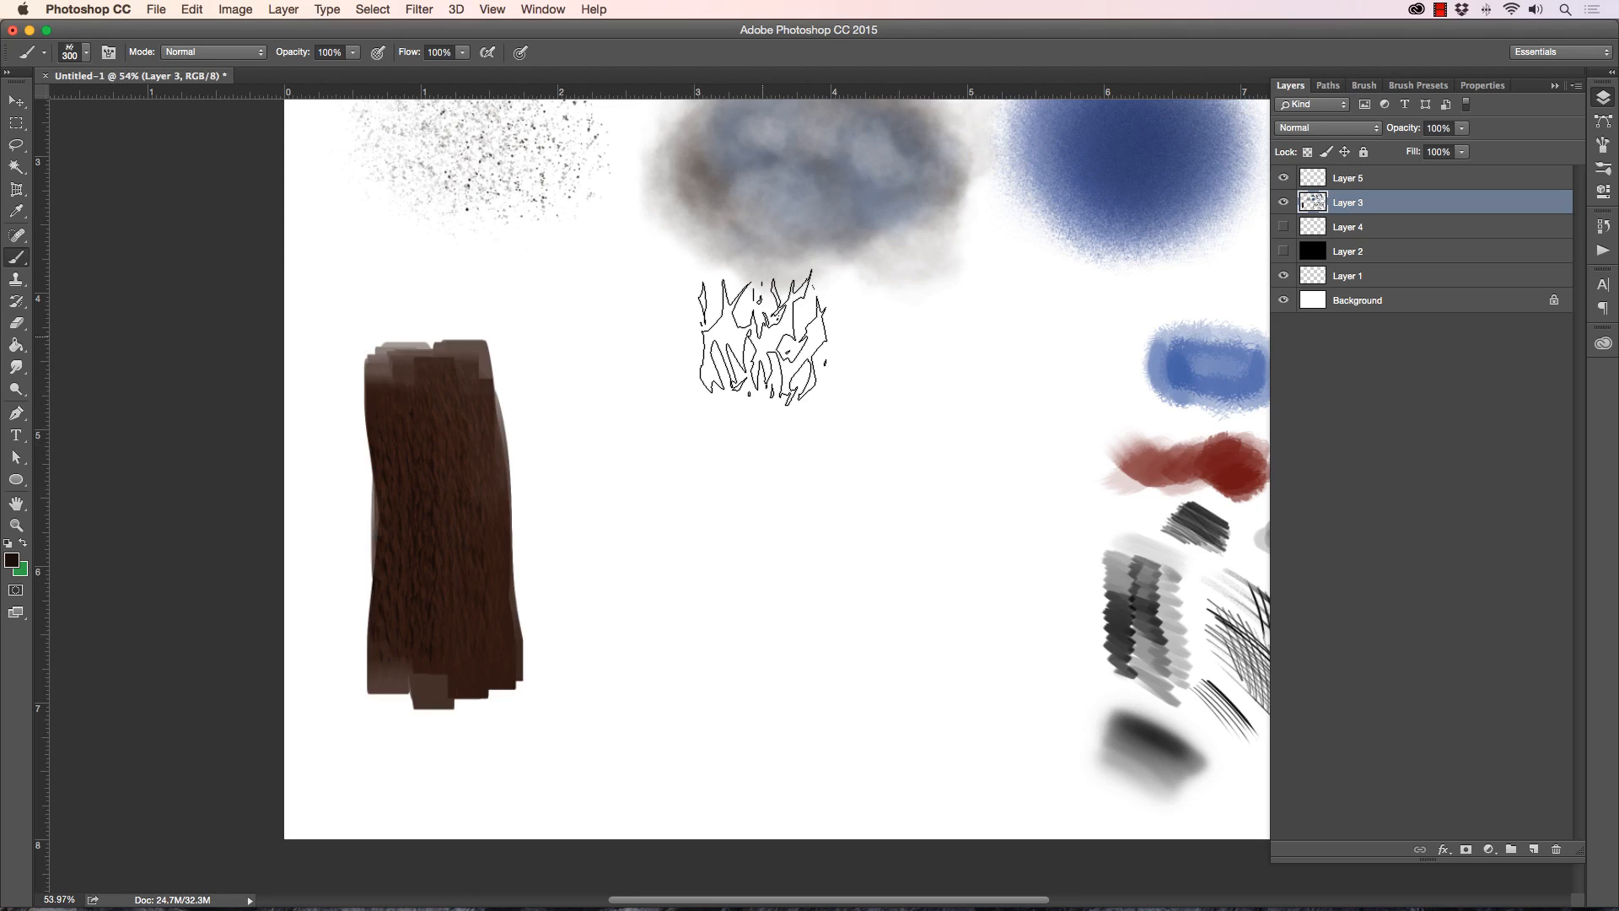
Step: Set the foreground to black and try a dense texture swatch at 300 px beside the trunk, undoing its last stroke
click(14, 560)
mouse_move(835, 444)
mouse_down()
mouse_move(722, 463)
mouse_move(862, 561)
mouse_move(784, 397)
mouse_move(742, 472)
mouse_move(712, 463)
mouse_move(730, 548)
mouse_move(784, 439)
mouse_move(704, 497)
mouse_move(754, 511)
mouse_move(725, 620)
mouse_move(717, 506)
mouse_move(776, 506)
mouse_move(742, 405)
mouse_move(650, 379)
mouse_move(645, 451)
mouse_move(546, 489)
mouse_up()
click(1146, 240)
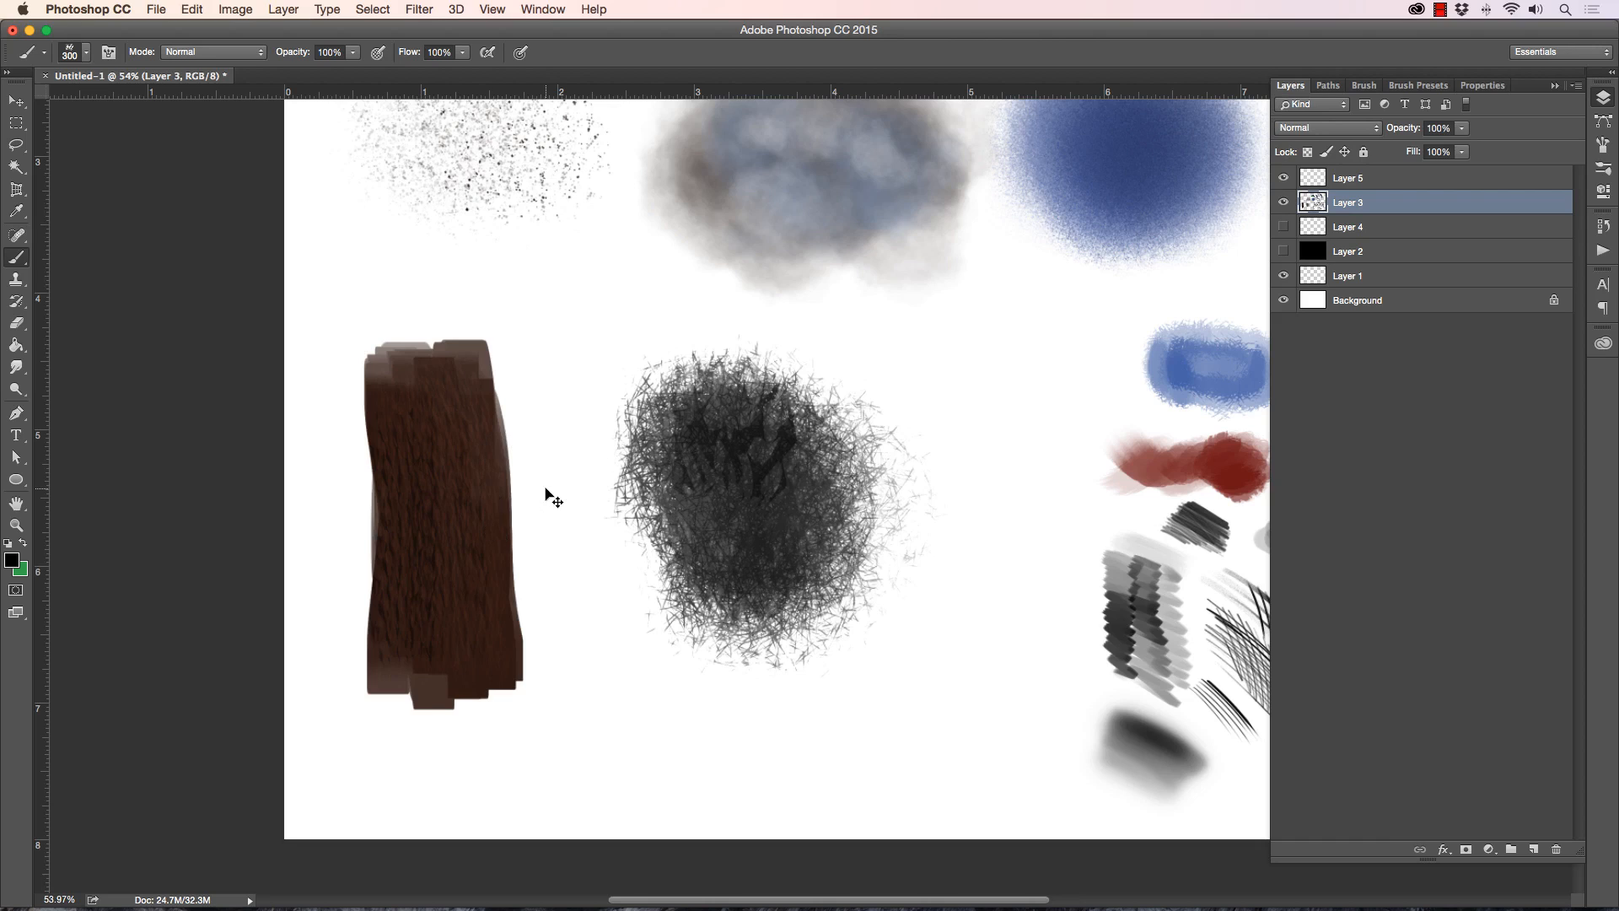
key(super+z)
Step: Paint a black scratchy texture swatch beside the trunk at 250 px, undoing the solid black patch below it
key(bracketleft)
mouse_move(700, 405)
mouse_down()
mouse_move(722, 463)
mouse_move(777, 506)
mouse_move(767, 530)
mouse_move(809, 426)
mouse_move(784, 447)
mouse_move(784, 523)
mouse_move(726, 482)
mouse_up()
mouse_move(656, 633)
mouse_down()
mouse_move(692, 699)
mouse_move(843, 691)
mouse_move(914, 748)
mouse_move(961, 666)
mouse_move(859, 527)
mouse_up()
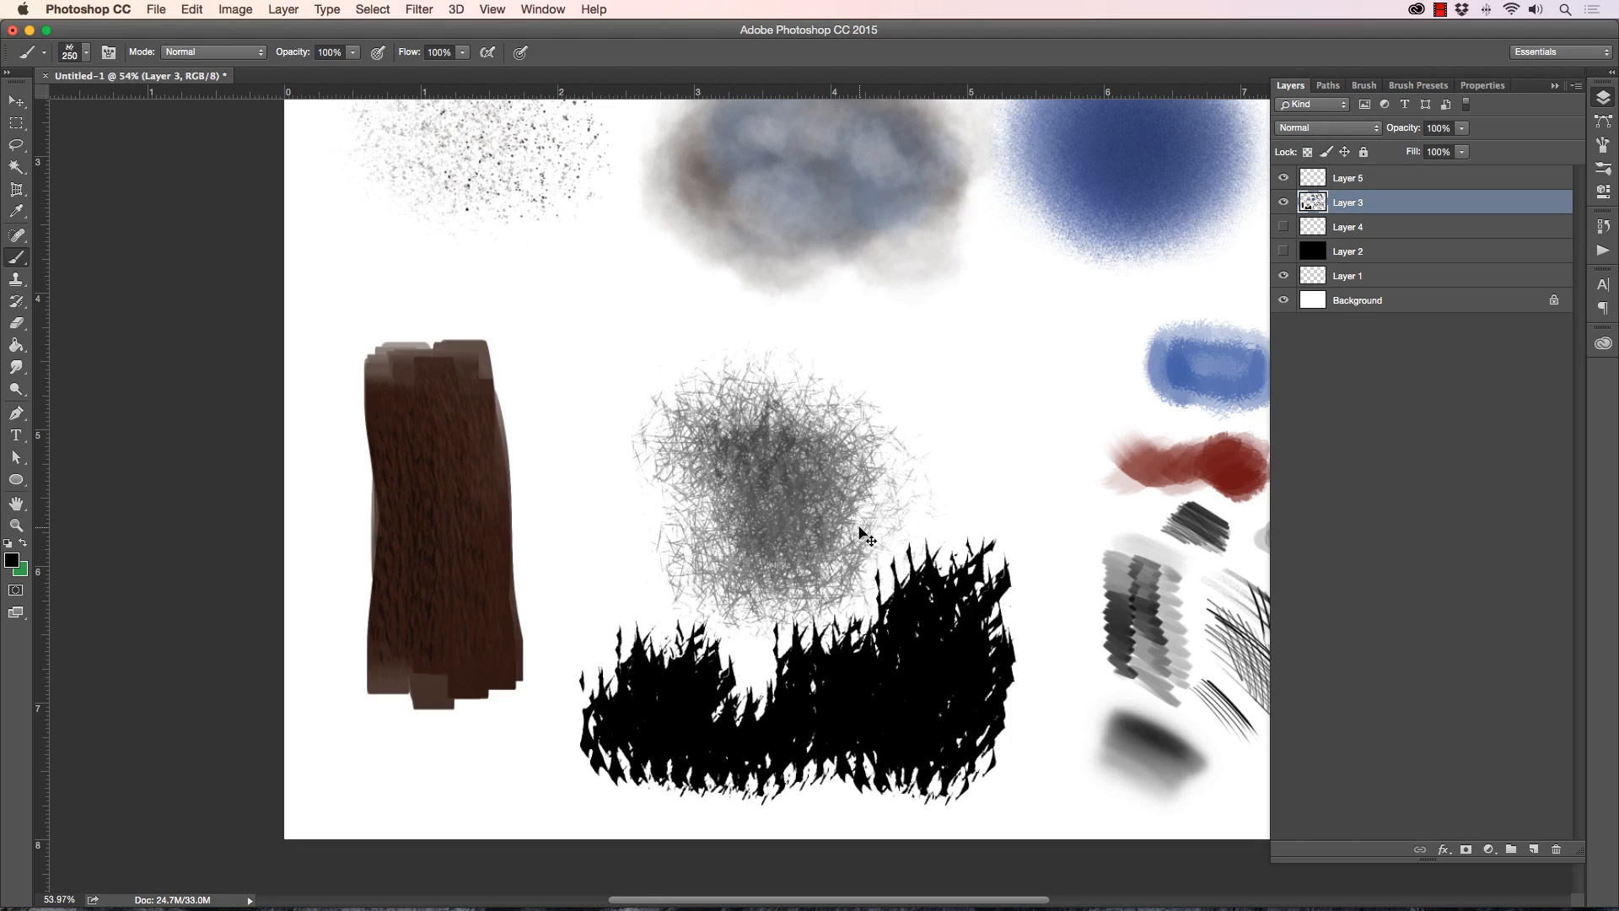
key(super+z)
mouse_move(790, 537)
mouse_down()
mouse_move(805, 506)
mouse_move(674, 514)
mouse_up()
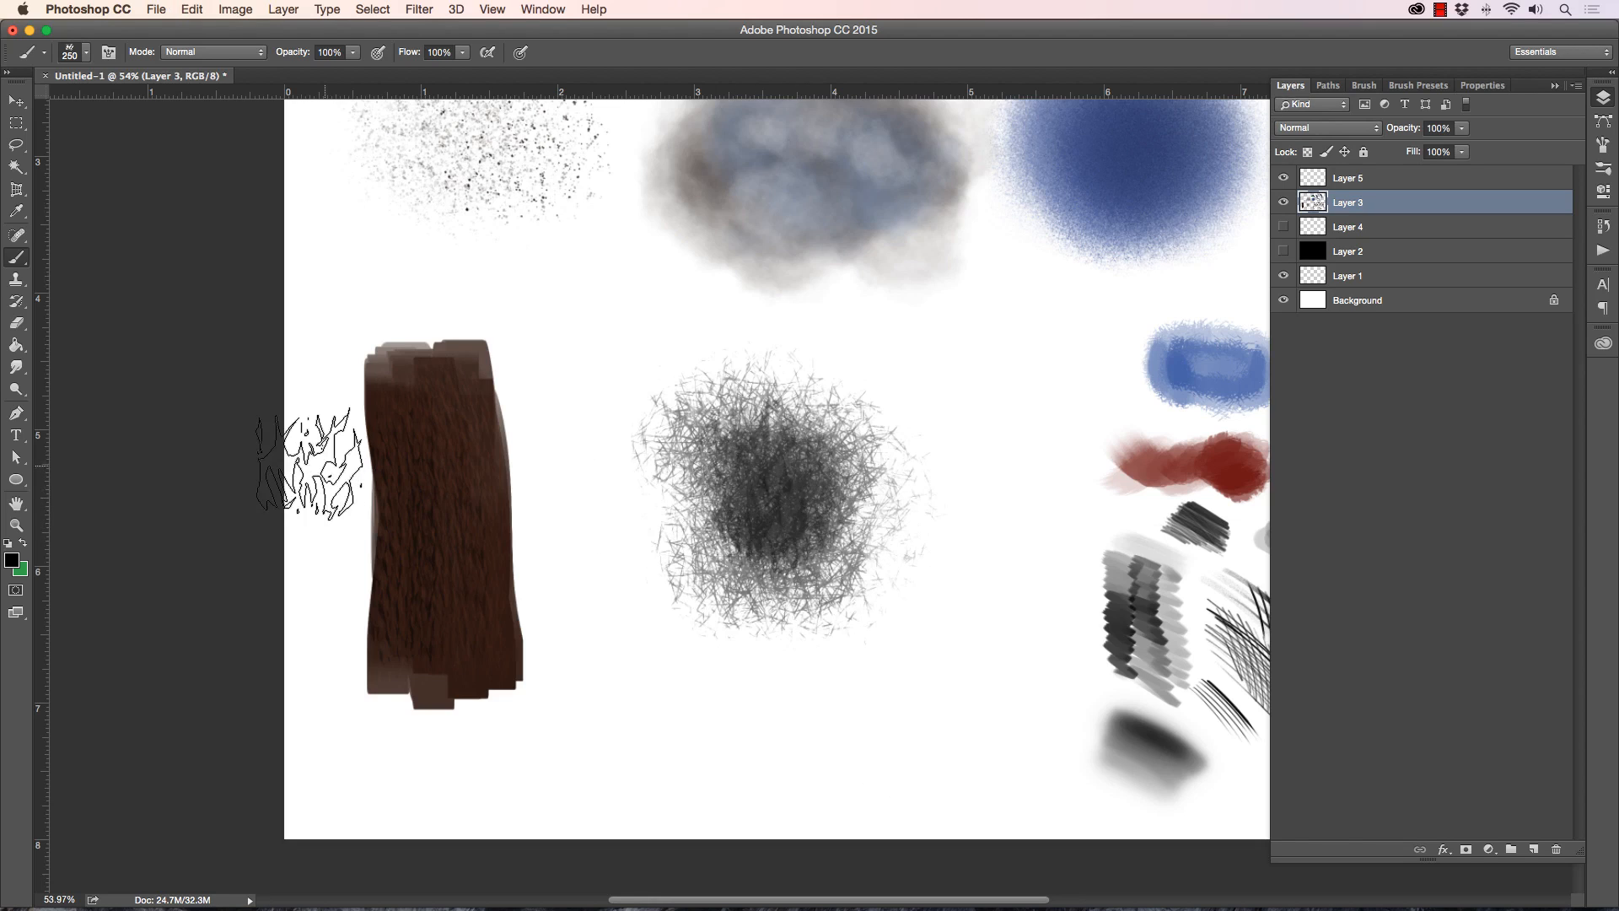
Step: Load the 042 Crazy Lashes Brush preset for the blank area below the scratchy texture swatch
click(86, 52)
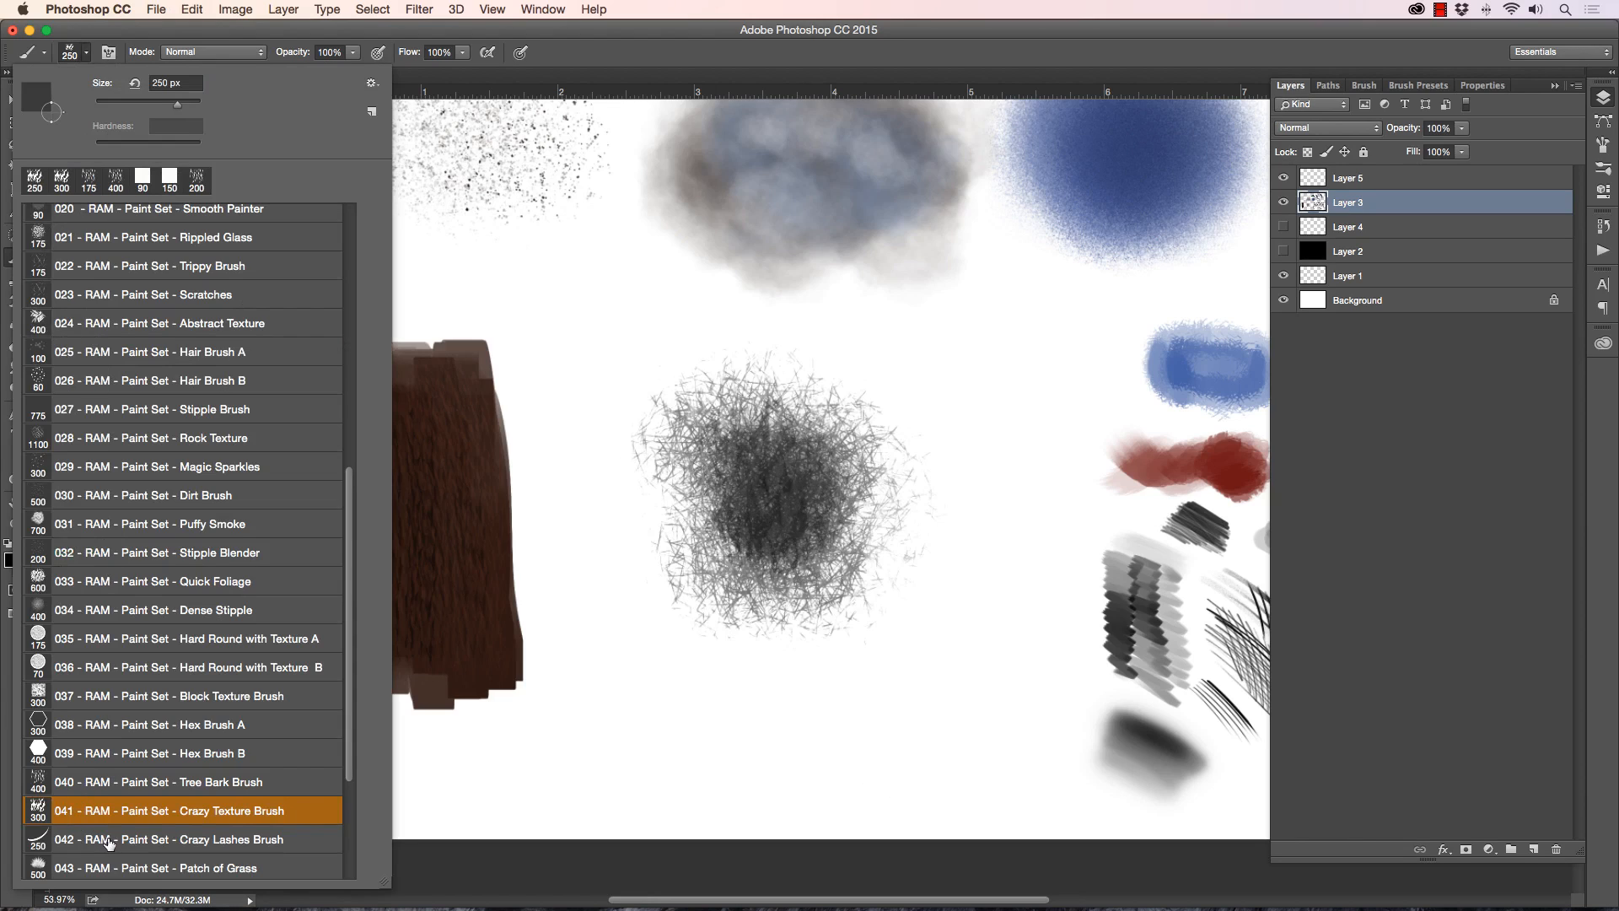
click(135, 837)
key(Return)
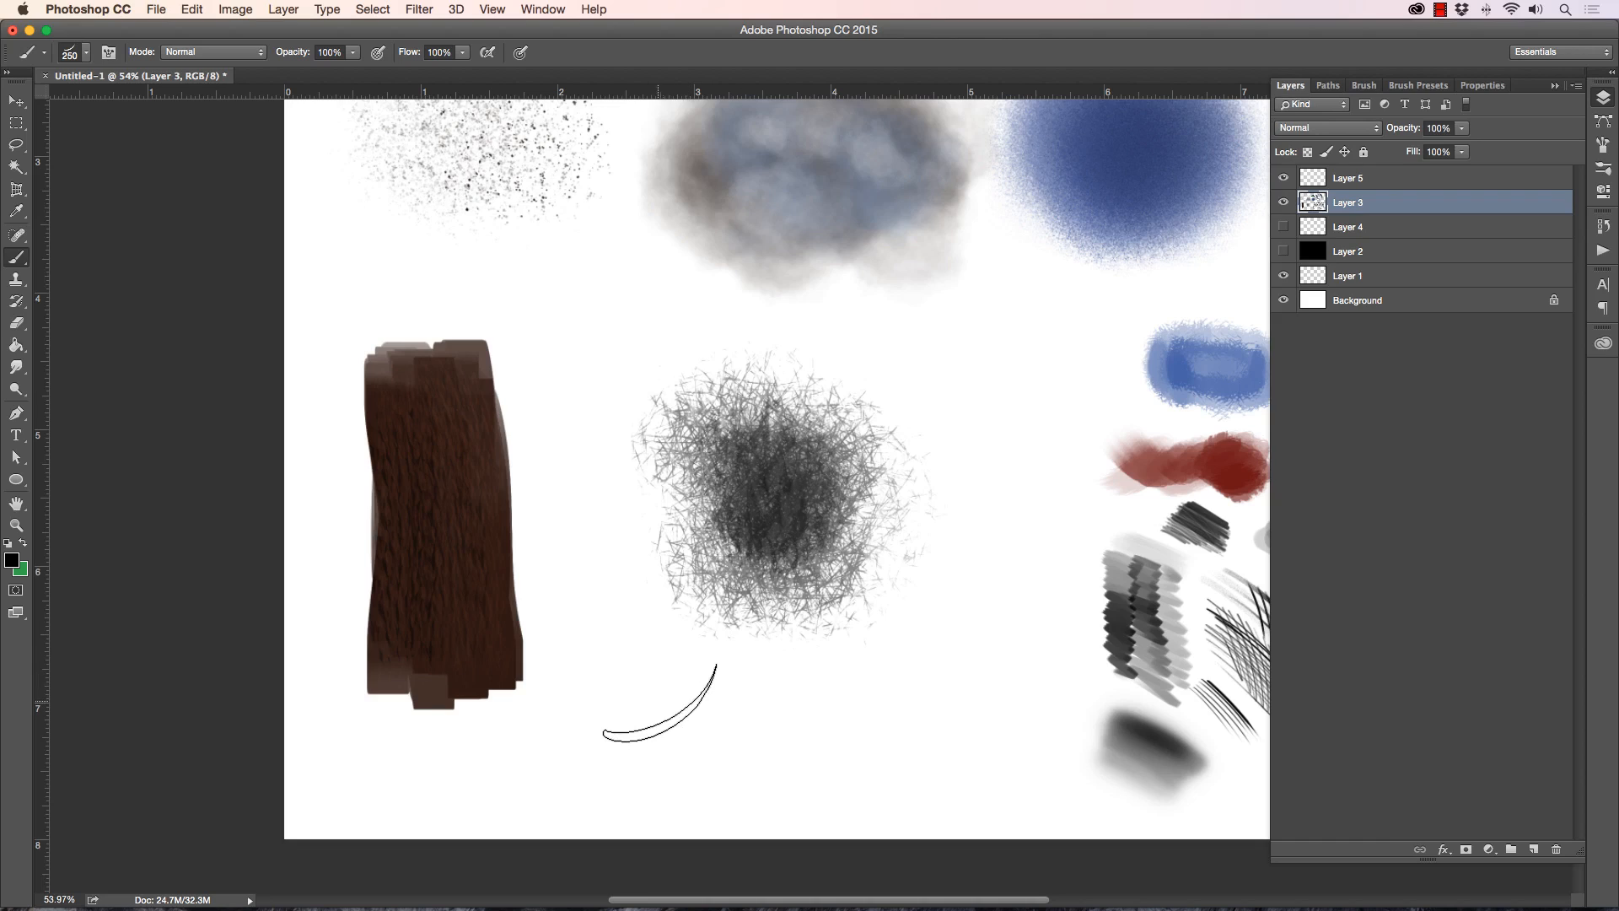
Step: Try curved black eyelash strokes at 250 px below the scratchy texture swatch, undoing each attempt
drag(657, 701, 830, 697)
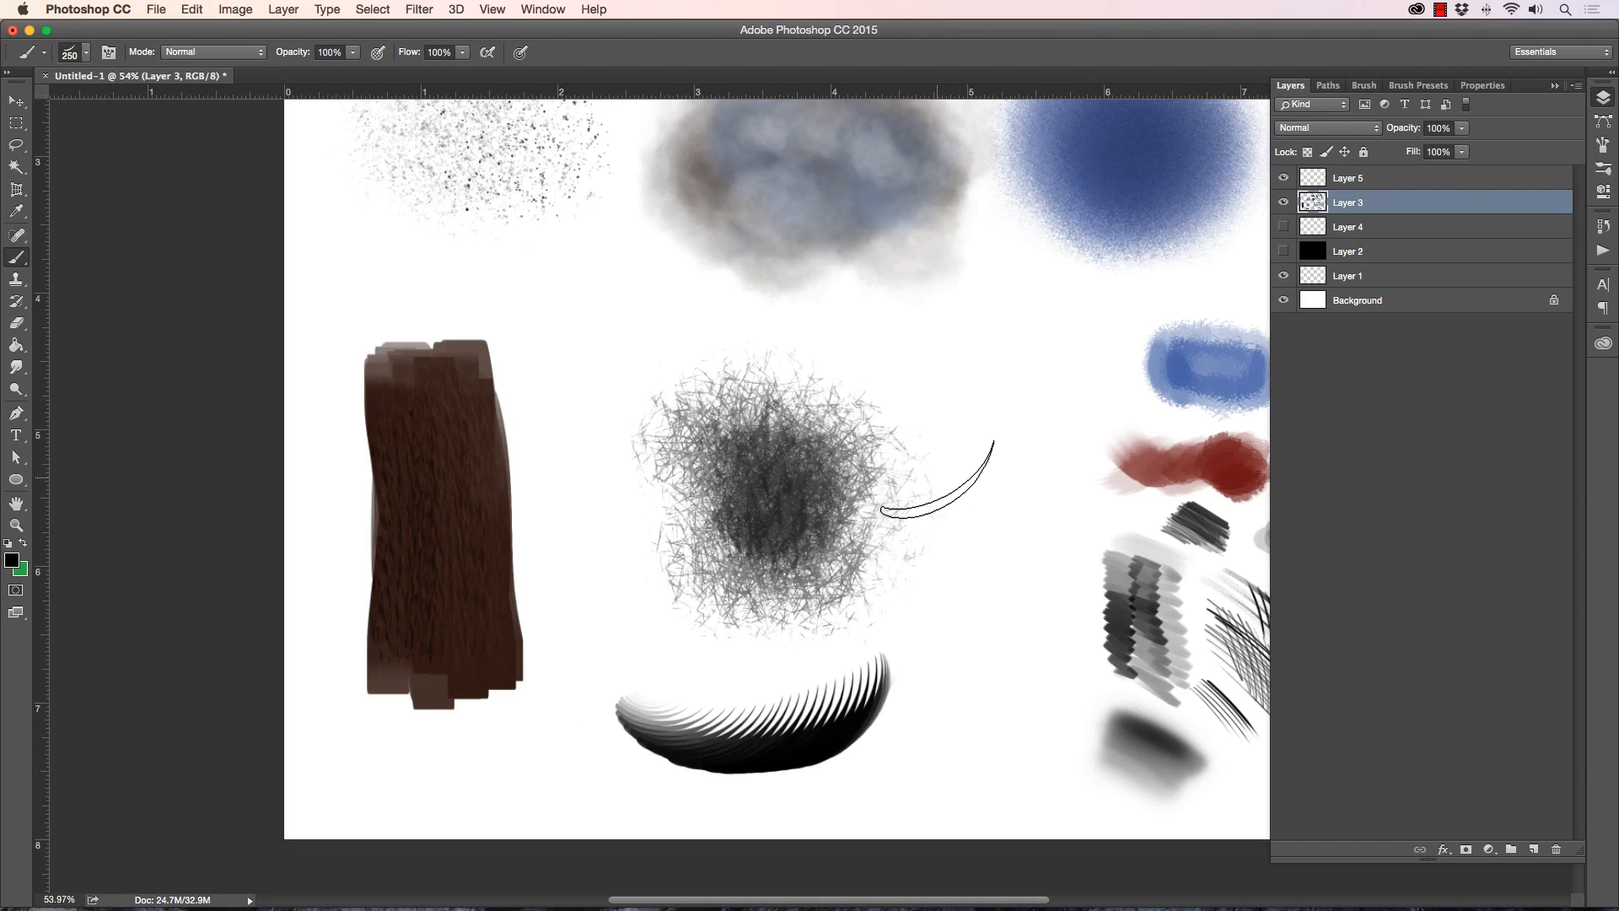
key(super+z)
drag(666, 679, 639, 611)
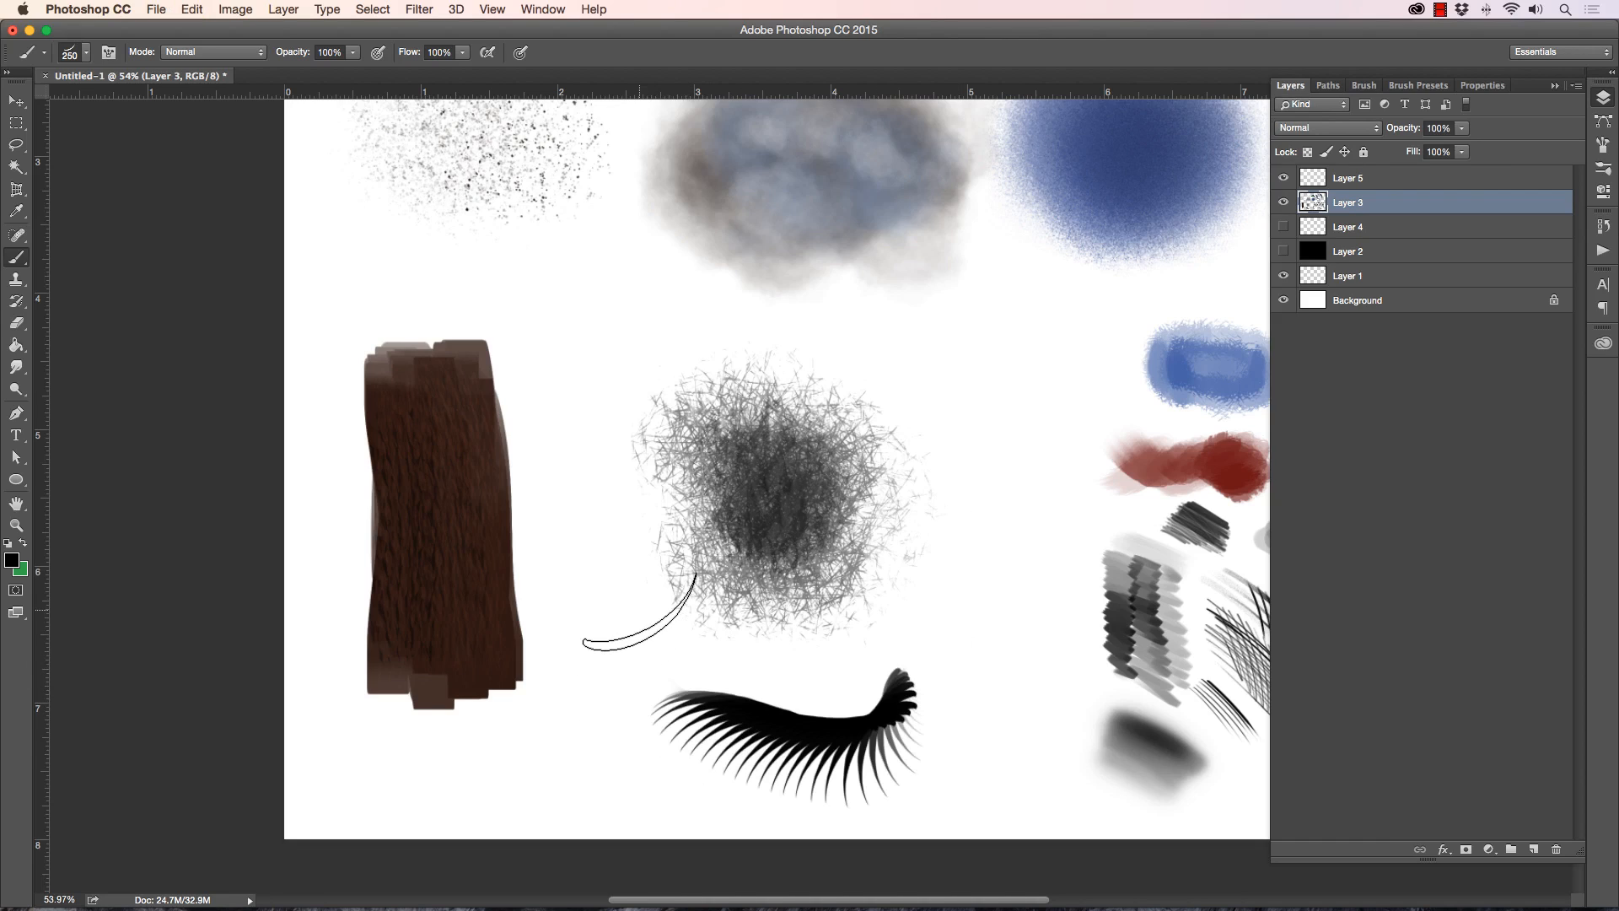
key(super+z)
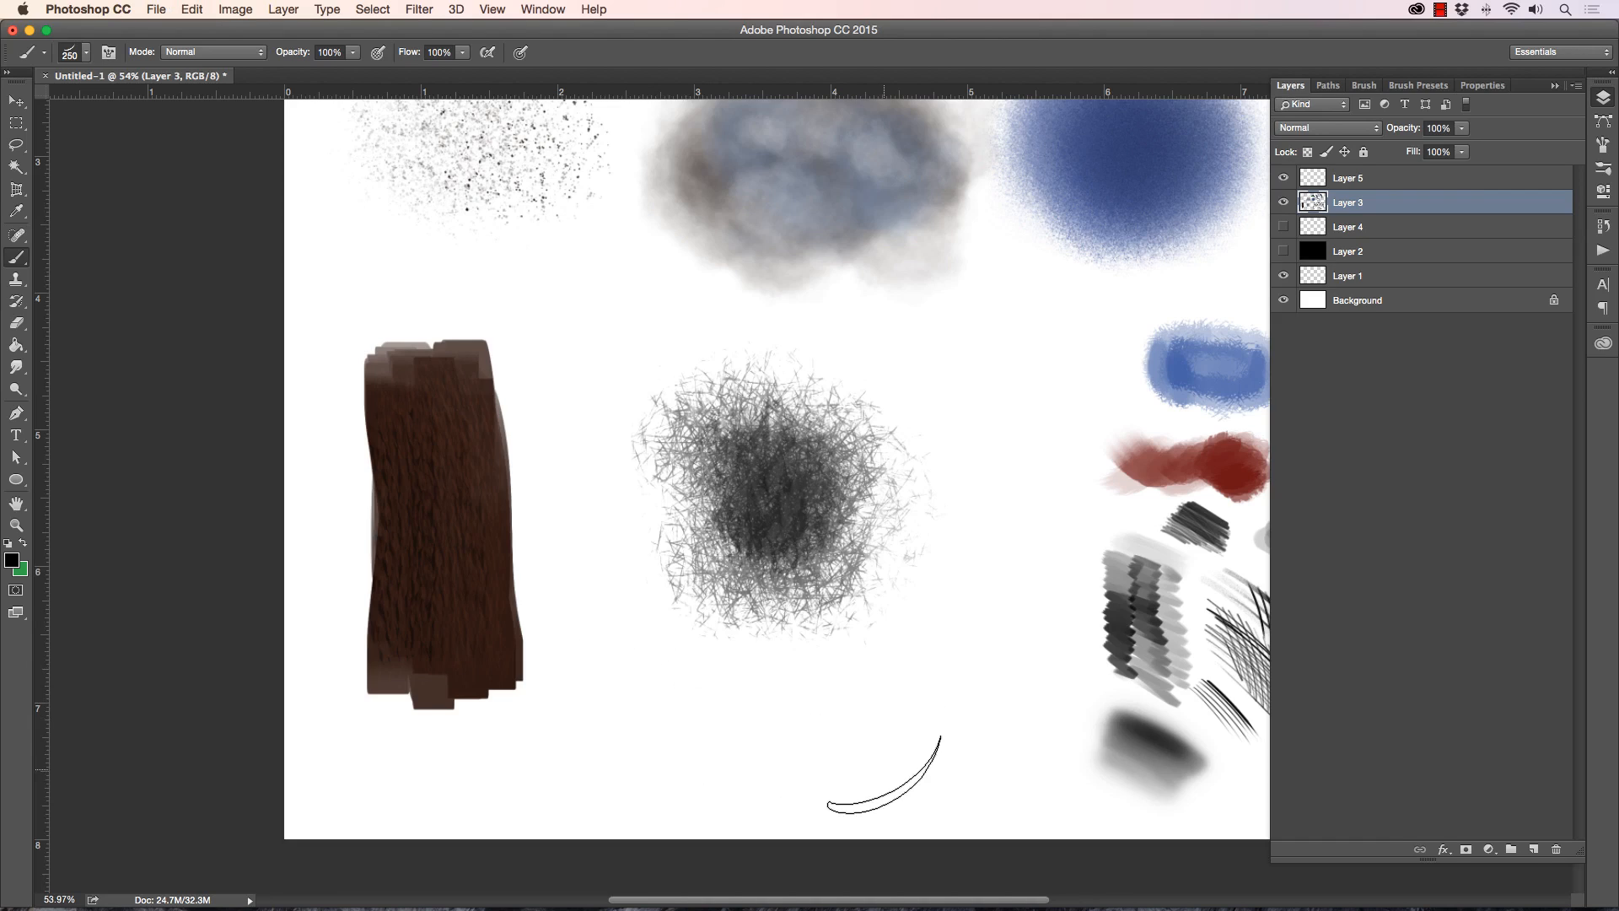
mouse_move(885, 769)
mouse_down()
mouse_move(666, 645)
mouse_move(885, 750)
mouse_up()
key(super+z)
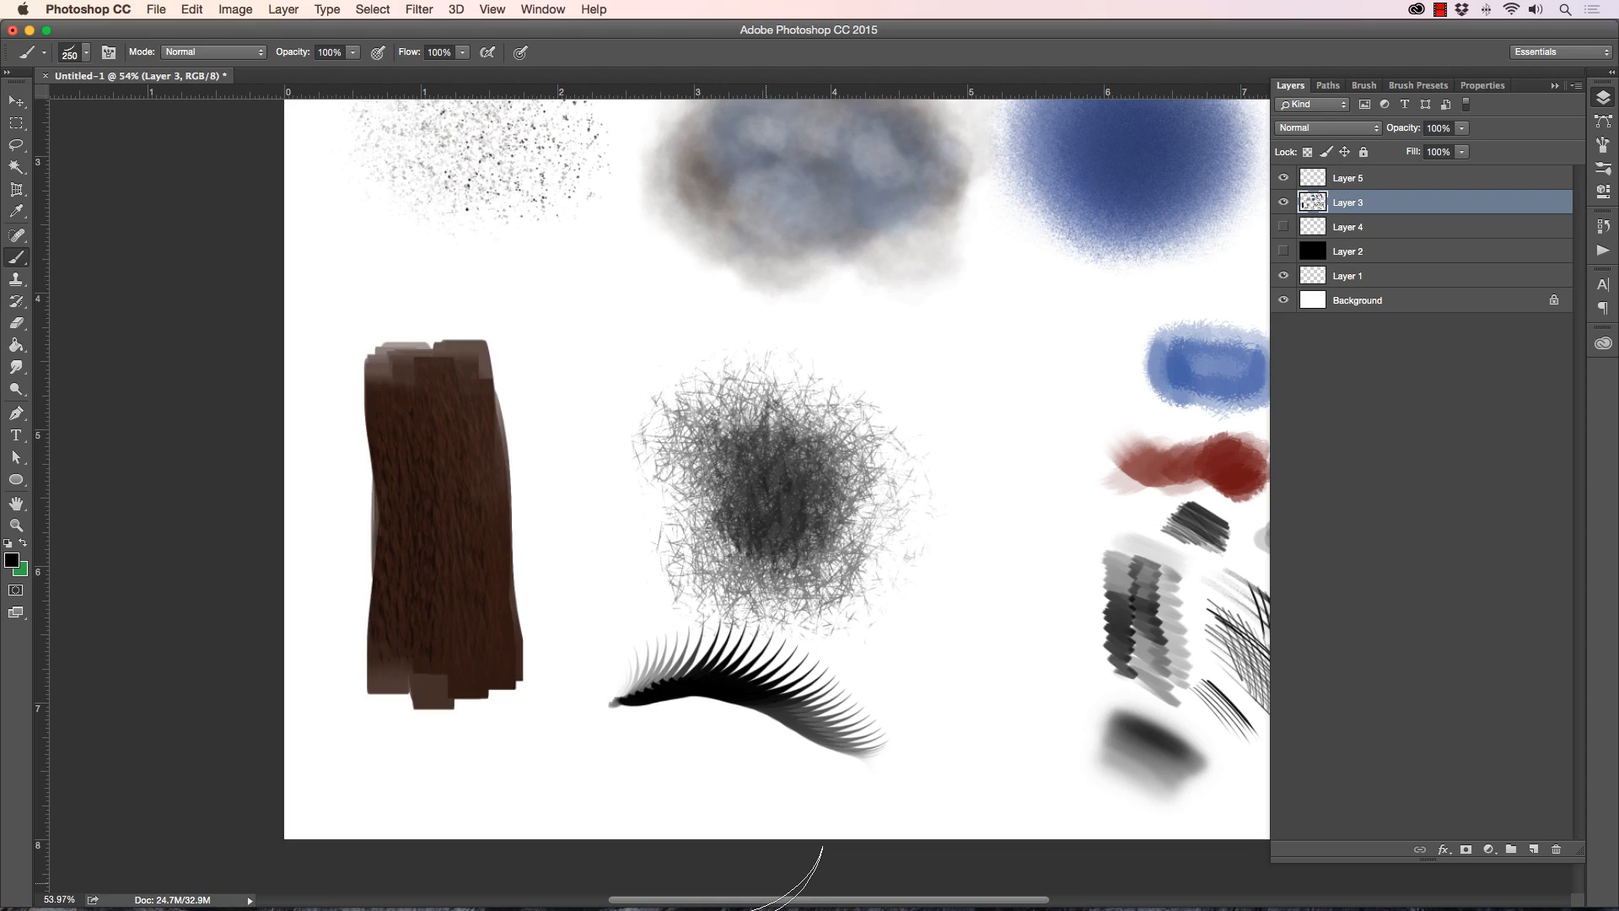
key(super+z)
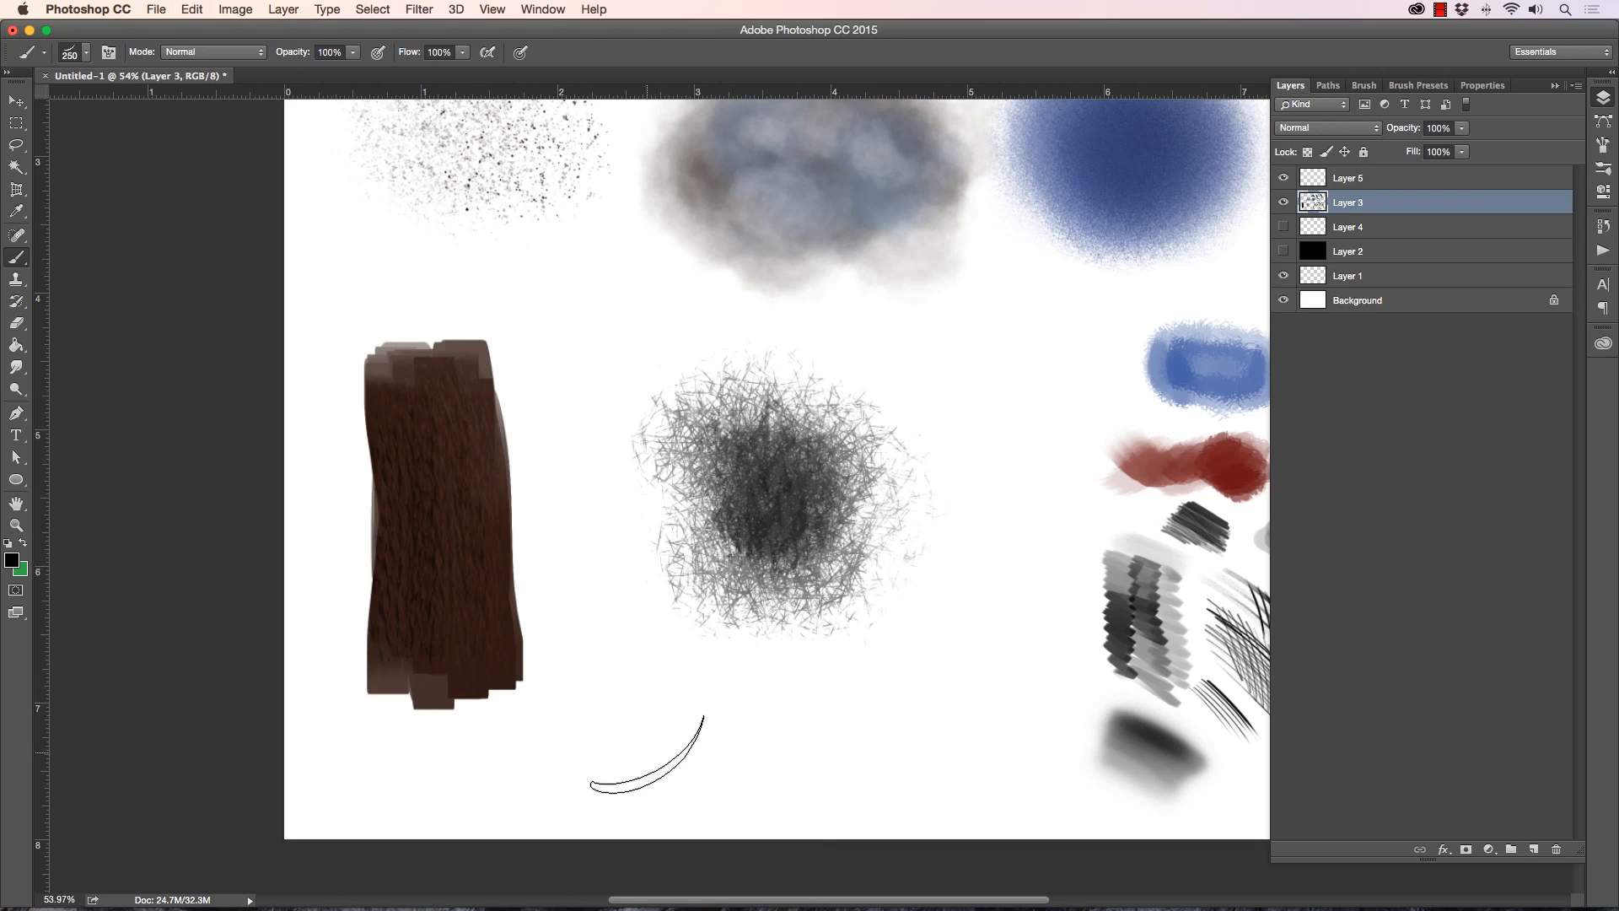
mouse_move(651, 745)
mouse_down()
mouse_move(793, 714)
mouse_move(854, 743)
mouse_move(888, 821)
mouse_up()
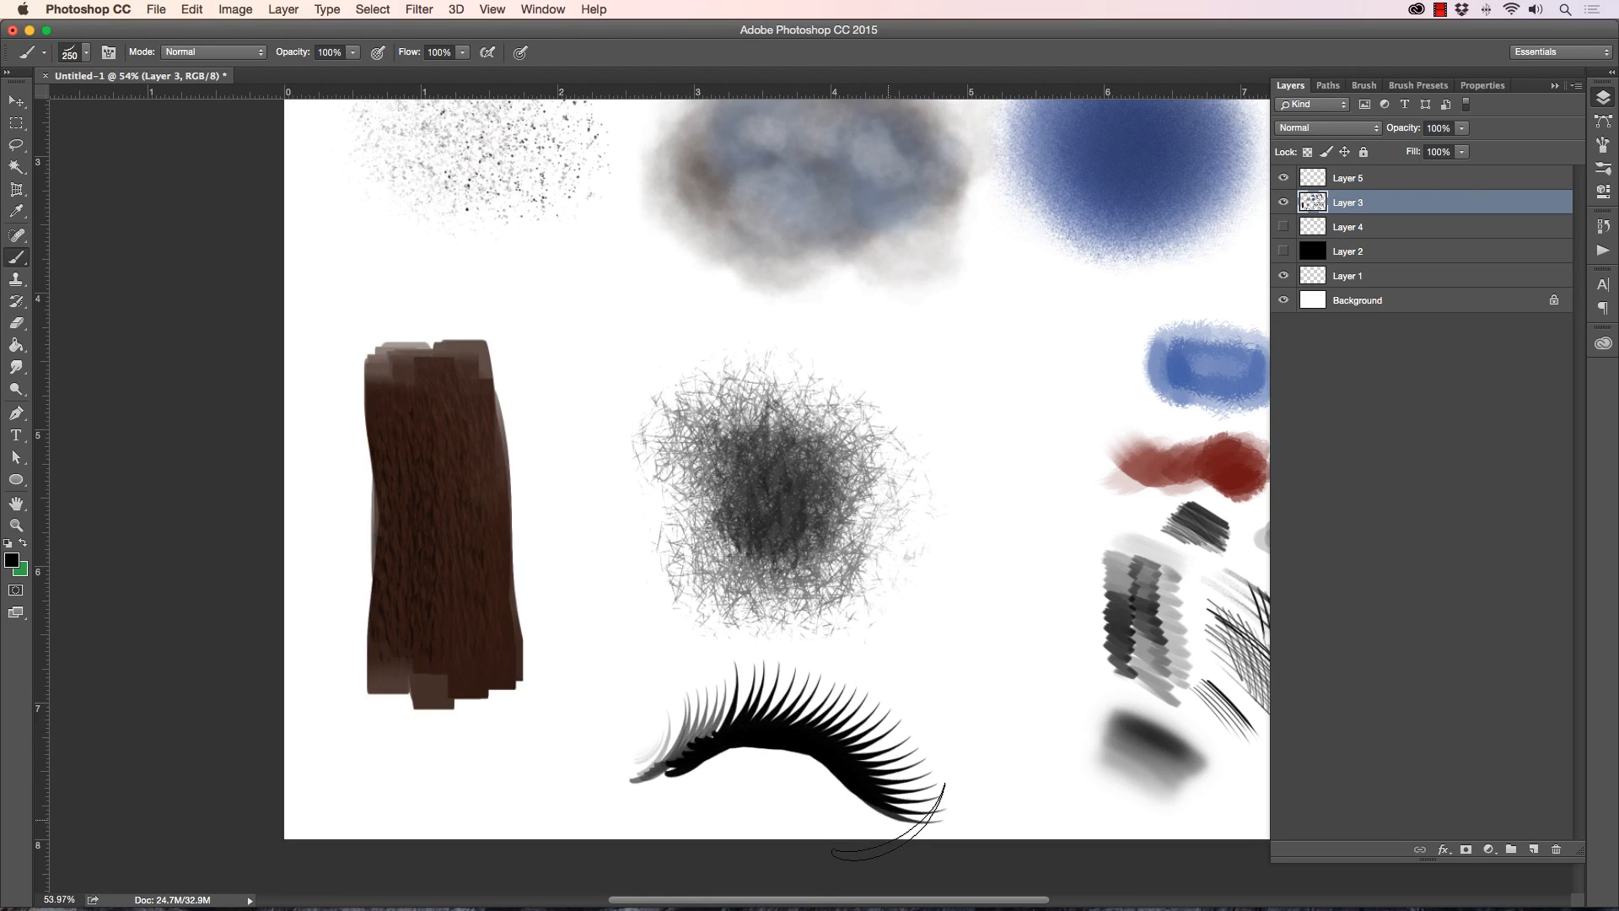
key(super+z)
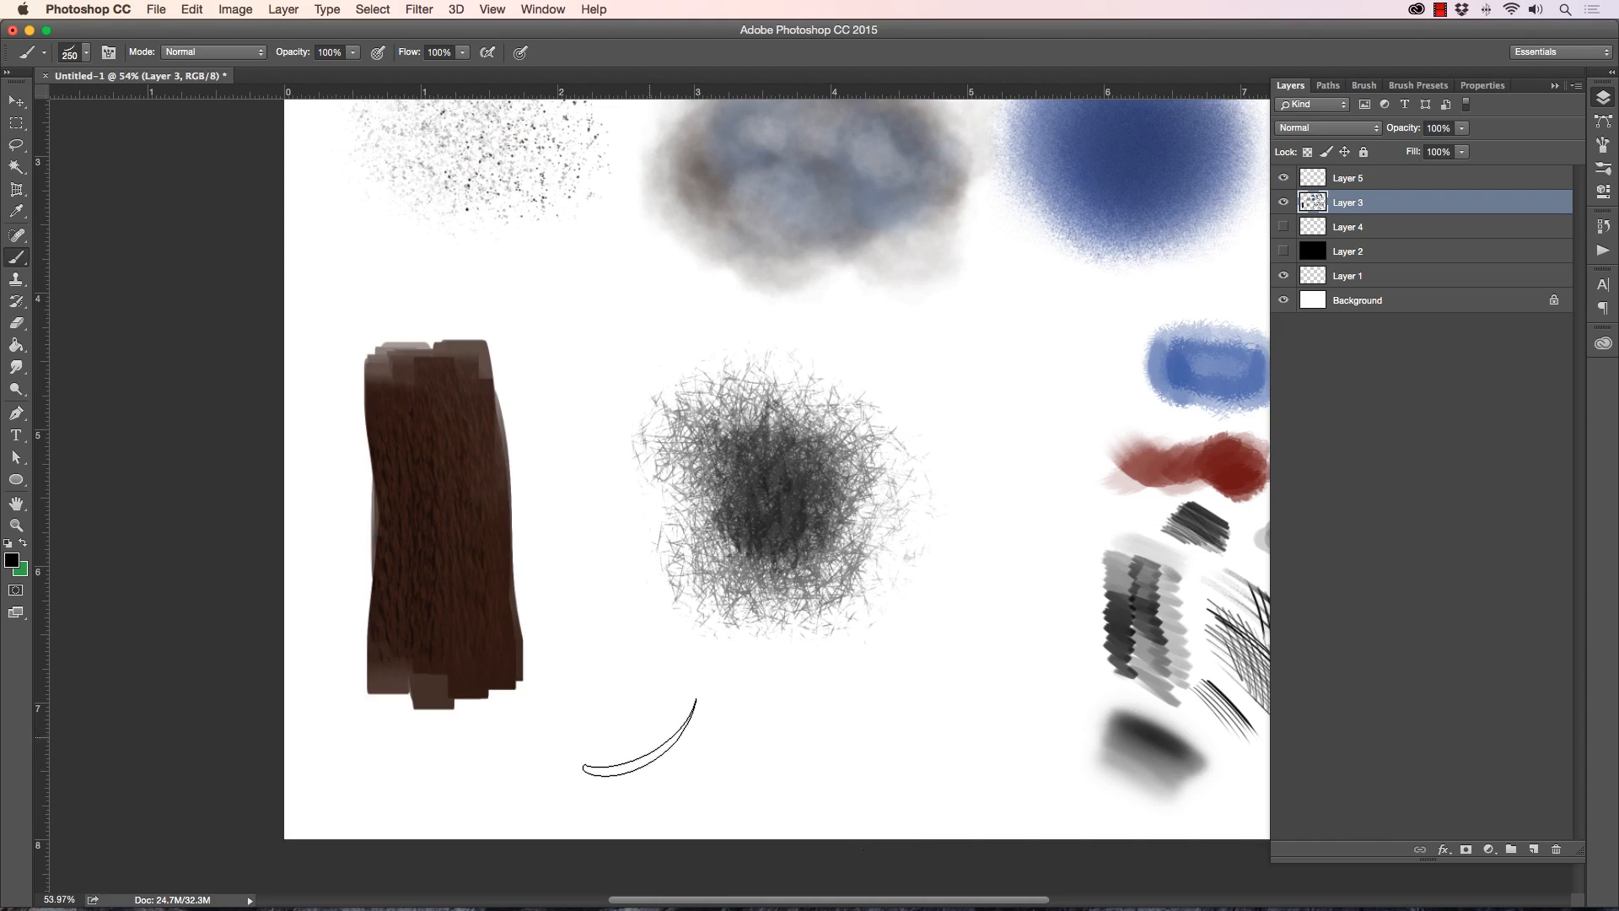
mouse_move(635, 735)
mouse_down()
mouse_move(745, 732)
mouse_move(860, 775)
mouse_up()
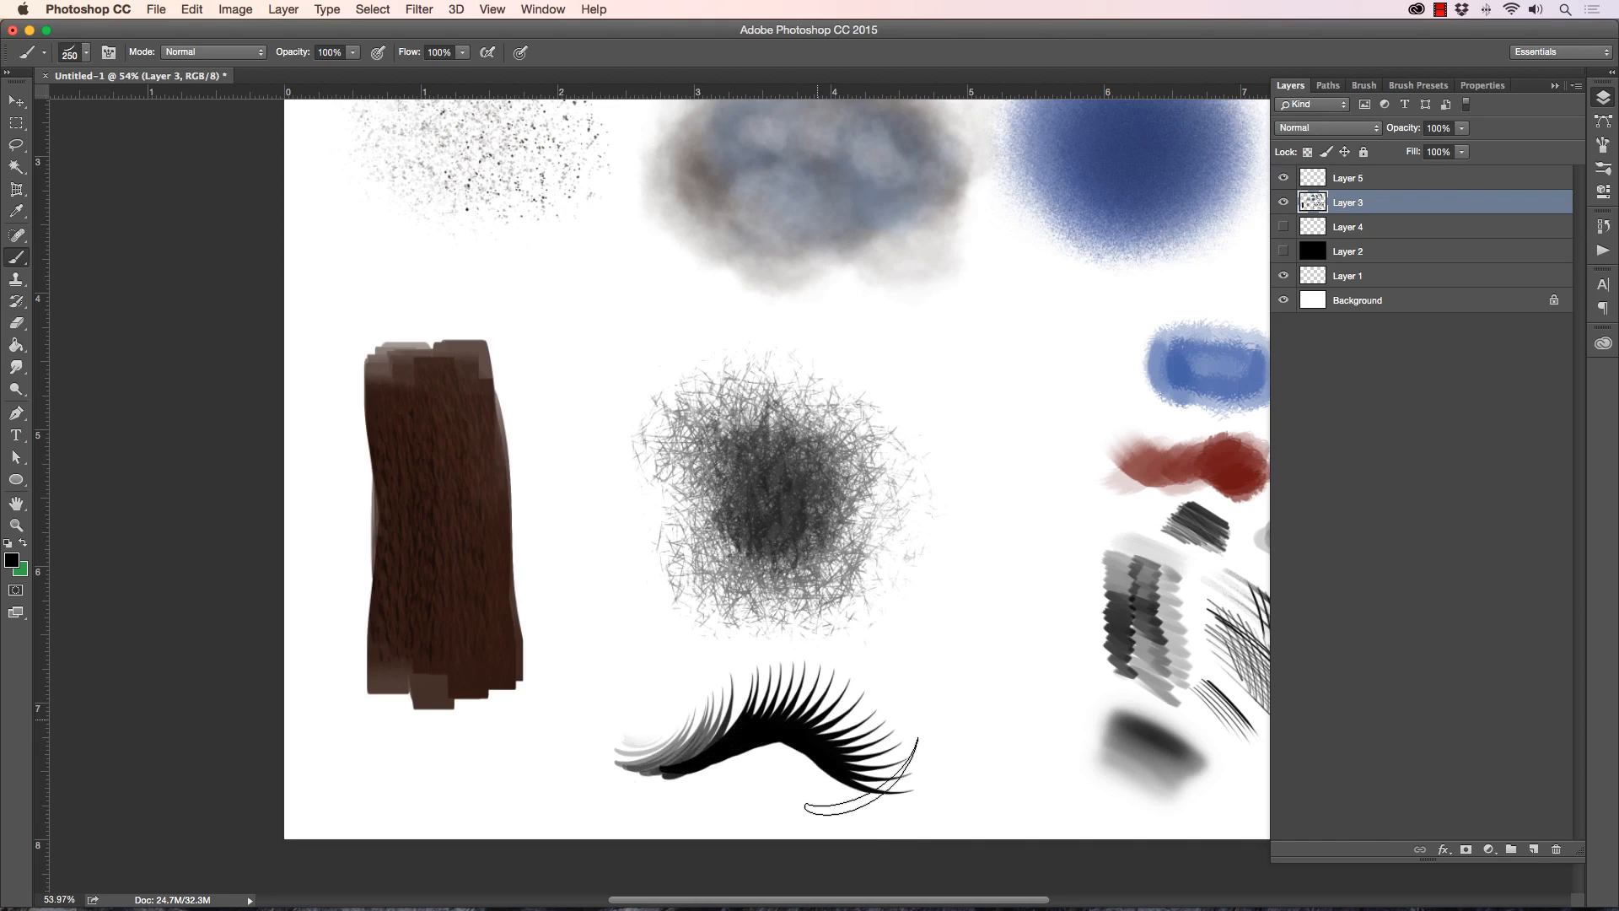
key(super+z)
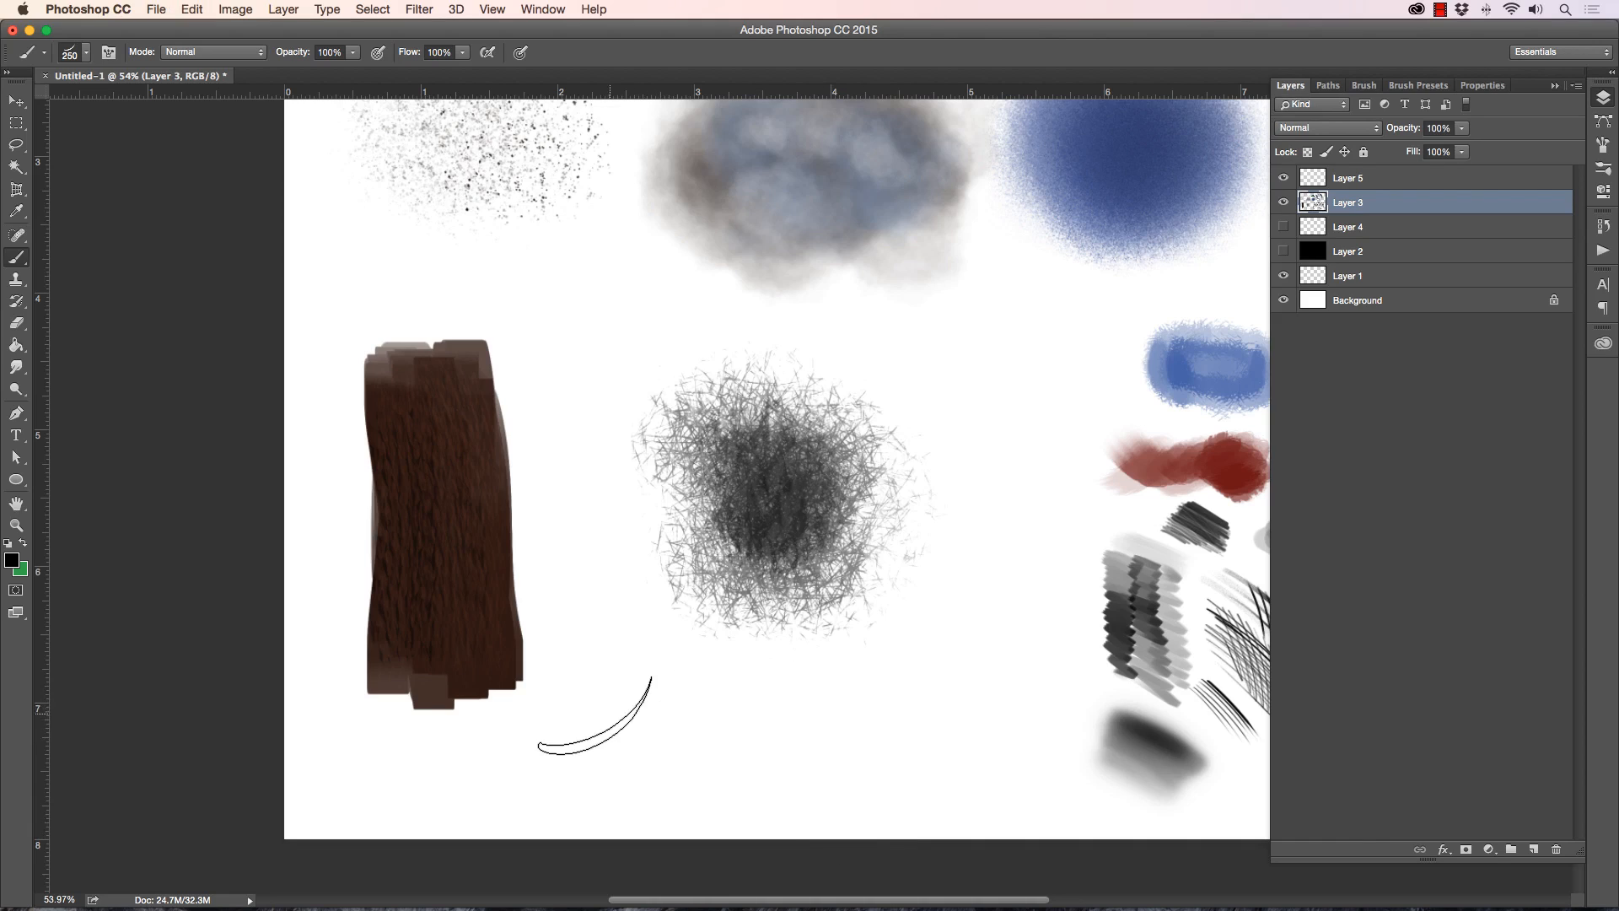
Step: Paint a wavy black eyelash stroke at 250 px below the scratchy texture swatch, undoing the earlier attempts
key(super+z)
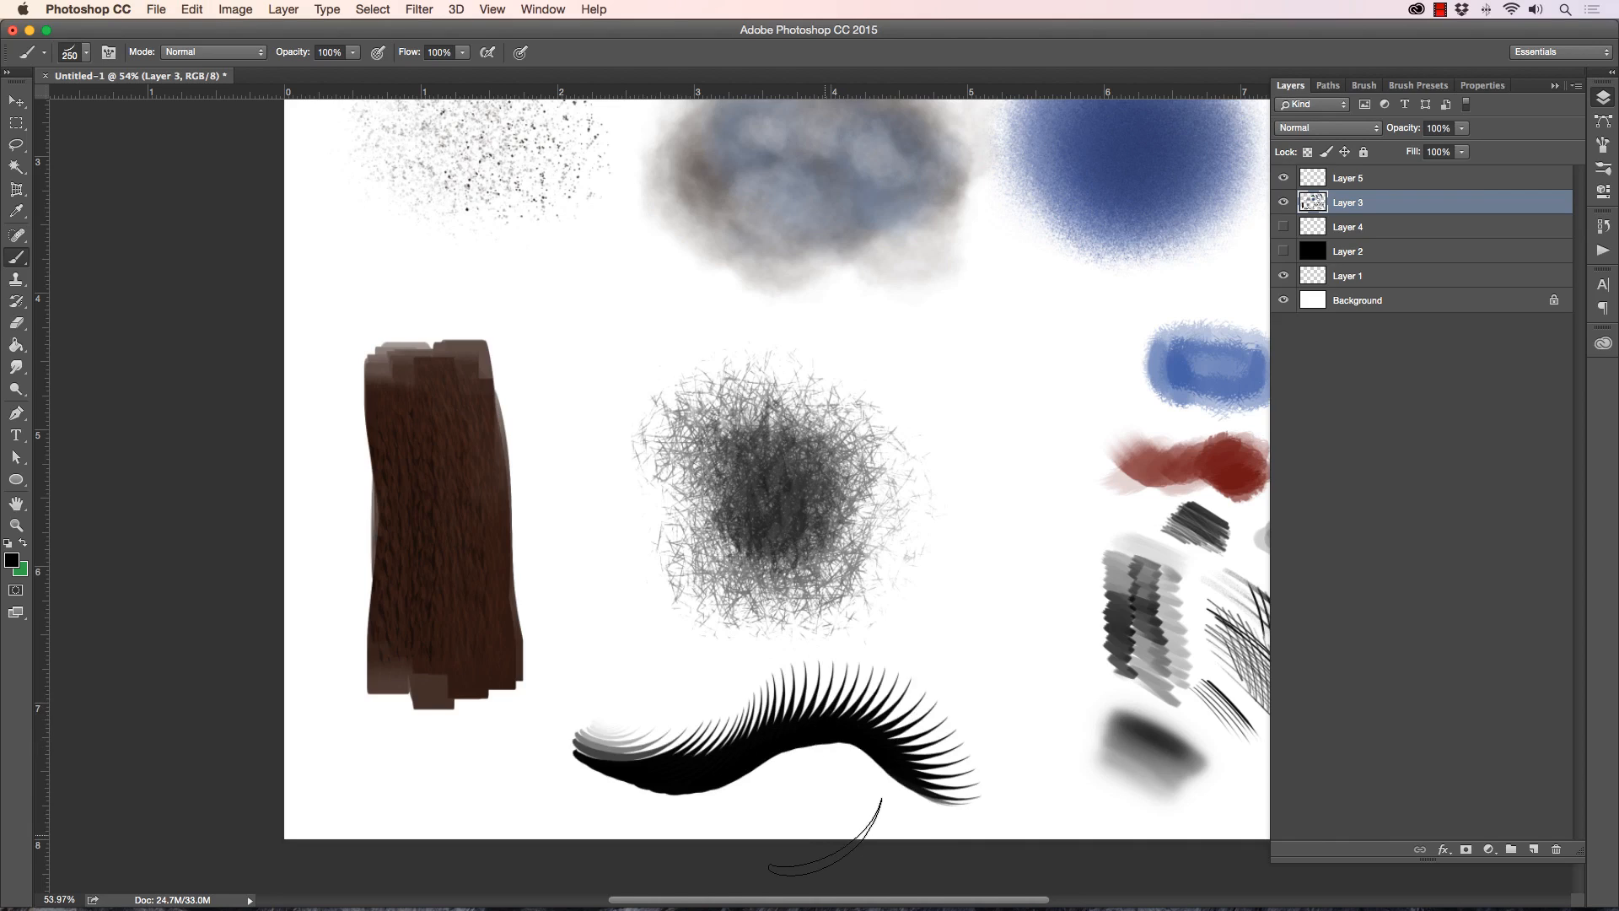
key(super+z)
mouse_move(650, 715)
mouse_down()
mouse_move(814, 731)
mouse_move(869, 754)
mouse_up()
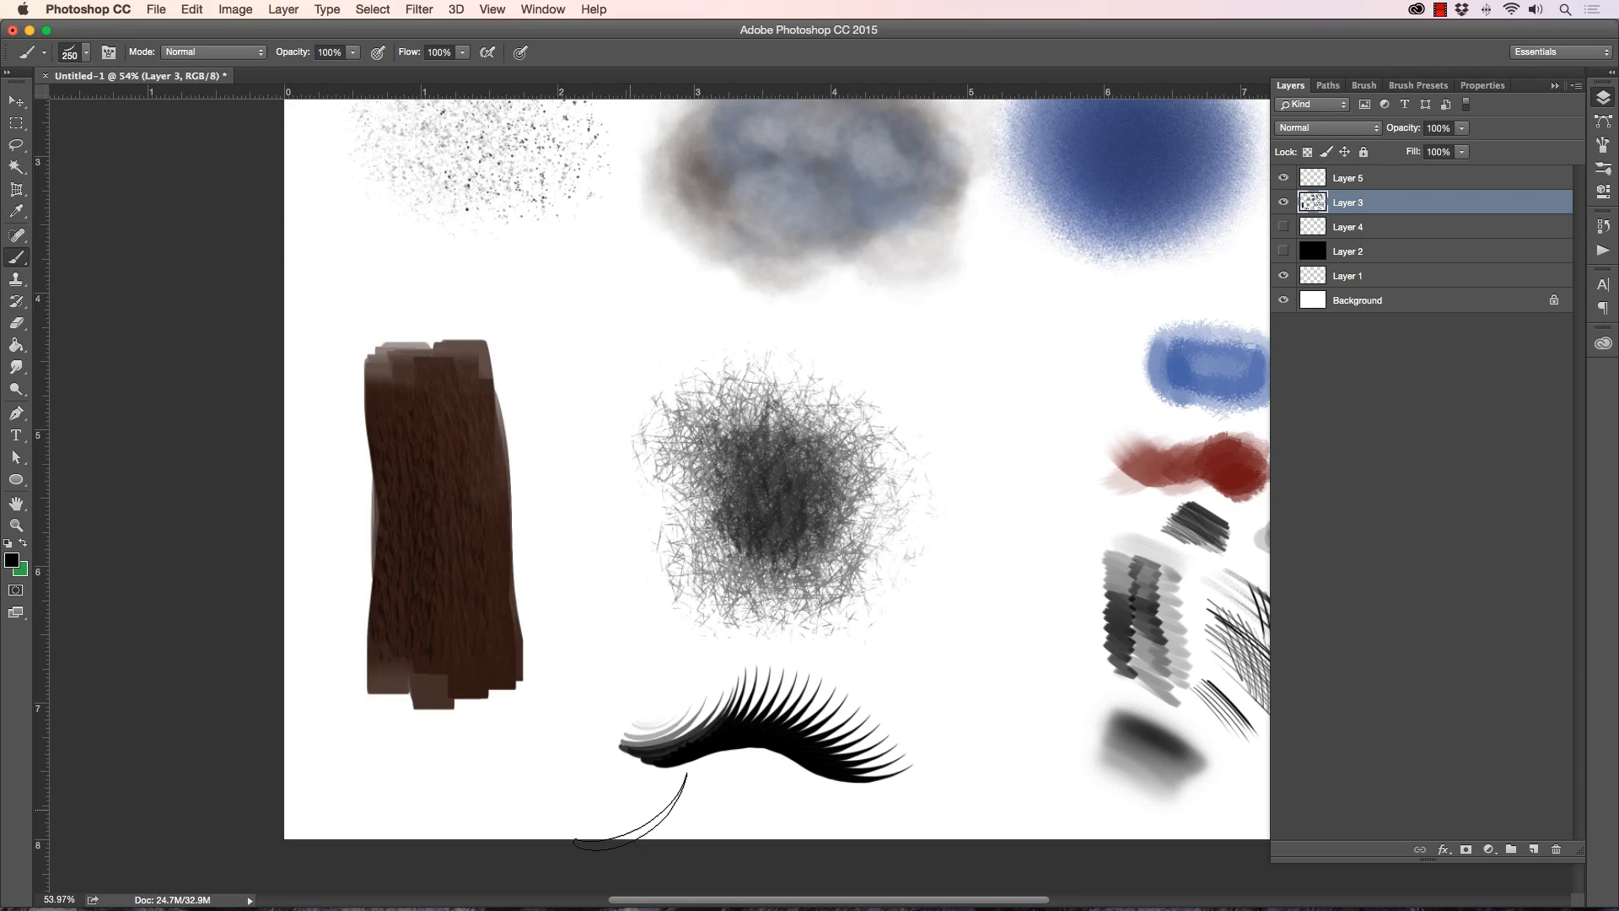
key(super+z)
mouse_move(624, 693)
mouse_down()
mouse_move(739, 711)
mouse_move(883, 769)
mouse_up()
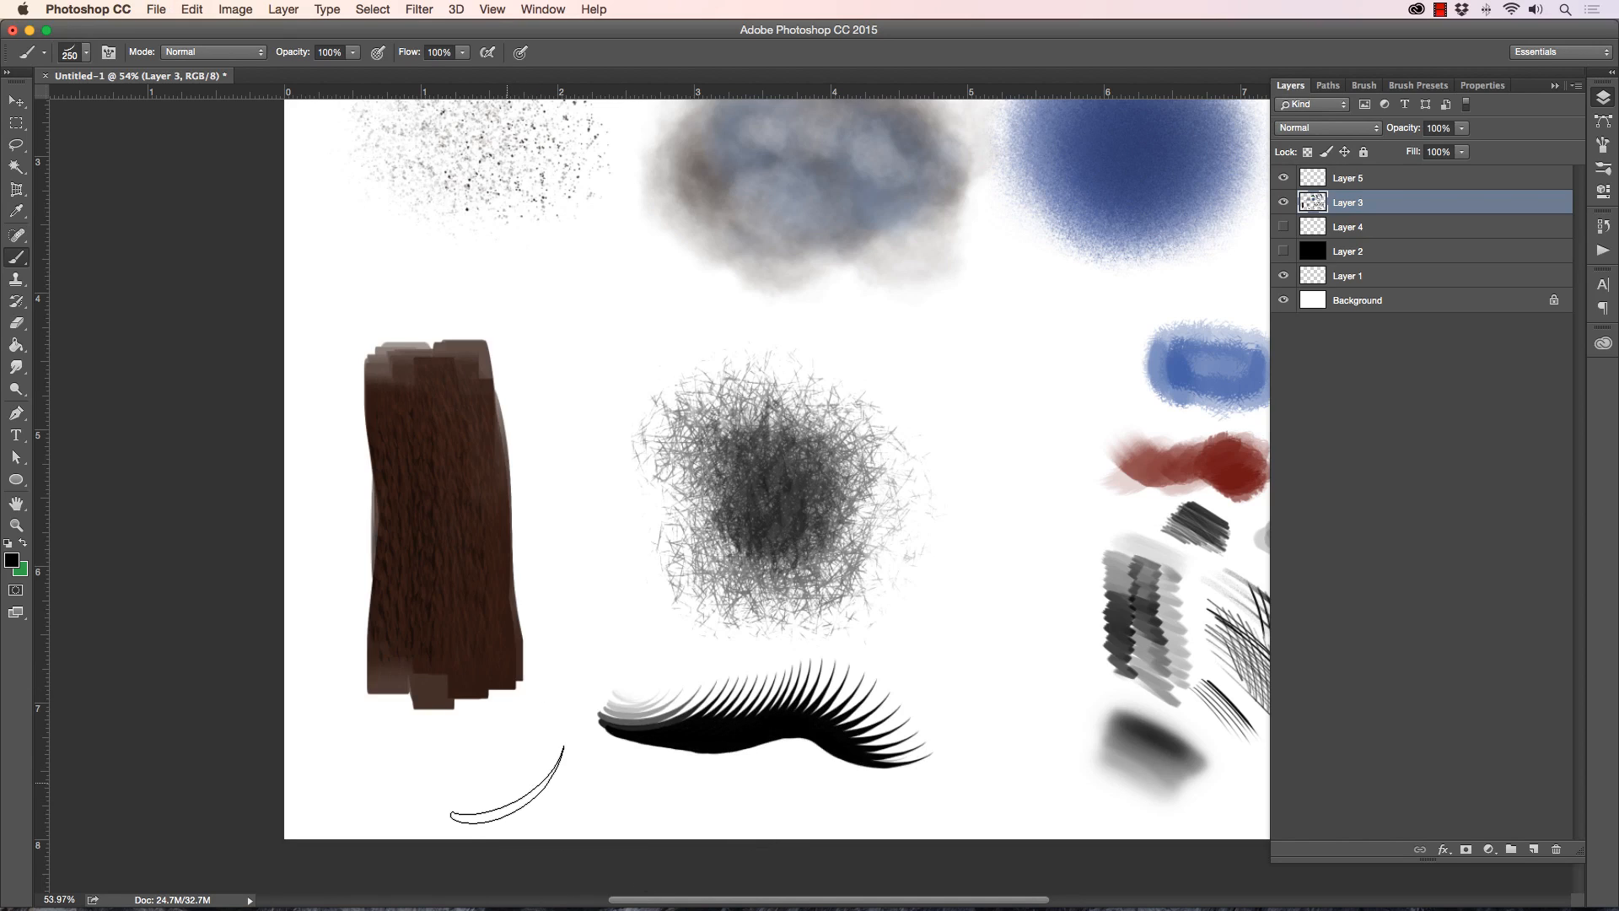
key(super+z)
drag(661, 693, 881, 768)
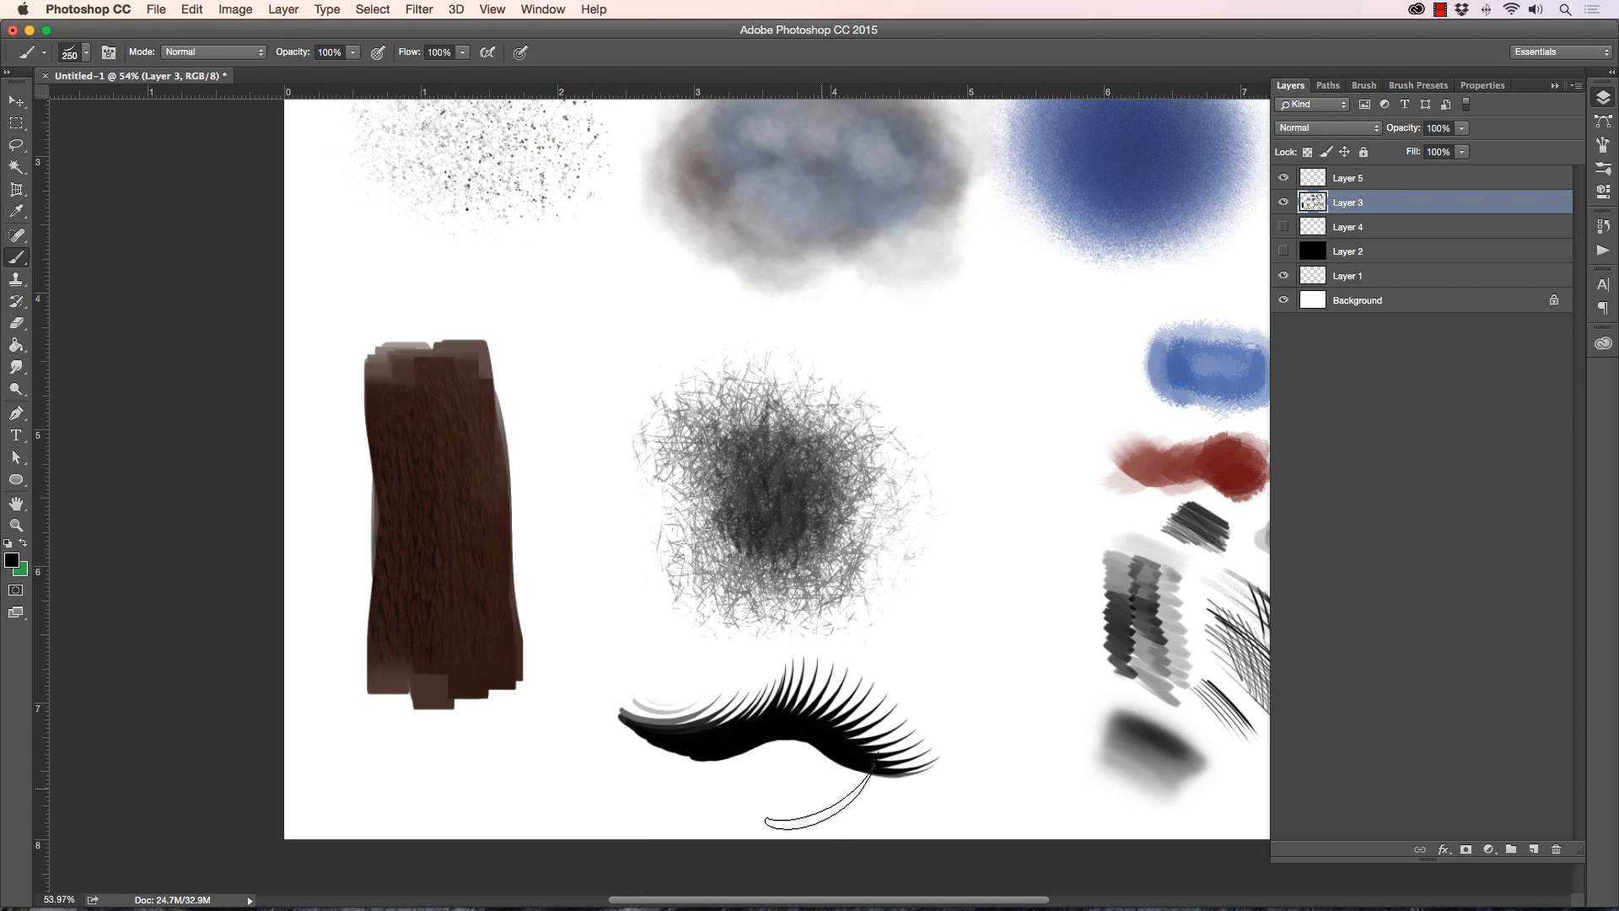
Step: Load the 043 Patch of Grass brush preset and swap the colours so the foreground is green
click(67, 56)
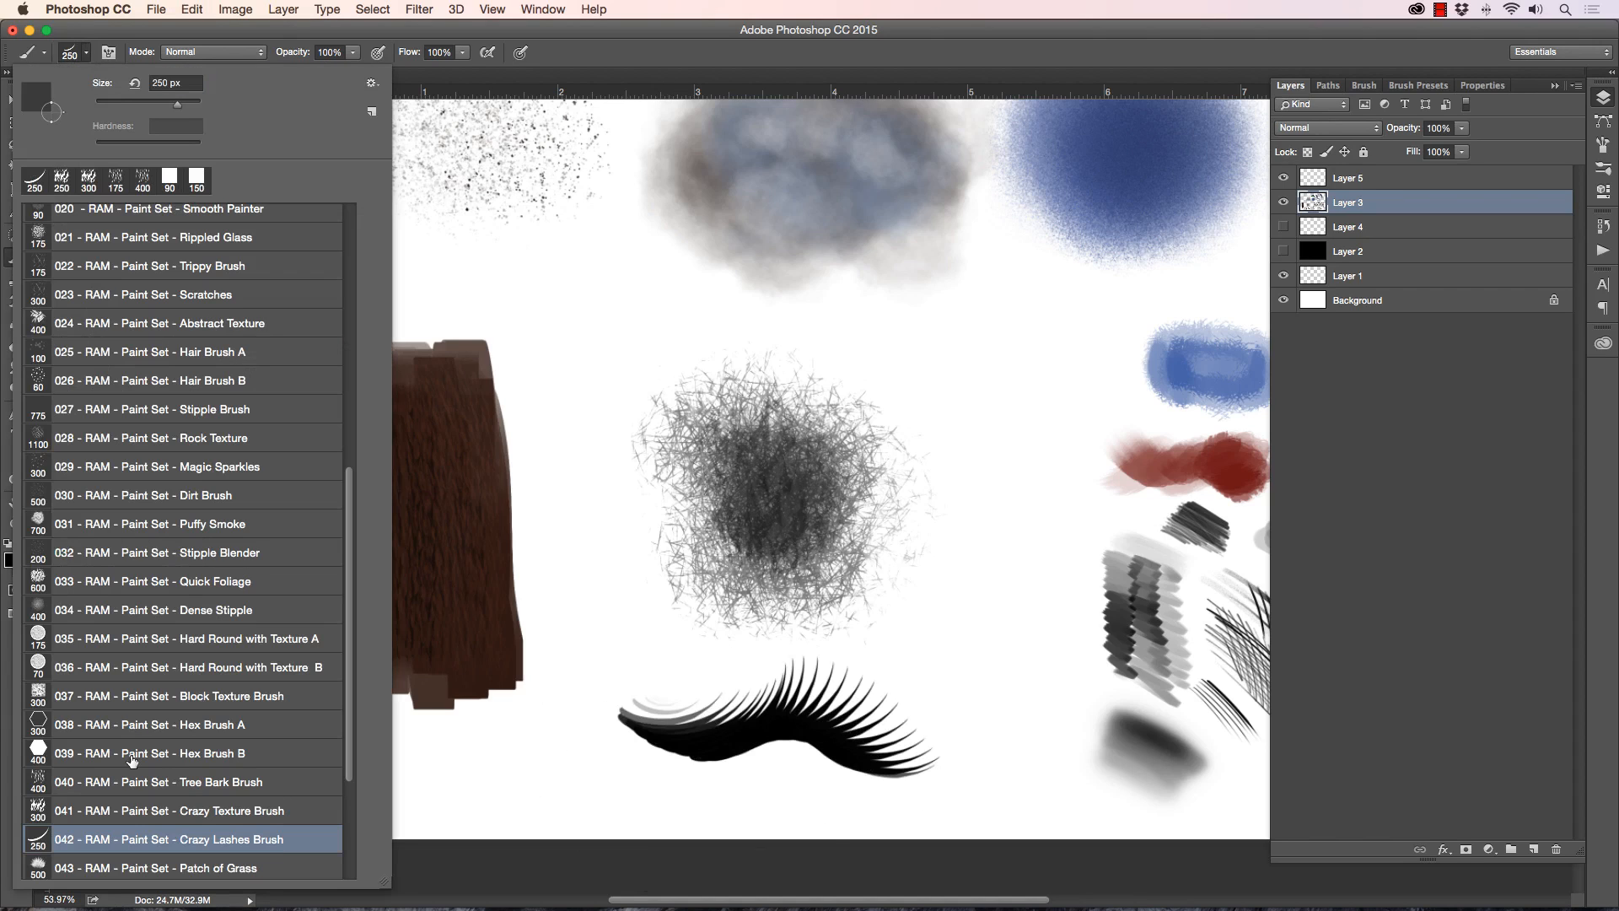
scroll(244, 790, down, 5)
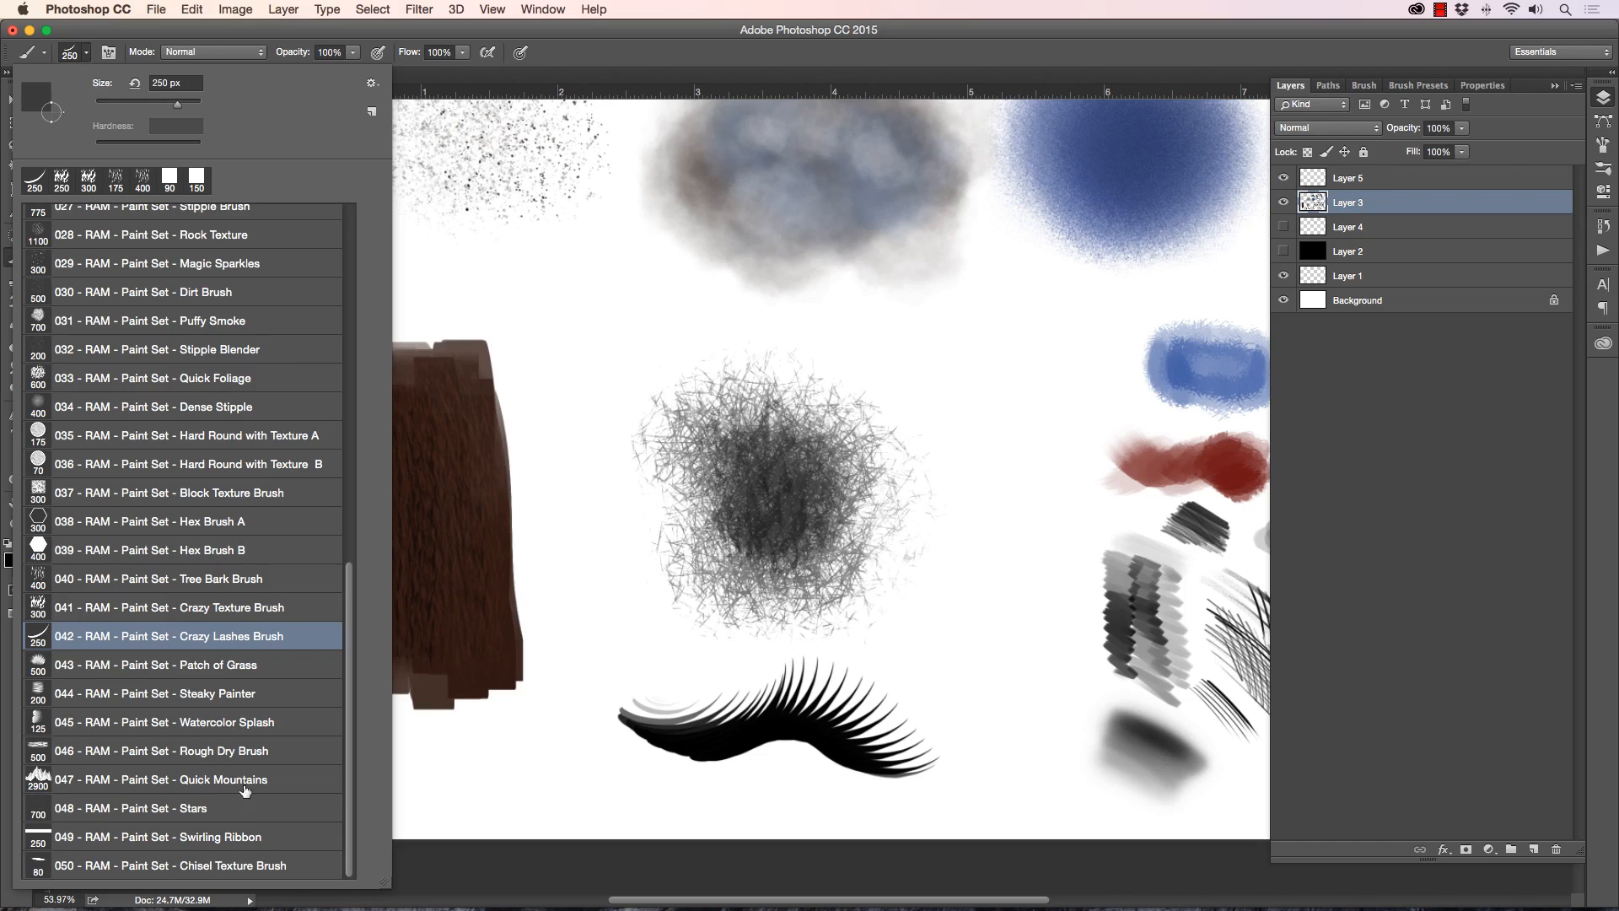
click(148, 671)
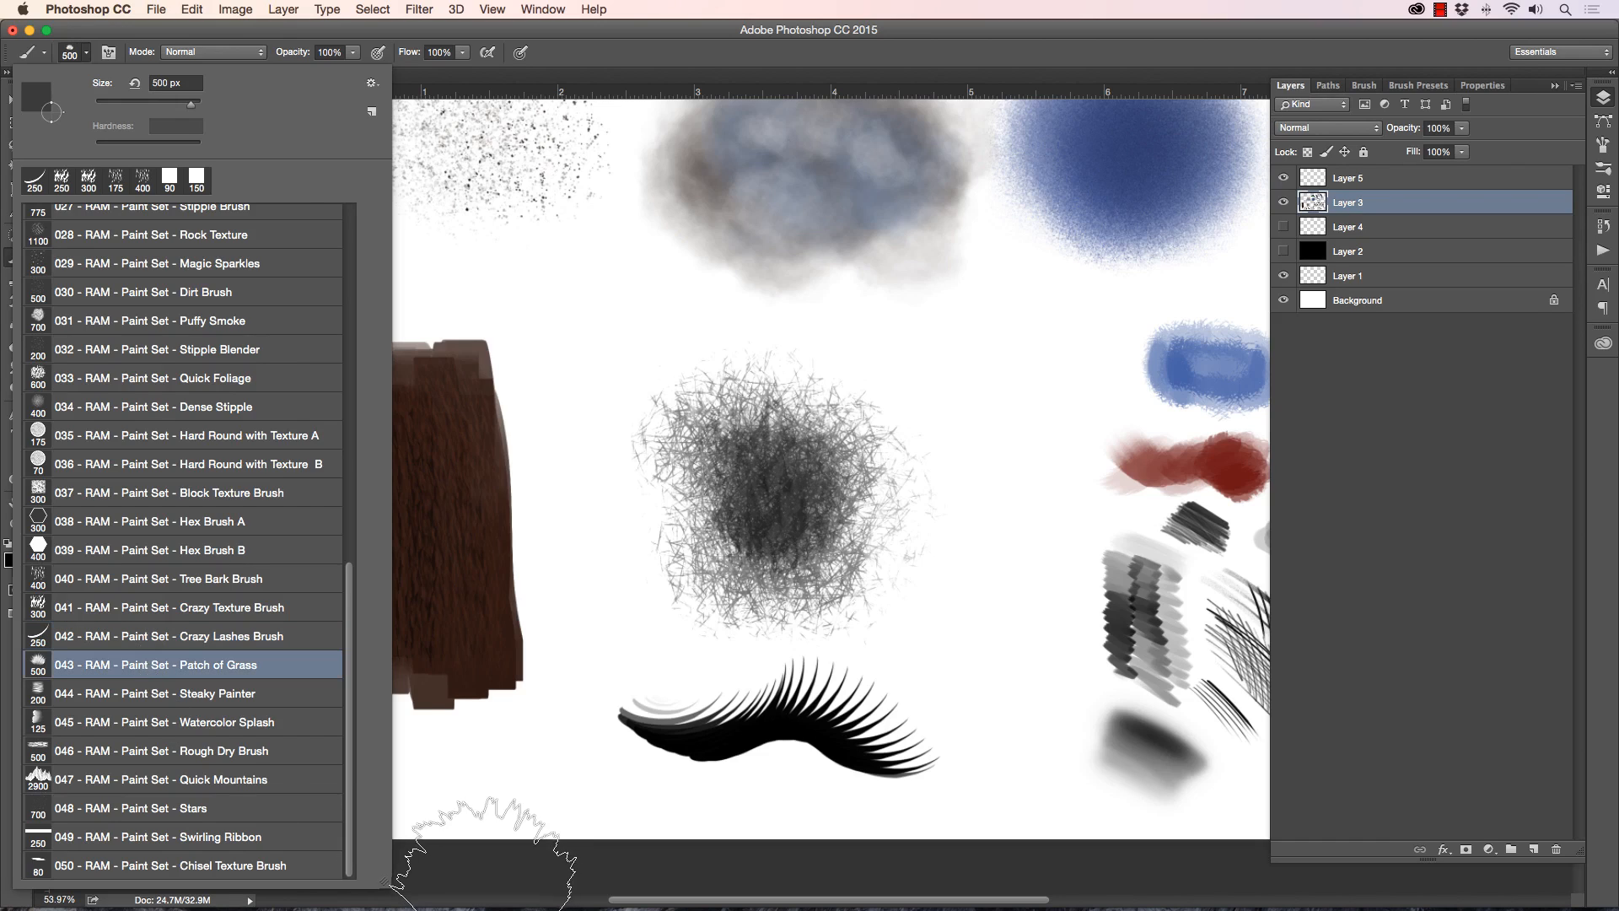
click(380, 830)
click(24, 543)
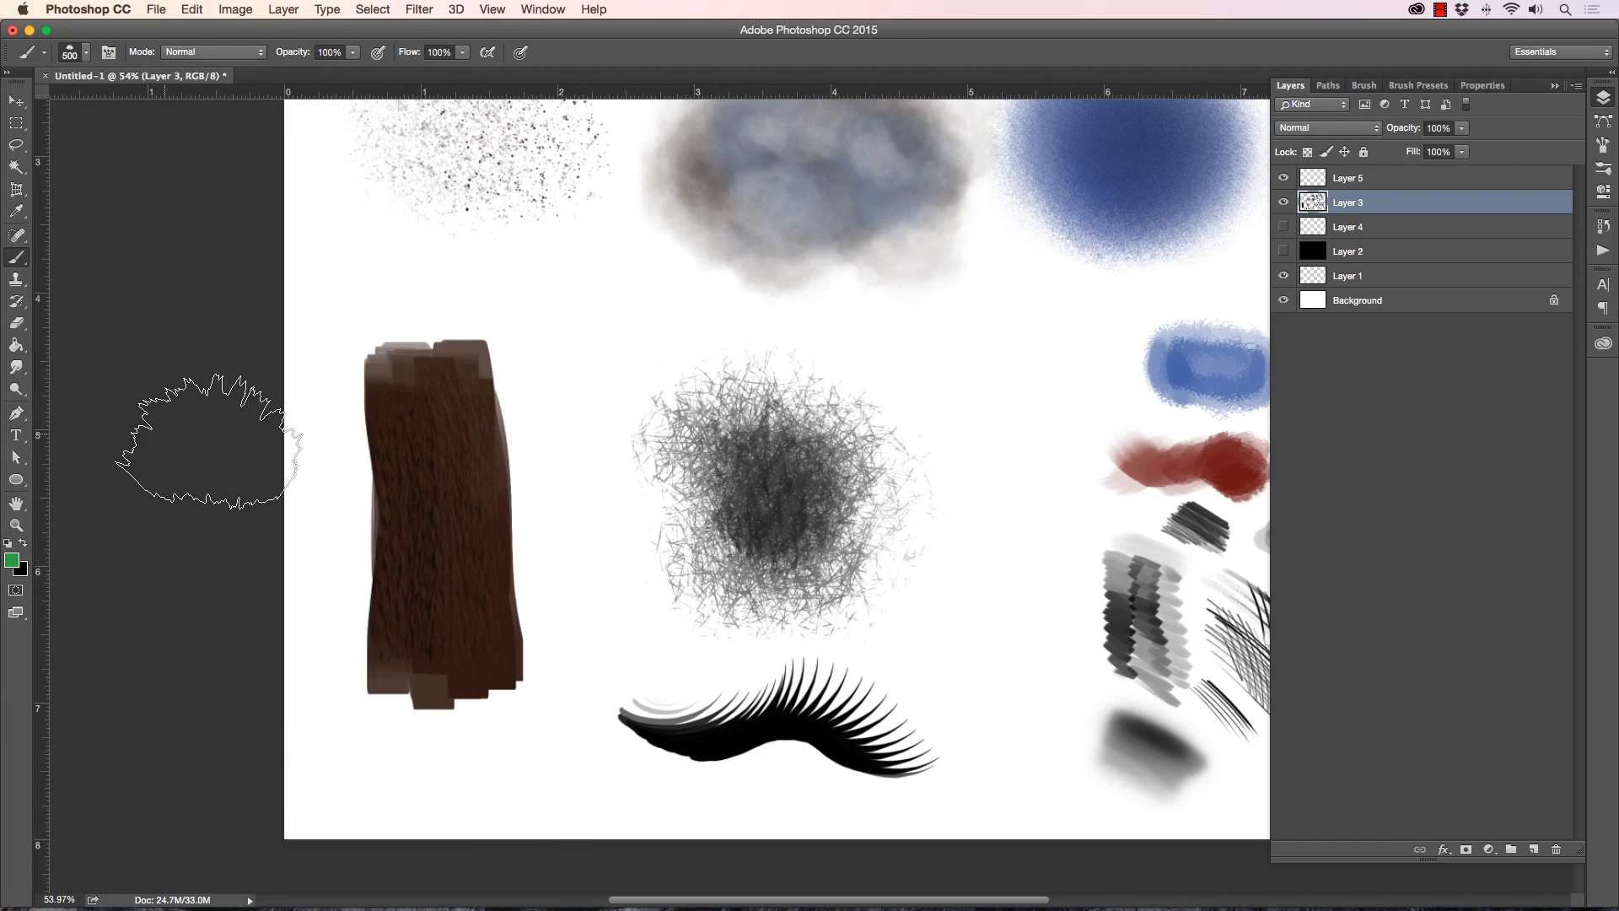
Step: Paint a green grass patch at 400 px in the gap between the tree trunk, the smoke and the scratchy texture swatch
key(bracketleft)
mouse_move(600, 315)
mouse_down()
mouse_move(589, 304)
mouse_move(632, 318)
mouse_move(567, 293)
mouse_move(618, 310)
mouse_move(638, 303)
mouse_move(602, 291)
mouse_move(623, 281)
mouse_up()
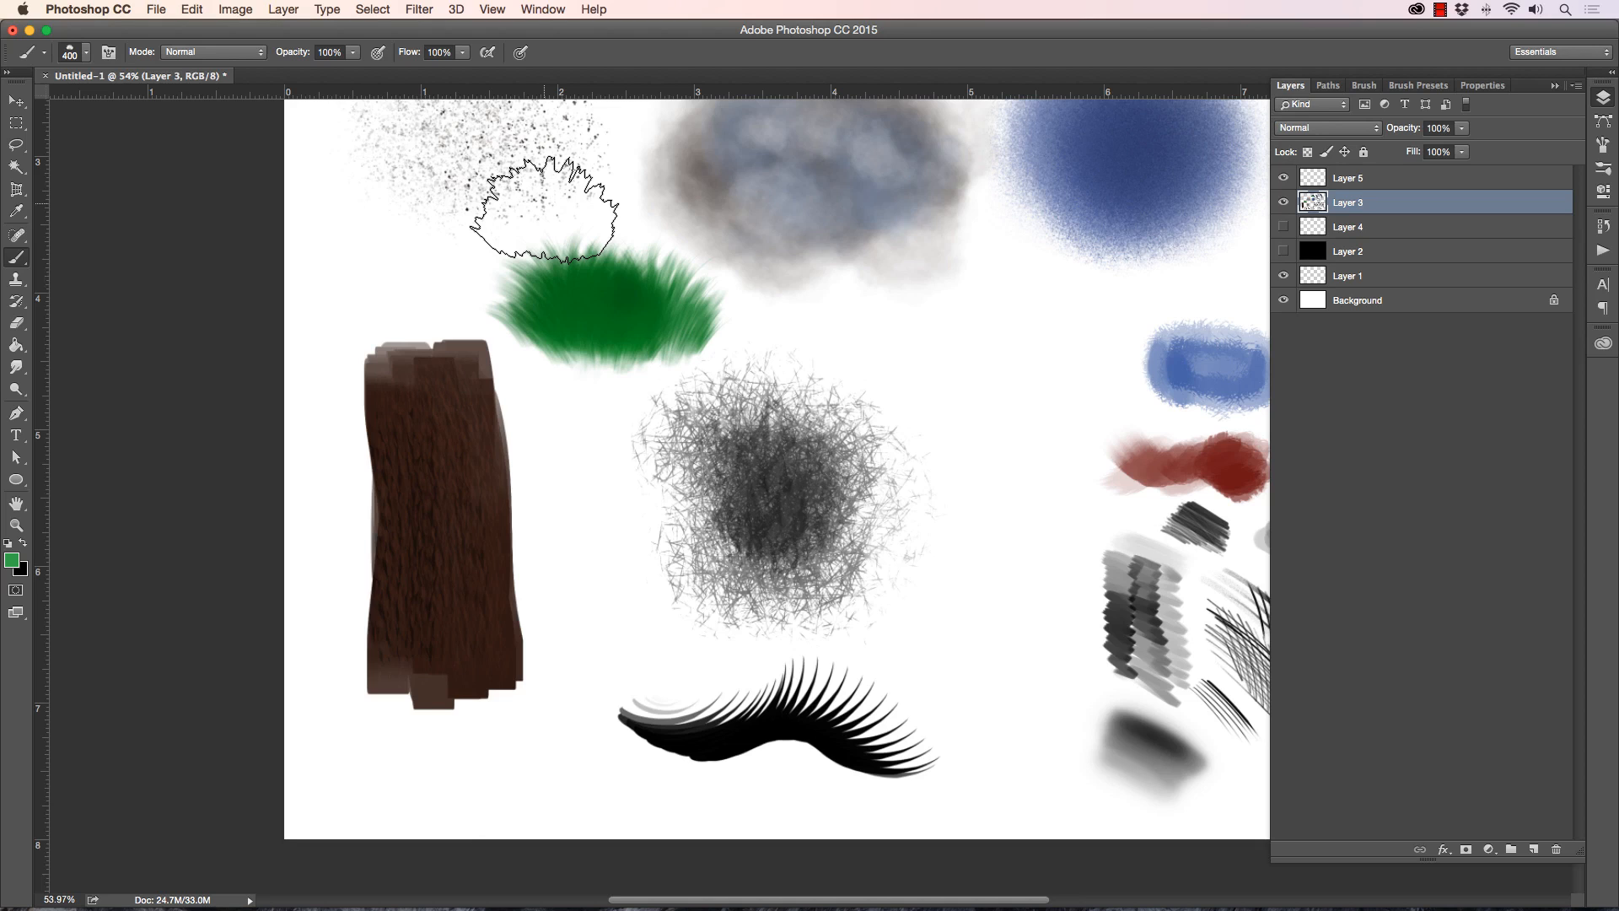
key(z)
drag(549, 210, 585, 230)
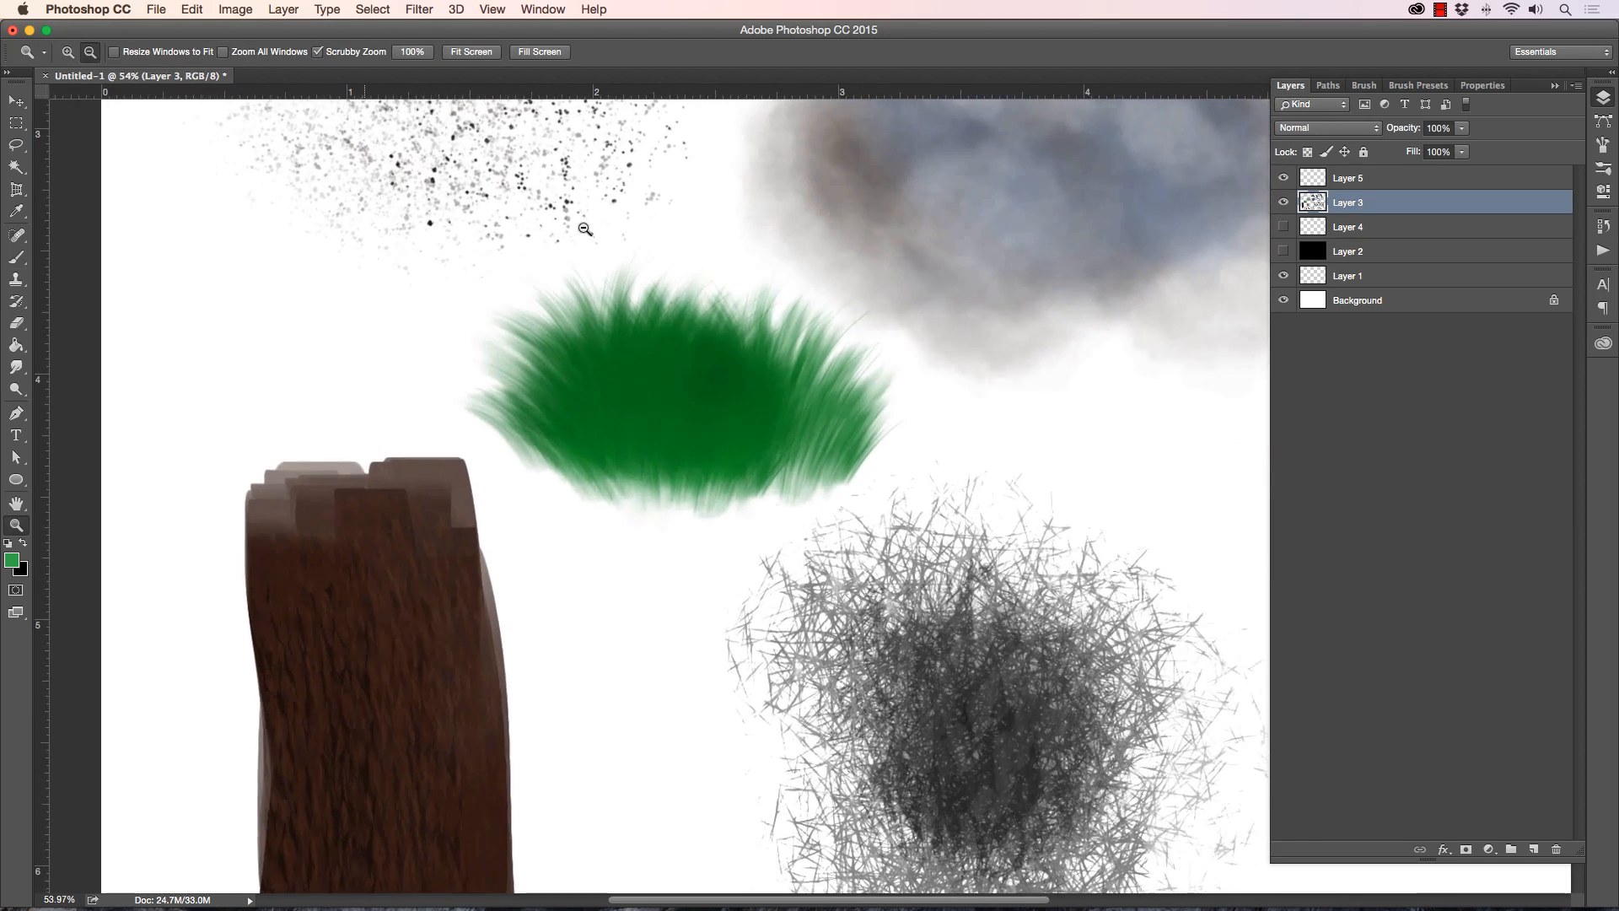
click(16, 257)
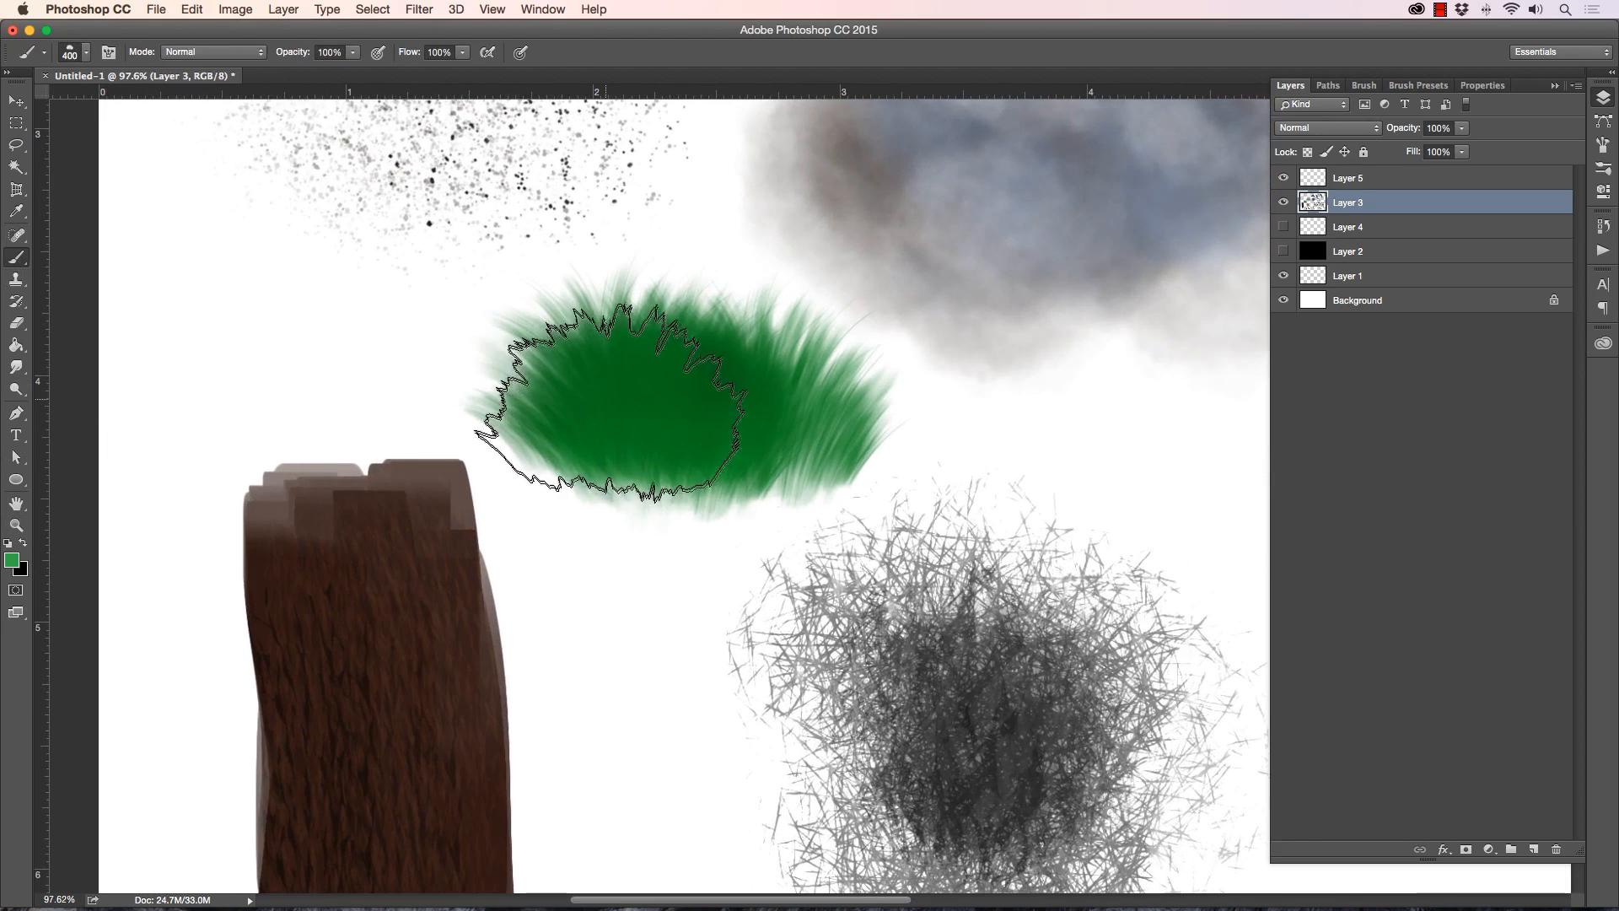
drag(578, 379, 768, 414)
Step: Widen the grass patch with lighter green strokes at 400 px and blend its centre at 300 px
key(bracketleft)
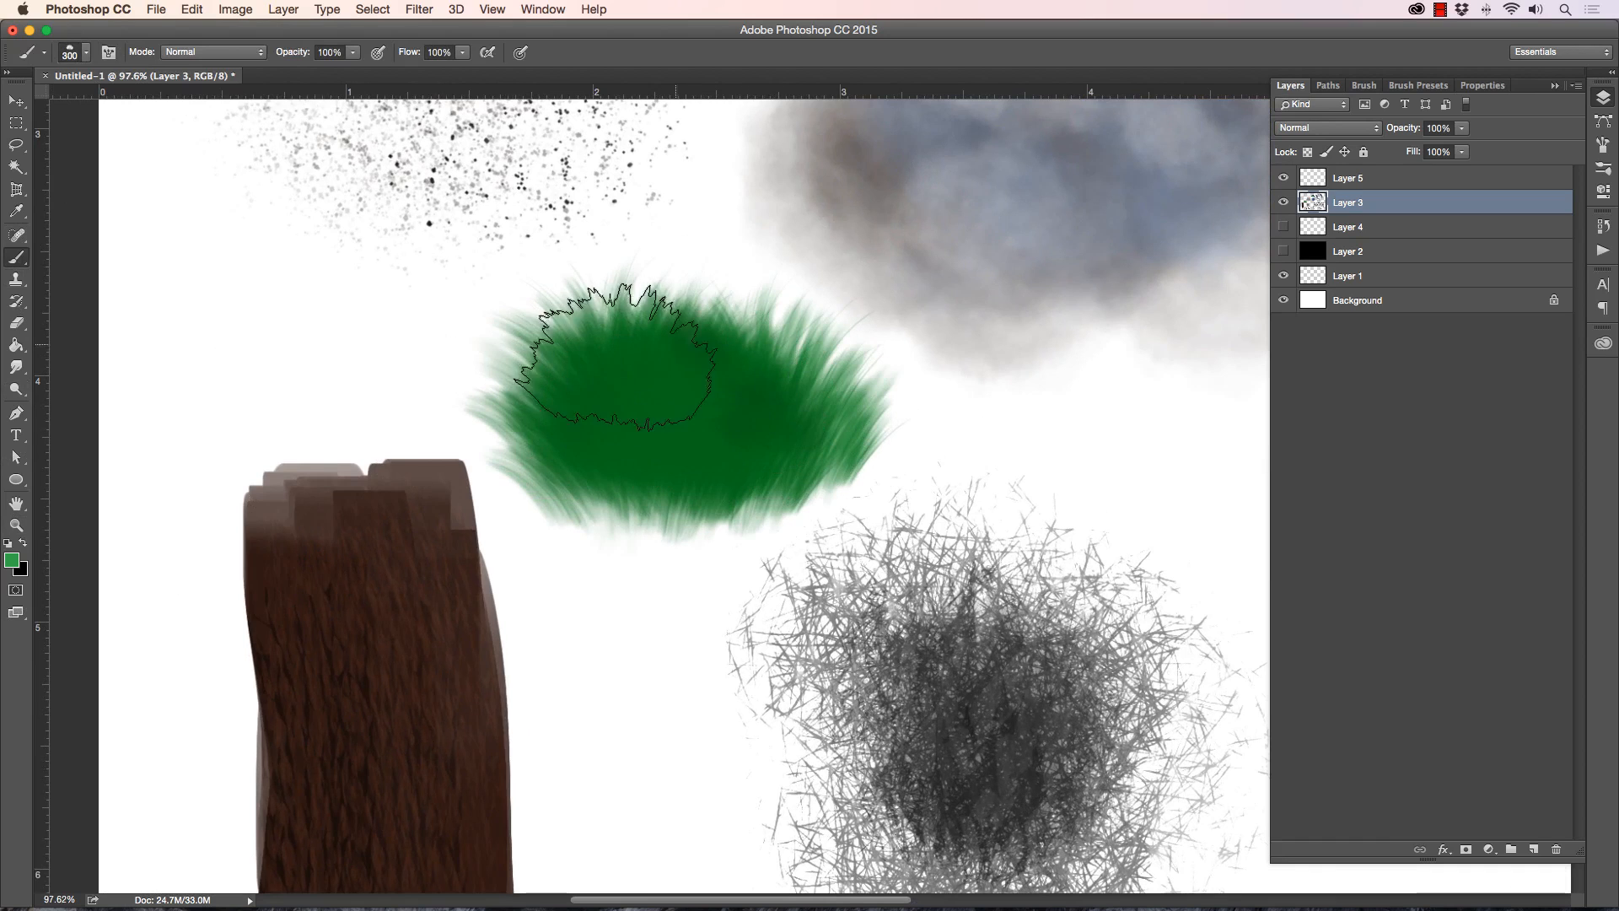
key(bracketright)
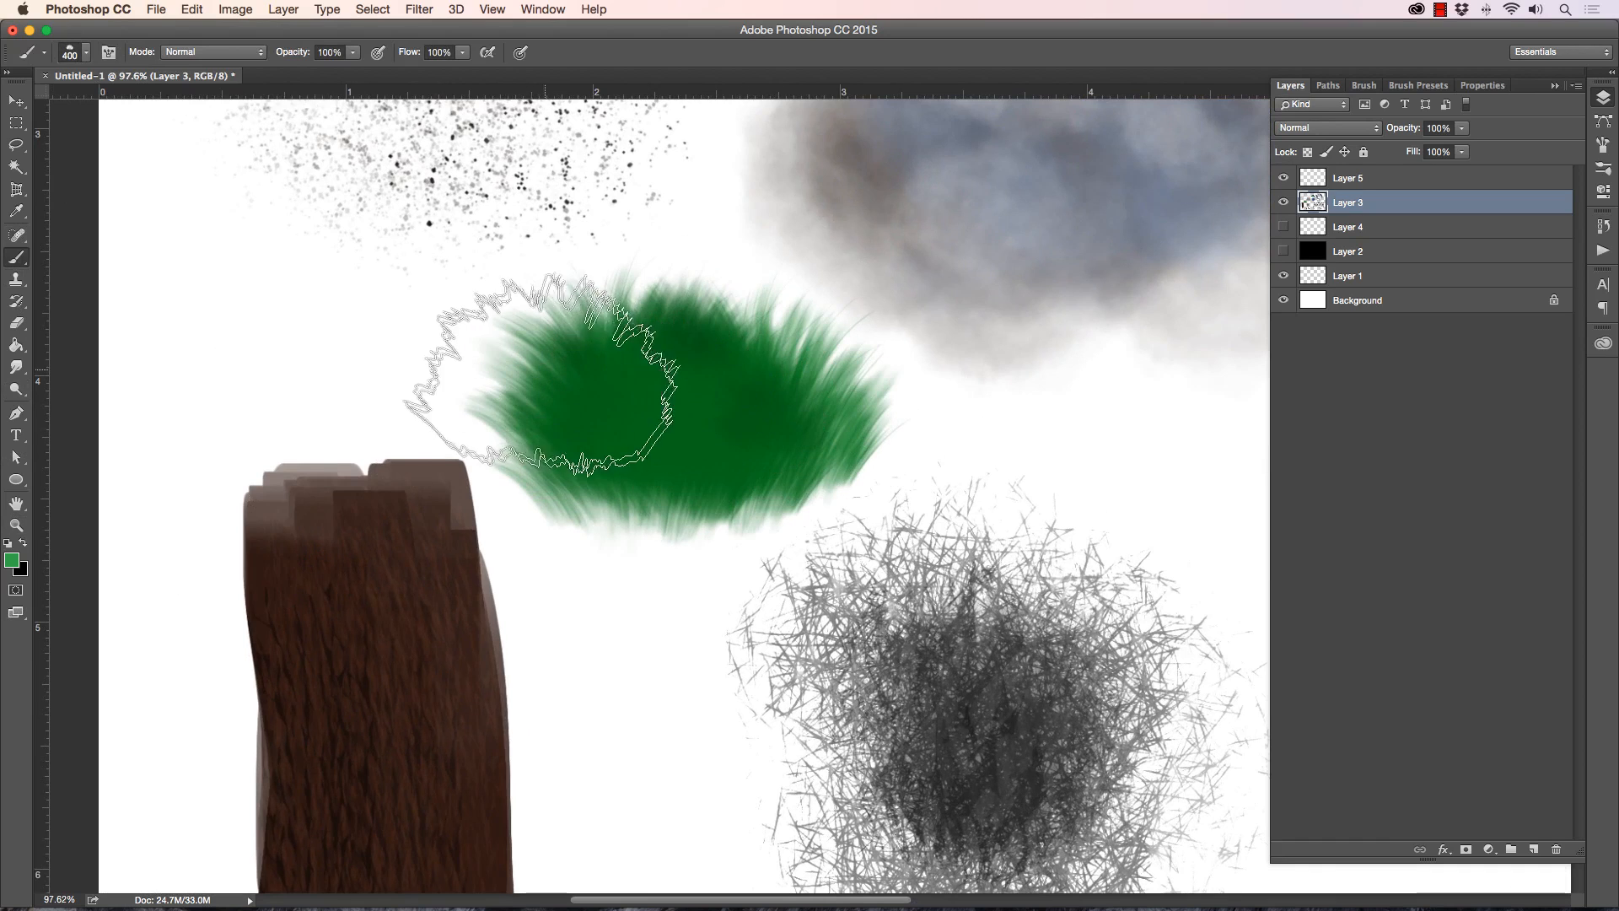
drag(565, 379, 472, 371)
mouse_move(614, 386)
mouse_down()
mouse_move(550, 383)
mouse_move(596, 387)
mouse_up()
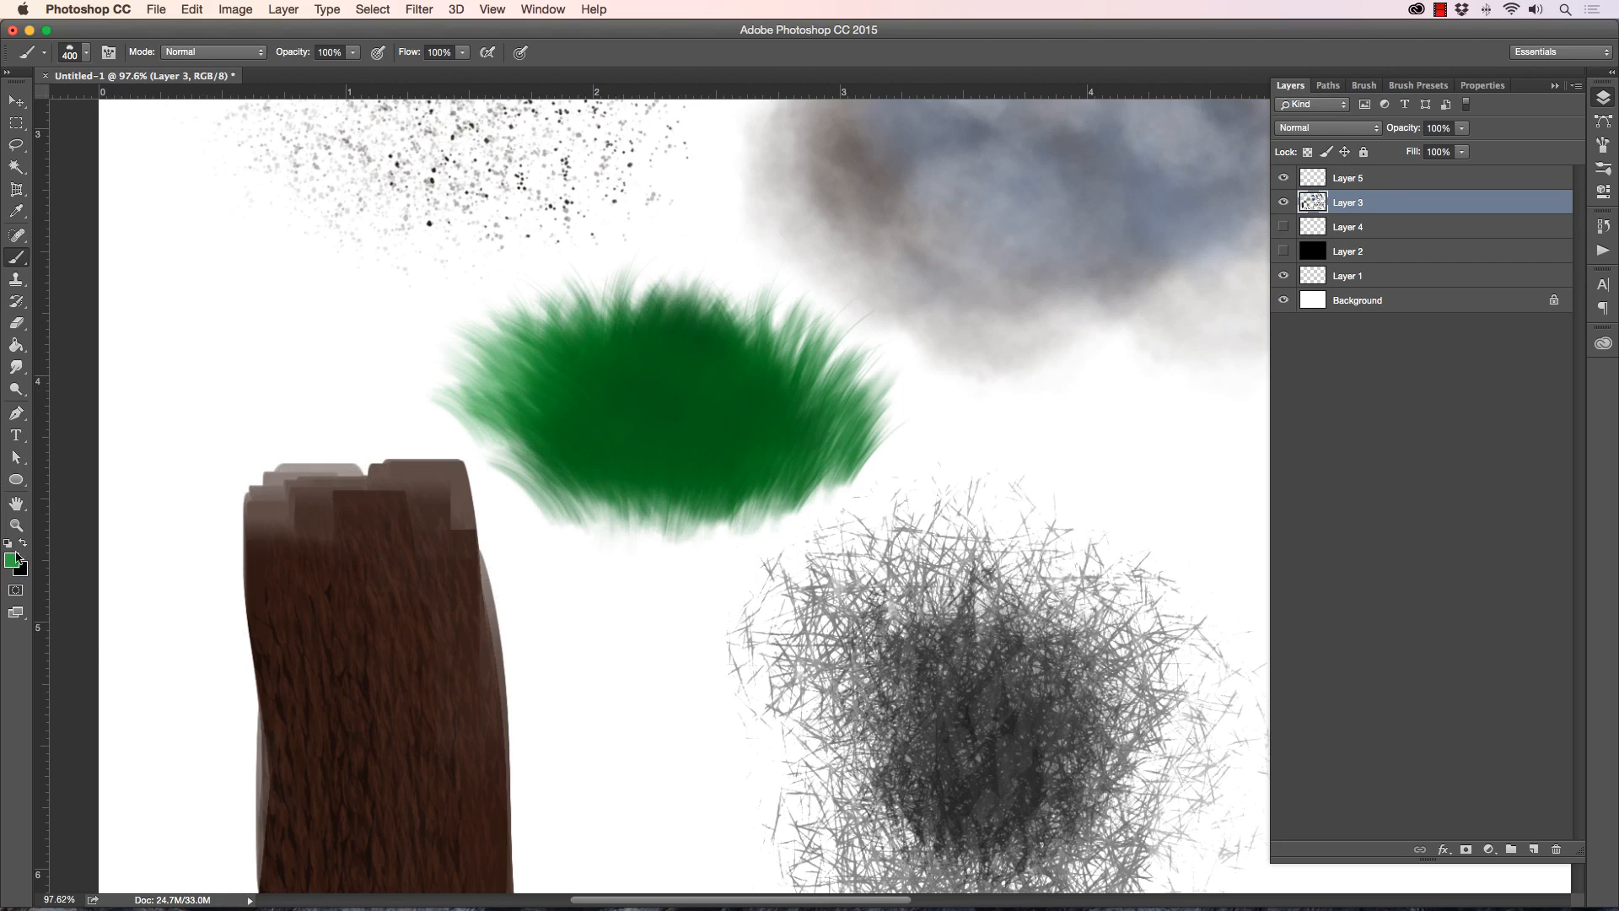
mouse_move(677, 397)
mouse_down()
mouse_move(836, 411)
mouse_move(661, 341)
mouse_move(586, 394)
mouse_move(637, 406)
mouse_move(505, 343)
mouse_move(477, 339)
mouse_move(501, 370)
mouse_move(433, 325)
mouse_up()
key(bracketleft)
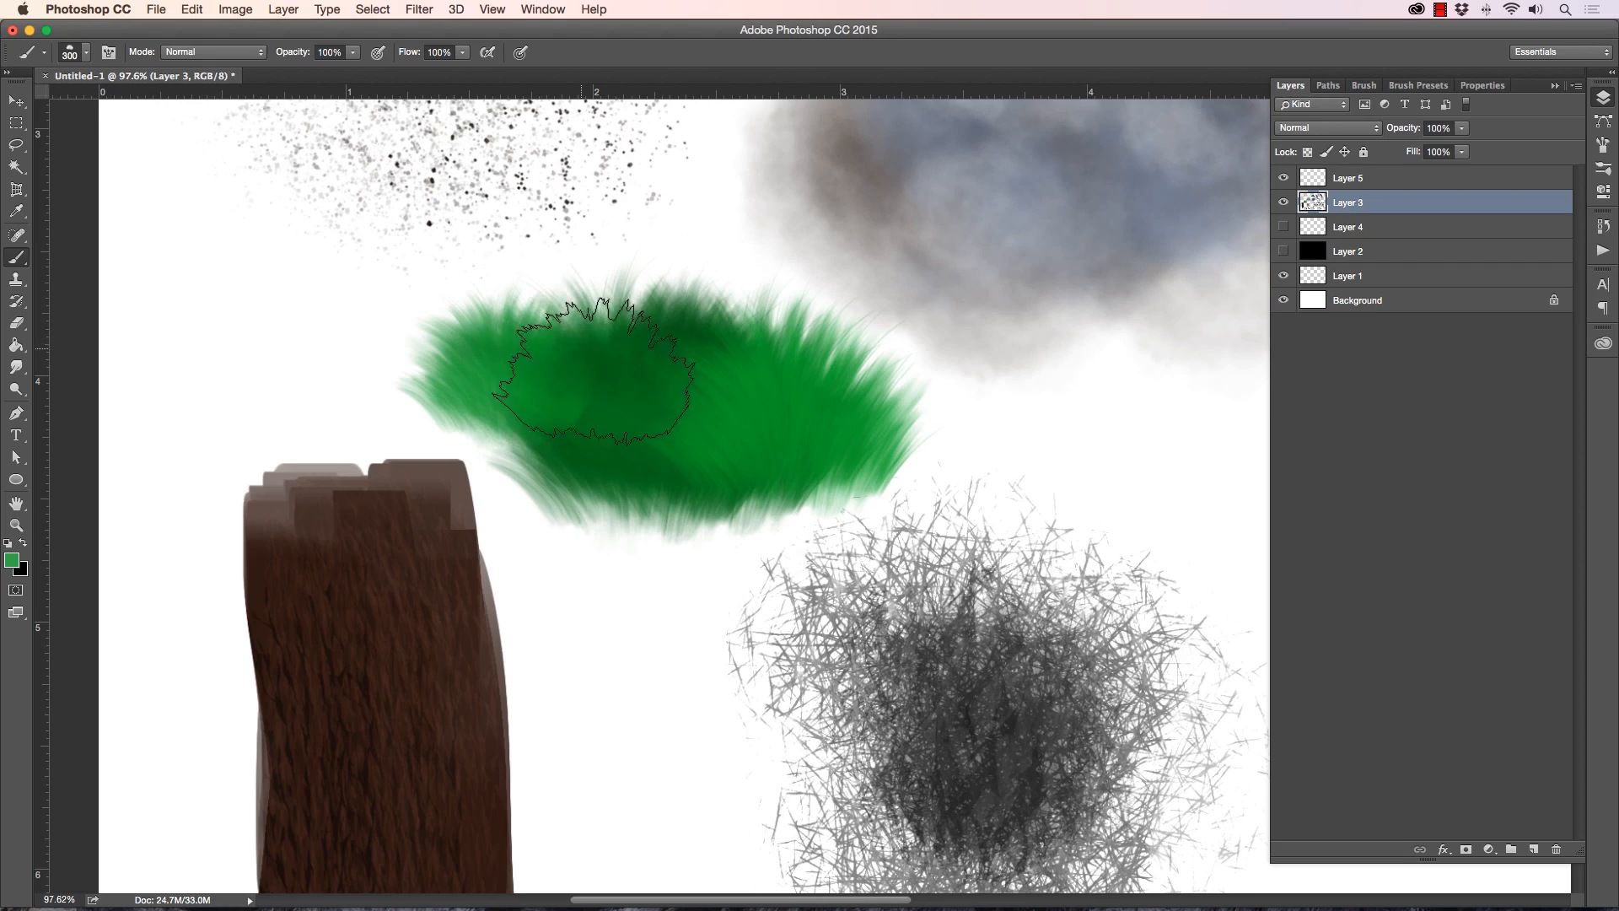
mouse_move(593, 371)
mouse_down()
mouse_move(594, 329)
mouse_move(624, 396)
mouse_move(641, 380)
mouse_move(677, 392)
mouse_up()
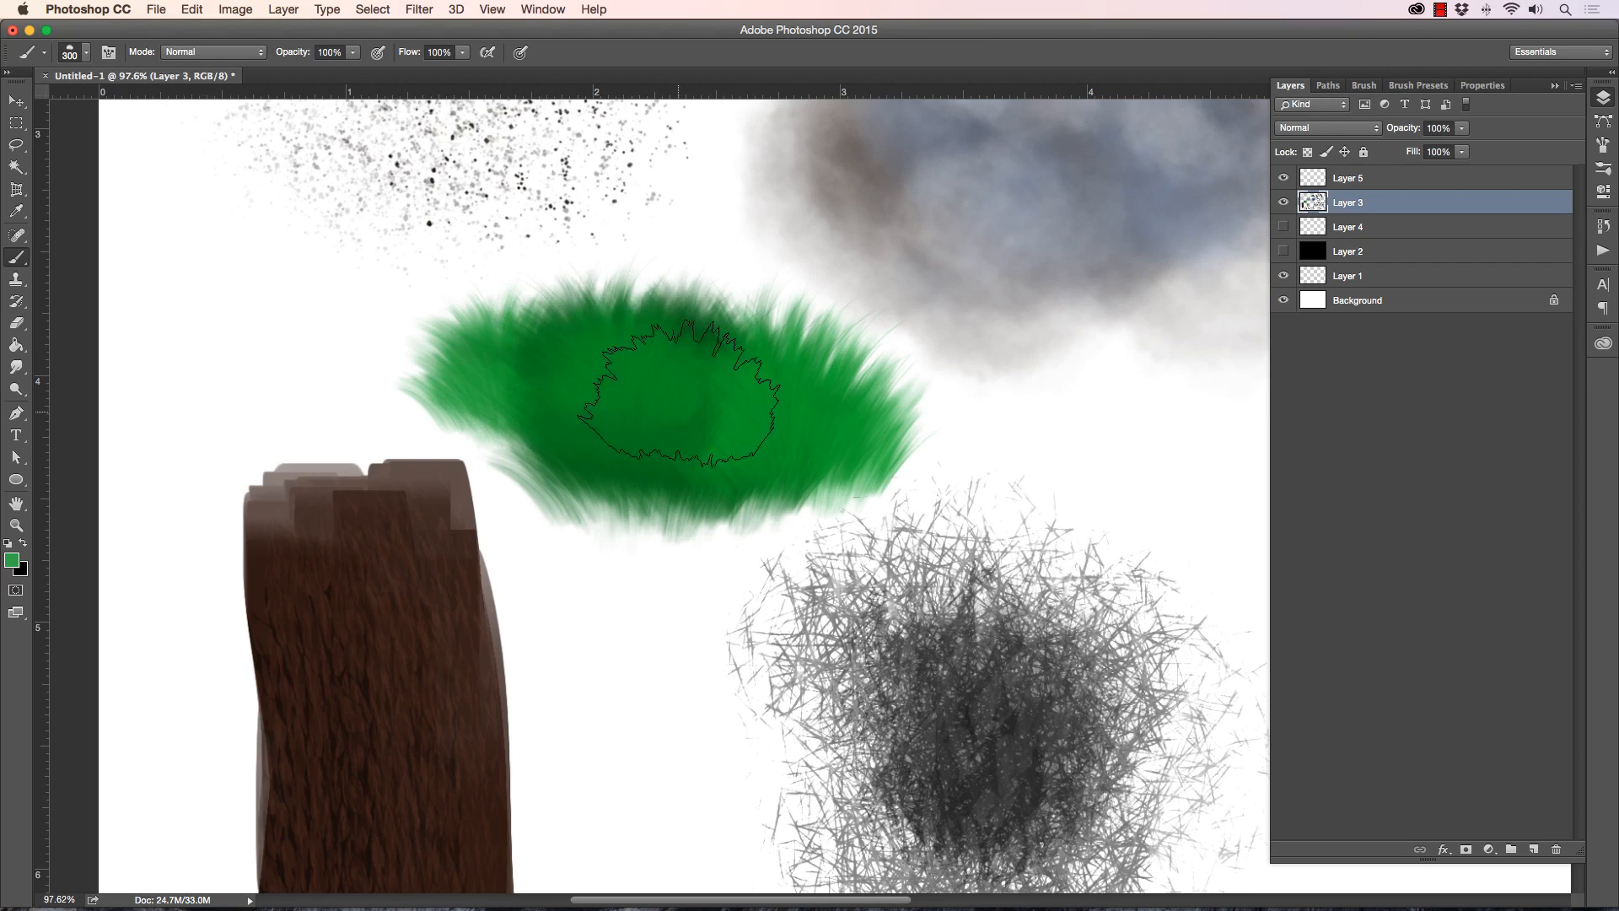
Step: Try a brown #8d4e3b stroke at 300 px over the centre of the grass patch and undo it
click(12, 559)
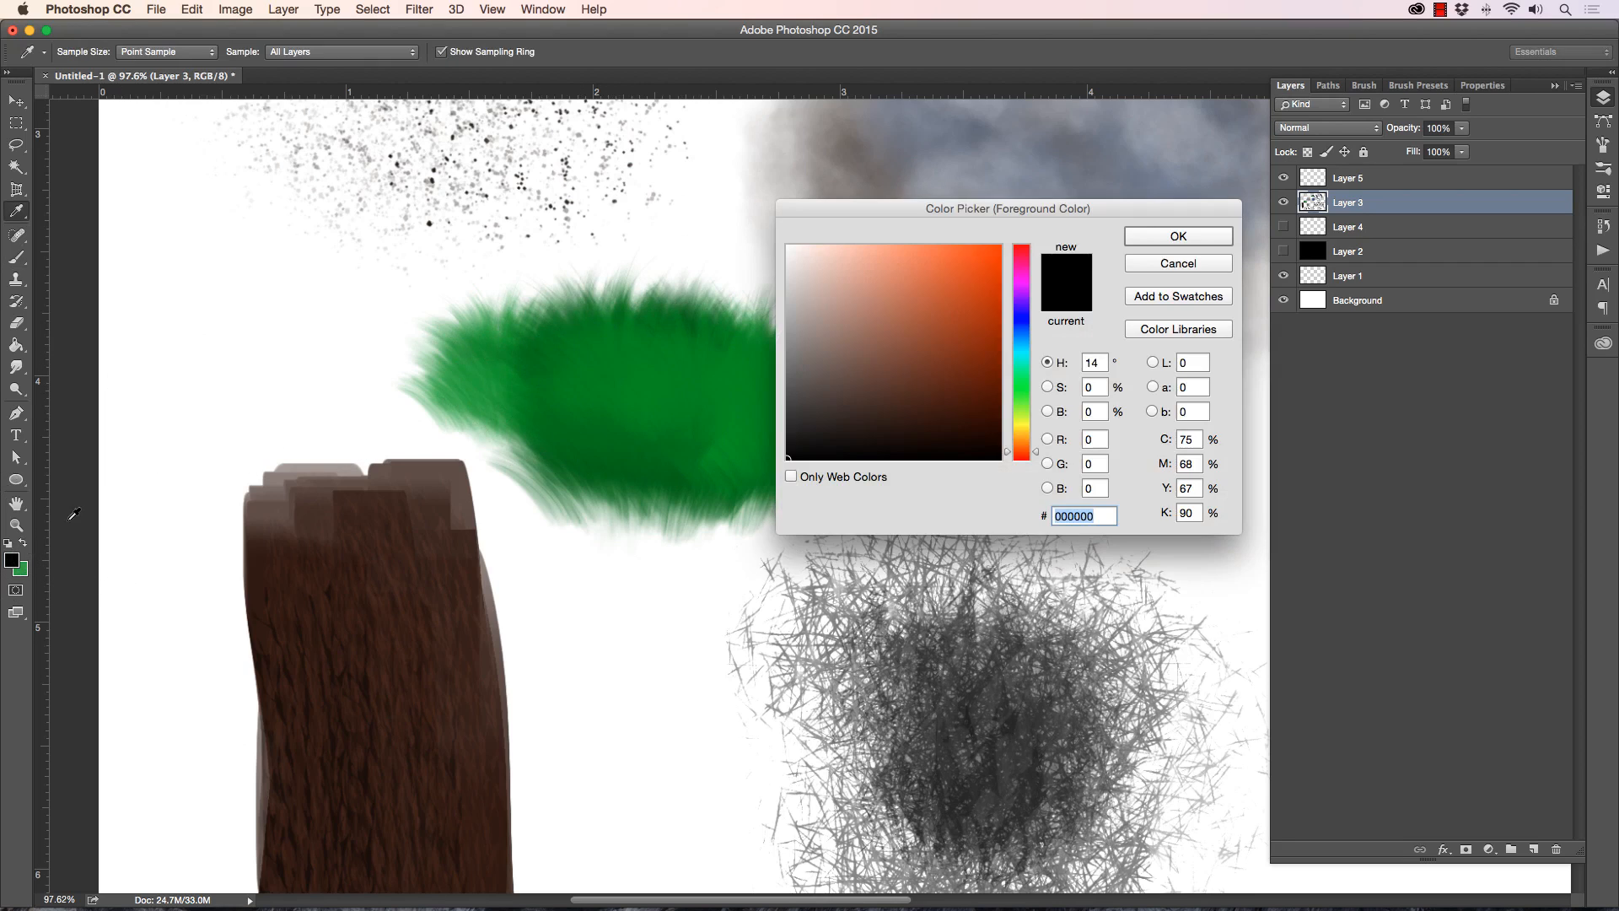
click(911, 341)
click(1178, 236)
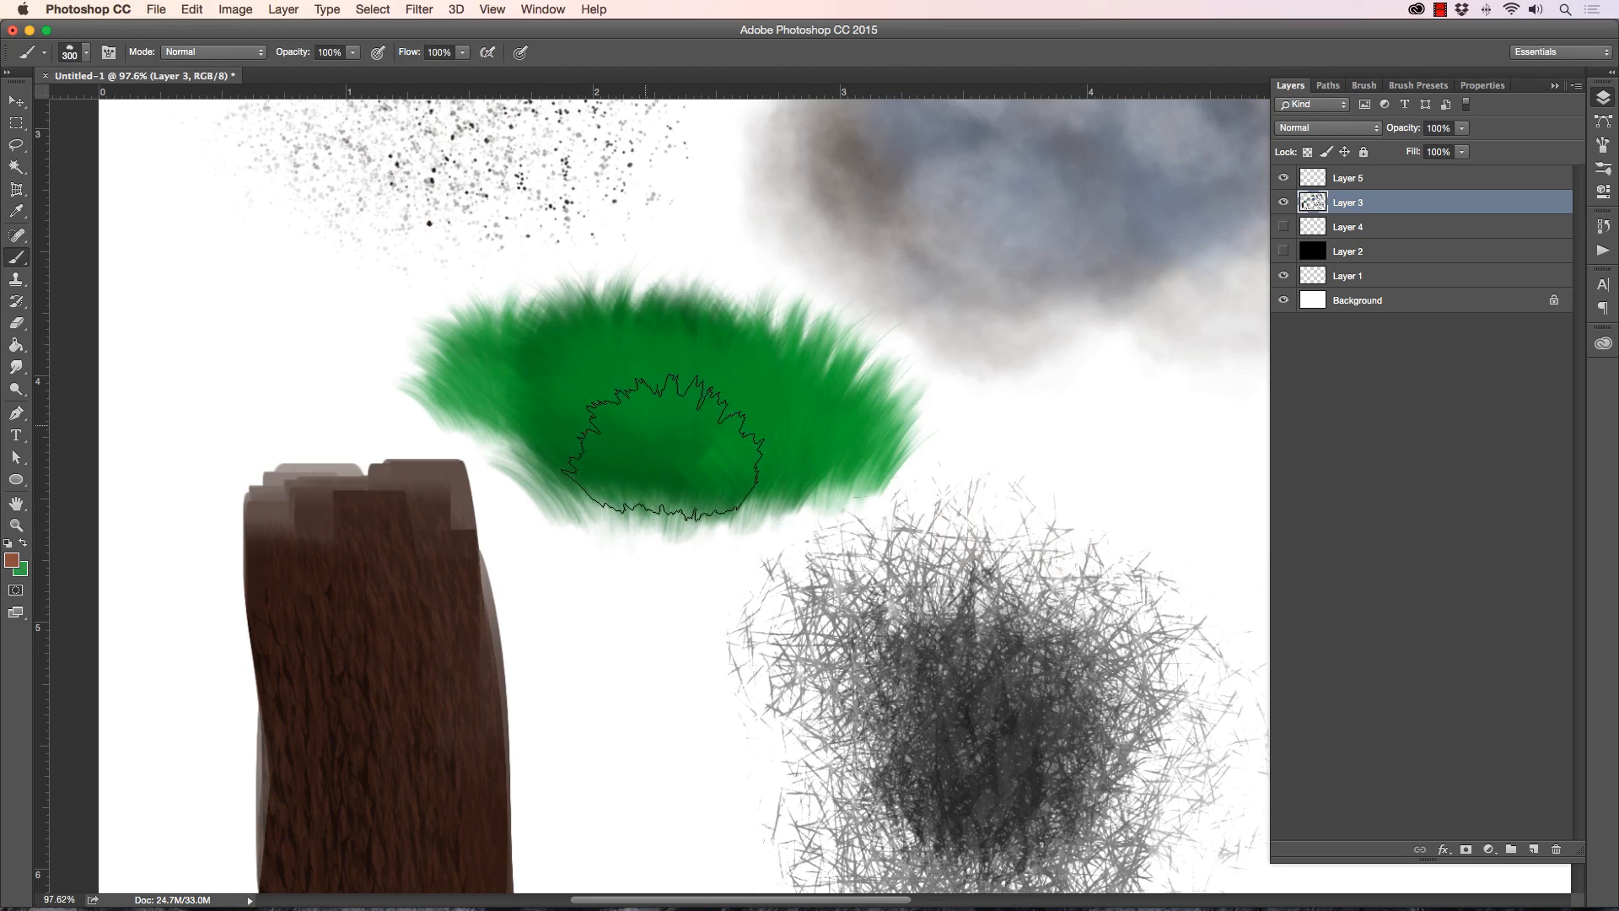
mouse_move(658, 452)
mouse_down()
mouse_move(638, 392)
mouse_move(611, 413)
mouse_up()
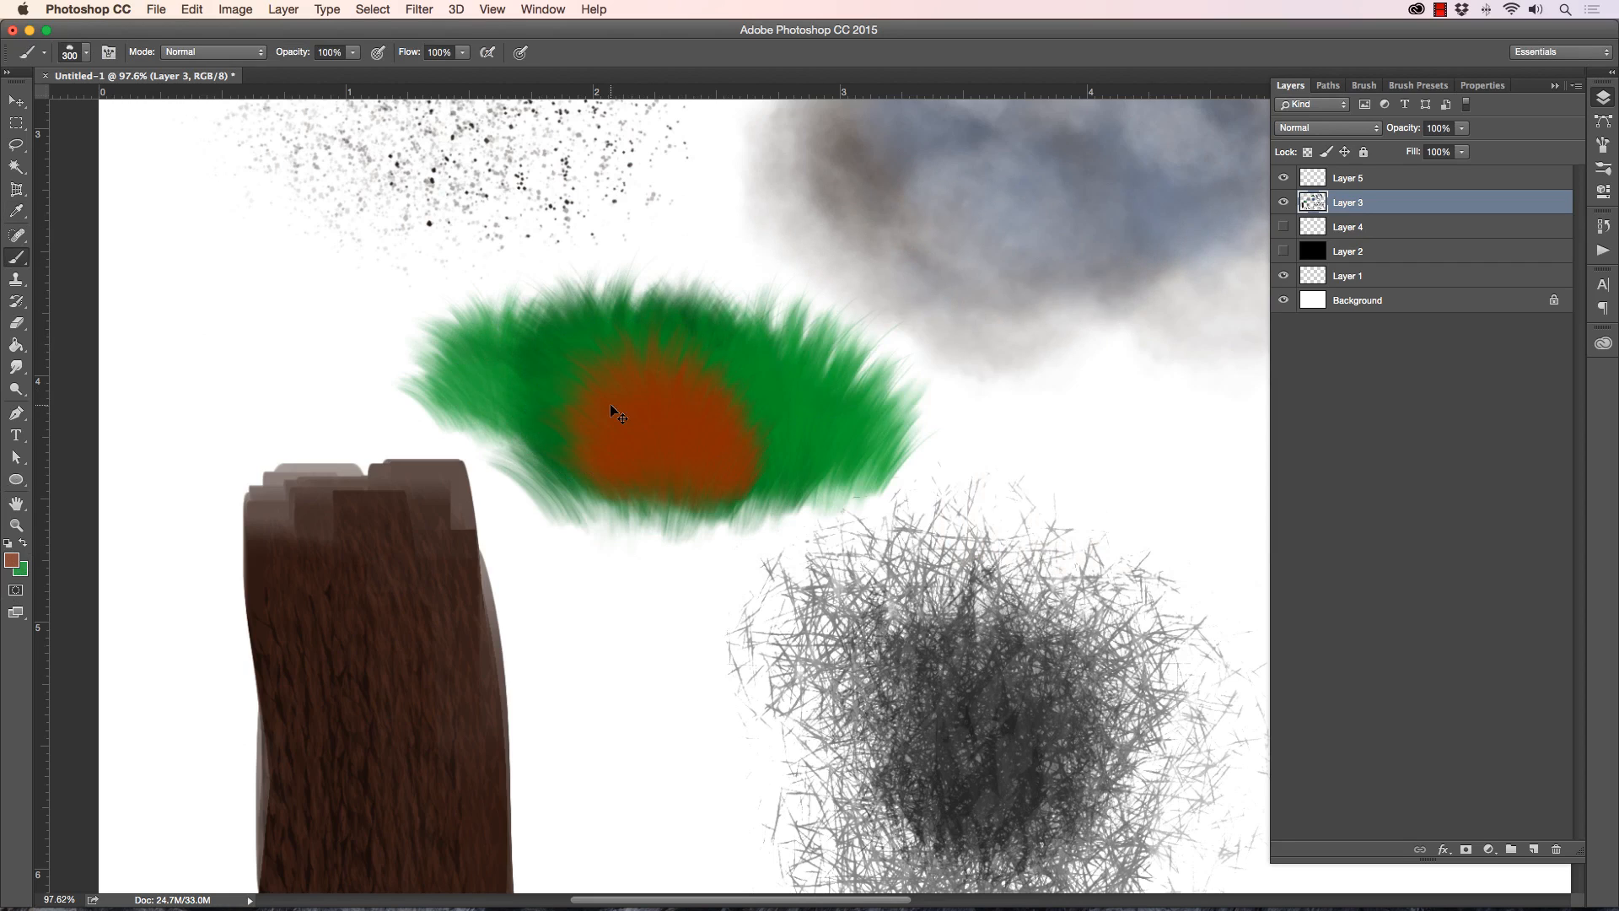
key(ctrl+z)
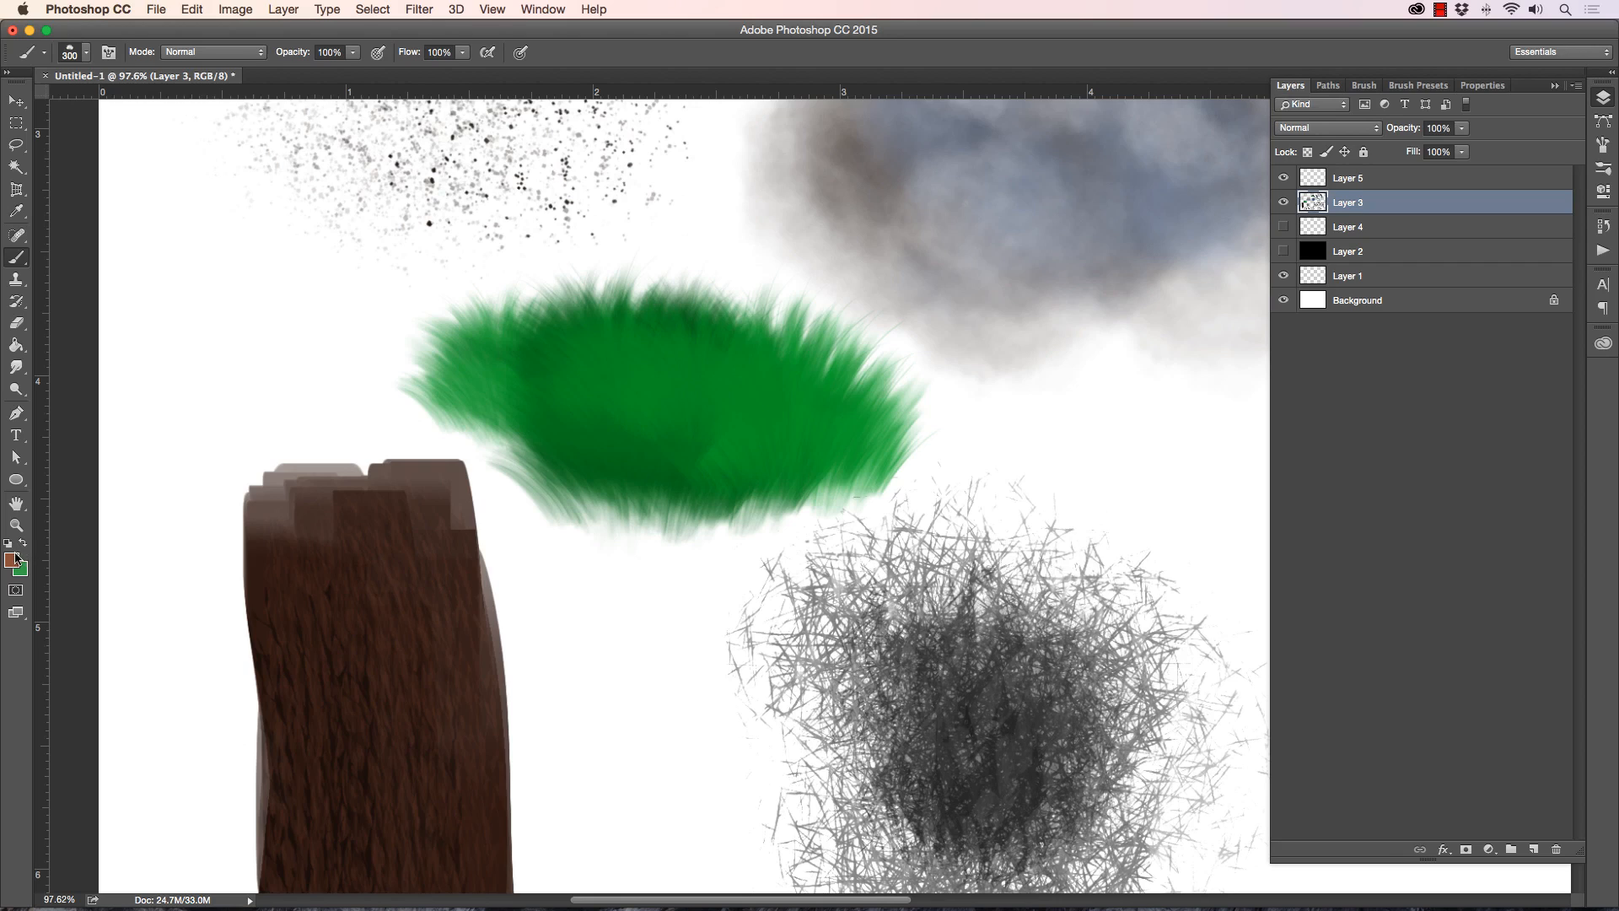
Step: Replace the brown with yellow-green #89b341 and make it the background colour behind the green foreground
click(13, 559)
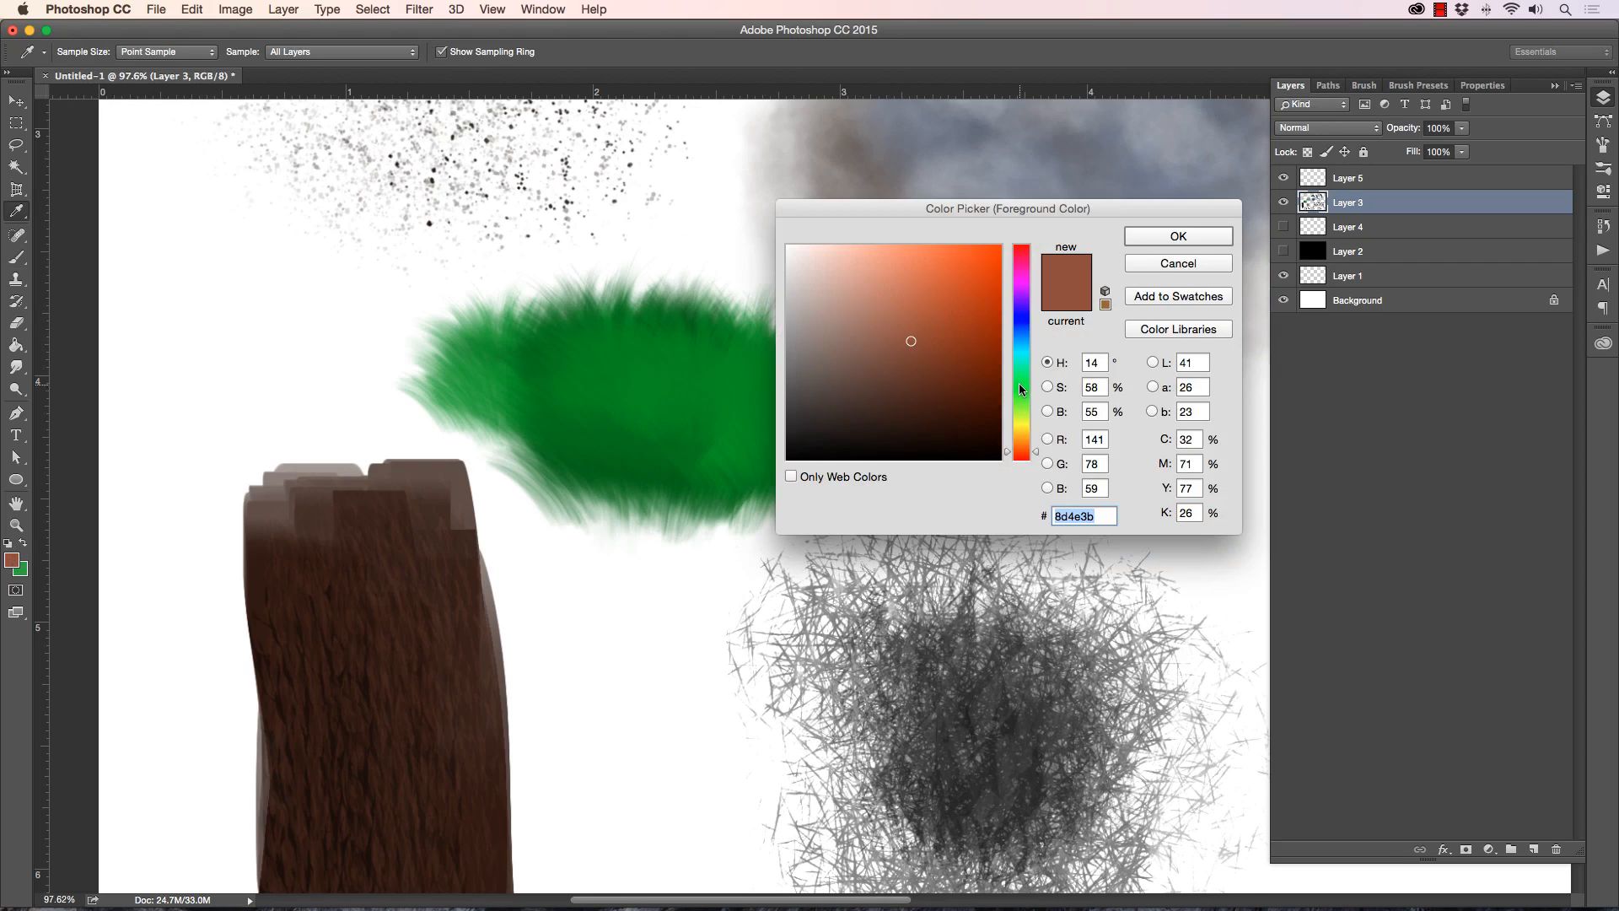
click(1022, 412)
click(924, 302)
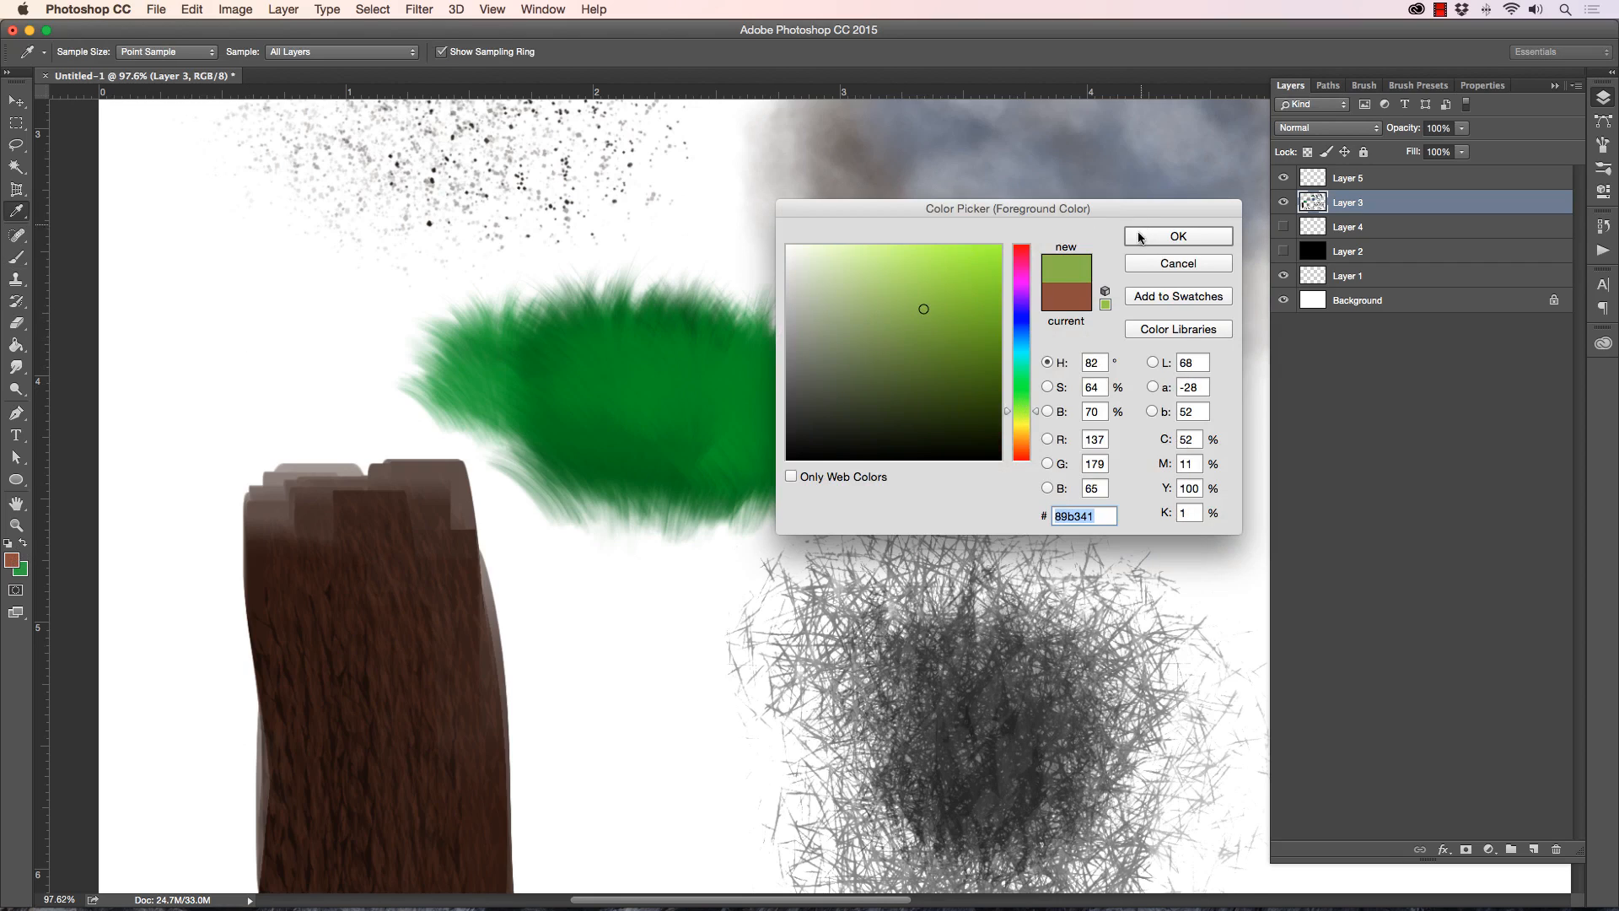
click(1177, 236)
key(b)
Step: Darken the green foreground colour and paint over the centre of the grass patch at 300 px
click(13, 560)
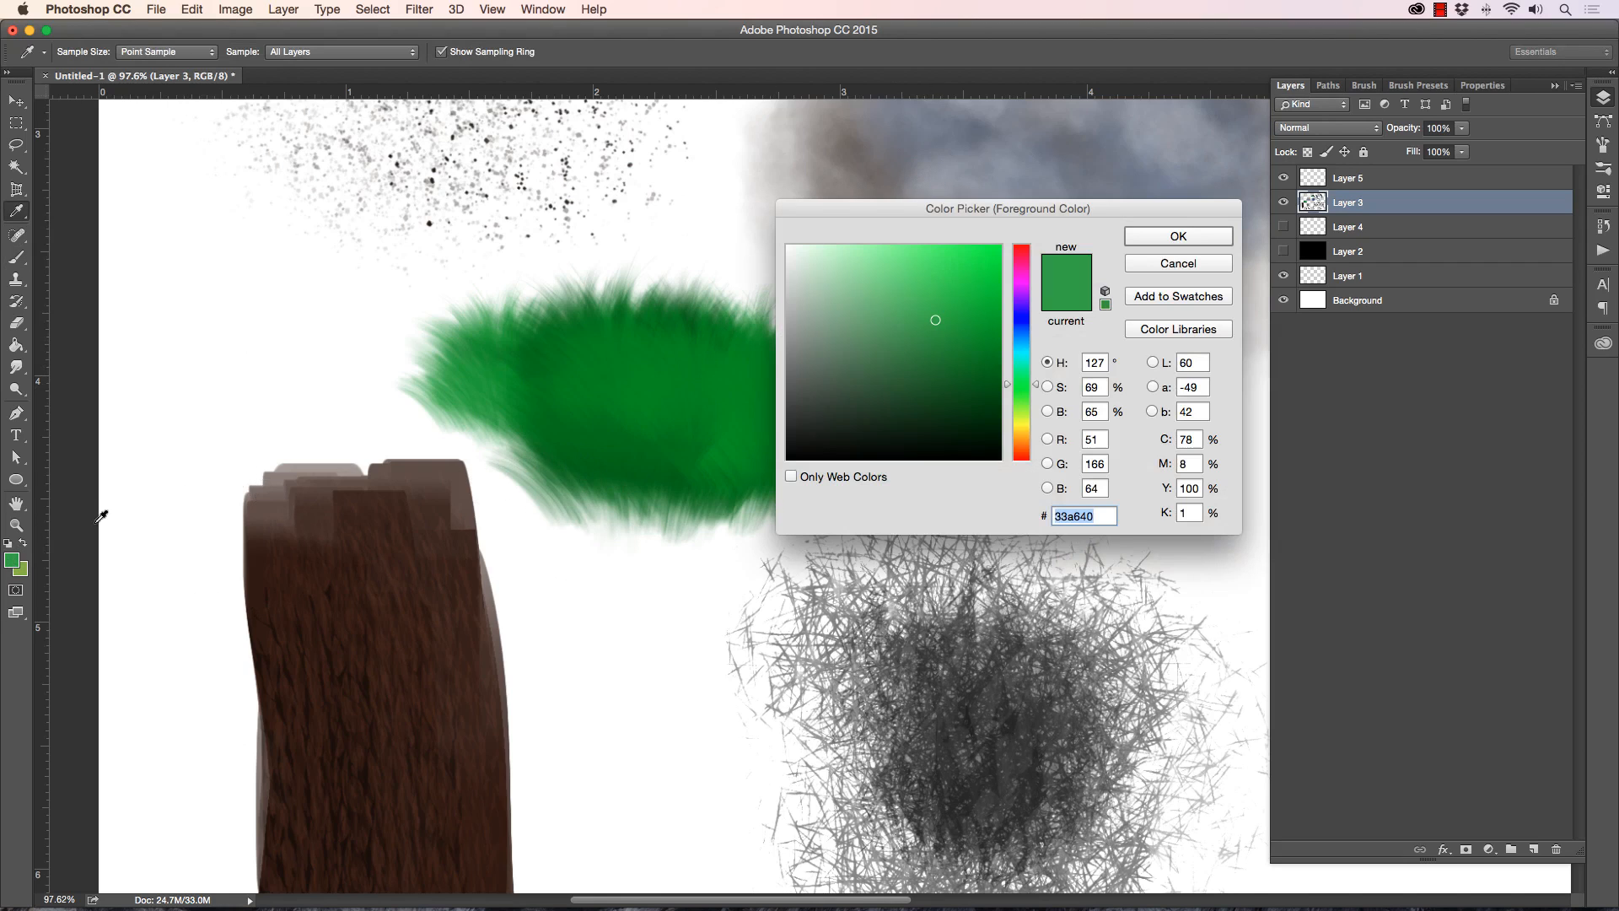
click(938, 376)
click(1177, 237)
key(b)
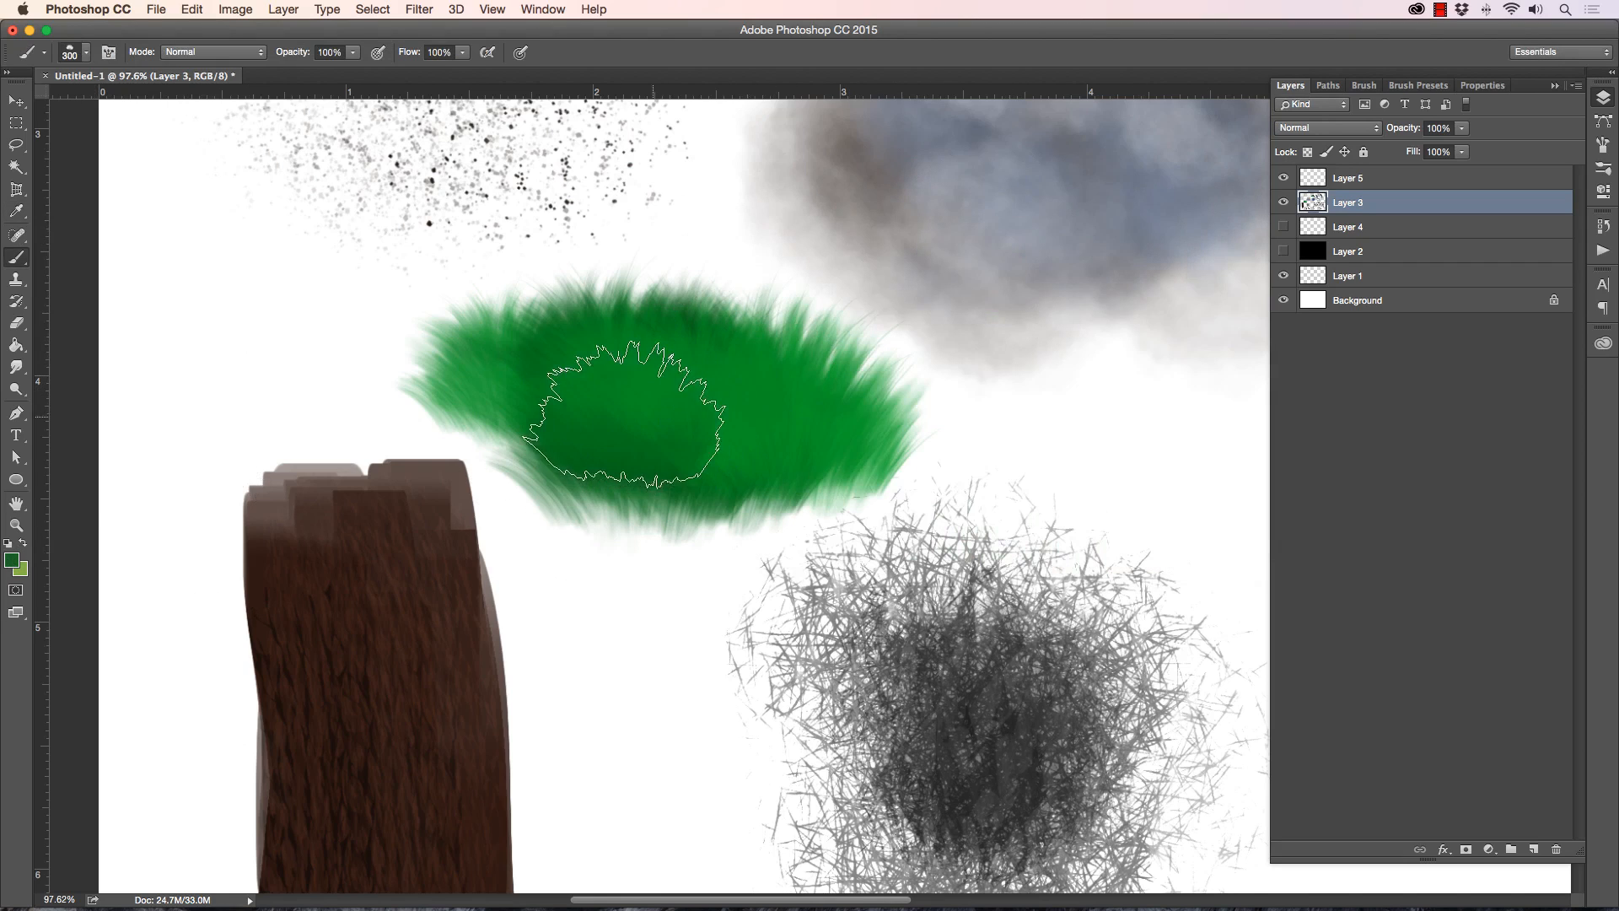
mouse_move(650, 451)
mouse_down()
mouse_move(657, 416)
mouse_move(651, 433)
mouse_move(716, 426)
mouse_move(638, 382)
mouse_move(776, 426)
mouse_move(596, 380)
mouse_move(669, 416)
mouse_move(645, 397)
mouse_up()
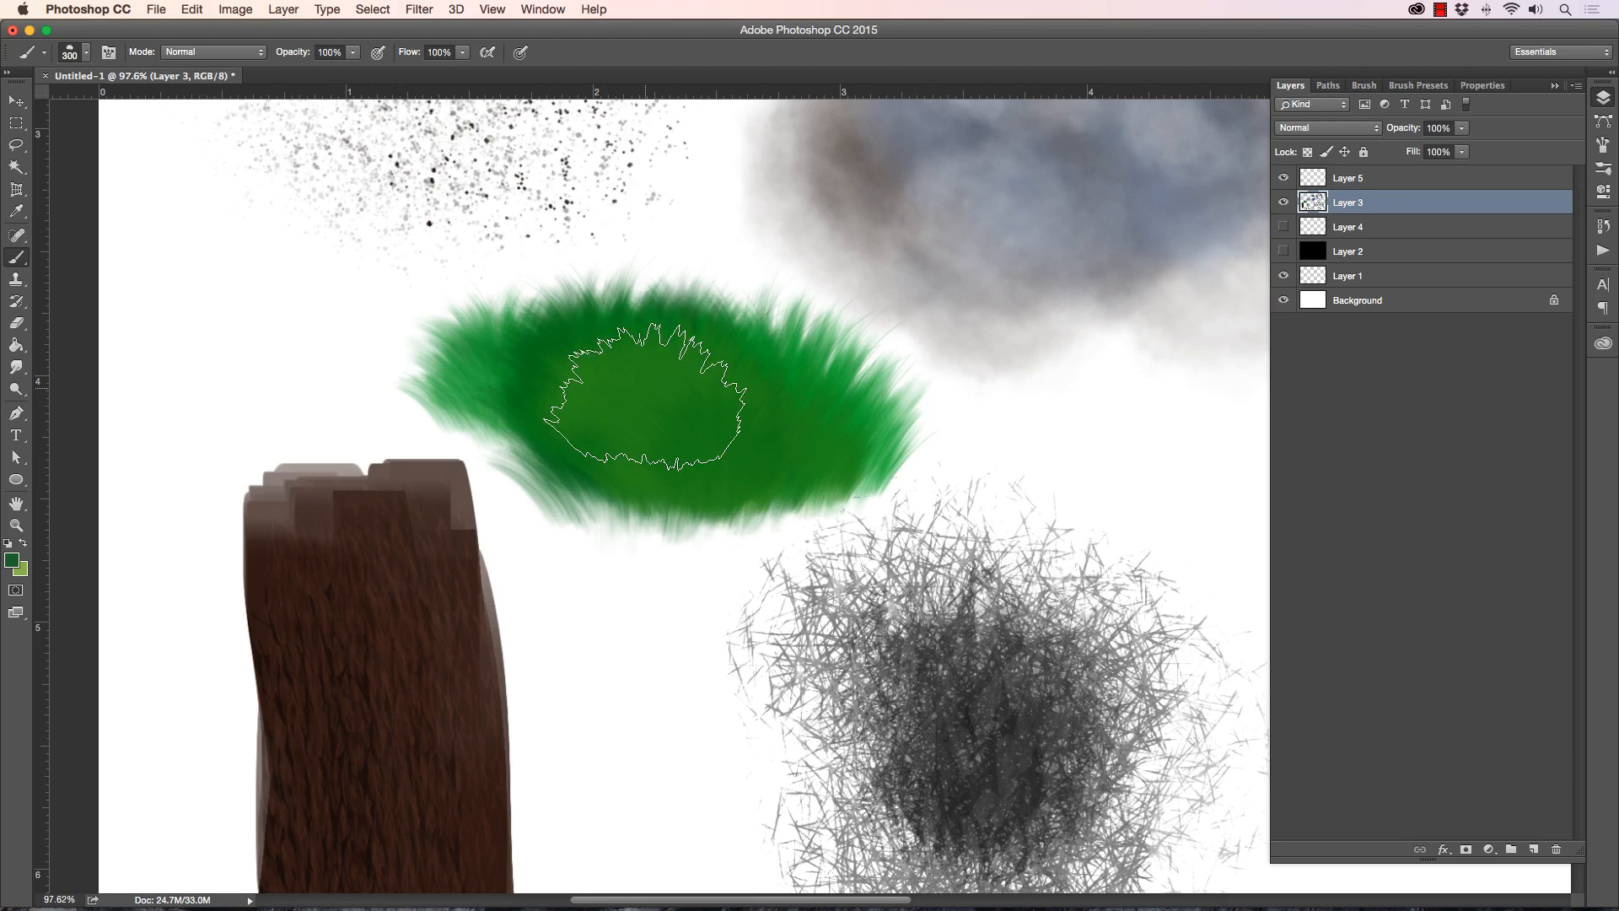
Step: Set the foreground to a still darker green and paint deep shadow strokes through the middle and lower grass patch
click(12, 560)
click(955, 411)
click(1178, 236)
key(b)
mouse_move(650, 428)
mouse_down()
mouse_move(599, 381)
mouse_move(728, 452)
mouse_move(691, 444)
mouse_move(627, 379)
mouse_move(650, 450)
mouse_move(627, 424)
mouse_move(678, 465)
mouse_move(752, 449)
mouse_move(594, 441)
mouse_move(565, 405)
mouse_move(728, 428)
mouse_move(455, 324)
mouse_move(725, 461)
mouse_move(723, 423)
mouse_move(609, 337)
mouse_move(670, 454)
mouse_move(650, 401)
mouse_up()
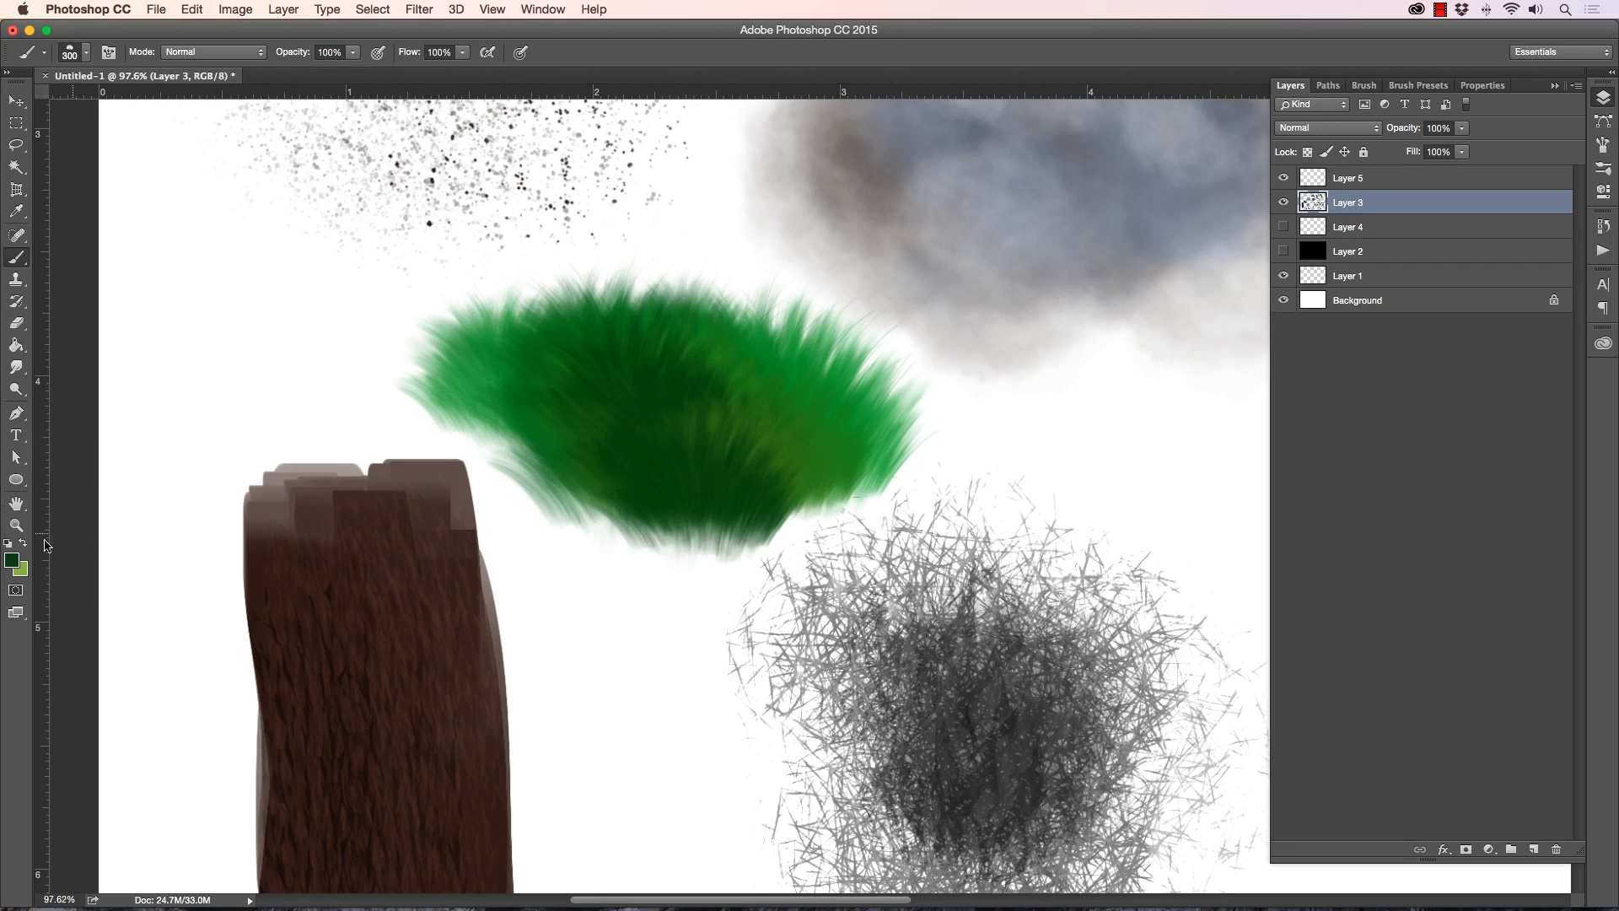
Step: Load the 044 Steaky Painter brush preset for the blank area below the blue stipple circle
click(15, 525)
mouse_move(459, 560)
mouse_down()
mouse_move(410, 564)
mouse_move(454, 532)
mouse_up()
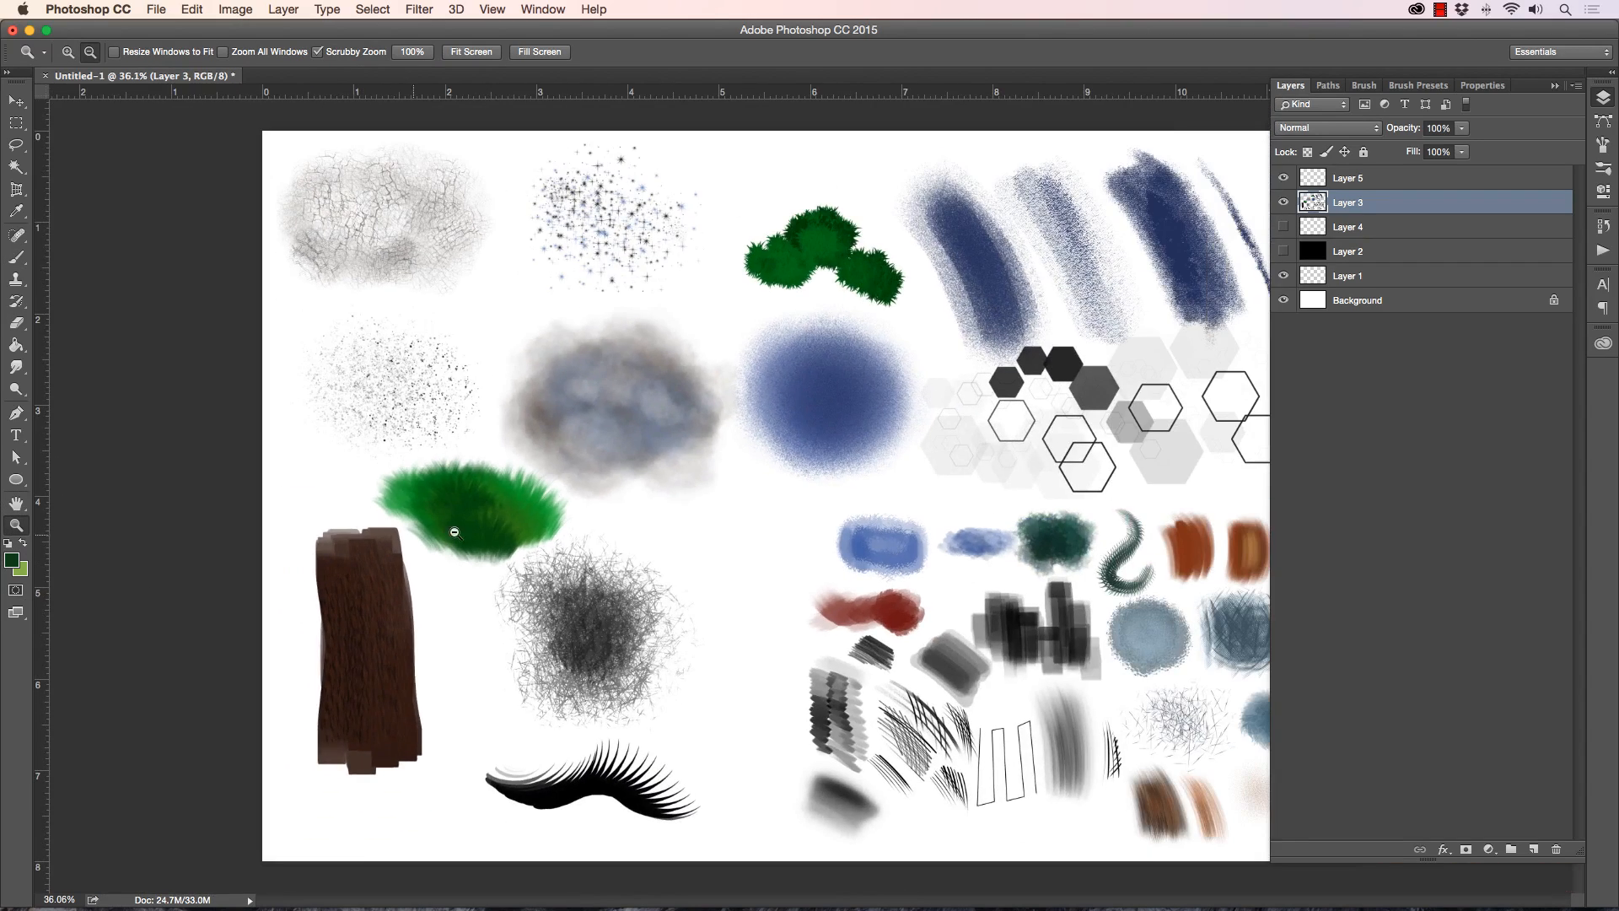
drag(751, 501, 815, 468)
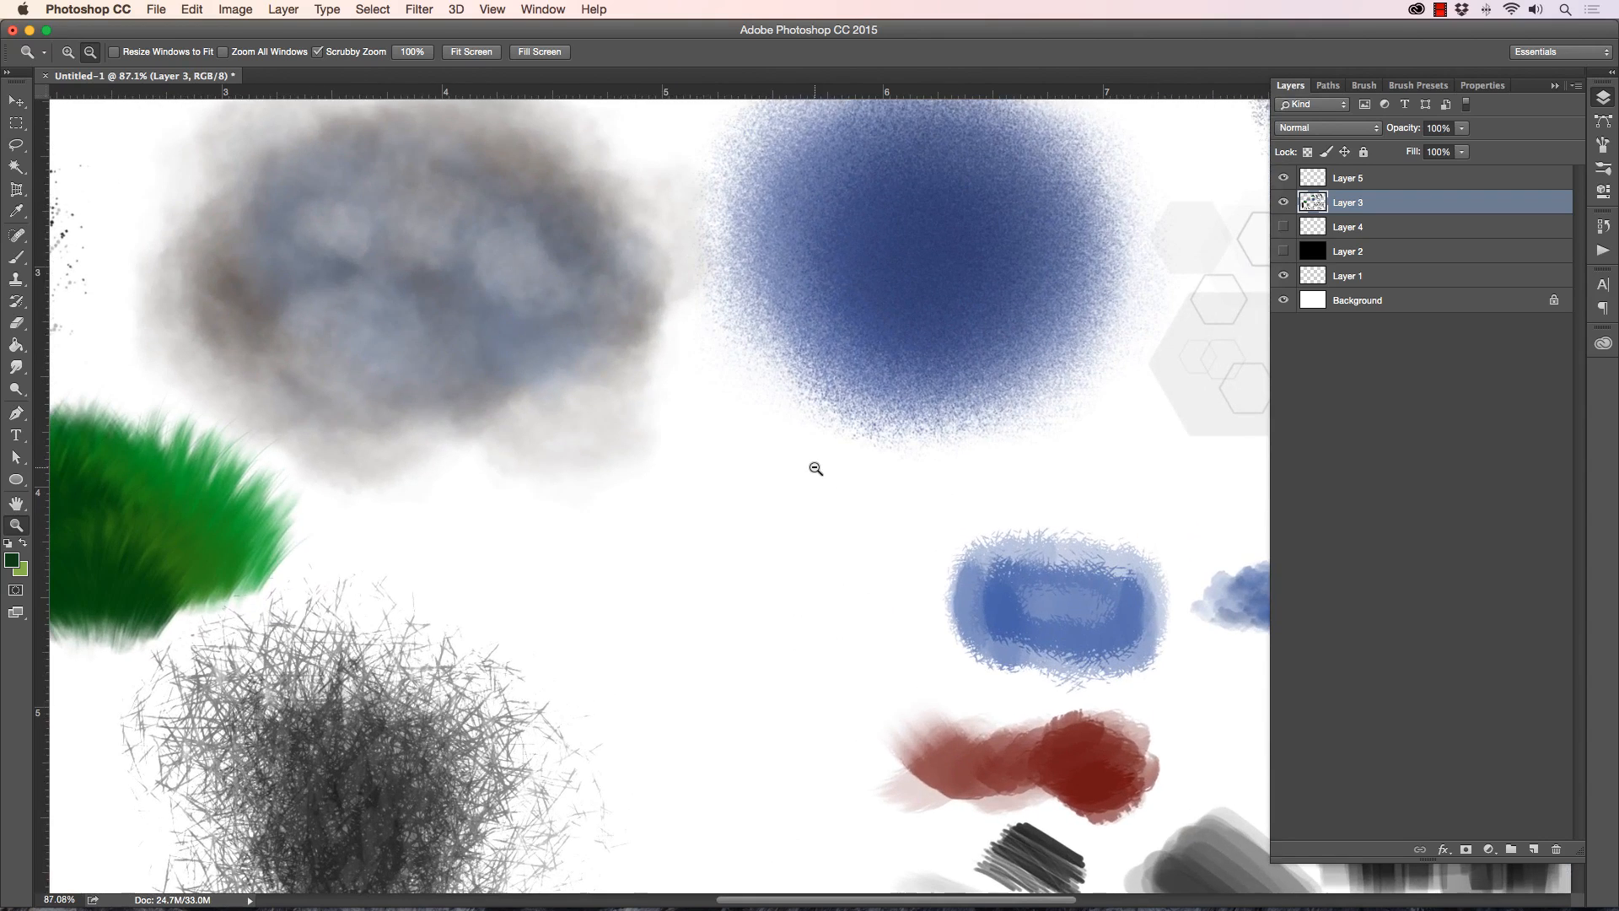
click(18, 258)
click(86, 56)
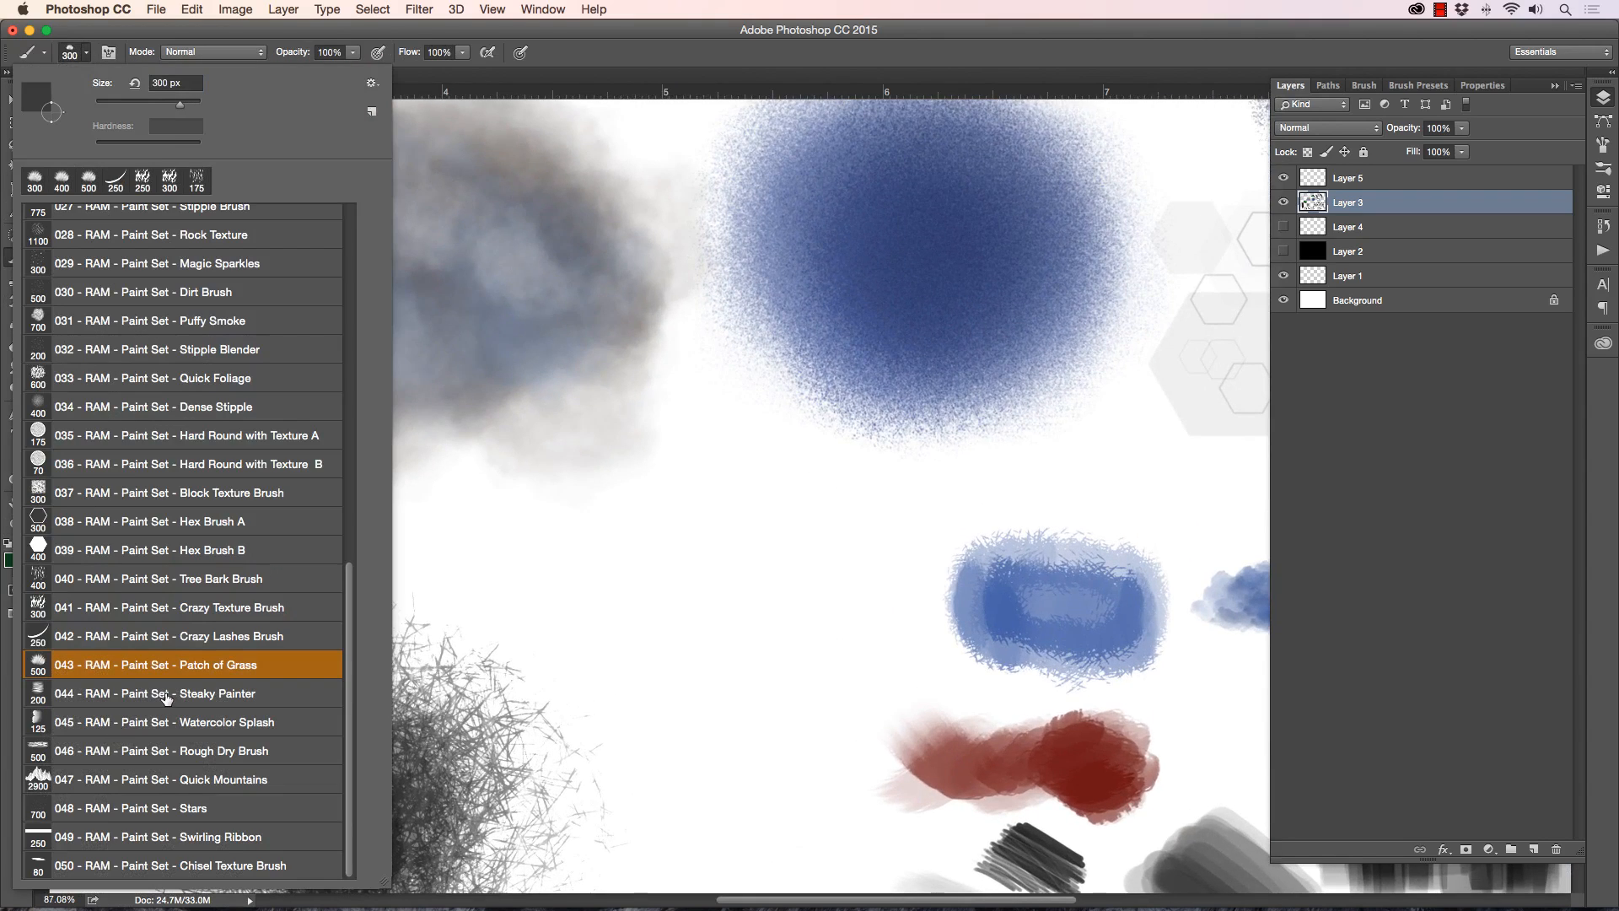
click(166, 697)
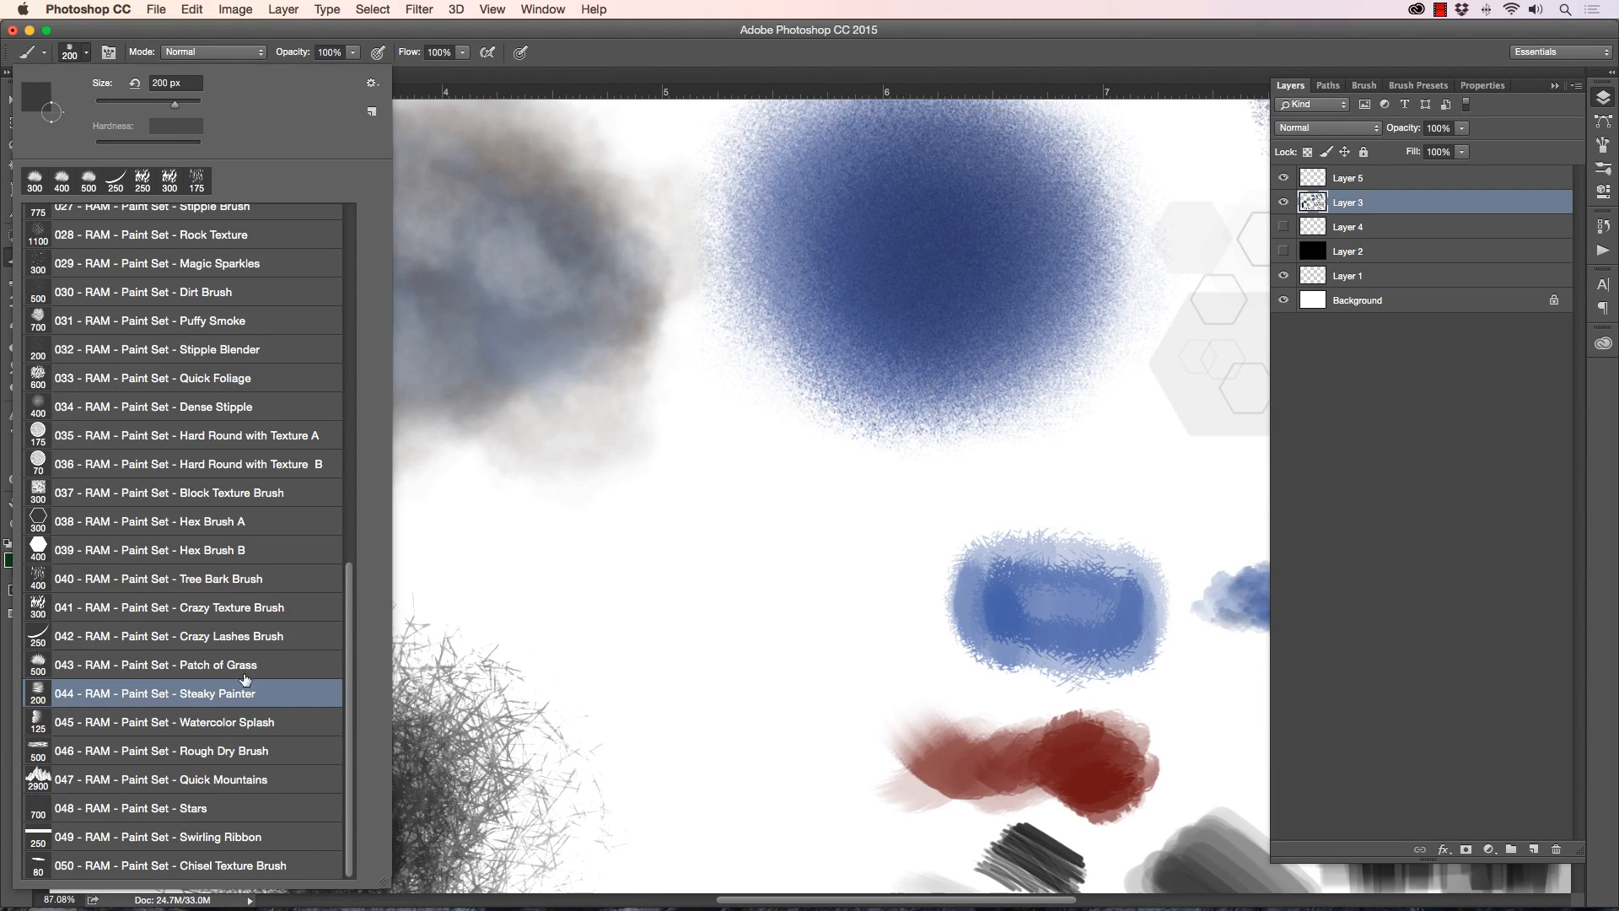
Step: Paint a dark green streaky swatch at 200 px in the blank area, undoing one stroke, and cover its centre with yellow-green
mouse_move(687, 615)
mouse_down()
mouse_move(632, 600)
mouse_move(727, 625)
mouse_move(680, 681)
mouse_move(747, 550)
mouse_move(635, 550)
mouse_move(707, 569)
mouse_move(785, 639)
mouse_move(729, 653)
mouse_move(683, 600)
mouse_up()
key(super+z)
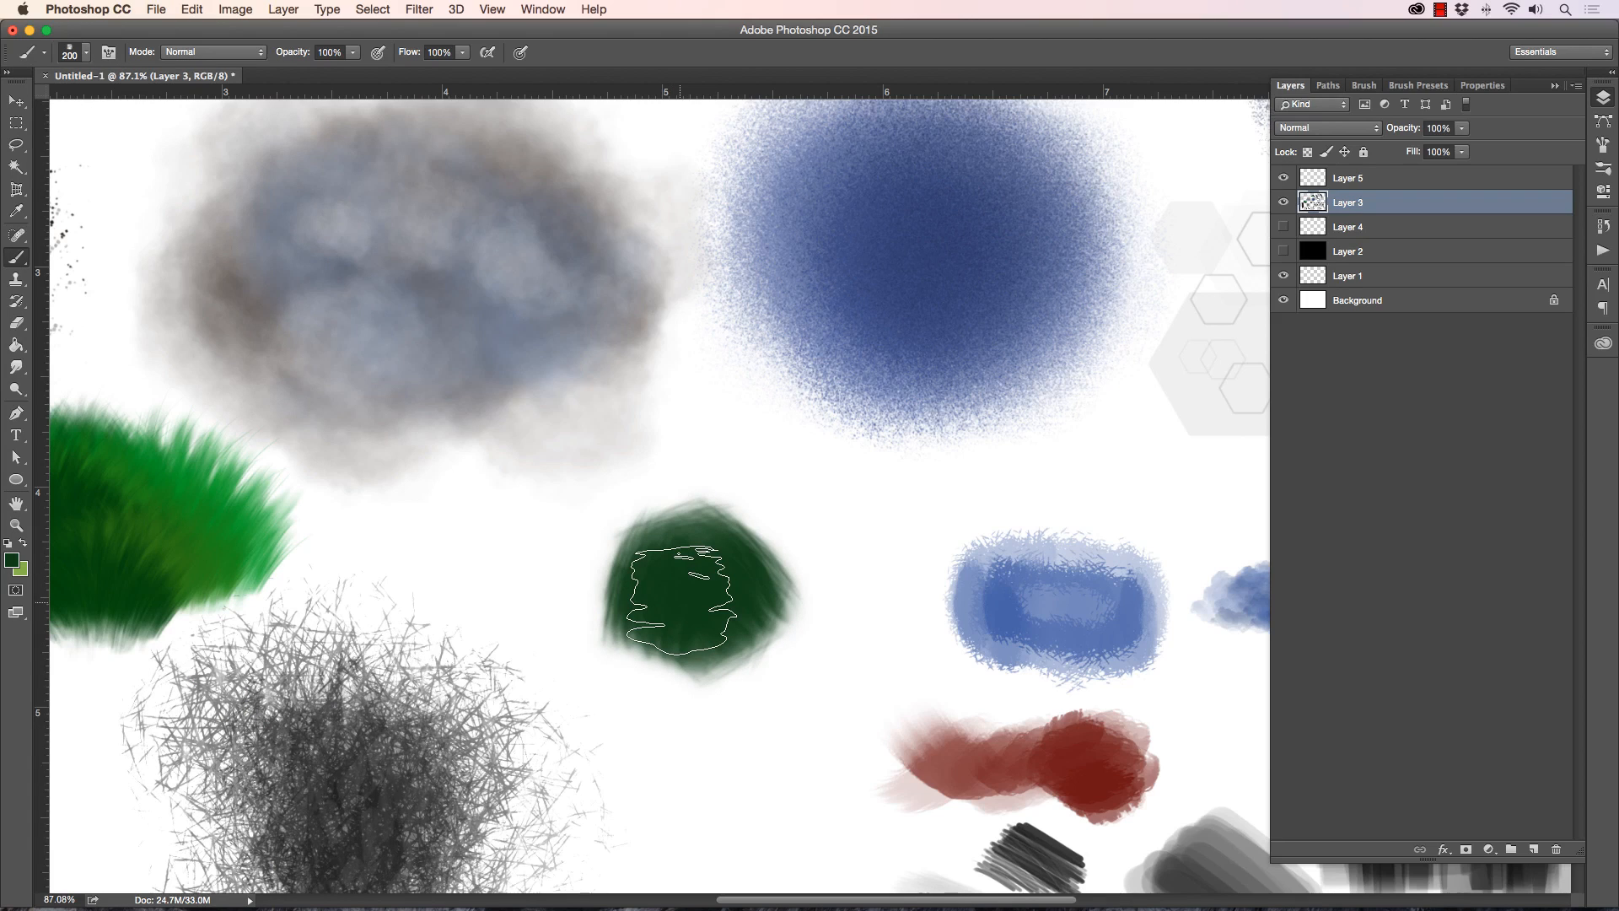
mouse_move(617, 586)
mouse_down()
mouse_move(654, 535)
mouse_move(718, 512)
mouse_move(758, 584)
mouse_move(661, 590)
mouse_move(721, 534)
mouse_move(725, 578)
mouse_move(751, 596)
mouse_move(747, 547)
mouse_move(704, 579)
mouse_move(700, 506)
mouse_move(671, 599)
mouse_move(620, 541)
mouse_move(648, 615)
mouse_move(707, 635)
mouse_move(778, 614)
mouse_move(774, 593)
mouse_move(728, 601)
mouse_up()
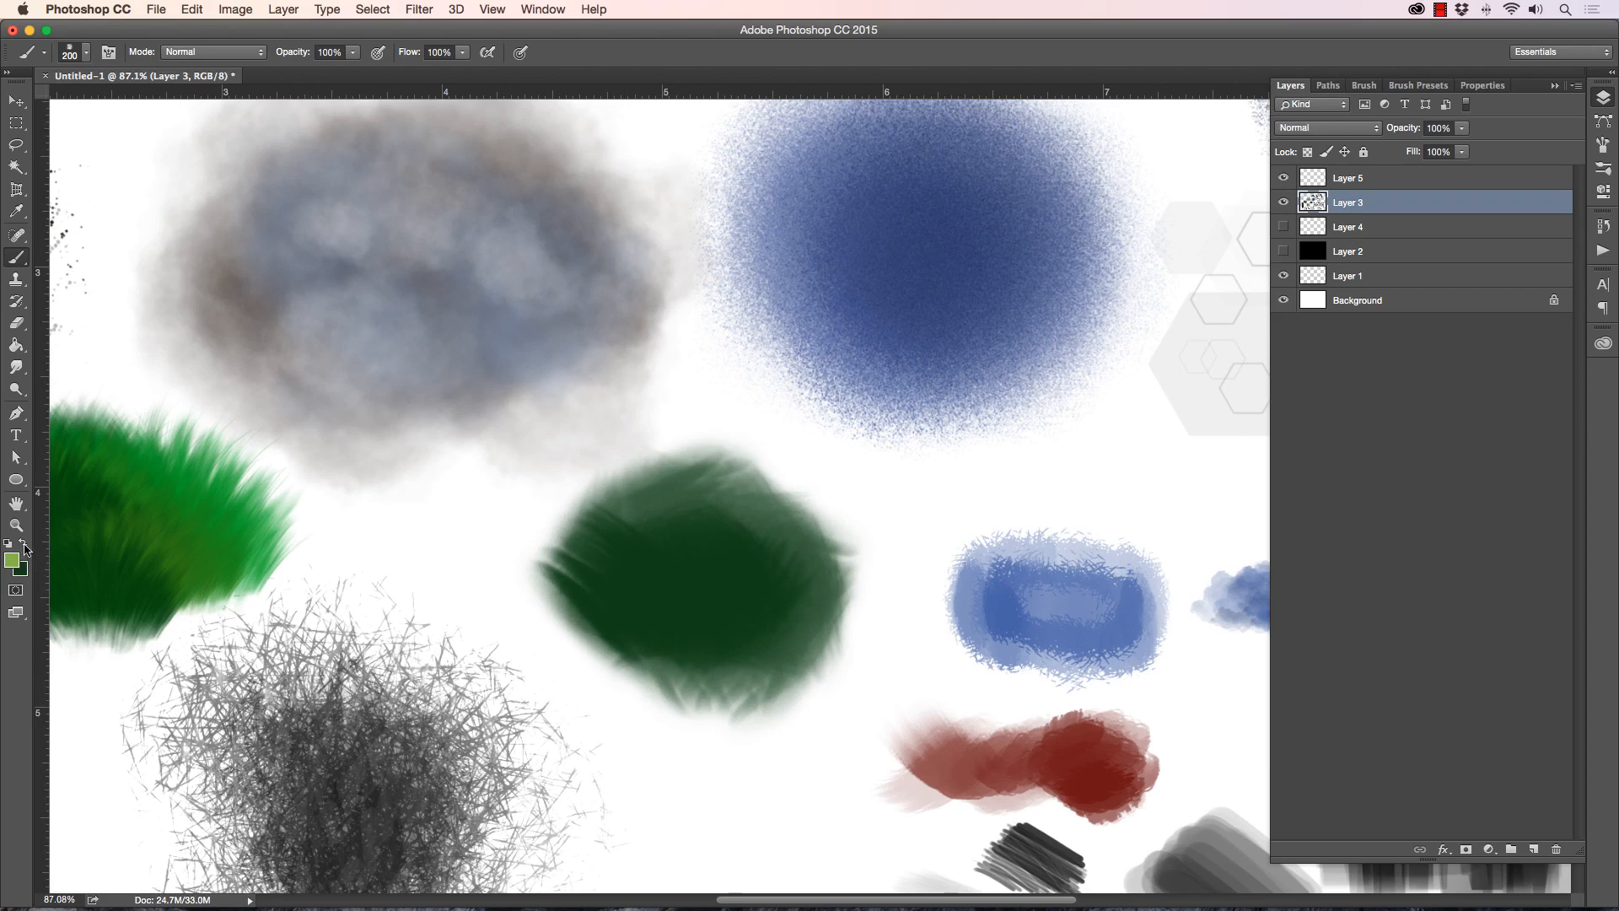
mouse_move(633, 569)
mouse_down()
mouse_move(668, 570)
mouse_move(674, 597)
mouse_move(730, 576)
mouse_move(704, 537)
mouse_move(734, 600)
mouse_move(740, 564)
mouse_move(751, 601)
mouse_move(716, 554)
mouse_move(656, 563)
mouse_move(686, 601)
mouse_move(711, 550)
mouse_move(735, 577)
mouse_move(727, 605)
mouse_move(755, 544)
mouse_move(743, 604)
mouse_move(699, 569)
mouse_move(586, 561)
mouse_move(640, 588)
mouse_move(682, 584)
mouse_move(700, 543)
mouse_move(650, 568)
mouse_up()
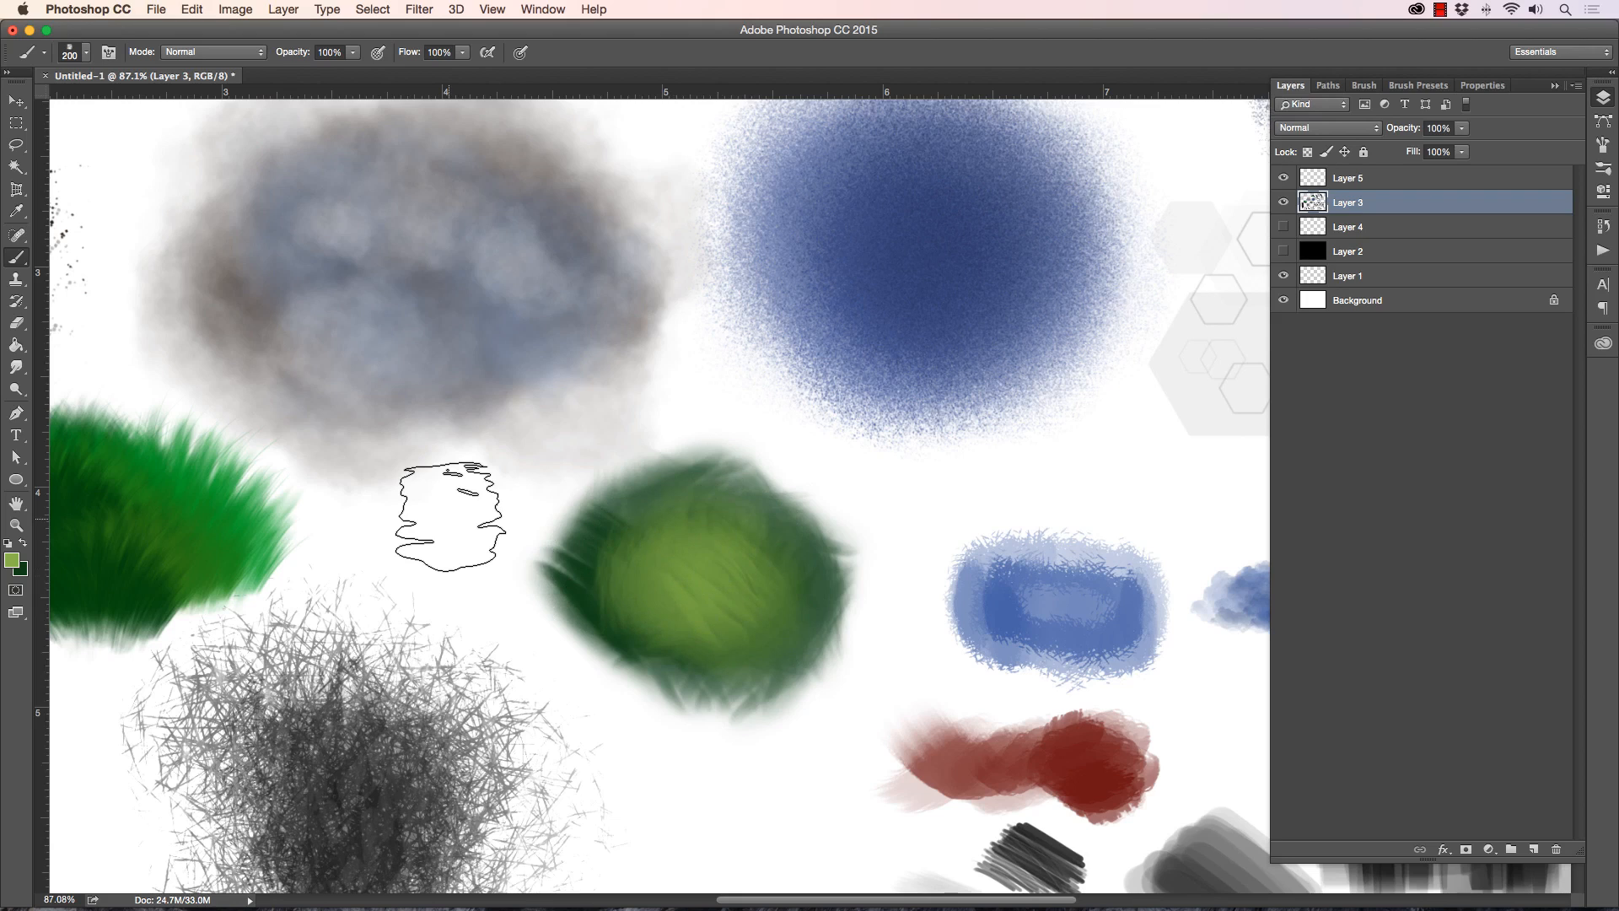
Step: Load the 045 Watercolor Splash brush preset at 125 px
click(86, 52)
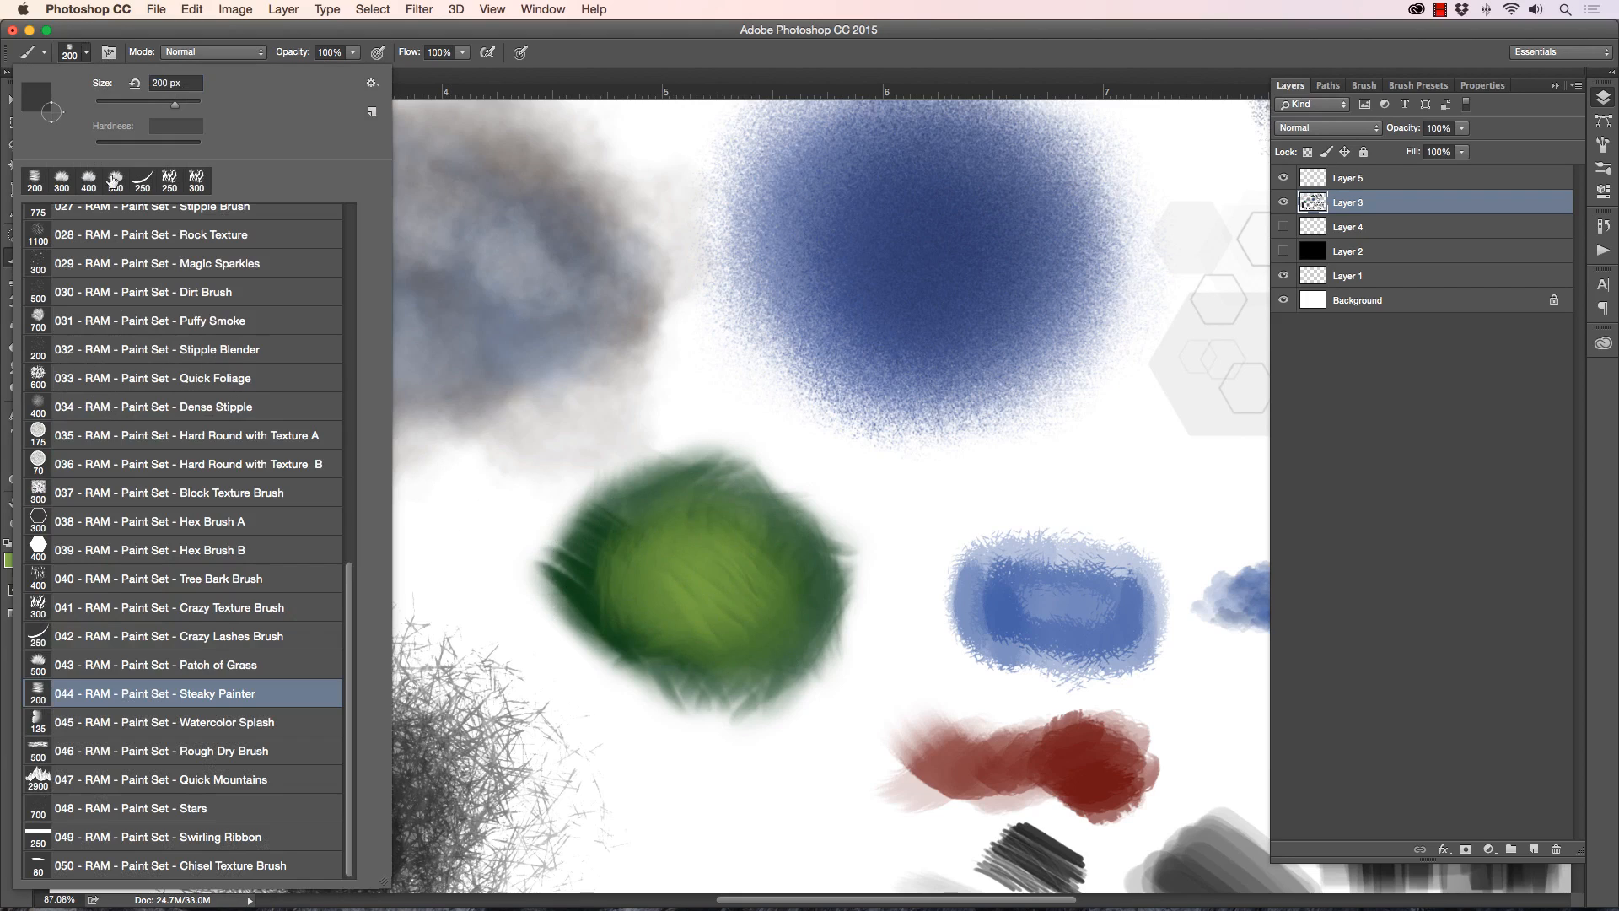
click(202, 723)
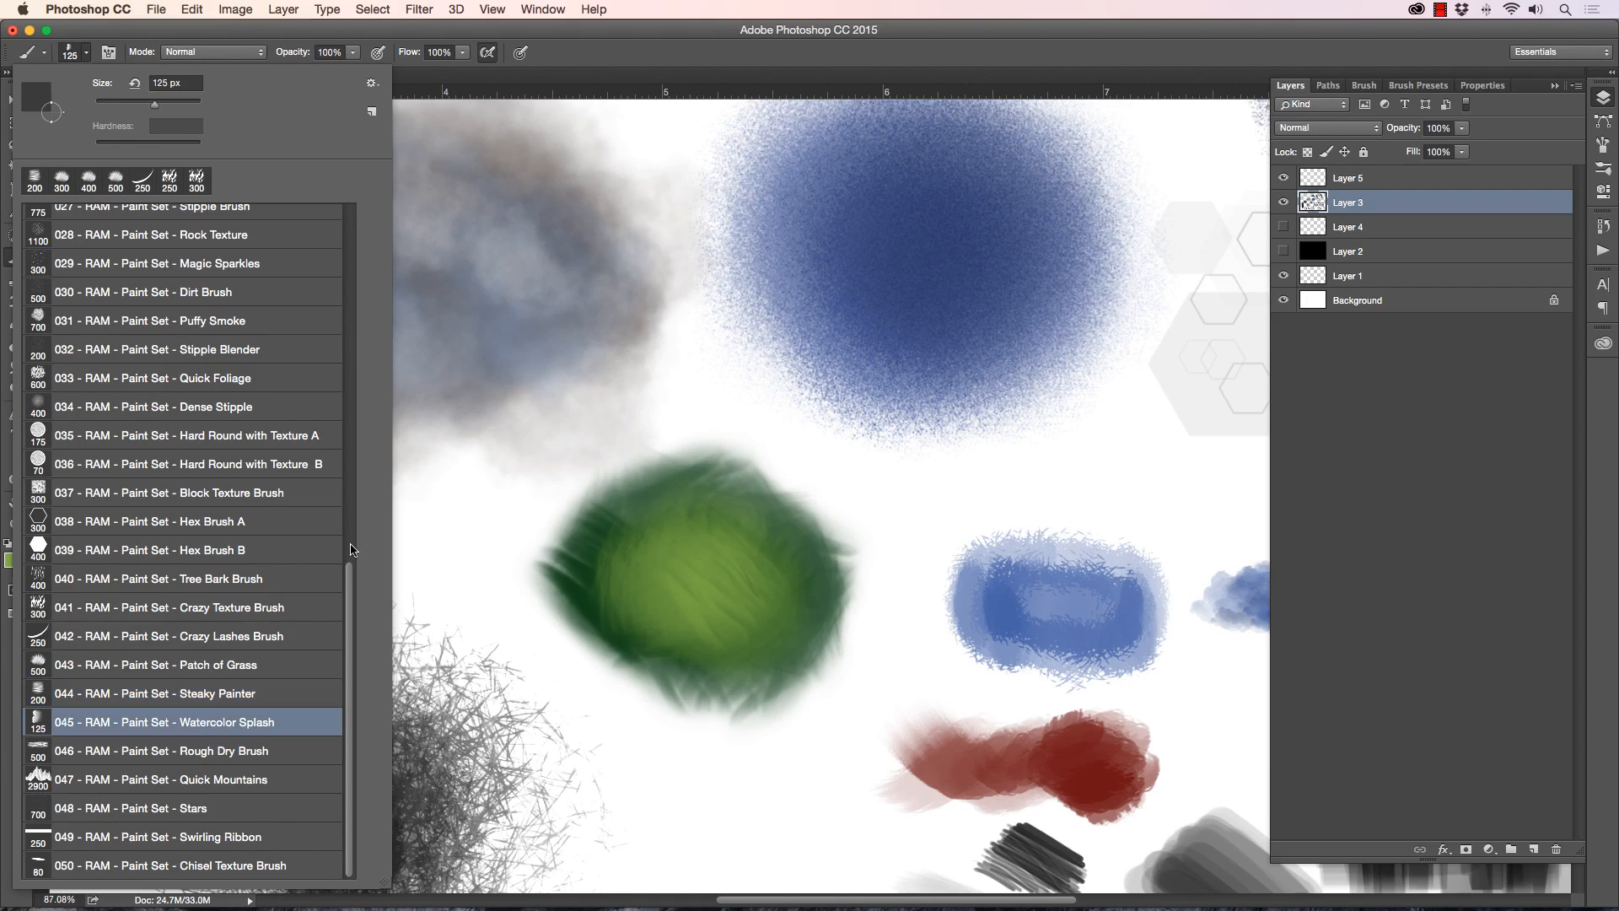
Step: Scale Layer 3's swatches down toward the canvas's lower-right corner, freeing blank space above and beside them
click(738, 71)
click(16, 525)
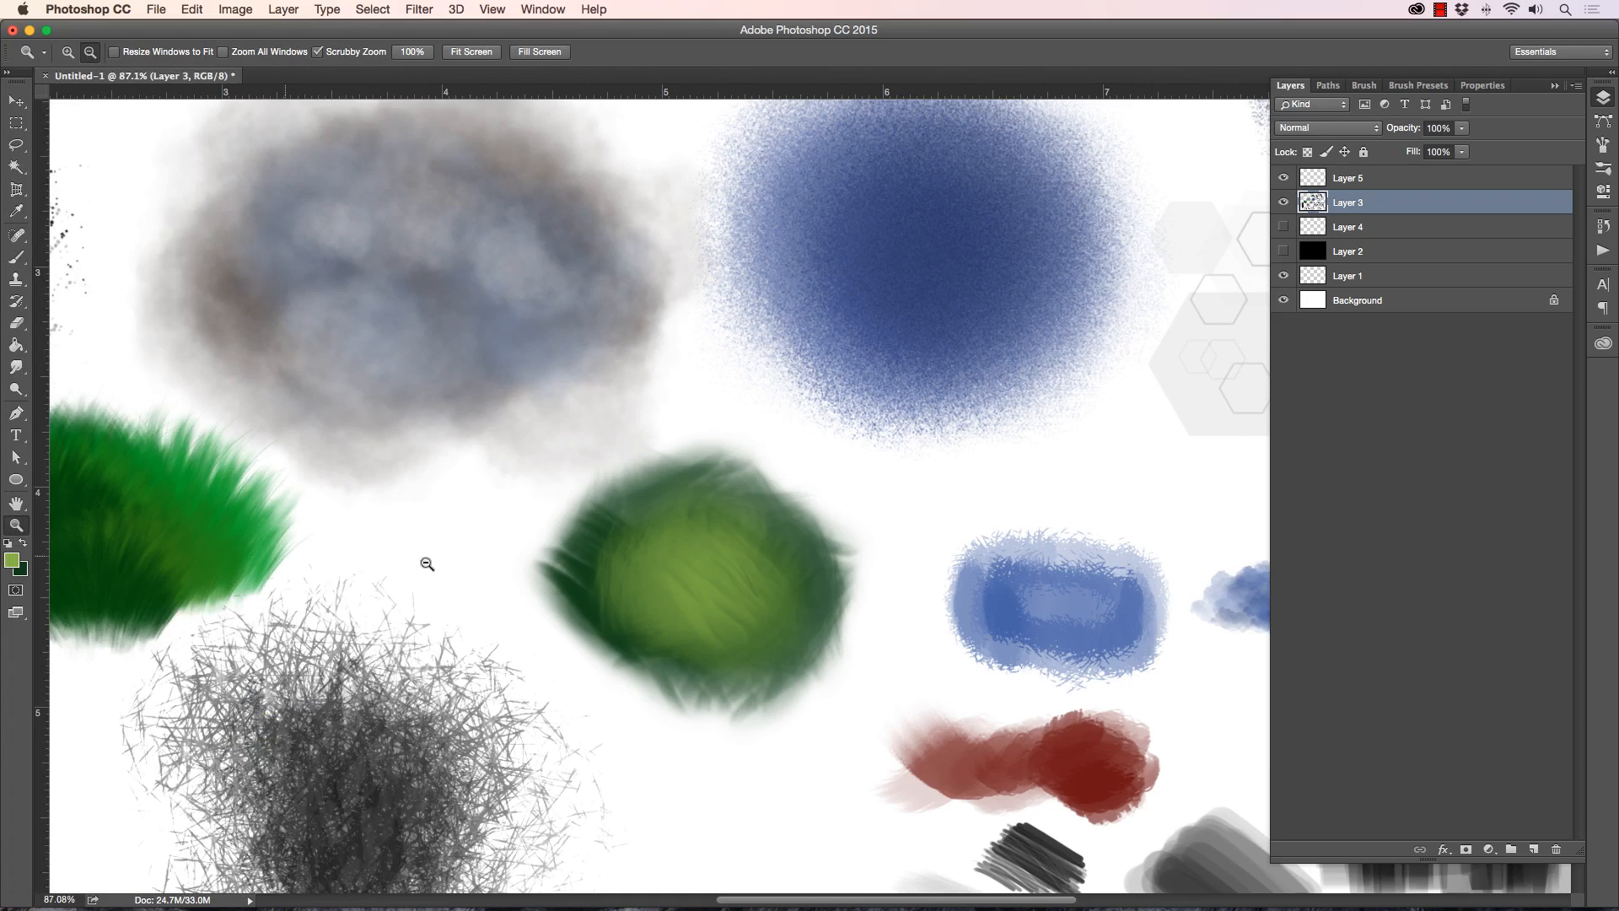
drag(505, 563, 382, 558)
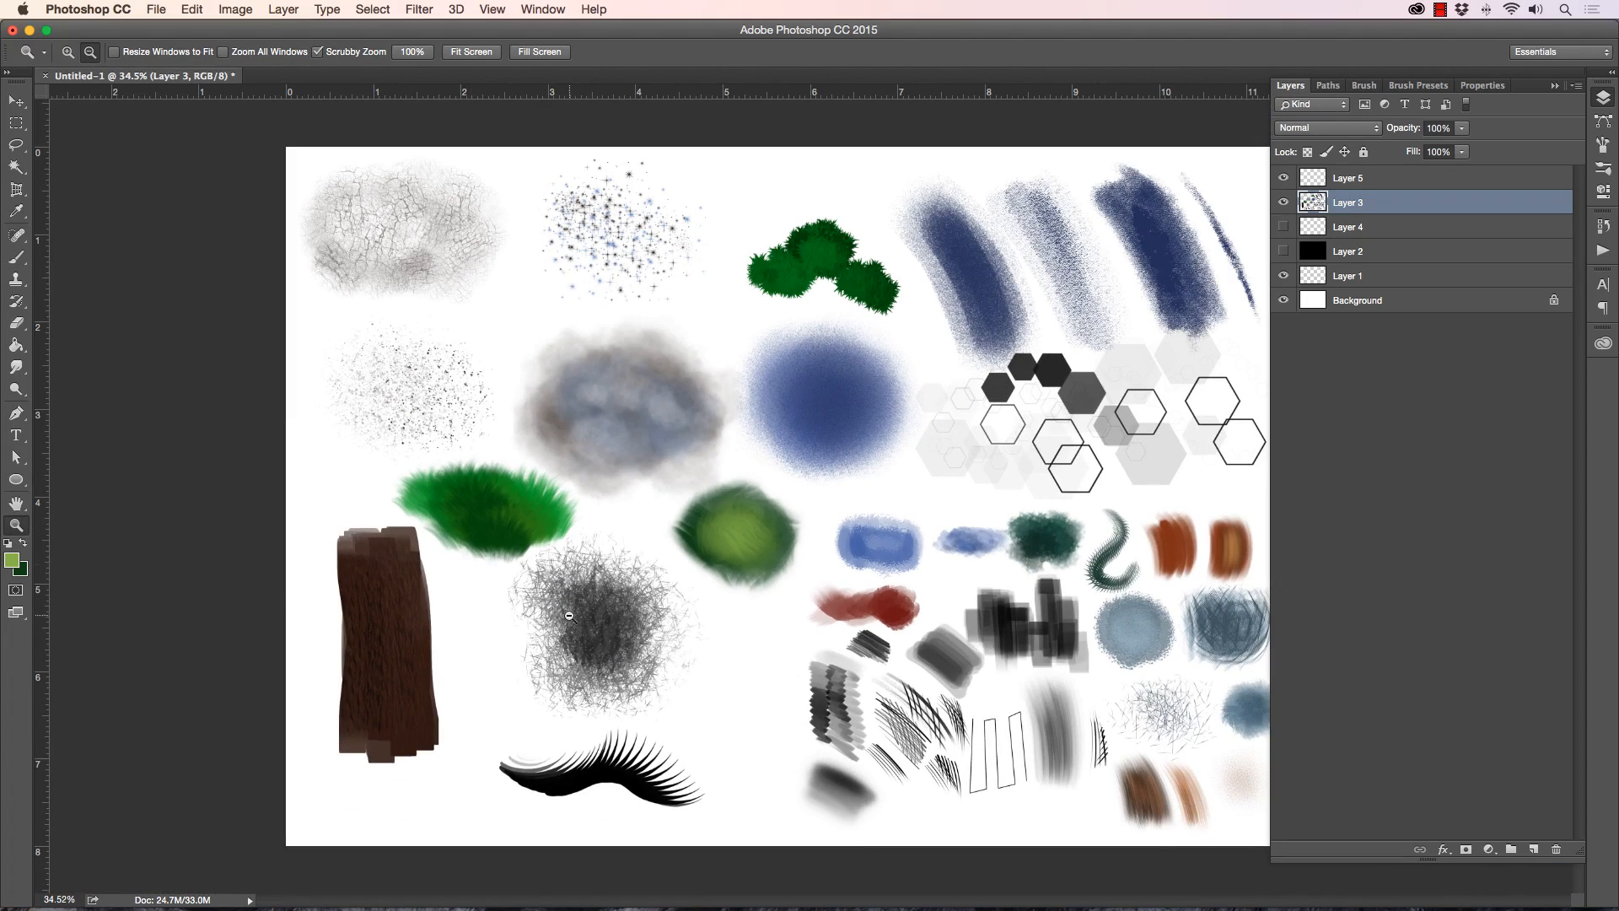
drag(569, 615, 511, 585)
key(super+t)
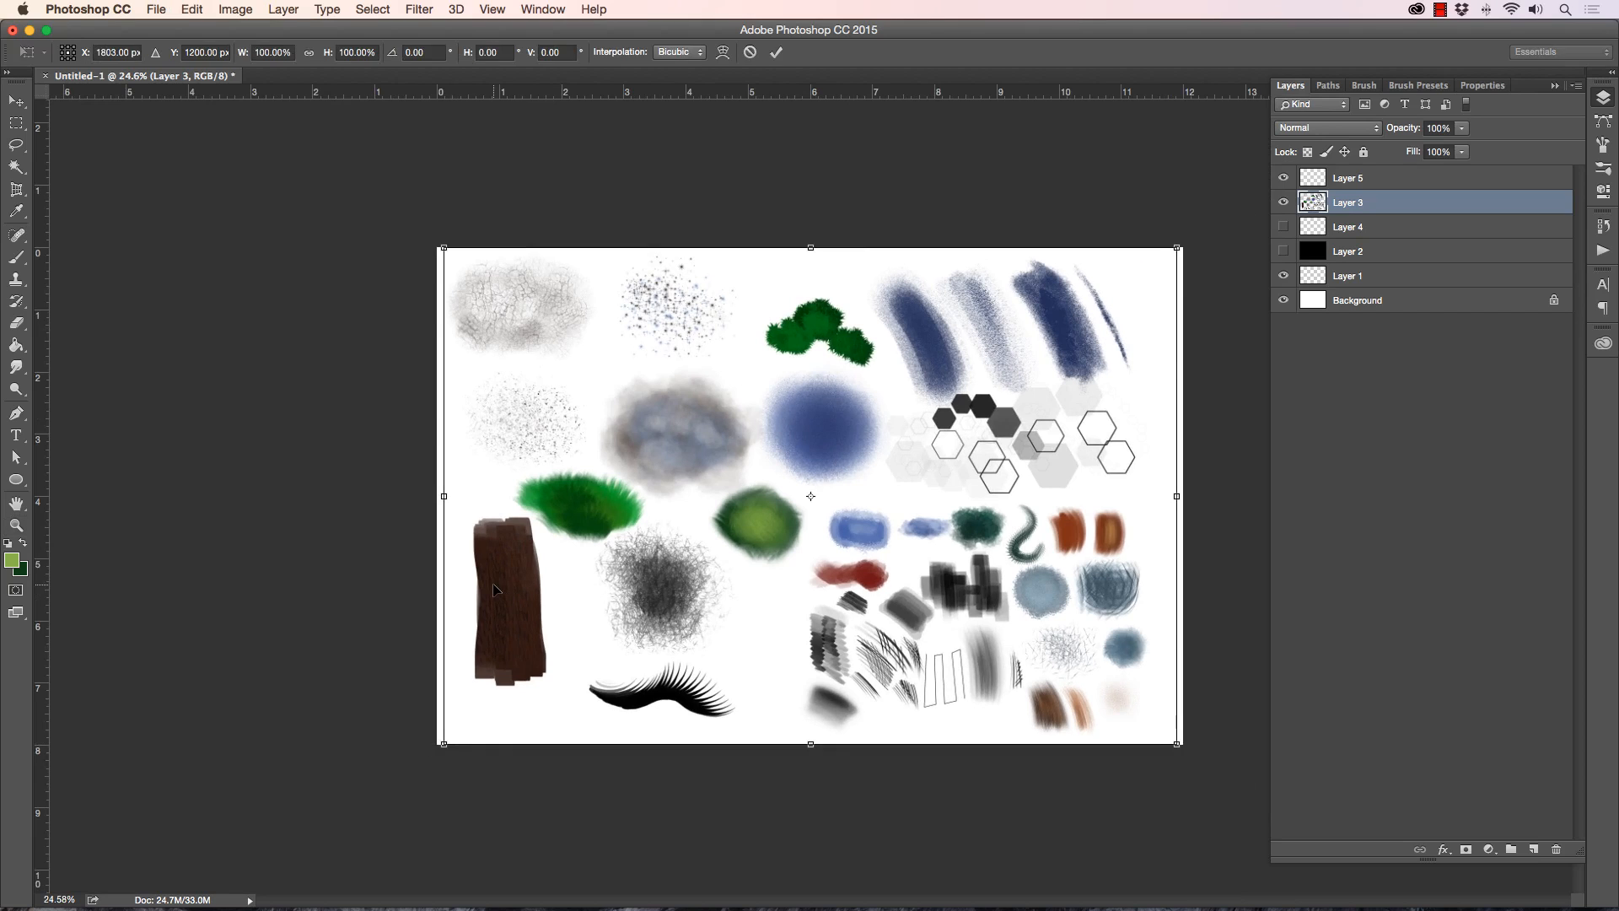
drag(444, 247, 663, 395)
key(Return)
Step: Set the brush's foreground colour to medium blue 4179b3
key(z)
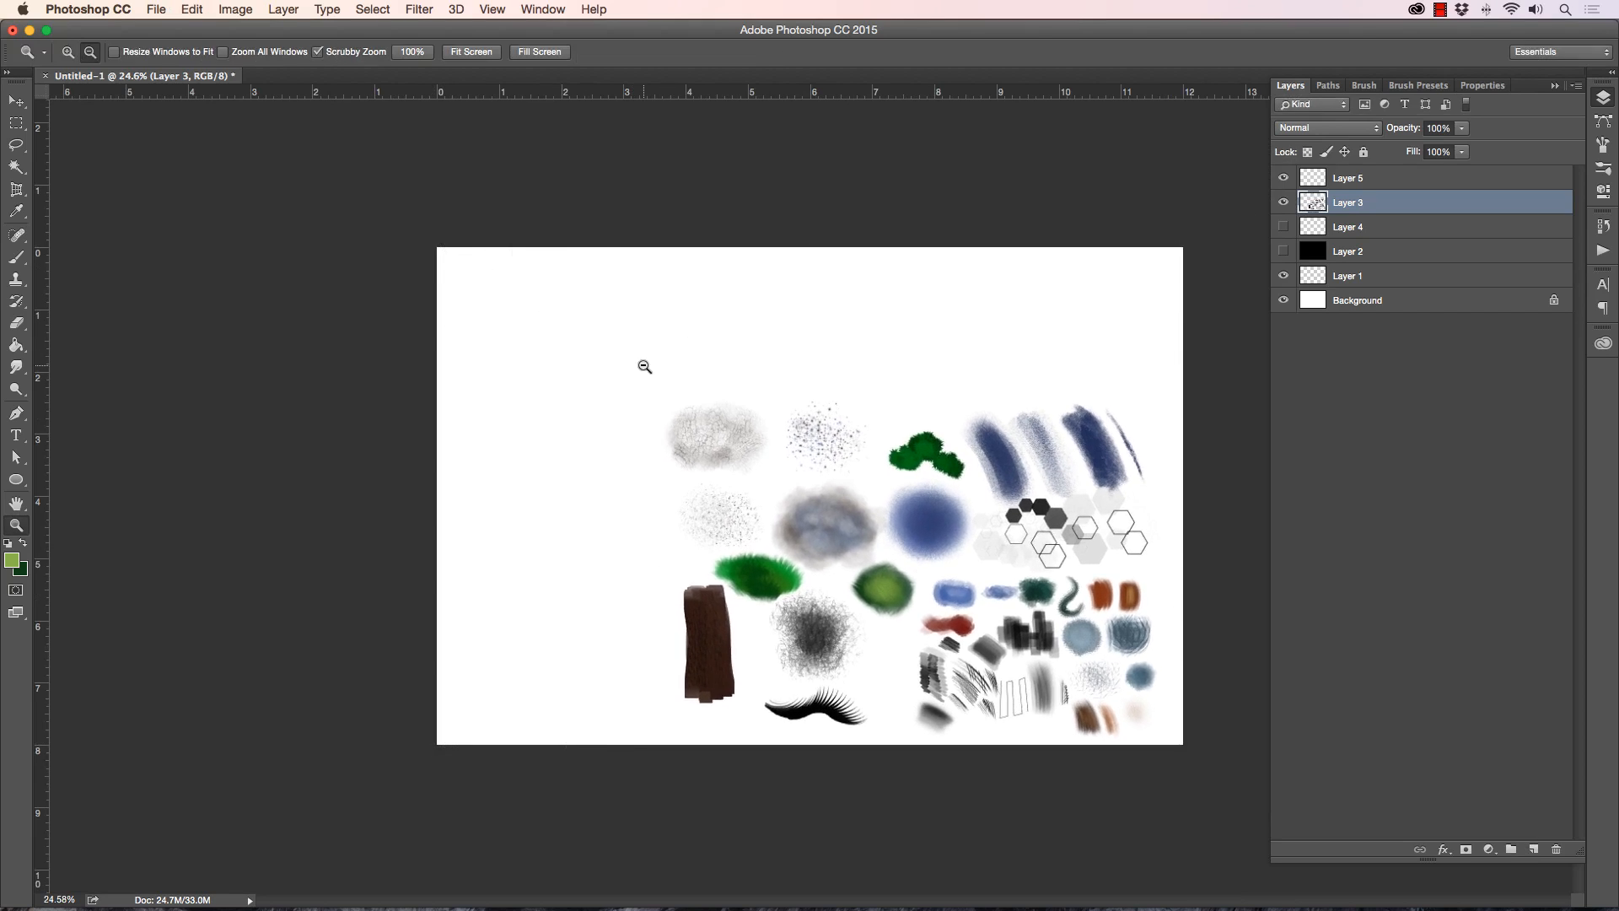
drag(475, 520, 581, 516)
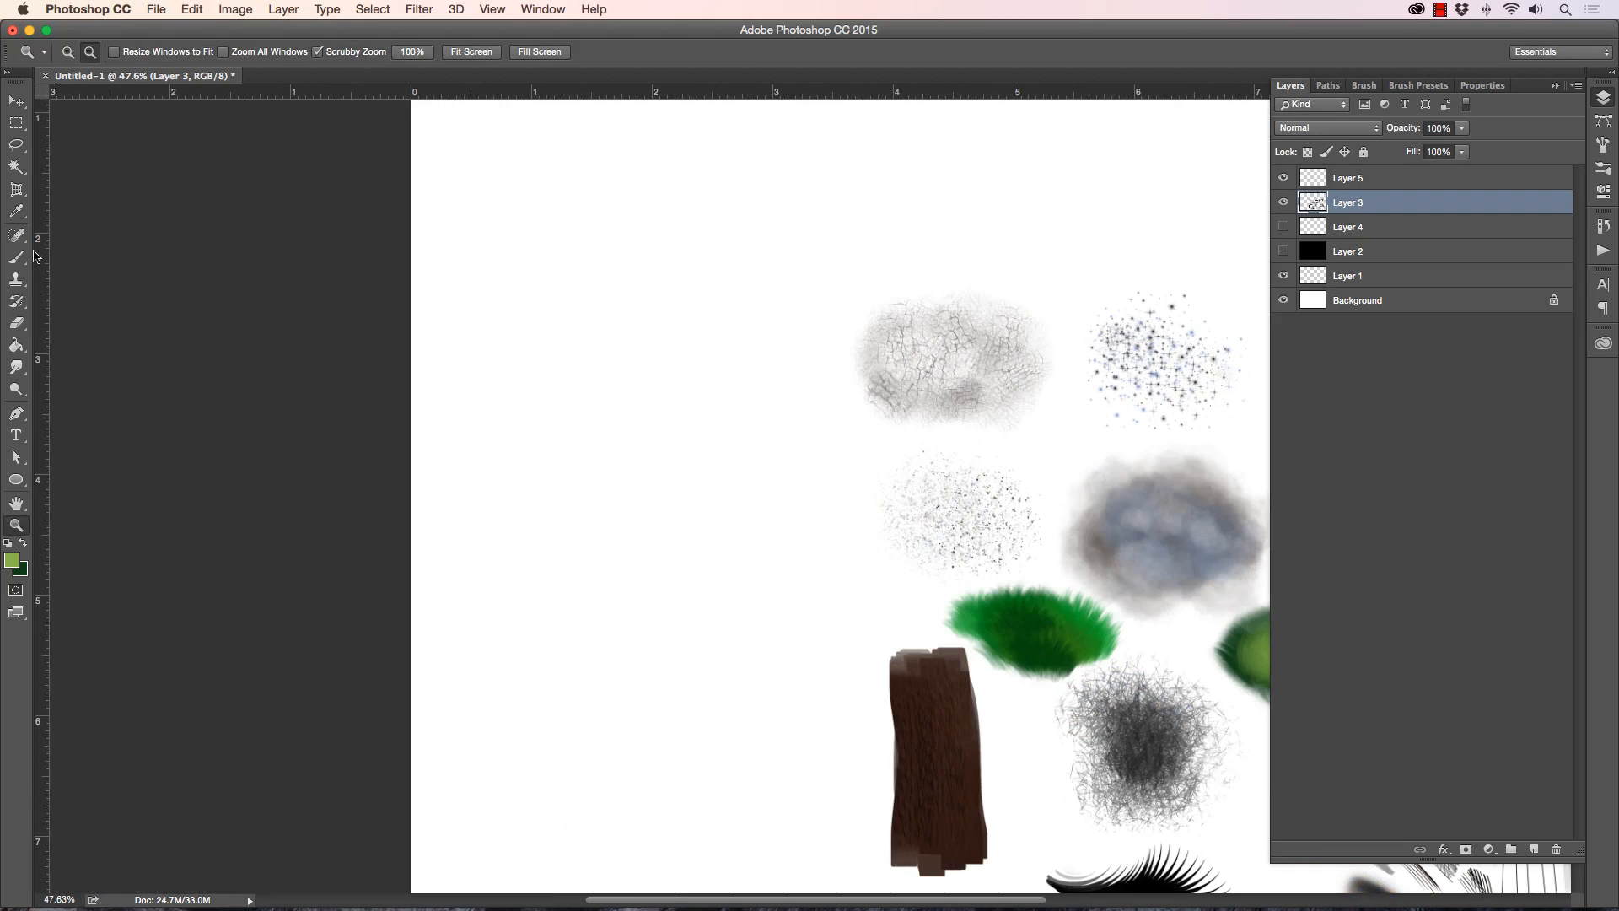
key(b)
click(12, 560)
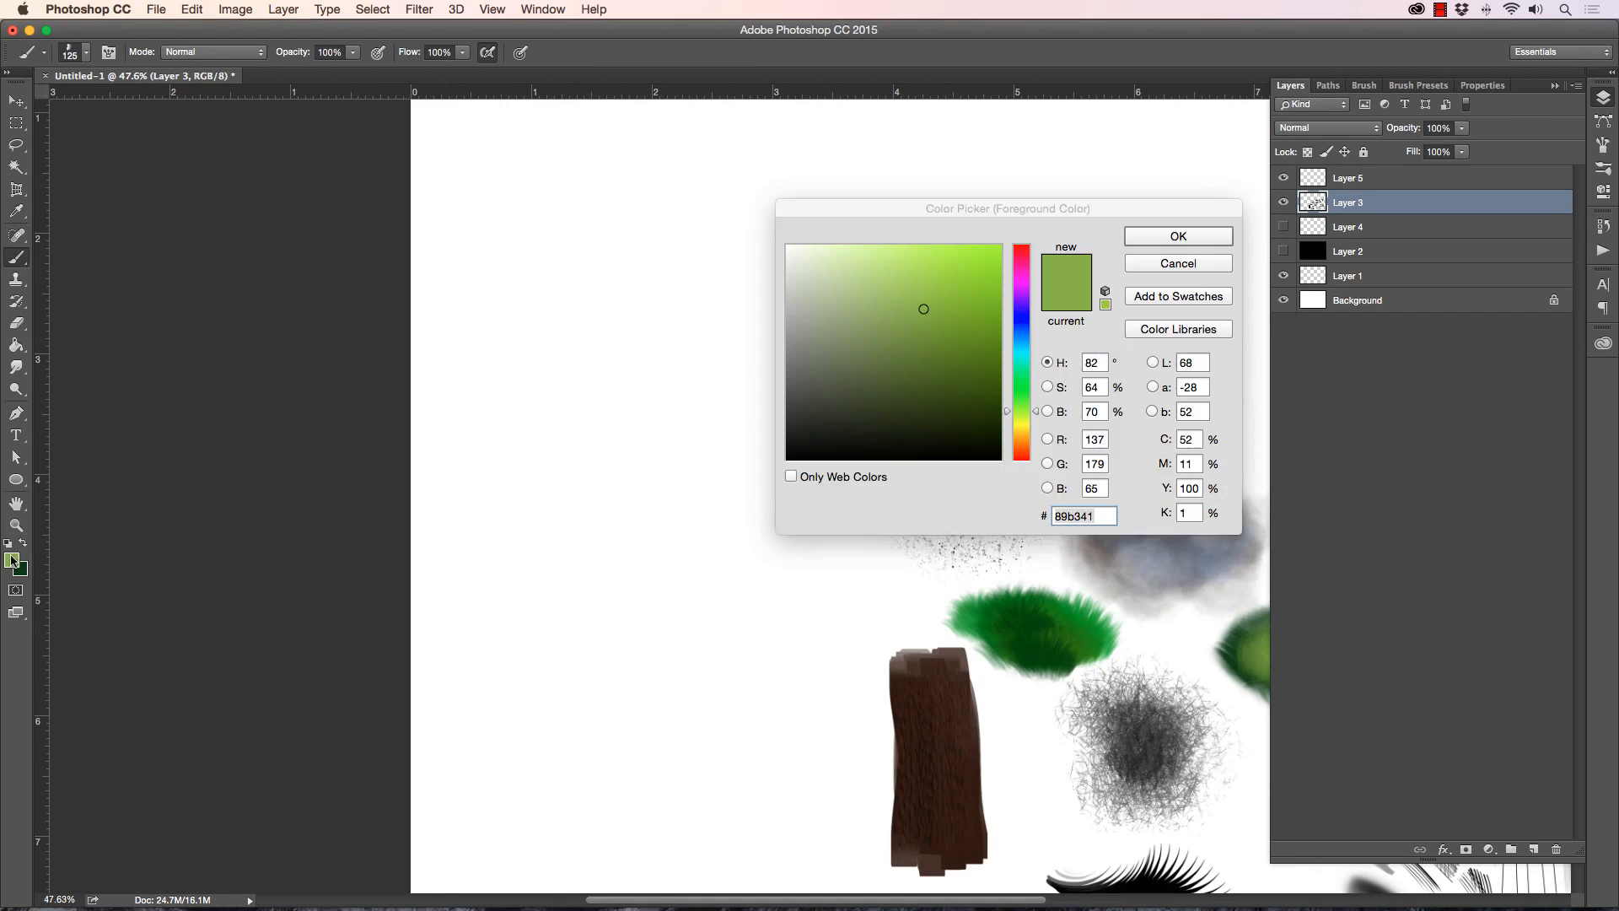
click(1011, 333)
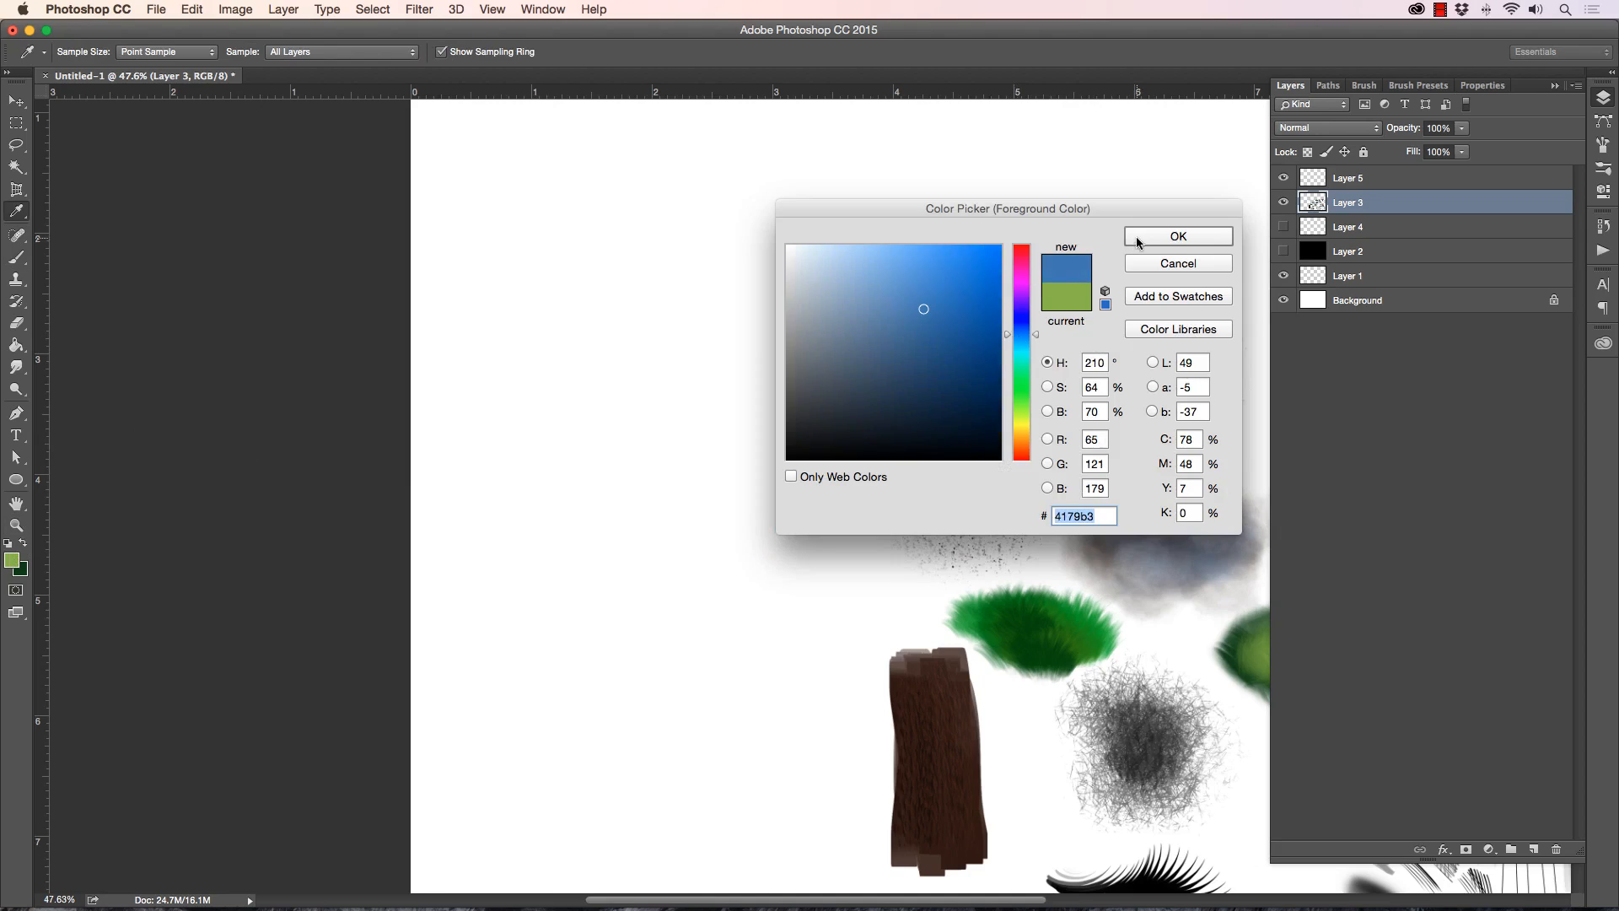
click(1177, 236)
Step: Paint a rounded, overlapping blue watercolor splash at 150 px in the blank area near the canvas's left edge
key(bracketright)
mouse_move(548, 649)
mouse_down()
mouse_move(500, 610)
mouse_move(542, 622)
mouse_move(549, 600)
mouse_move(562, 643)
mouse_move(507, 619)
mouse_move(571, 644)
mouse_up()
click(19, 525)
click(16, 258)
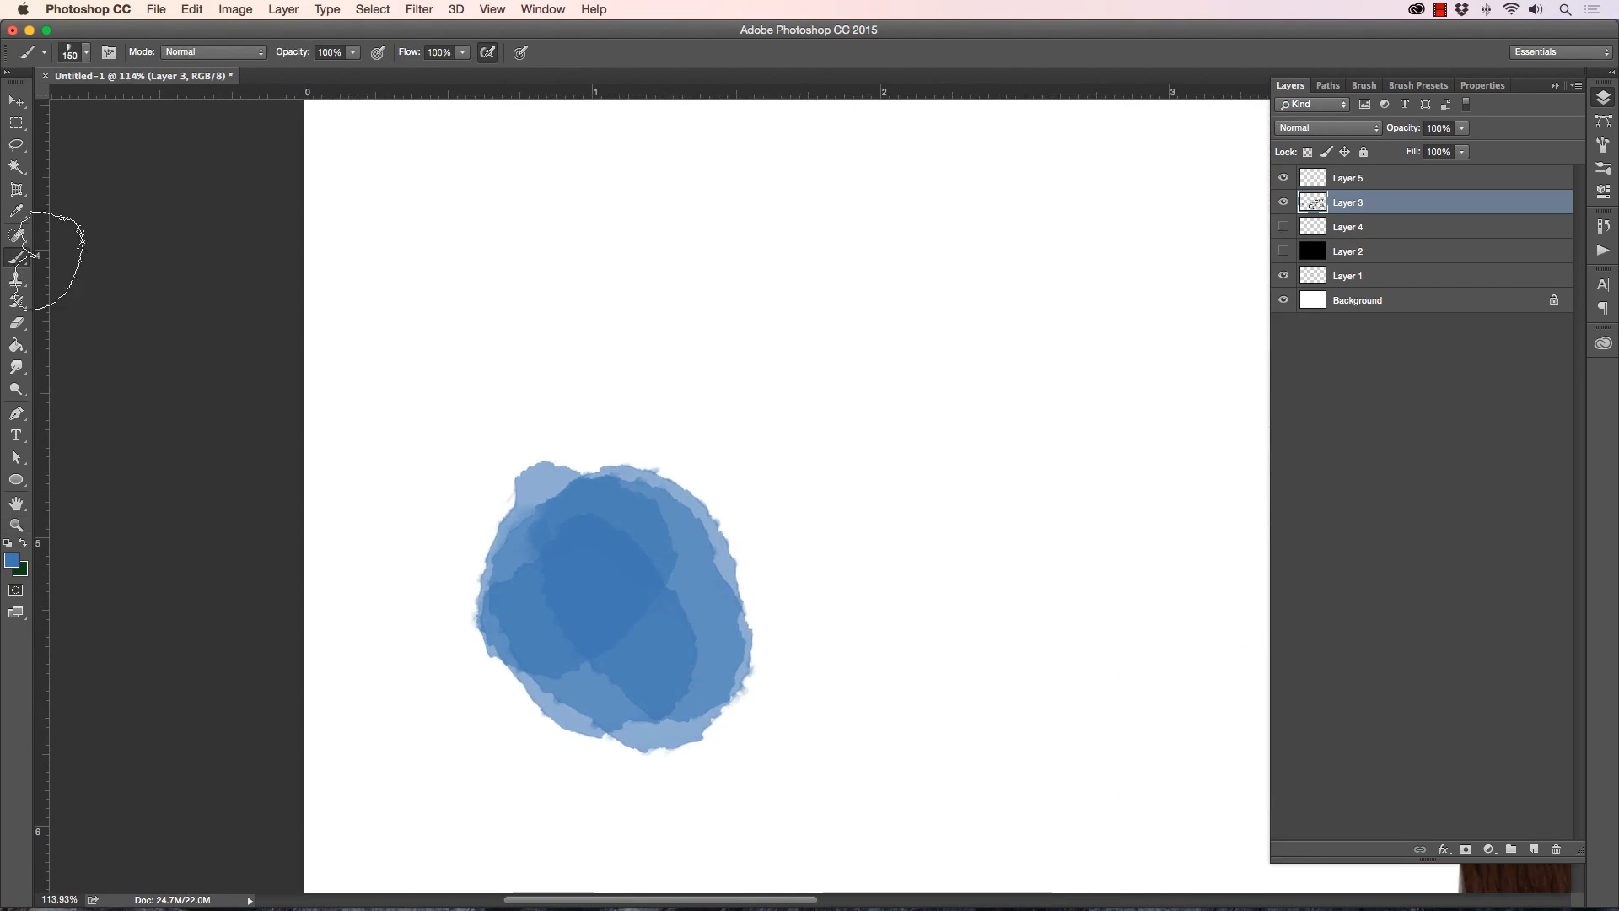
mouse_move(504, 578)
mouse_down()
mouse_move(503, 514)
mouse_move(598, 490)
mouse_move(594, 458)
mouse_move(660, 515)
mouse_move(681, 502)
mouse_move(708, 586)
mouse_move(664, 654)
mouse_move(557, 659)
mouse_move(478, 534)
mouse_move(589, 486)
mouse_move(632, 526)
mouse_up()
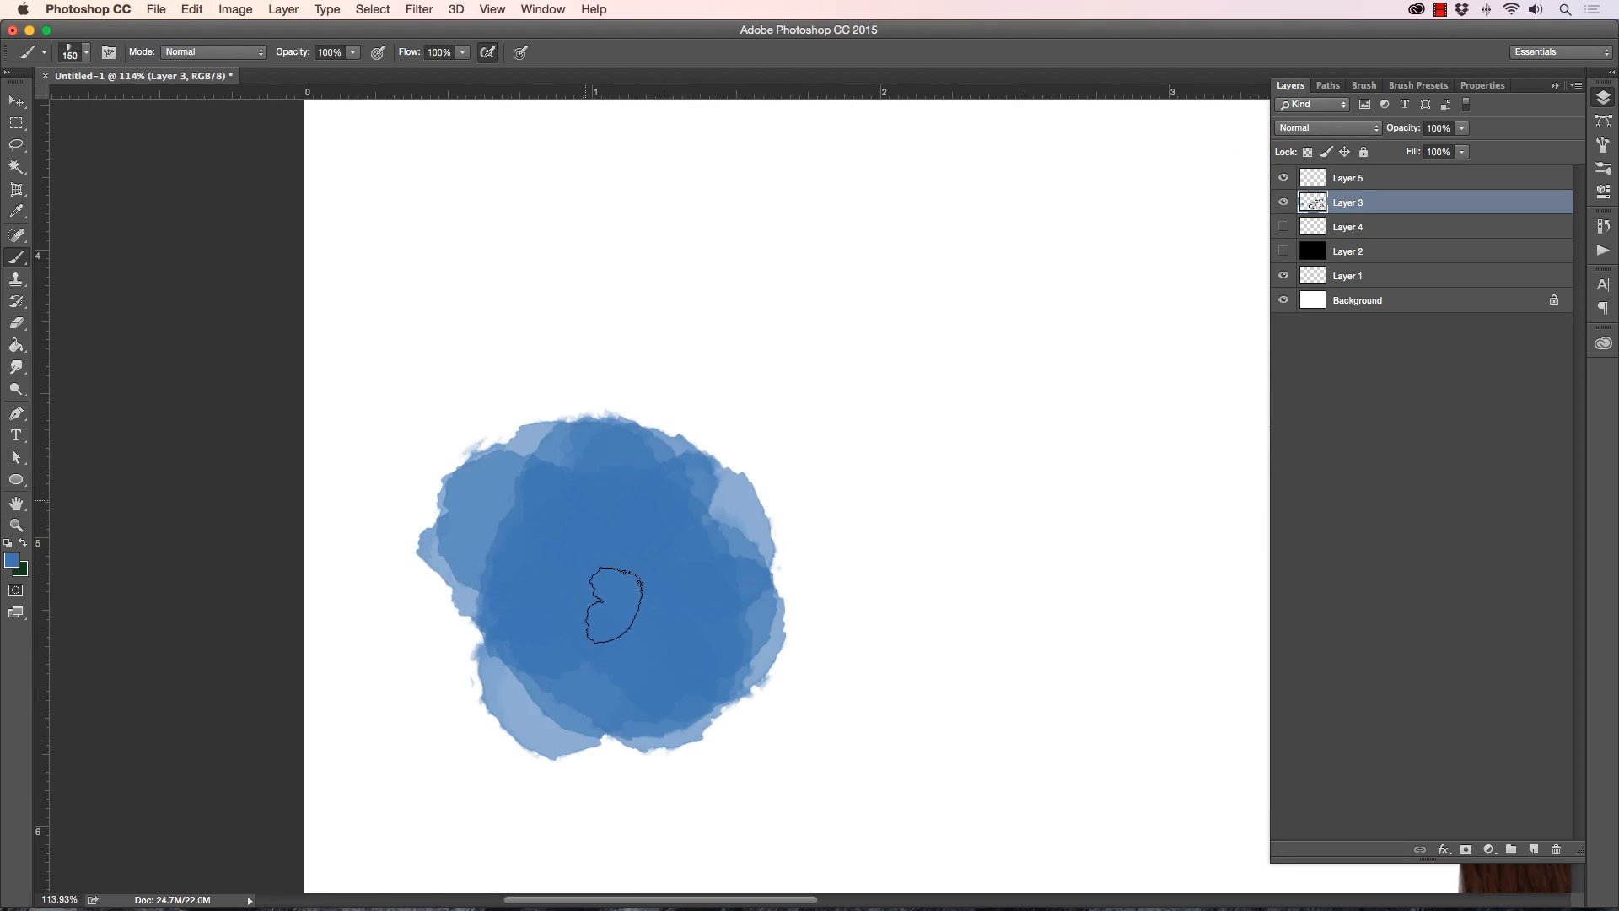
drag(381, 567, 396, 569)
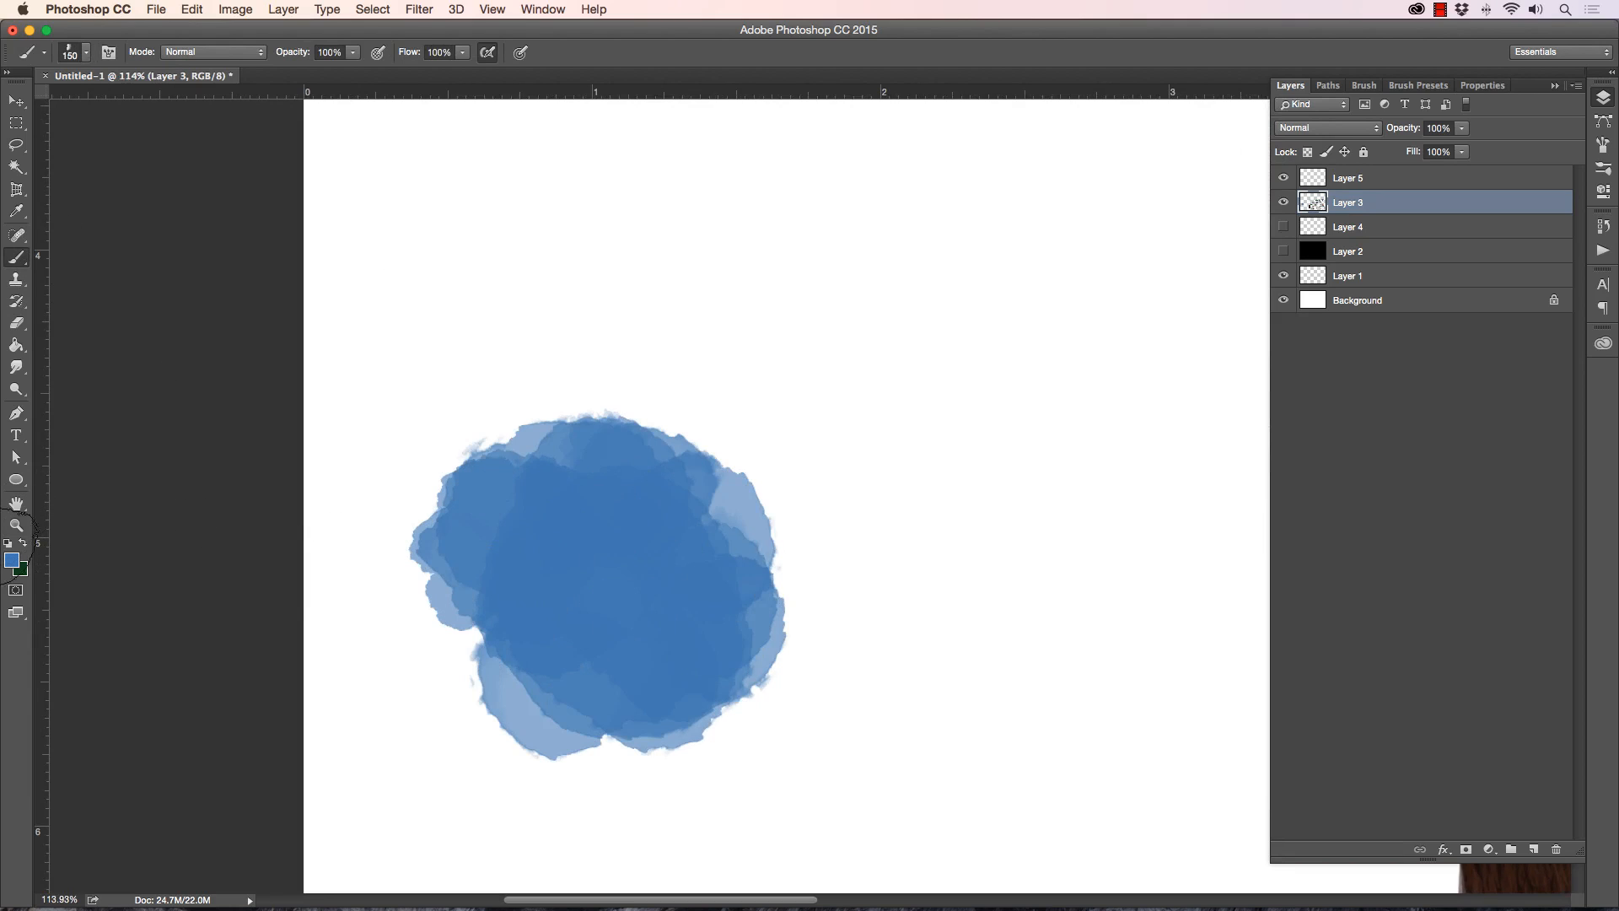
Step: Set the foreground to darker blue 264c73 and paint over the centre of the watercolor splash
click(11, 560)
click(930, 363)
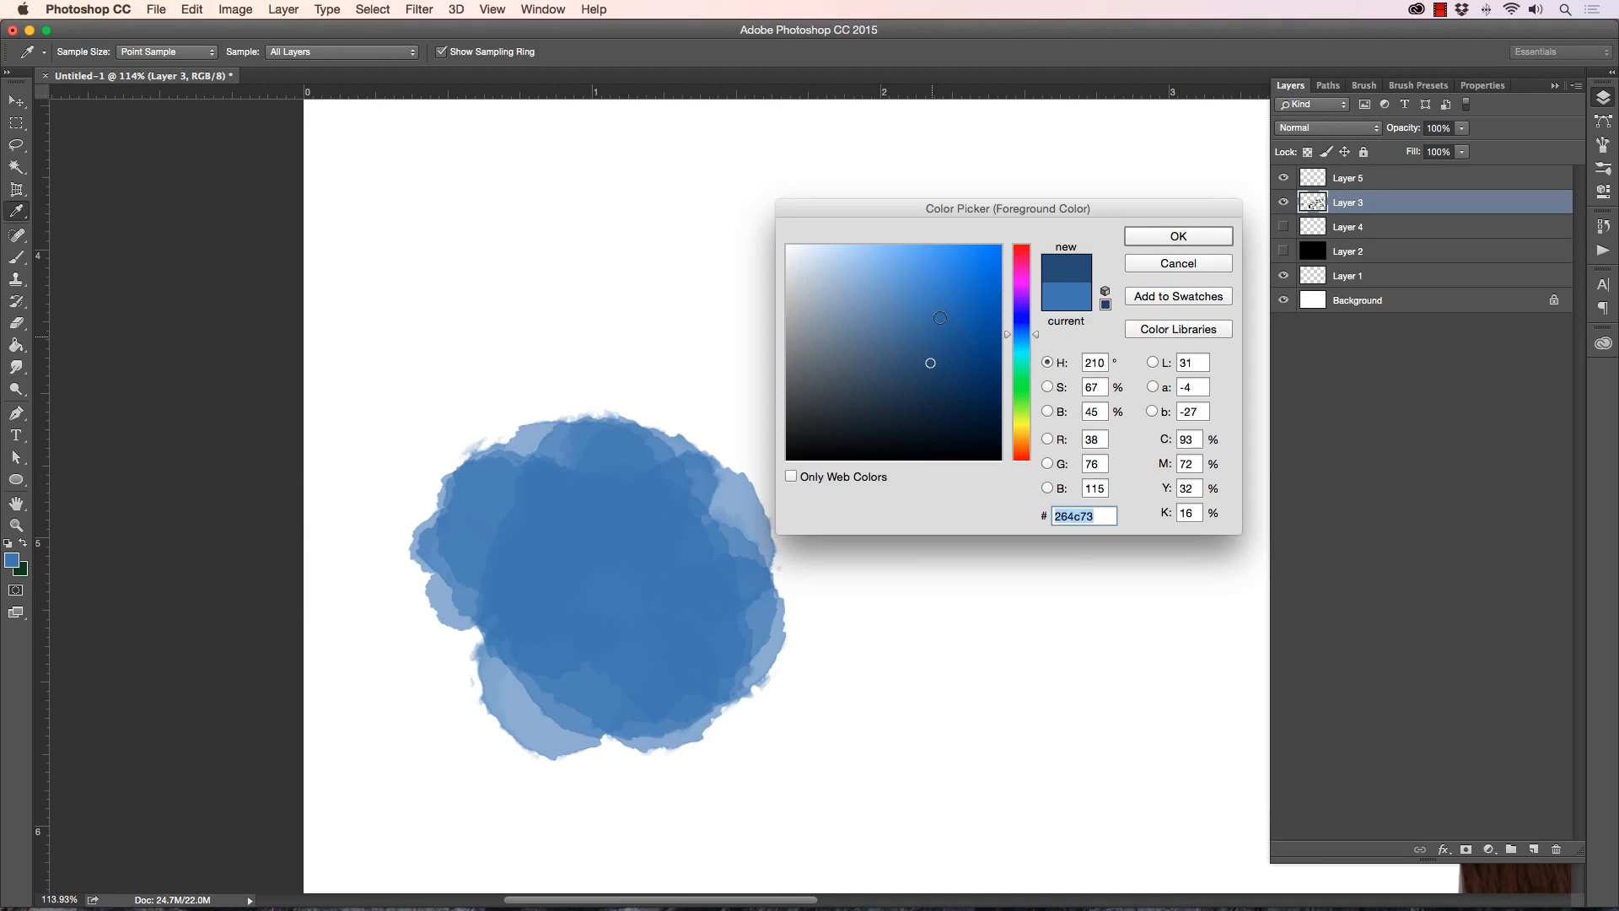
click(1137, 240)
key(b)
mouse_move(549, 589)
mouse_down()
mouse_move(611, 636)
mouse_move(620, 588)
mouse_move(660, 549)
mouse_move(613, 507)
mouse_move(656, 599)
mouse_move(640, 659)
mouse_move(536, 516)
mouse_move(506, 516)
mouse_move(490, 575)
mouse_move(572, 526)
mouse_move(643, 530)
mouse_move(604, 518)
mouse_move(644, 496)
mouse_move(689, 532)
mouse_move(614, 546)
mouse_up()
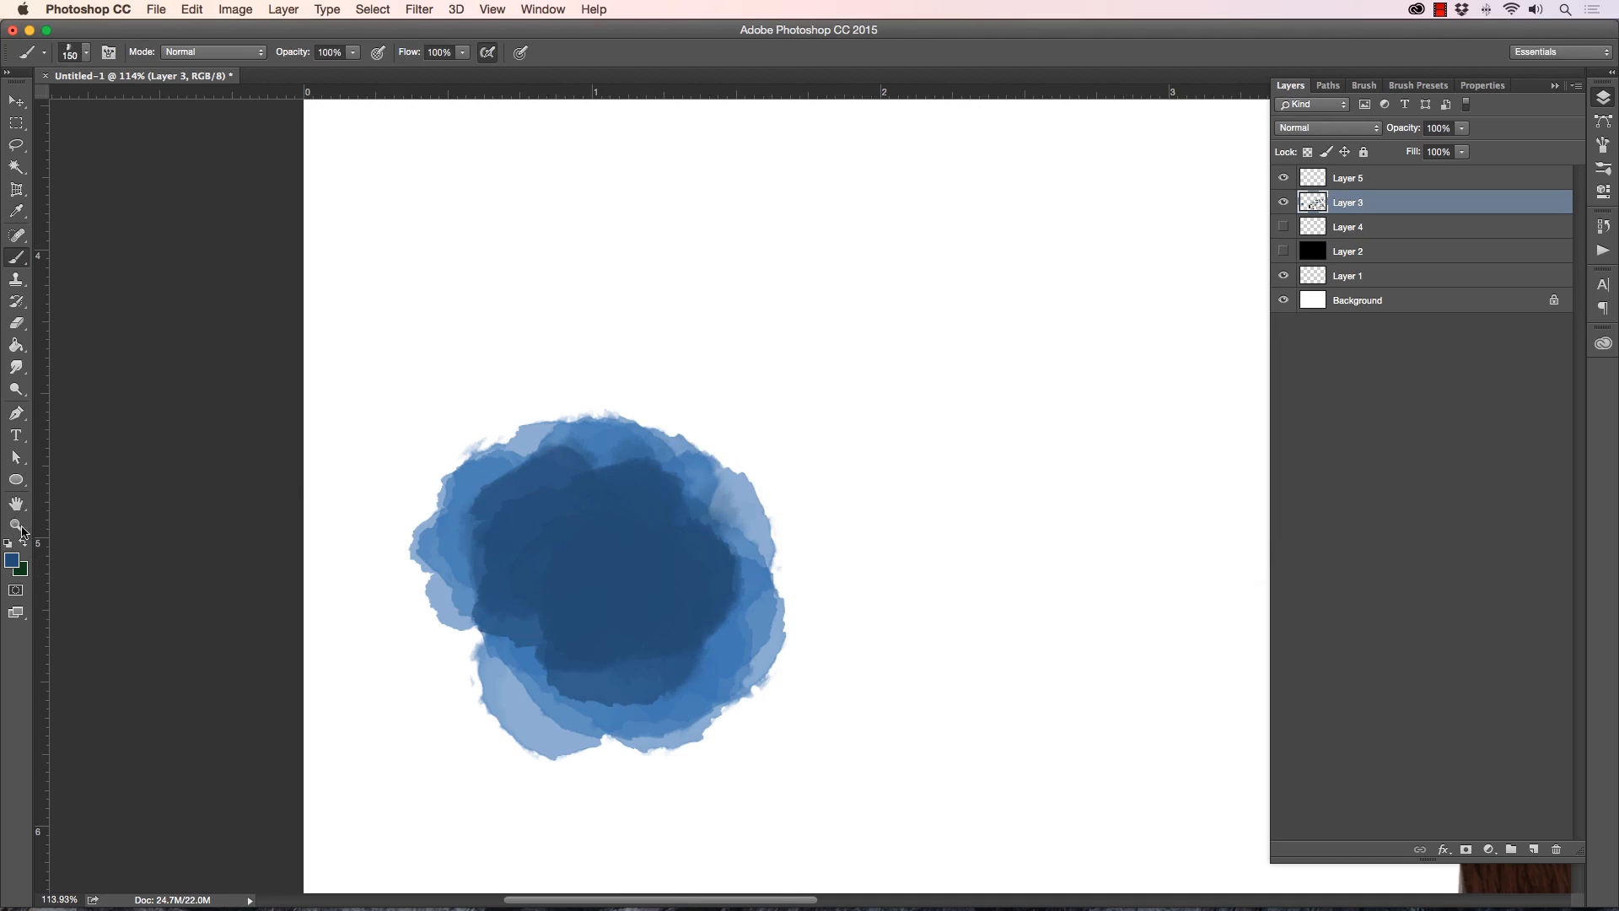
Step: Set the foreground to a very dark navy and paint the lower-left part of the watercolor splash
click(12, 560)
click(915, 410)
click(1146, 236)
key(b)
mouse_move(567, 585)
mouse_down()
mouse_move(547, 653)
mouse_move(571, 674)
mouse_move(554, 627)
mouse_move(561, 676)
mouse_move(529, 642)
mouse_move(534, 672)
mouse_move(514, 602)
mouse_move(640, 677)
mouse_move(509, 596)
mouse_up()
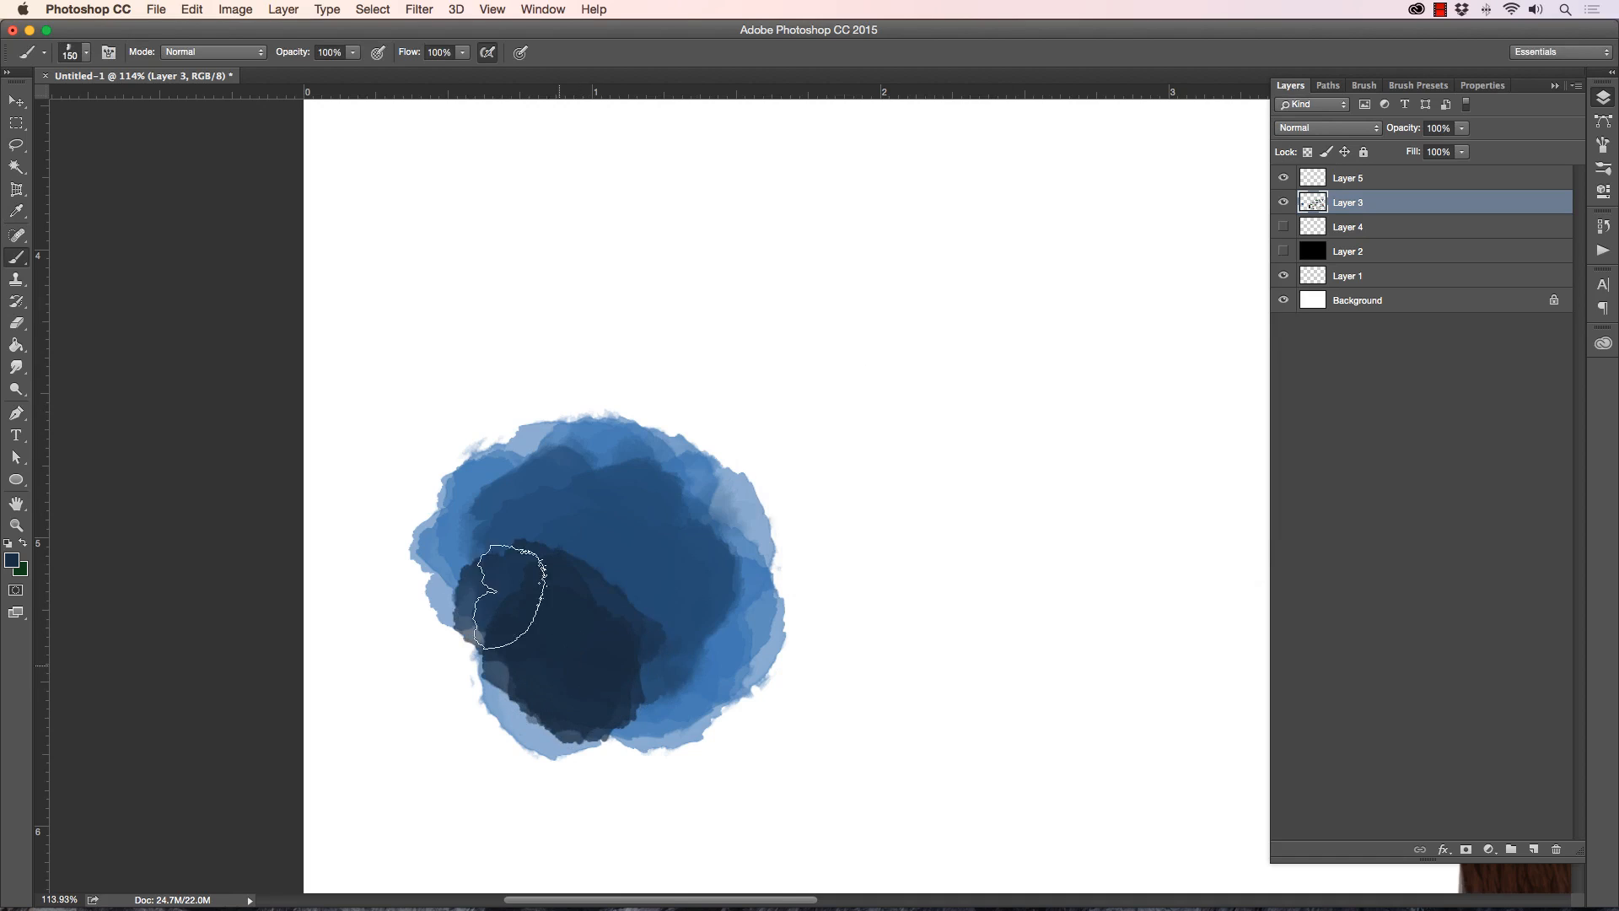
Step: Load the 046 Rough Dry Brush preset for the blank area beside the watercolor splash
click(85, 53)
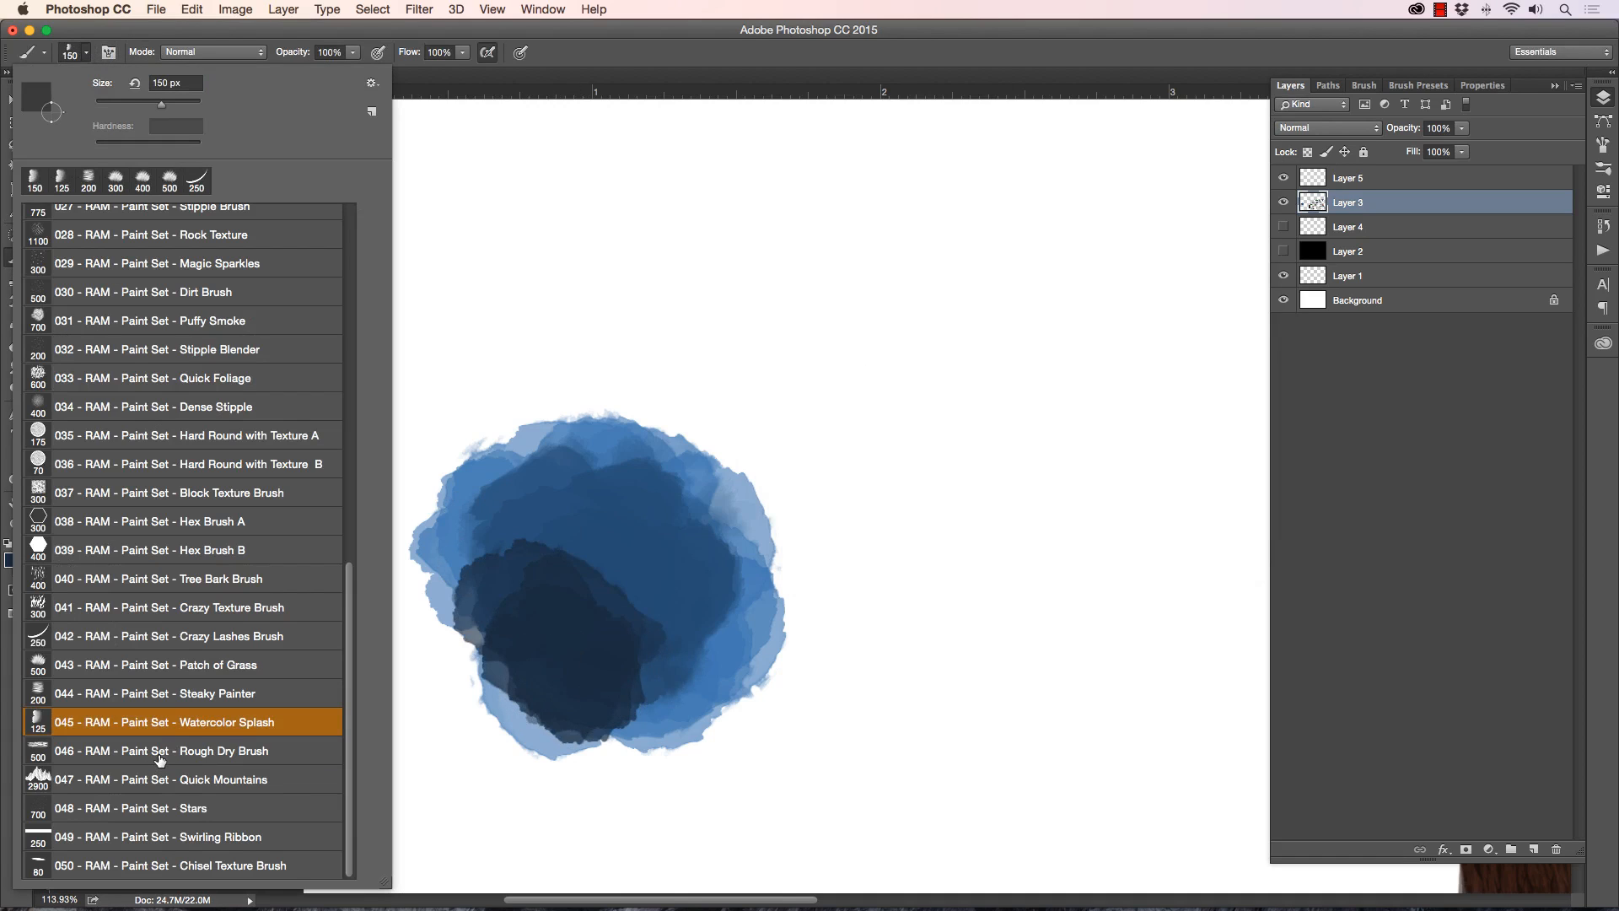
click(160, 751)
click(604, 57)
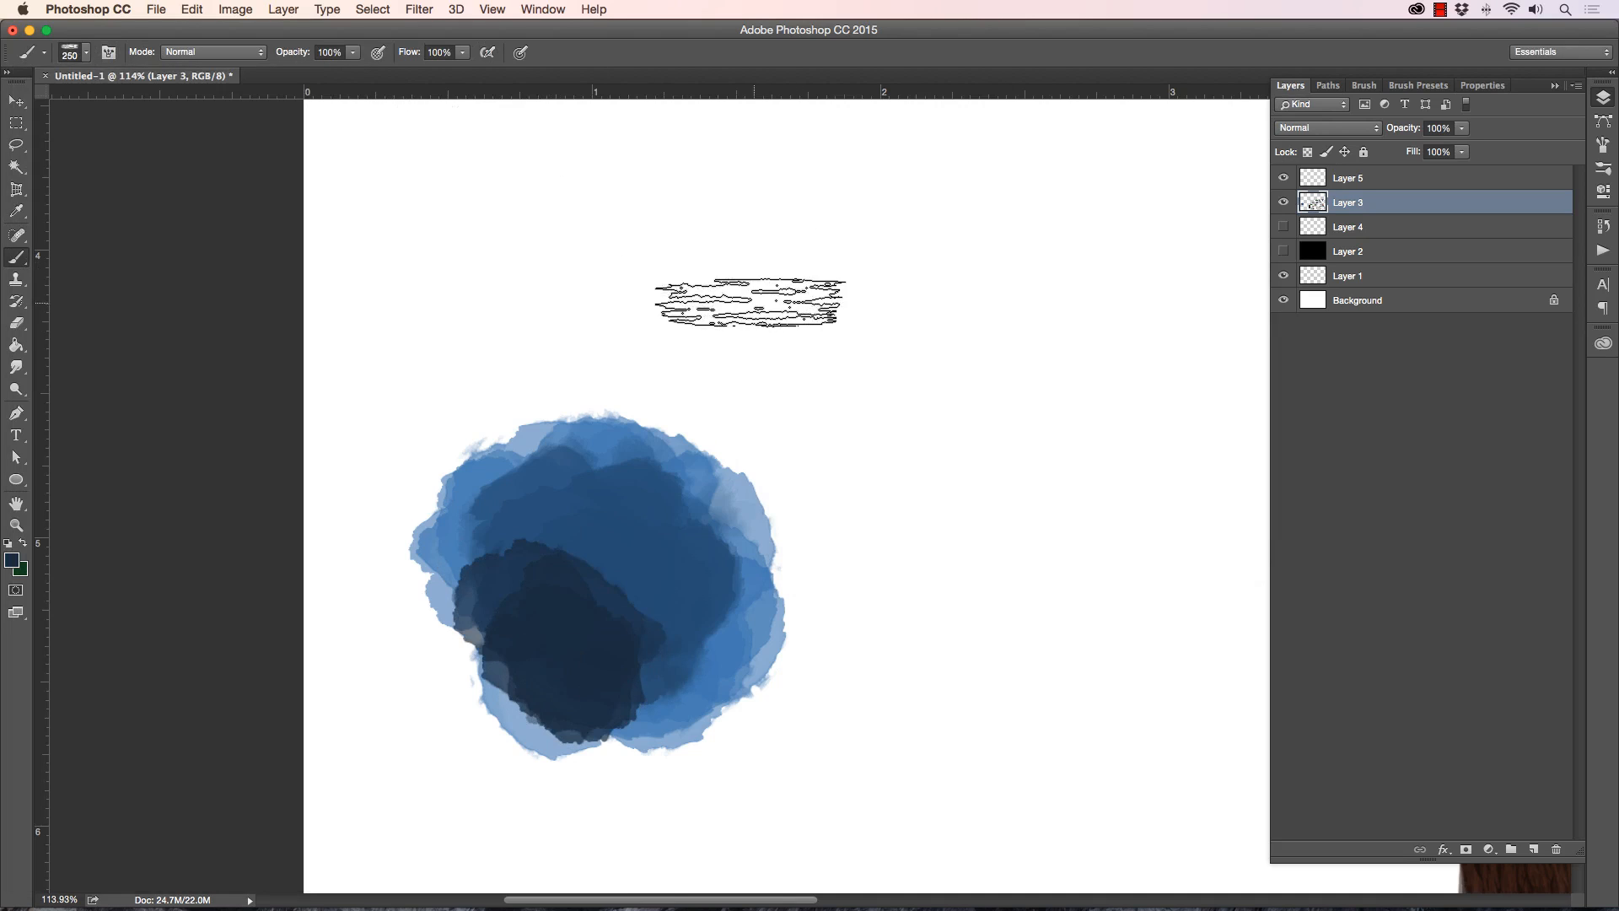
Step: Paint overlapping curved navy dry-brush strokes, mainly at 200 px, to the right of the watercolor splash
drag(750, 302, 978, 637)
key(bracketleft)
mouse_move(840, 297)
mouse_down()
mouse_move(980, 678)
mouse_move(798, 299)
mouse_move(972, 426)
mouse_move(990, 613)
mouse_up()
drag(831, 261, 1048, 635)
mouse_move(774, 298)
mouse_down()
mouse_move(974, 655)
mouse_move(766, 290)
mouse_move(876, 411)
mouse_move(968, 625)
mouse_move(737, 291)
mouse_move(909, 476)
mouse_move(911, 519)
mouse_move(721, 295)
mouse_move(947, 650)
mouse_up()
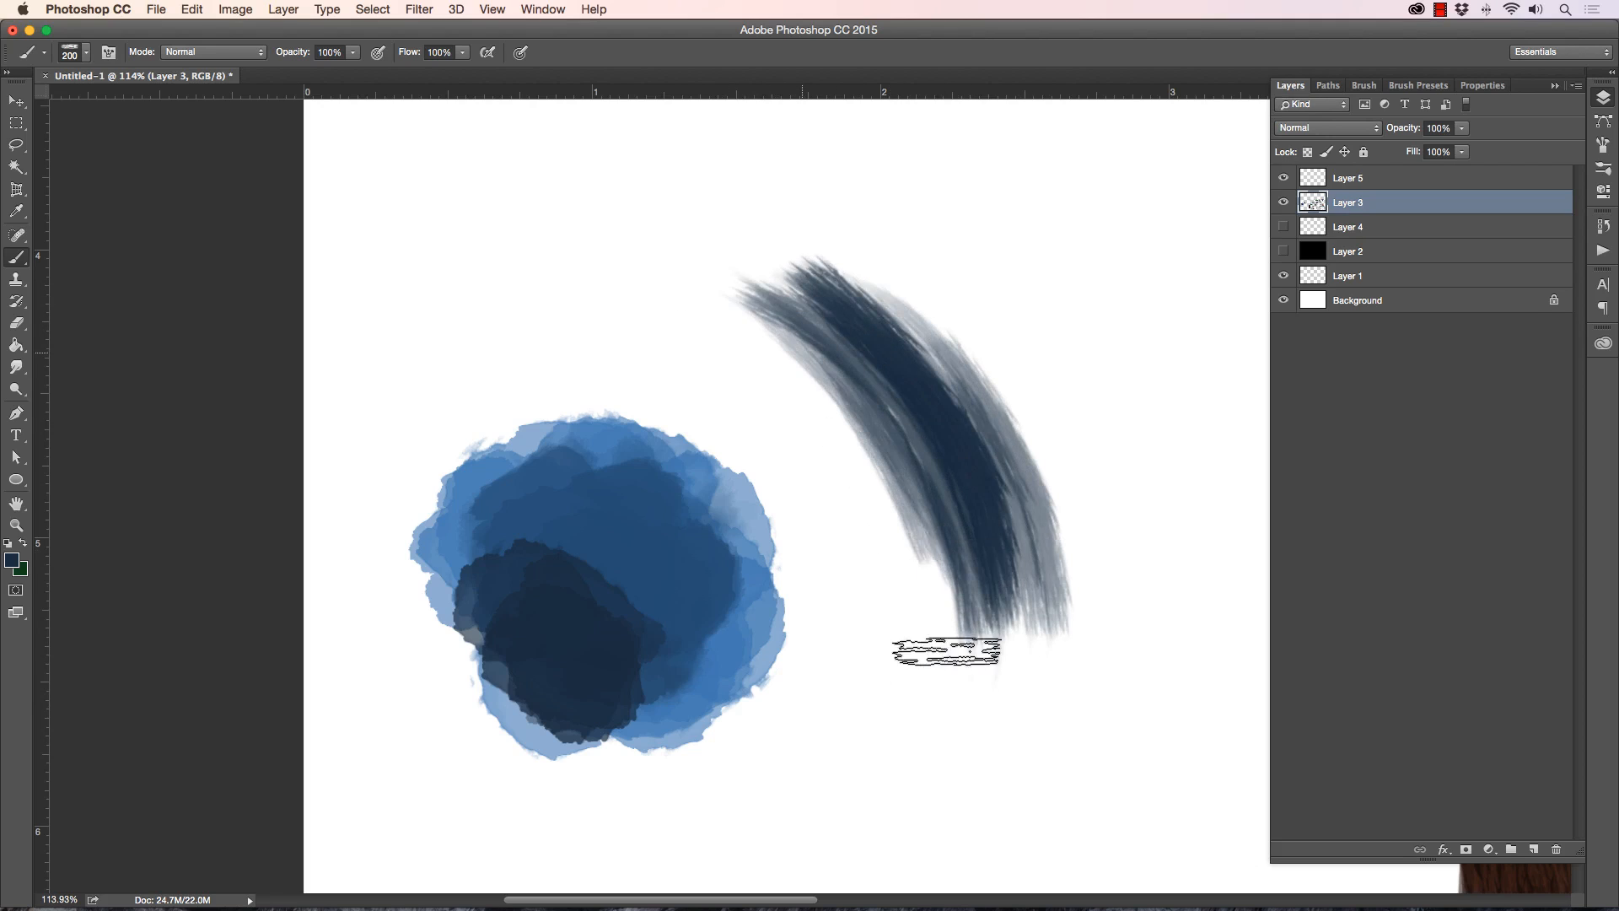
drag(734, 296, 1041, 562)
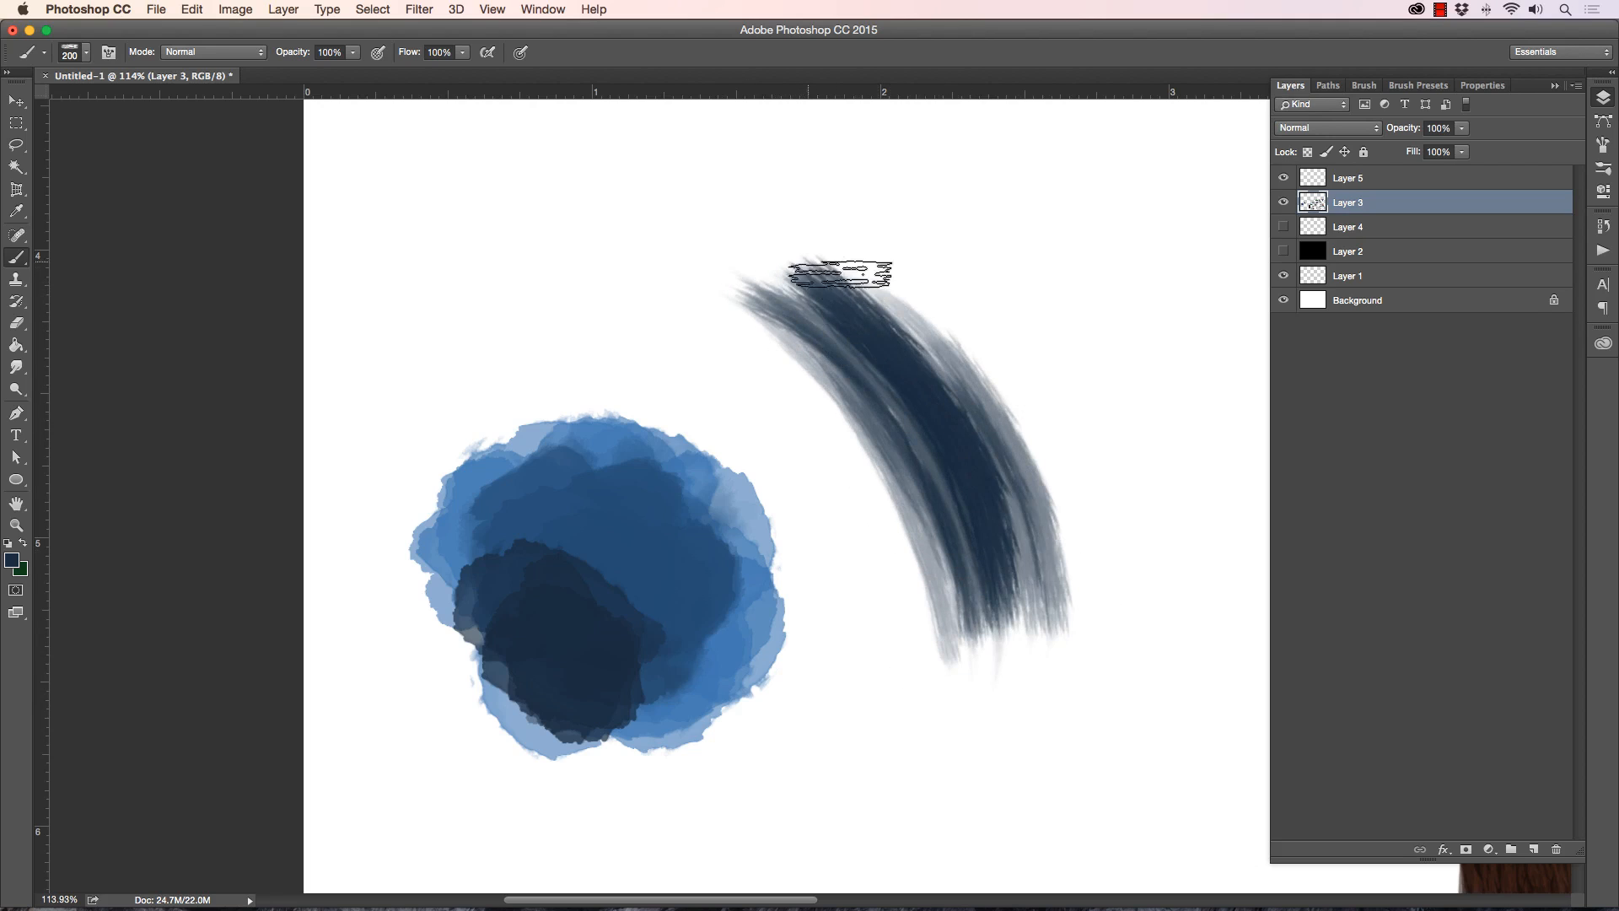
drag(842, 267, 1055, 643)
Step: Try a long arched stroke above the swatches, undo it, and add strokes along both sides of the curved dry-brush band
mouse_move(447, 272)
mouse_down()
mouse_move(558, 177)
mouse_move(1065, 343)
mouse_move(1073, 434)
mouse_up()
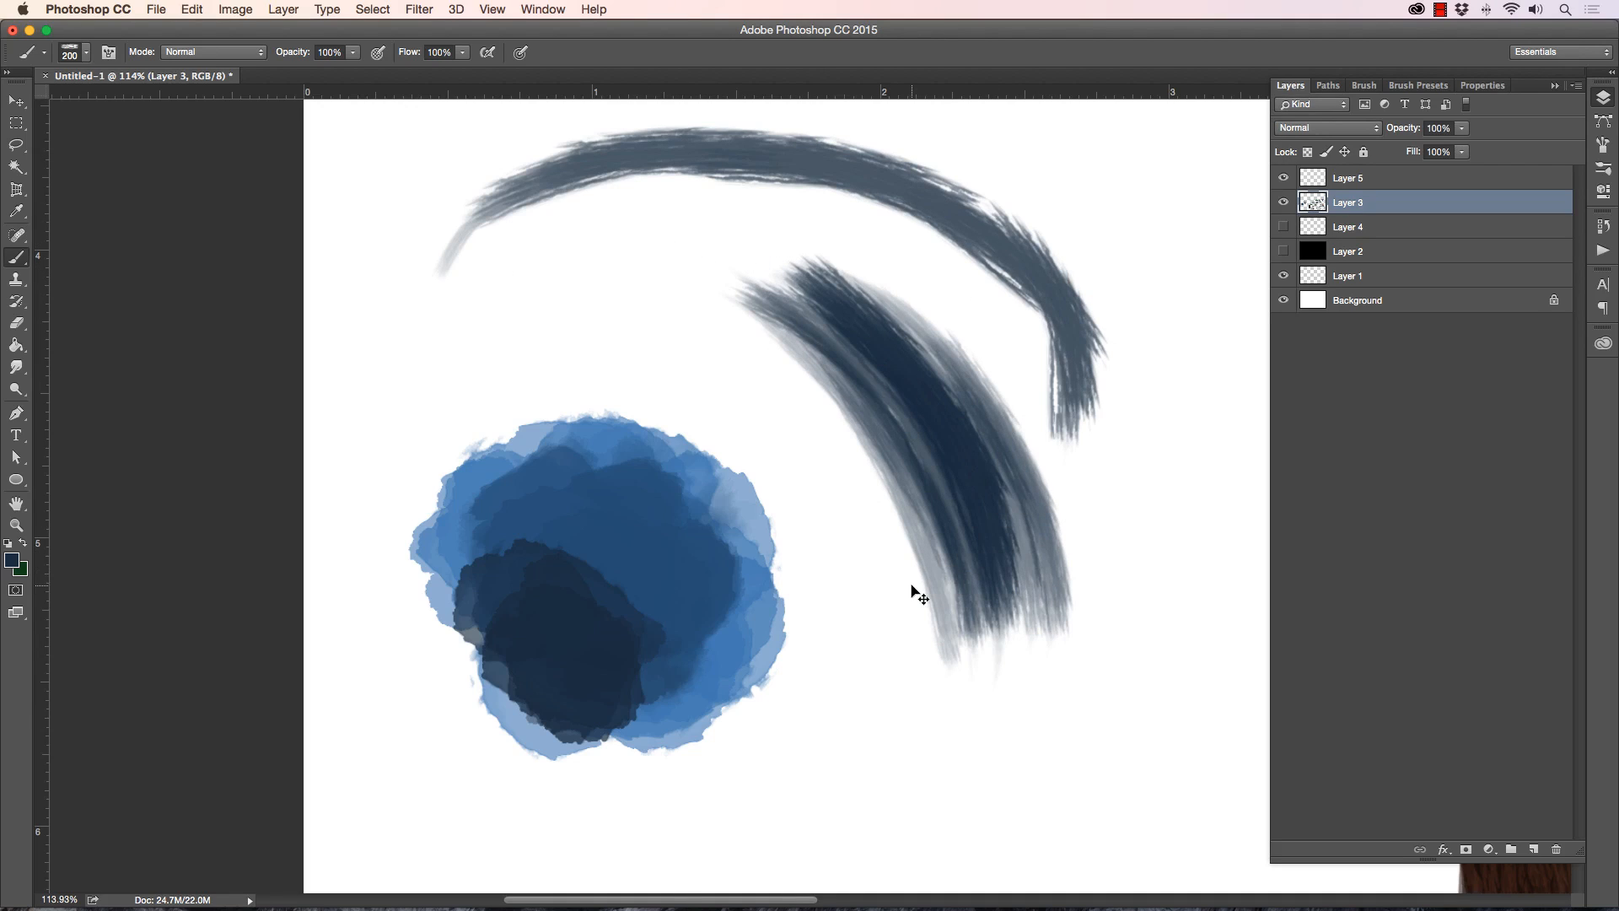
key(cmd+z)
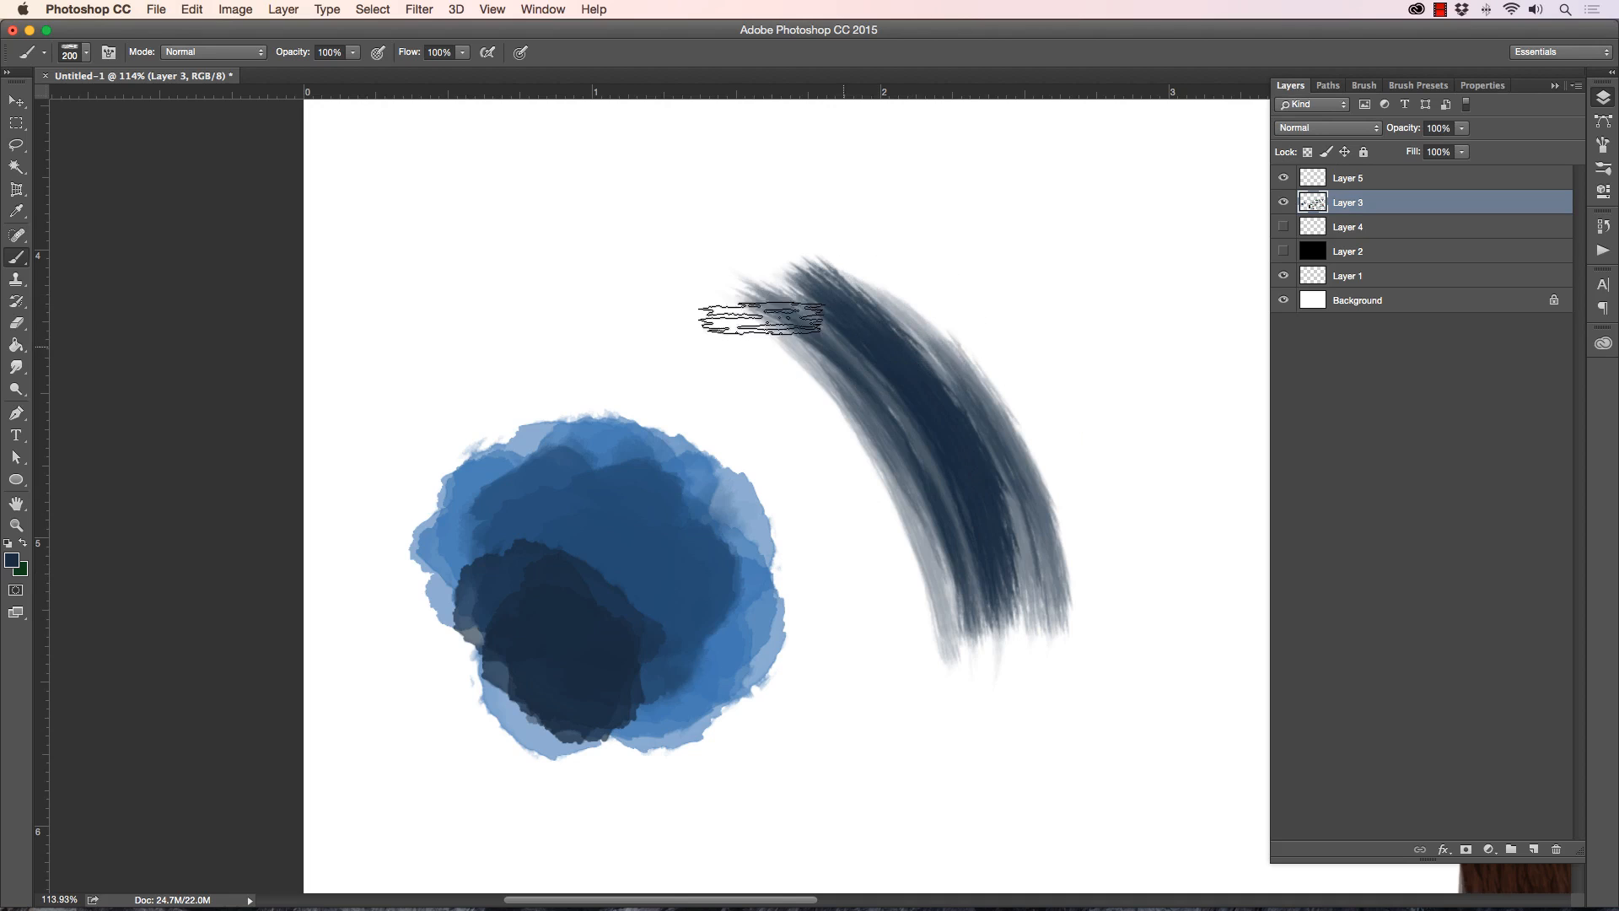
mouse_move(723, 315)
mouse_down()
mouse_move(857, 473)
mouse_move(935, 649)
mouse_up()
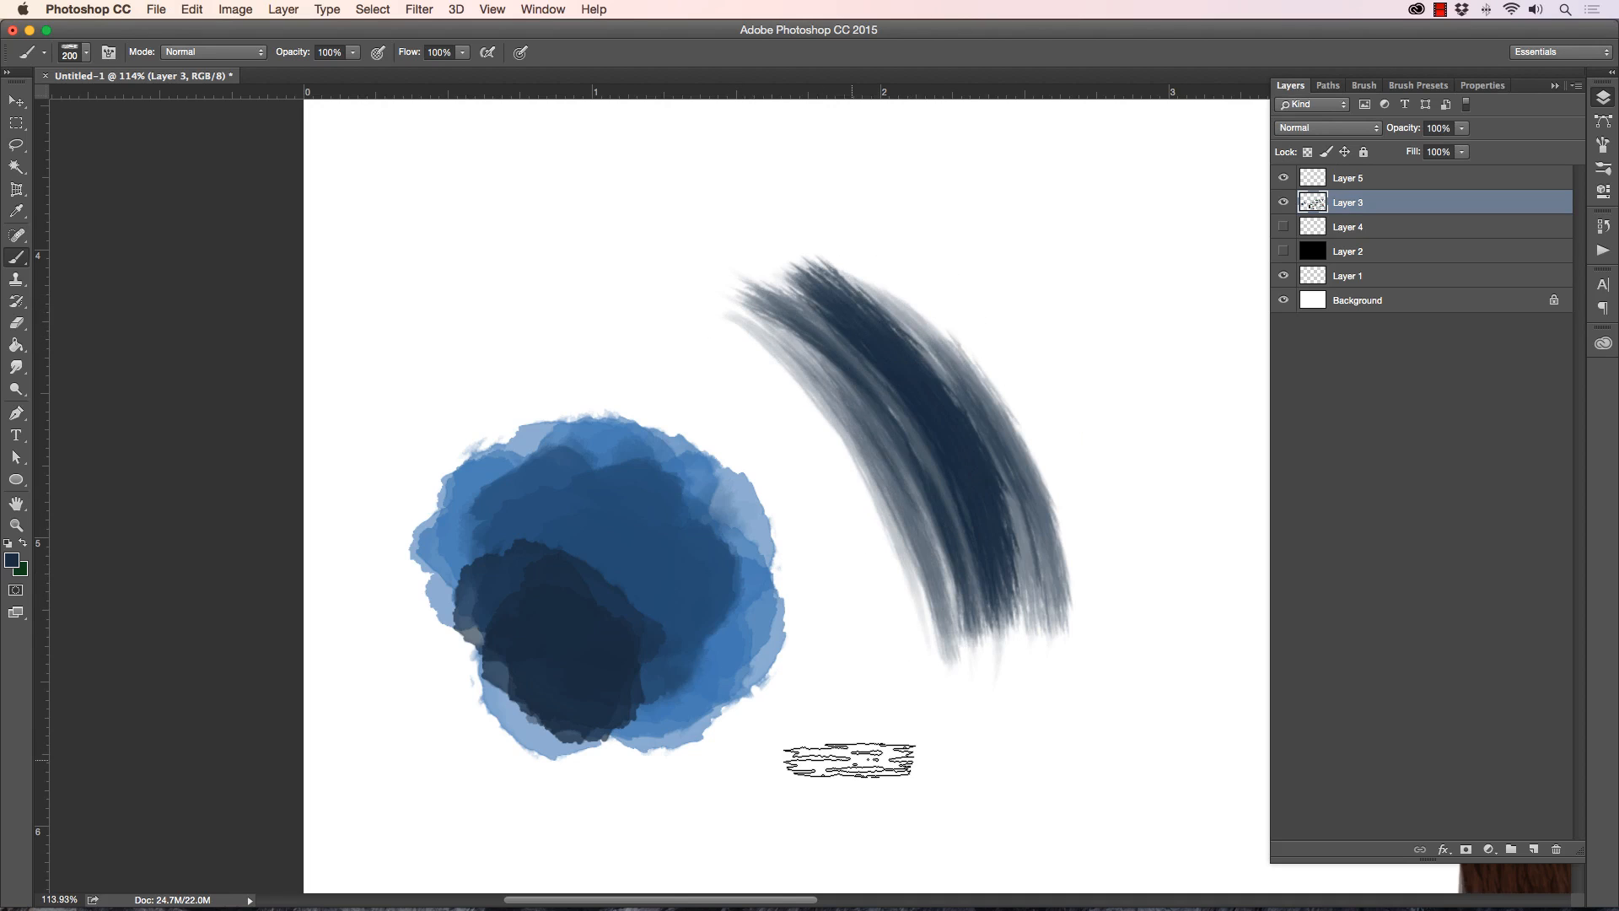
drag(844, 264, 1066, 585)
drag(866, 306, 994, 451)
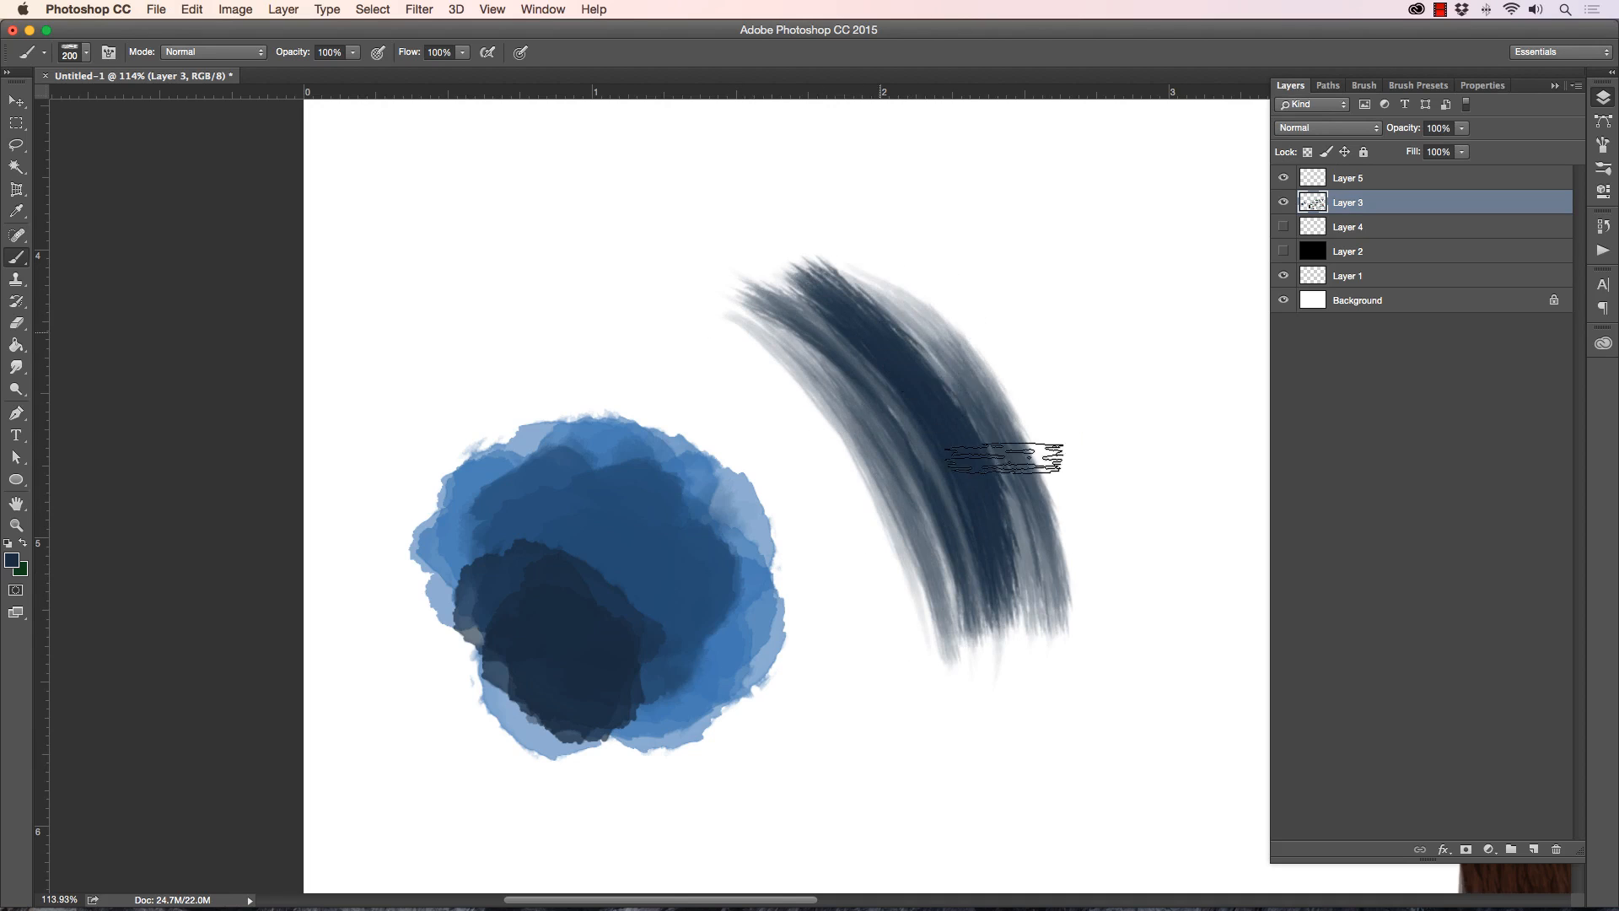
Step: Paint a second curved navy band right of the first at 250 and 300 px, undoing one stray stroke left of it
key(bracketright)
drag(842, 210, 1117, 636)
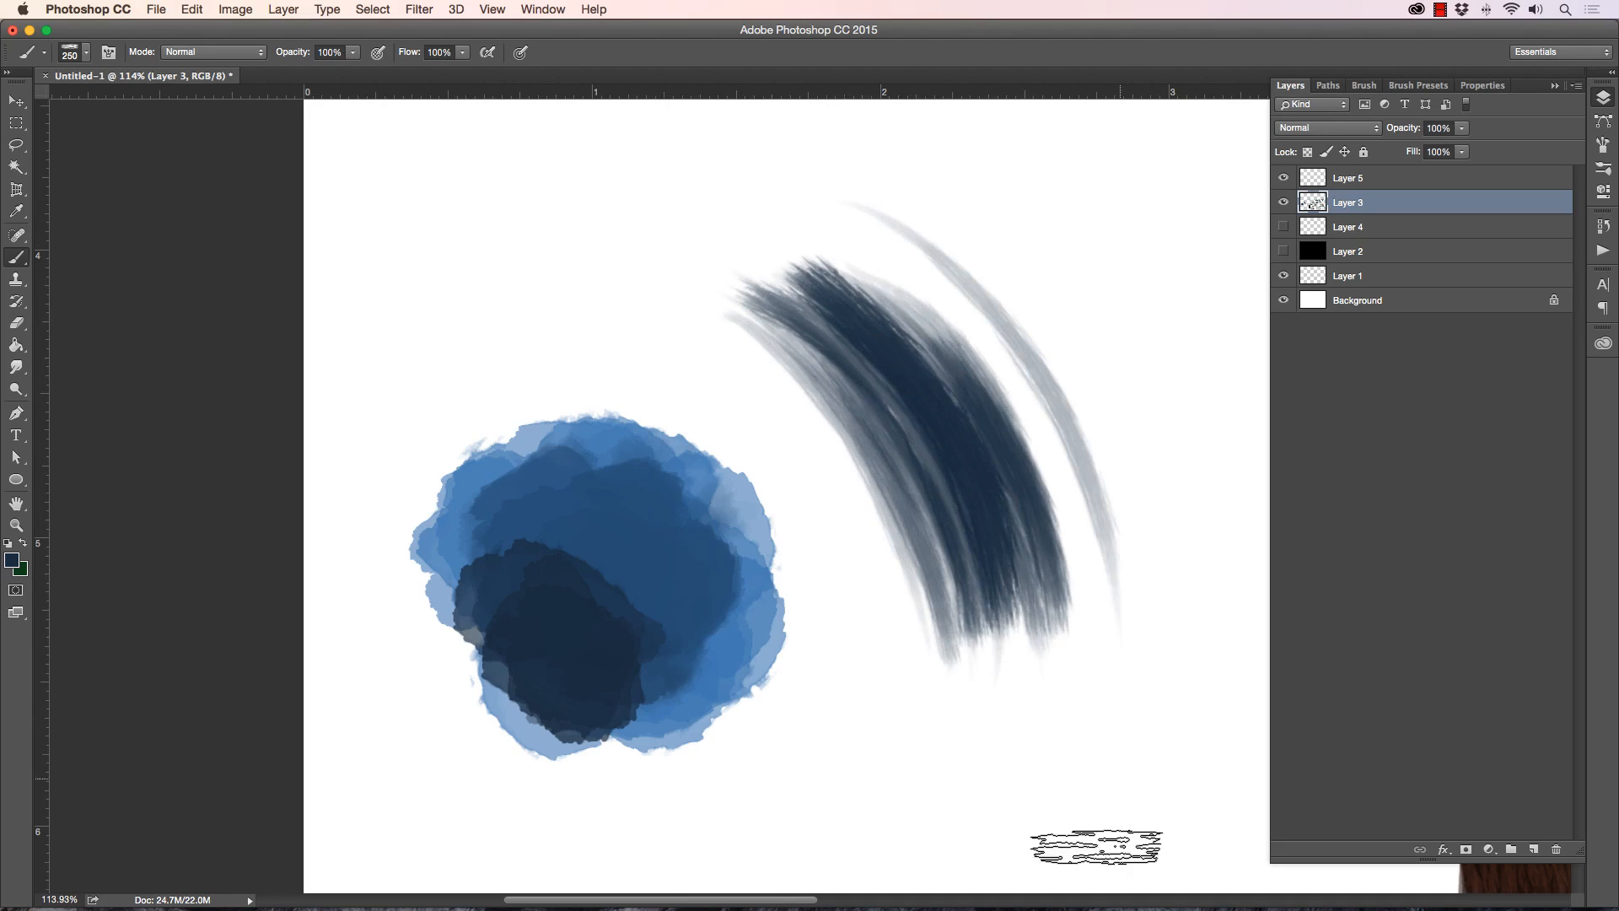
key(bracketright)
drag(824, 170, 1149, 622)
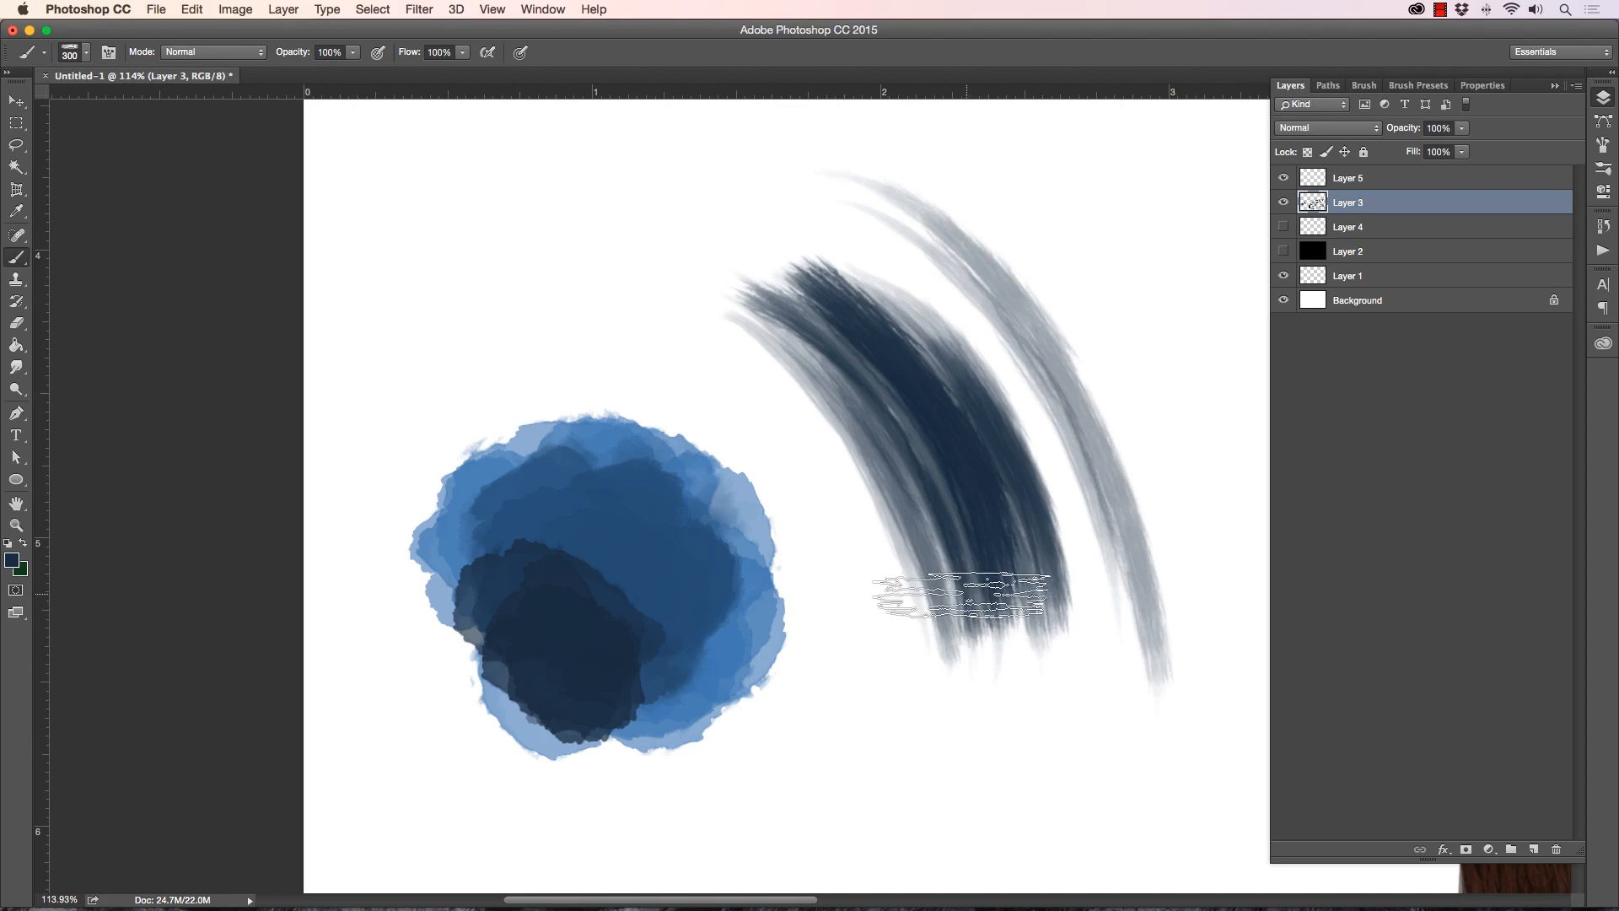
mouse_move(607, 188)
mouse_down()
mouse_move(777, 469)
mouse_move(869, 666)
mouse_up()
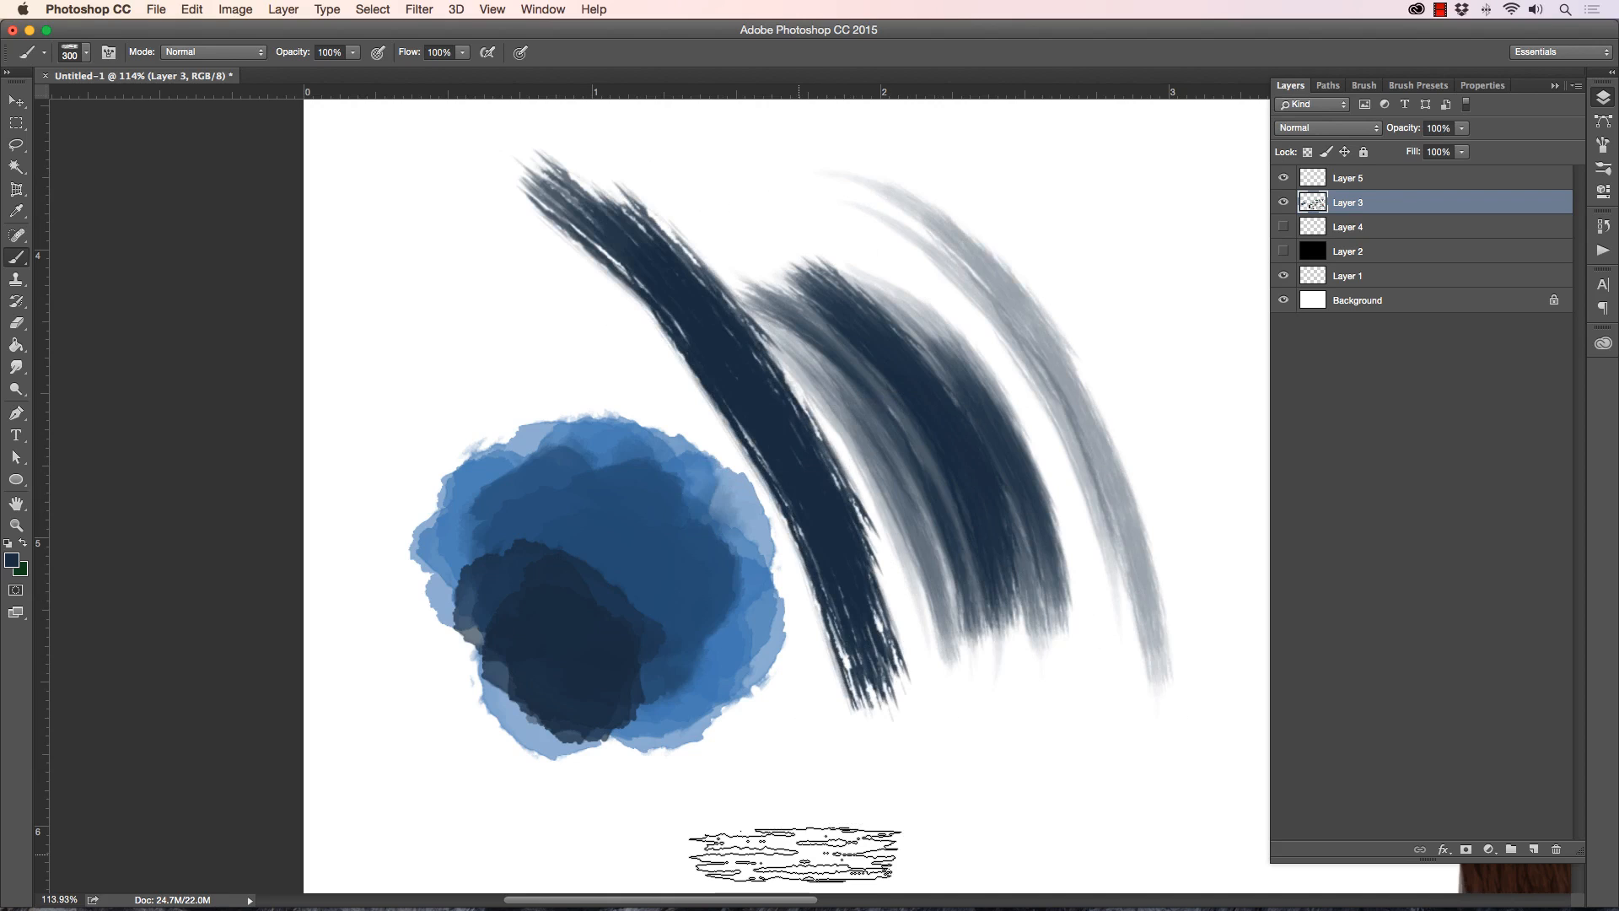
key(super+z)
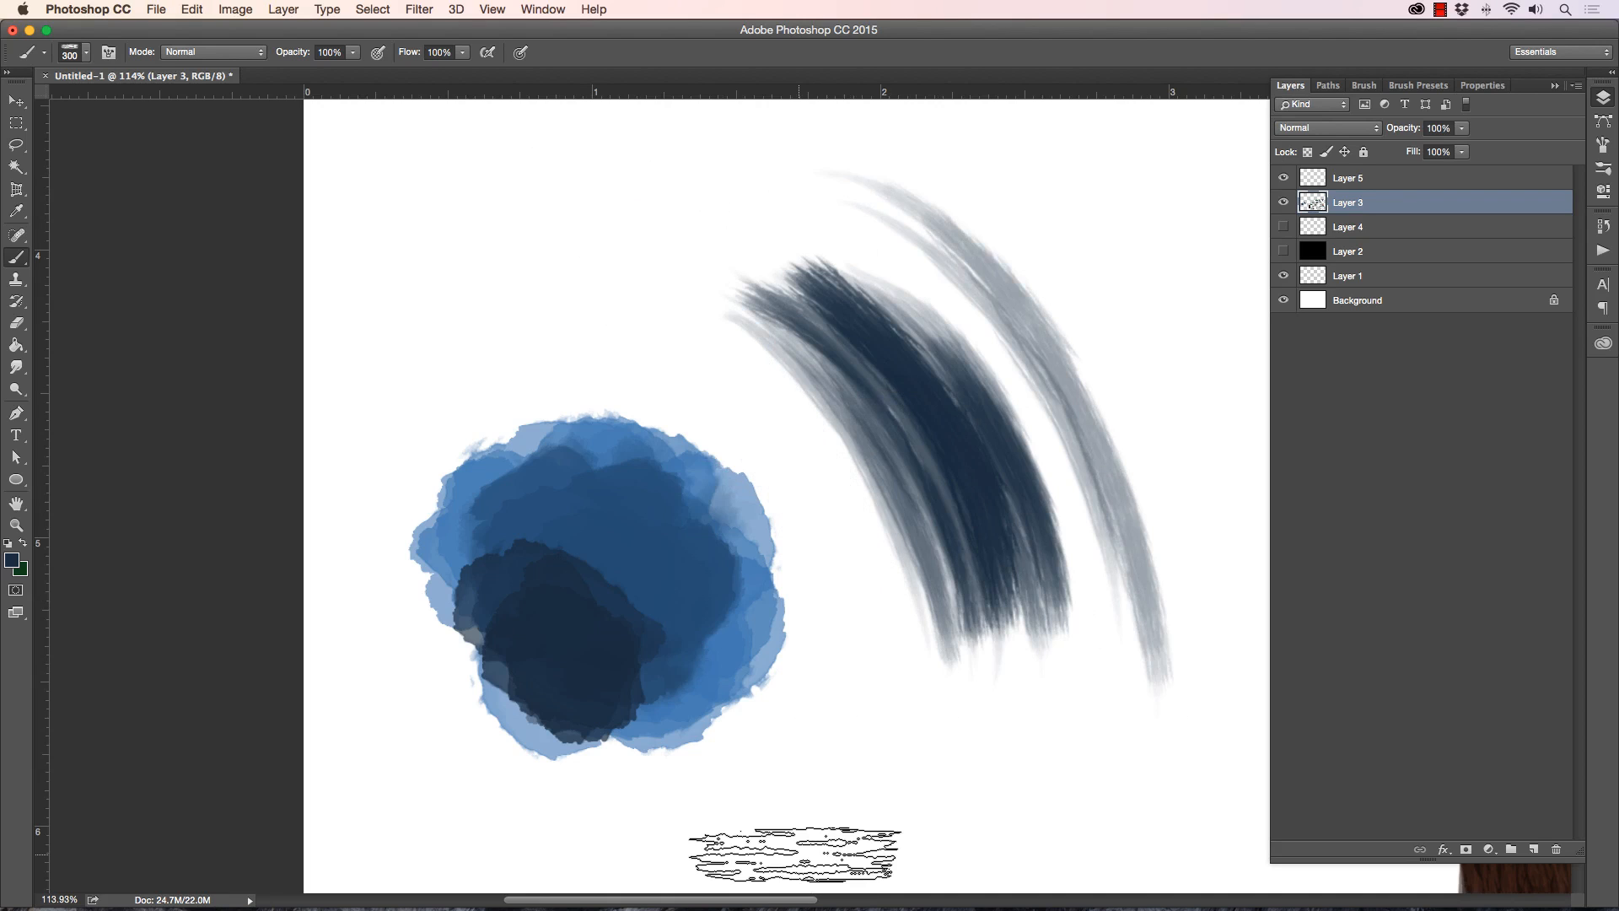
drag(911, 217, 1104, 708)
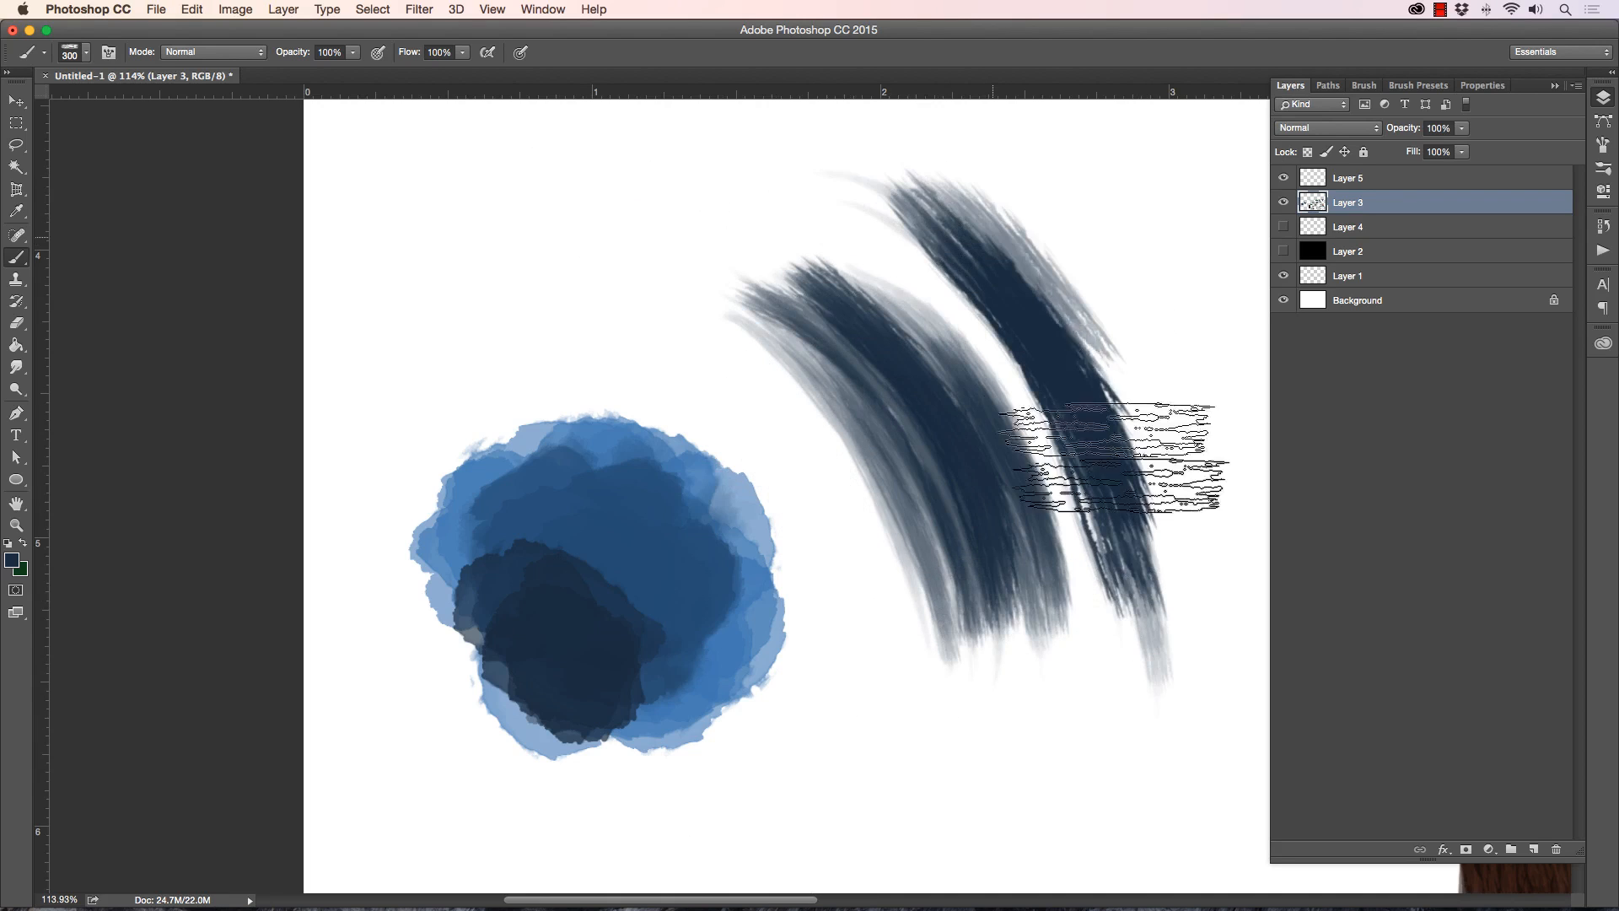
Step: Reduce the dry brush to 125 px and paint a navy rectangle outline below the watercolor splash
key(bracketleft)
key(bracketleft)
key(bracketleft)
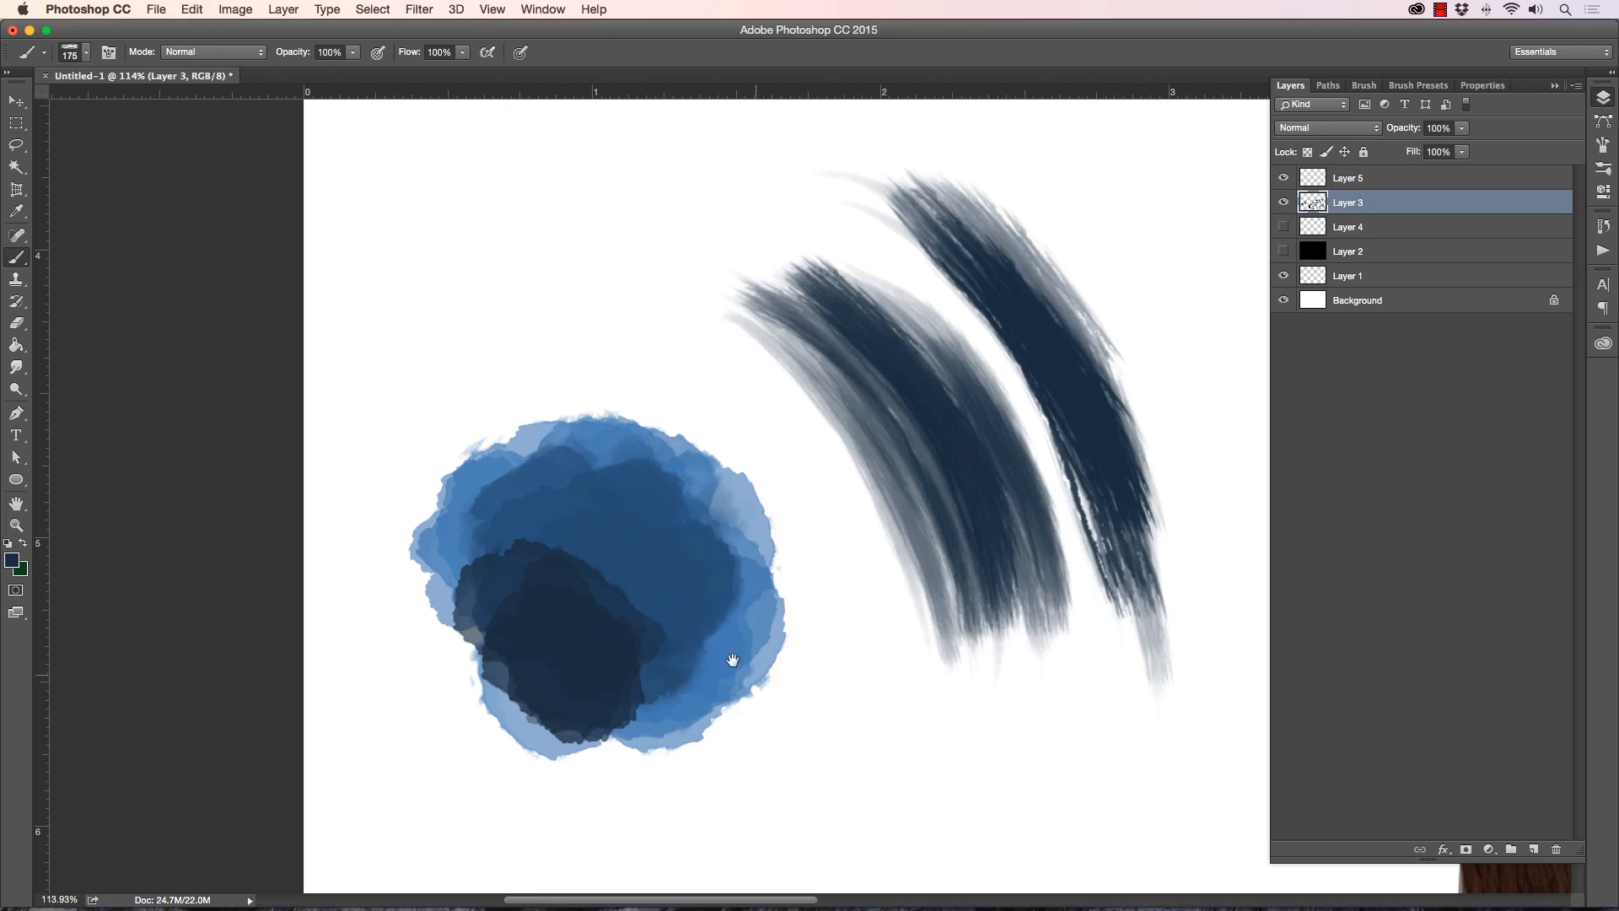
drag(700, 608, 509, 261)
key(bracketleft)
key(bracketleft)
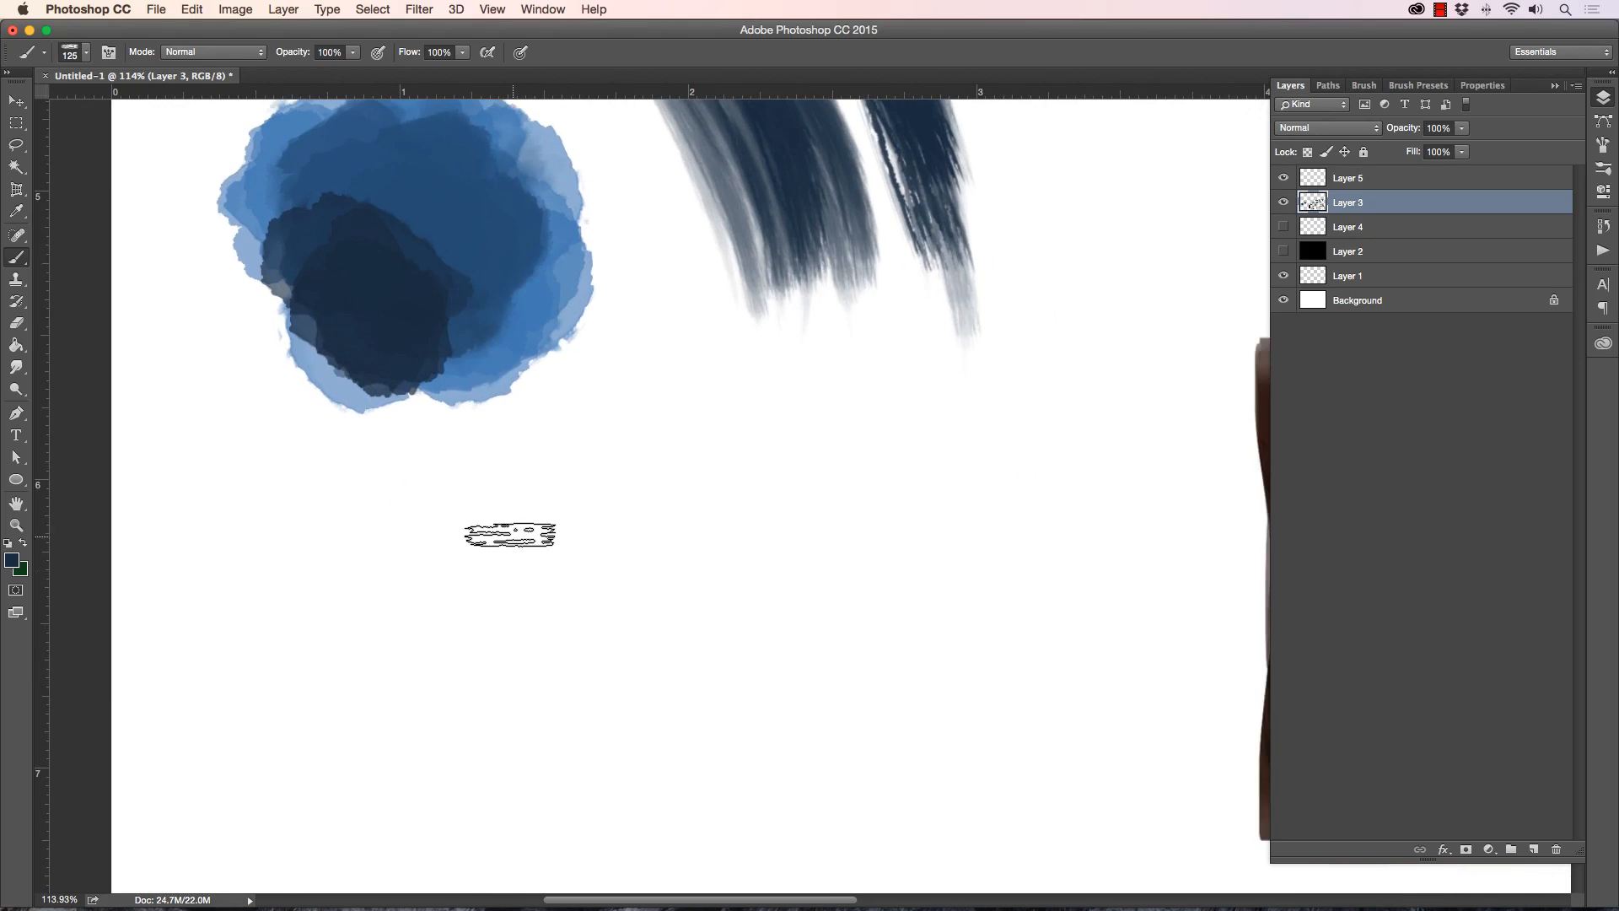
mouse_move(470, 494)
mouse_down()
mouse_move(767, 506)
mouse_move(751, 473)
mouse_move(791, 792)
mouse_move(495, 827)
mouse_move(462, 531)
mouse_up()
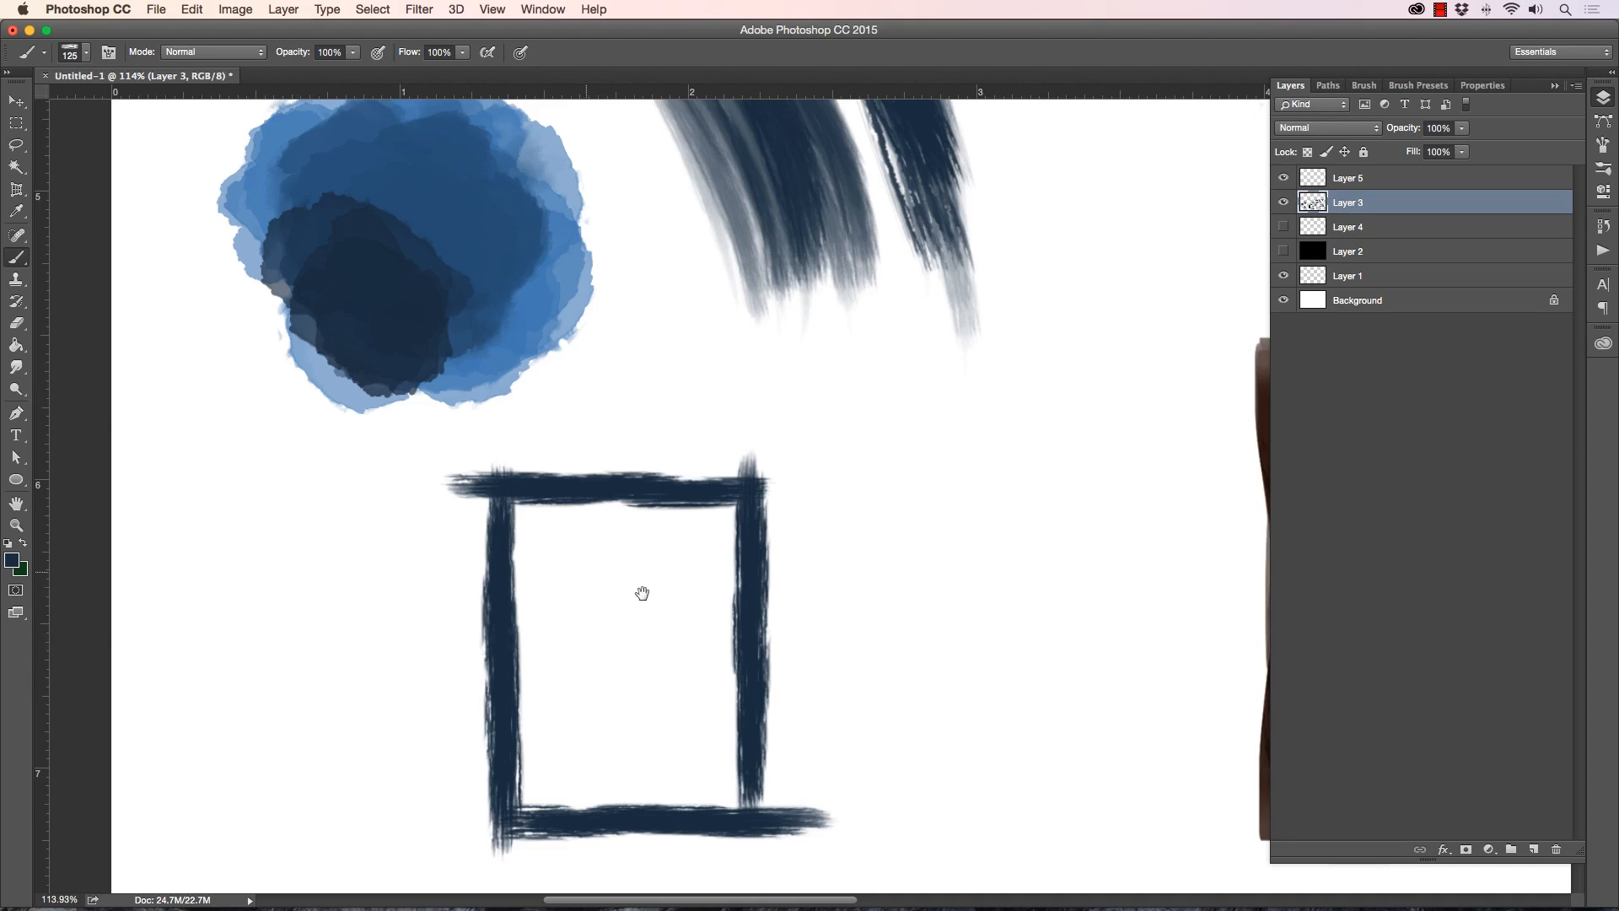
Step: Load the 047 Quick Mountains brush preset for the blank area between the rectangle outline and the bark swatch
drag(643, 589, 303, 612)
click(86, 53)
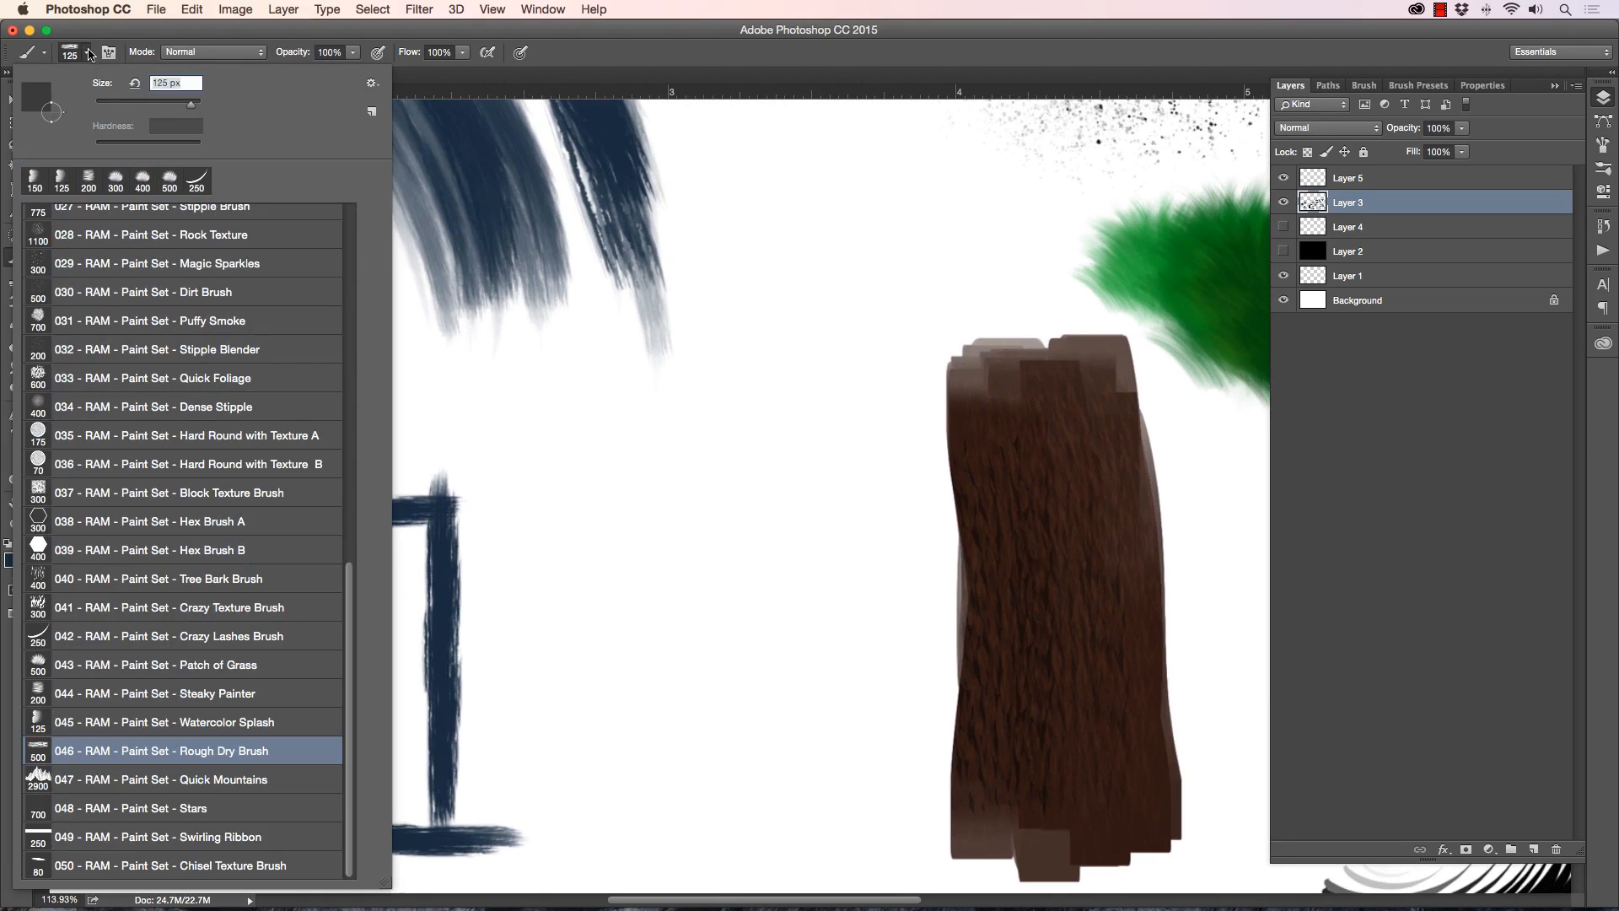
click(127, 787)
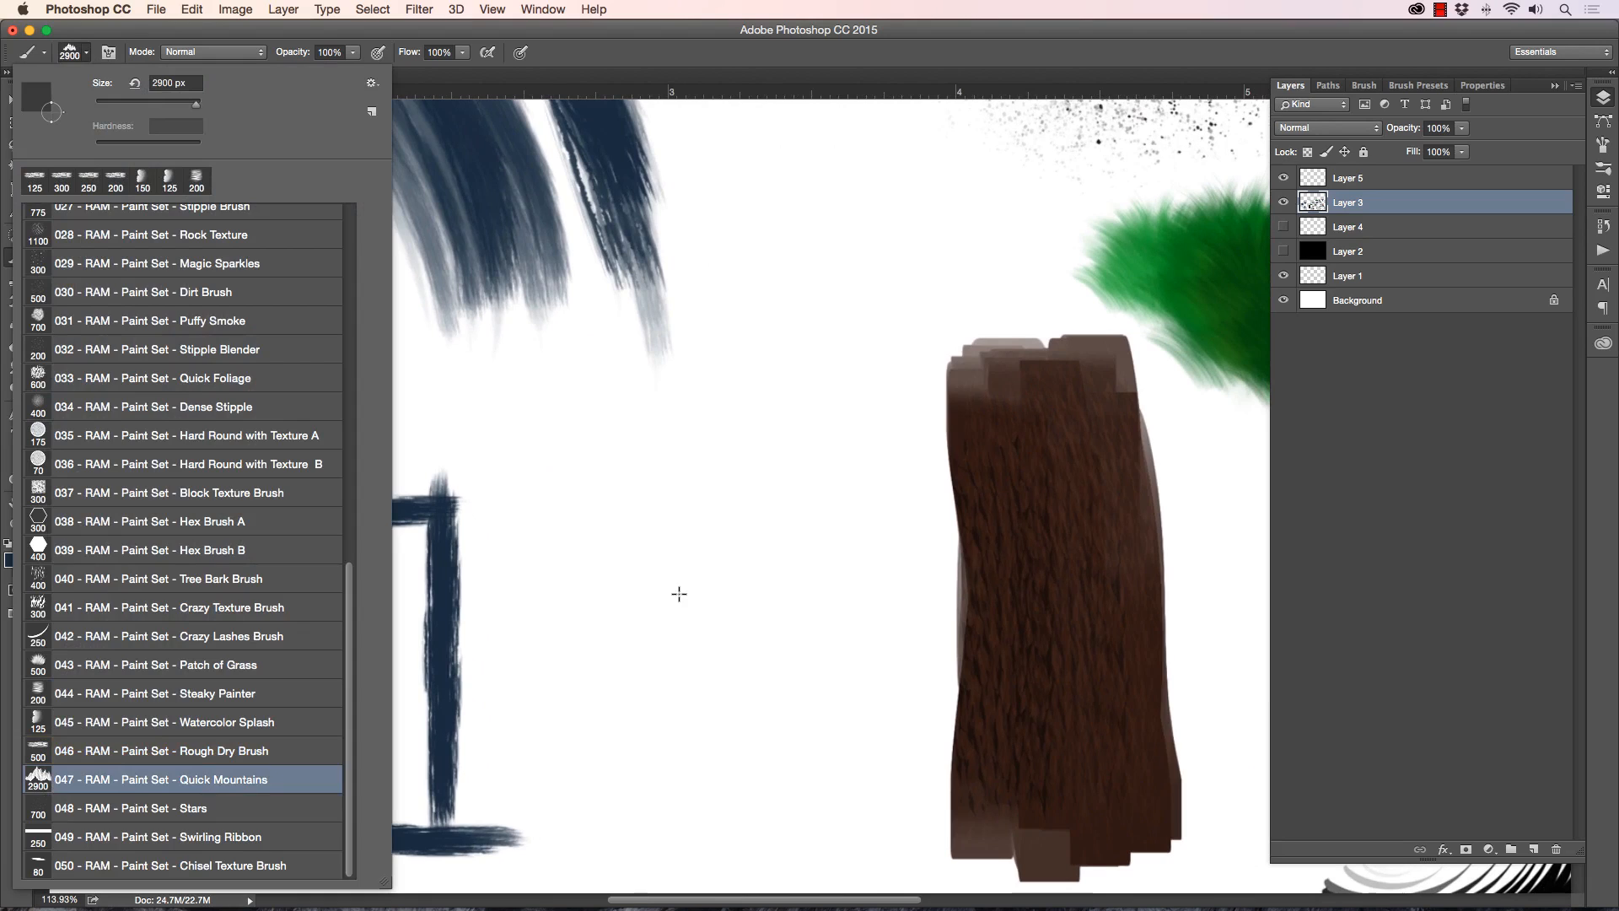
click(634, 63)
Step: Undo a first mountain stroke, reduce the brush to 600 px and stamp a navy mountain range between the rectangle and bark swatch
drag(713, 553, 647, 595)
key(super+z)
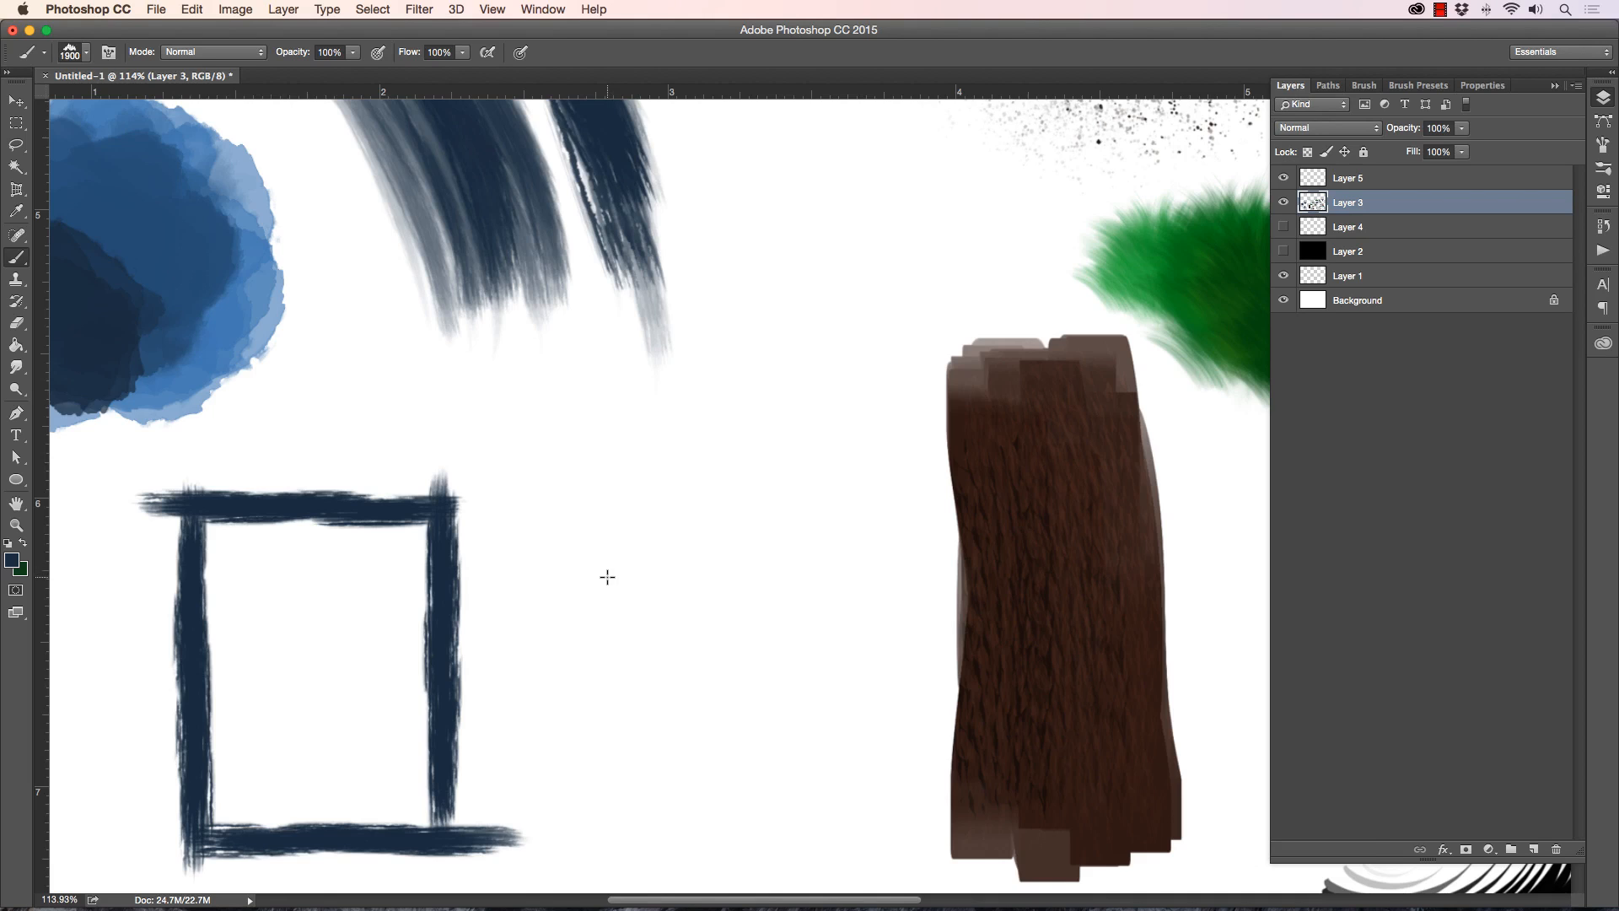
key(bracketleft)
key(bracketleft)
key(bracketleft)
key(bracketleft)
key(bracketleft)
key(bracketleft)
key(bracketleft)
key(bracketleft)
key(bracketleft)
key(bracketleft)
key(bracketleft)
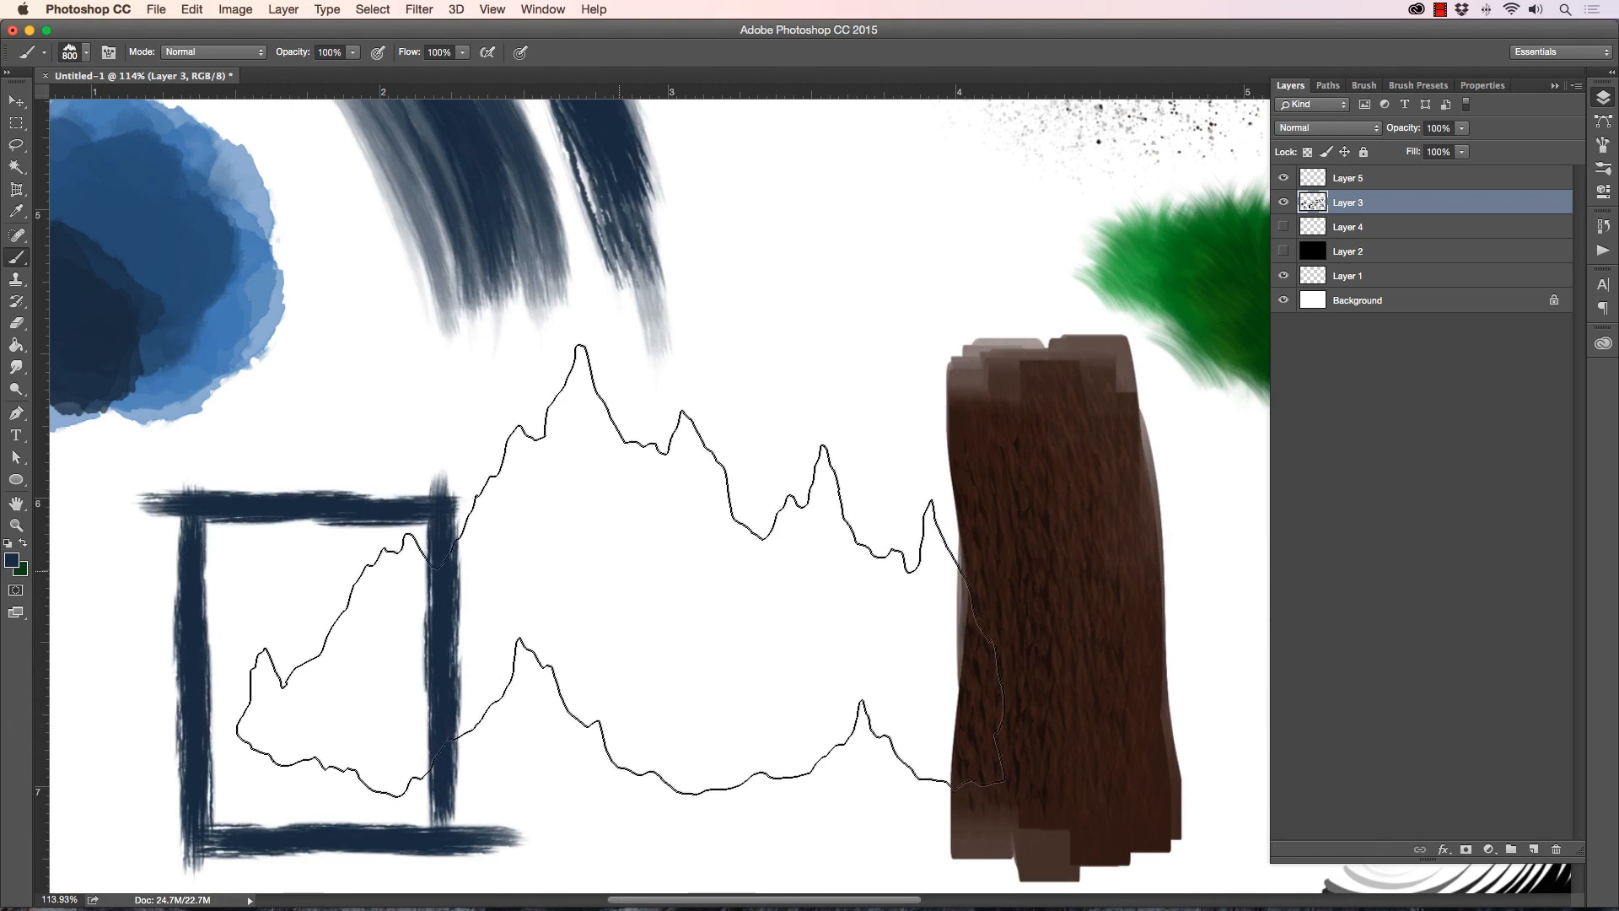
key(bracketleft)
key(bracketleft)
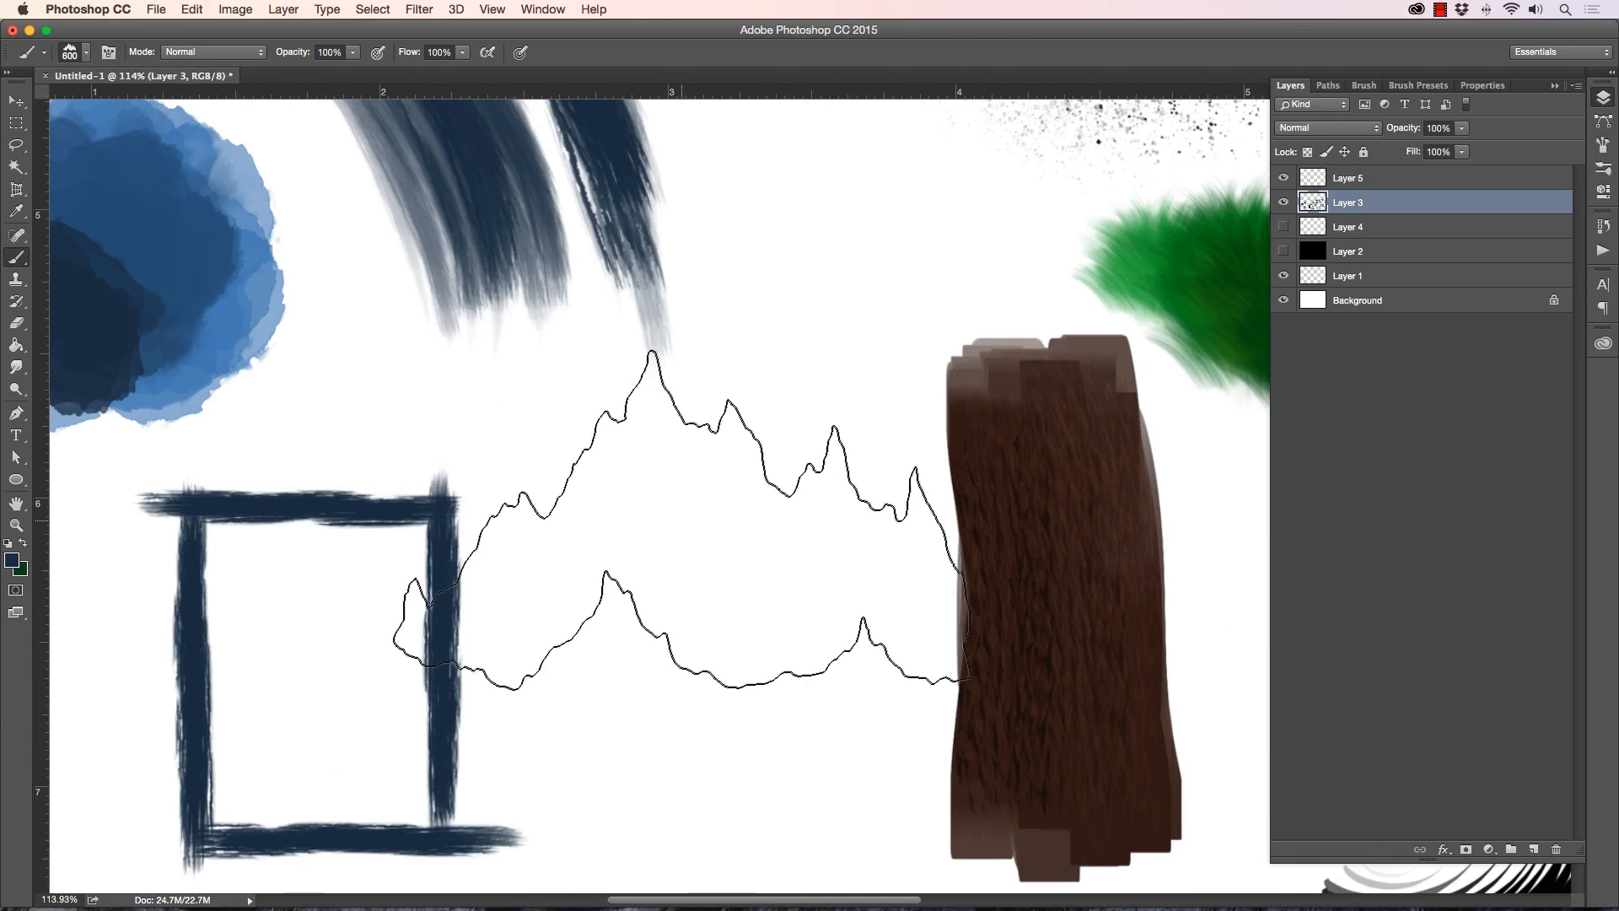
click(680, 520)
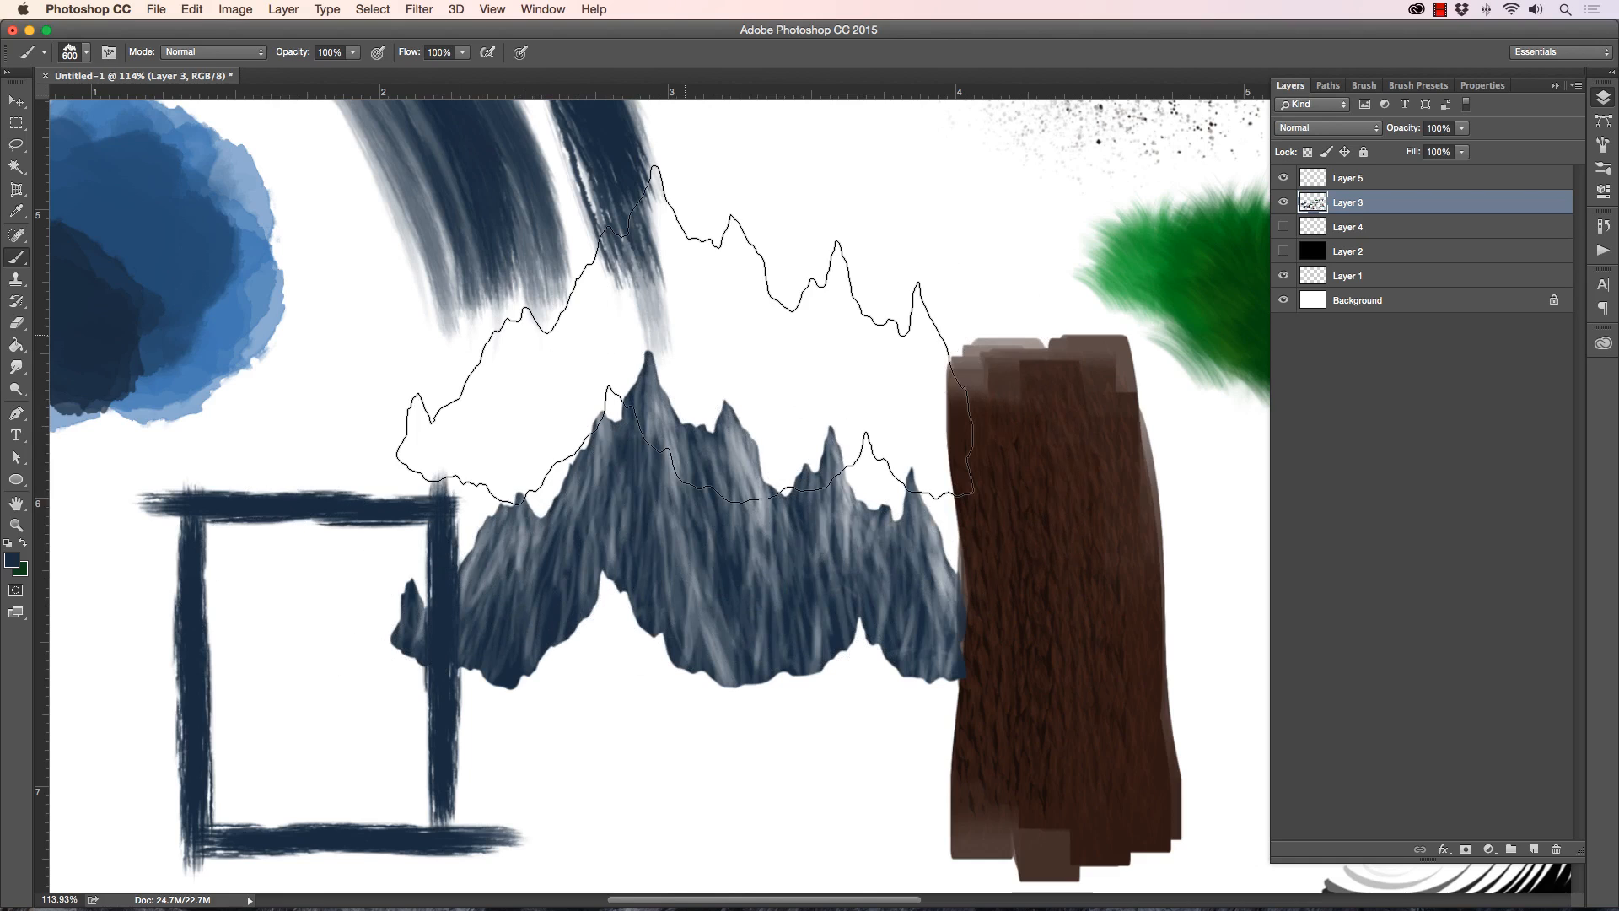
Step: Try painting overlapping Quick Mountains strokes in the blank upper part of the canvas at 600 px, and undo them
click(16, 524)
drag(425, 559, 517, 770)
drag(437, 371, 483, 629)
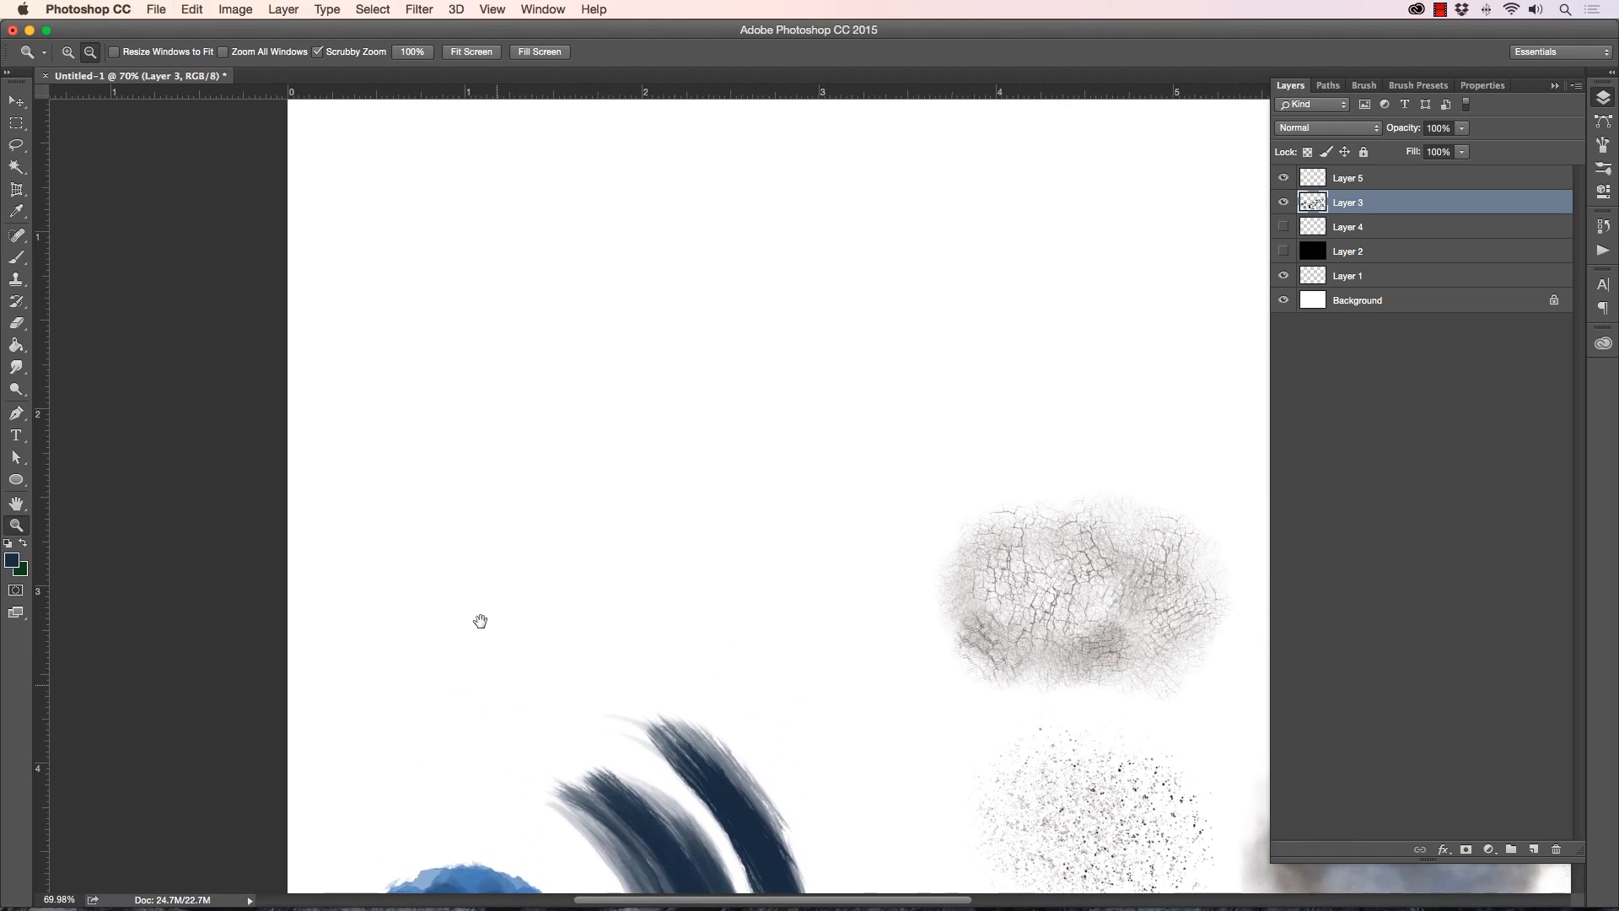
key(b)
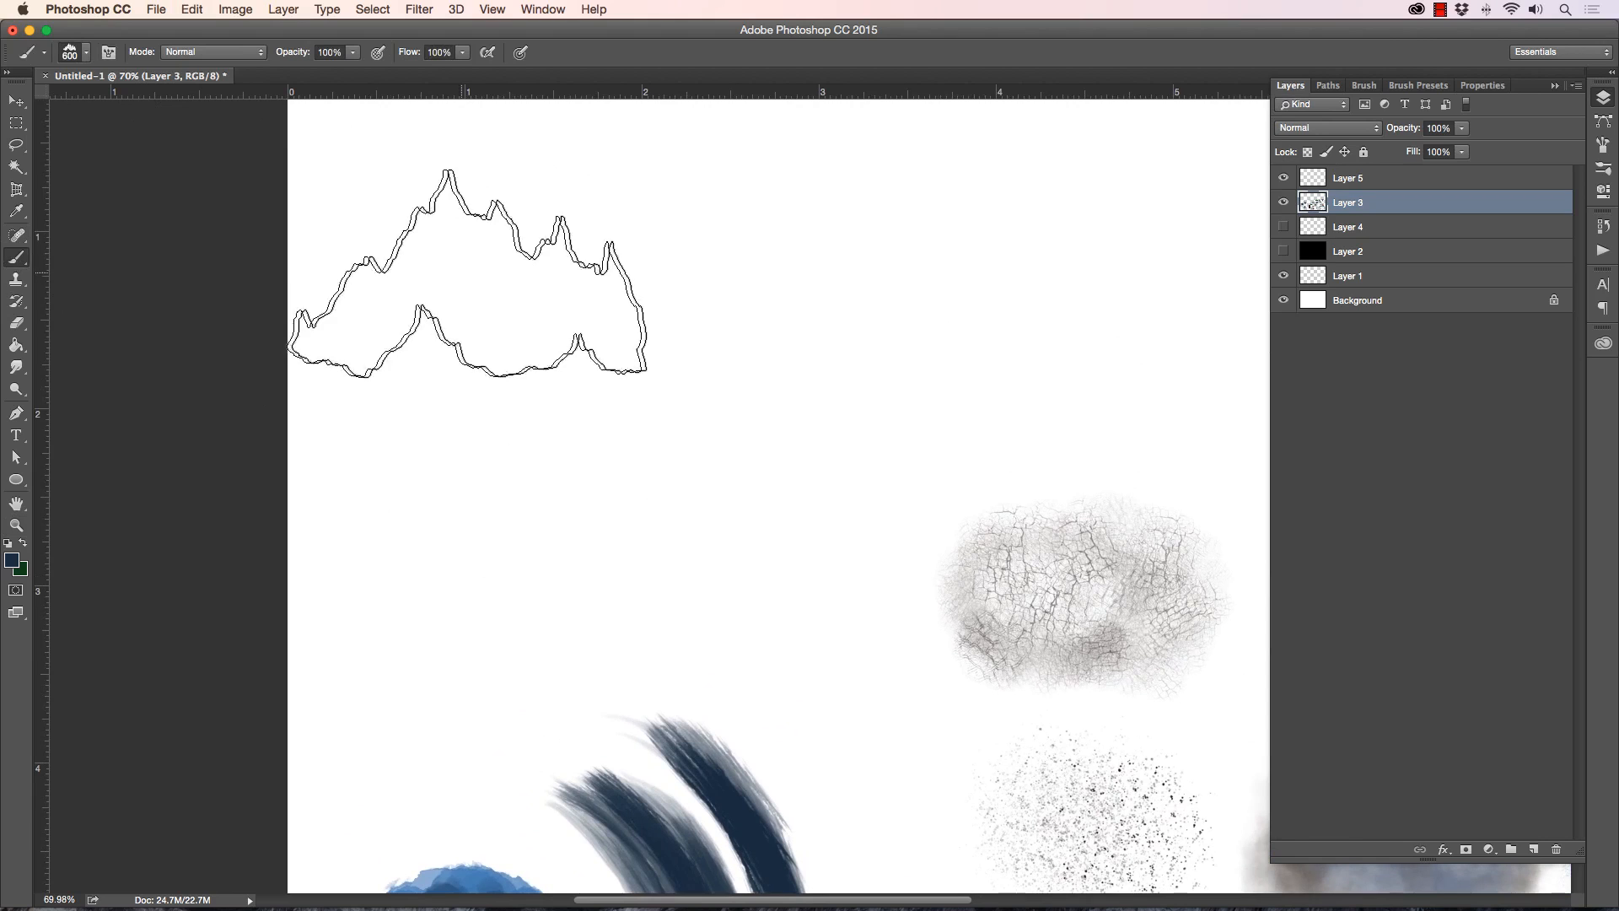
click(455, 258)
mouse_move(470, 260)
mouse_down()
mouse_move(634, 285)
mouse_move(687, 250)
mouse_move(746, 308)
mouse_up()
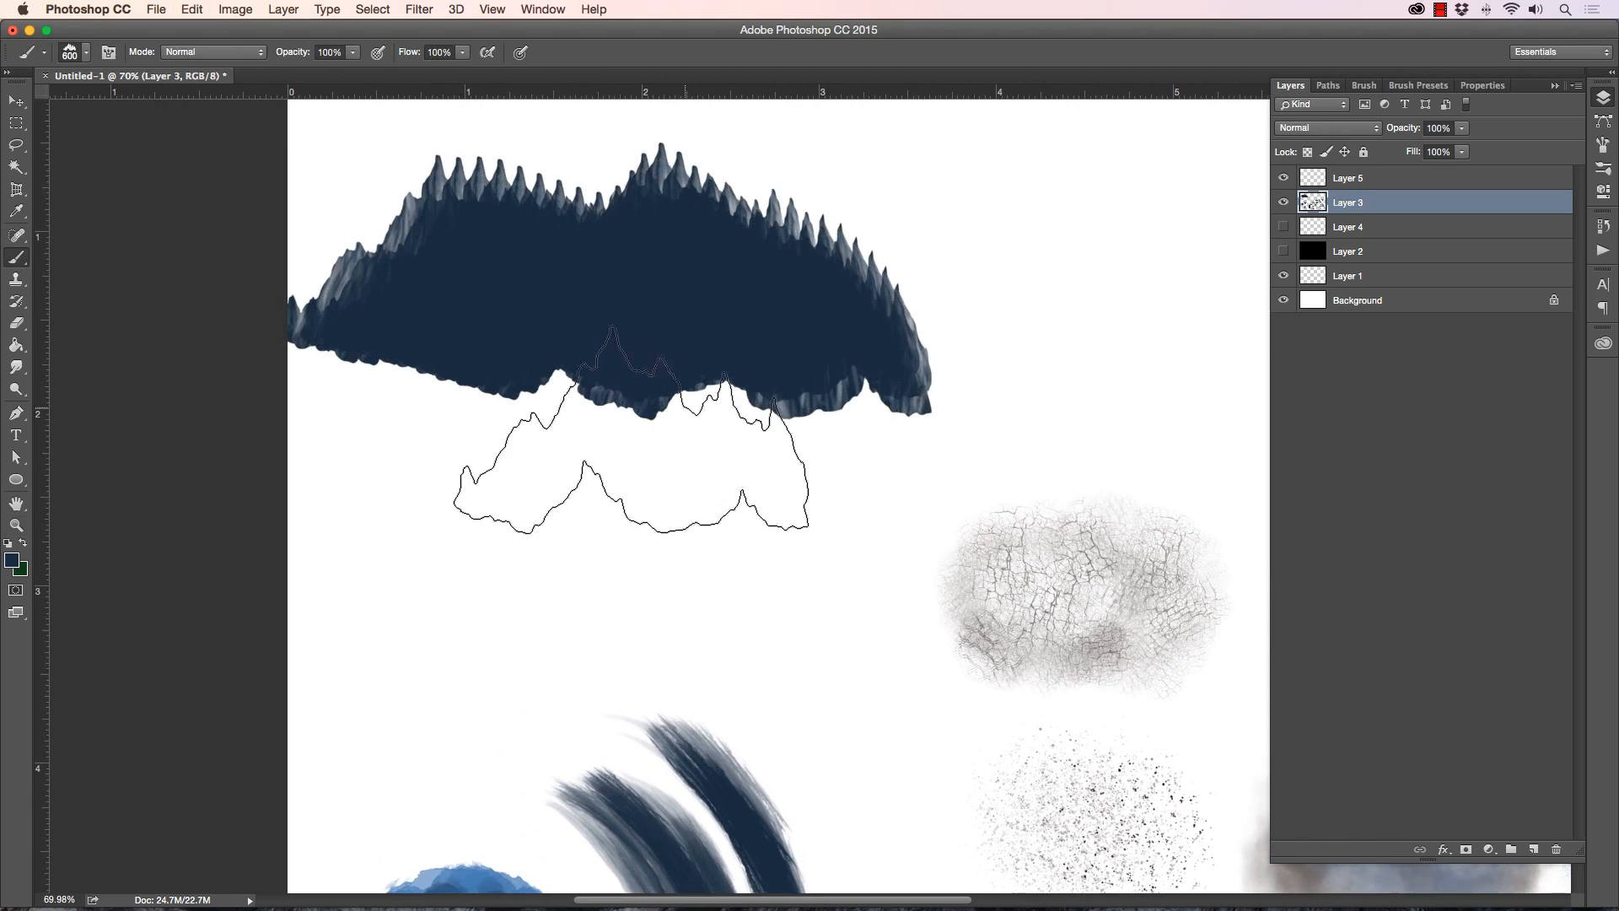
key(super+z)
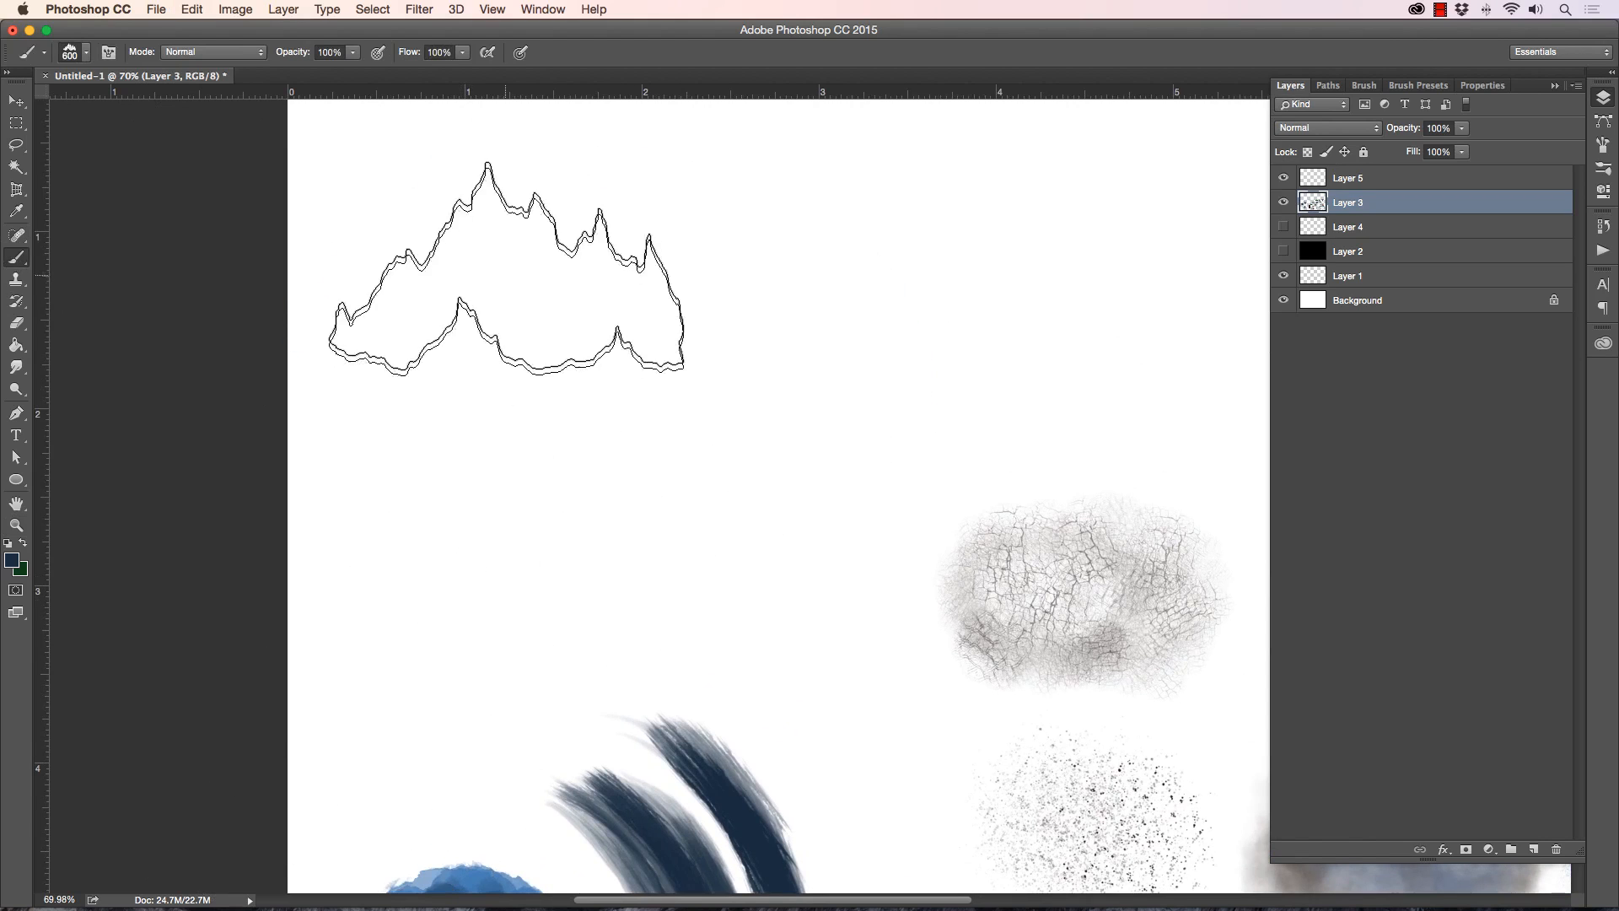
click(509, 295)
click(546, 318)
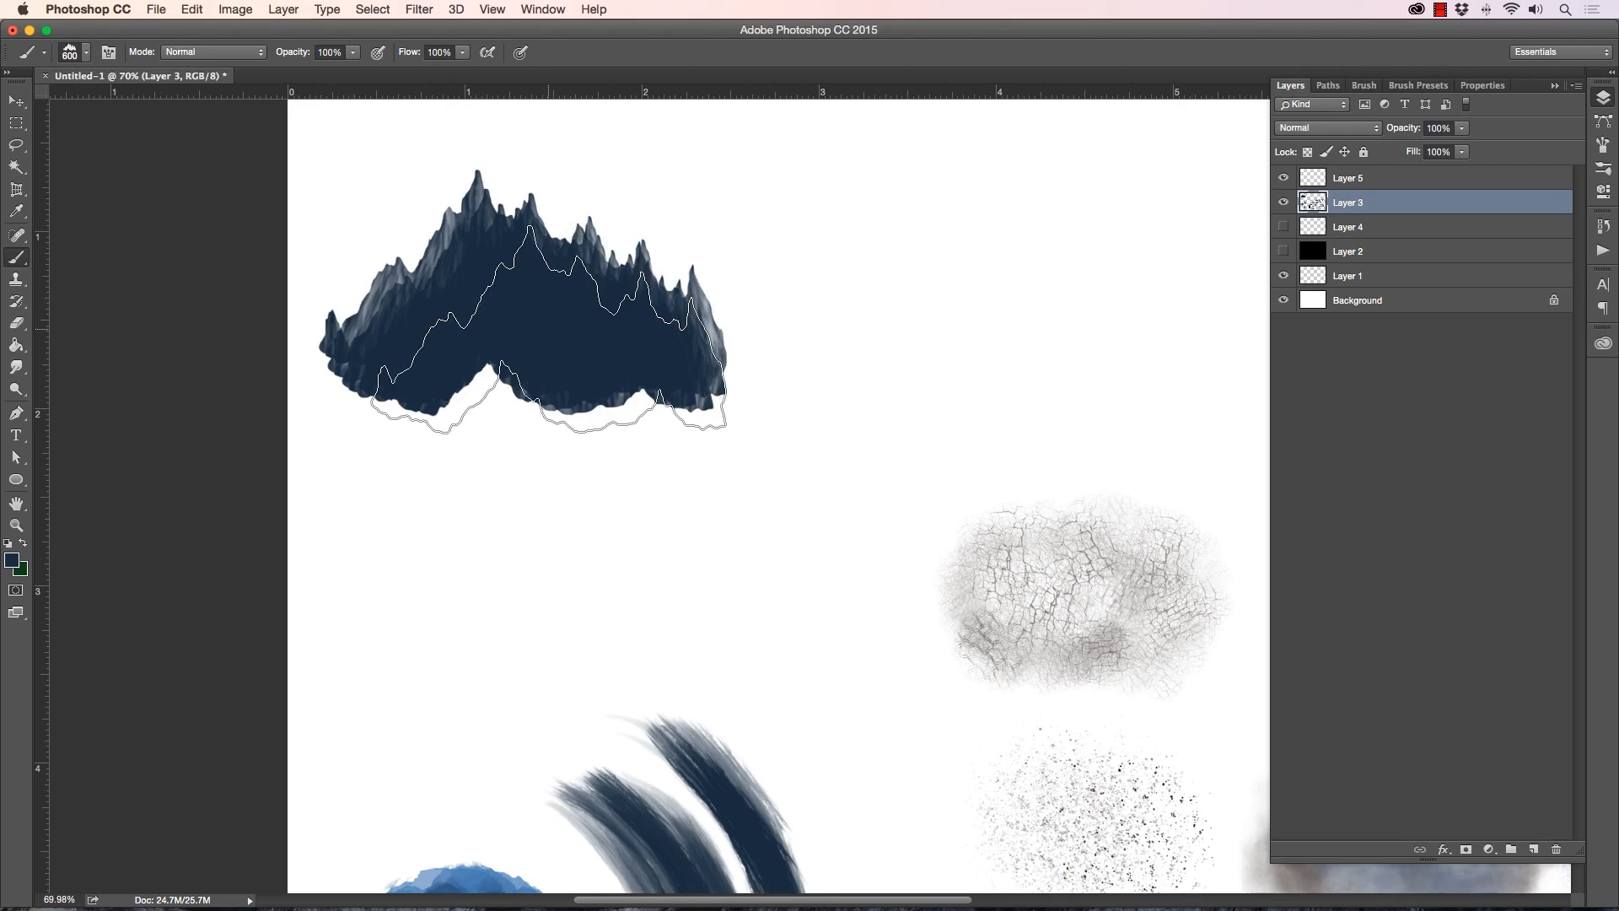
key(super+z)
key(period)
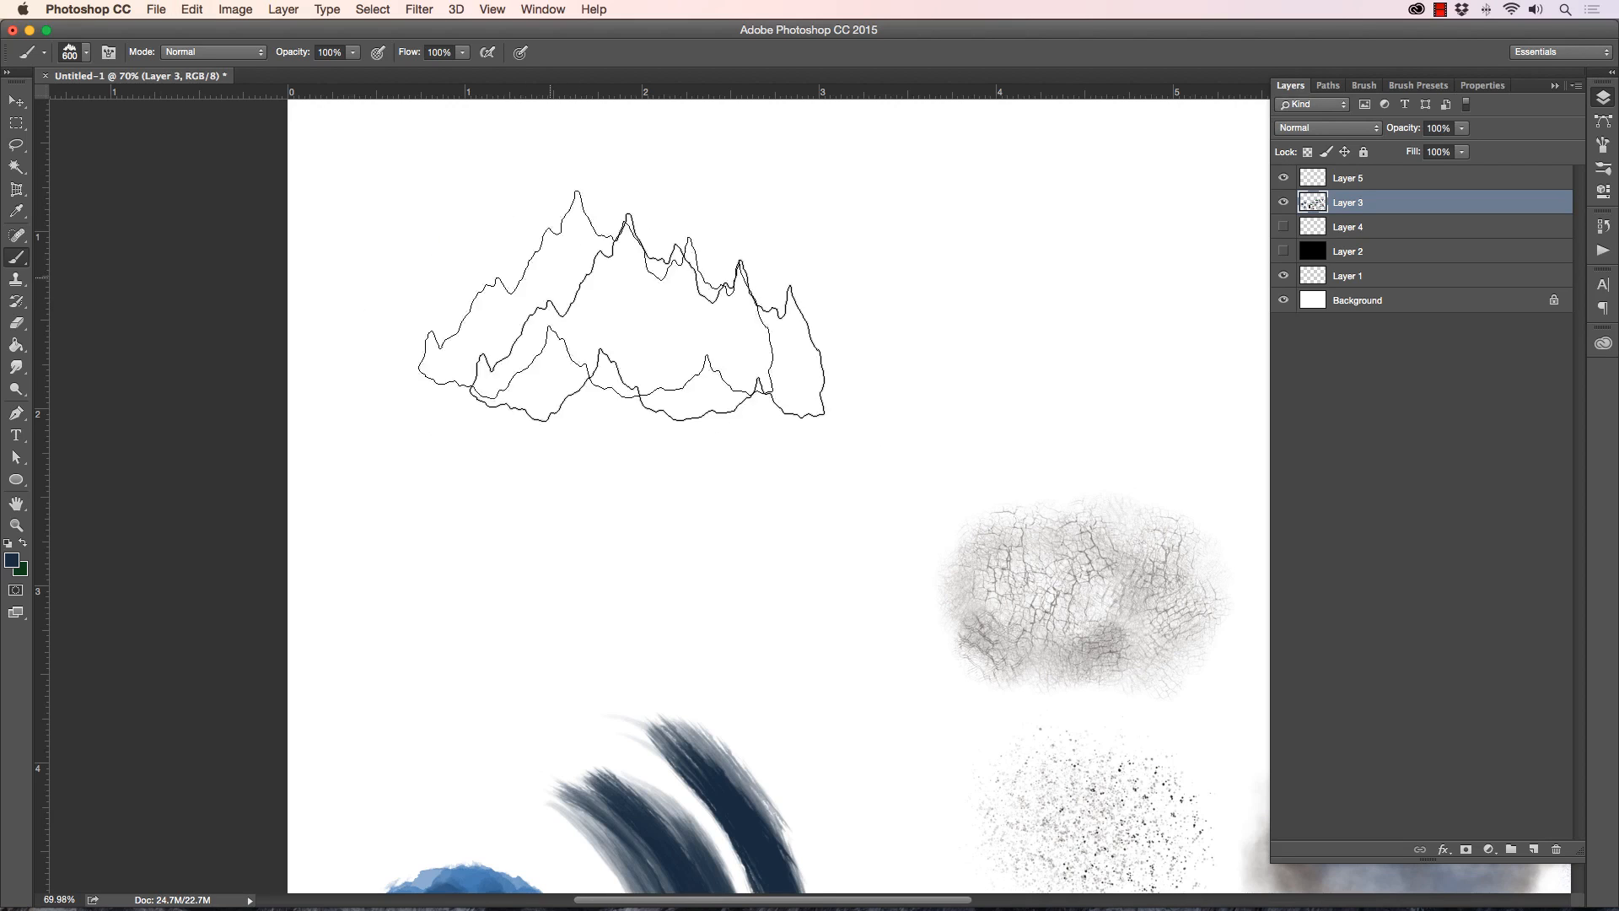
Step: Stamp one navy mountain range on a new layer above Layer 3 and a second, overlapping range on another new layer
click(1533, 849)
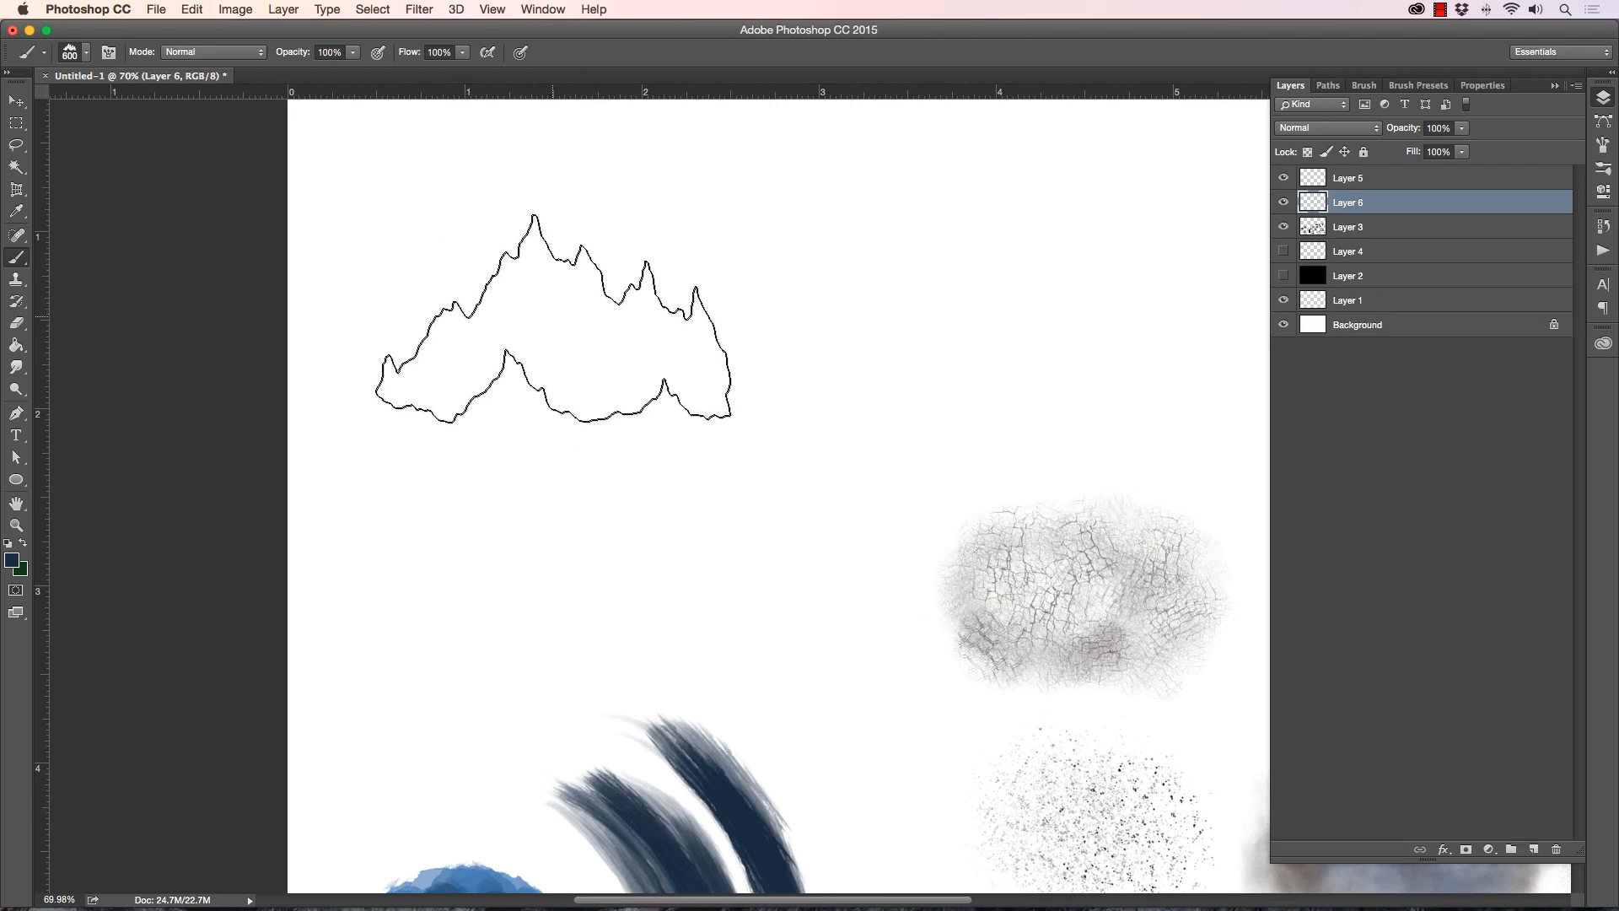
click(551, 317)
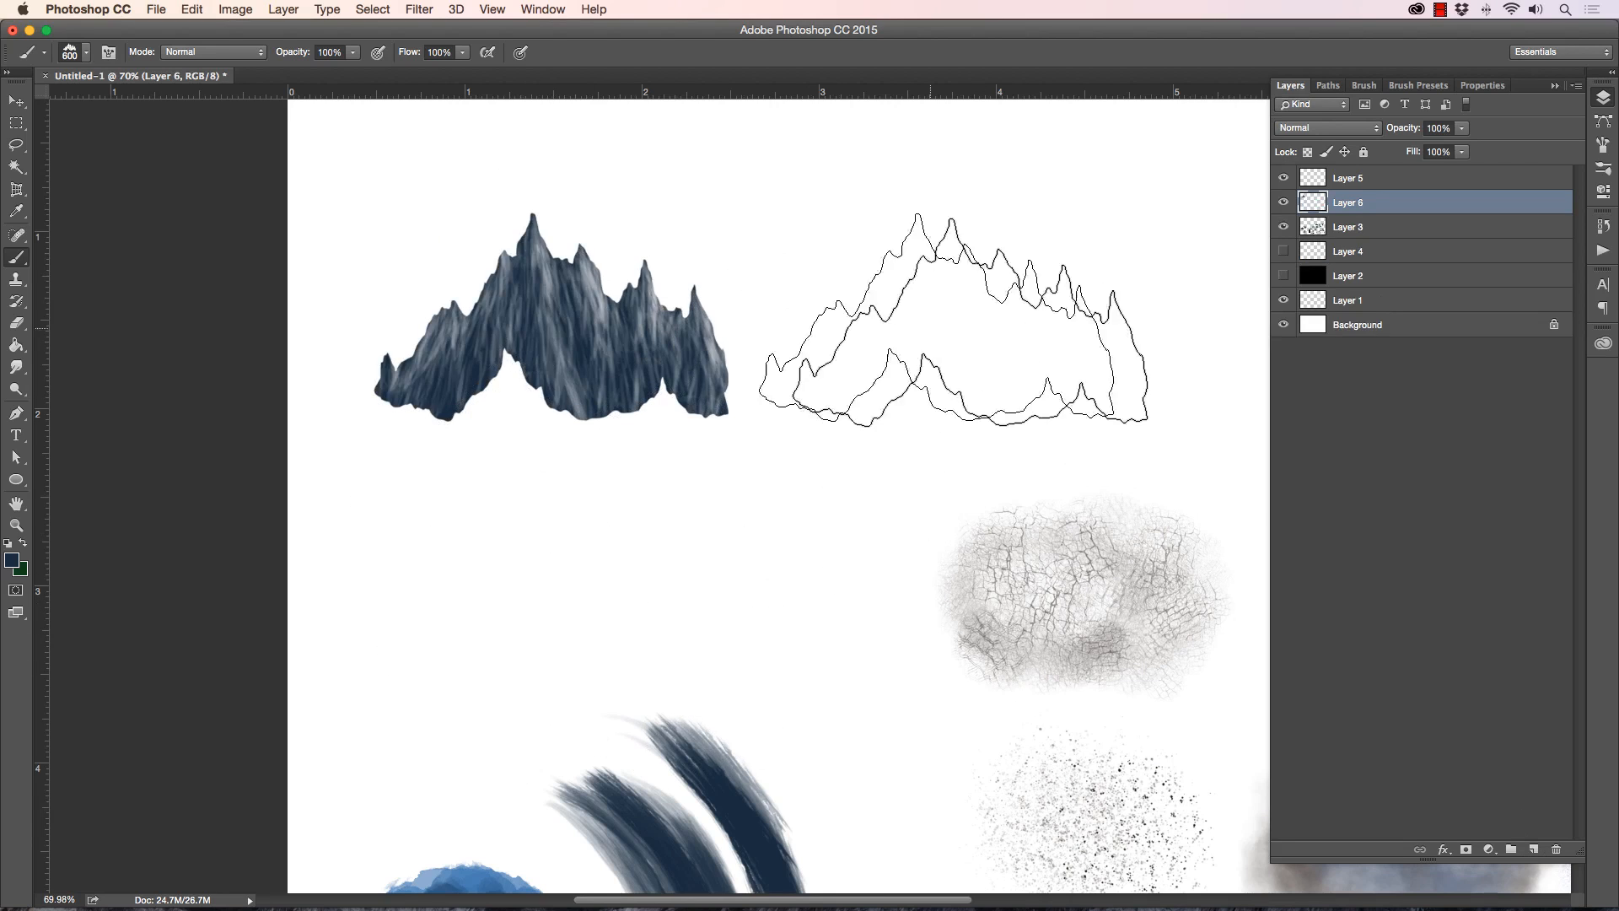
click(1534, 849)
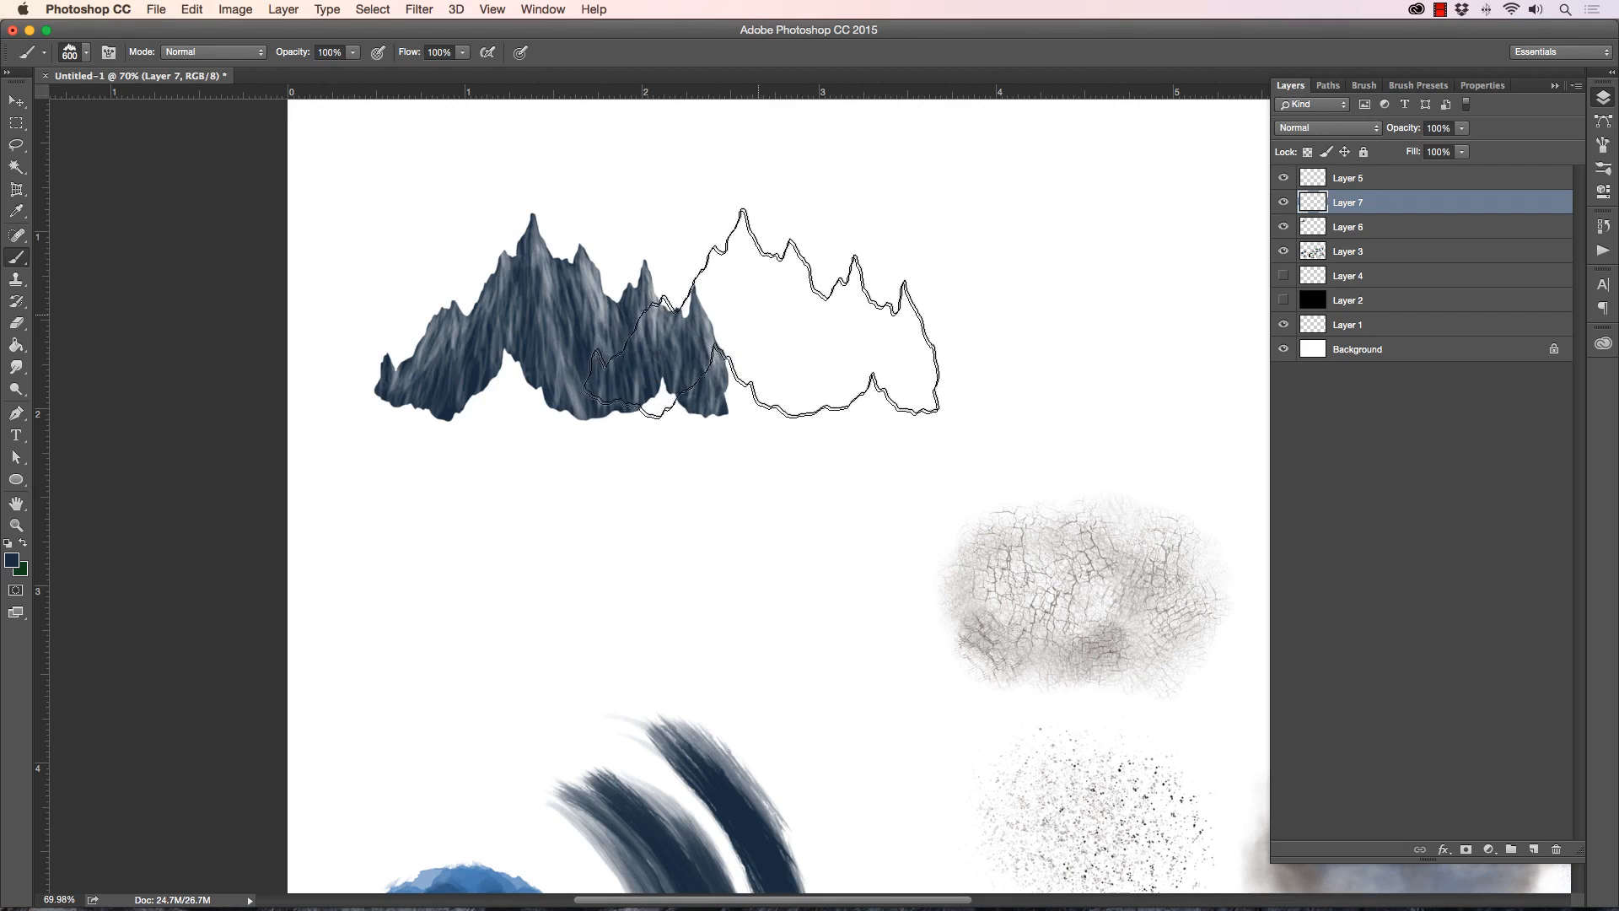
click(757, 305)
Step: Undo a first eraser pass, erase the second range's dark overlap with the first at 80 px, and reduce the eraser to 60 px
key(e)
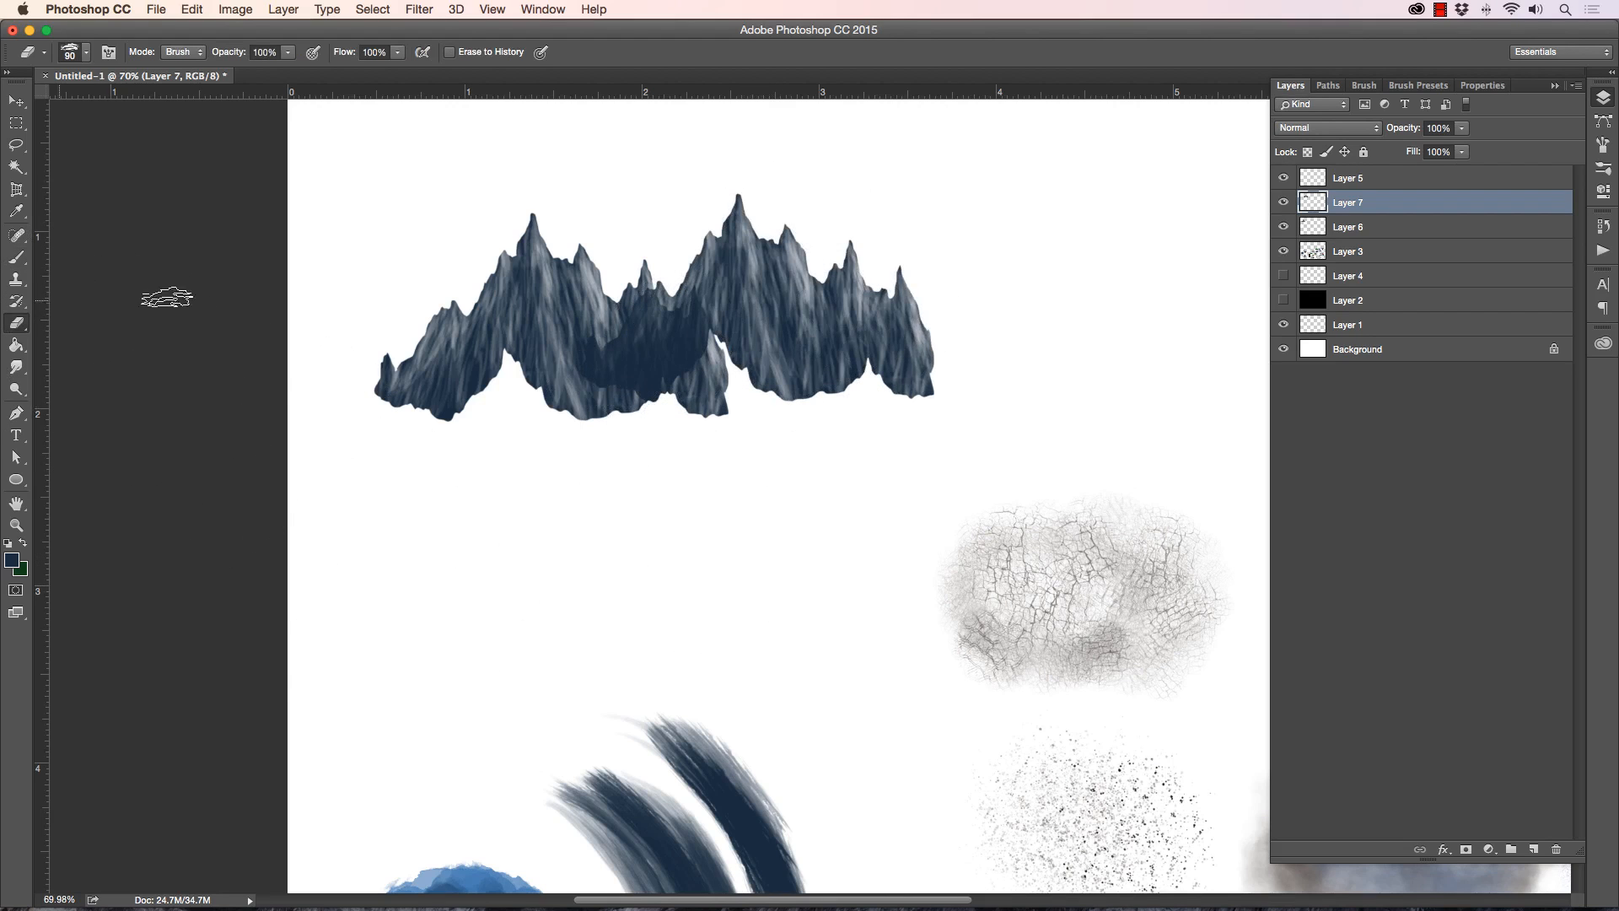
mouse_move(624, 362)
mouse_down()
mouse_move(627, 327)
mouse_move(691, 337)
mouse_up()
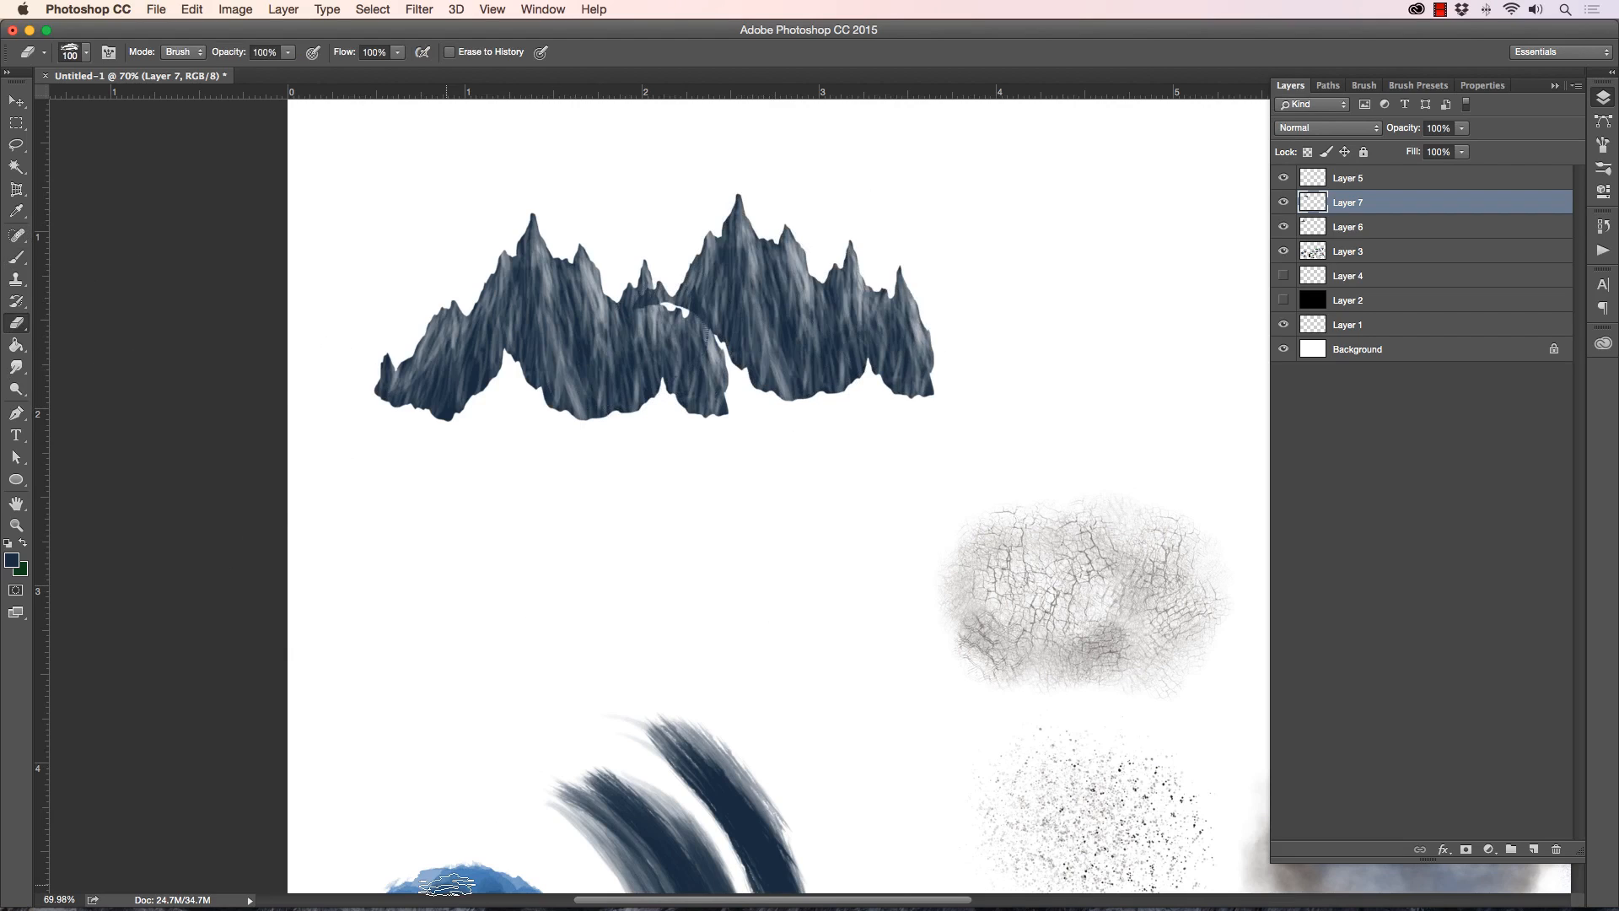
key(super+z)
key(bracketleft)
key(bracketleft)
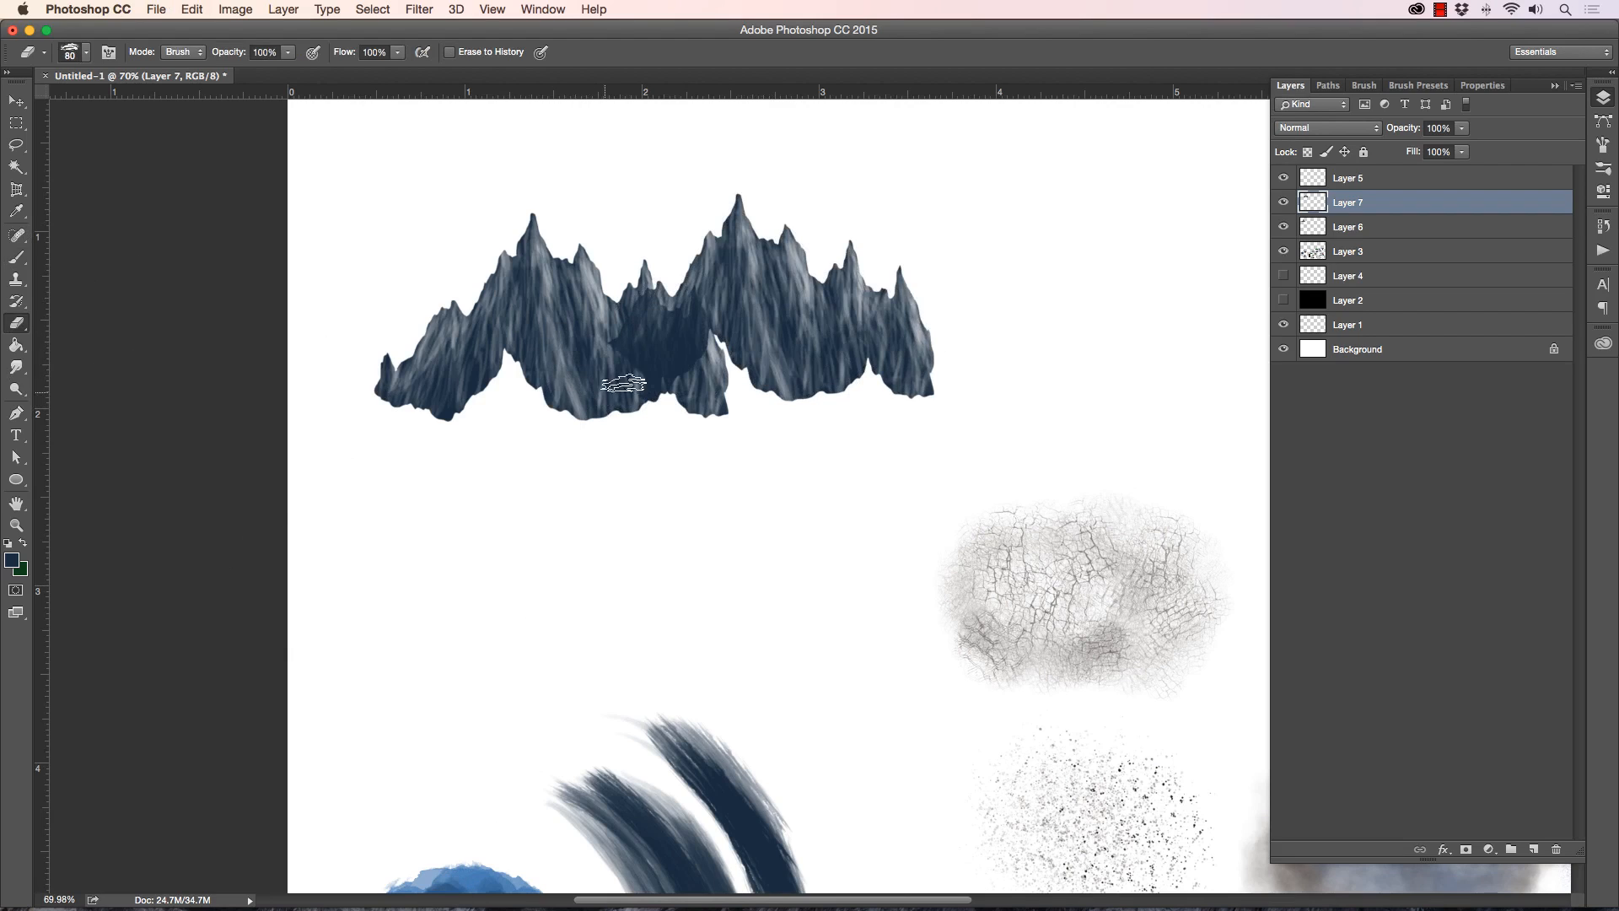
mouse_move(624, 384)
mouse_down()
mouse_move(641, 329)
mouse_move(681, 360)
mouse_move(630, 299)
mouse_move(672, 368)
mouse_move(627, 356)
mouse_move(684, 333)
mouse_up()
key(bracketleft)
key(bracketleft)
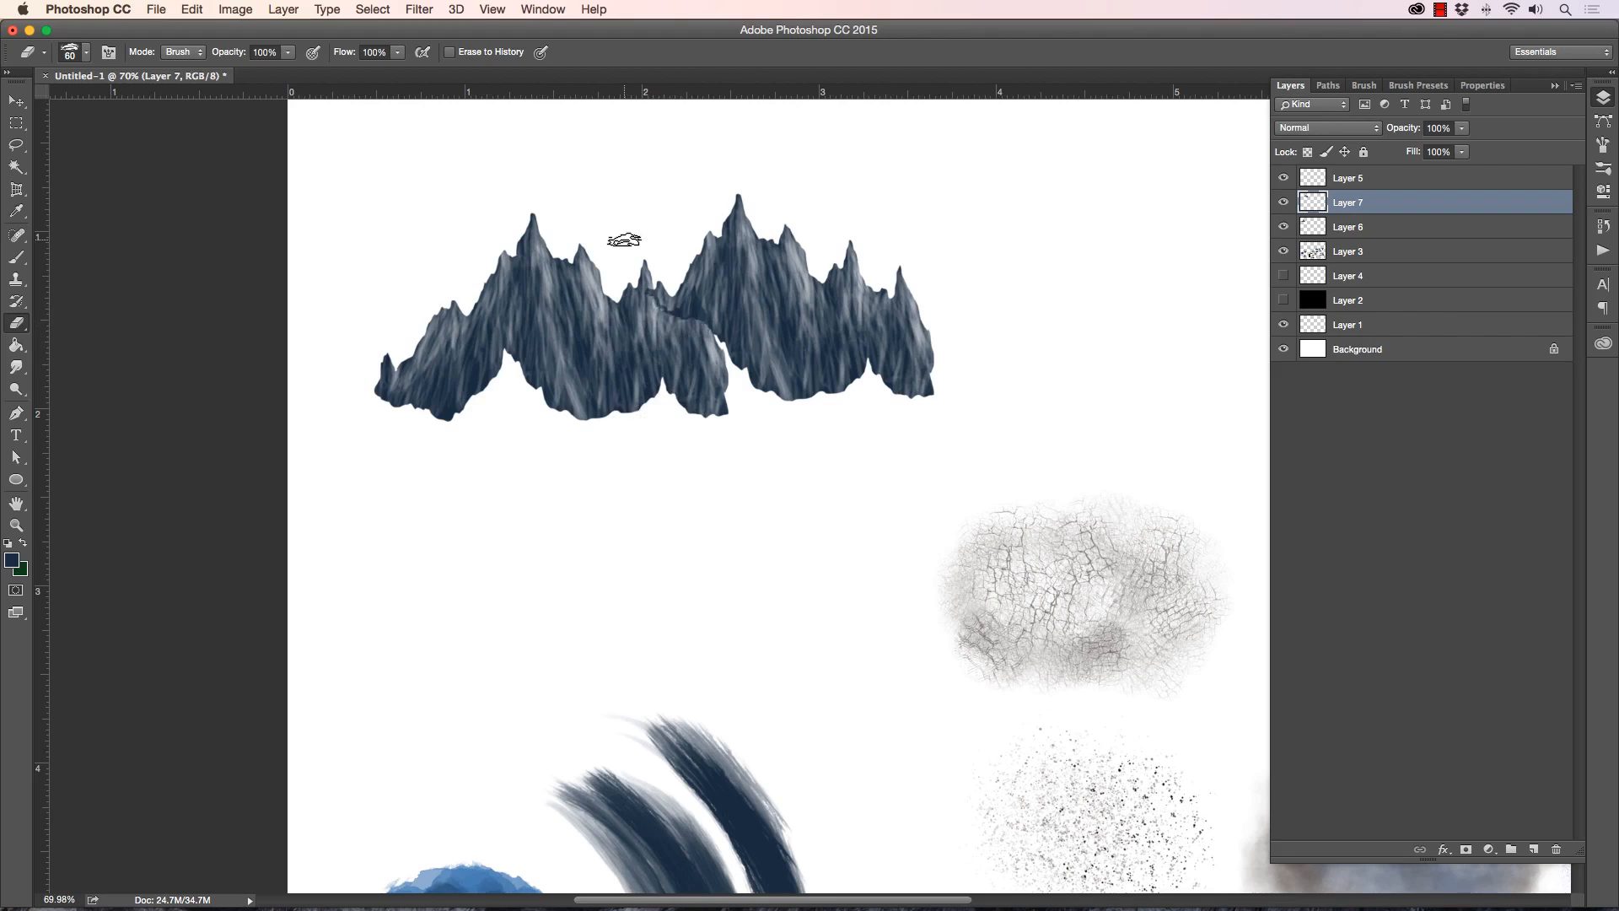
Step: Merge the second range's layer into Layer 6 and move the combined mountains up to the canvas's upper edge
key(super+e)
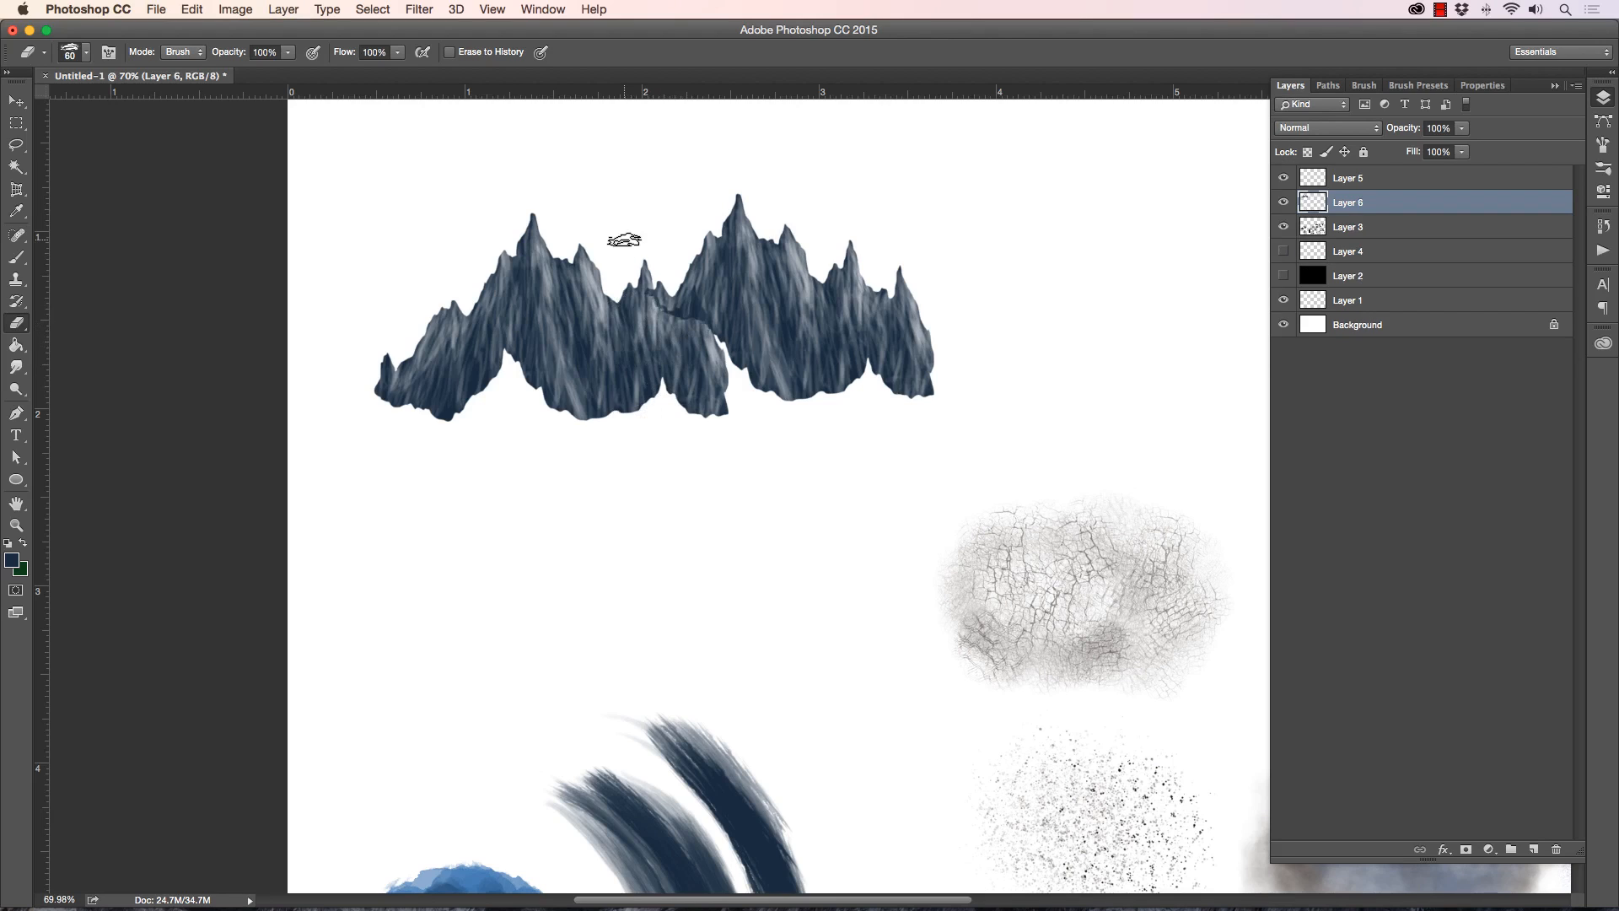
key(v)
mouse_move(498, 339)
mouse_down()
mouse_move(710, 250)
mouse_move(594, 242)
mouse_move(549, 221)
mouse_up()
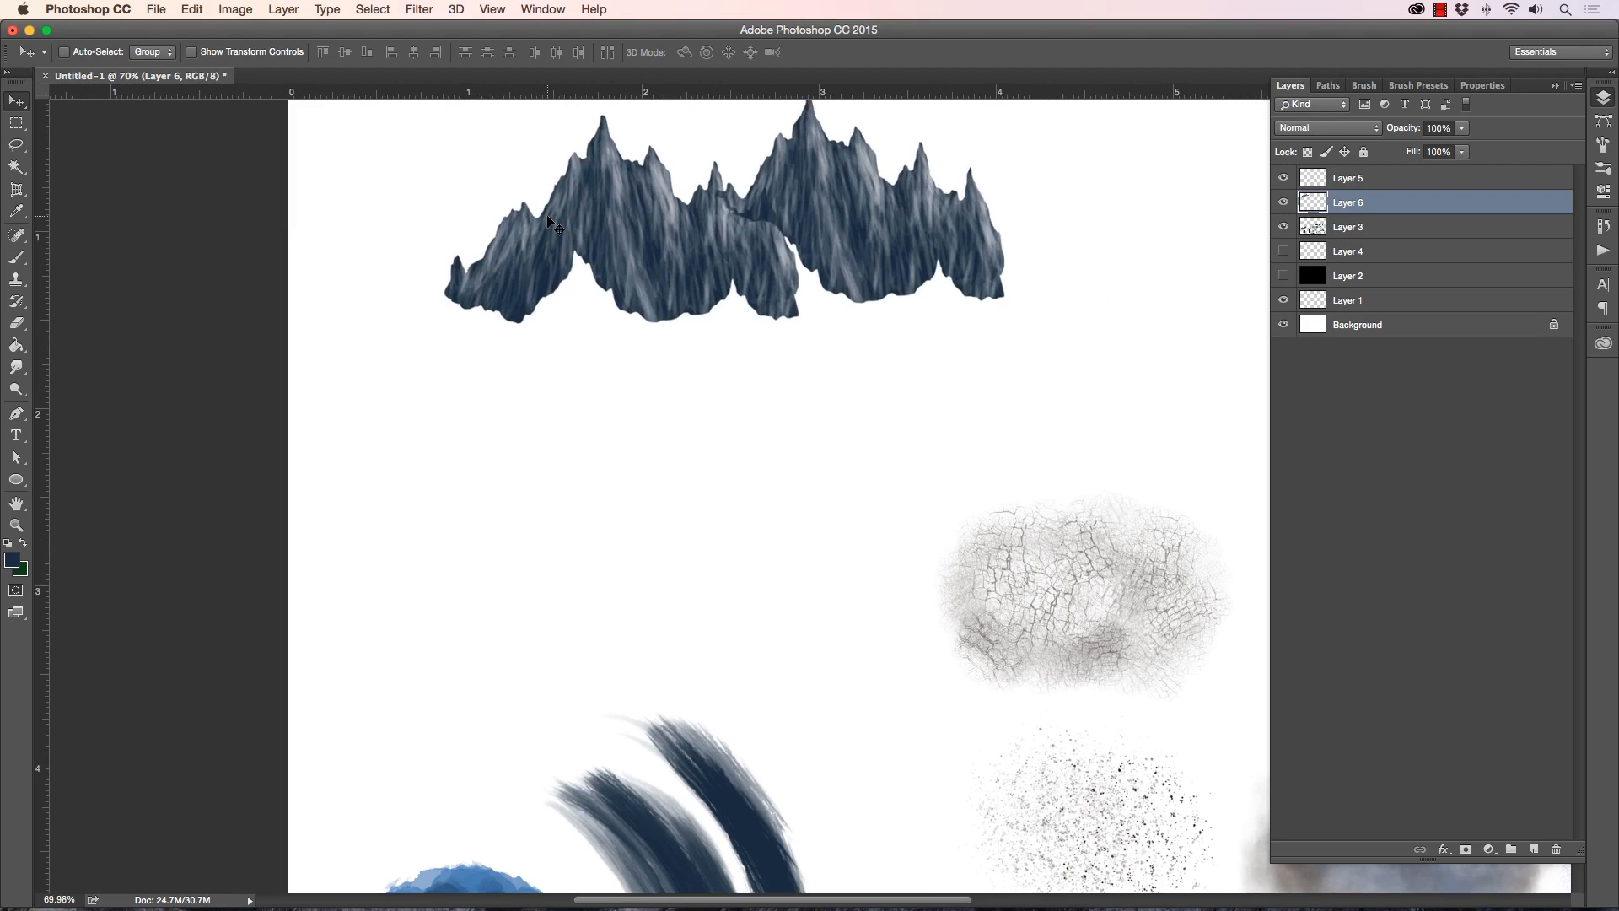
Step: Load the 048 Stars brush preset
click(18, 260)
click(82, 58)
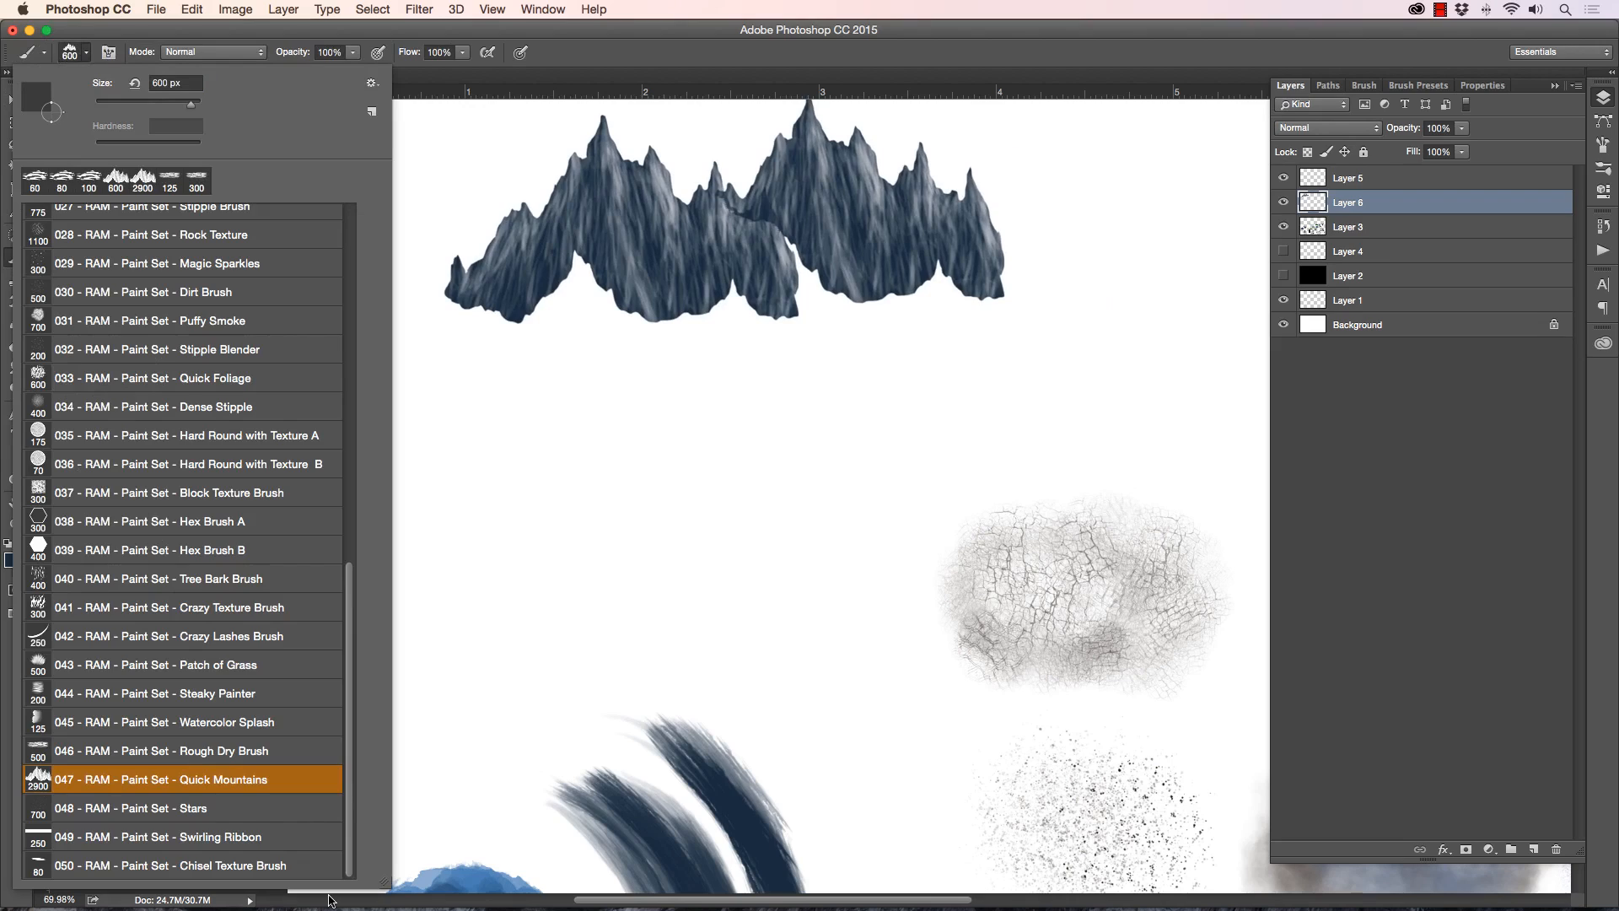
click(240, 814)
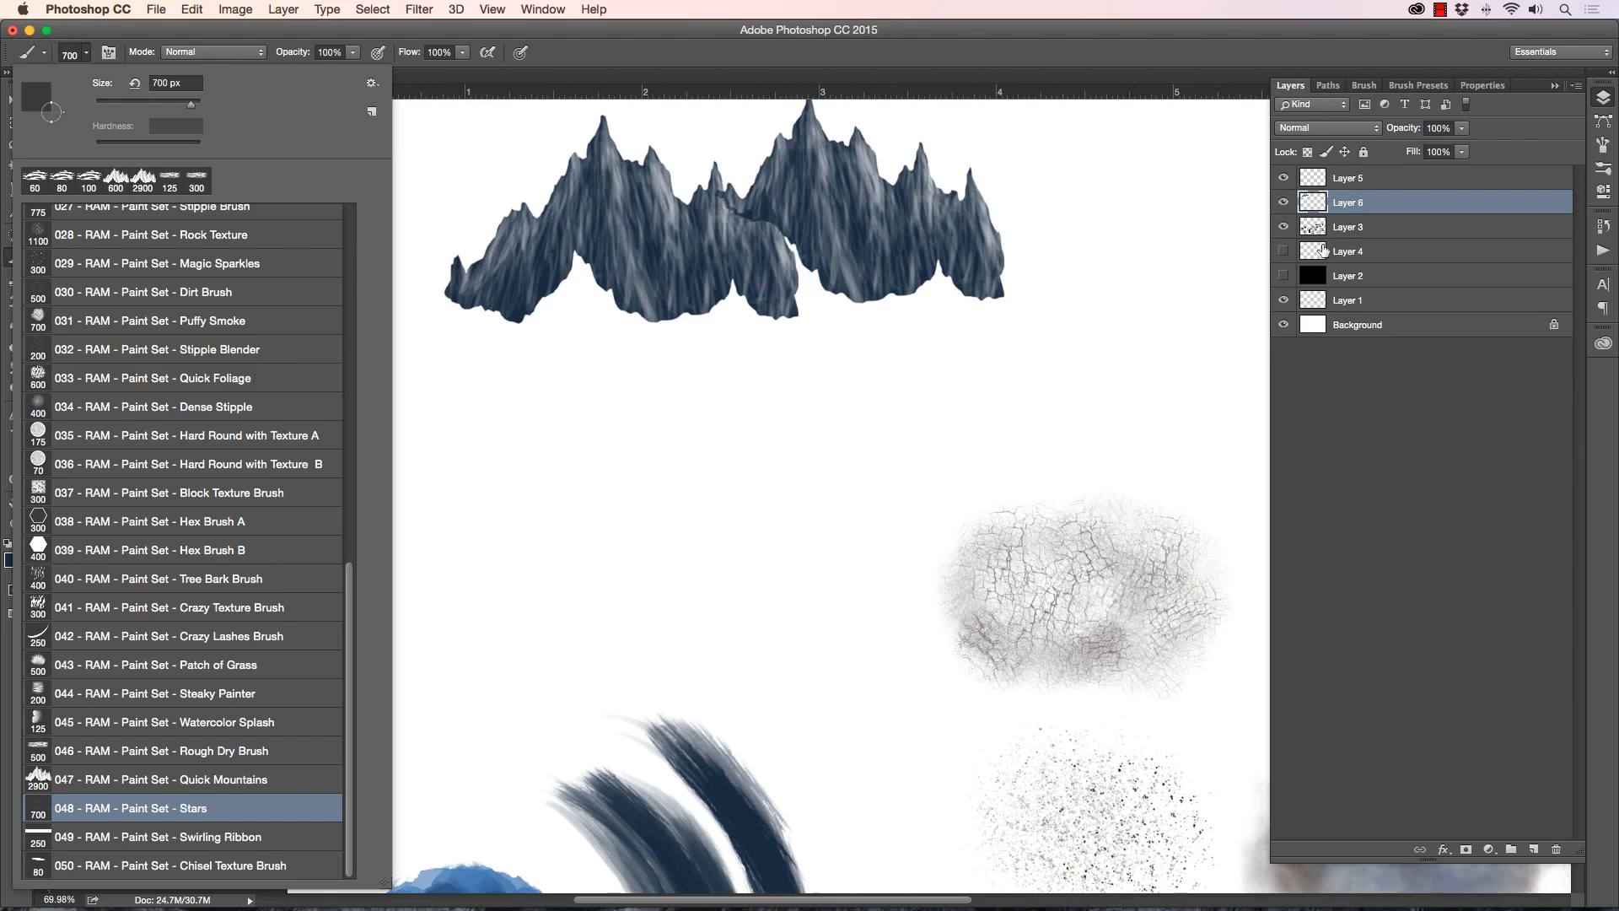
Step: Show the black Layer 2 and add a new empty layer directly above it
click(1283, 301)
click(1286, 277)
click(1372, 271)
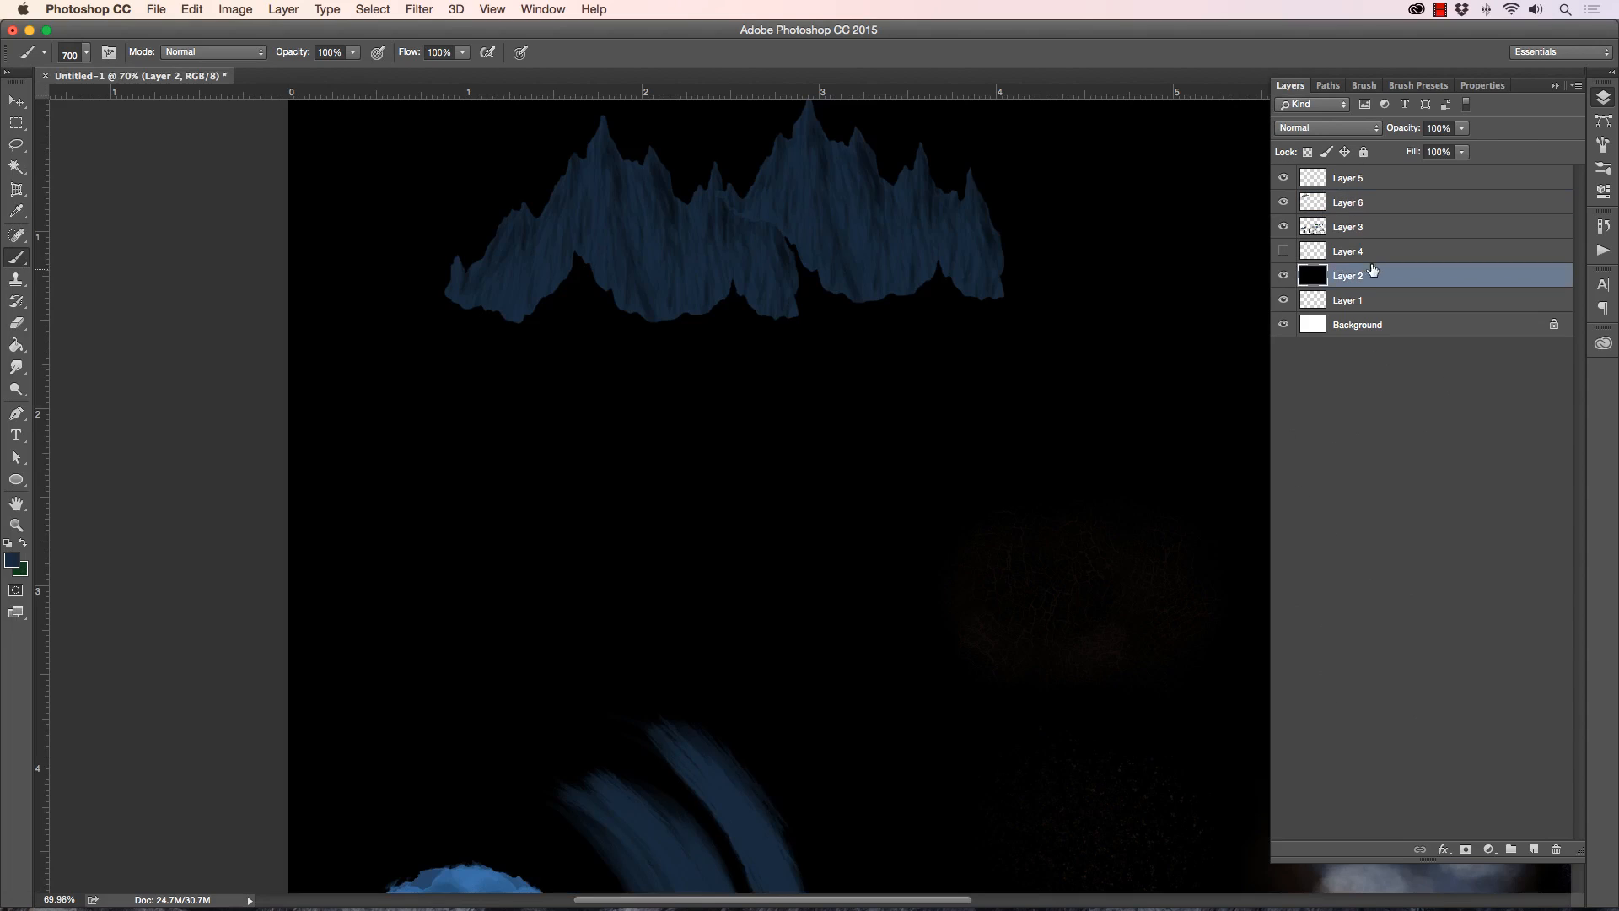
click(1532, 850)
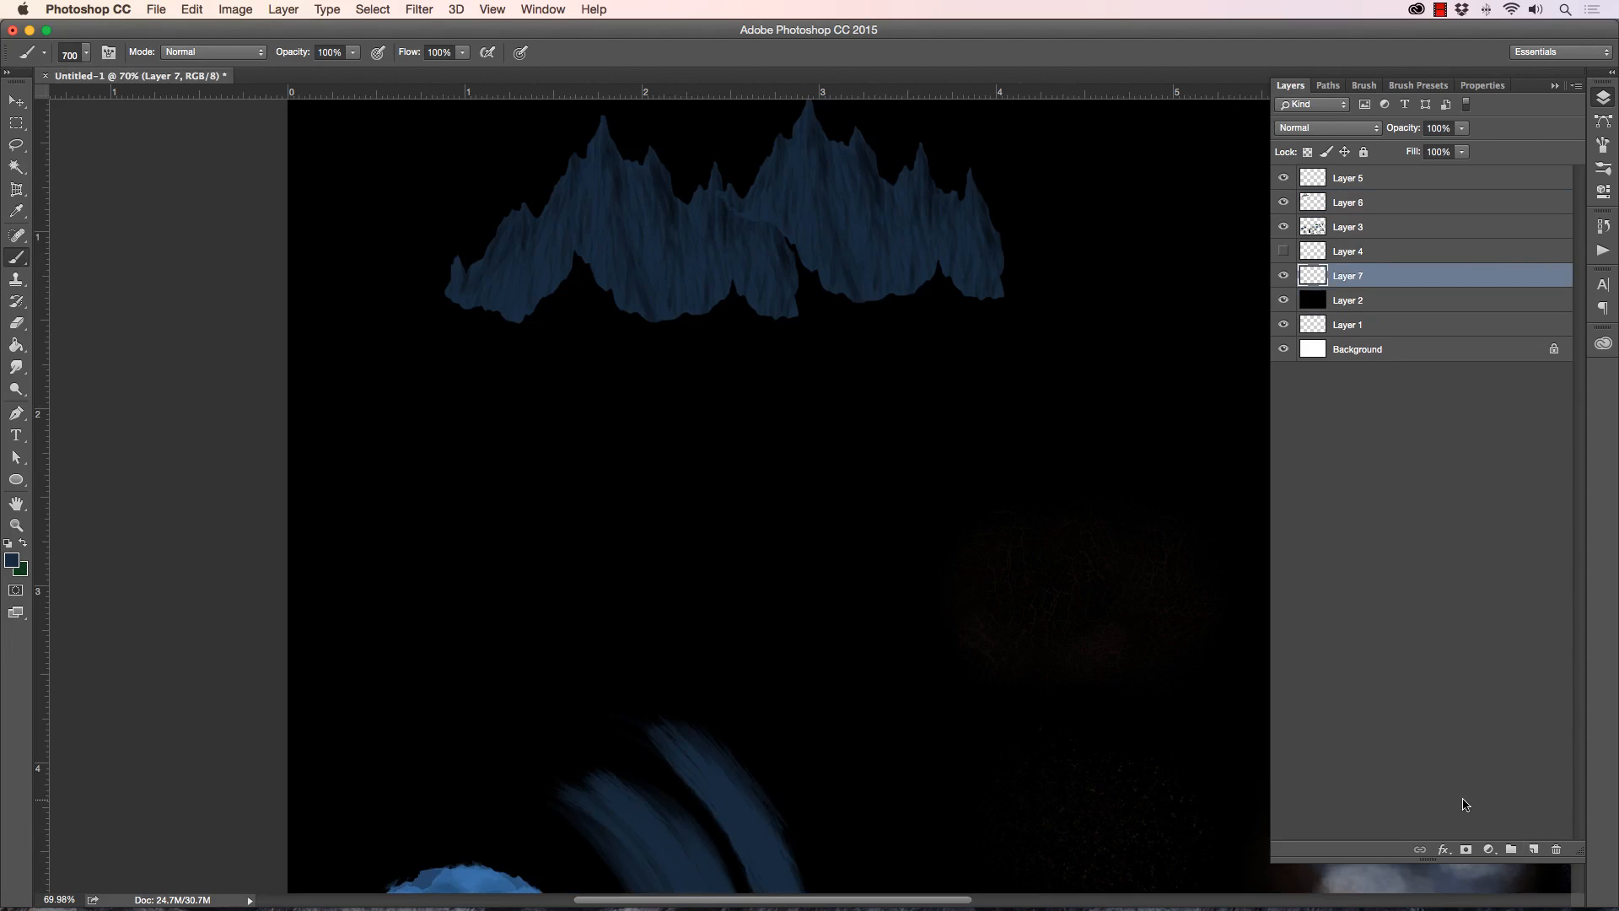
Step: Paint a white star field below the mountains on the black backdrop, varying the Stars brush size, including 80 and 200 px
click(23, 546)
key(super+z)
drag(866, 540, 969, 504)
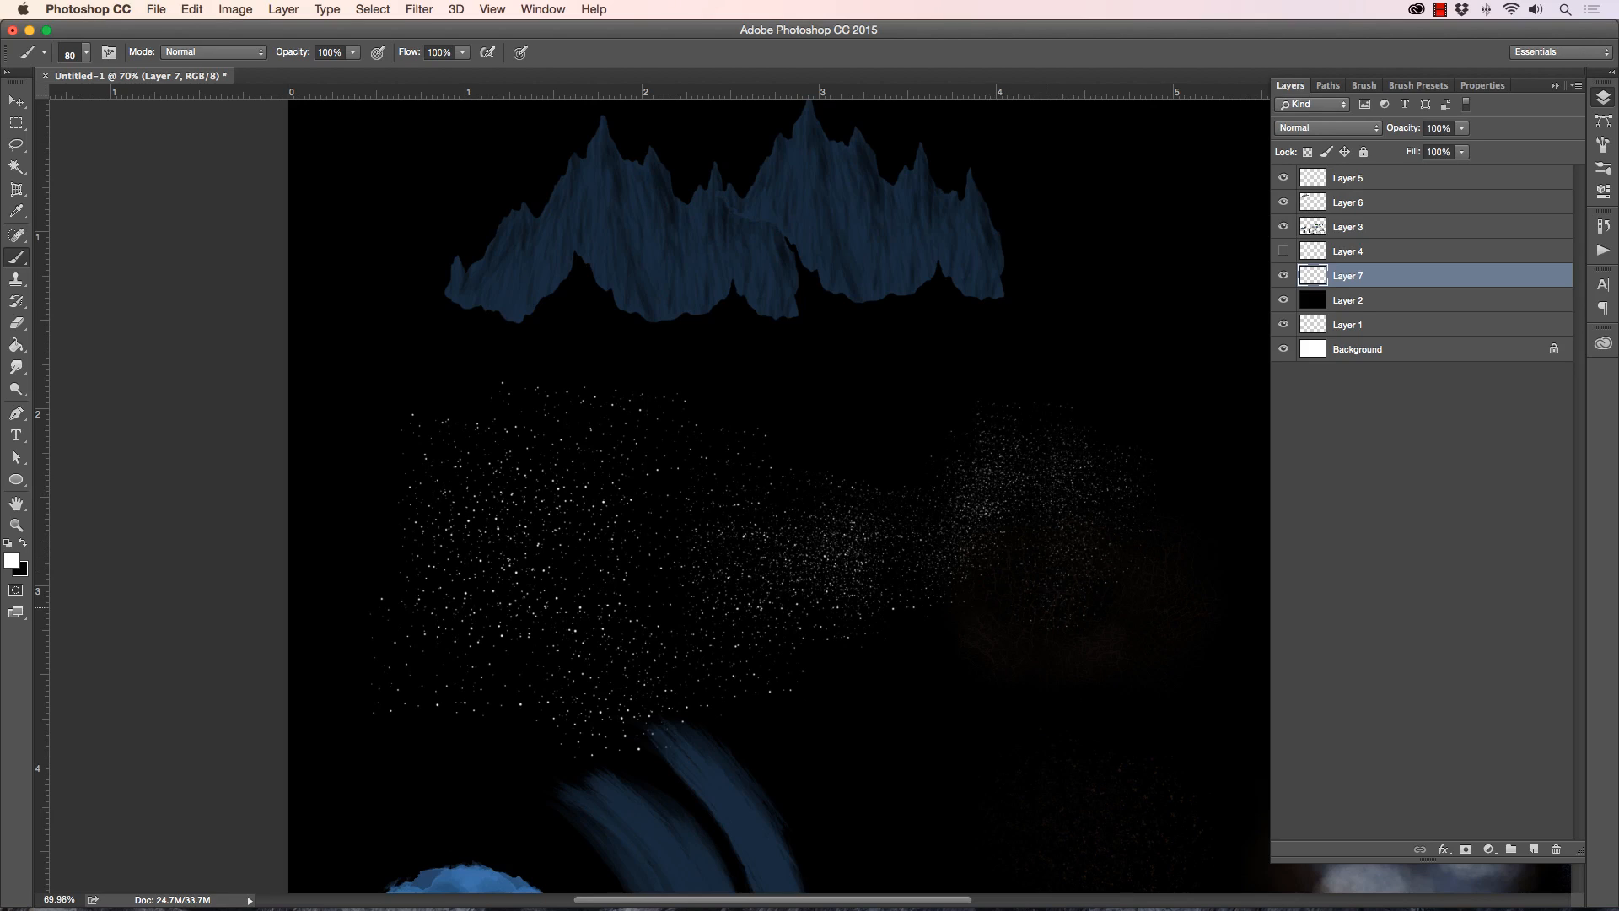
drag(1045, 599, 969, 658)
drag(451, 434, 458, 451)
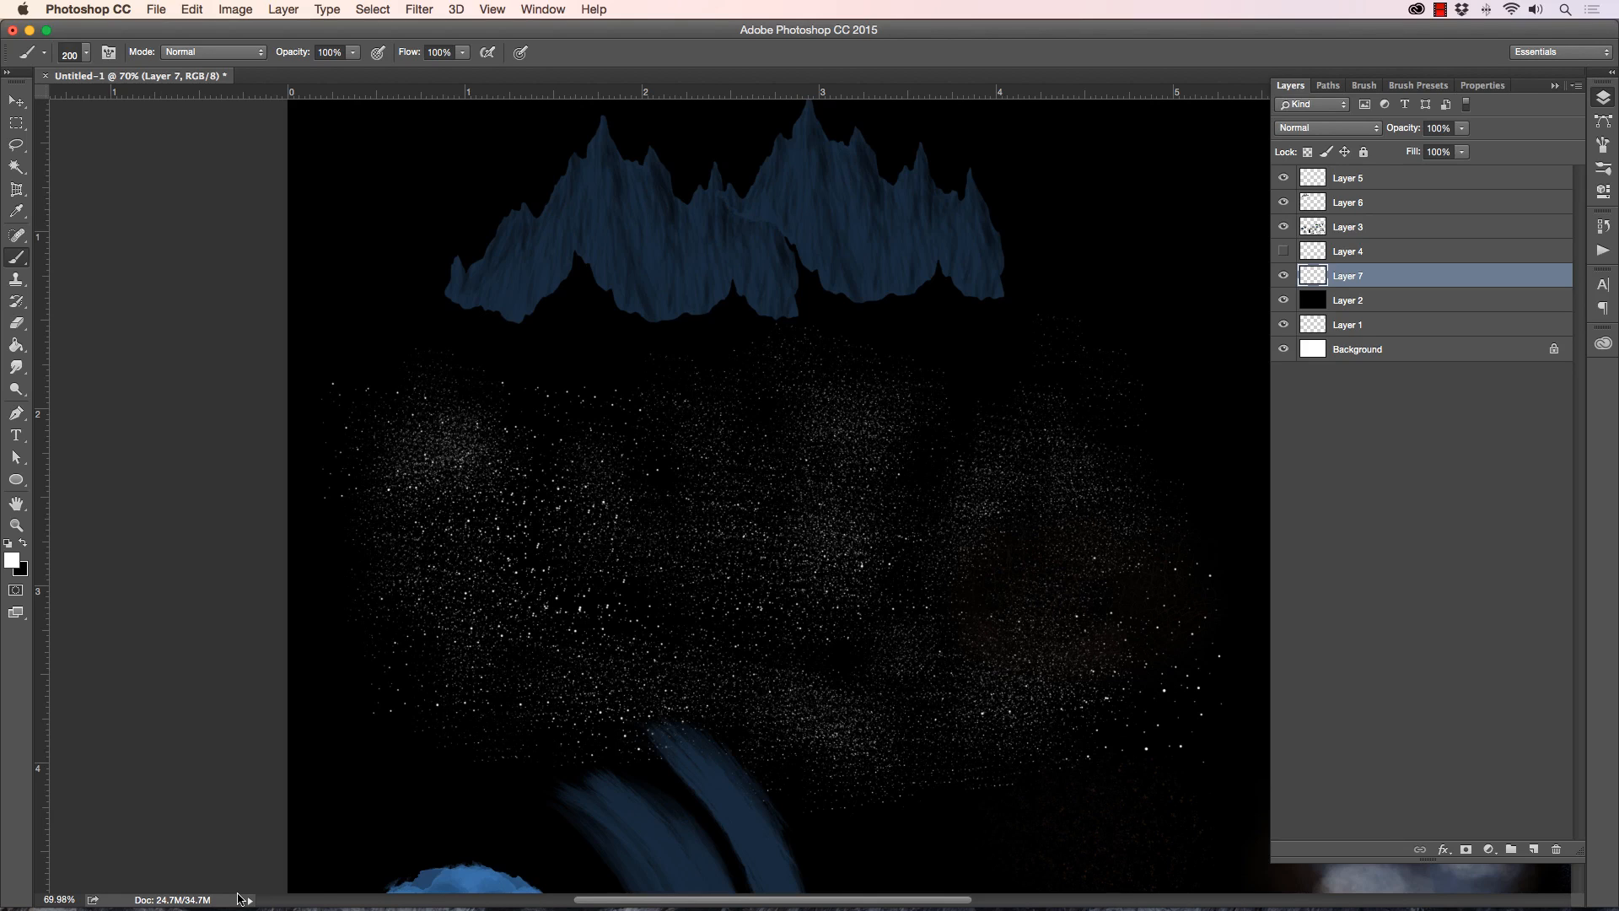
Step: Hide the black Layer 2 to restore the white backdrop
click(17, 526)
mouse_move(394, 615)
mouse_down()
mouse_move(372, 604)
mouse_move(391, 599)
mouse_up()
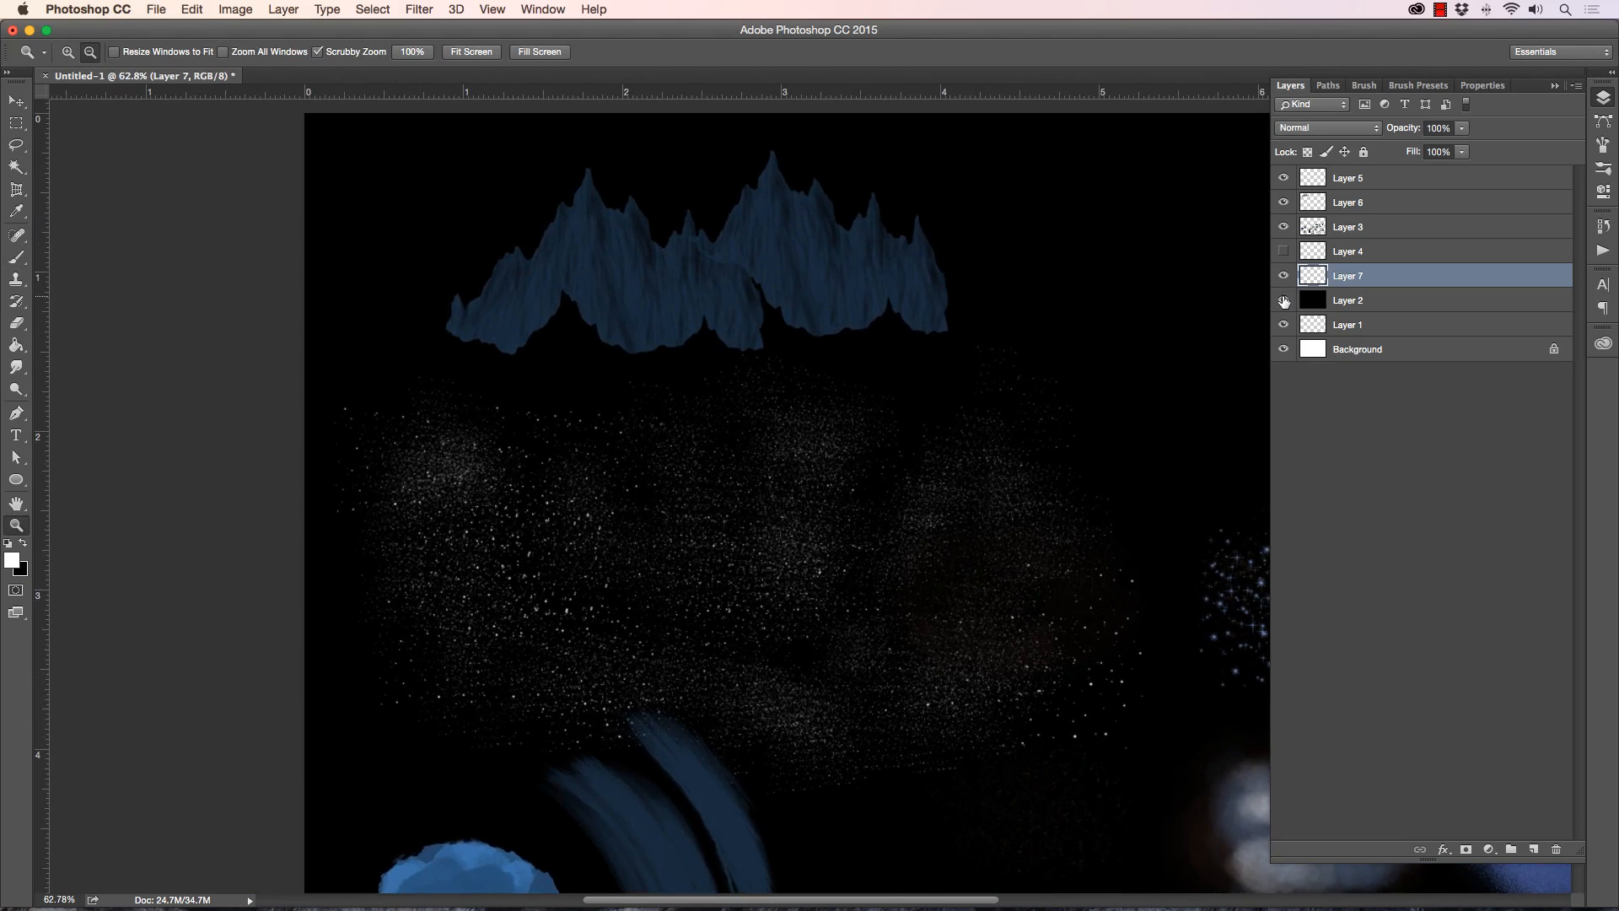
click(1283, 300)
drag(601, 619, 365, 668)
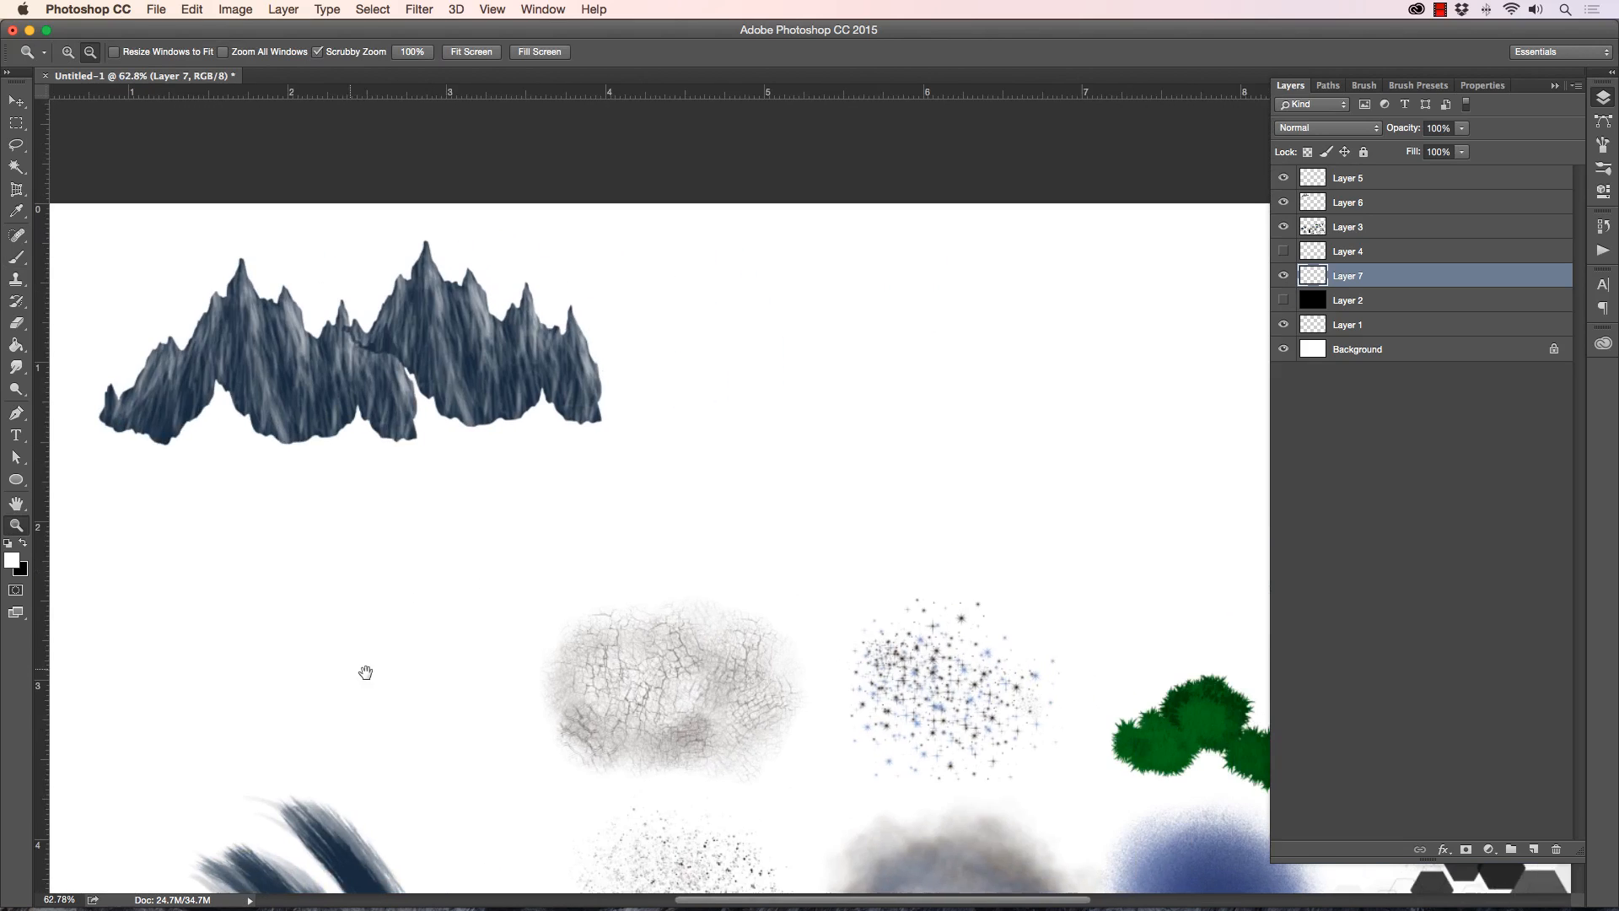
Step: Load the 049 Swirling Ribbon brush preset and swap the foreground colour to black
click(25, 253)
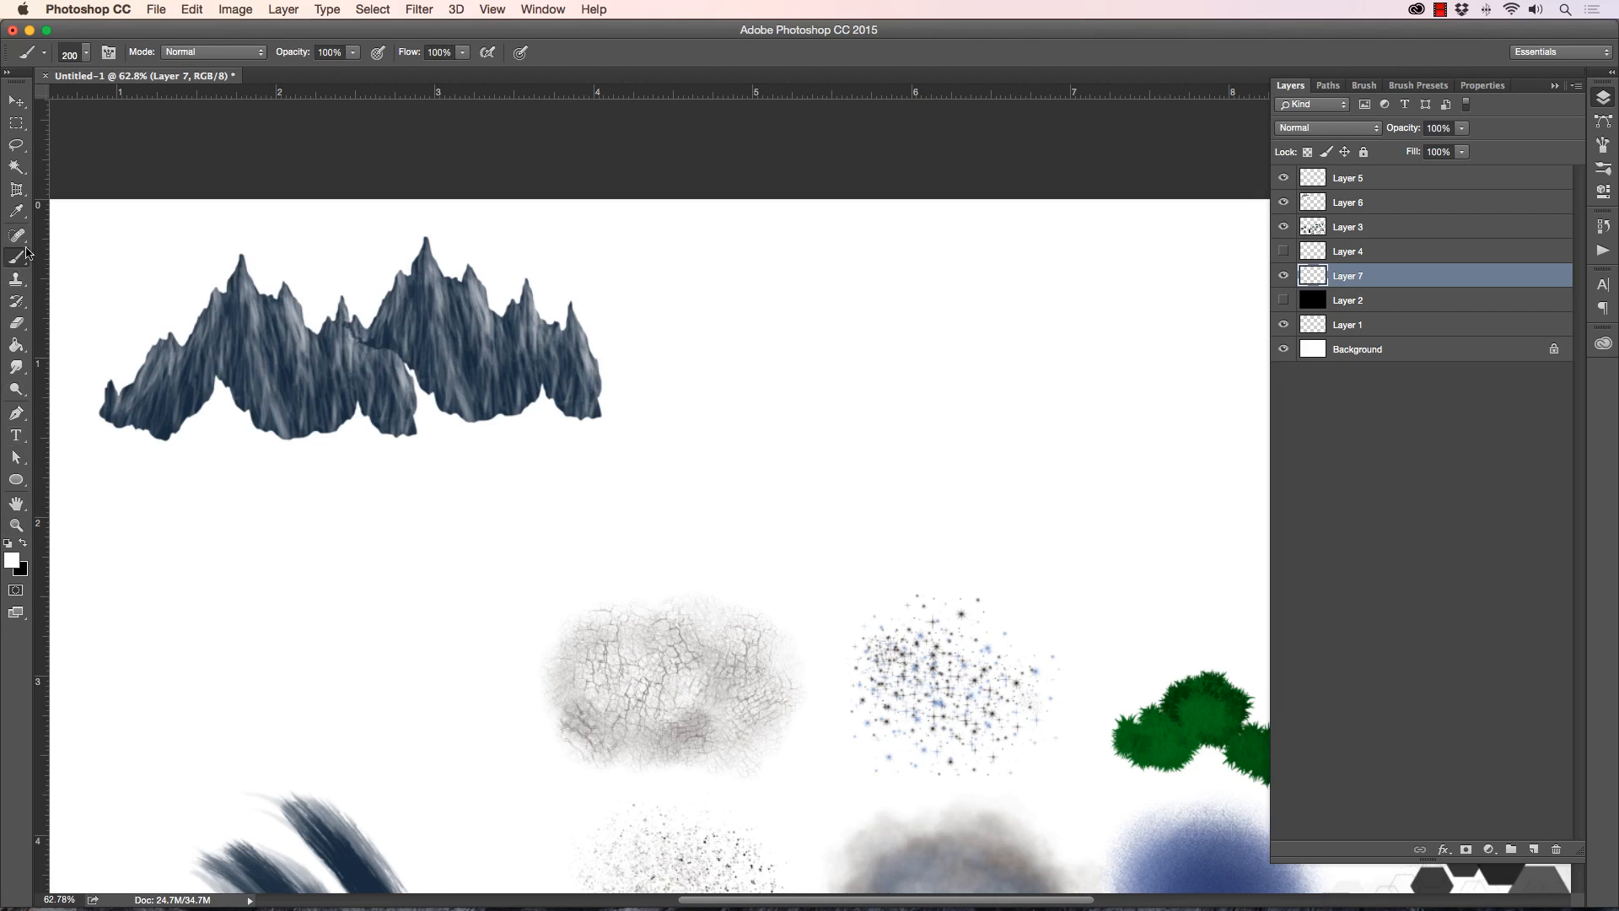
click(84, 54)
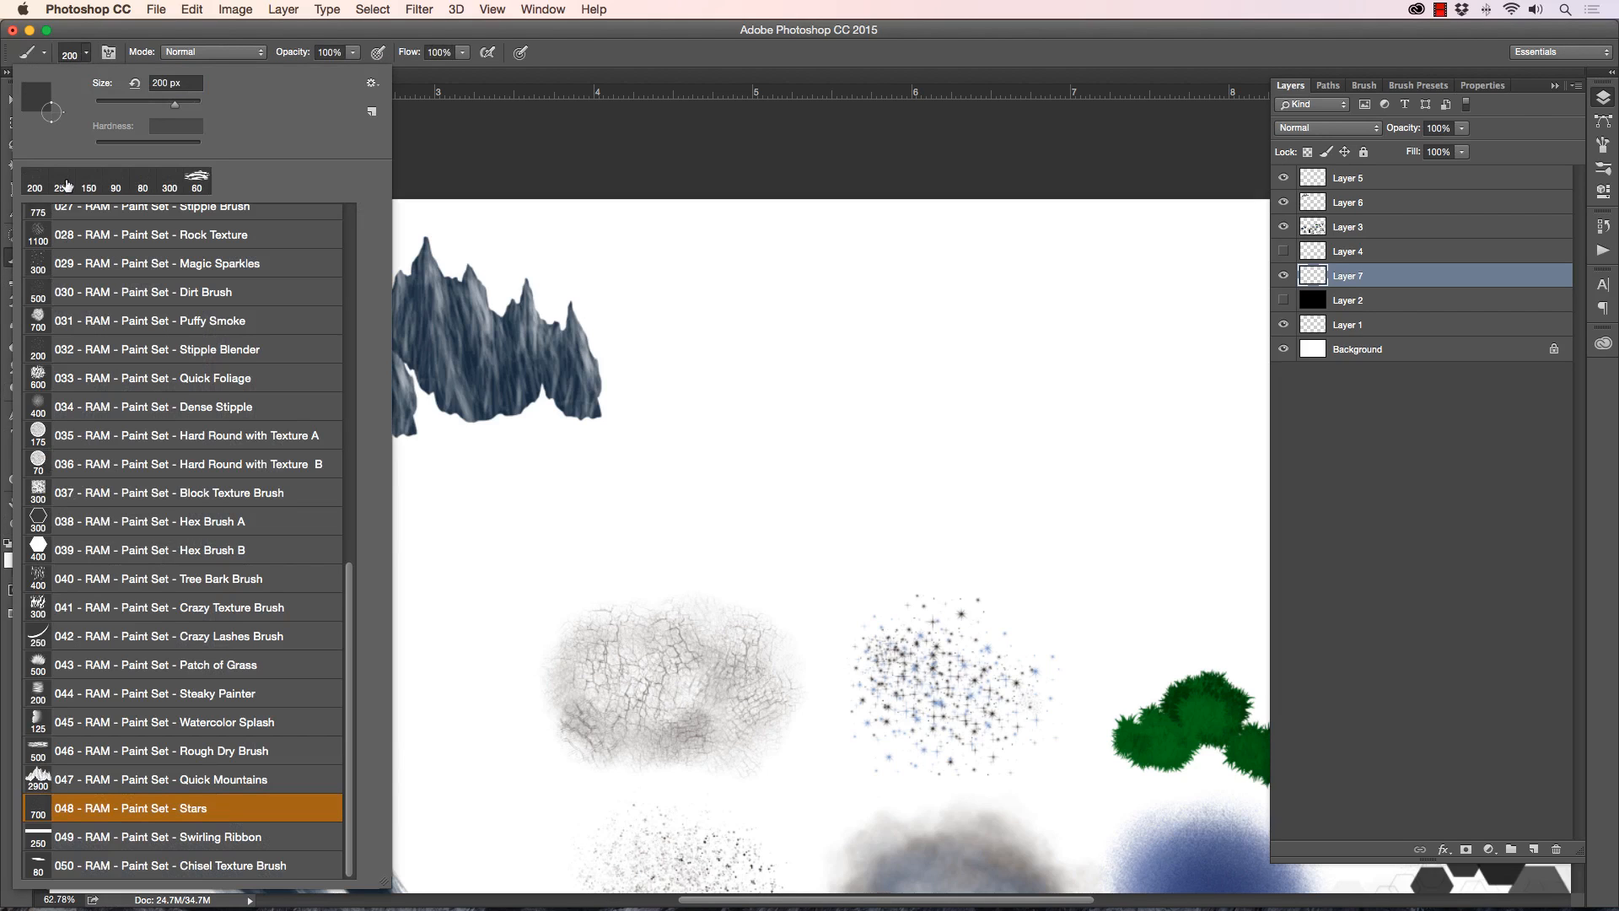
click(143, 838)
click(550, 79)
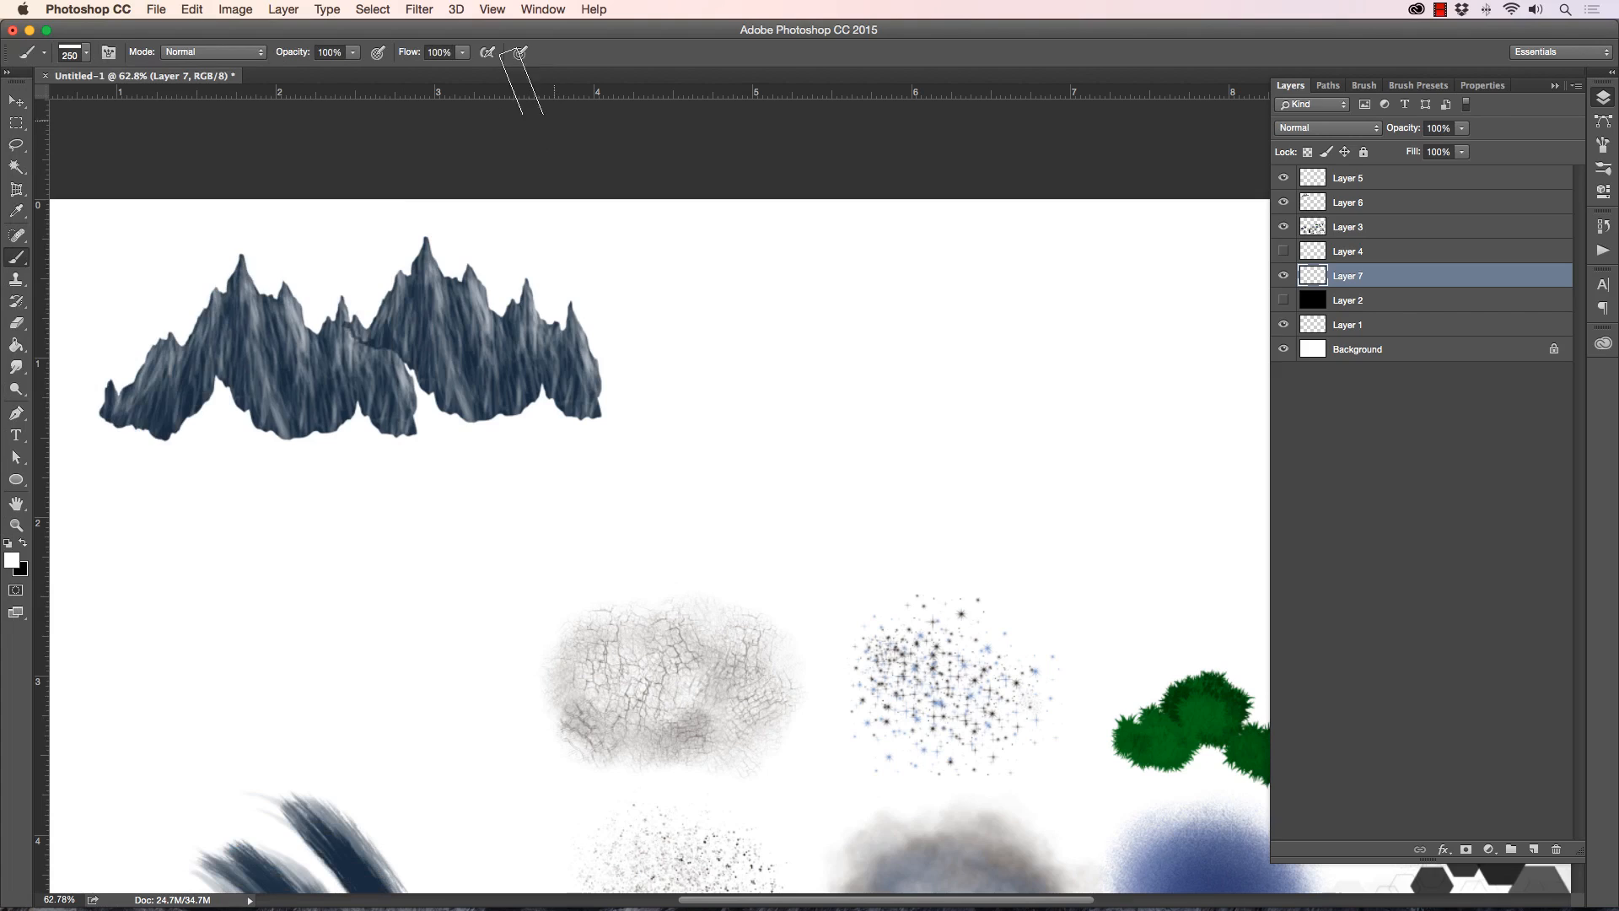
click(22, 544)
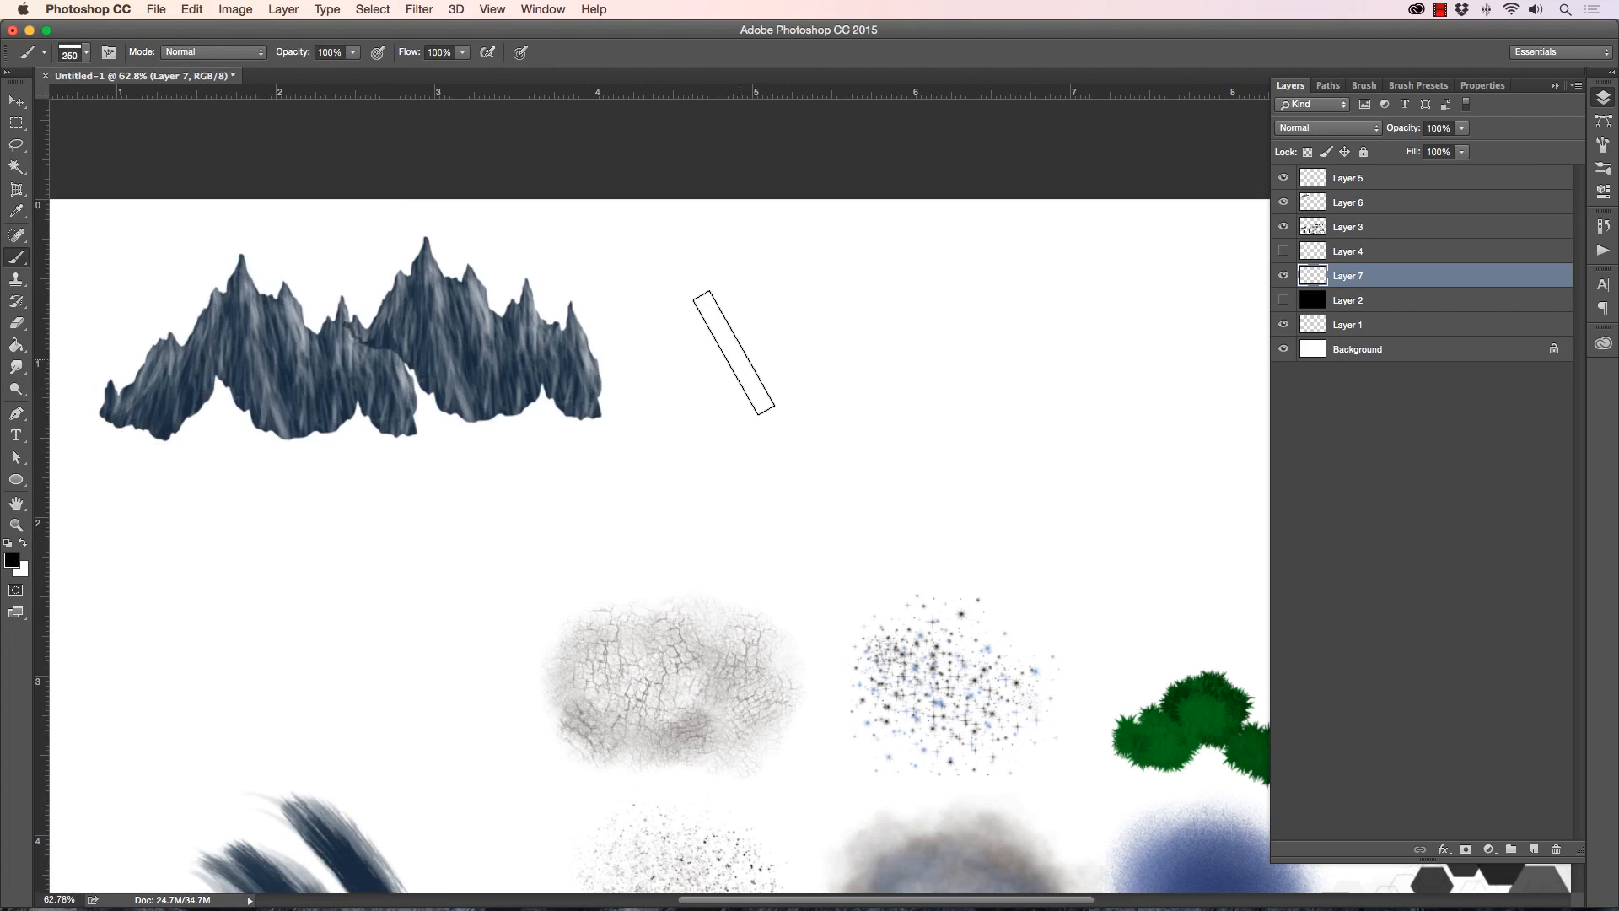
Step: Try a looping black ribbon at 150 px in the blank area beside the mountains, and undo it
key(bracketleft)
key(bracketleft)
key(bracketleft)
mouse_move(695, 338)
mouse_down()
mouse_move(878, 289)
mouse_move(762, 441)
mouse_move(1092, 435)
mouse_move(947, 271)
mouse_move(843, 261)
mouse_up()
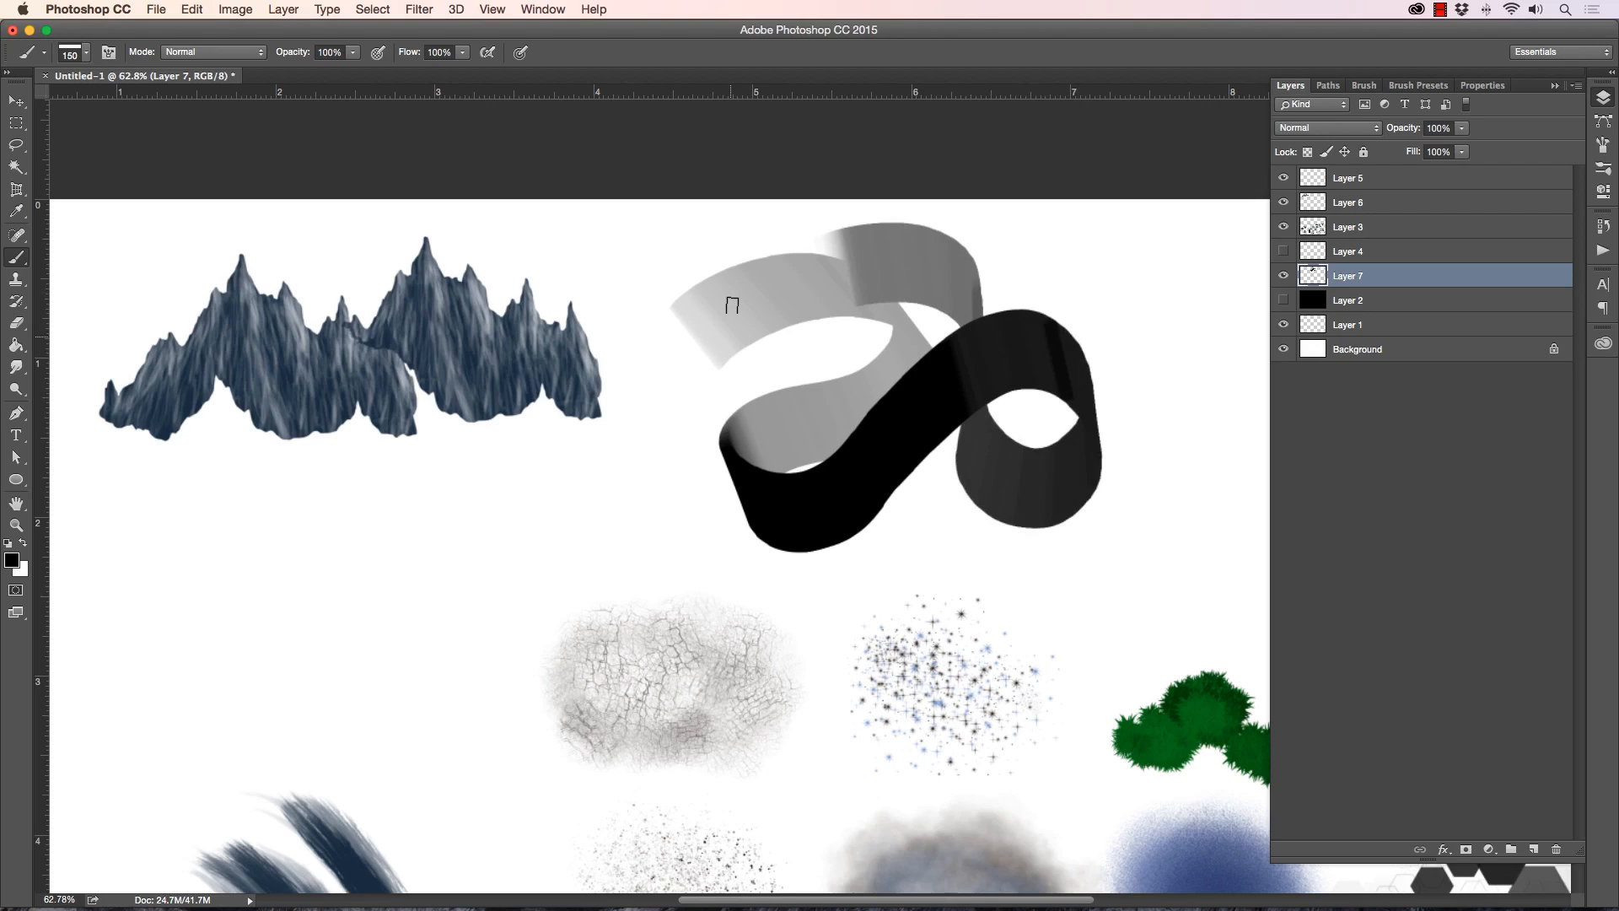
key(super+z)
Step: Set the brush to 100 px, undo a looping trial ribbon, and paint a folded banner with a small swirl between it and the mountains
key(bracketleft)
key(bracketleft)
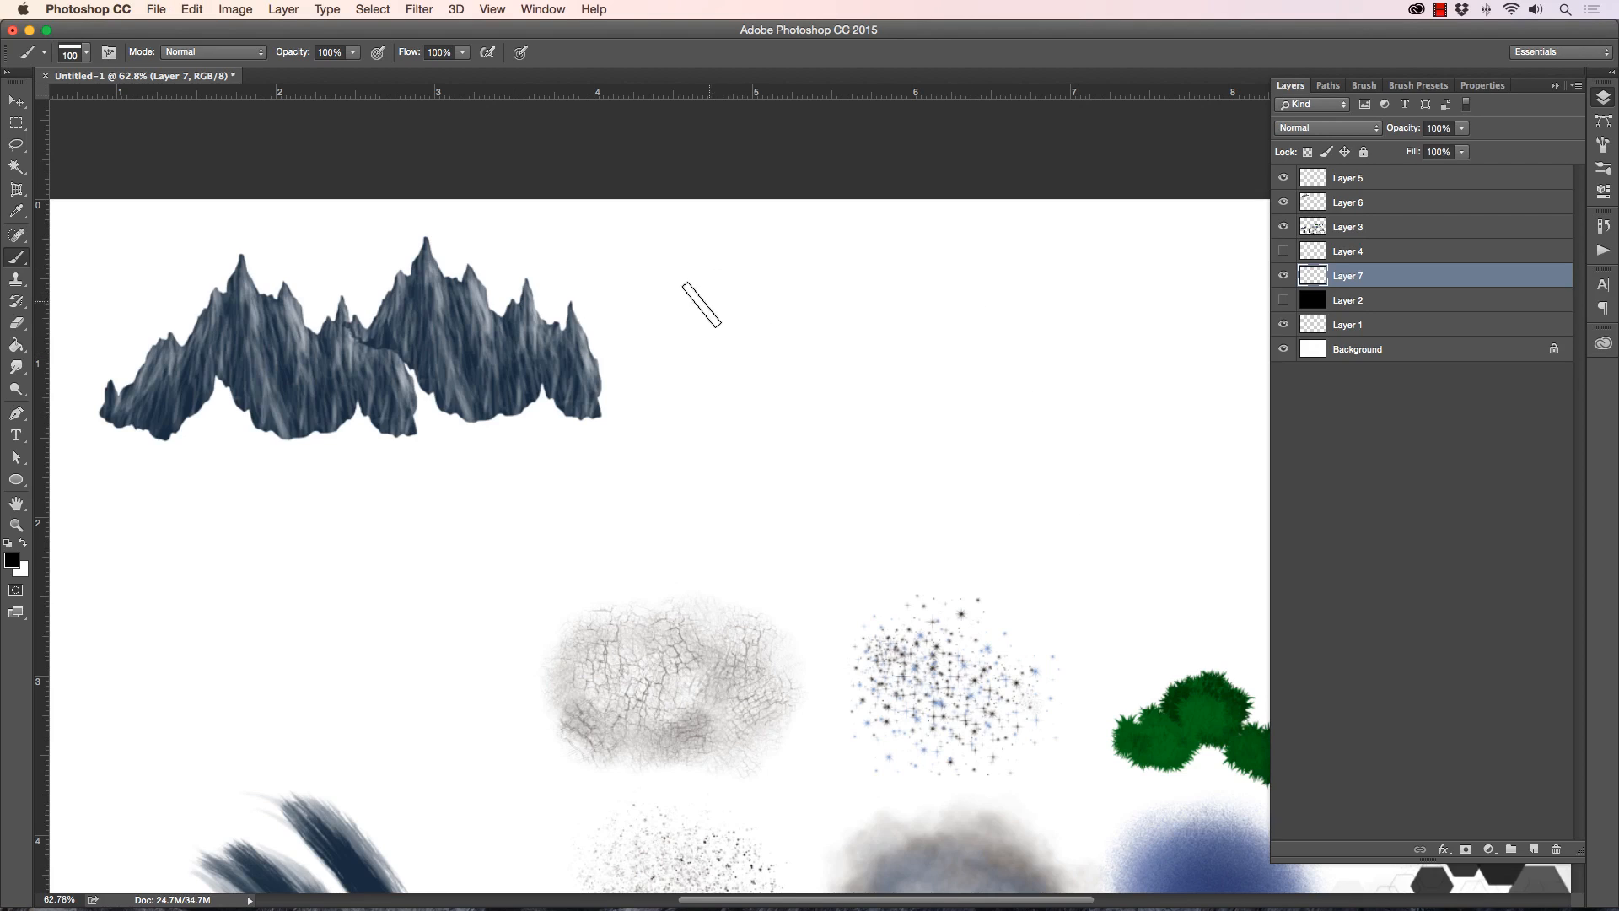
mouse_move(698, 300)
mouse_down()
mouse_move(948, 279)
mouse_move(722, 378)
mouse_move(877, 310)
mouse_move(1034, 425)
mouse_move(993, 478)
mouse_move(990, 544)
mouse_up()
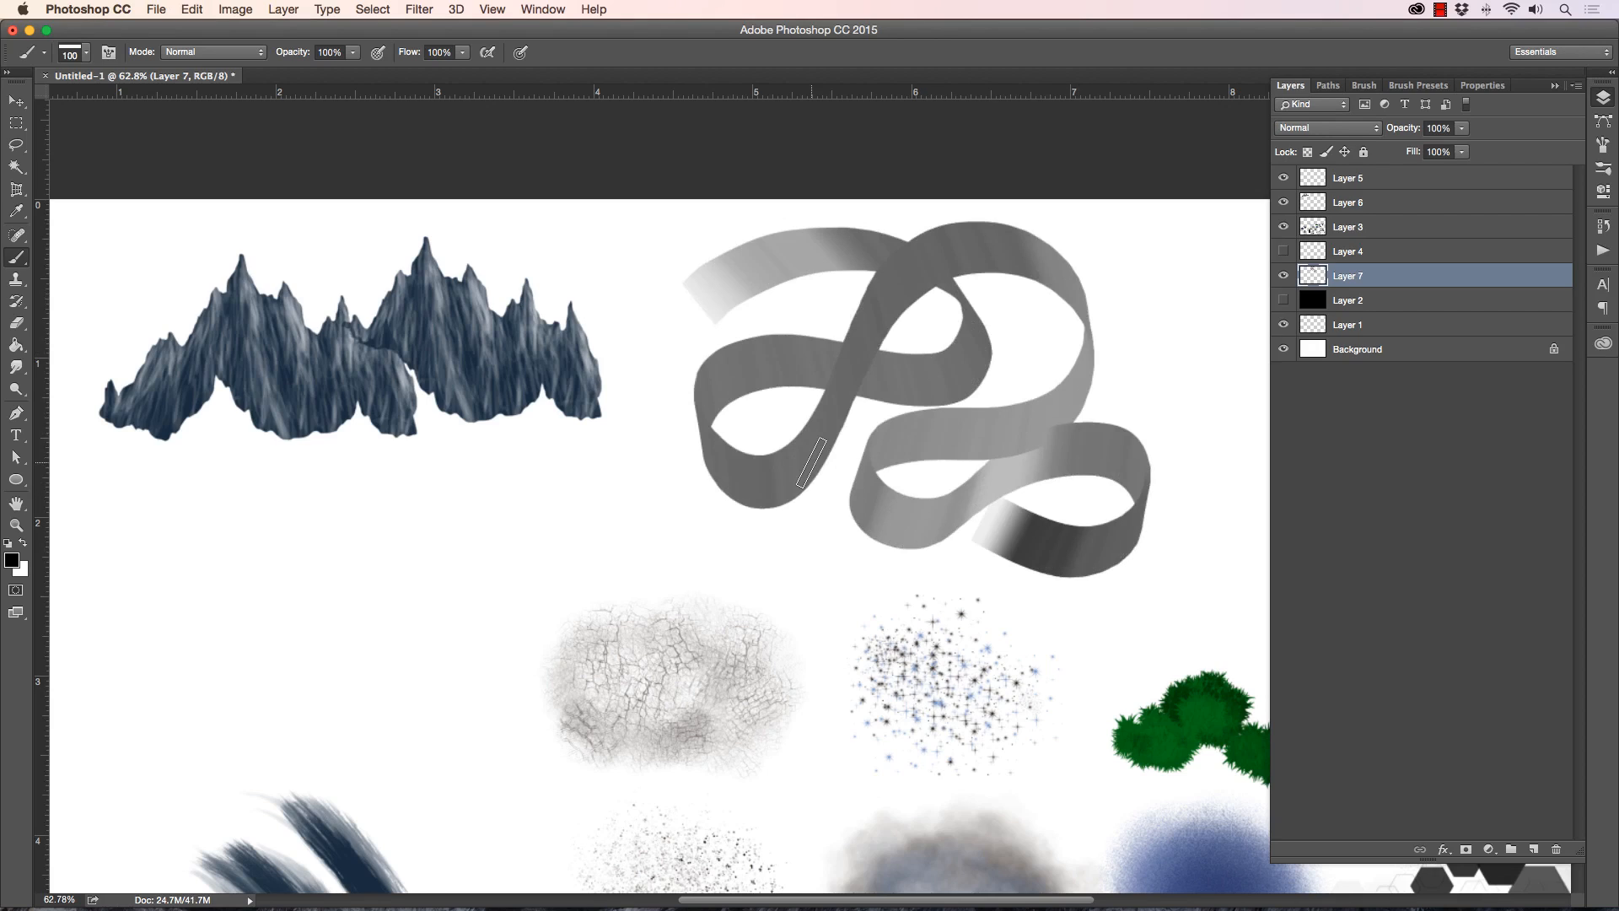
key(super+z)
mouse_move(792, 290)
mouse_down()
mouse_move(893, 251)
mouse_move(1017, 256)
mouse_move(1089, 314)
mouse_move(983, 333)
mouse_move(1079, 363)
mouse_move(1061, 433)
mouse_move(1175, 486)
mouse_move(783, 328)
mouse_move(848, 337)
mouse_move(864, 368)
mouse_move(797, 382)
mouse_move(765, 417)
mouse_move(829, 442)
mouse_move(714, 454)
mouse_move(667, 523)
mouse_up()
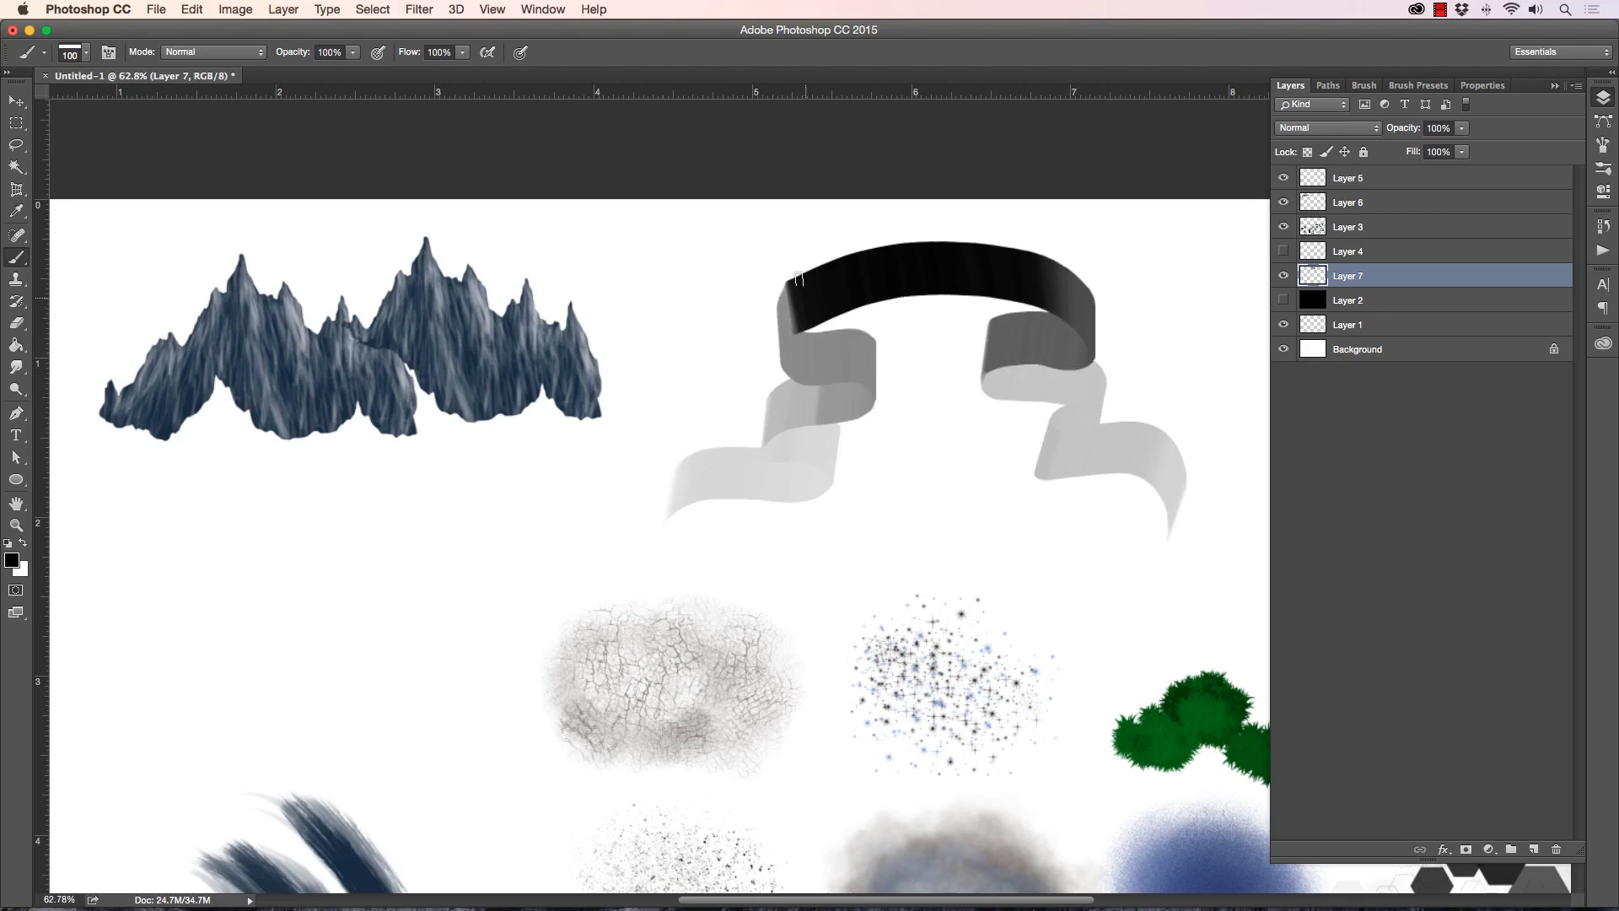
drag(798, 279, 799, 334)
mouse_move(599, 254)
mouse_down()
mouse_move(696, 334)
mouse_move(699, 418)
mouse_up()
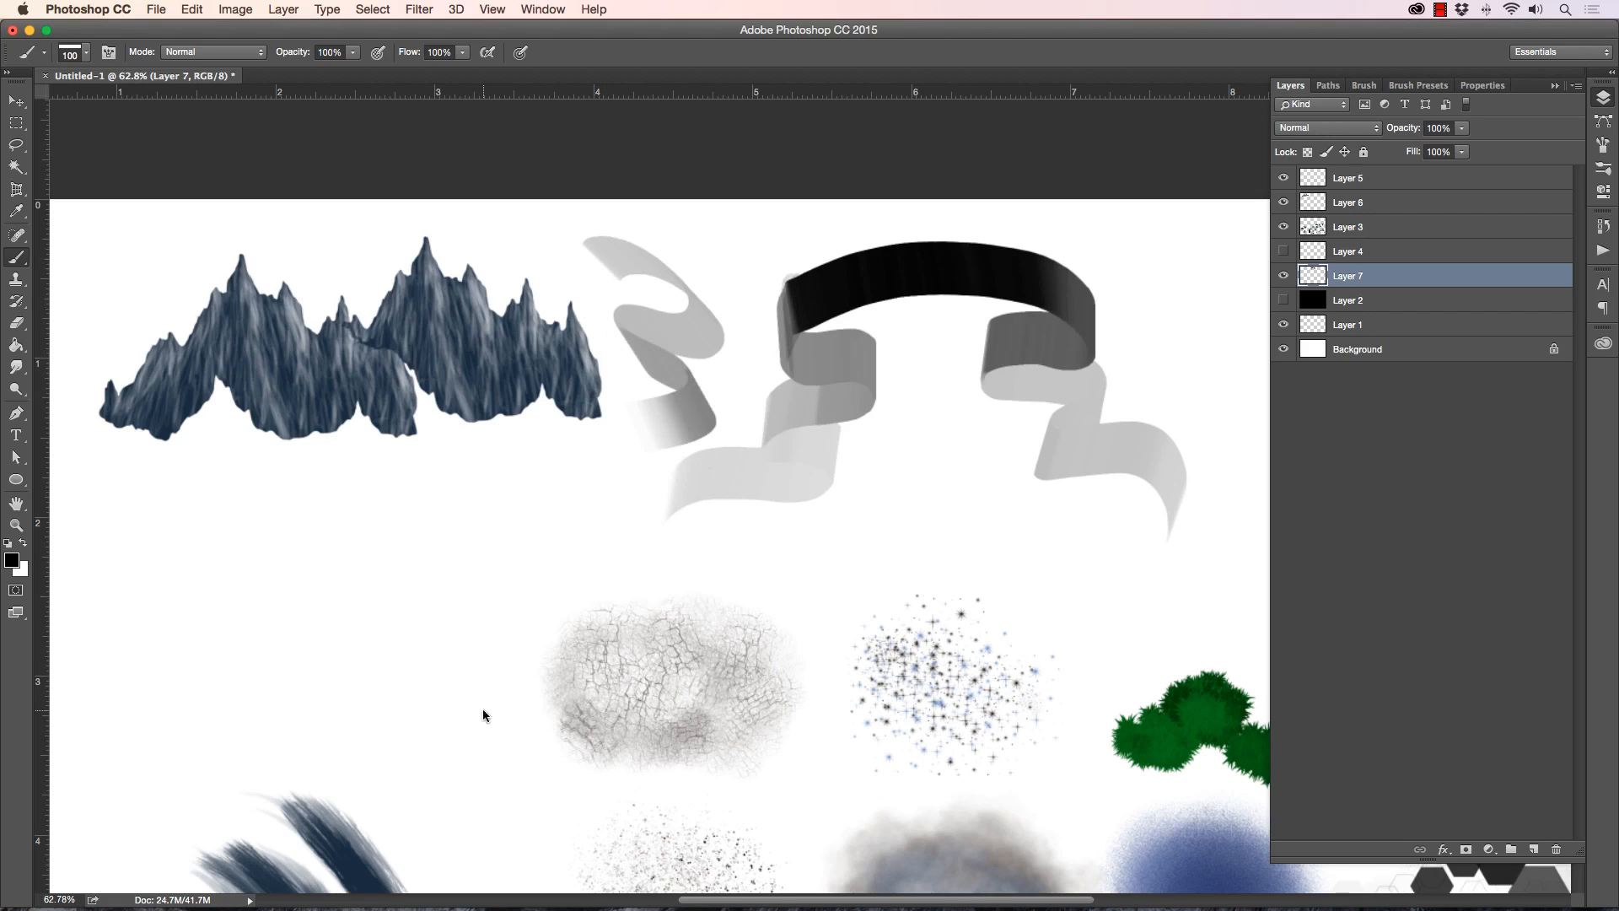
Step: Load the 050 Chisel Texture Brush preset for the blank area below the mountains
click(86, 52)
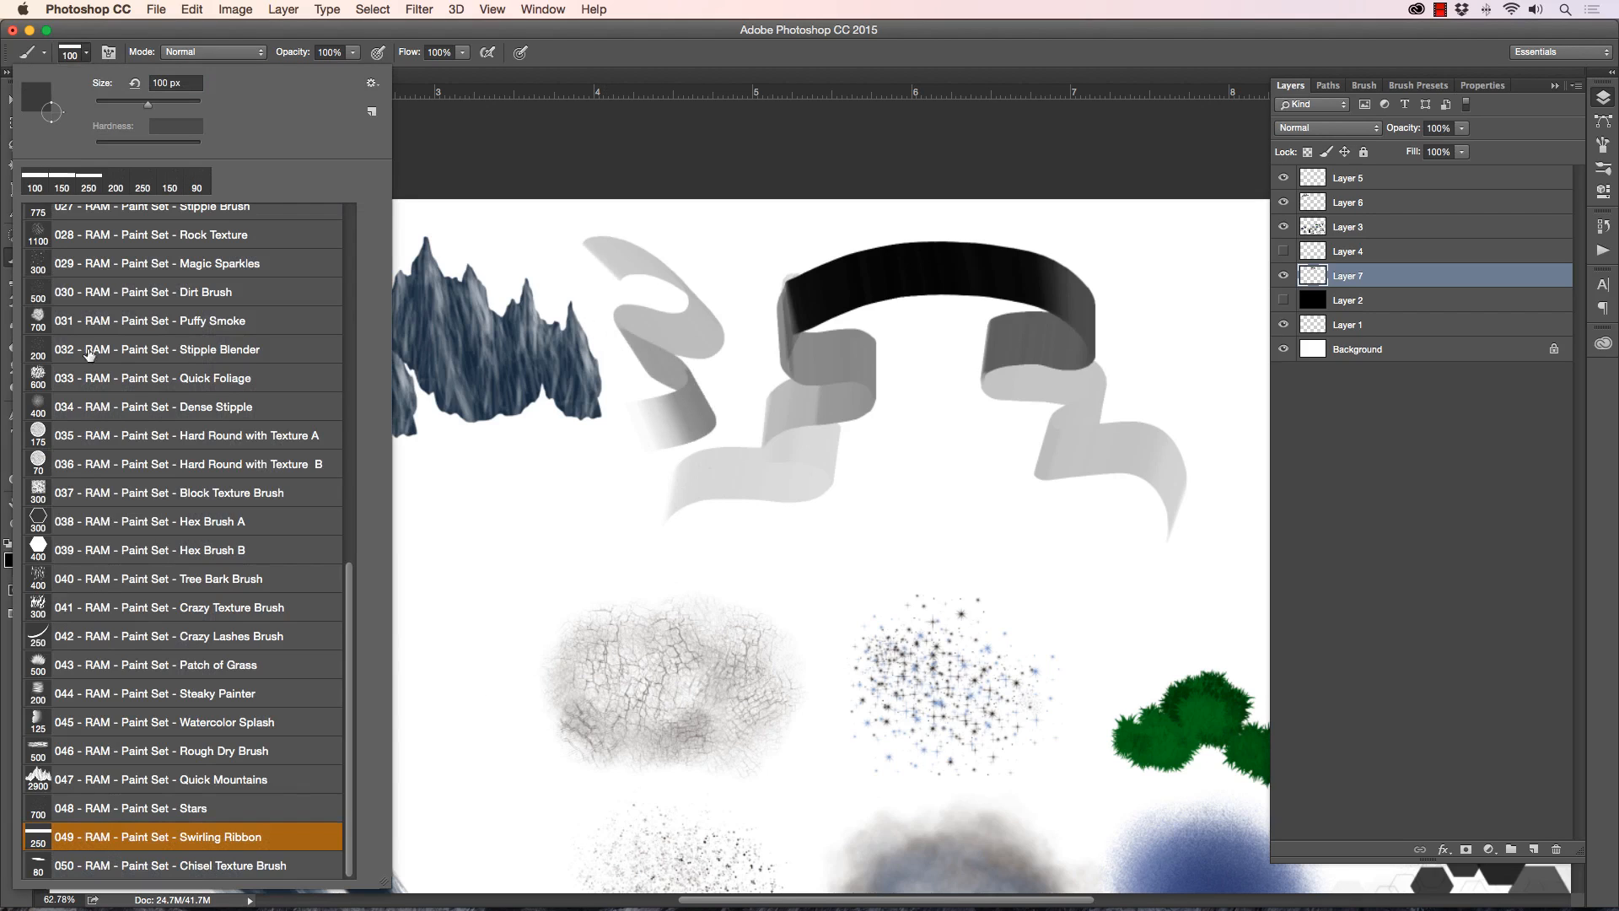
click(93, 868)
key(Return)
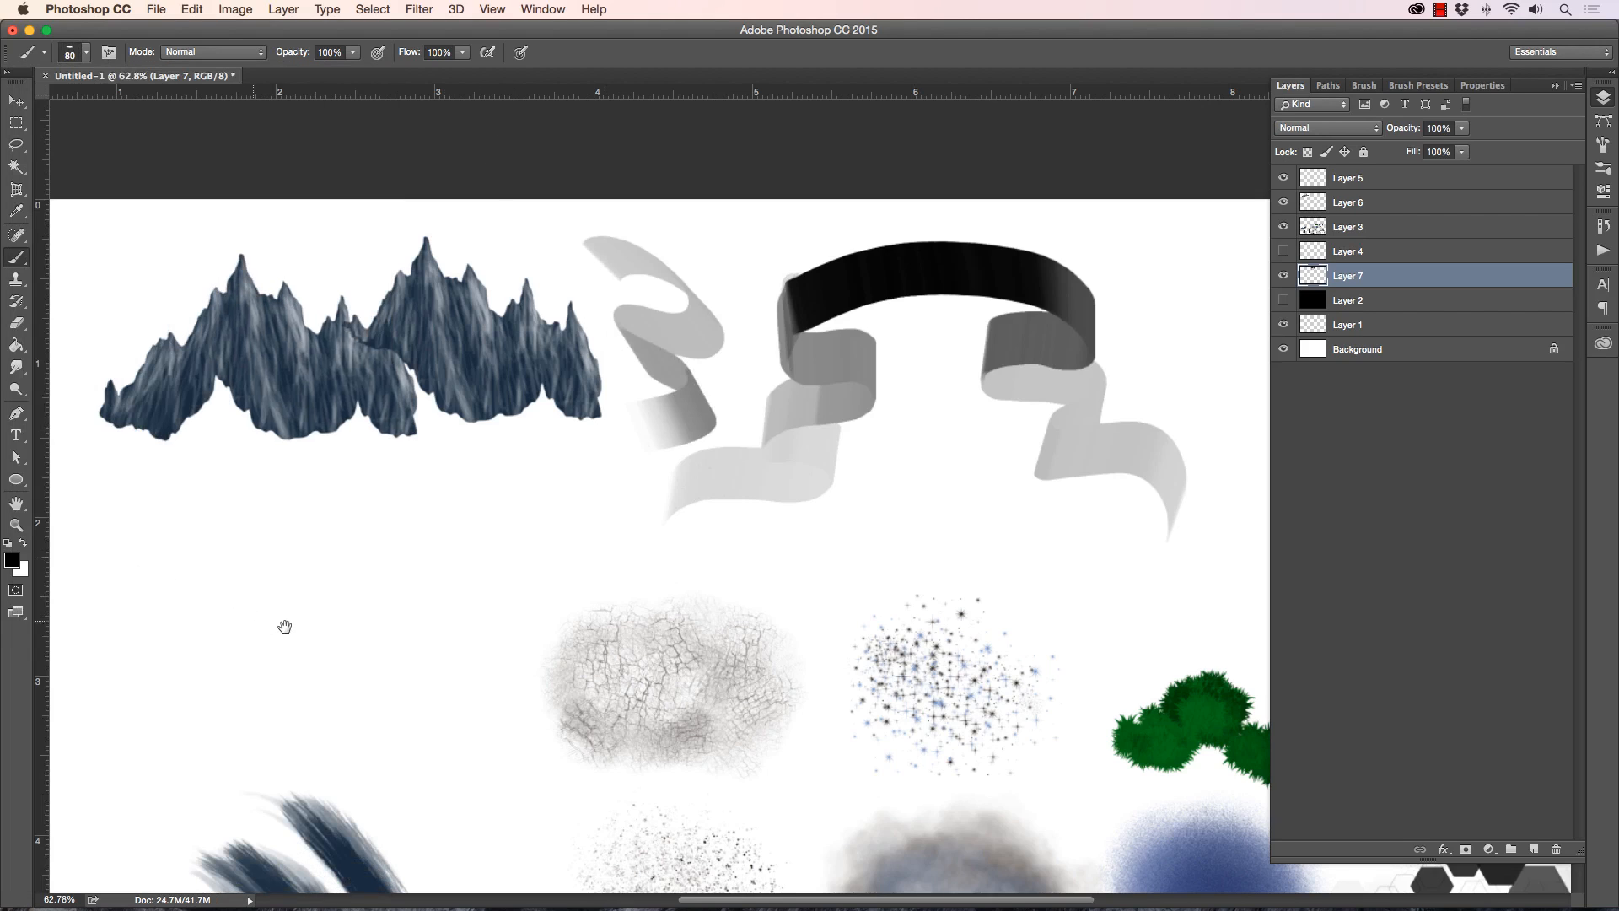
drag(284, 627, 582, 628)
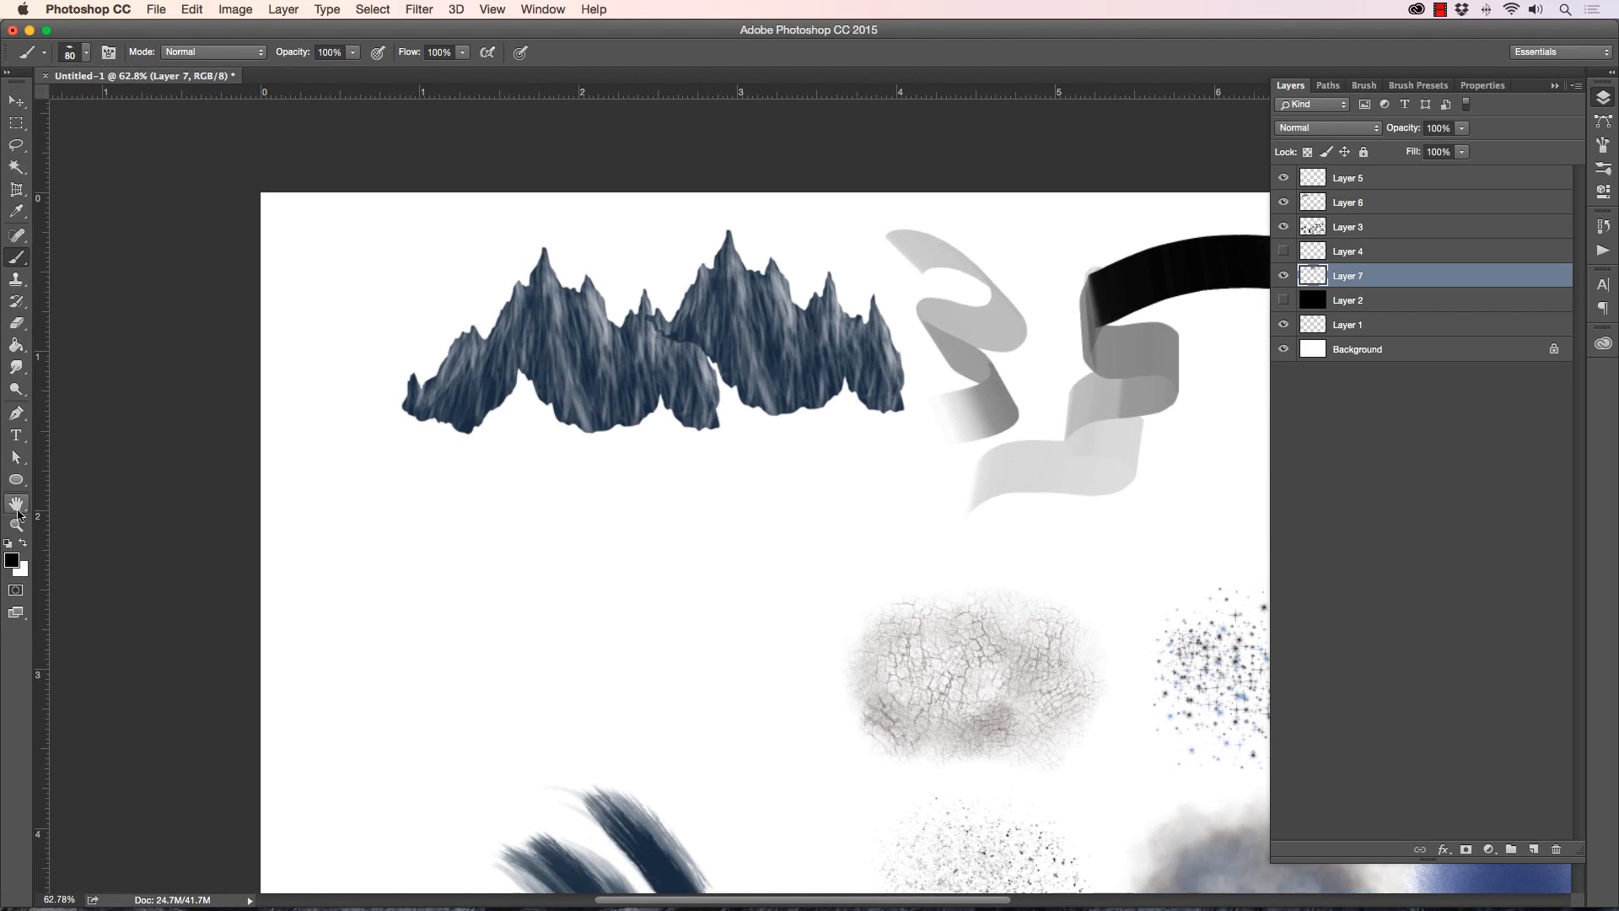
Step: Paint a black, rough-textured cliff sloping down to a flat base in the blank area below the mountains, using progressively smaller brush sizes
click(17, 519)
drag(412, 553, 531, 575)
key(b)
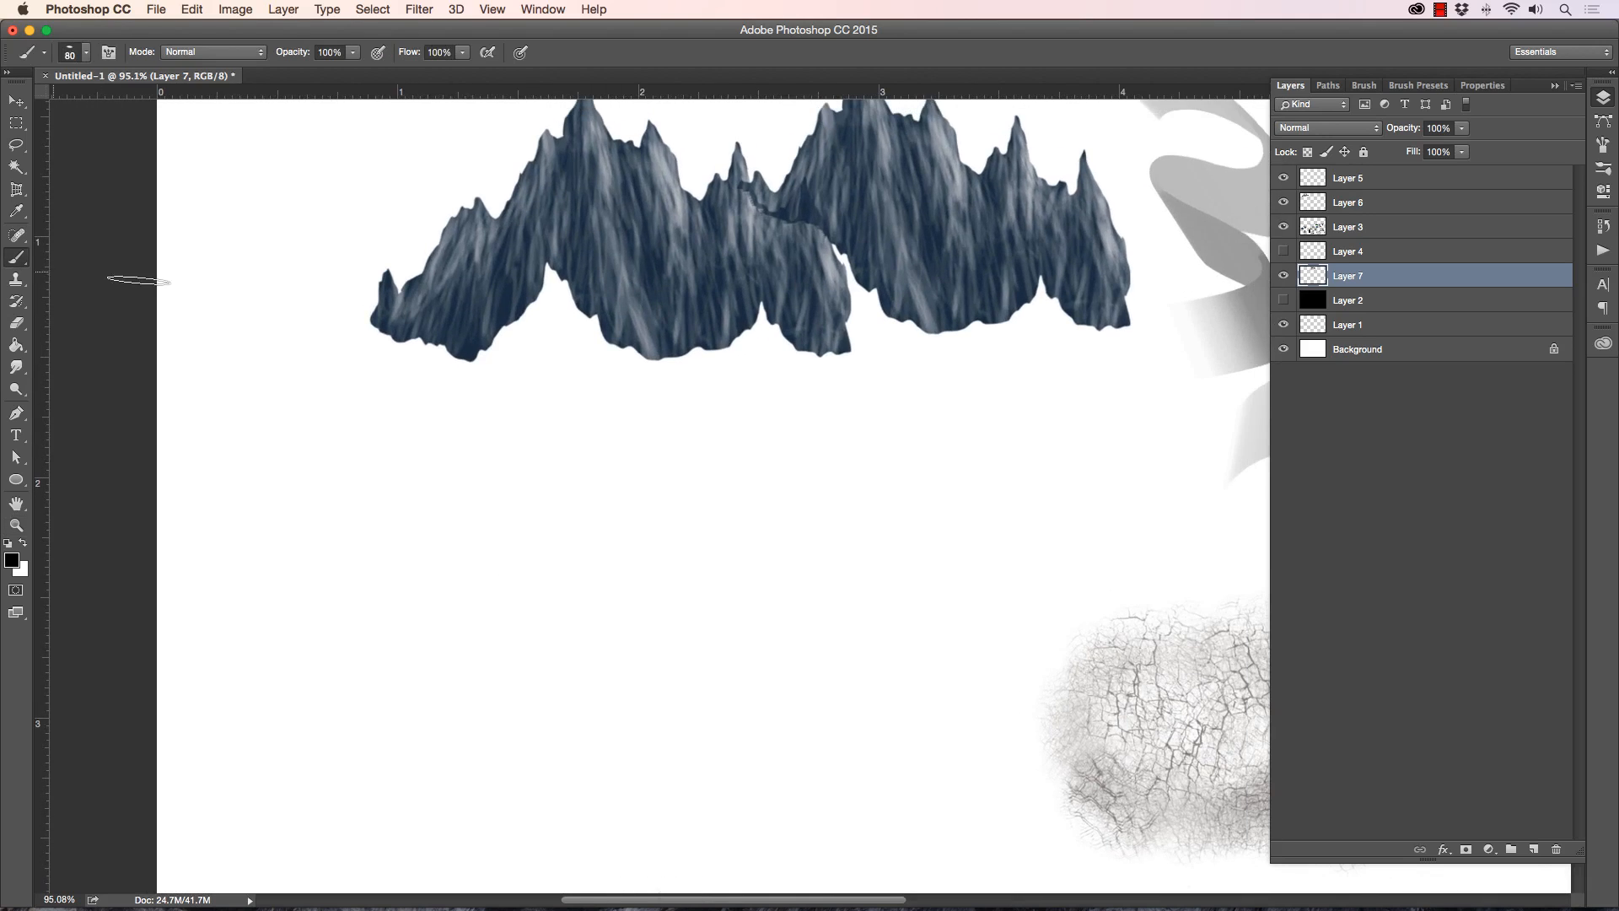
mouse_move(410, 507)
mouse_down()
mouse_move(451, 519)
mouse_move(482, 570)
mouse_up()
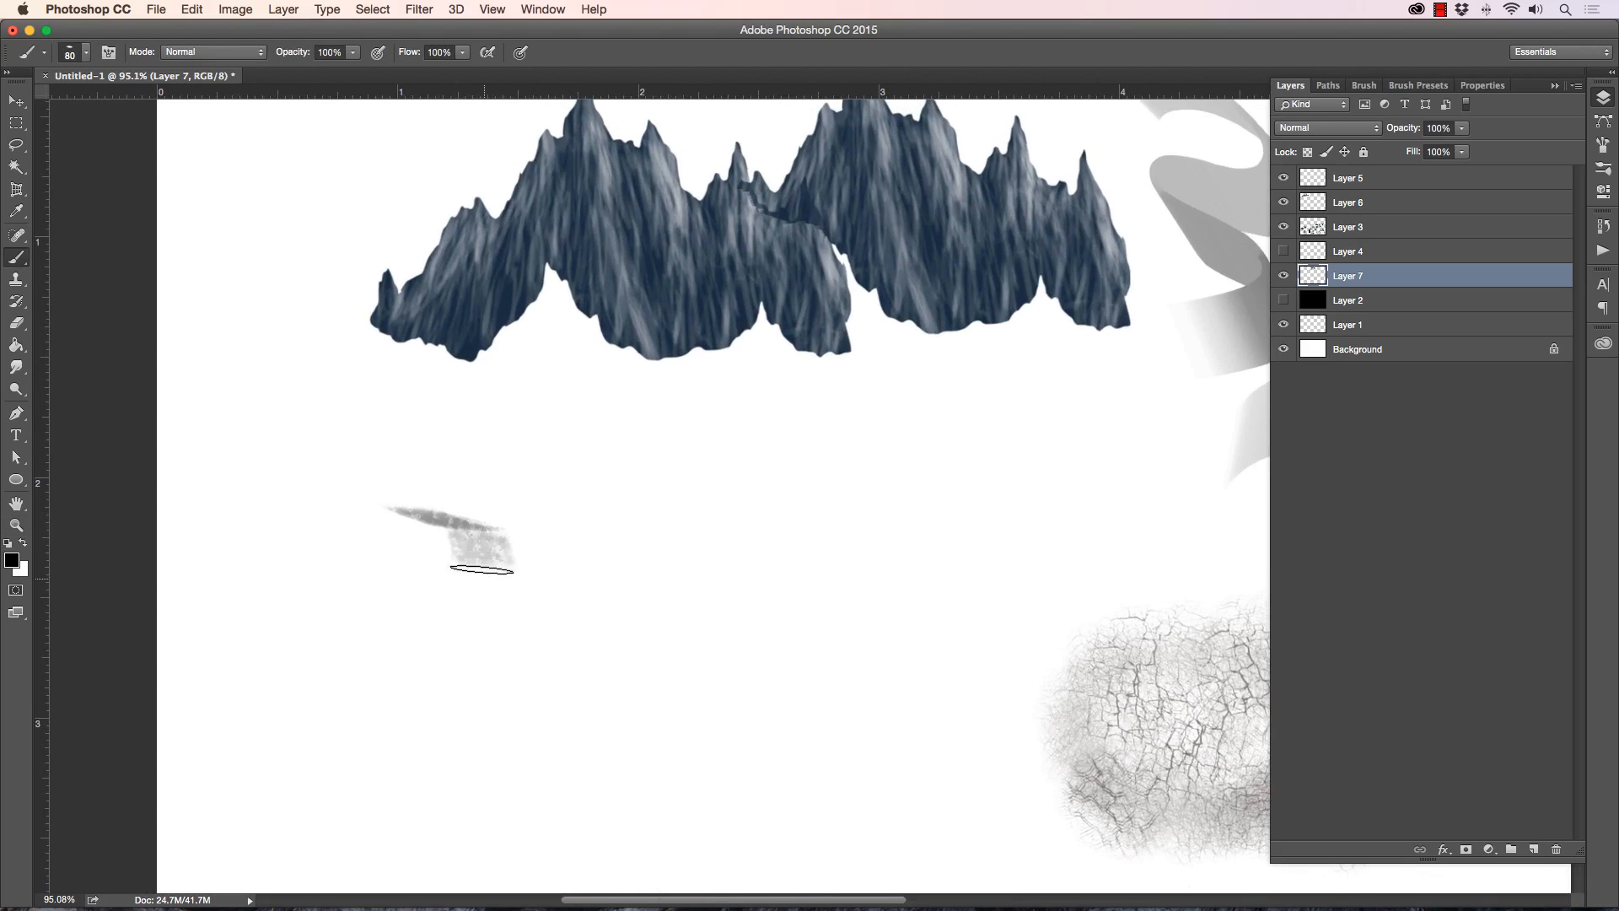
key(bracketleft)
key(bracketleft)
mouse_move(398, 511)
mouse_down()
mouse_move(512, 597)
mouse_move(564, 745)
mouse_move(385, 512)
mouse_move(414, 521)
mouse_move(351, 473)
mouse_move(378, 549)
mouse_move(418, 581)
mouse_move(423, 552)
mouse_move(520, 704)
mouse_move(569, 679)
mouse_move(631, 756)
mouse_move(596, 774)
mouse_move(622, 731)
mouse_move(640, 742)
mouse_move(569, 736)
mouse_move(542, 769)
mouse_move(490, 768)
mouse_move(427, 723)
mouse_move(366, 607)
mouse_move(339, 466)
mouse_move(300, 415)
mouse_move(304, 507)
mouse_move(373, 714)
mouse_move(416, 736)
mouse_move(429, 710)
mouse_move(550, 781)
mouse_move(688, 769)
mouse_move(833, 802)
mouse_move(349, 755)
mouse_move(284, 543)
mouse_move(271, 404)
mouse_move(244, 378)
mouse_move(220, 383)
mouse_move(309, 645)
mouse_move(268, 521)
mouse_move(274, 580)
mouse_move(352, 762)
mouse_move(397, 654)
mouse_move(345, 557)
mouse_move(497, 750)
mouse_move(397, 539)
mouse_move(337, 506)
mouse_up()
Step: Set the brush to 35 px and darken the cliff's face with additional black strokes from its middle to its base
key(bracketleft)
key(bracketleft)
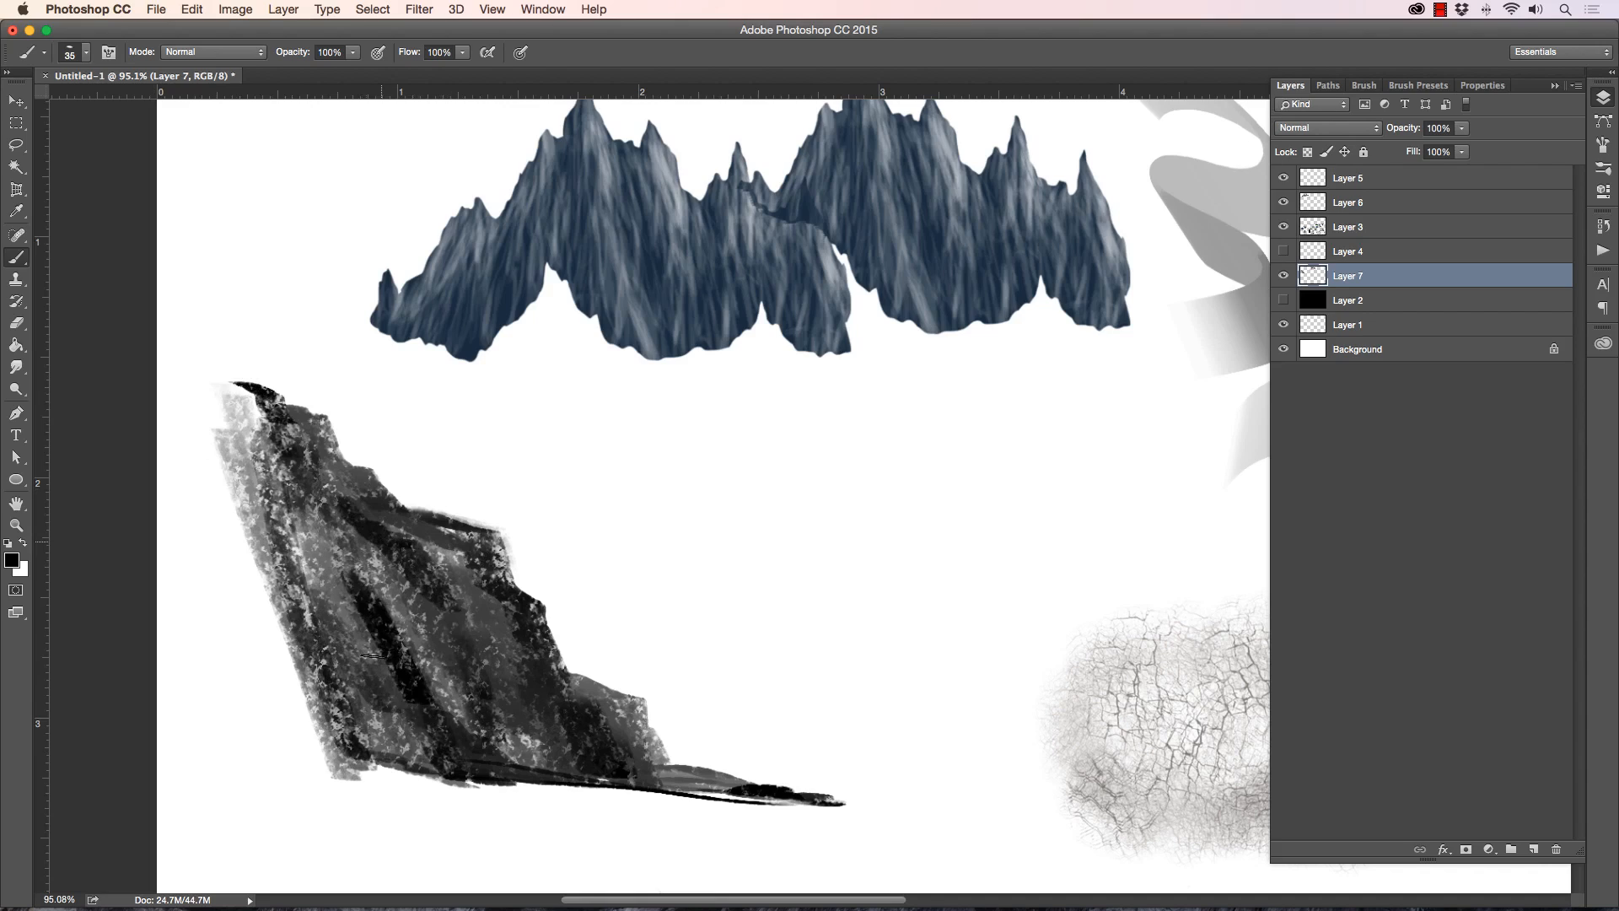
mouse_move(371, 655)
mouse_down()
mouse_move(290, 489)
mouse_move(359, 700)
mouse_move(286, 518)
mouse_up()
mouse_move(510, 734)
mouse_down()
mouse_move(573, 763)
mouse_move(532, 713)
mouse_up()
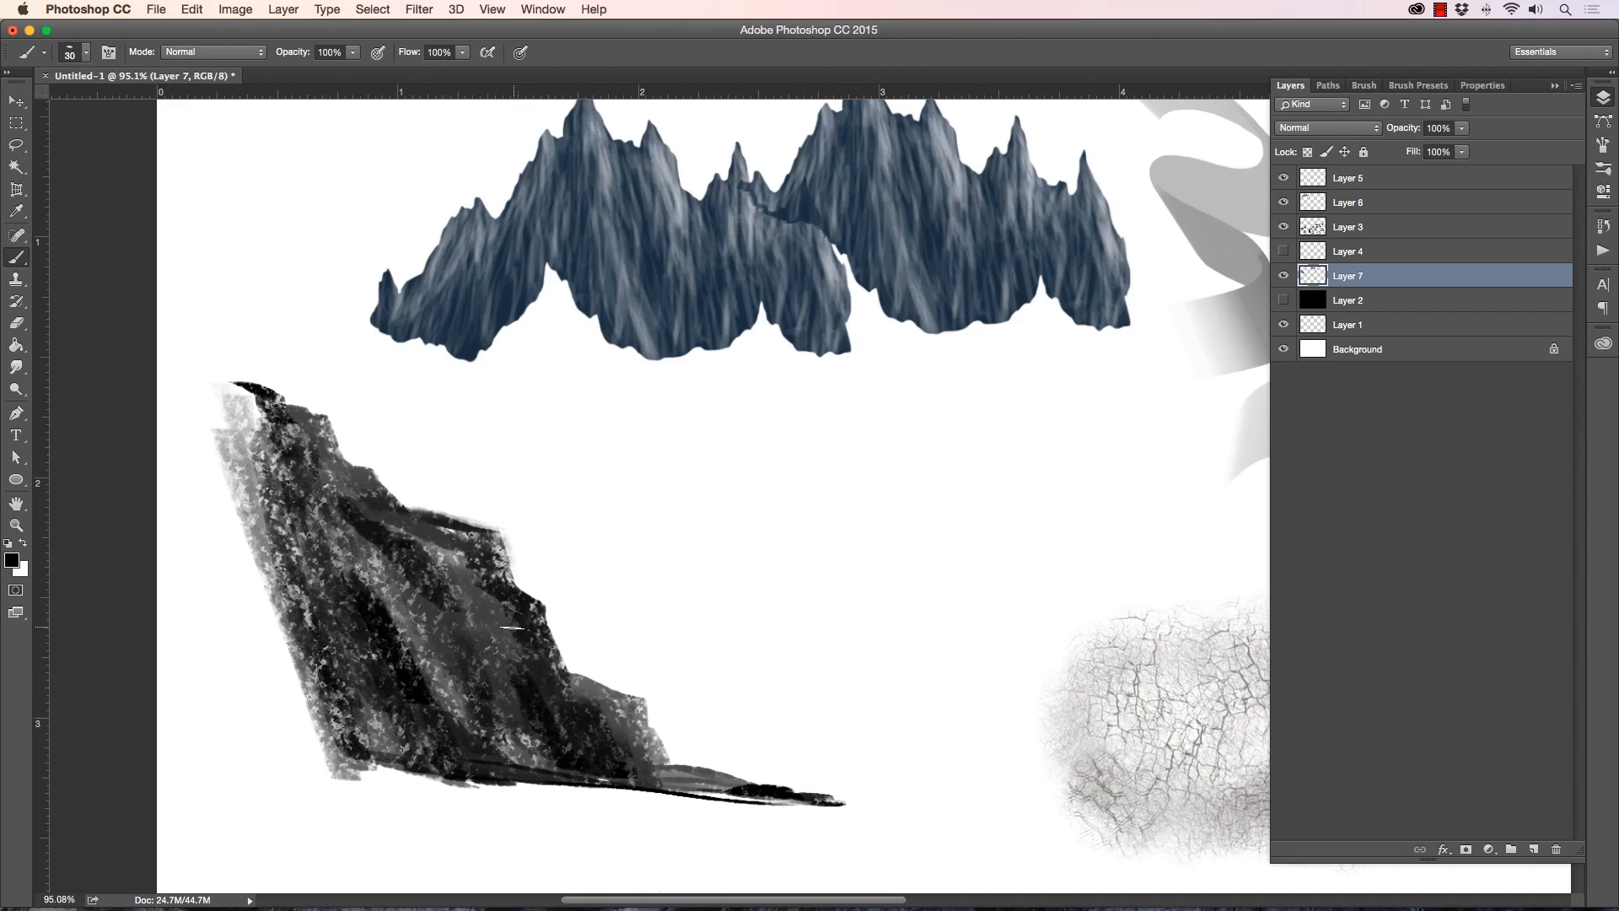
Step: Swap the foreground colour to white and paint thin 25 px highlights along the ledges and cracks of the cliff
key(x)
key(bracketleft)
mouse_move(598, 692)
mouse_down()
mouse_move(523, 679)
mouse_move(592, 693)
mouse_move(510, 677)
mouse_up()
mouse_move(529, 601)
mouse_down()
mouse_move(506, 593)
mouse_move(482, 663)
mouse_move(435, 676)
mouse_move(420, 726)
mouse_move(344, 569)
mouse_up()
key(bracketright)
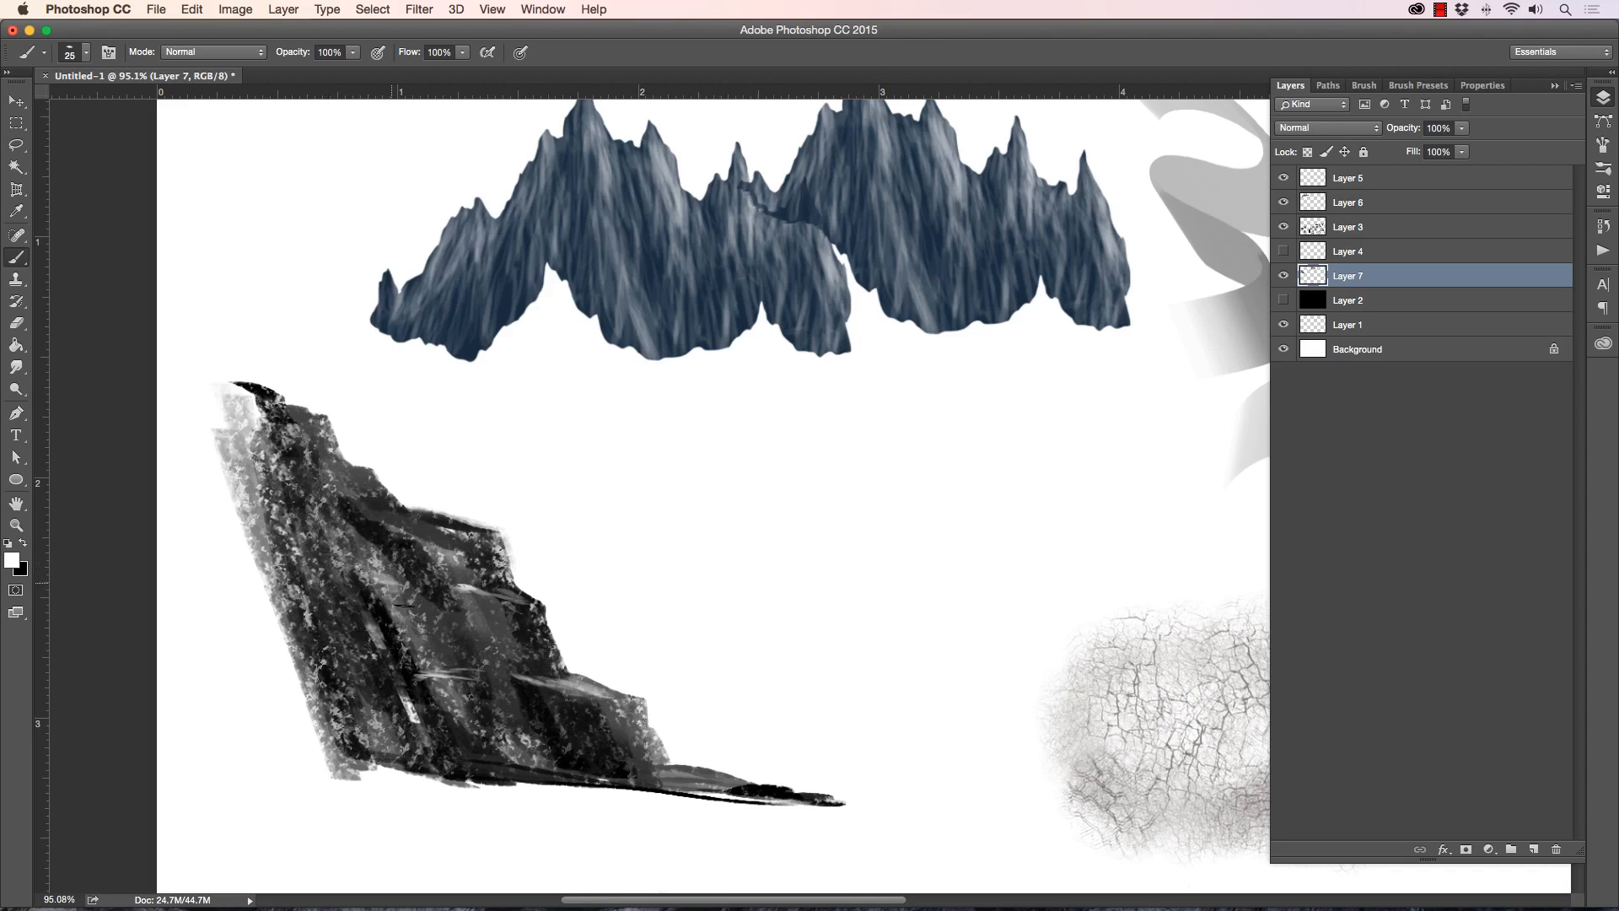
Step: Brush white streaks over the cliff's upper slope, middle face and lower ledges, and reduce the brush to 20 px
mouse_move(409, 623)
mouse_down()
mouse_move(358, 547)
mouse_move(441, 546)
mouse_up()
drag(361, 504, 449, 564)
mouse_move(505, 633)
mouse_down()
mouse_move(531, 649)
mouse_move(485, 643)
mouse_move(535, 650)
mouse_move(516, 657)
mouse_up()
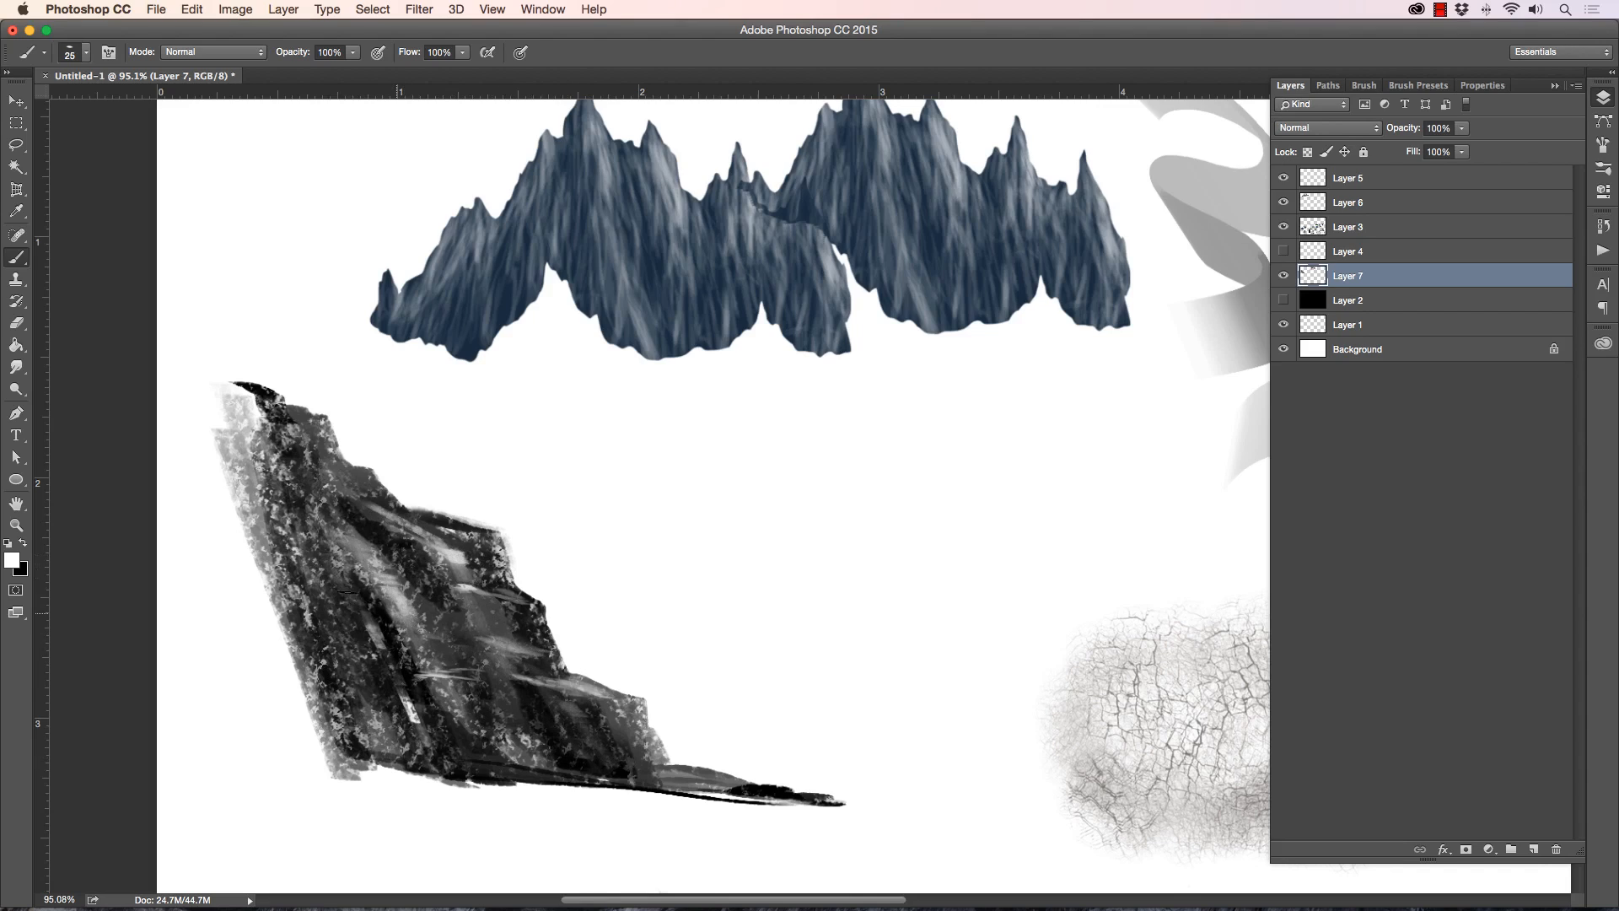
mouse_move(329, 512)
mouse_down()
mouse_move(308, 471)
mouse_move(331, 487)
mouse_move(328, 473)
mouse_move(287, 430)
mouse_up()
mouse_move(434, 721)
mouse_down()
mouse_move(518, 759)
mouse_move(539, 730)
mouse_move(506, 700)
mouse_up()
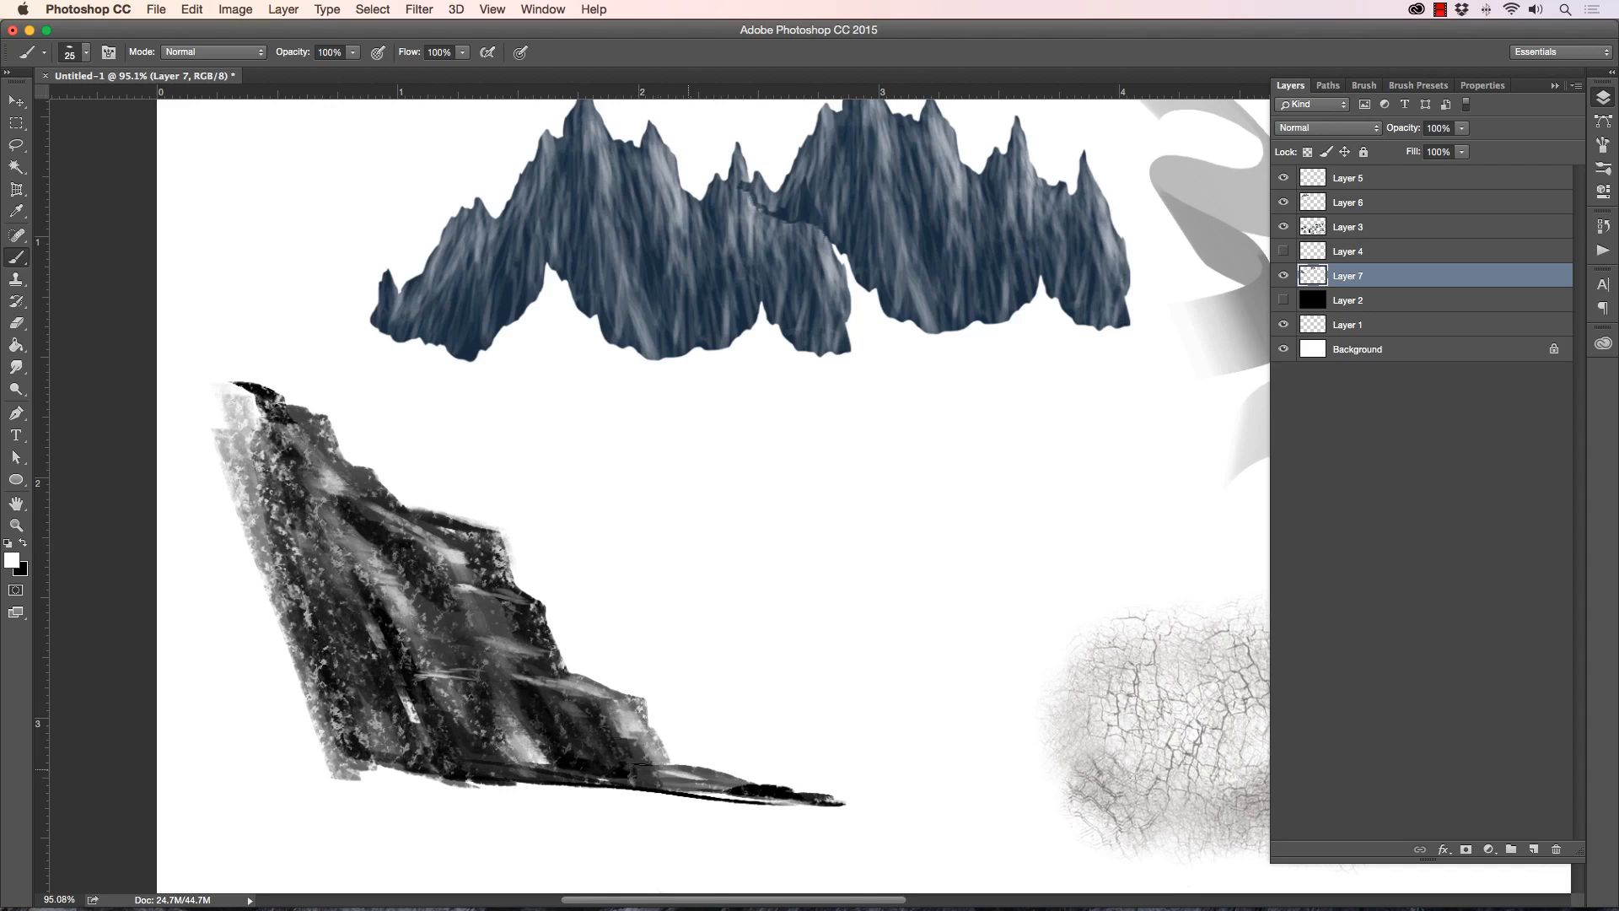
drag(628, 743, 512, 674)
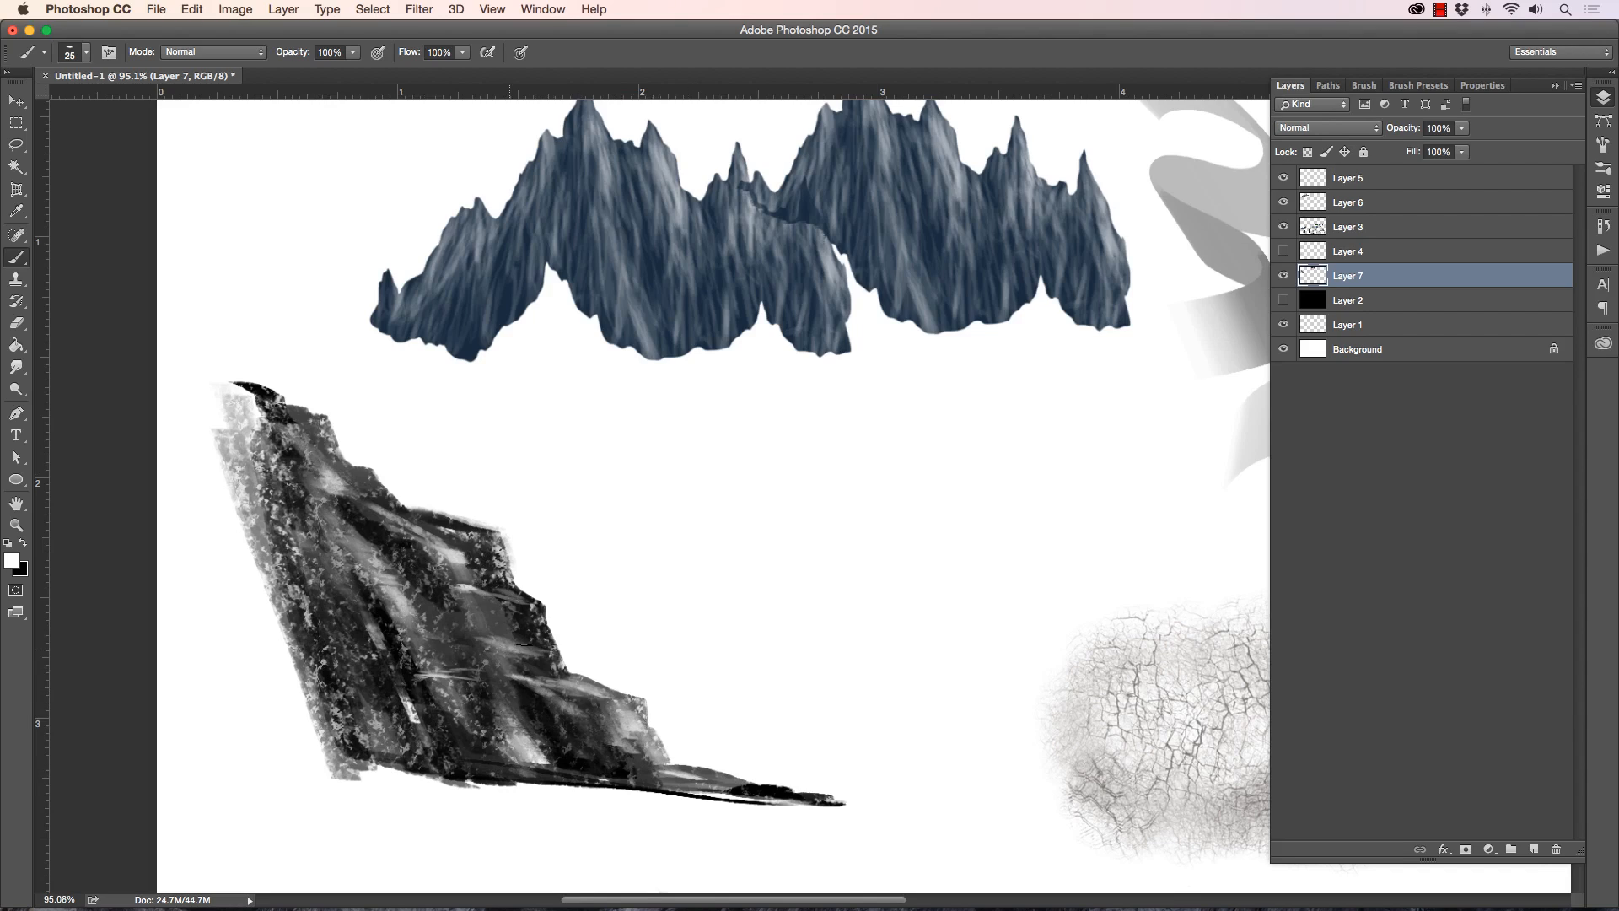
key(bracketleft)
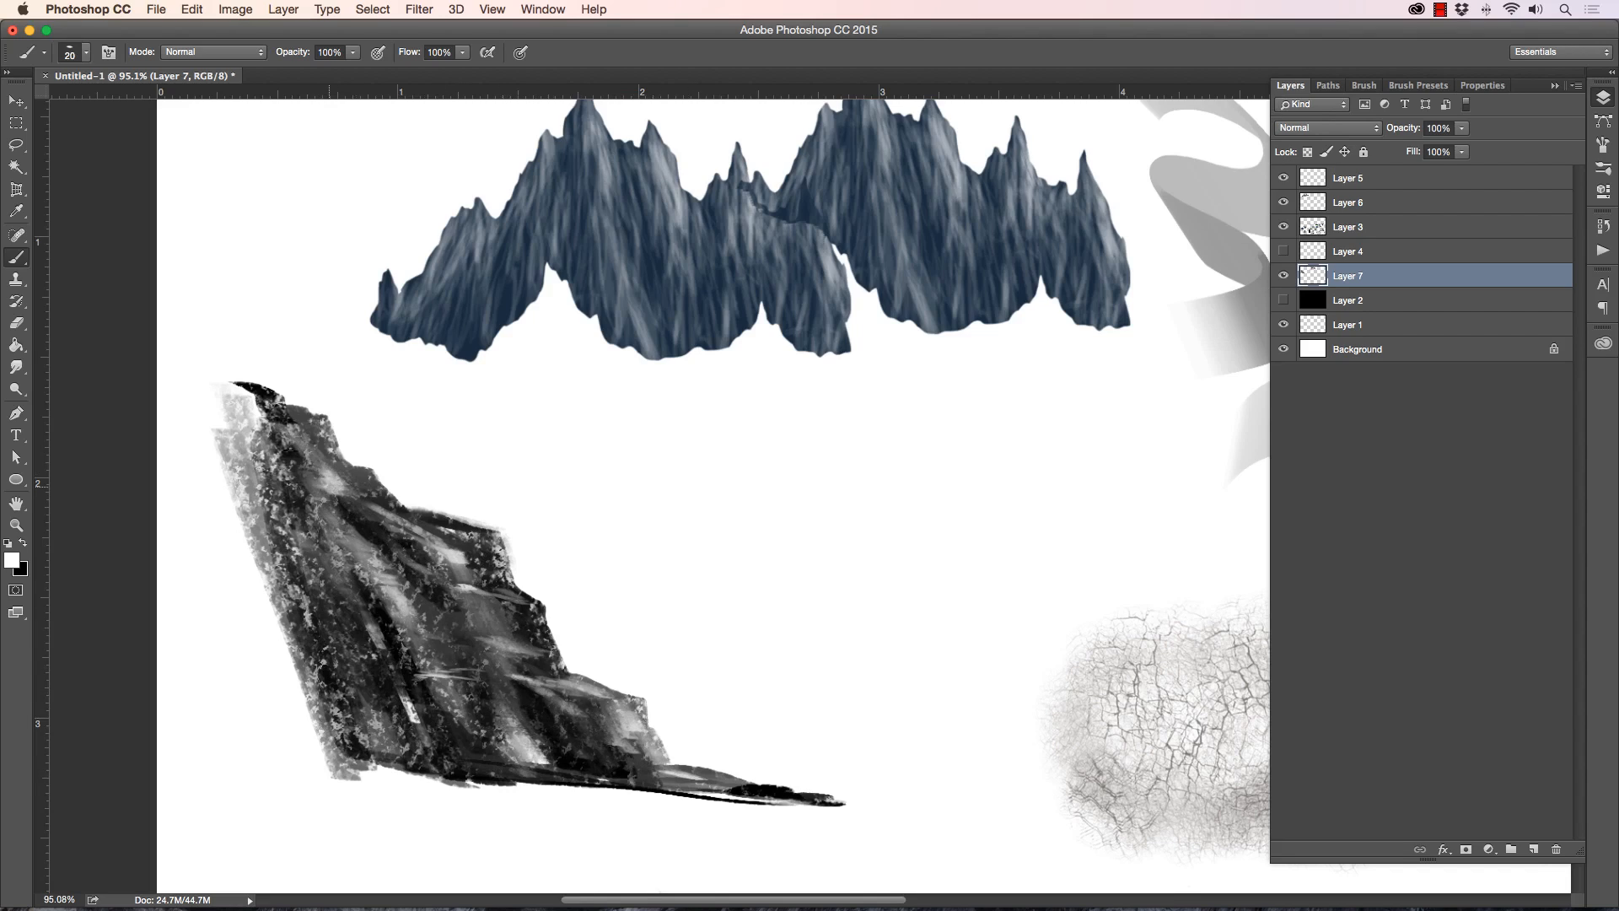
click(16, 524)
mouse_move(413, 624)
mouse_down()
mouse_move(394, 622)
mouse_move(405, 604)
mouse_up()
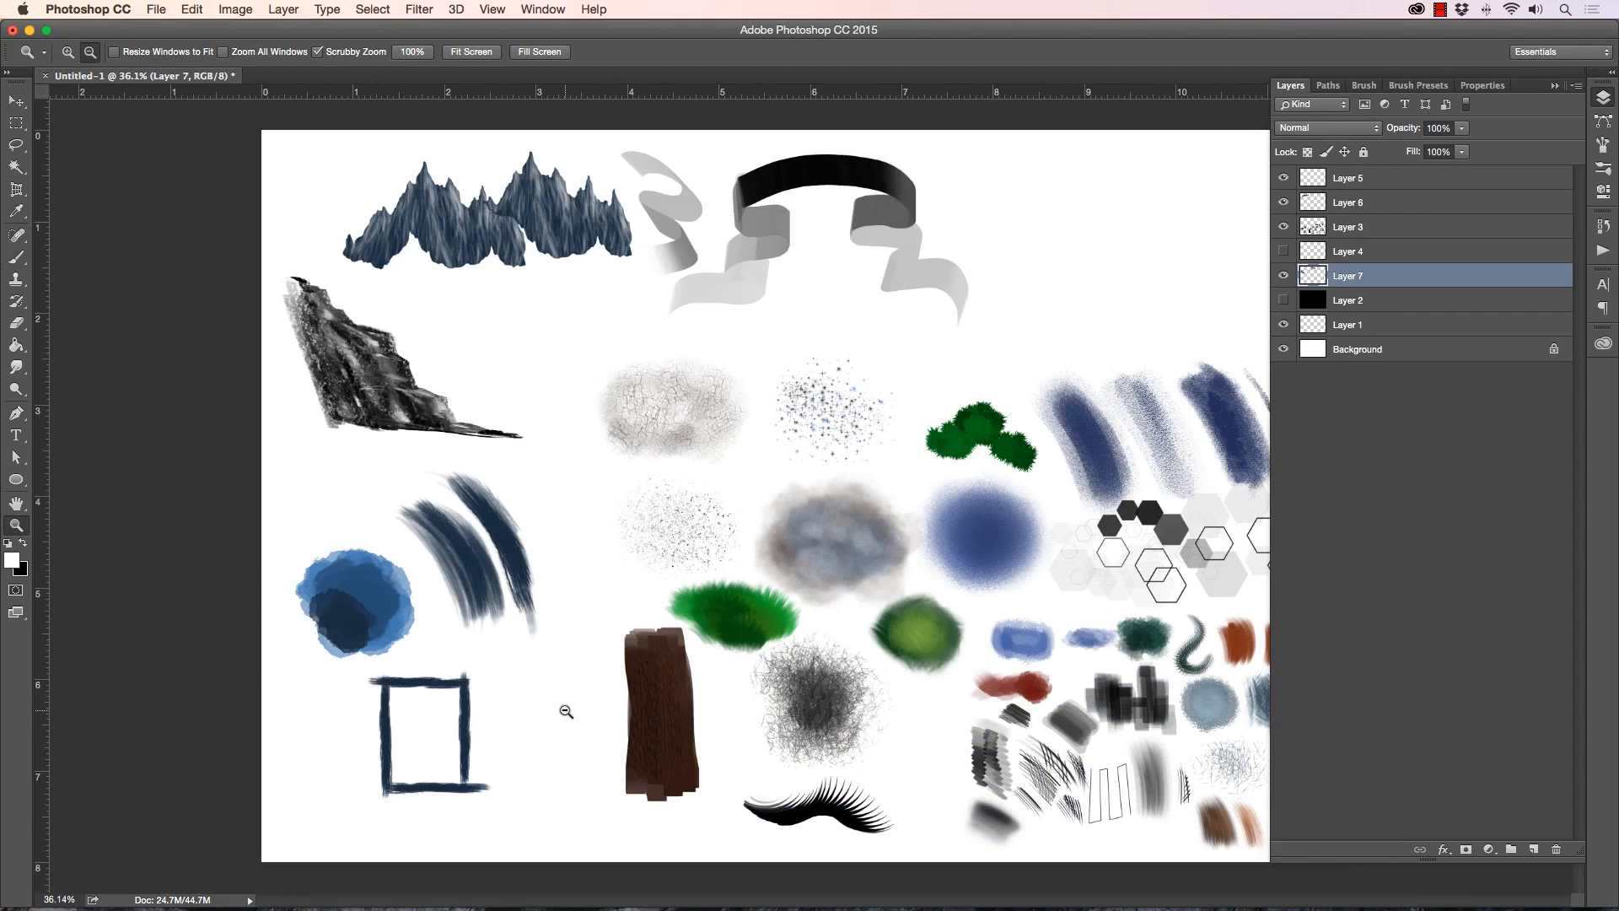